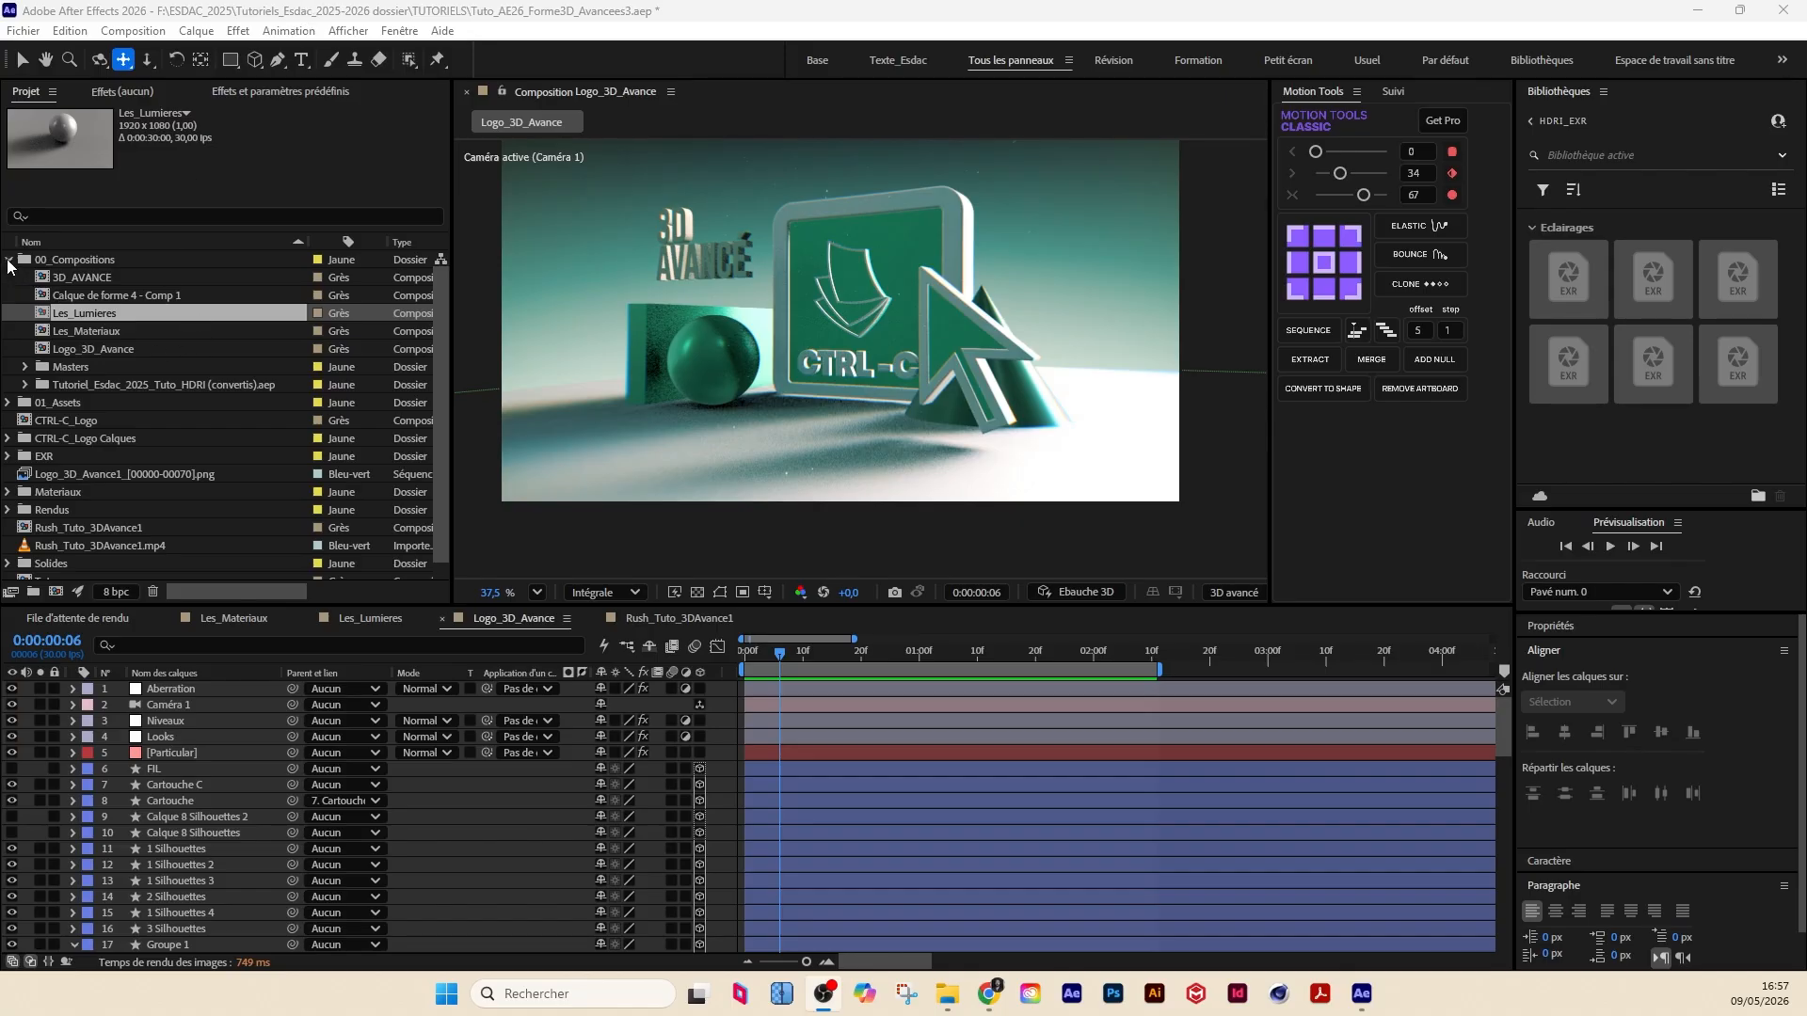
# Step: Collapse the 00_Compositions folder and clear the selection in the project
pyautogui.click(9, 263)
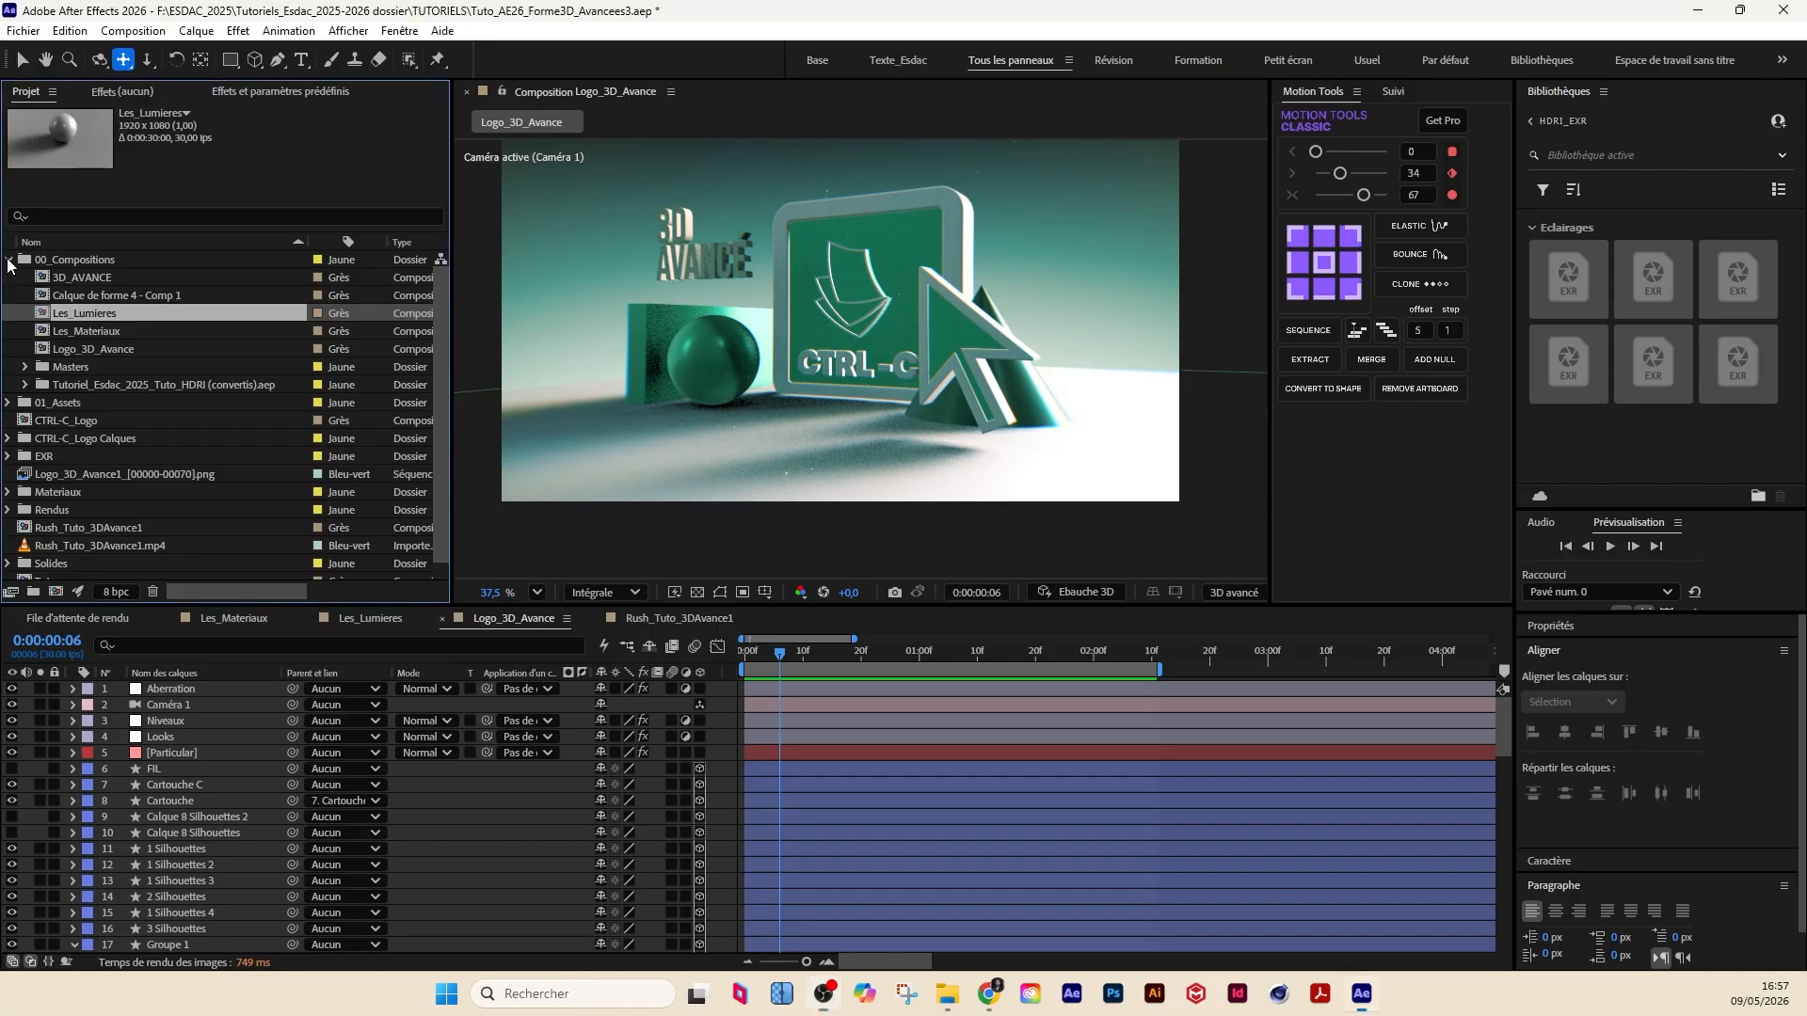
pyautogui.moveTo(1373, 999)
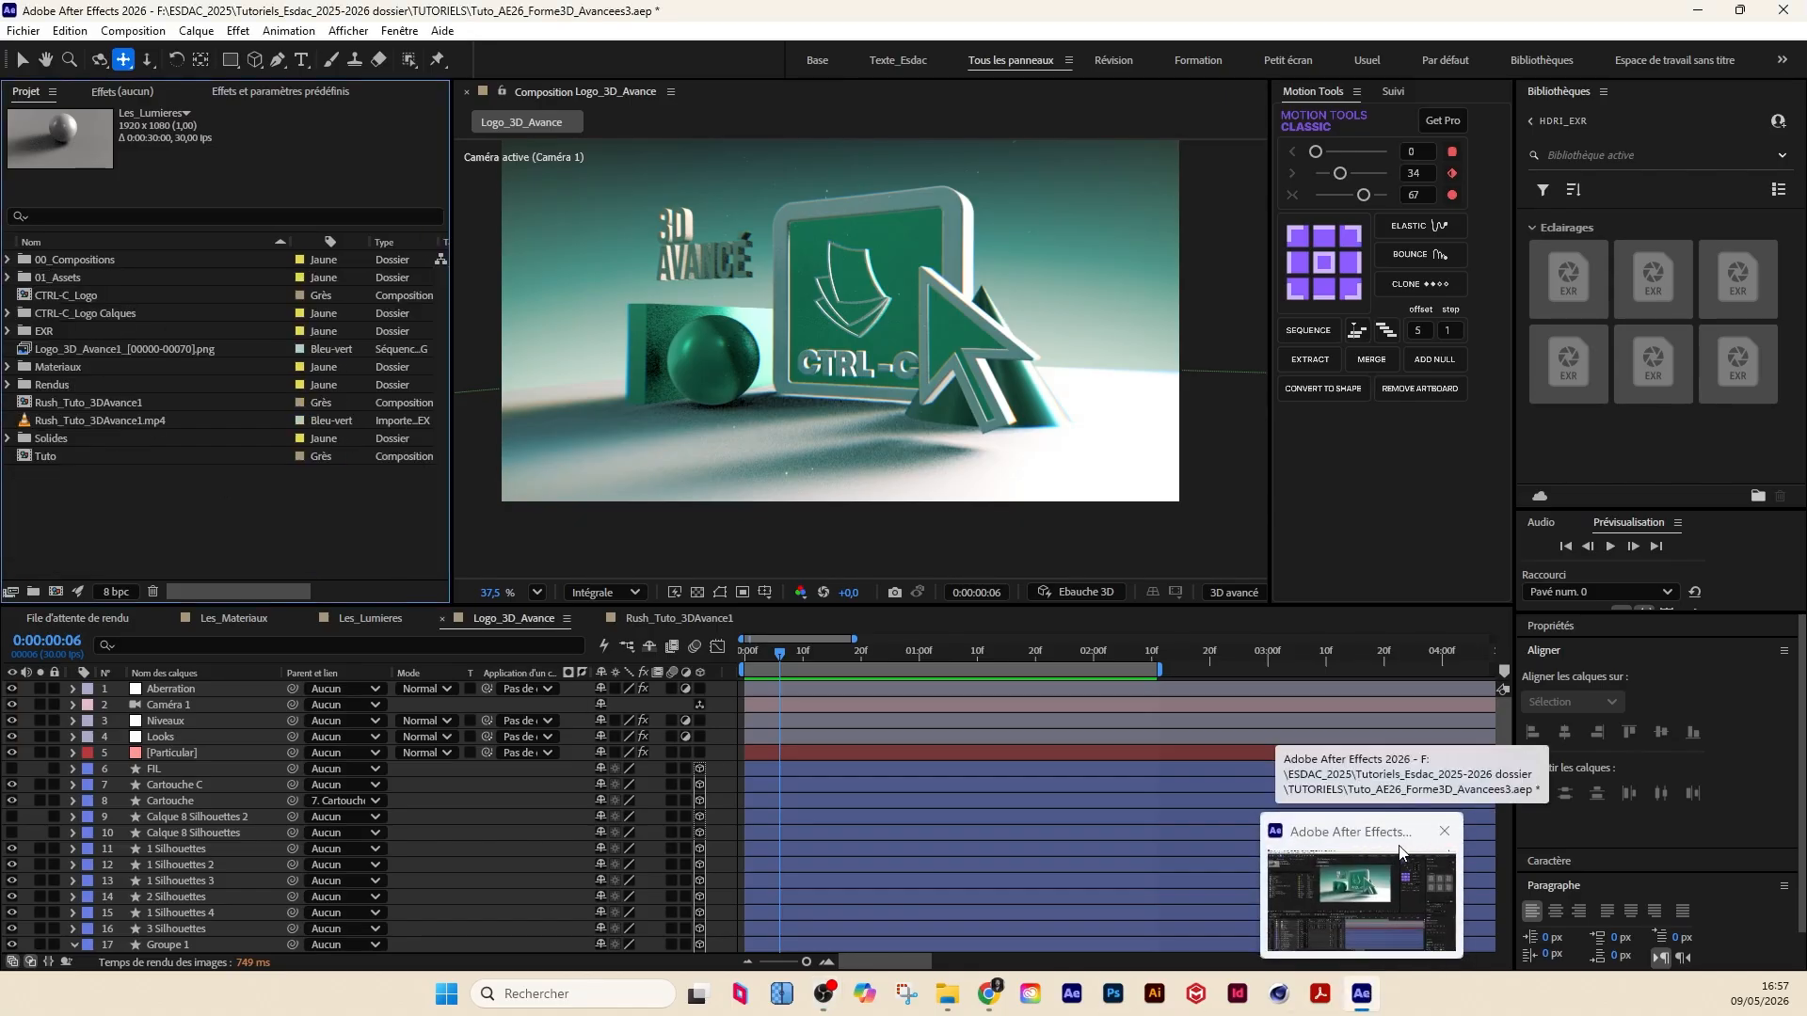
pyautogui.click(1384, 923)
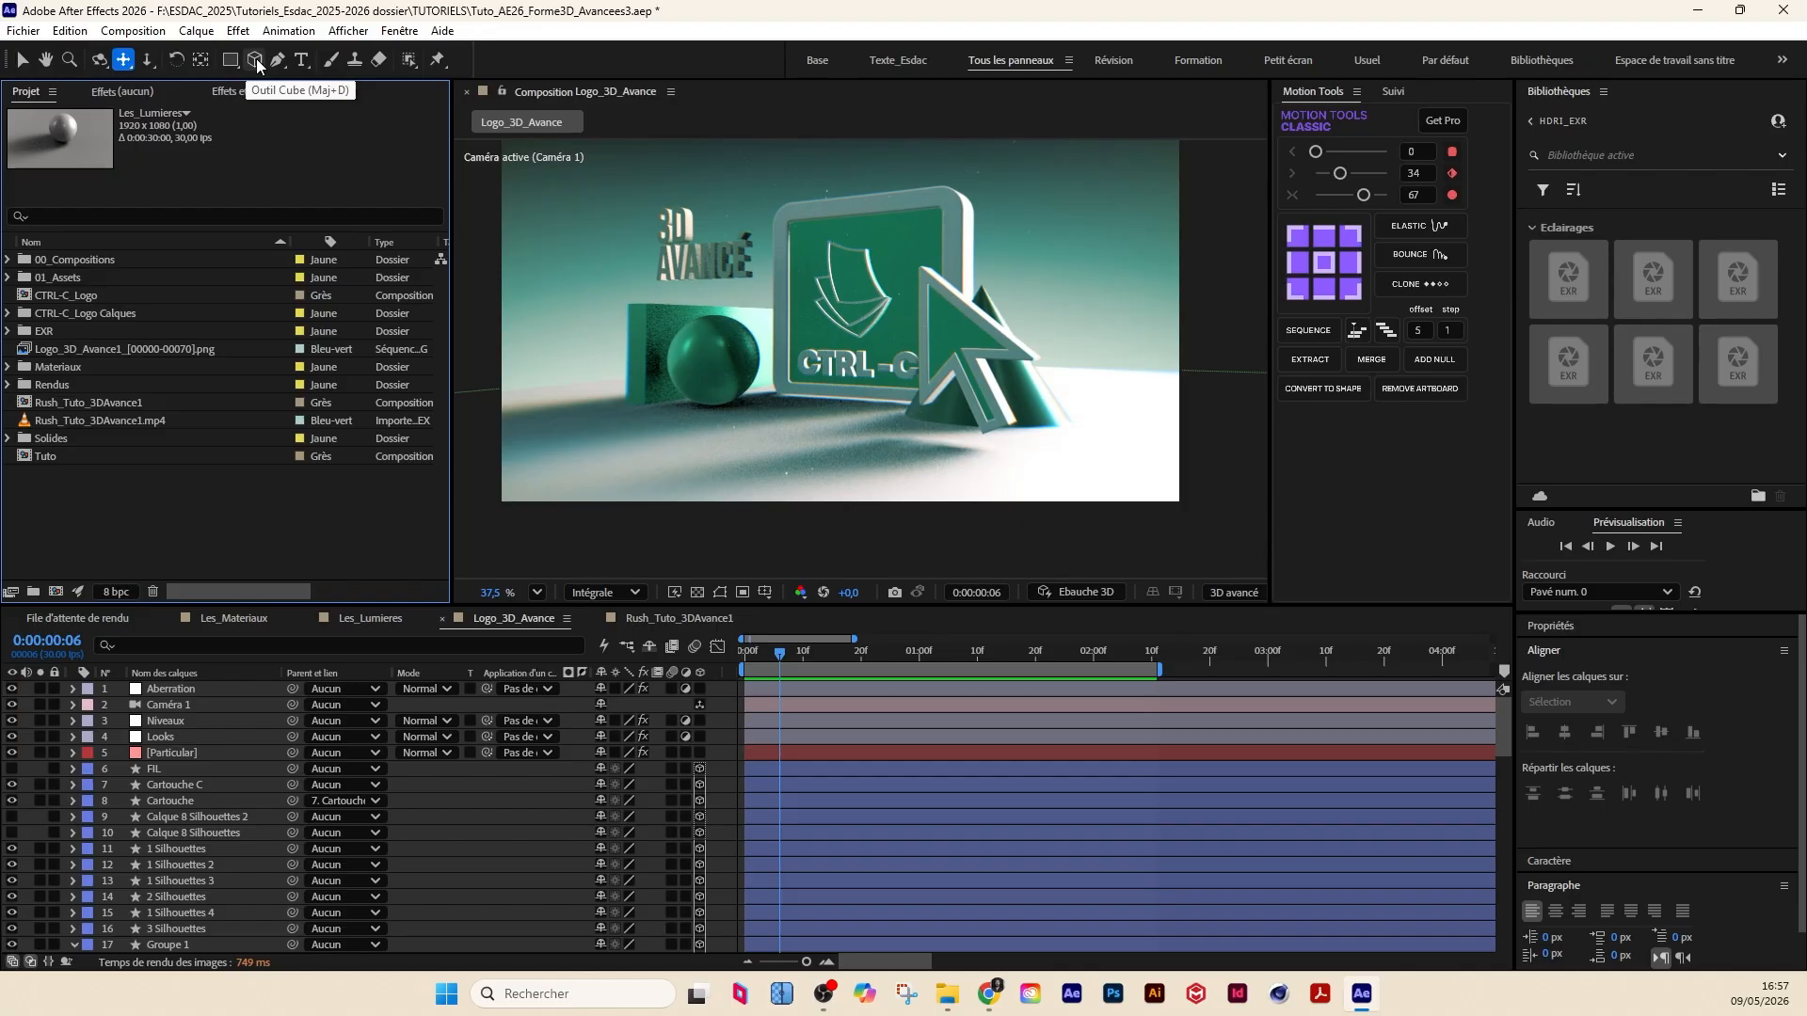
pyautogui.click(309, 555)
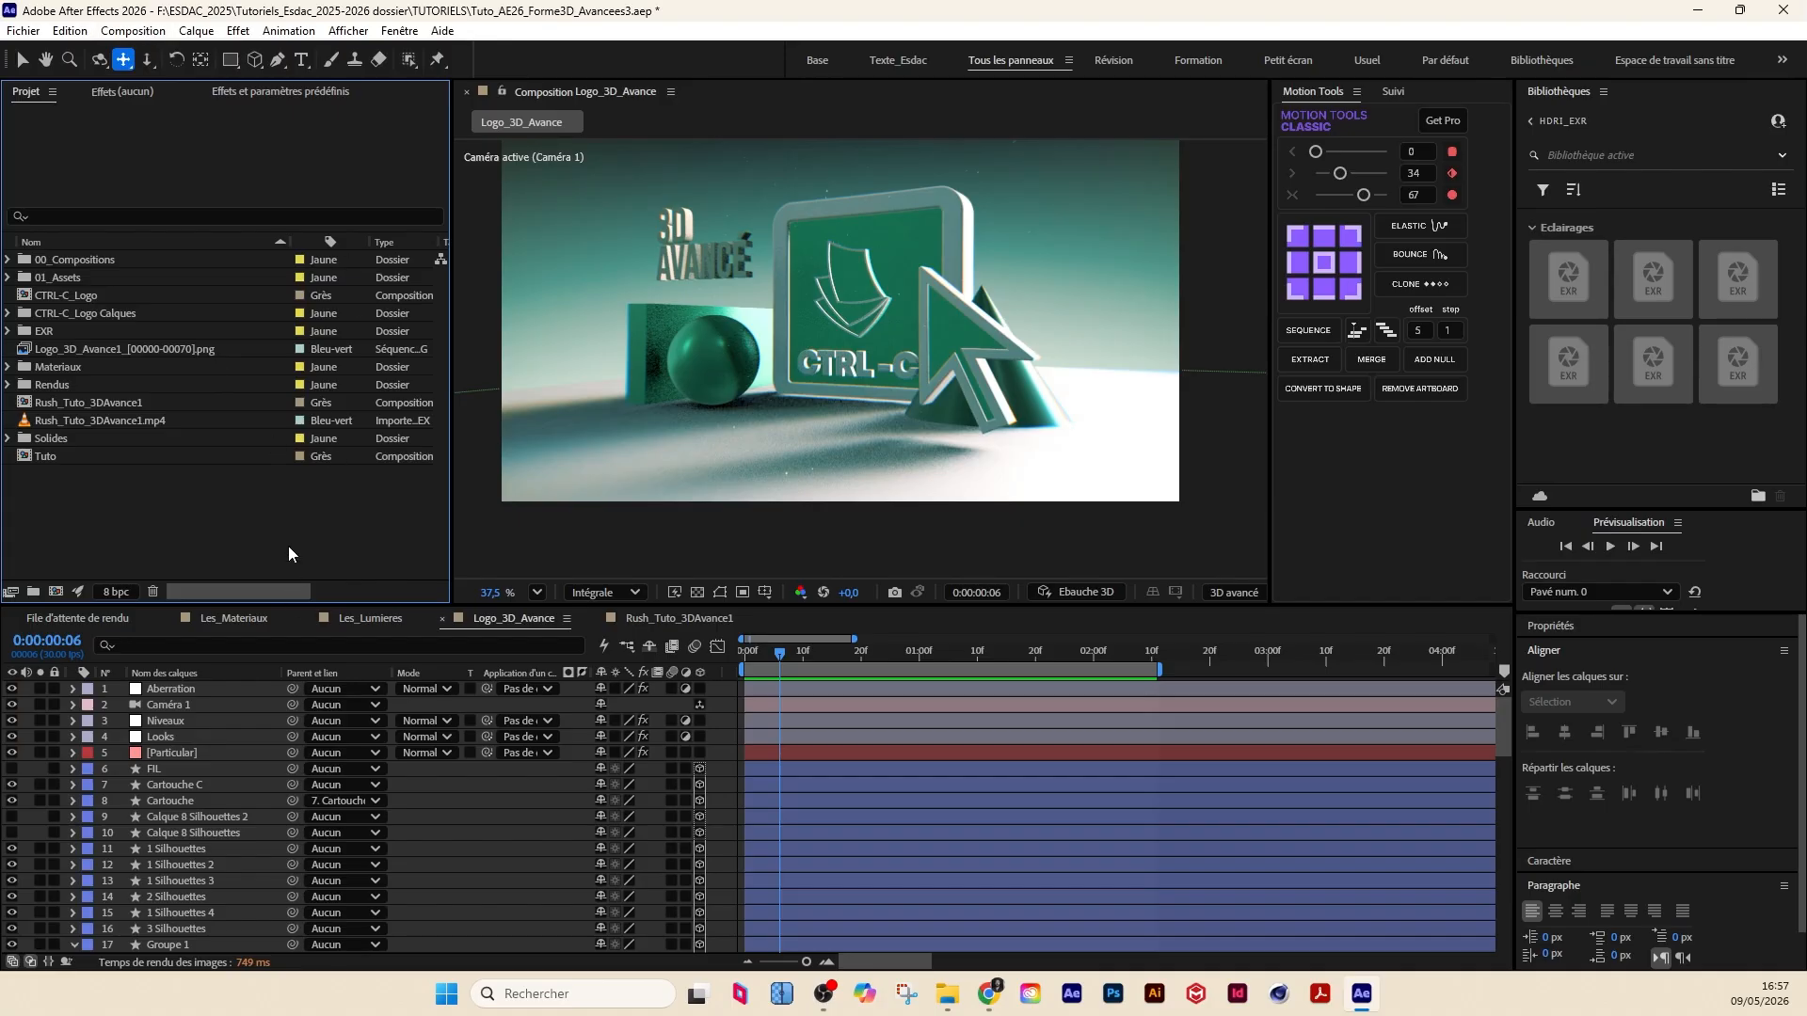
# Step: Start a new 1920 x 1080 composition at 30 fps and choose 3D avancé as its 3D rendering system
pyautogui.hotkey('ctrl', 'n')
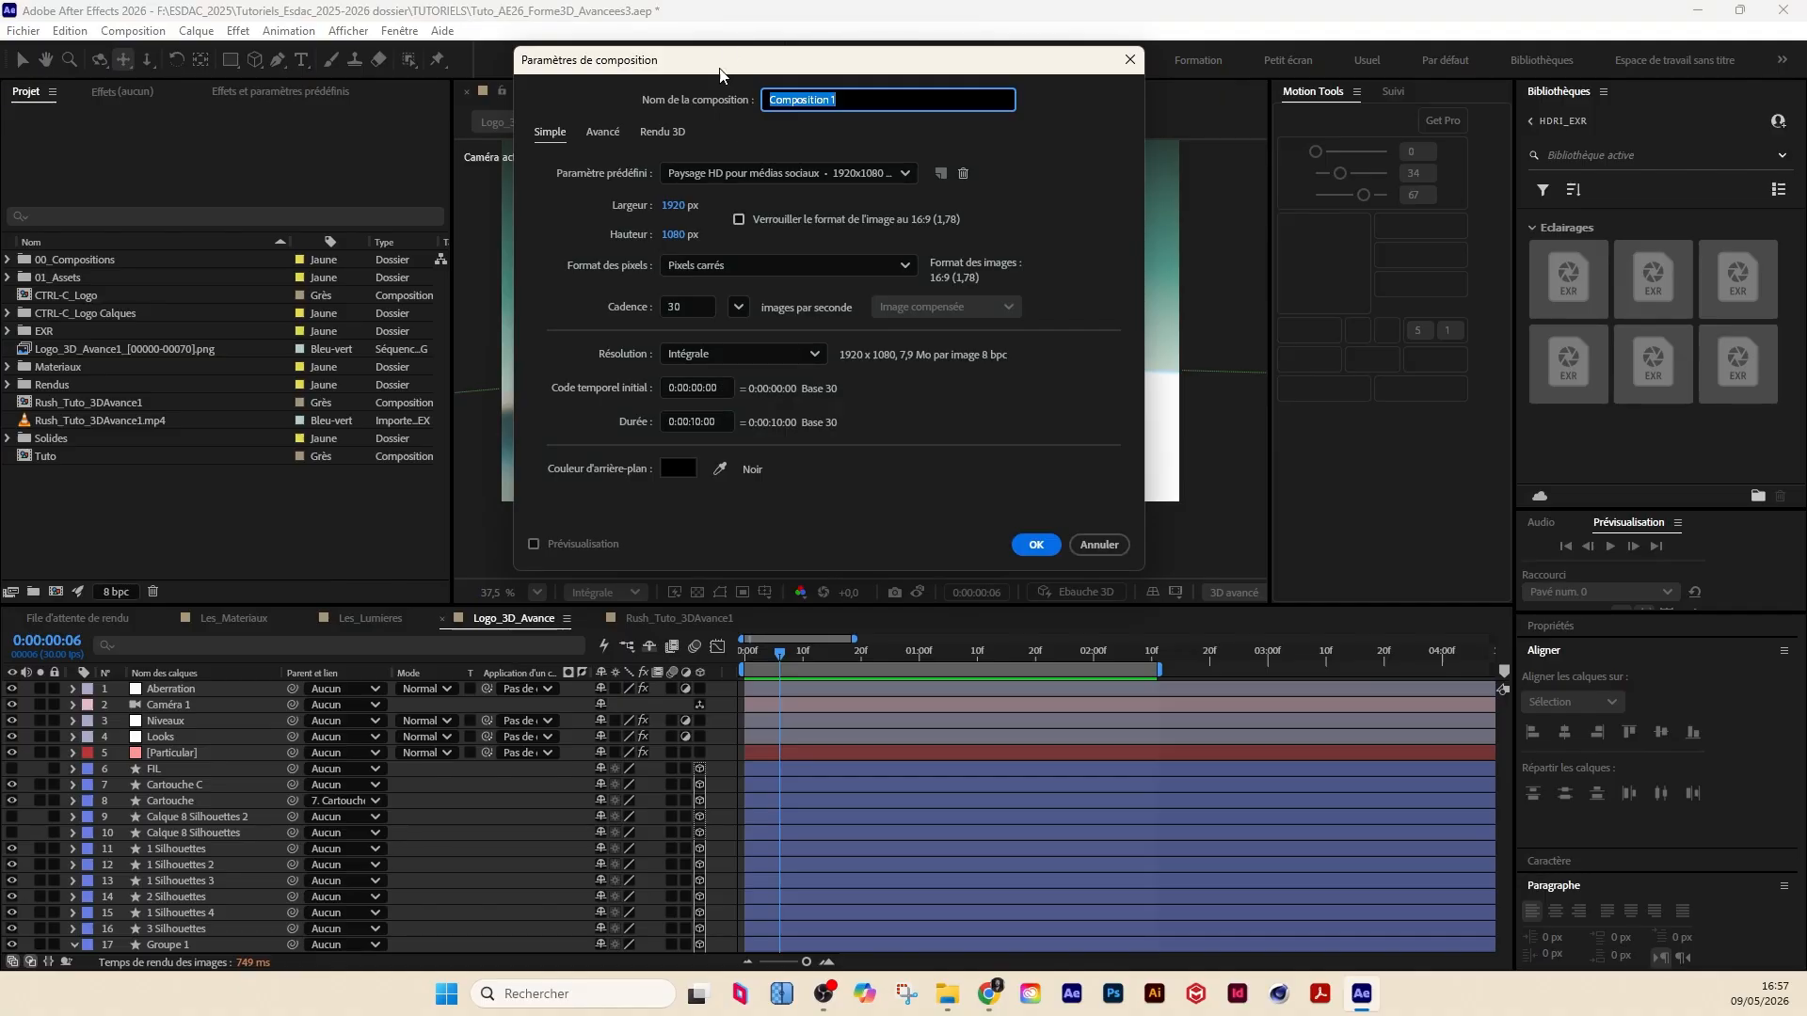
pyautogui.moveTo(717, 65); pyautogui.dragTo(624, 72)
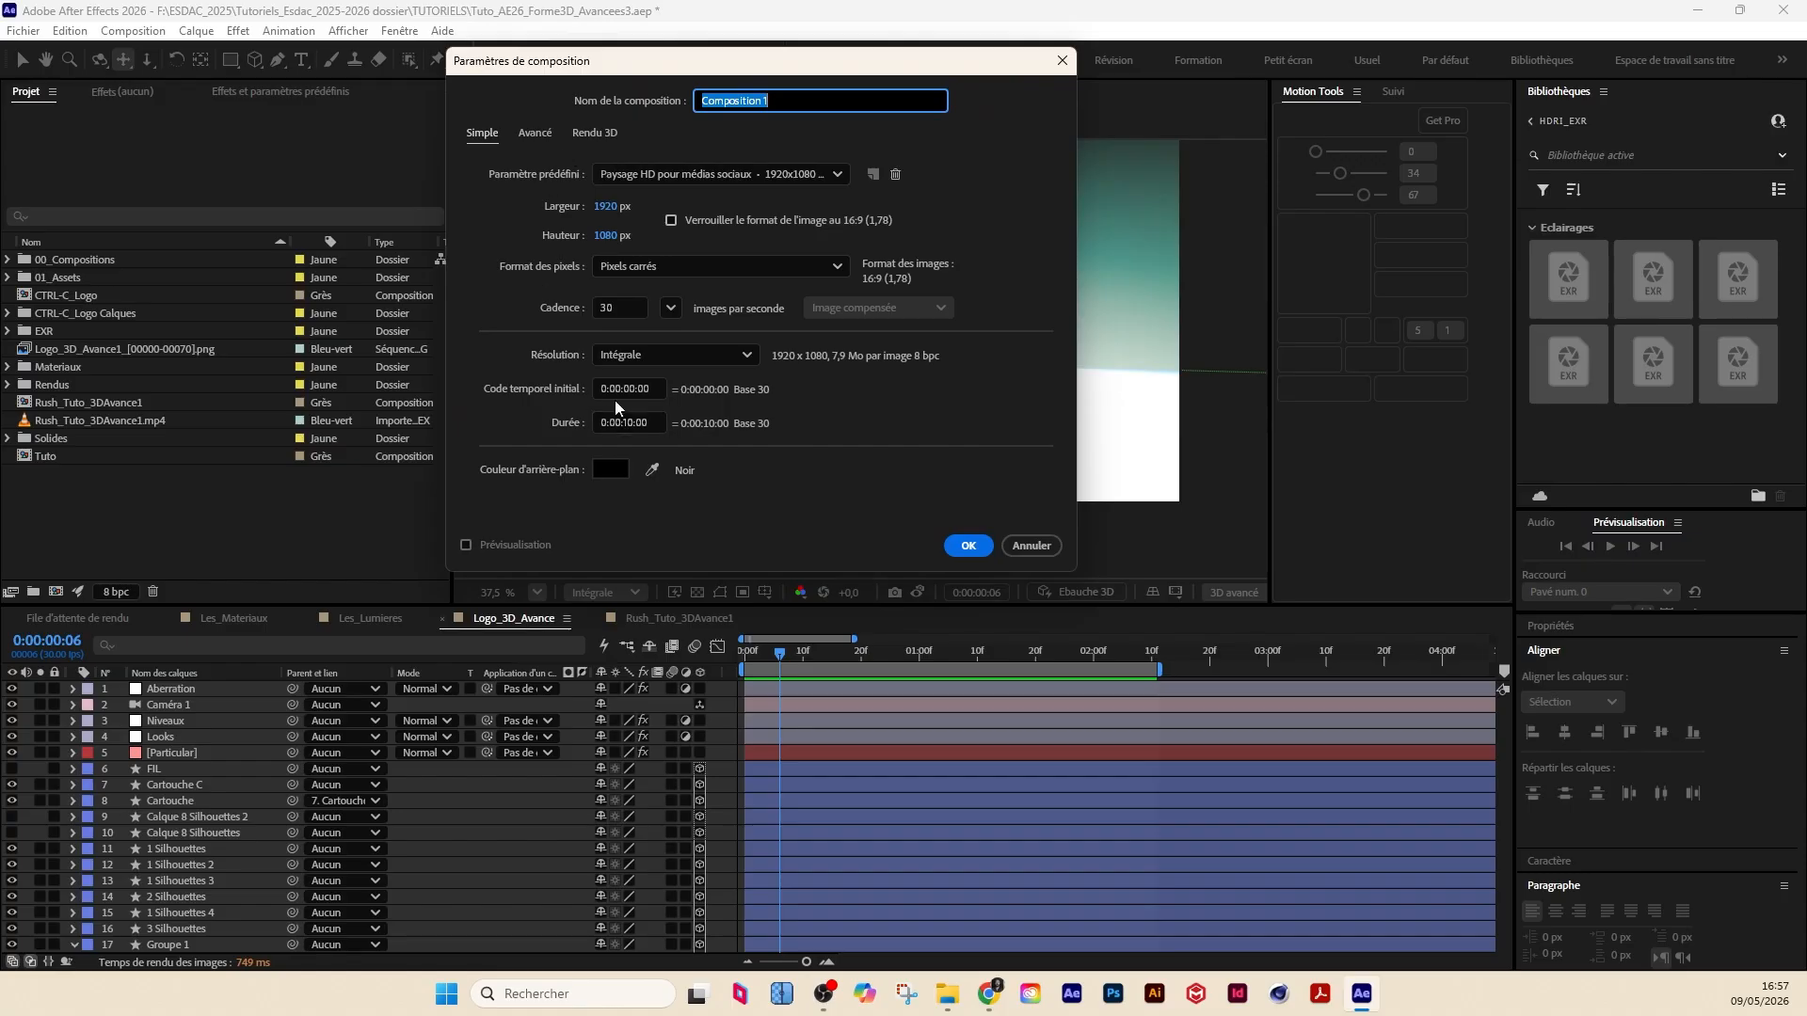
pyautogui.click(613, 133)
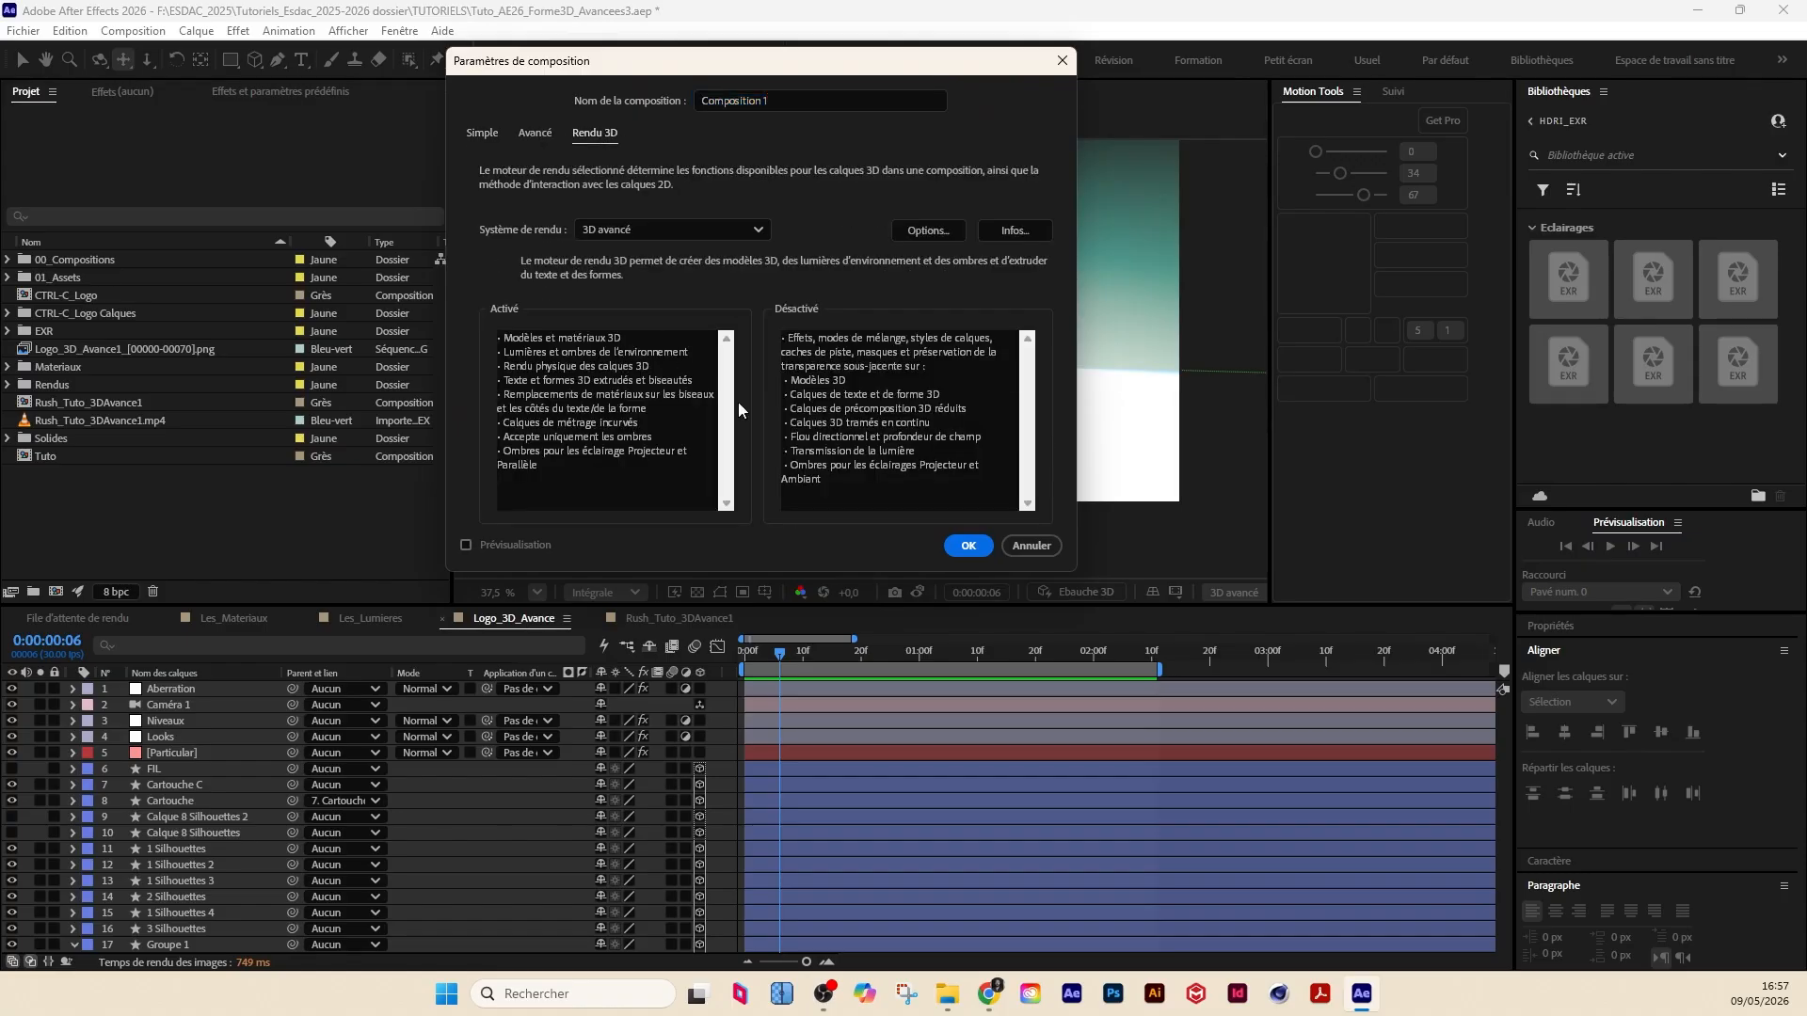
pyautogui.click(646, 228)
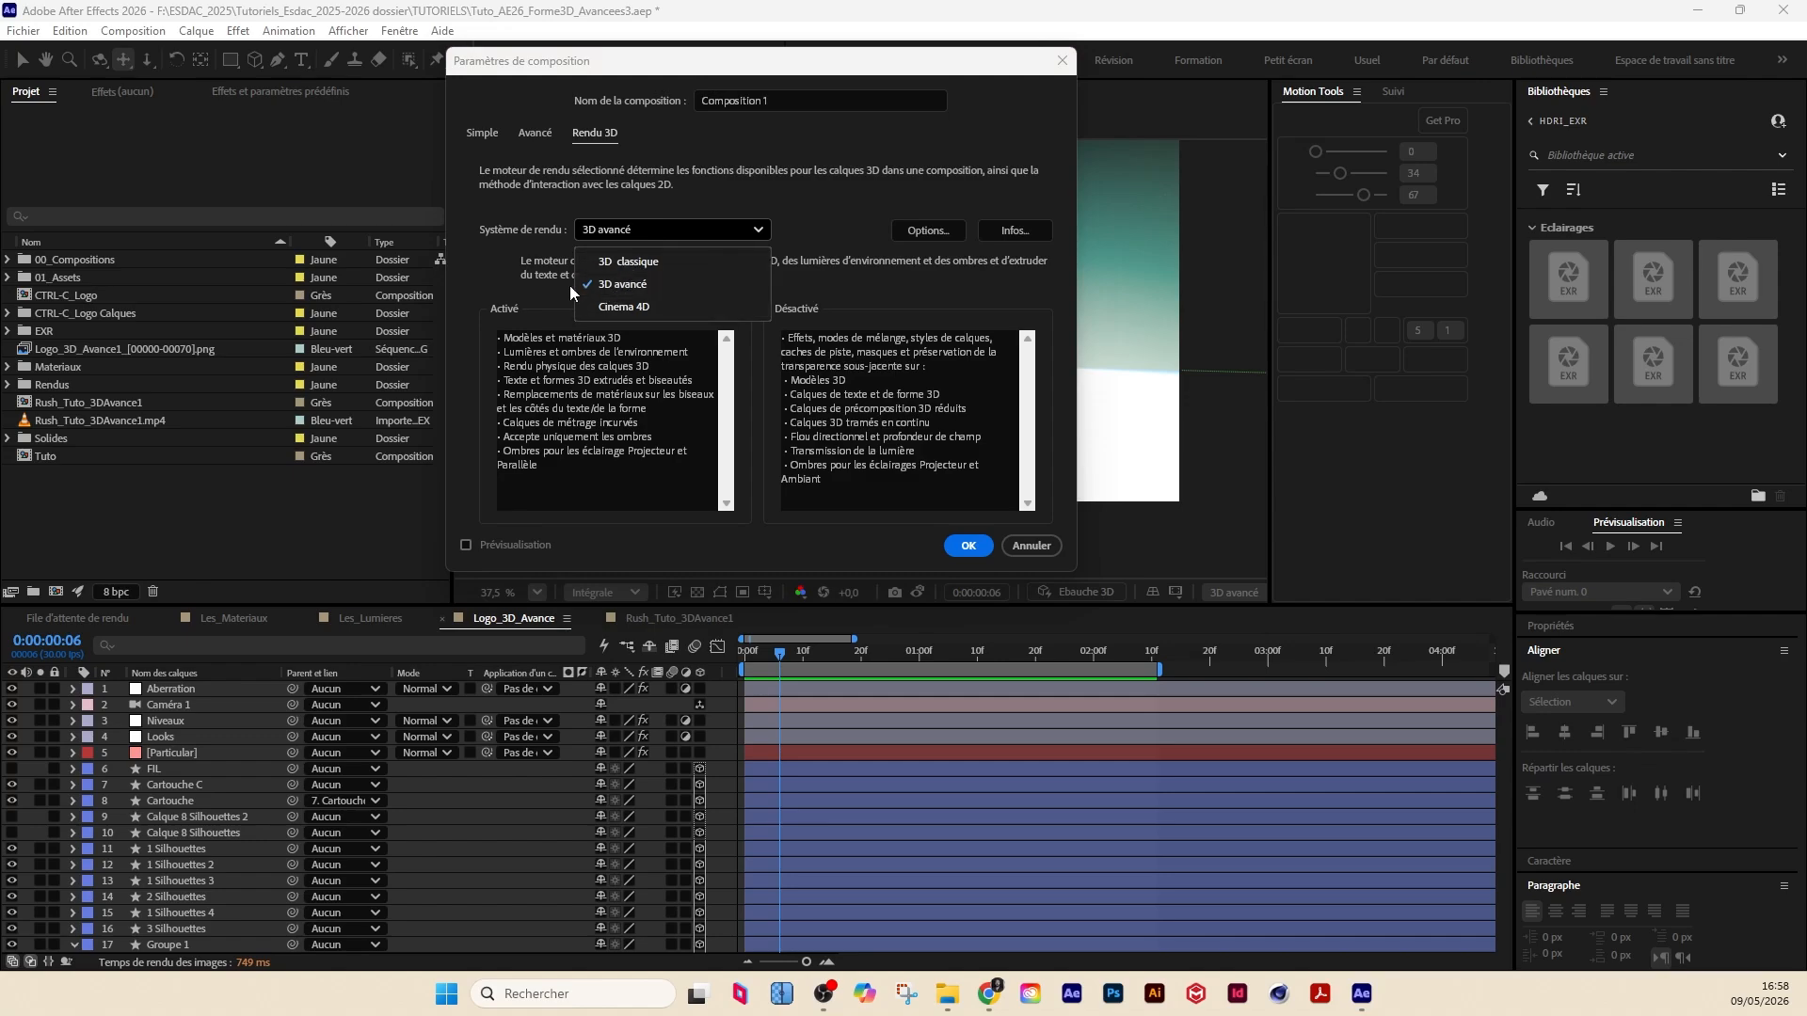
pyautogui.click(623, 286)
pyautogui.click(629, 226)
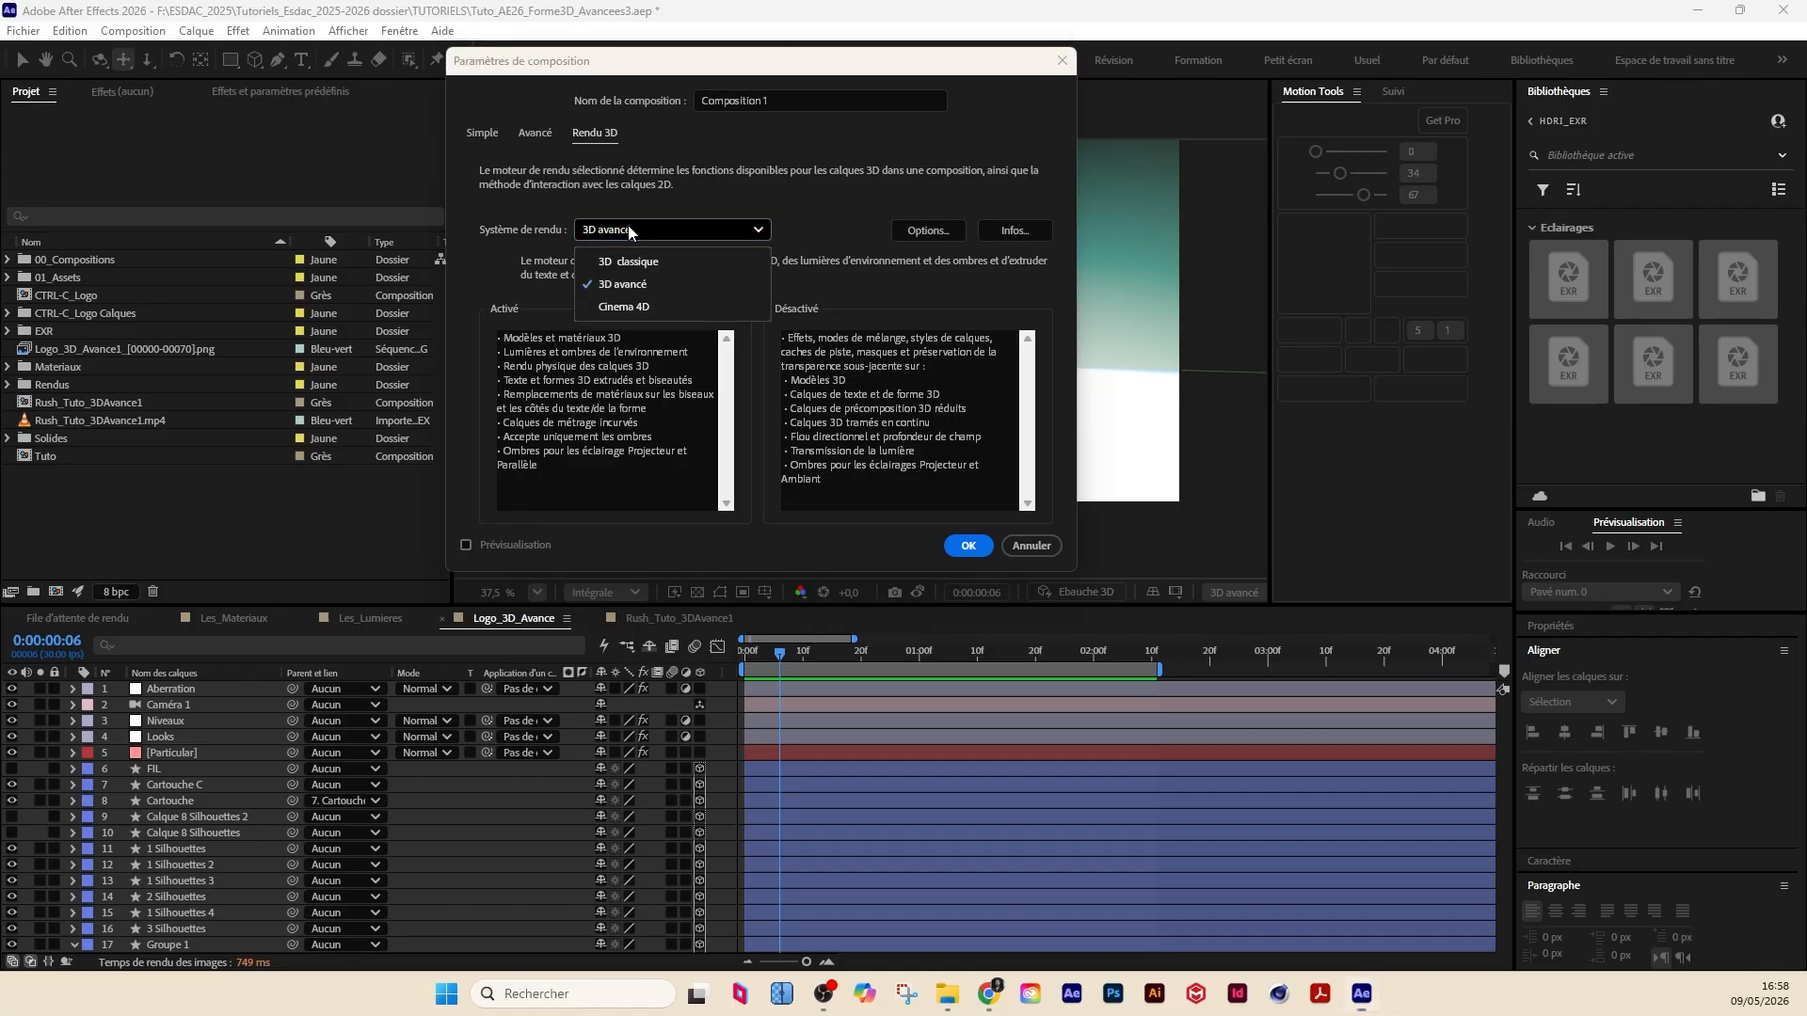
pyautogui.click(646, 285)
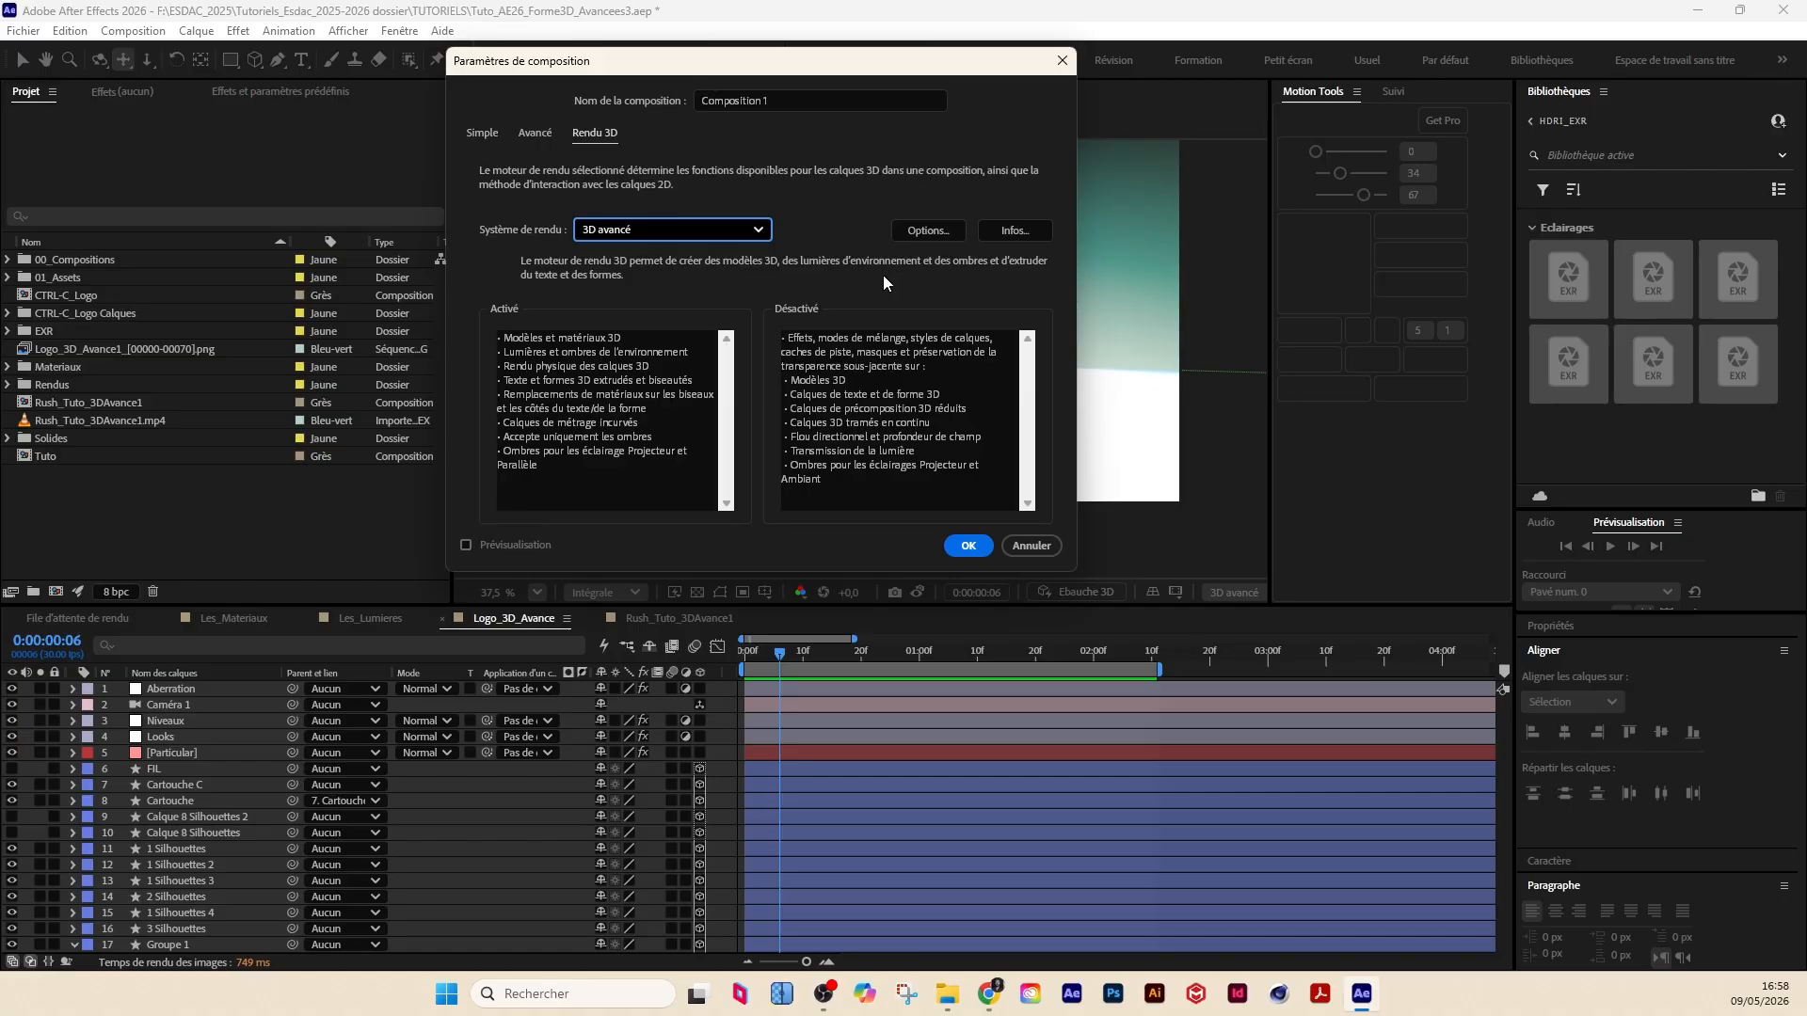
pyautogui.moveTo(789, 64); pyautogui.dragTo(799, 63)
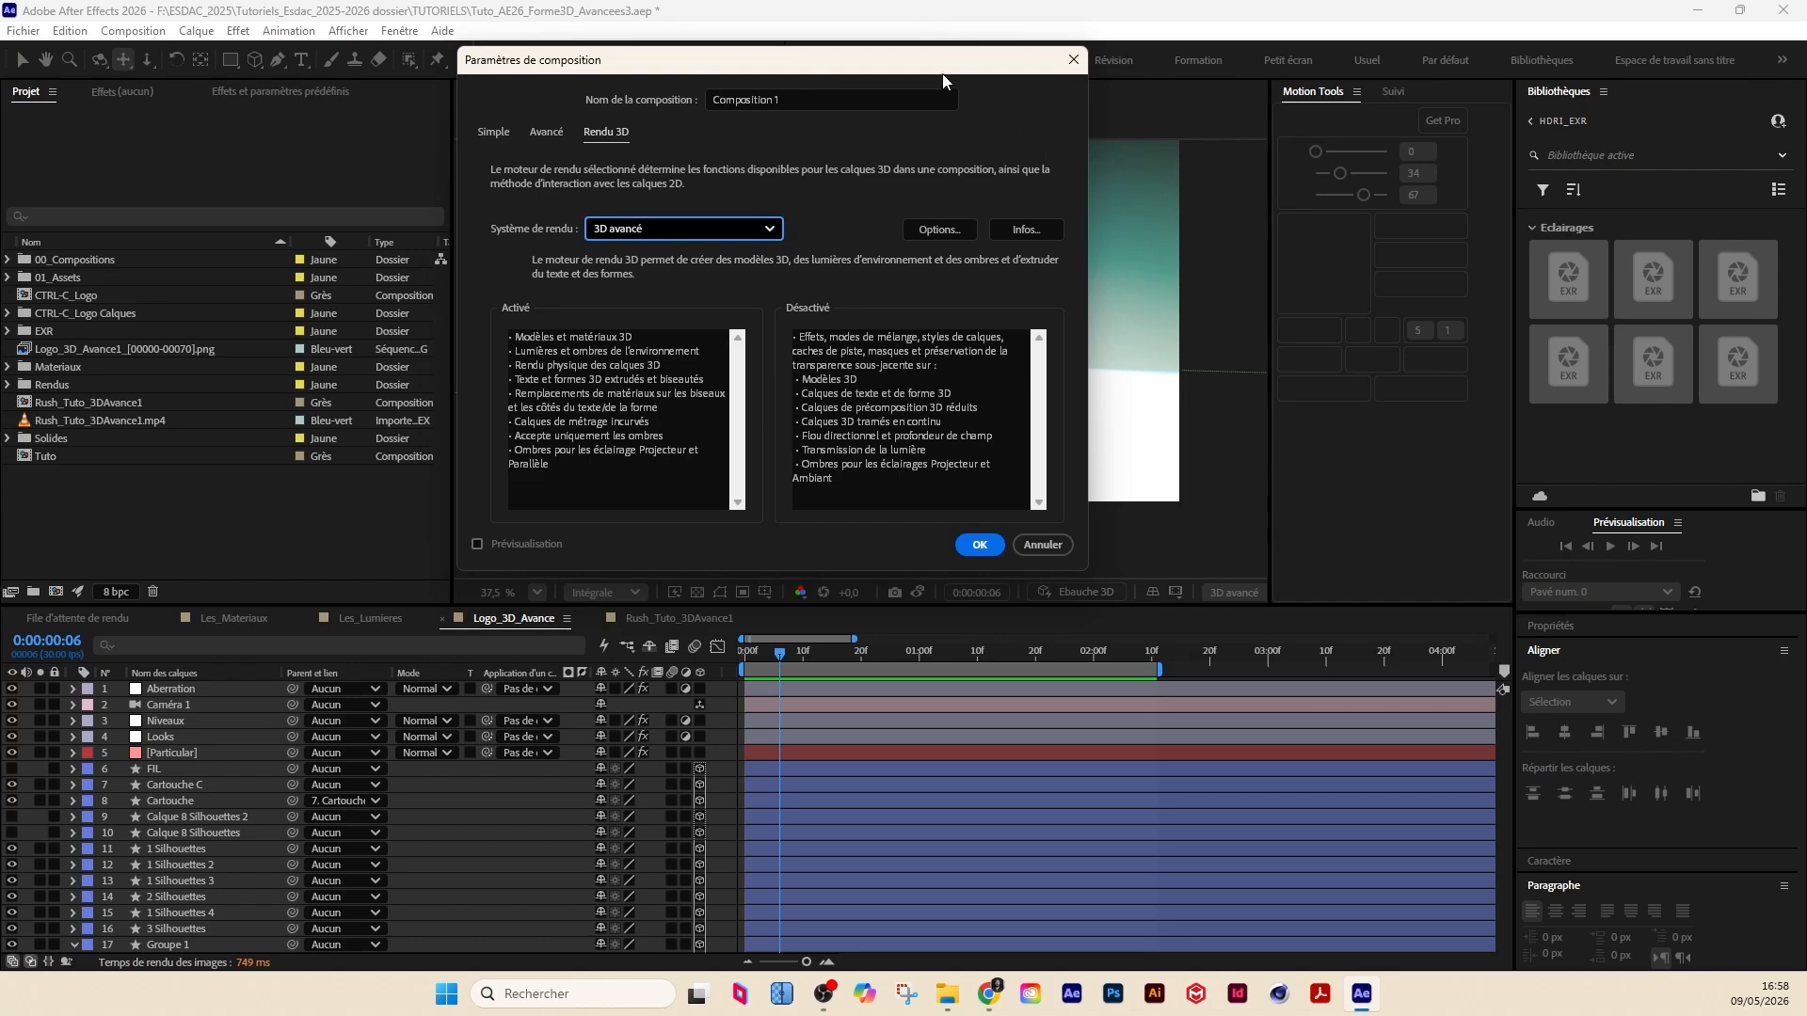
pyautogui.moveTo(939, 66); pyautogui.dragTo(937, 64)
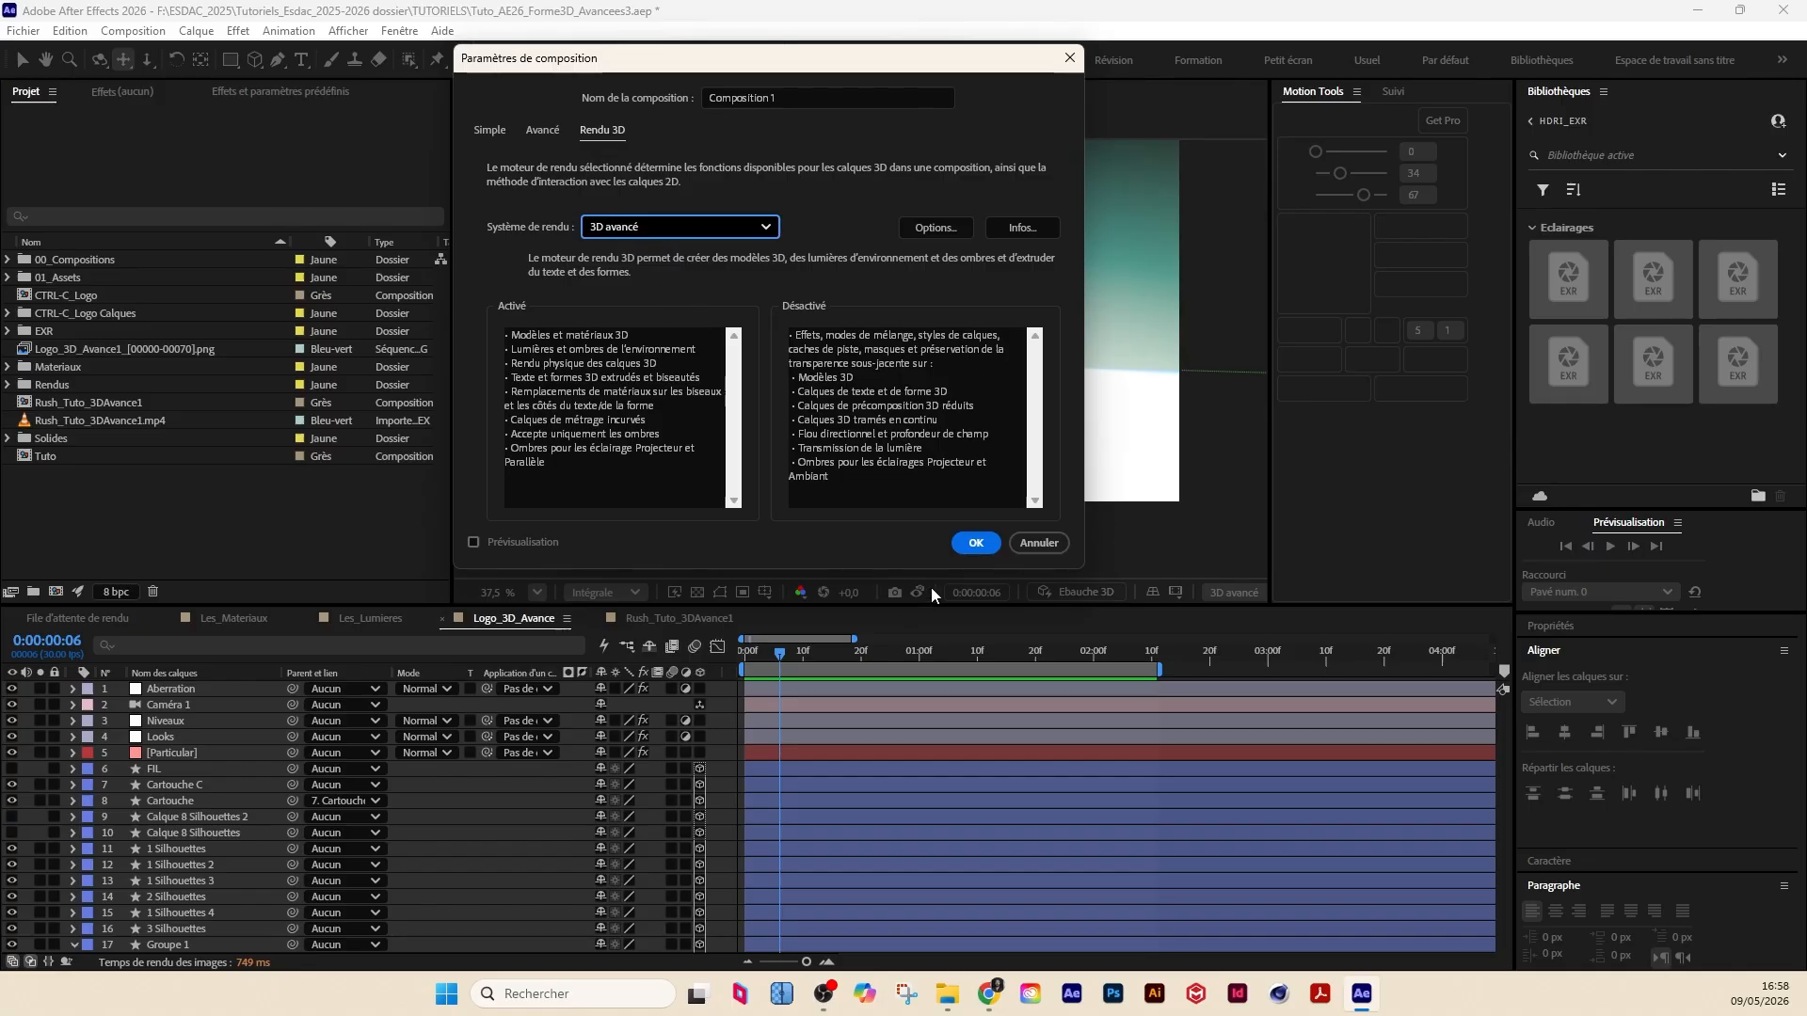
# Step: Name the new composition Tuto and create it
pyautogui.click(494, 130)
pyautogui.click(840, 95)
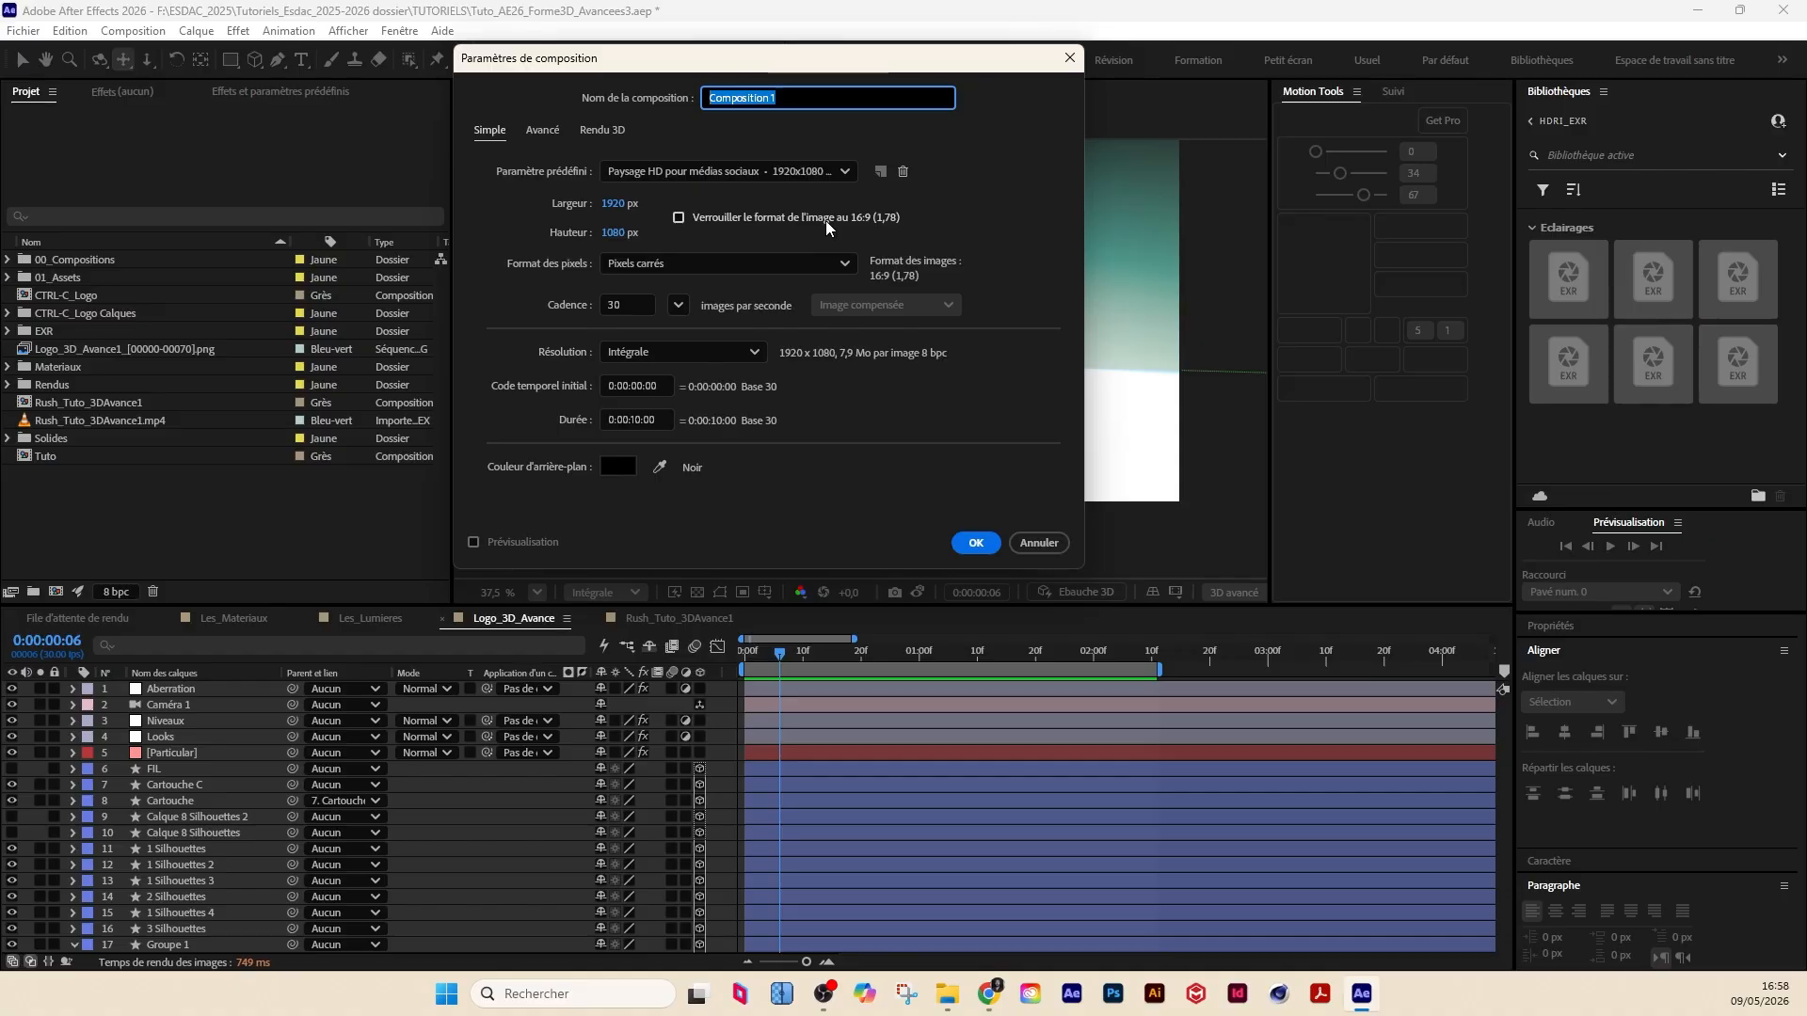
pyautogui.write('Tuto')
pyautogui.press('Return')
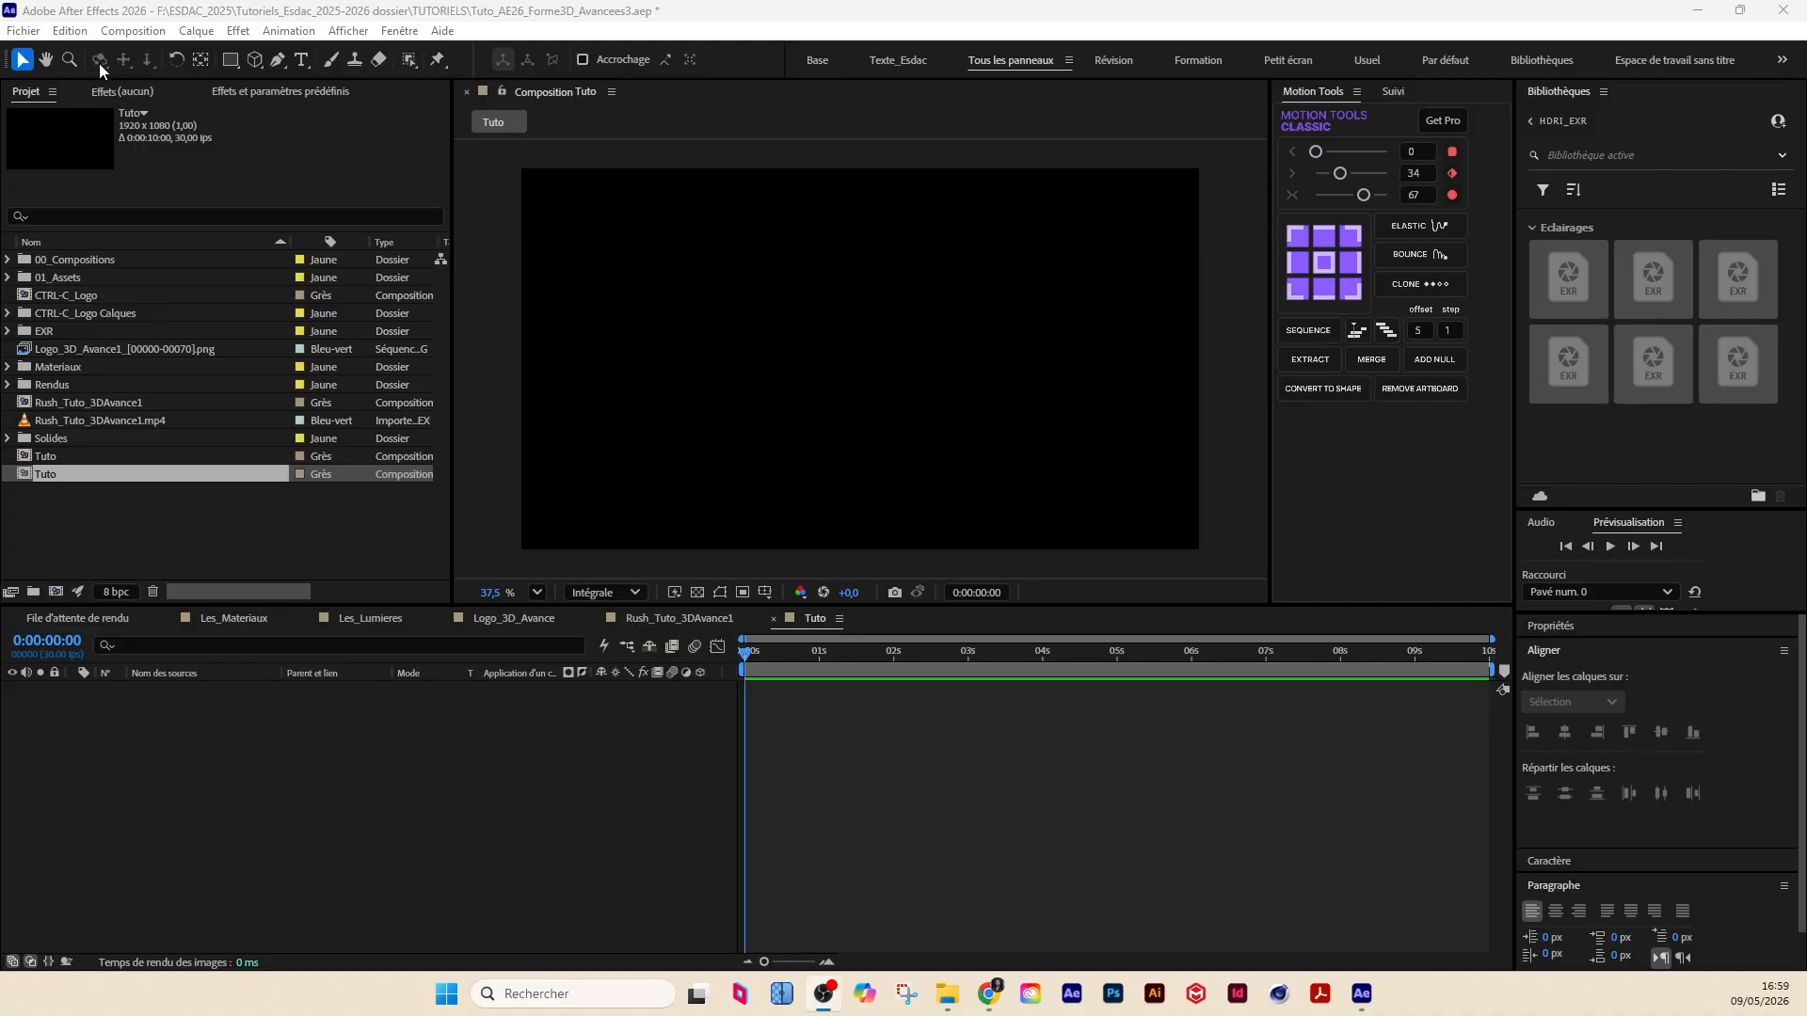
# Step: Draw a wide flat mesh about 1885 by 323 px across the composition with the Plan tool
pyautogui.click(230, 58)
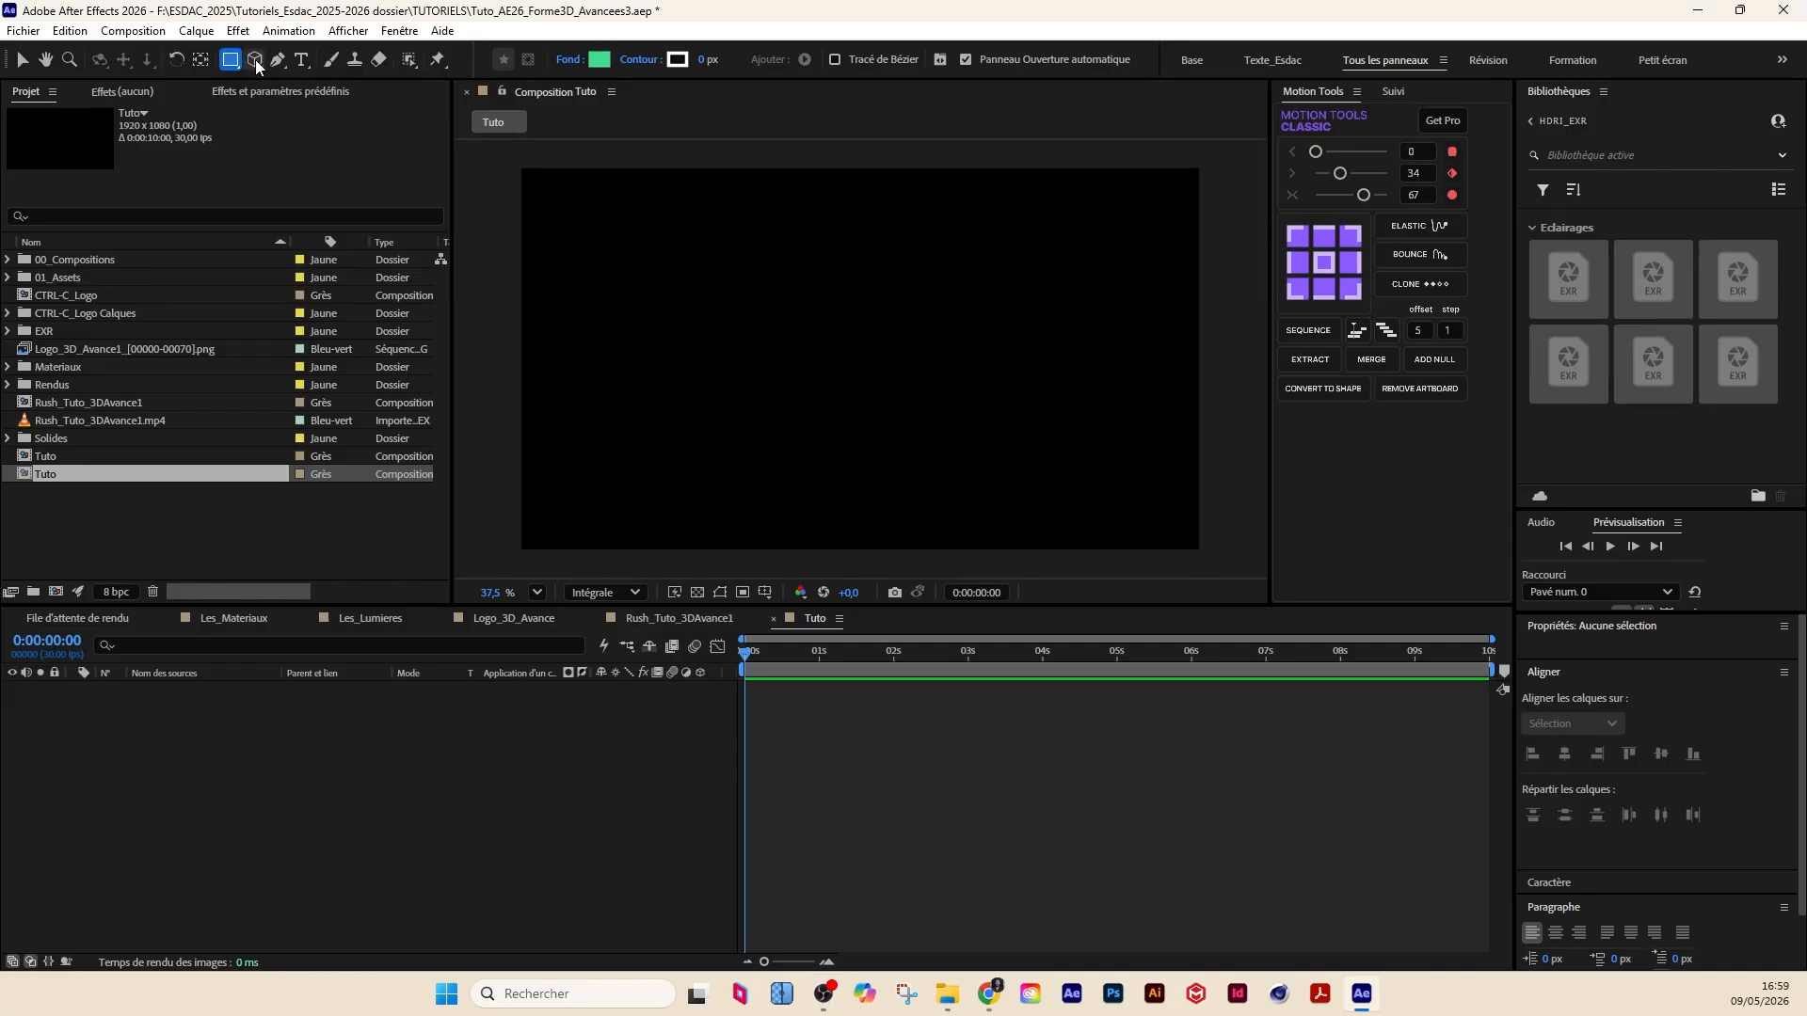
pyautogui.click(254, 63)
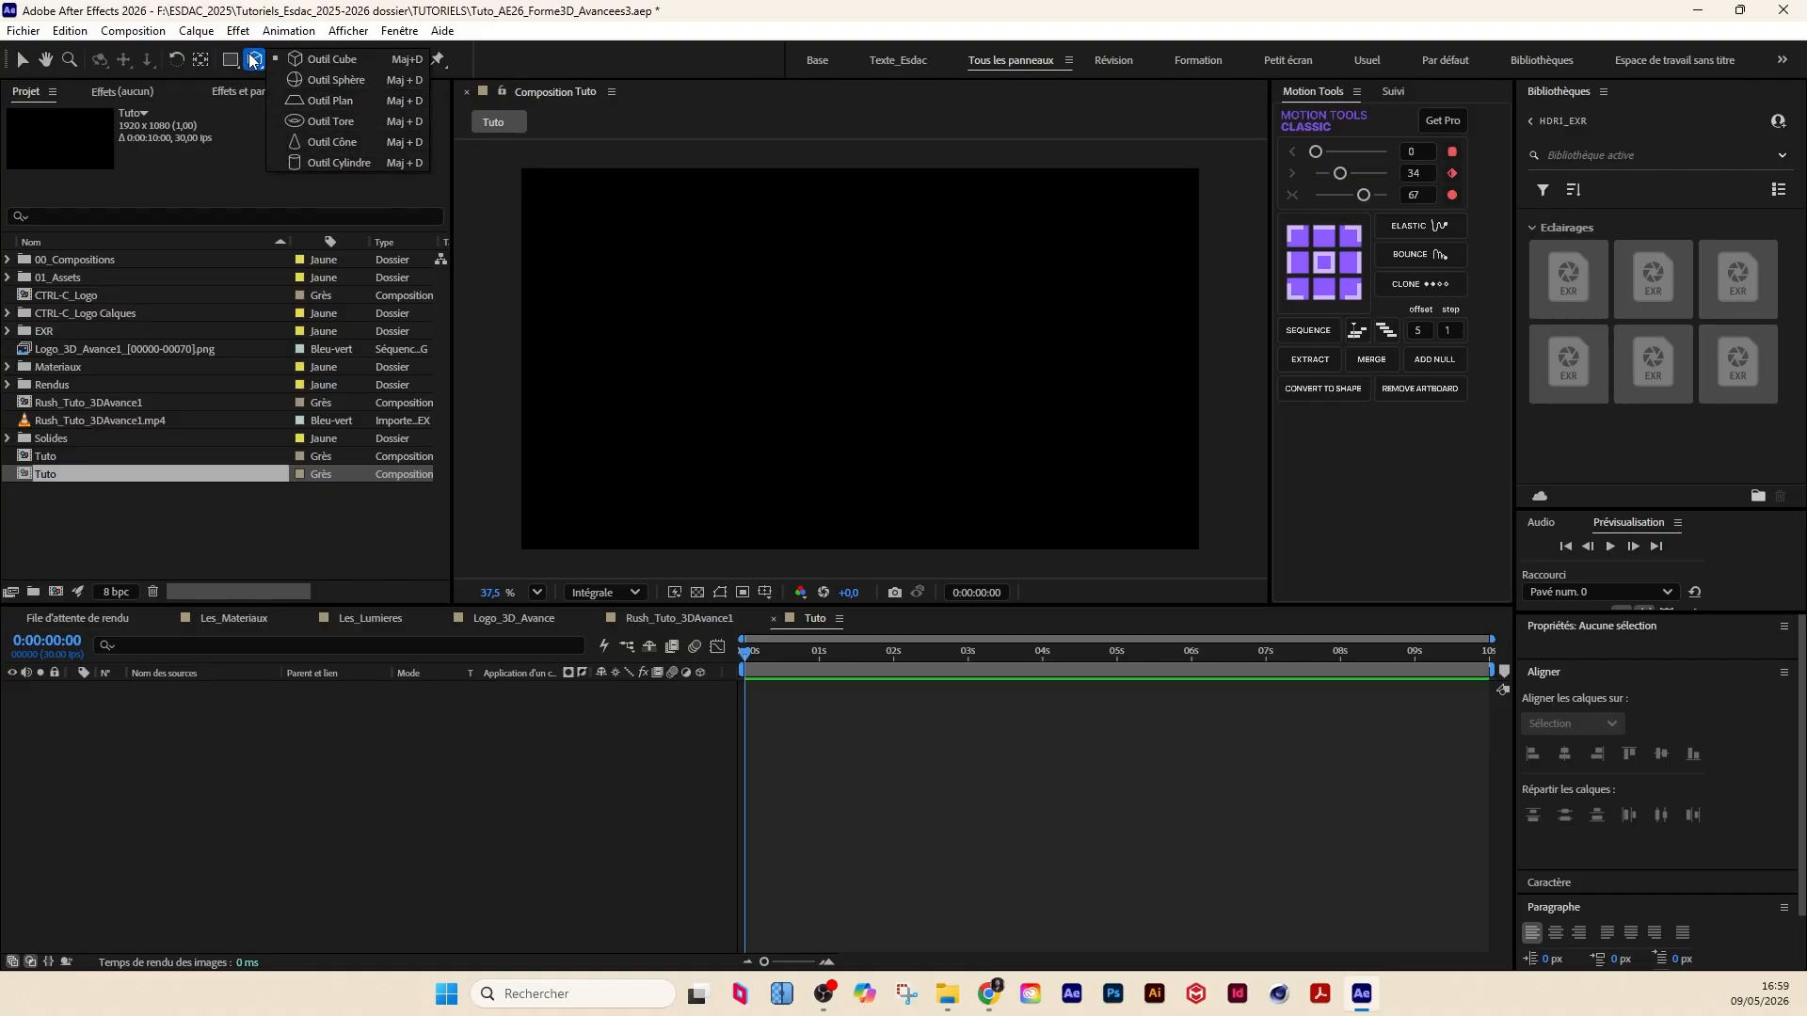
pyautogui.click(319, 100)
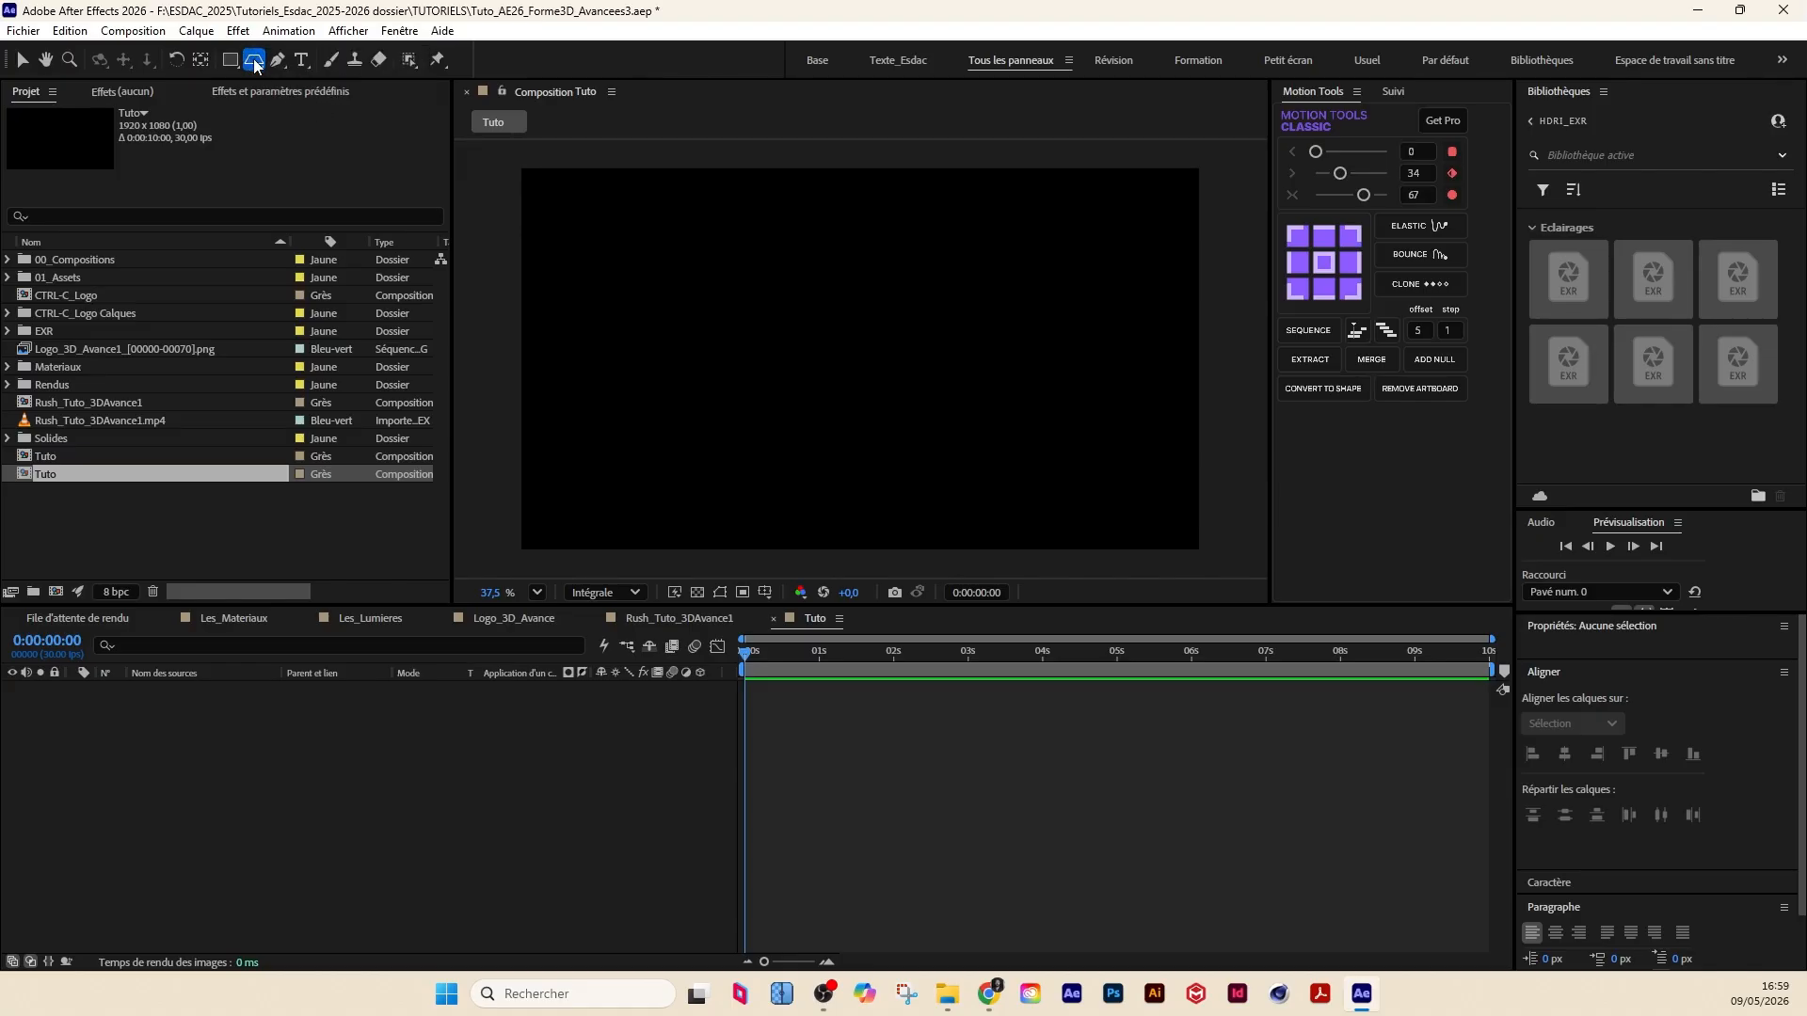
pyautogui.moveTo(525, 352); pyautogui.dragTo(1192, 465)
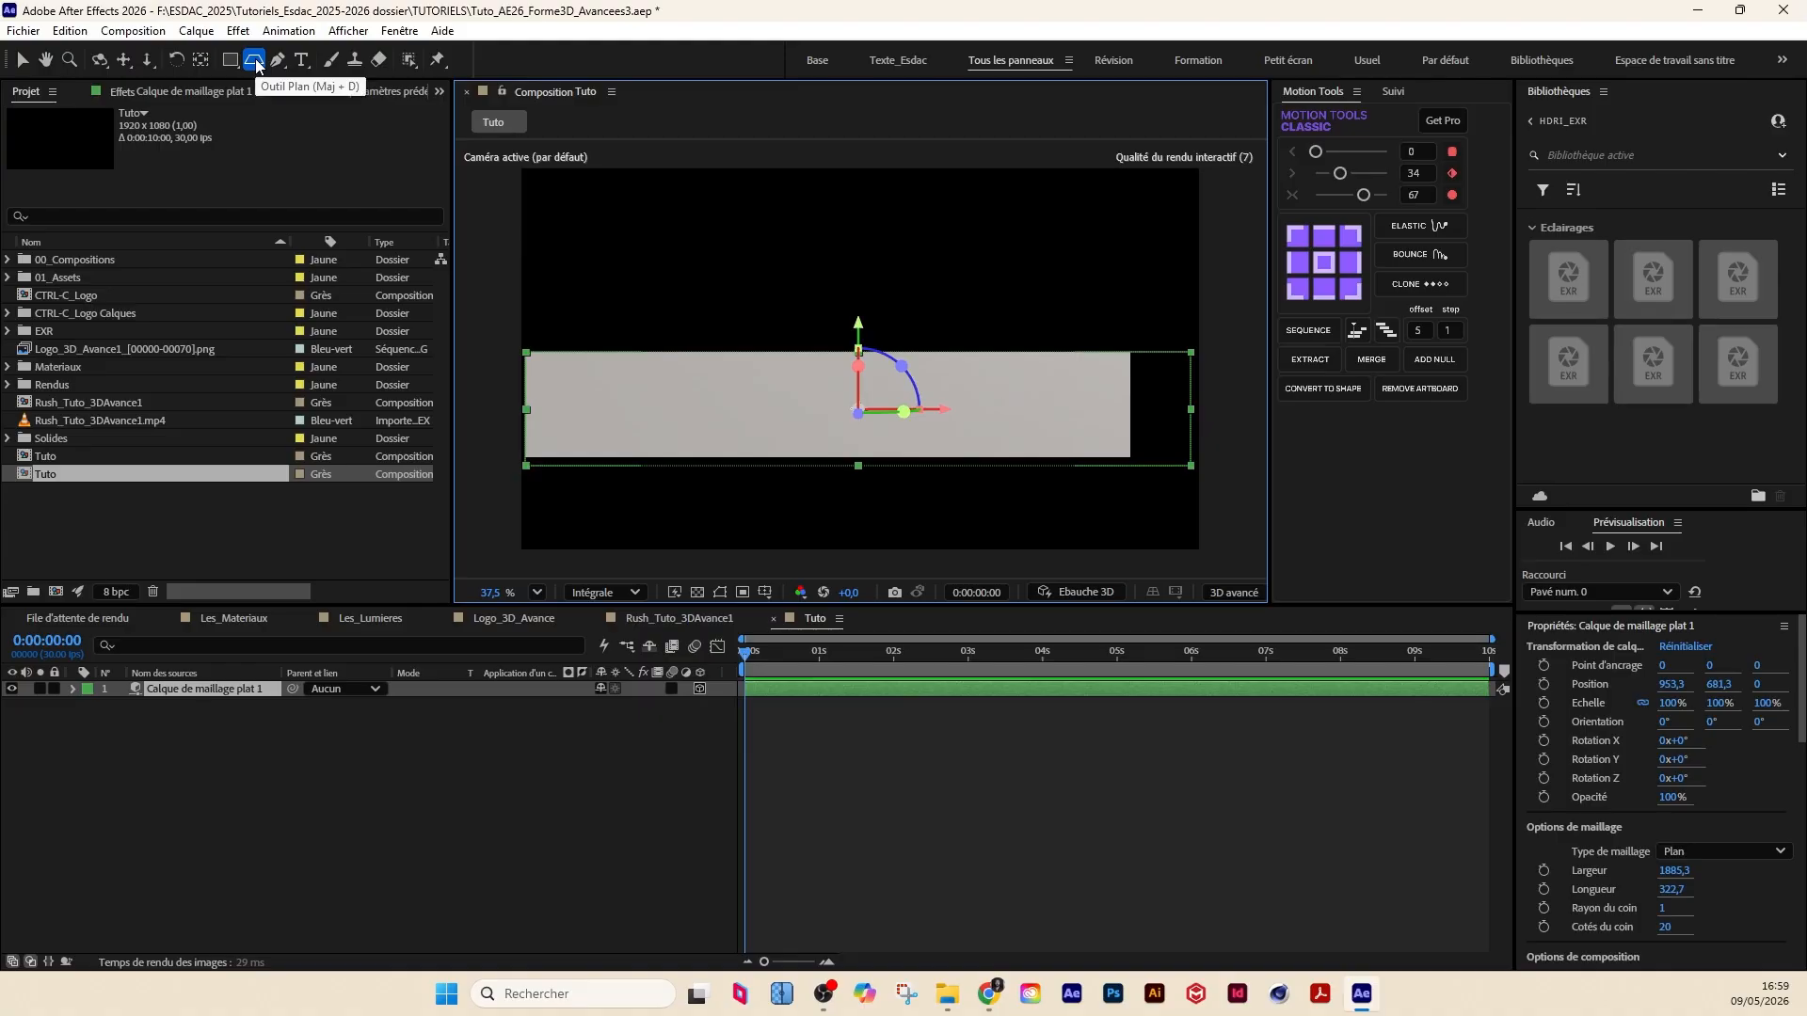
# Step: Add a default 200 by 200 plane at the composition's centre and delete the freehand-drawn one
pyautogui.doubleClick(255, 62)
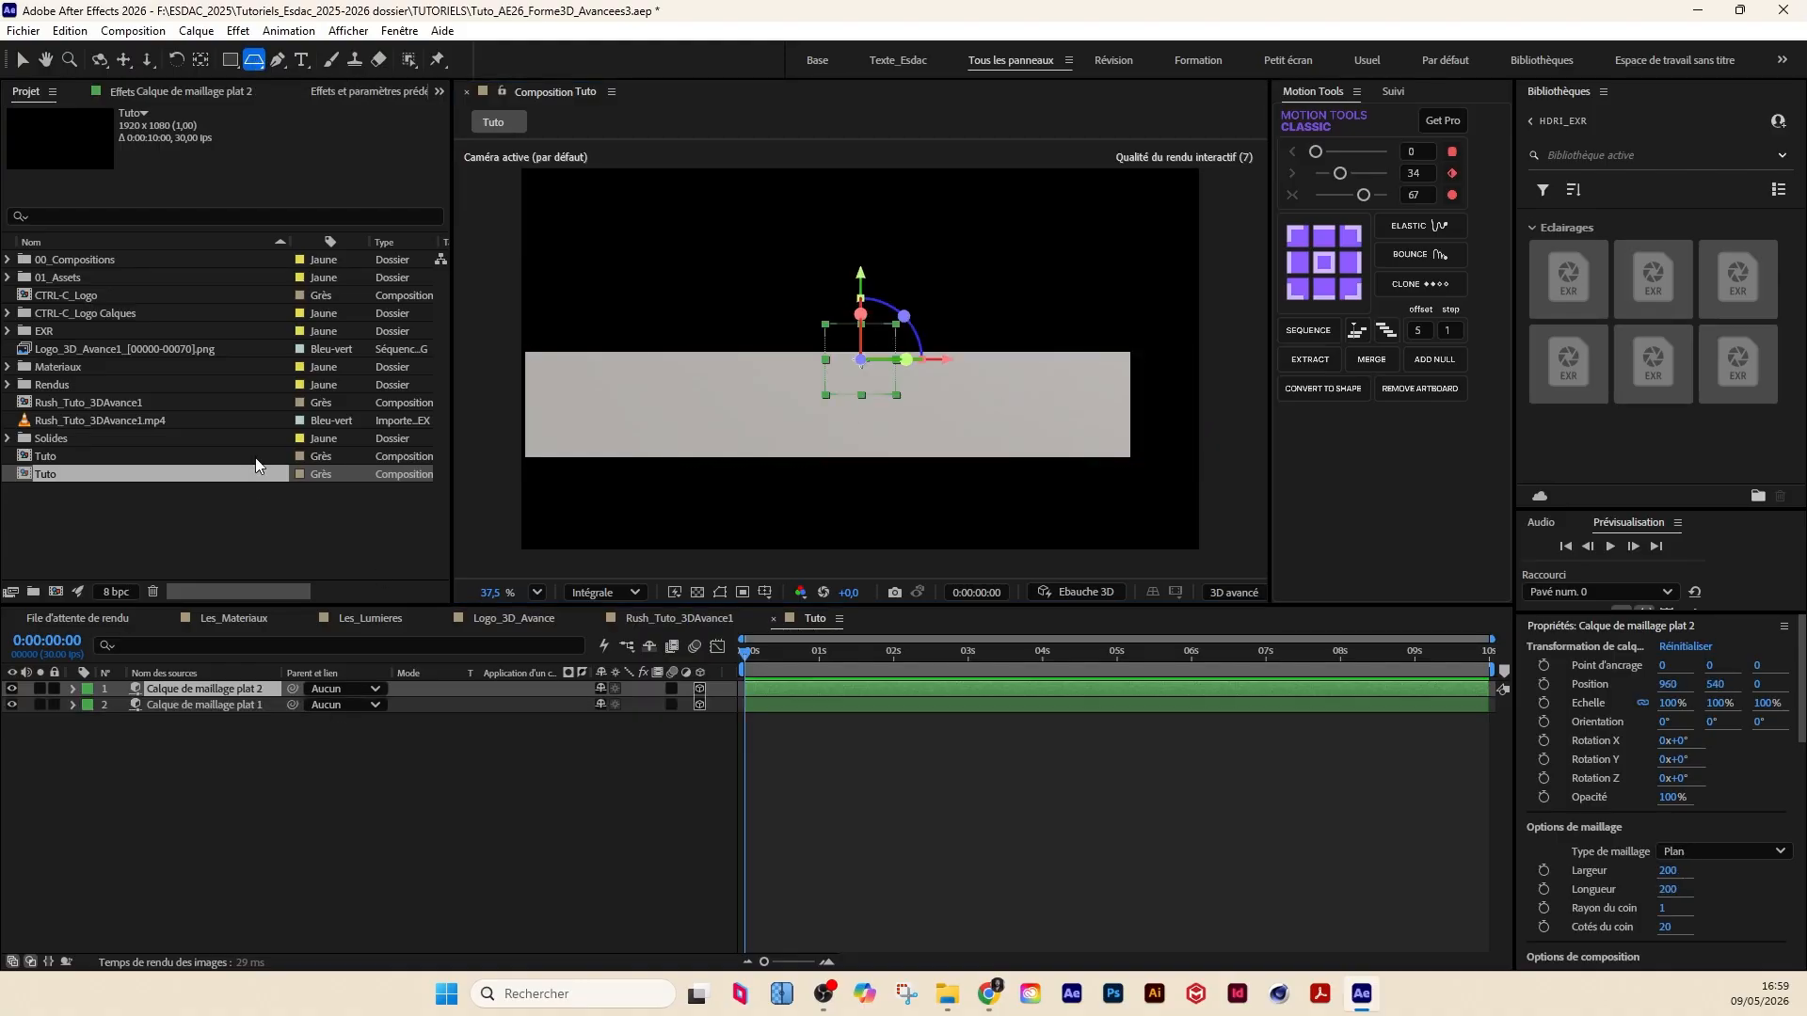
pyautogui.click(188, 704)
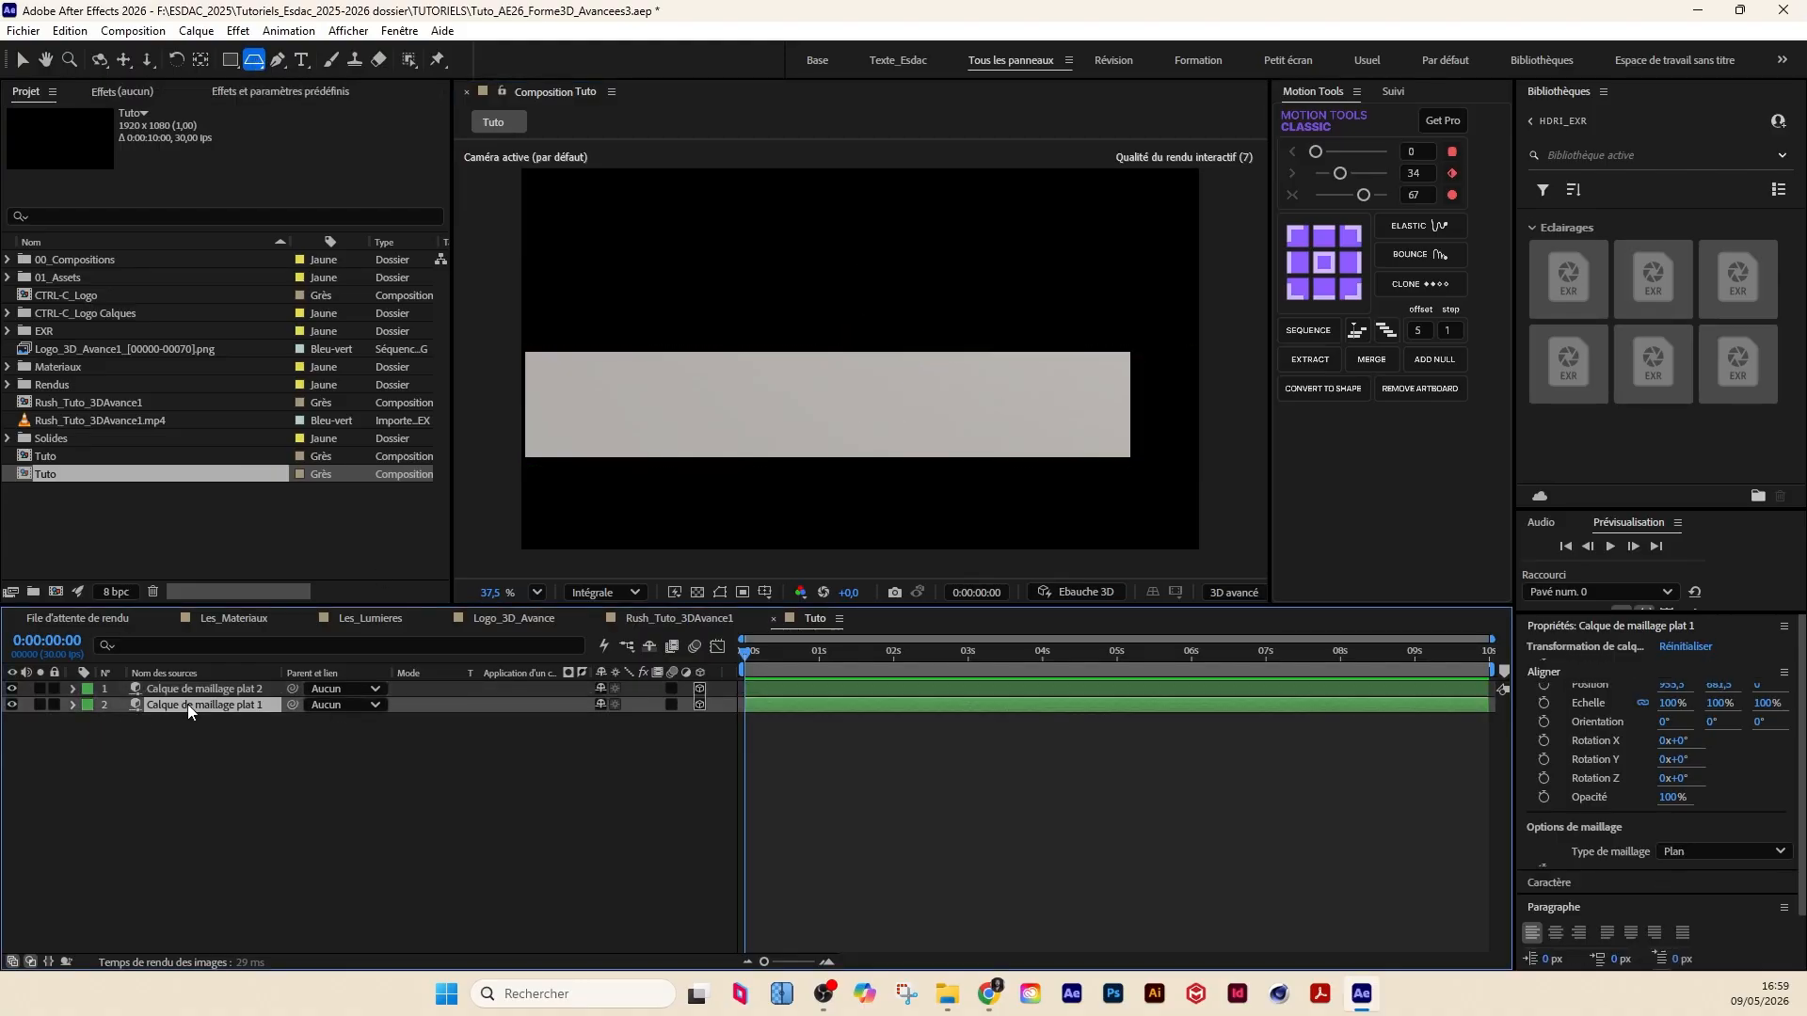
pyautogui.press('Delete')
pyautogui.click(195, 691)
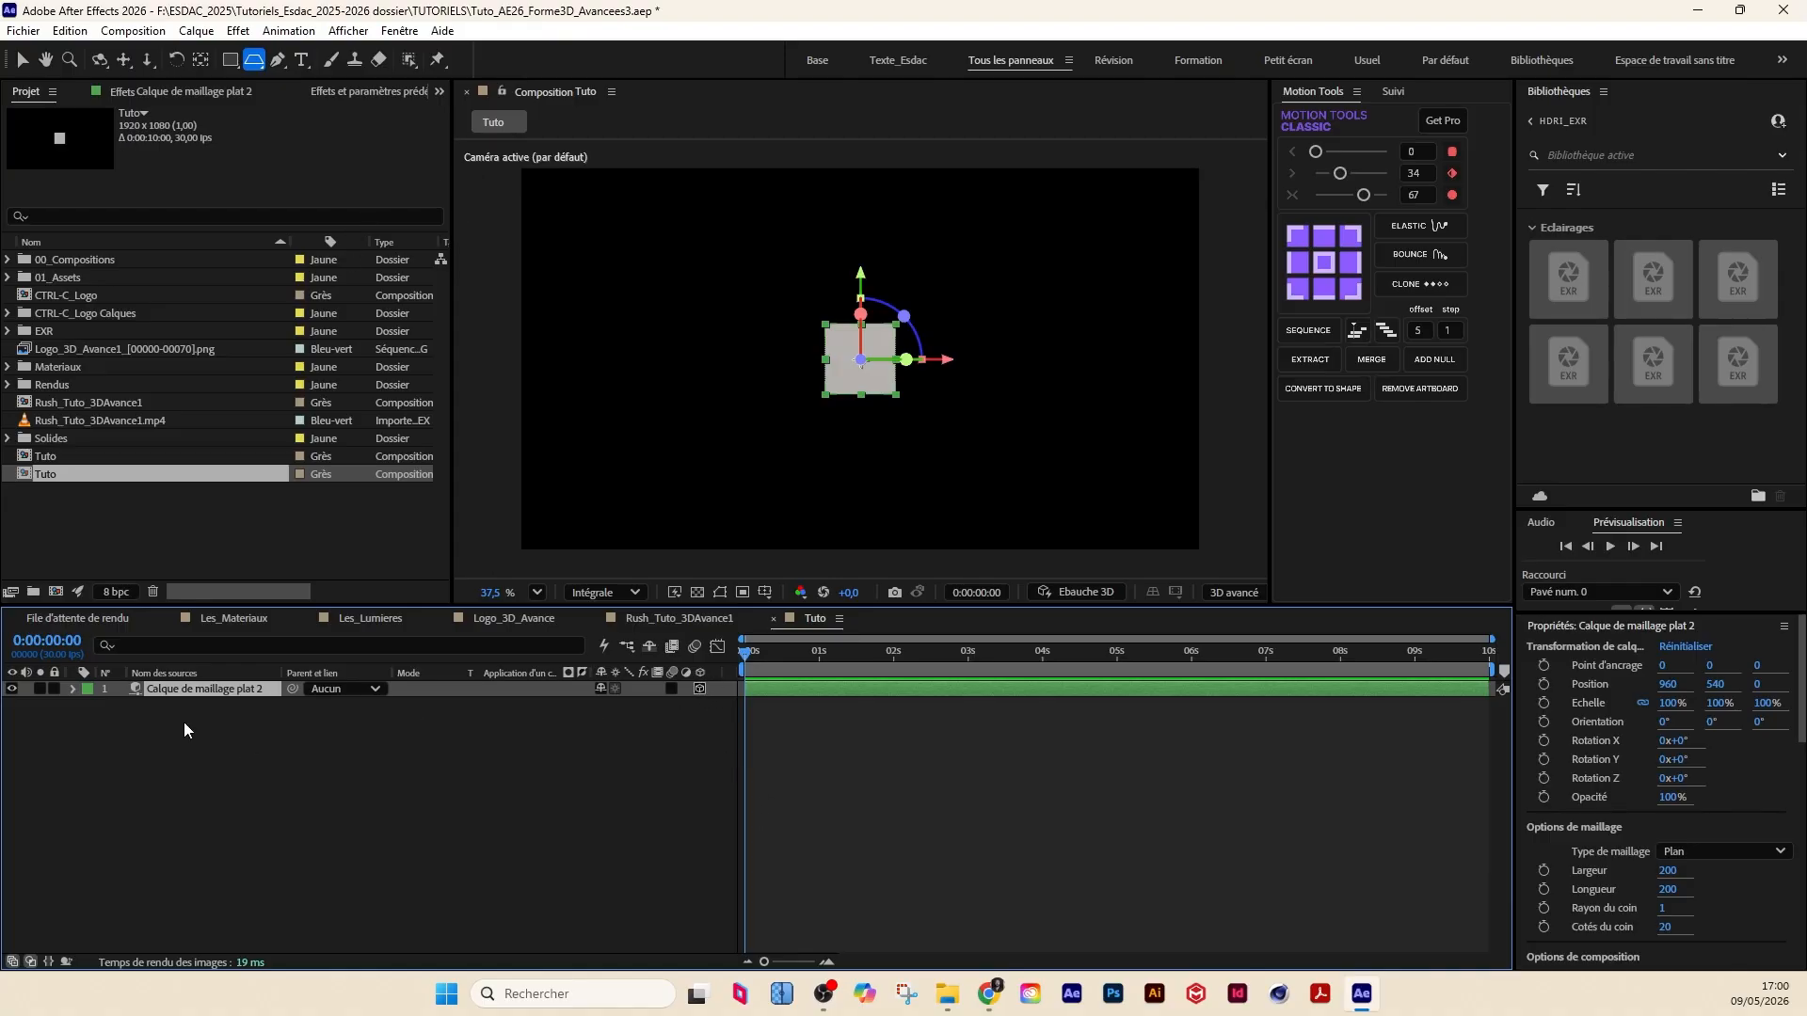
# Step: Enlarge the timeline area and expand the plane layer's Transformer properties
pyautogui.click(74, 689)
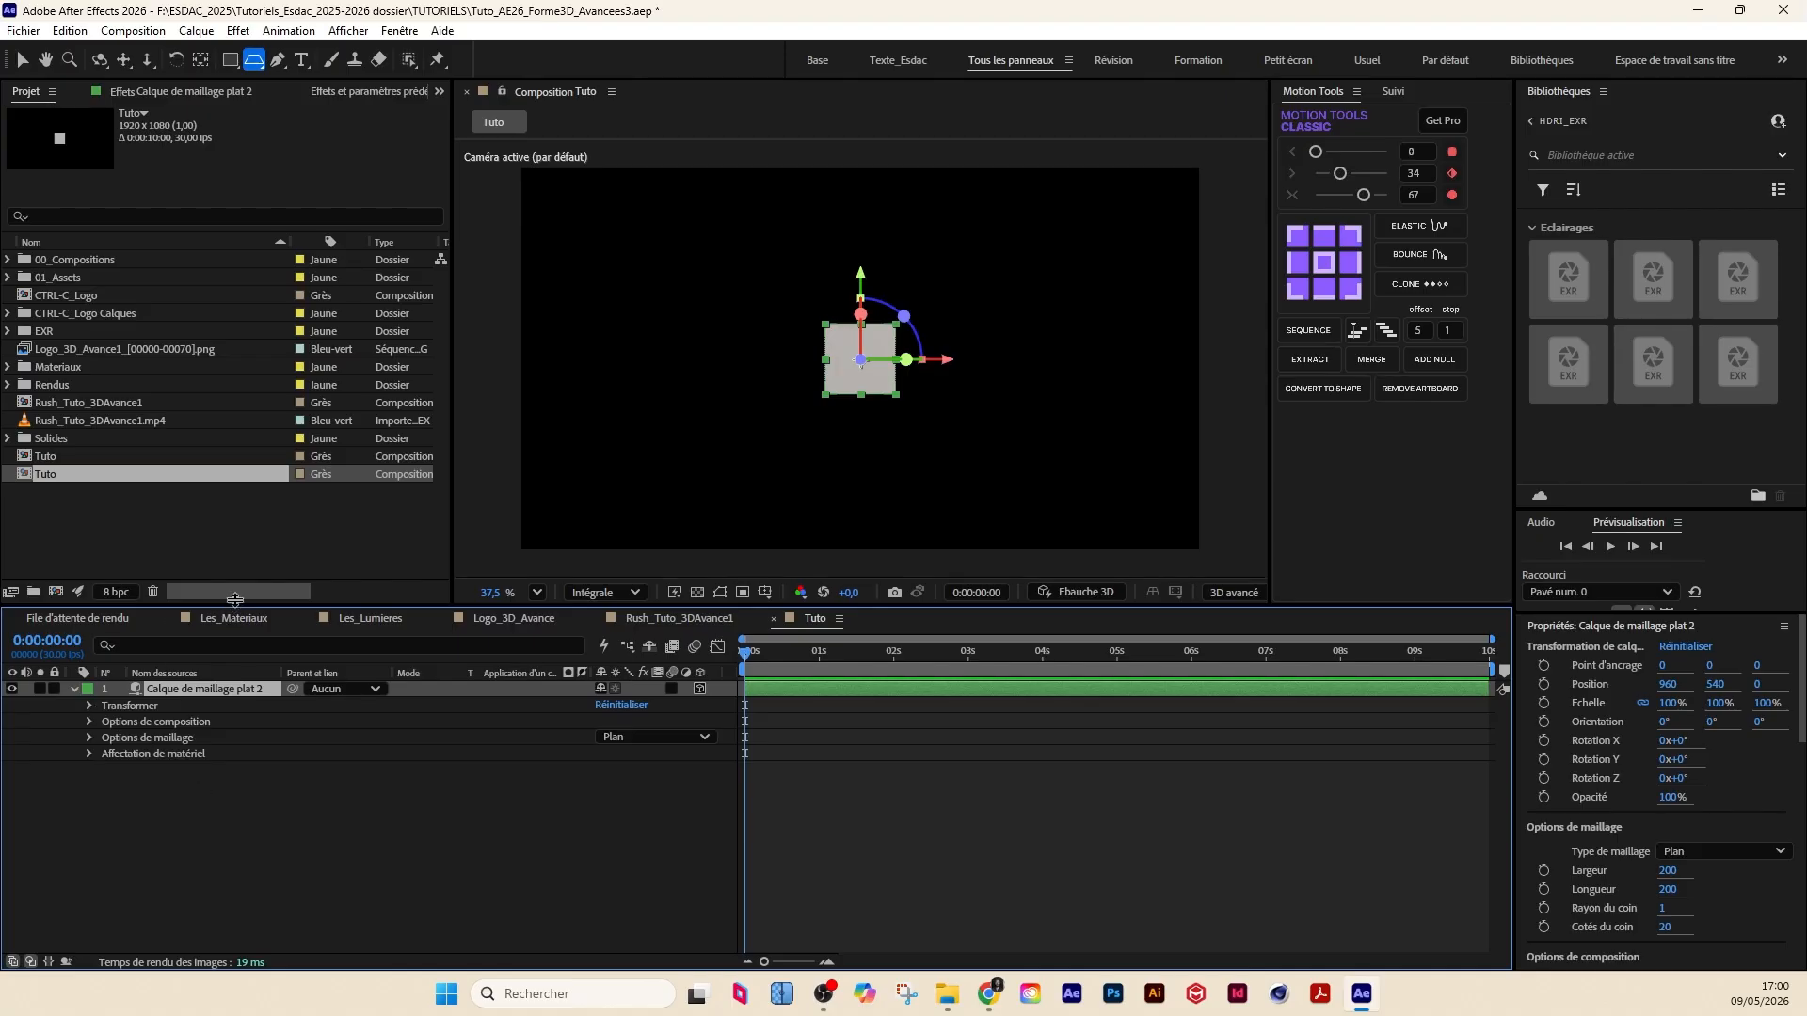
pyautogui.moveTo(230, 608); pyautogui.dragTo(241, 547)
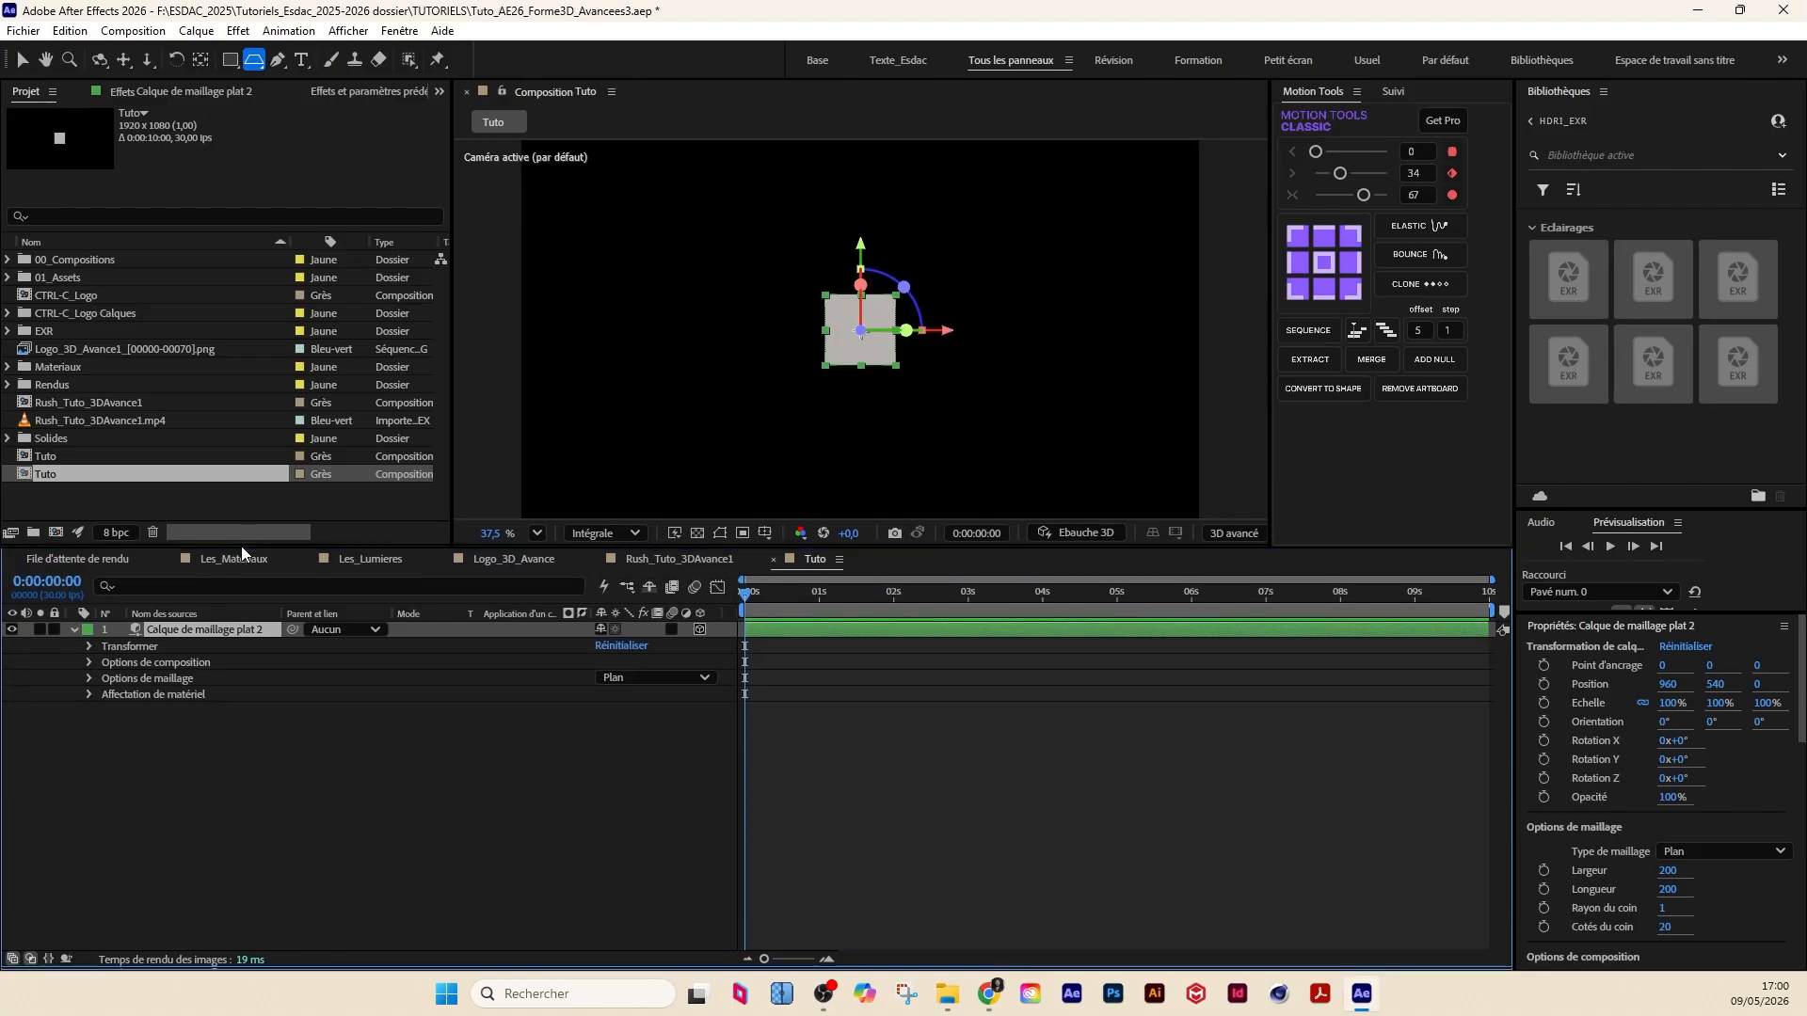
pyautogui.click(177, 665)
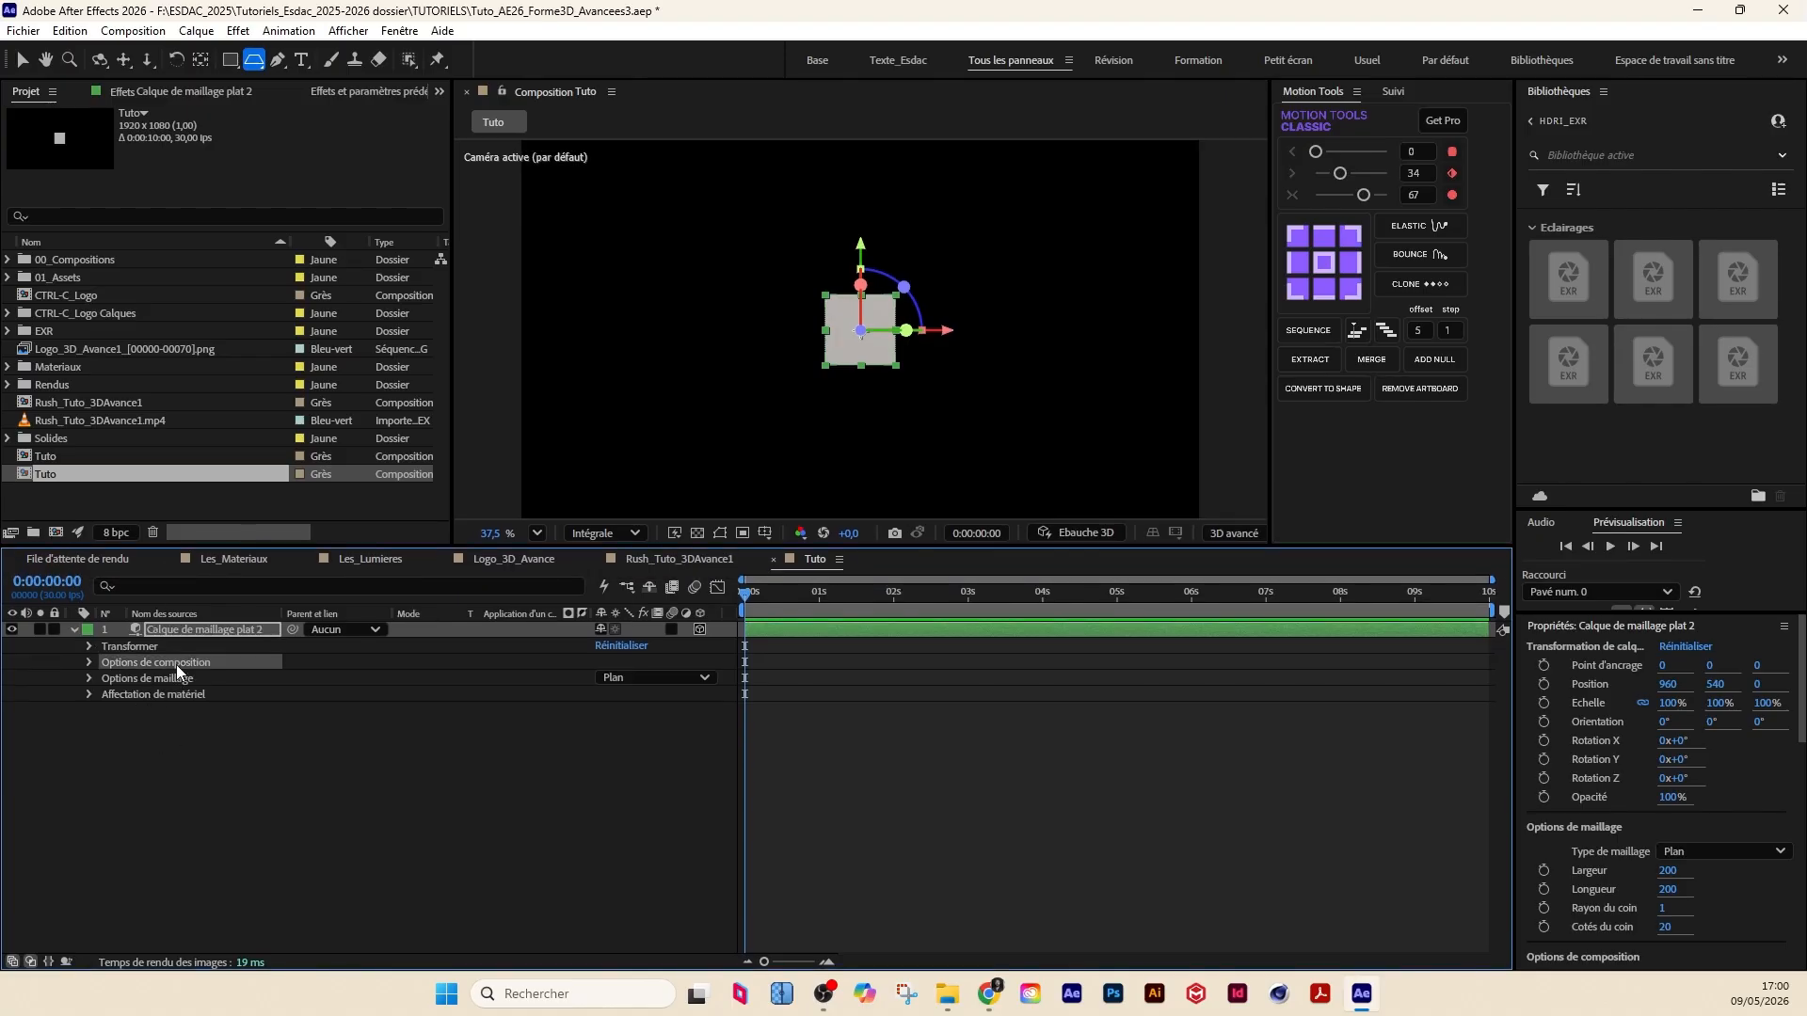
pyautogui.click(89, 648)
pyautogui.click(555, 693)
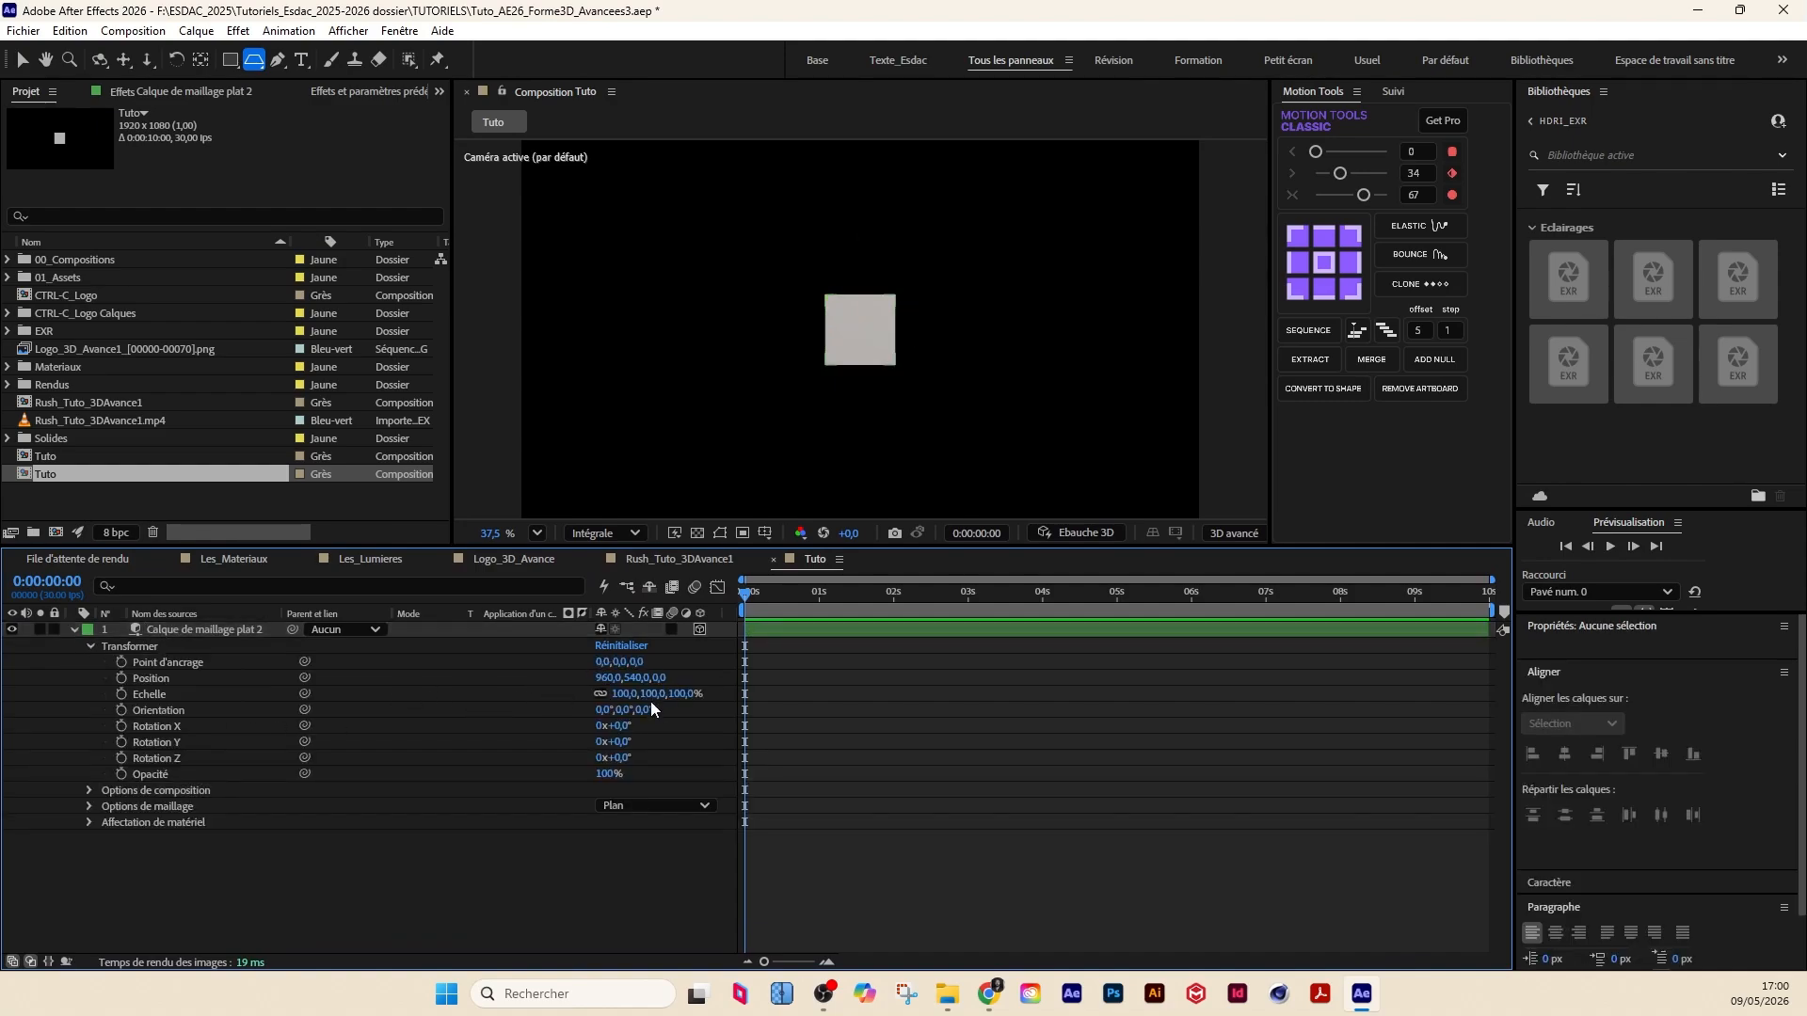
# Step: Set the plane's X orientation to 90°
pyautogui.click(605, 711)
pyautogui.click(701, 747)
pyautogui.click(608, 710)
pyautogui.write('90')
pyautogui.press('Return')
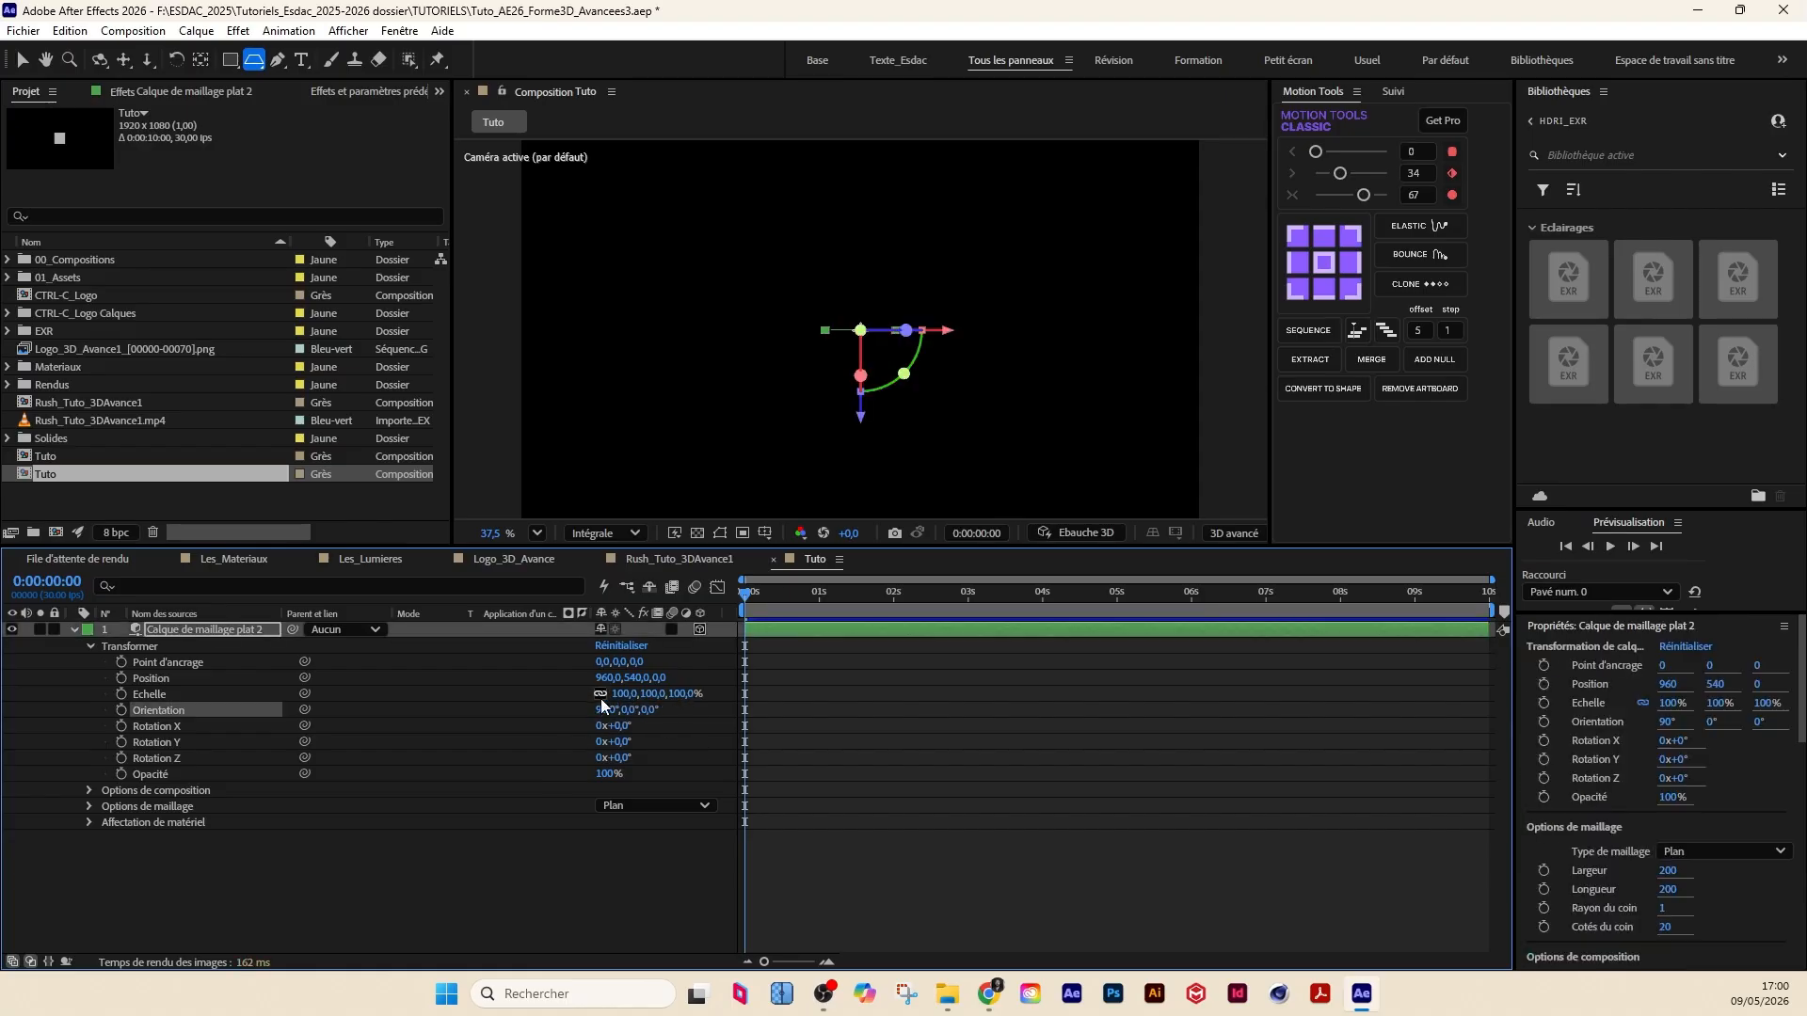
# Step: Set the plane's X orientation to -90° so that it lies flat facing the other way
pyautogui.click(603, 702)
pyautogui.write('-90')
pyautogui.press('Return')
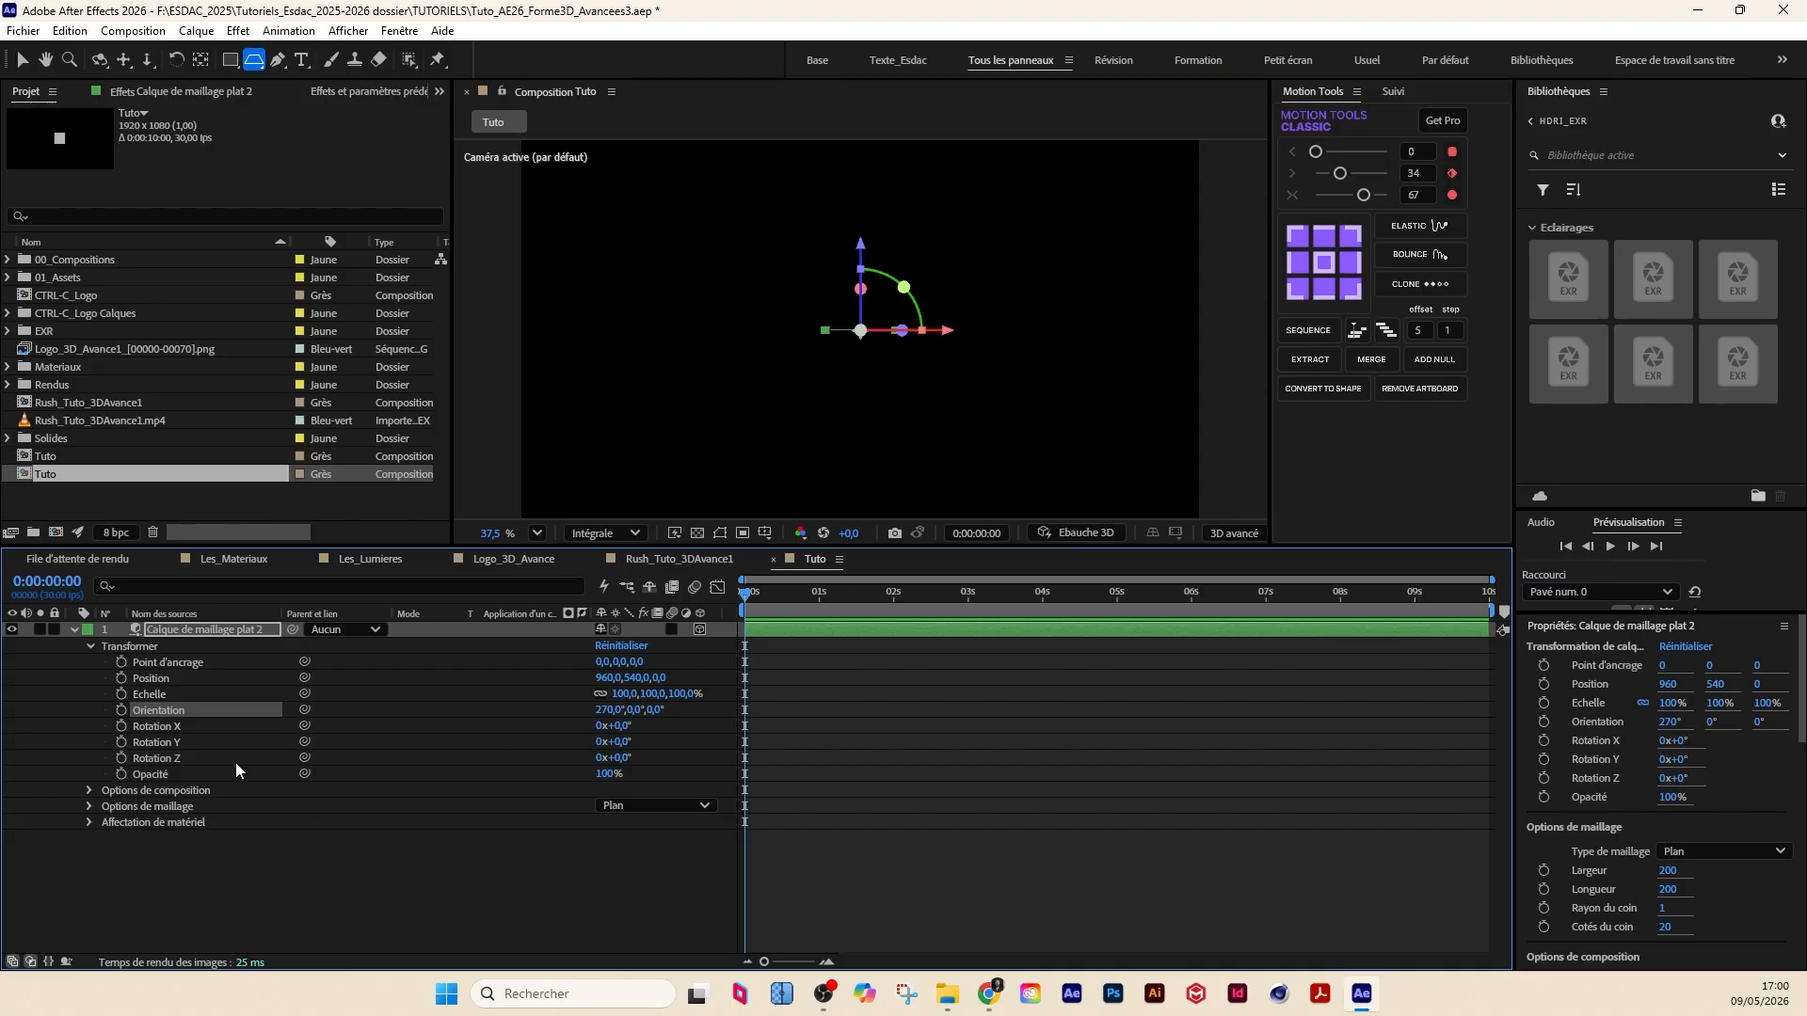
# Step: Examine the plane's composition options for casting shadows, accepting shadows, using lights and shadow colour
pyautogui.click(89, 645)
pyautogui.click(88, 661)
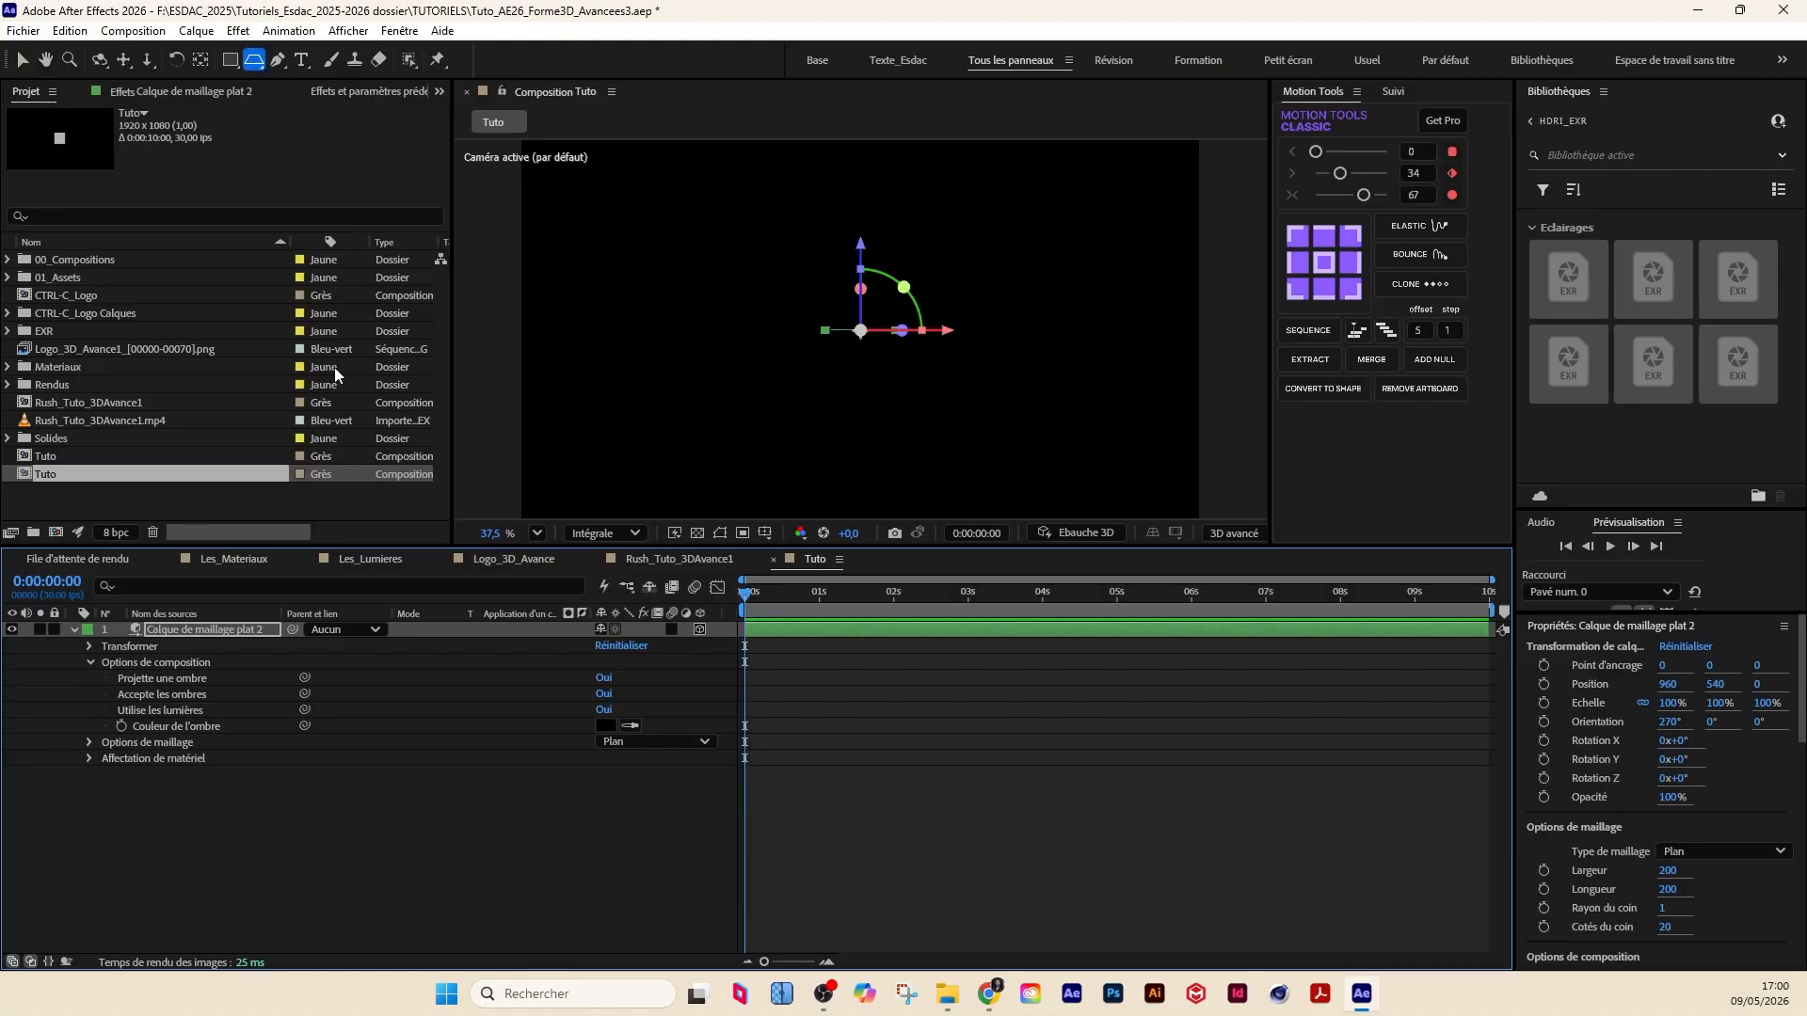
pyautogui.click(156, 680)
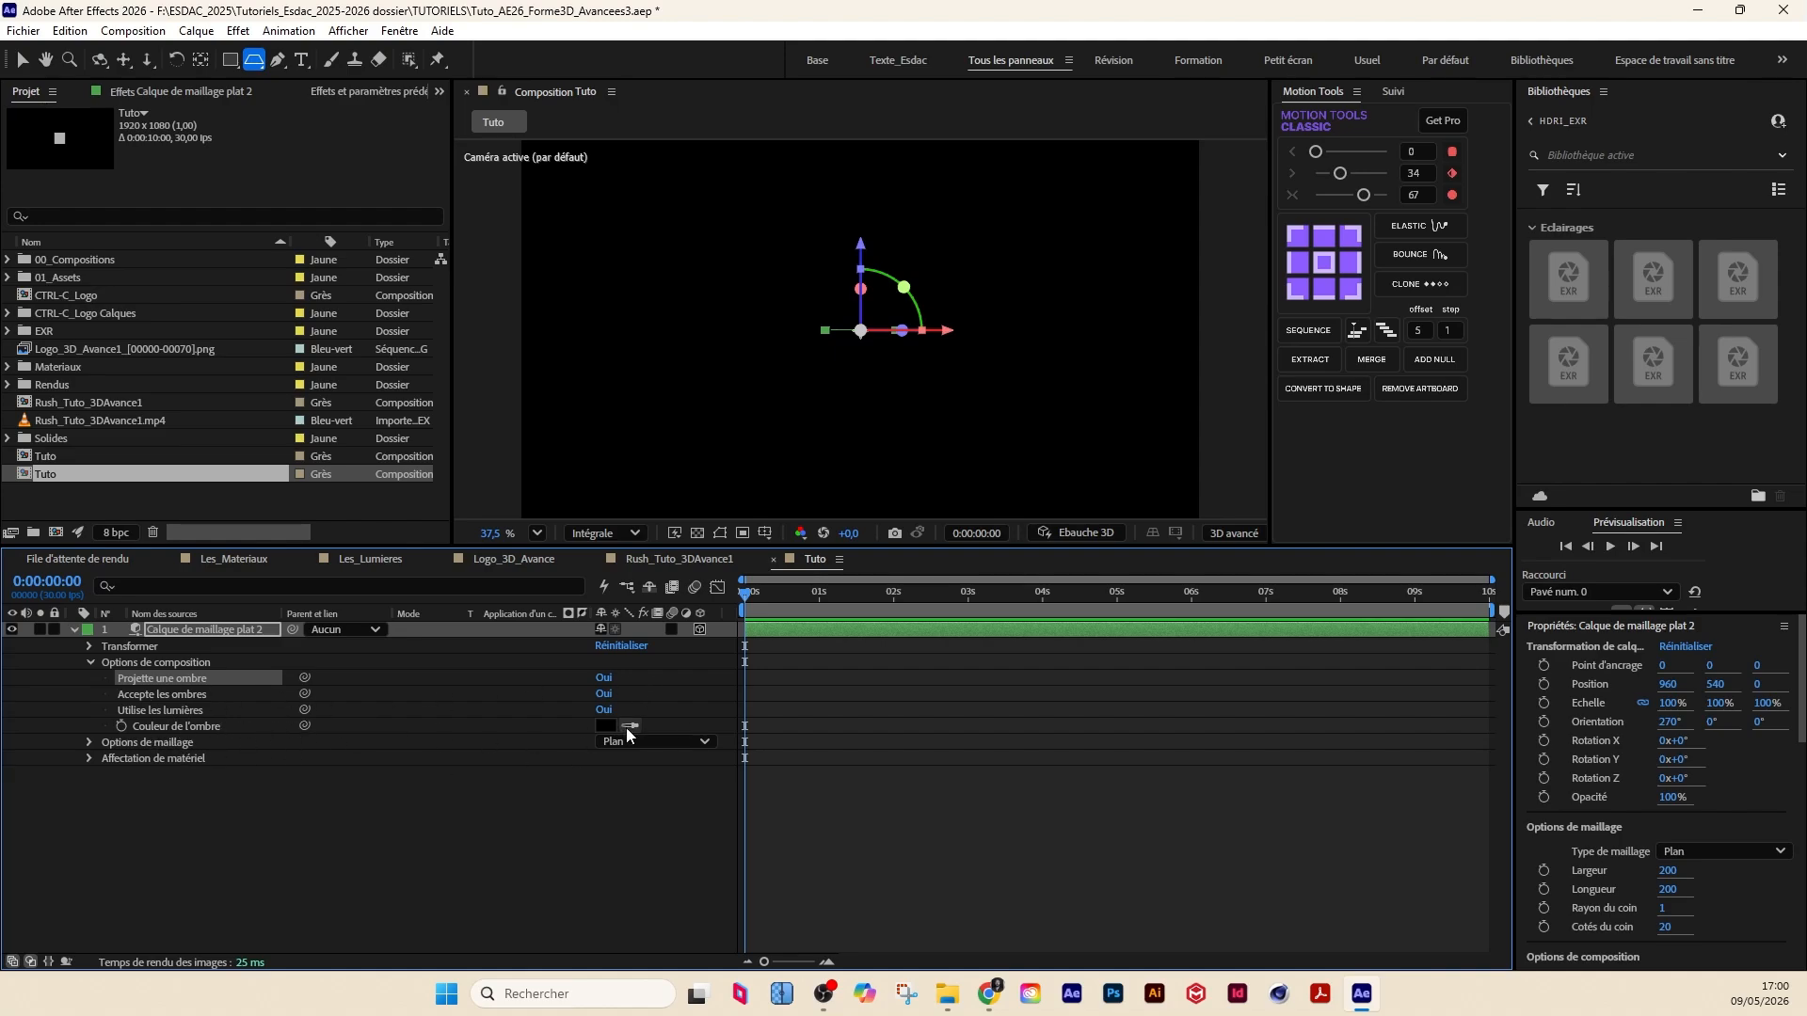
pyautogui.click(89, 663)
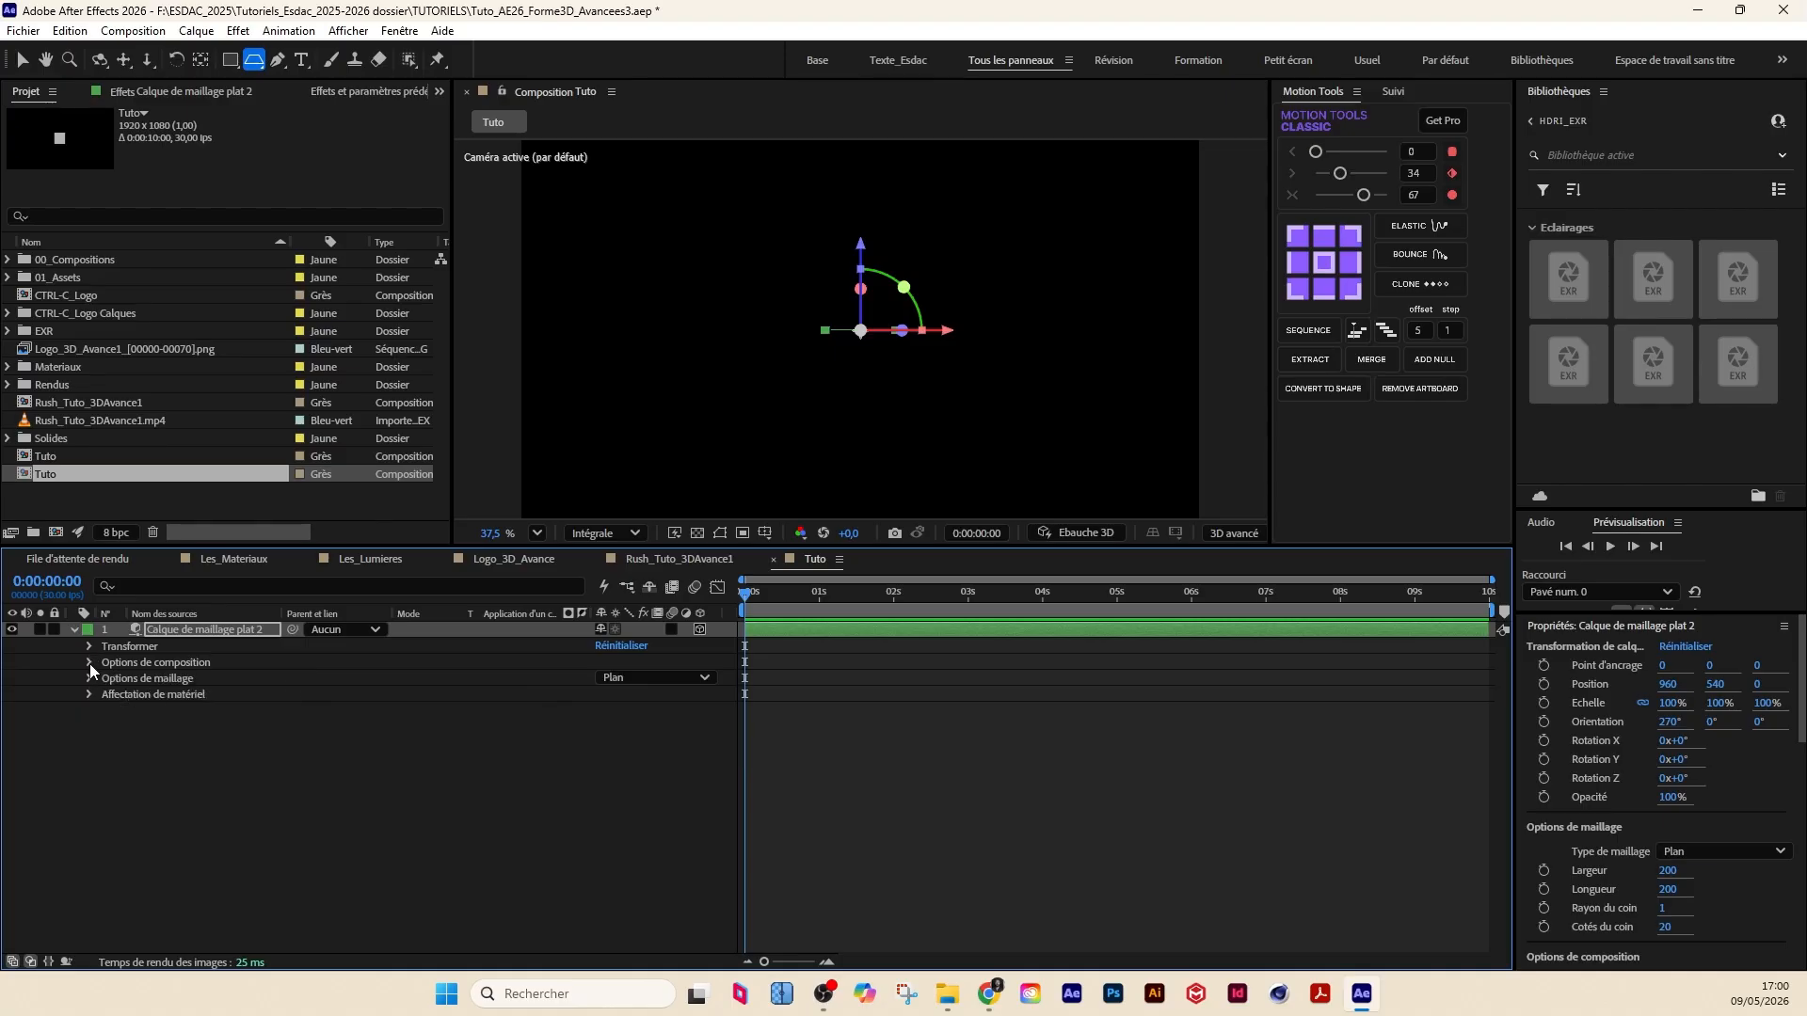
pyautogui.click(89, 663)
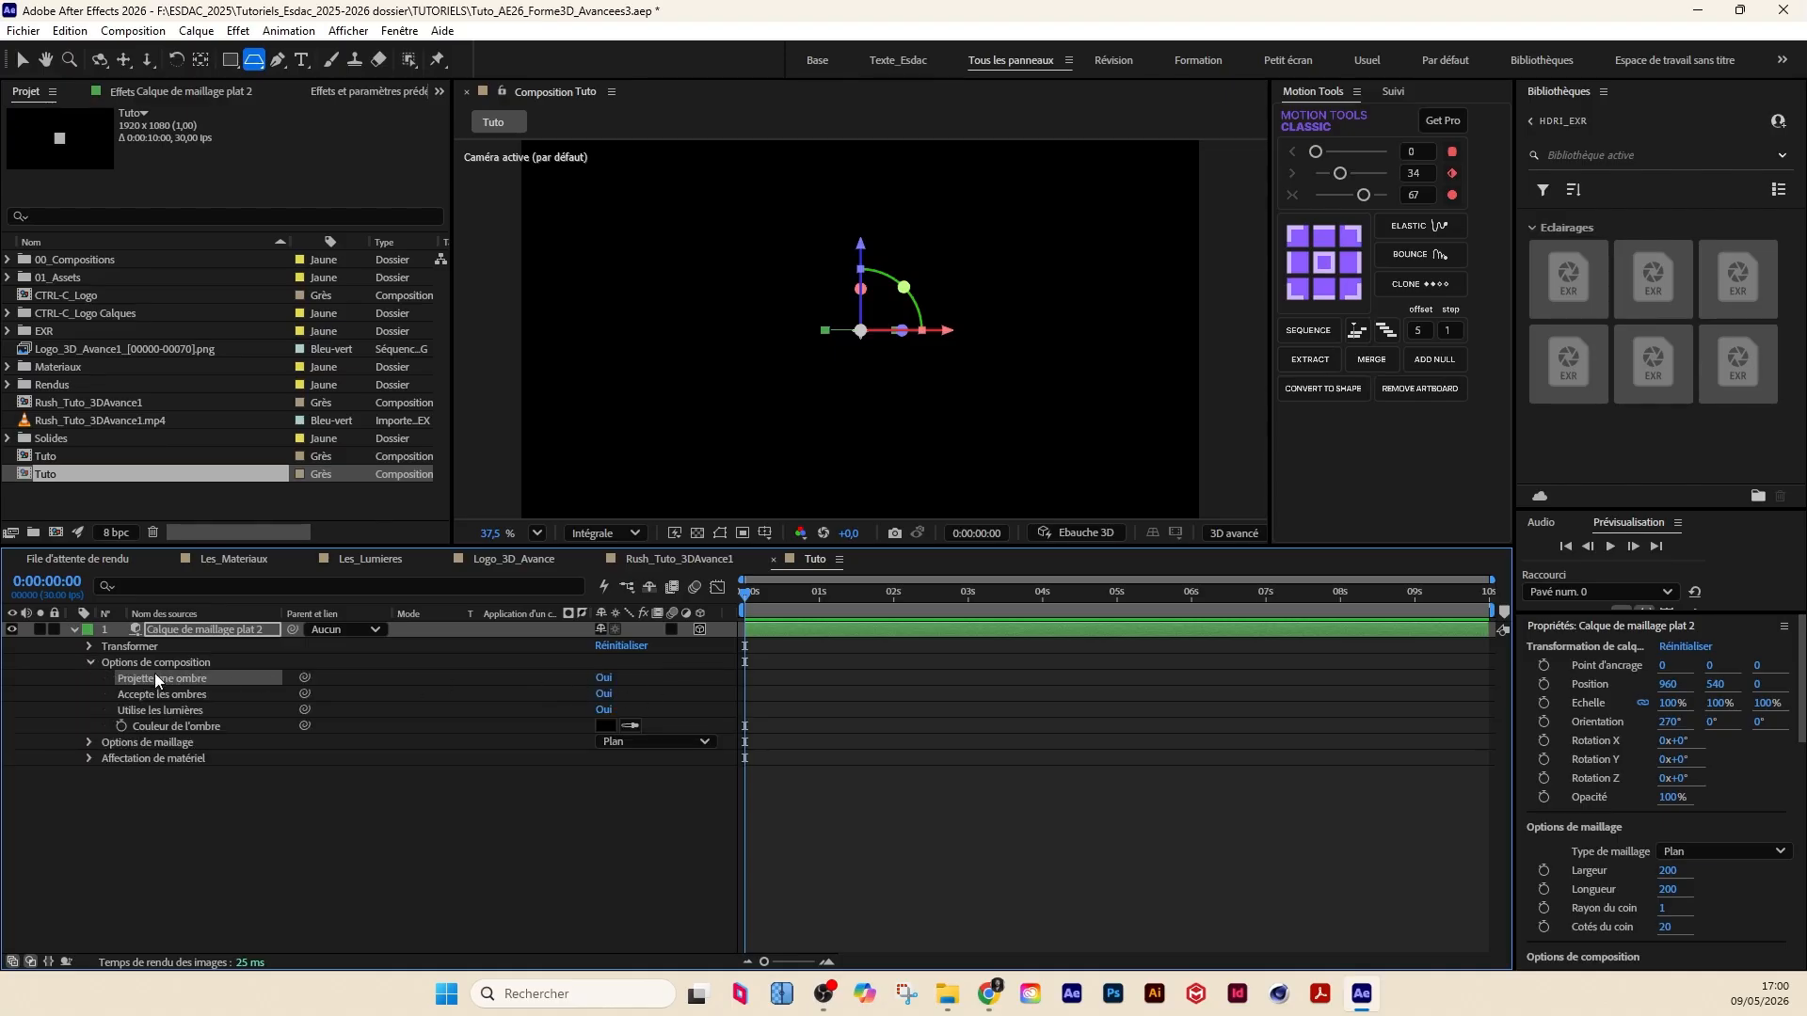
pyautogui.click(90, 664)
# Step: Set the plane's mesh width (Largeur) to 2000
pyautogui.click(90, 680)
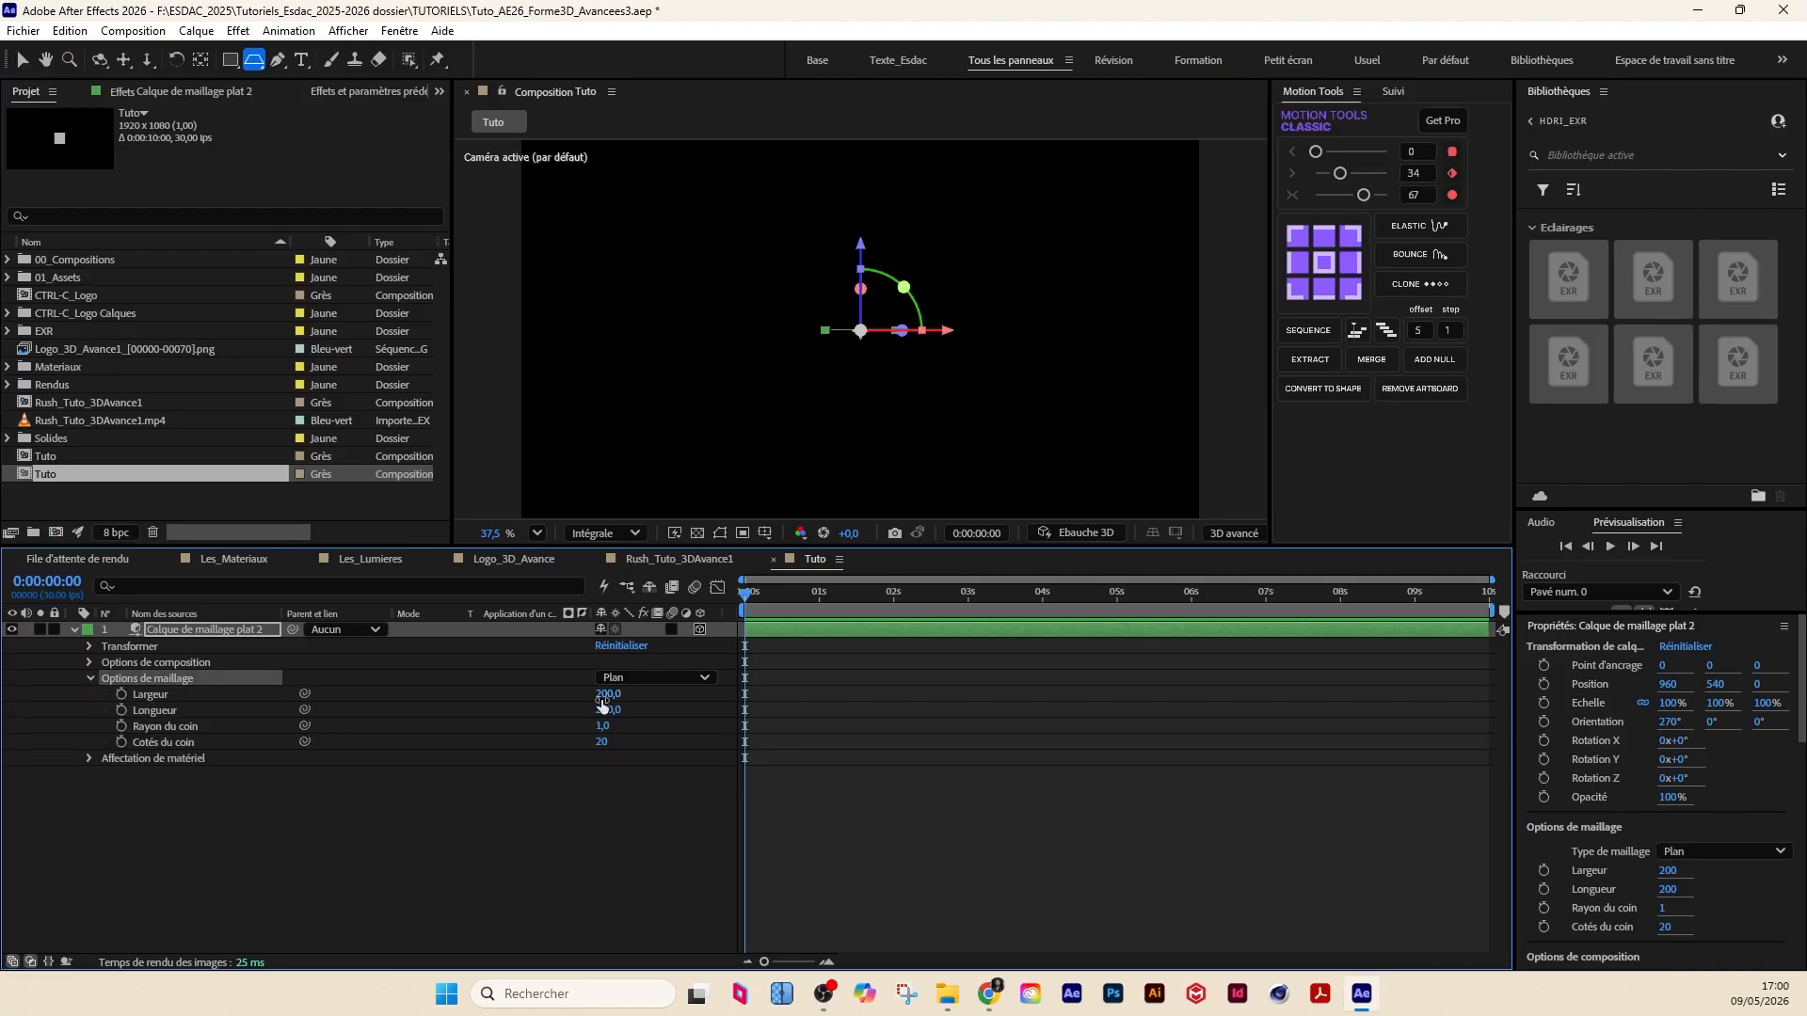
pyautogui.moveTo(607, 699); pyautogui.dragTo(1432, 733)
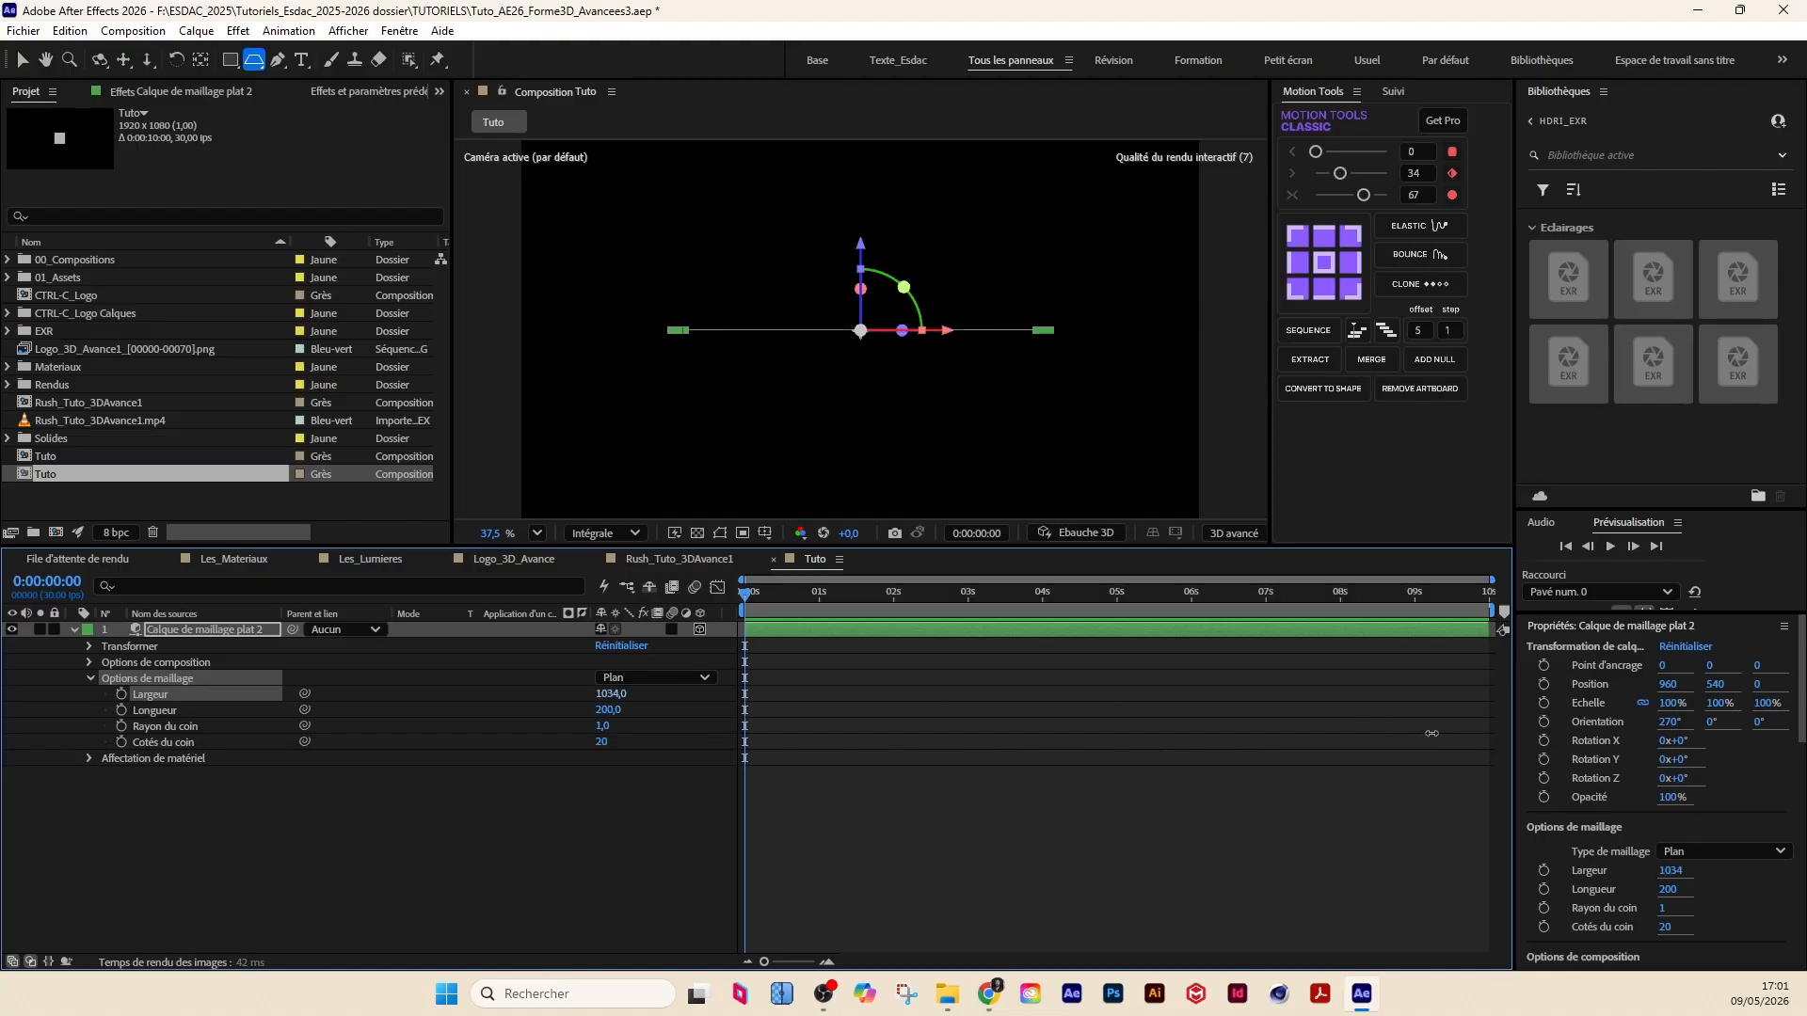
pyautogui.click(615, 693)
pyautogui.write('2')
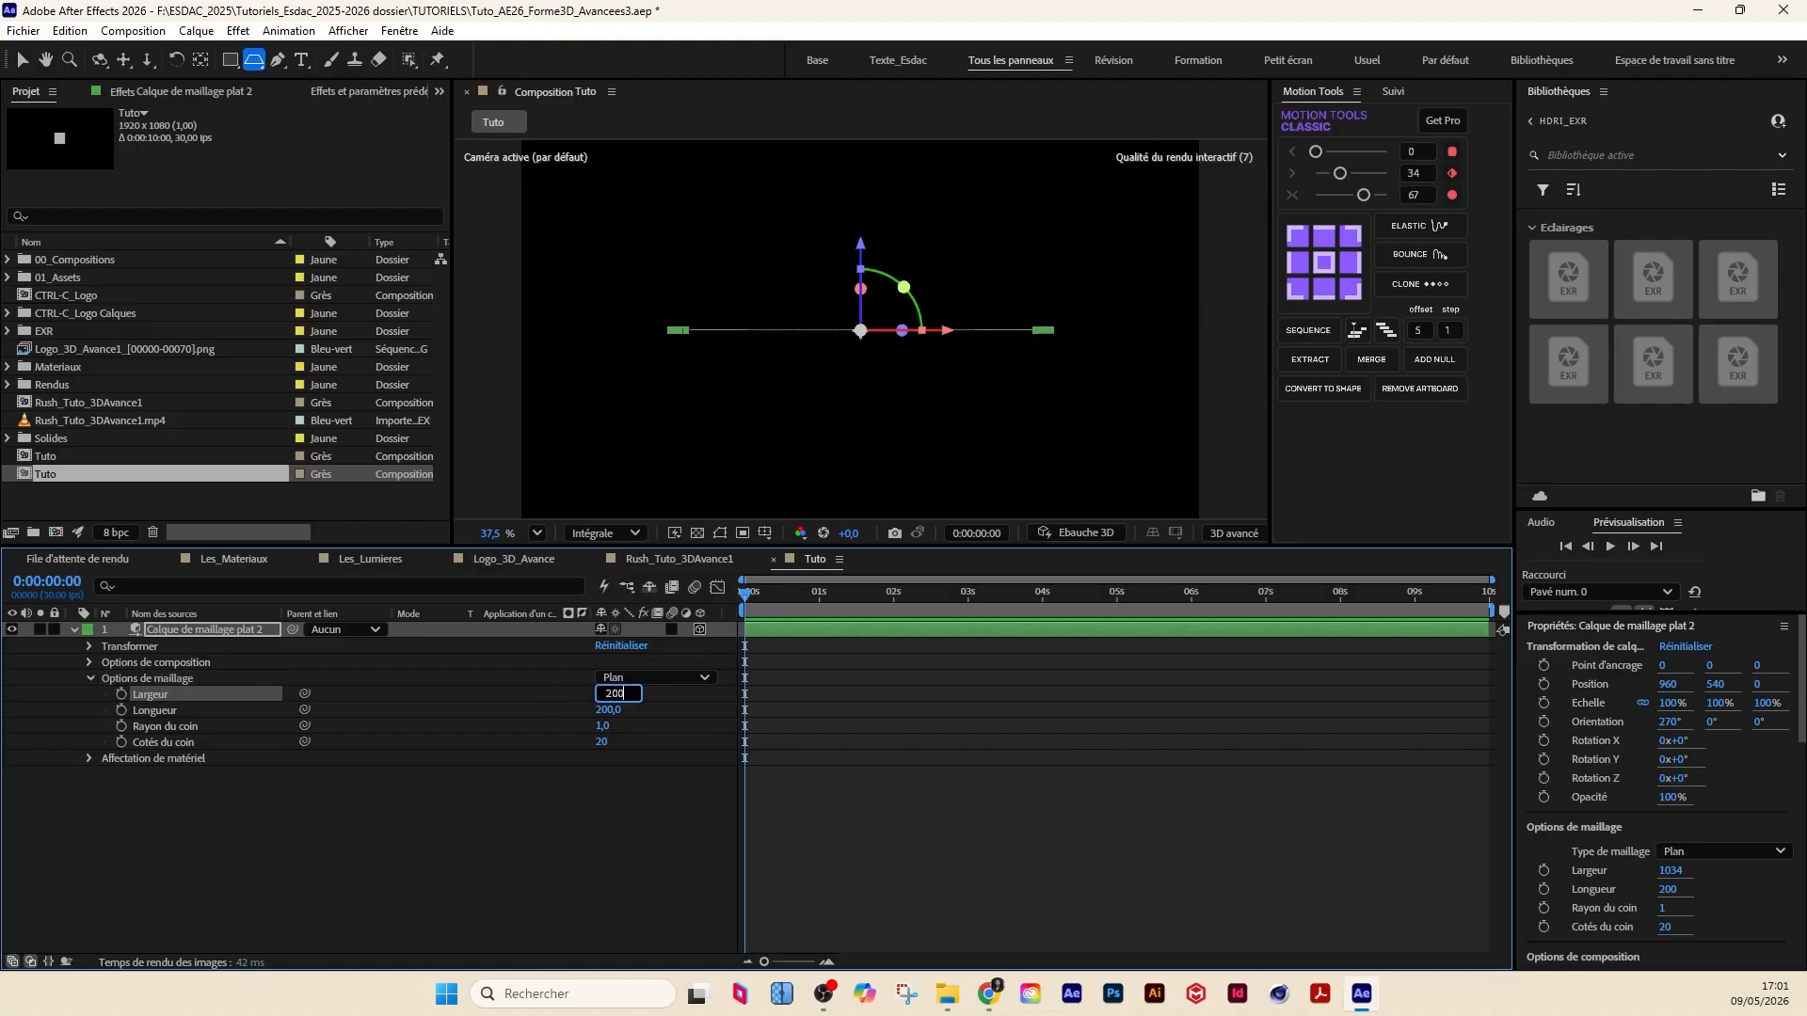
pyautogui.write('000')
pyautogui.press('Return')
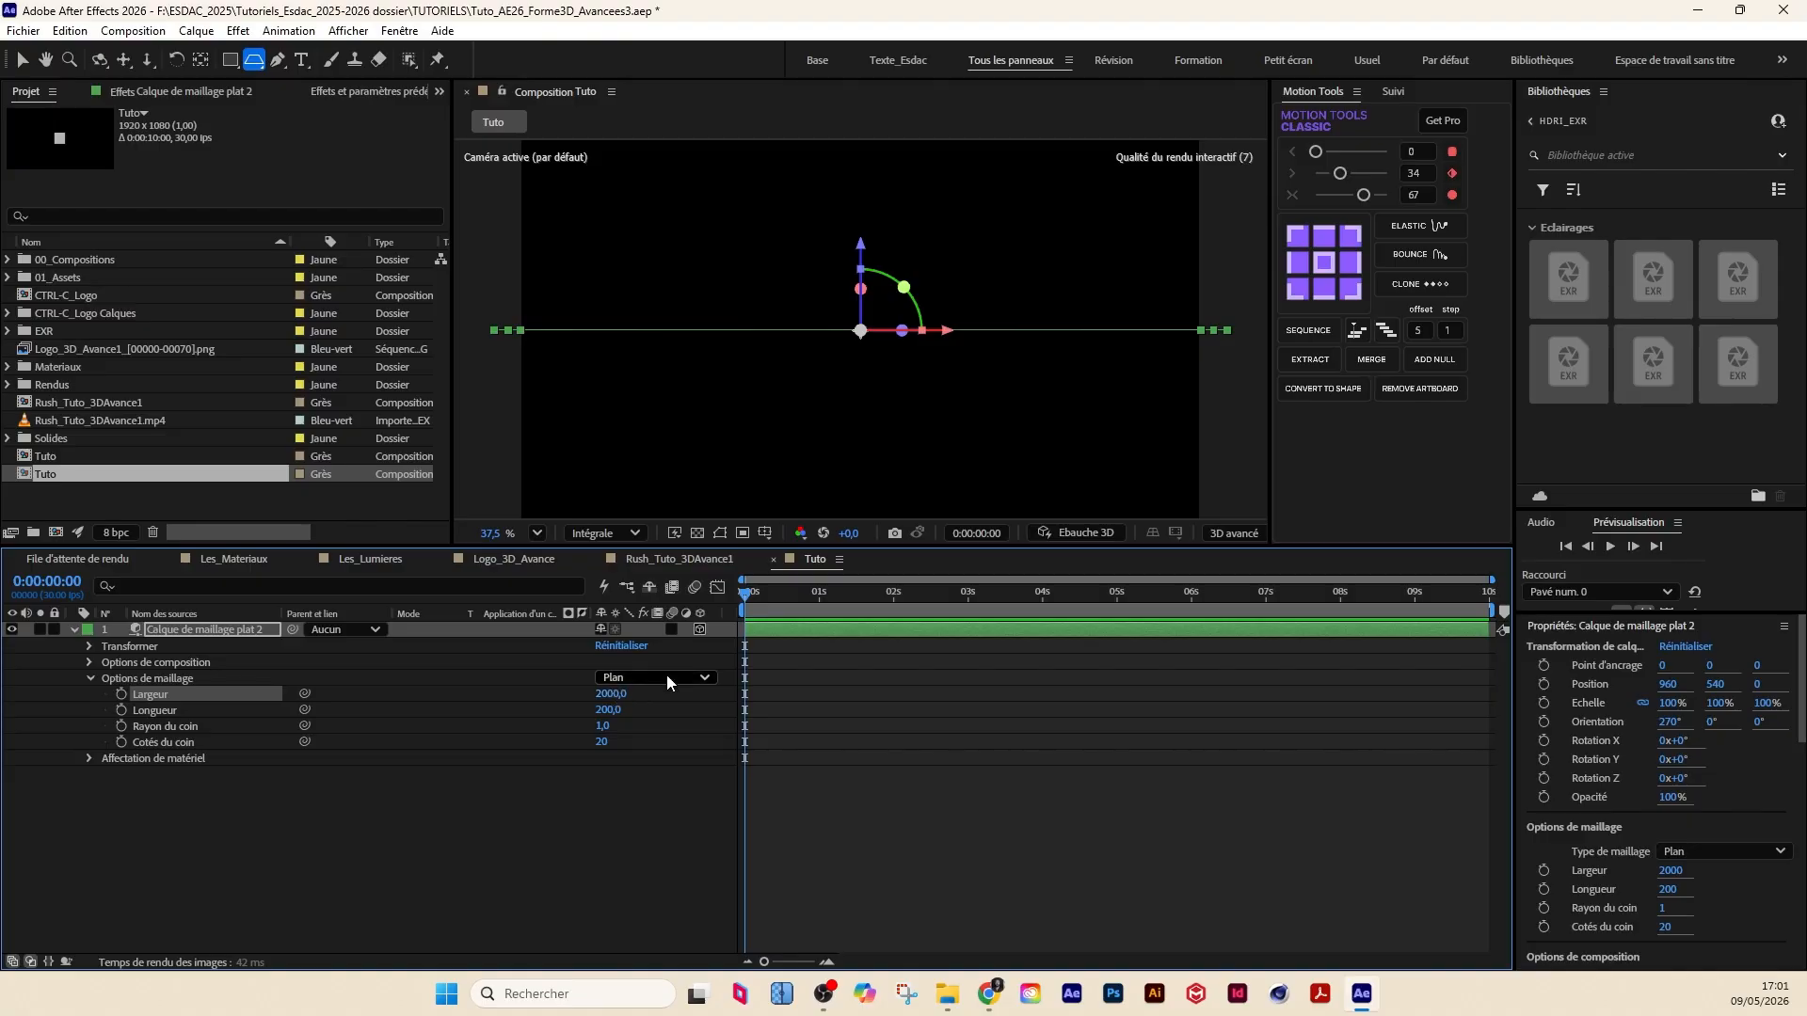
# Step: Set the plane's mesh length (Longueur) to 2000
pyautogui.click(616, 709)
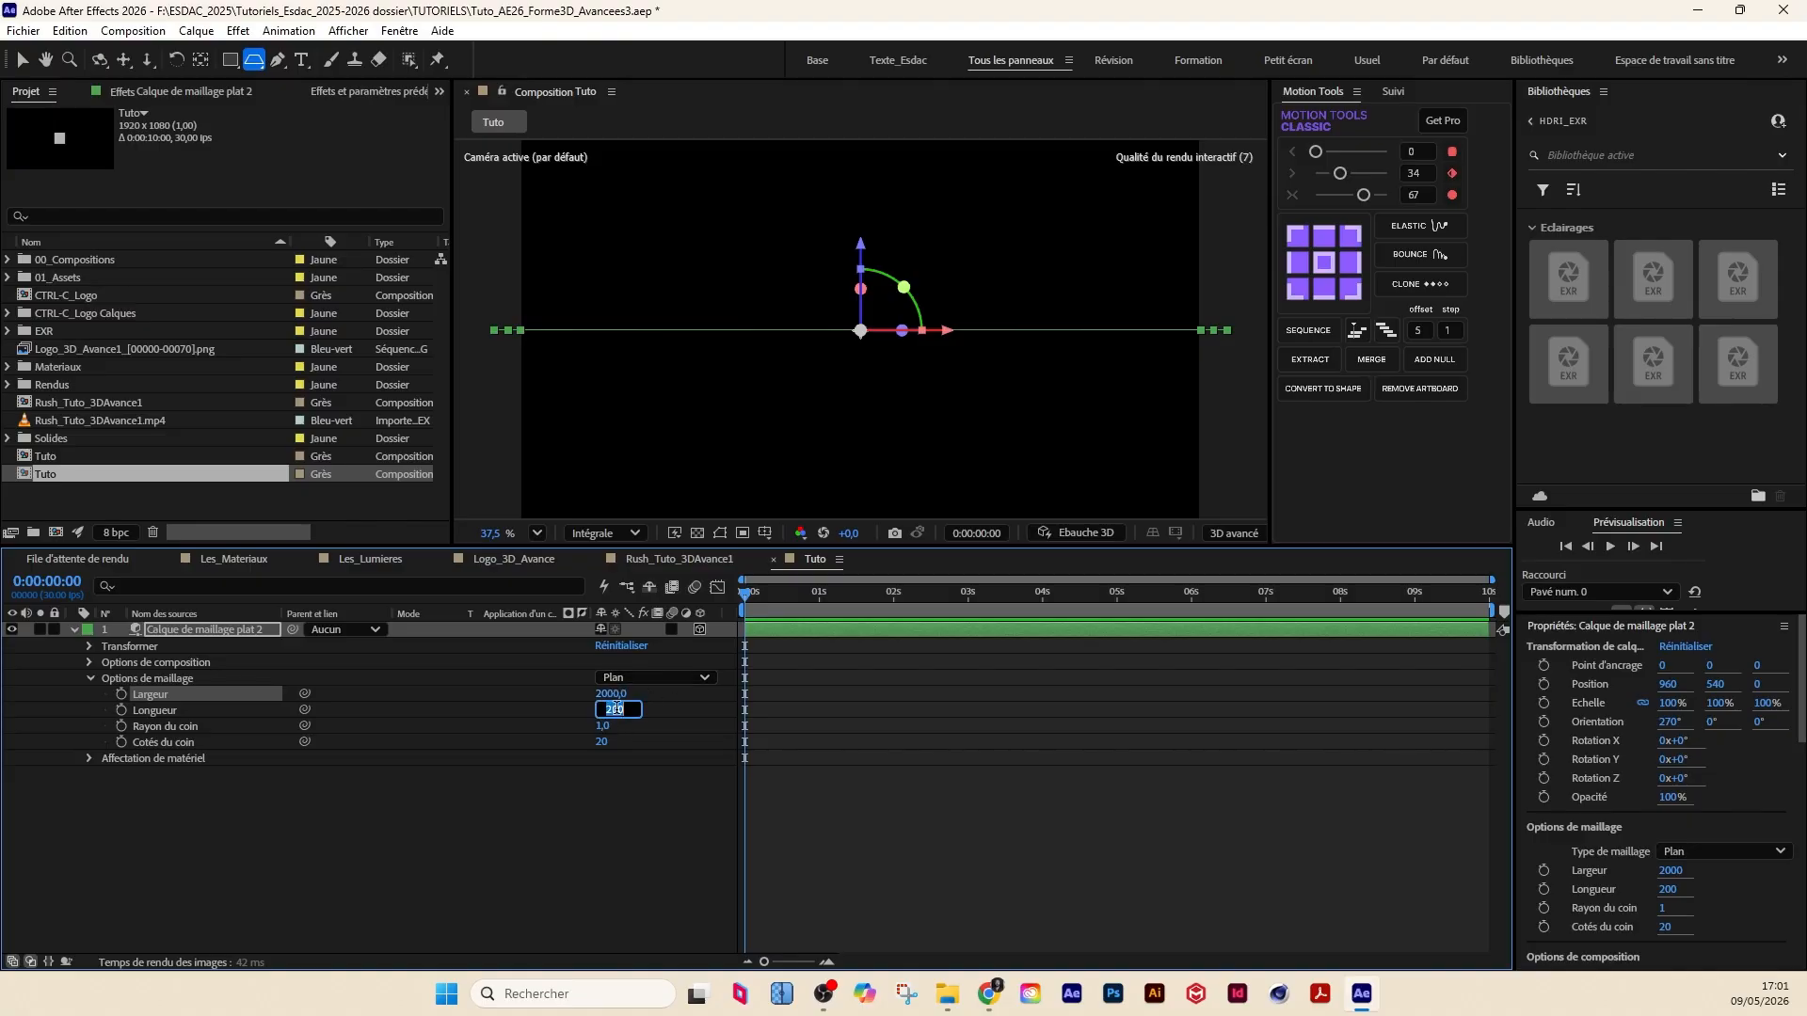
pyautogui.write('2000')
pyautogui.press('Return')
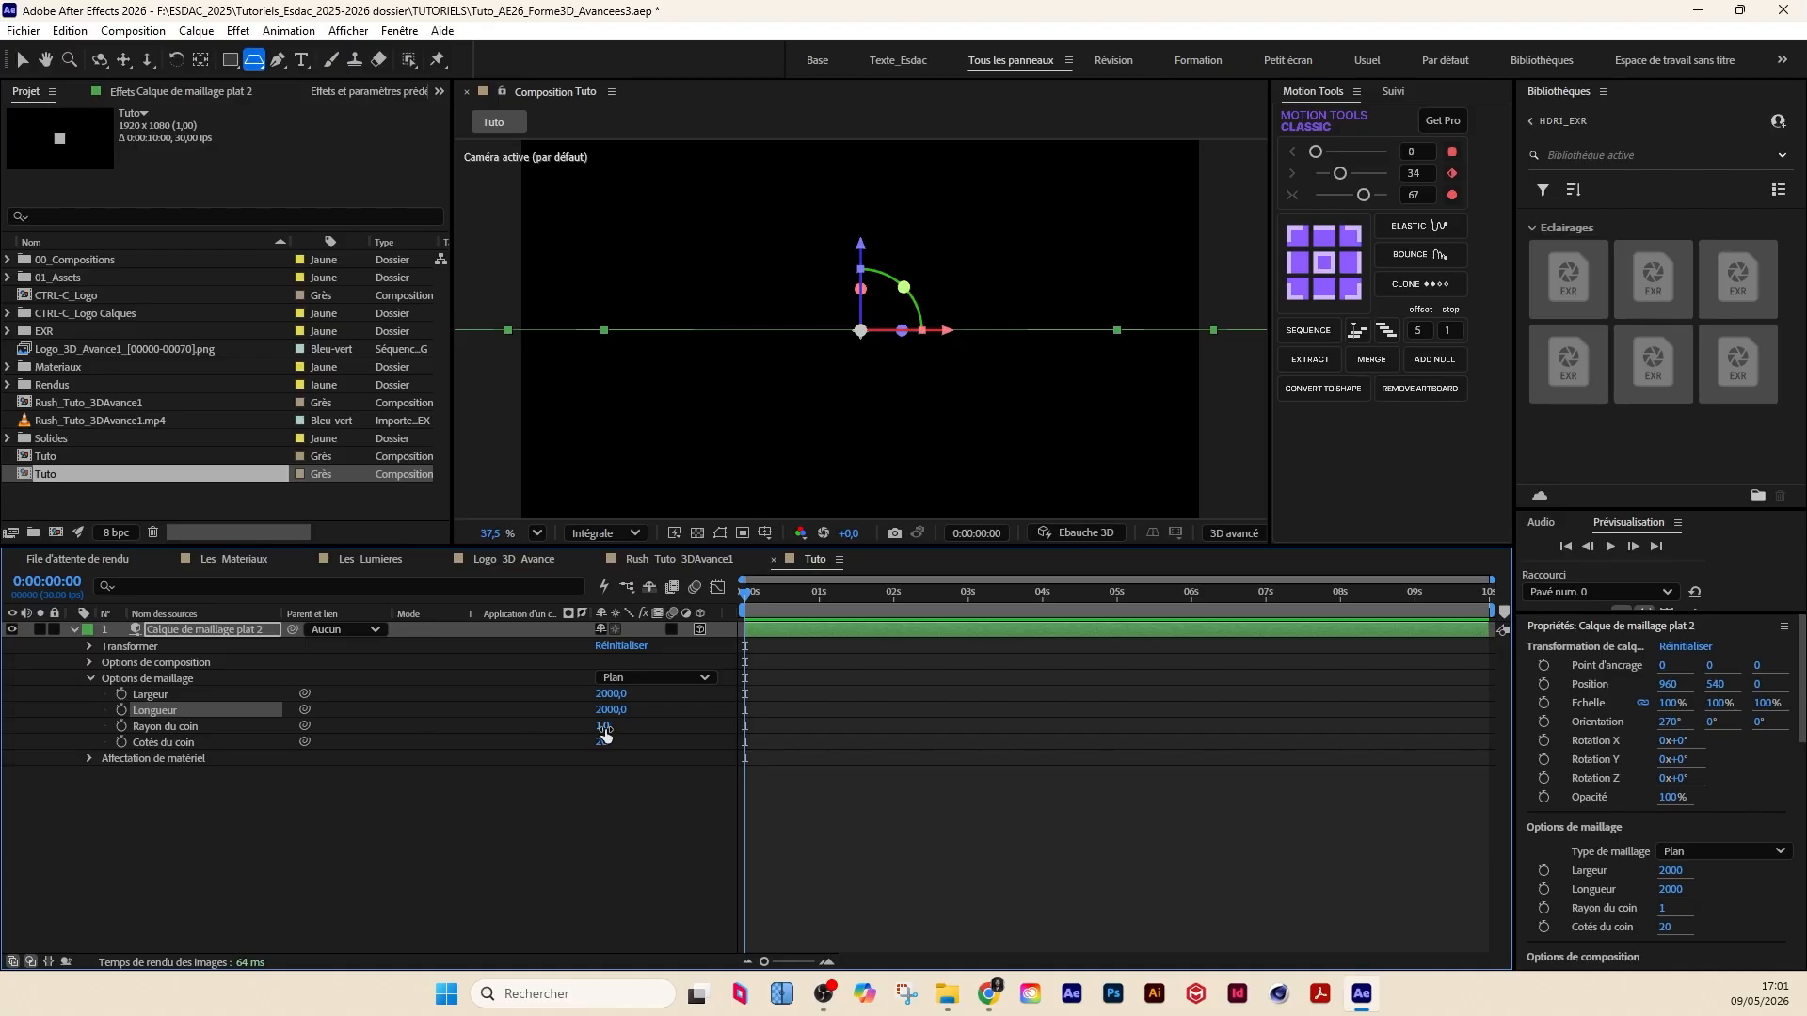
# Step: Examine the plane's default material properties, including base colour, roughness, metallic and emission
pyautogui.click(89, 759)
pyautogui.click(127, 760)
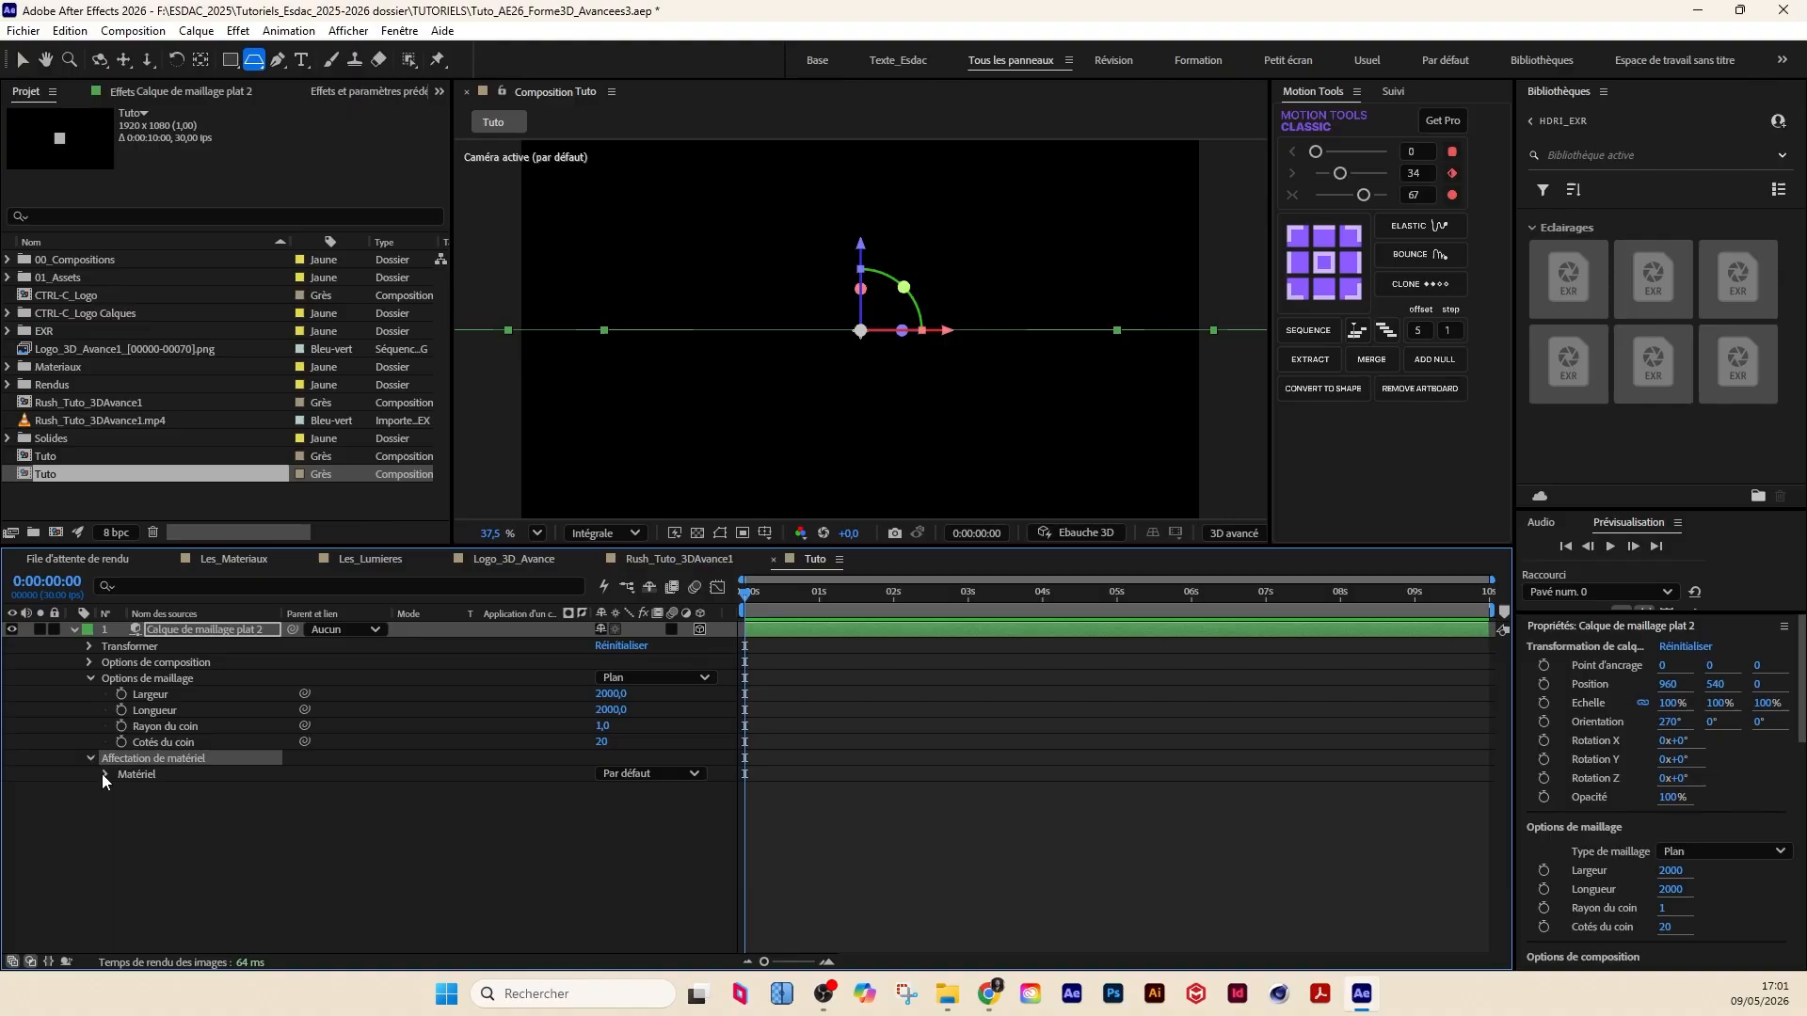
pyautogui.click(172, 774)
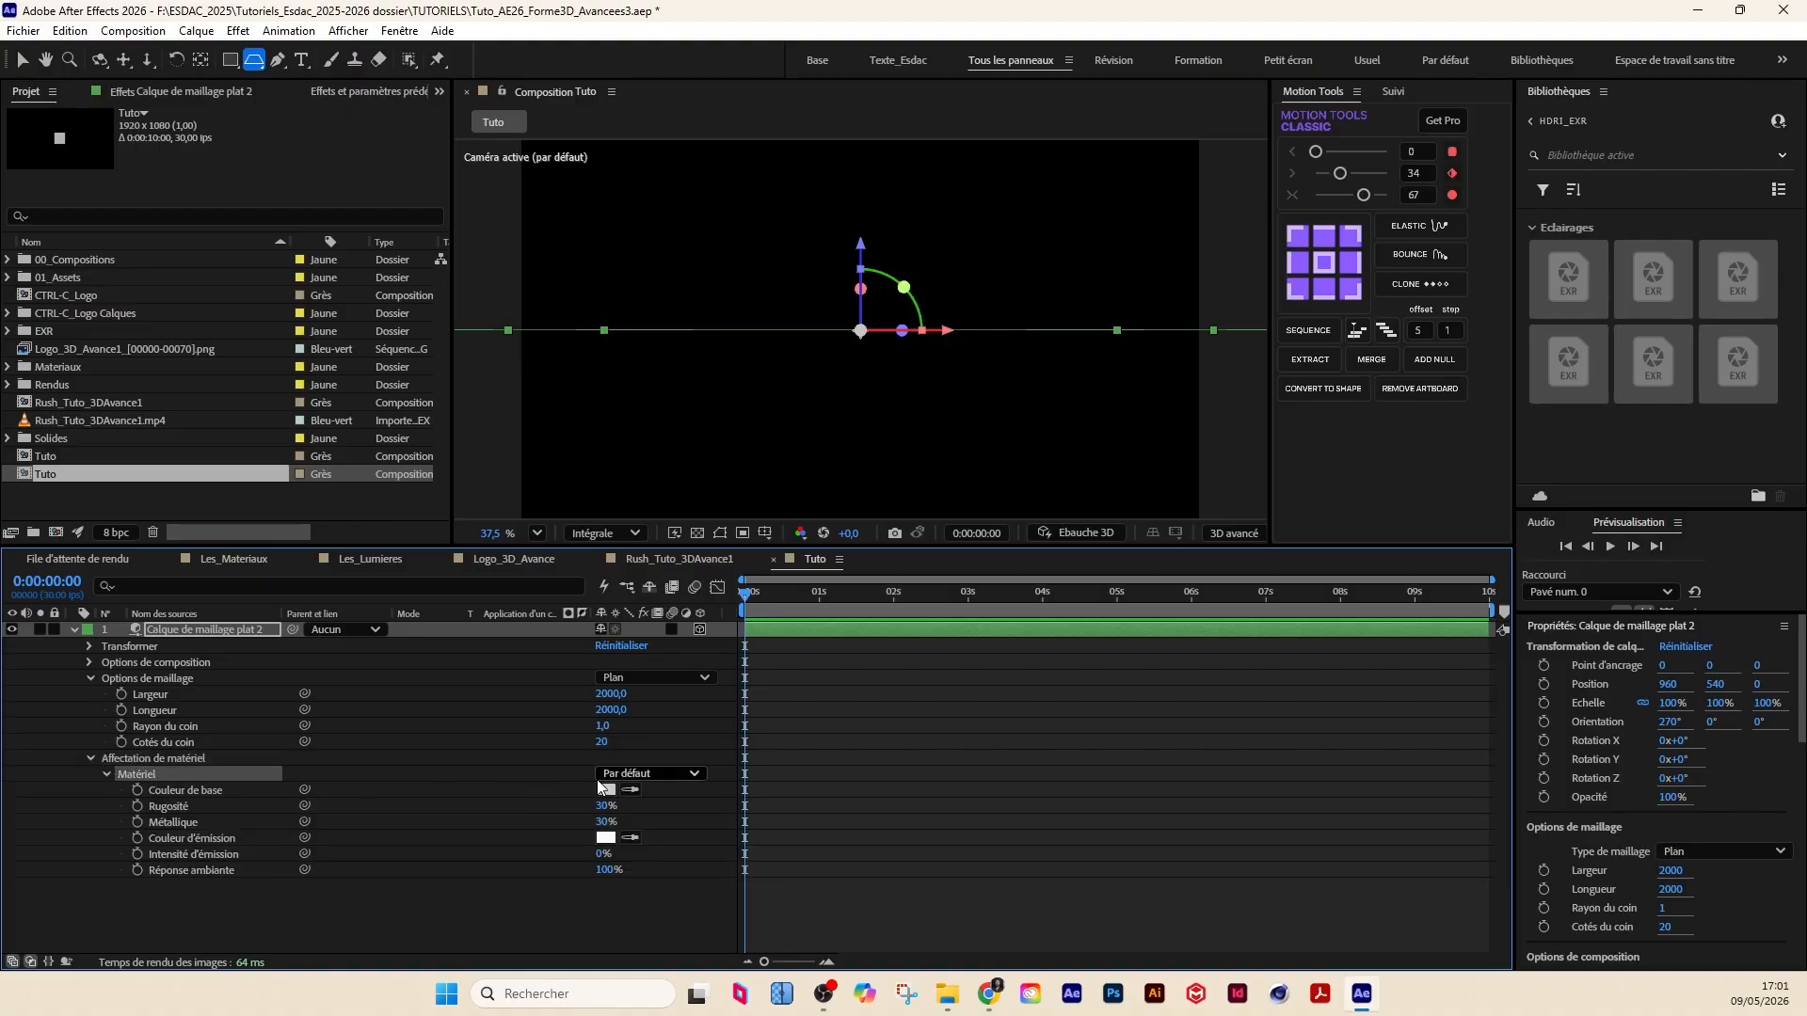
pyautogui.click(176, 754)
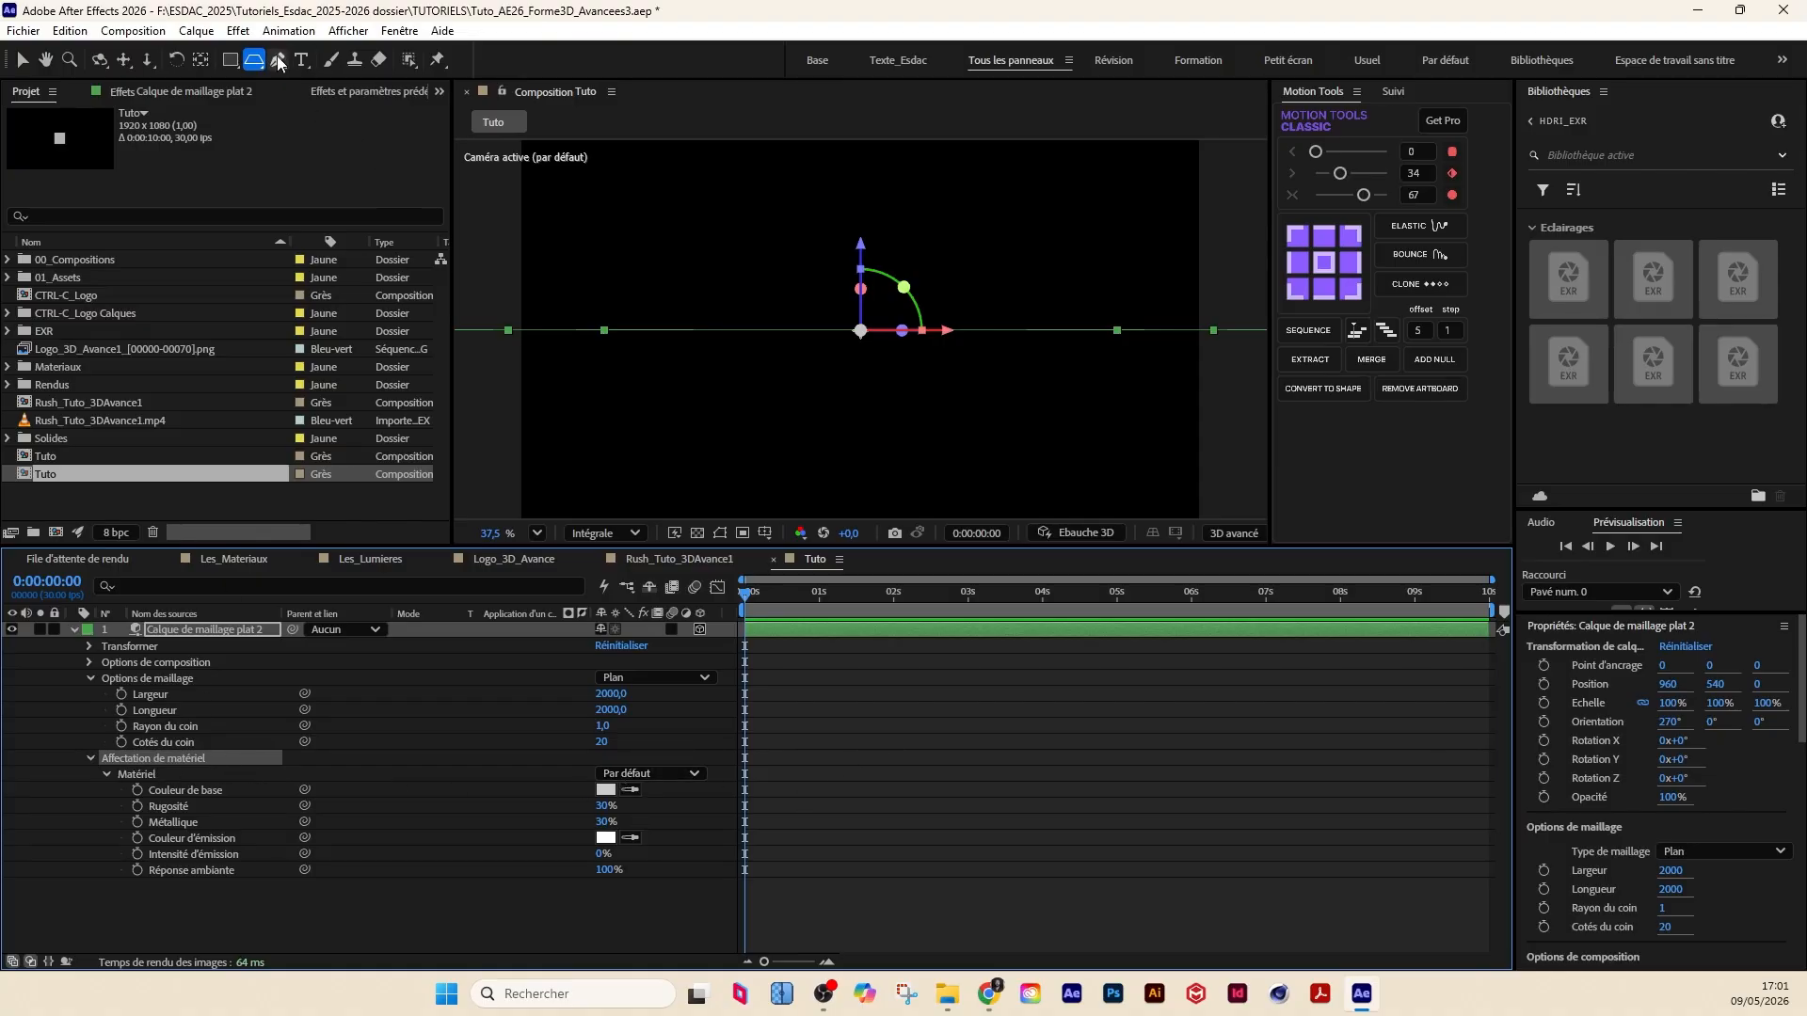
# Step: Switch to Chrome and review the Substance 3D Community Assets page, its bookmark and its address with the sbsar format filter
pyautogui.click(989, 993)
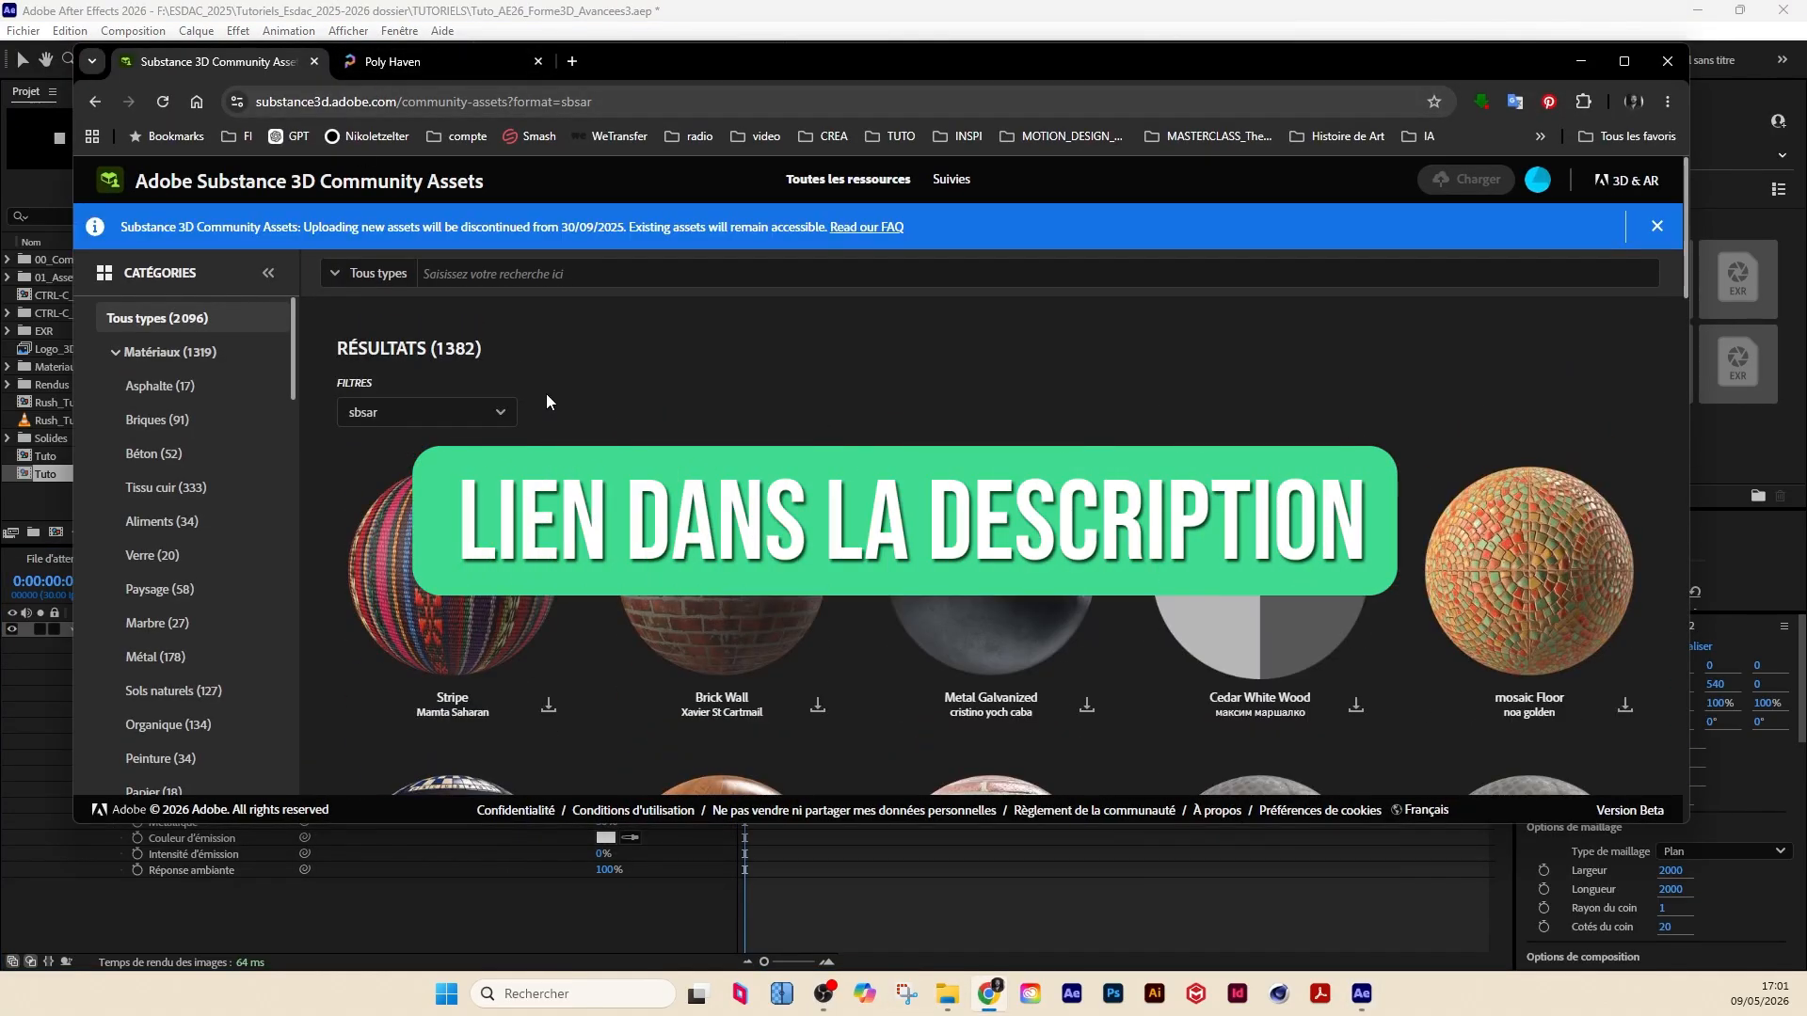
pyautogui.click(835, 138)
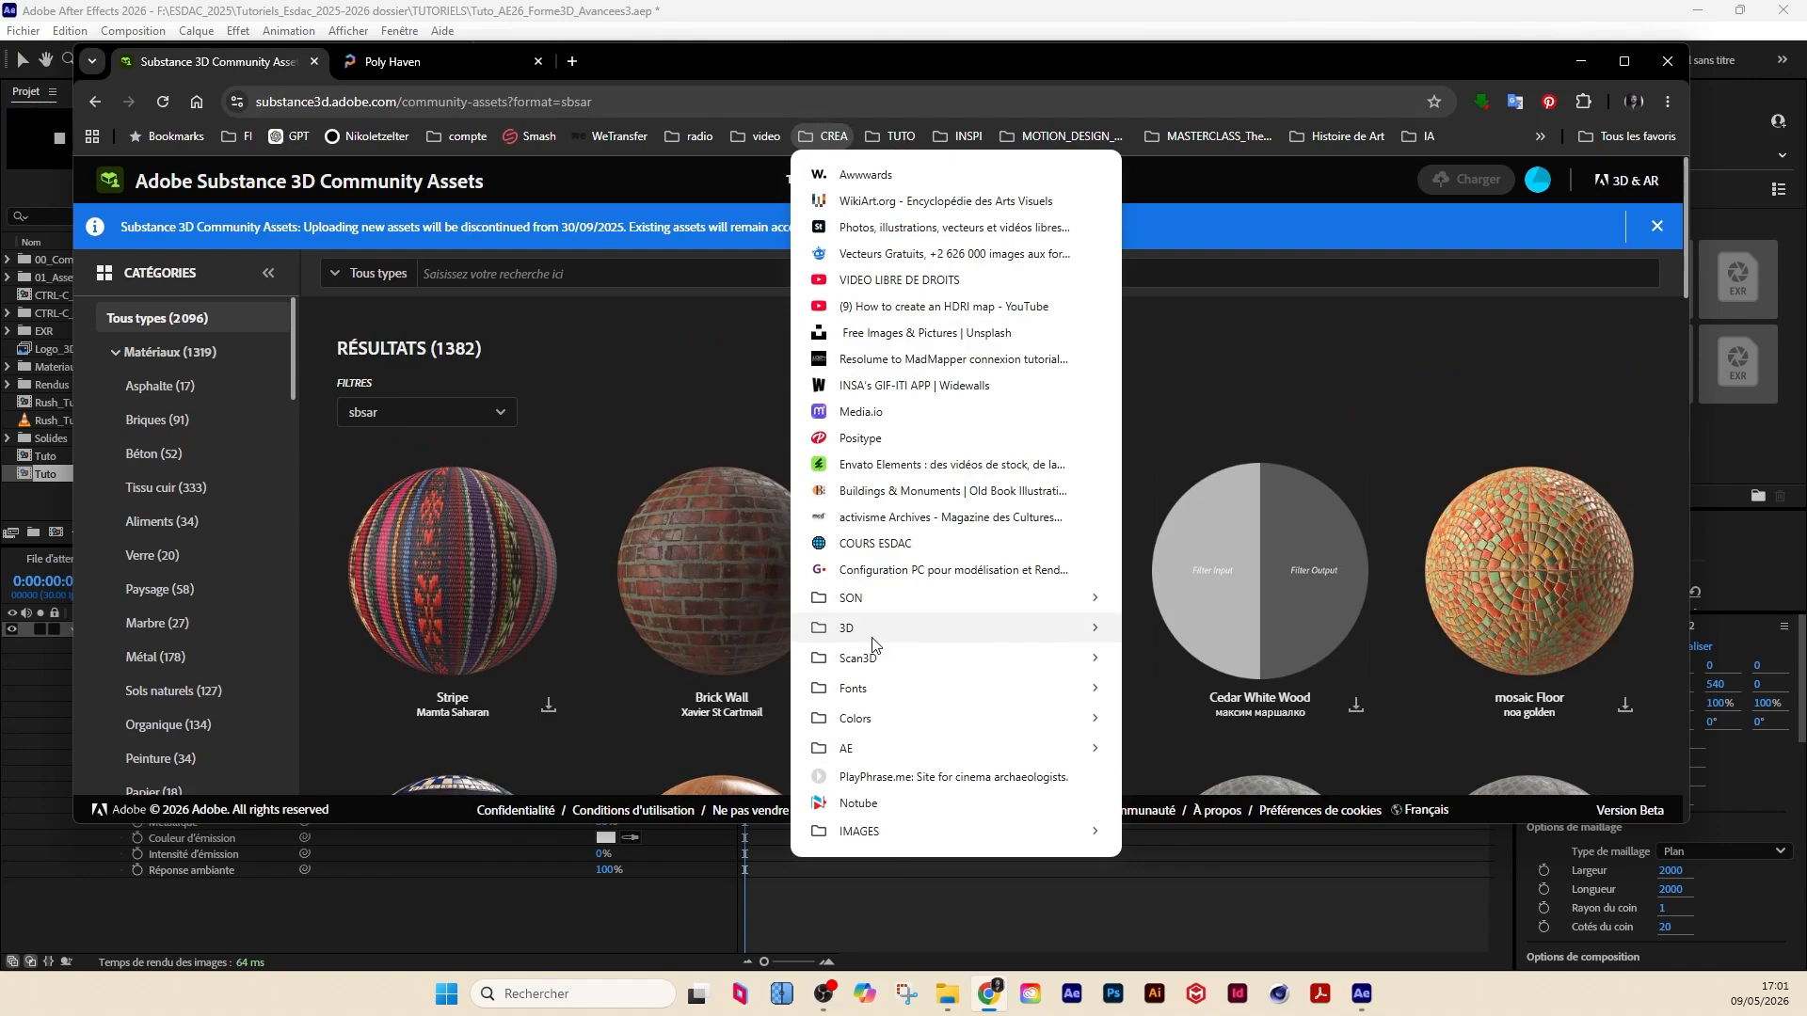
pyautogui.moveTo(873, 643)
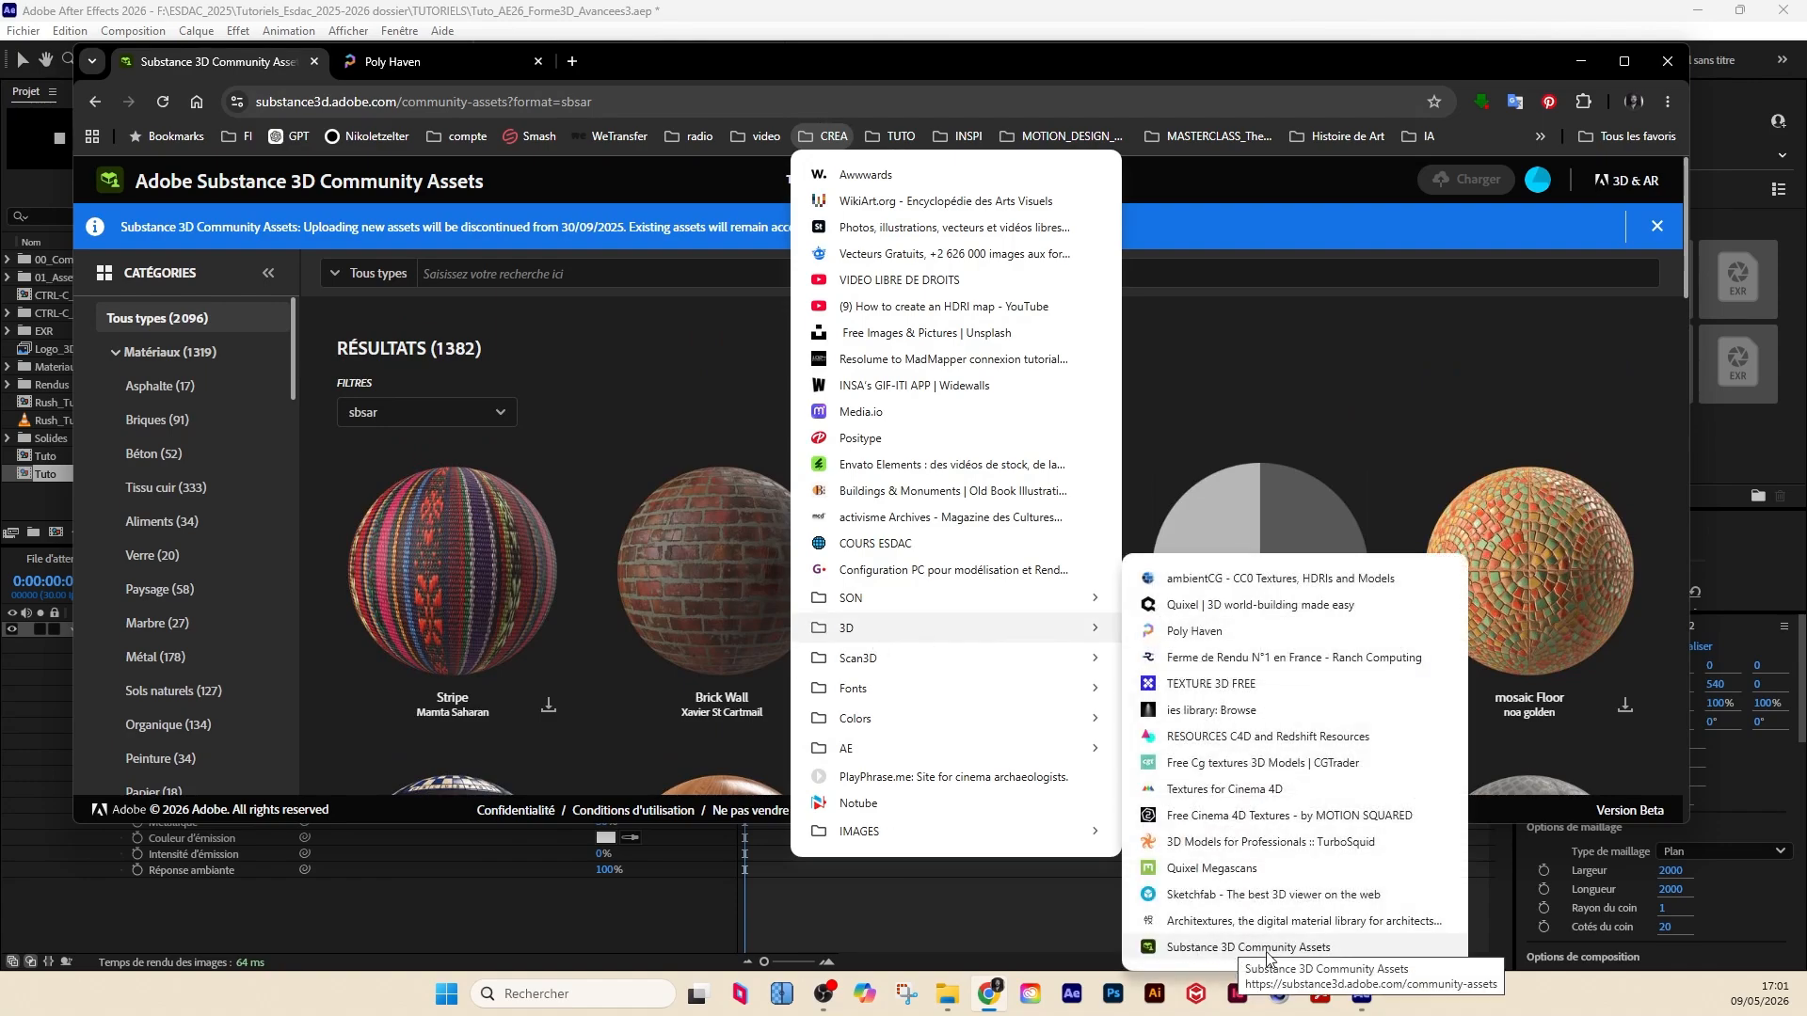
pyautogui.click(1203, 326)
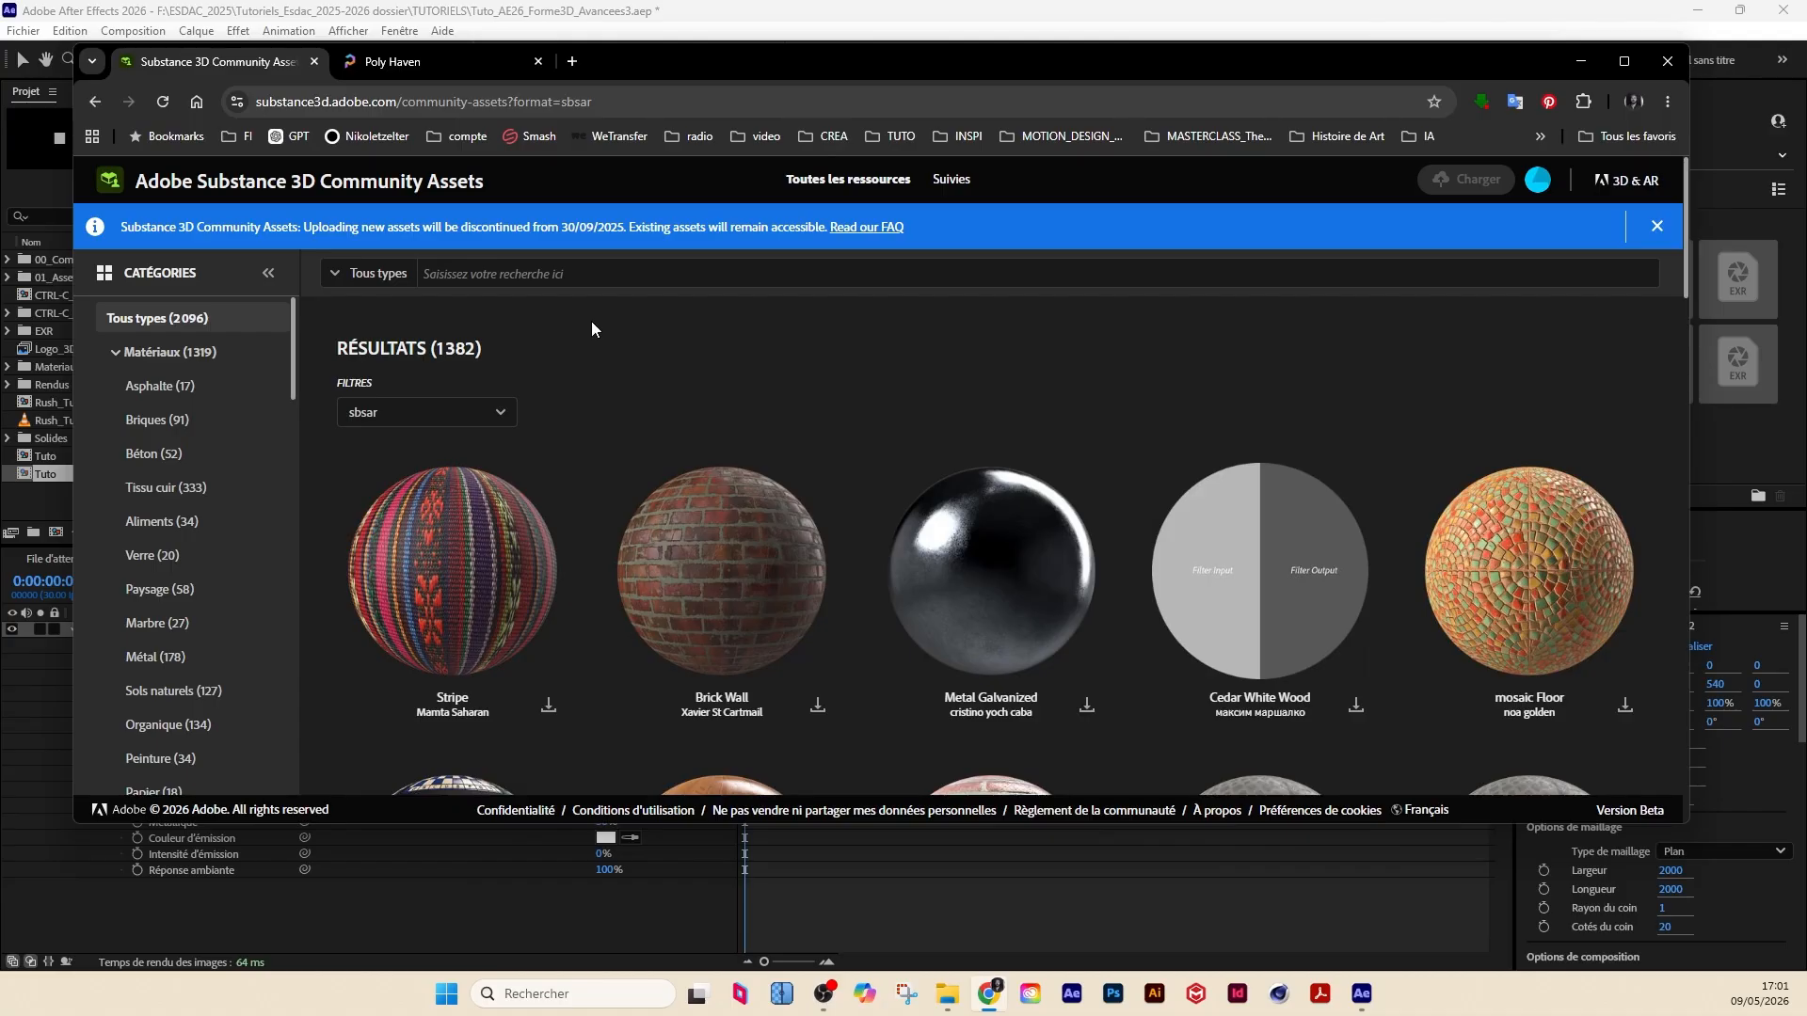
pyautogui.click(584, 277)
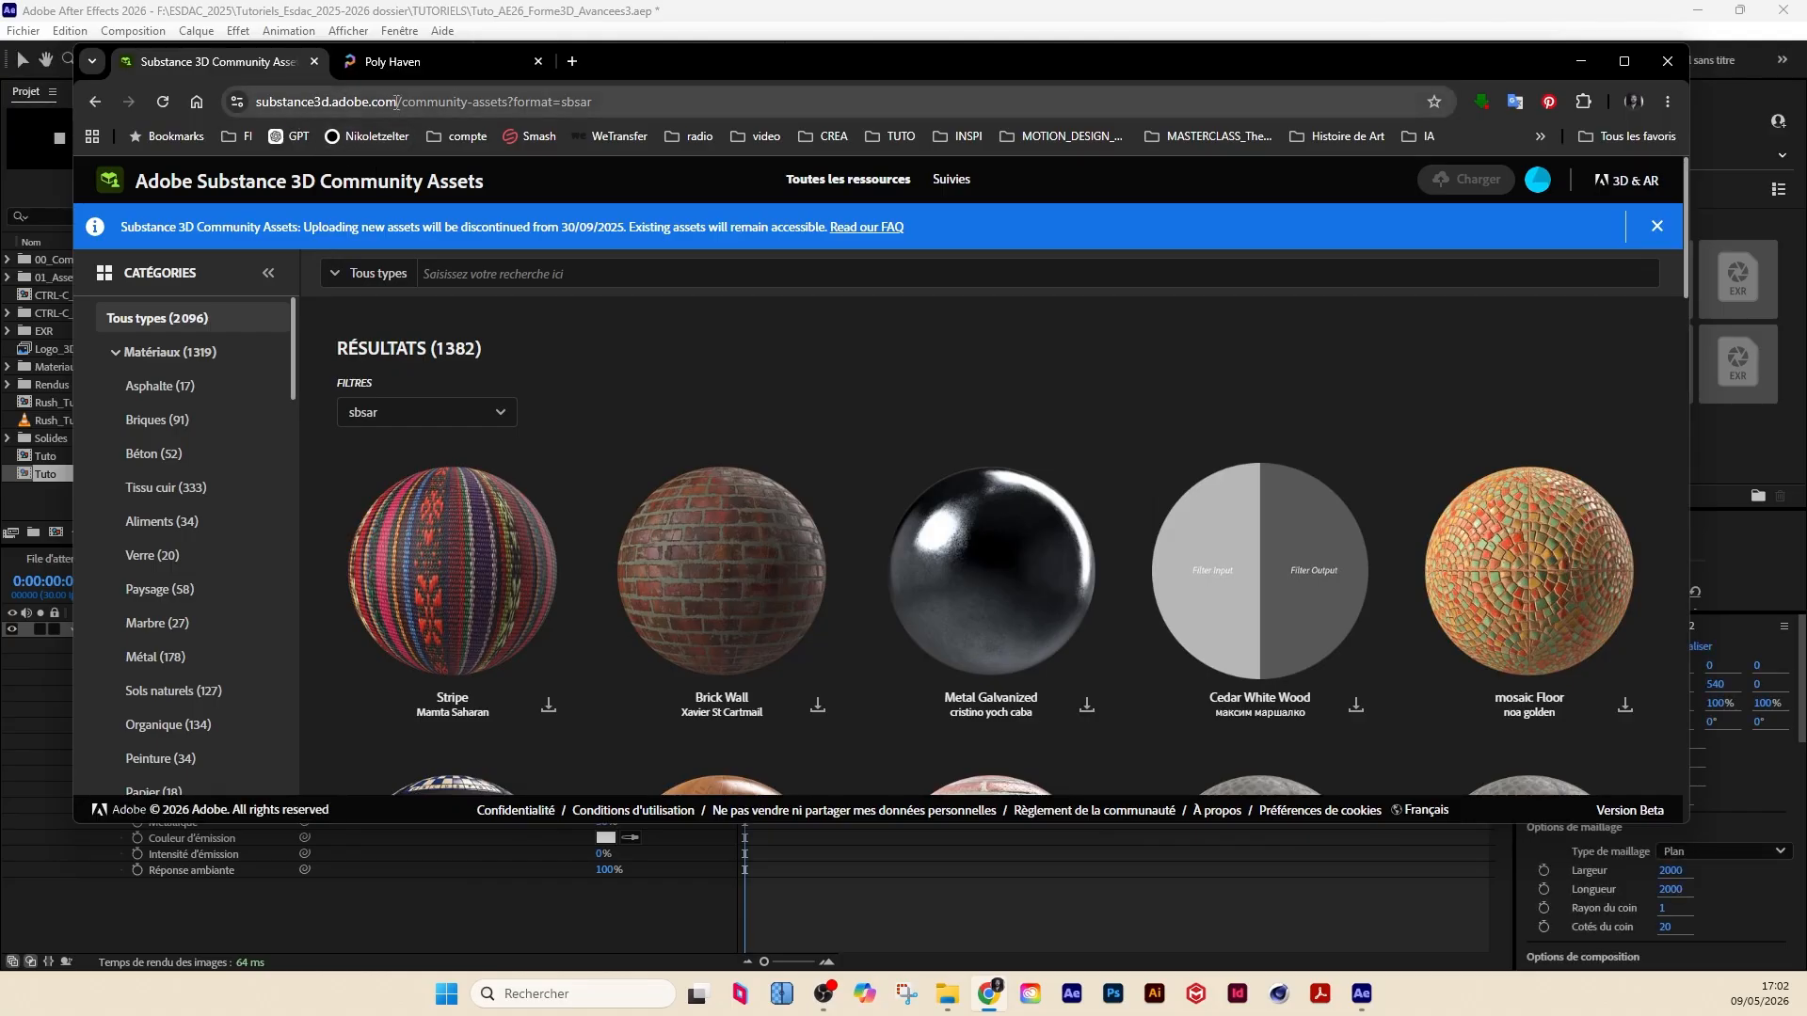
pyautogui.moveTo(397, 100); pyautogui.dragTo(256, 101)
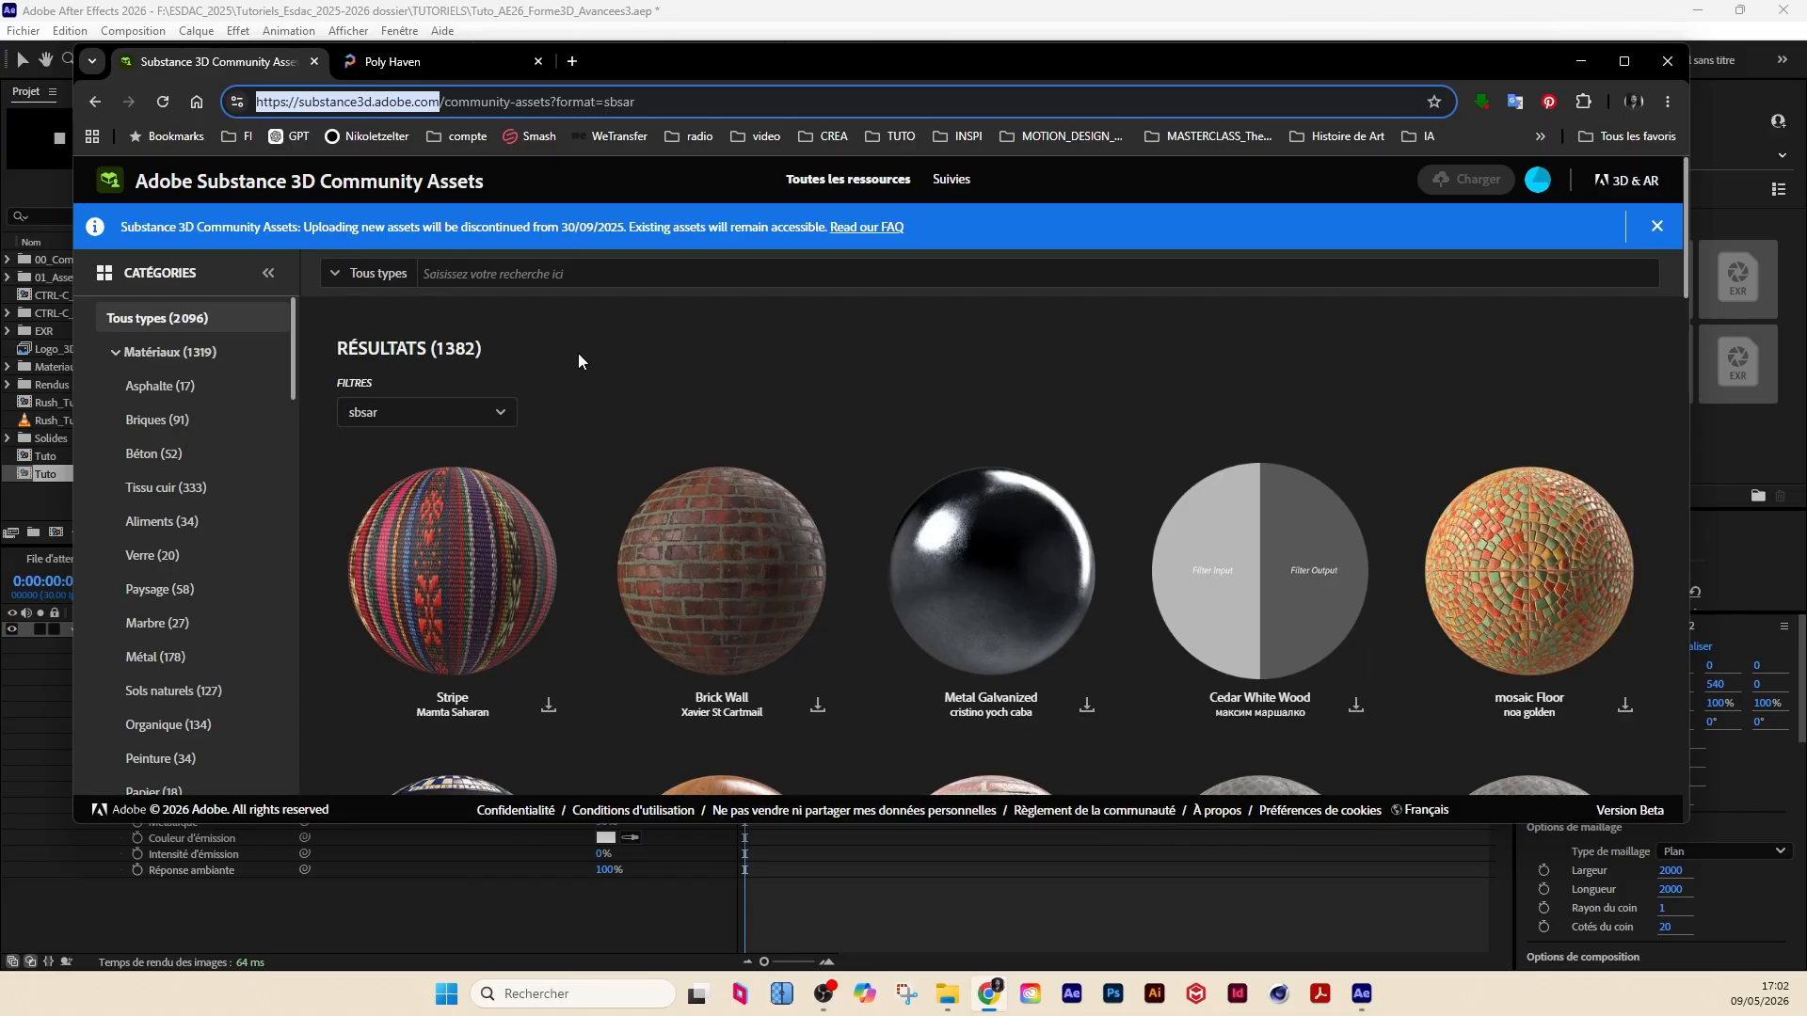
pyautogui.moveTo(446, 101); pyautogui.dragTo(638, 102)
pyautogui.click(637, 102)
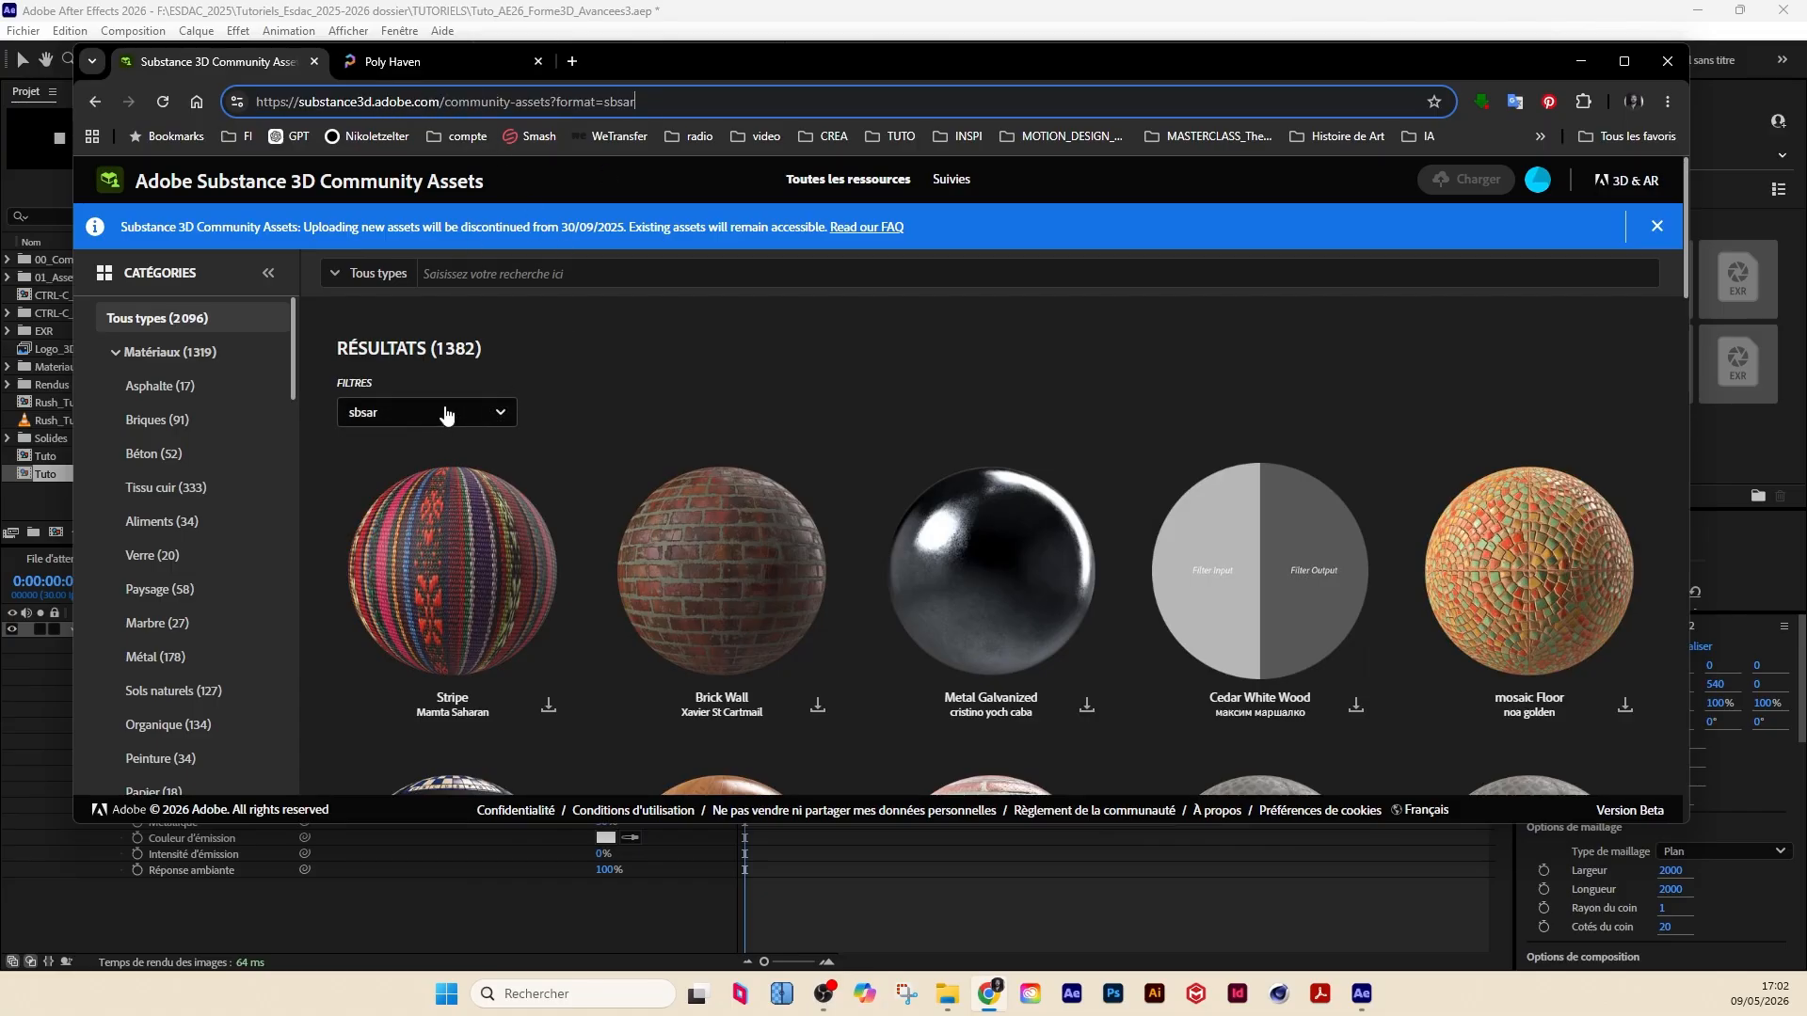
pyautogui.click(429, 274)
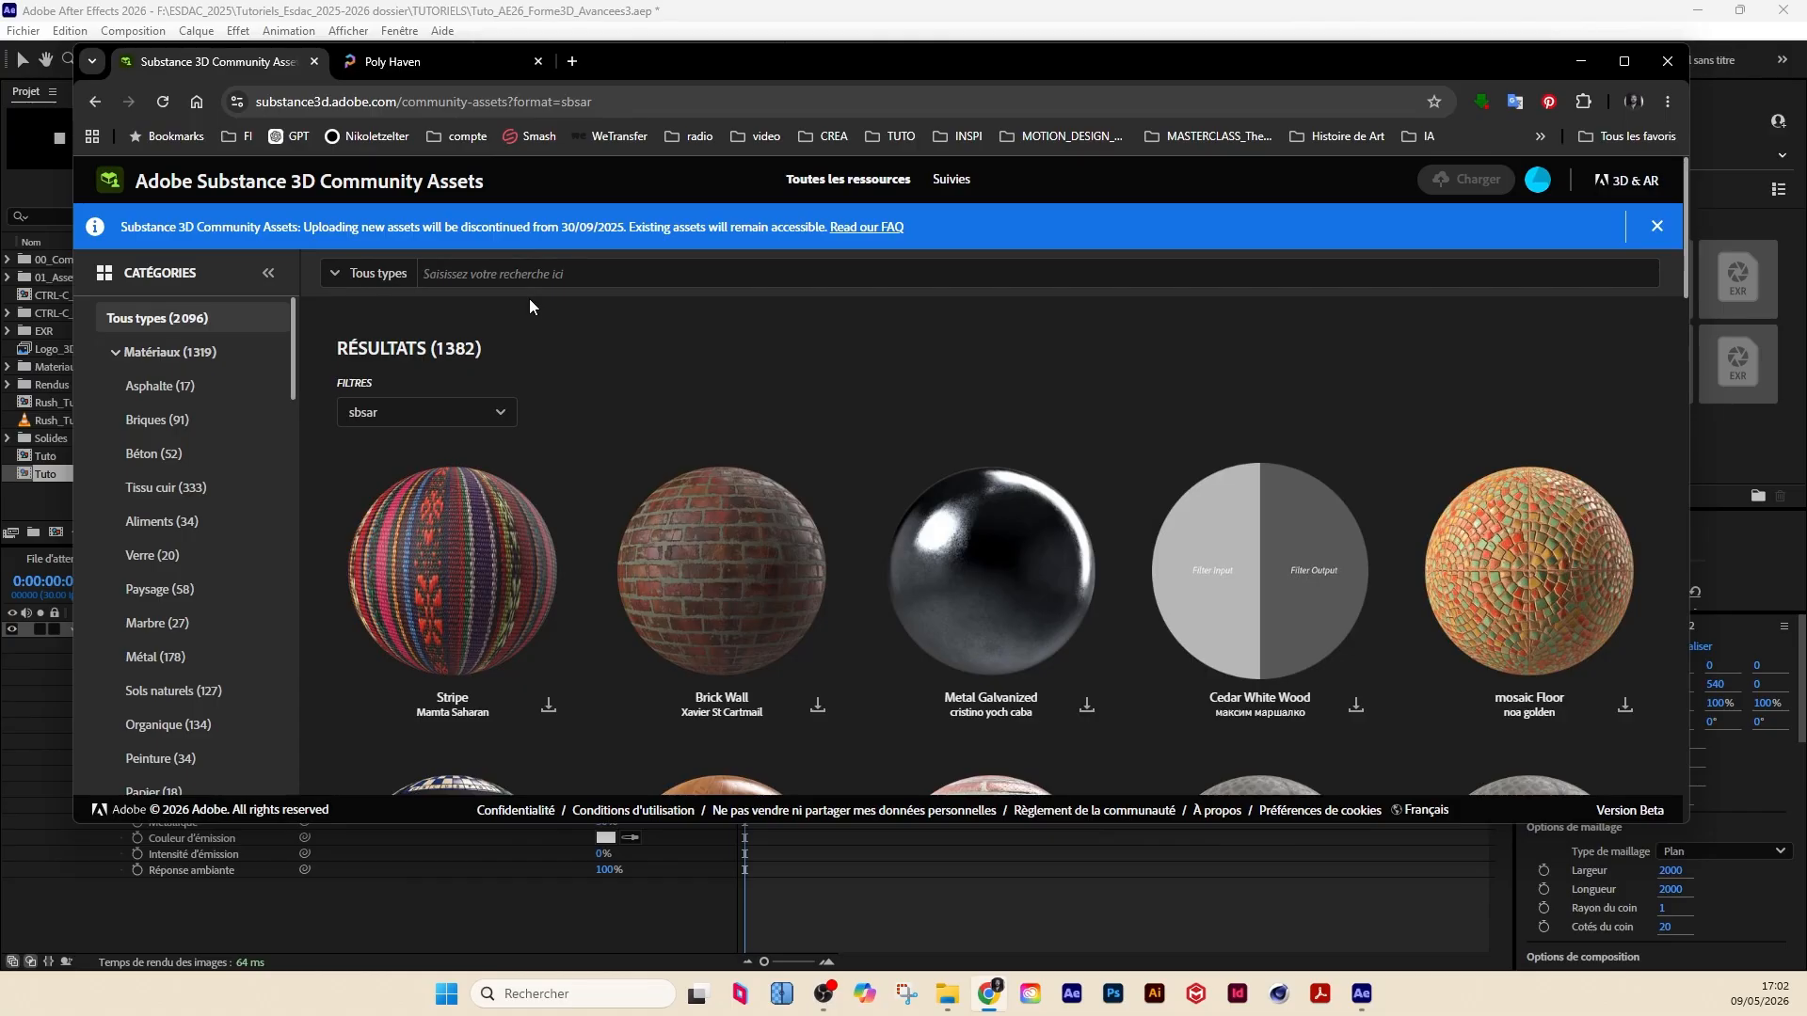
pyautogui.write('s')
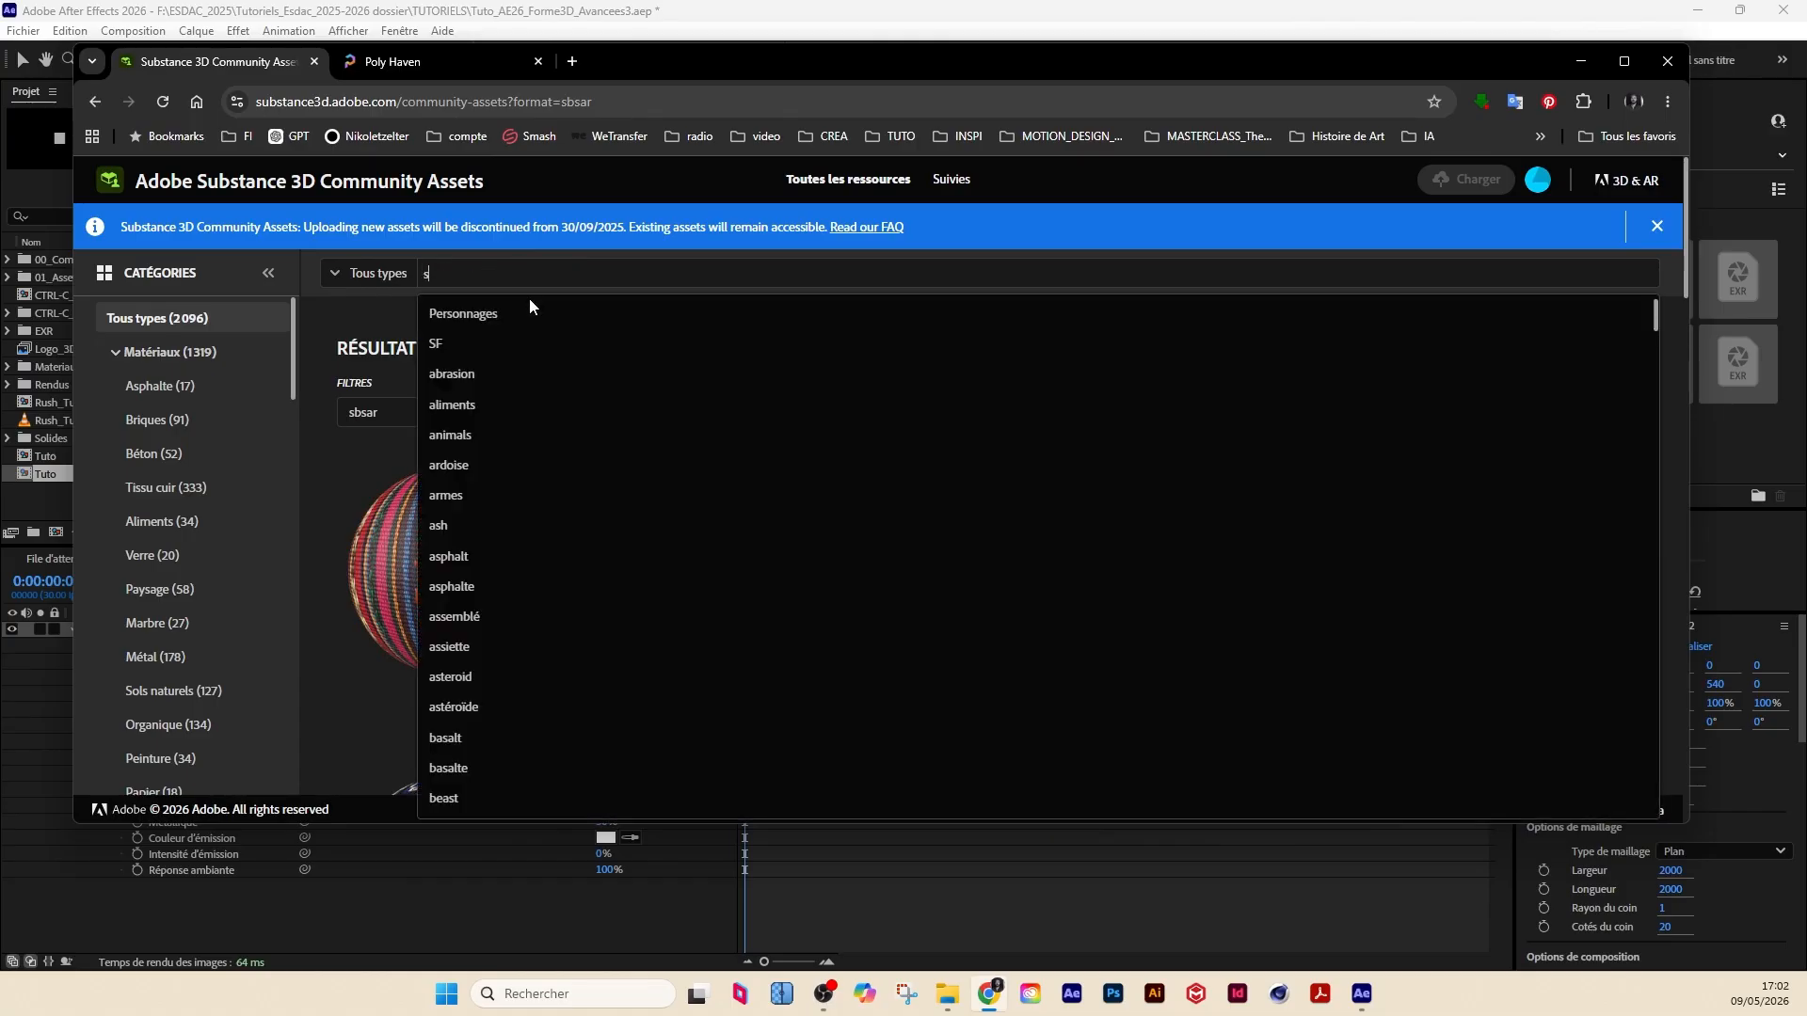
pyautogui.write('bsar')
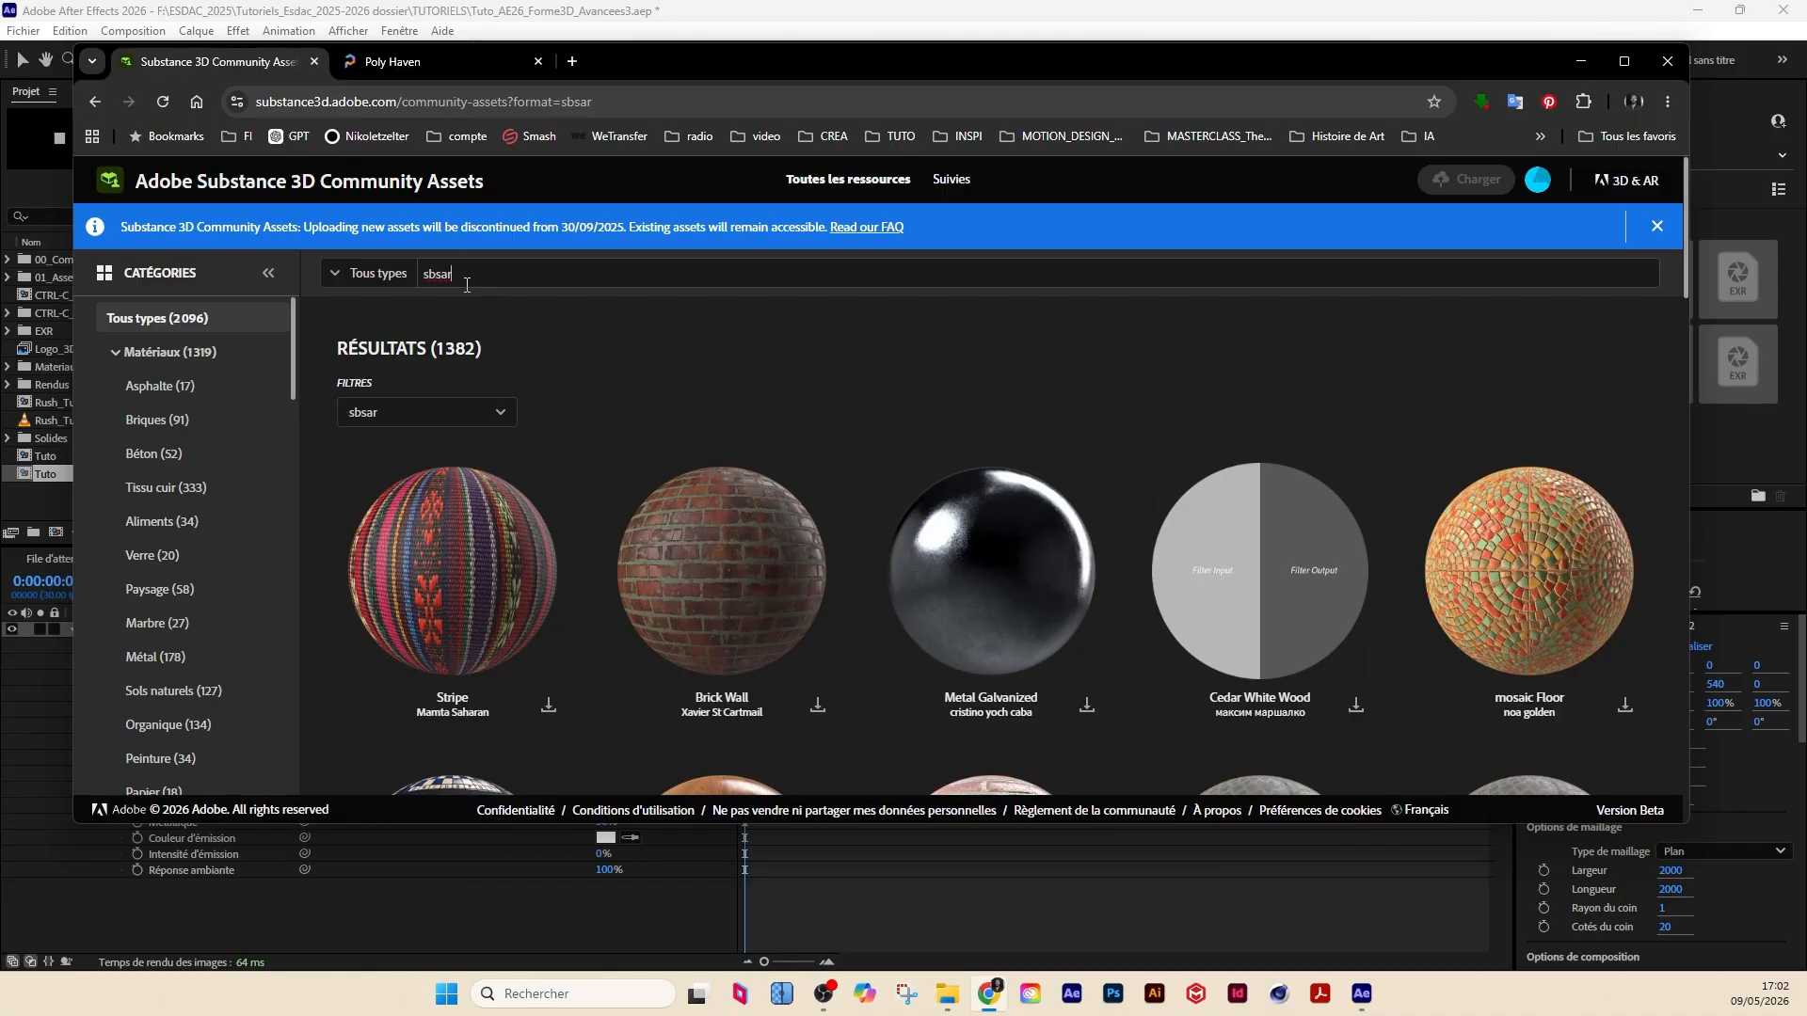
pyautogui.press('BackSpace')
pyautogui.press('BackSpace')
pyautogui.press('BackSpace')
pyautogui.press('BackSpace')
pyautogui.press('BackSpace')
# Step: Find the Dirt material among the community assets and download it as dirt.sbsar into the Materiaux_AE folder
pyautogui.scroll(-2, 420, 464)
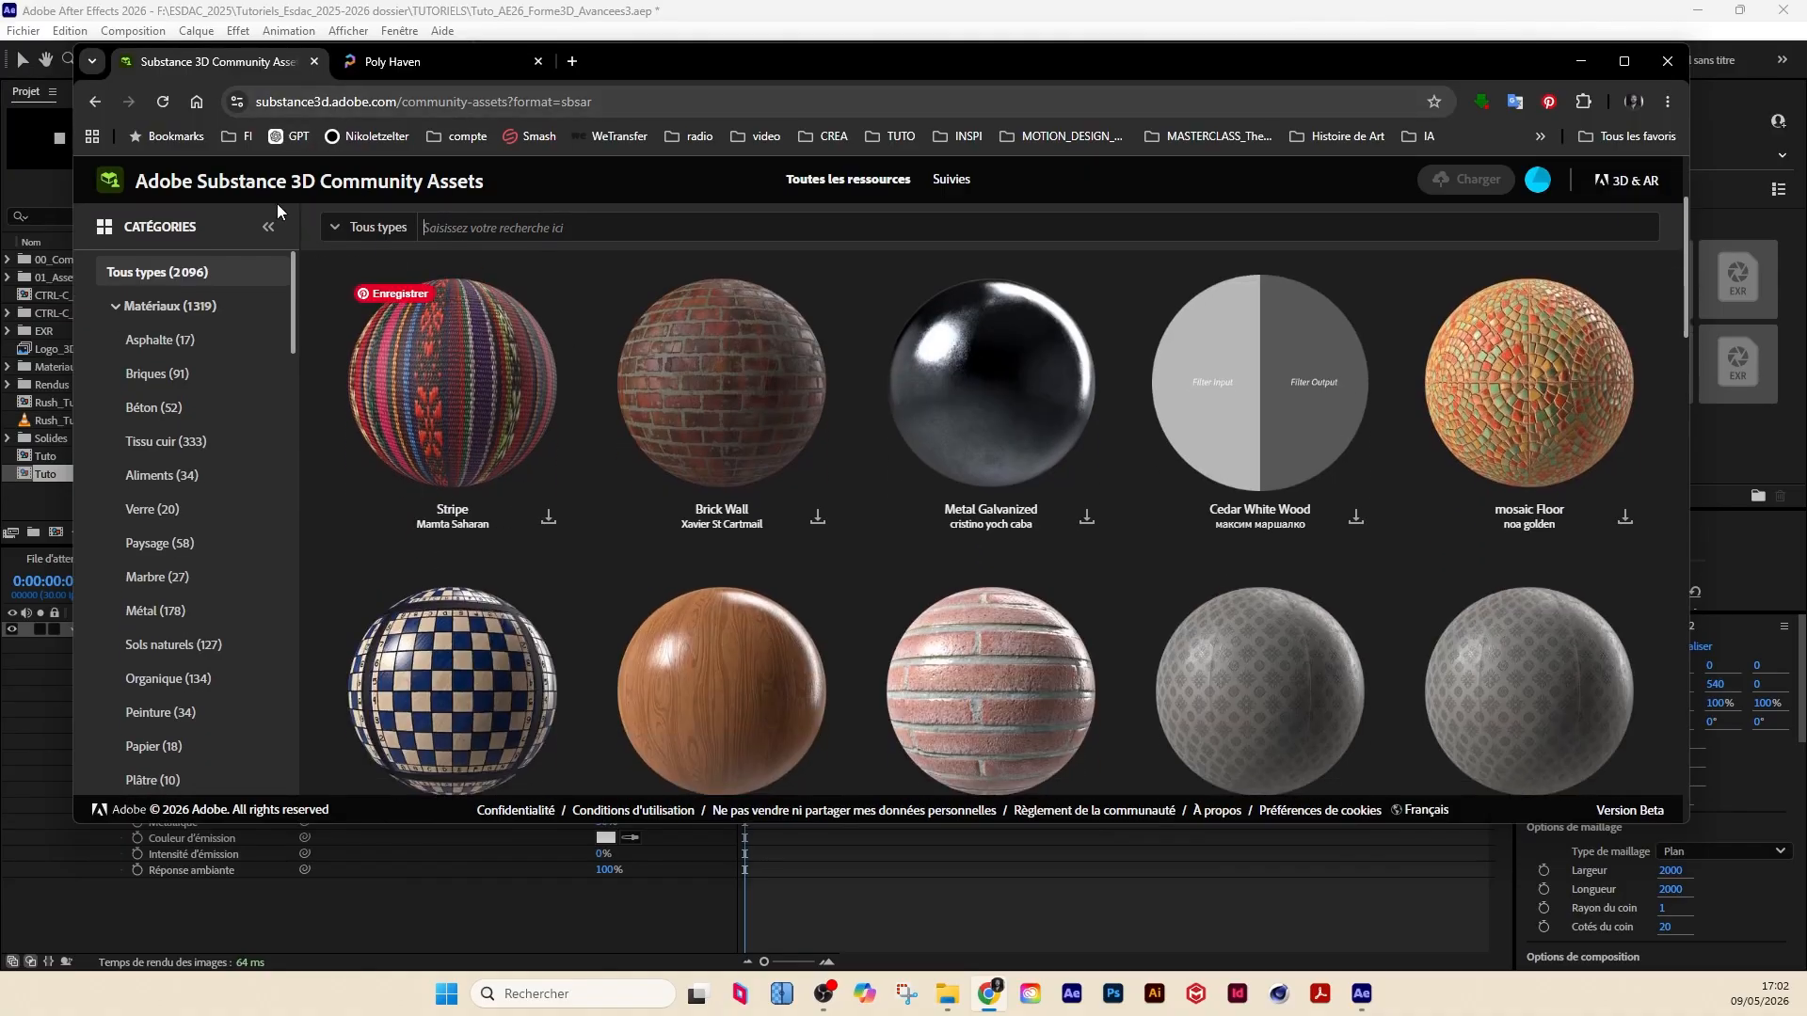
pyautogui.scroll(-10, 918, 574)
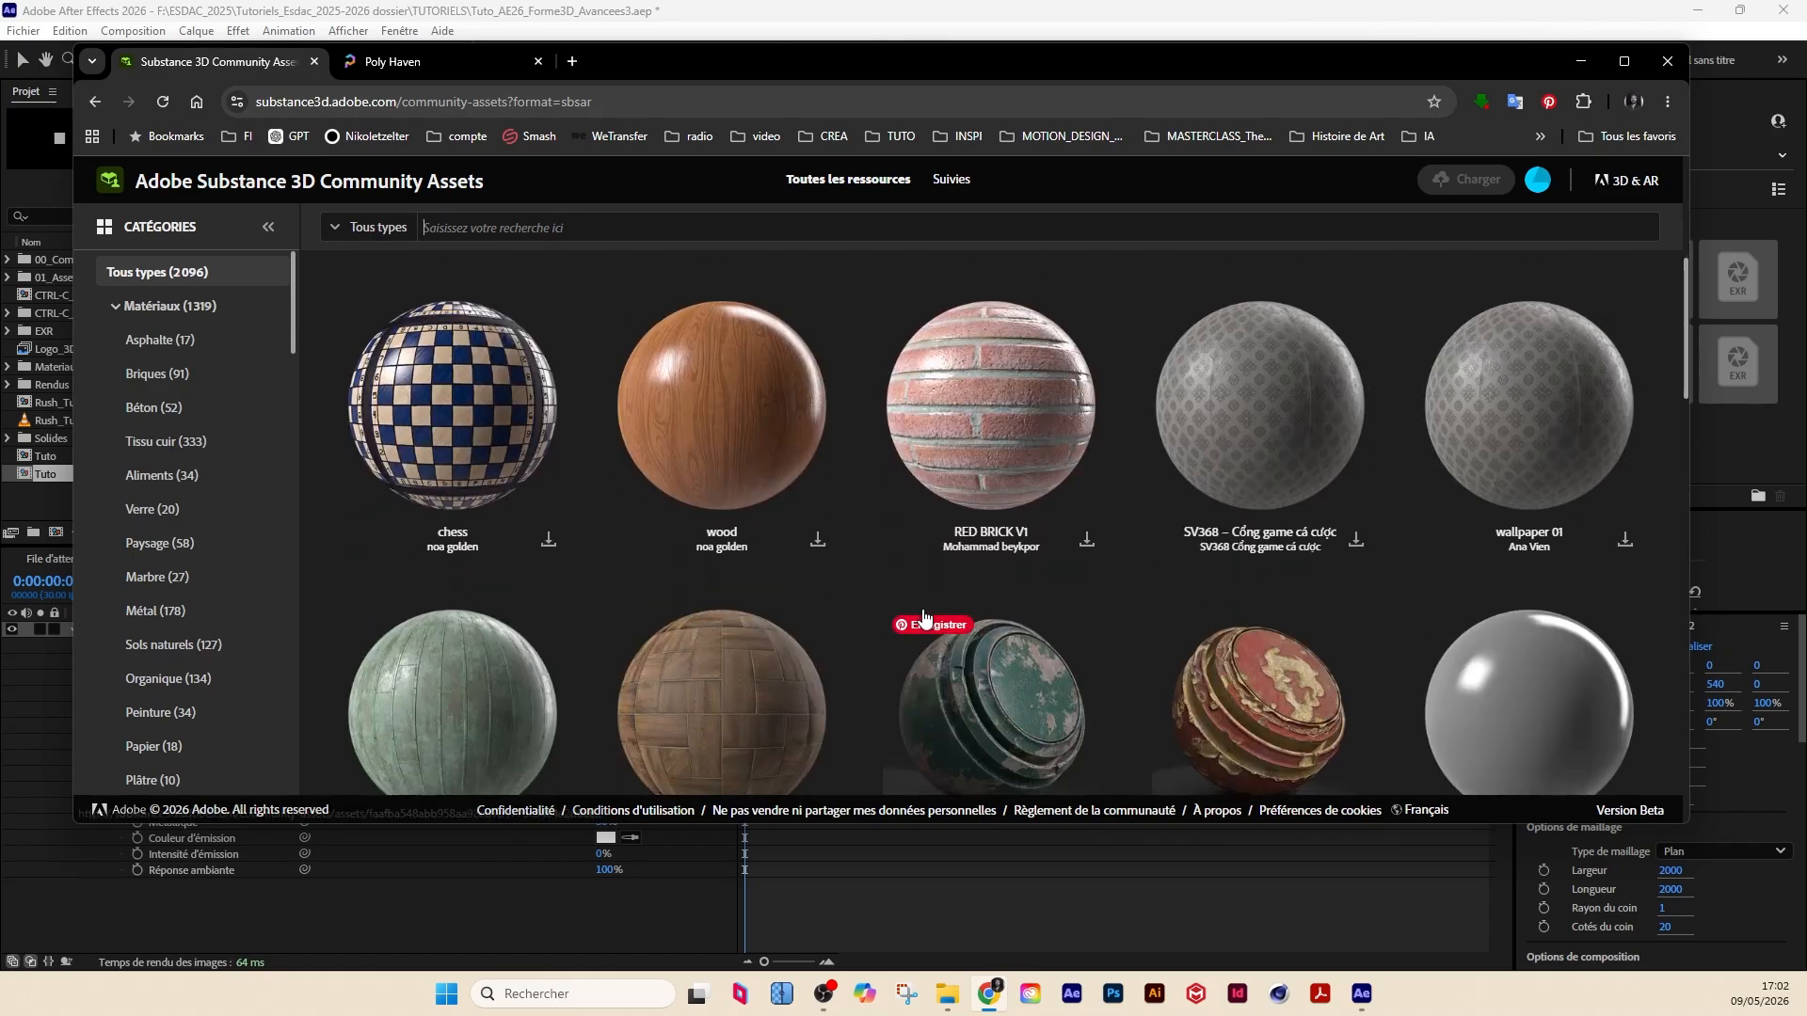
pyautogui.scroll(-10, 873, 564)
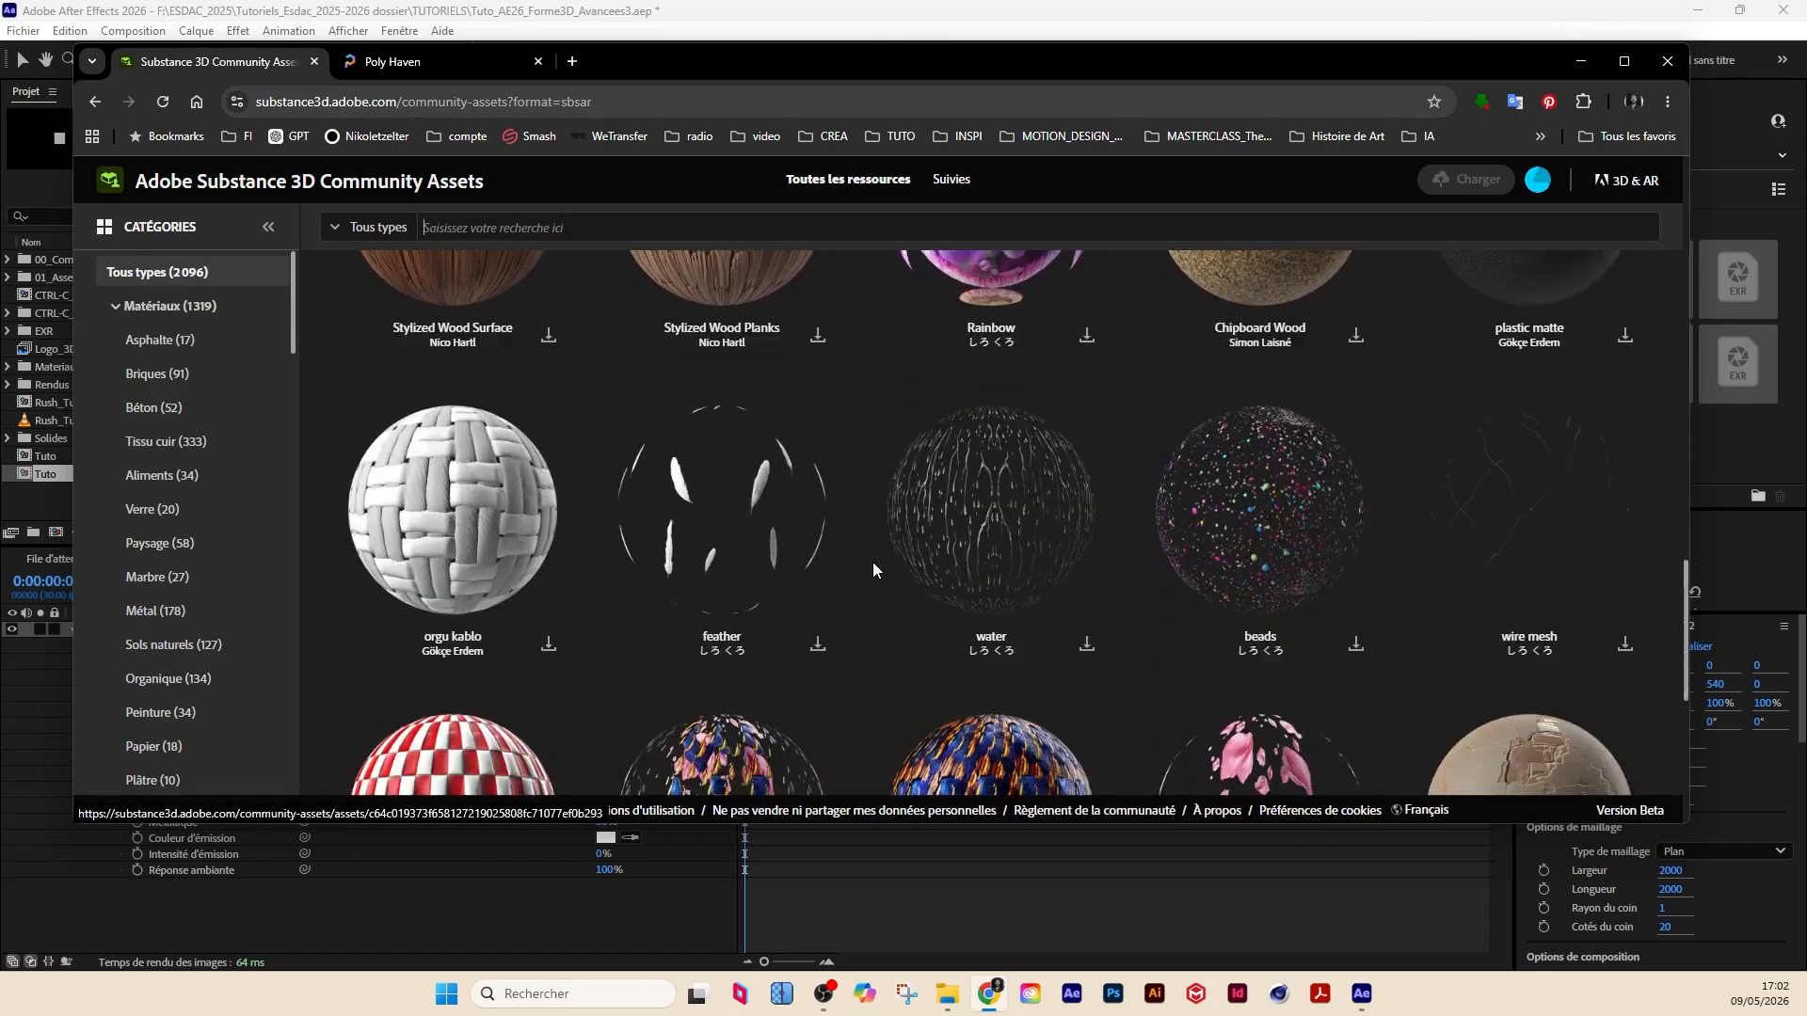
pyautogui.scroll(-5, 874, 561)
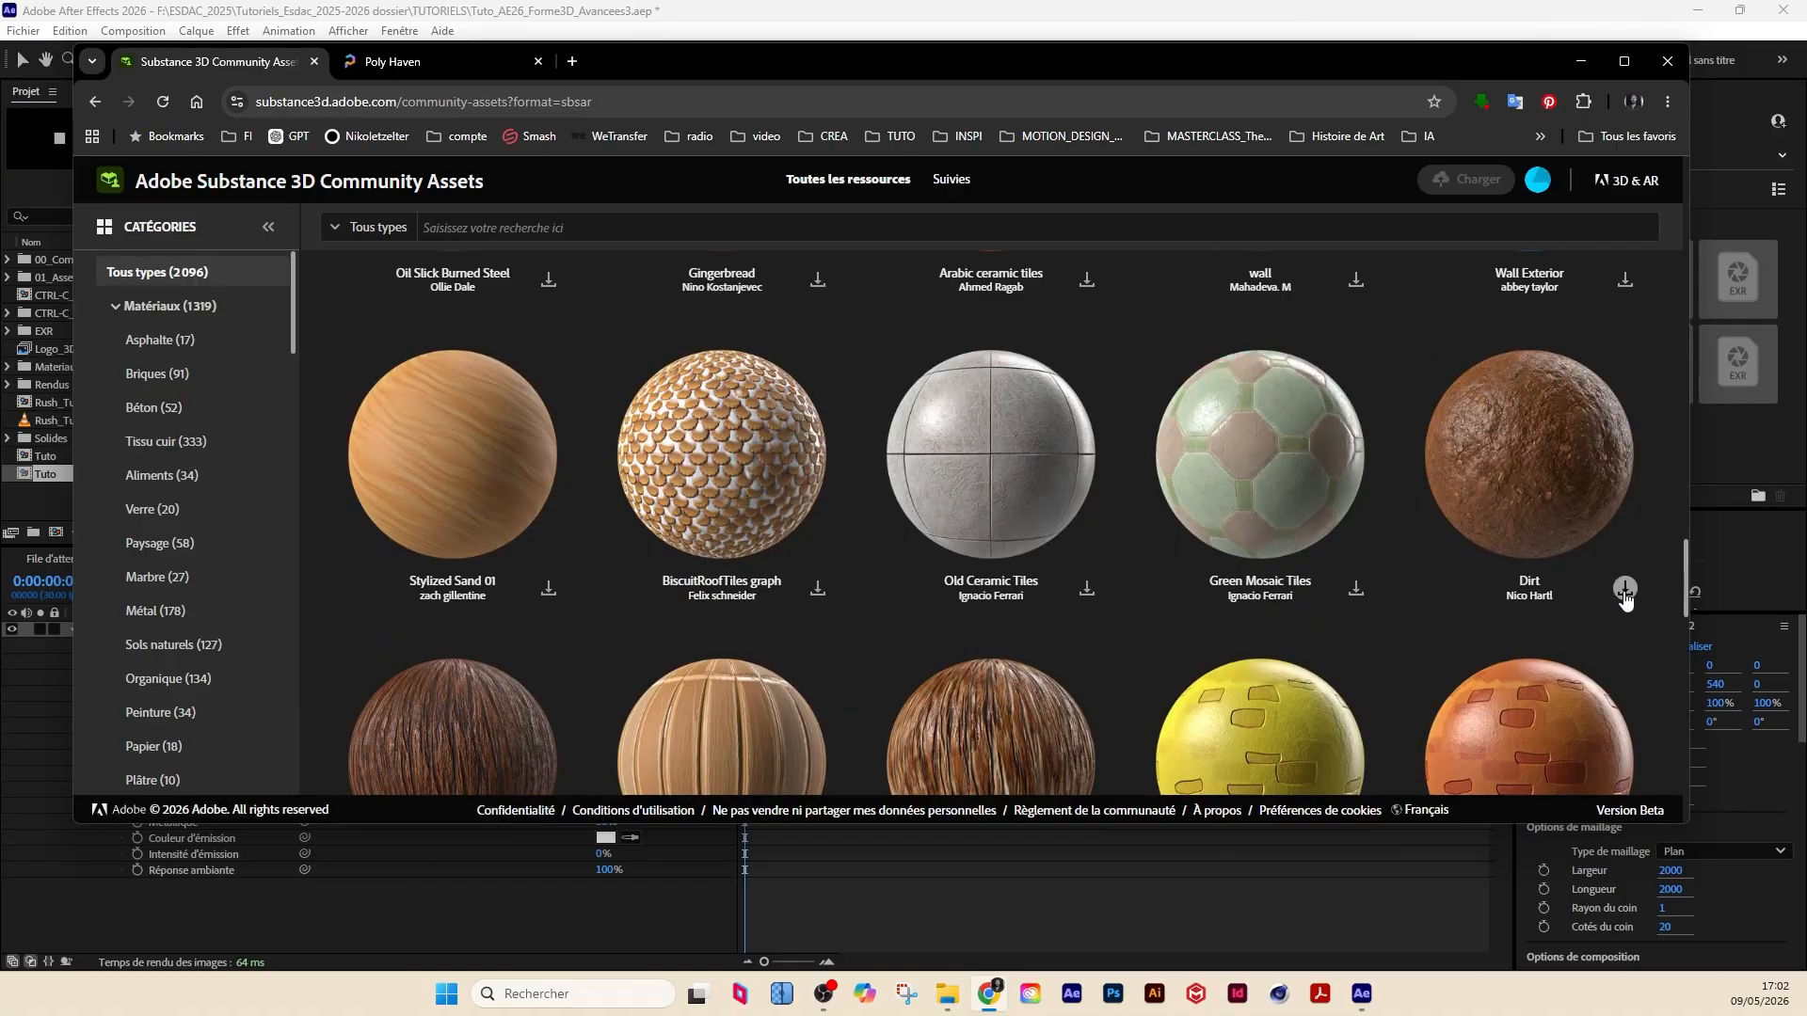
pyautogui.click(1606, 718)
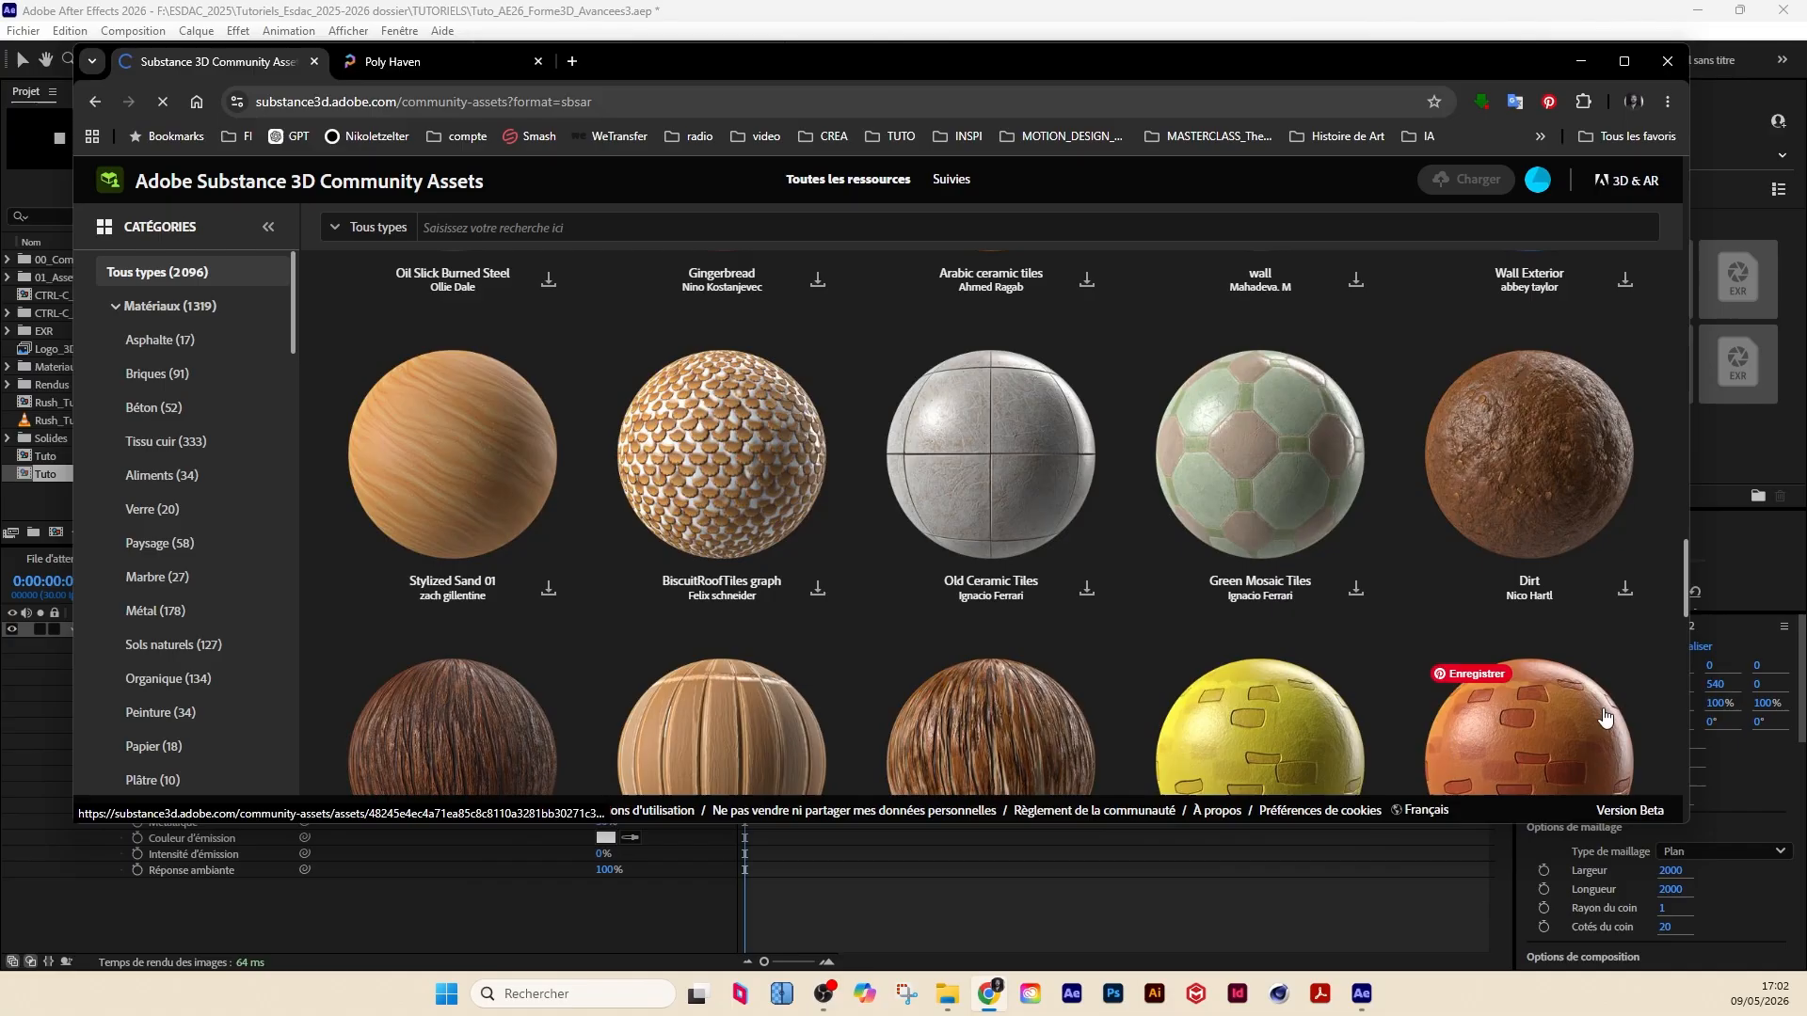
pyautogui.click(1626, 589)
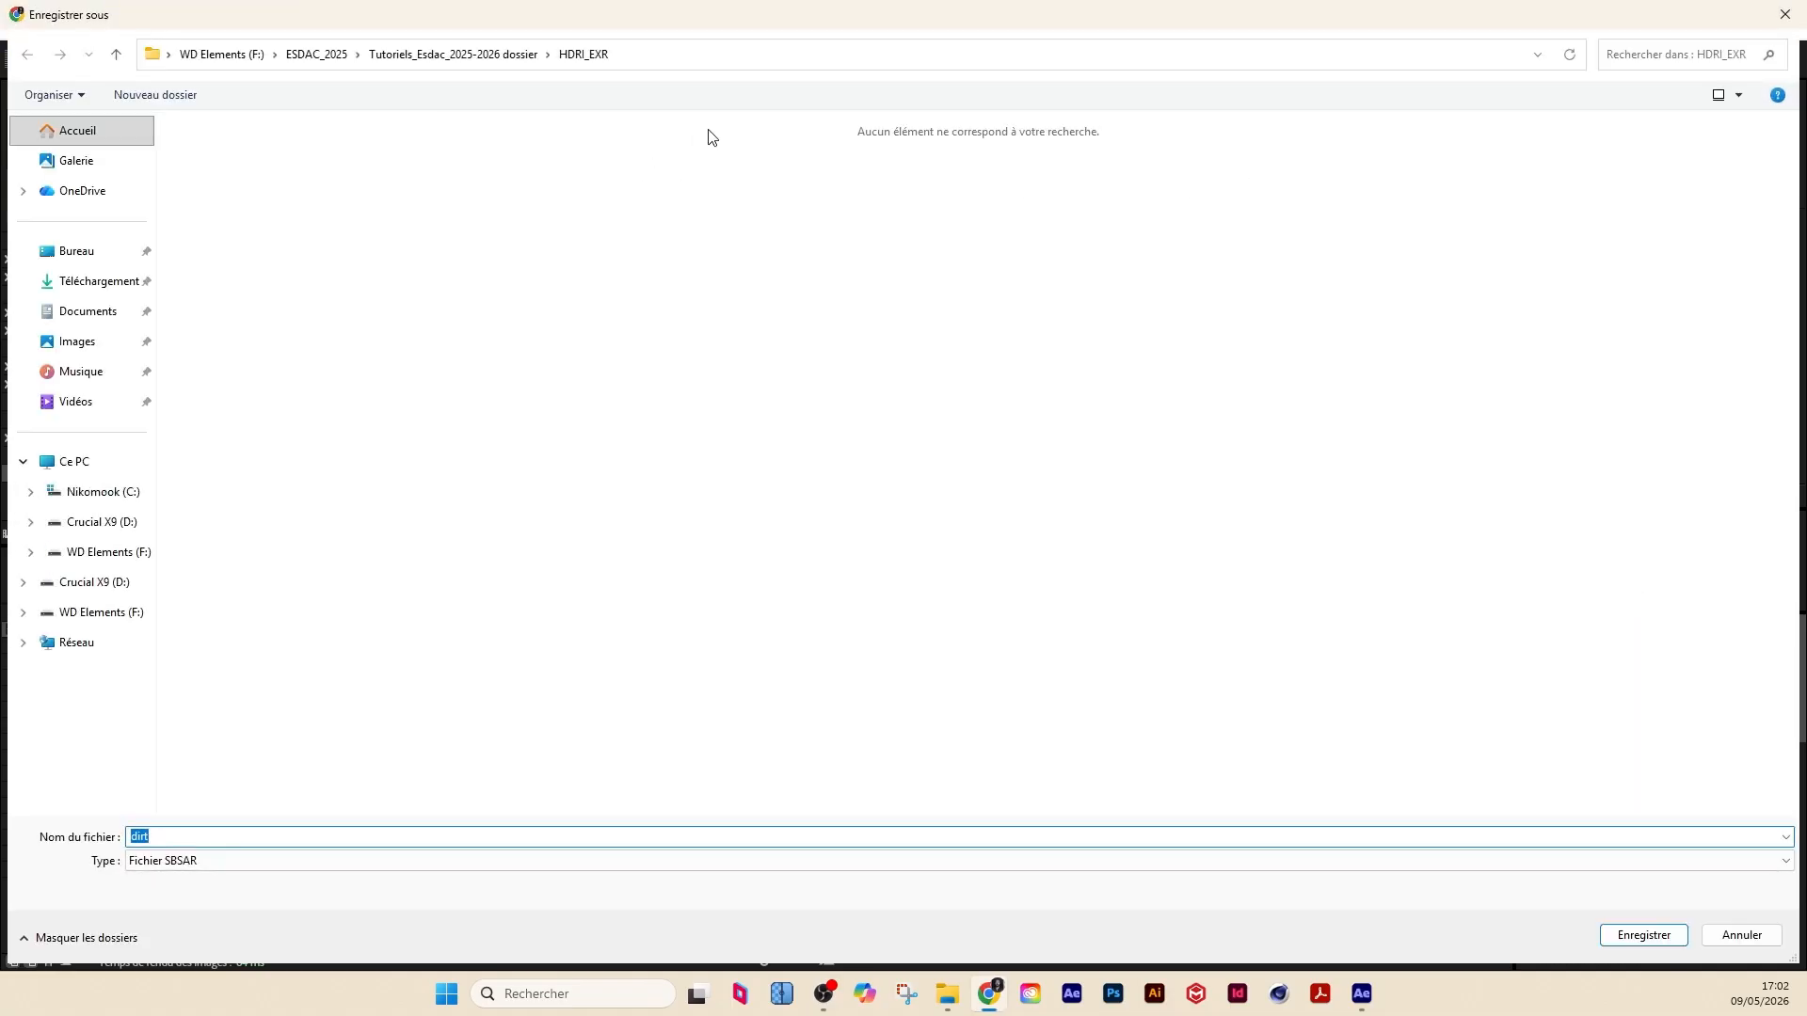
pyautogui.click(451, 54)
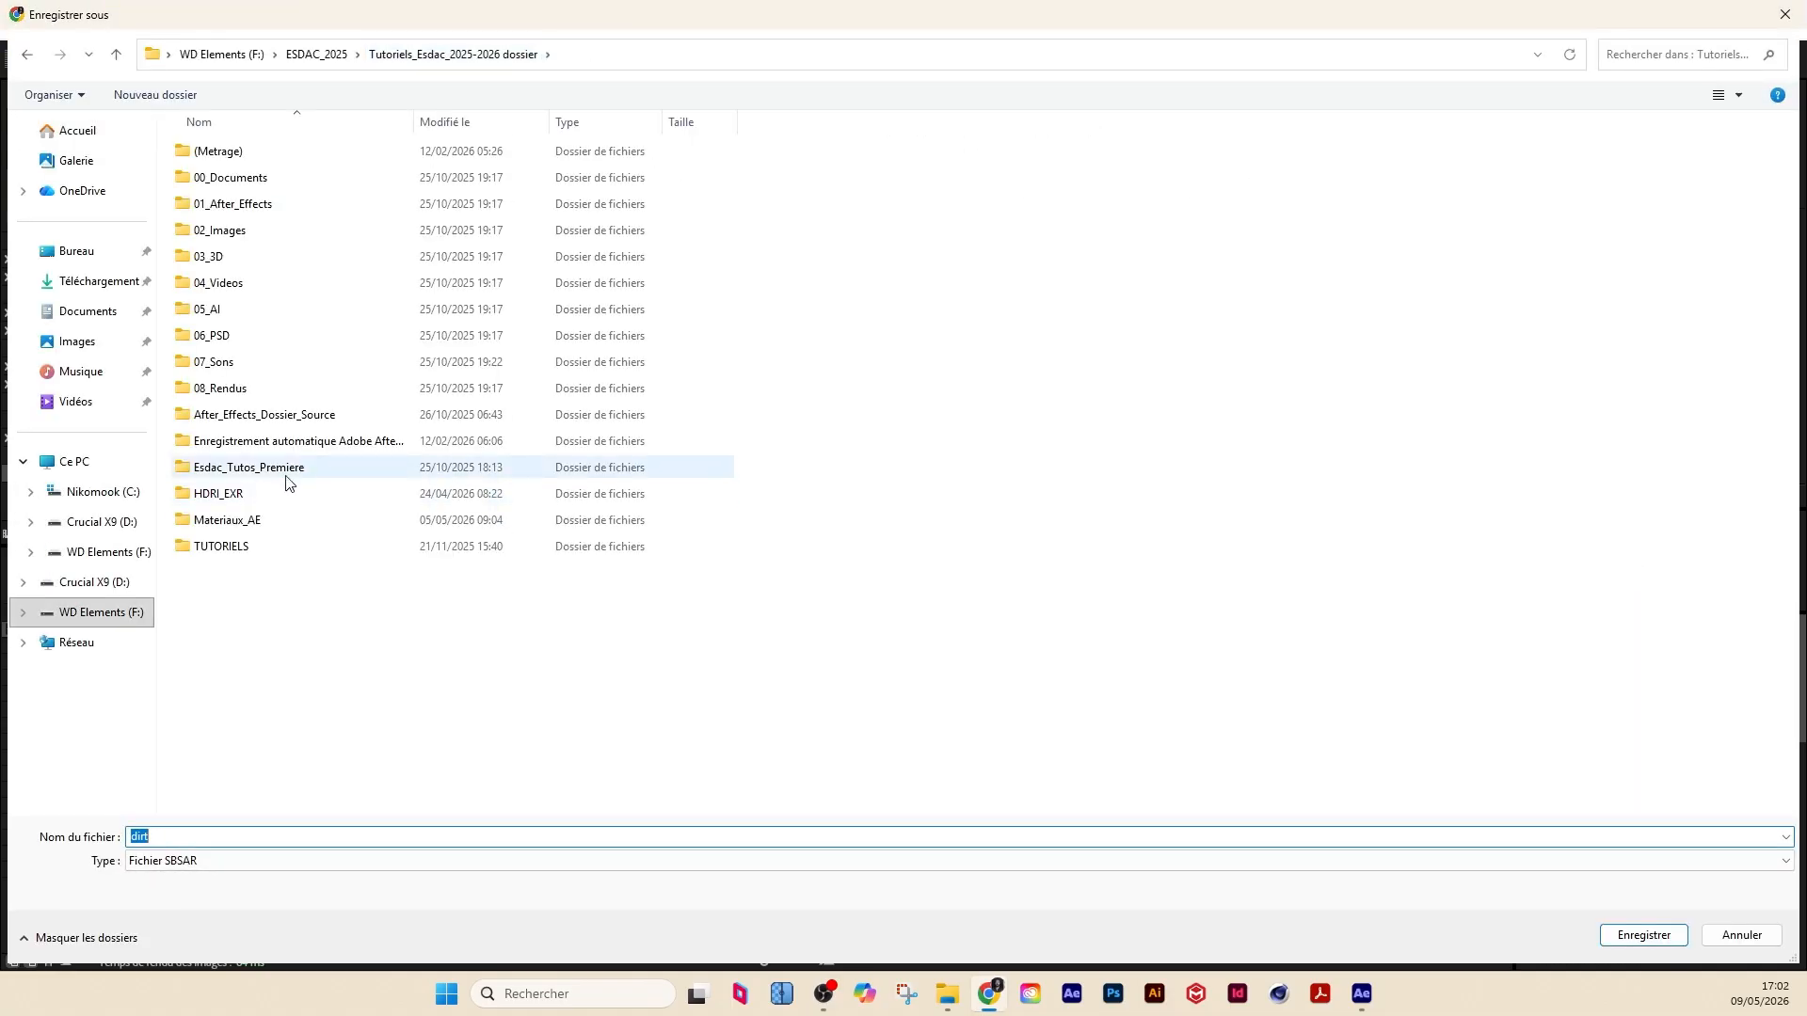
pyautogui.doubleClick(252, 520)
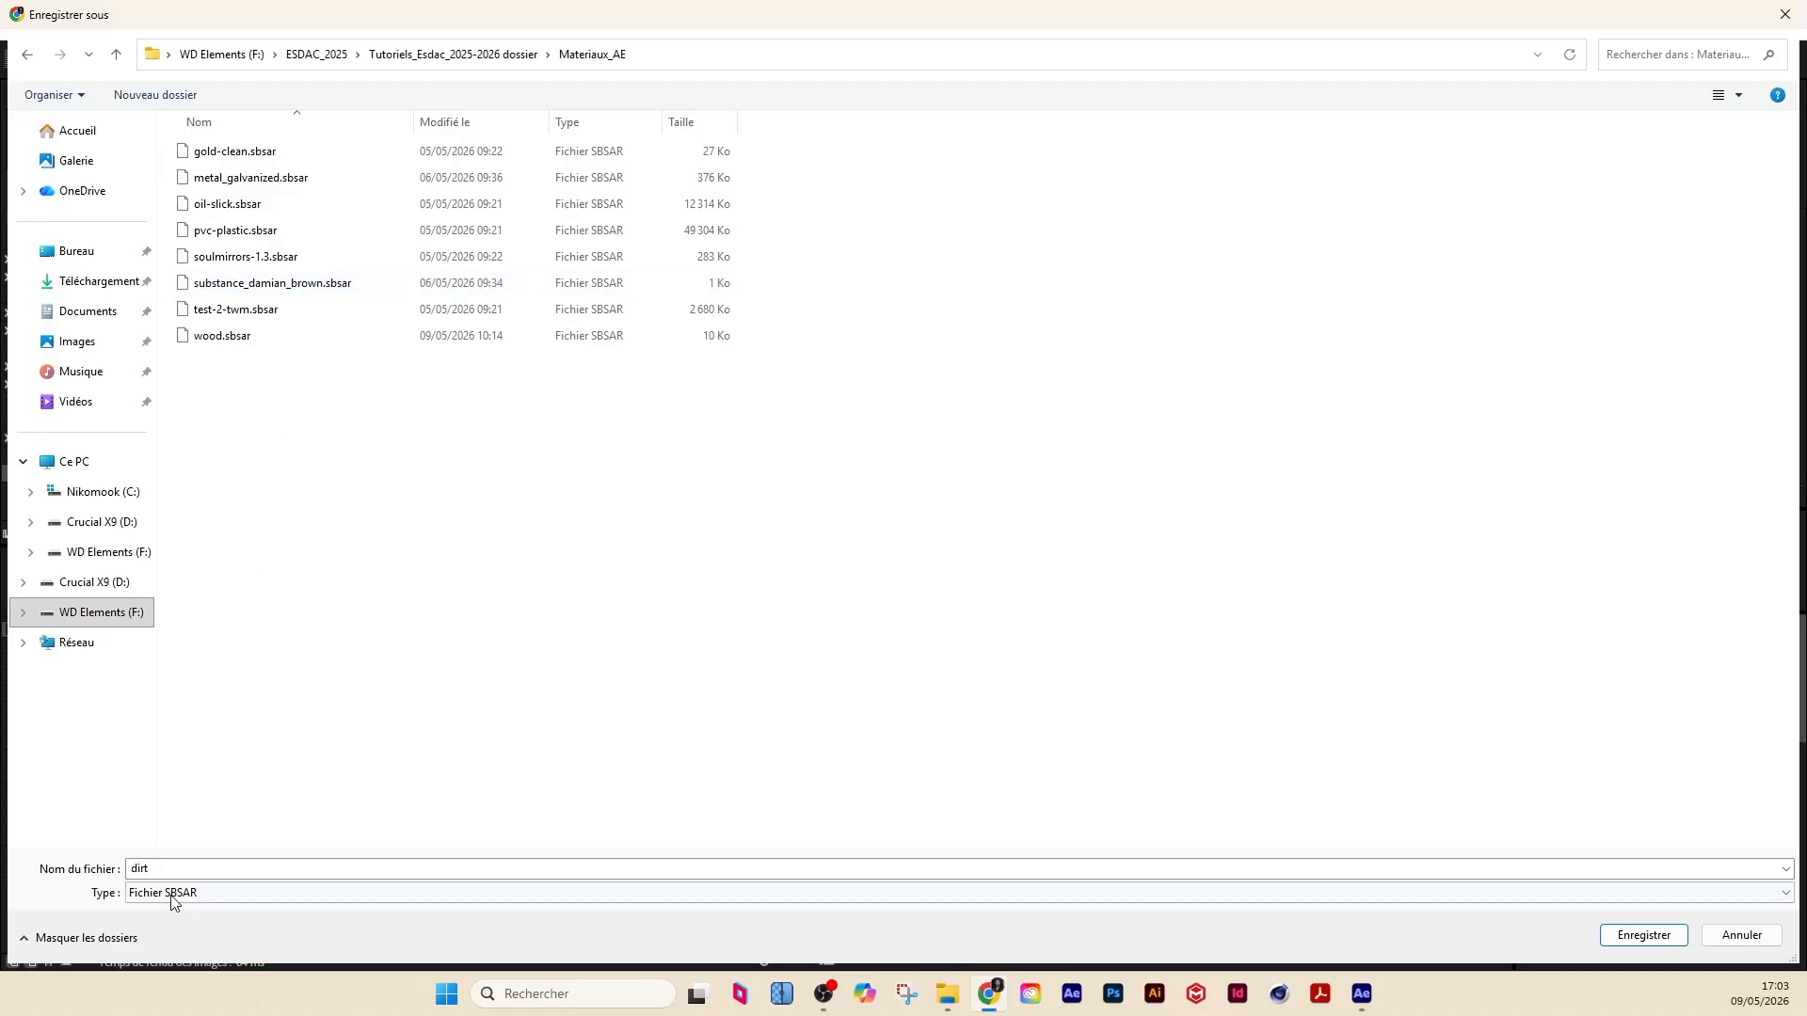
pyautogui.click(1647, 936)
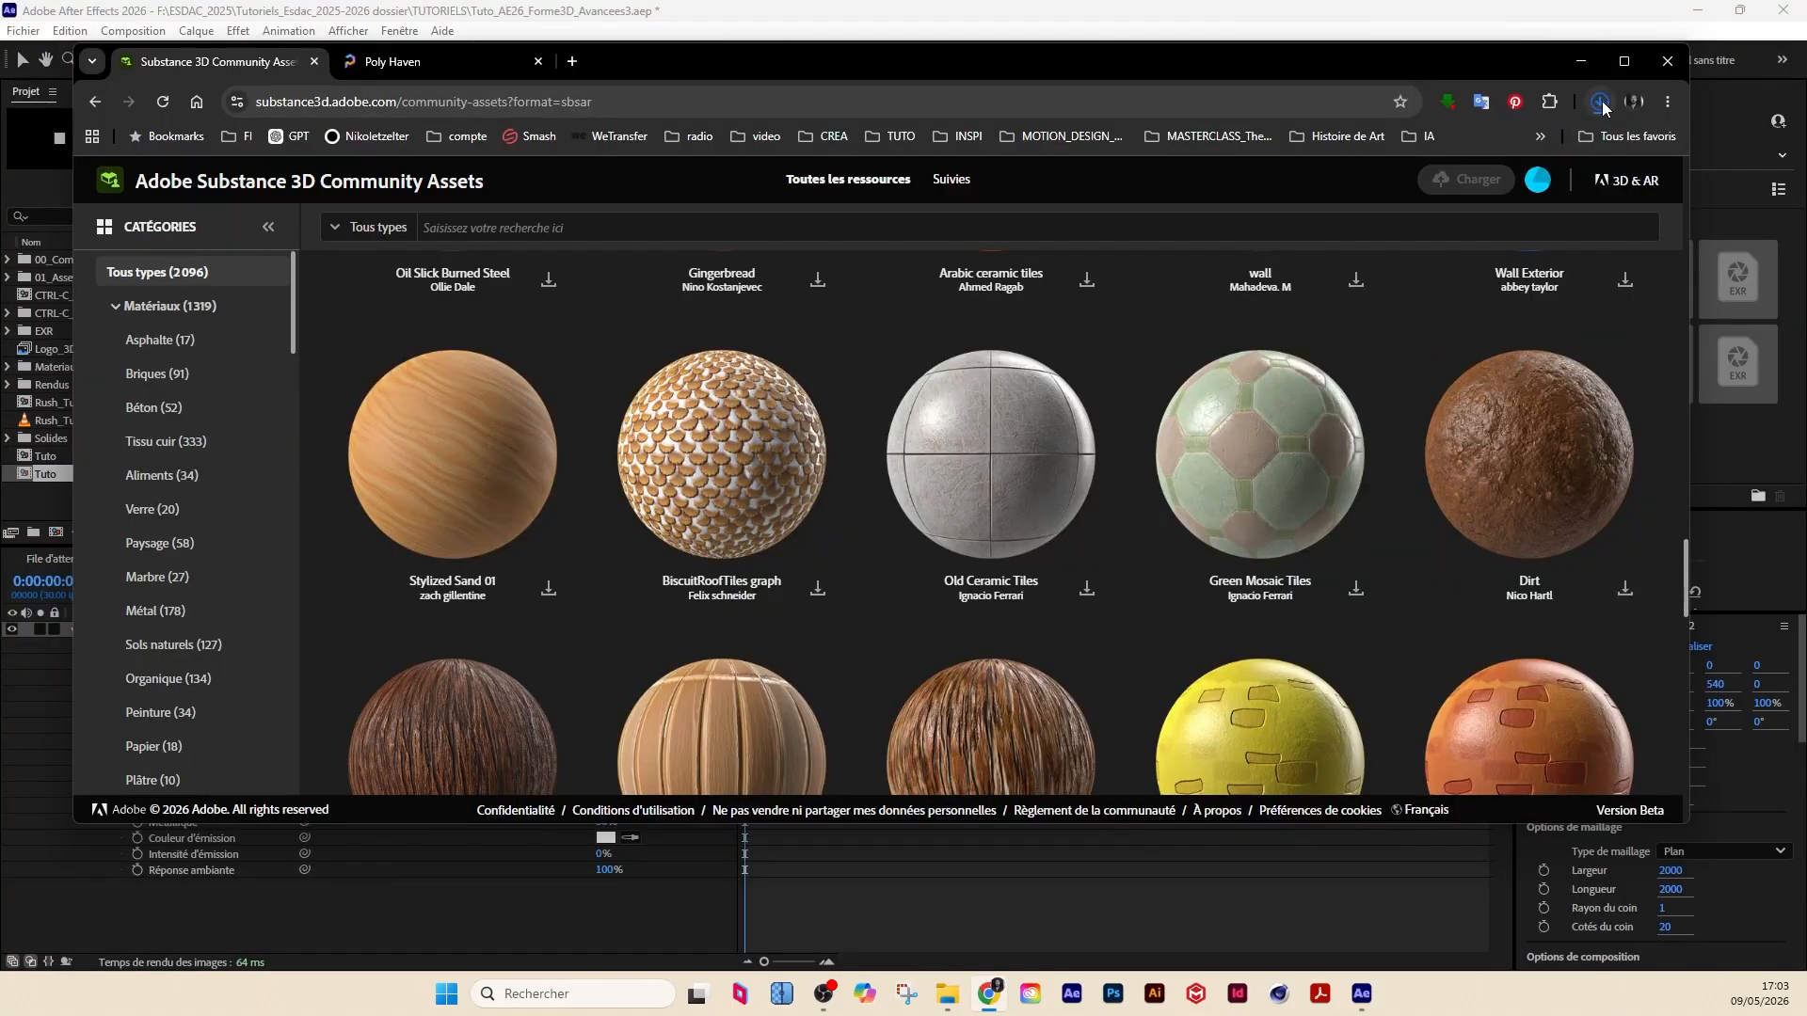
# Step: Locate the downloaded dirt.sbsar in File Explorer and import it into the Materiaux folder of the After Effects project
pyautogui.click(1603, 106)
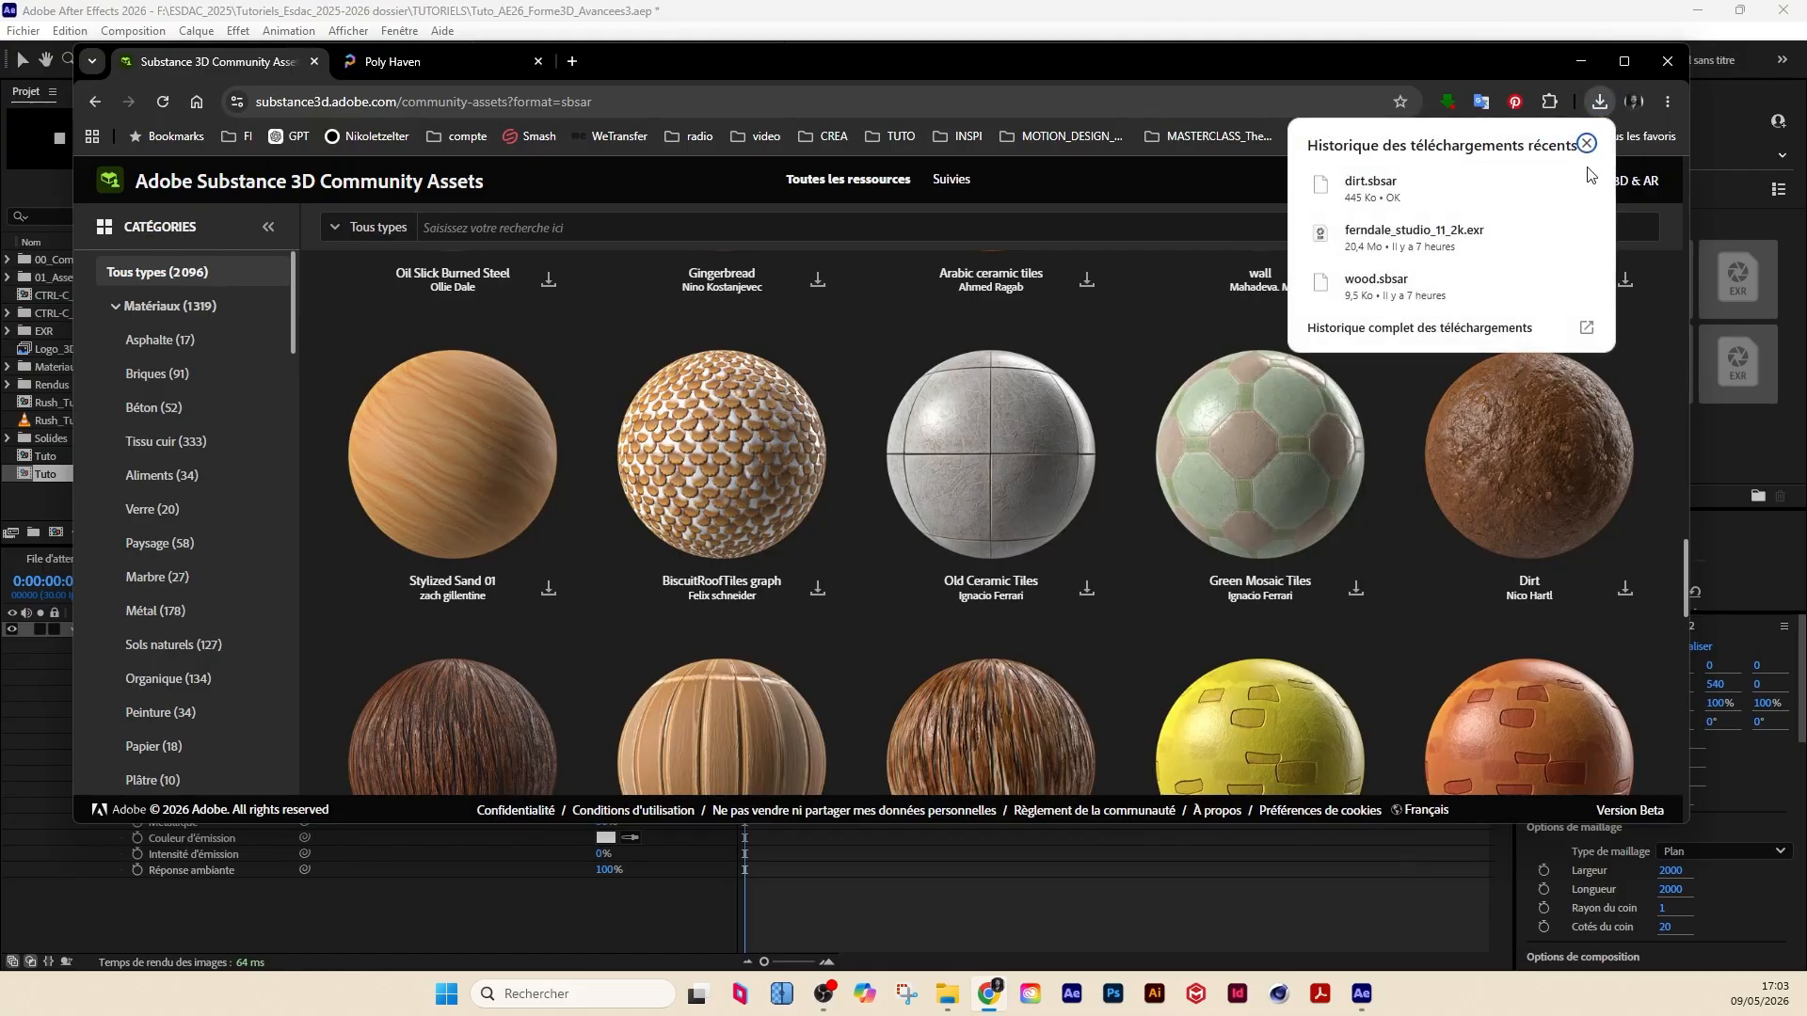
pyautogui.click(1548, 185)
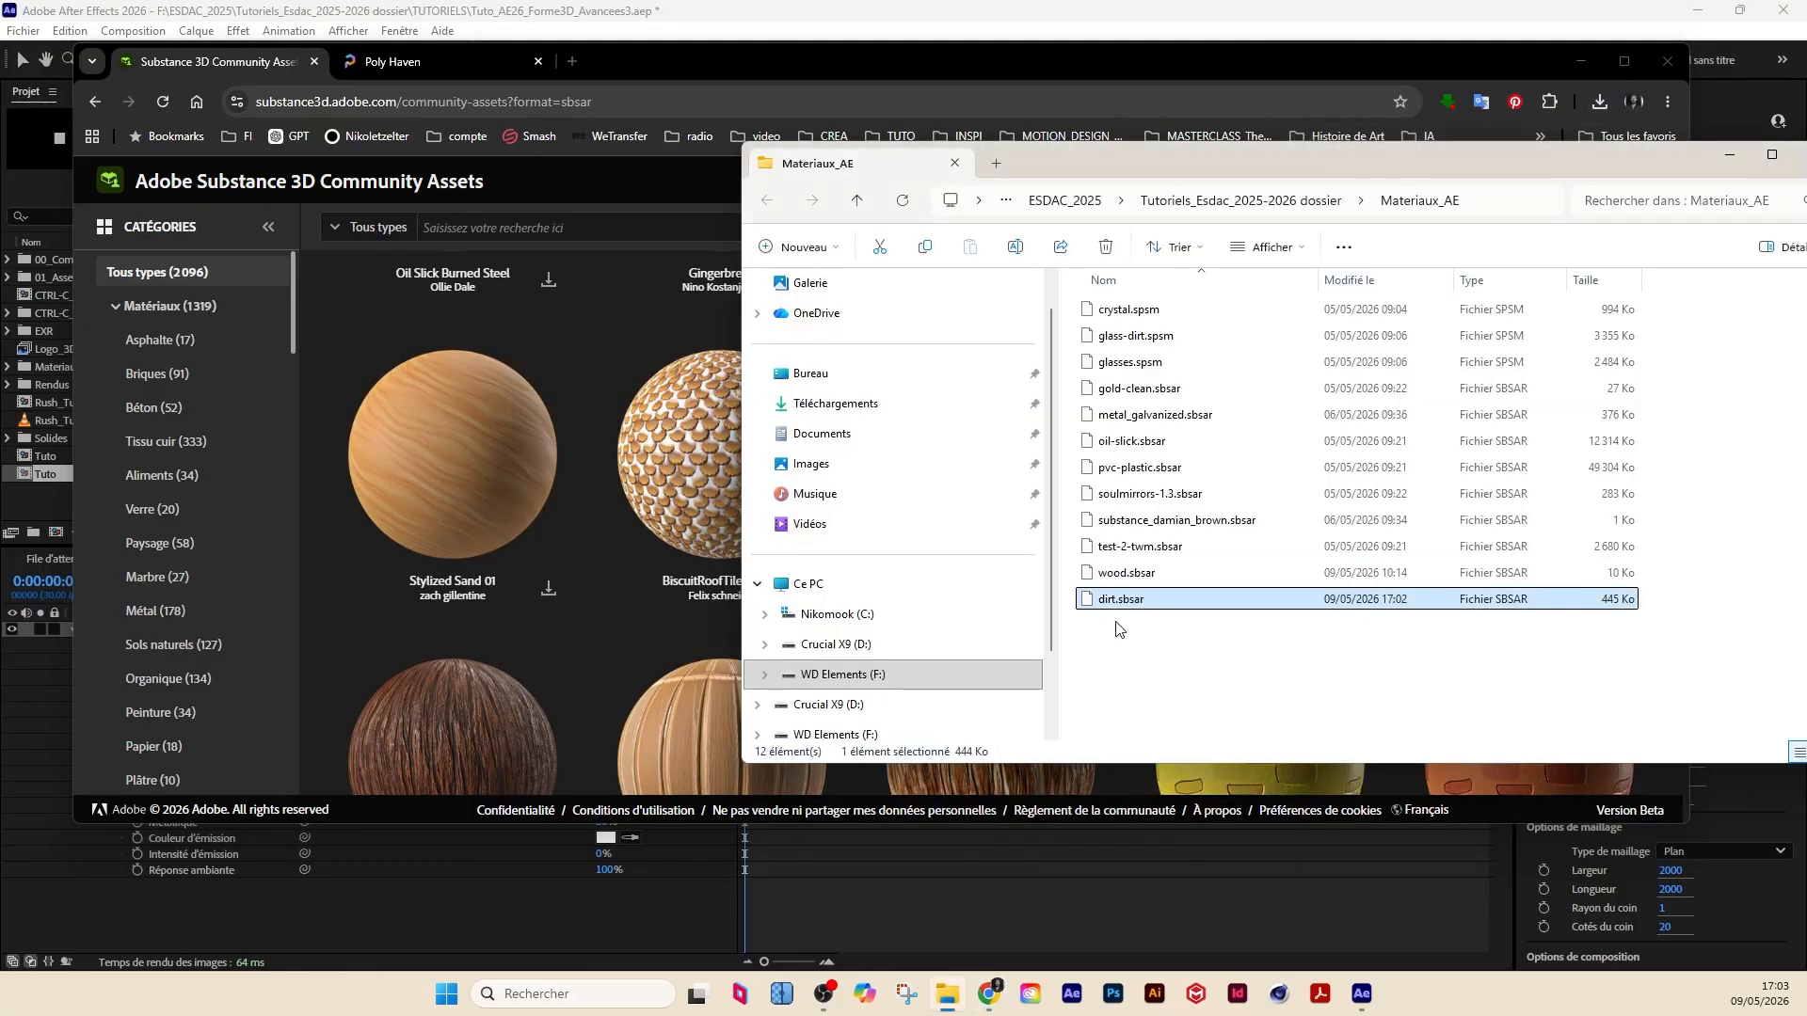
pyautogui.moveTo(1120, 599); pyautogui.dragTo(45, 370)
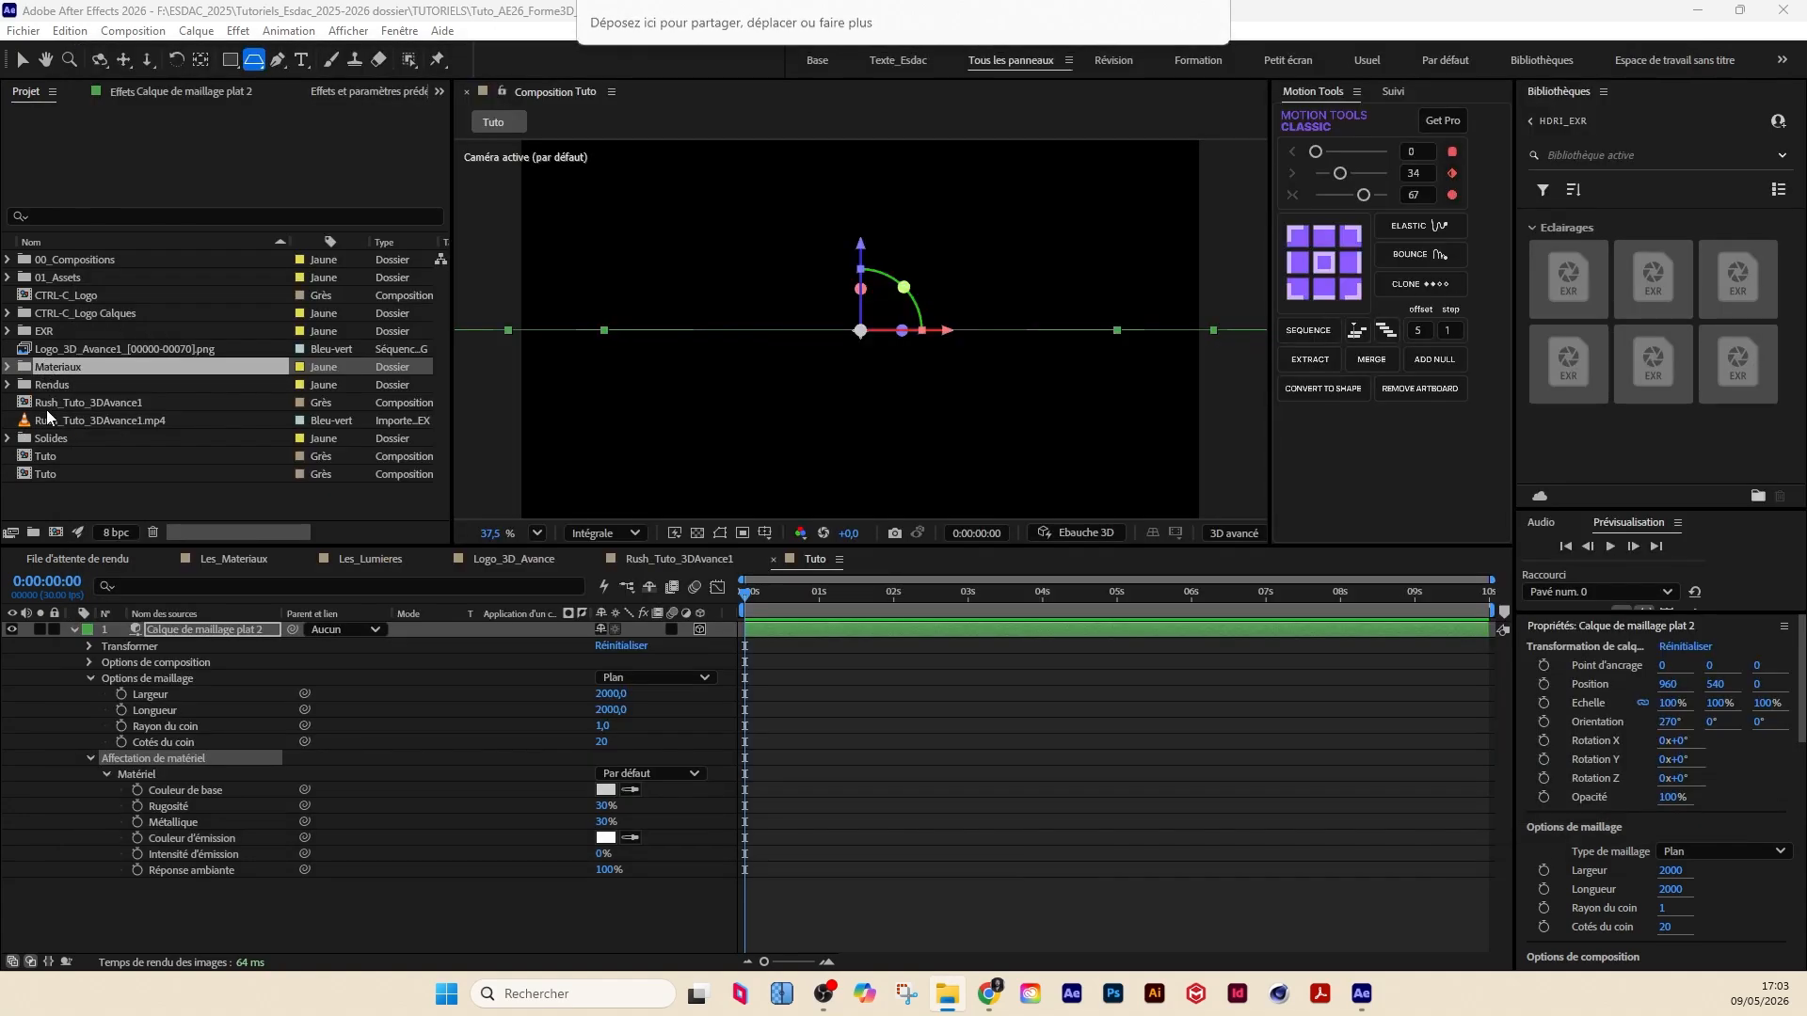
pyautogui.click(9, 367)
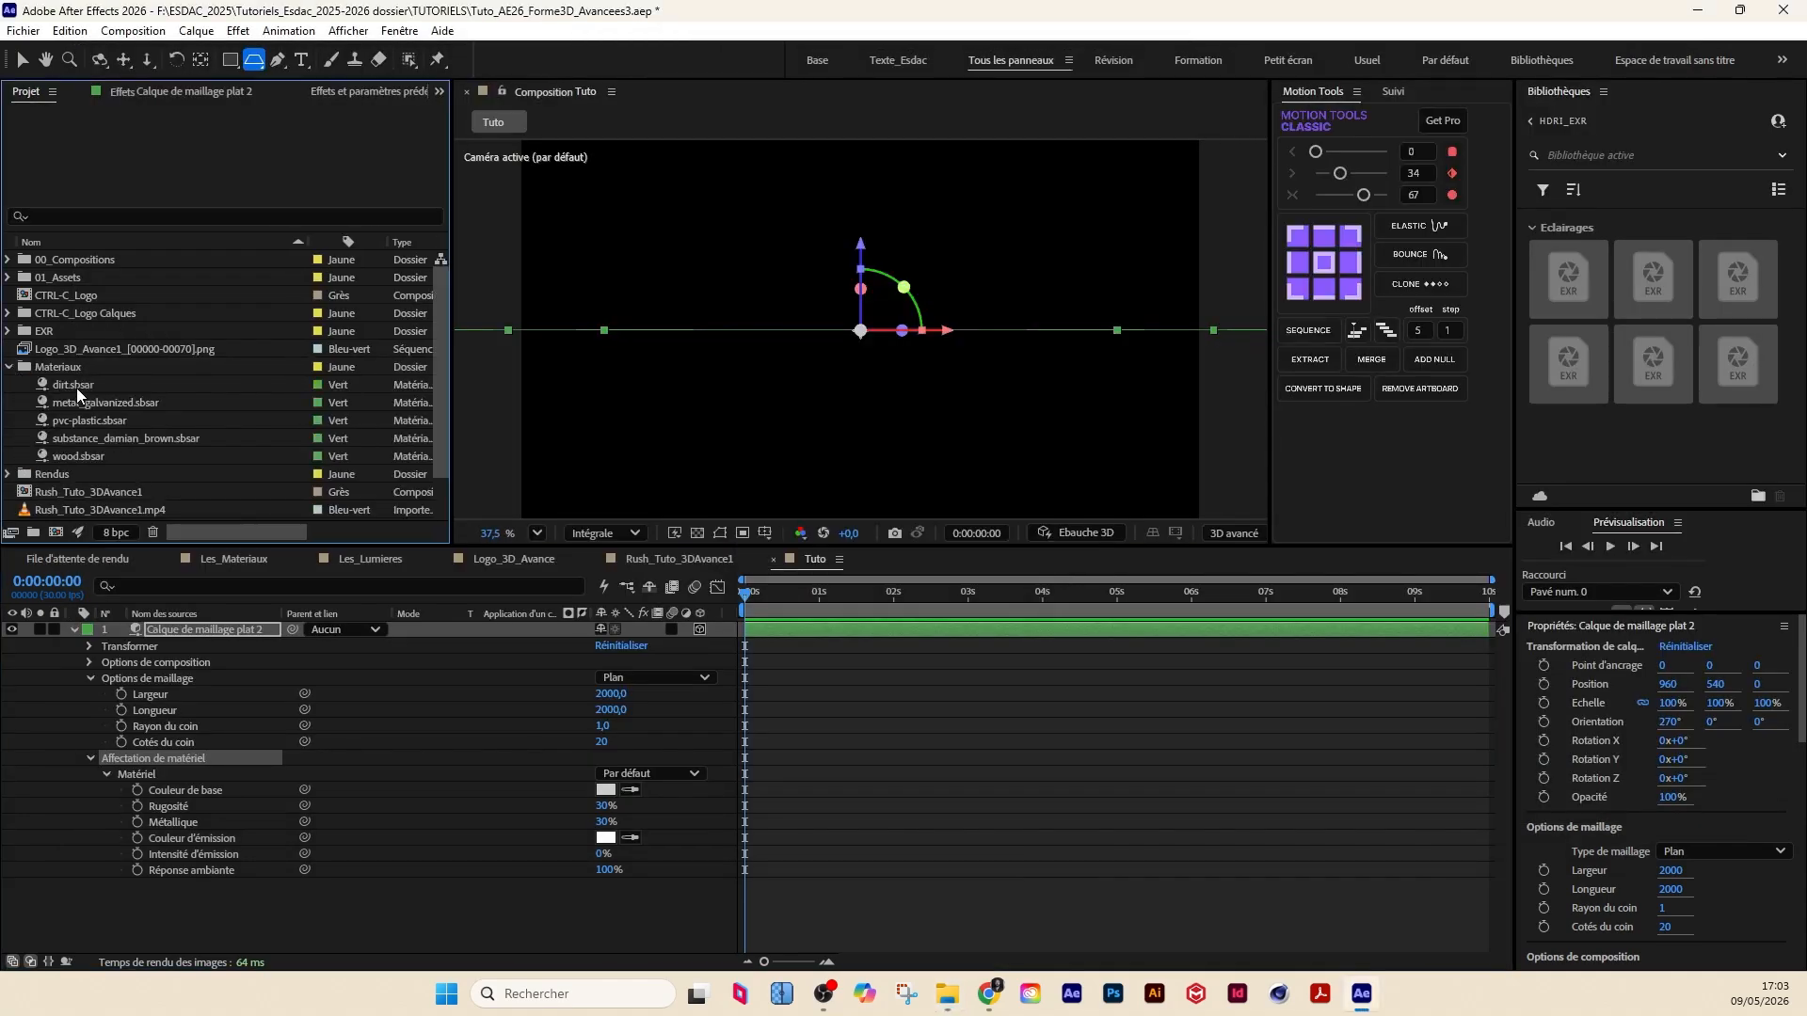
# Step: Assign the dirt.sbsar material to the floor plane in place of the default material
pyautogui.click(93, 458)
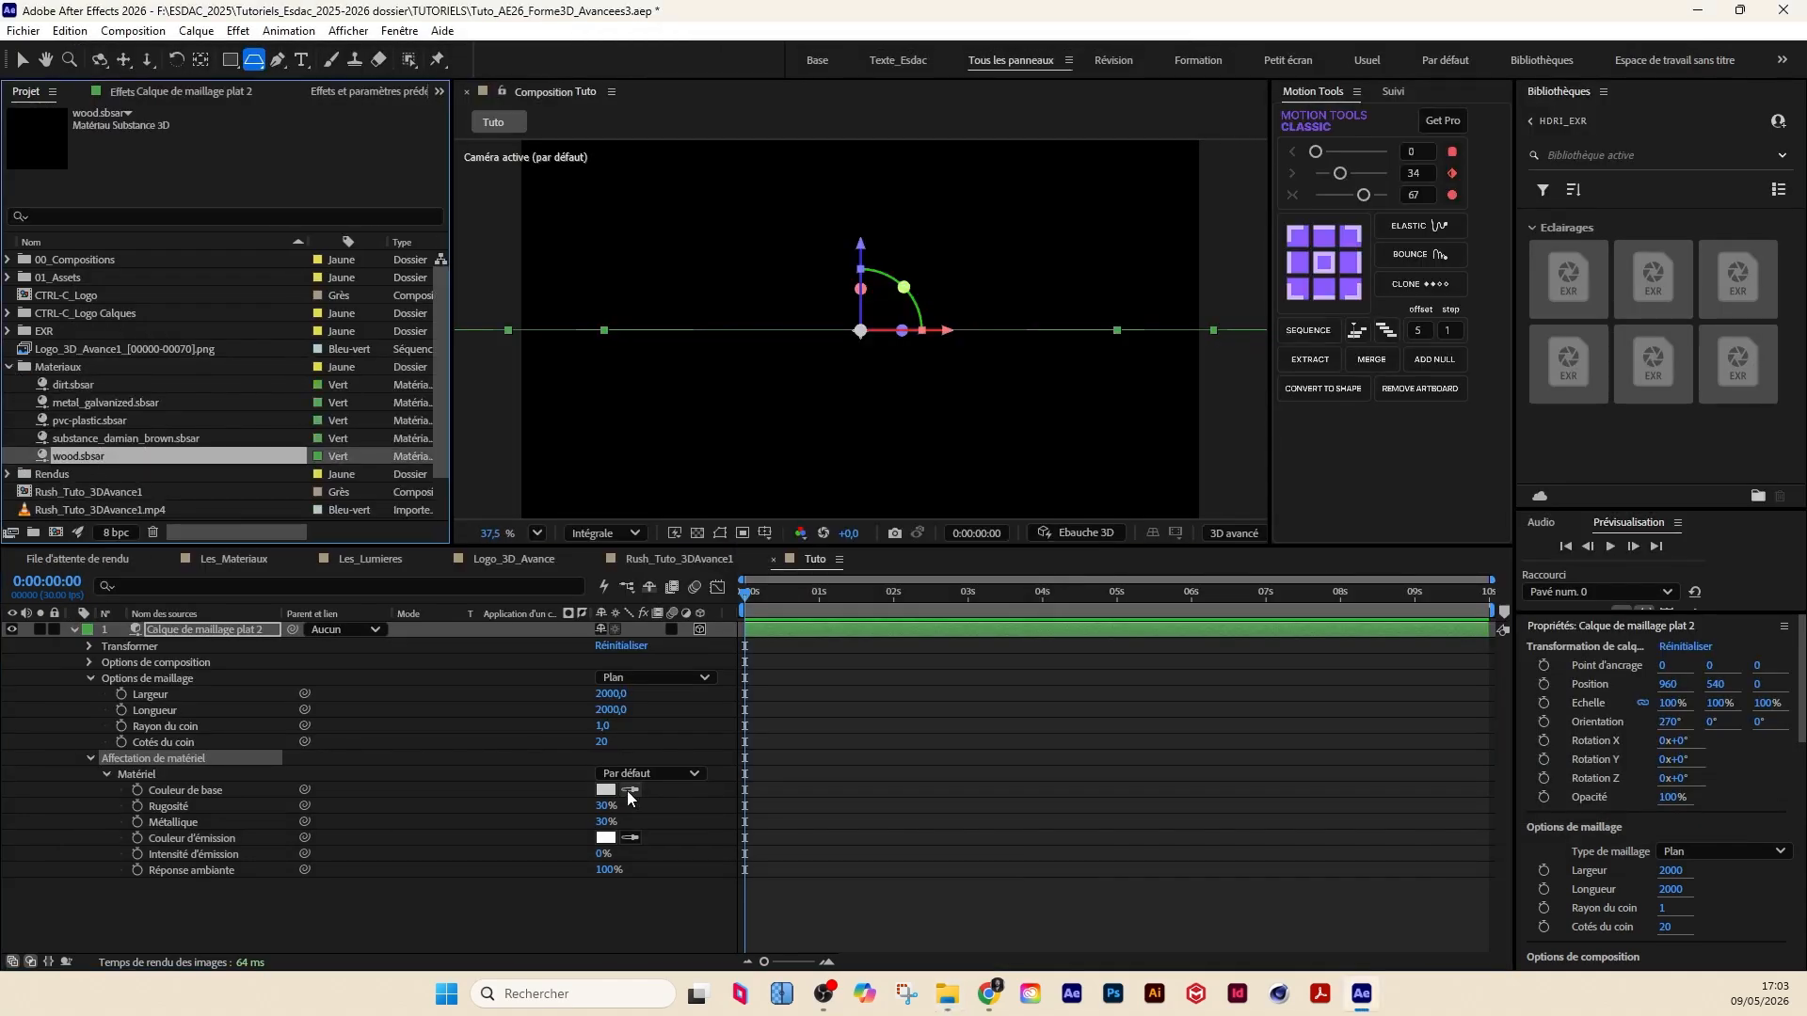
pyautogui.click(649, 774)
pyautogui.click(83, 371)
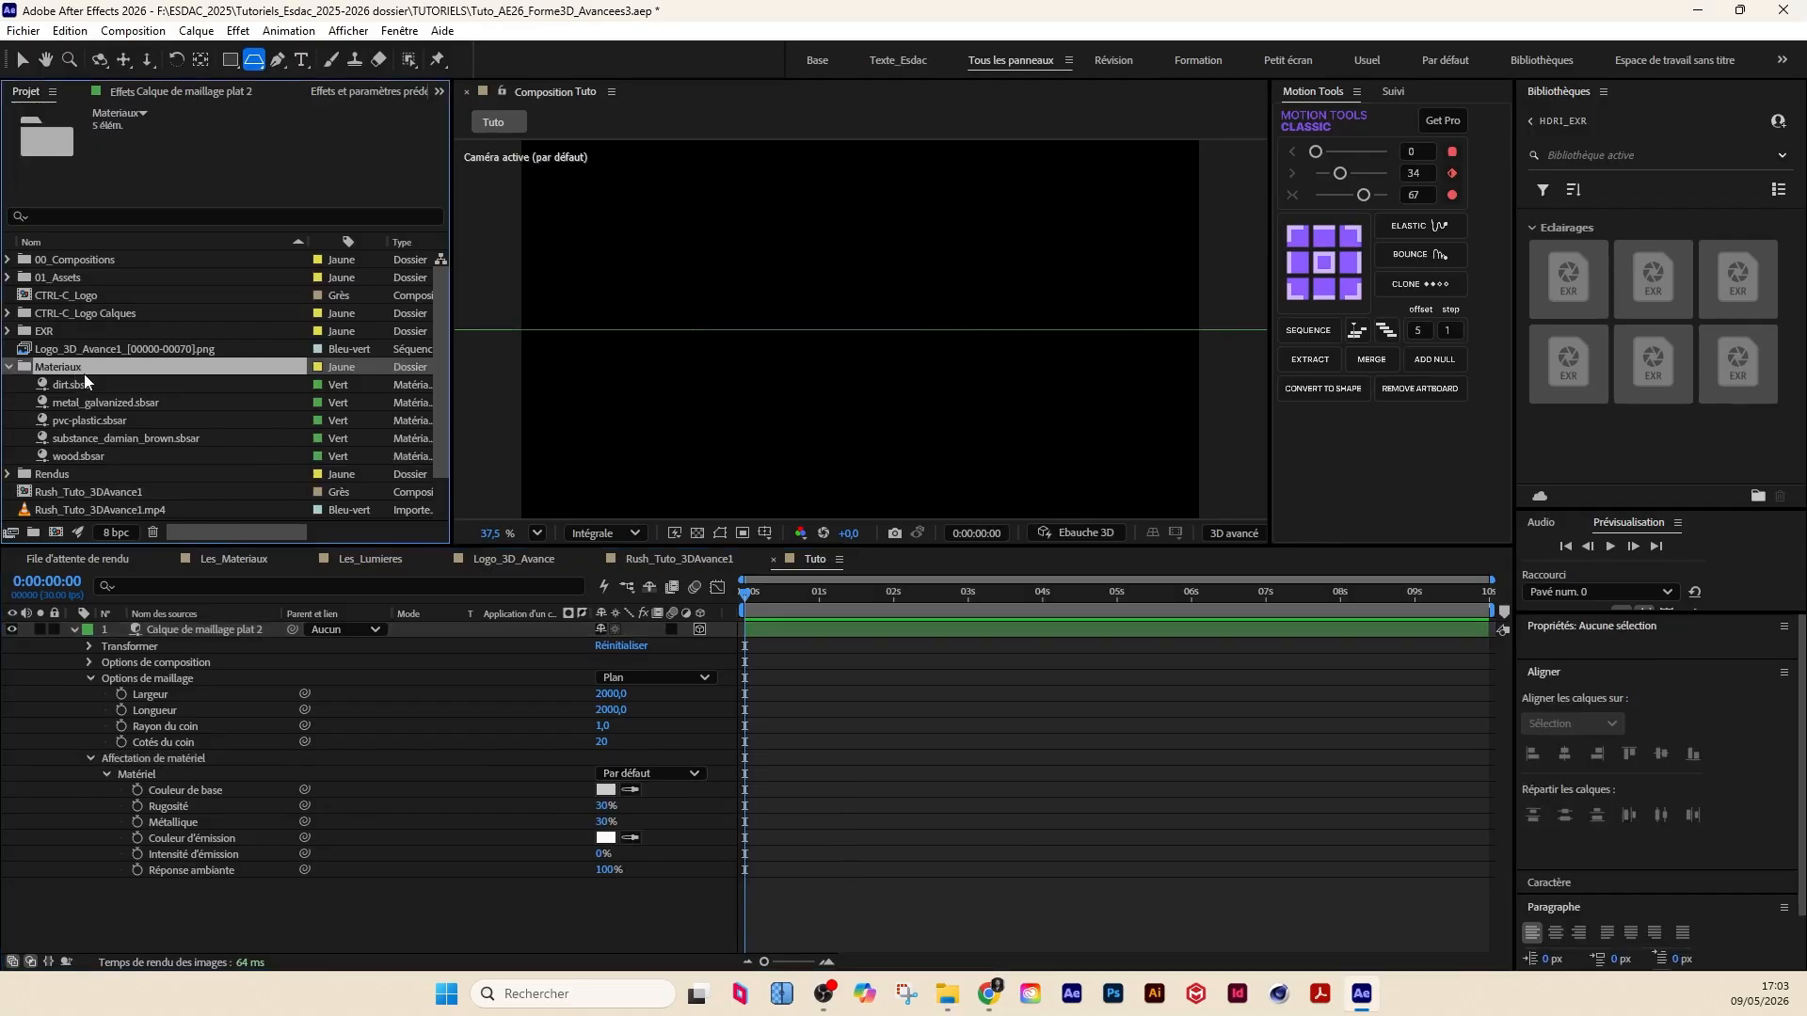
pyautogui.click(662, 772)
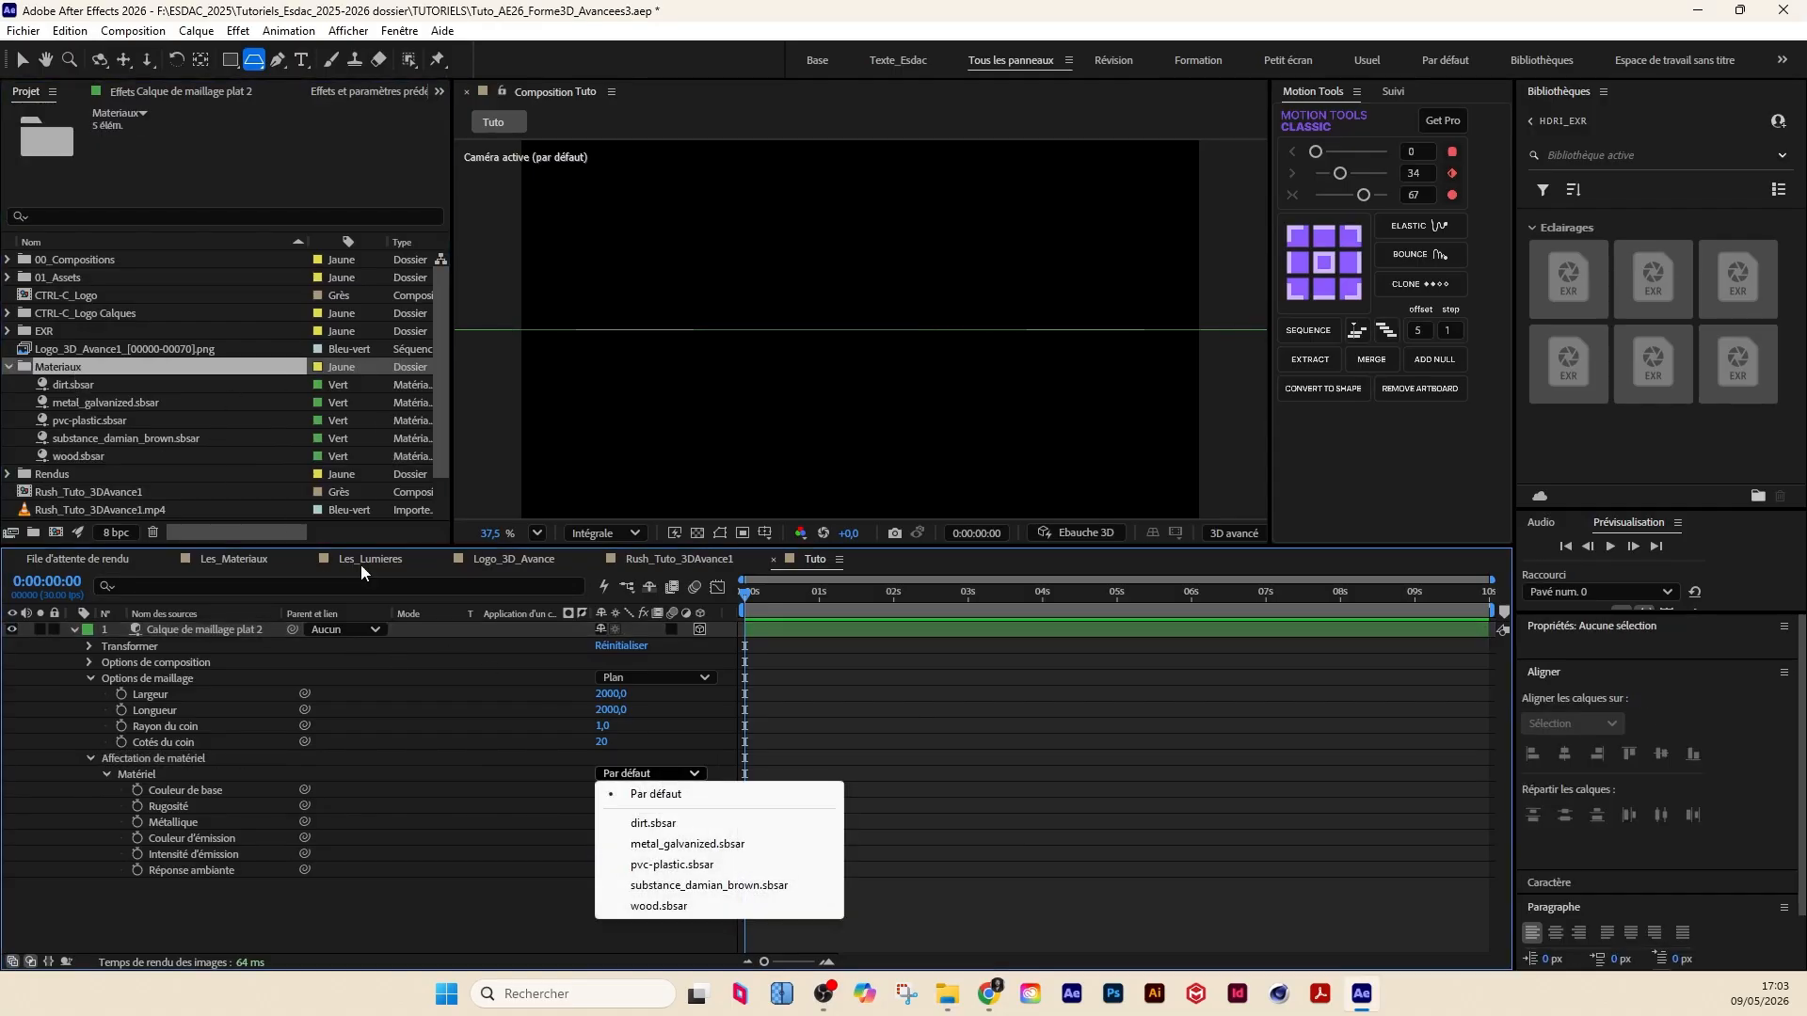
pyautogui.click(641, 825)
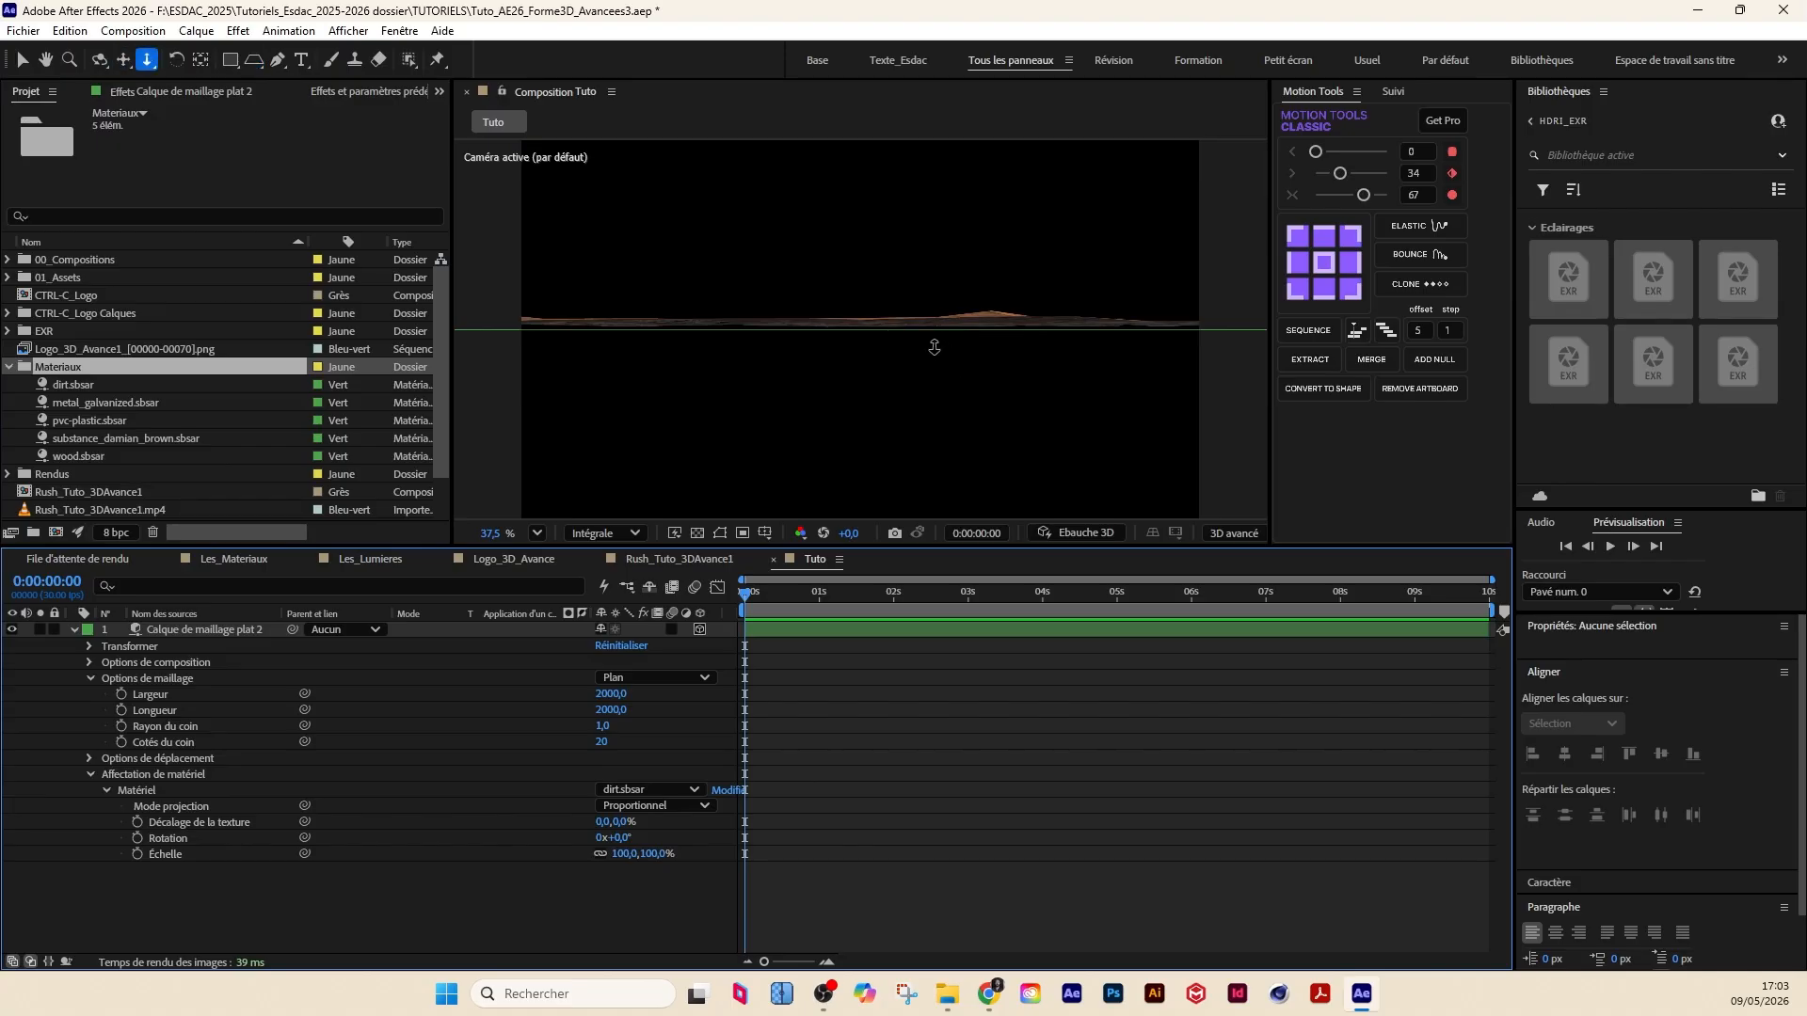
# Step: Set the plane's dirt texture to a 23% vertical offset, 24° rotation and 126% scale
pyautogui.press('c')
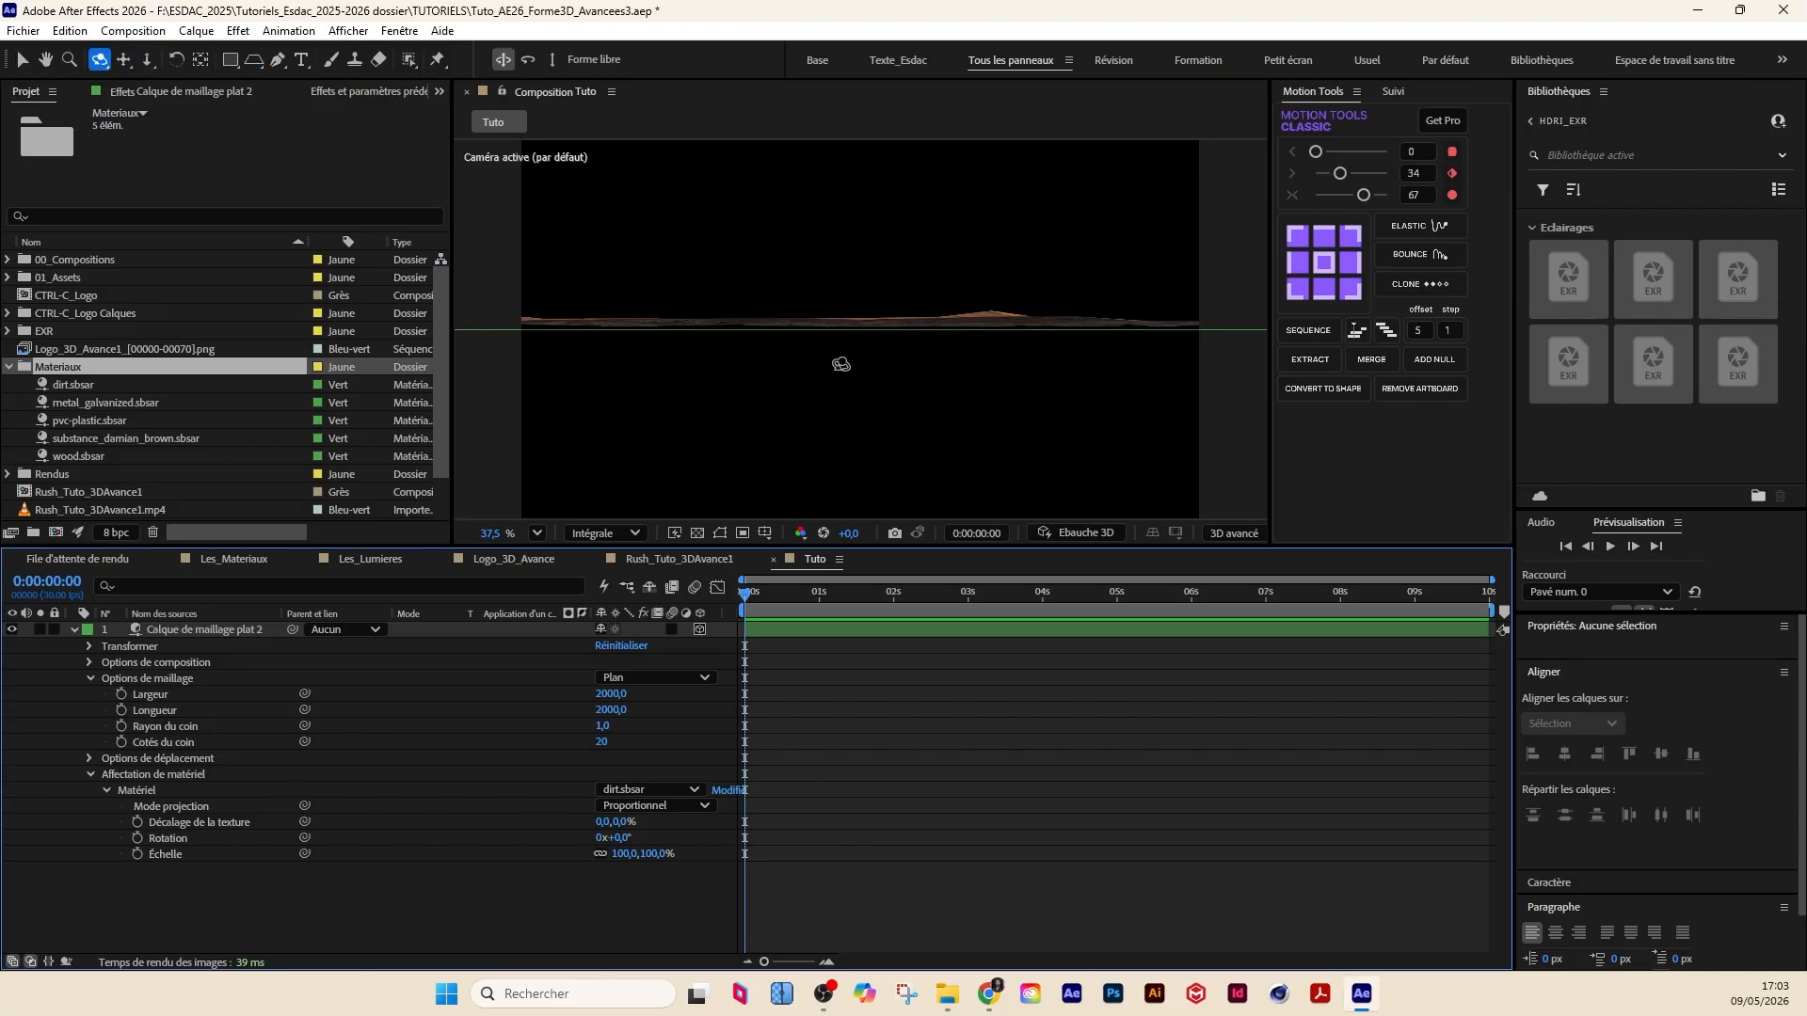
pyautogui.click(840, 371)
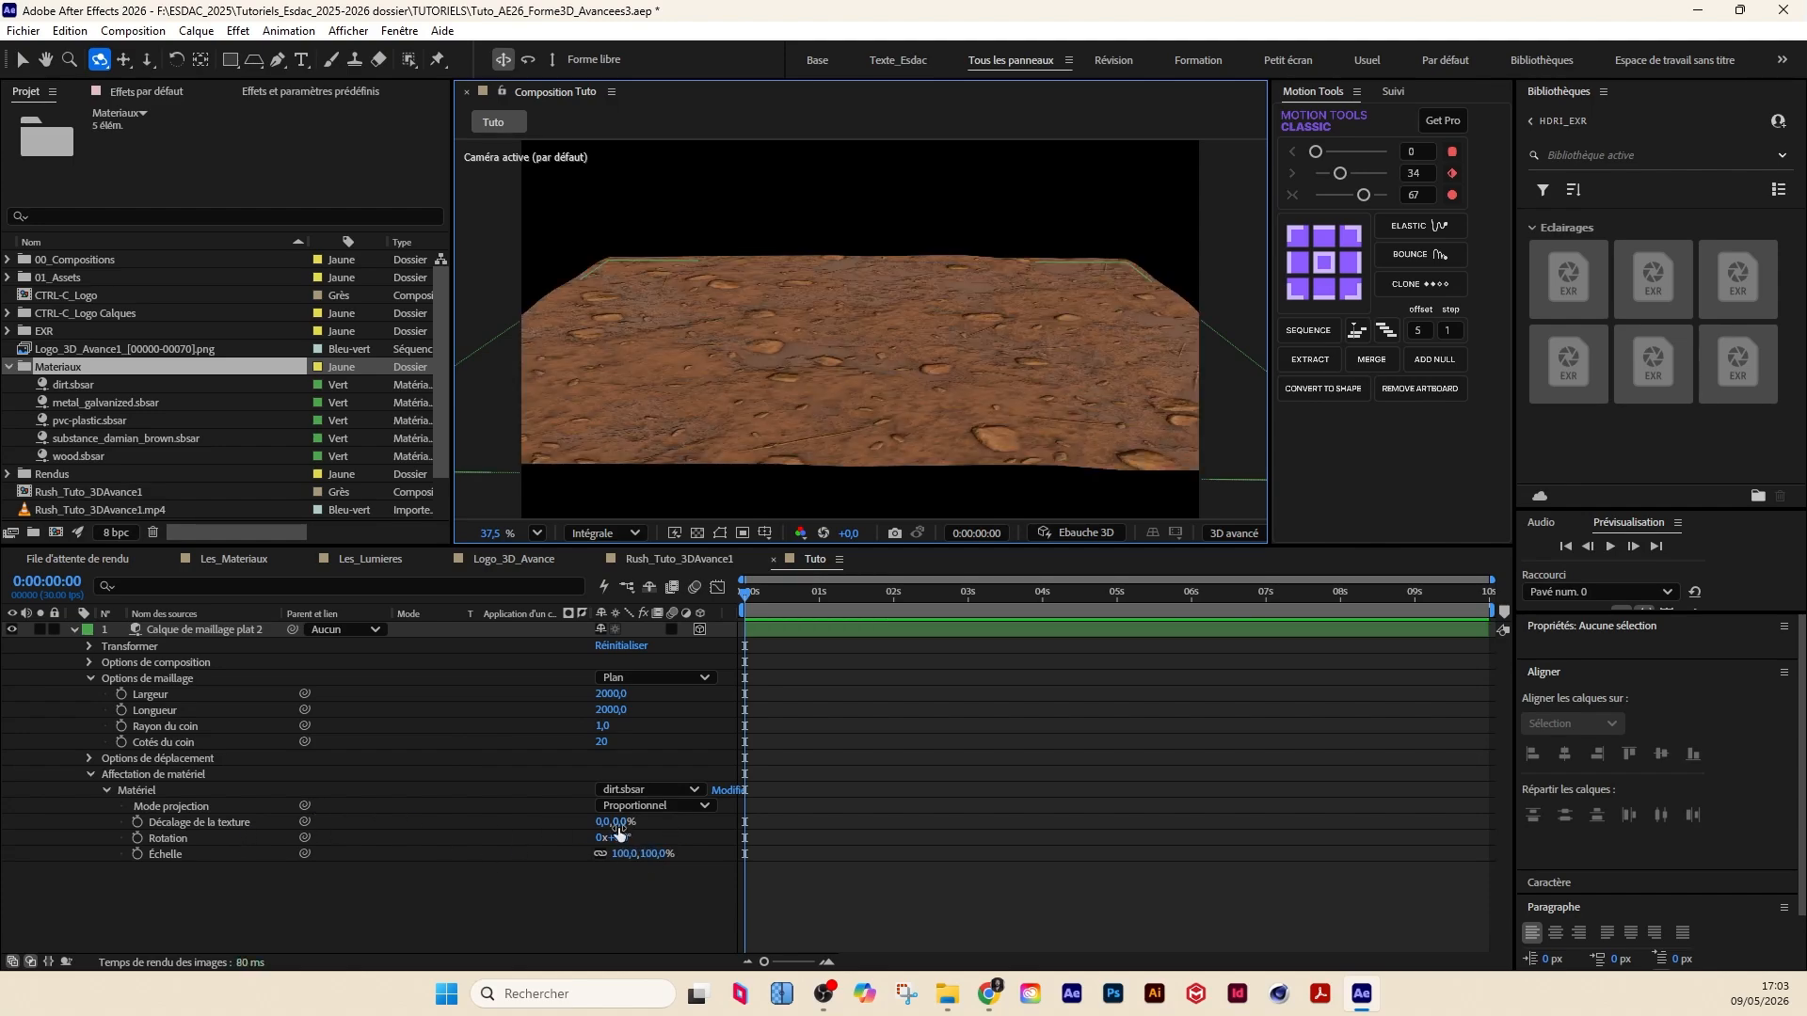
pyautogui.moveTo(628, 823); pyautogui.dragTo(672, 856)
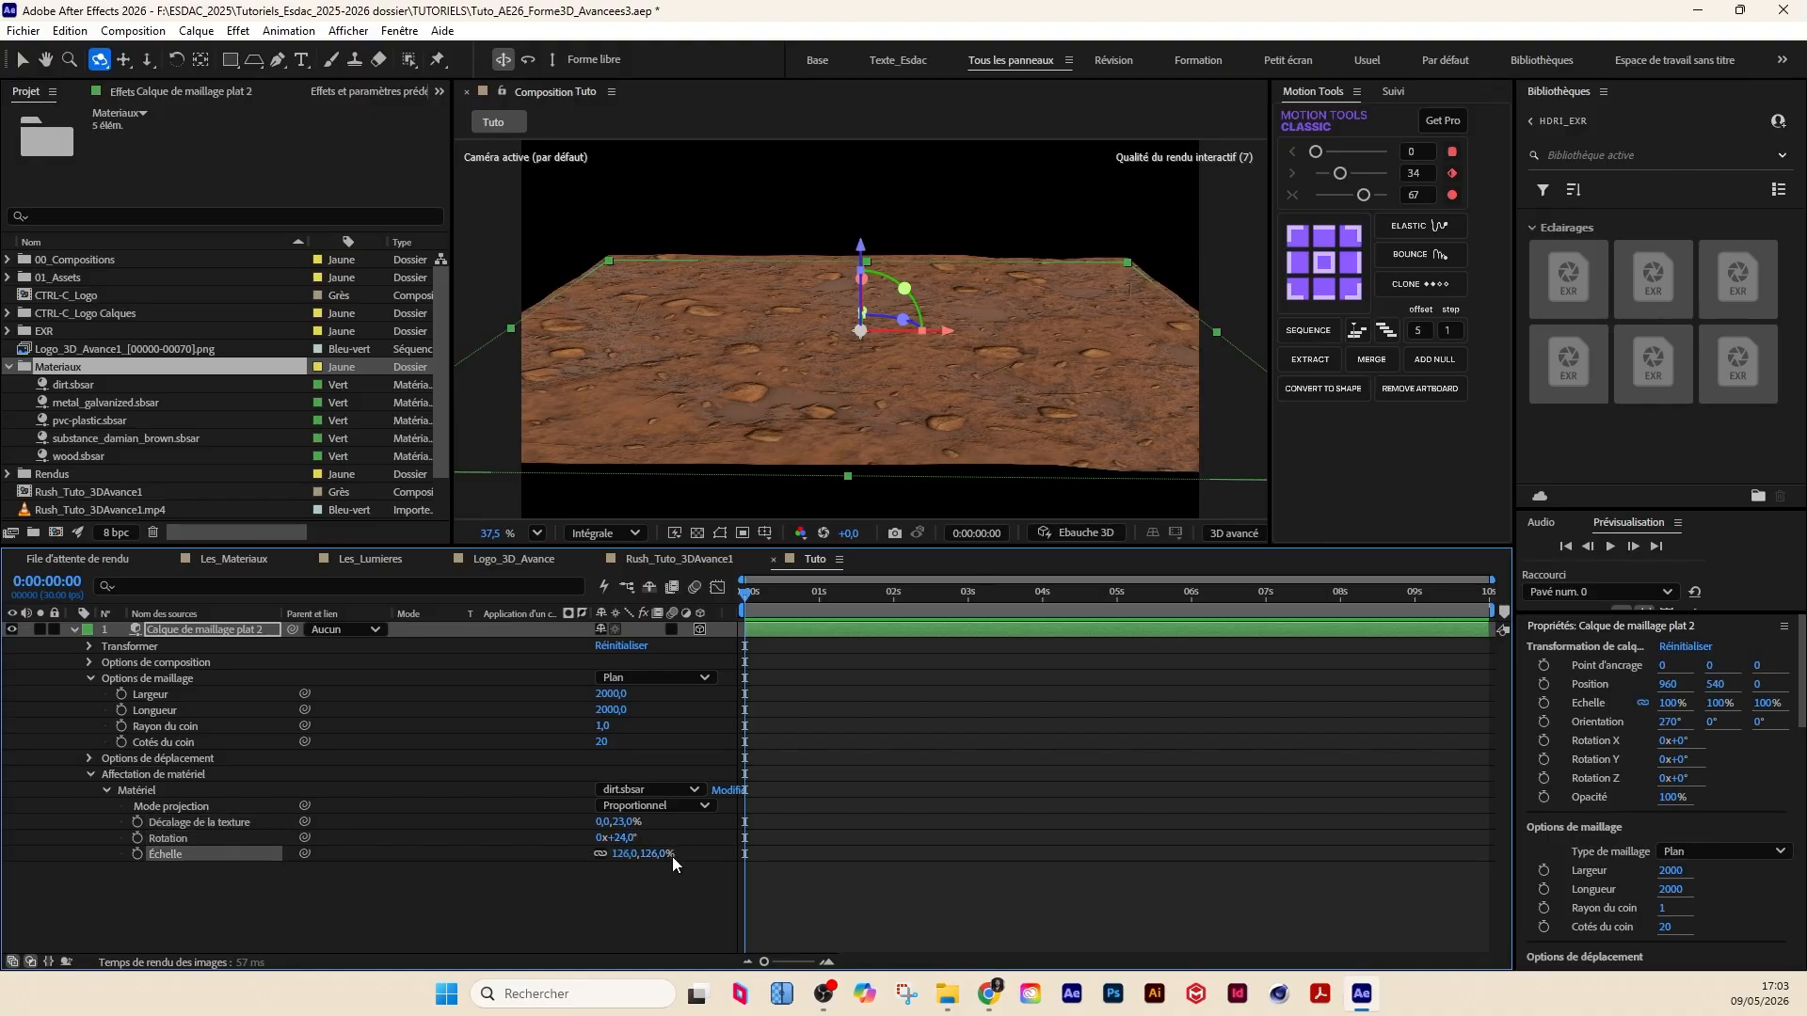
# Step: Set the composition preview resolution to Automatique and widen the composition viewer on both sides
pyautogui.click(628, 931)
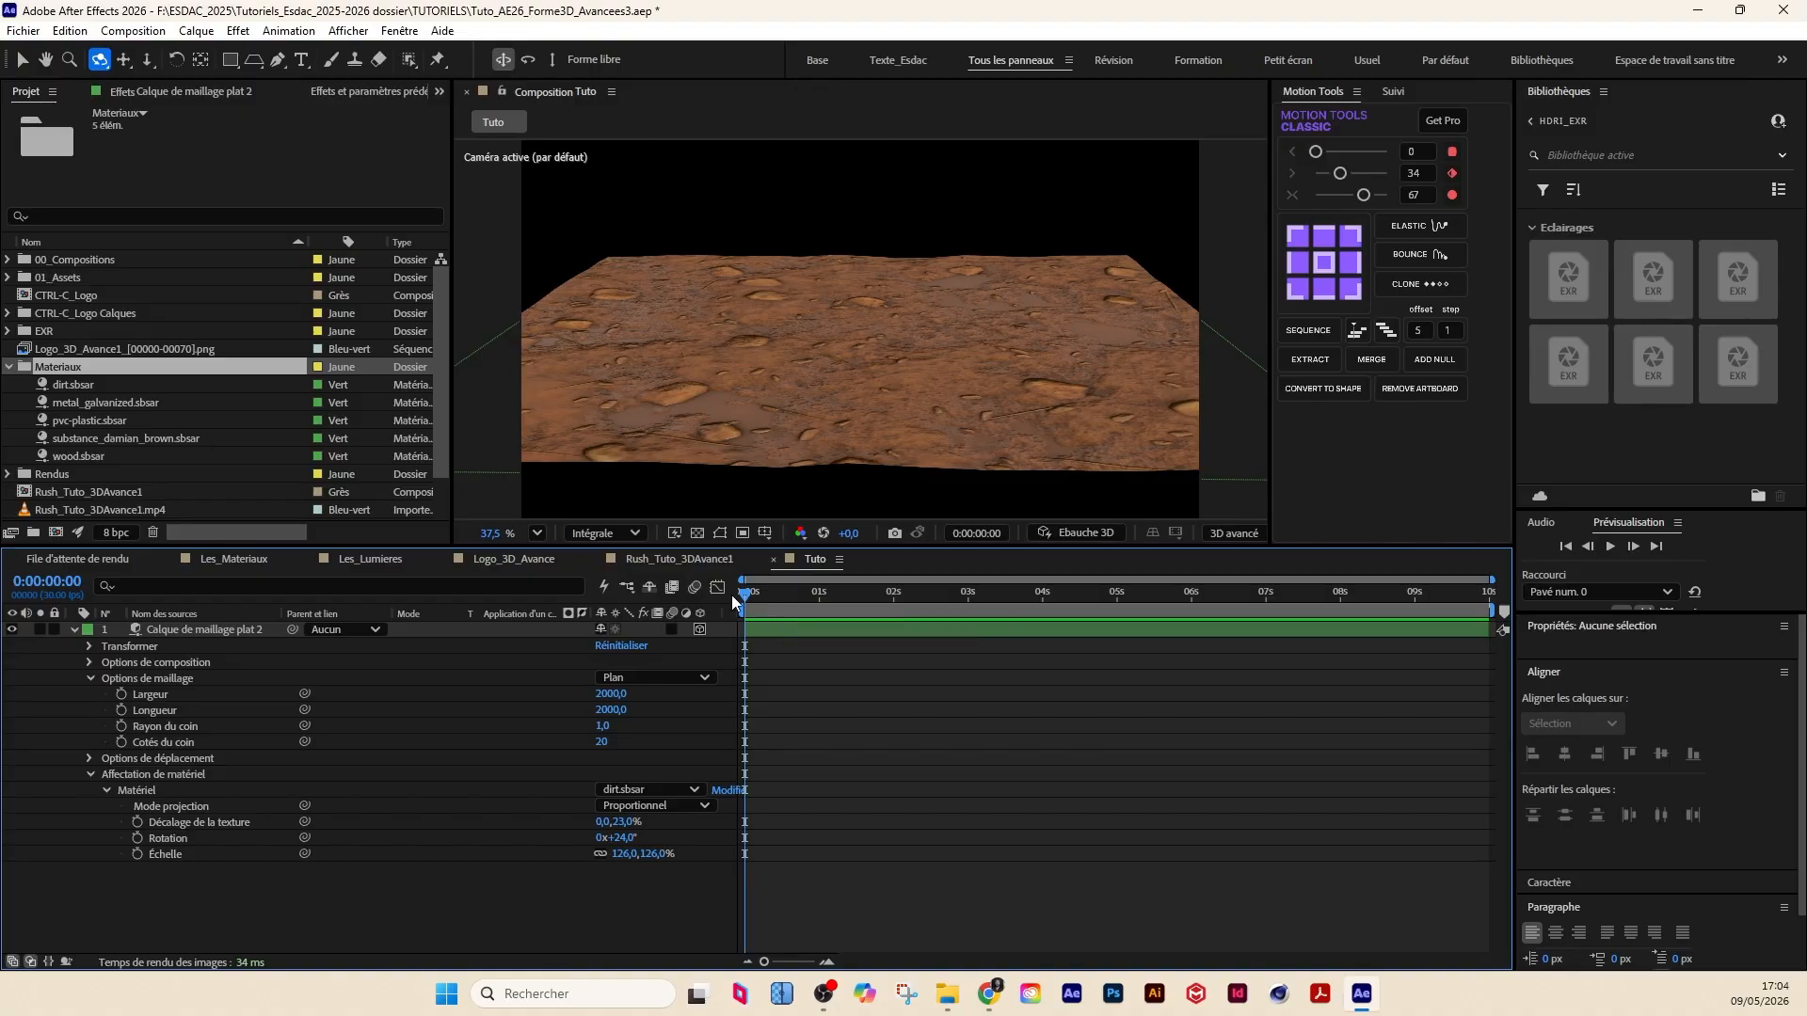
pyautogui.click(156, 628)
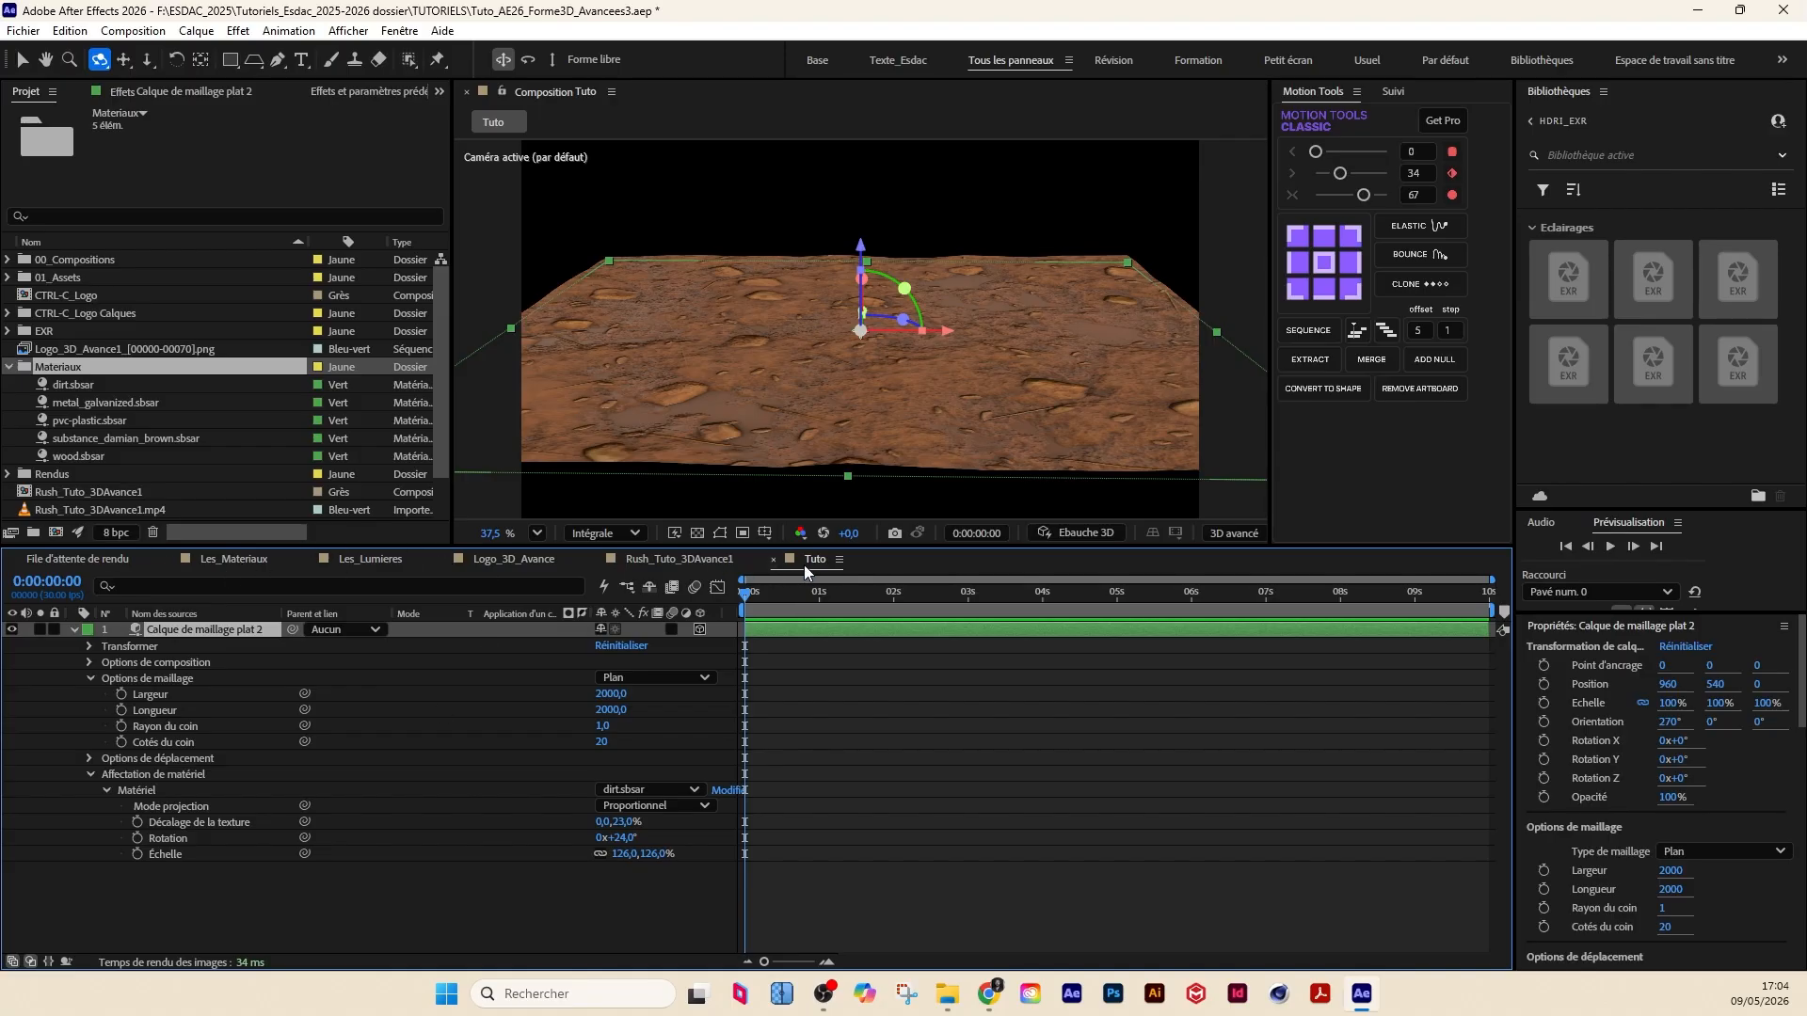
pyautogui.click(621, 534)
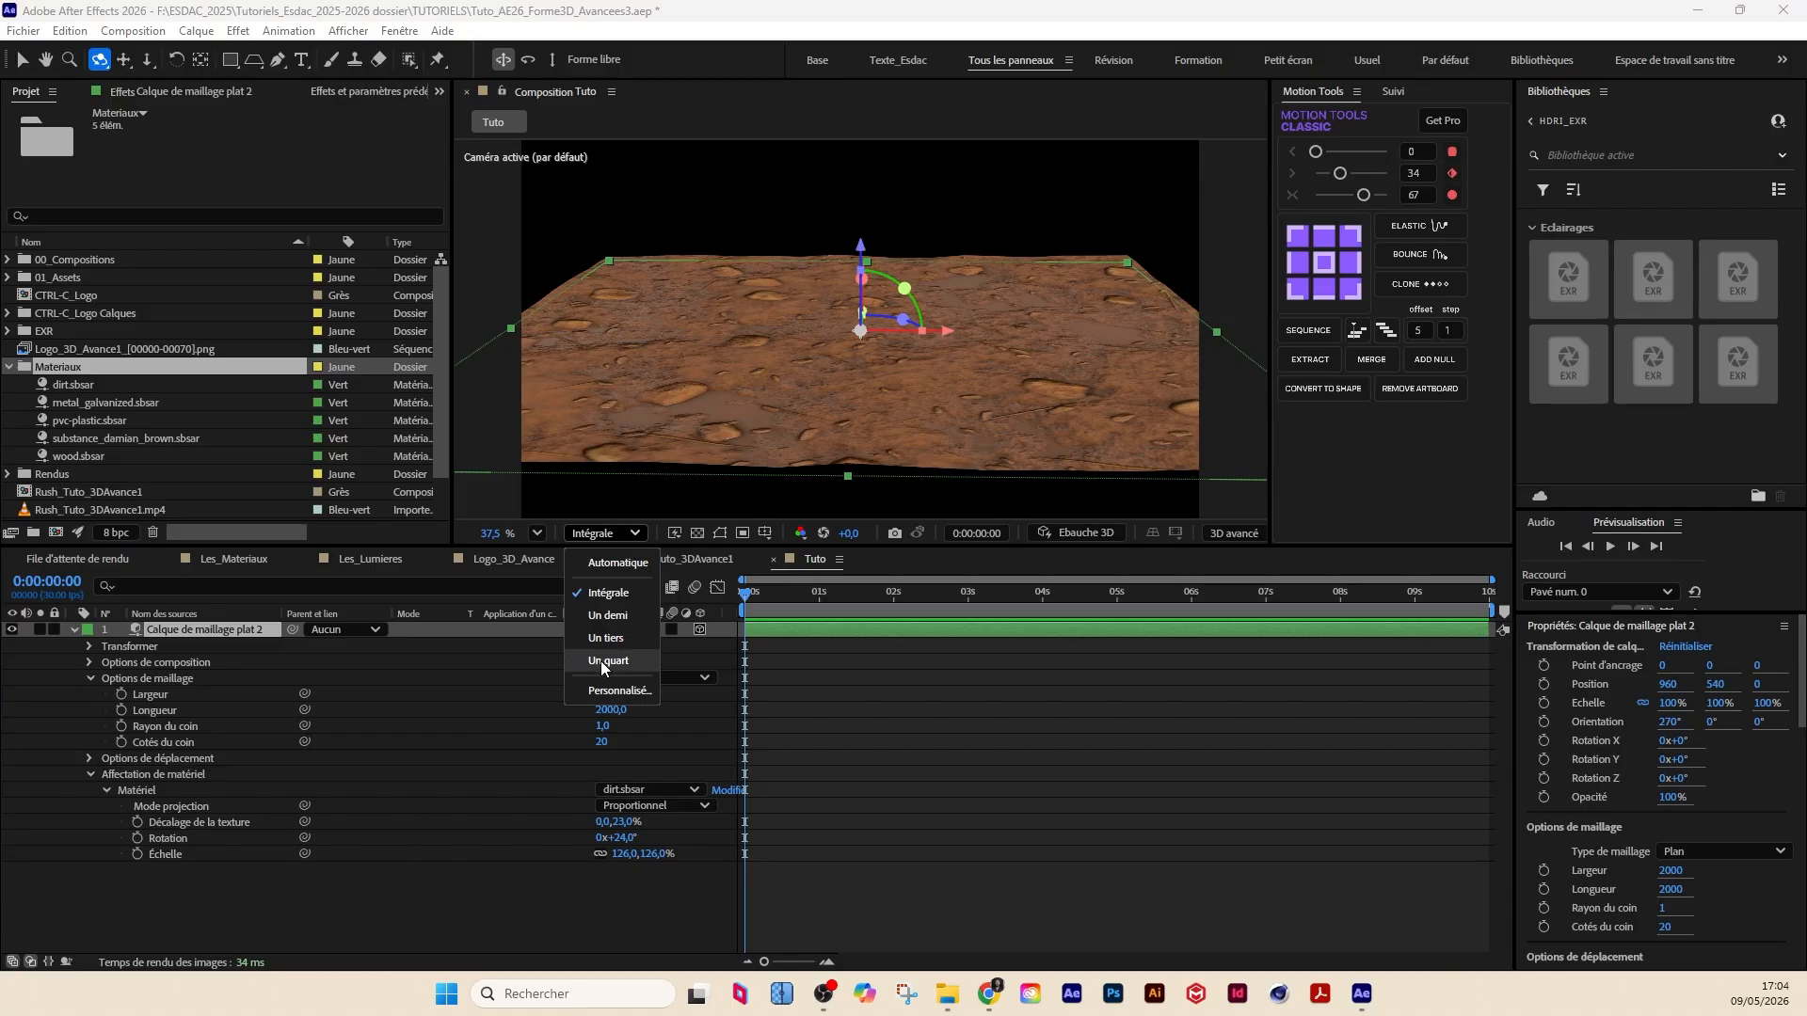
pyautogui.click(610, 561)
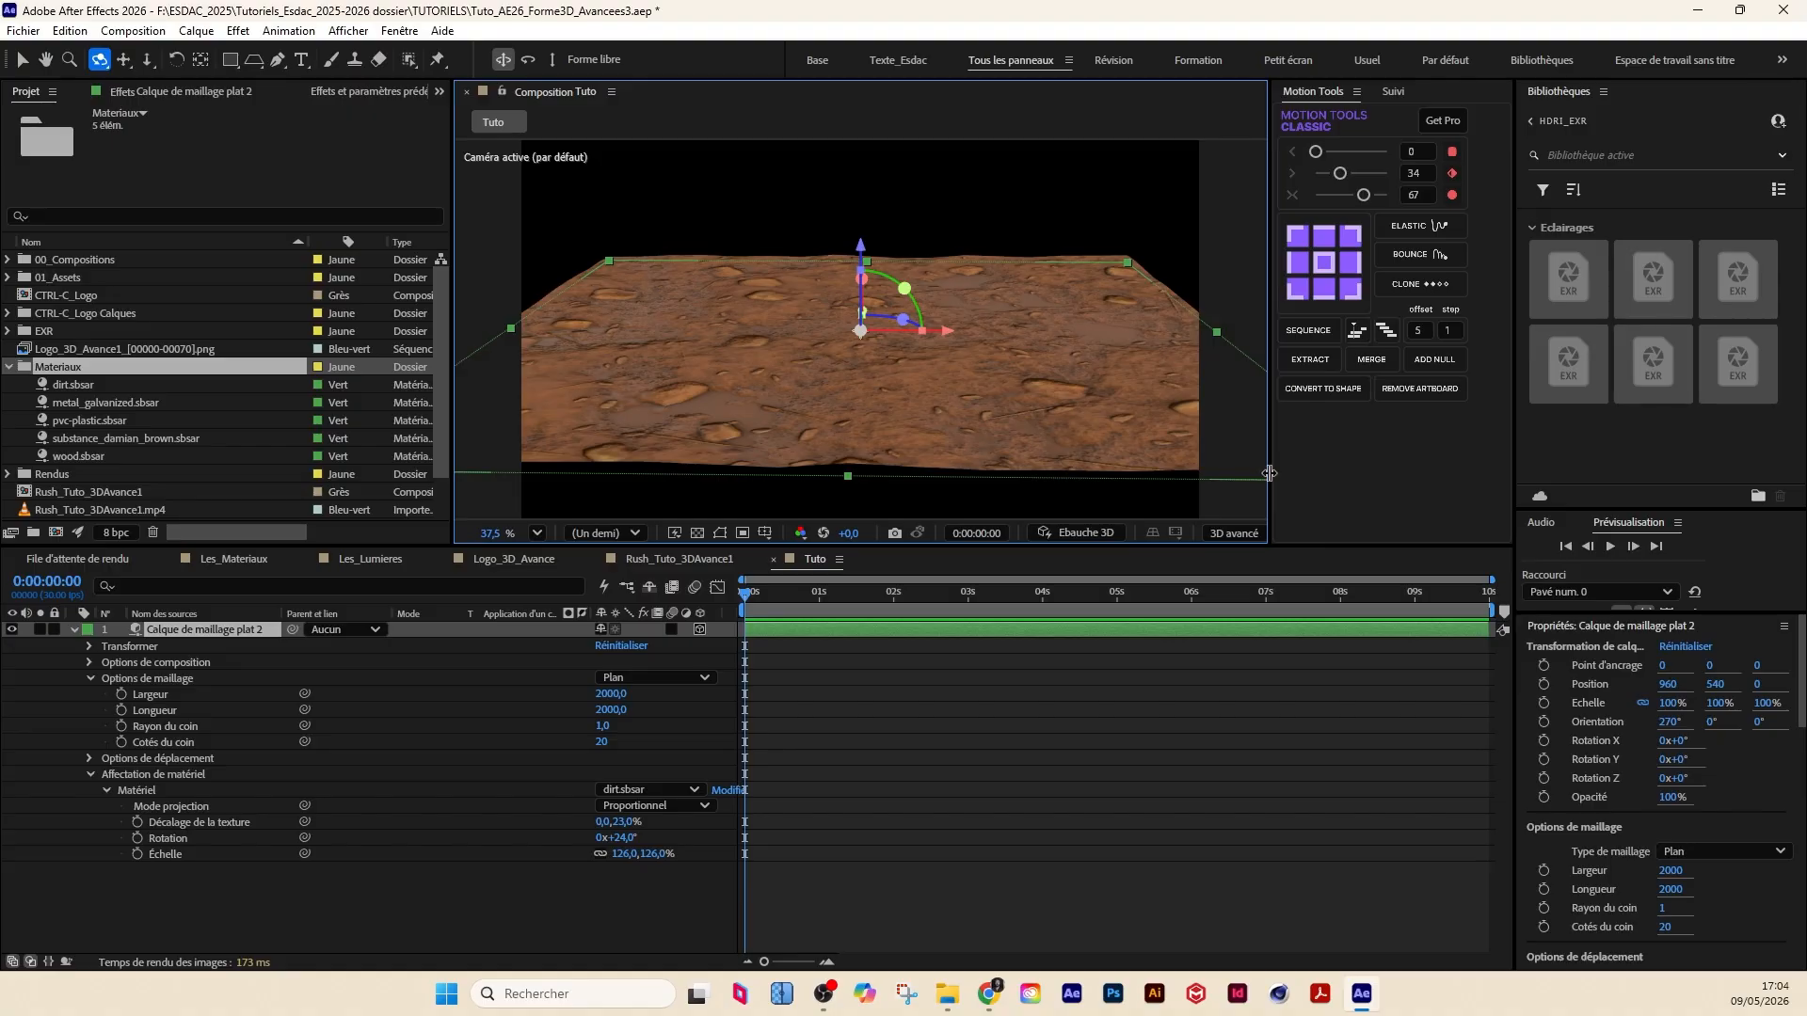
pyautogui.moveTo(1269, 473); pyautogui.dragTo(1423, 473)
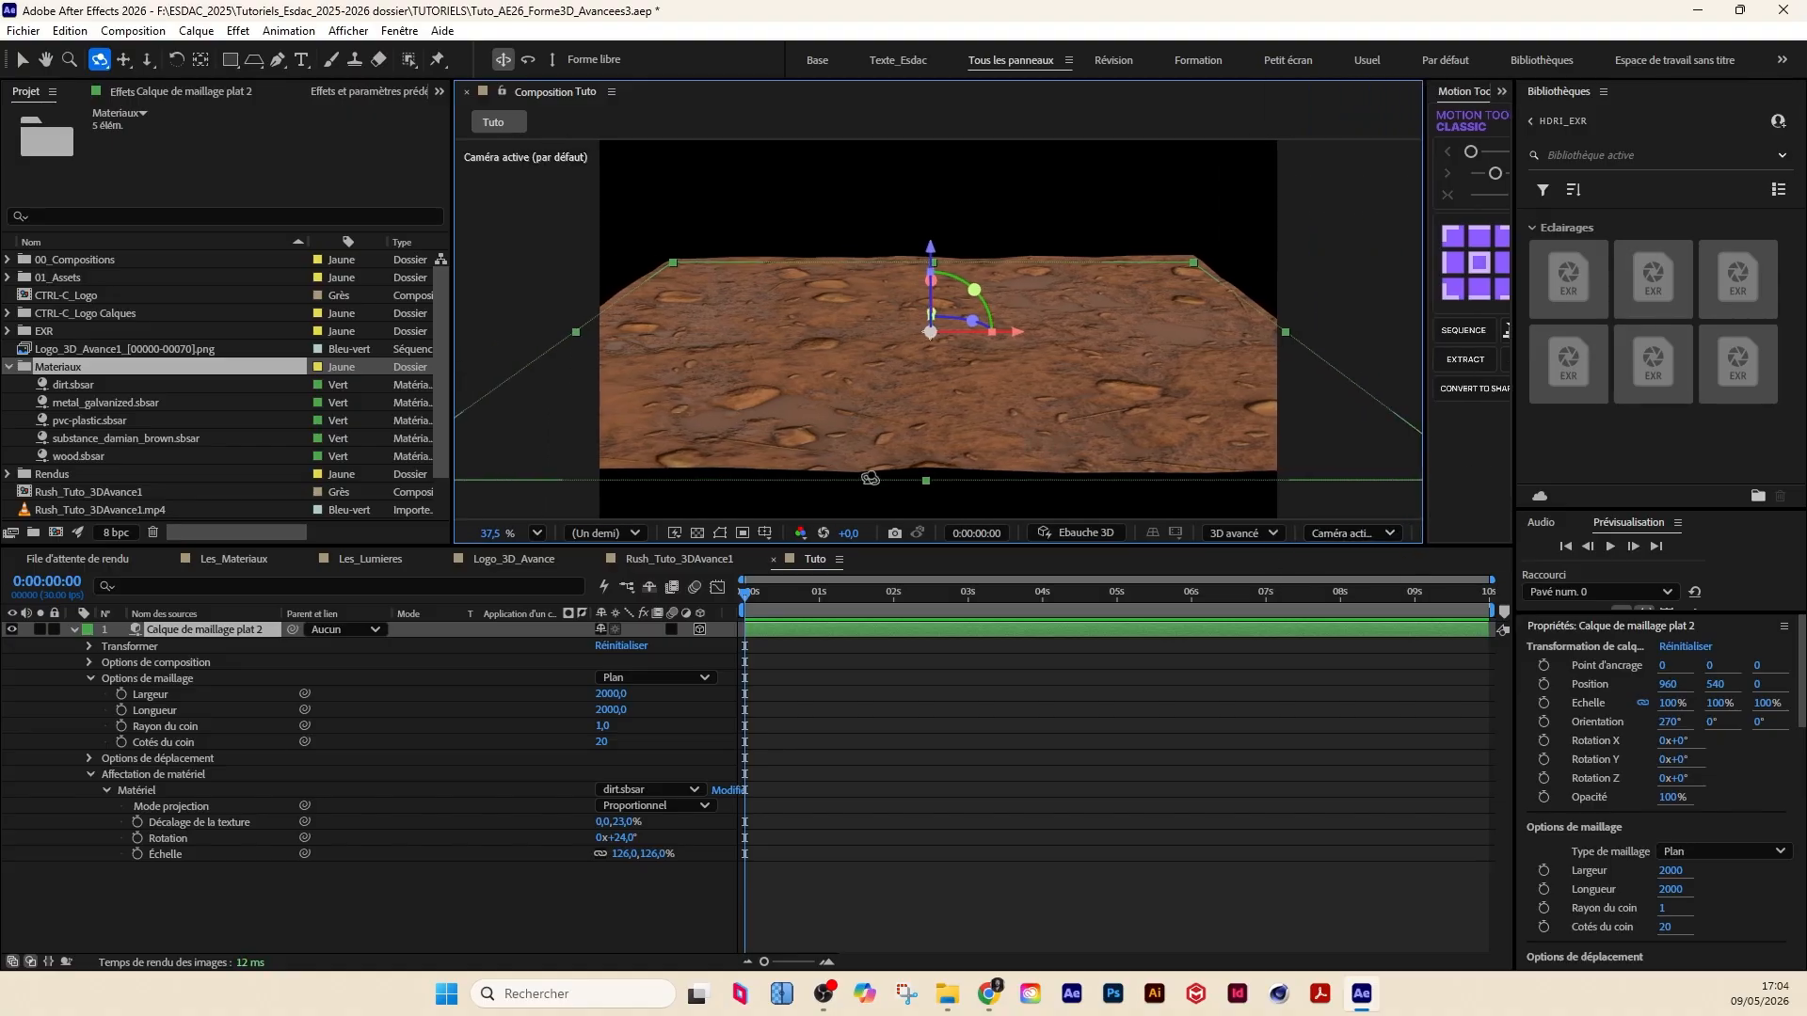
pyautogui.moveTo(455, 283); pyautogui.dragTo(317, 295)
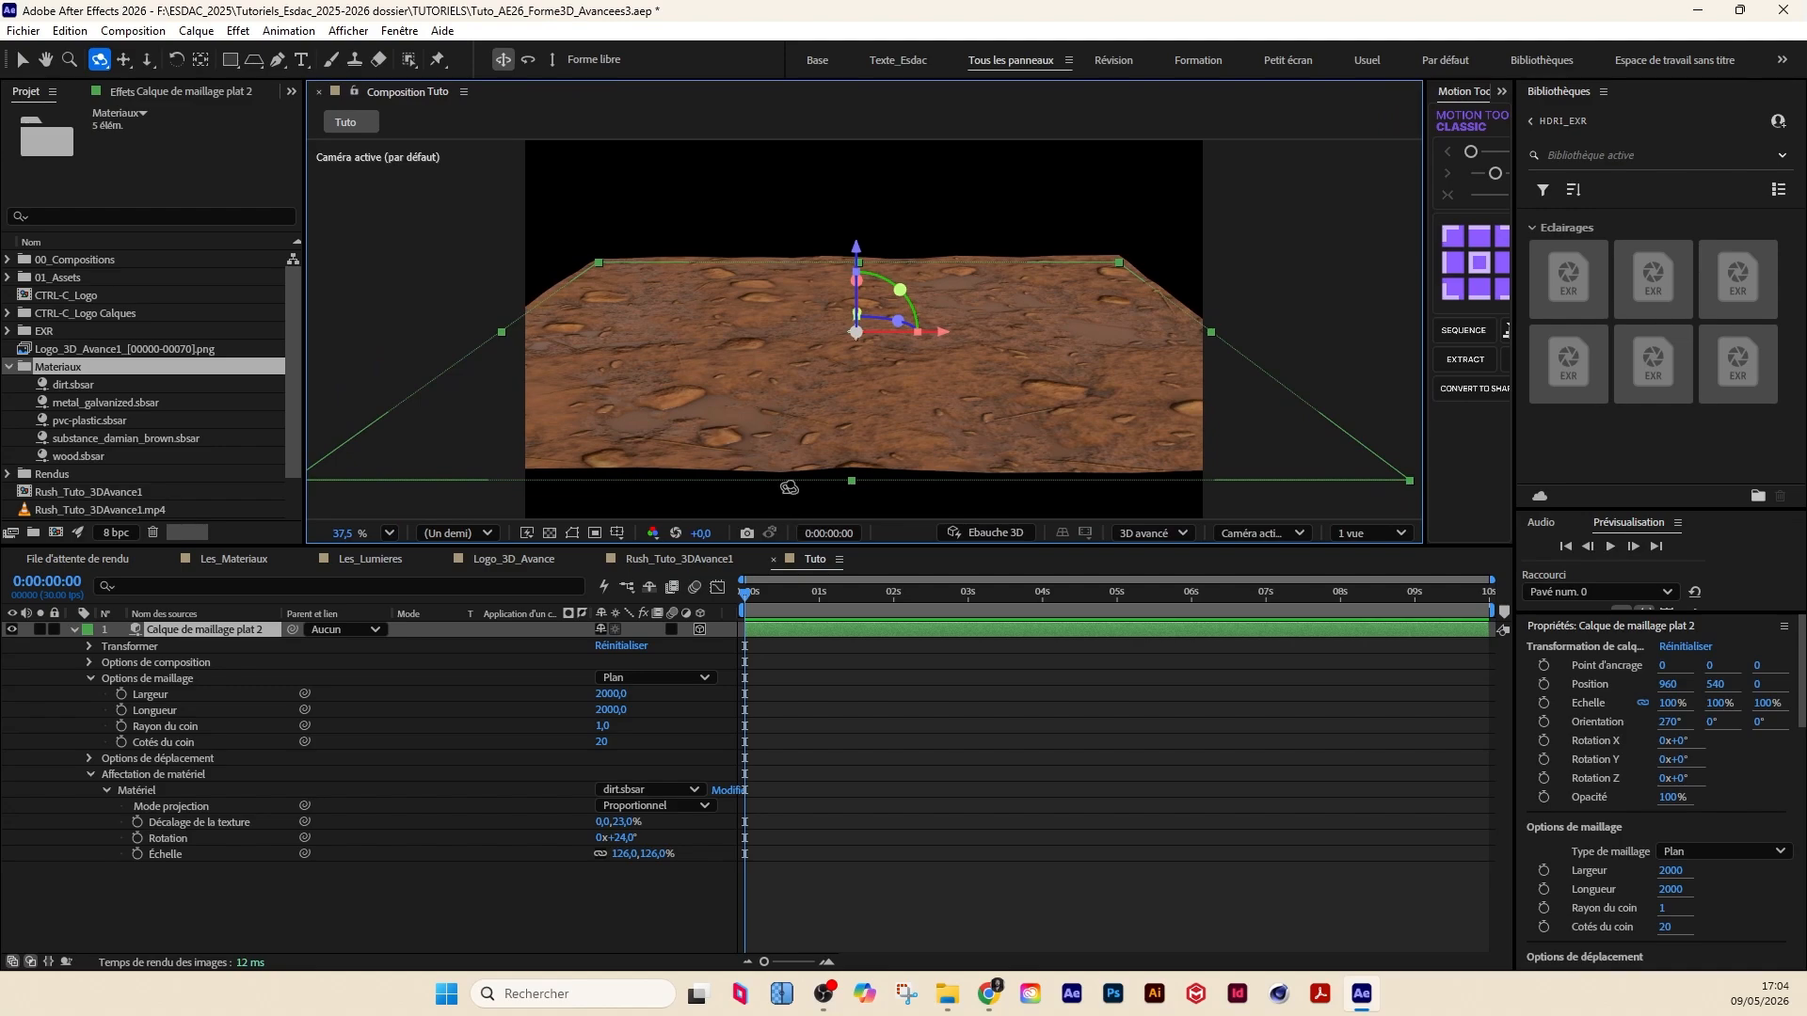
# Step: Review the 3D renderer settings of the Tuto composition without changing them
pyautogui.click(1157, 535)
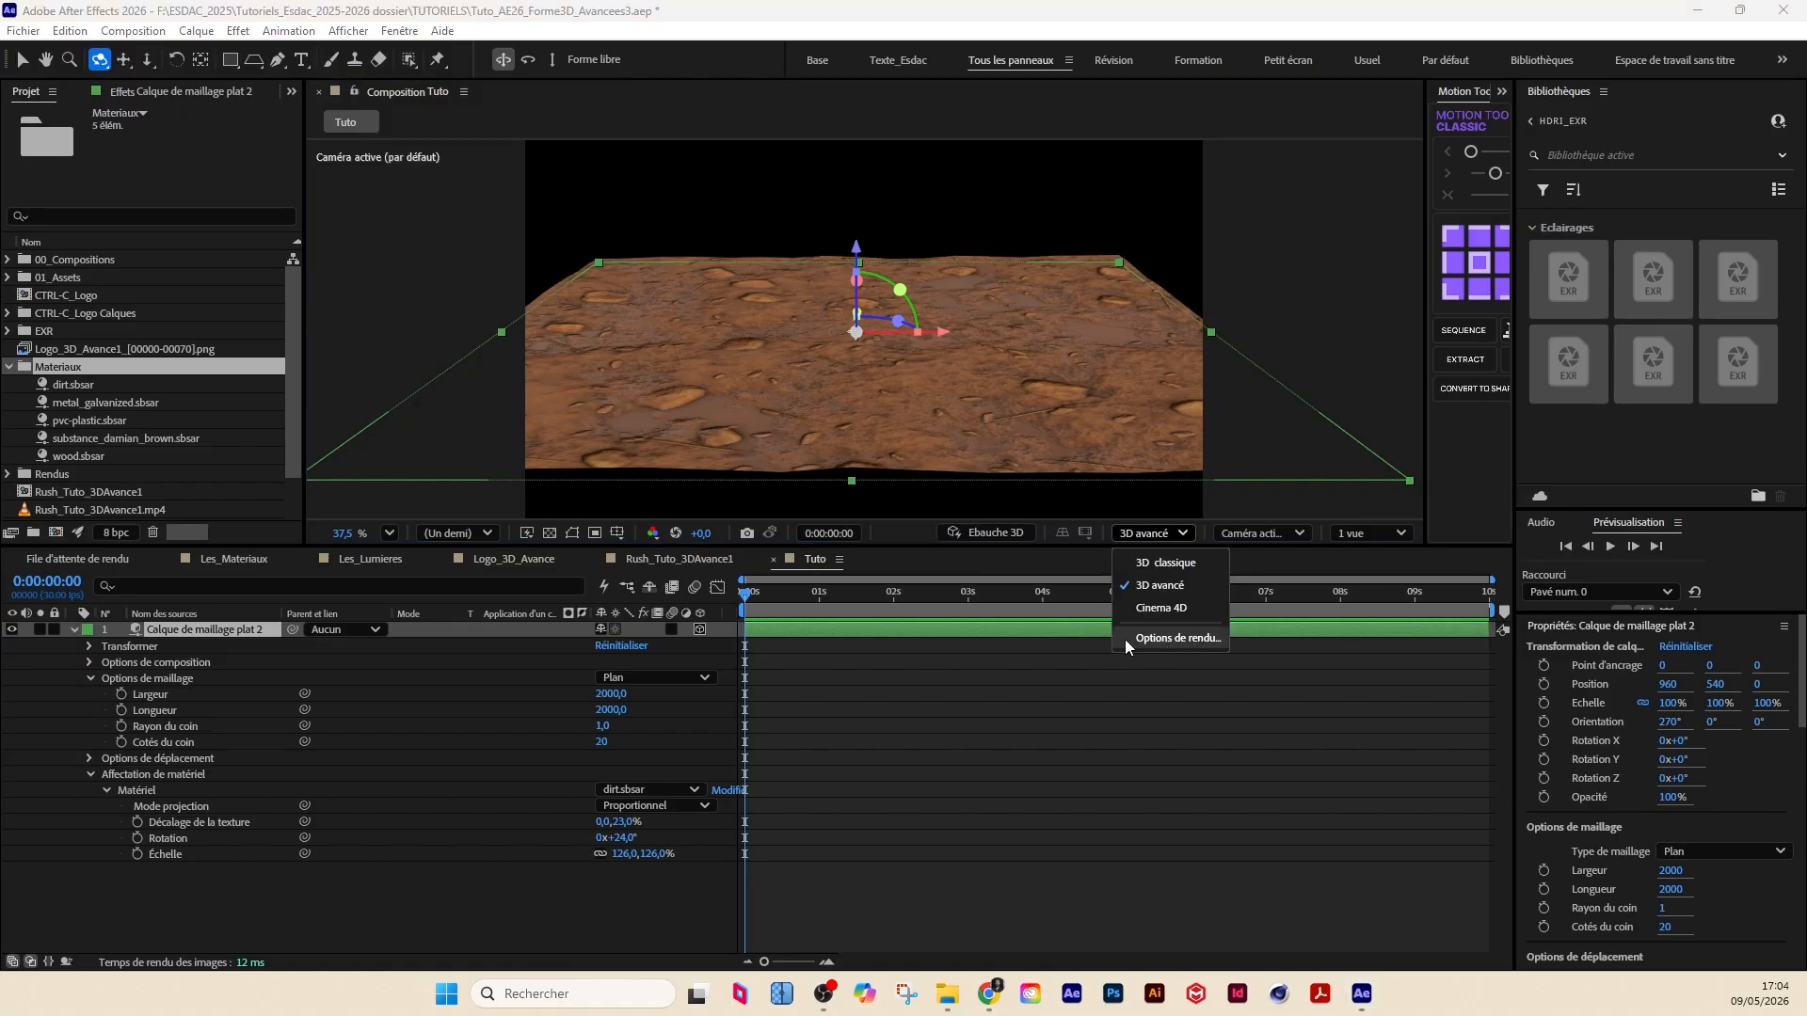
pyautogui.click(1176, 639)
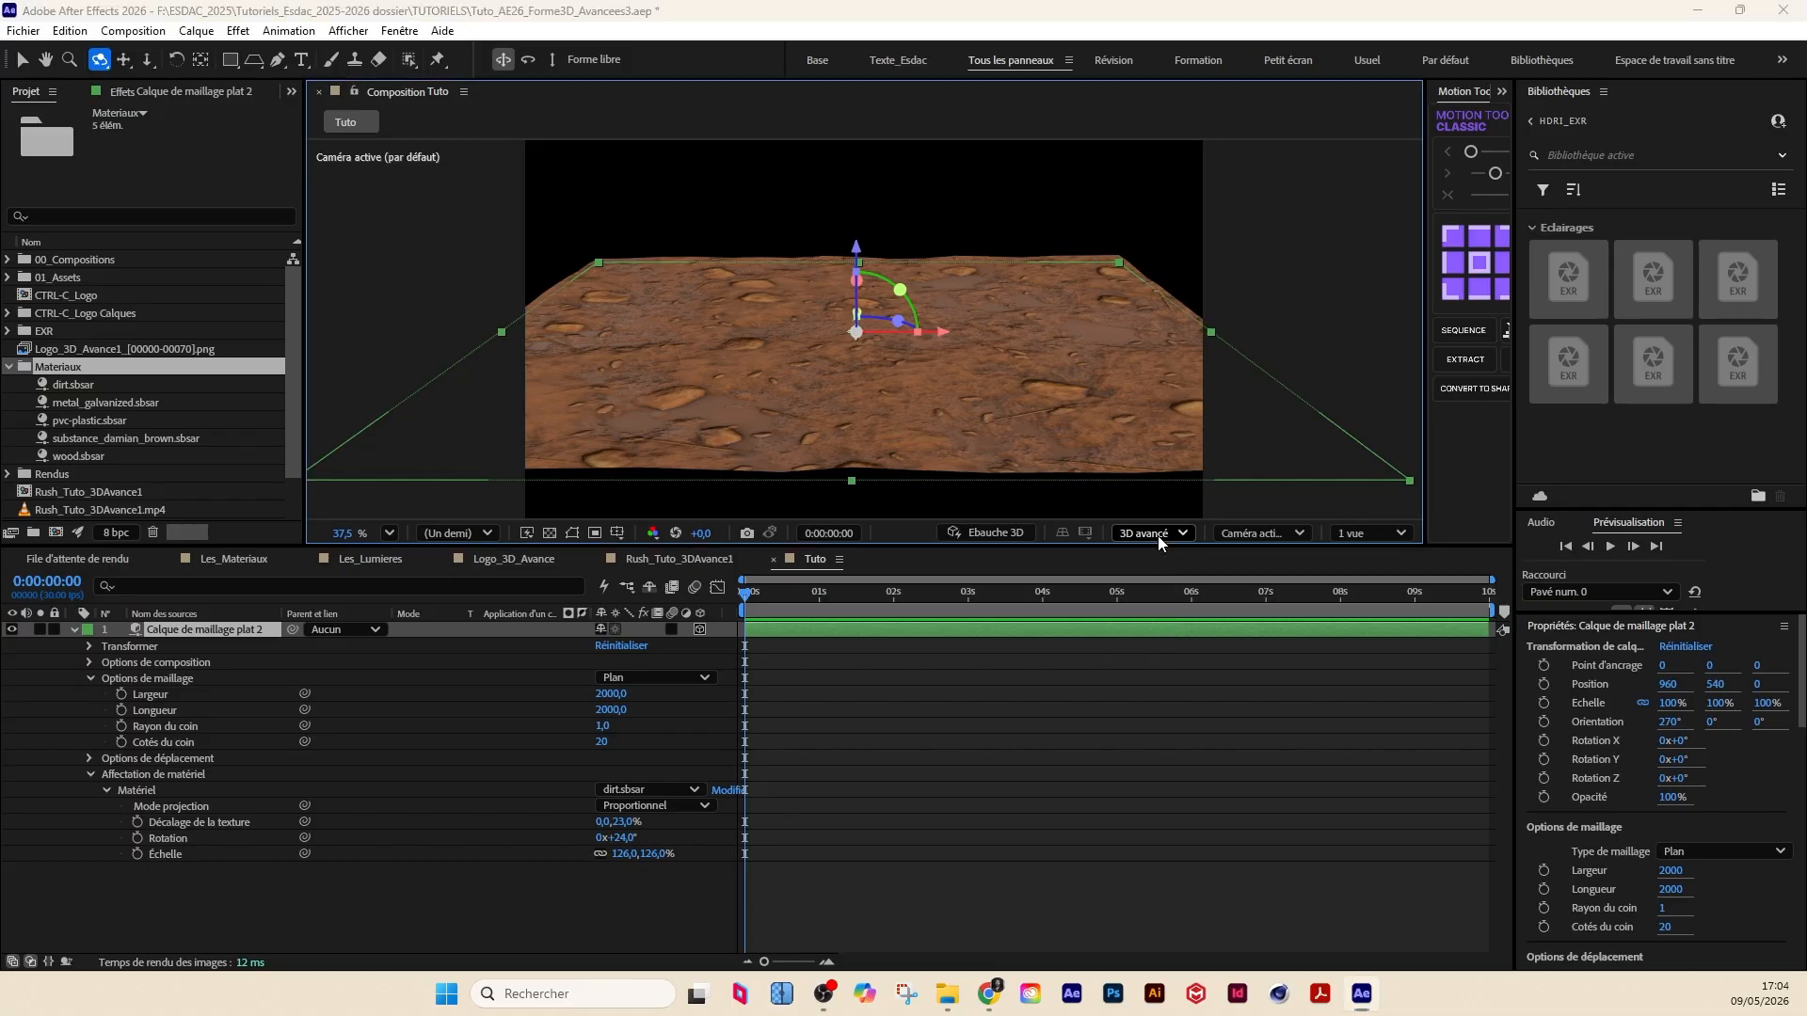
pyautogui.click(224, 627)
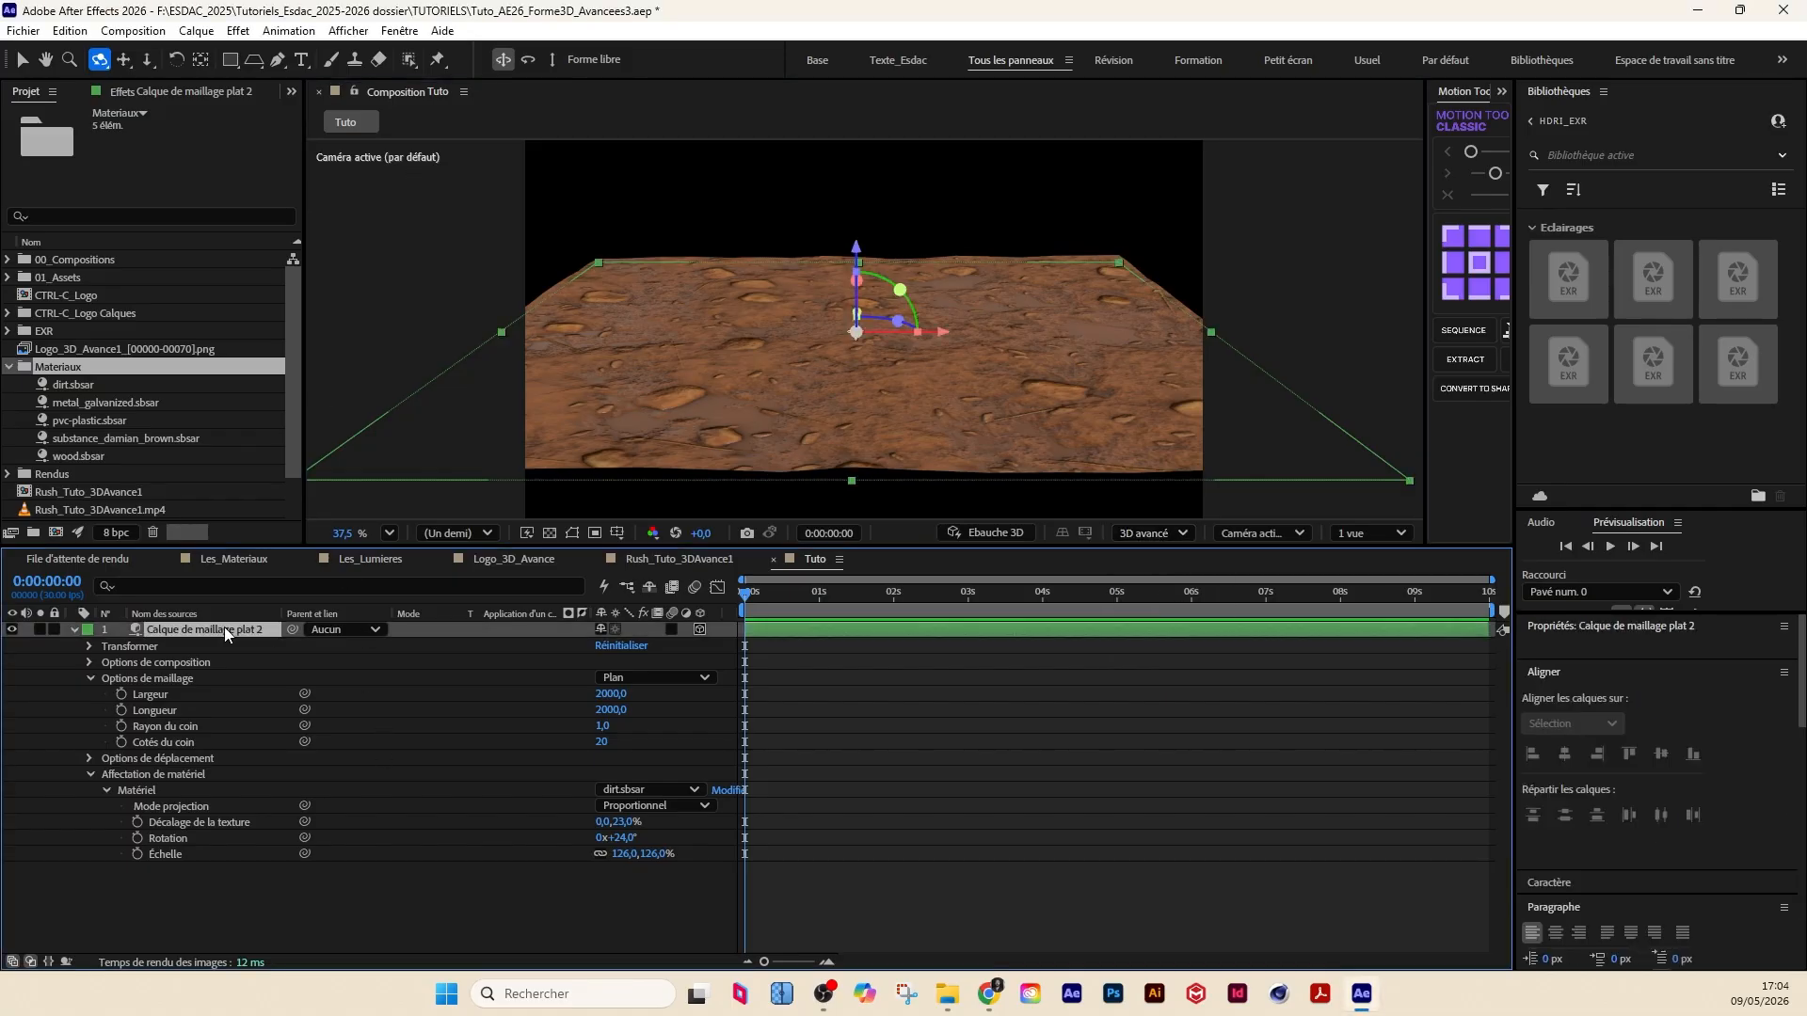
pyautogui.click(141, 30)
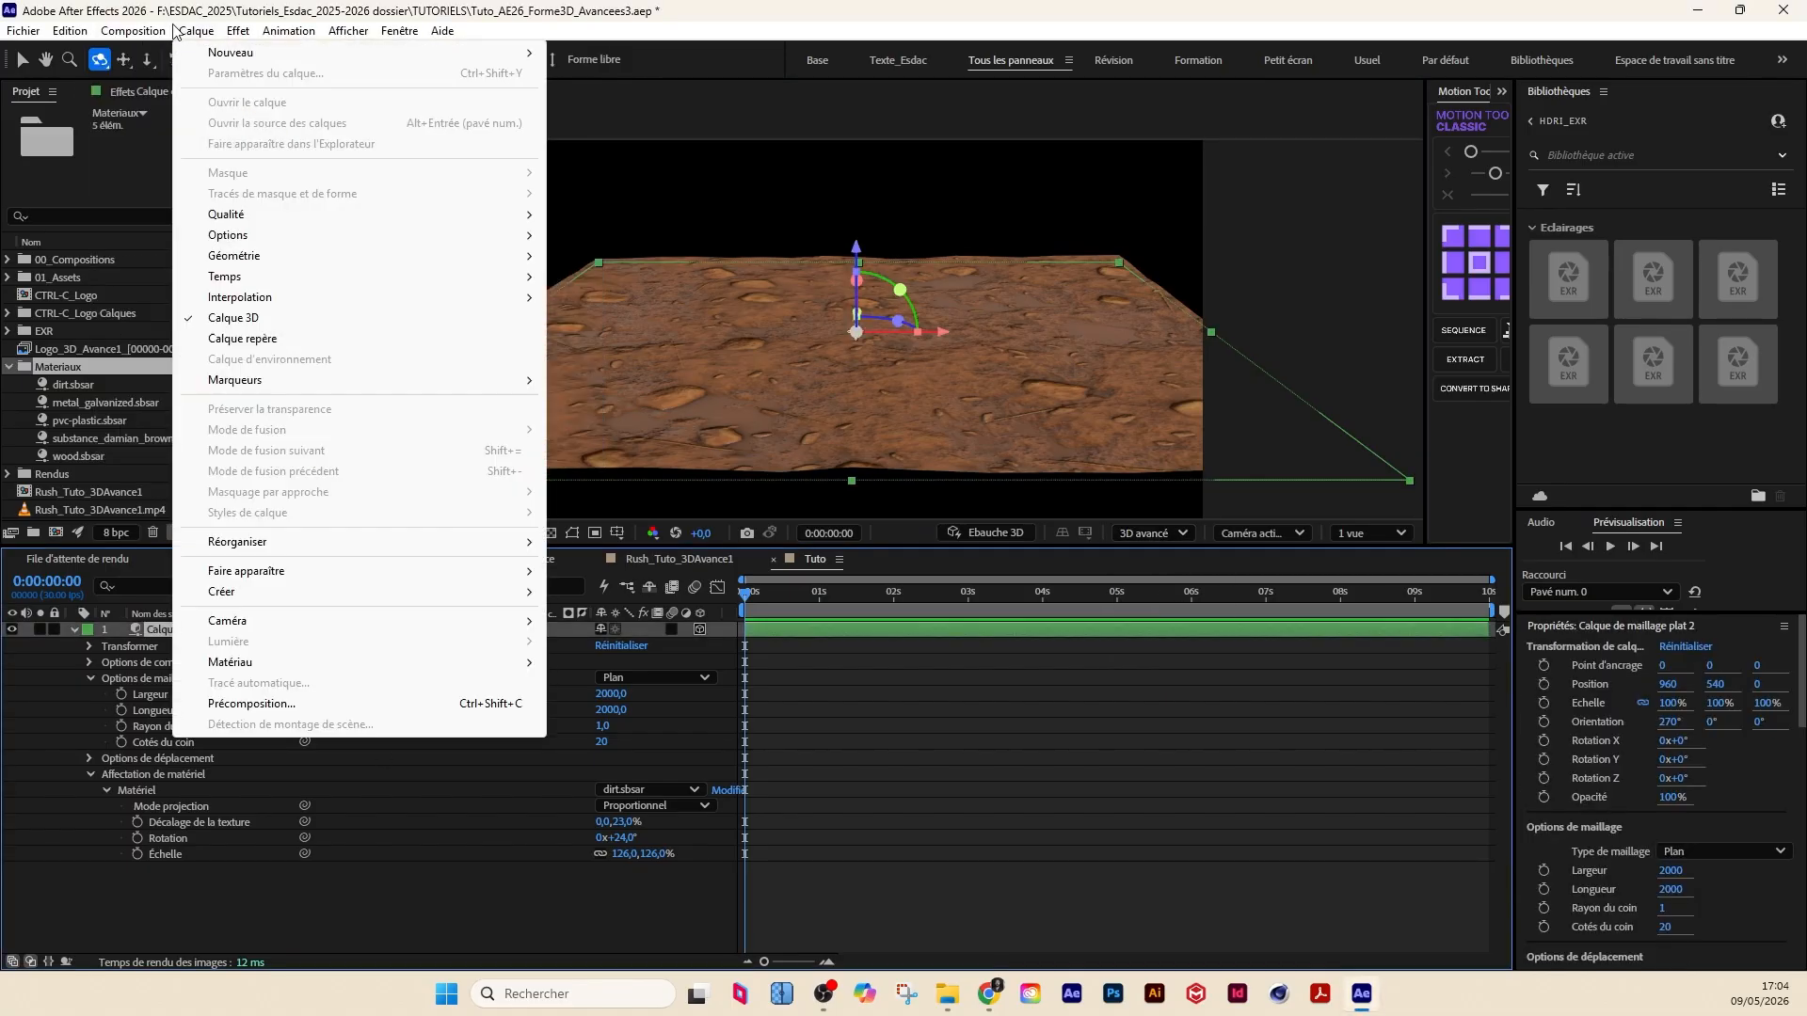
pyautogui.click(201, 81)
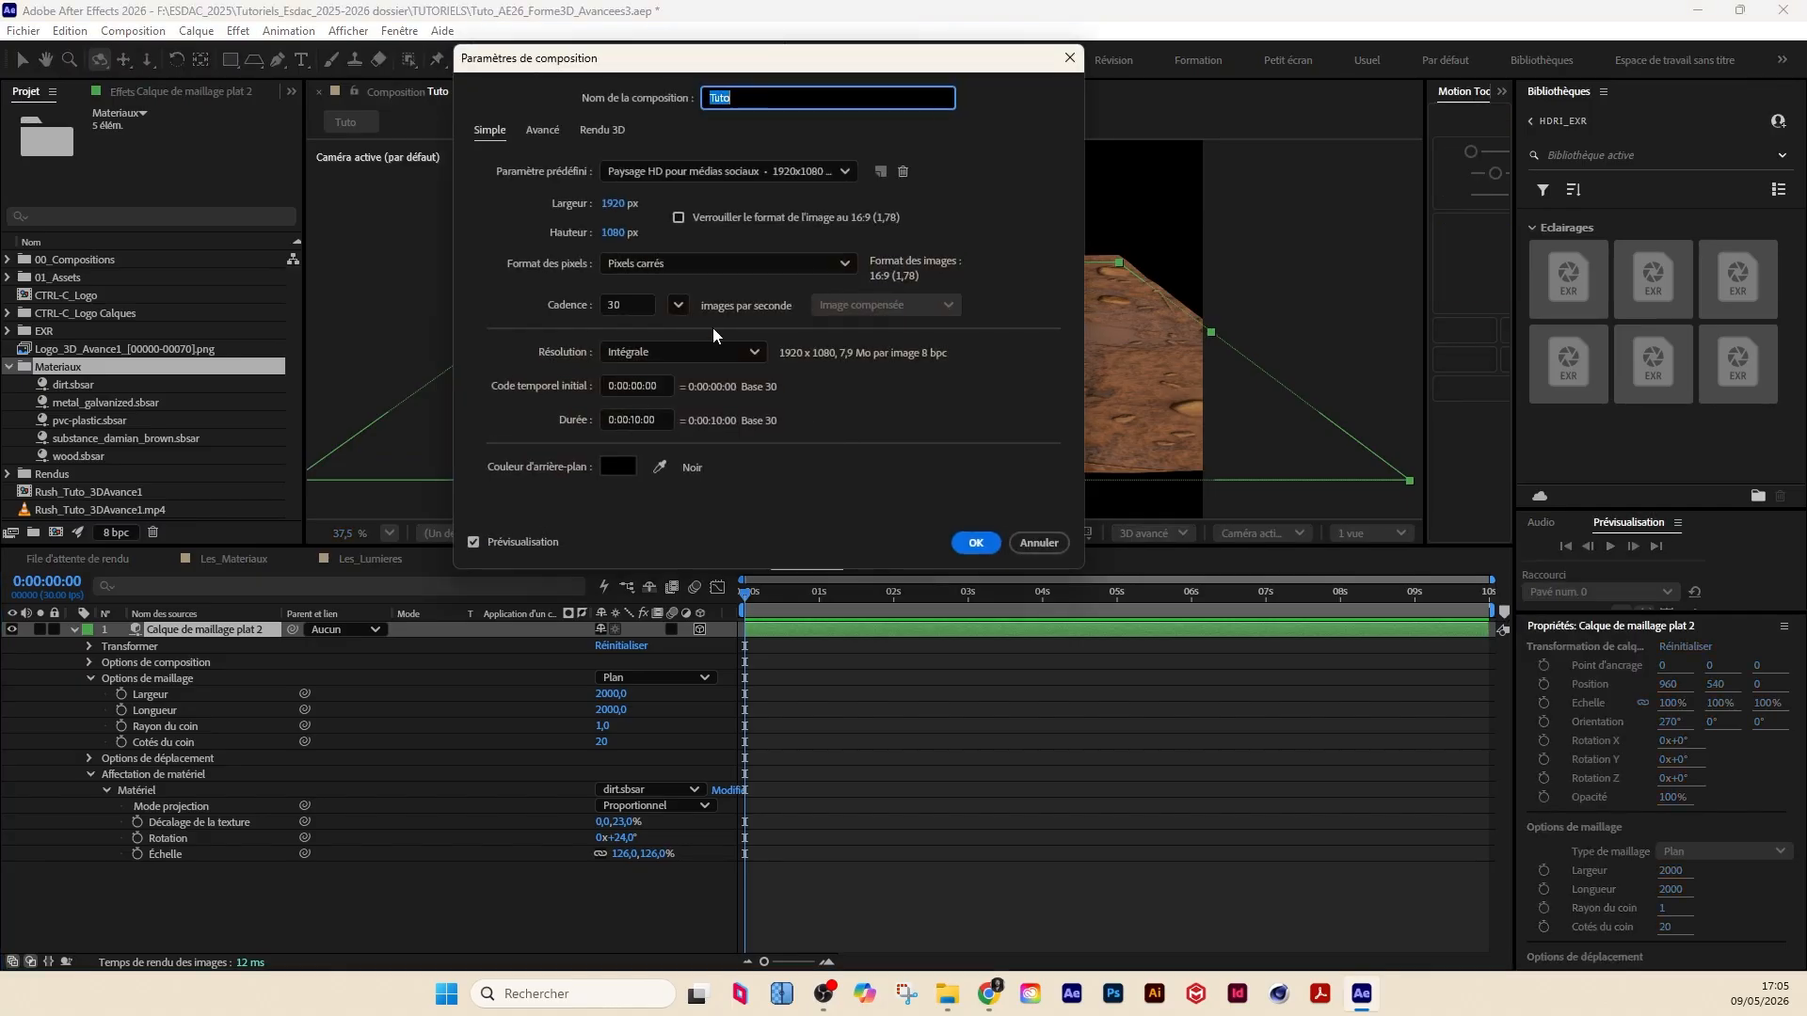
pyautogui.click(603, 130)
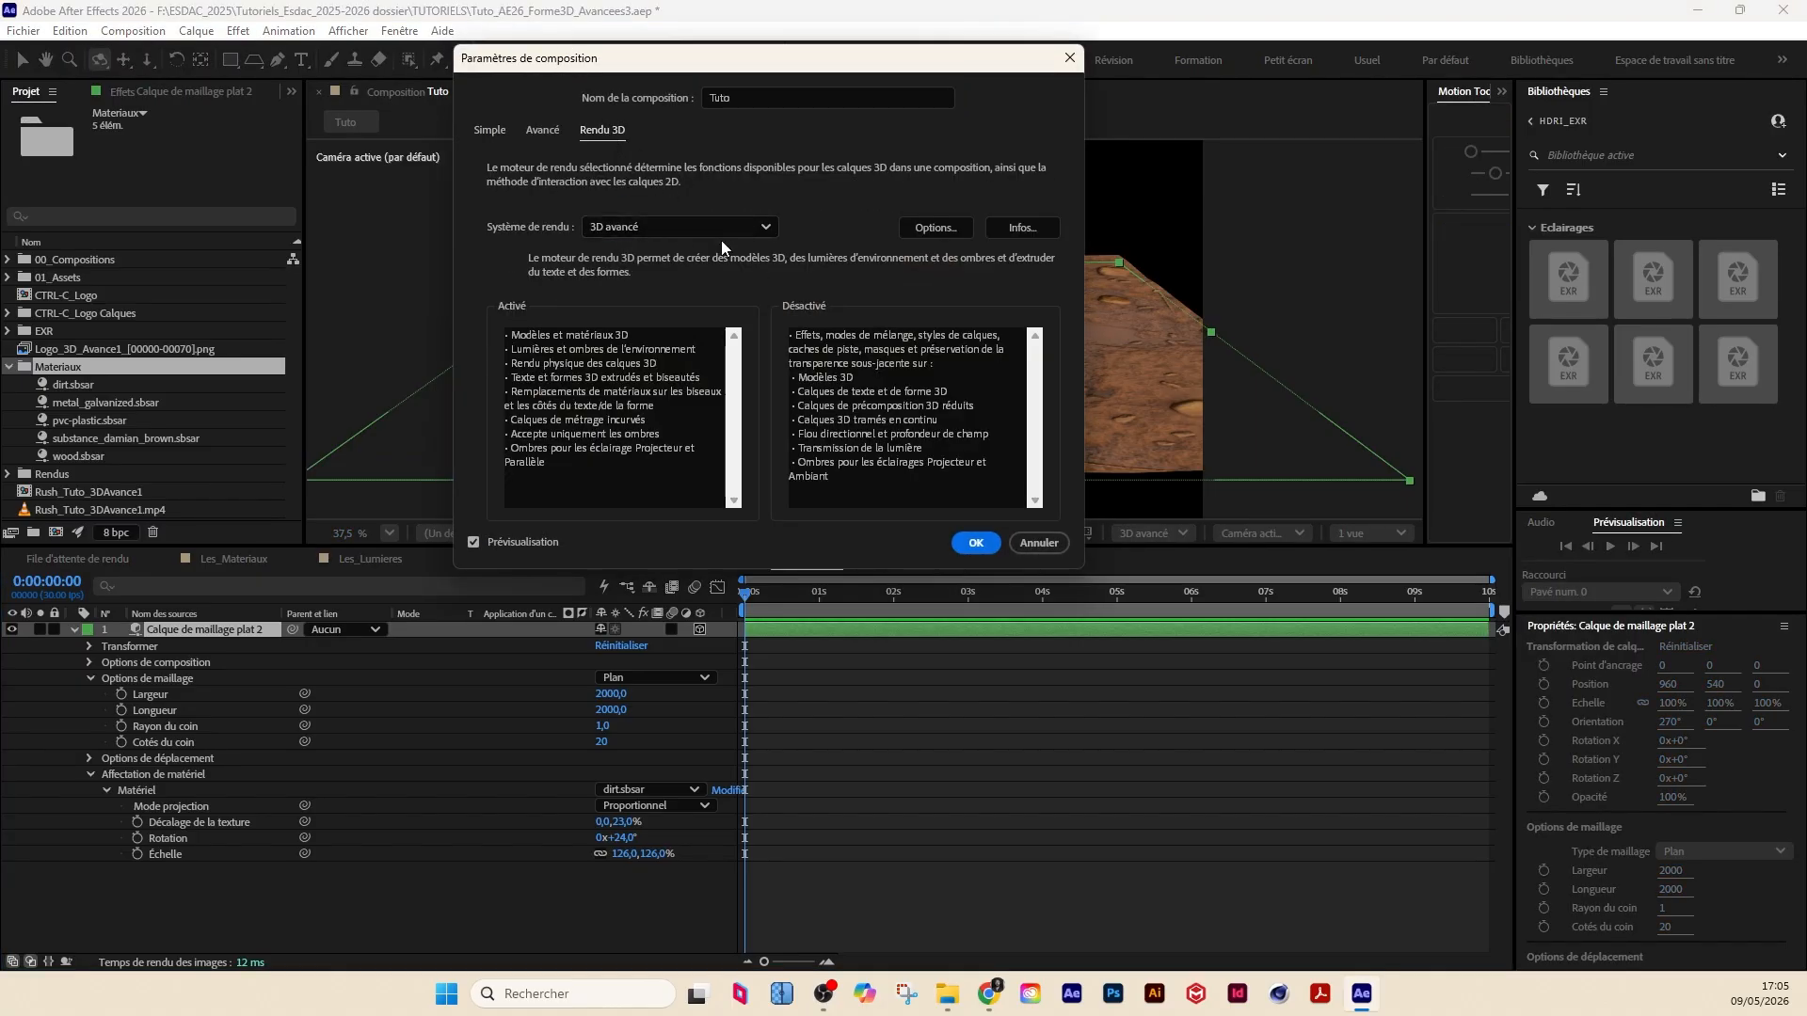
pyautogui.click(1039, 544)
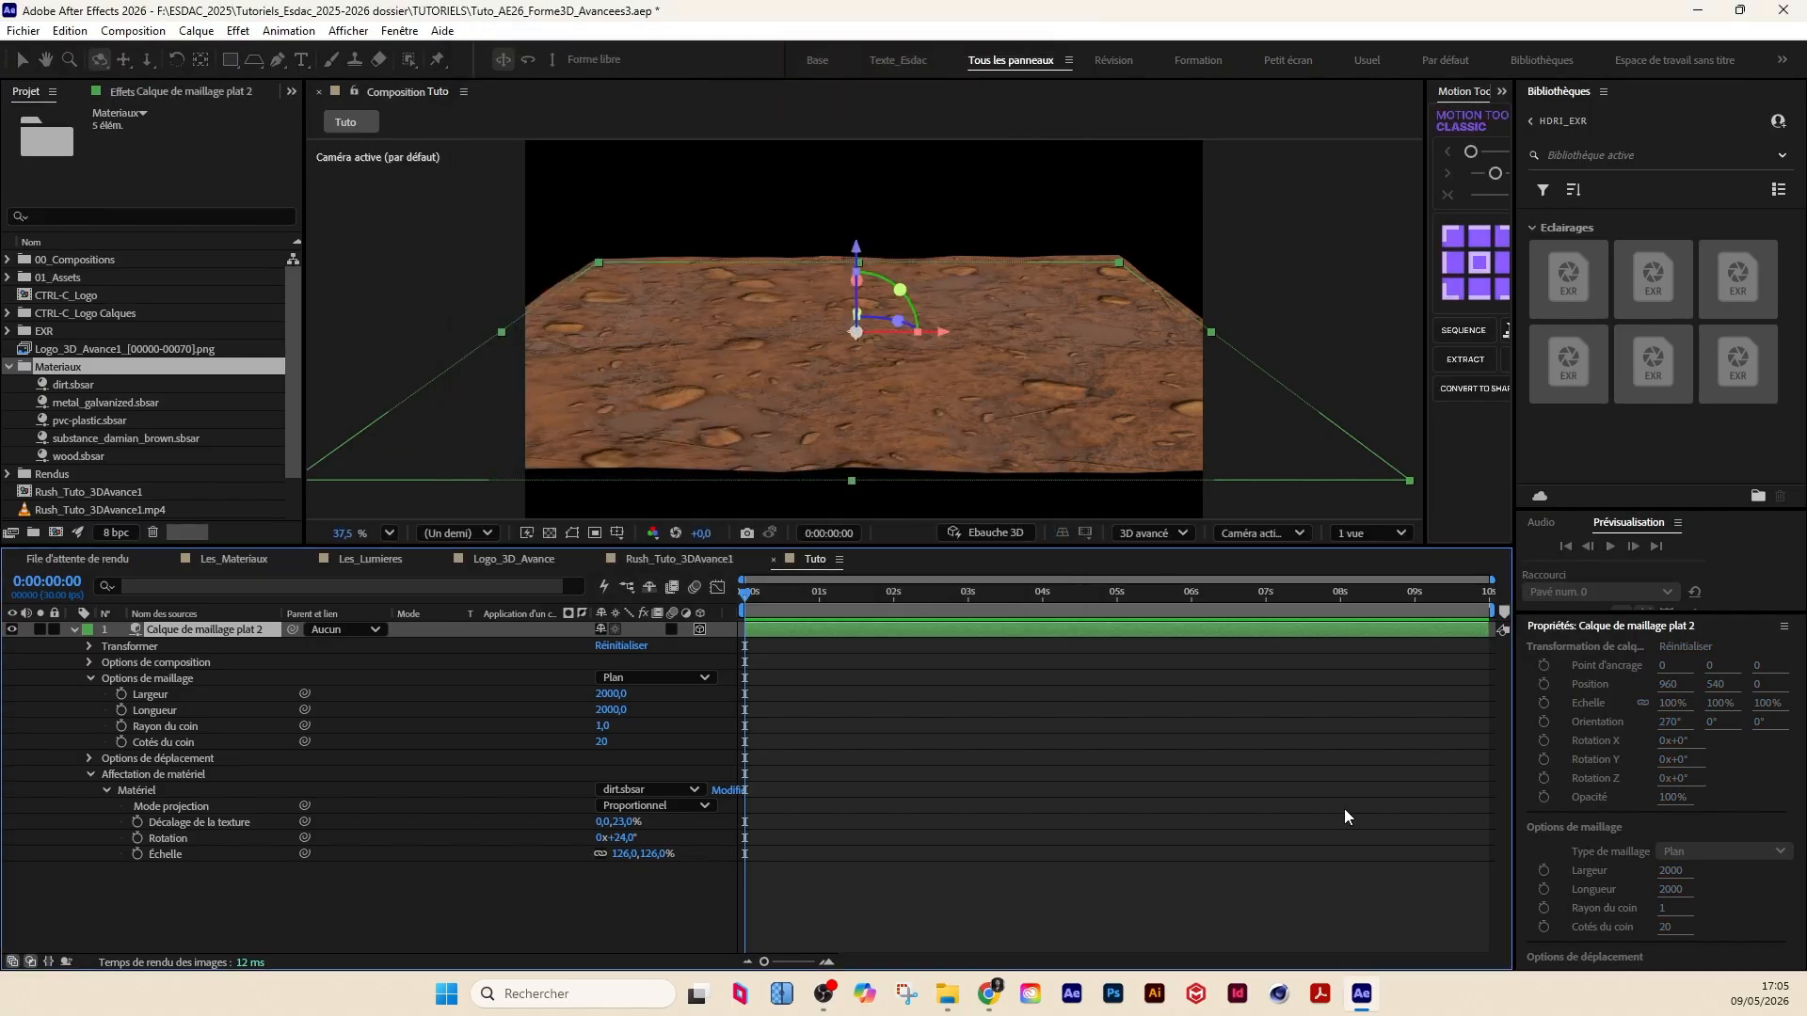
# Step: In the Advanced 3D renderer options, keep the environment shadow resolution at Moitié (2 Mo) and fit the projection box to the scene
pyautogui.click(1163, 535)
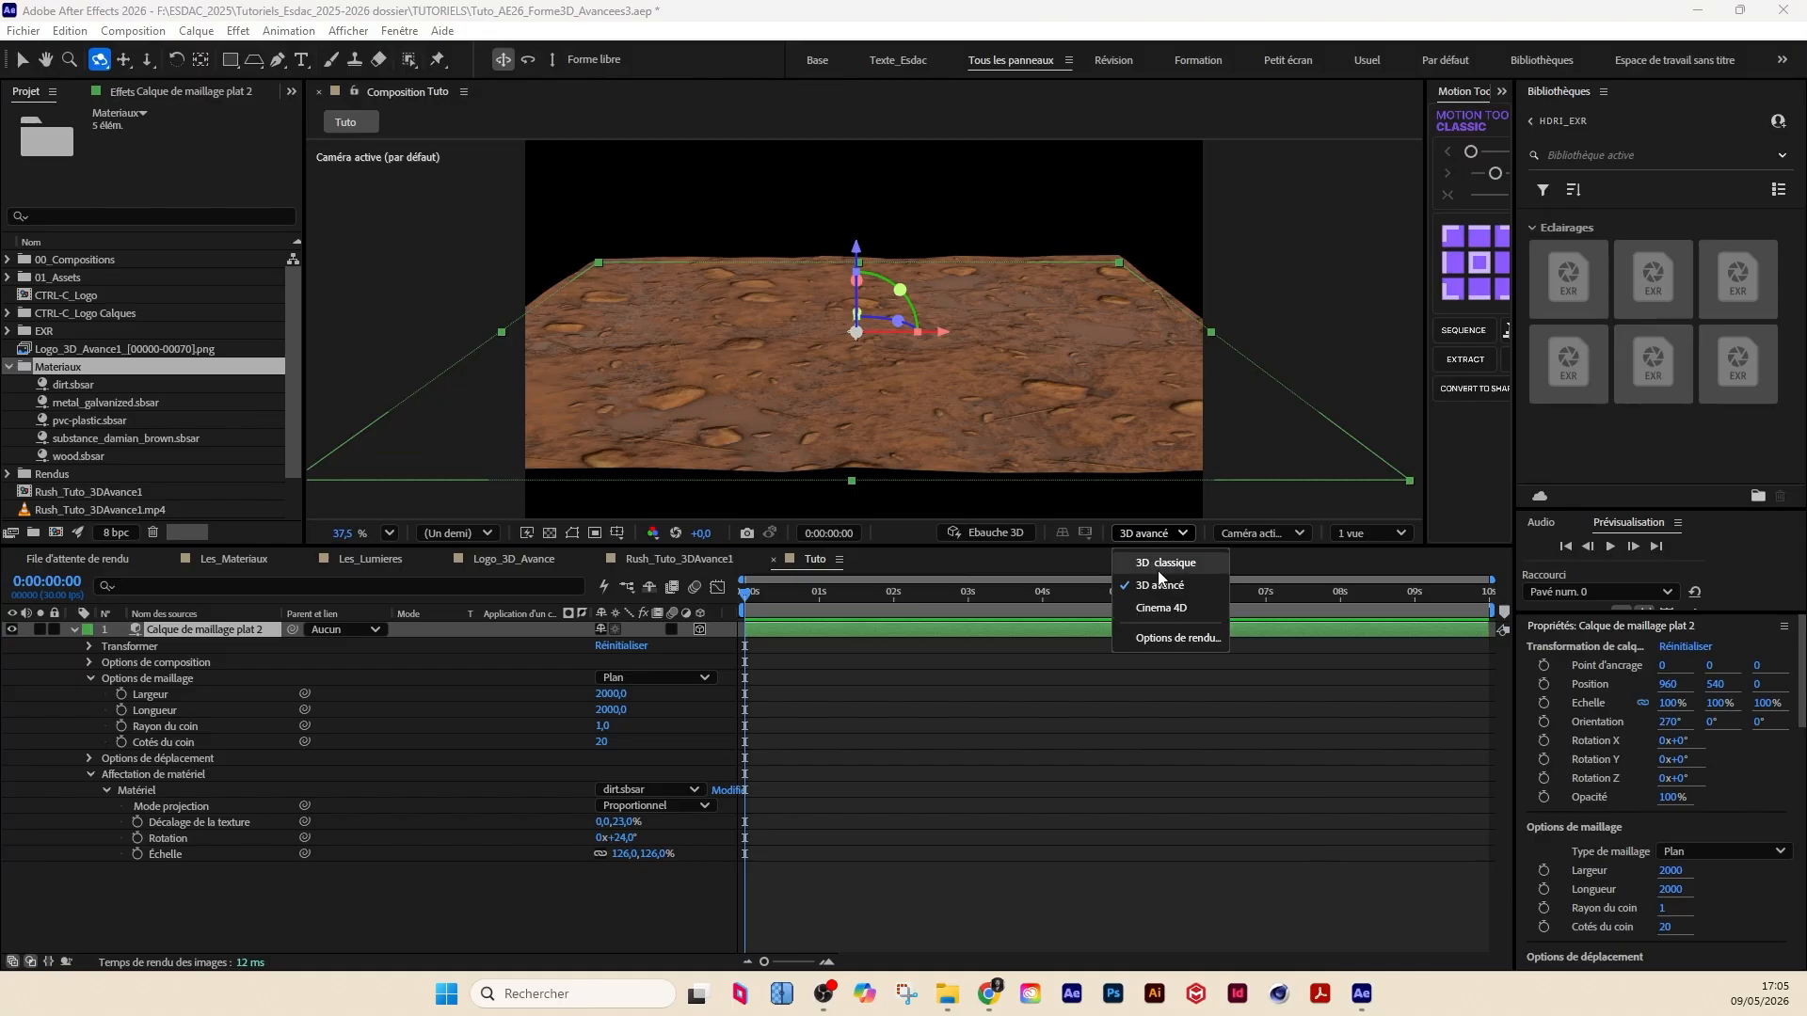
pyautogui.click(1182, 638)
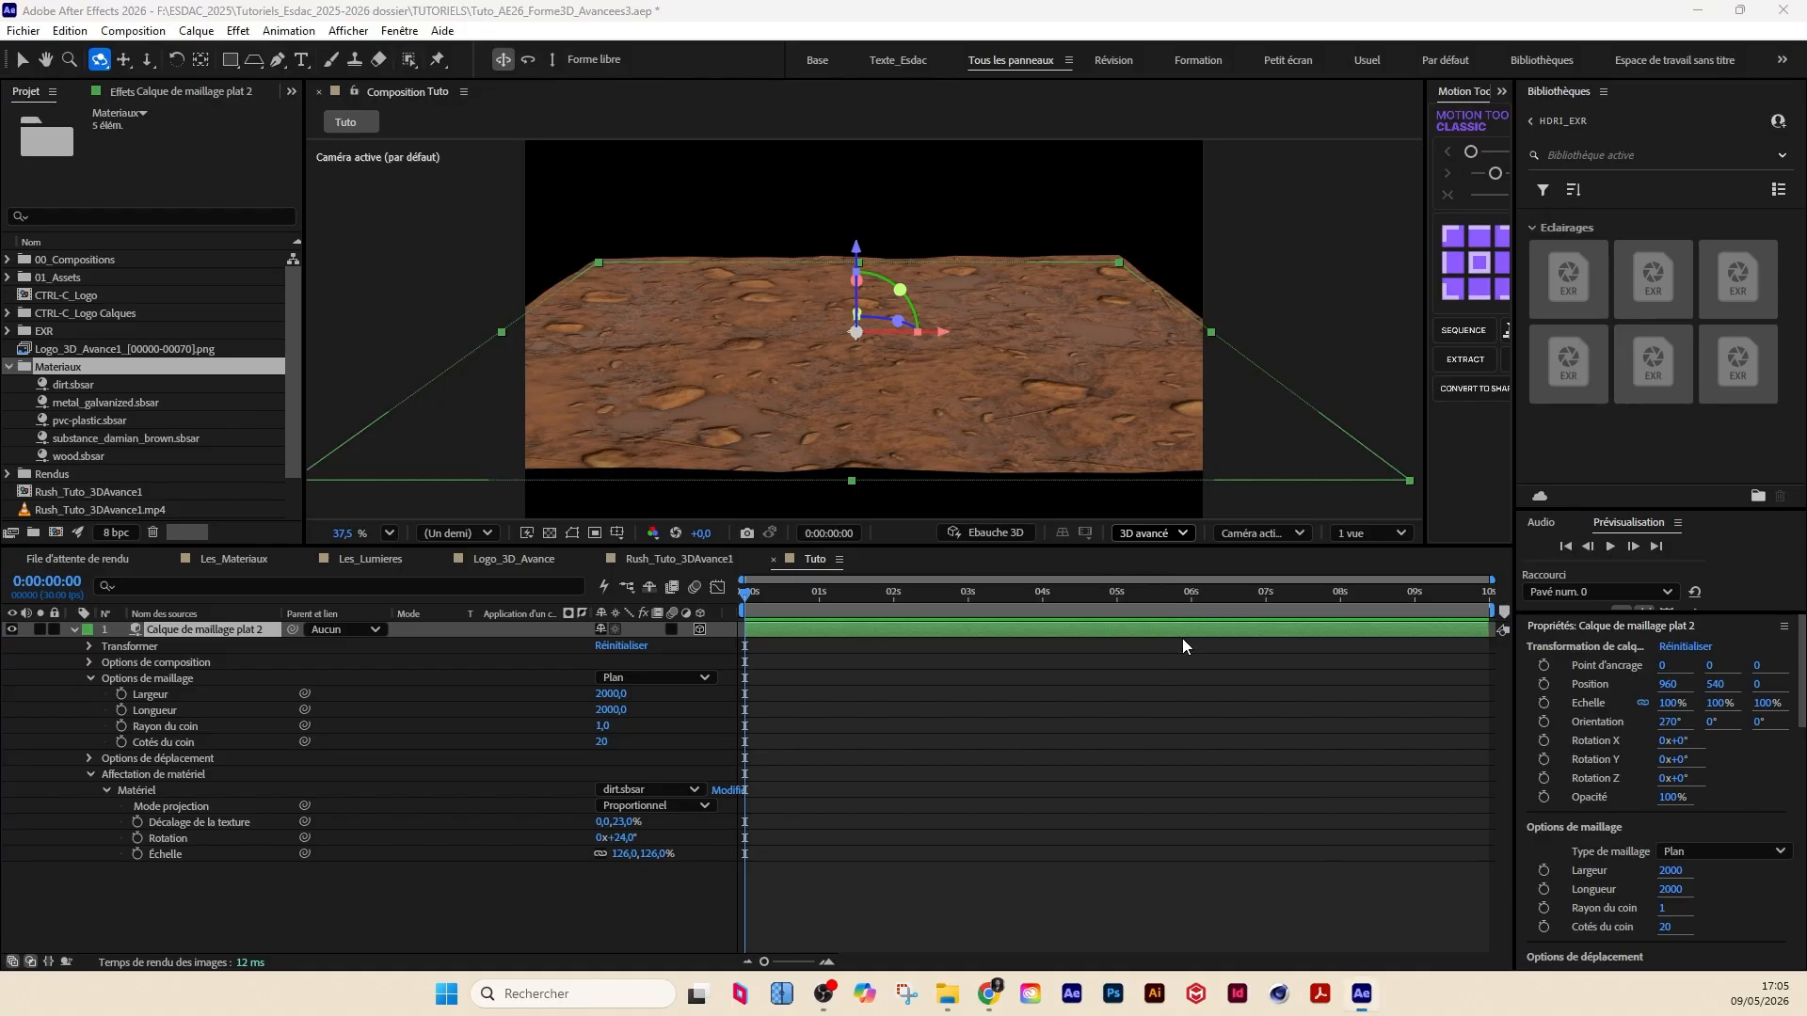
pyautogui.moveTo(1047, 181); pyautogui.dragTo(1257, 160)
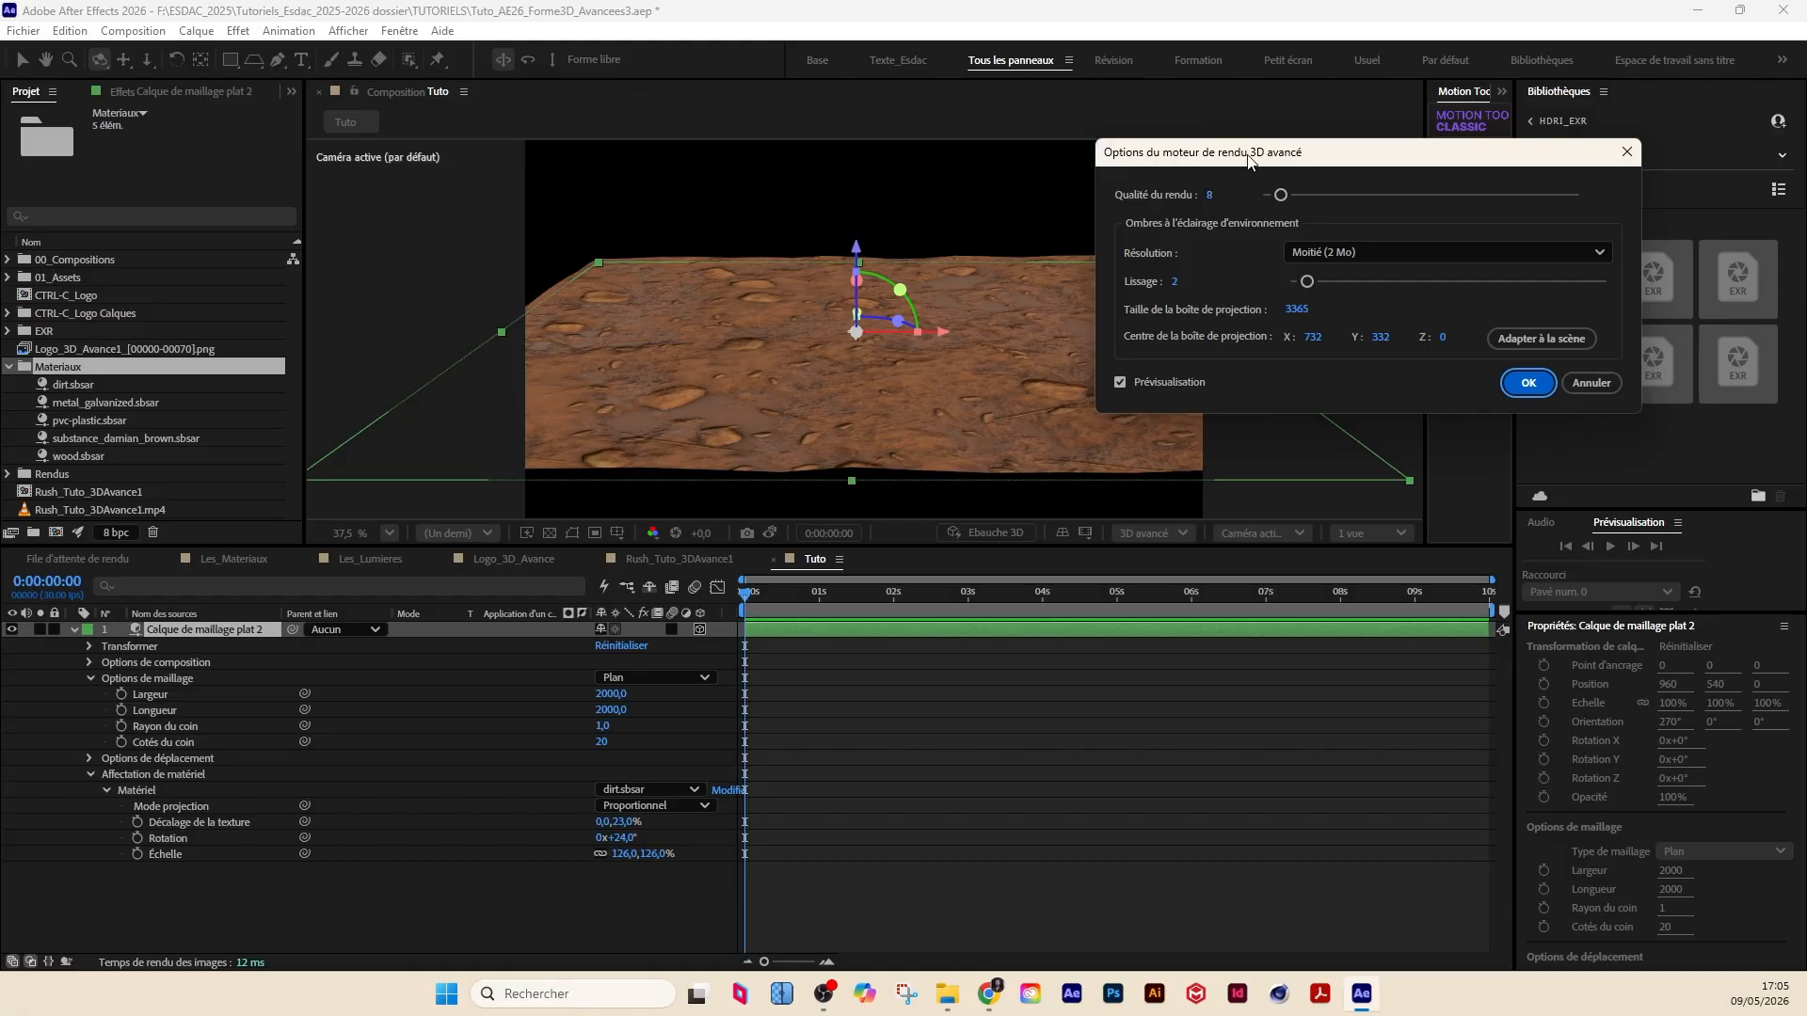
pyautogui.moveTo(1249, 160); pyautogui.dragTo(1190, 155)
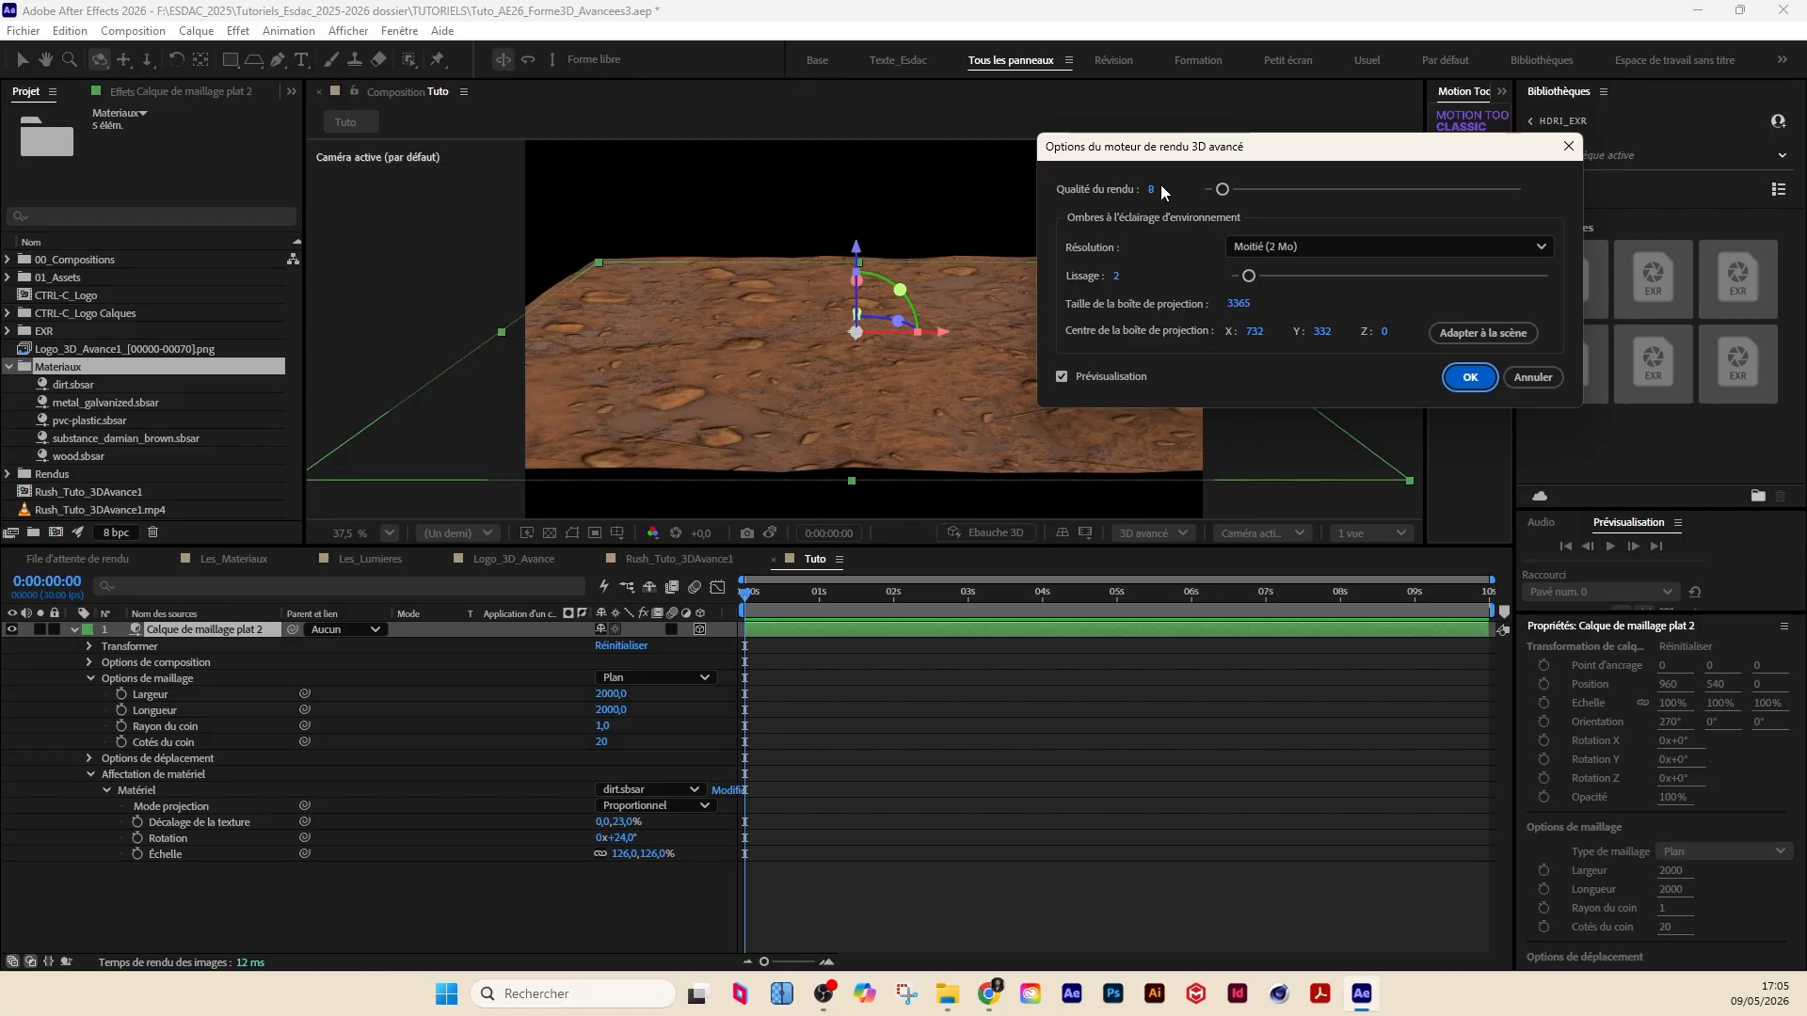
pyautogui.click(1384, 248)
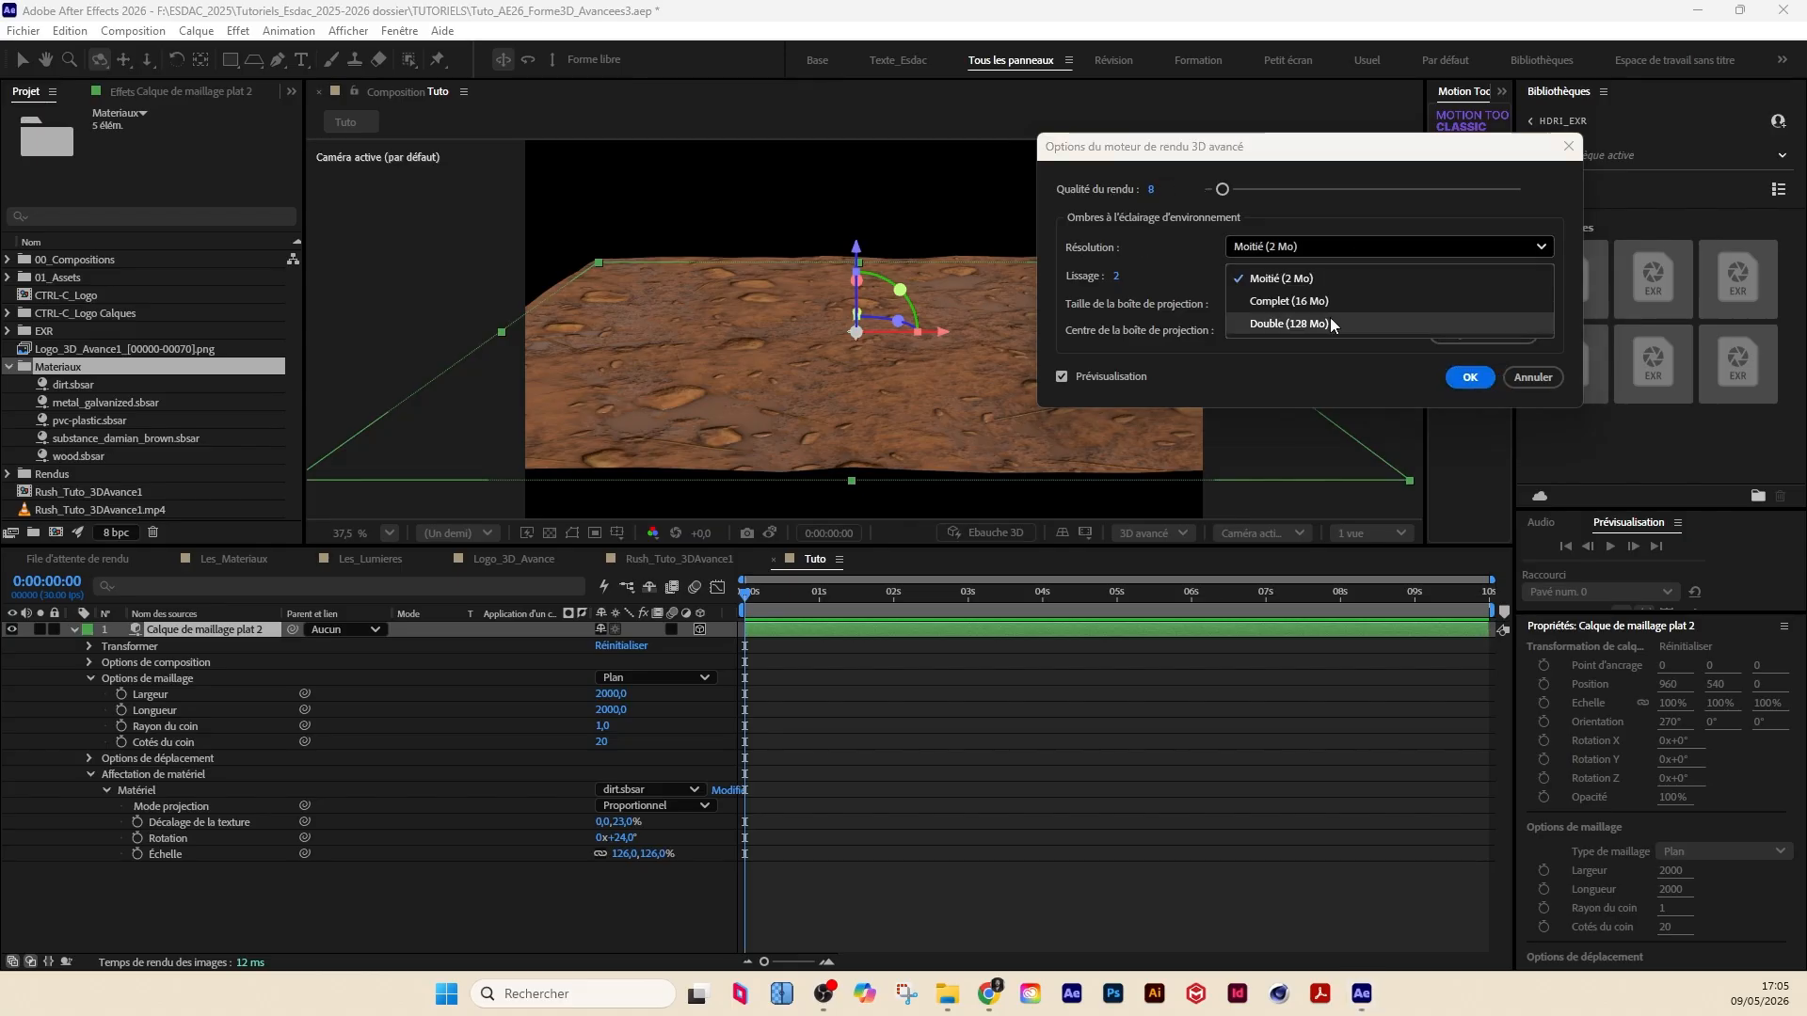
pyautogui.click(1275, 279)
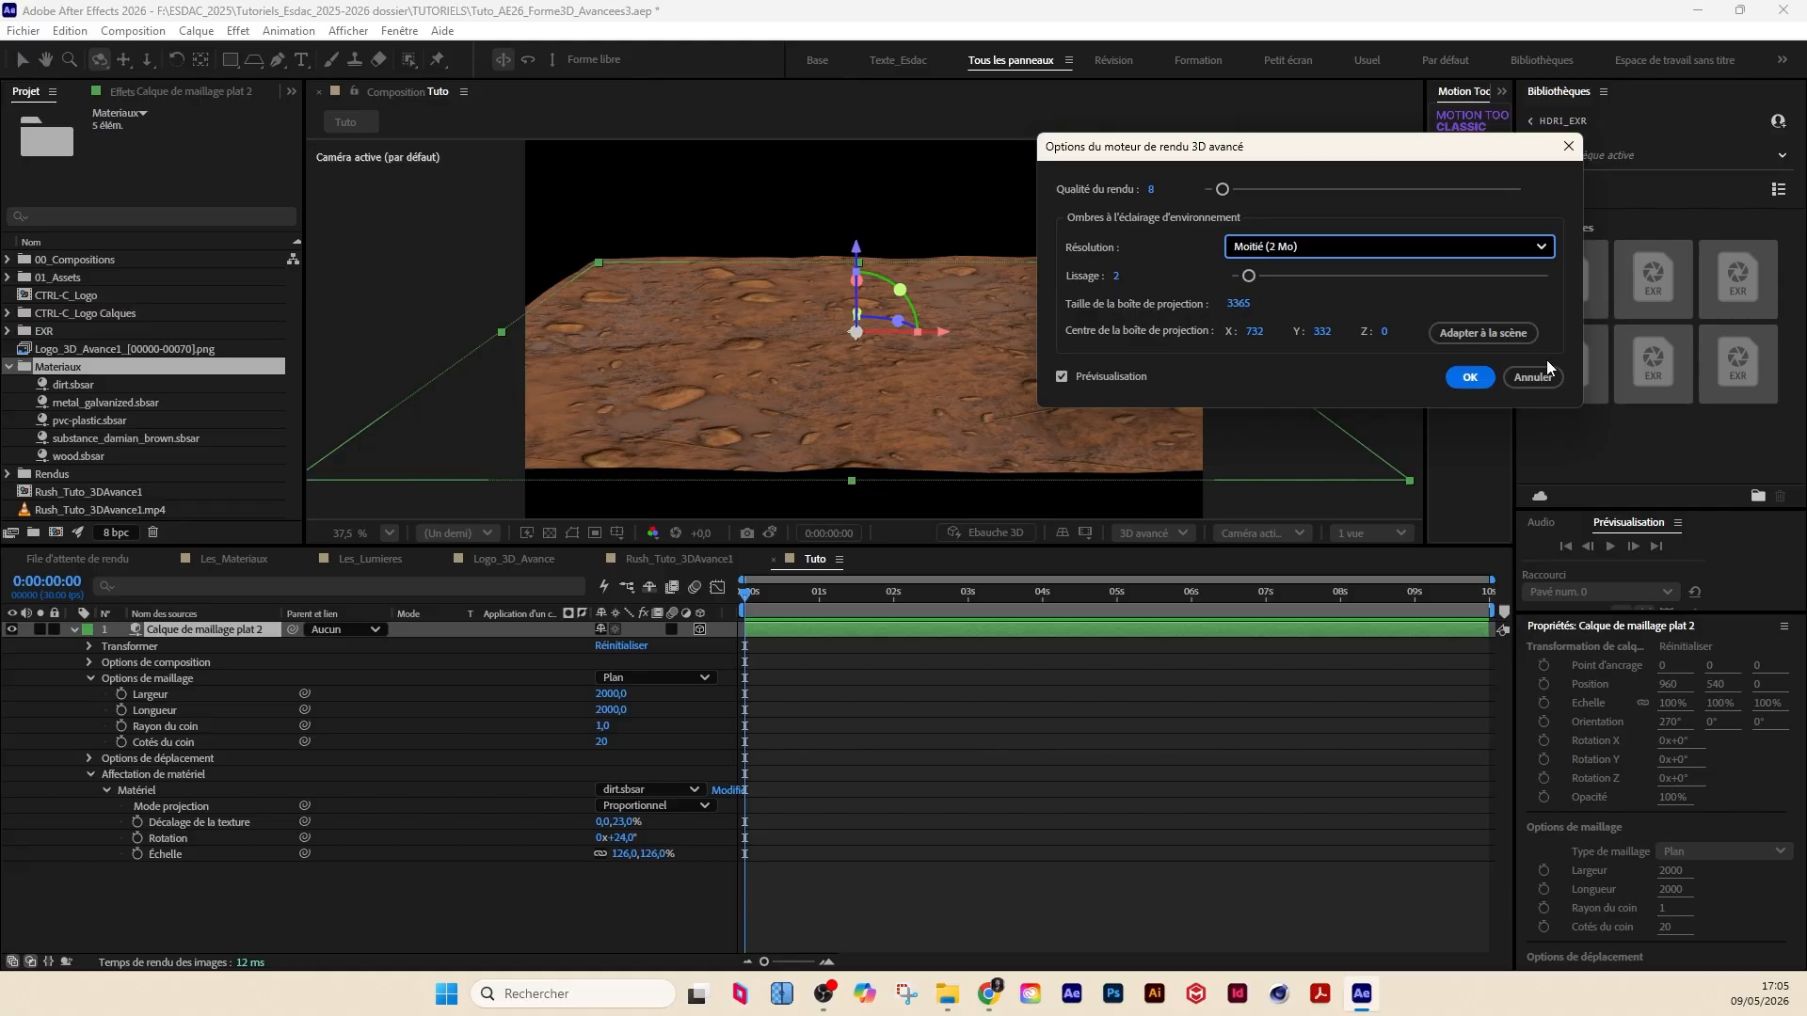
pyautogui.click(1469, 376)
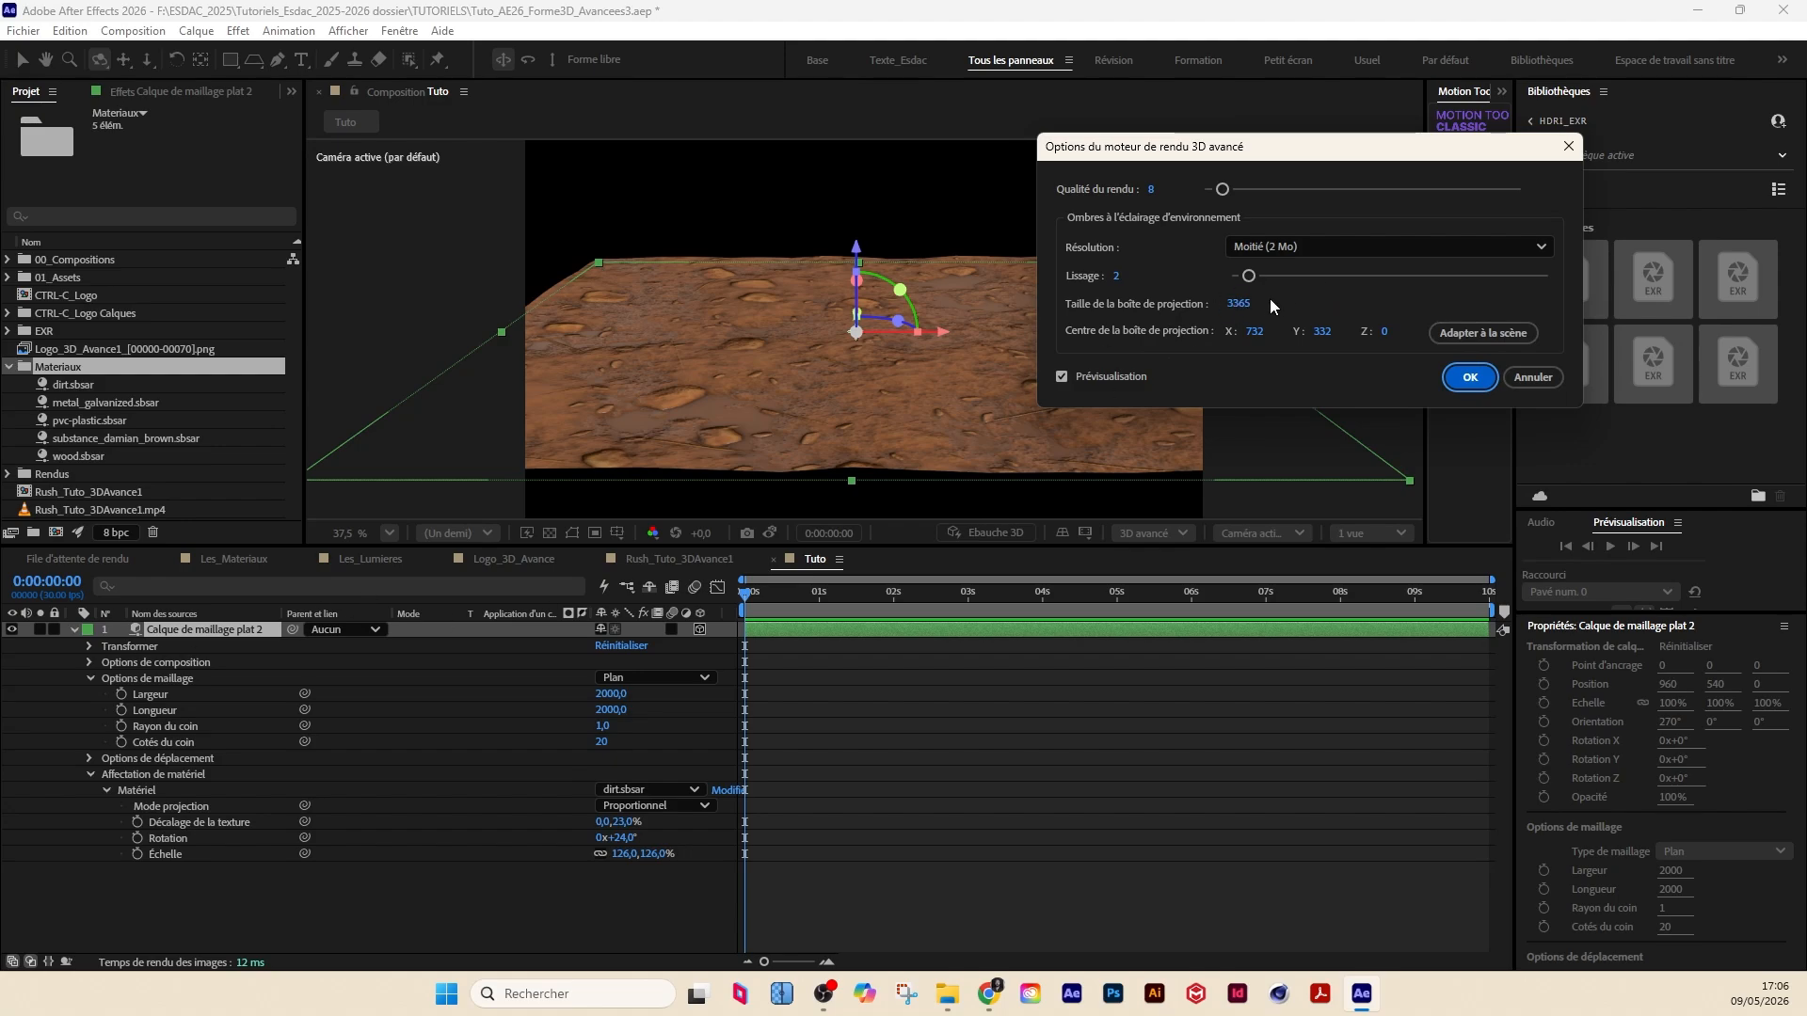
pyautogui.click(1483, 333)
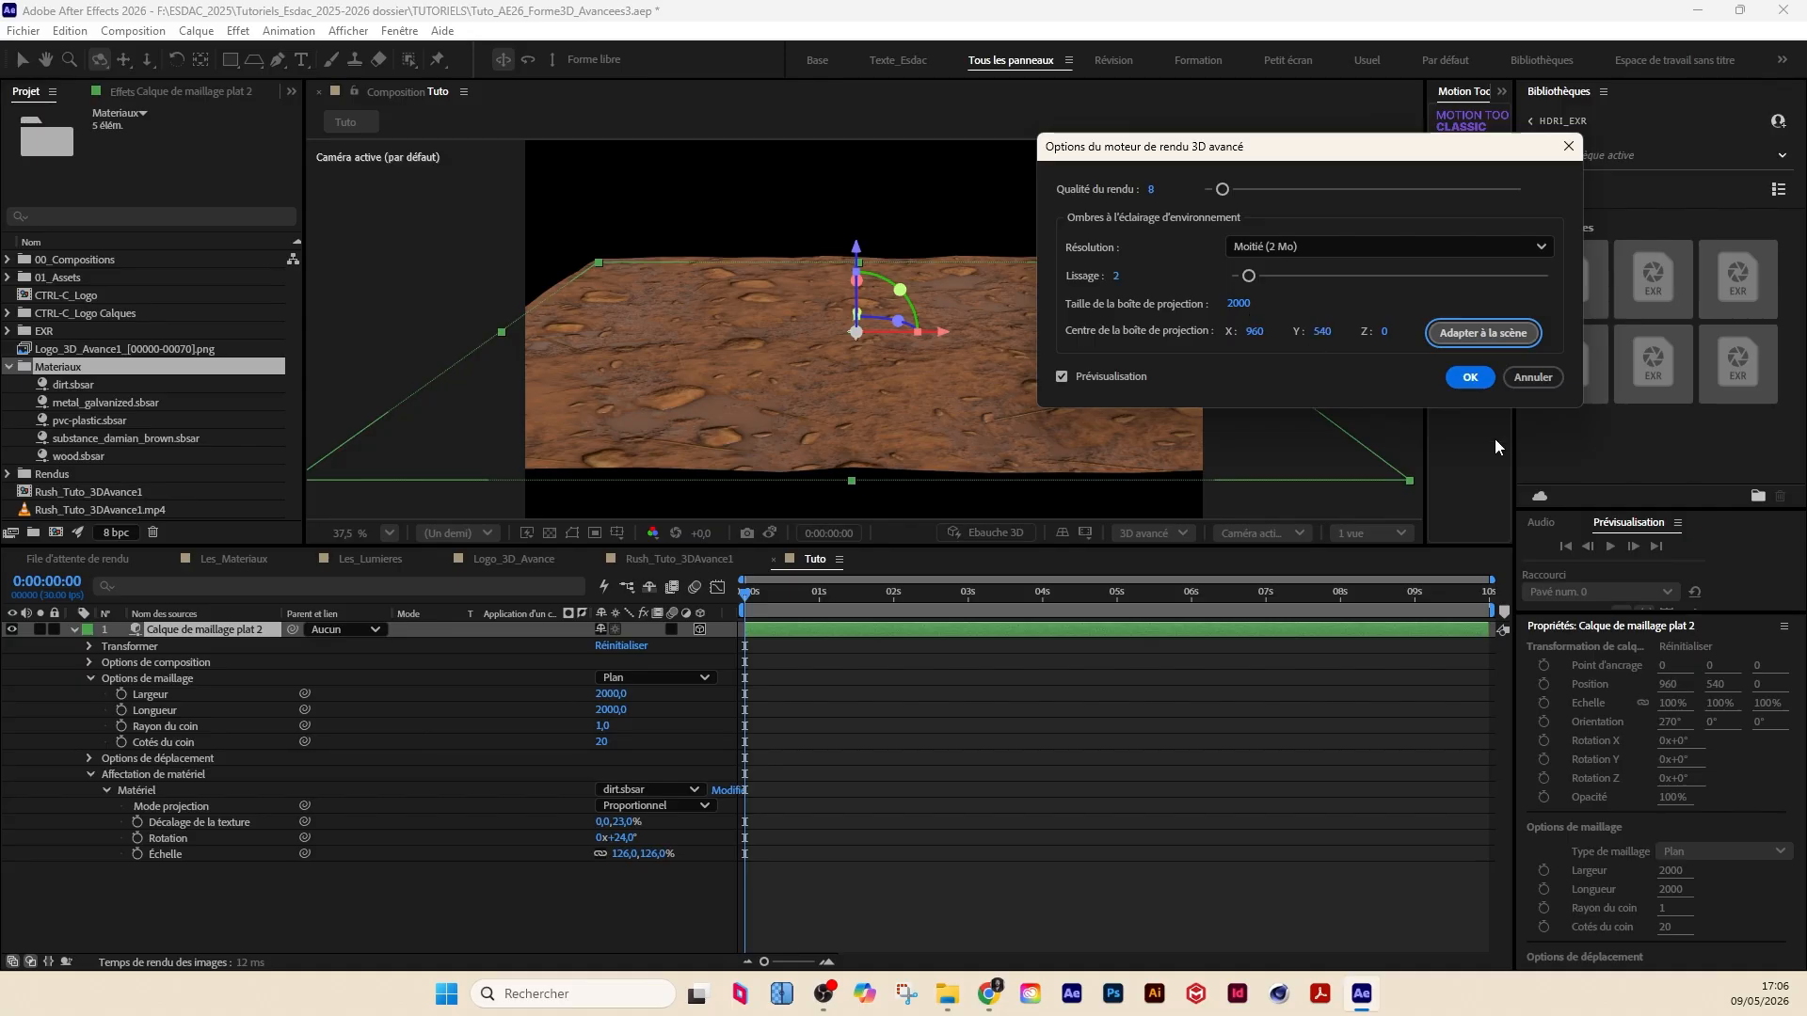
pyautogui.click(1470, 378)
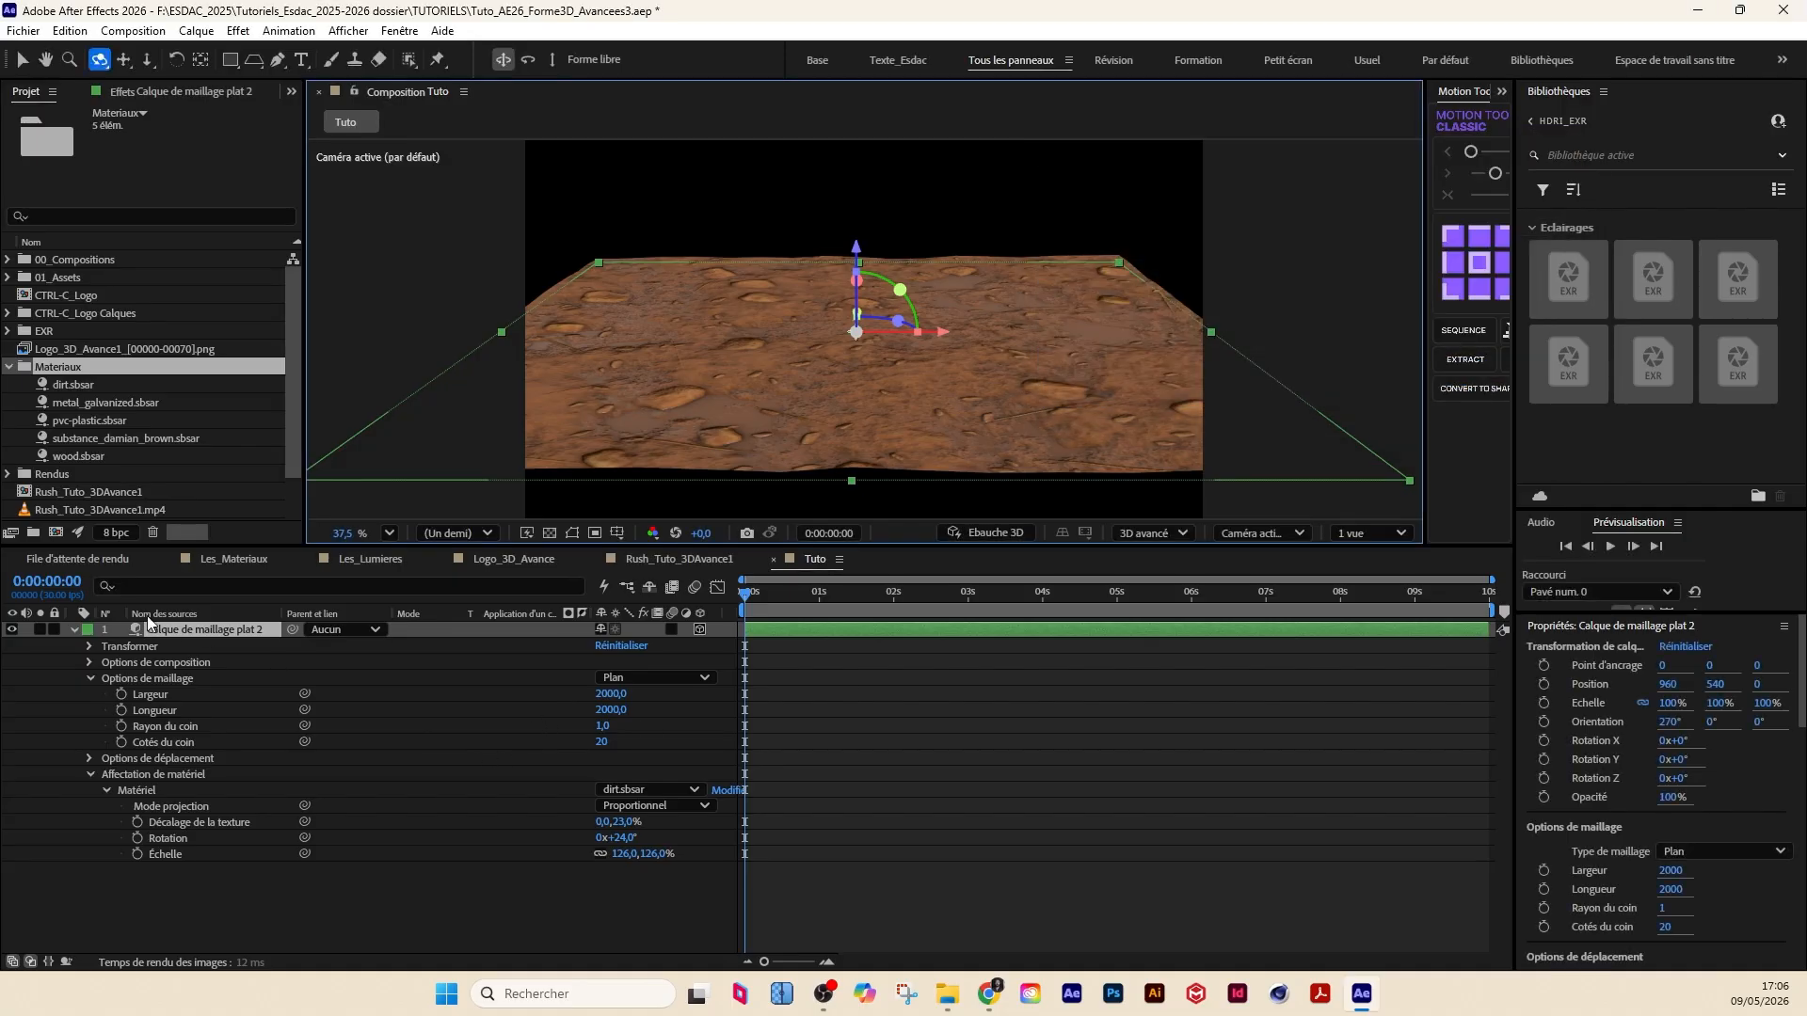
# Step: Collapse the floor layer's properties, add a sphere mesh to the scene, and raise it to a Y position of about 452
pyautogui.click(76, 630)
pyautogui.click(206, 751)
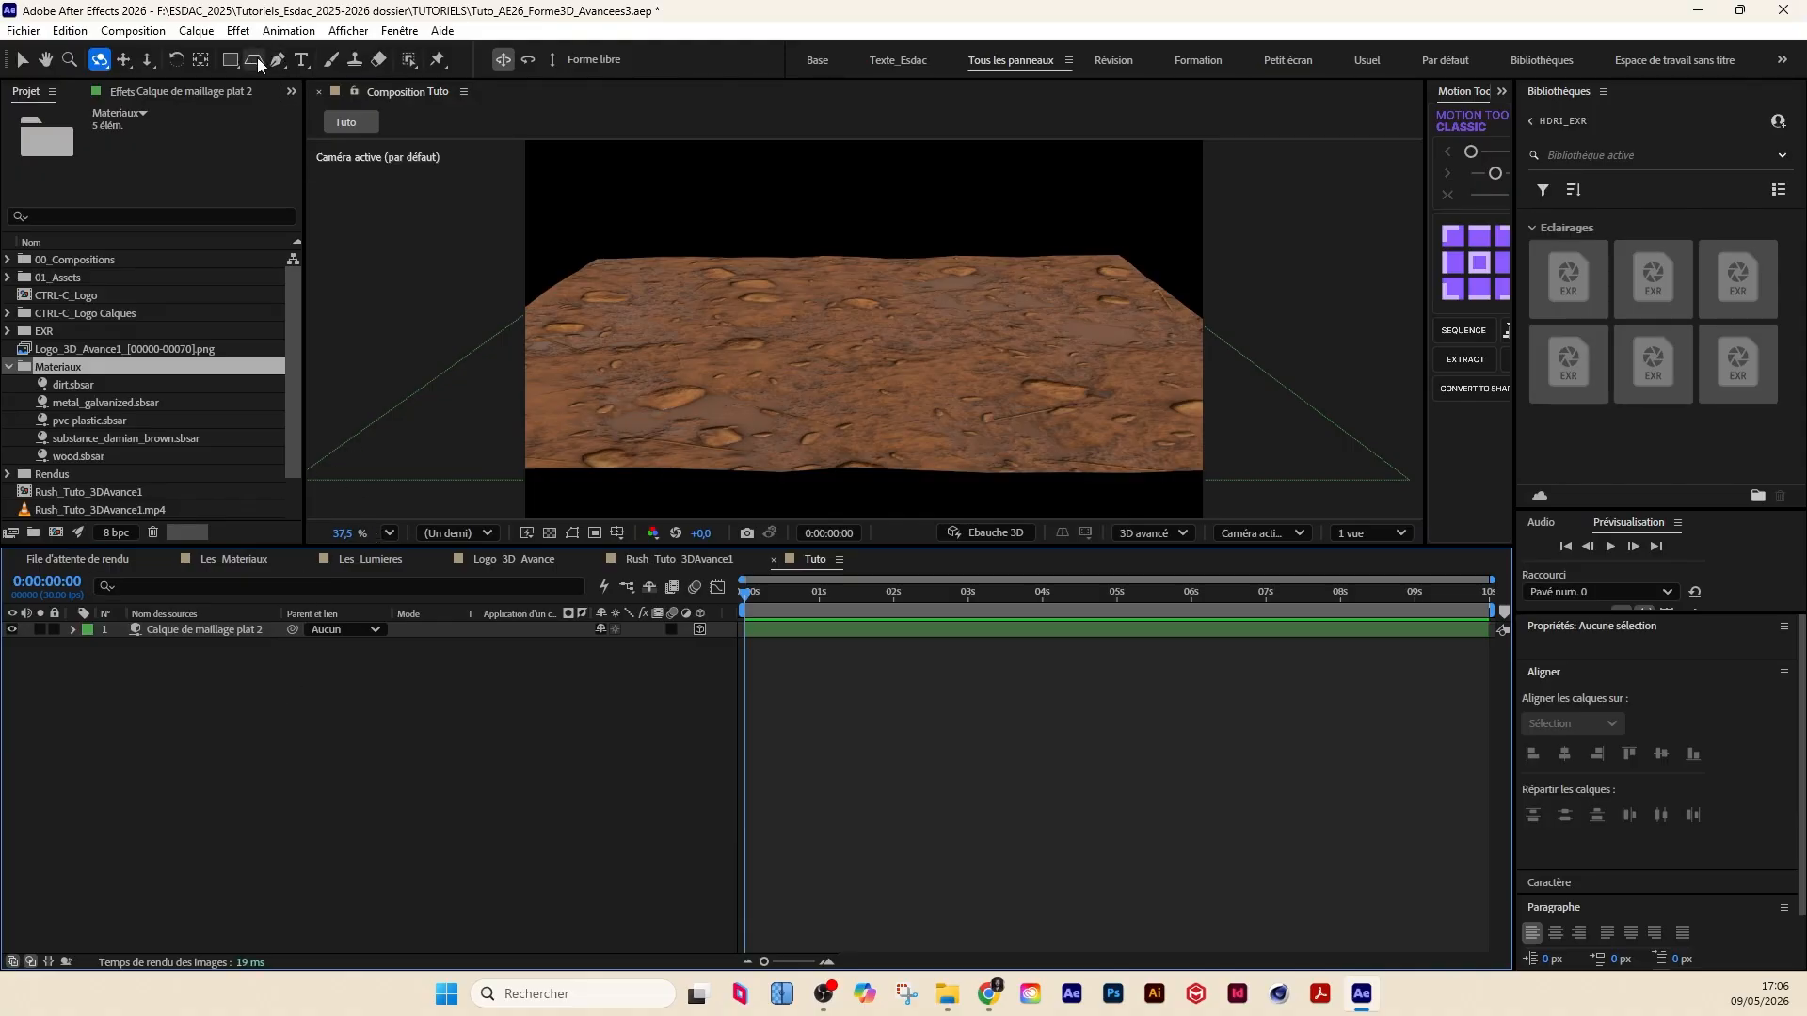
pyautogui.moveTo(257, 58); pyautogui.dragTo(322, 86)
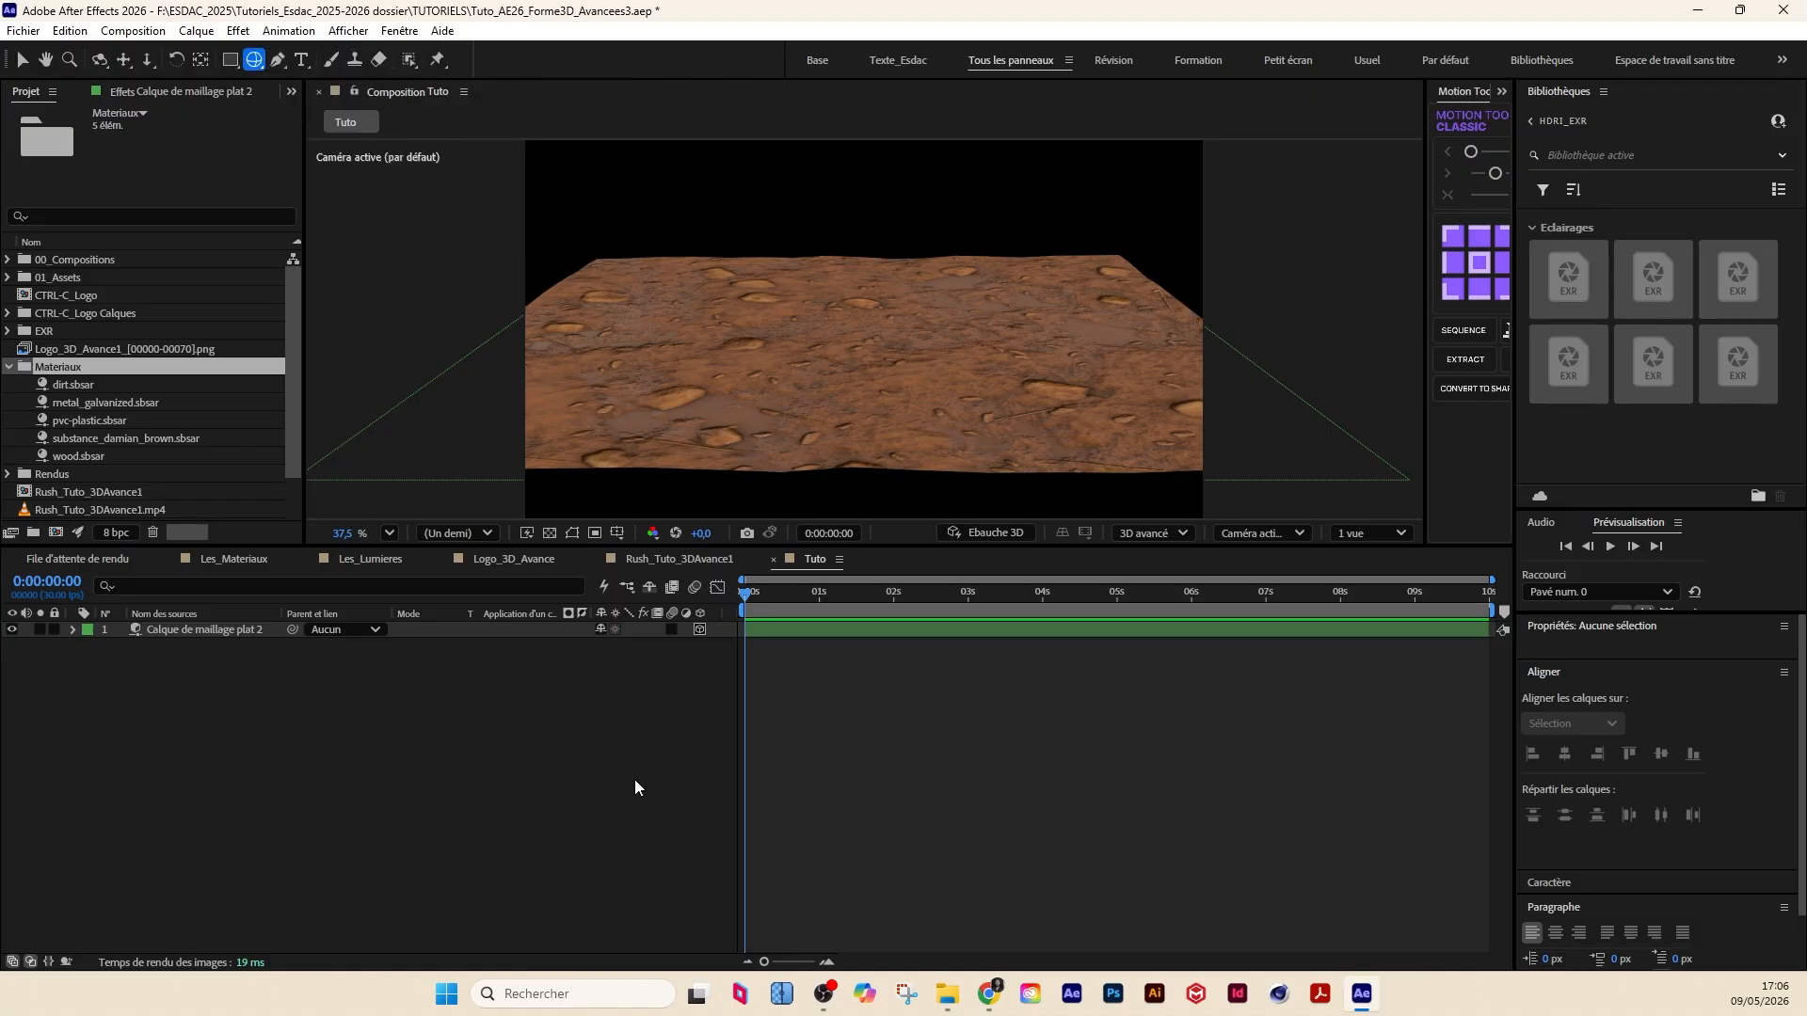
pyautogui.doubleClick(254, 62)
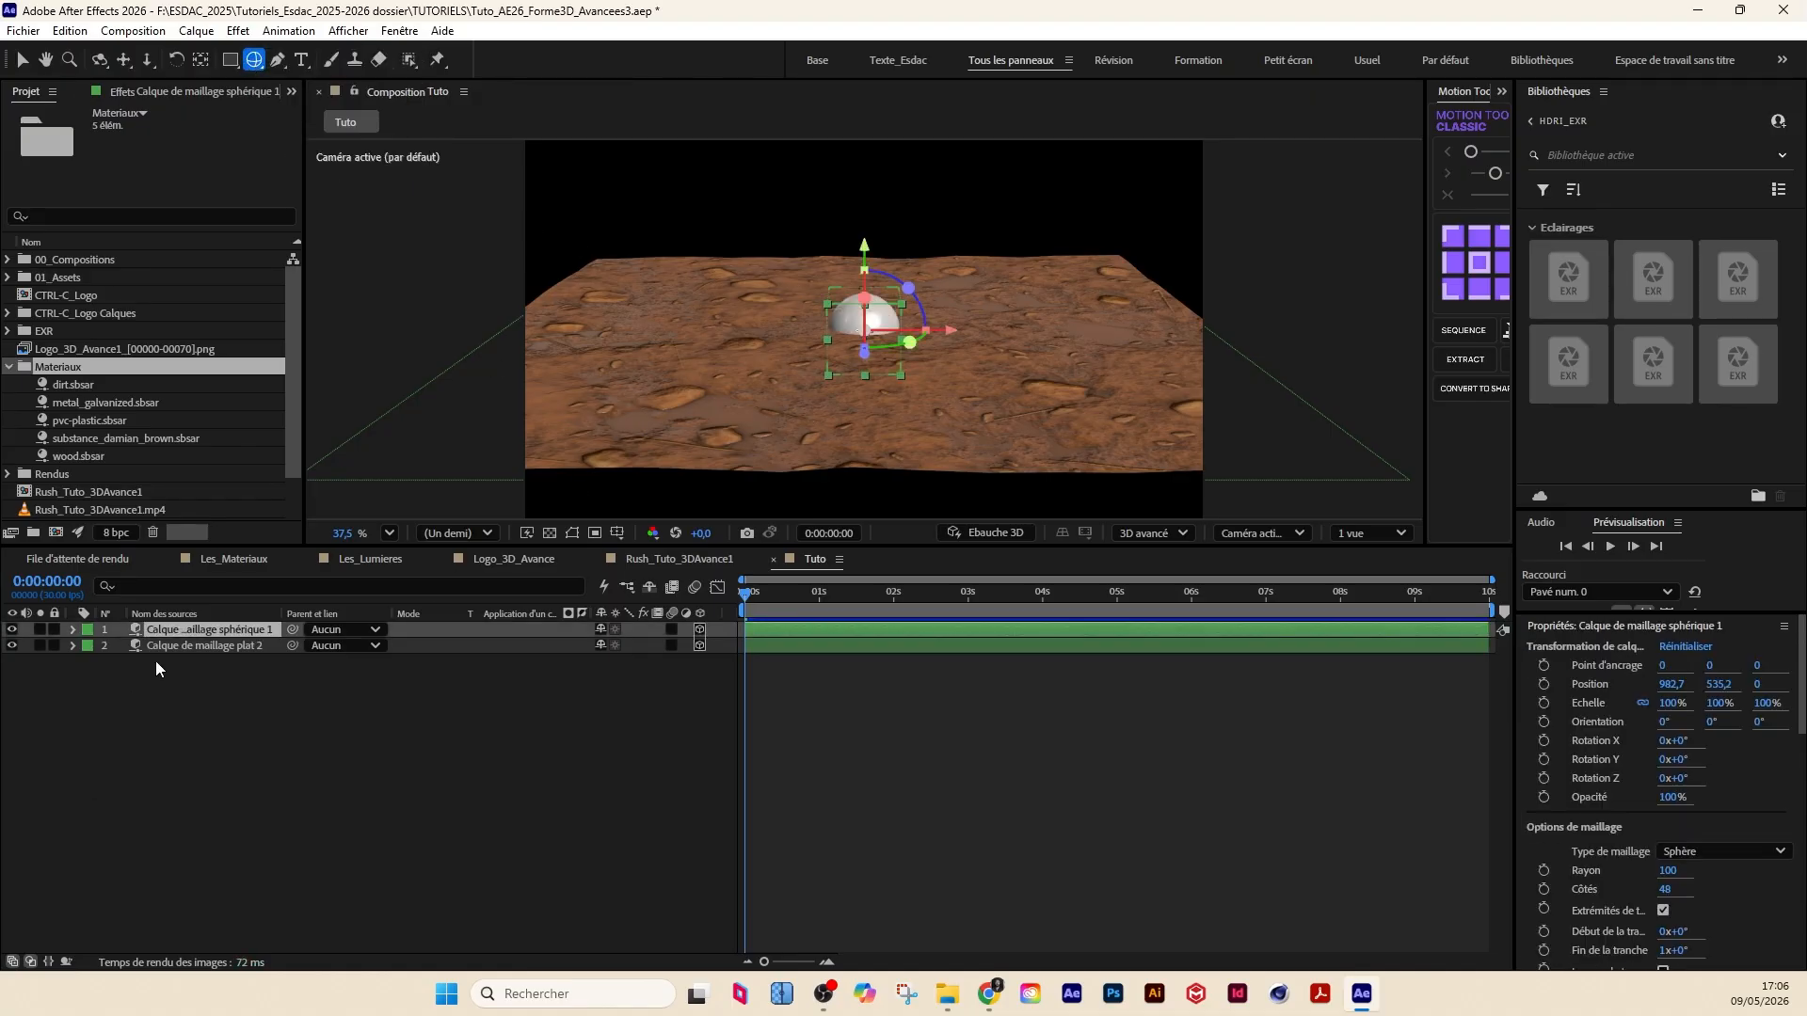
pyautogui.press('v')
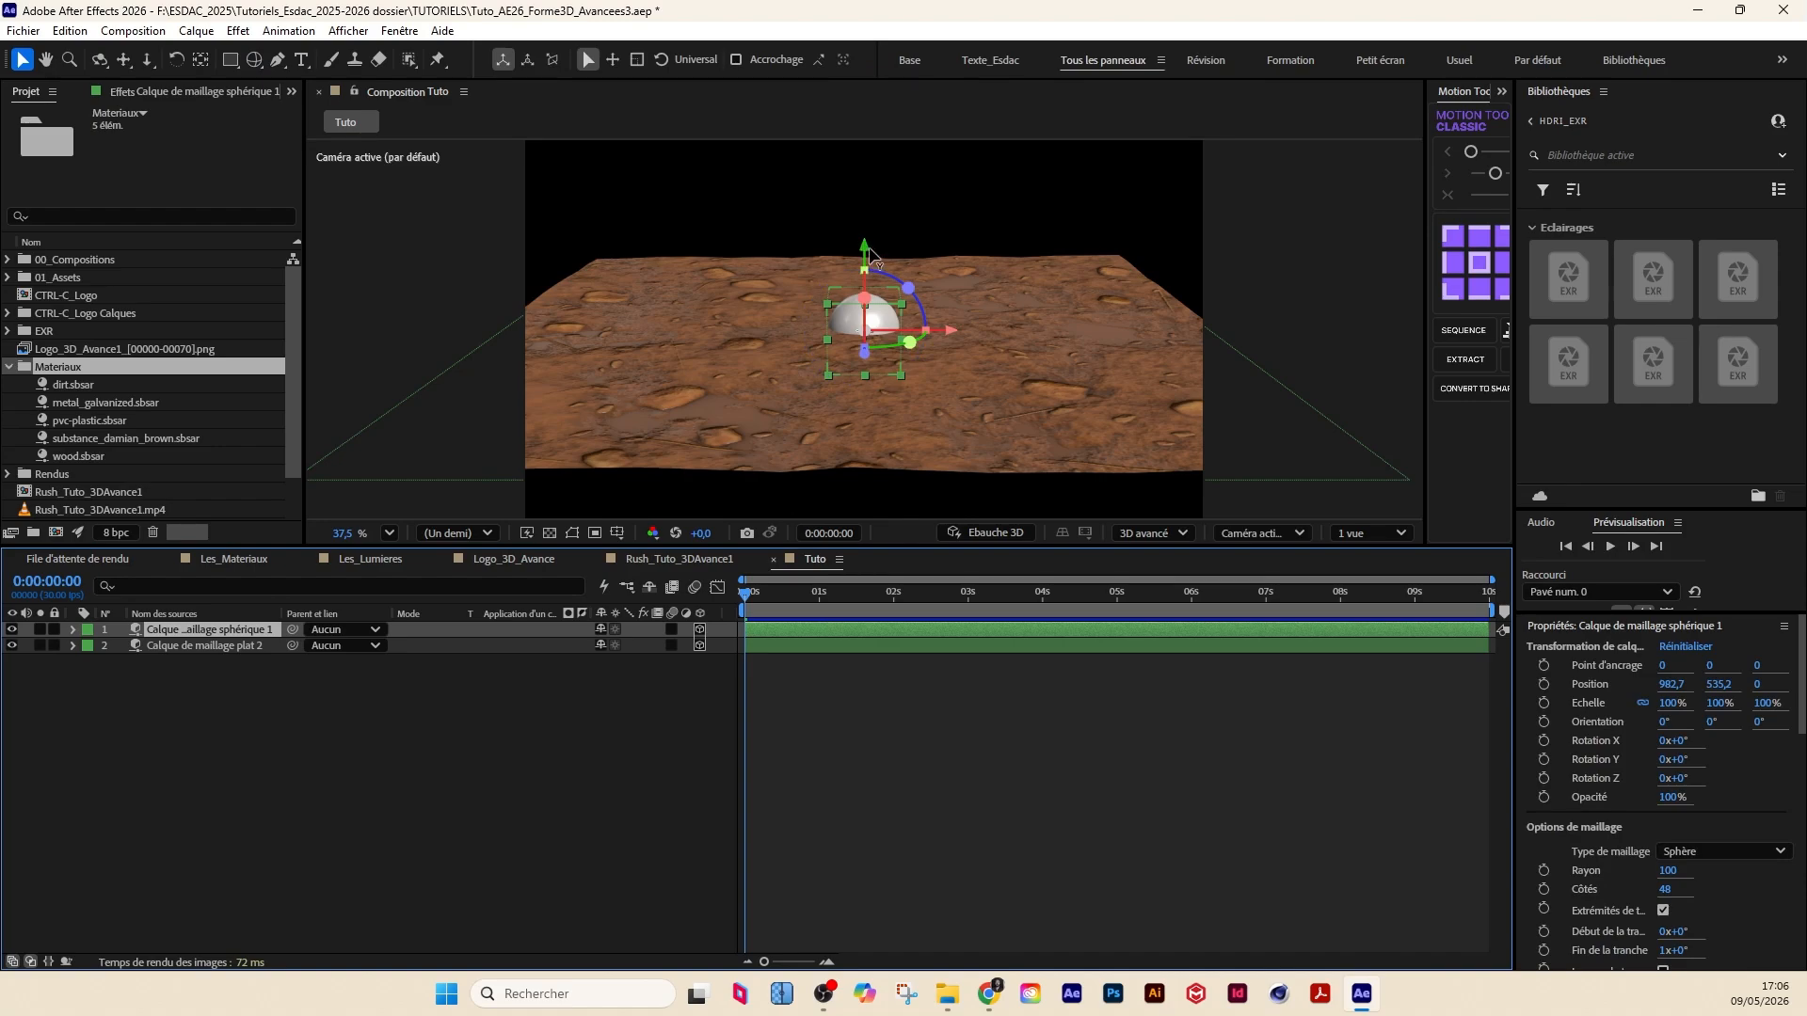
pyautogui.moveTo(870, 252); pyautogui.dragTo(867, 221)
# Step: Show the scene in four views and raise the sphere in the Droite view to about Y 441 so it rests on the floor
pyautogui.click(1370, 533)
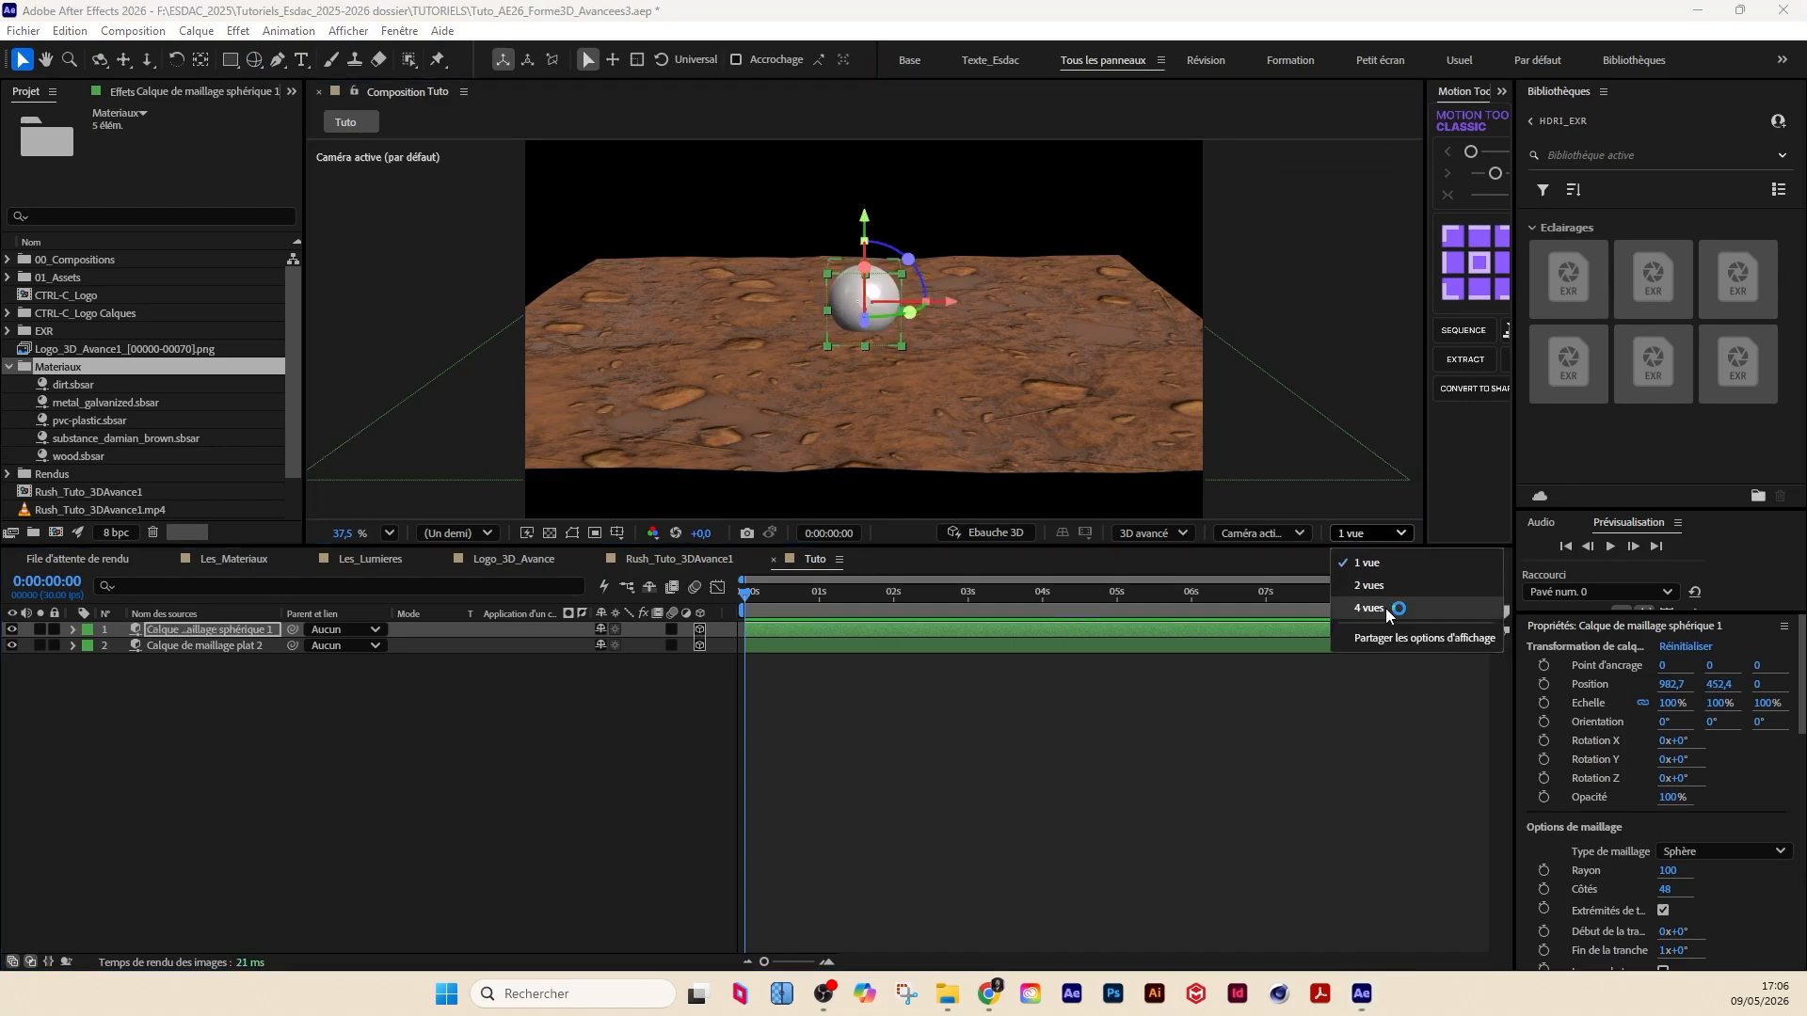
pyautogui.click(1369, 608)
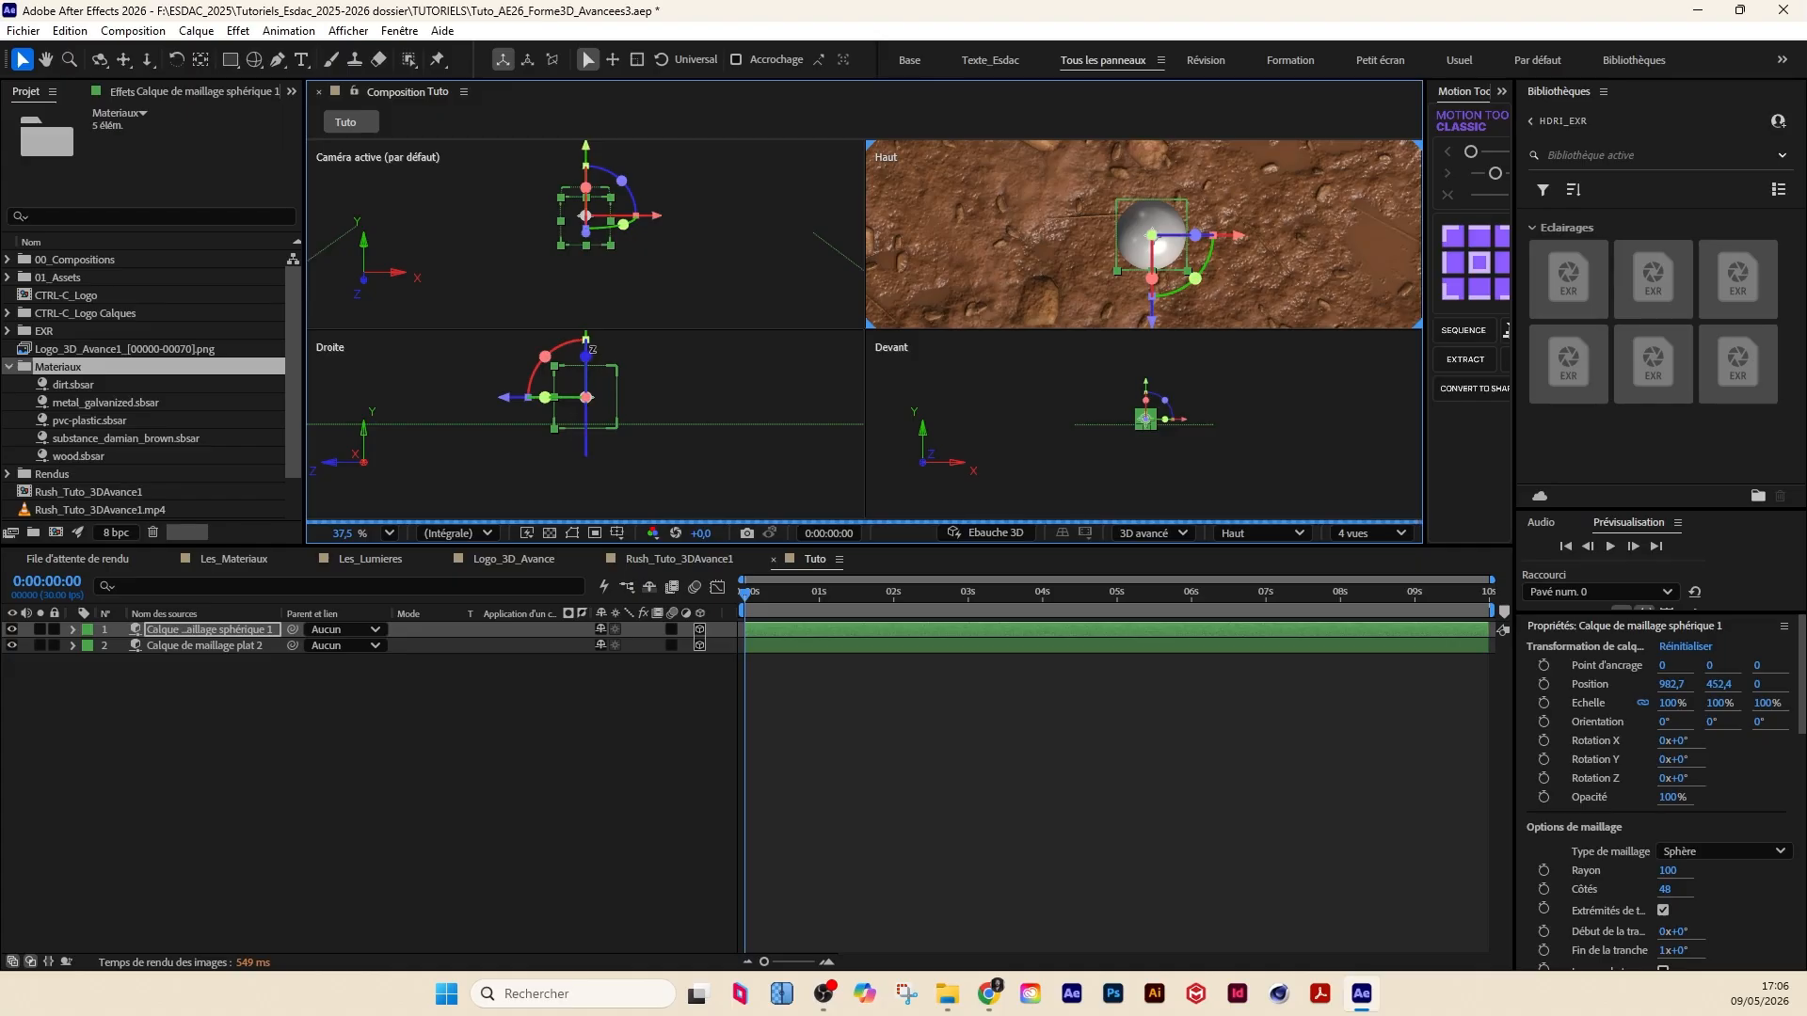
pyautogui.scroll(2, 602, 358)
pyautogui.middleClick(748, 419)
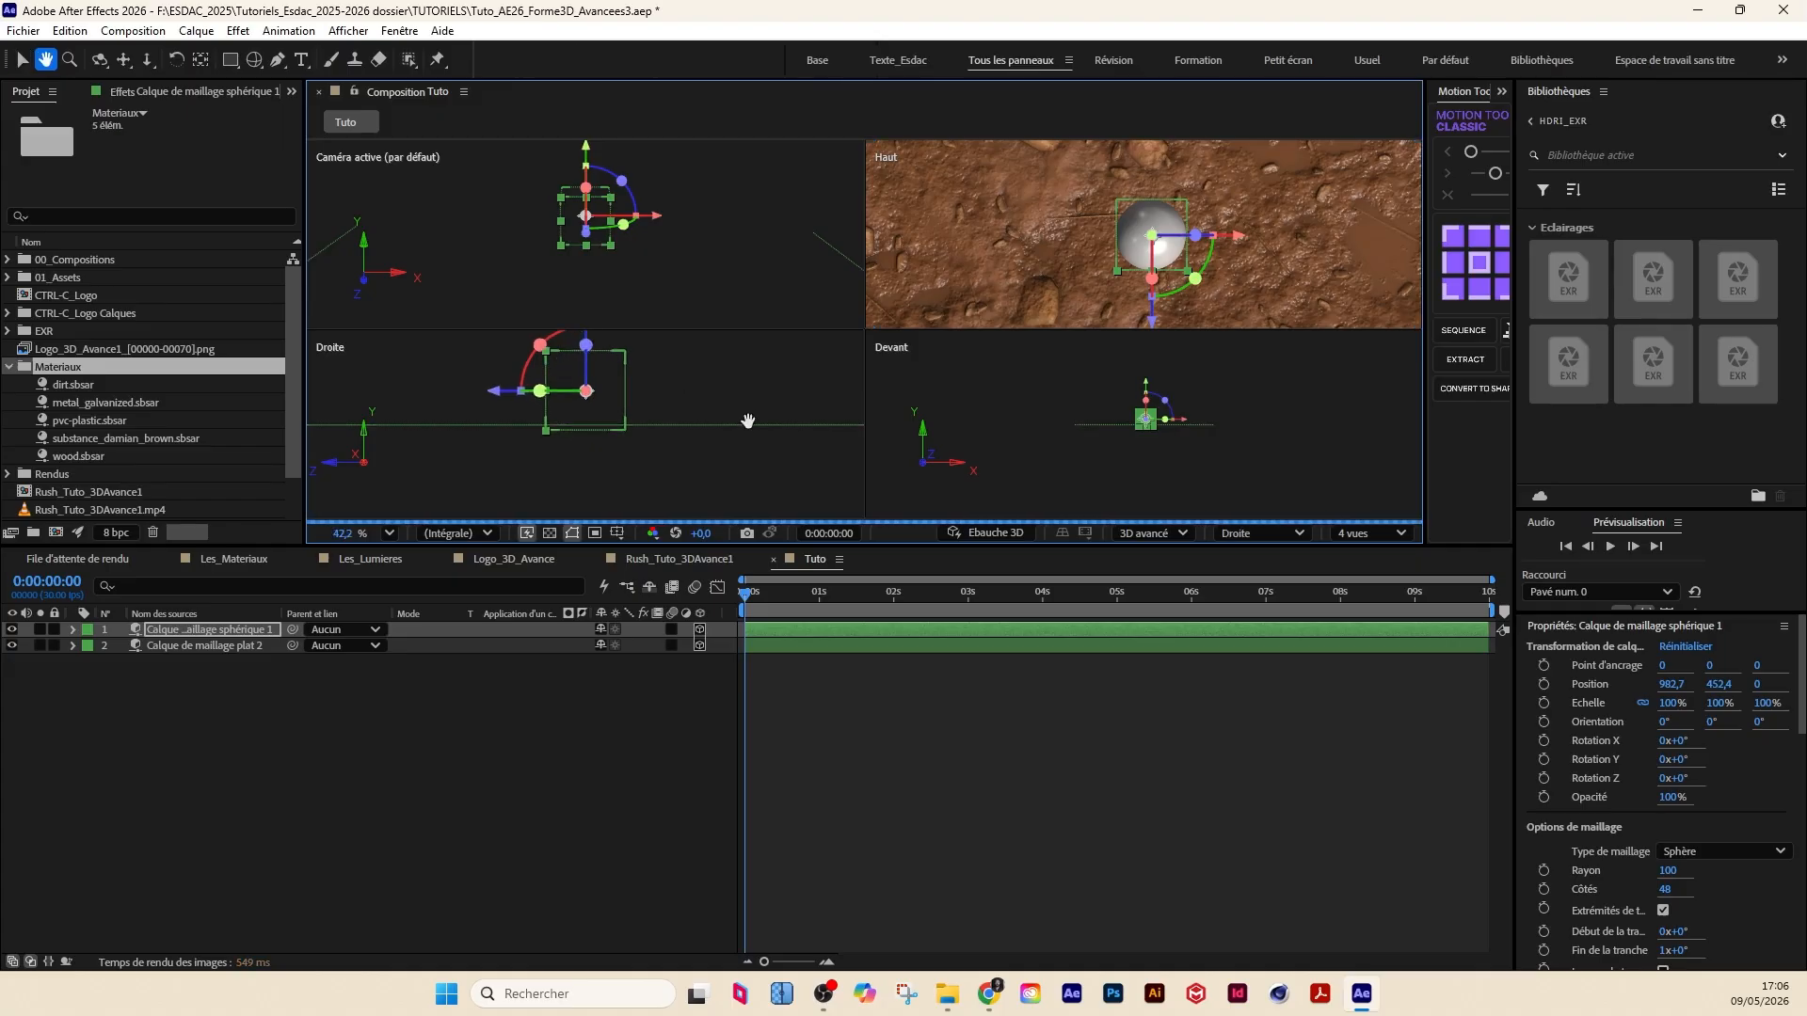
pyautogui.moveTo(748, 419); pyautogui.dragTo(759, 465)
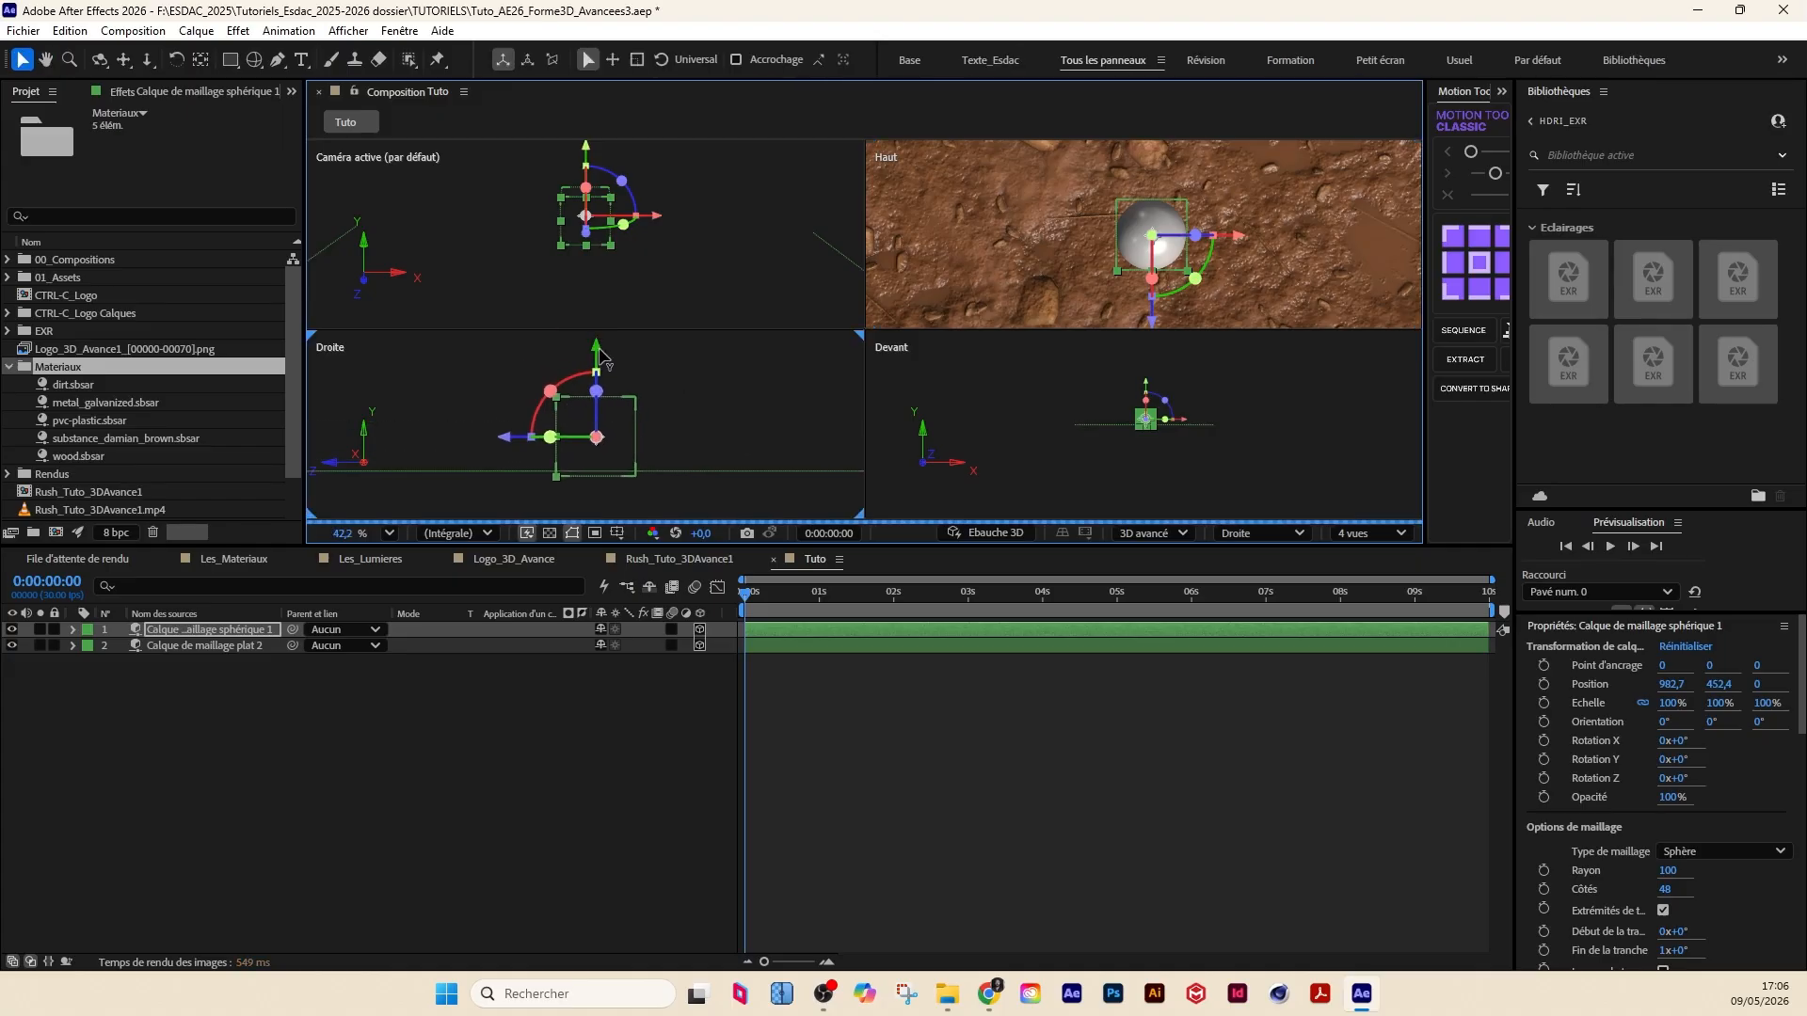
pyautogui.moveTo(601, 354); pyautogui.dragTo(600, 346)
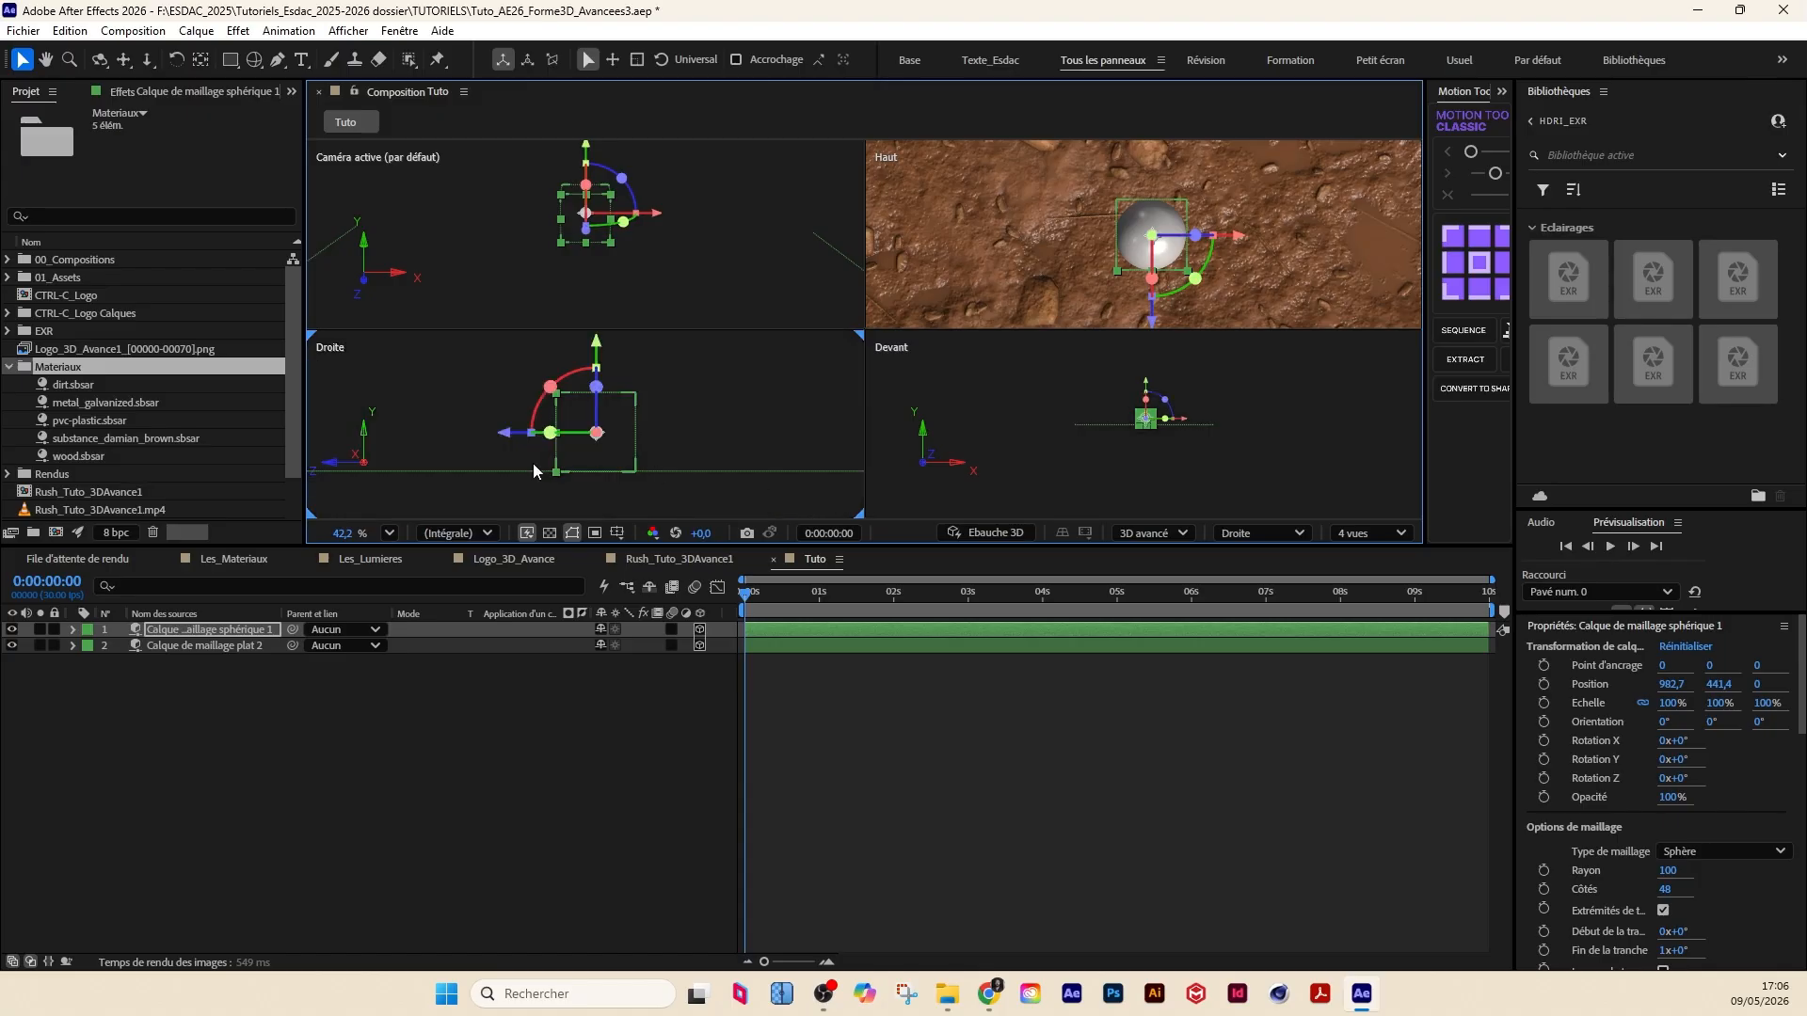
pyautogui.scroll(3, 585, 425)
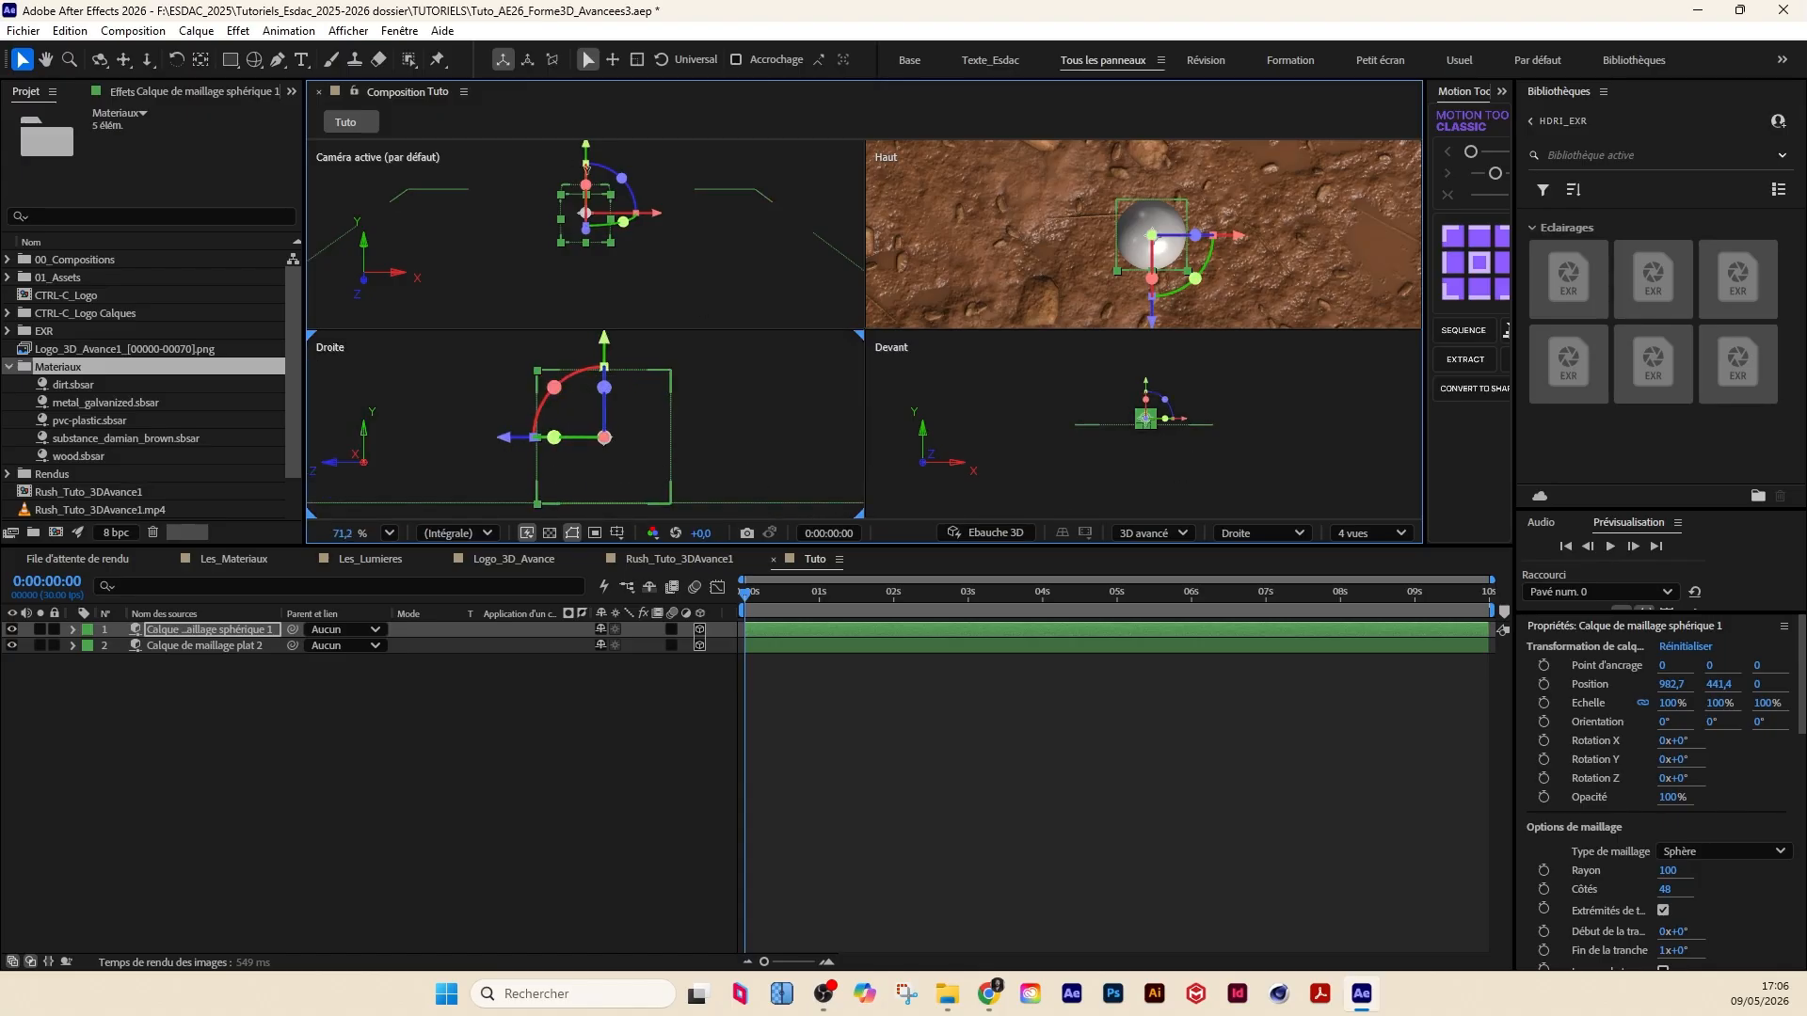
# Step: Return the composition viewer to a single active-camera view and deselect all layers
pyautogui.click(751, 241)
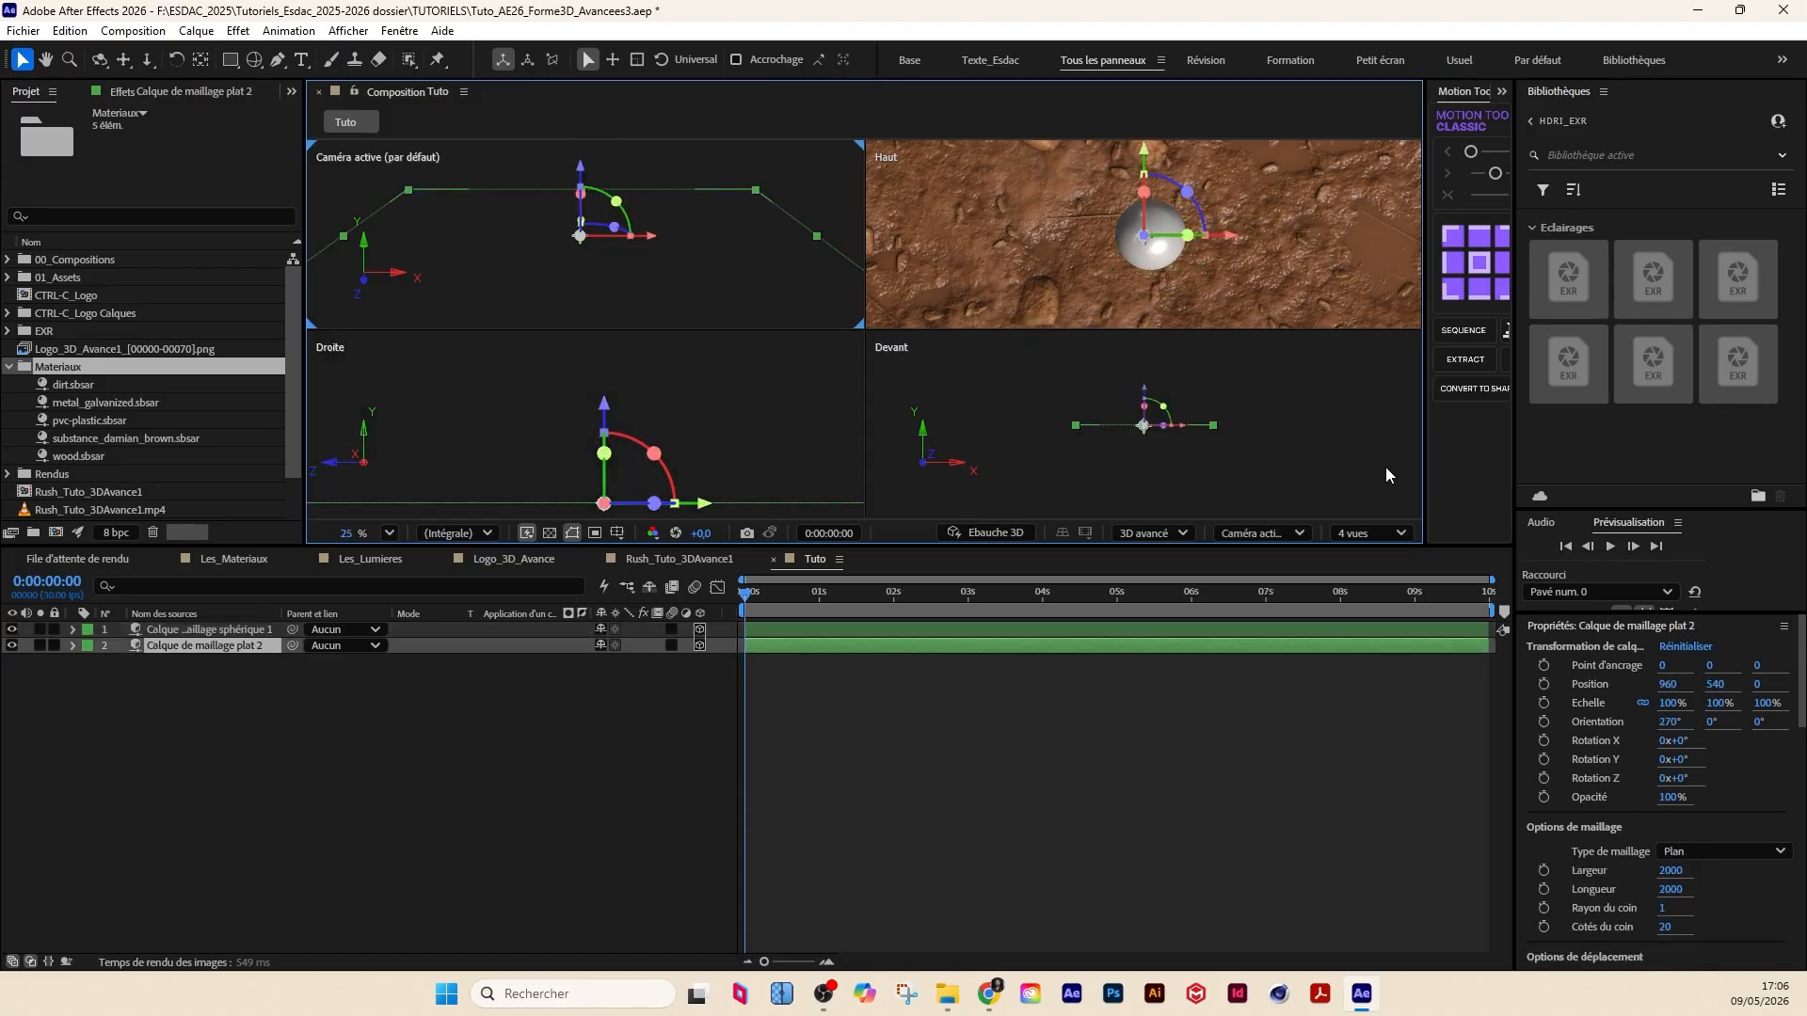
pyautogui.click(1360, 533)
pyautogui.click(1384, 562)
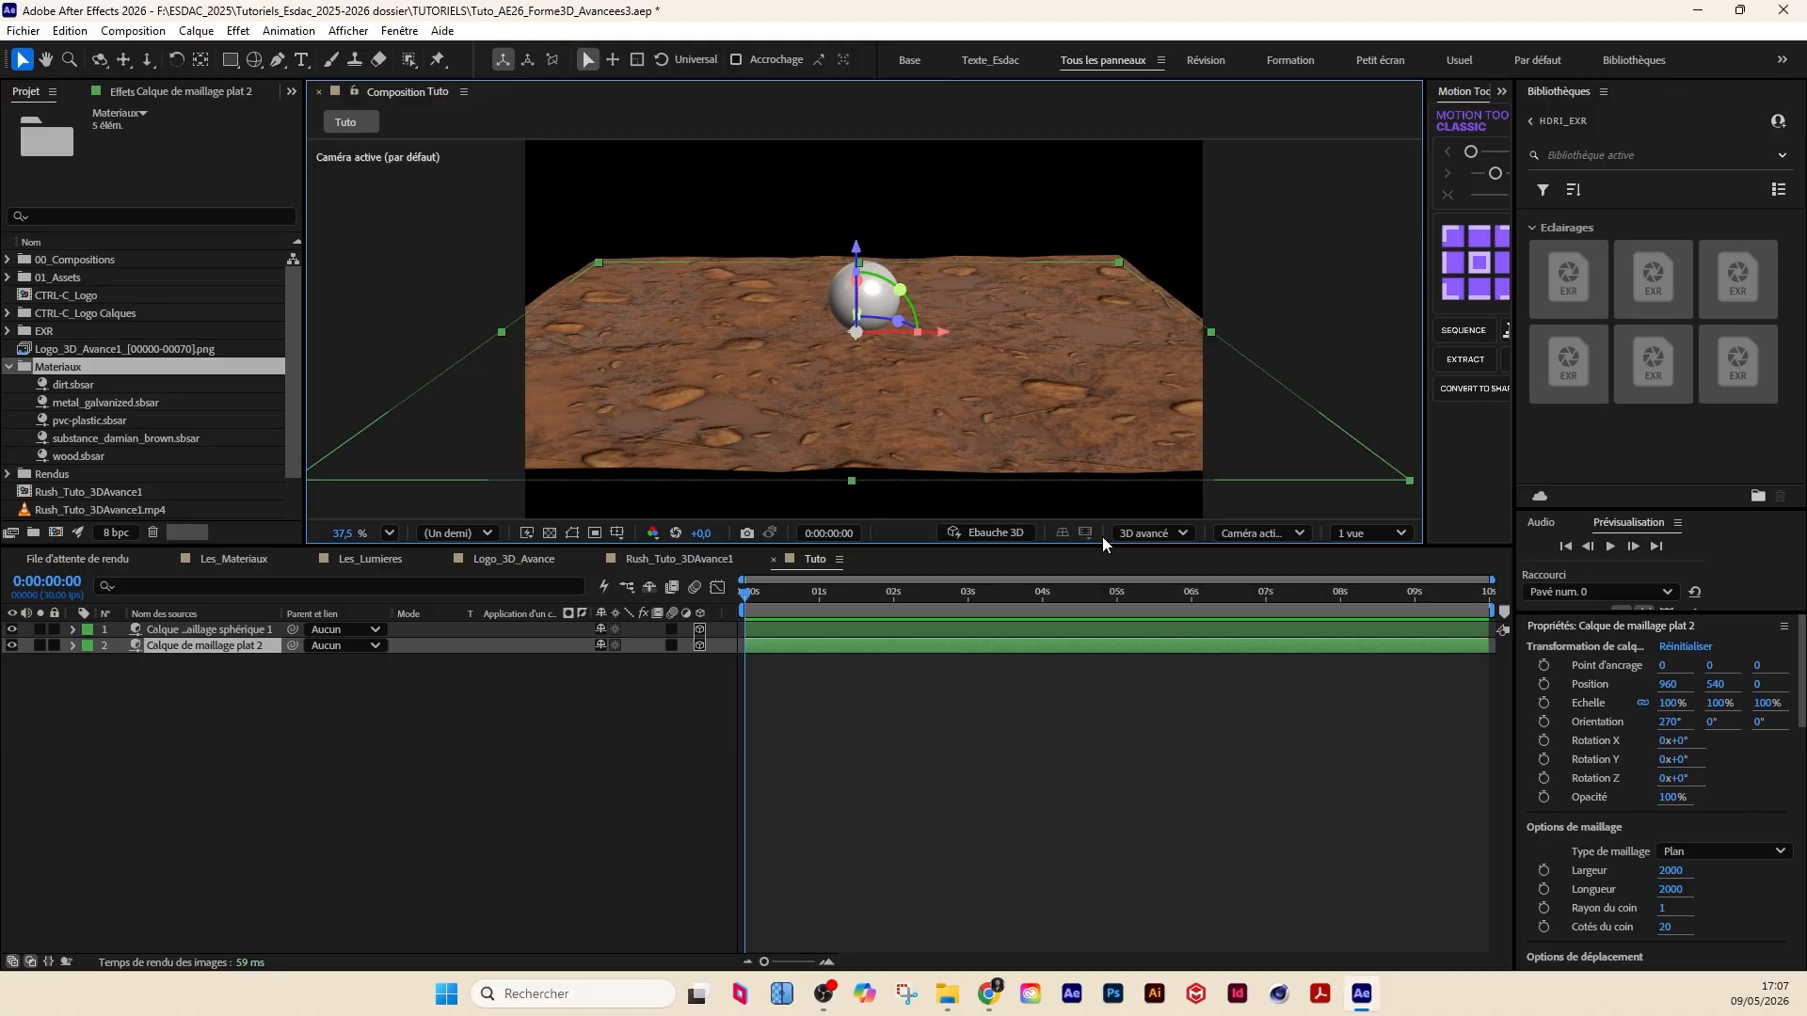
pyautogui.click(409, 697)
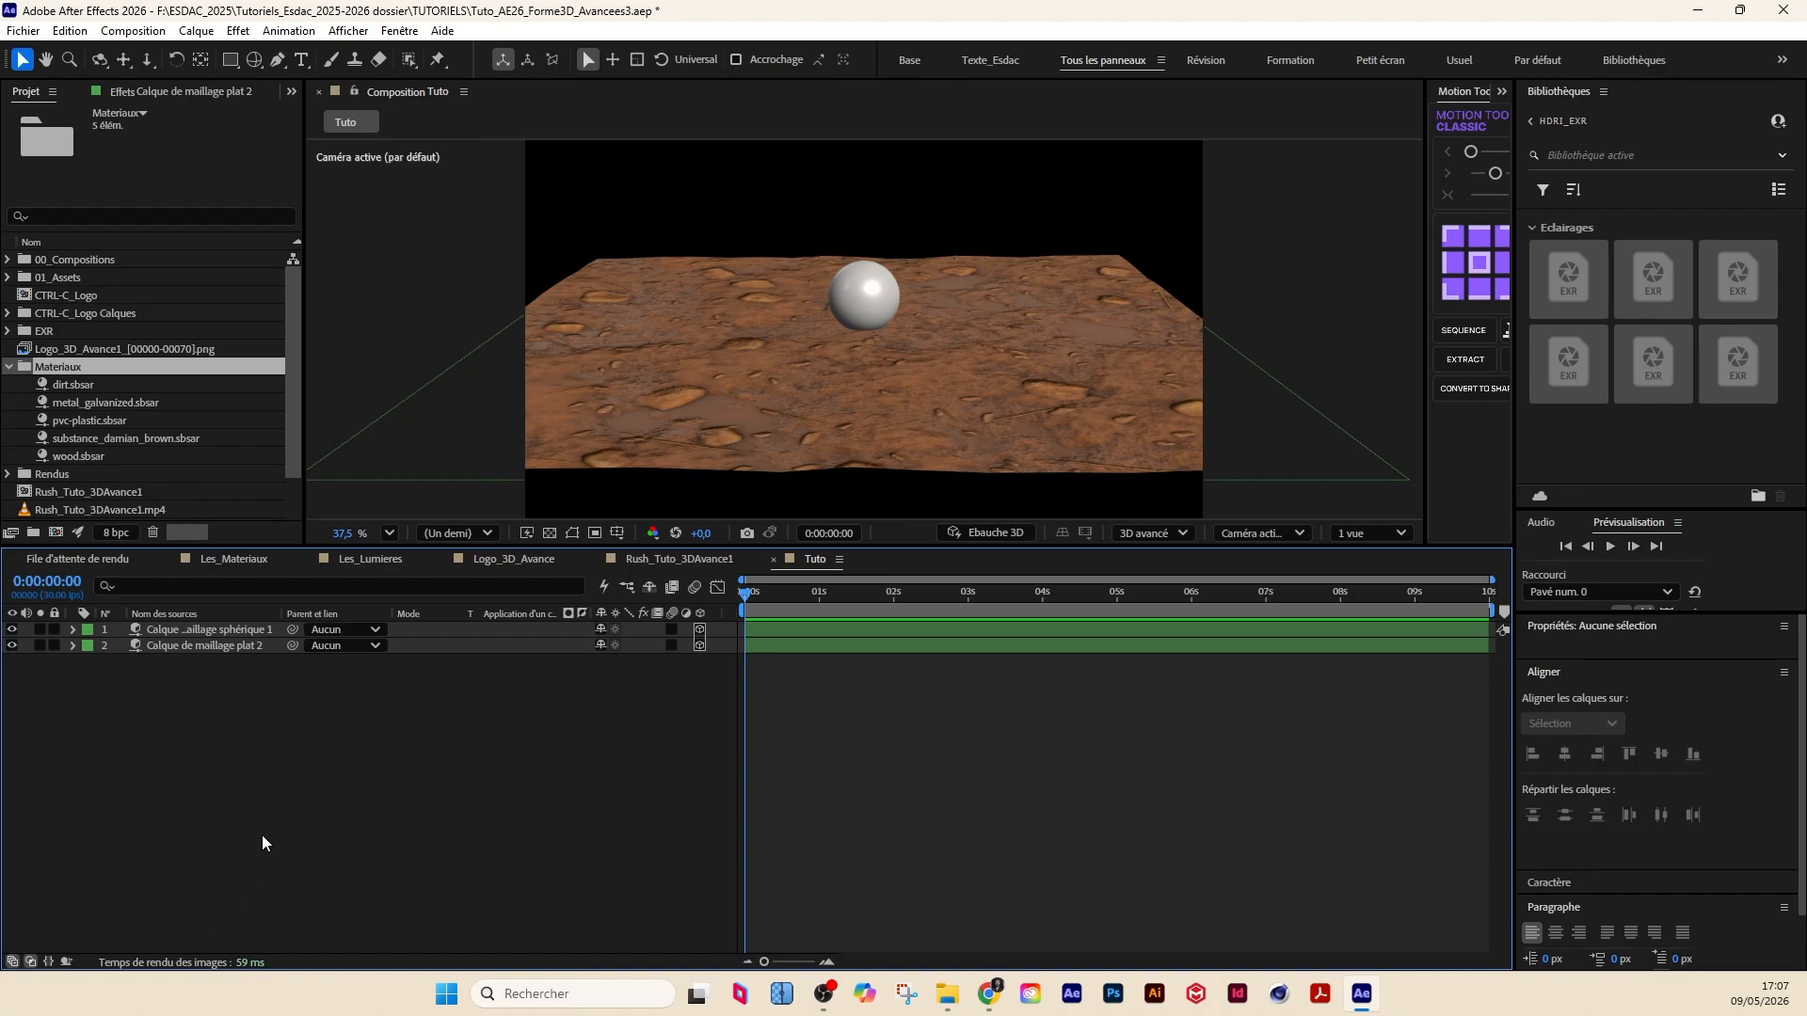
# Step: Start a new light in the Tuto composition and set its type to Parallèle
pyautogui.rightClick(301, 749)
pyautogui.moveTo(381, 517)
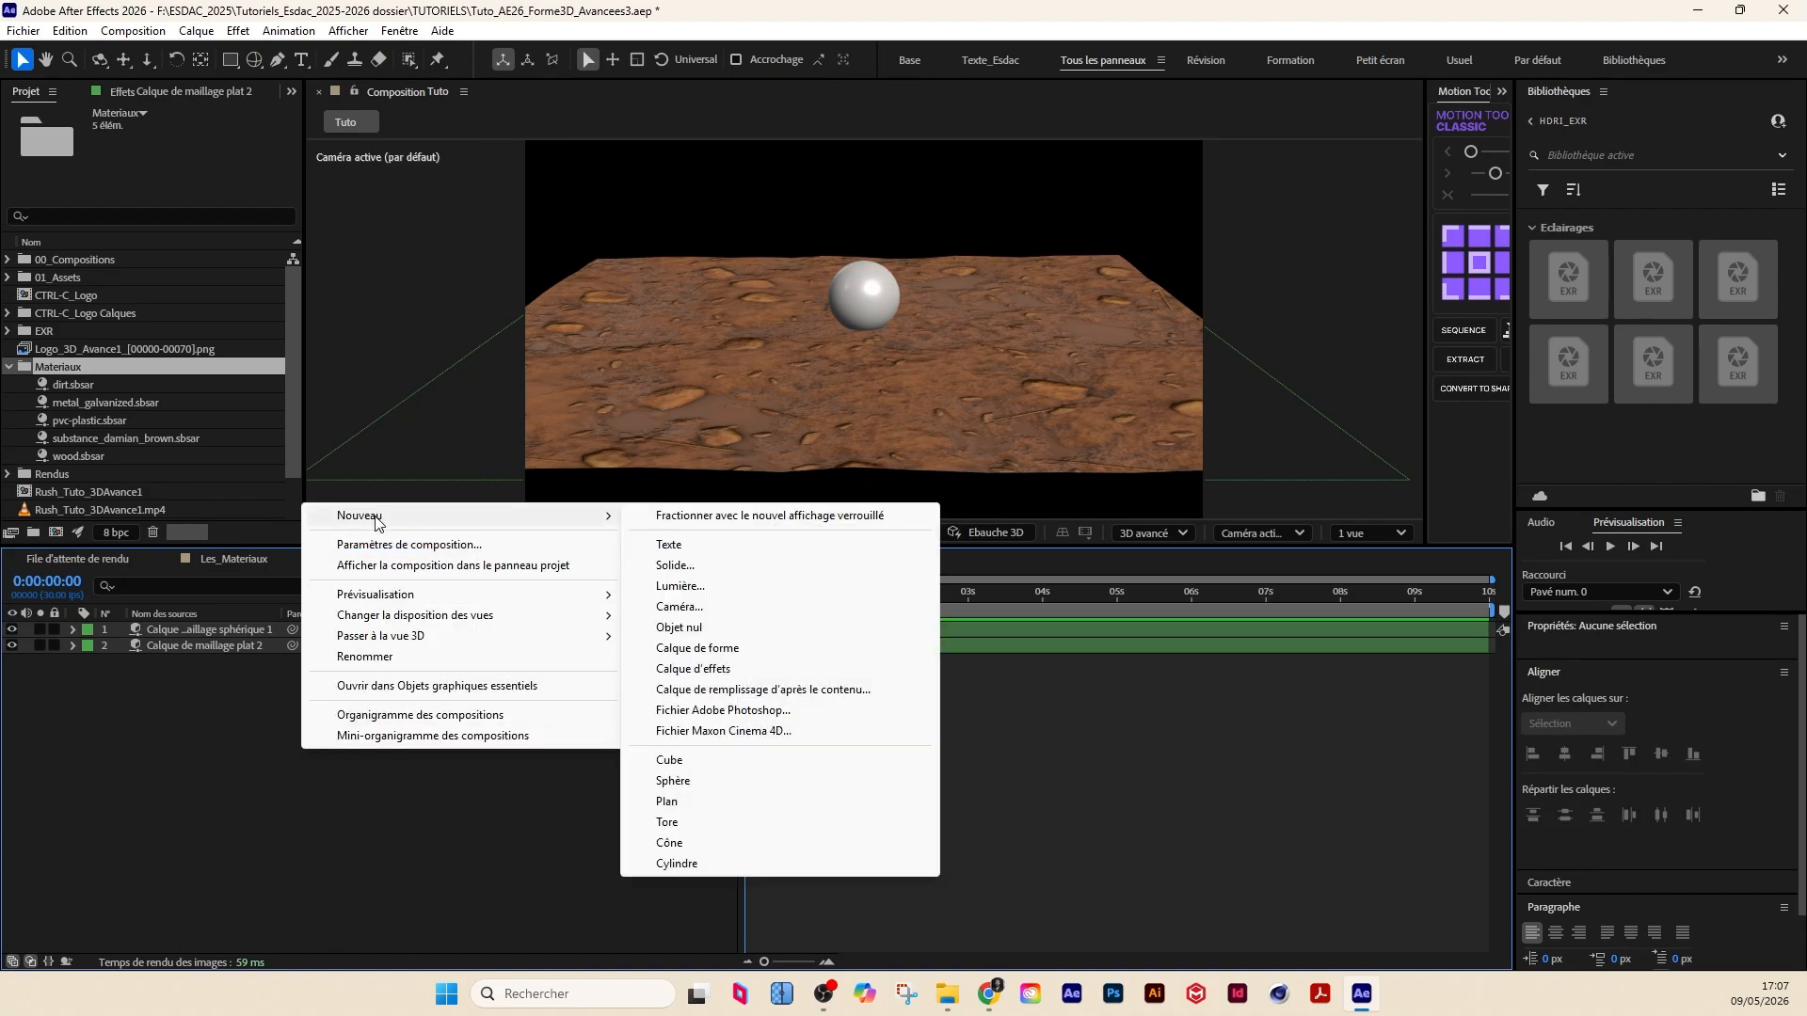
pyautogui.rightClick(235, 729)
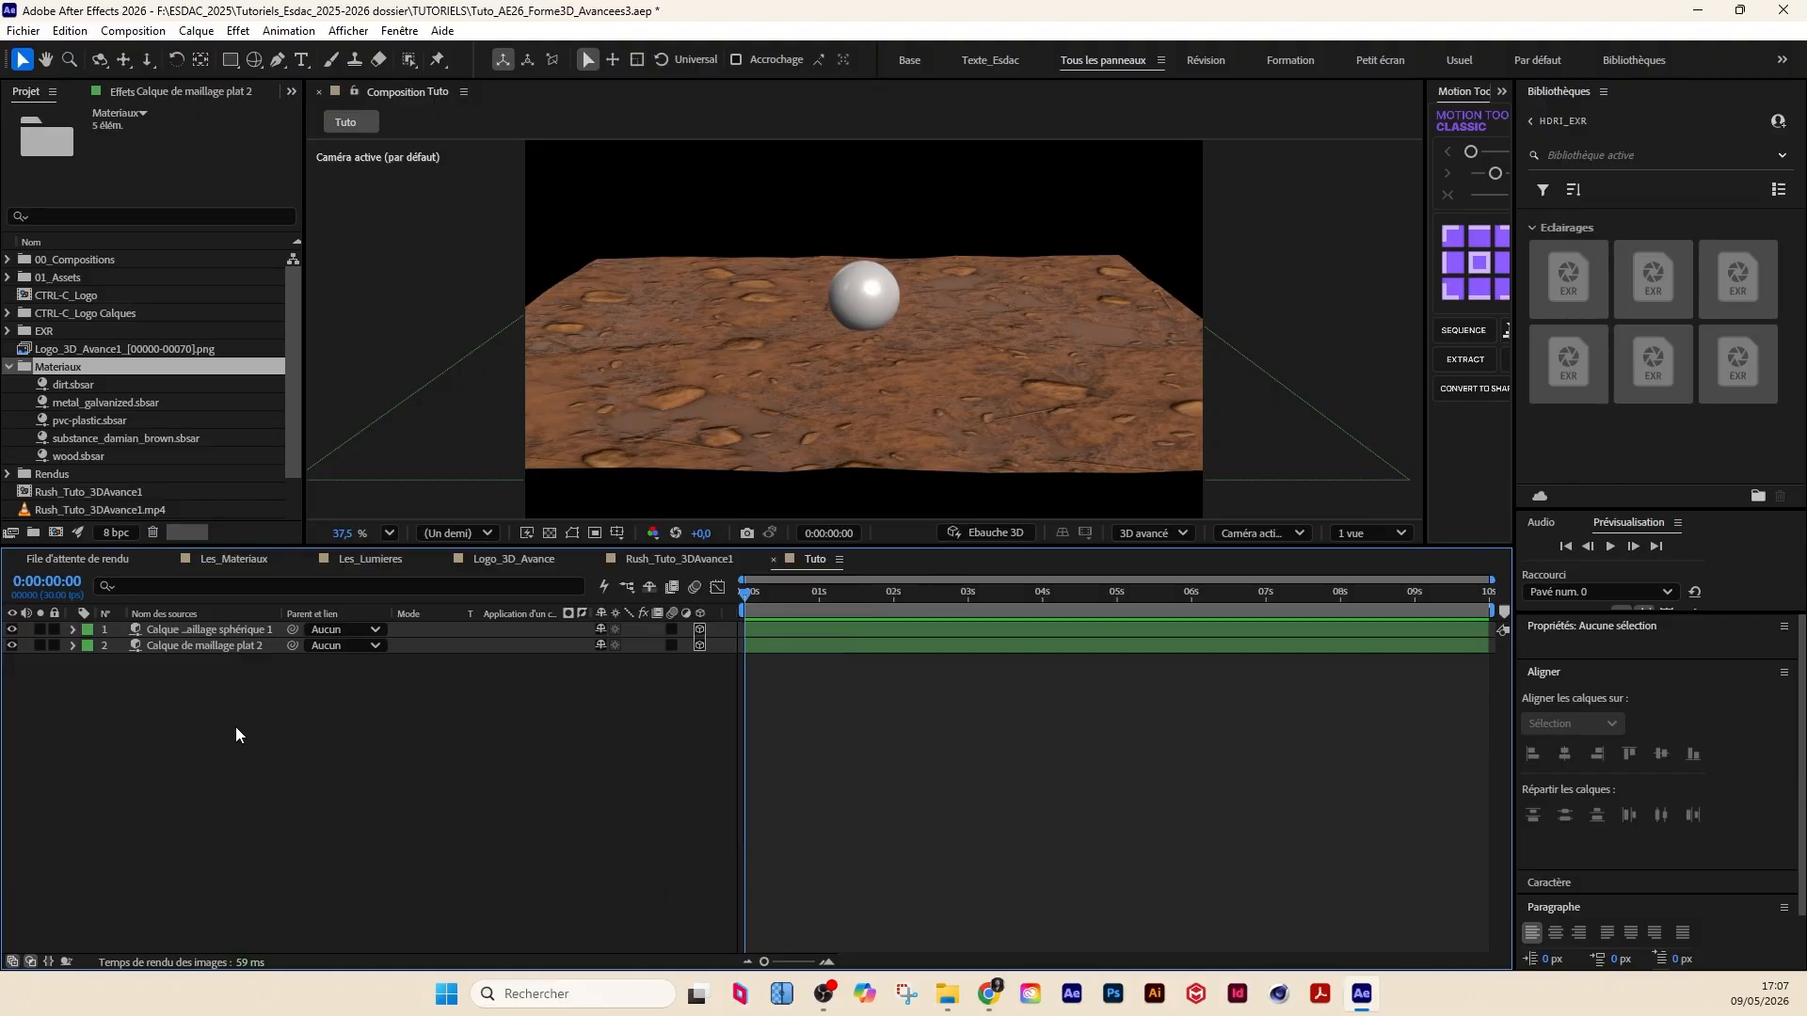
pyautogui.moveTo(306, 495)
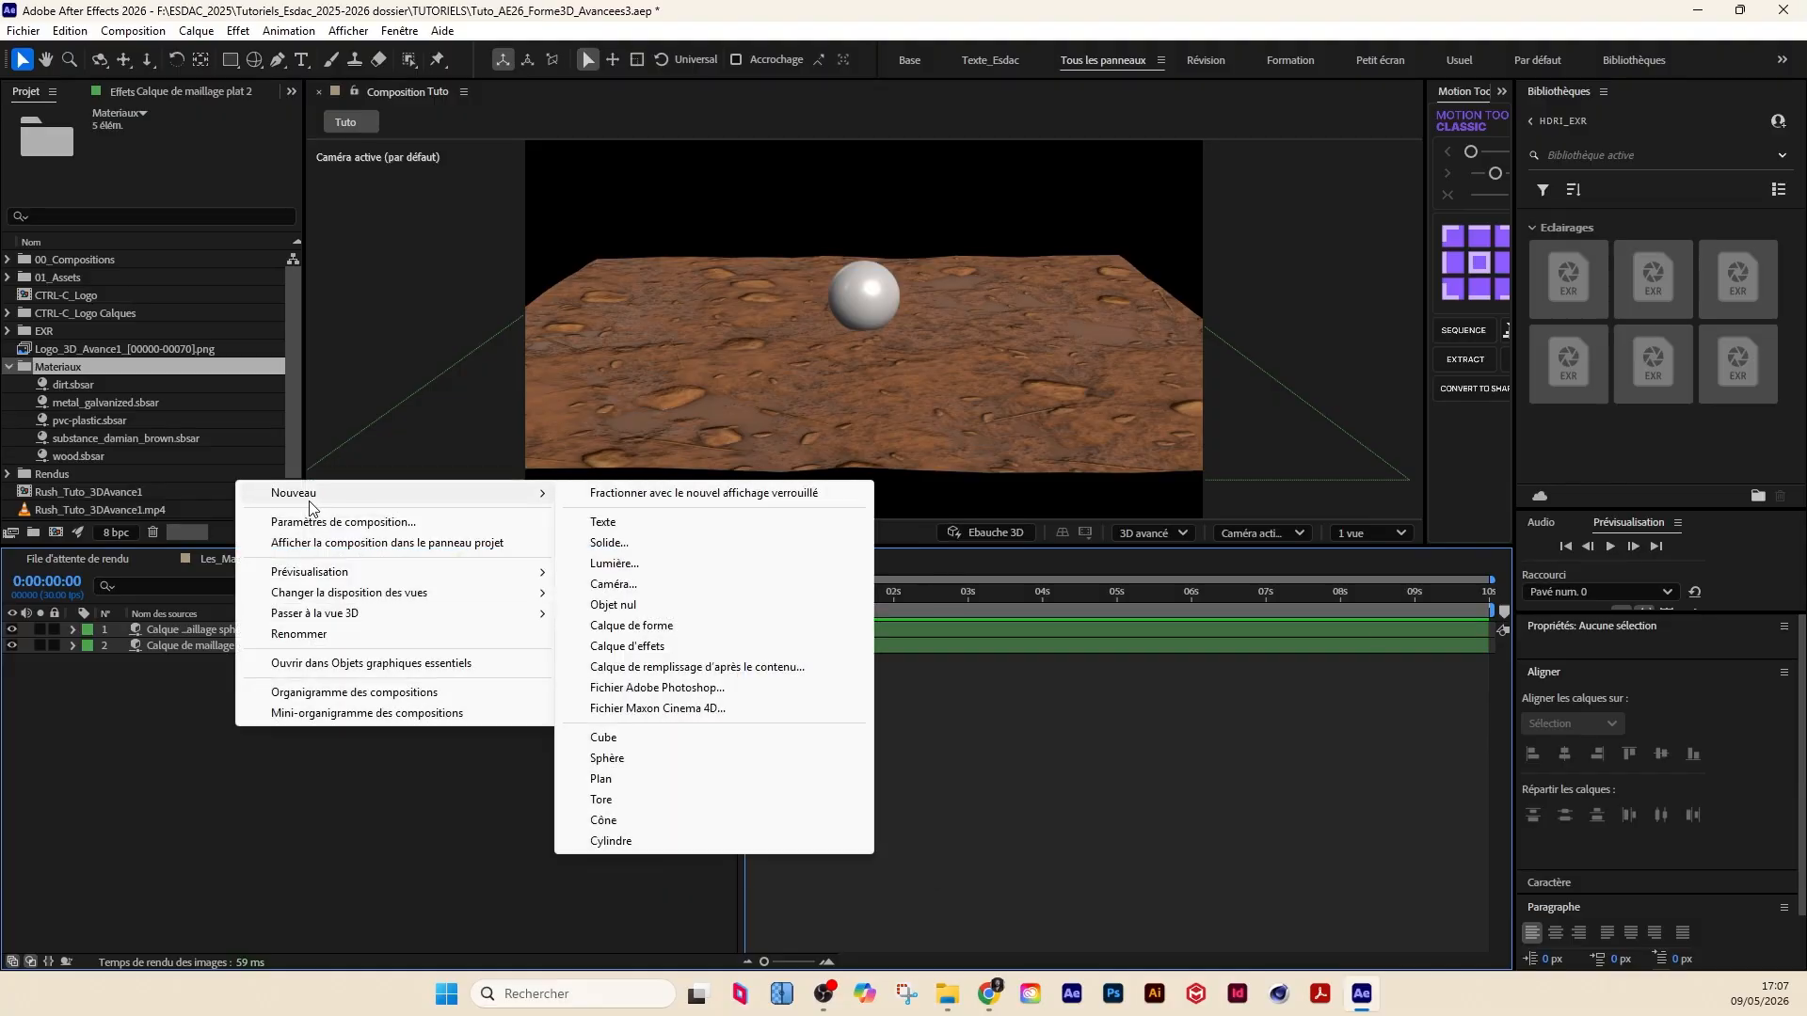
pyautogui.click(612, 564)
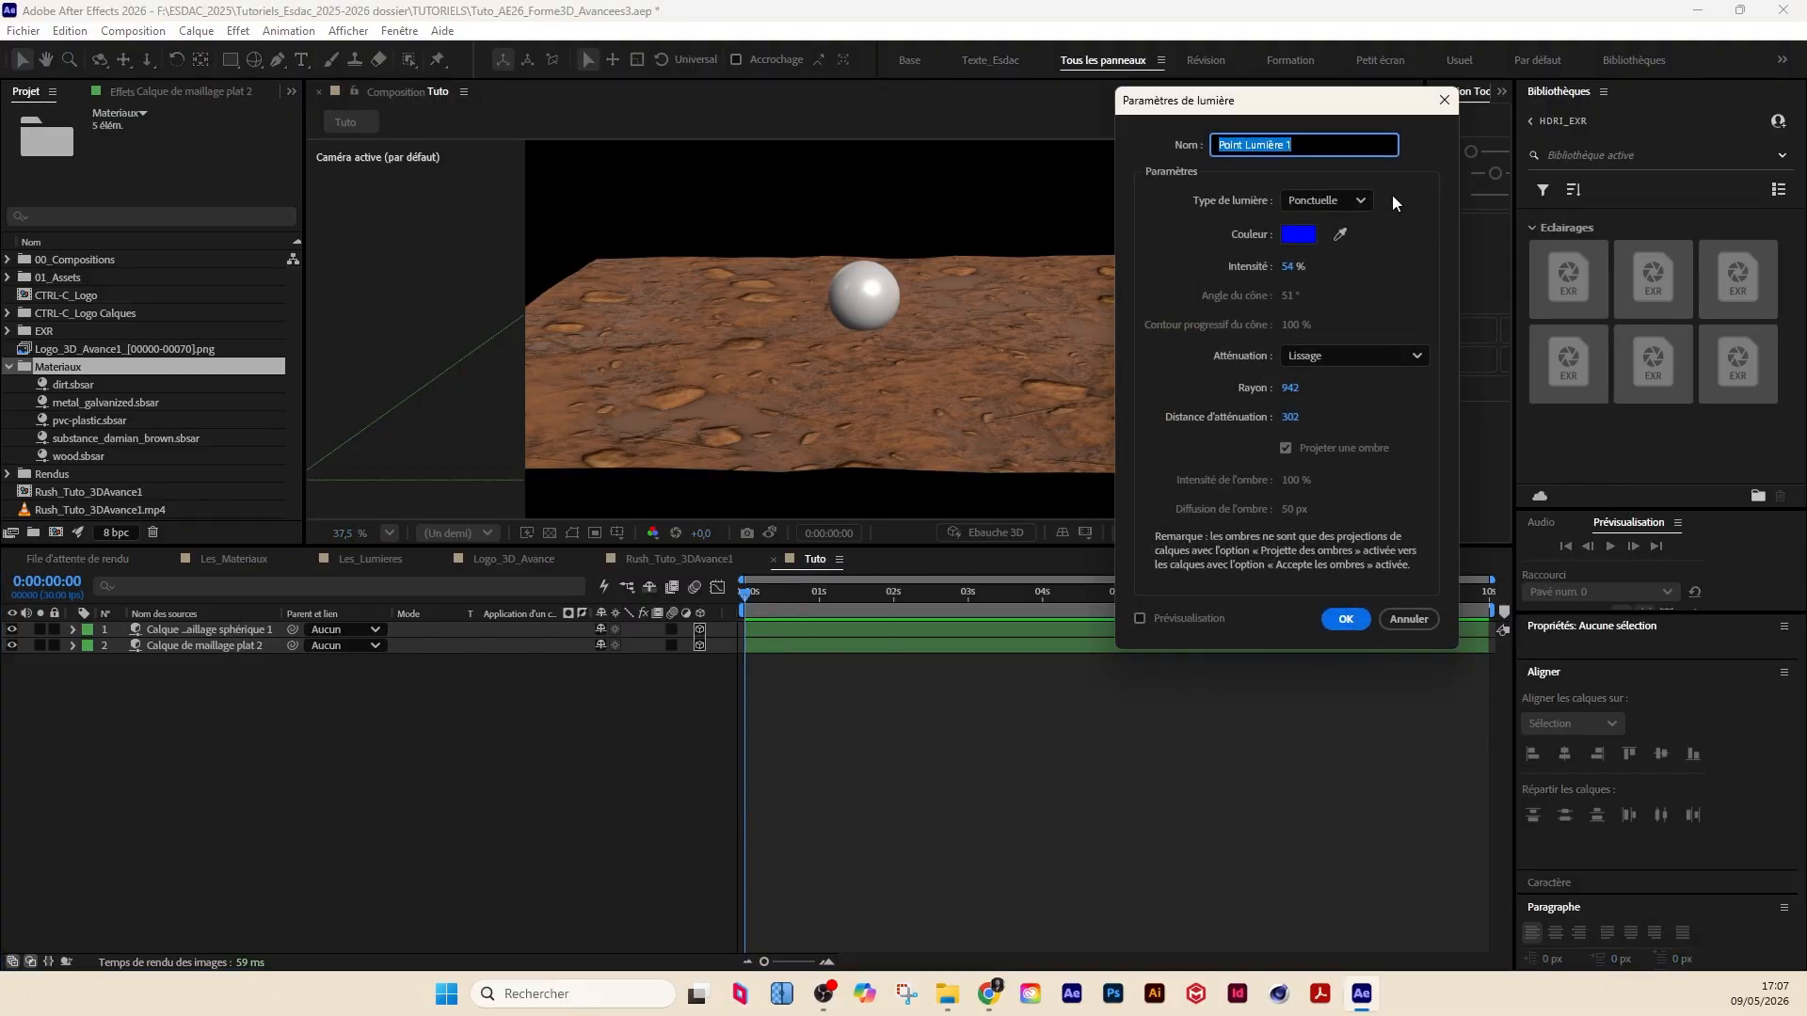
pyautogui.click(1359, 198)
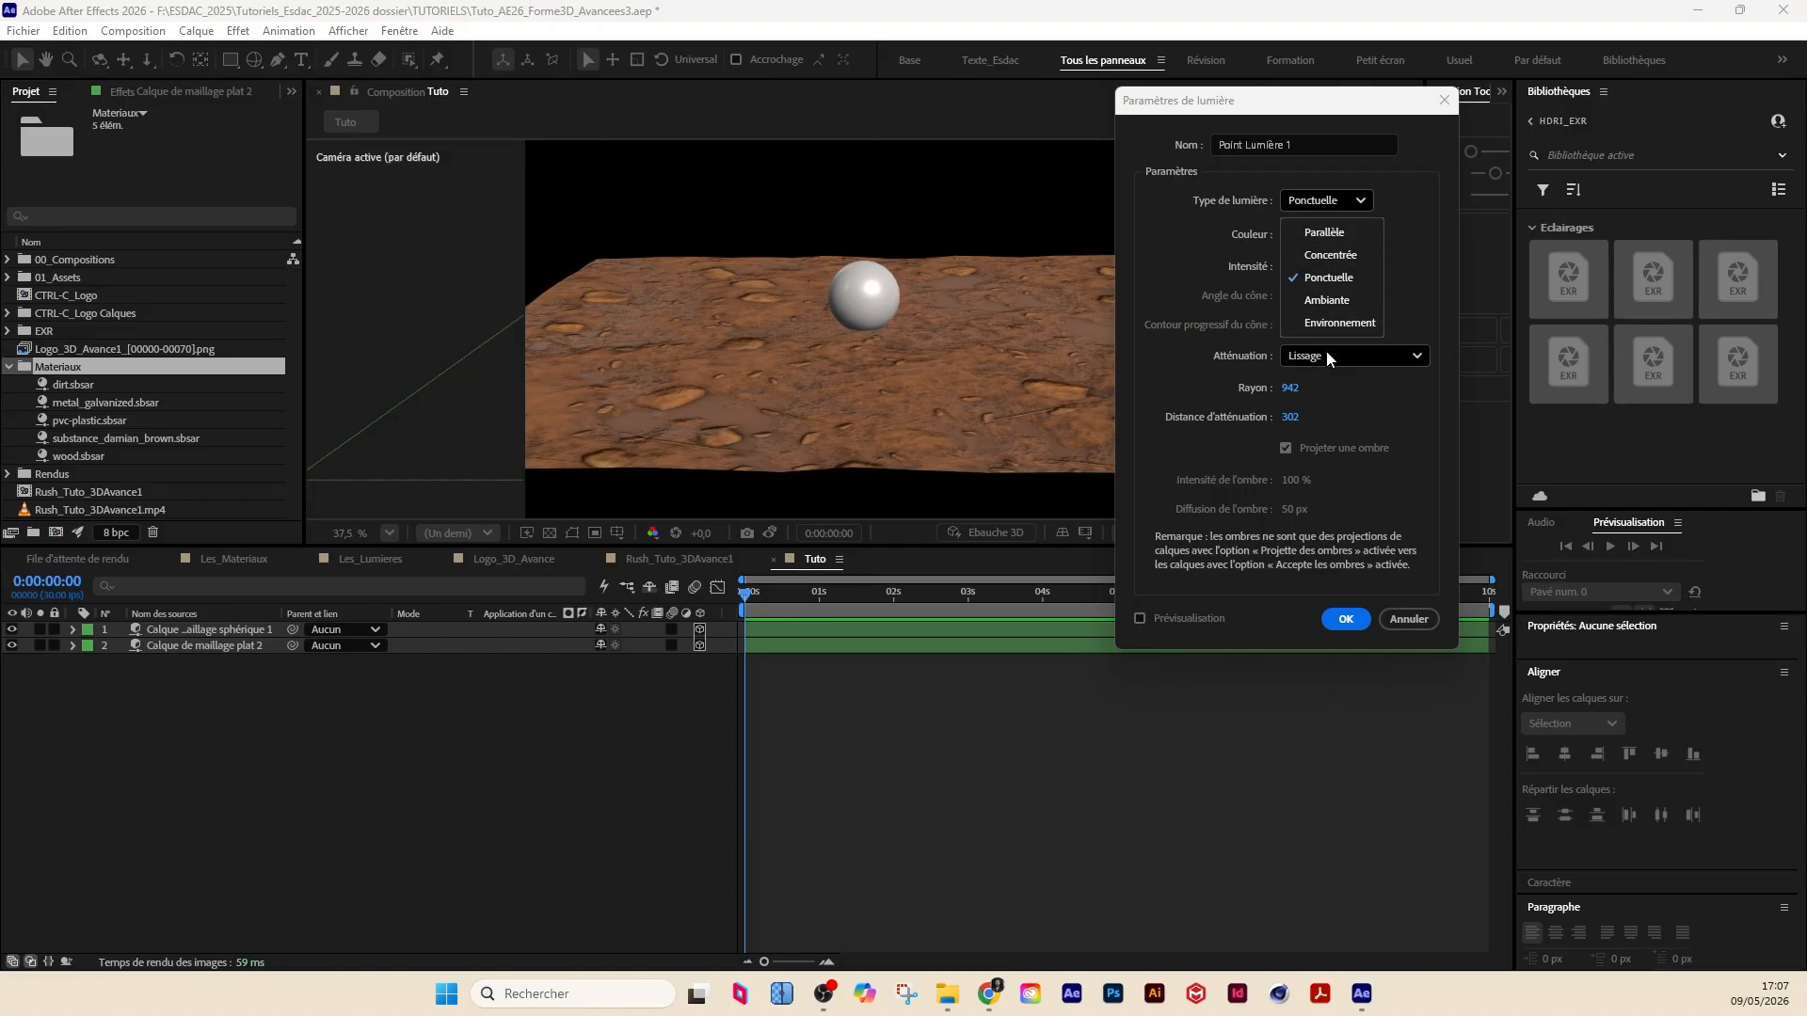
pyautogui.click(1333, 235)
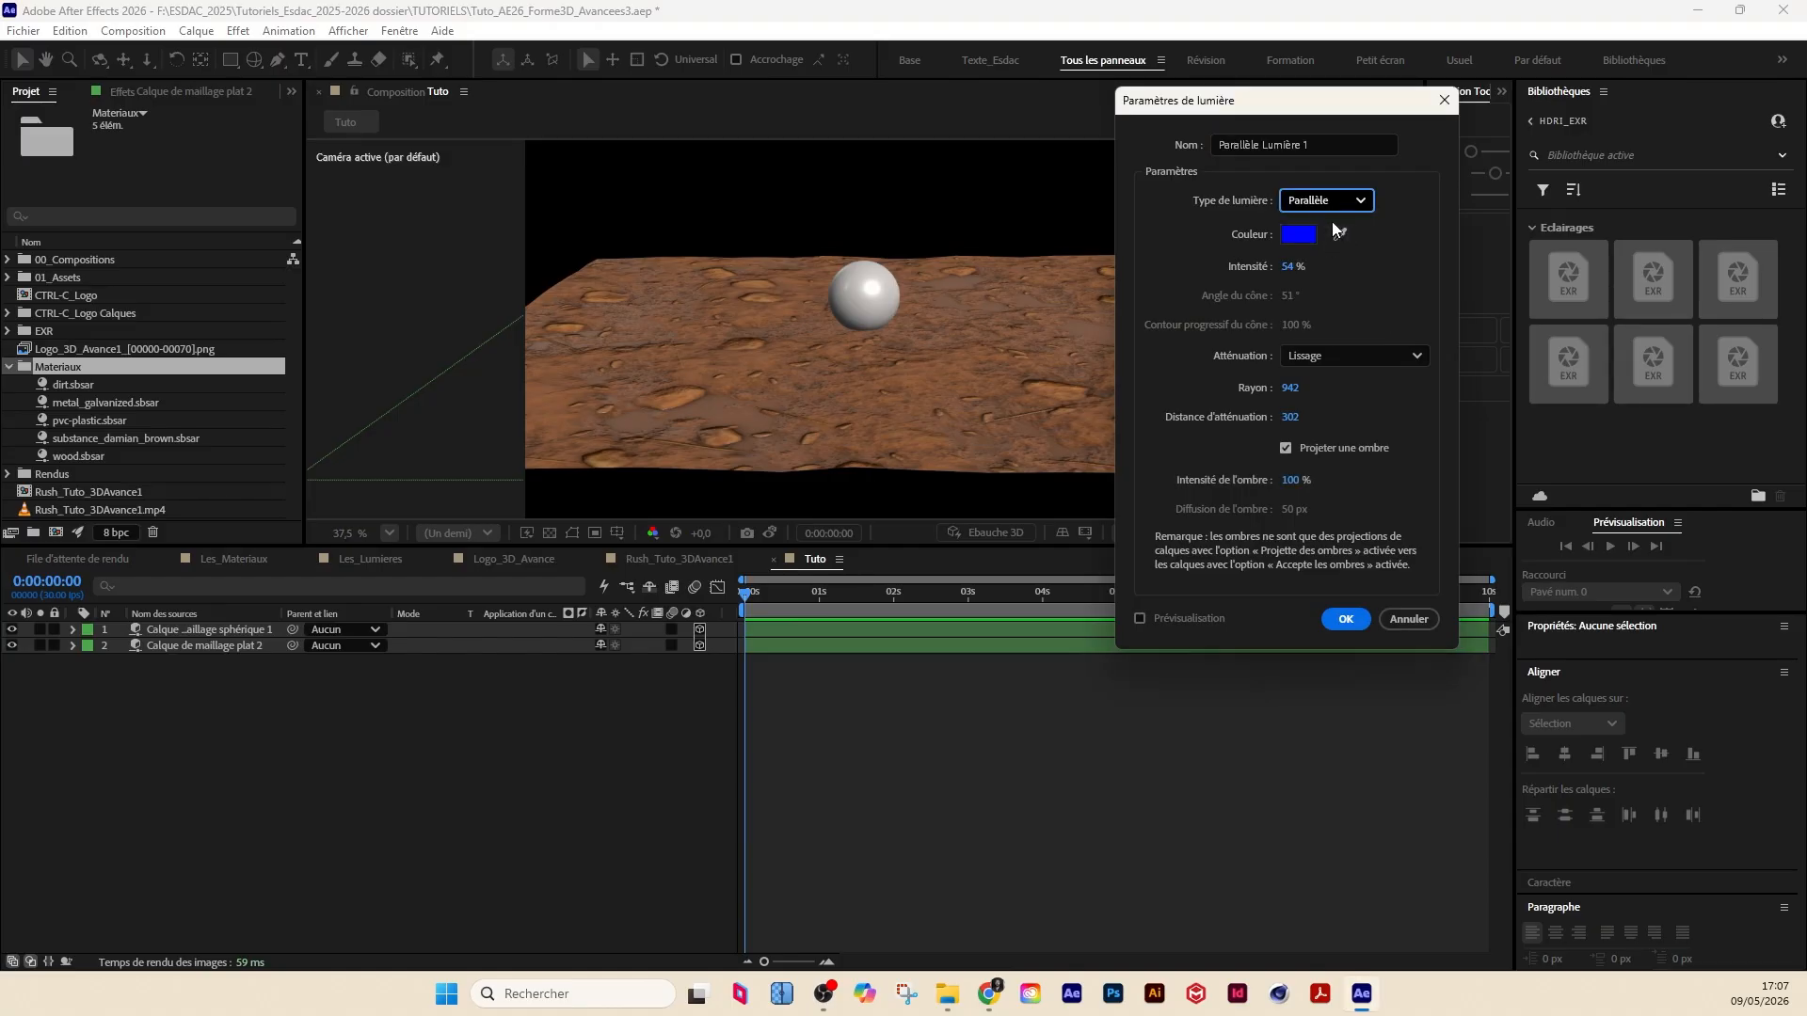
# Step: Set the new light's intensity to 100 % and its colour to white (ffffff)
pyautogui.click(1288, 268)
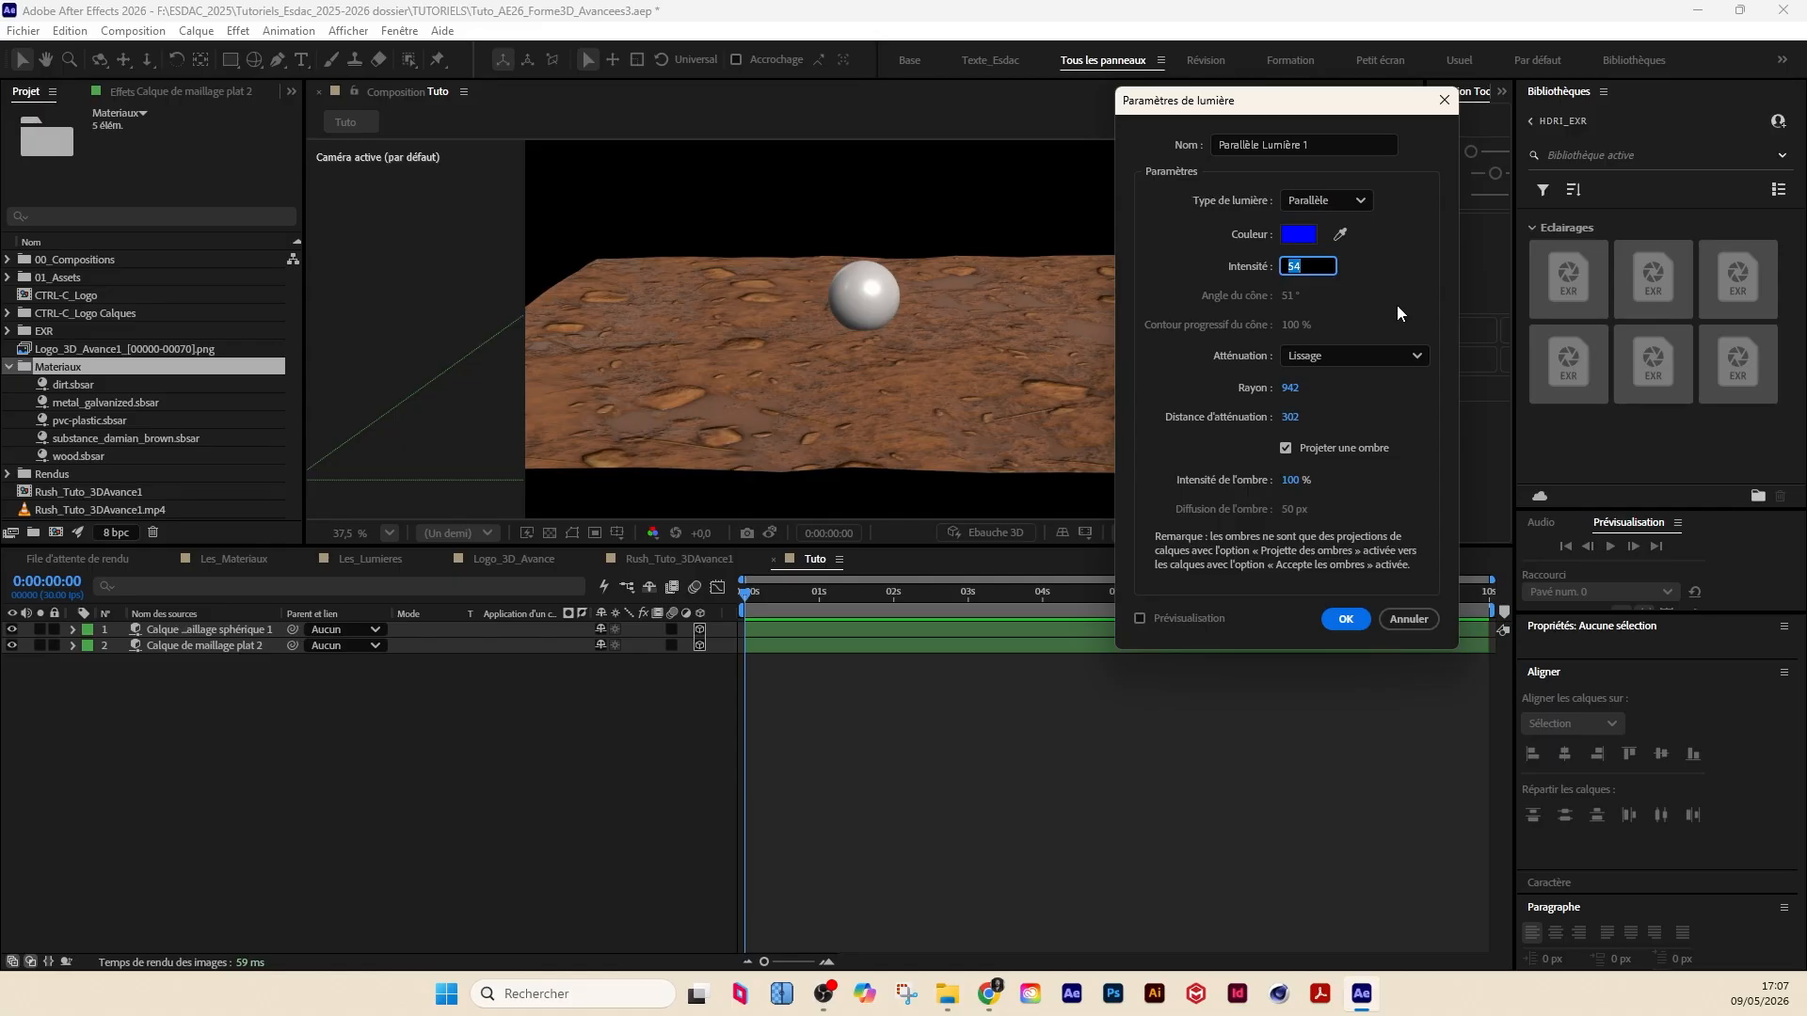
pyautogui.write('100')
pyautogui.click(1296, 235)
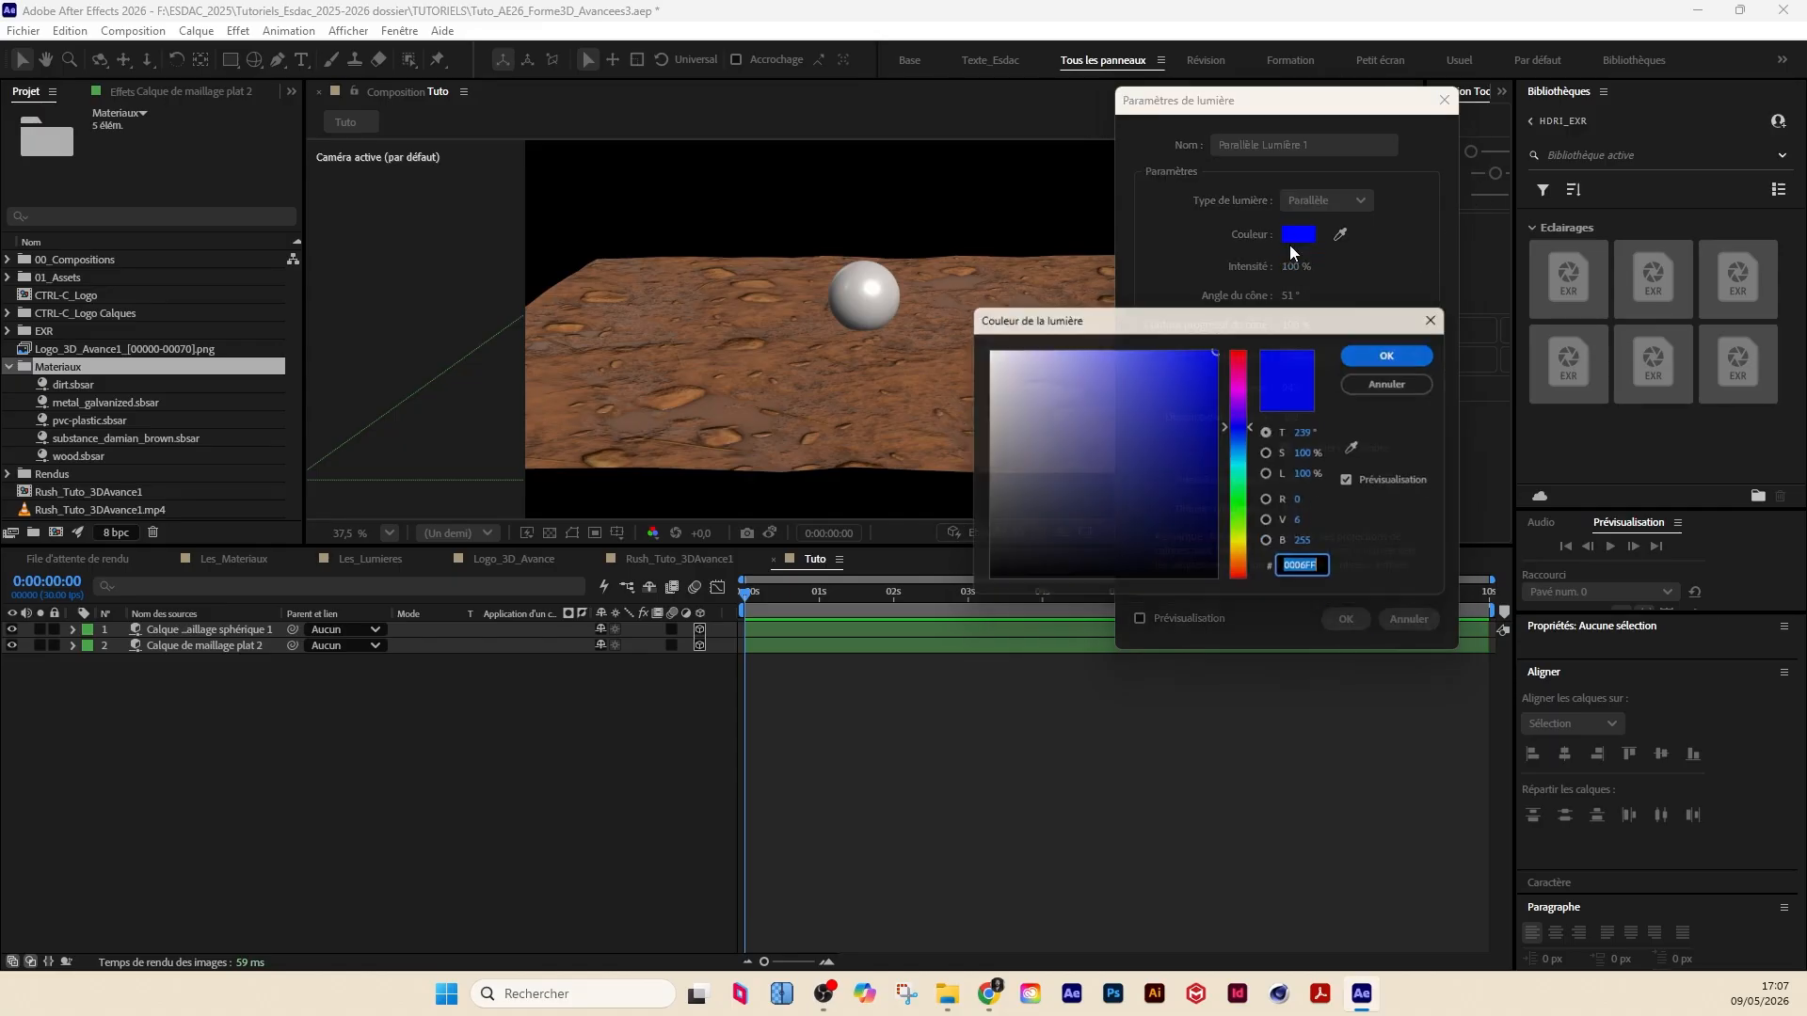
pyautogui.write('ffffff')
pyautogui.click(1400, 352)
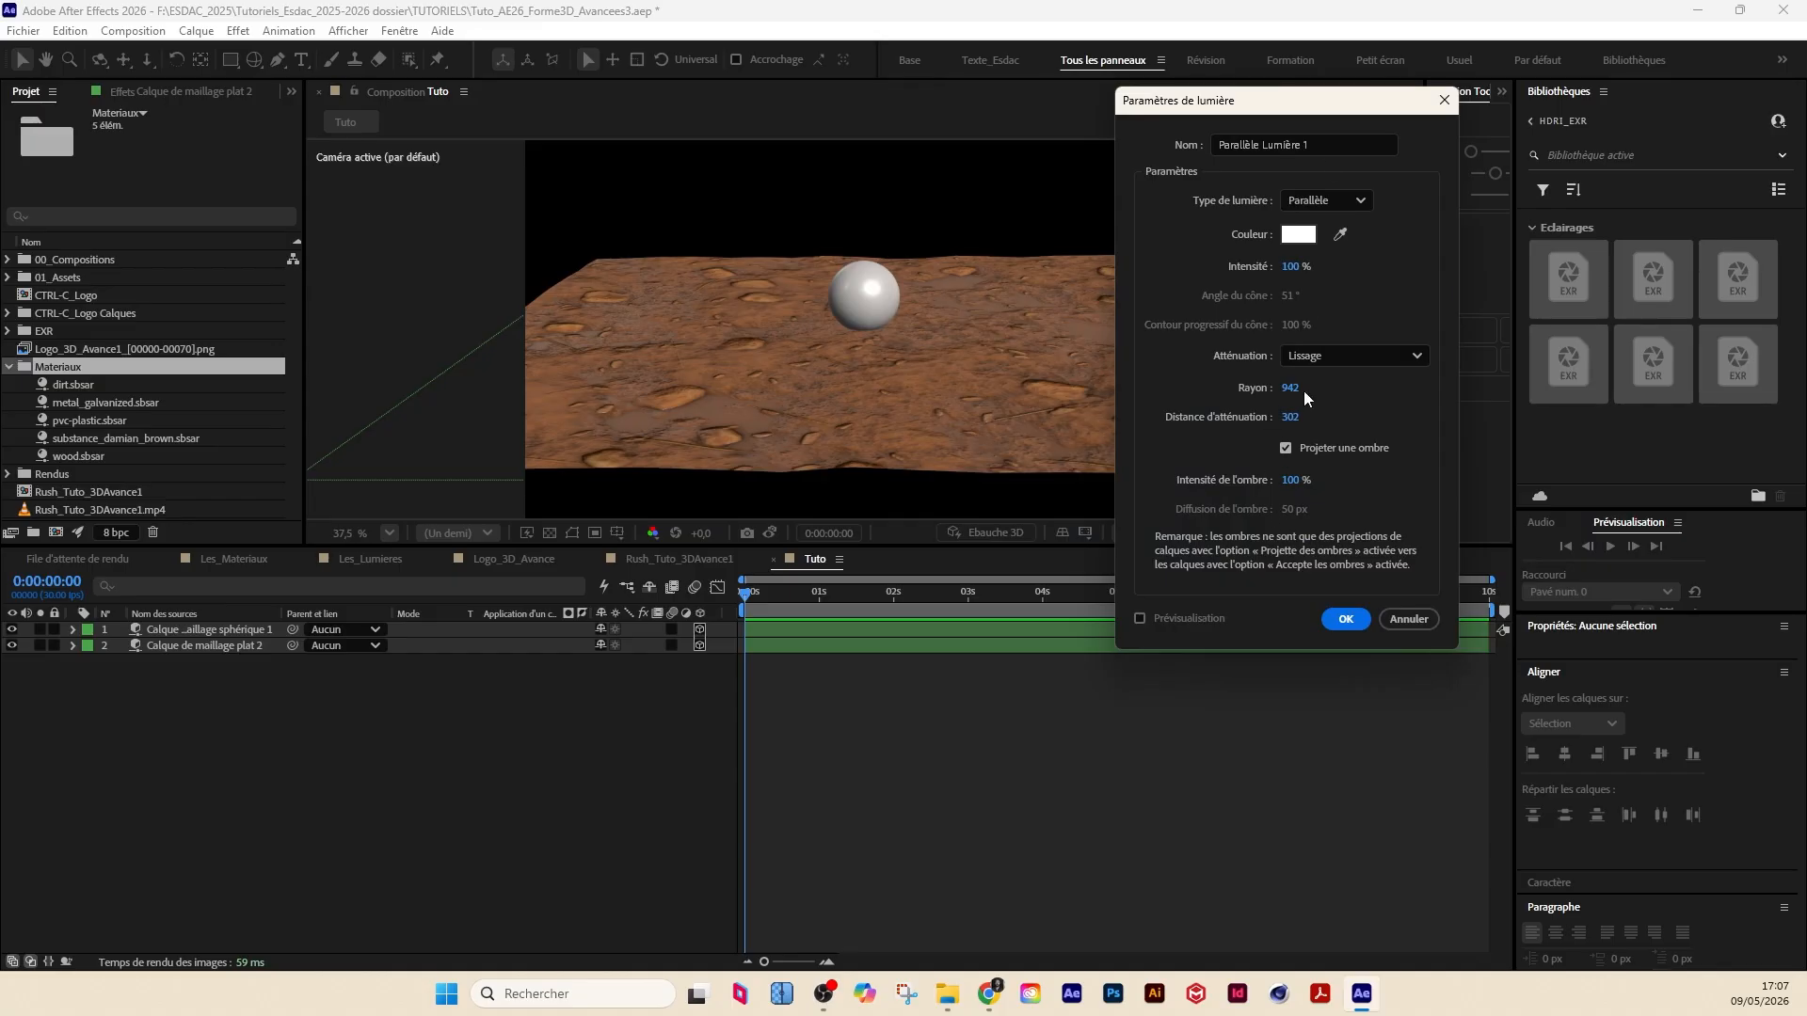
# Step: Switch the light type to Concentrée, then to Ponctuelle, to compare their available shadow settings
pyautogui.click(1327, 201)
pyautogui.click(1395, 197)
pyautogui.click(1334, 201)
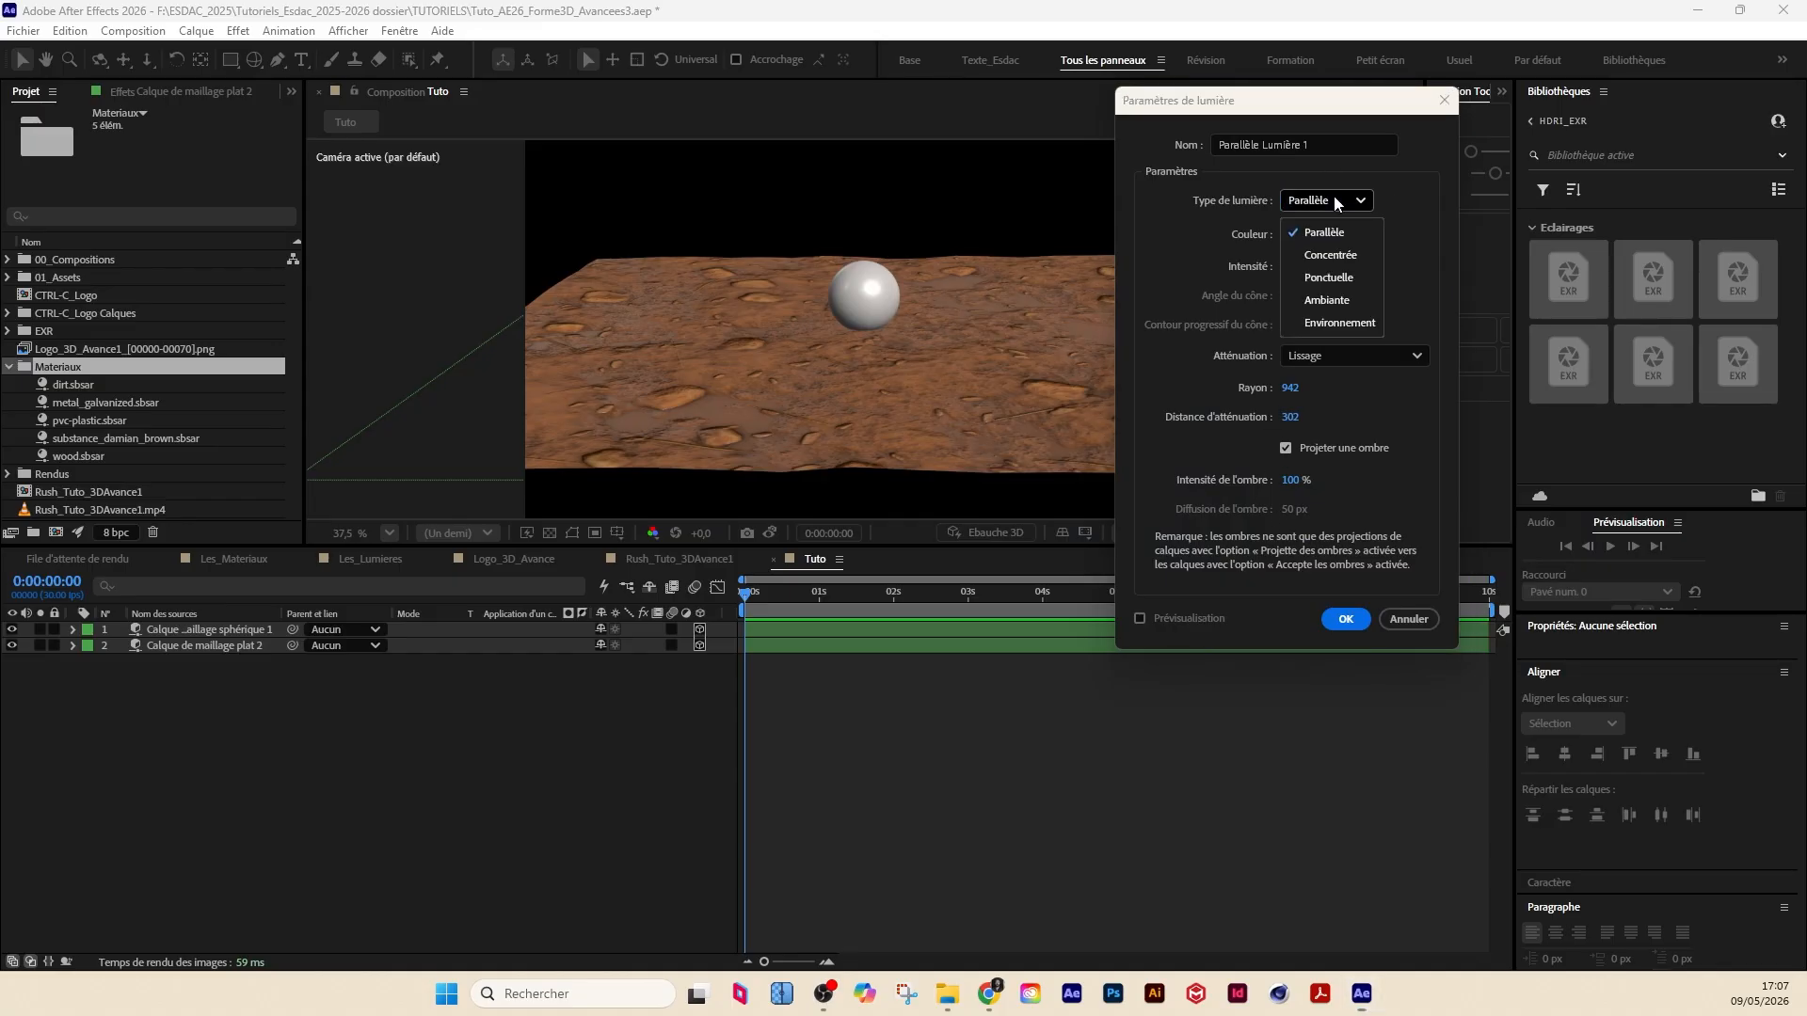
pyautogui.click(1328, 256)
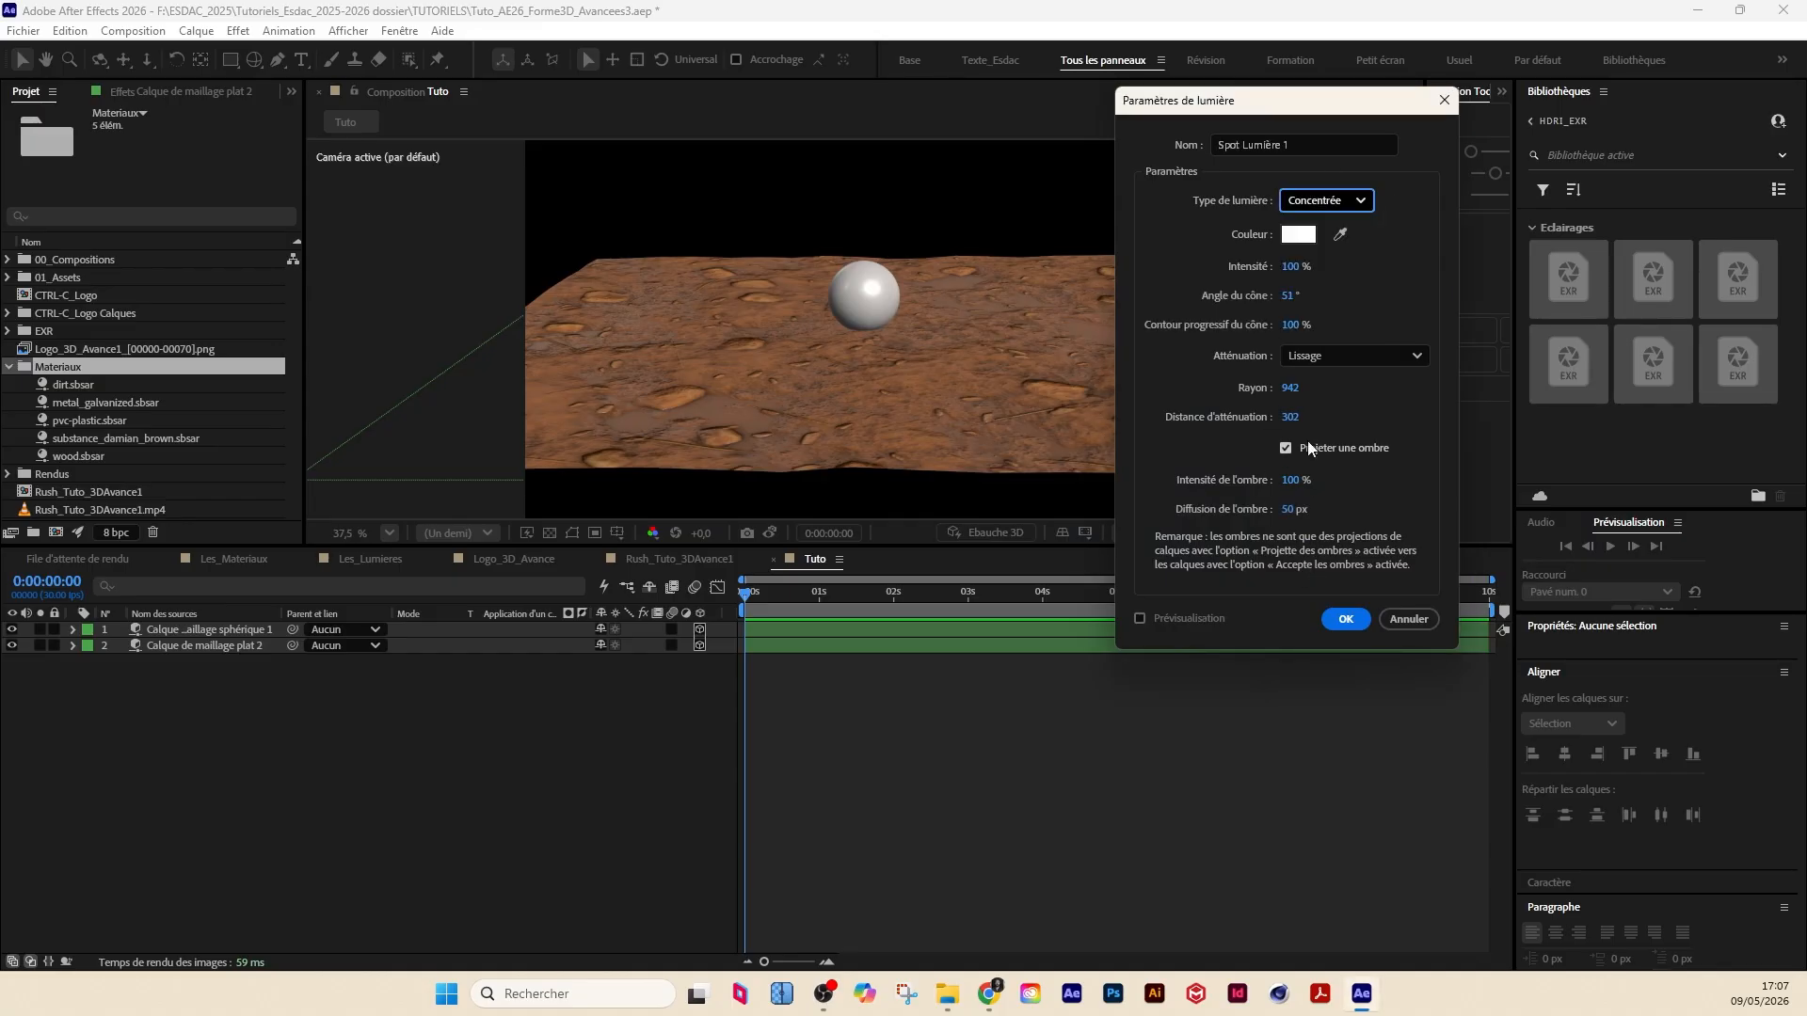
pyautogui.click(1329, 202)
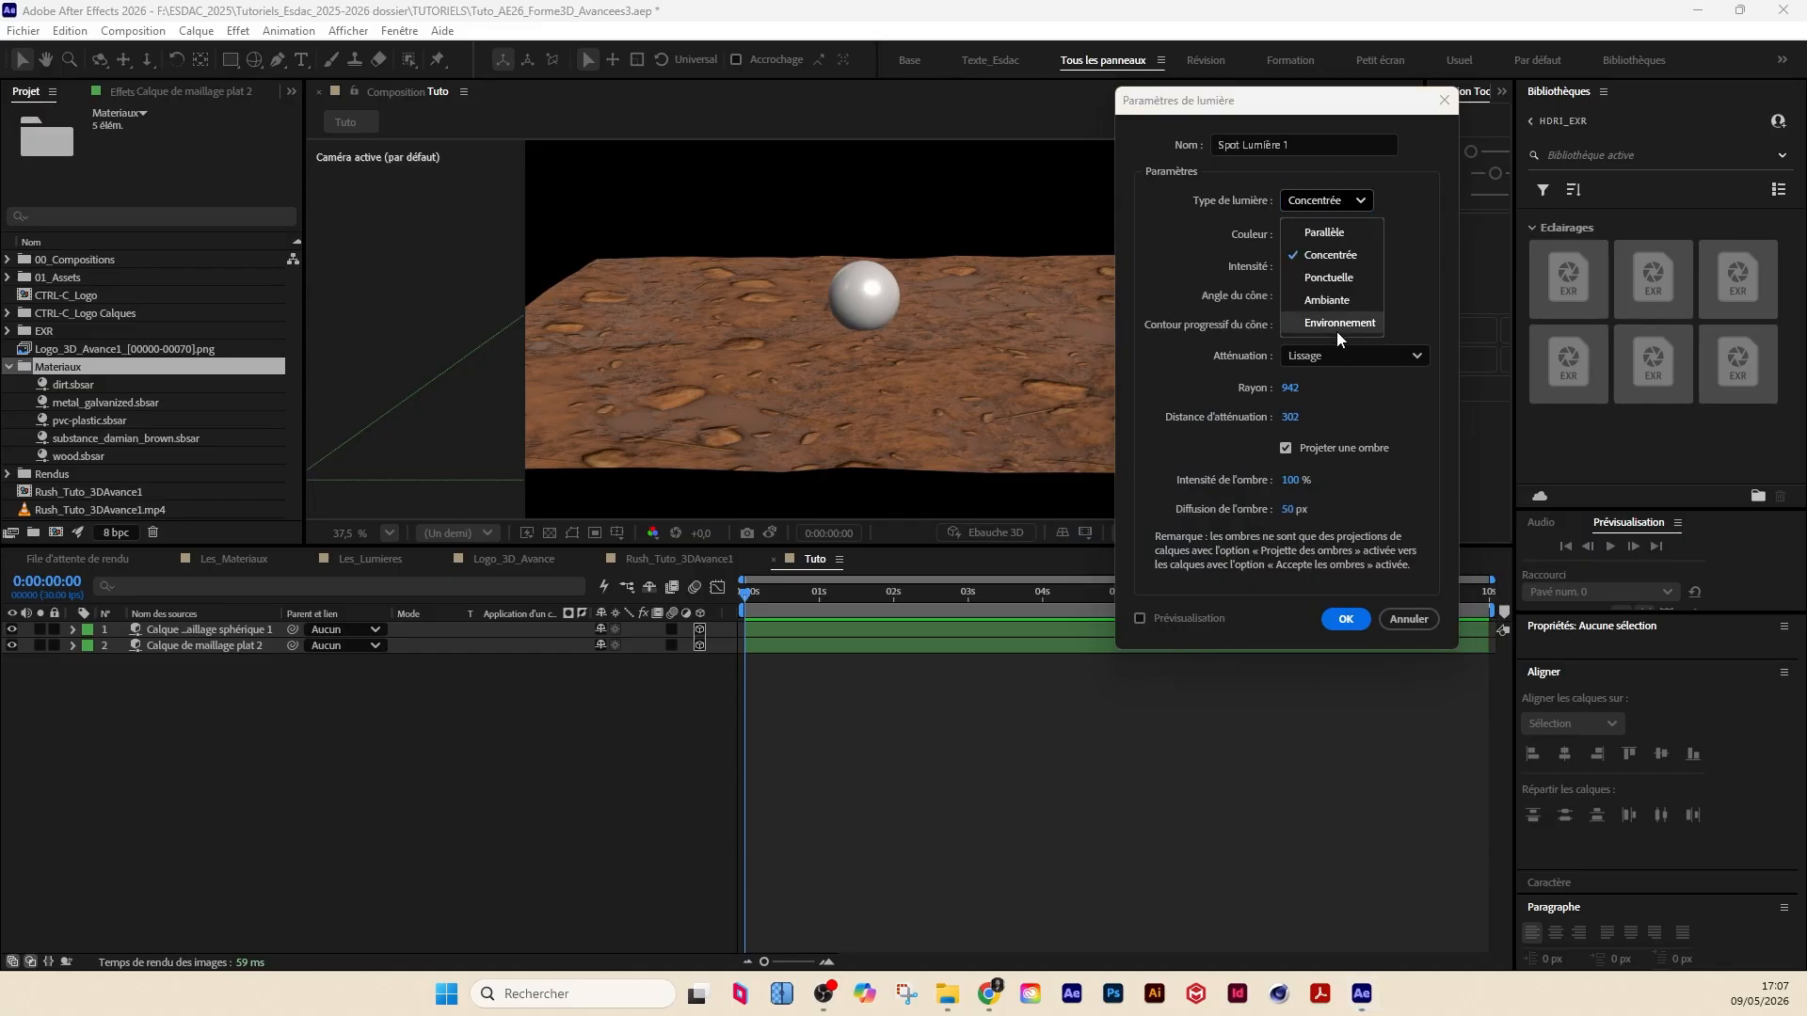
pyautogui.click(1331, 281)
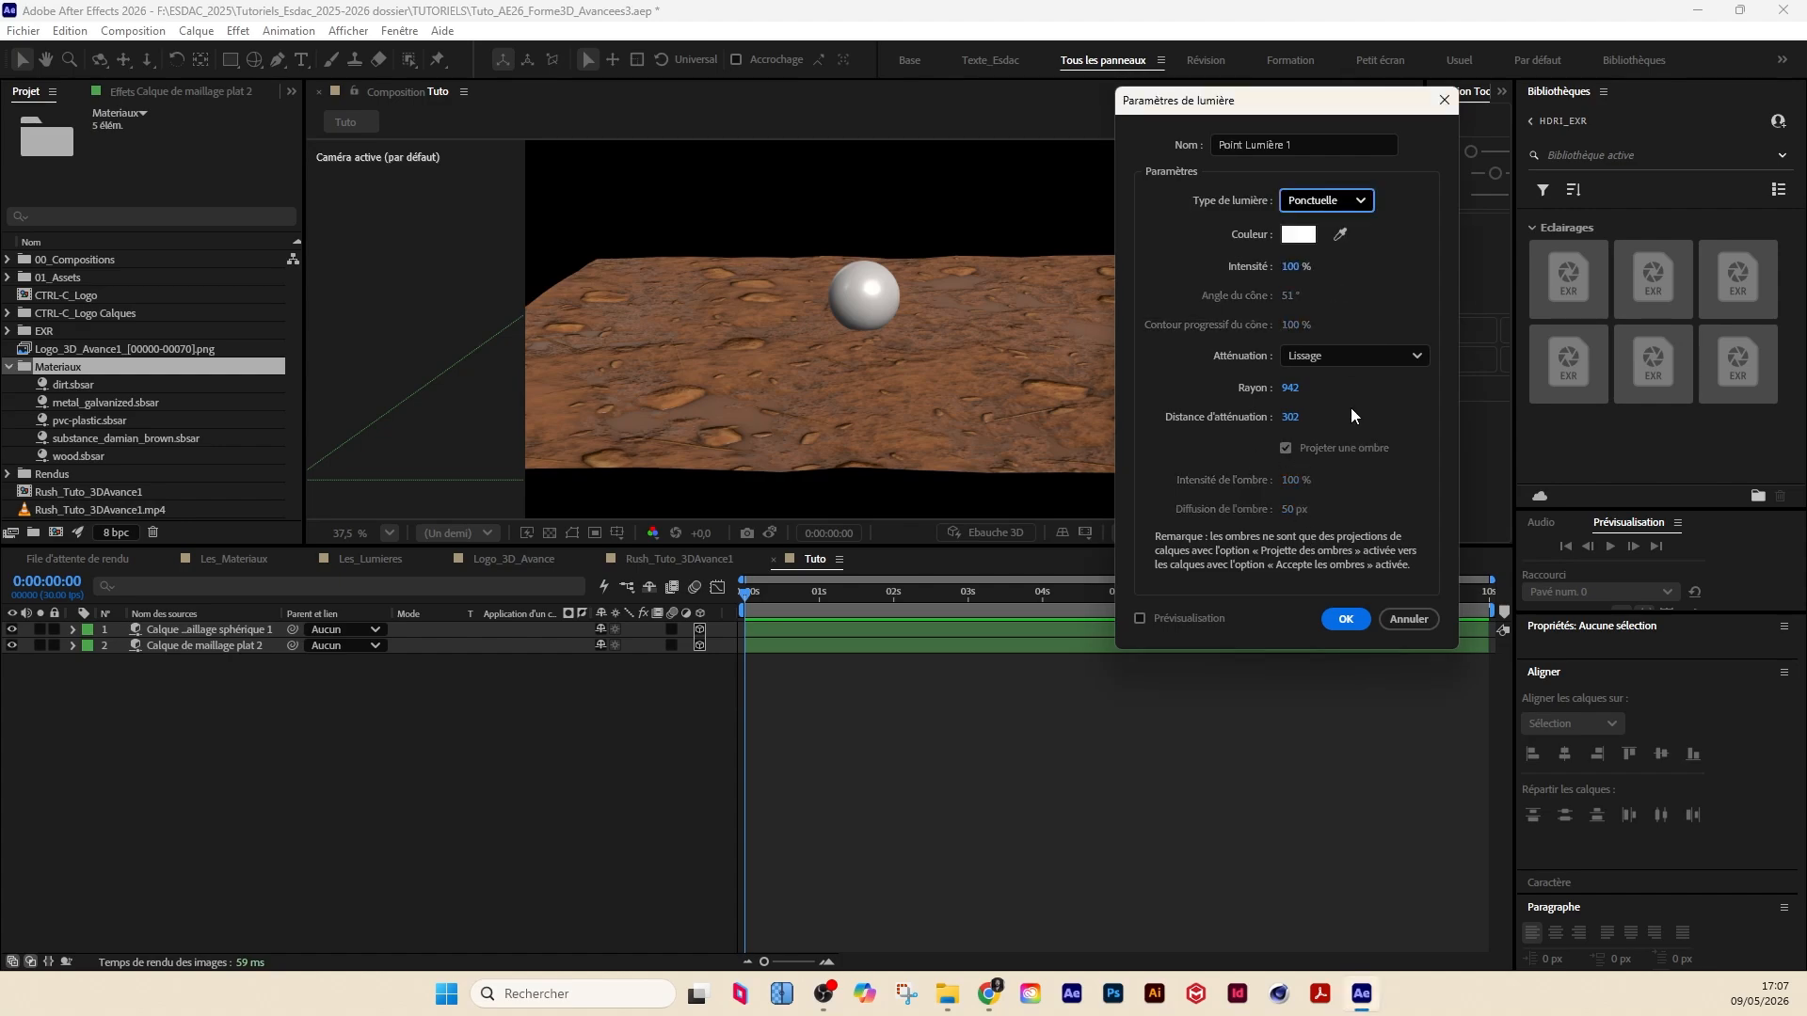
pyautogui.moveTo(1218, 117); pyautogui.dragTo(1187, 114)
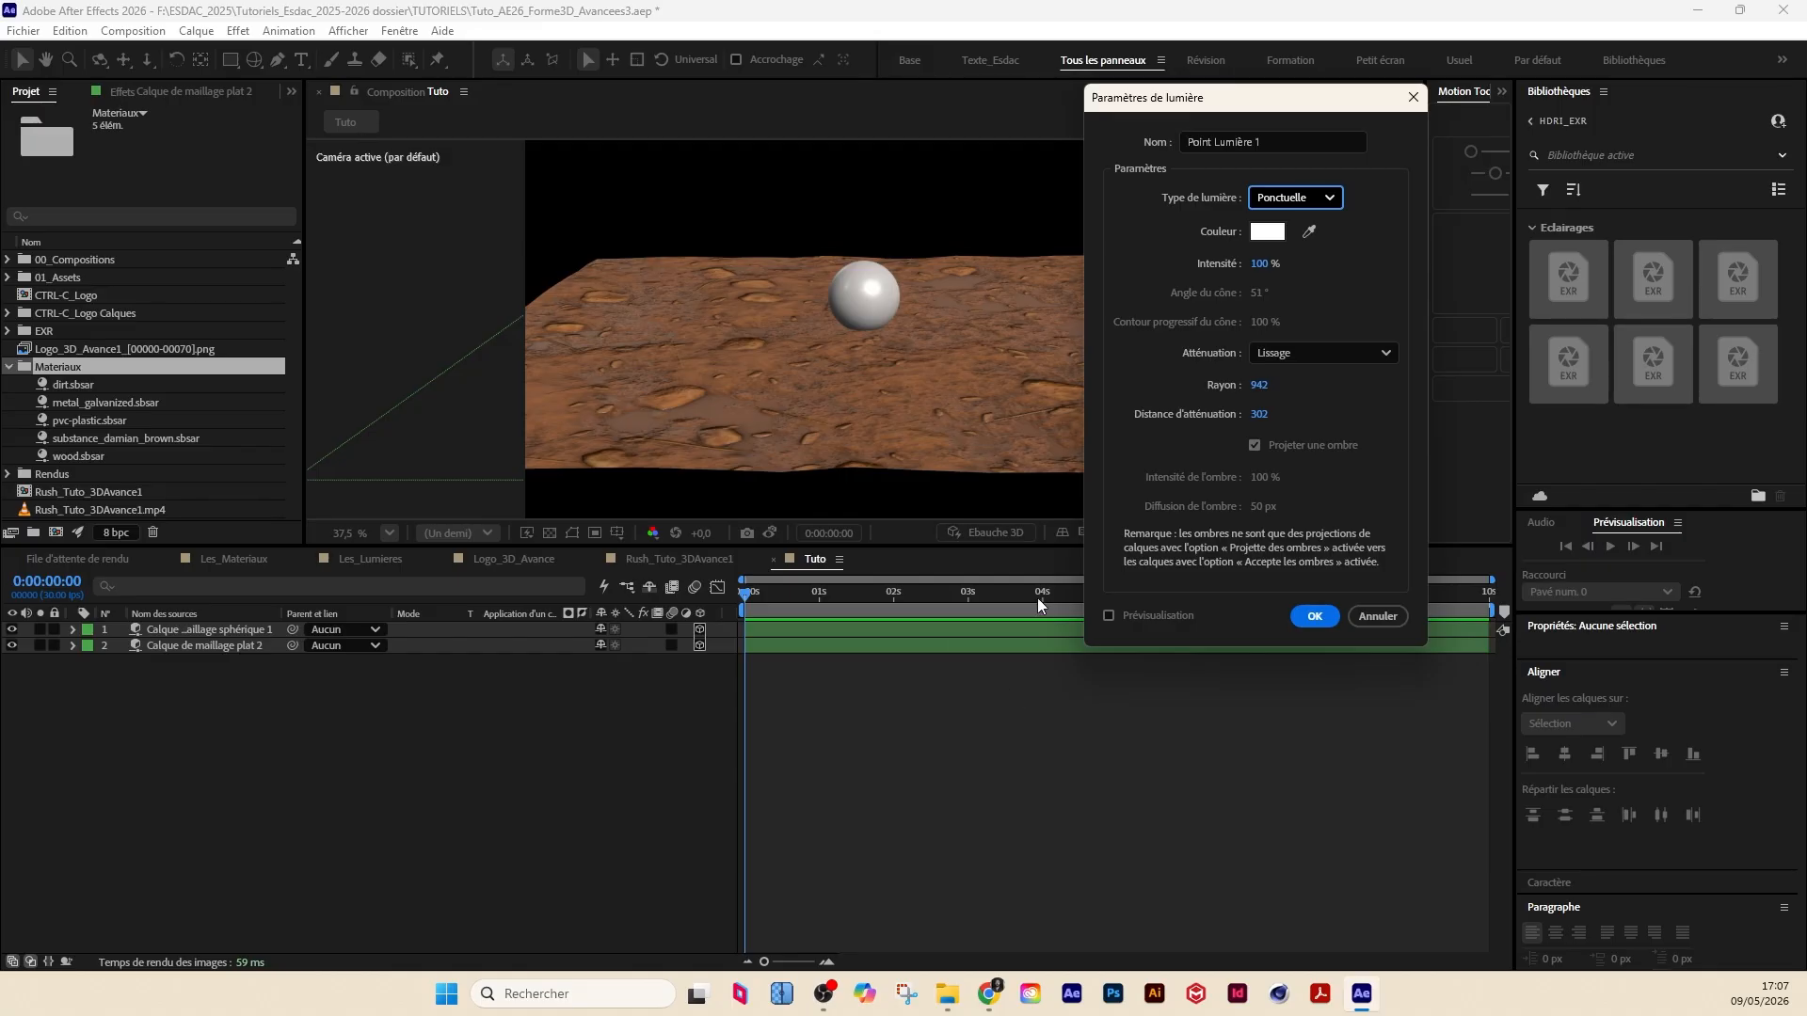
pyautogui.moveTo(1167, 100); pyautogui.dragTo(1379, 92)
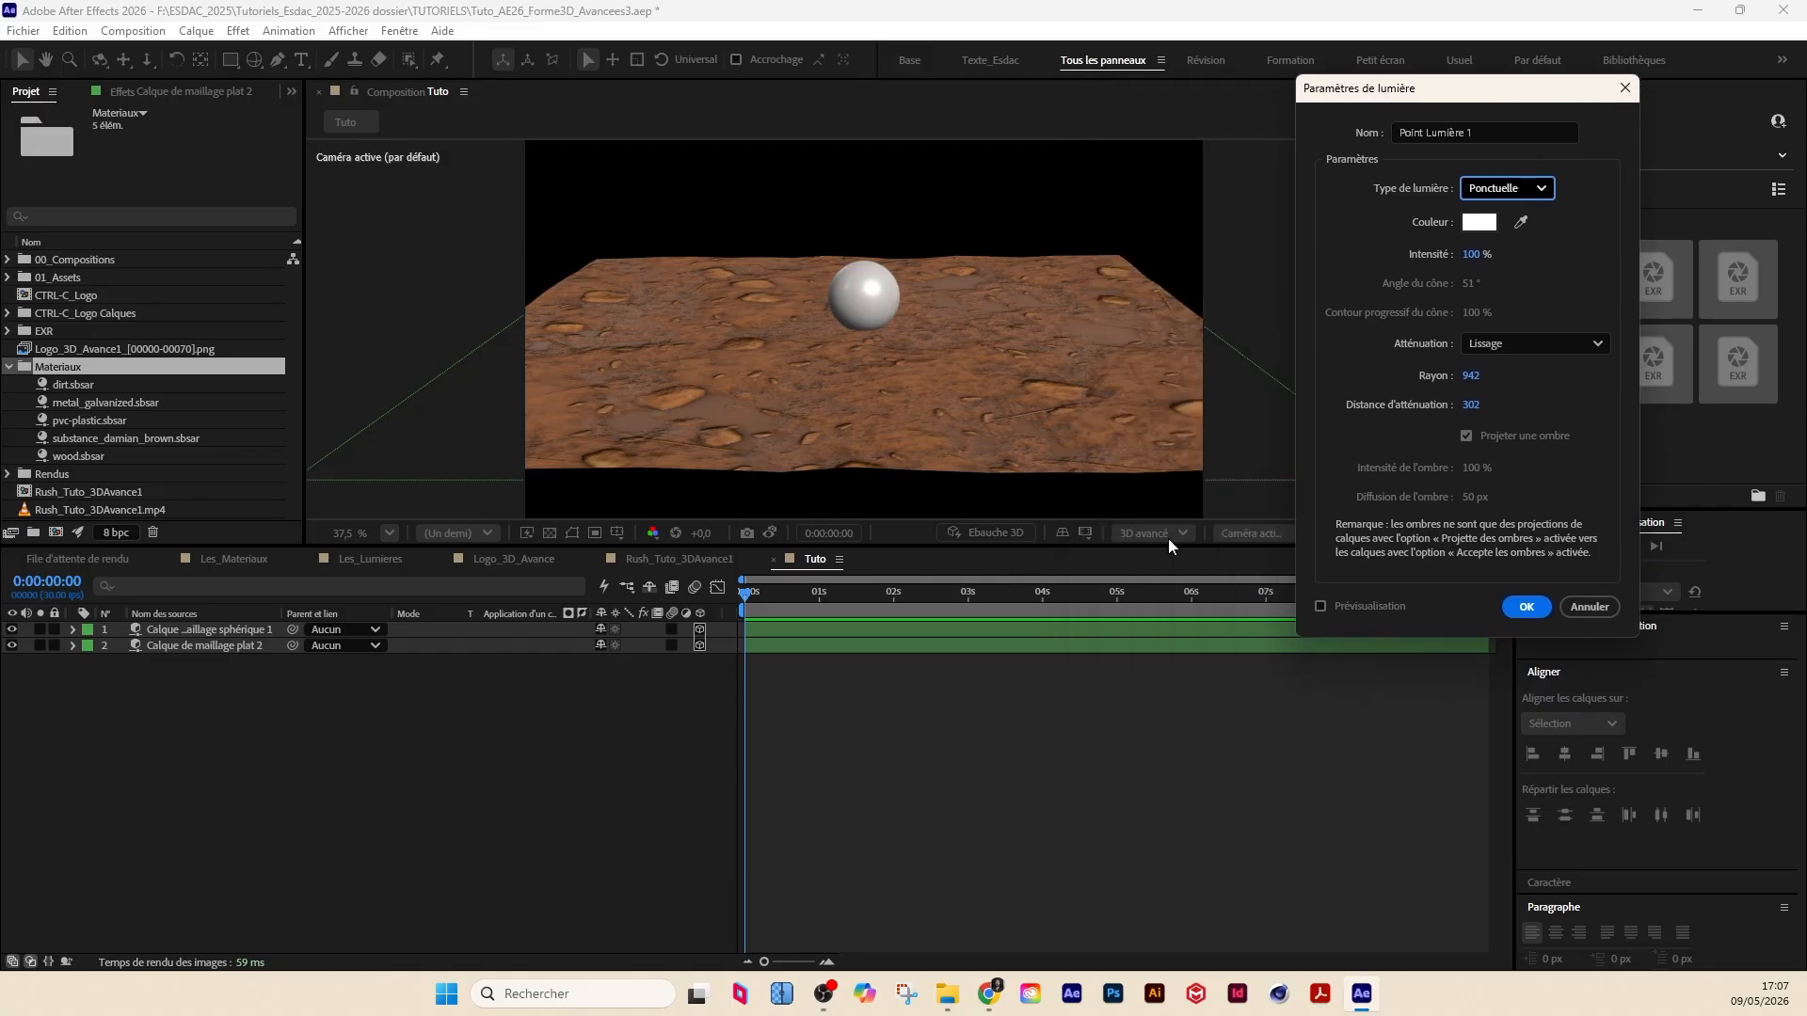
# Step: Change the light type to Environnement, keep shadow casting on, and create the light
pyautogui.click(1502, 188)
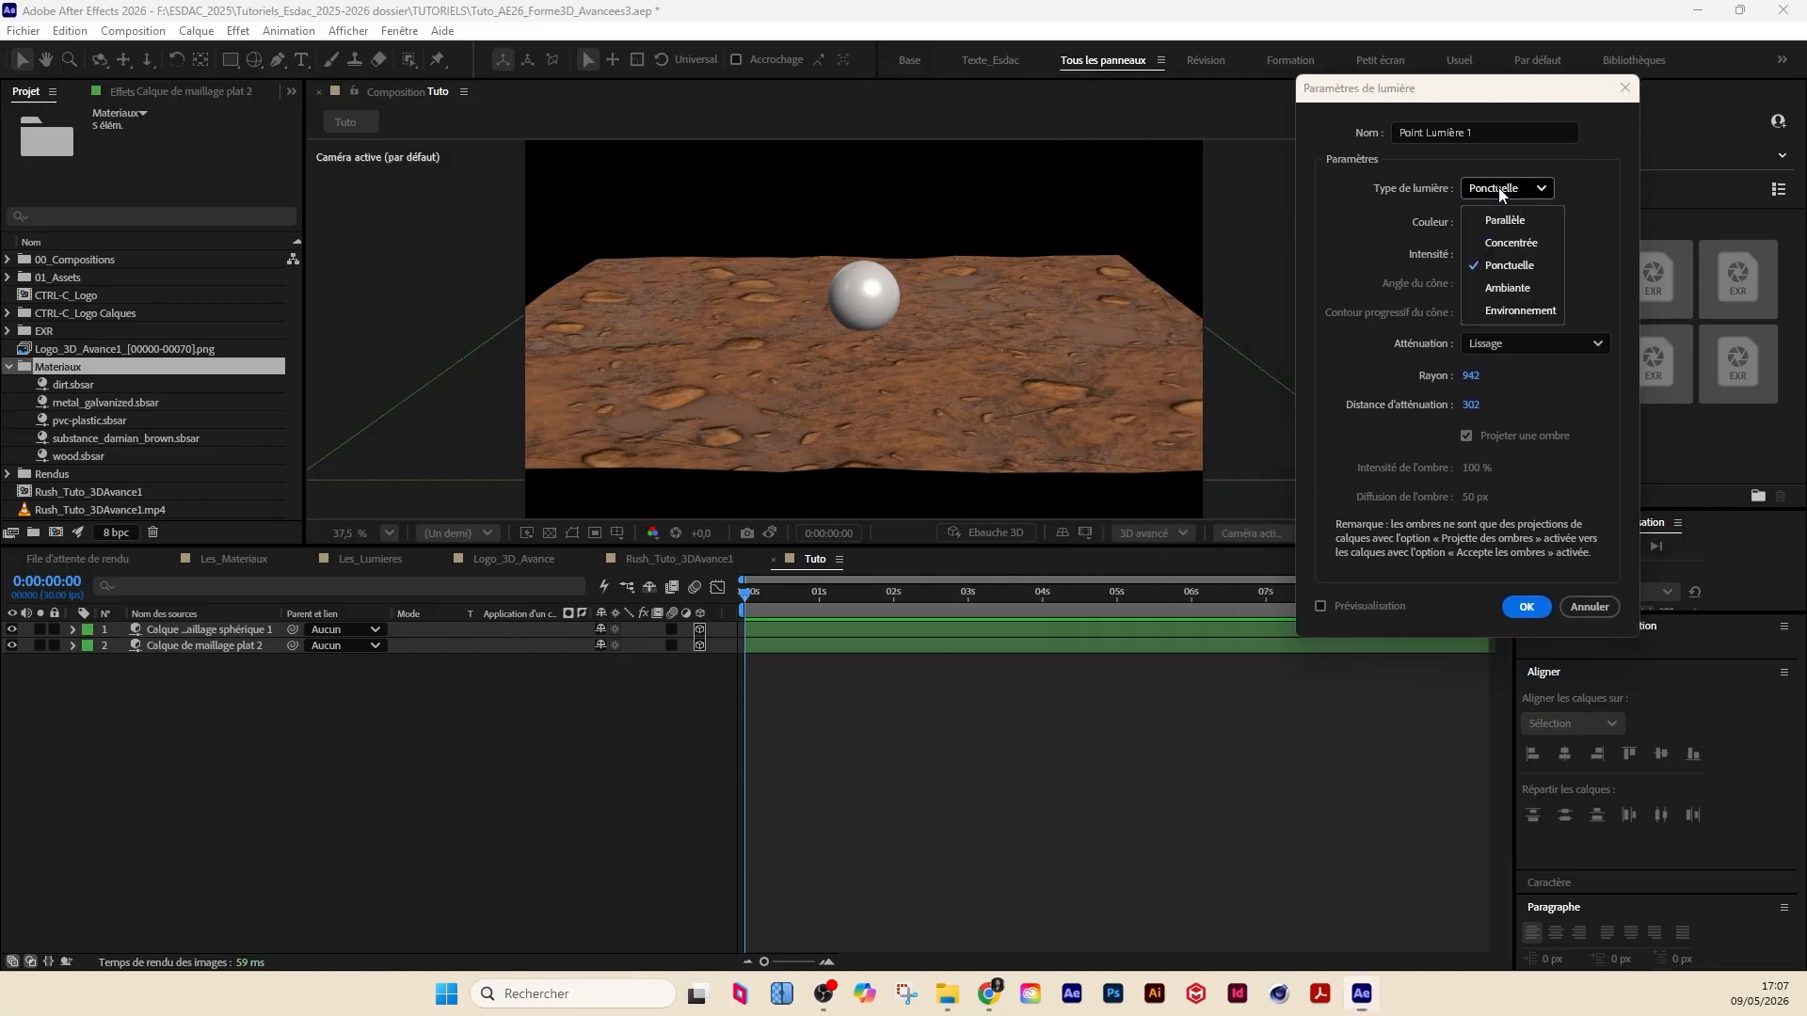
pyautogui.click(1513, 335)
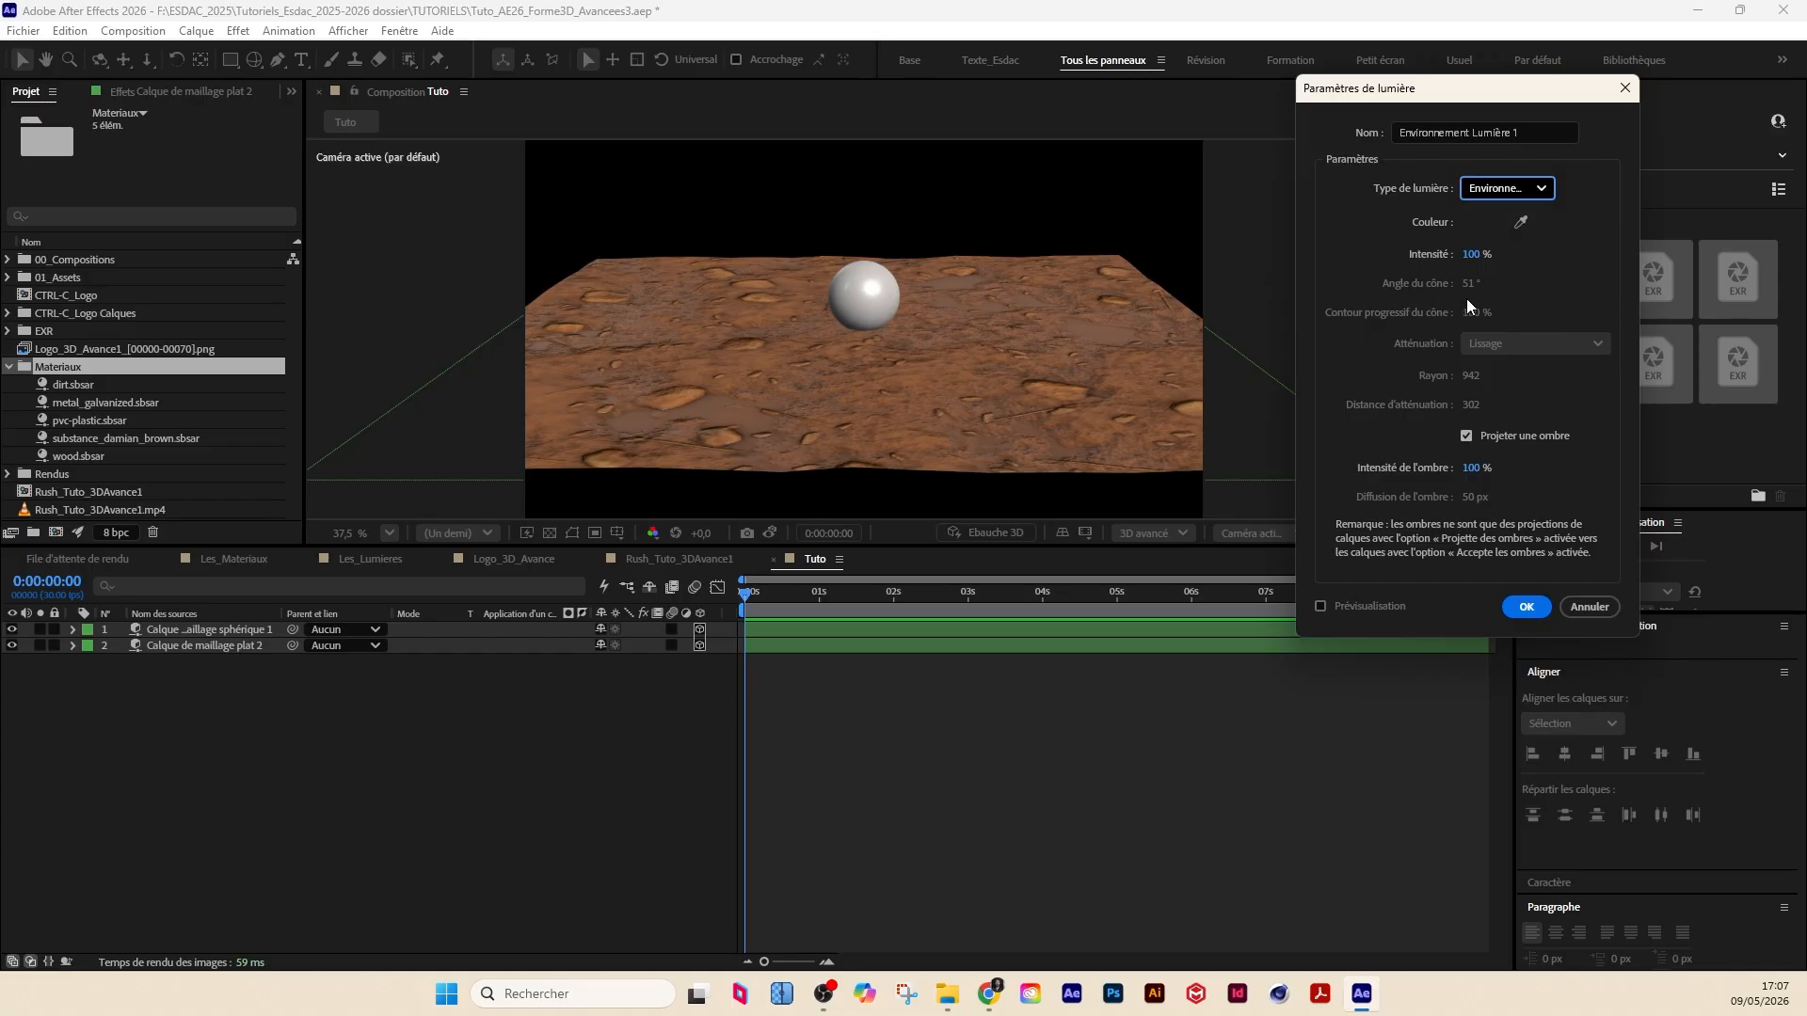
pyautogui.moveTo(1455, 98); pyautogui.dragTo(1287, 110)
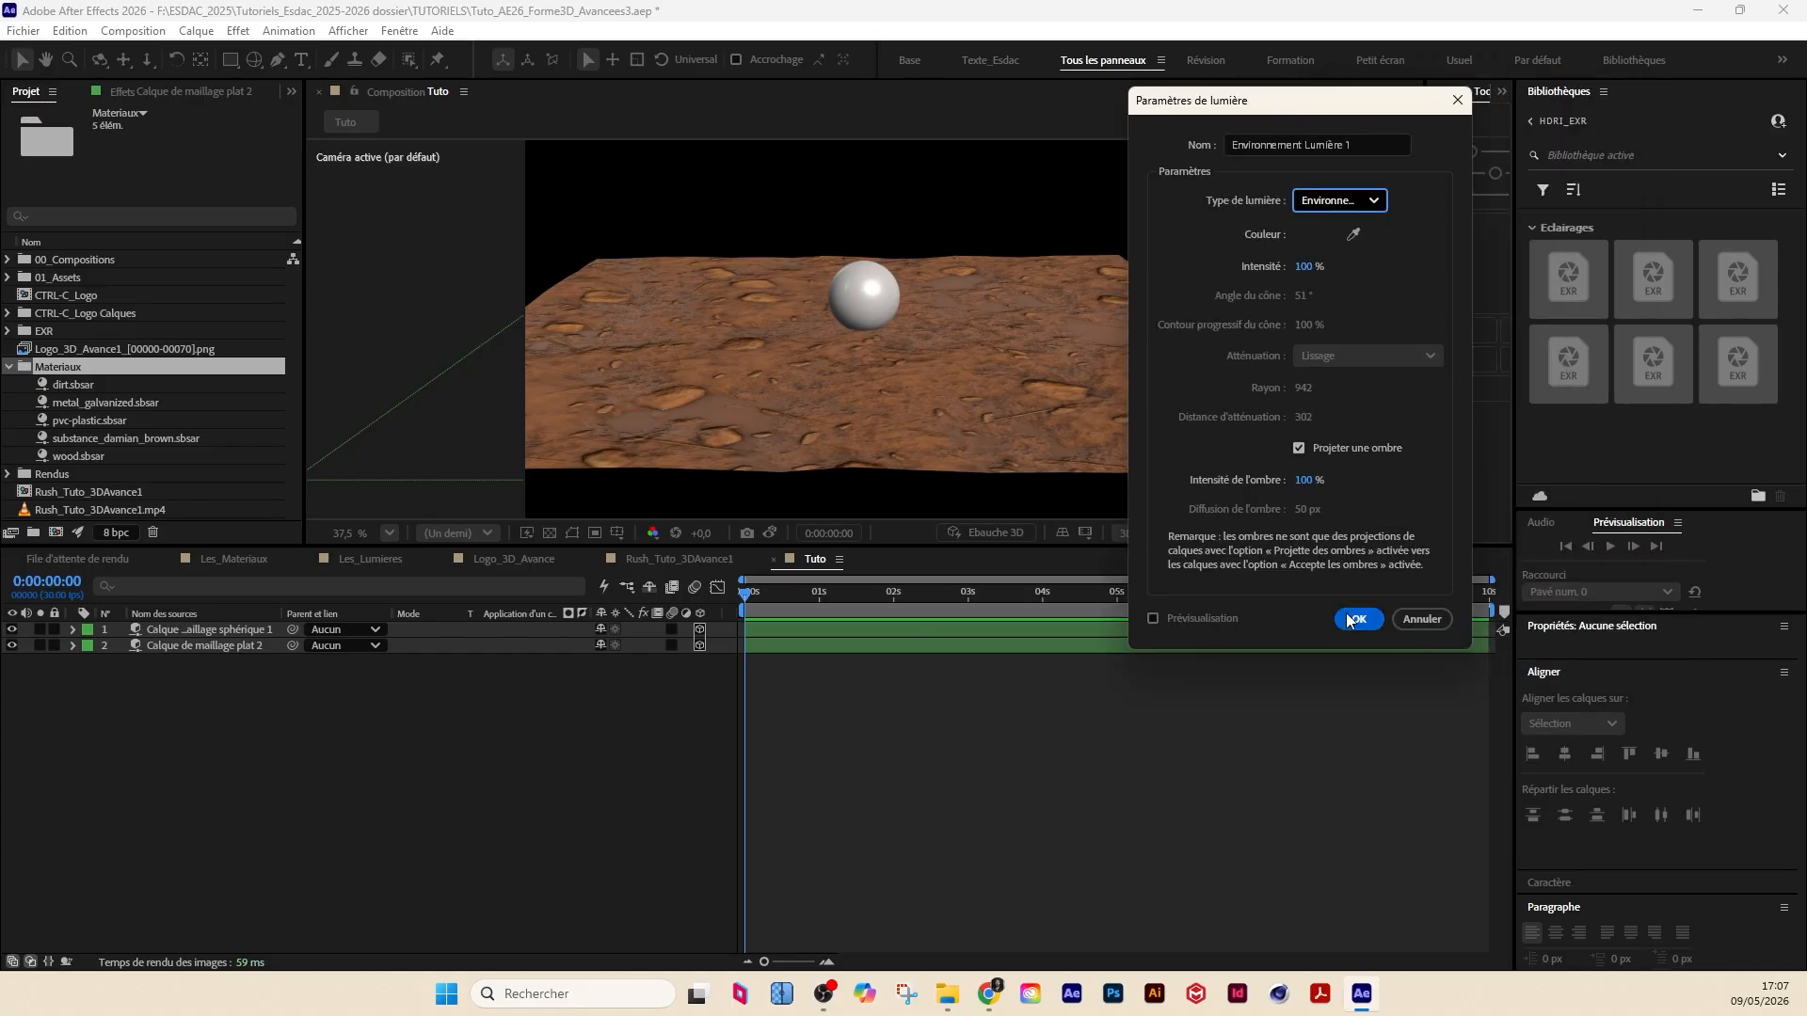
pyautogui.click(1344, 207)
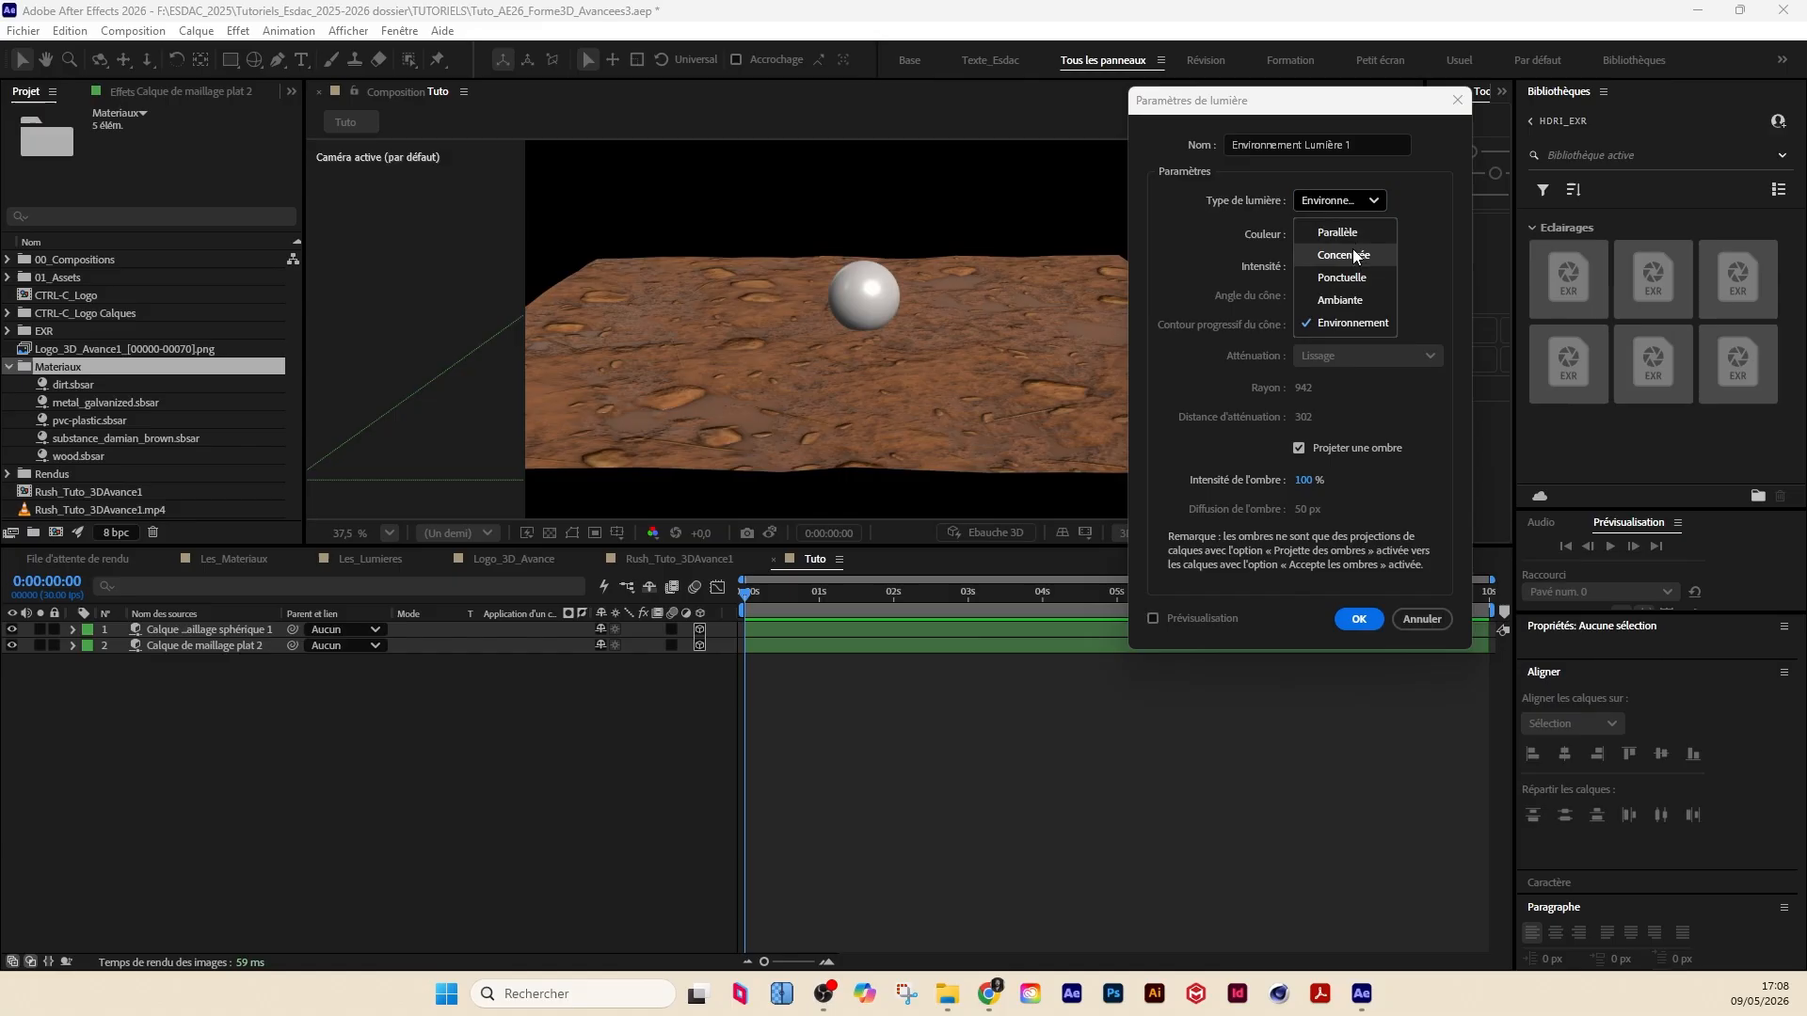
pyautogui.click(1355, 327)
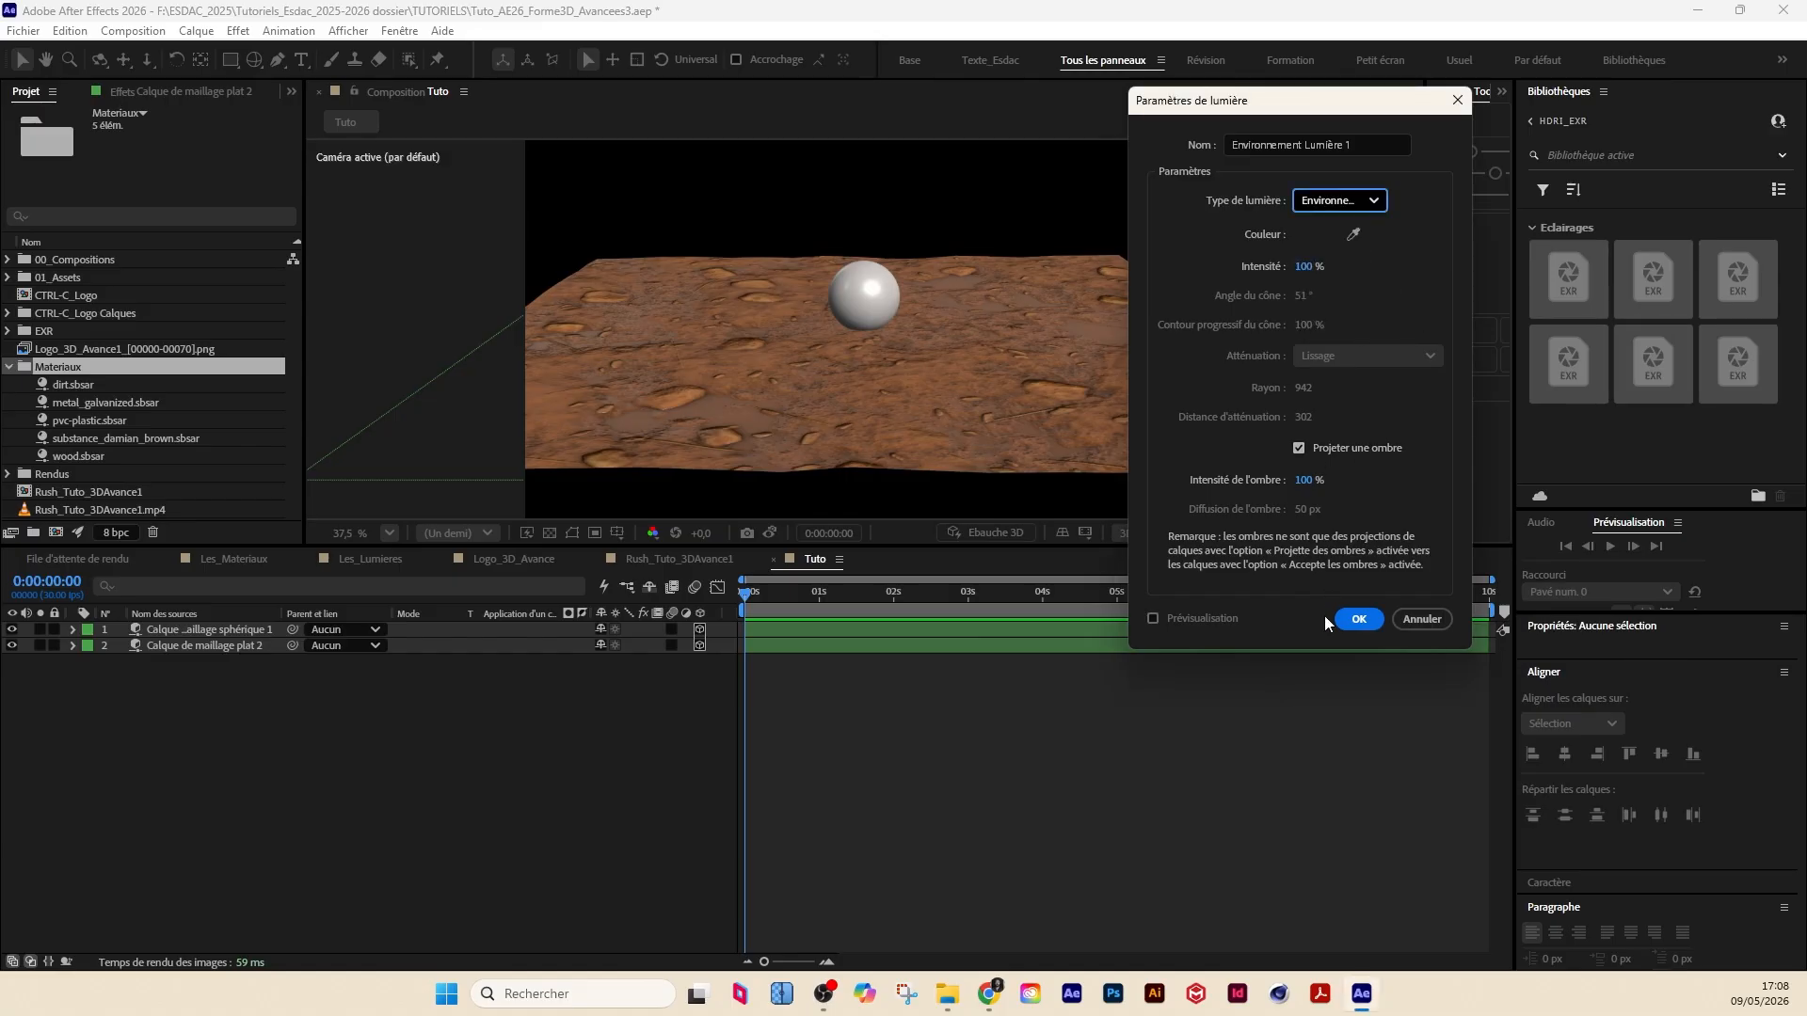
pyautogui.click(1350, 623)
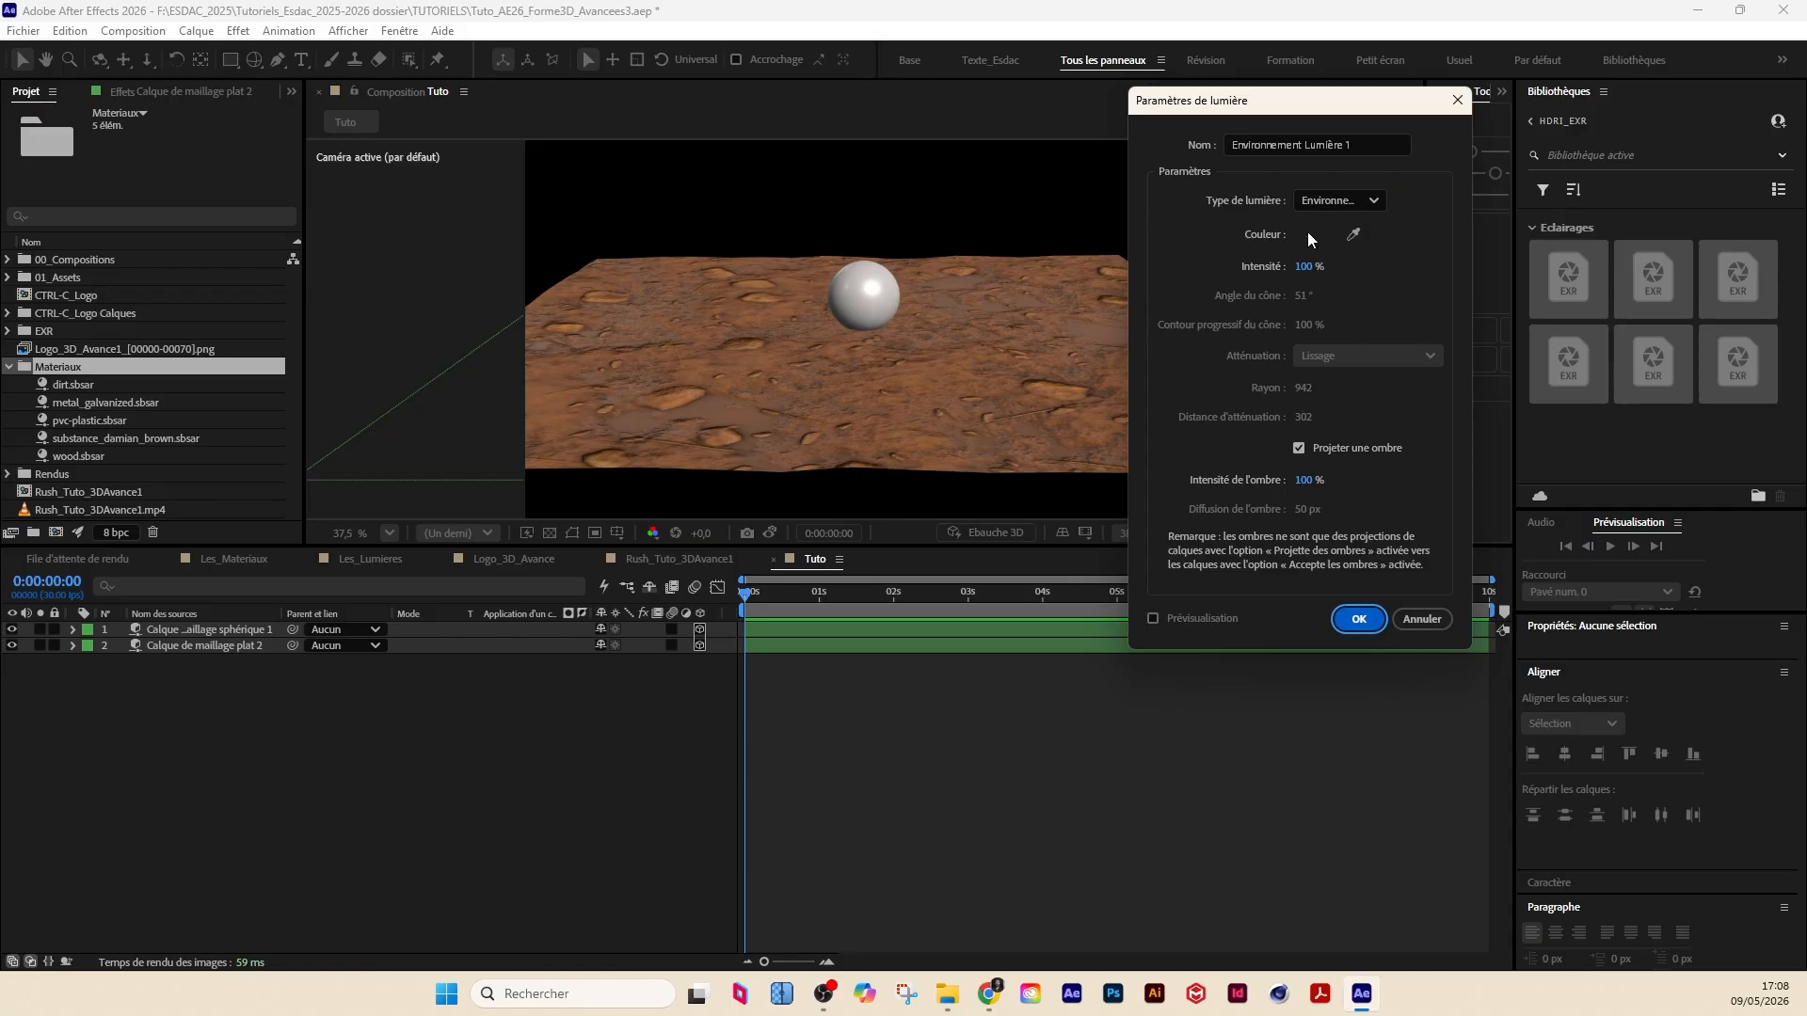
pyautogui.click(1353, 620)
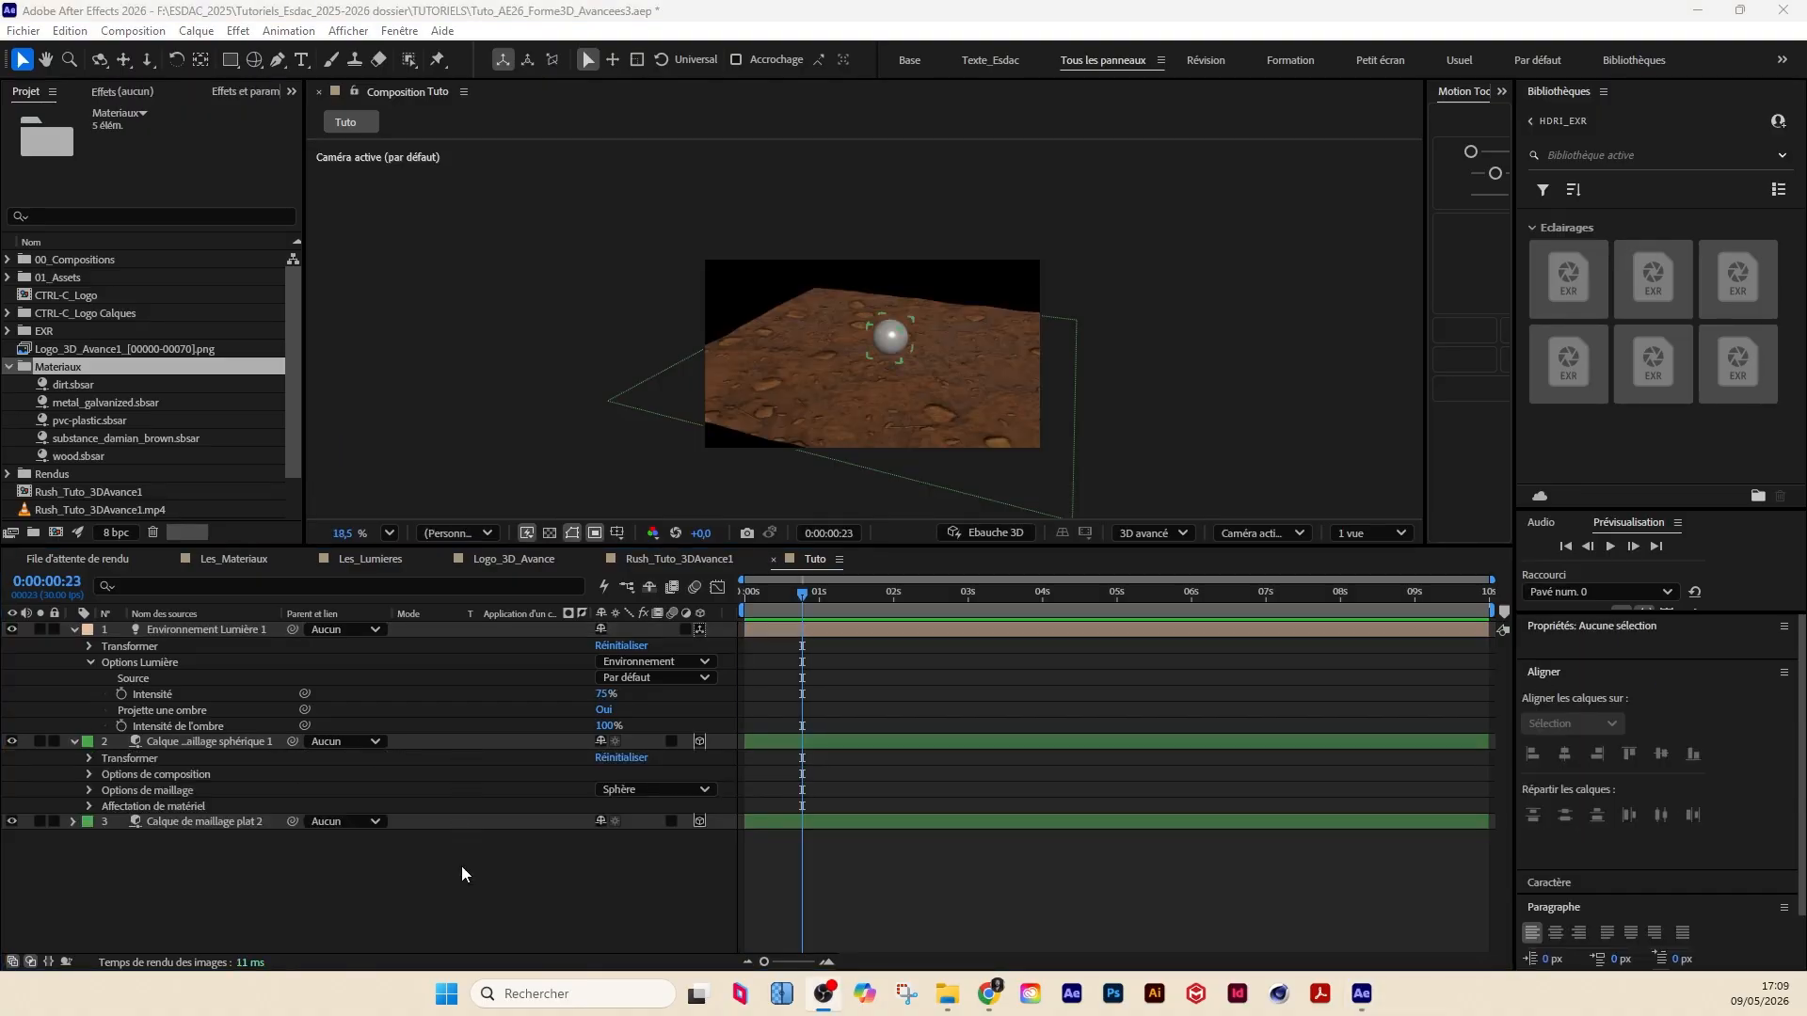
# Step: Collapse the environment light and sphere layers, then orbit the camera around the sphere and deselect all layers
pyautogui.click(72, 630)
pyautogui.click(73, 646)
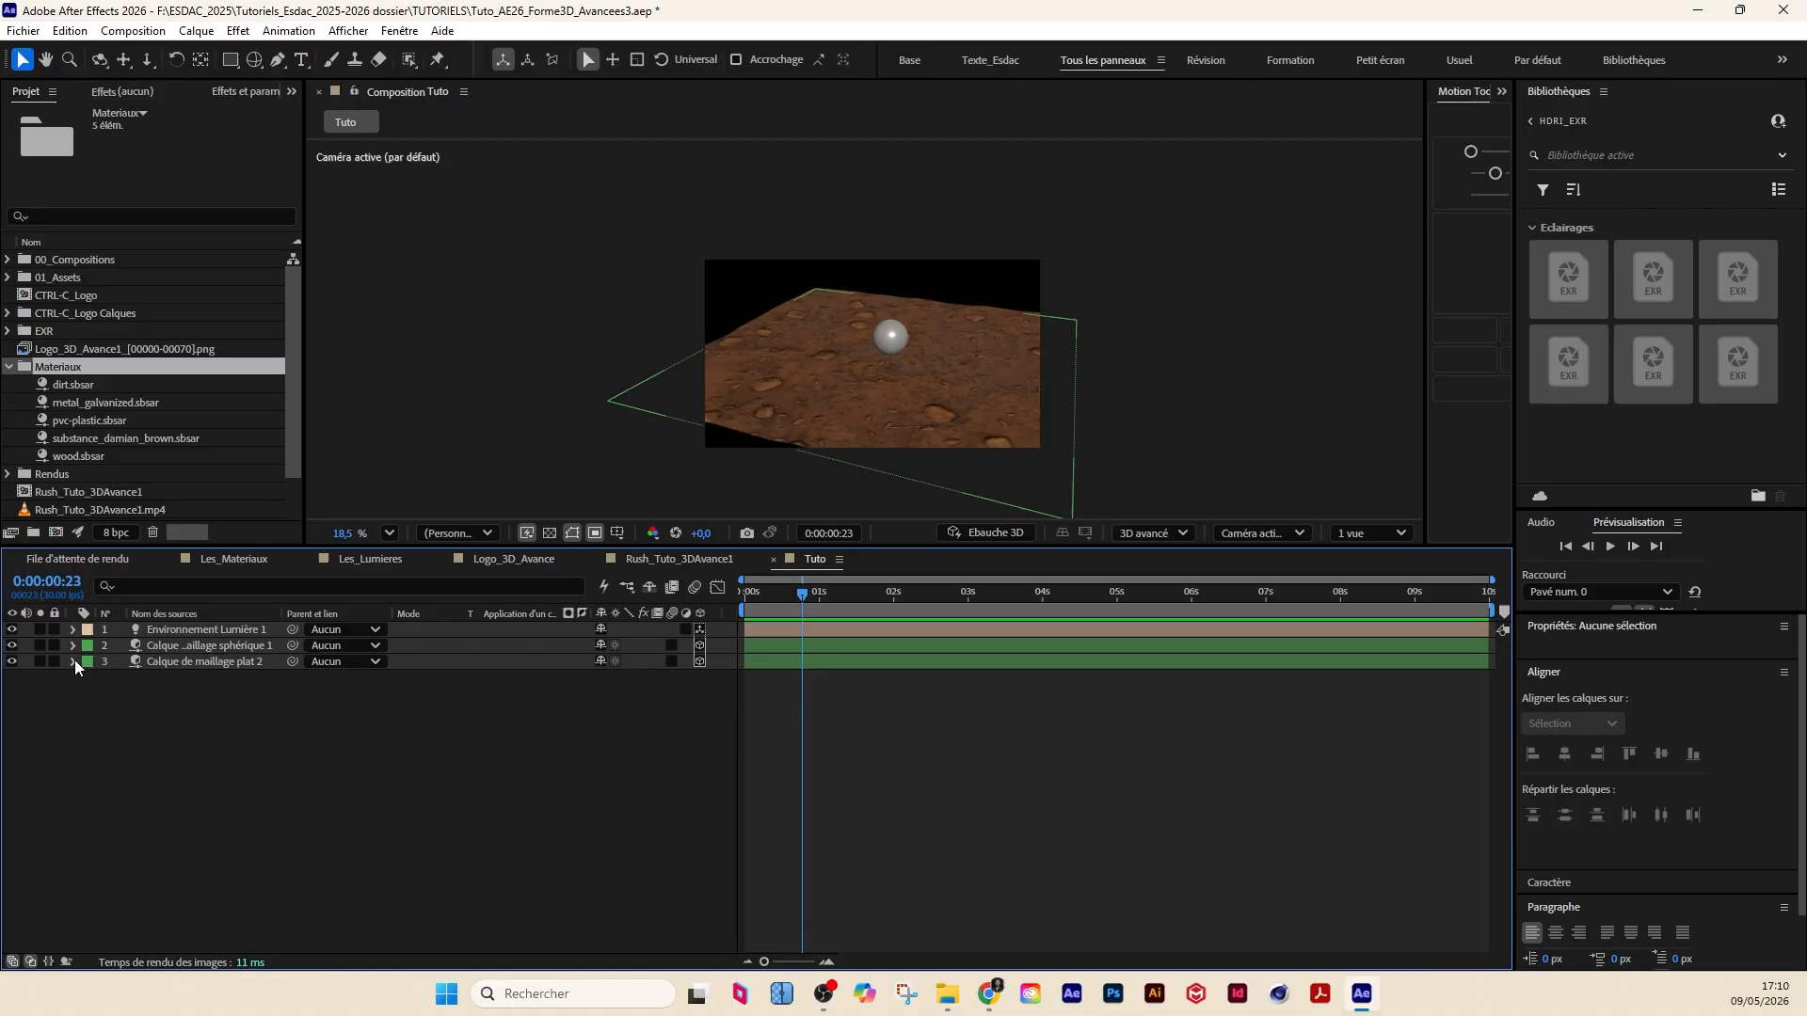
pyautogui.click(262, 630)
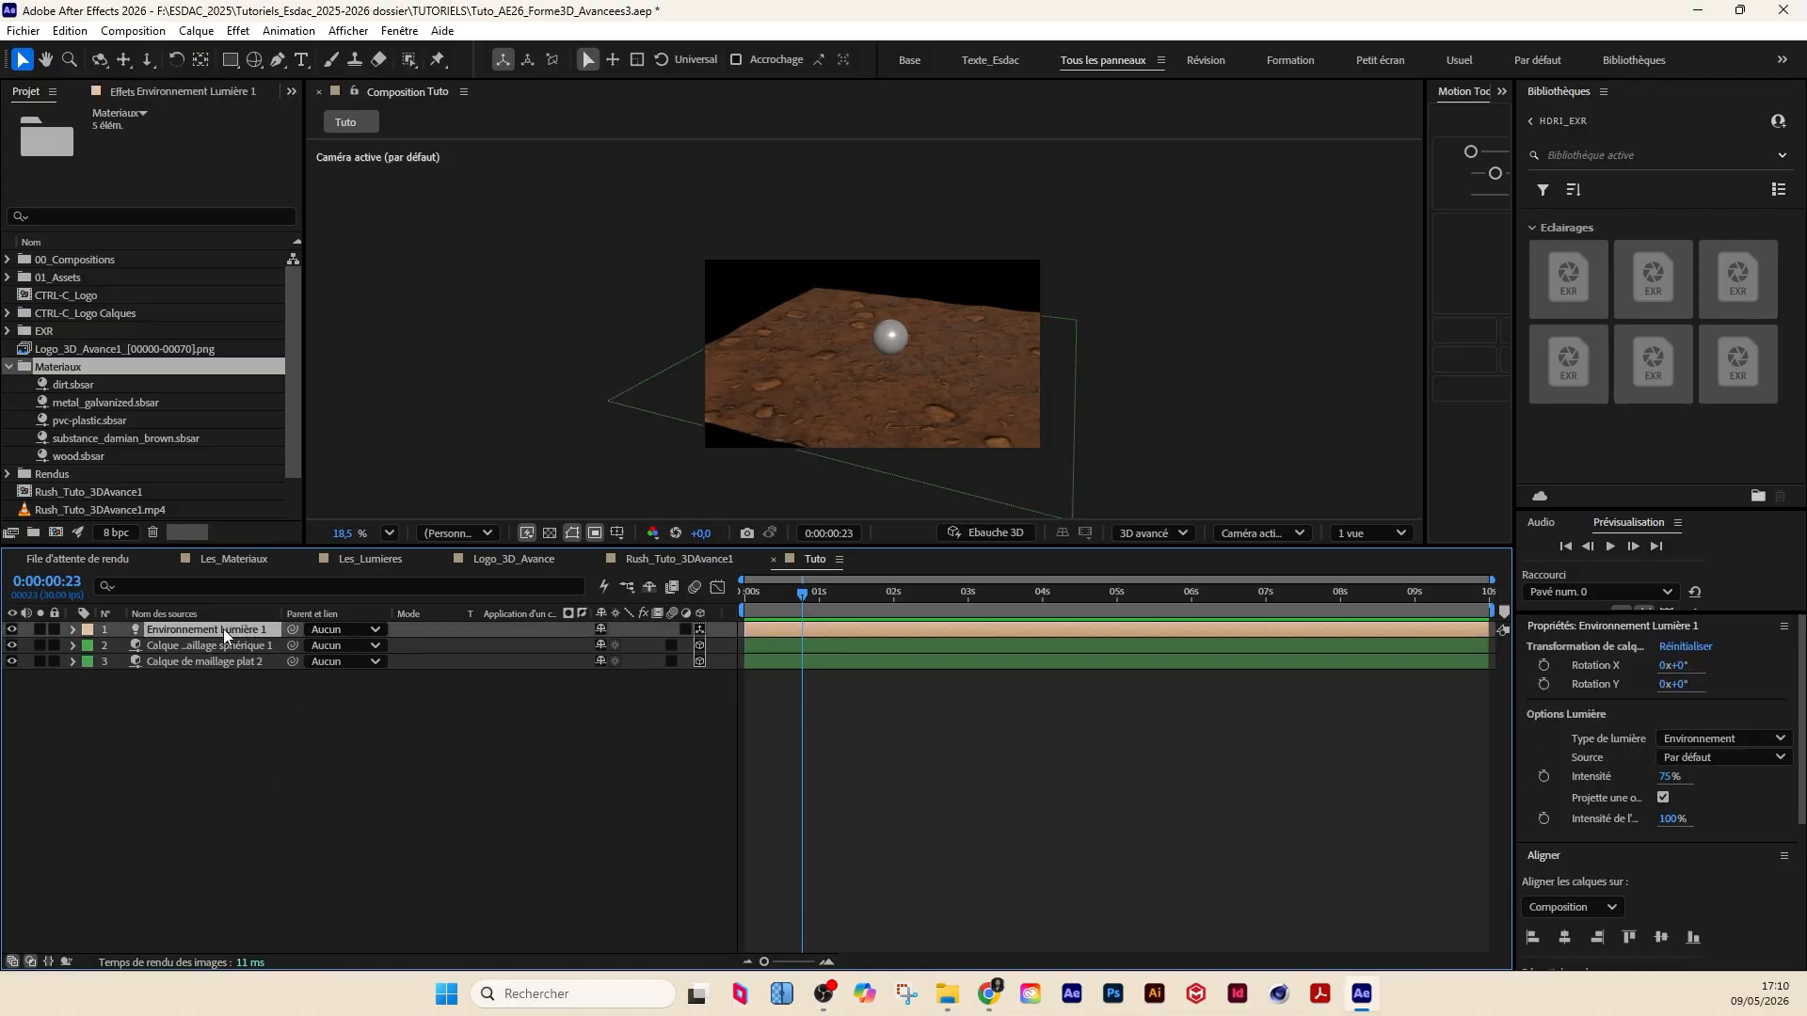
pyautogui.press('c')
pyautogui.moveTo(966, 387); pyautogui.dragTo(923, 350)
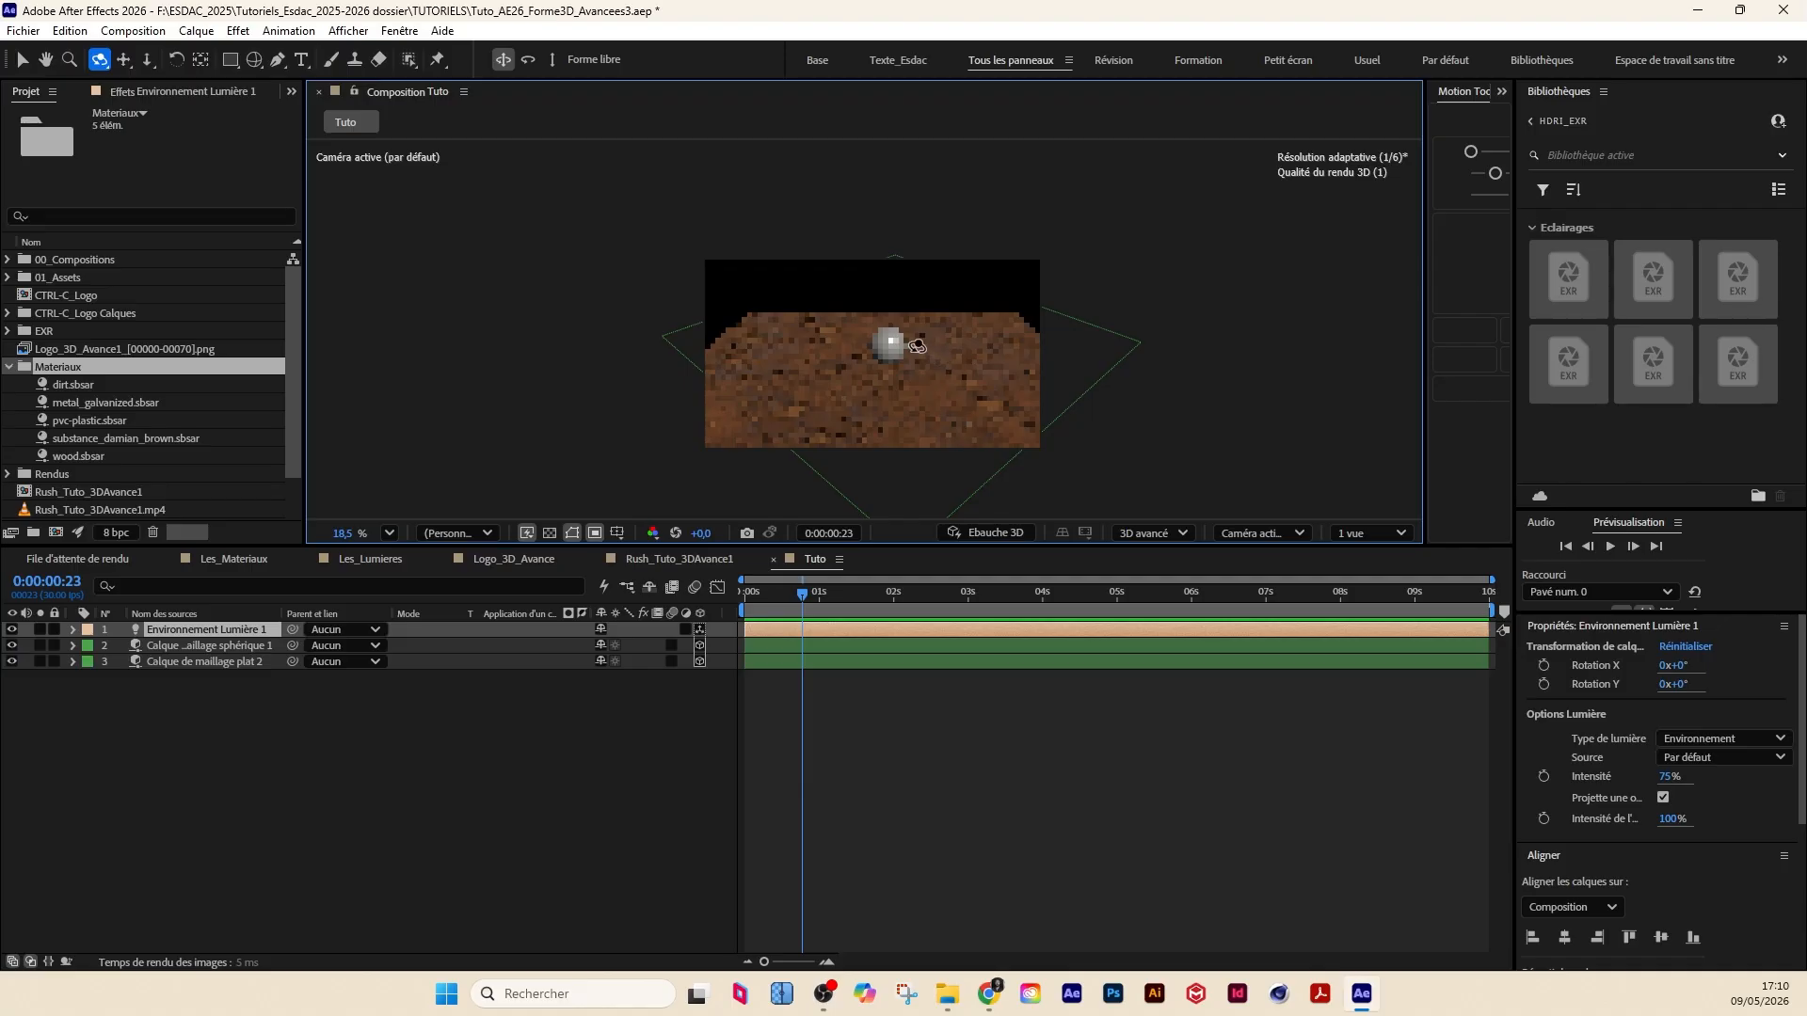
pyautogui.scroll(1, 892, 353)
pyautogui.scroll(1, 892, 353)
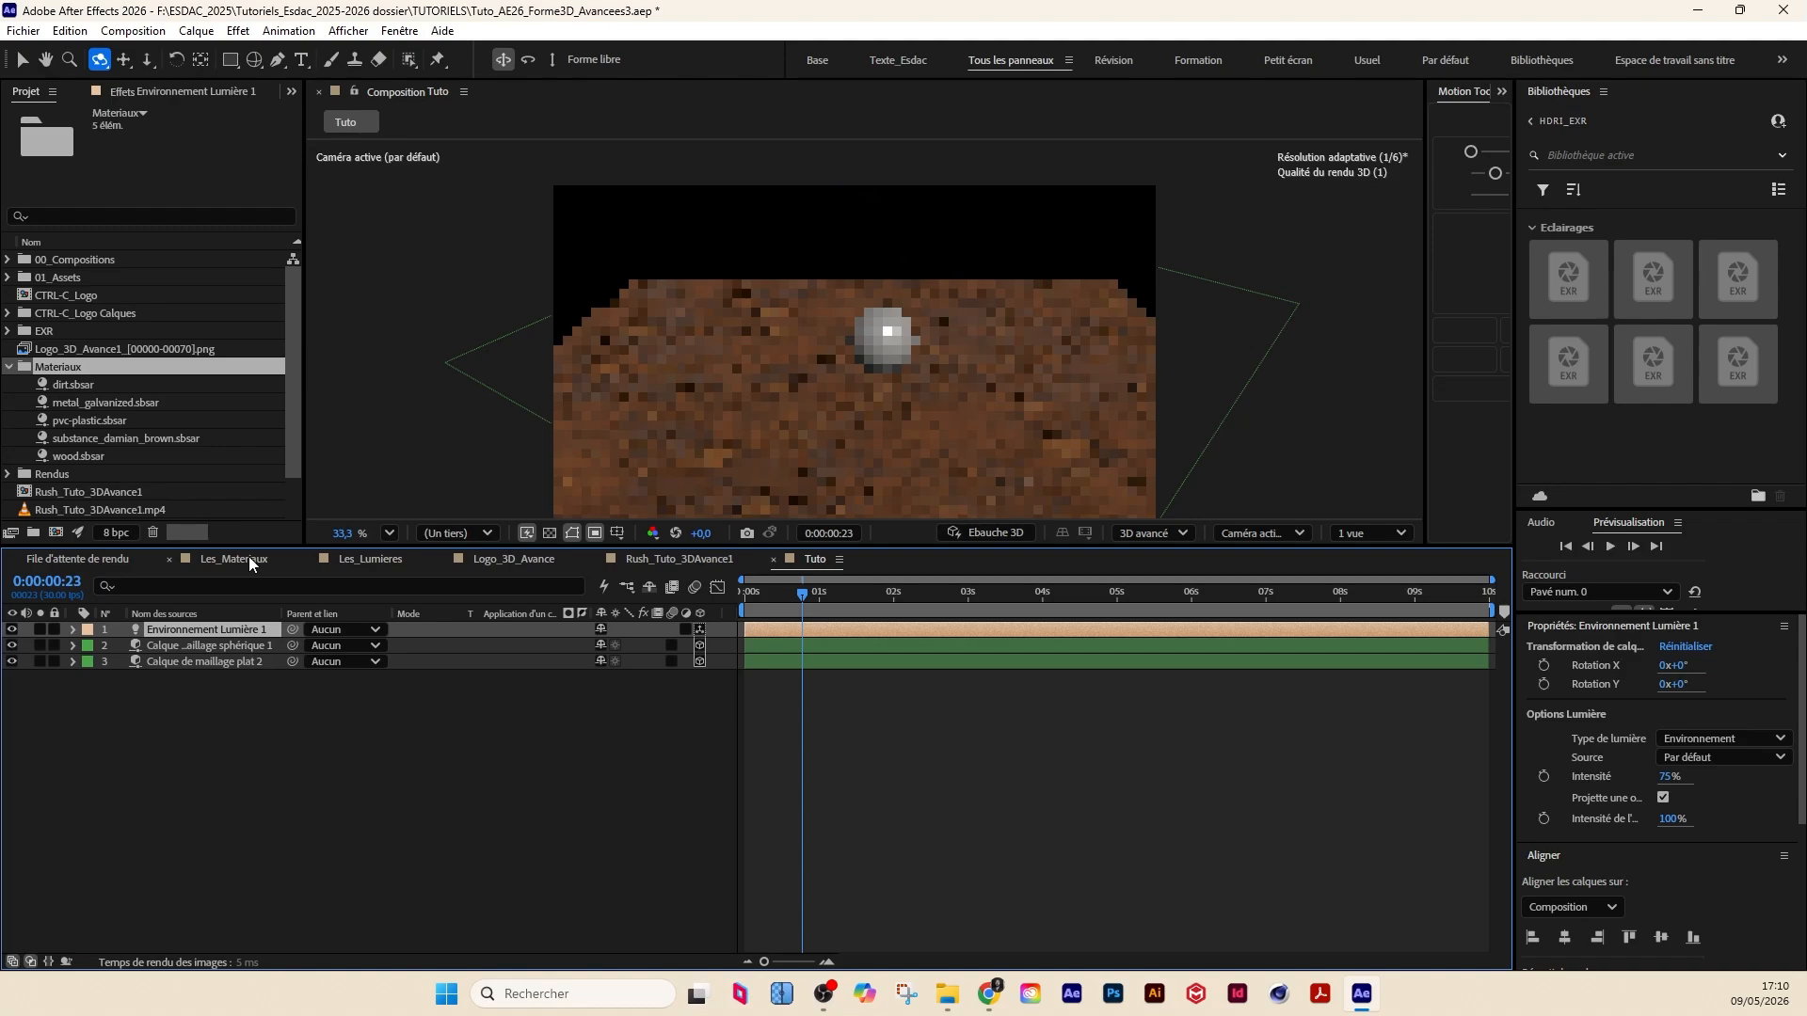
pyautogui.click(519, 811)
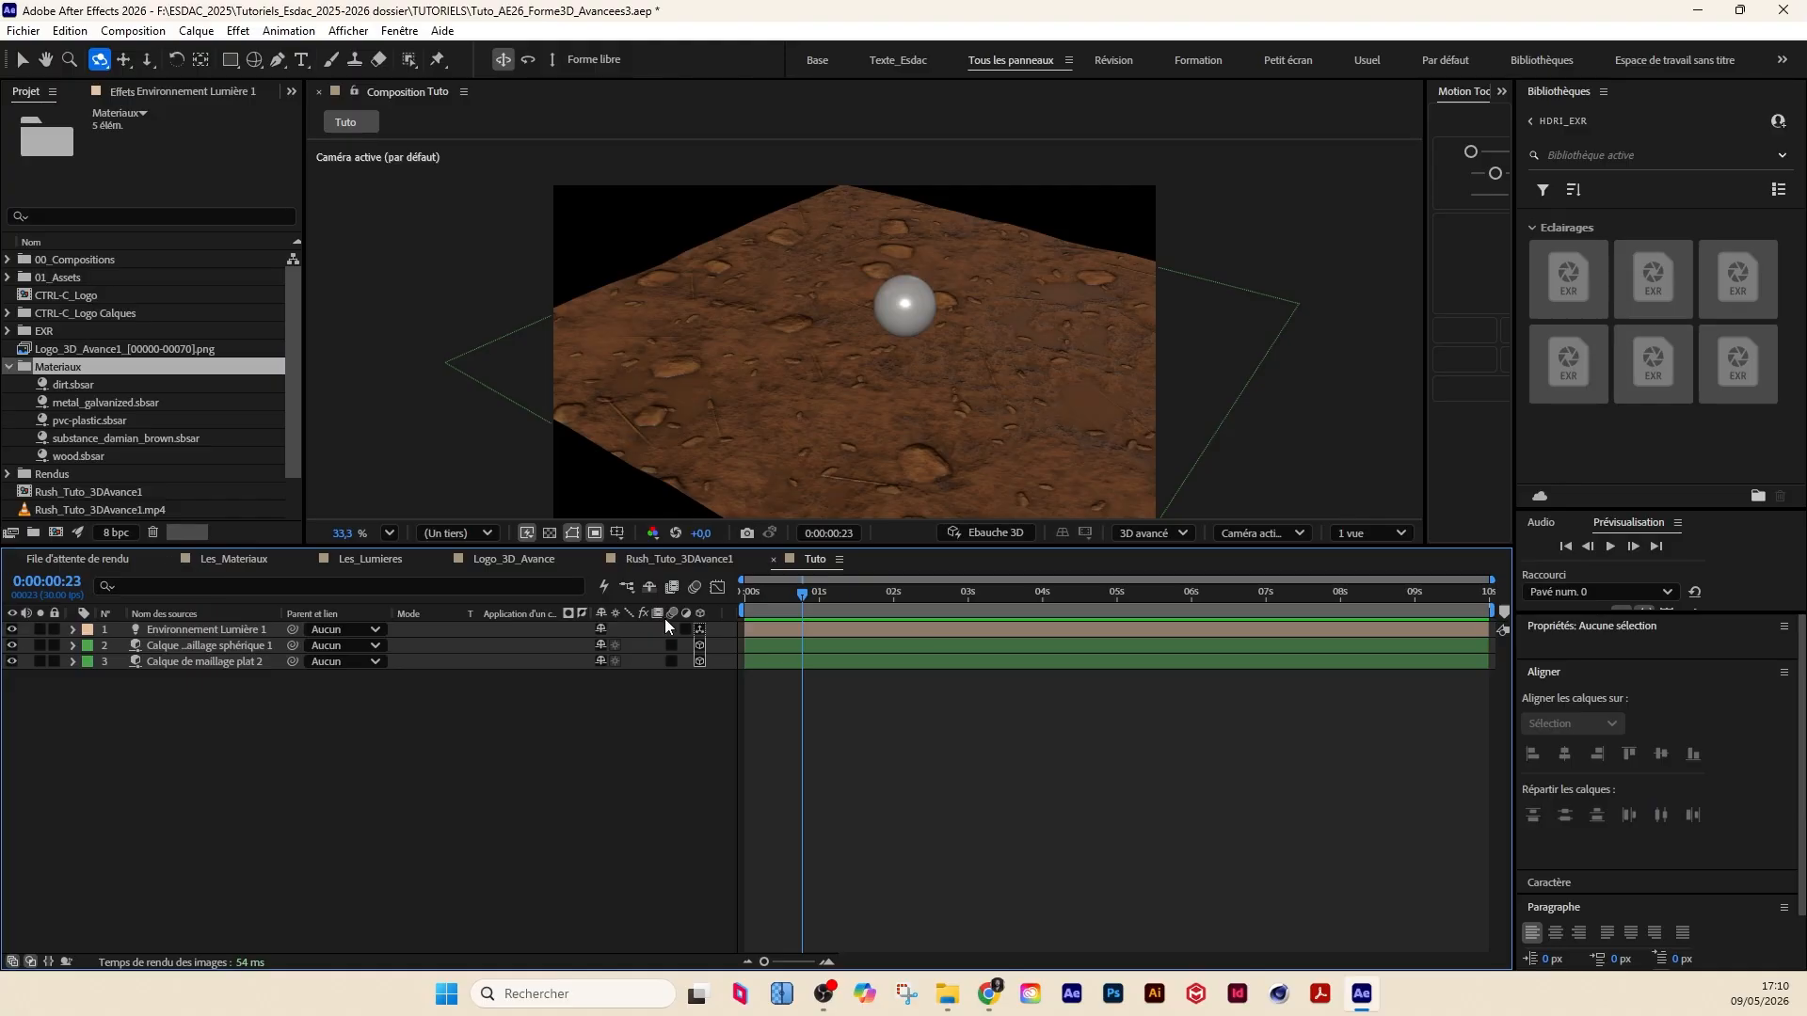
# Step: Close the Les_Materiaux, Les_Lumieres, Logo_3D_Avance and Rush_Tuto_3DAvance1 timelines, keeping only Tuto open beside the render queue
pyautogui.click(168, 560)
pyautogui.click(169, 560)
pyautogui.click(168, 560)
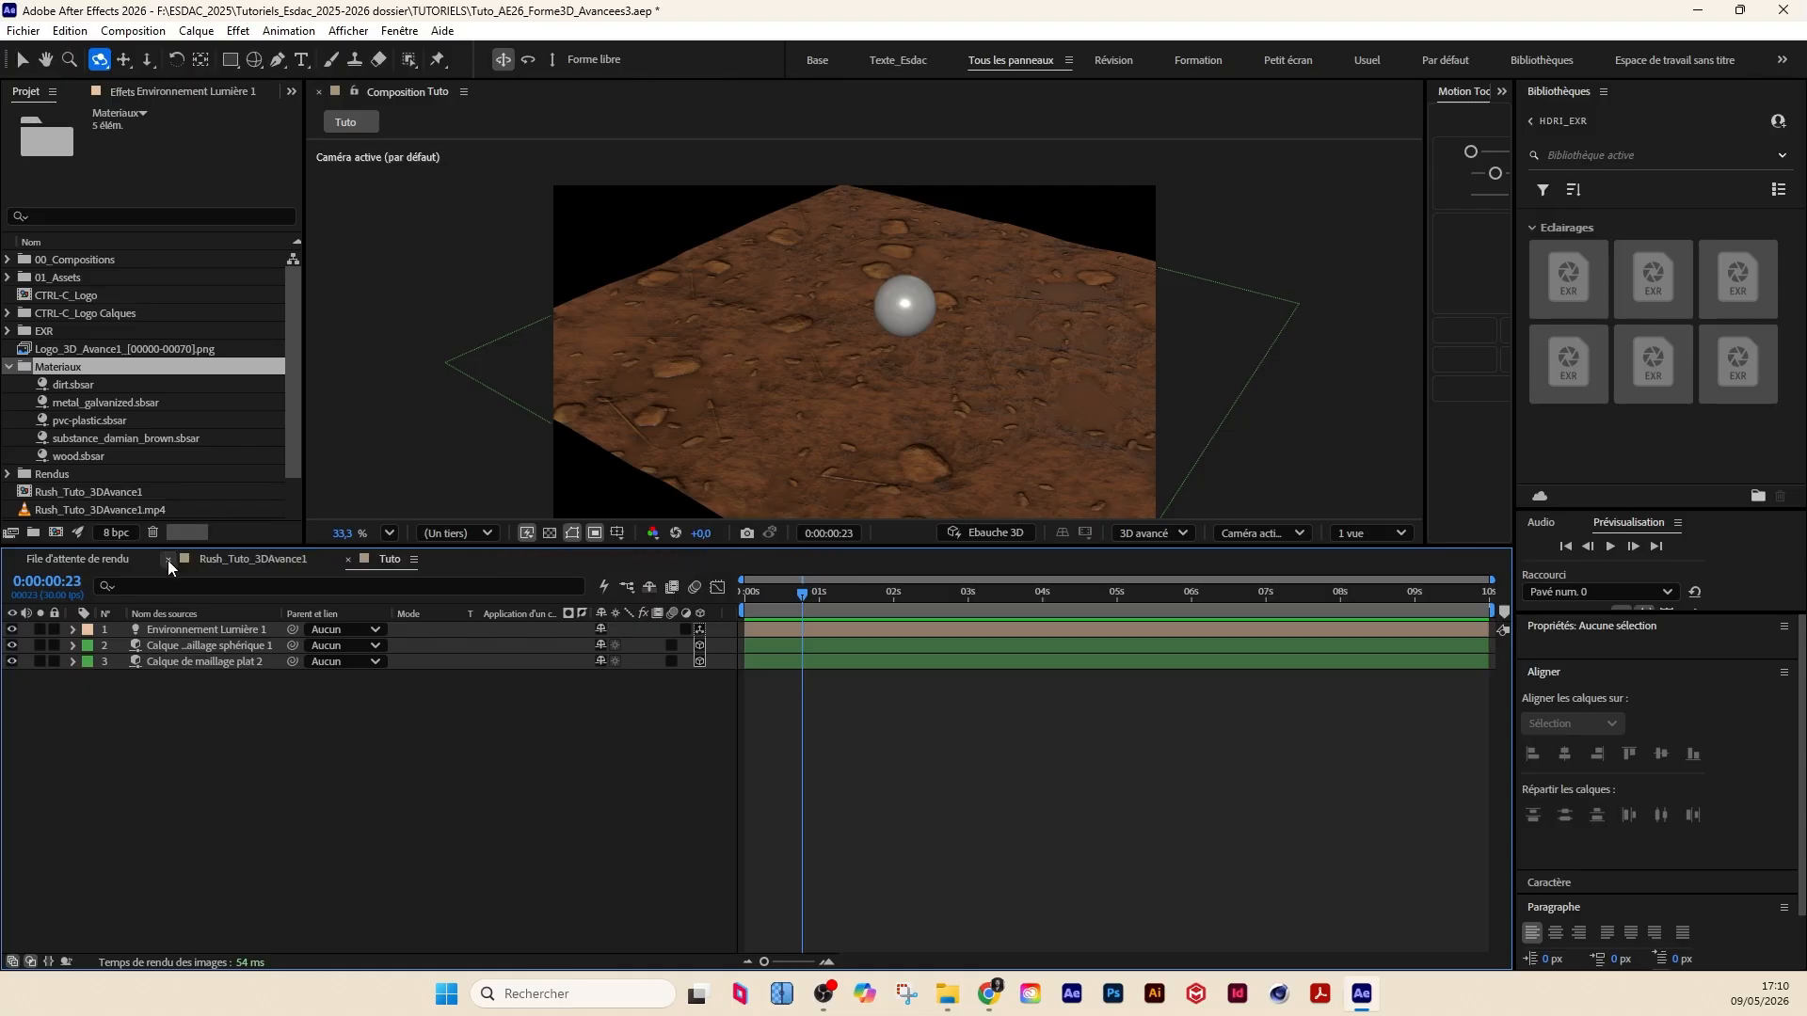
pyautogui.click(167, 561)
# Step: Purge all memory and the disk cache, then move the current time to 0:00:00:11
pyautogui.moveTo(782, 592); pyautogui.dragTo(792, 593)
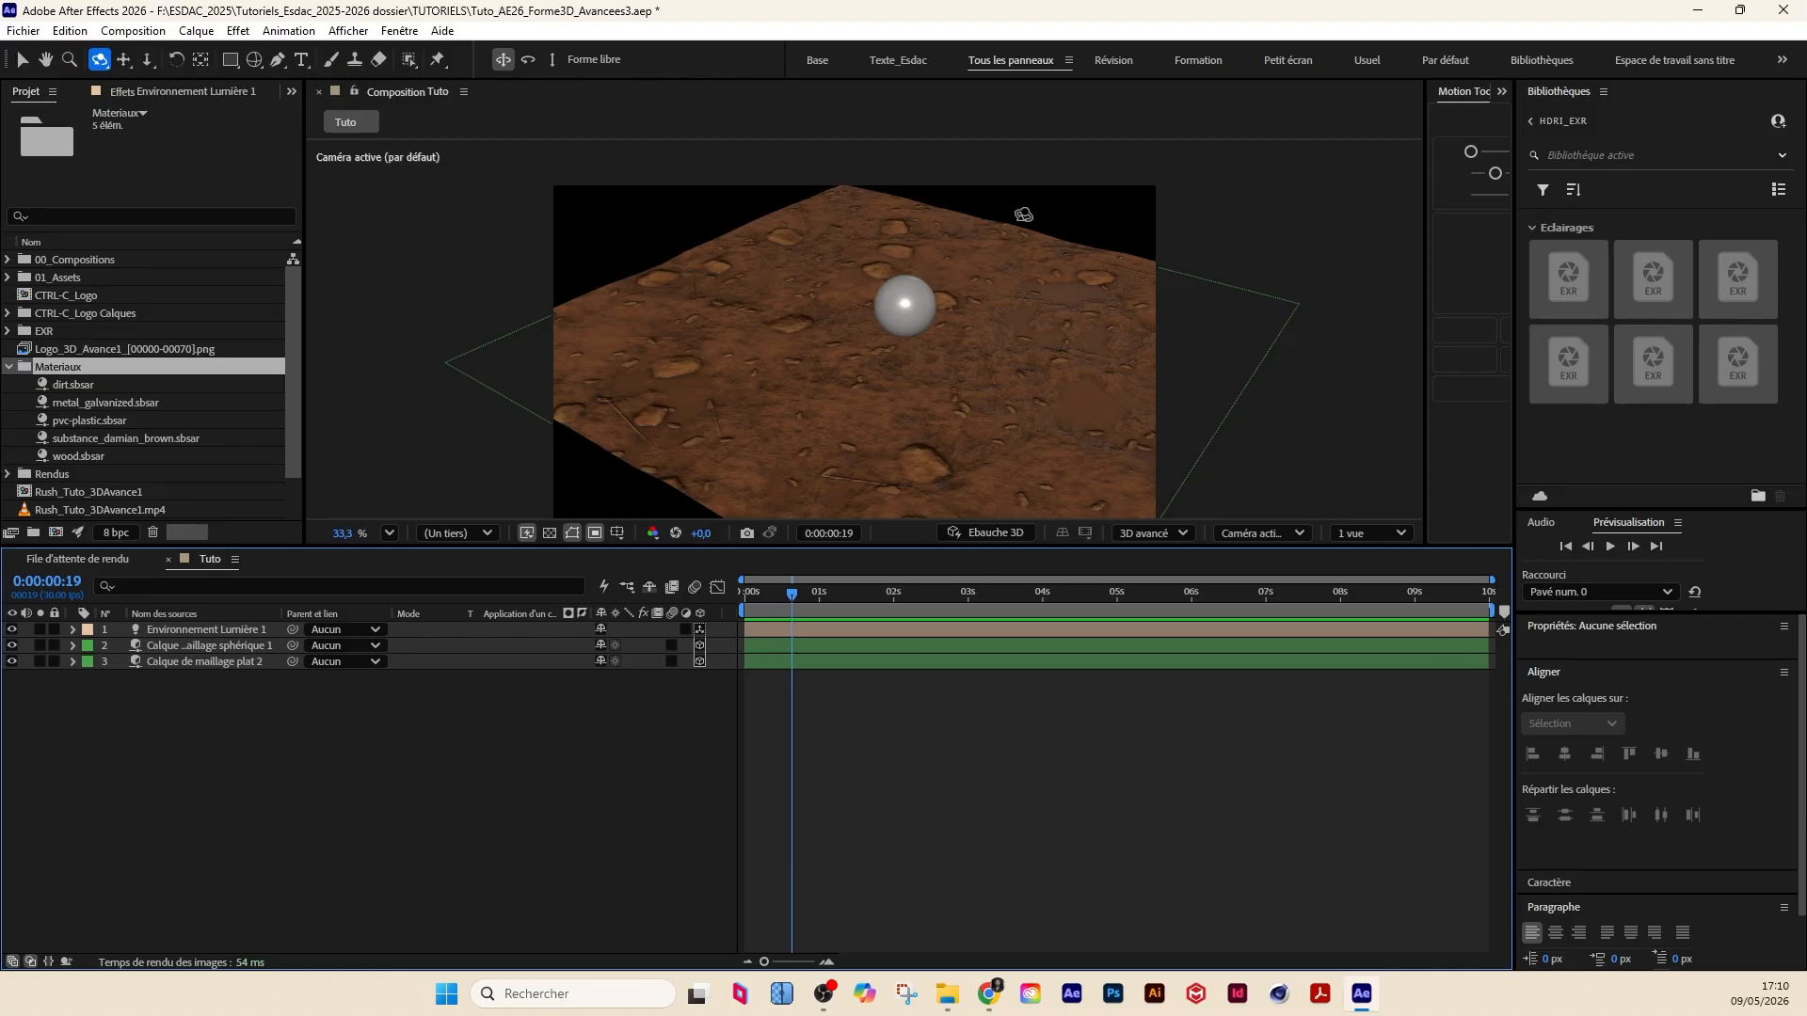
pyautogui.click(70, 32)
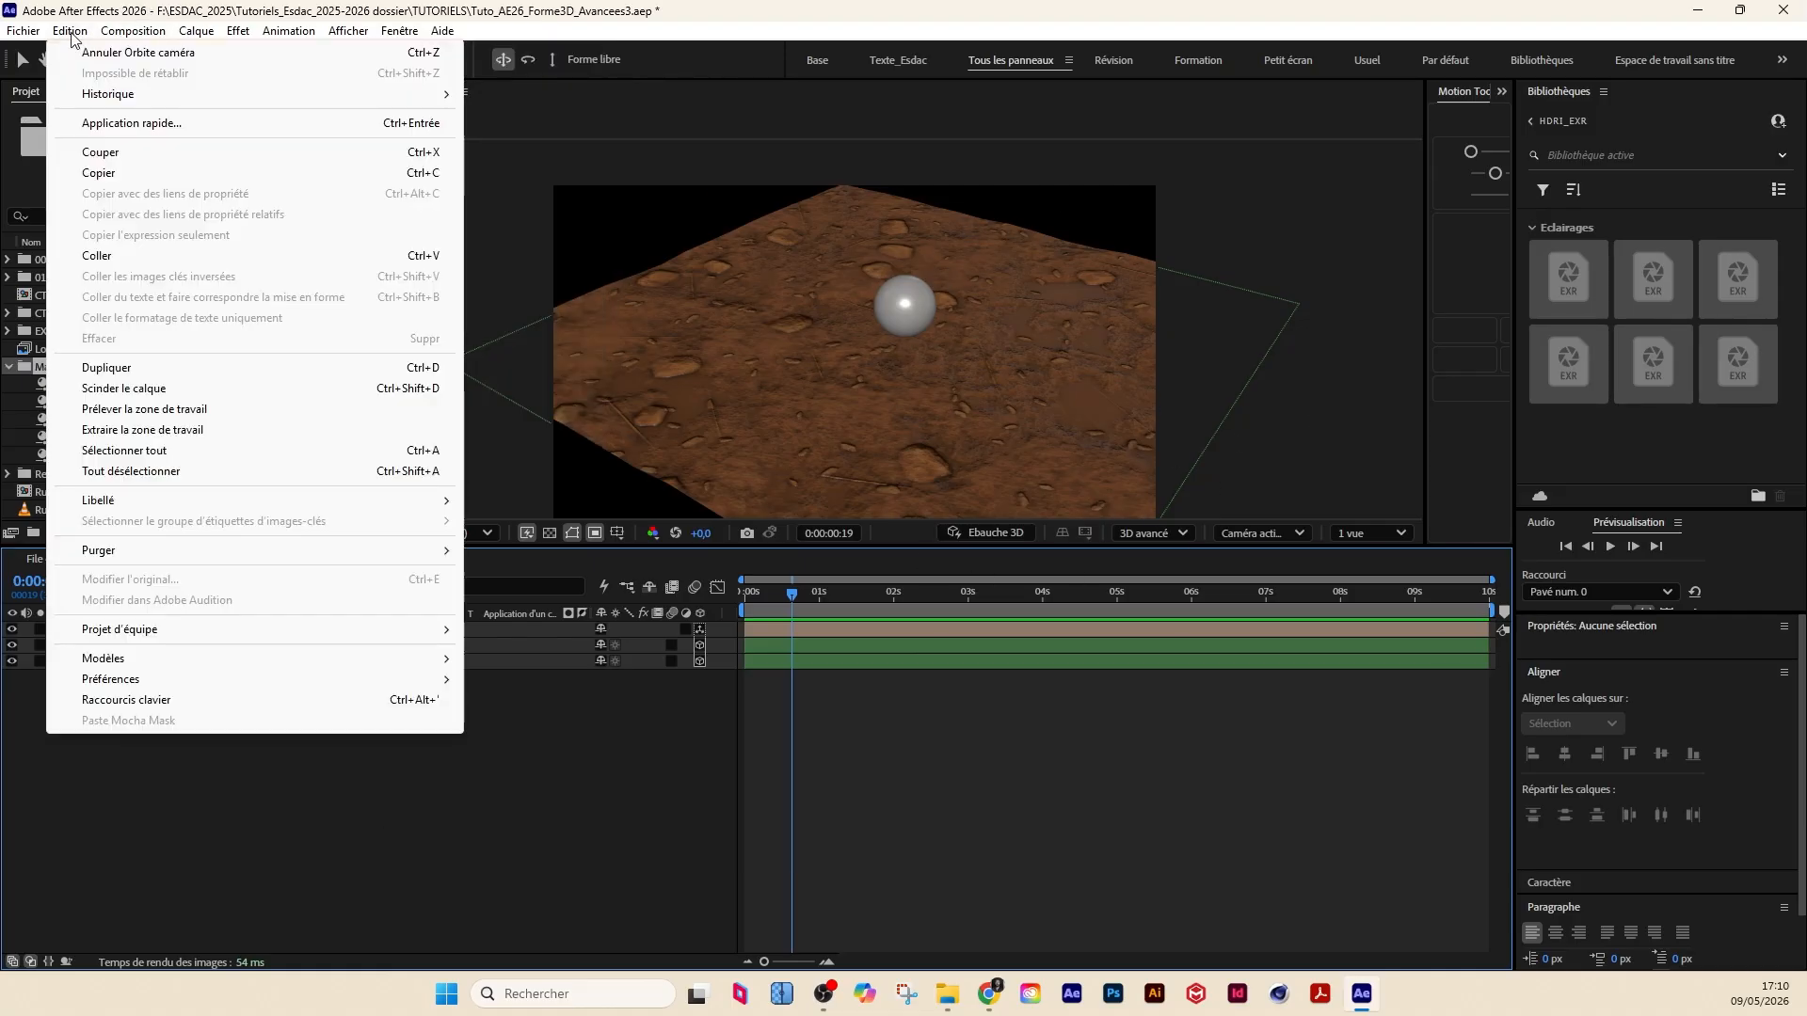
pyautogui.moveTo(117, 561)
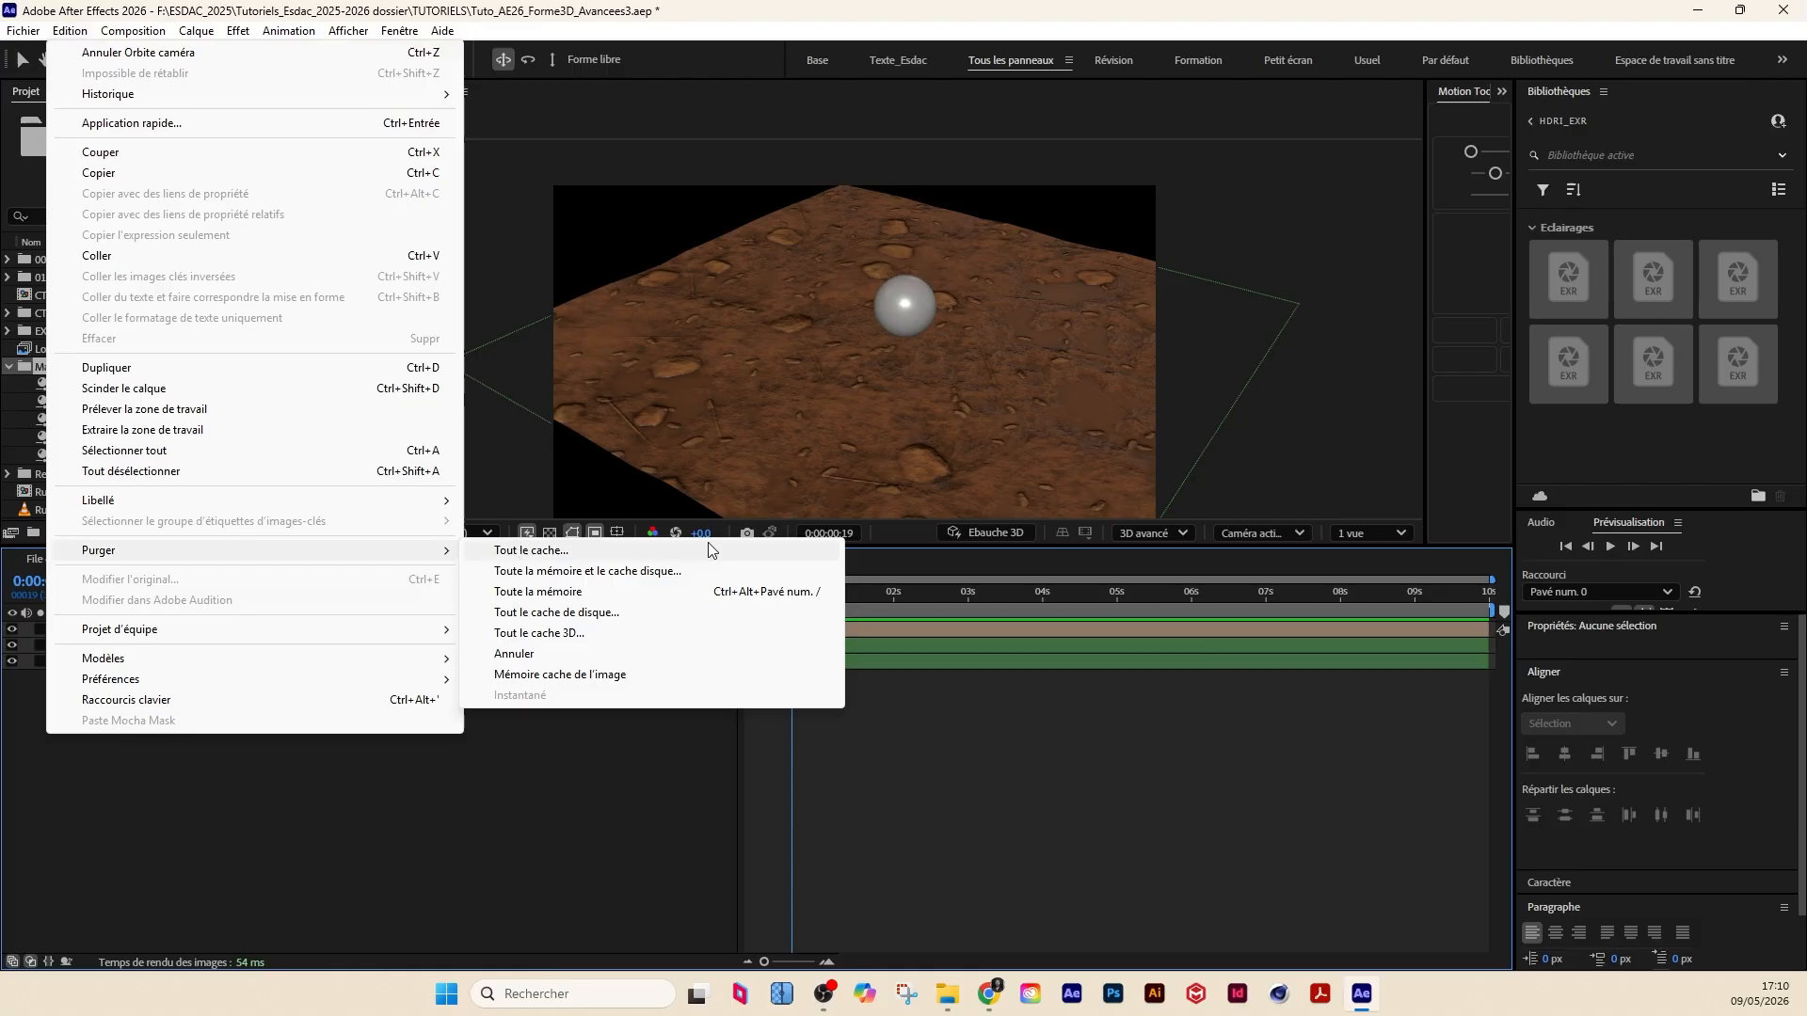
pyautogui.click(564, 570)
pyautogui.click(1003, 525)
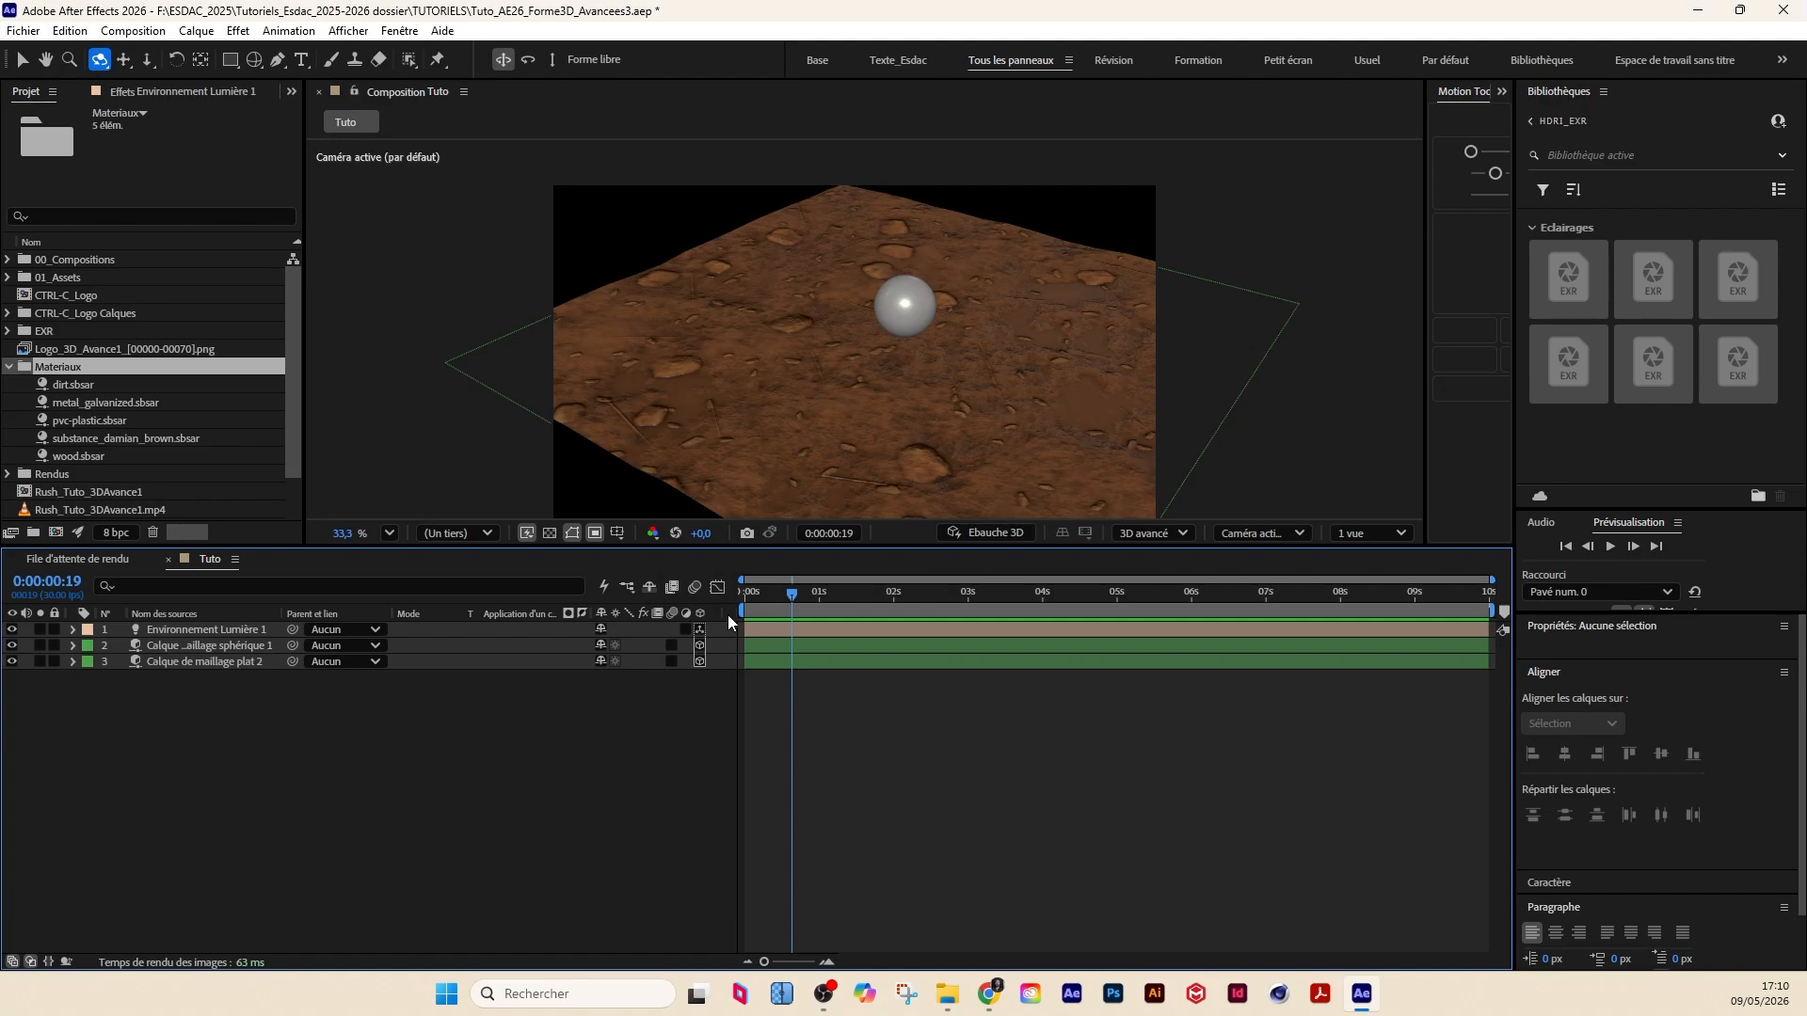
pyautogui.moveTo(801, 594); pyautogui.dragTo(772, 594)
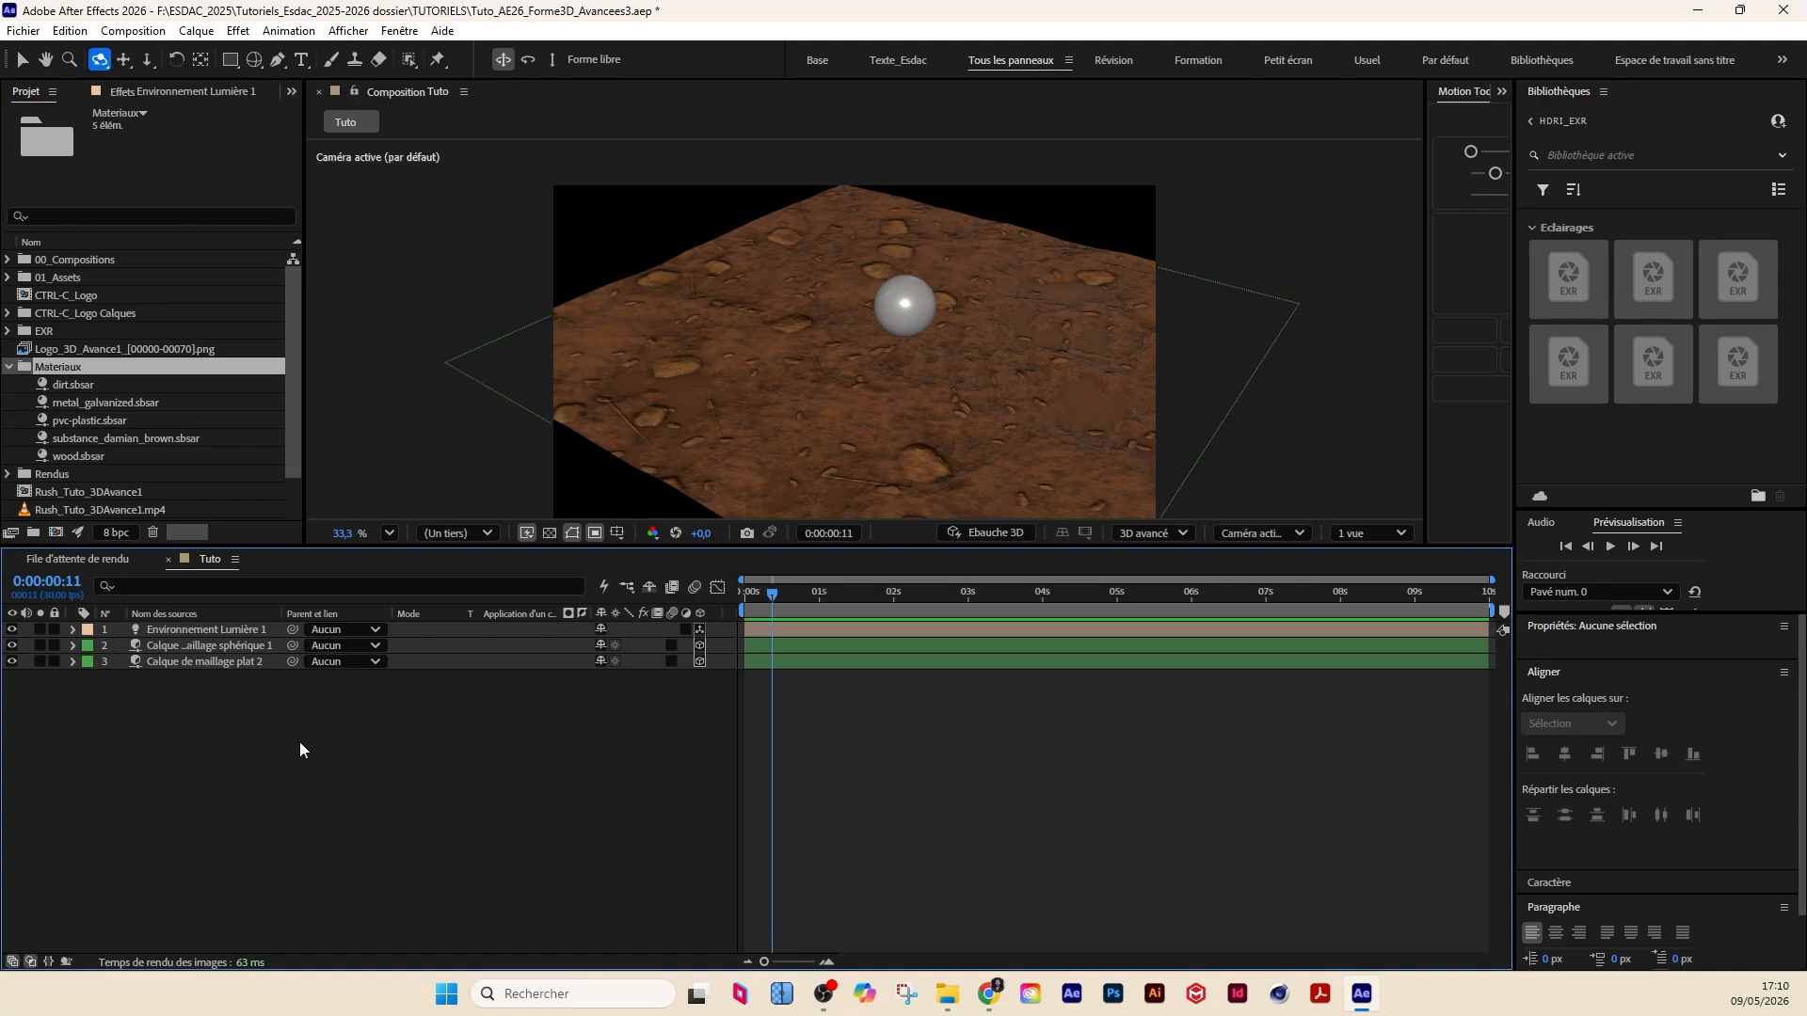
# Step: Delete the environment light layer from the Tuto composition
pyautogui.click(166, 630)
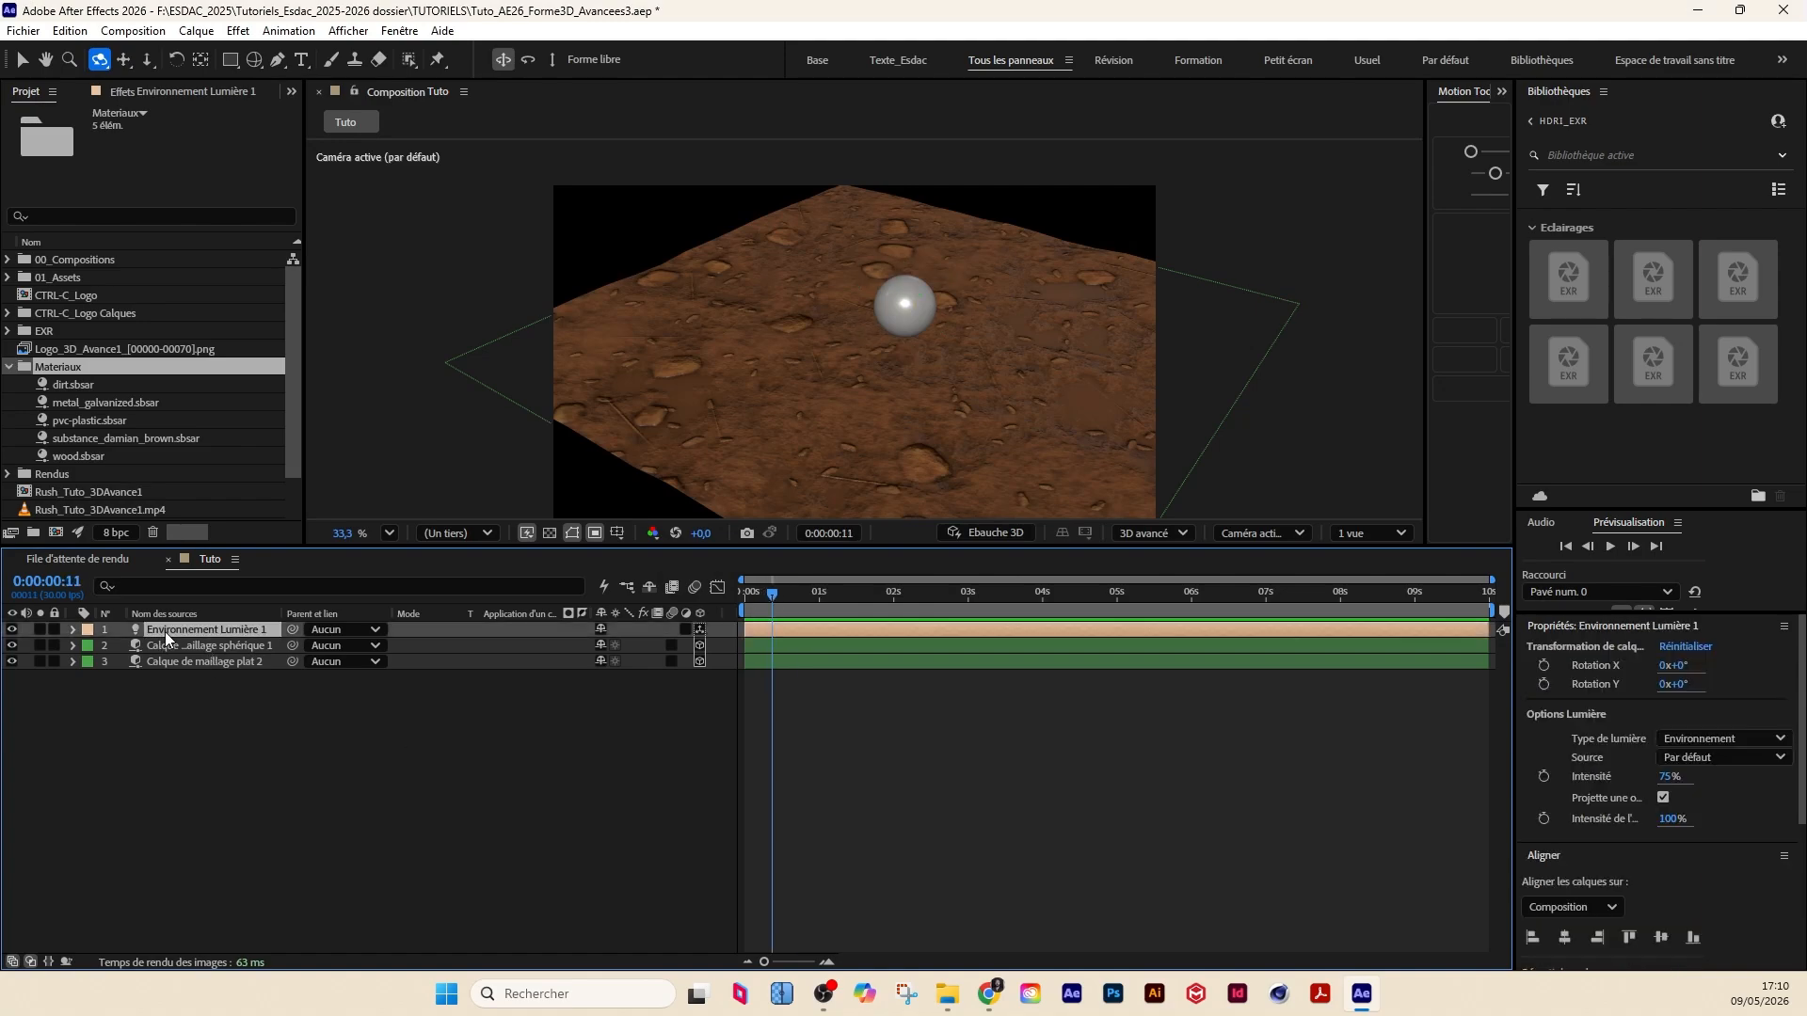
pyautogui.press('Delete')
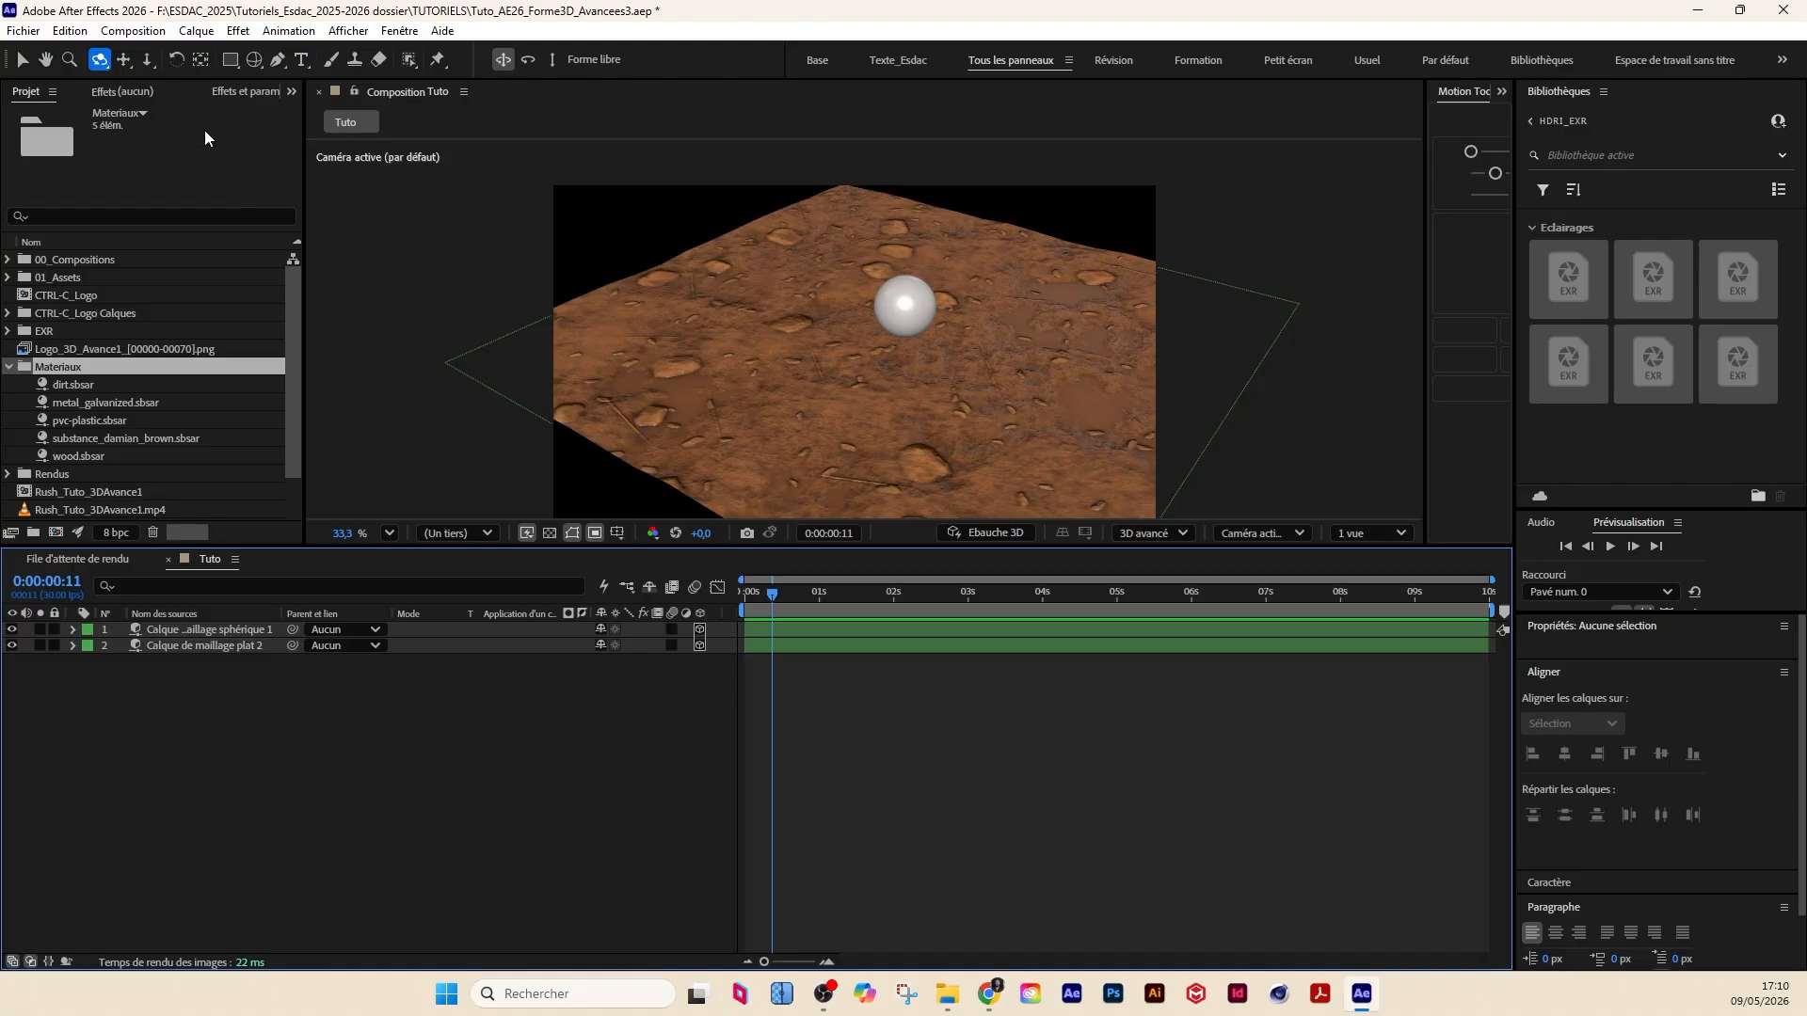
# Step: Add an environment light to the Tuto composition with 75% intensity, shadow casting enabled and 100% shadow intensity
pyautogui.rightClick(301, 752)
pyautogui.moveTo(377, 513)
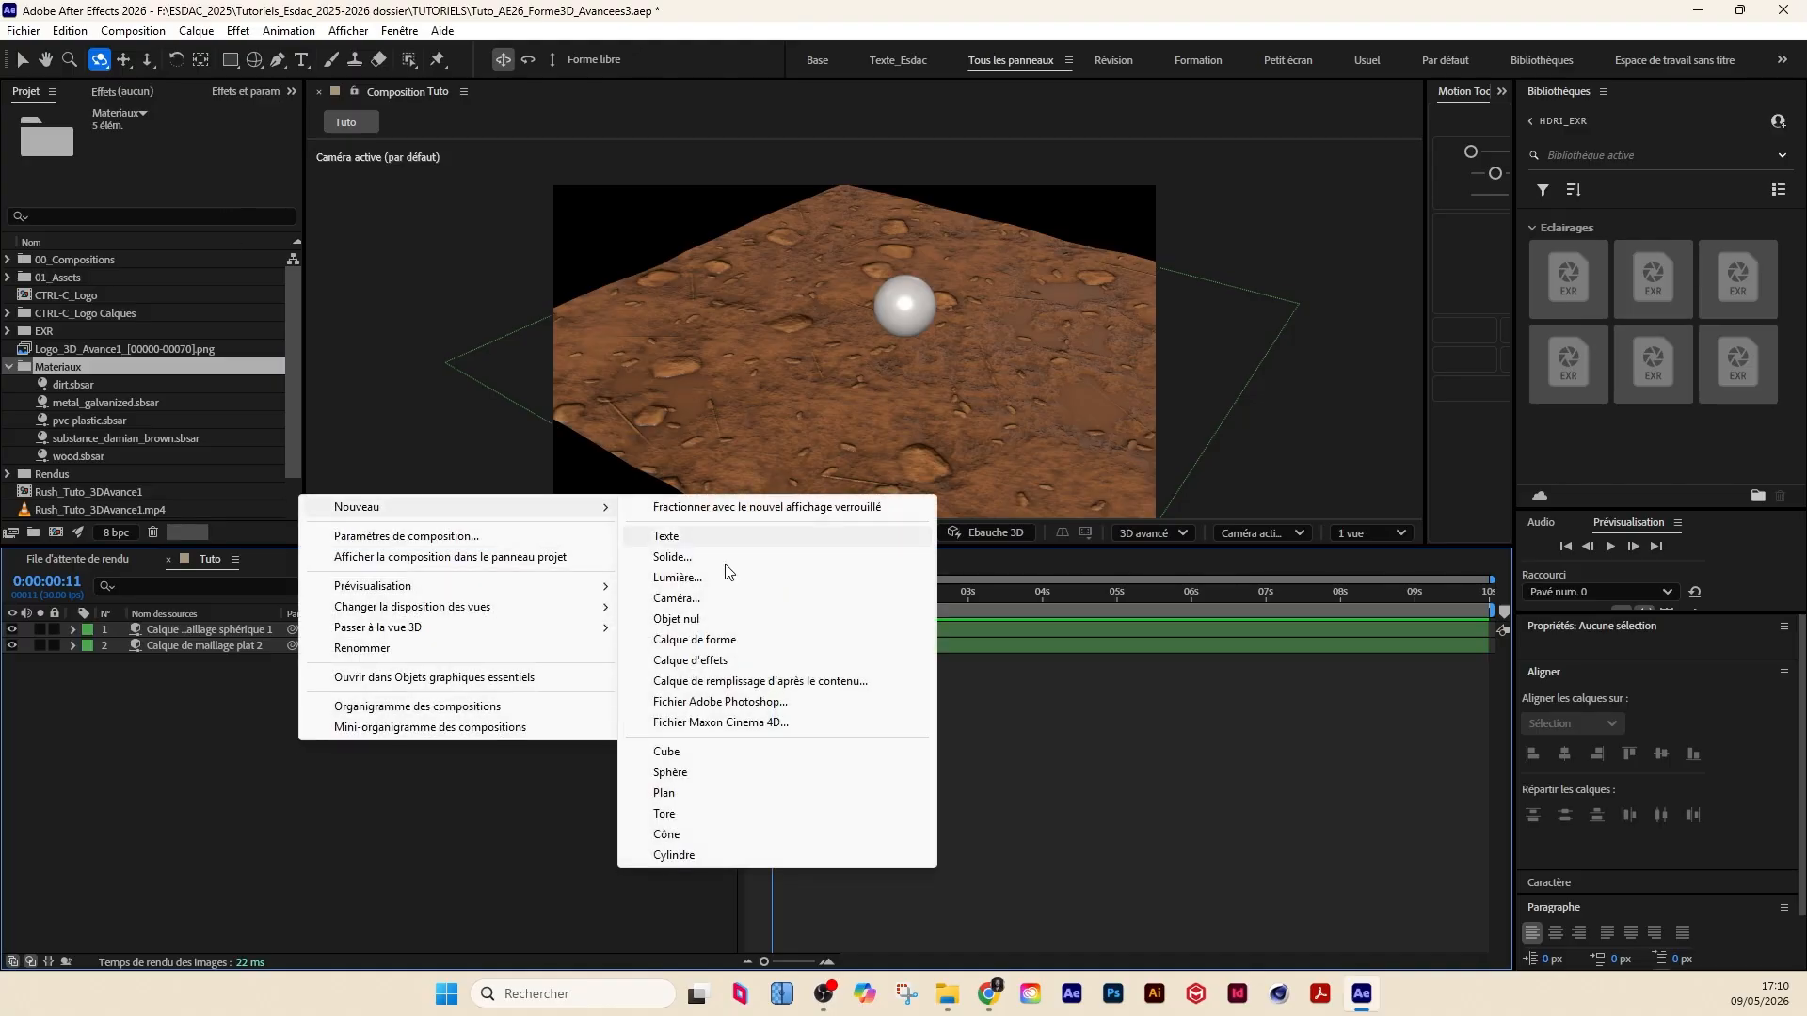
pyautogui.click(677, 577)
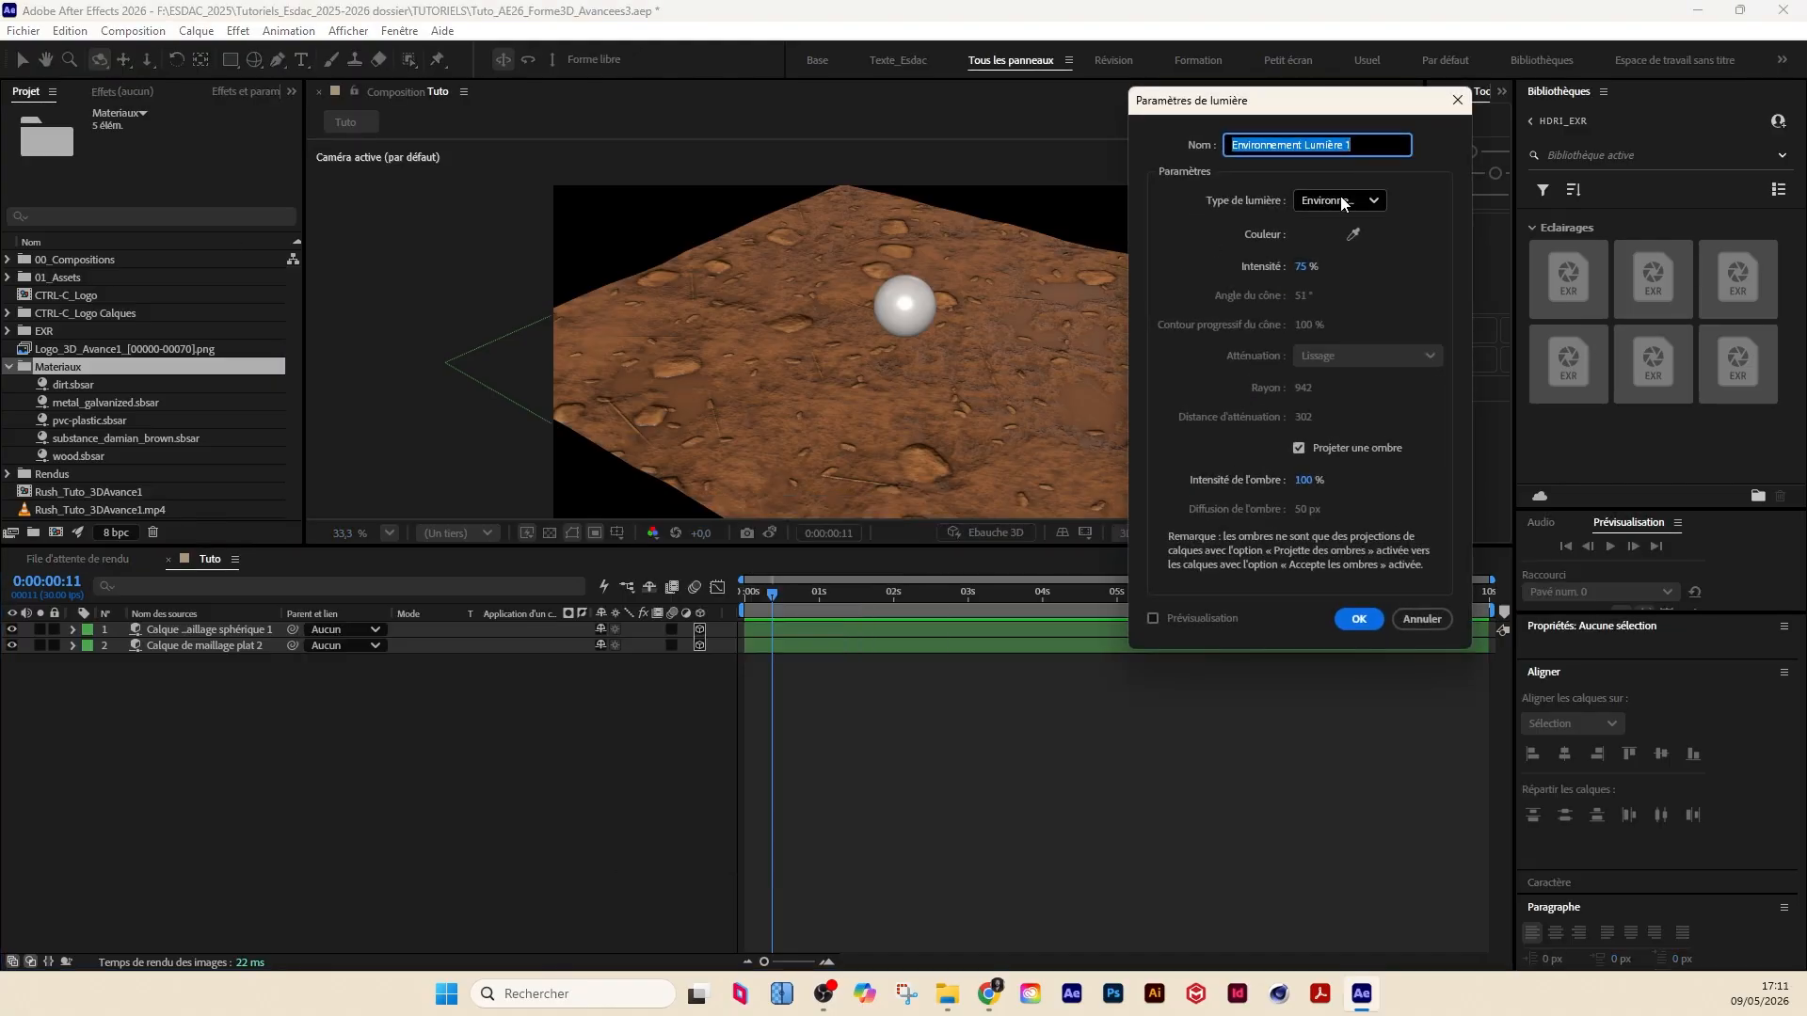
pyautogui.click(1357, 620)
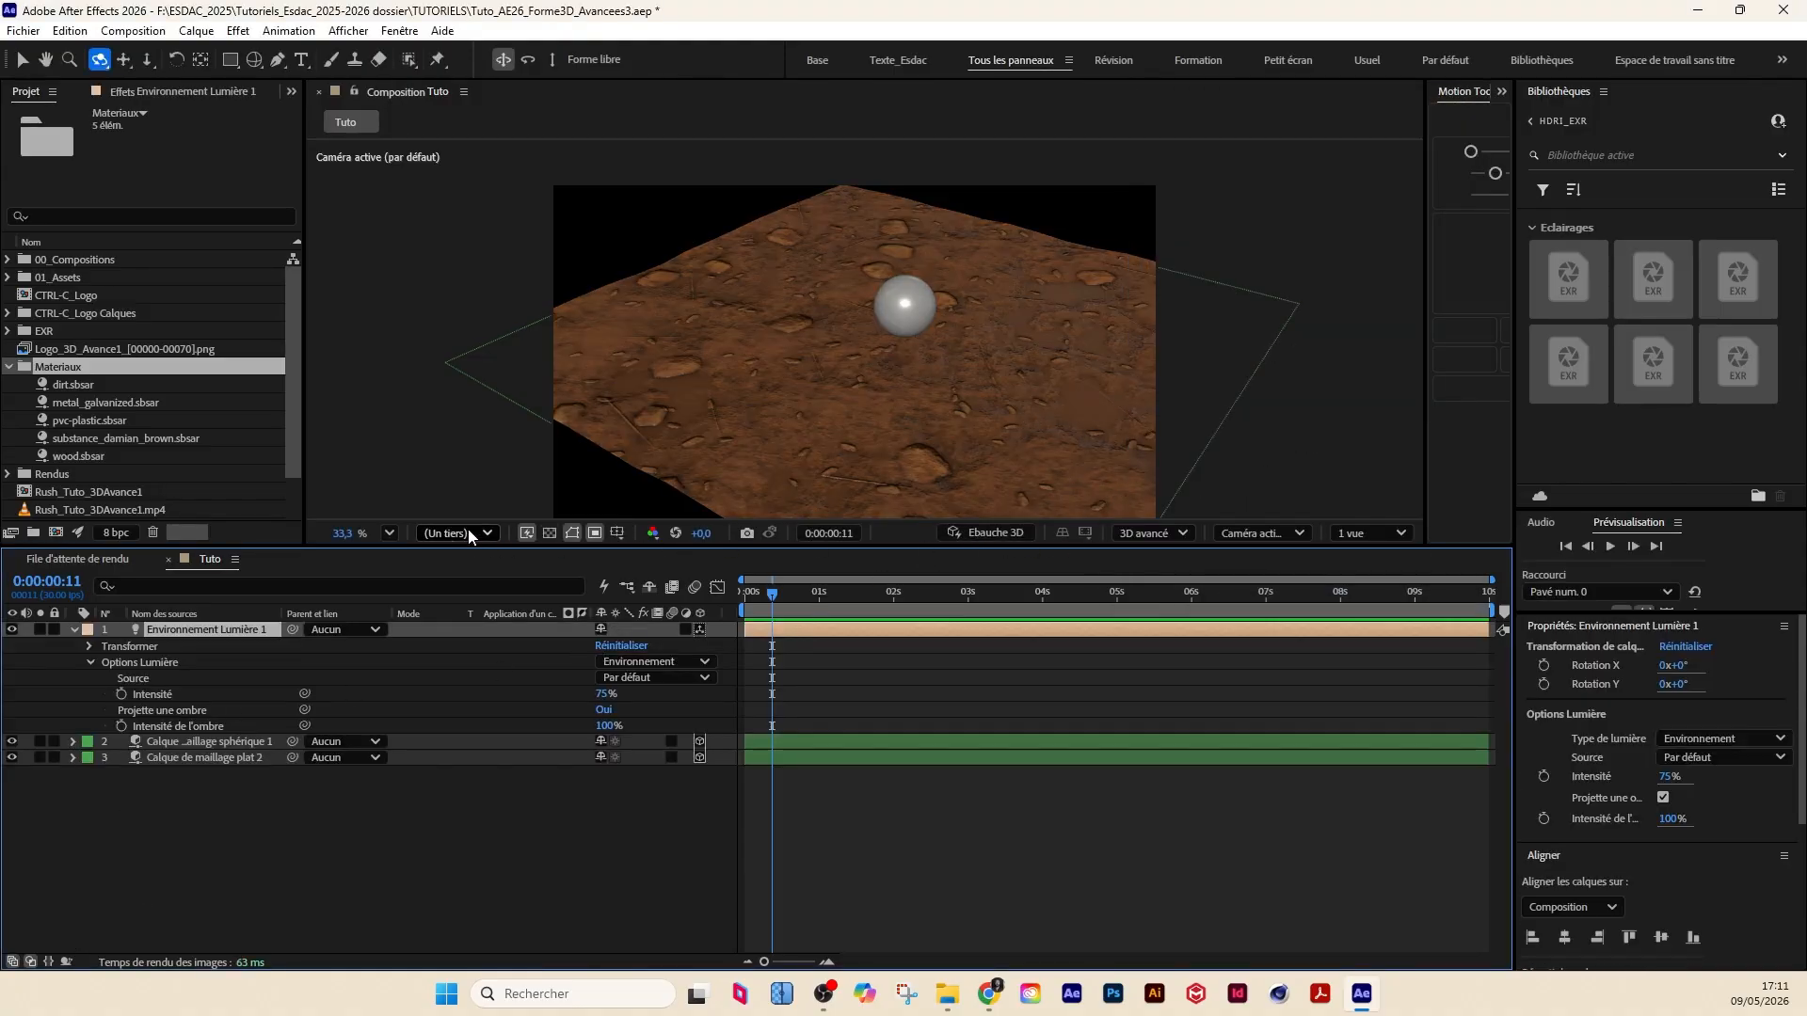
# Step: Set the composition's fast previews to Désactivé(e) (qualité finale)
pyautogui.click(526, 534)
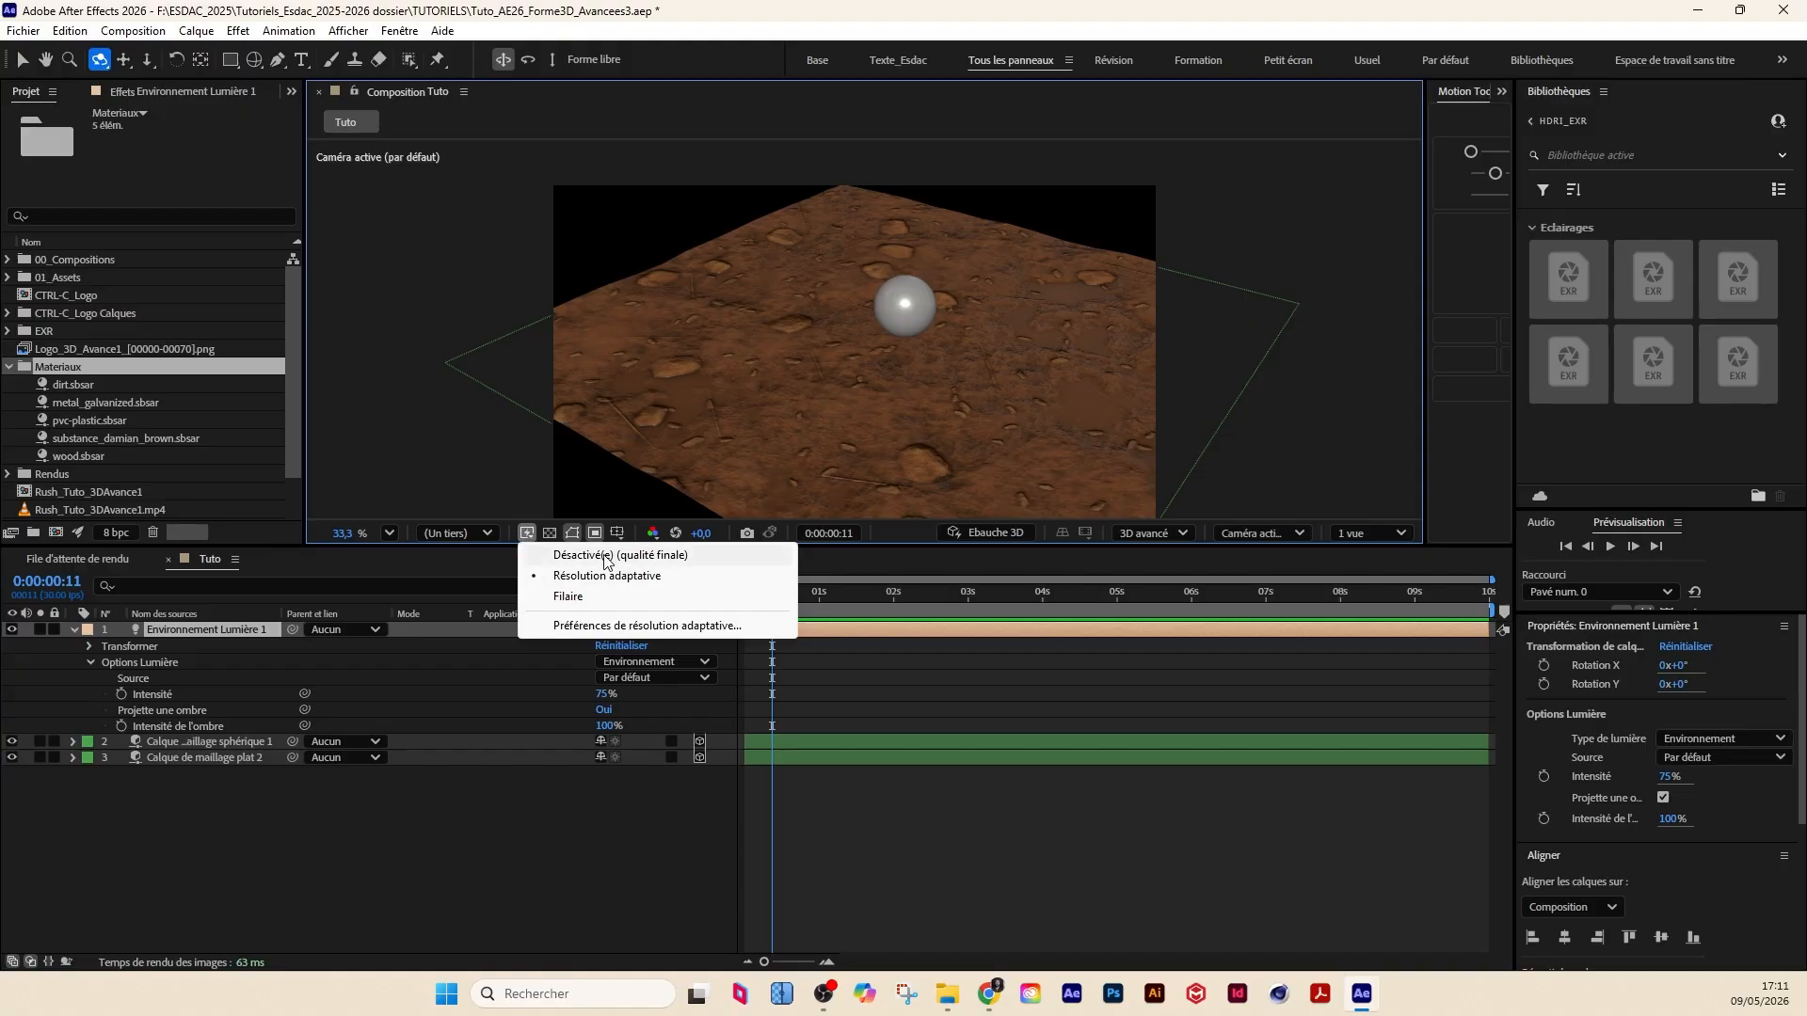
pyautogui.click(610, 555)
pyautogui.click(526, 533)
pyautogui.click(528, 533)
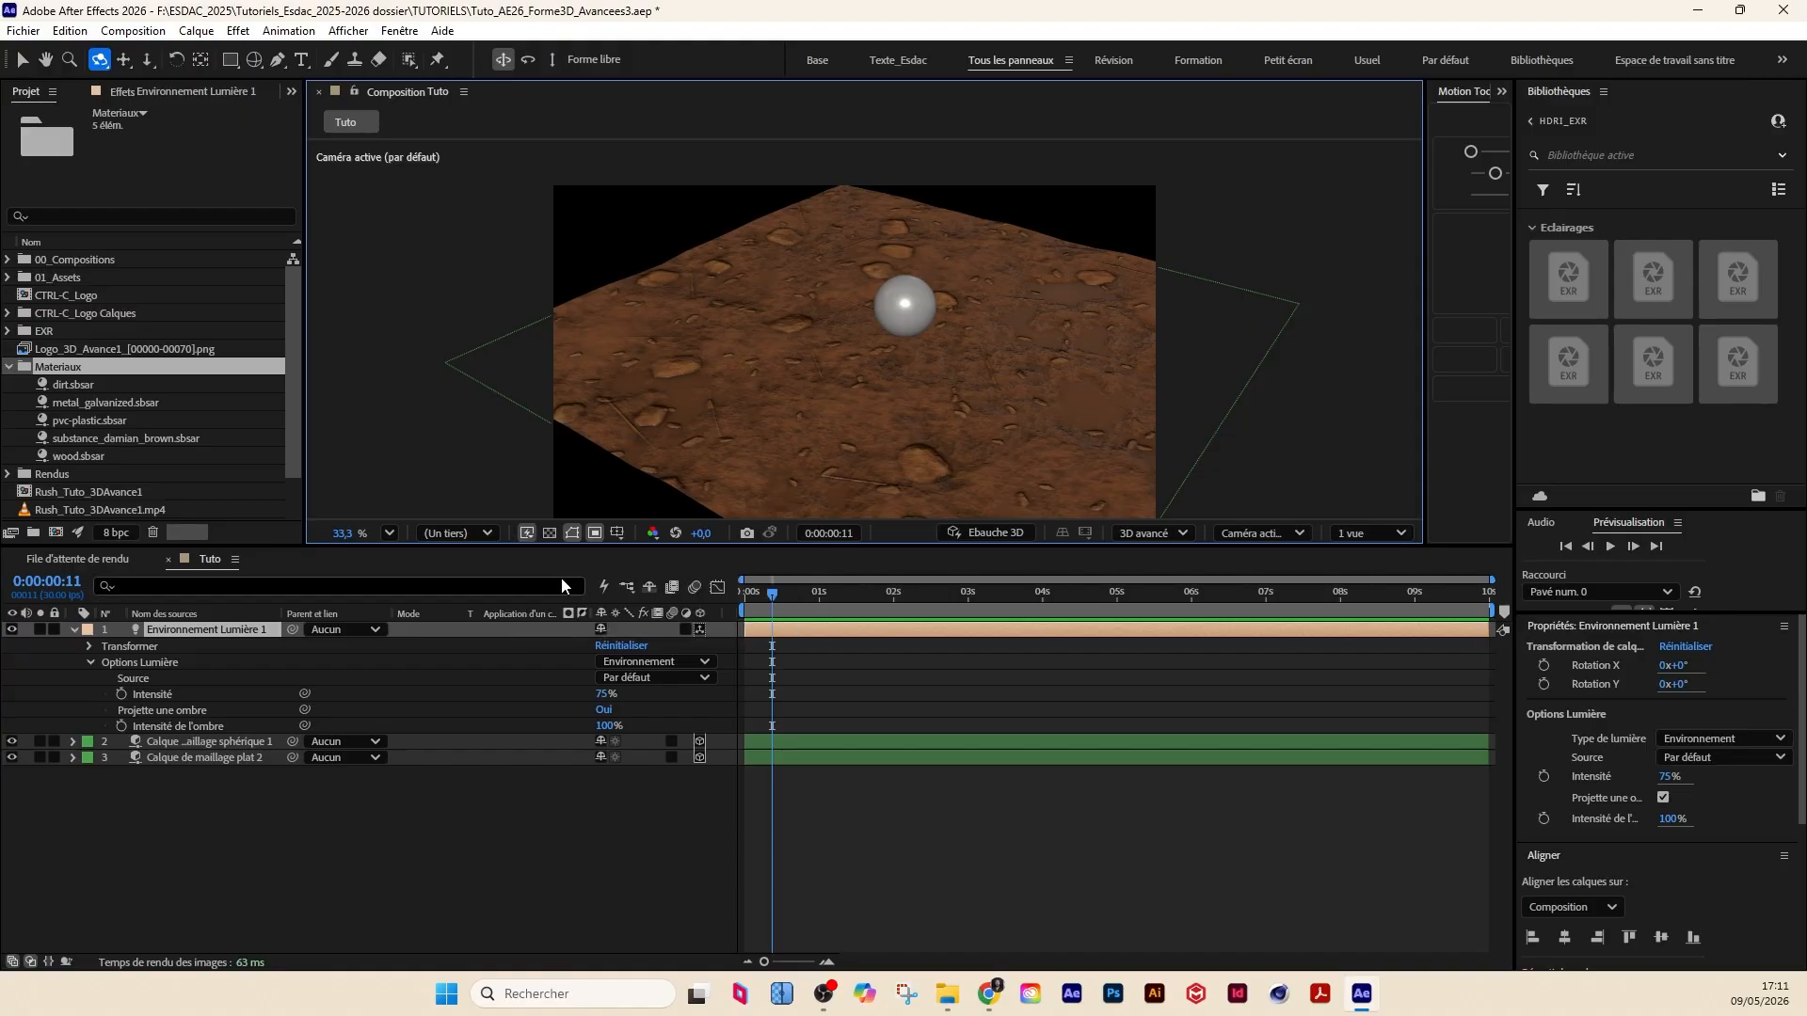
pyautogui.click(527, 542)
pyautogui.click(610, 556)
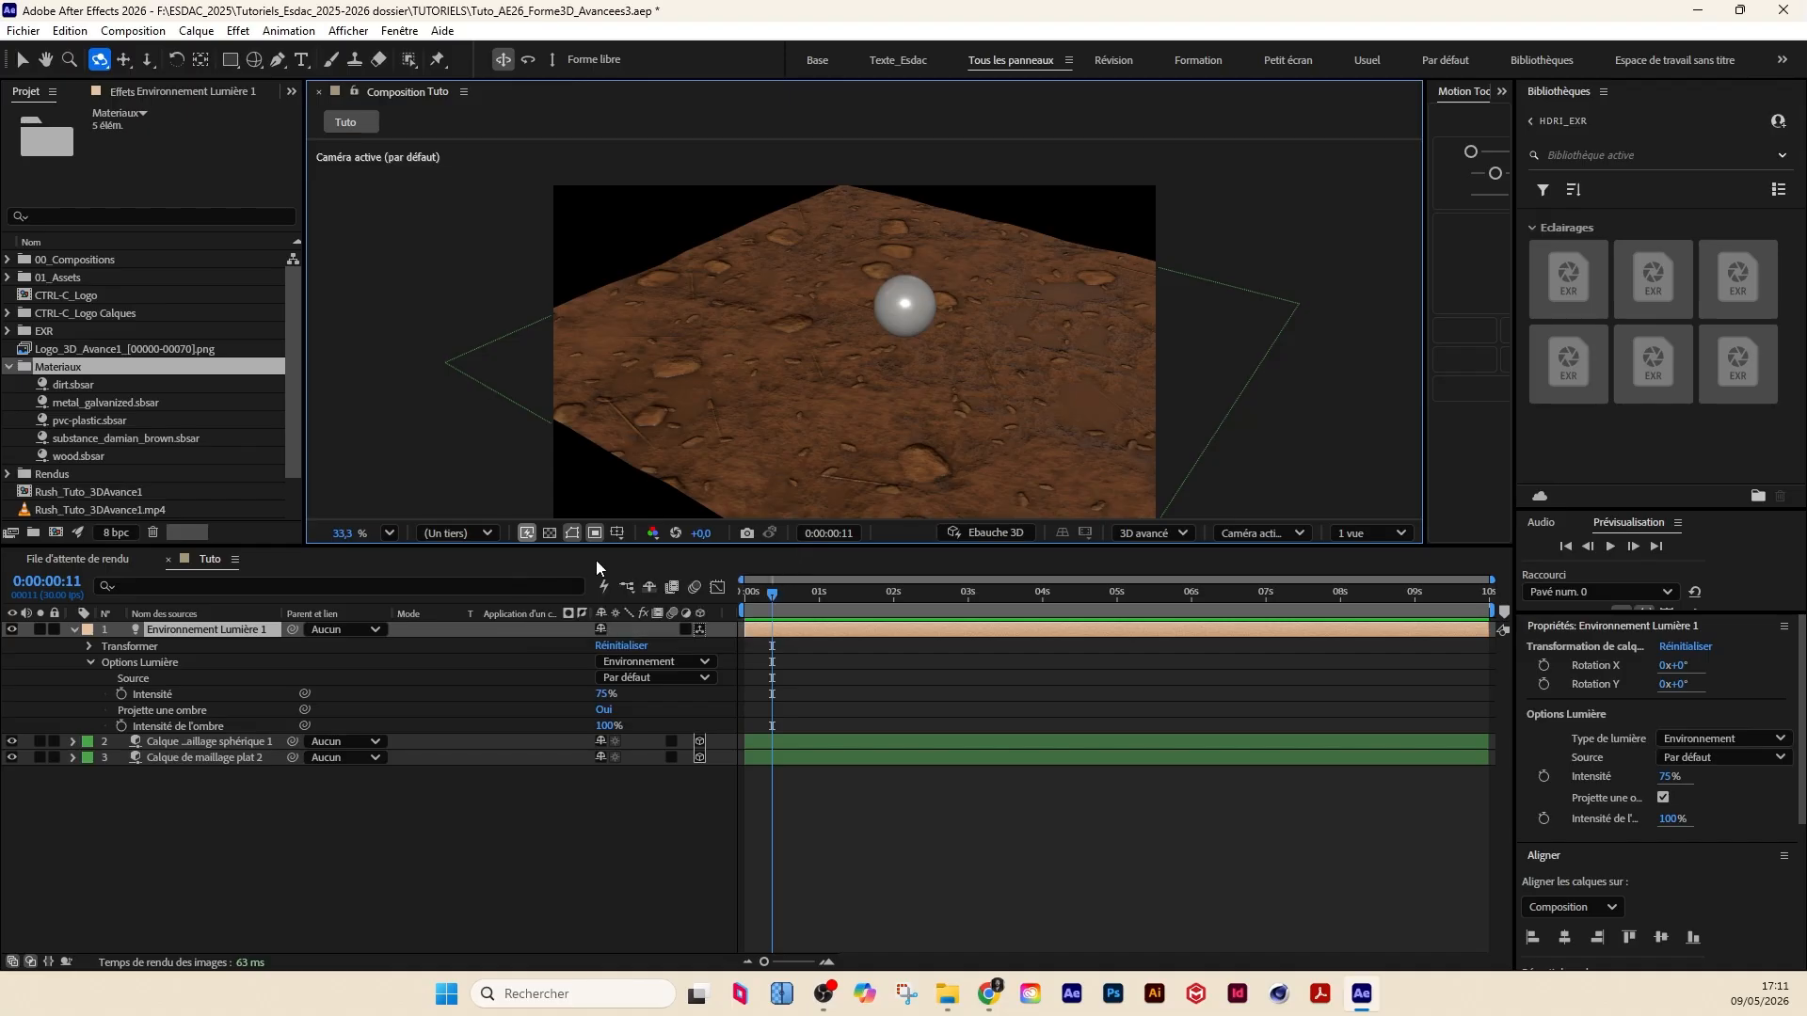
pyautogui.click(527, 533)
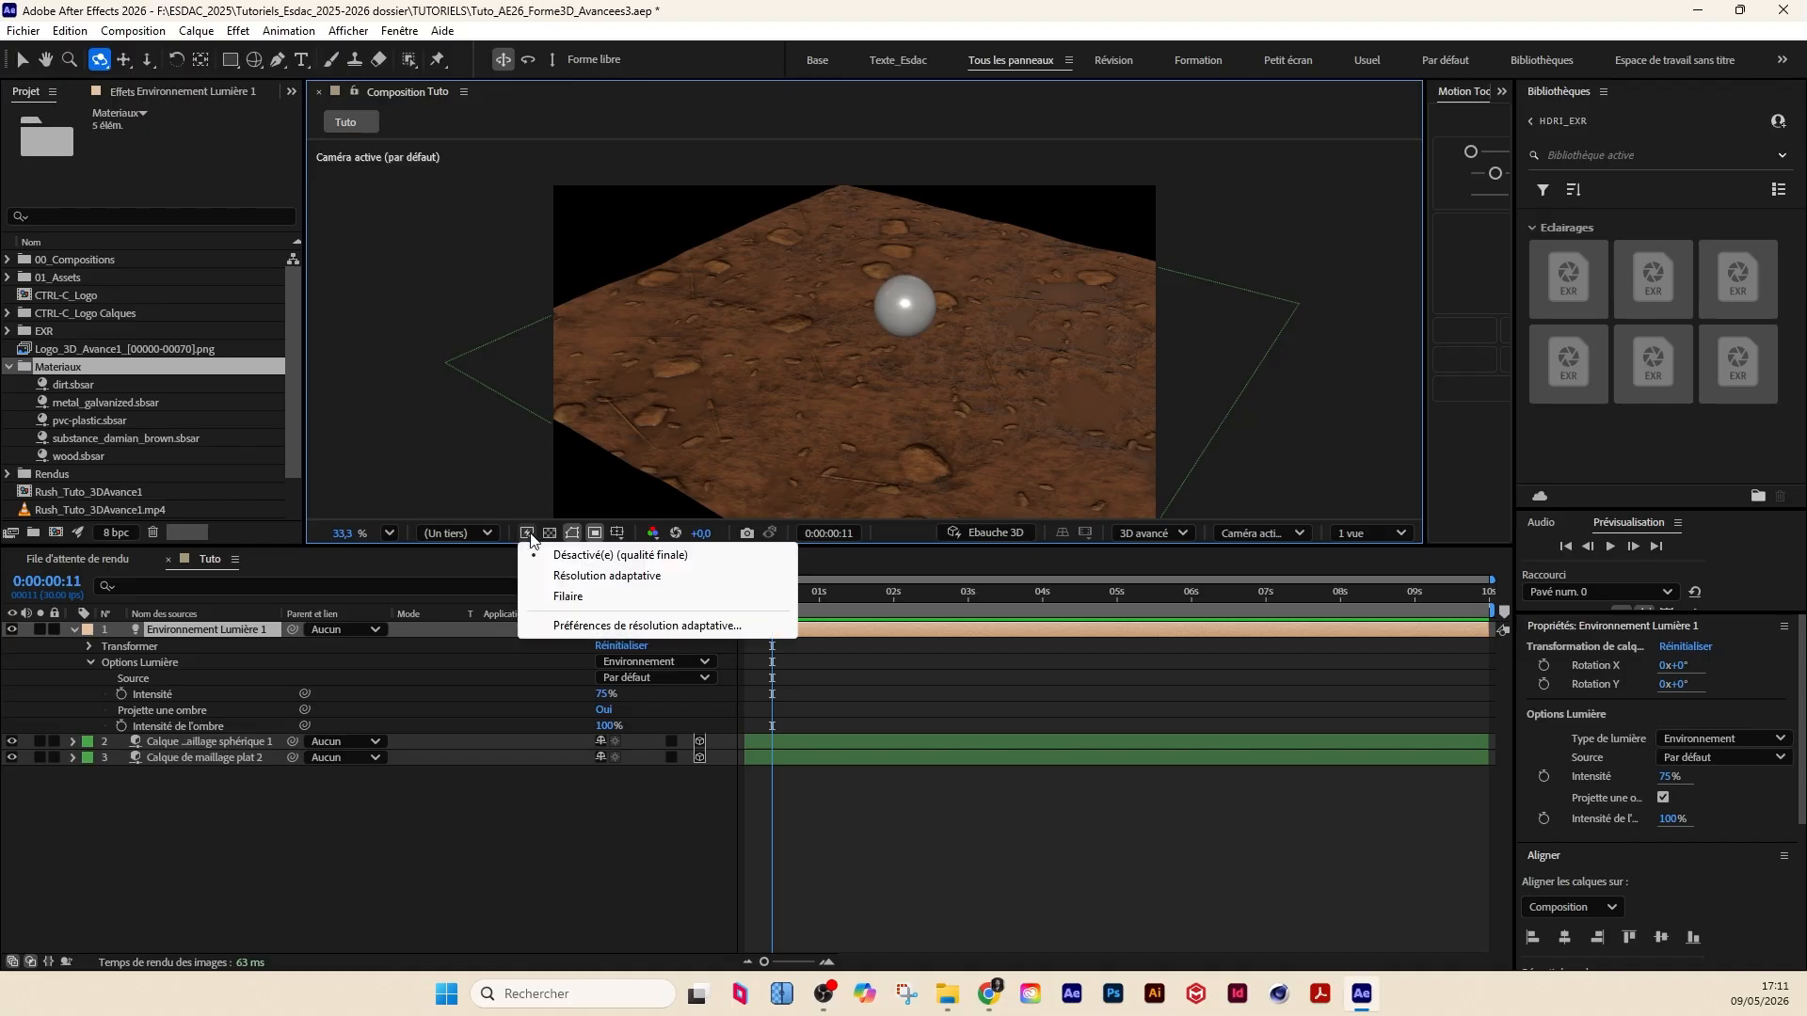
pyautogui.click(598, 556)
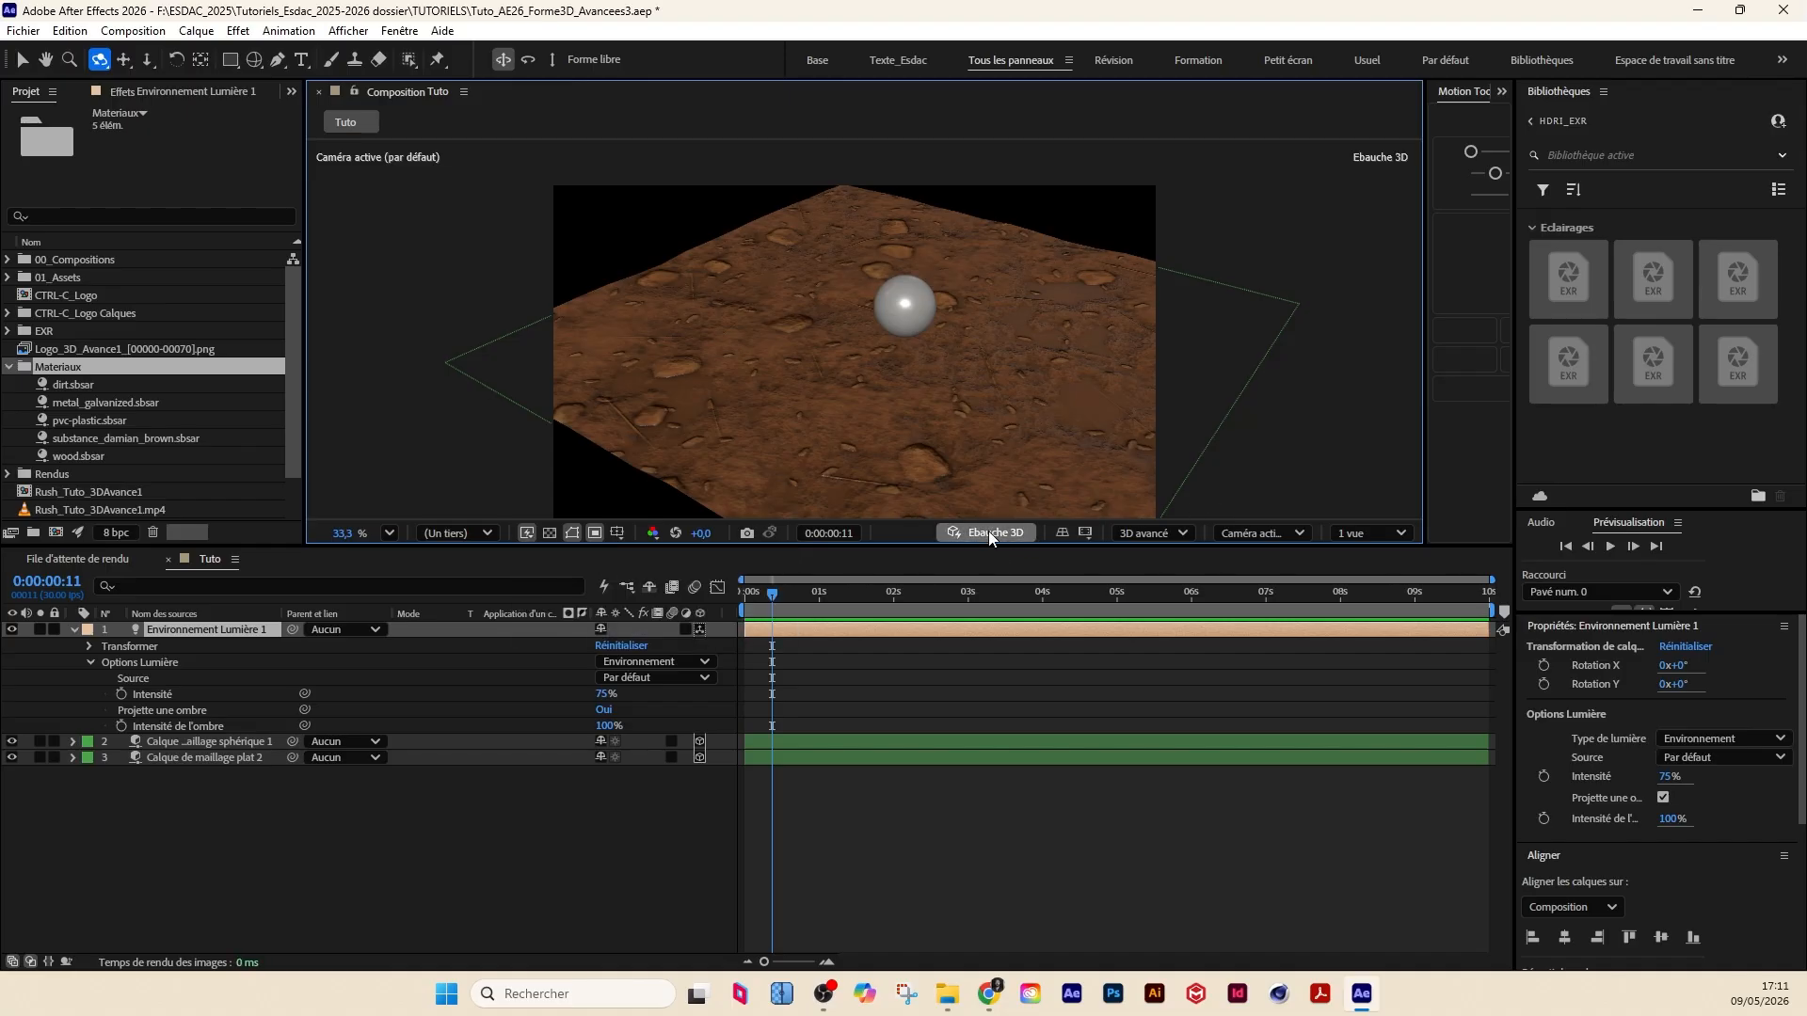
# Step: Set the Advanced 3D renderer to quality 29, with environment shadow resolution Complet (16 Mo) and smoothing 5
pyautogui.click(1160, 536)
pyautogui.click(1176, 638)
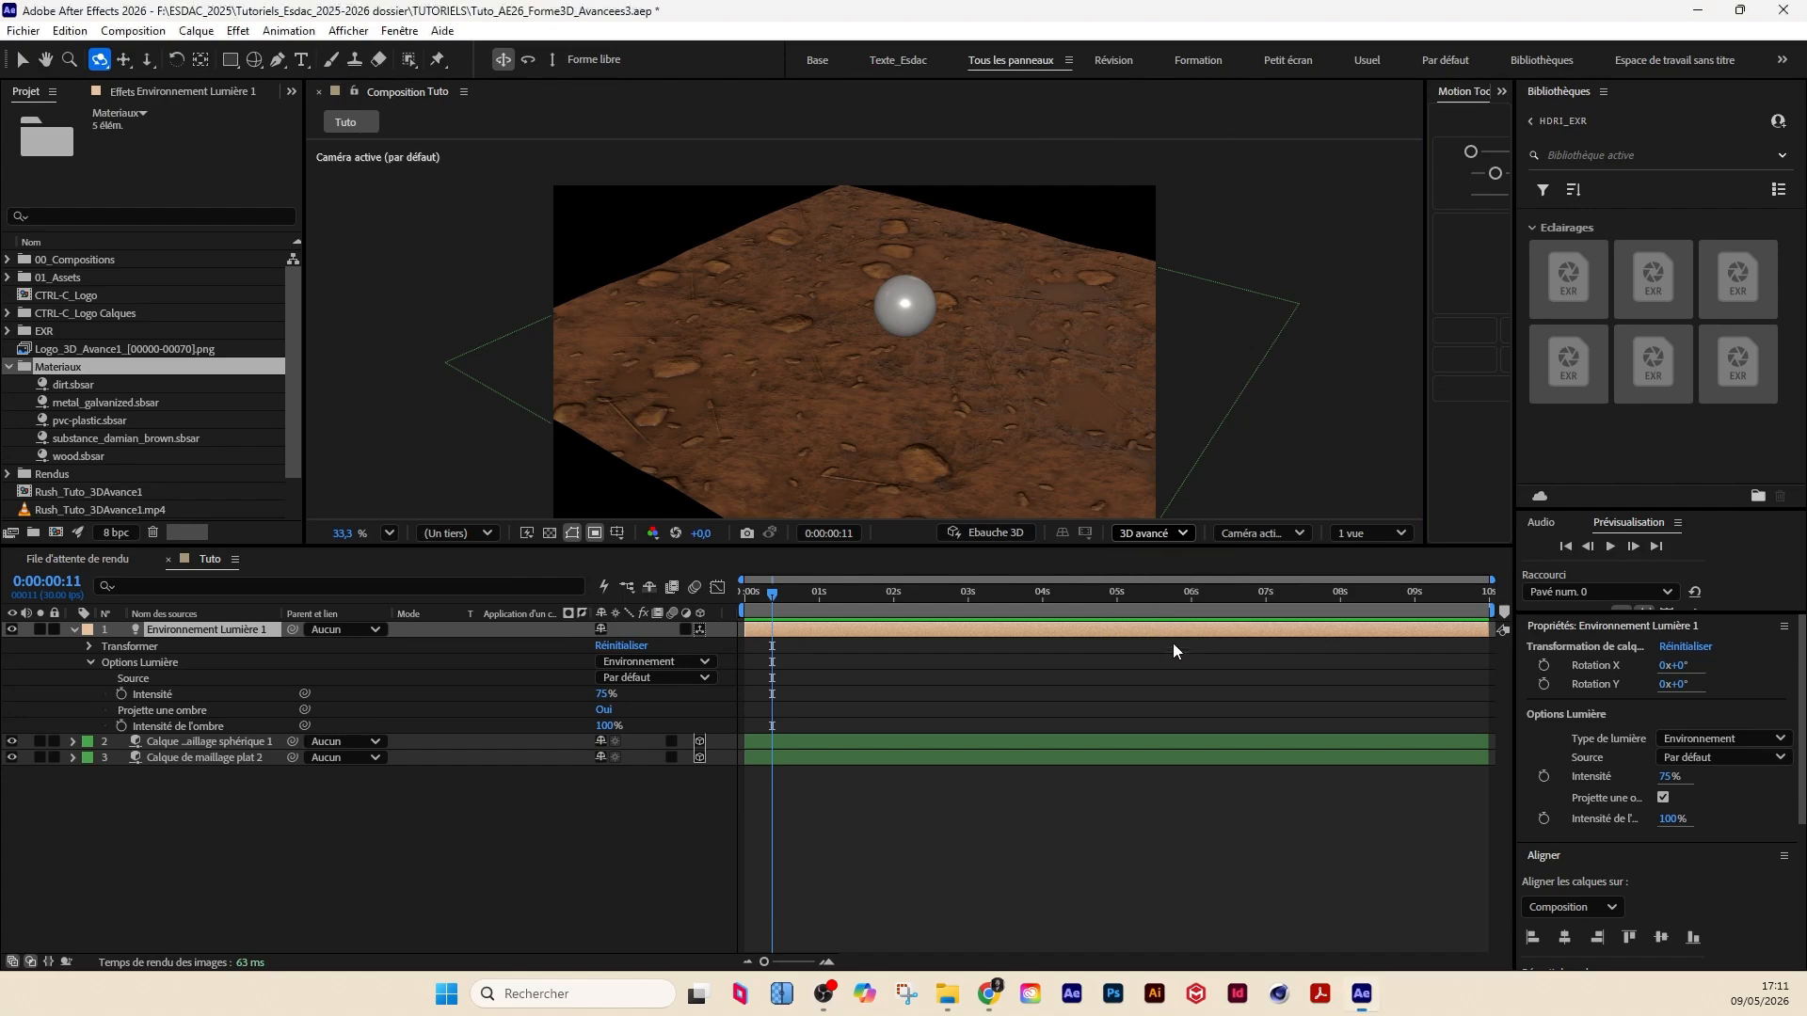
pyautogui.moveTo(1273, 278); pyautogui.dragTo(1298, 277)
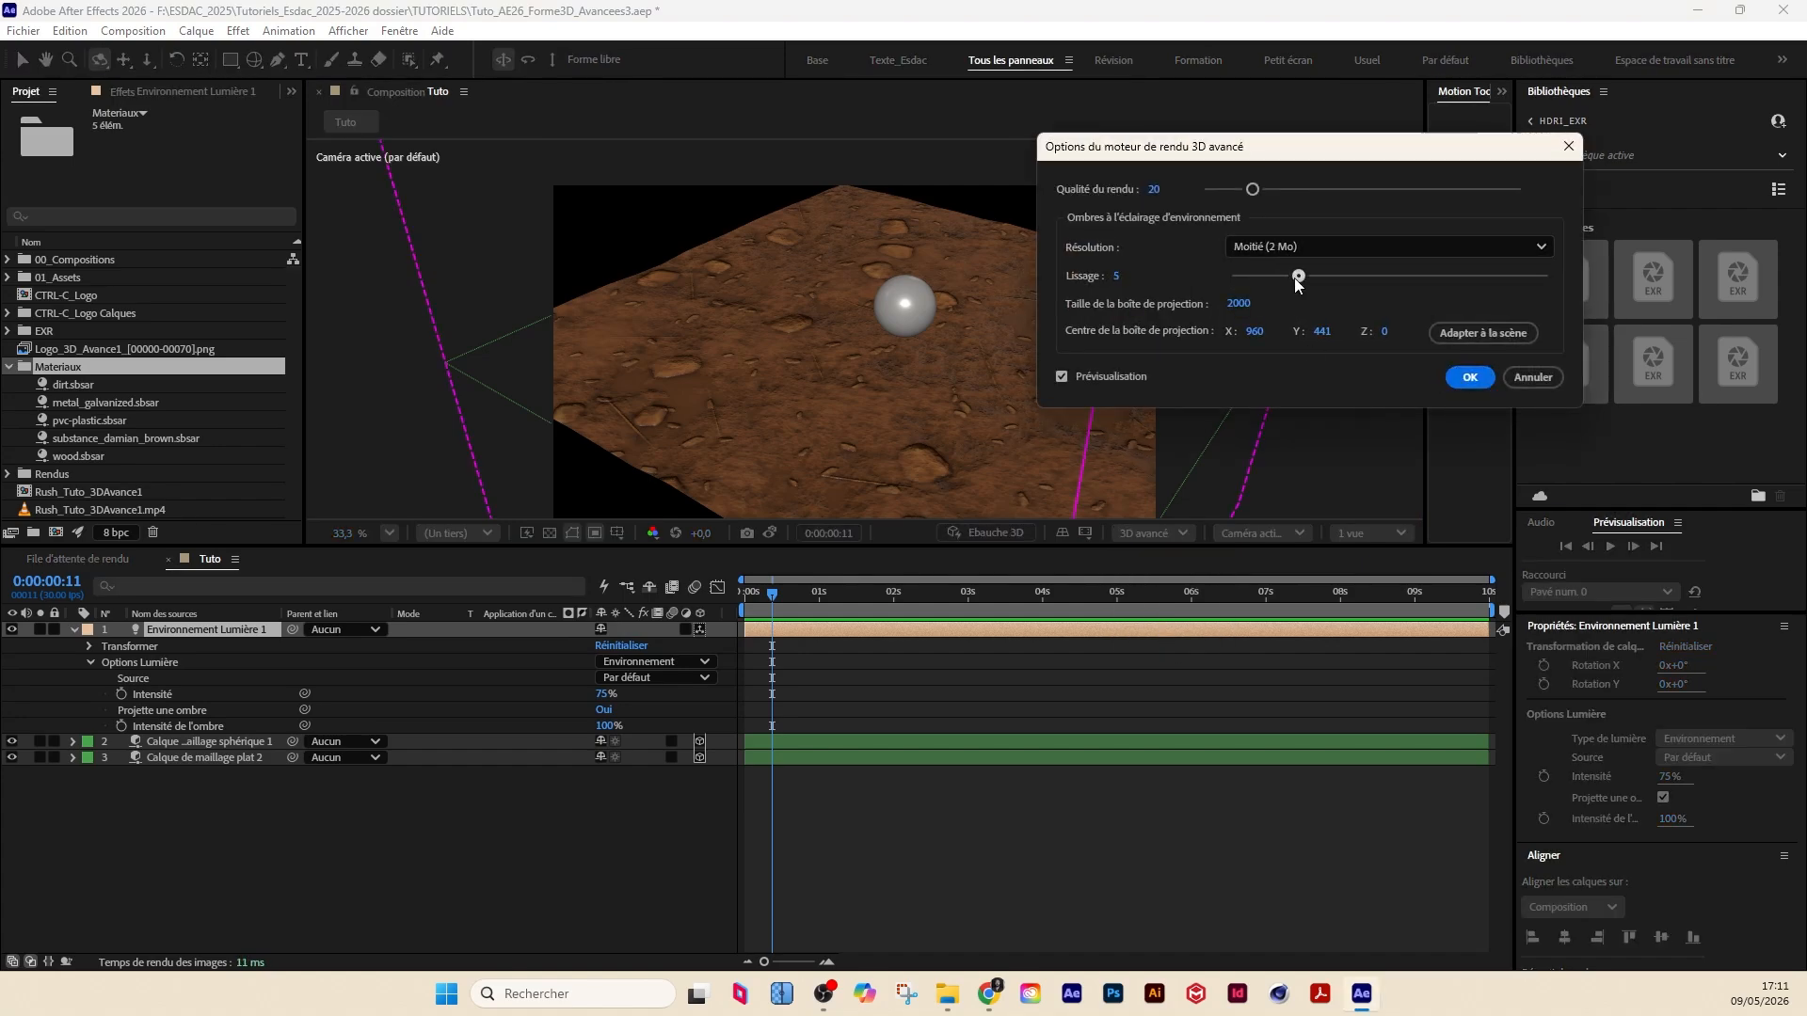
pyautogui.moveTo(1269, 191); pyautogui.dragTo(1277, 191)
pyautogui.click(1275, 246)
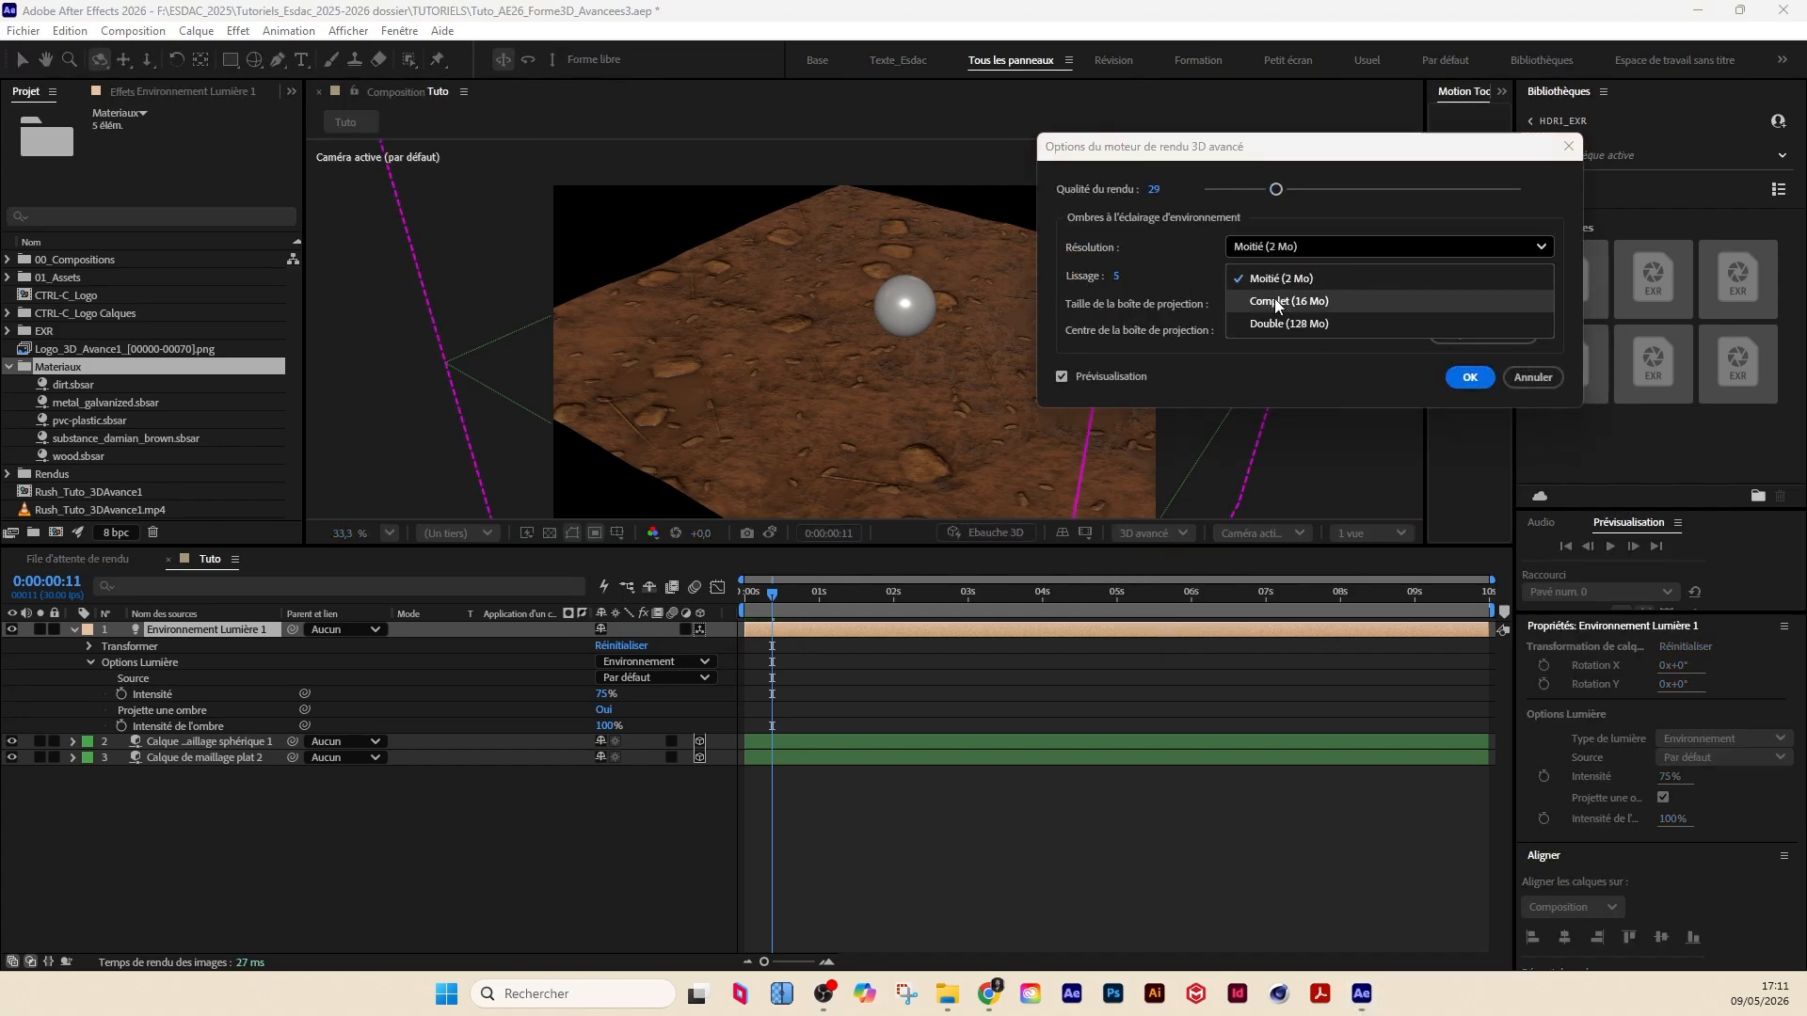
pyautogui.click(1274, 297)
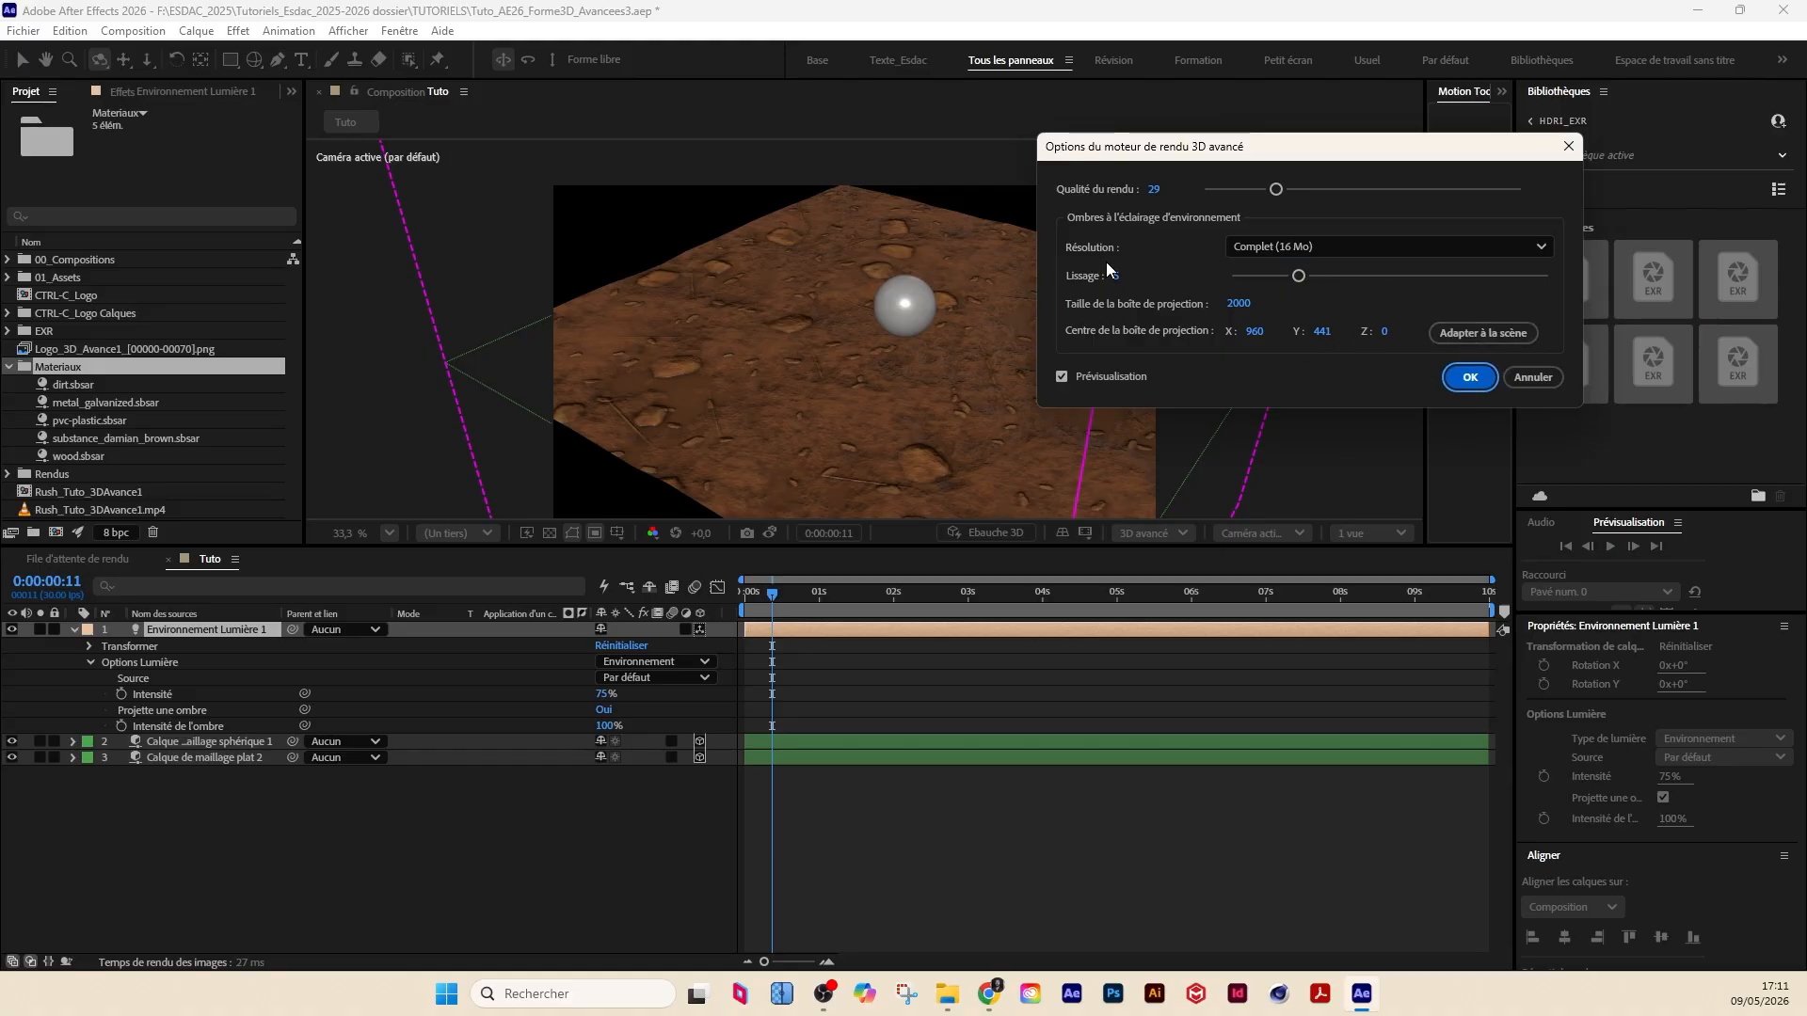
pyautogui.moveTo(1138, 150); pyautogui.dragTo(1231, 118)
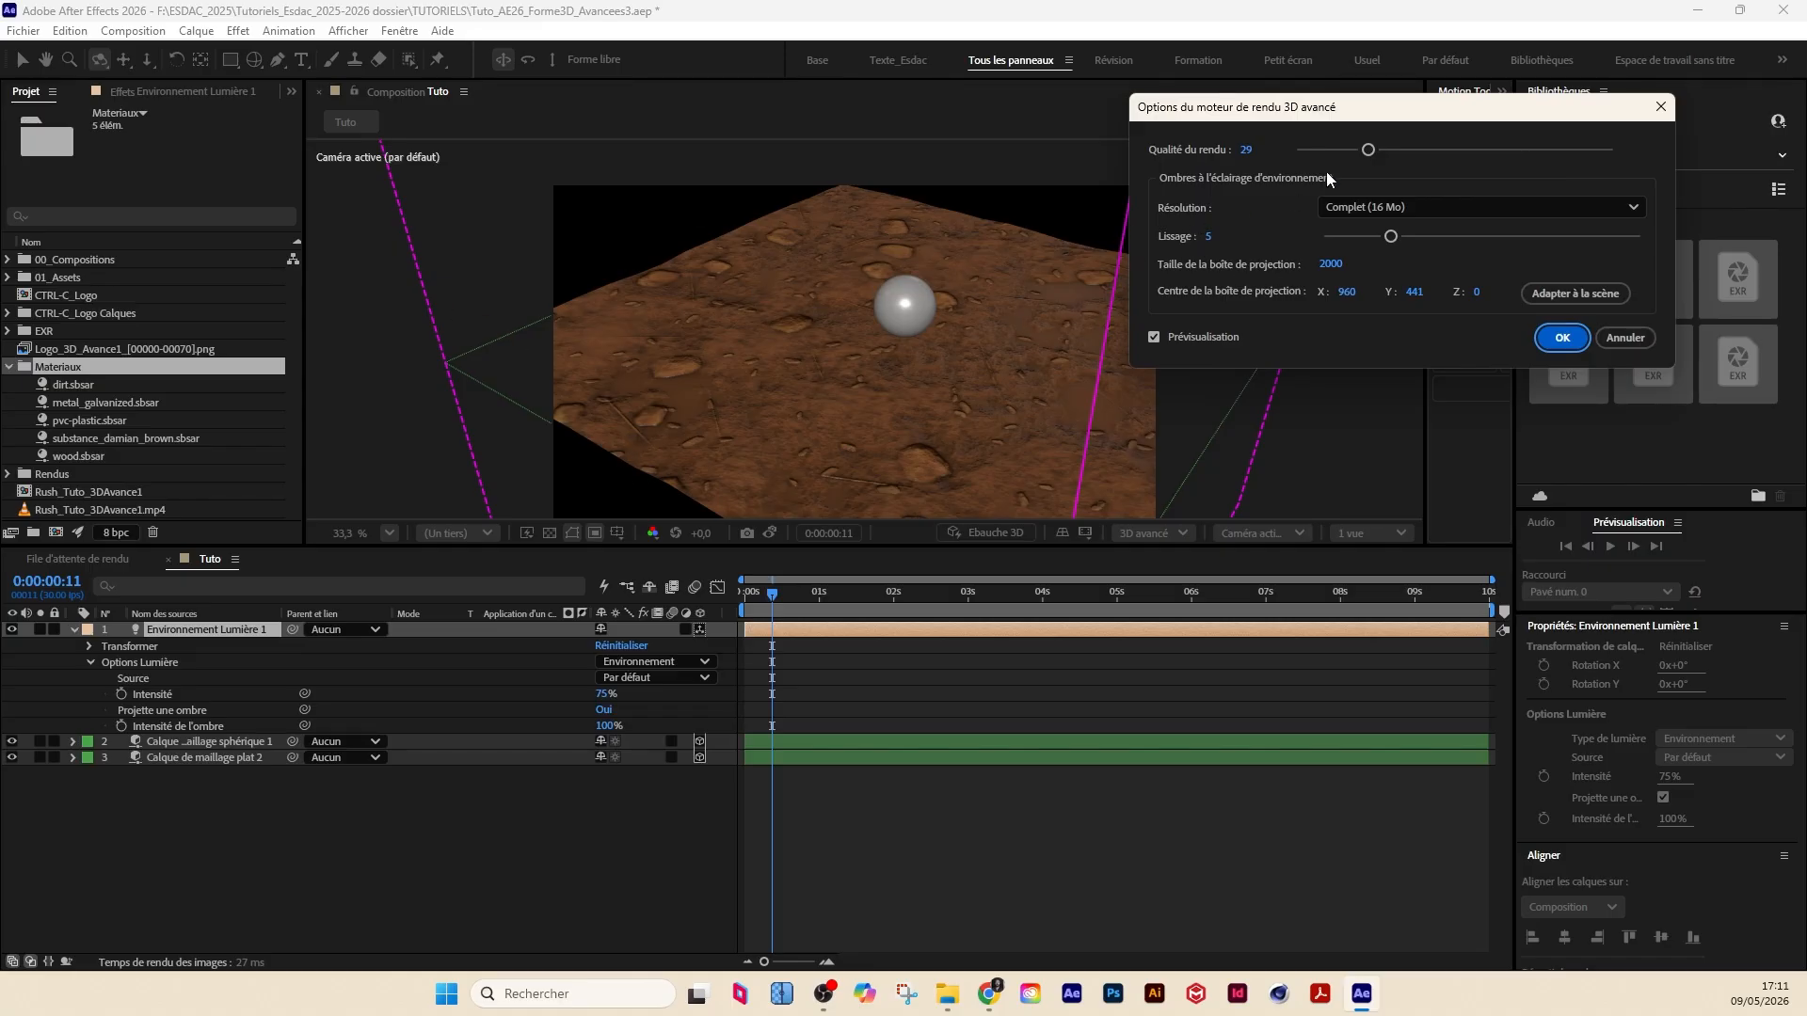
pyautogui.moveTo(1317, 107); pyautogui.dragTo(1347, 100)
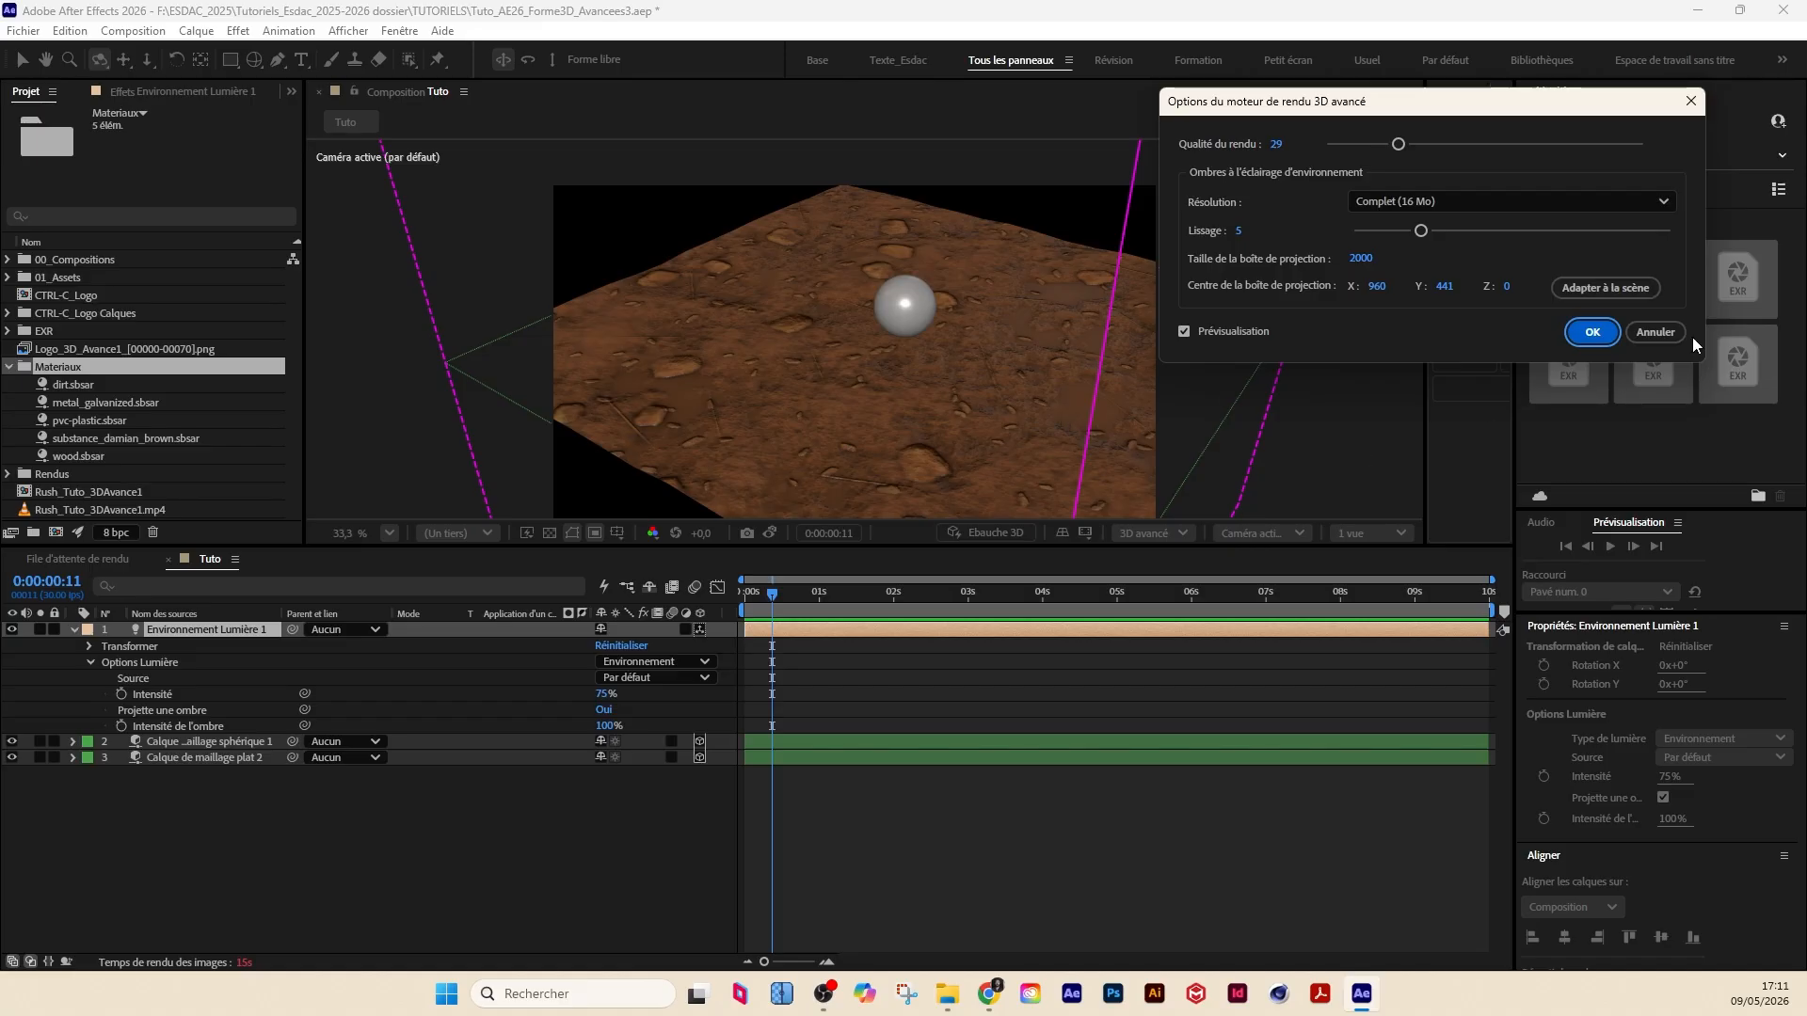
pyautogui.click(1626, 337)
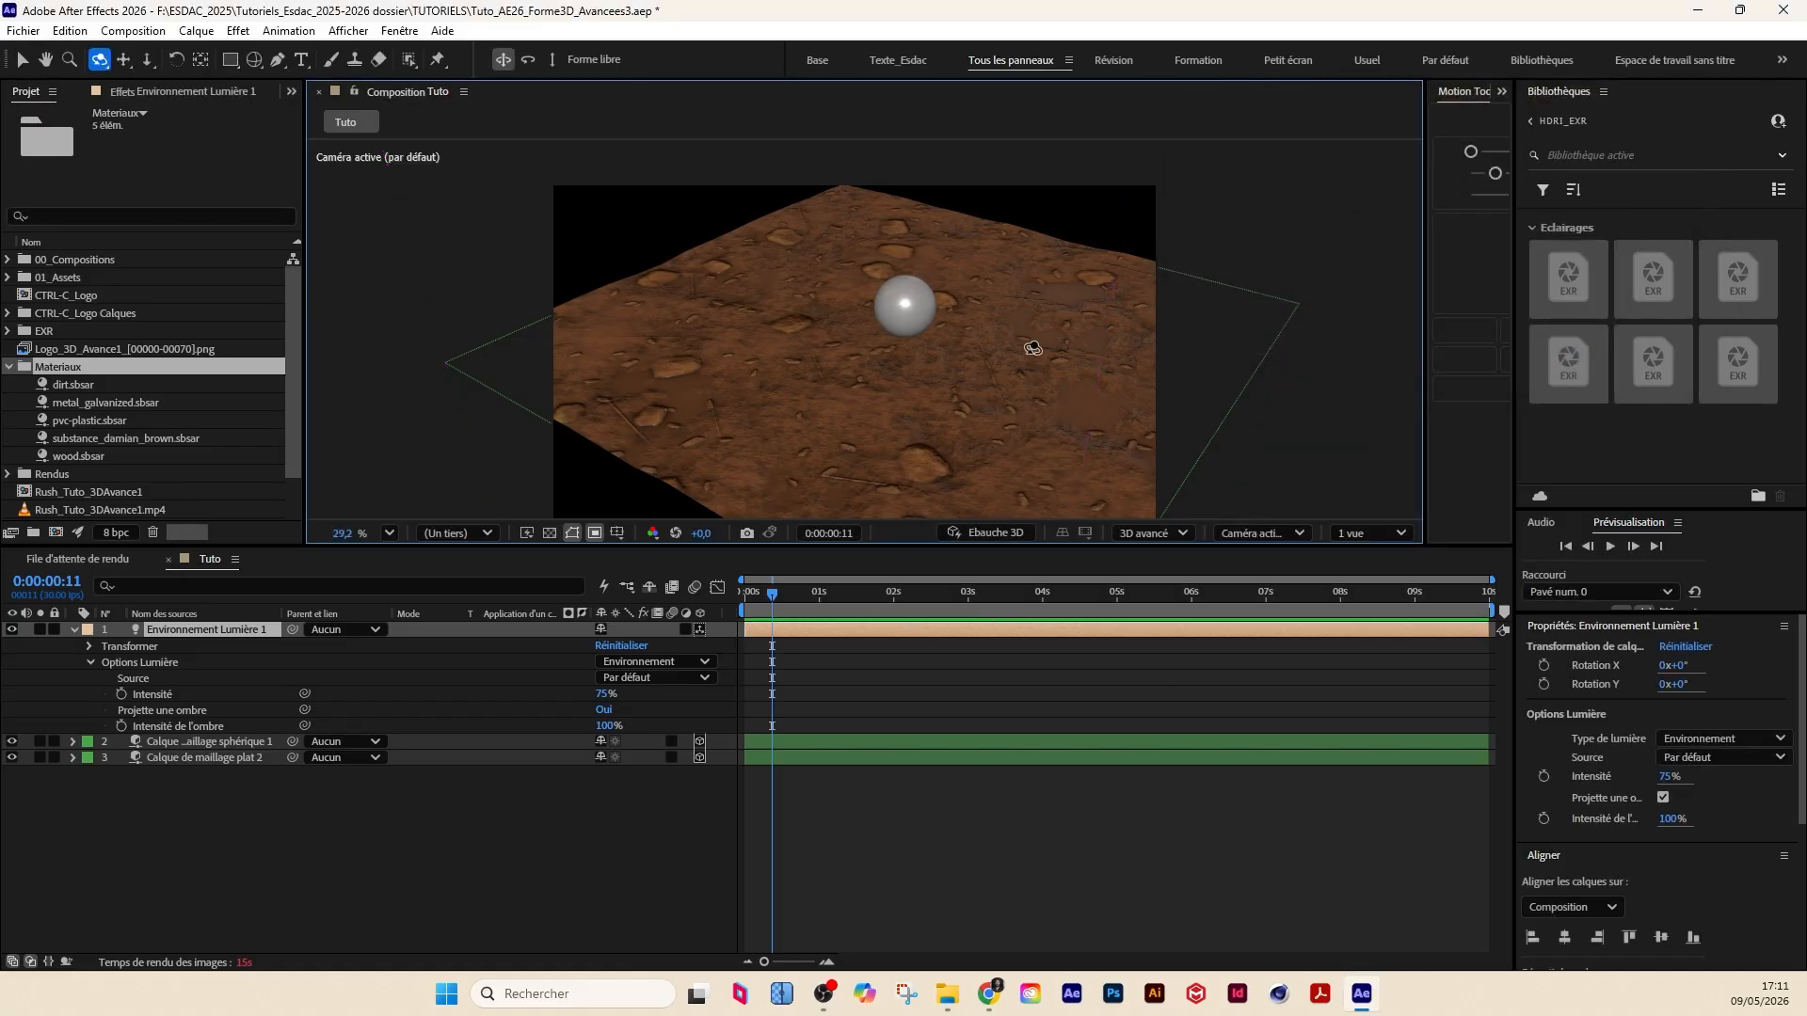
# Step: Try a shadow projection box centre X of 844, then fit the box to the scene in the Advanced 3D renderer options
pyautogui.scroll(-3, 1031, 349)
pyautogui.click(1153, 534)
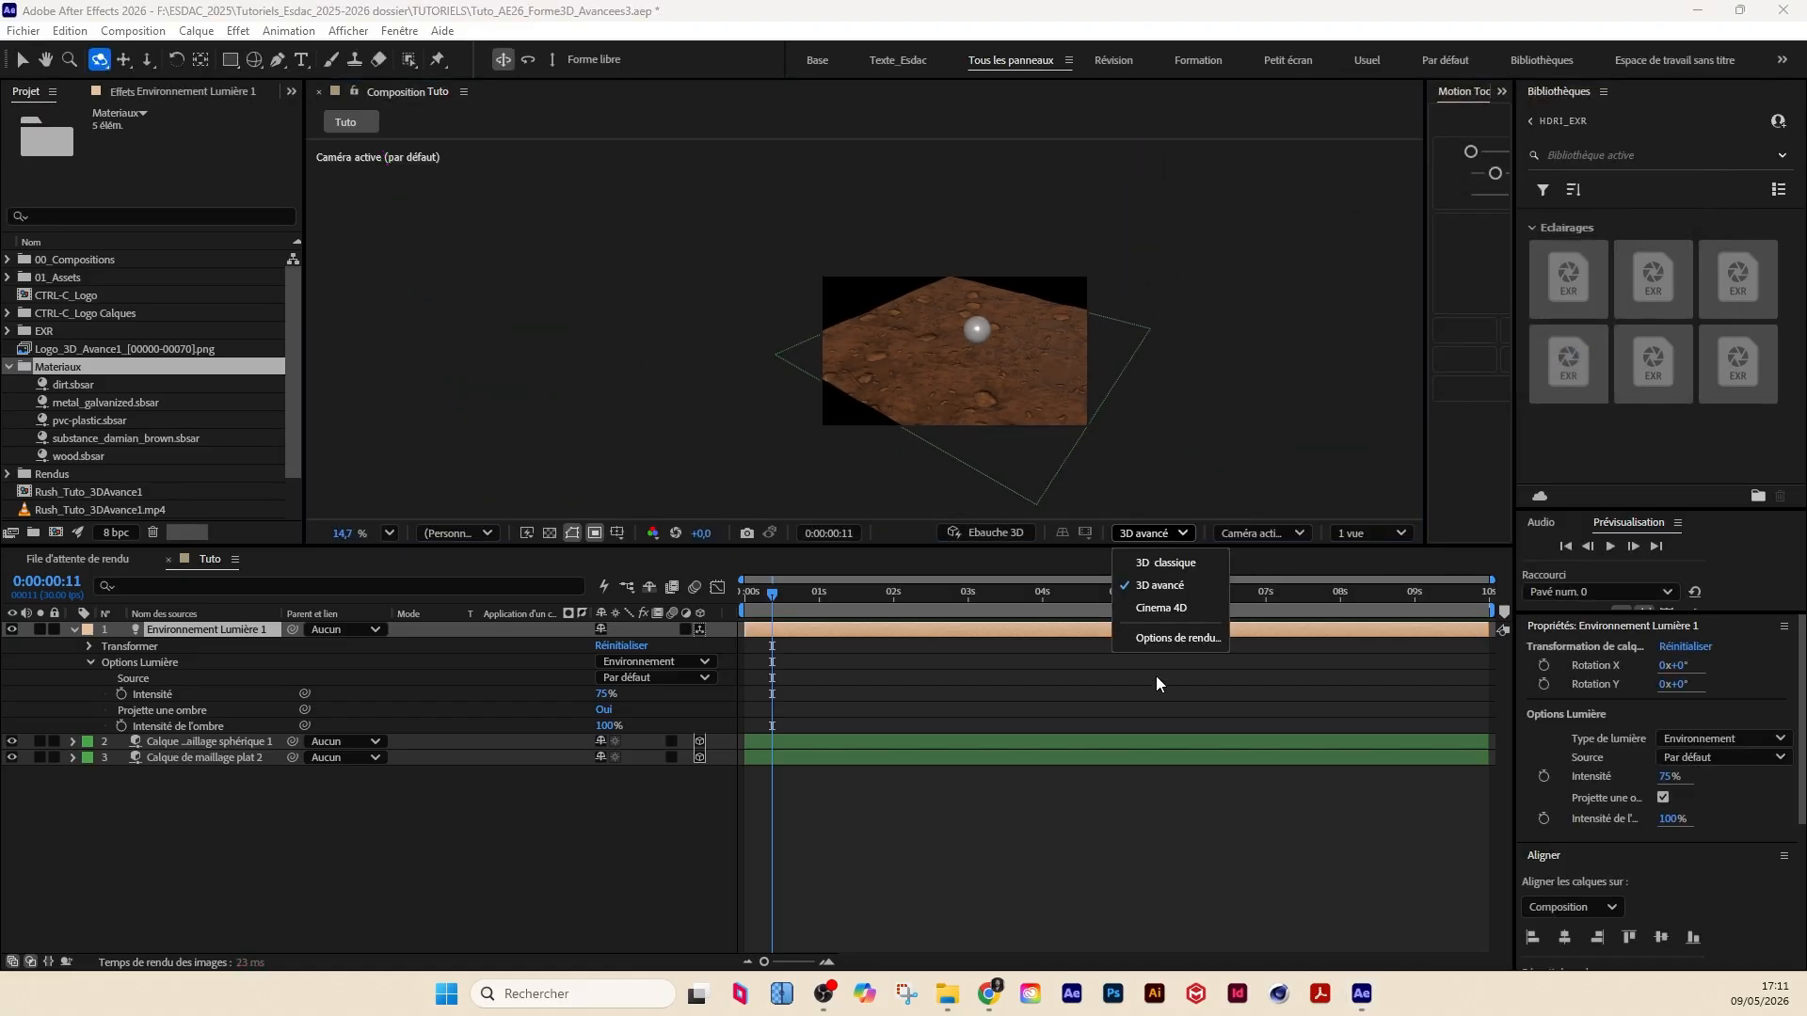
pyautogui.click(1165, 641)
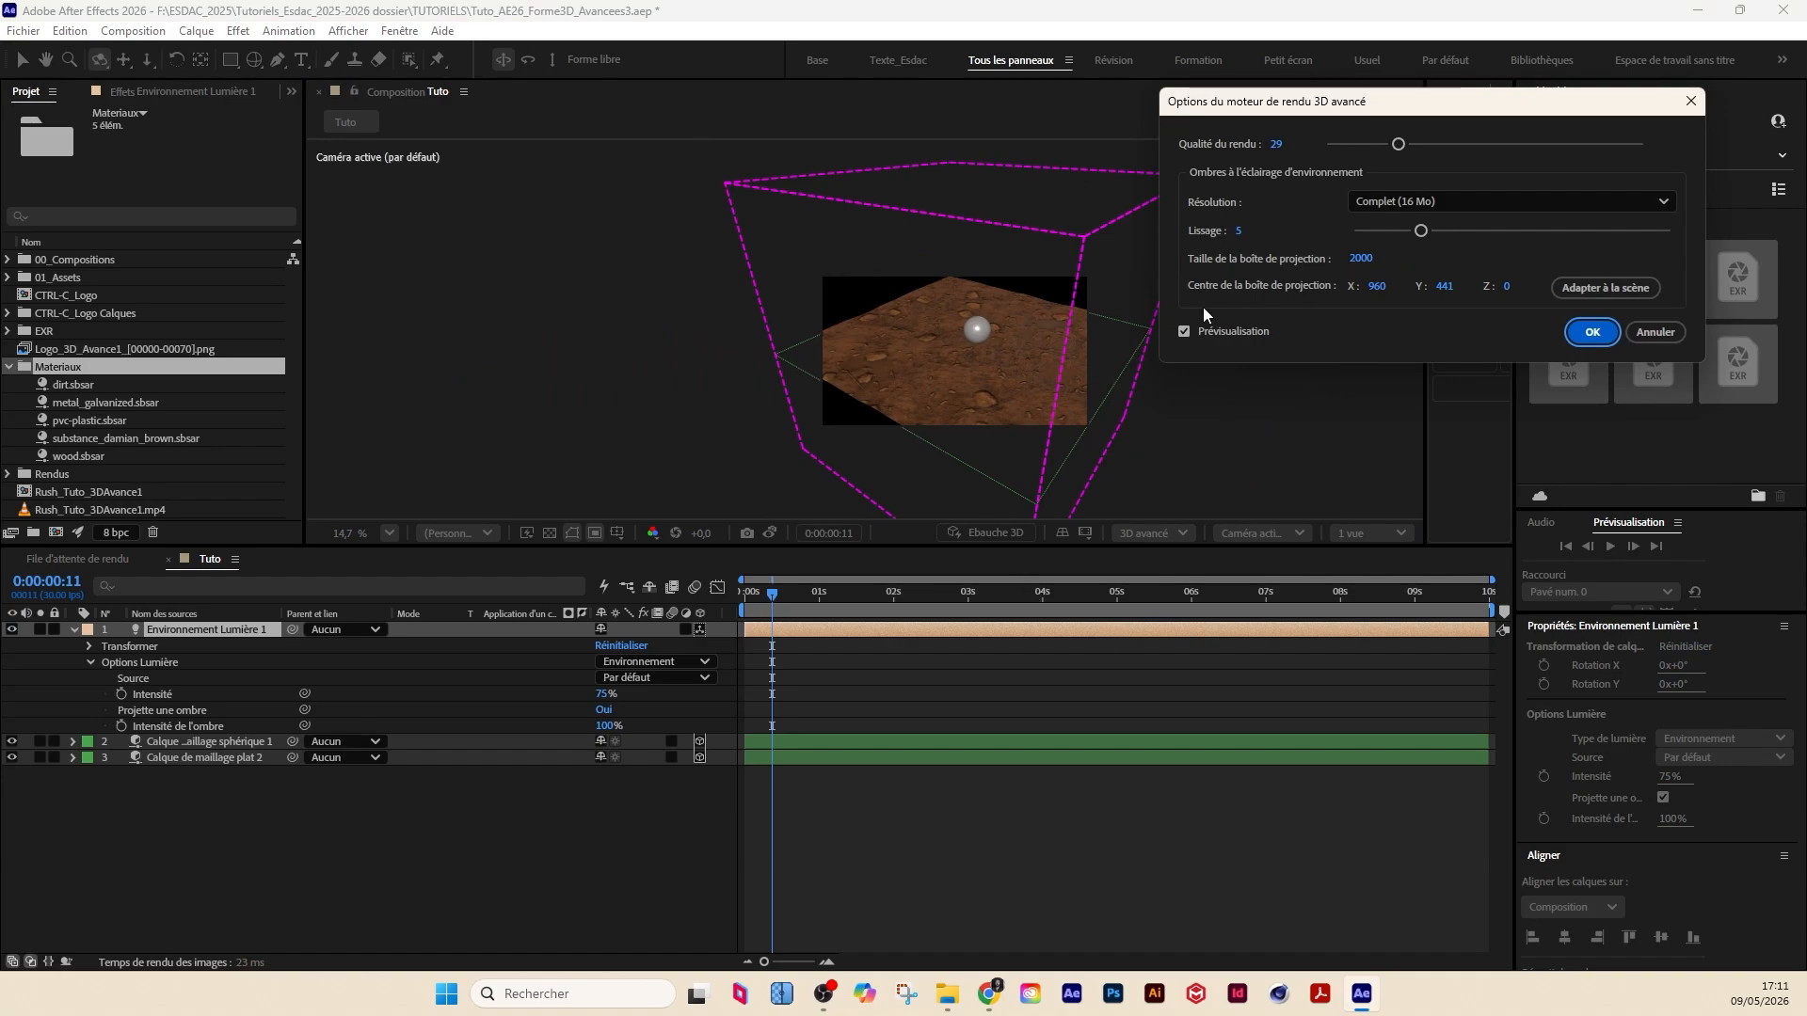
pyautogui.moveTo(1379, 289); pyautogui.dragTo(1336, 300)
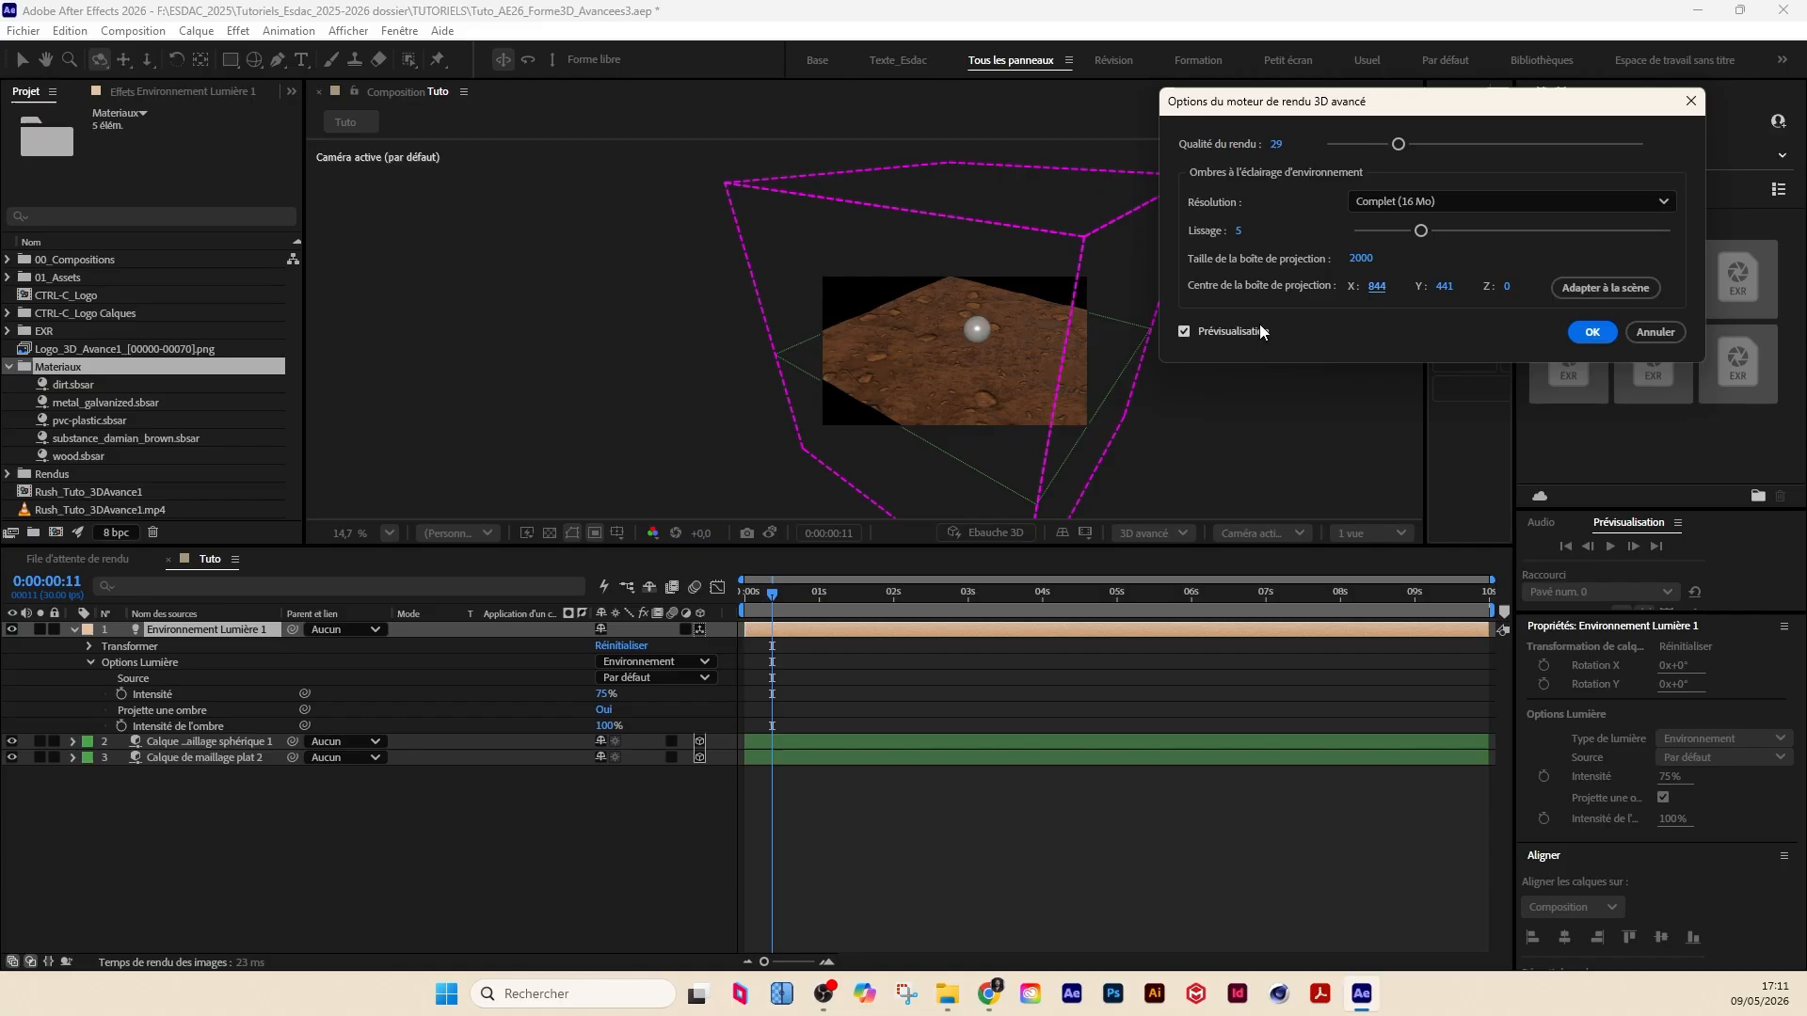
pyautogui.click(1184, 332)
pyautogui.click(1569, 290)
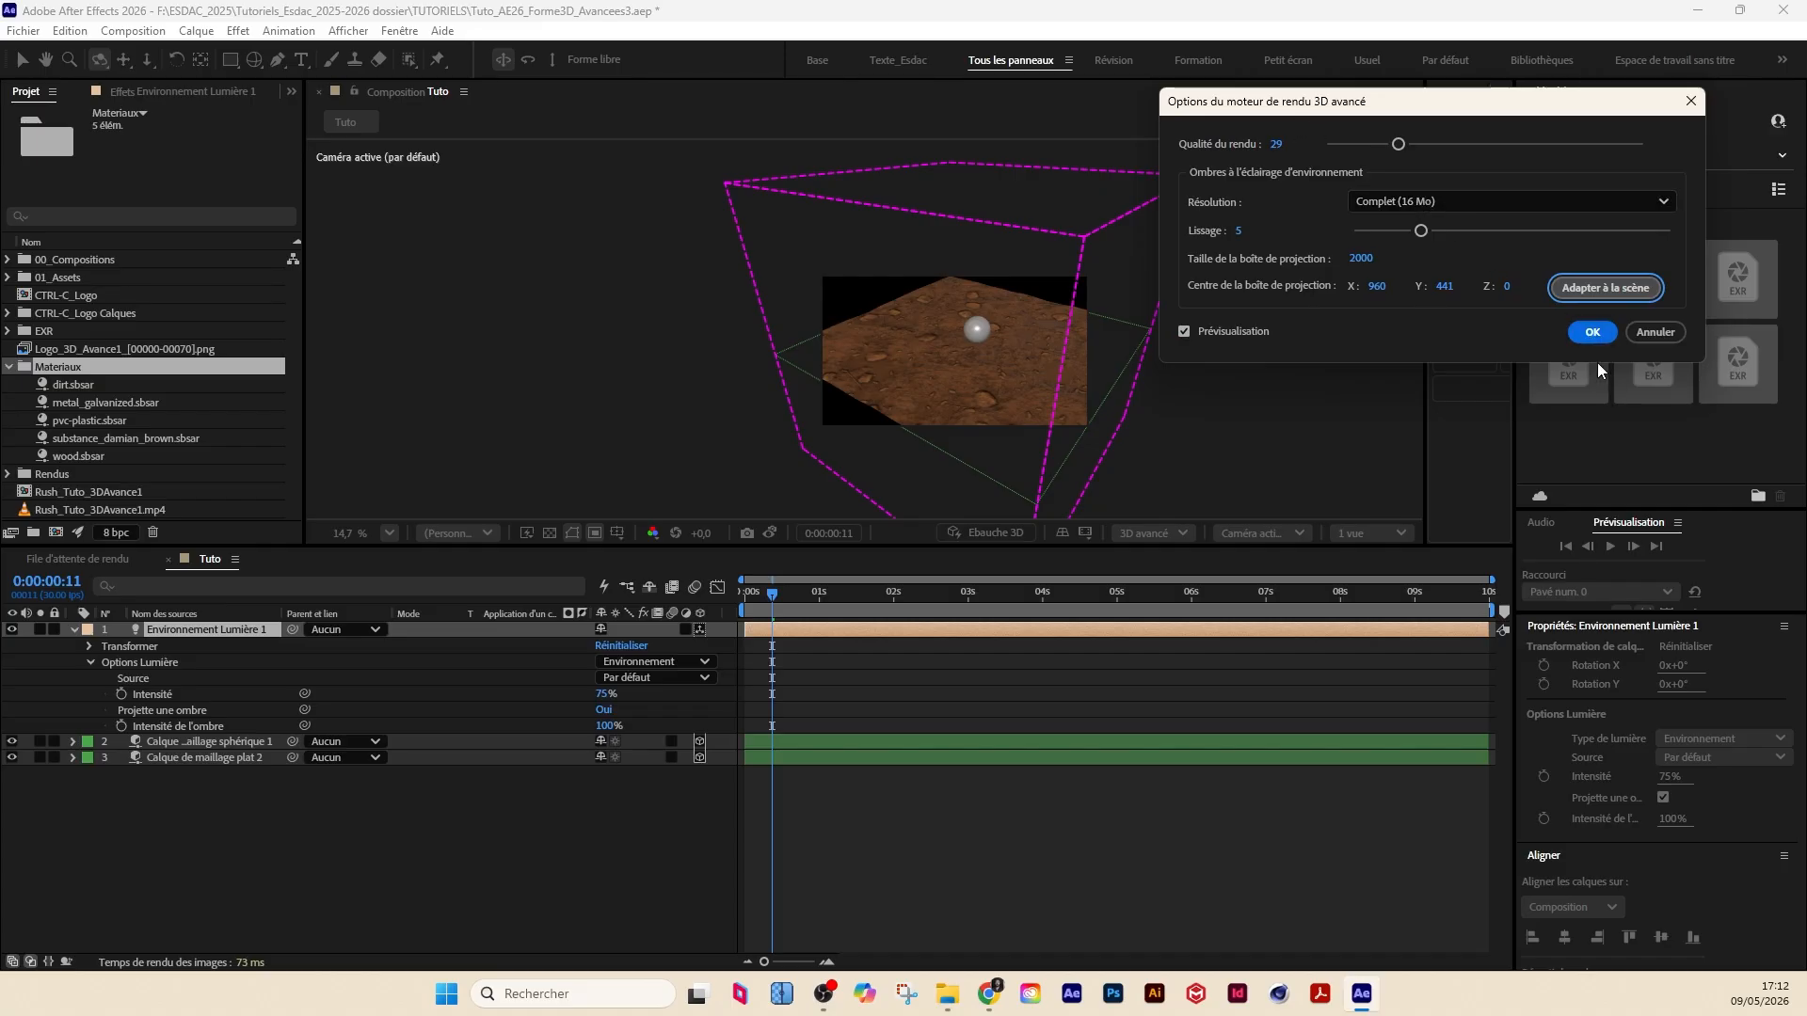
pyautogui.click(1590, 334)
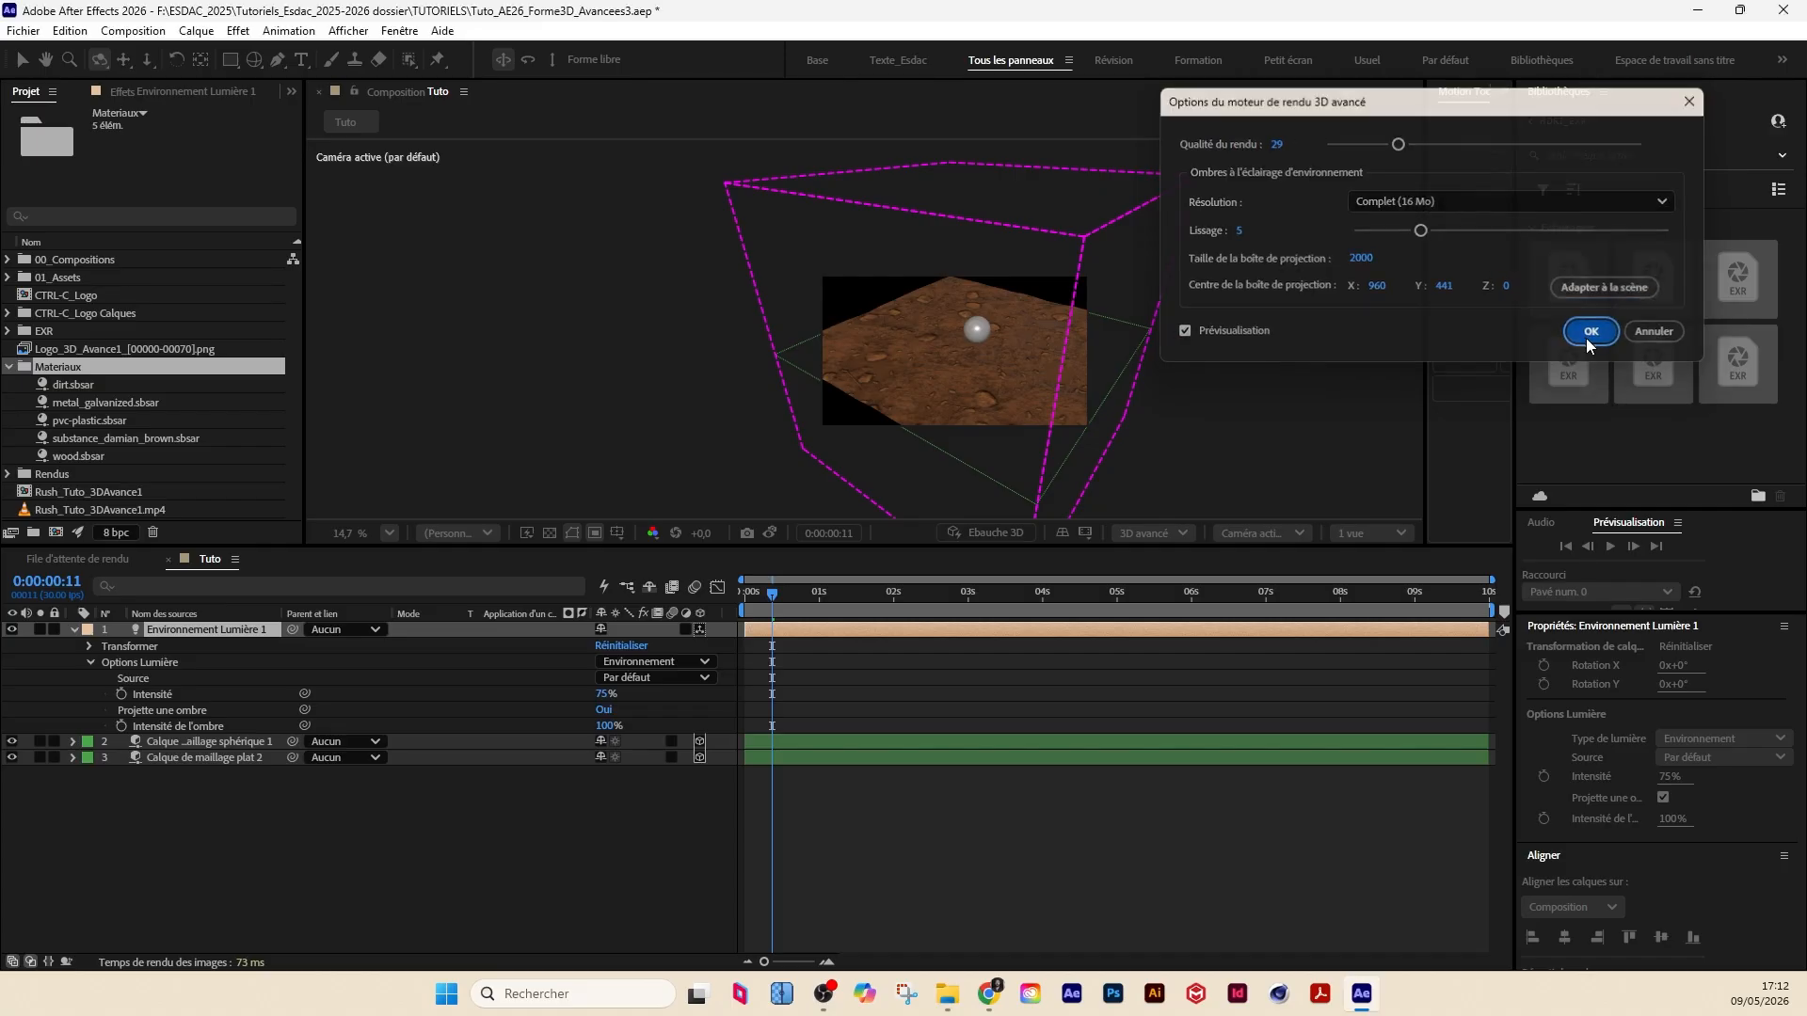
# Step: Move the current time to 0:00:00:19 and deselect all layers
pyautogui.moveTo(782, 593); pyautogui.dragTo(791, 593)
pyautogui.click(341, 825)
pyautogui.rightClick(342, 825)
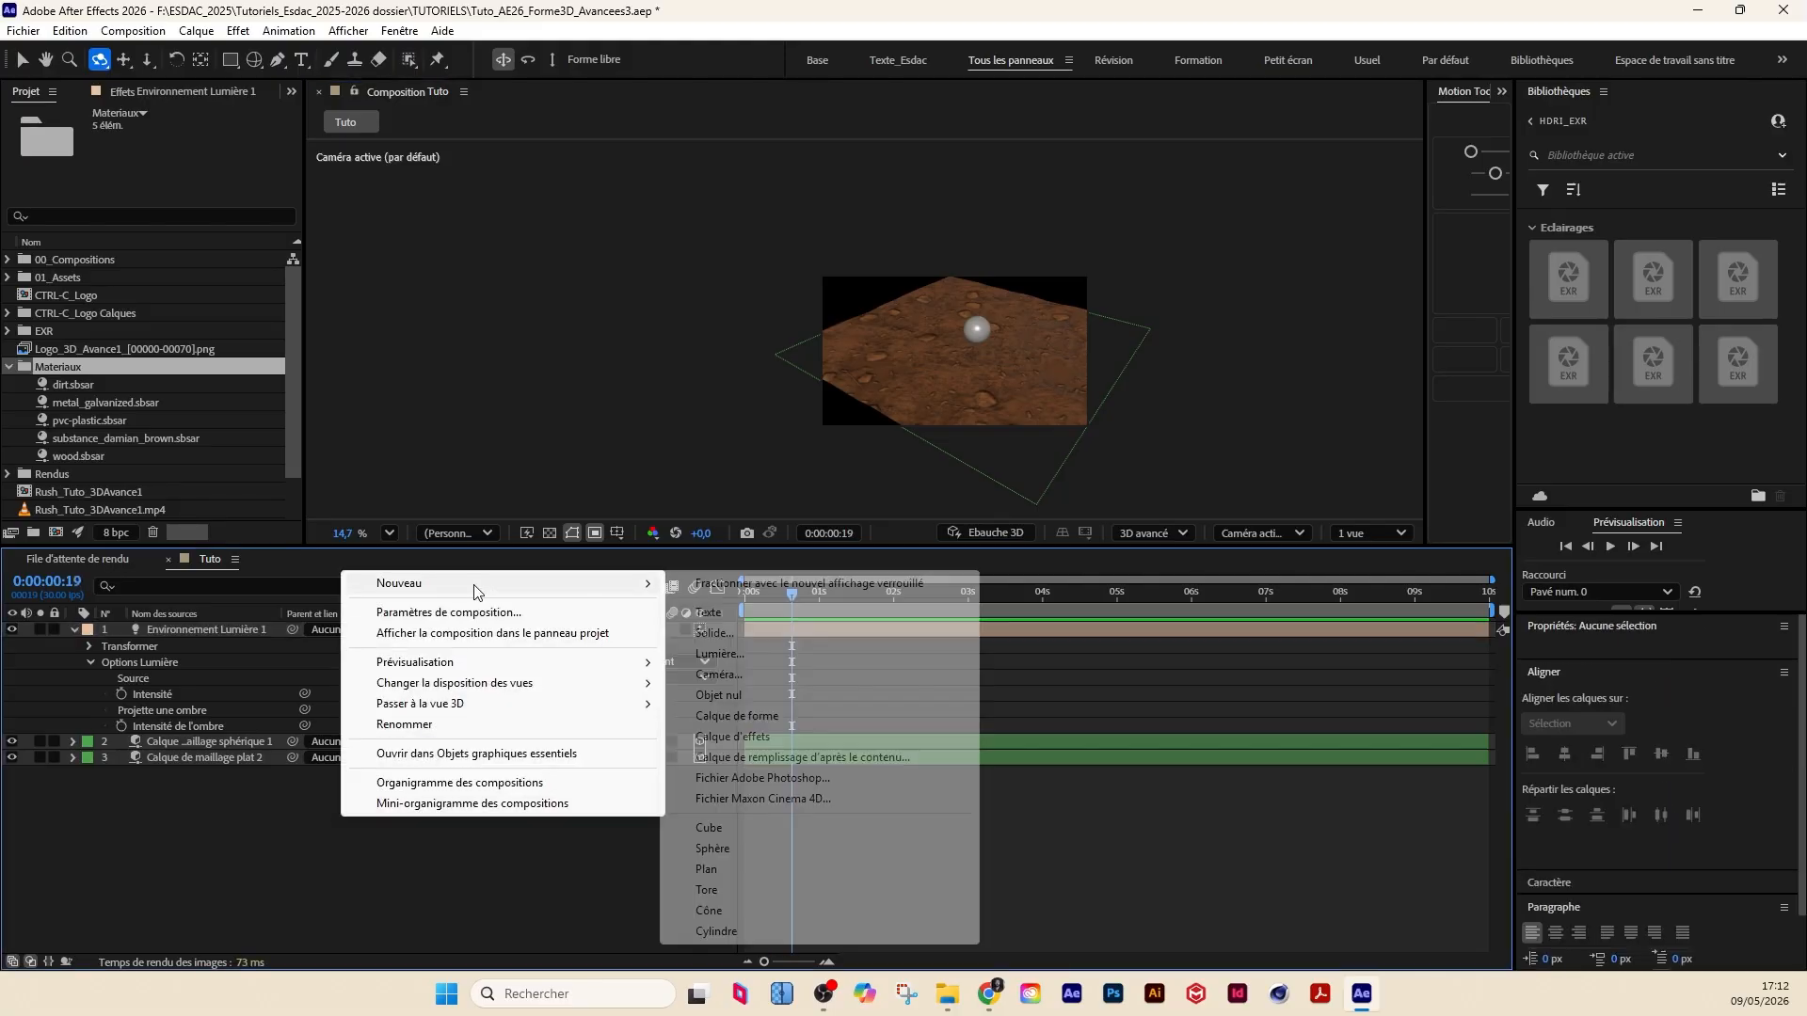
pyautogui.click(226, 849)
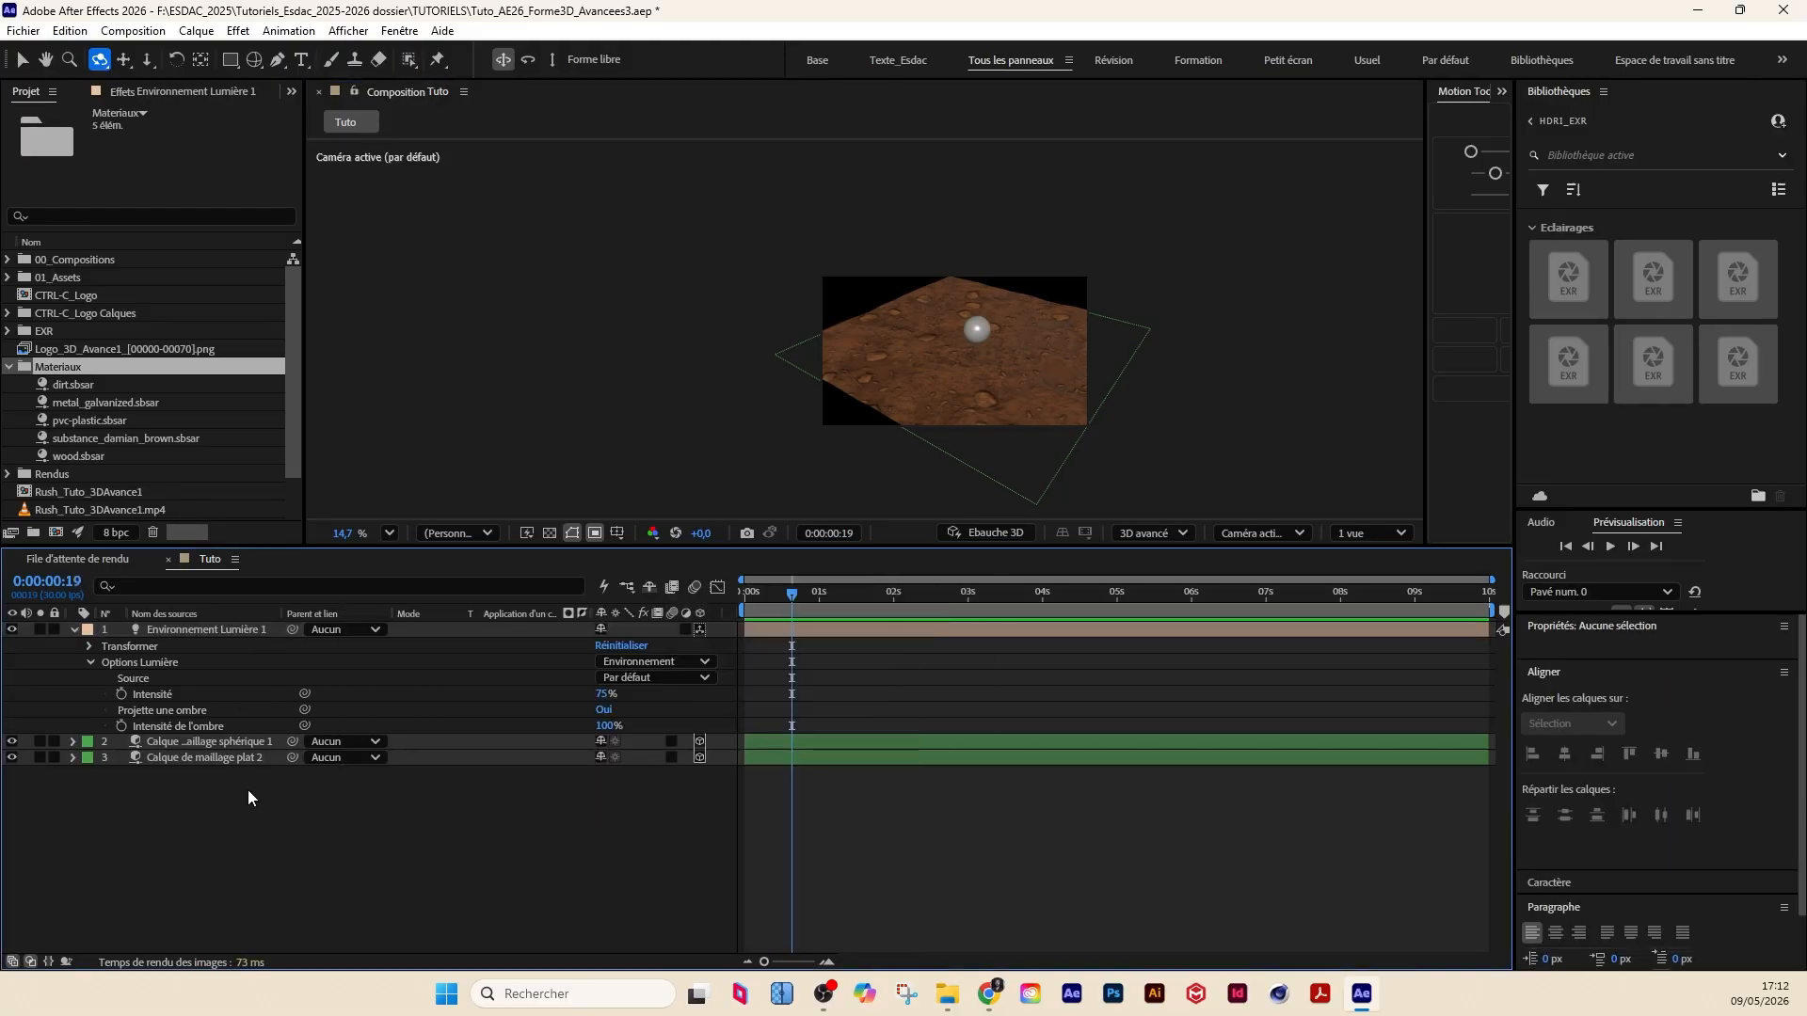
# Step: Save the project and close the application
pyautogui.hotkey('ctrl', 's')
pyautogui.moveTo(753, 607); pyautogui.dragTo(785, 597)
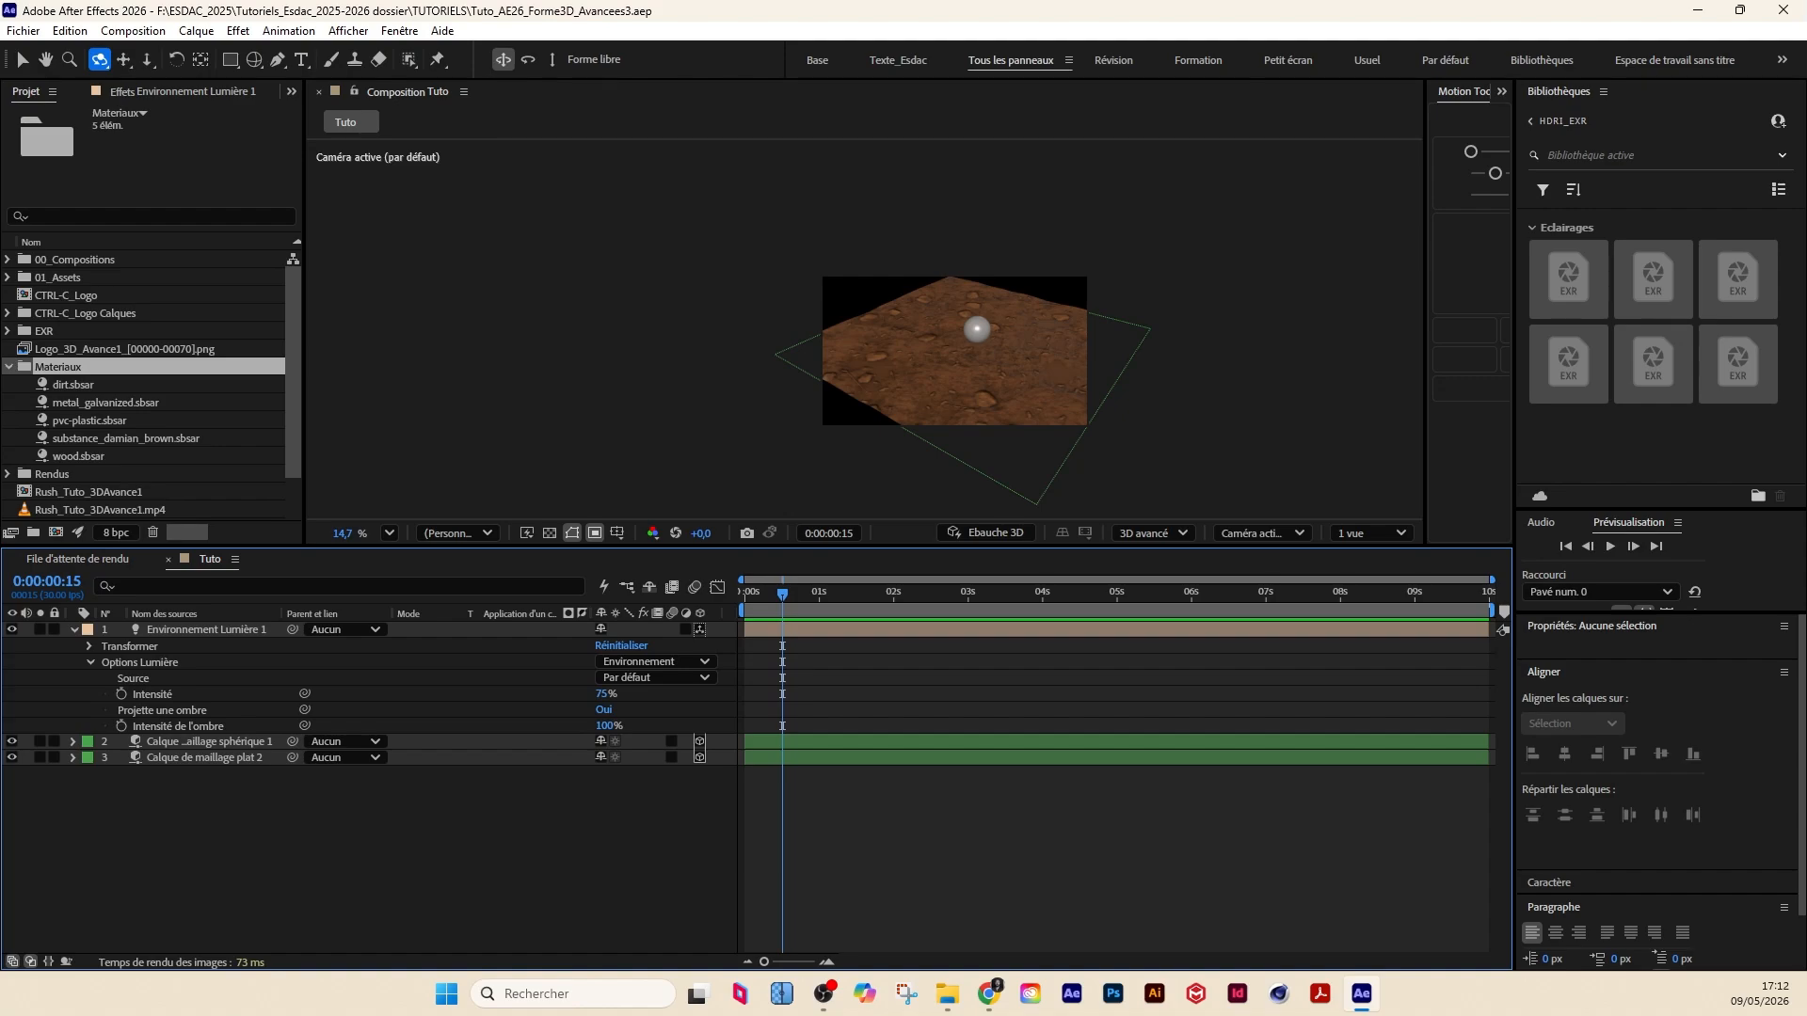
pyautogui.click(1789, 13)
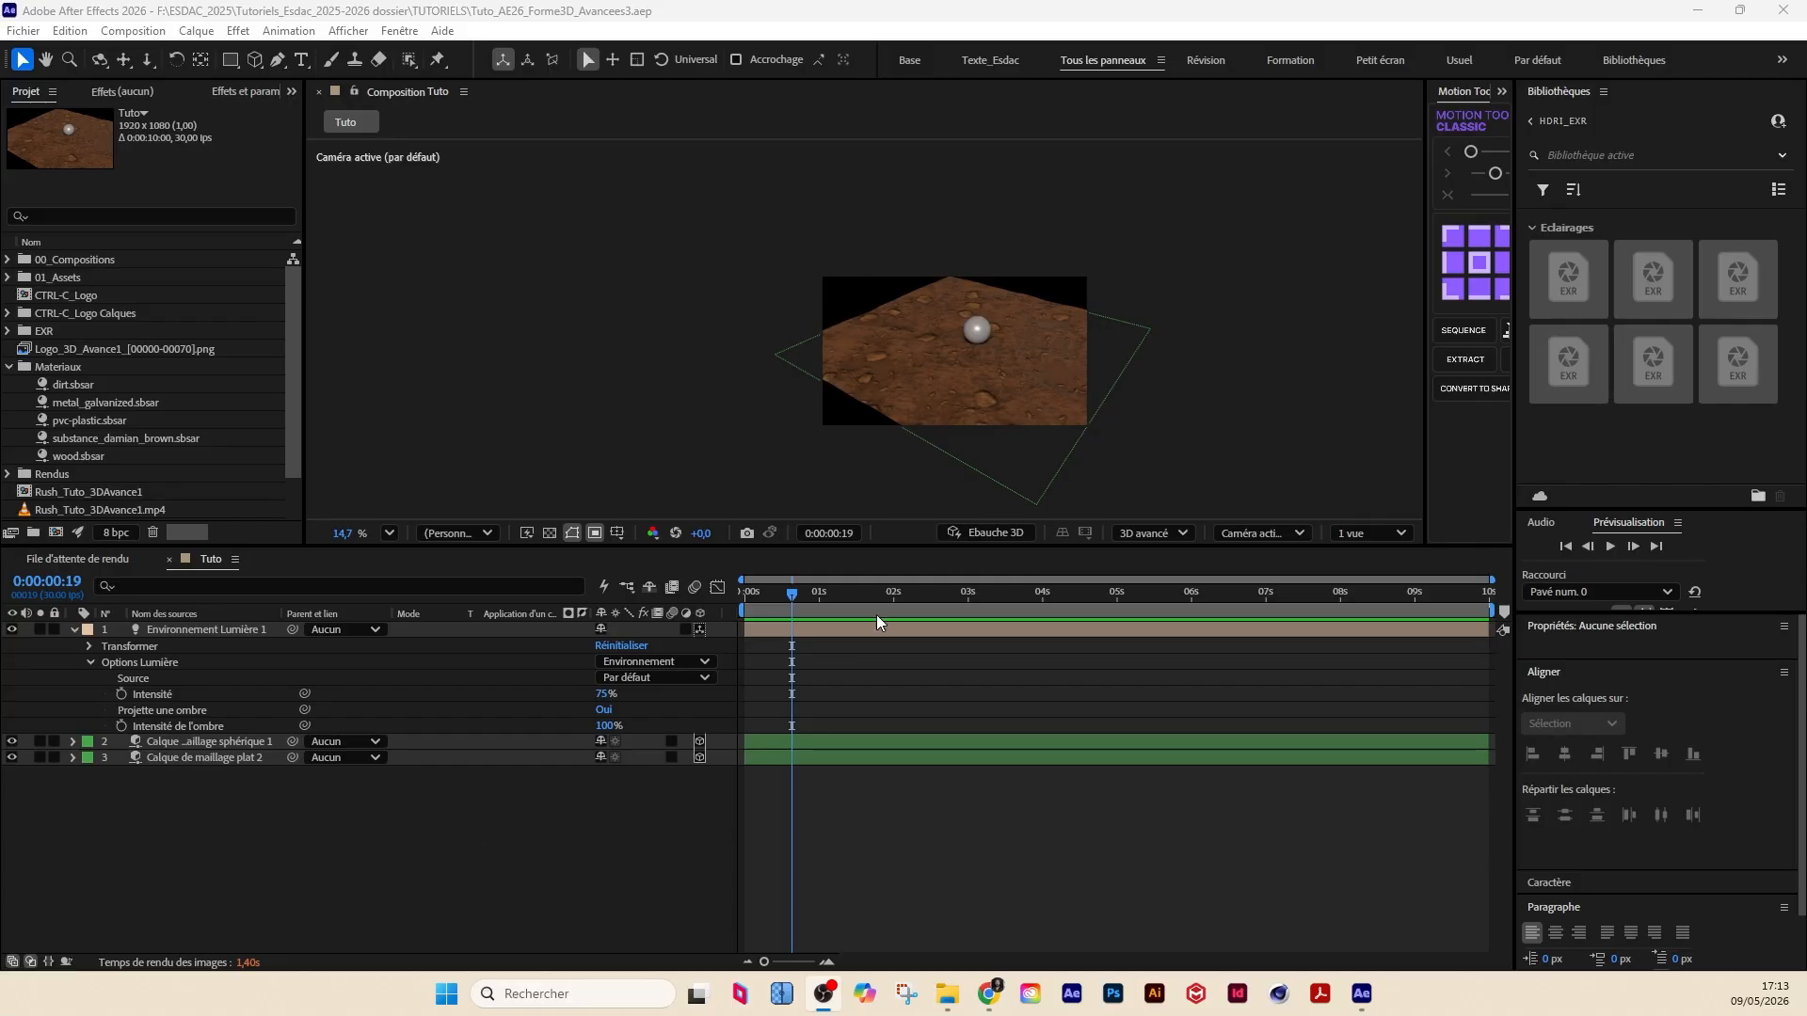
# Step: Rotate the environment light to -40° on X and -99° on Y
pyautogui.scroll(4, 971, 350)
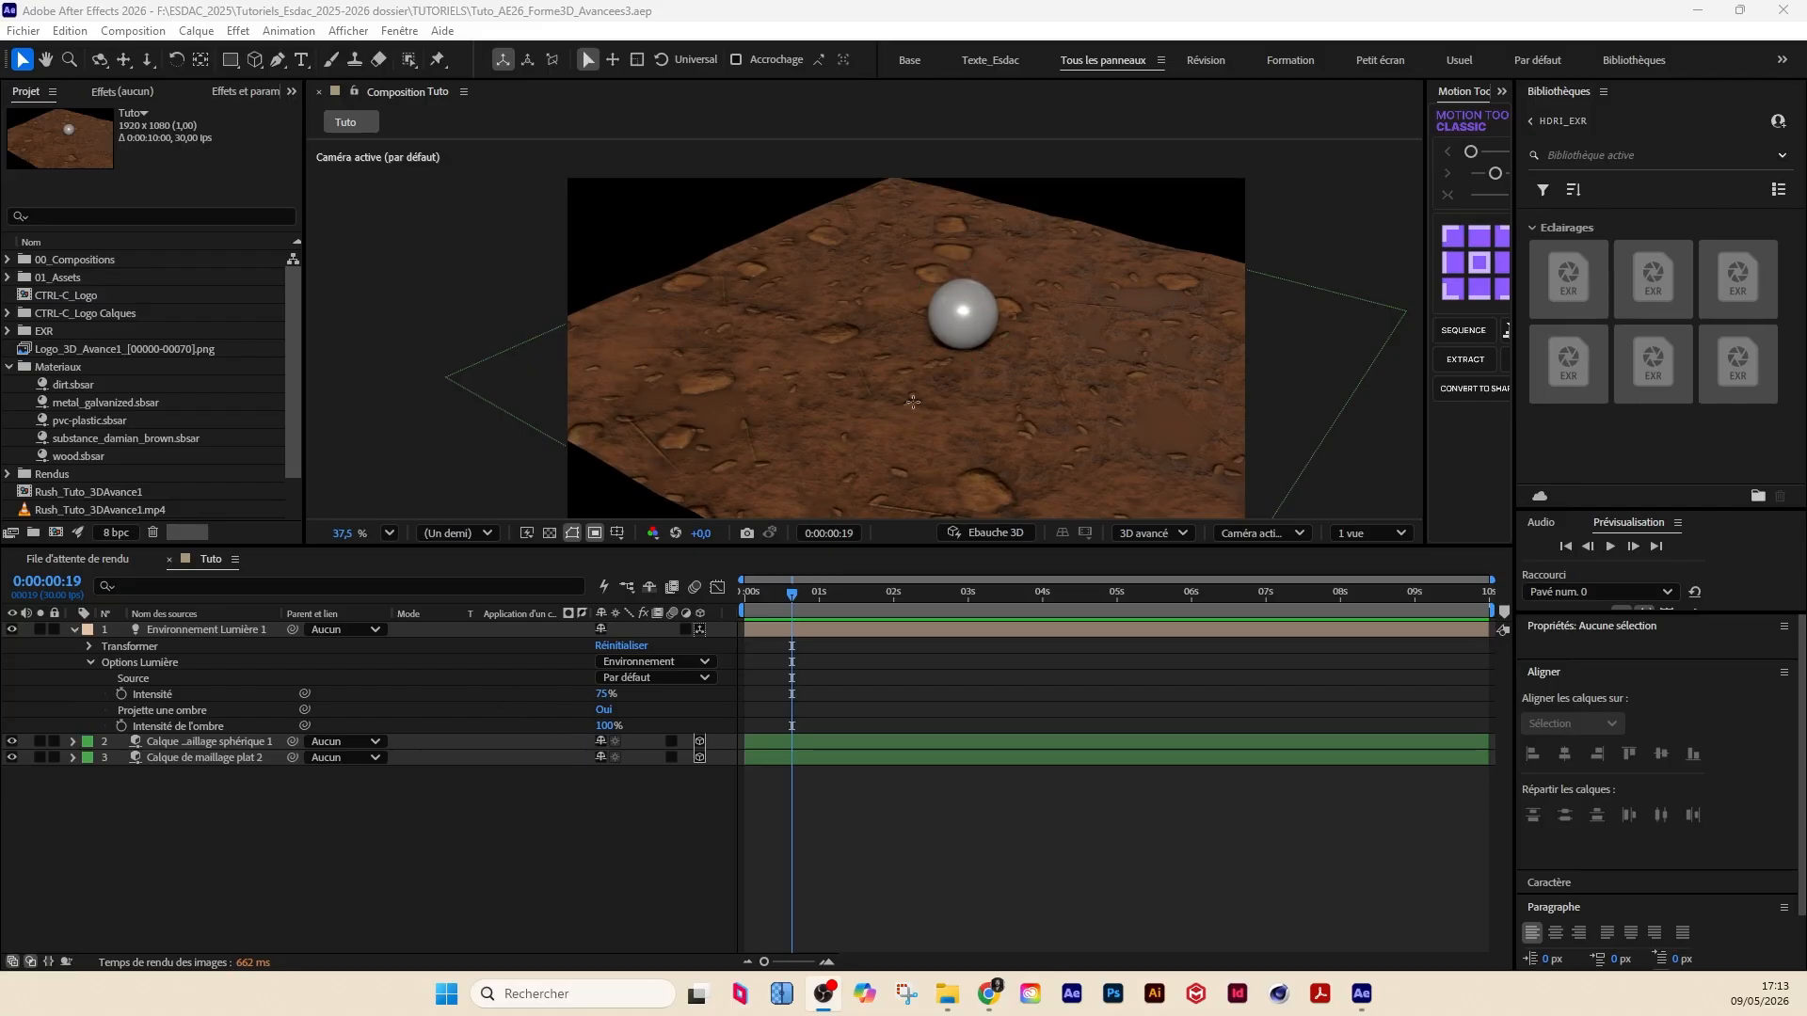
pyautogui.click(87, 646)
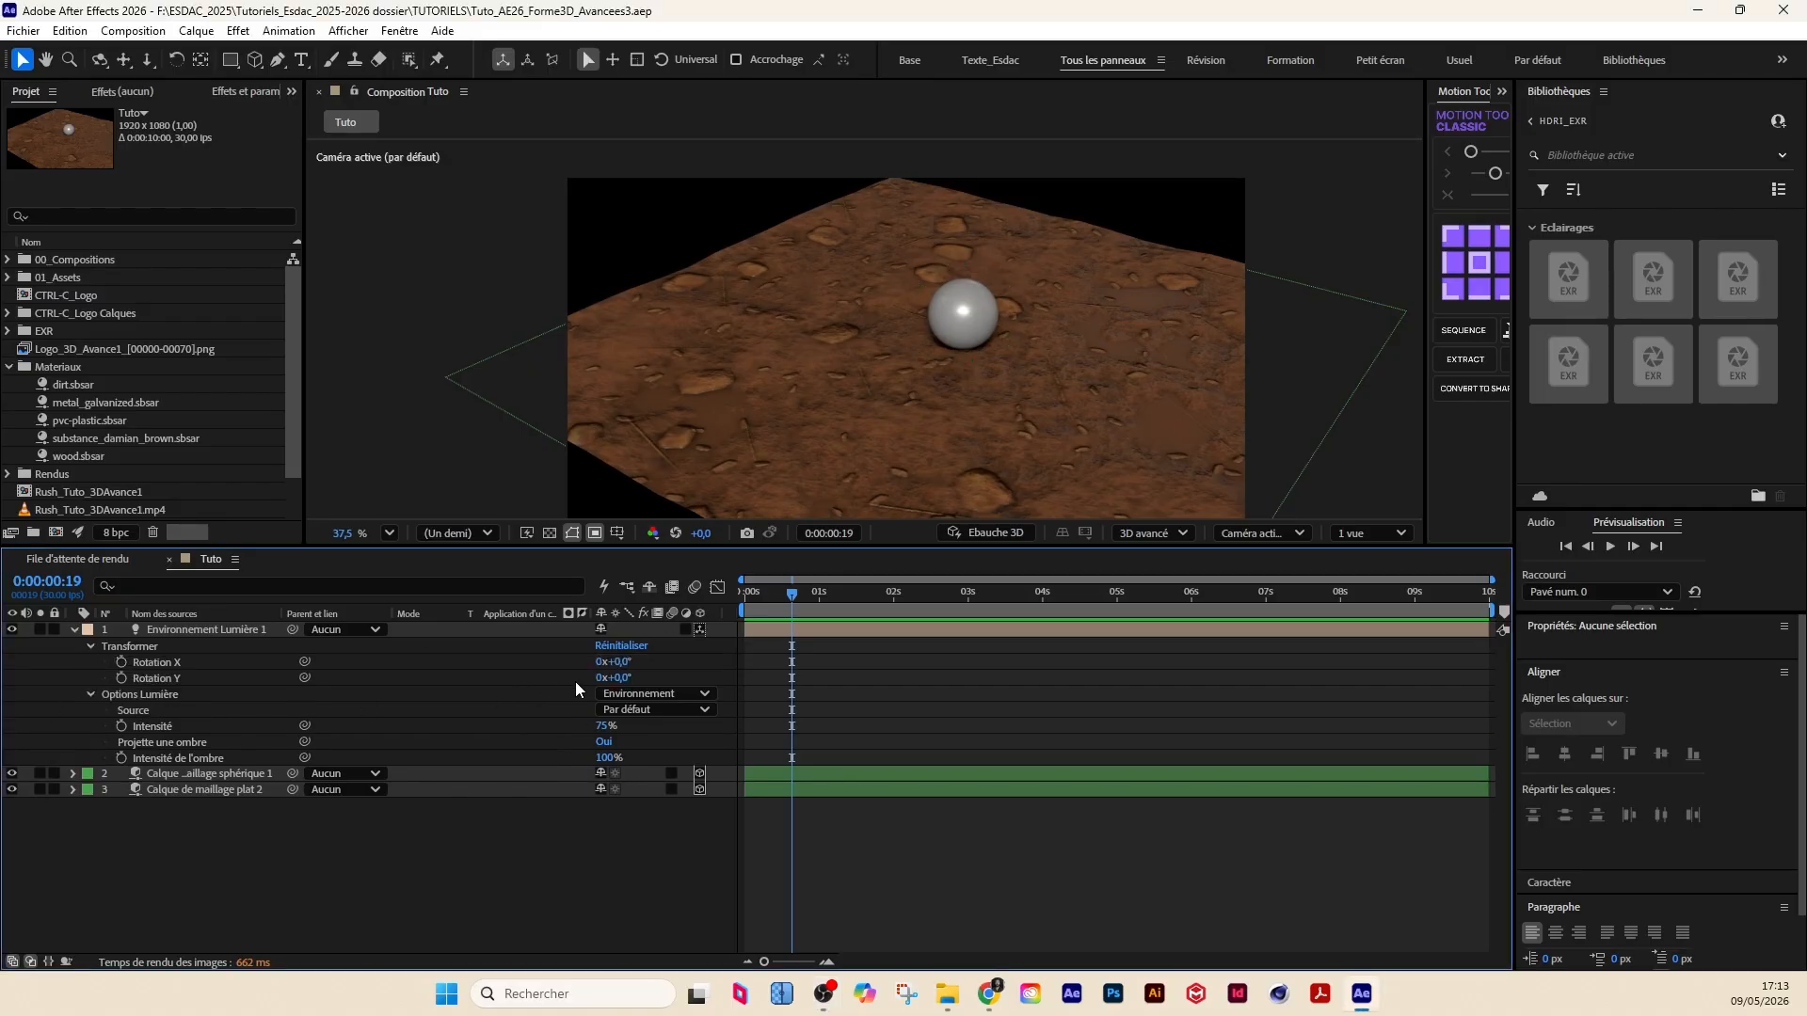
pyautogui.moveTo(619, 678); pyautogui.dragTo(604, 679)
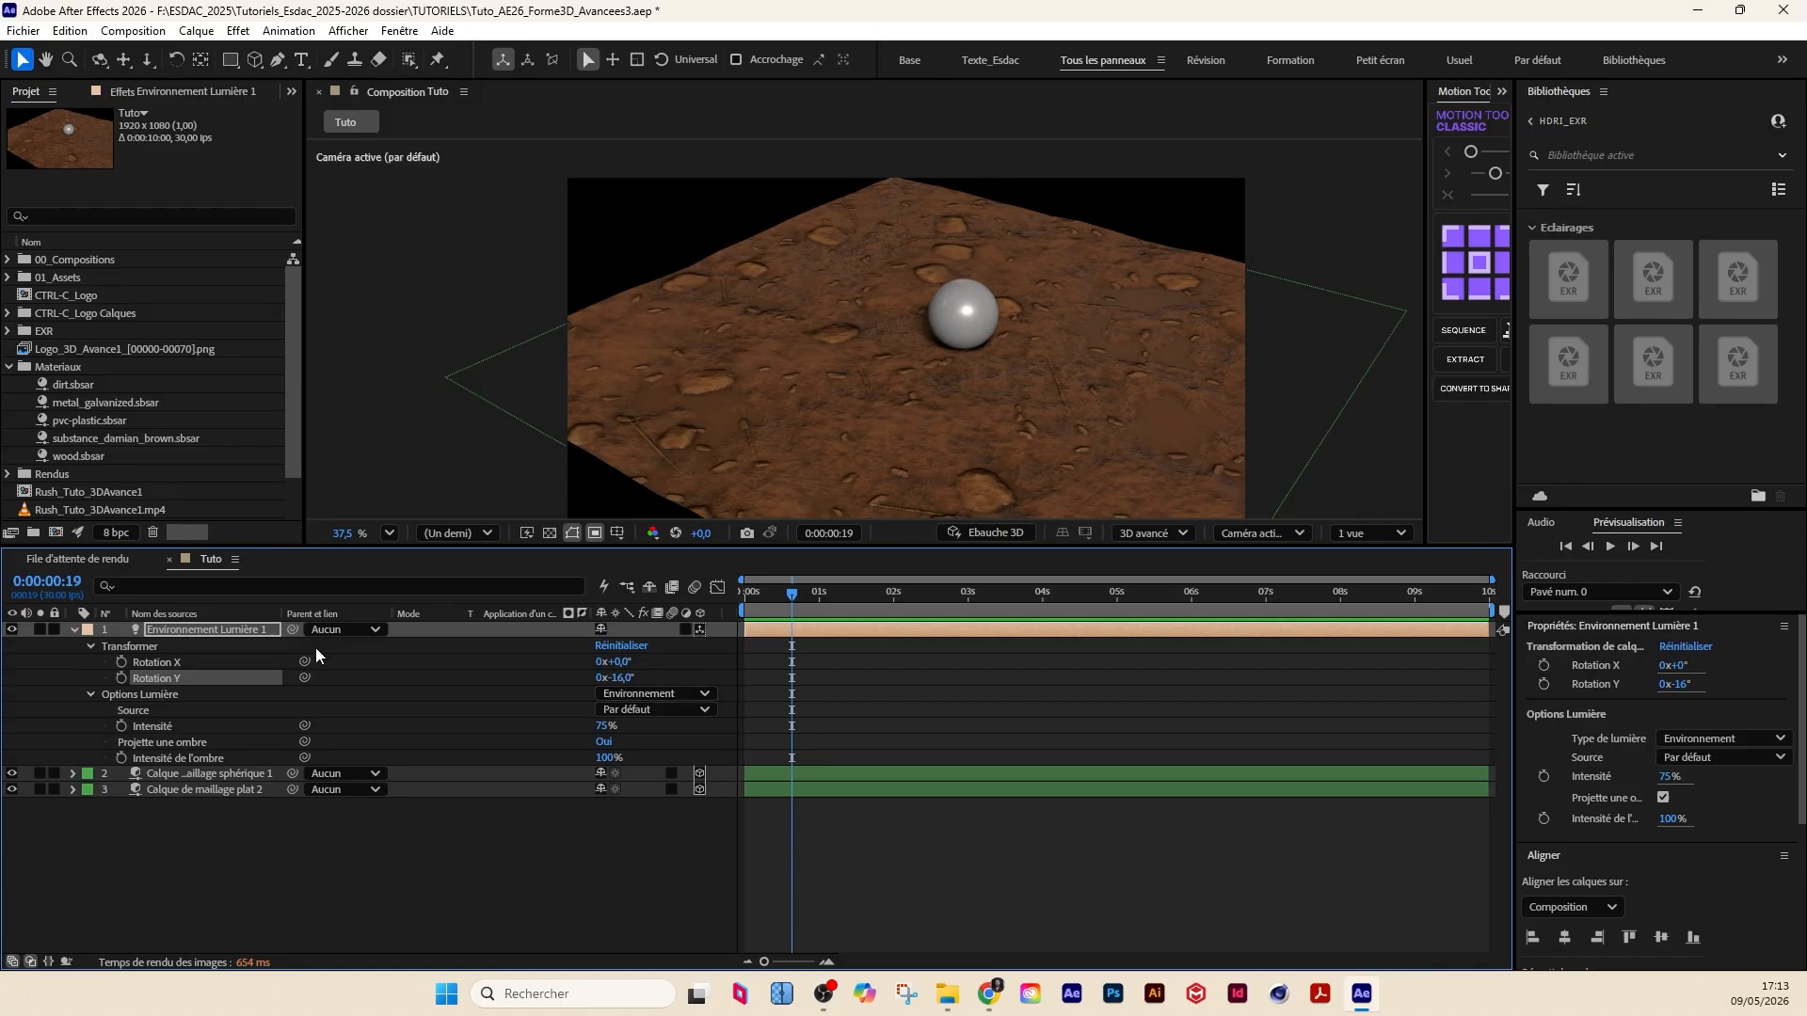
pyautogui.click(157, 630)
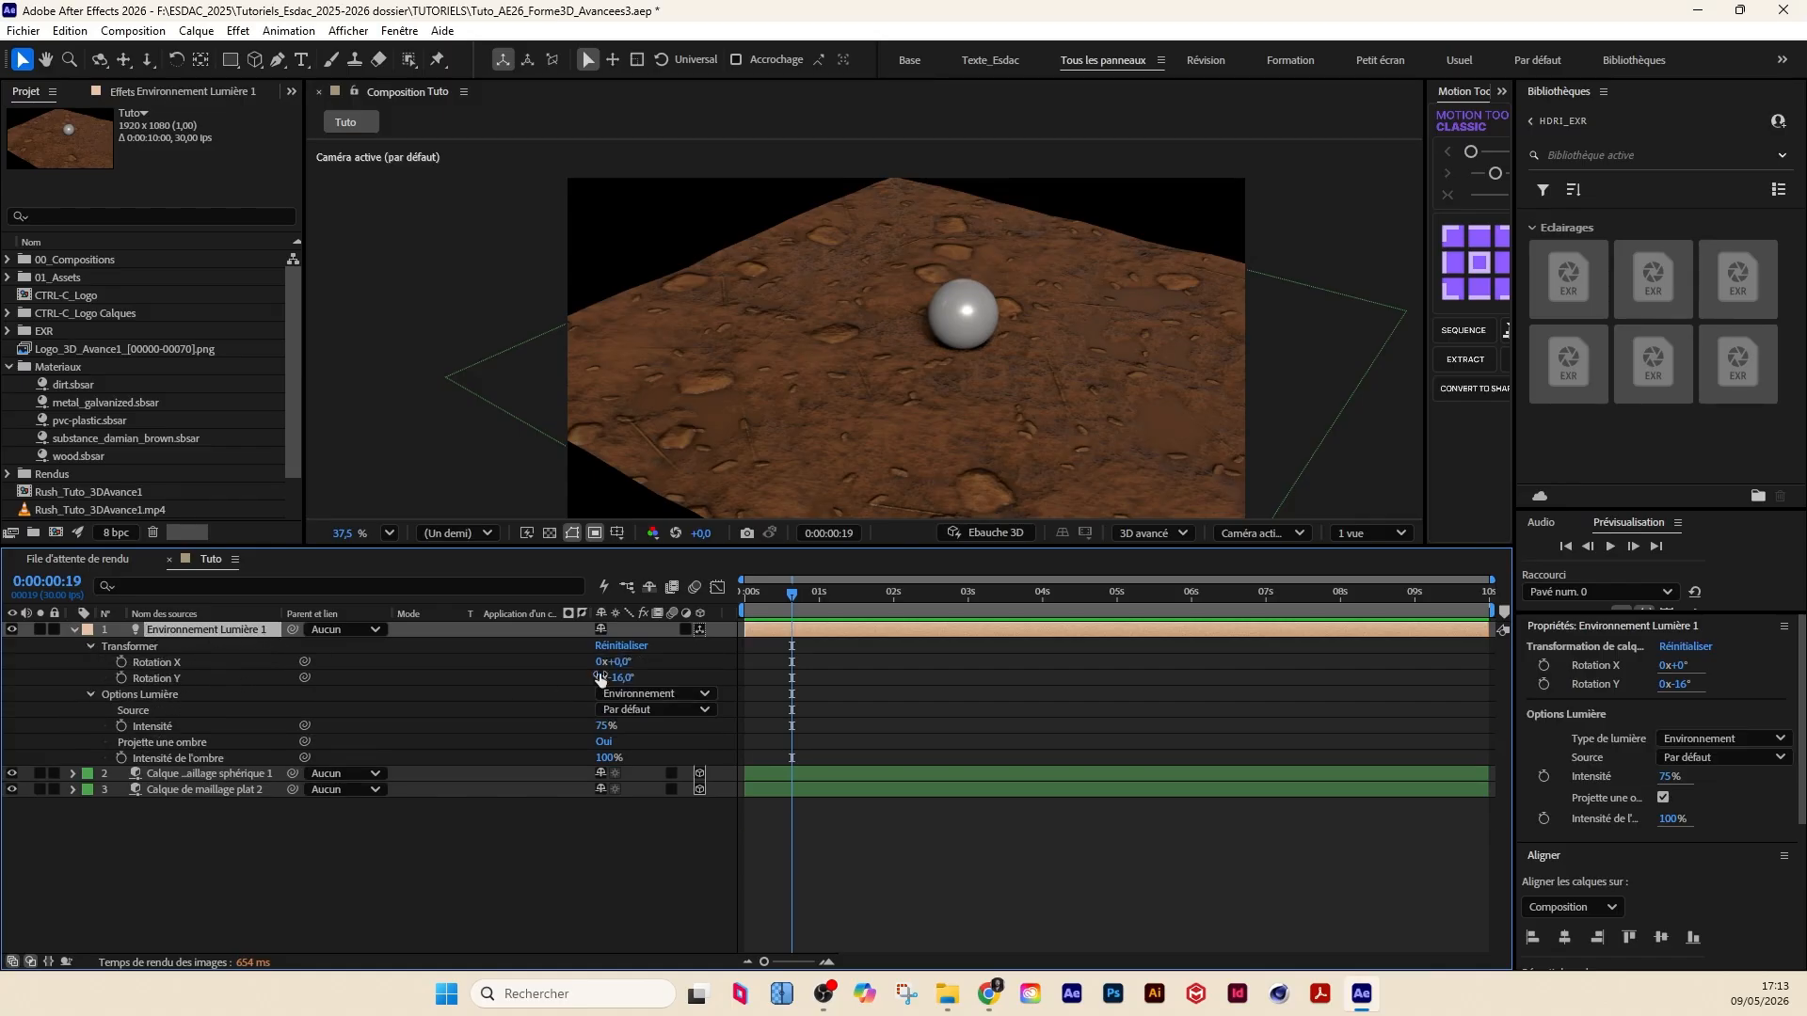
pyautogui.moveTo(628, 679)
pyautogui.mouseDown()
pyautogui.moveTo(569, 692)
pyautogui.moveTo(545, 734)
pyautogui.moveTo(550, 690)
pyautogui.moveTo(613, 666)
pyautogui.moveTo(590, 673)
pyautogui.mouseUp()
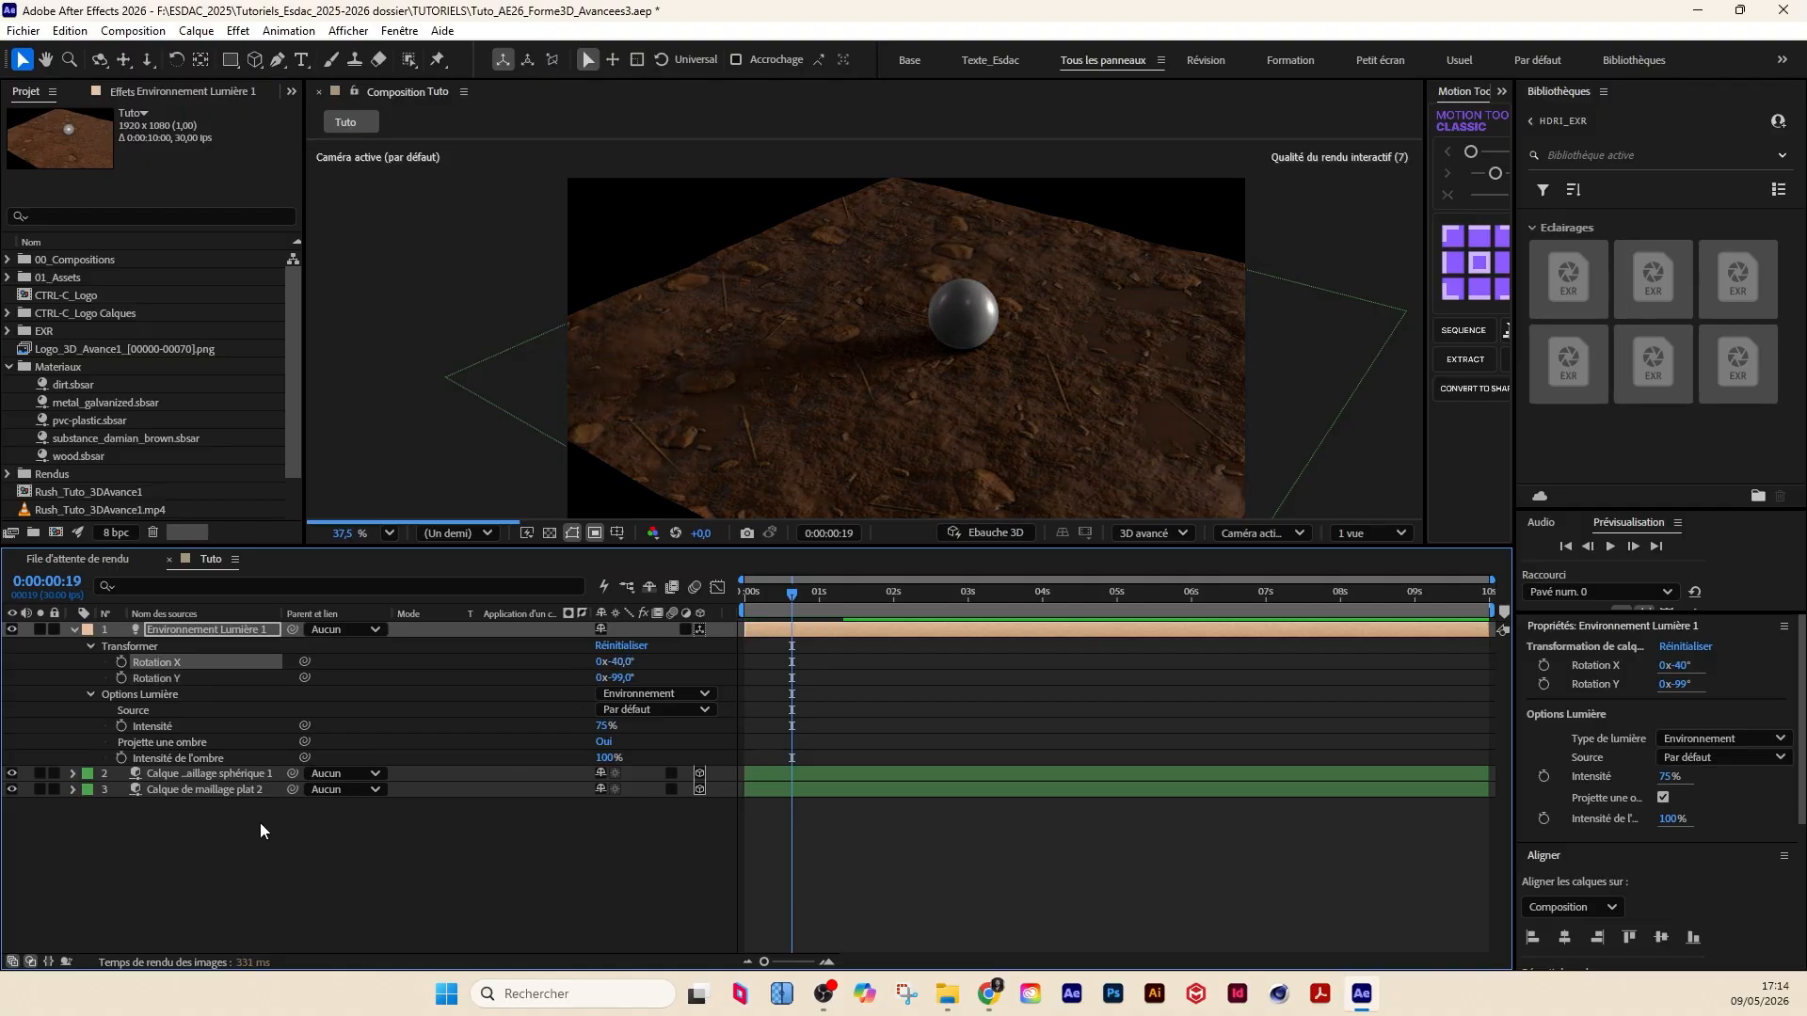
# Step: Replace the floor plane's dirt material with metal_galvanized
pyautogui.click(72, 790)
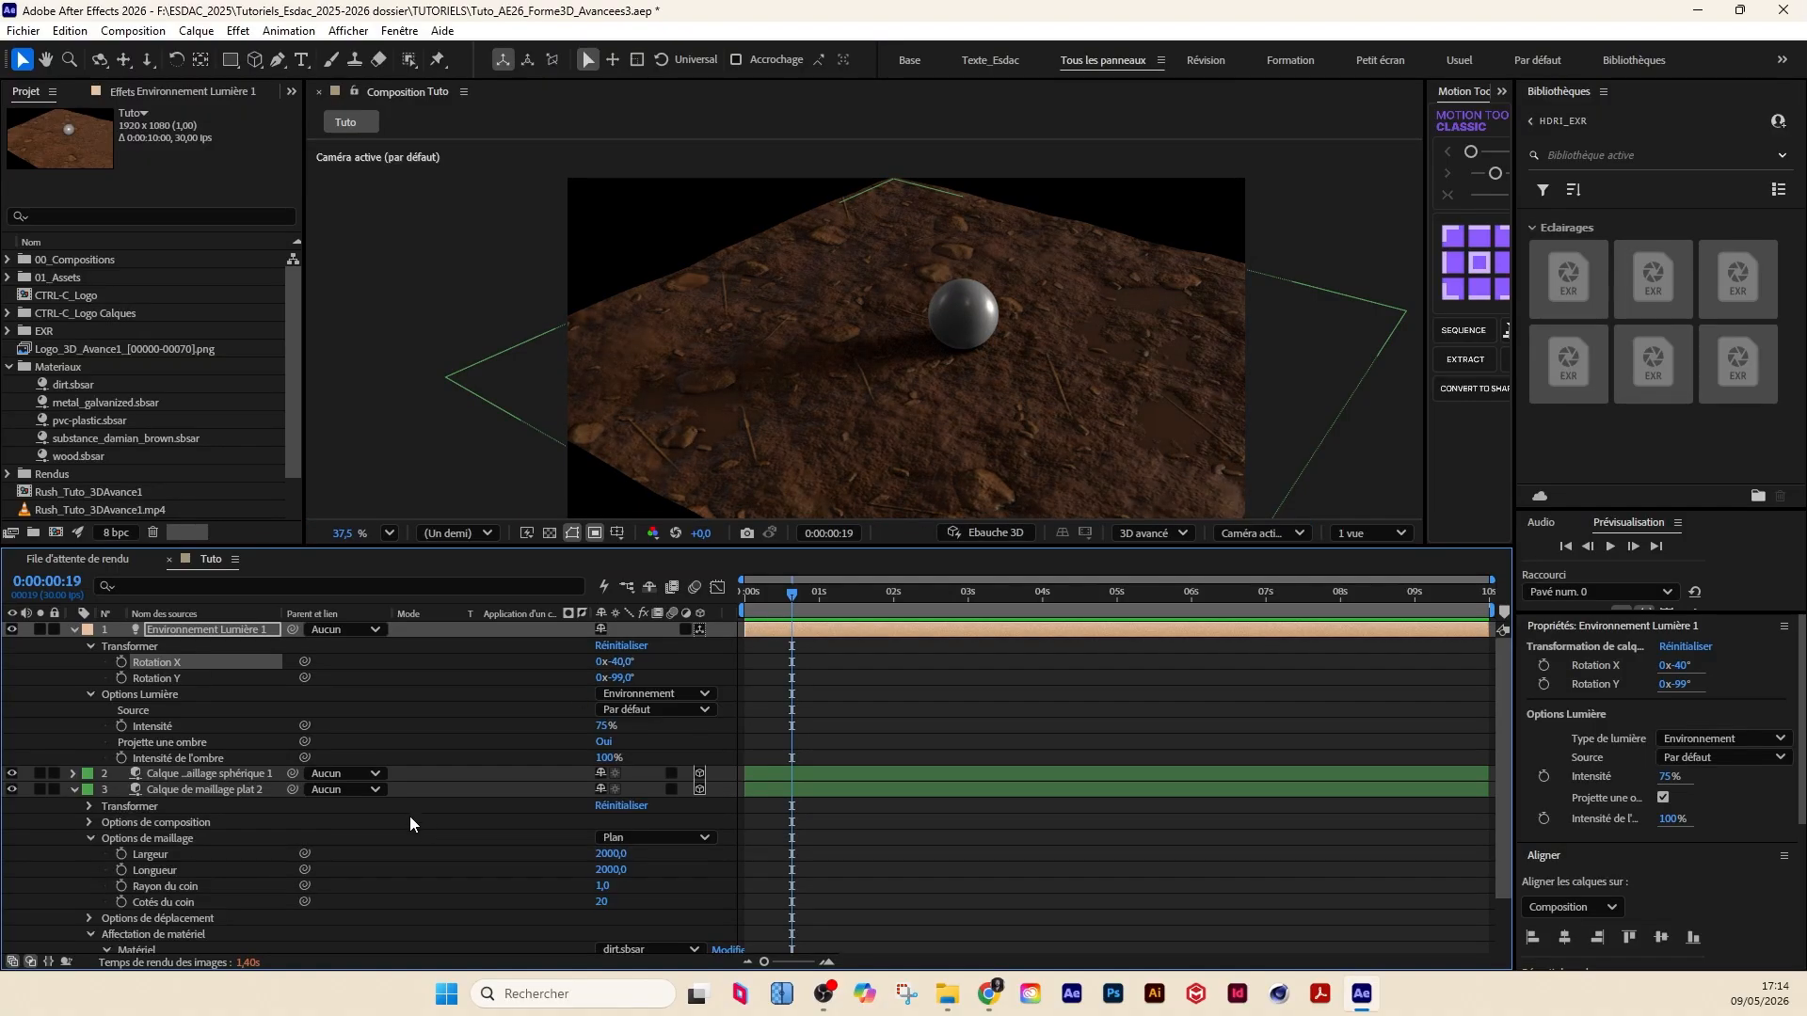
pyautogui.click(200, 788)
pyautogui.scroll(-3, 630, 913)
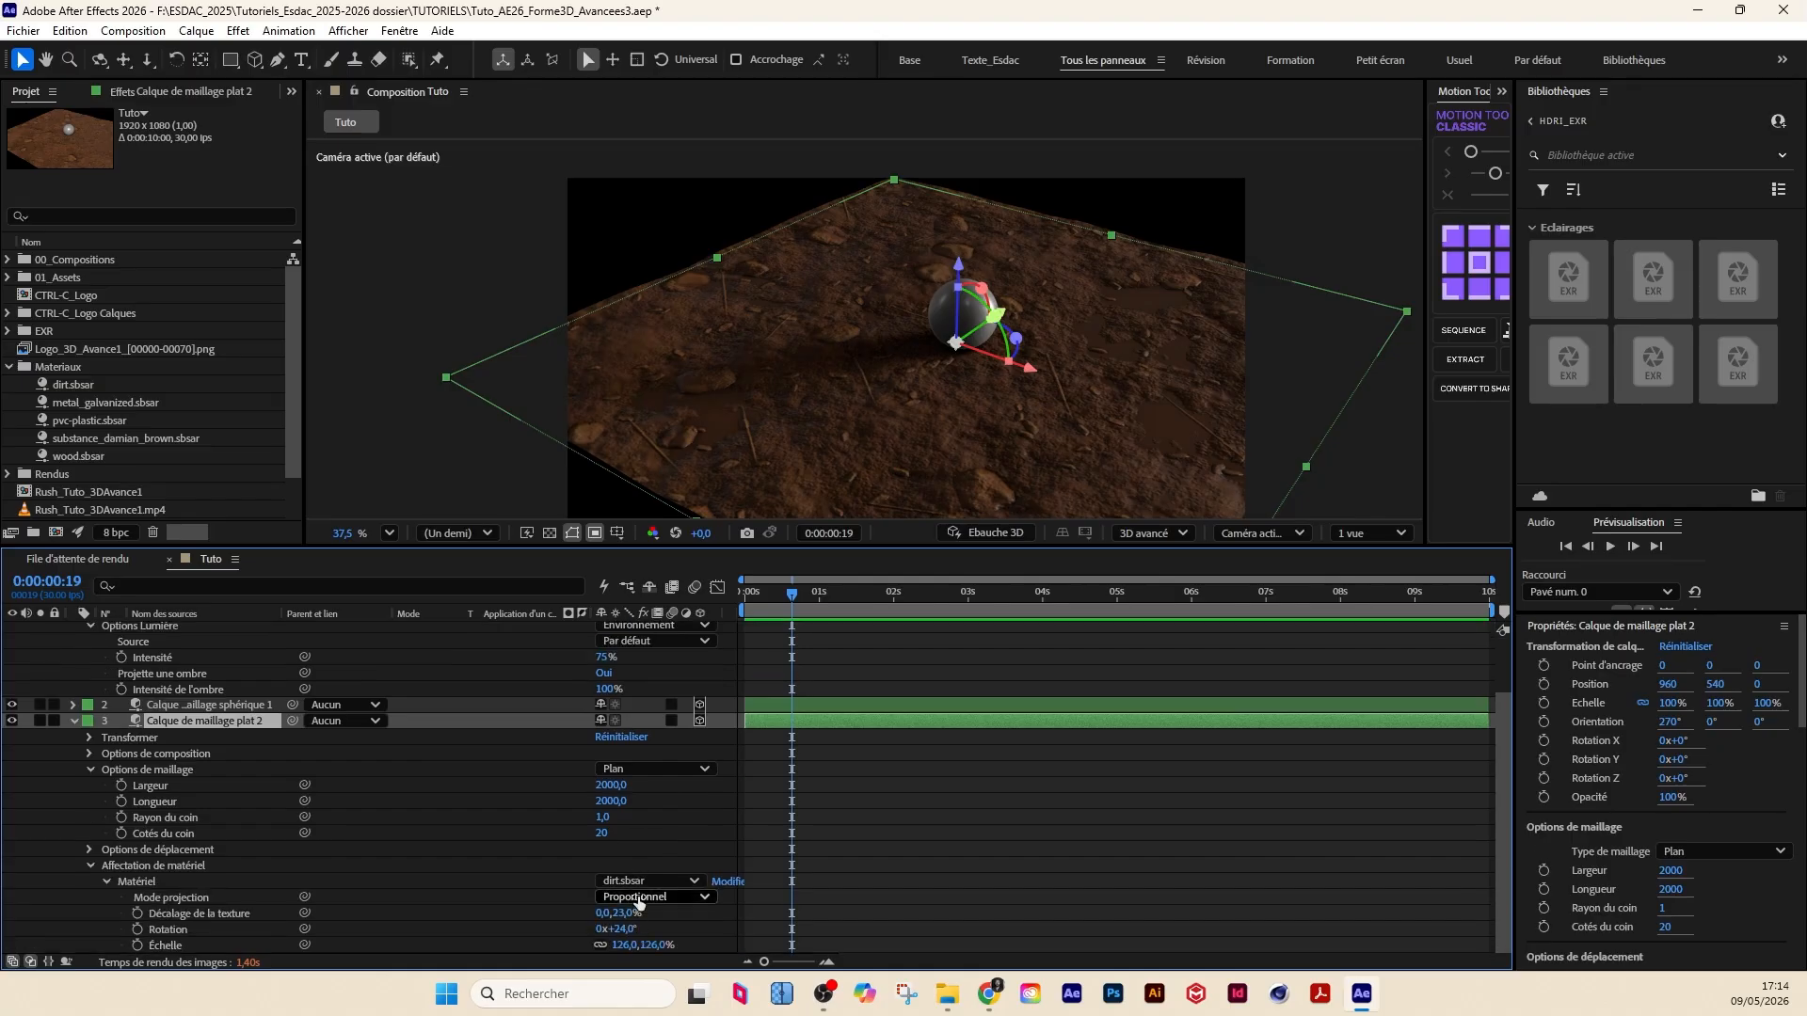
pyautogui.click(642, 881)
pyautogui.click(692, 800)
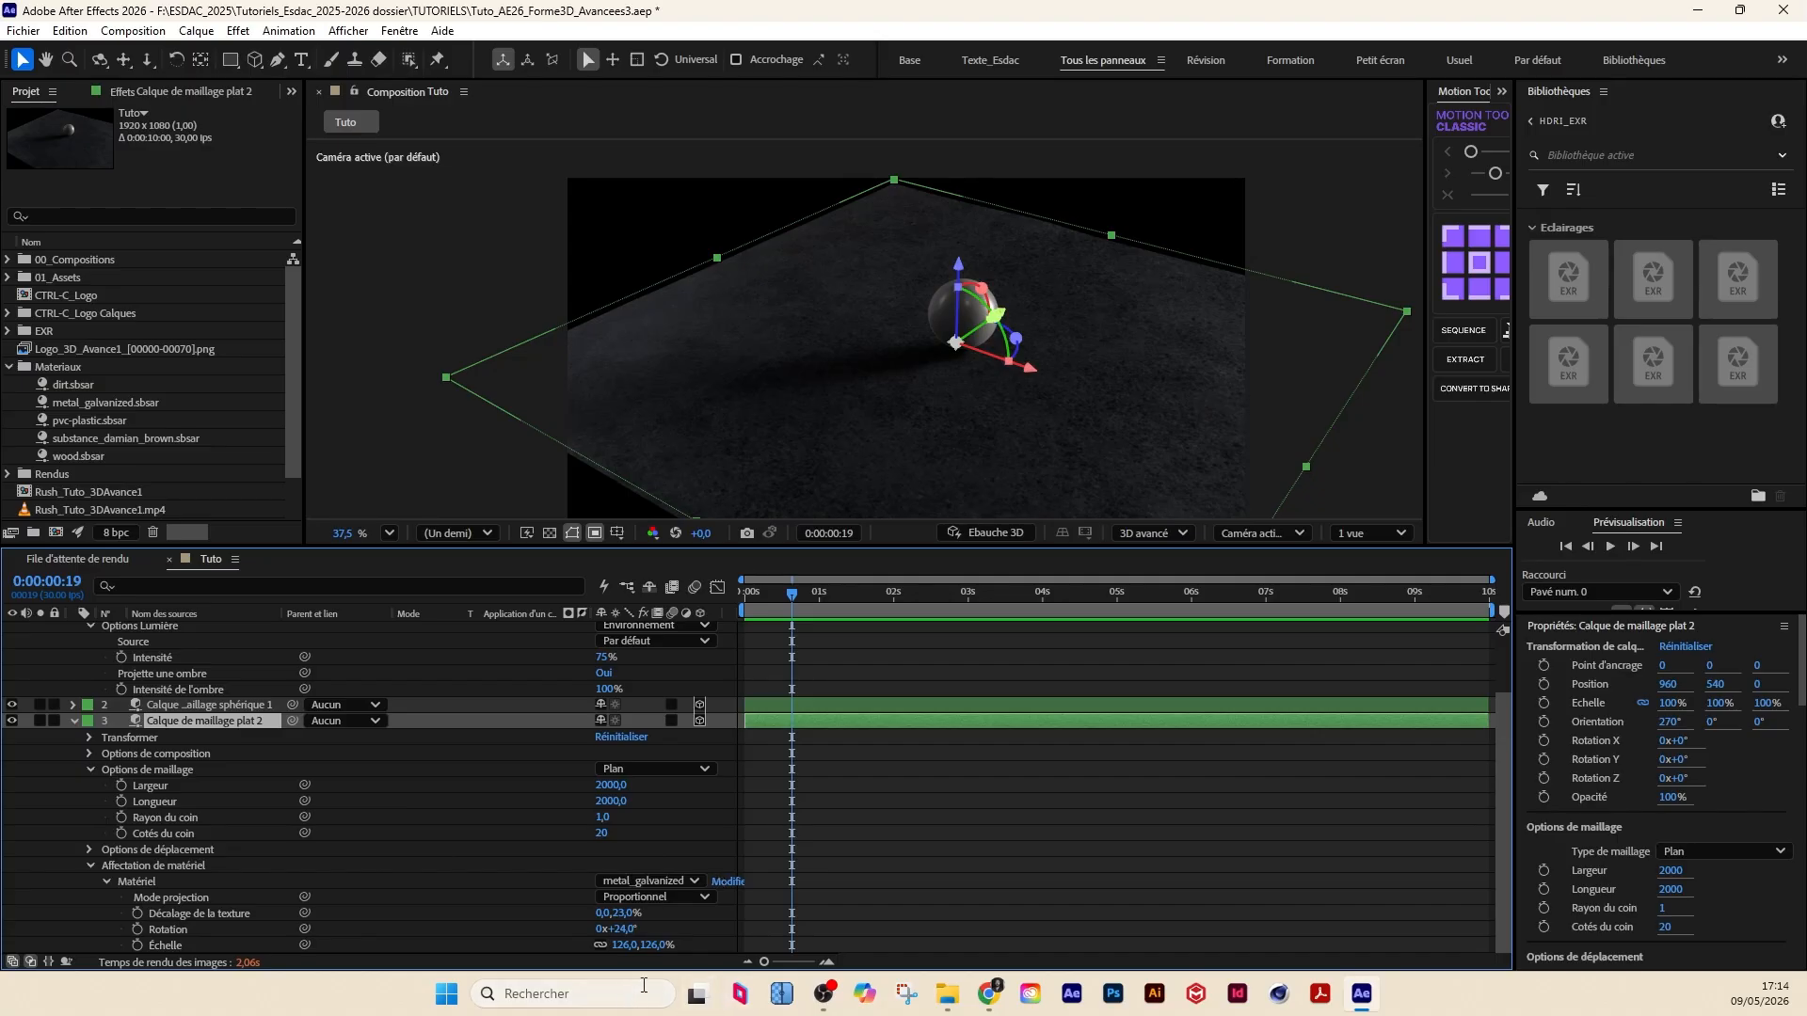
# Step: Set the floor material's texture scale to 39% and its vertical texture offset to 73%, then deselect the layer
pyautogui.moveTo(654, 947); pyautogui.dragTo(610, 986)
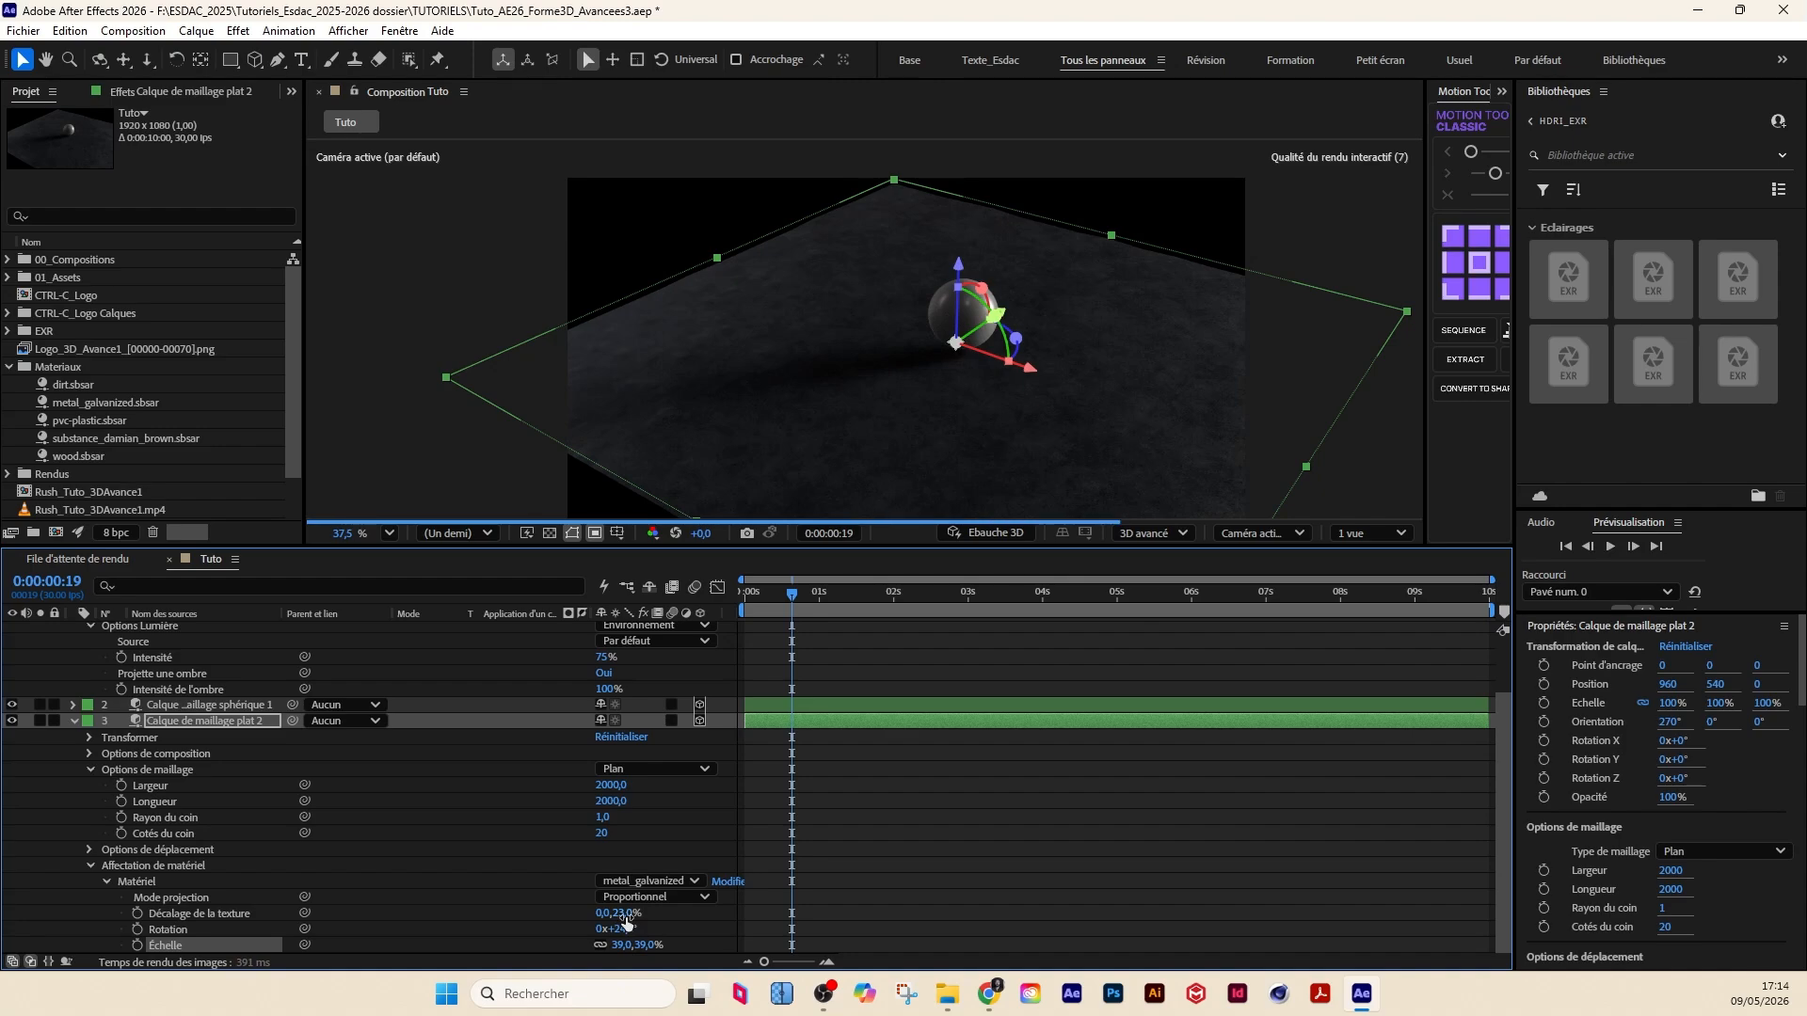
pyautogui.moveTo(626, 920); pyautogui.dragTo(672, 921)
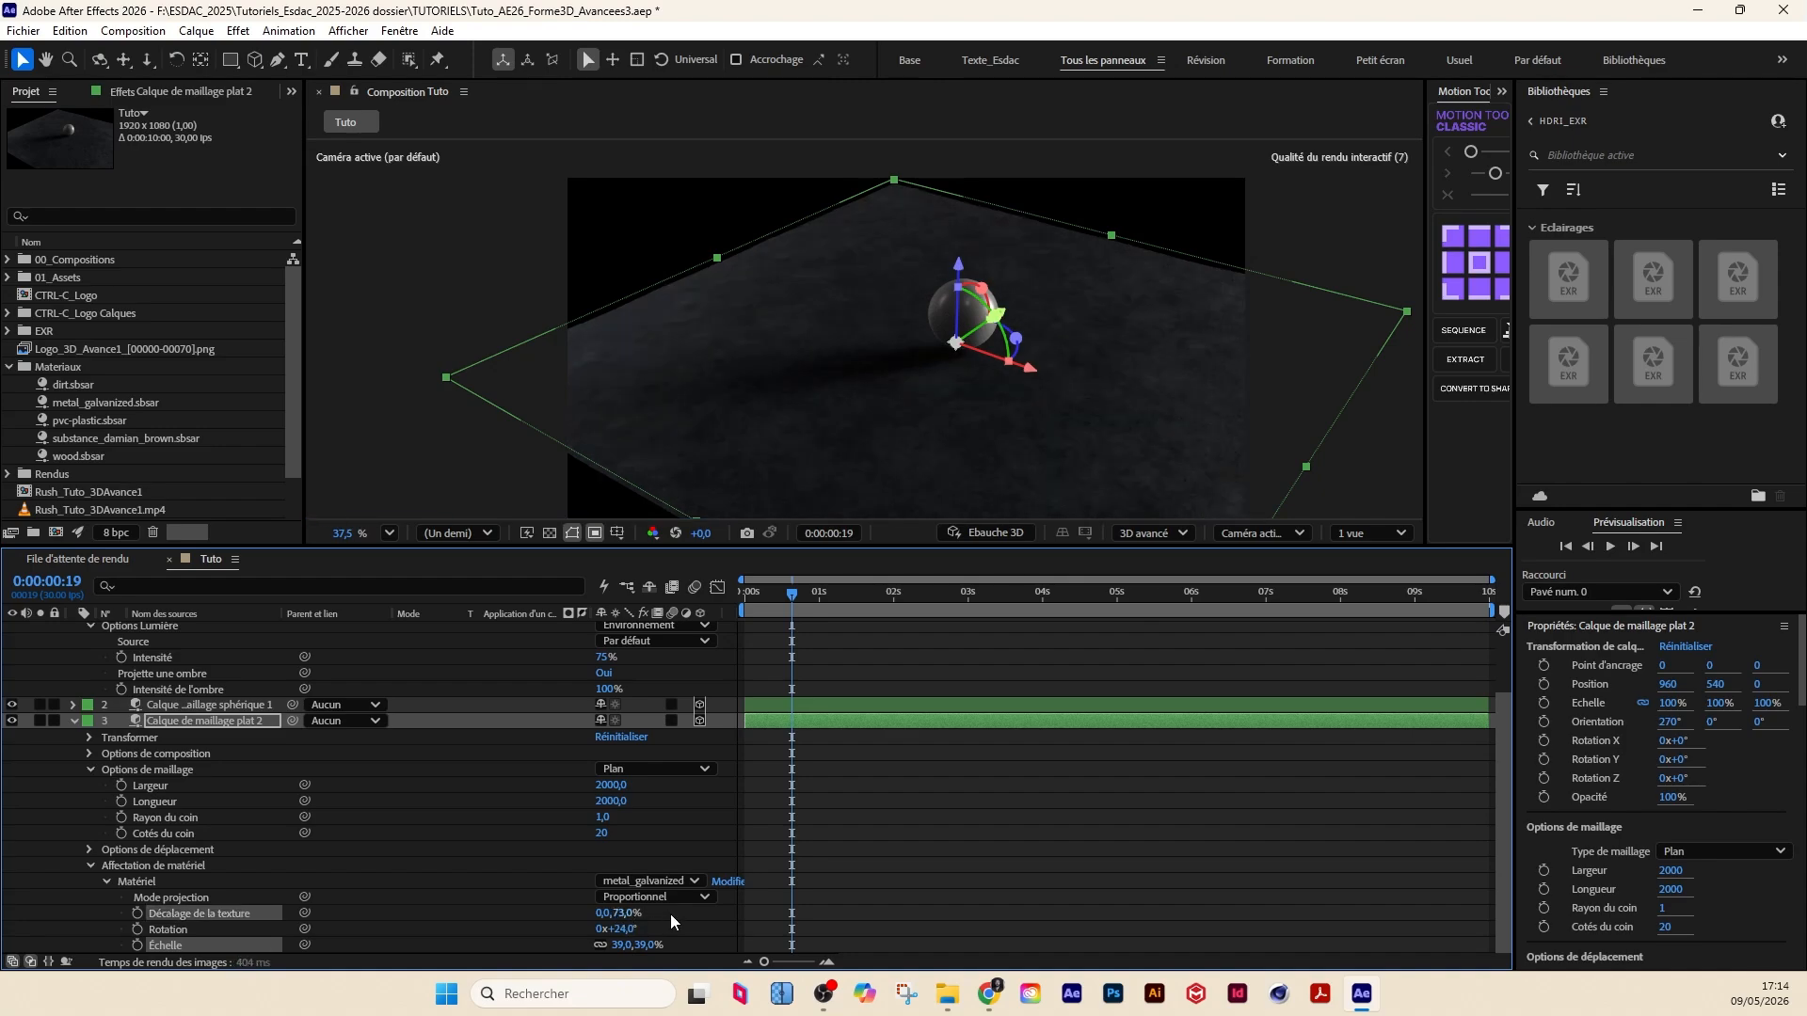
pyautogui.click(505, 874)
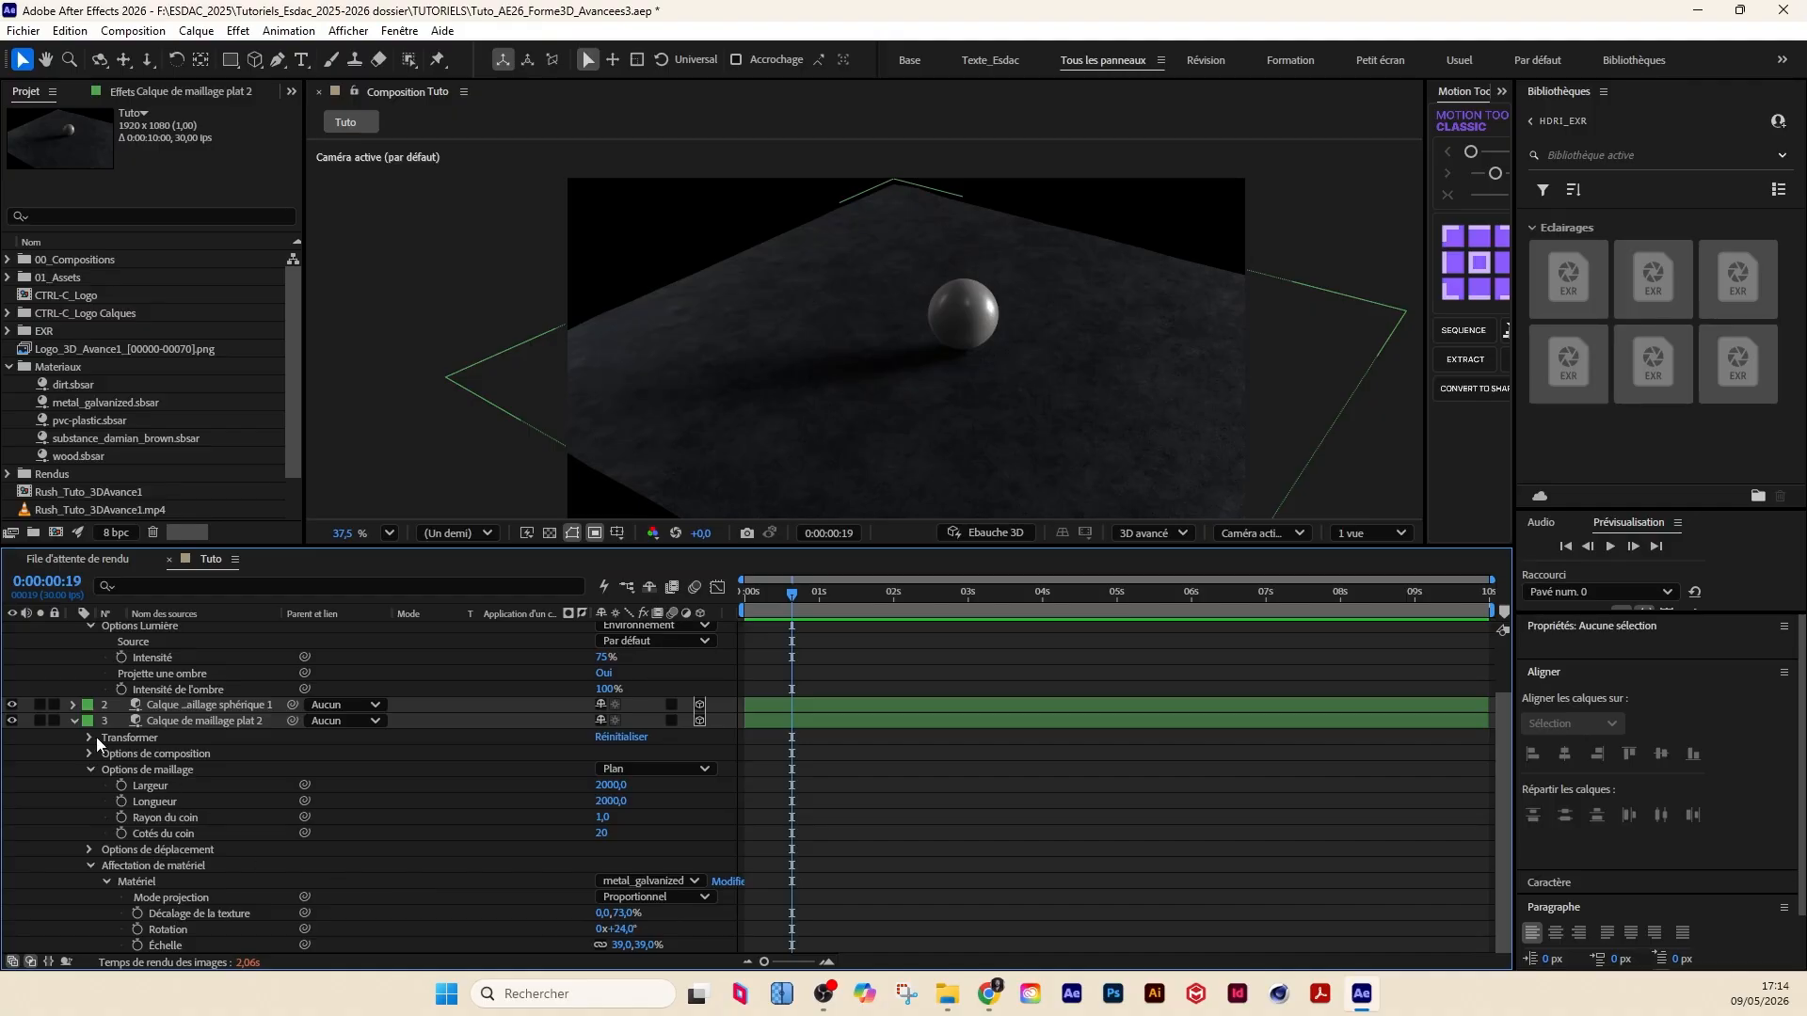
# Step: Collapse the layer properties and draw a torus around the sphere, with about a 458 ring radius and 53.3 tube radius, then deselect it
pyautogui.click(73, 720)
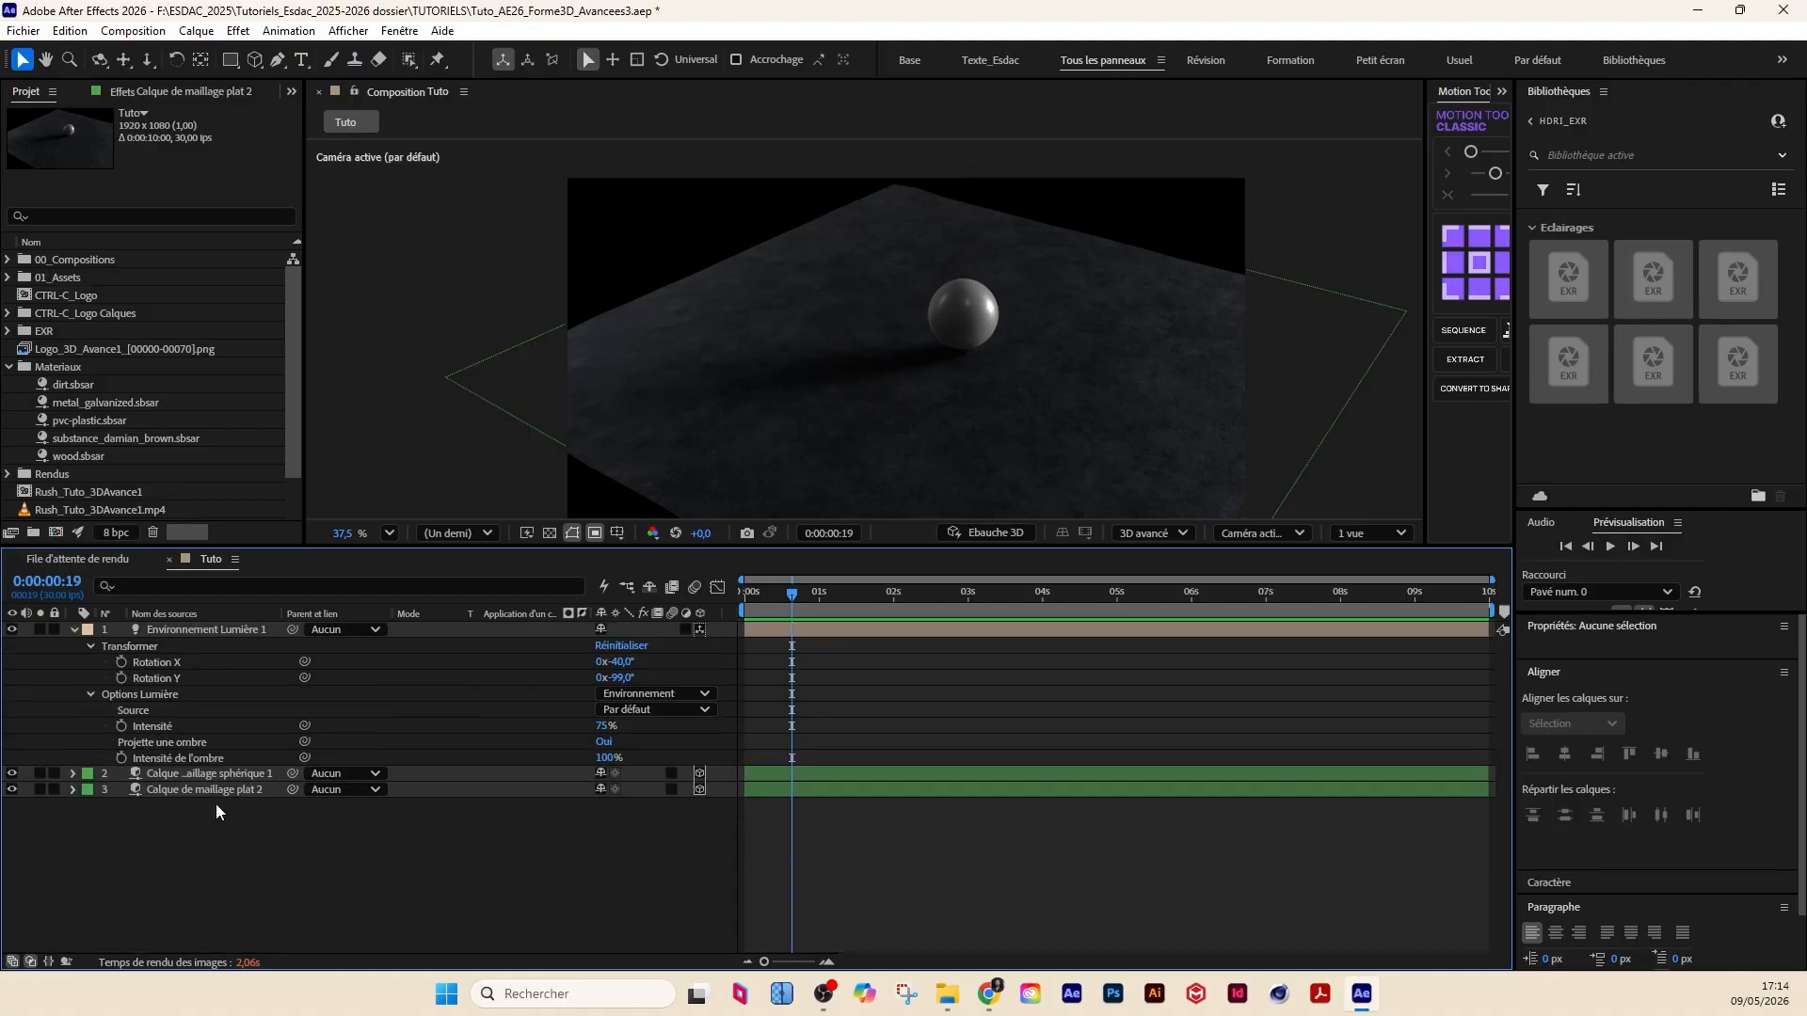
pyautogui.click(72, 631)
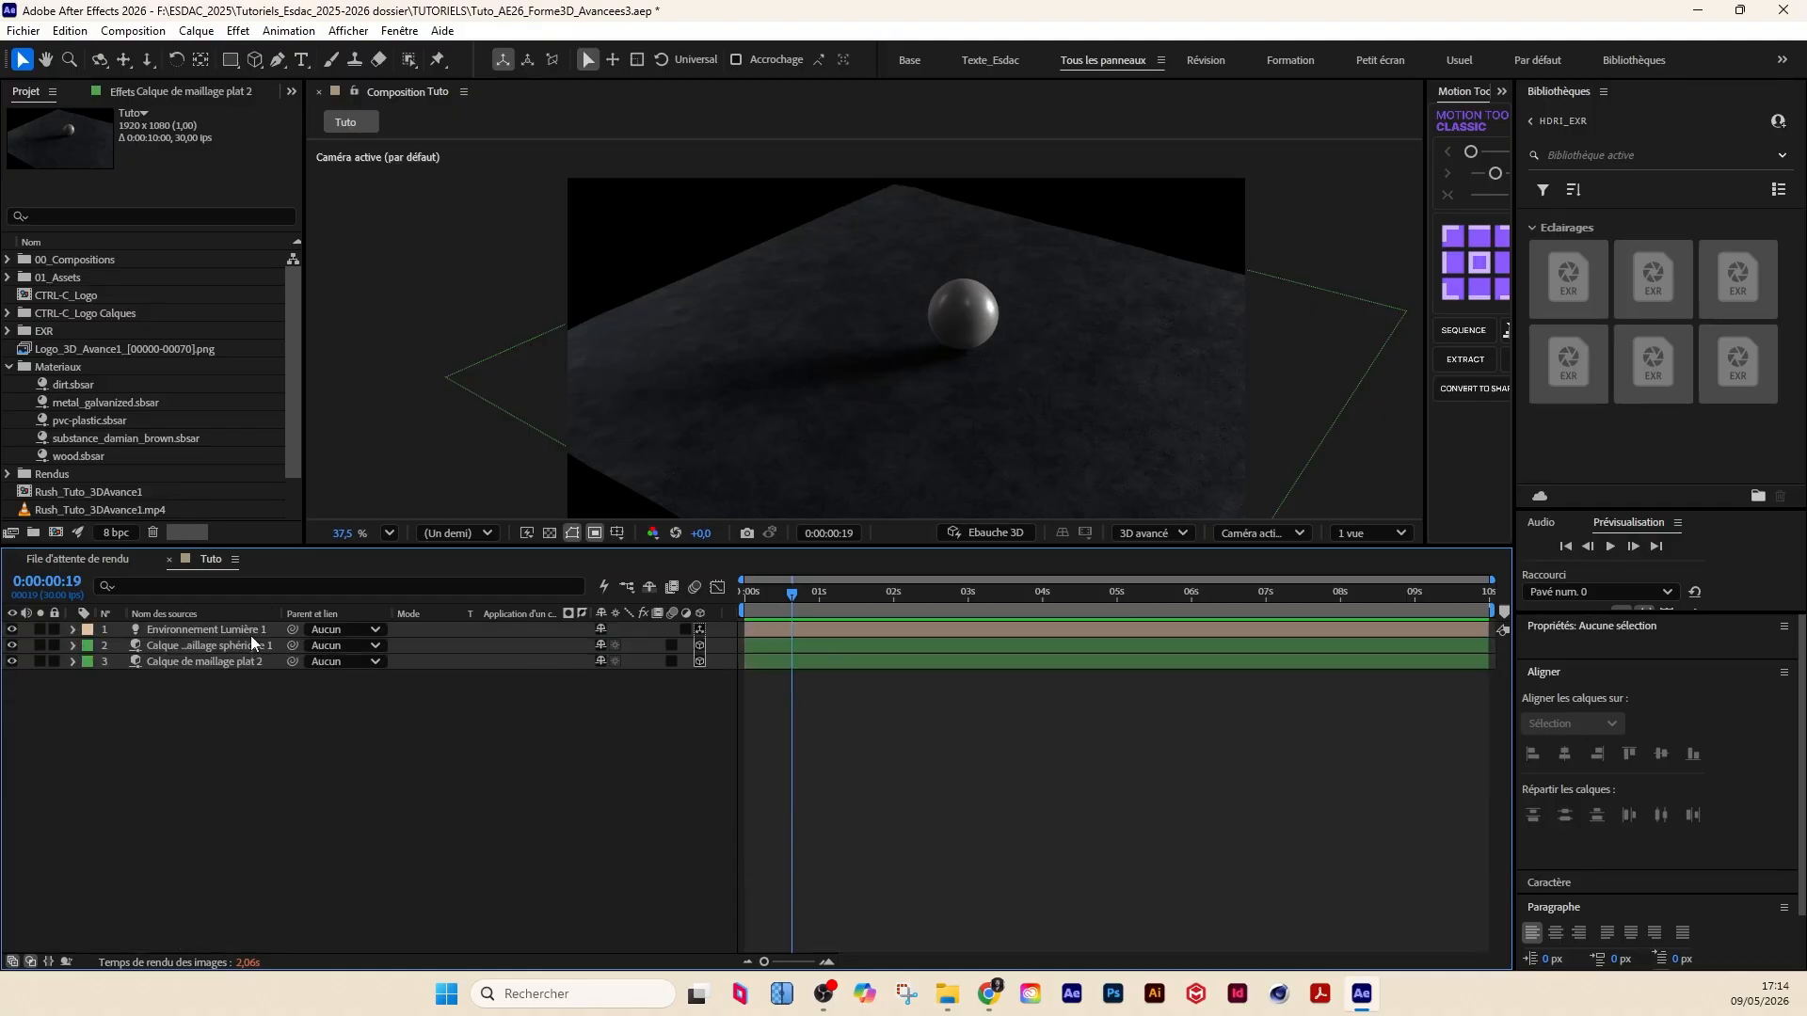
pyautogui.click(256, 62)
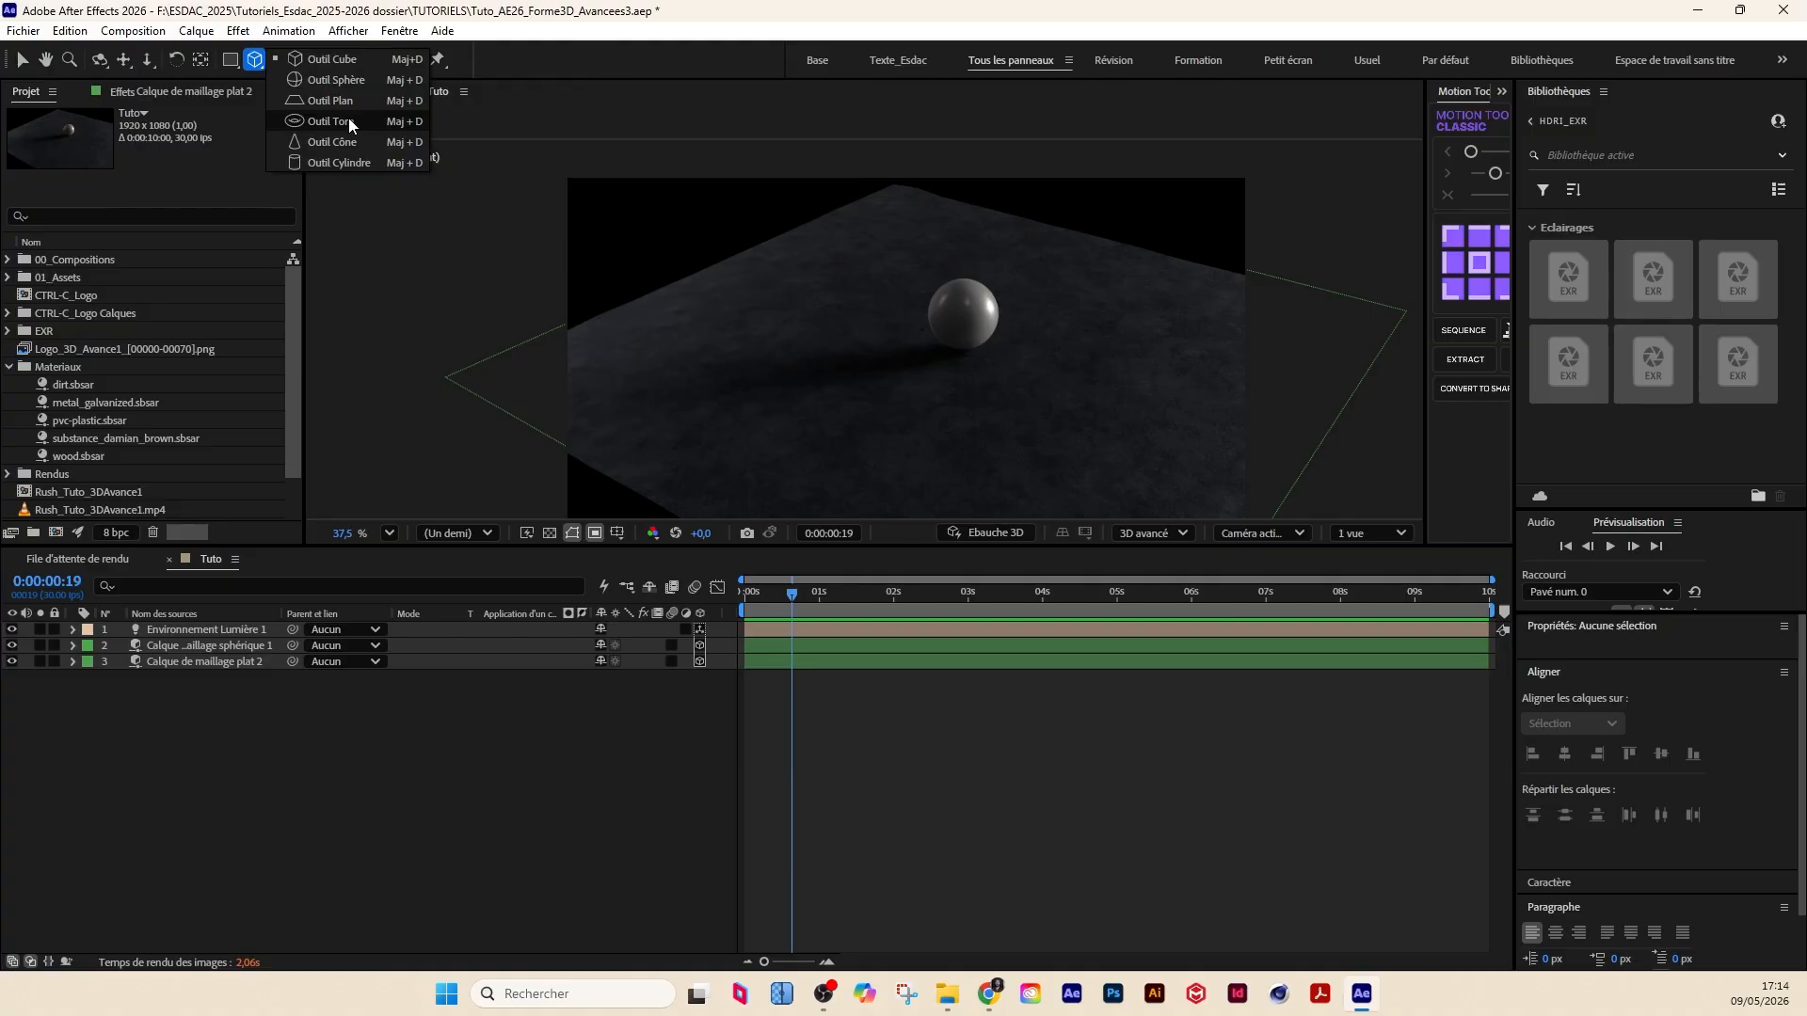
pyautogui.click(348, 121)
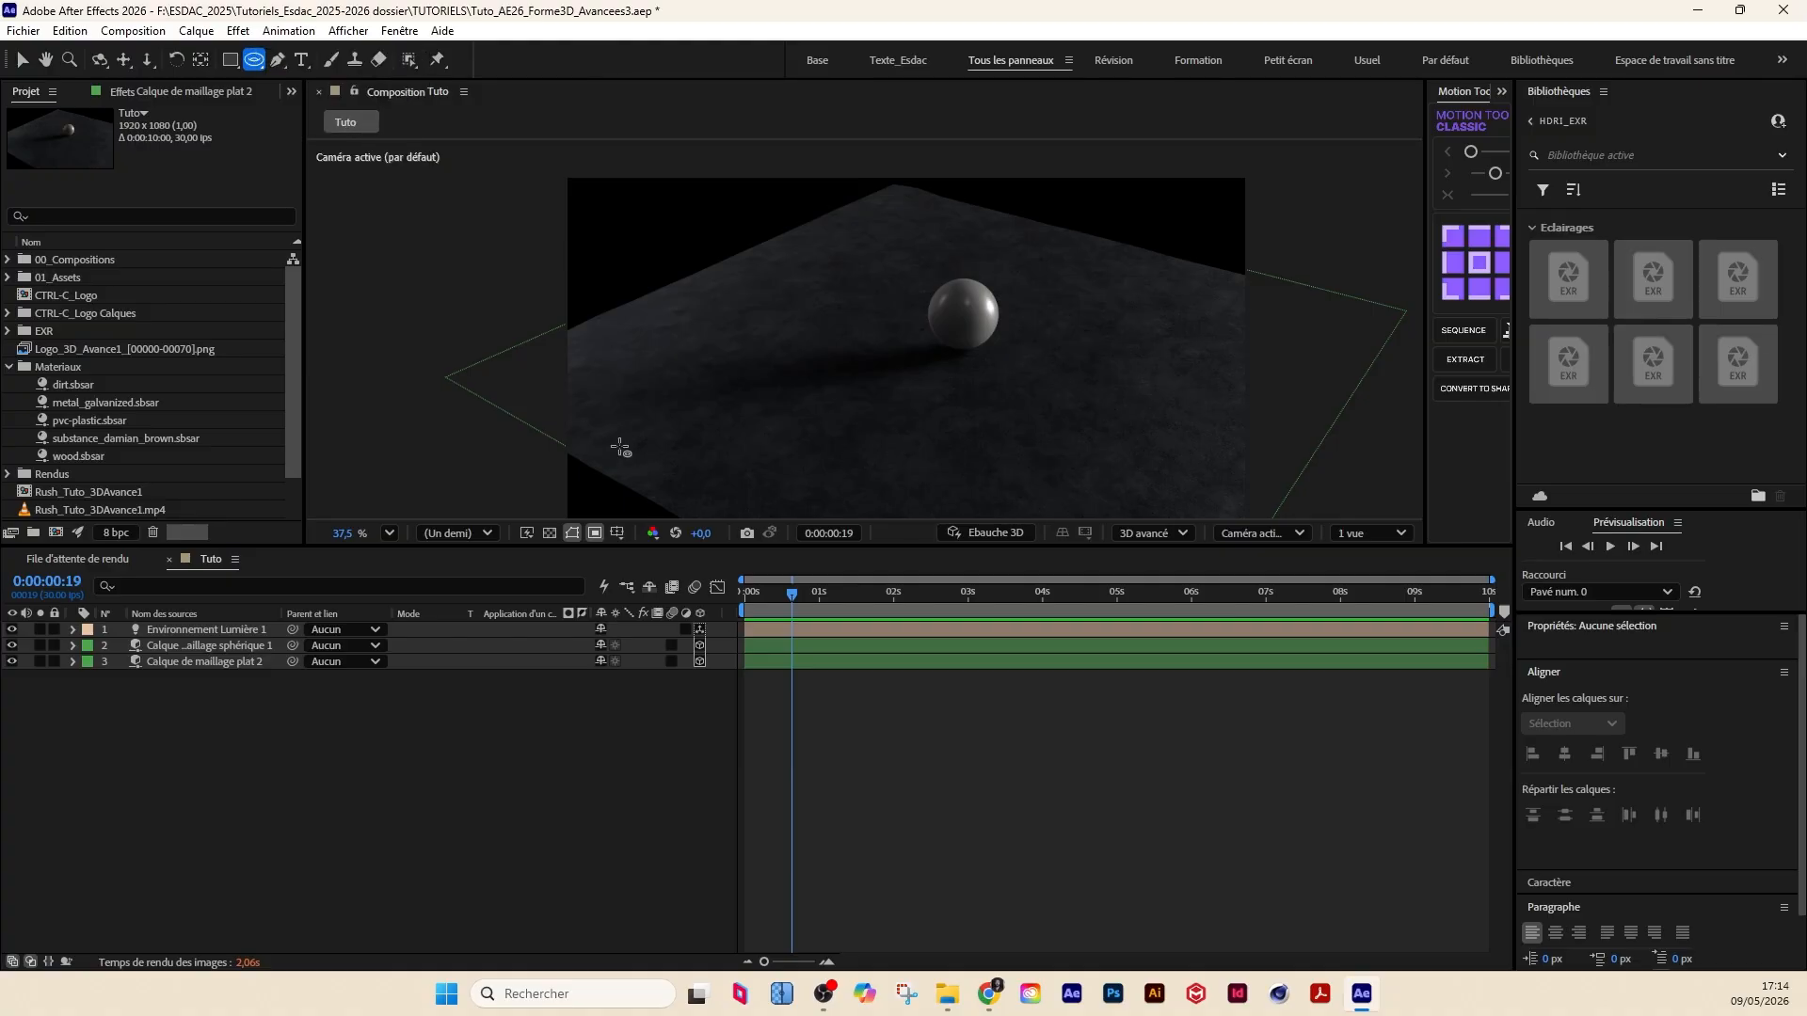
pyautogui.moveTo(827, 274); pyautogui.dragTo(1111, 403)
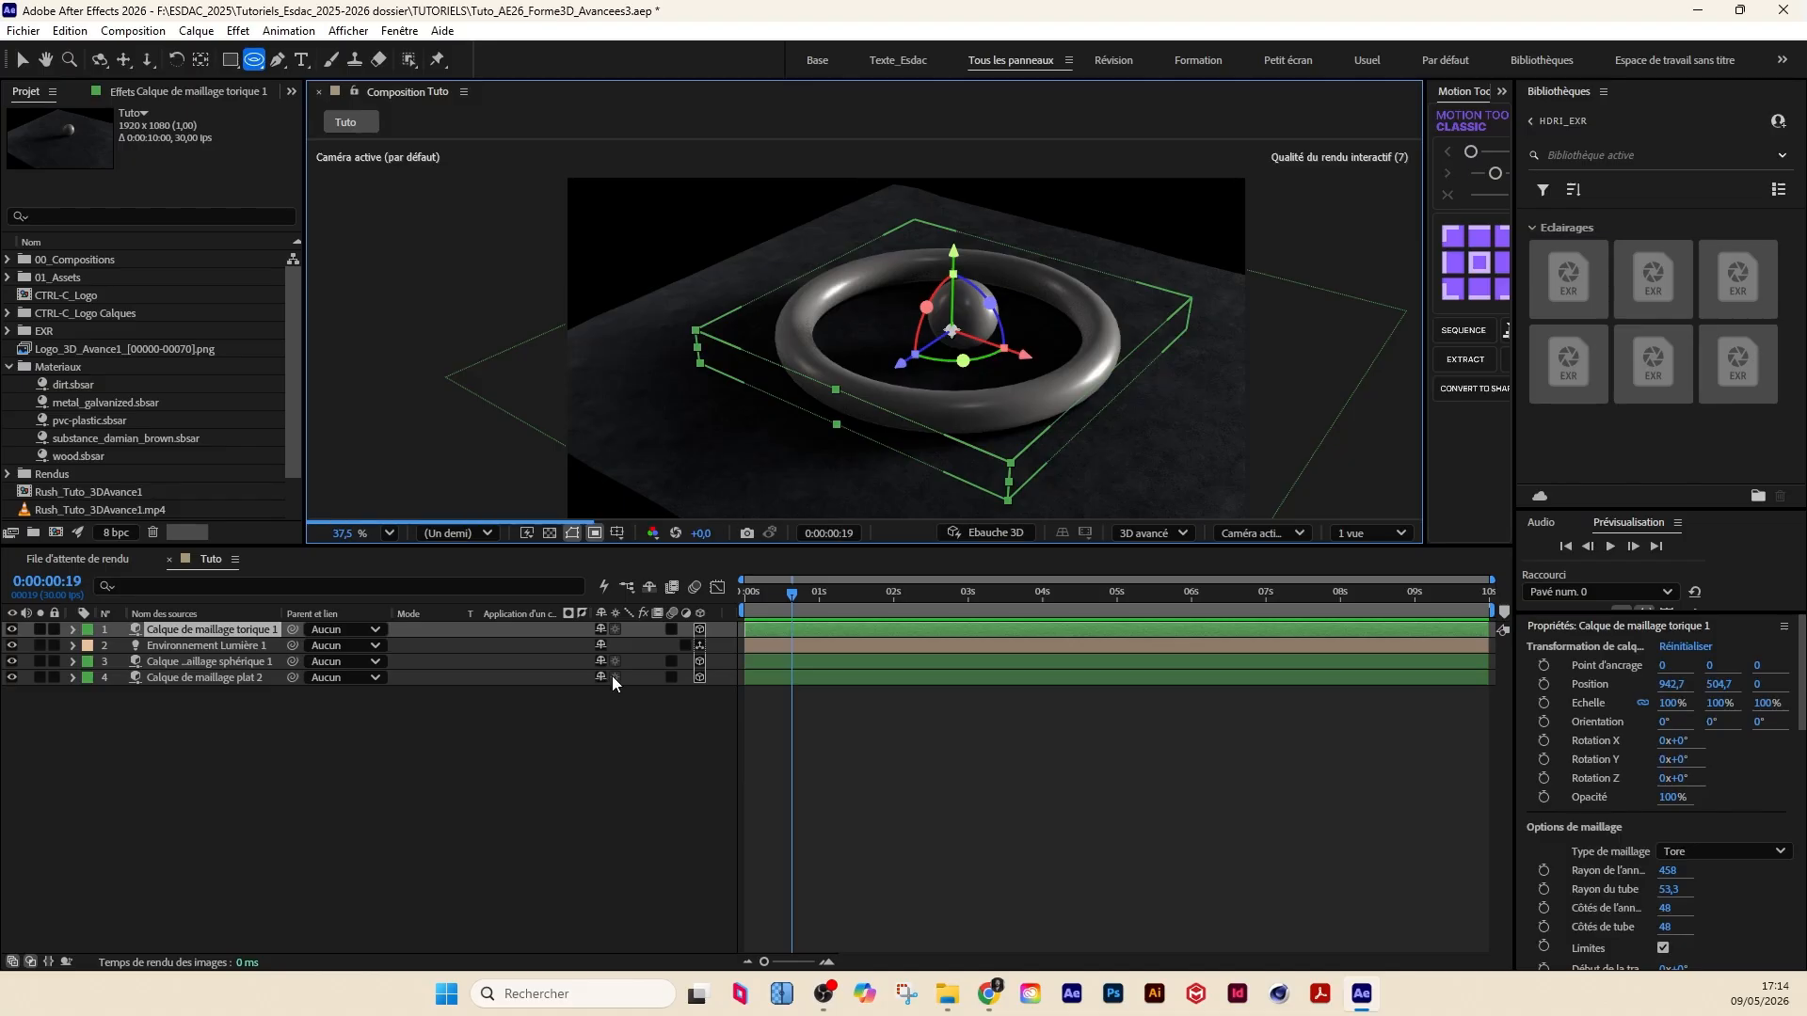
pyautogui.click(74, 774)
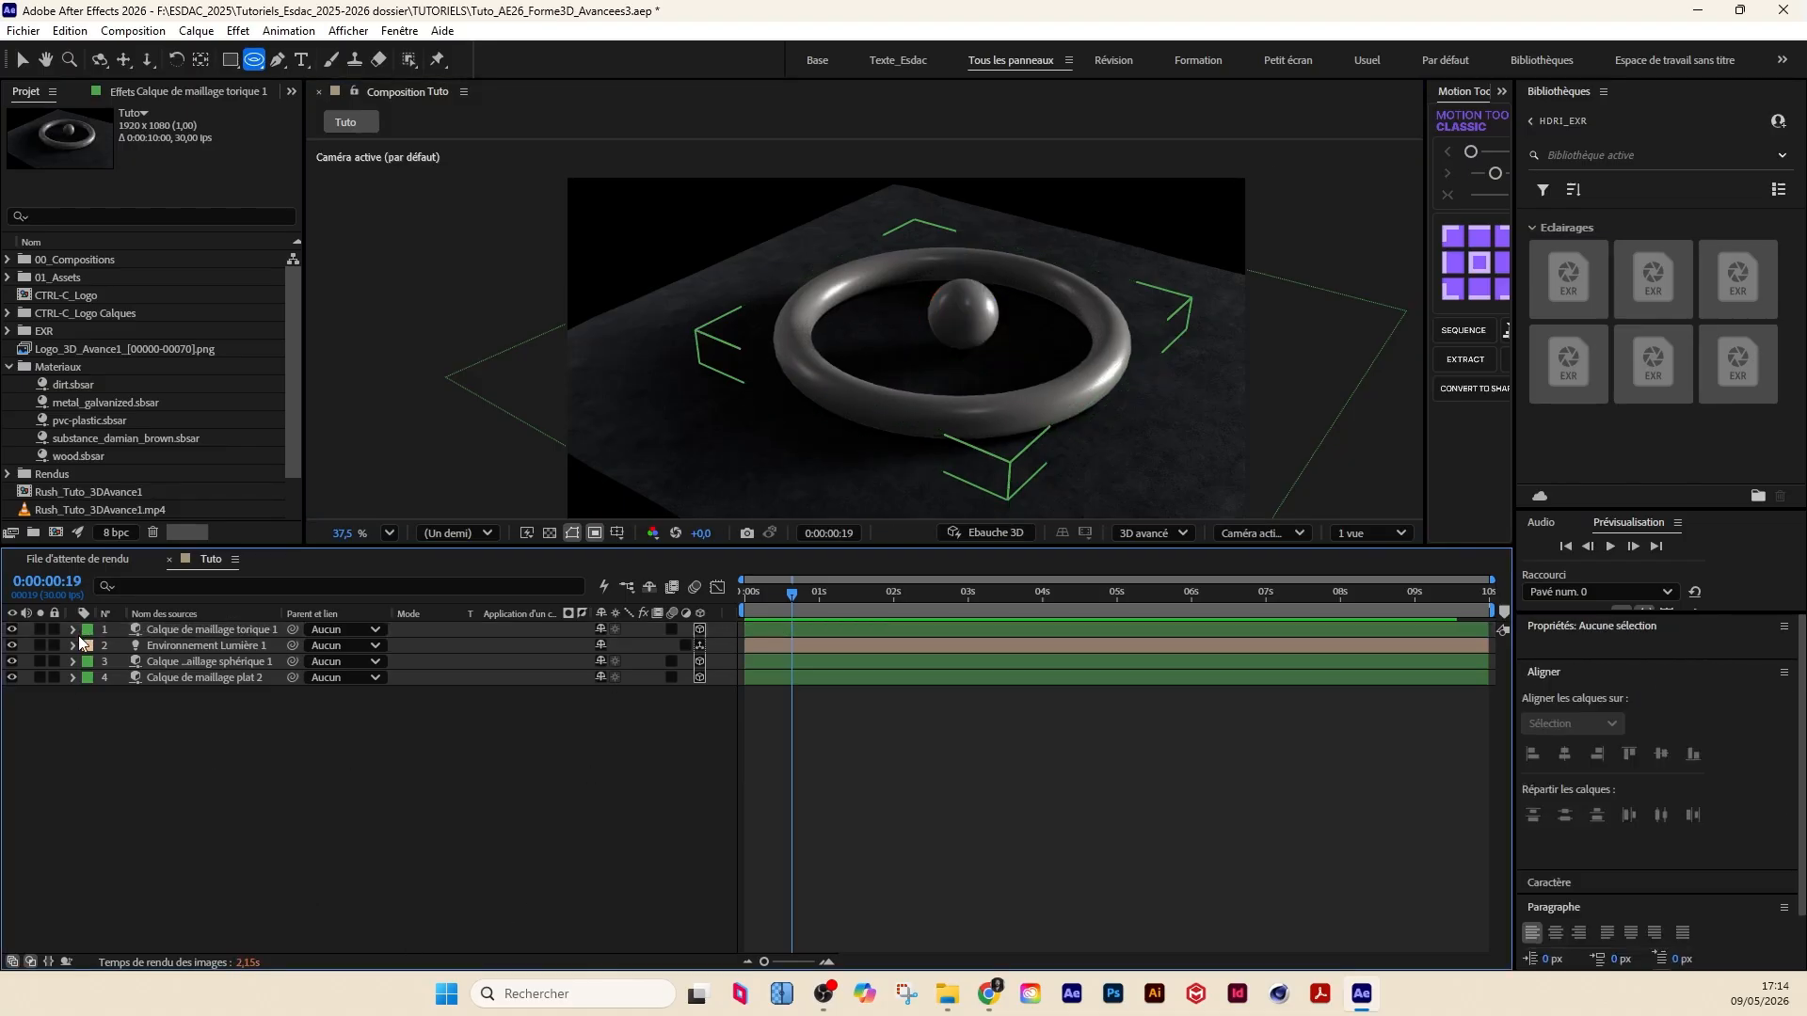
# Step: Set the torus's ring radius to 564 and its tube radius to 86.3, then return to the Selection tool
pyautogui.click(72, 630)
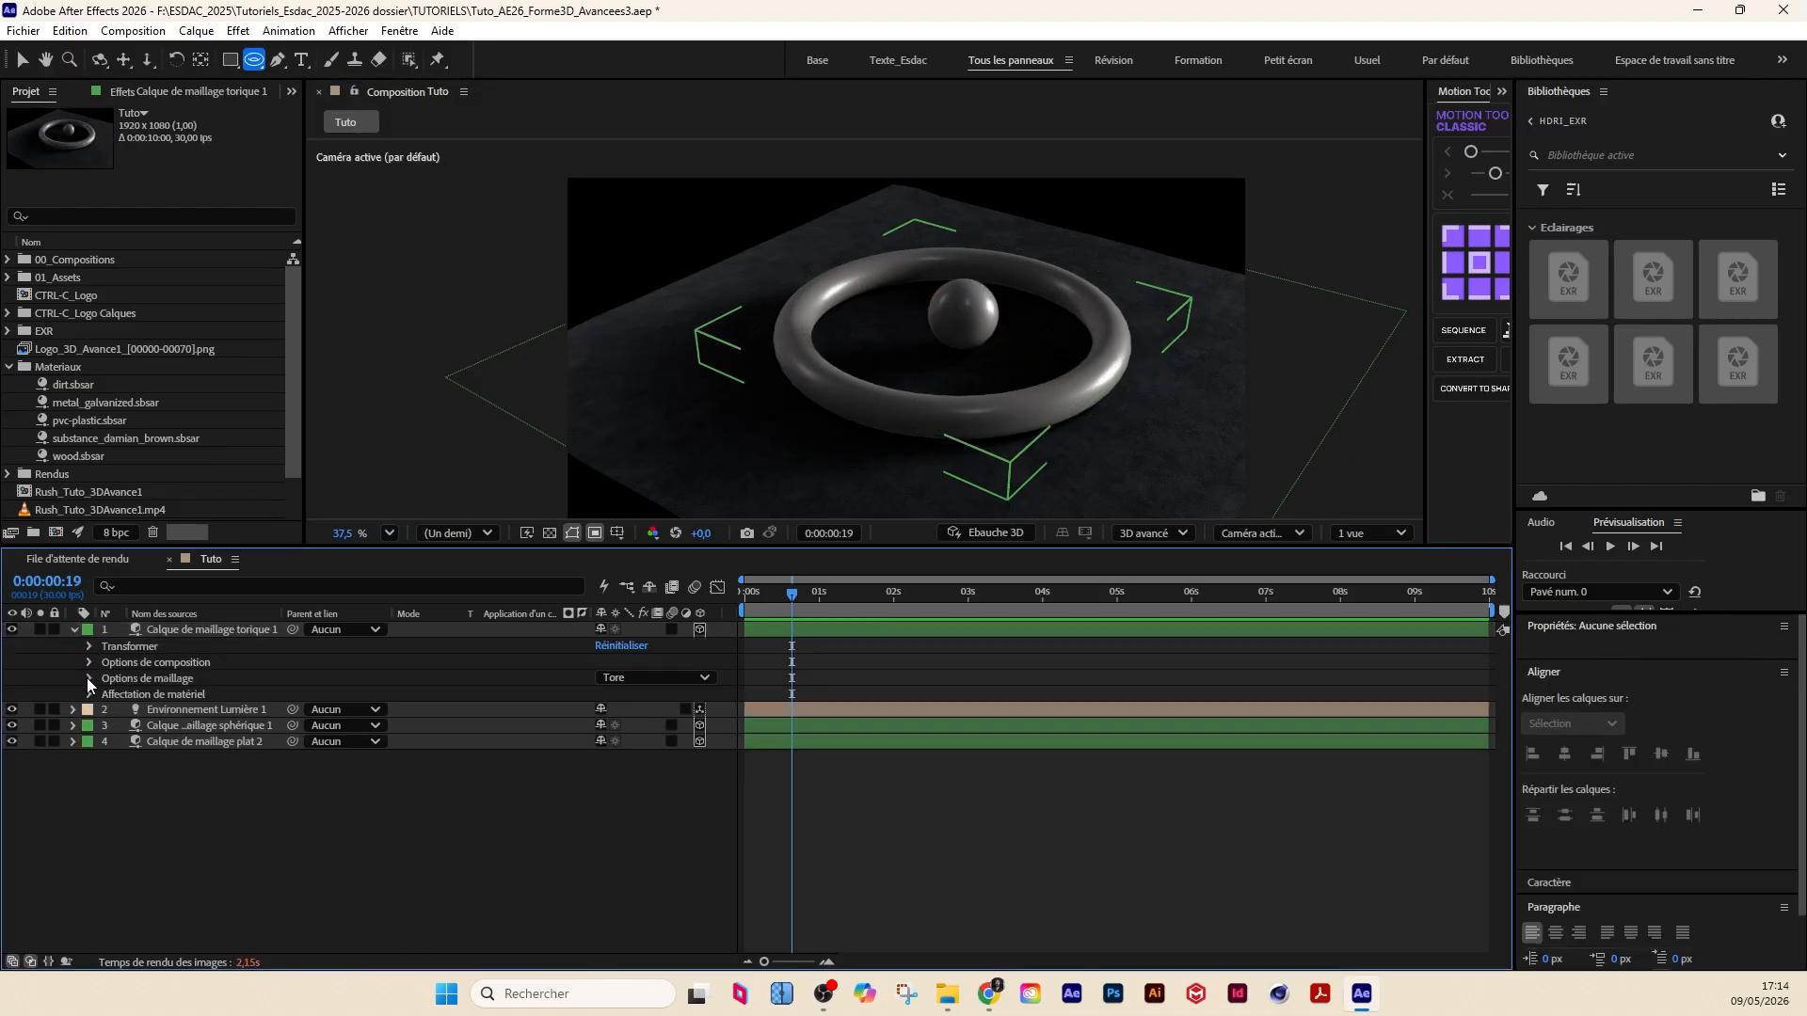
pyautogui.click(88, 678)
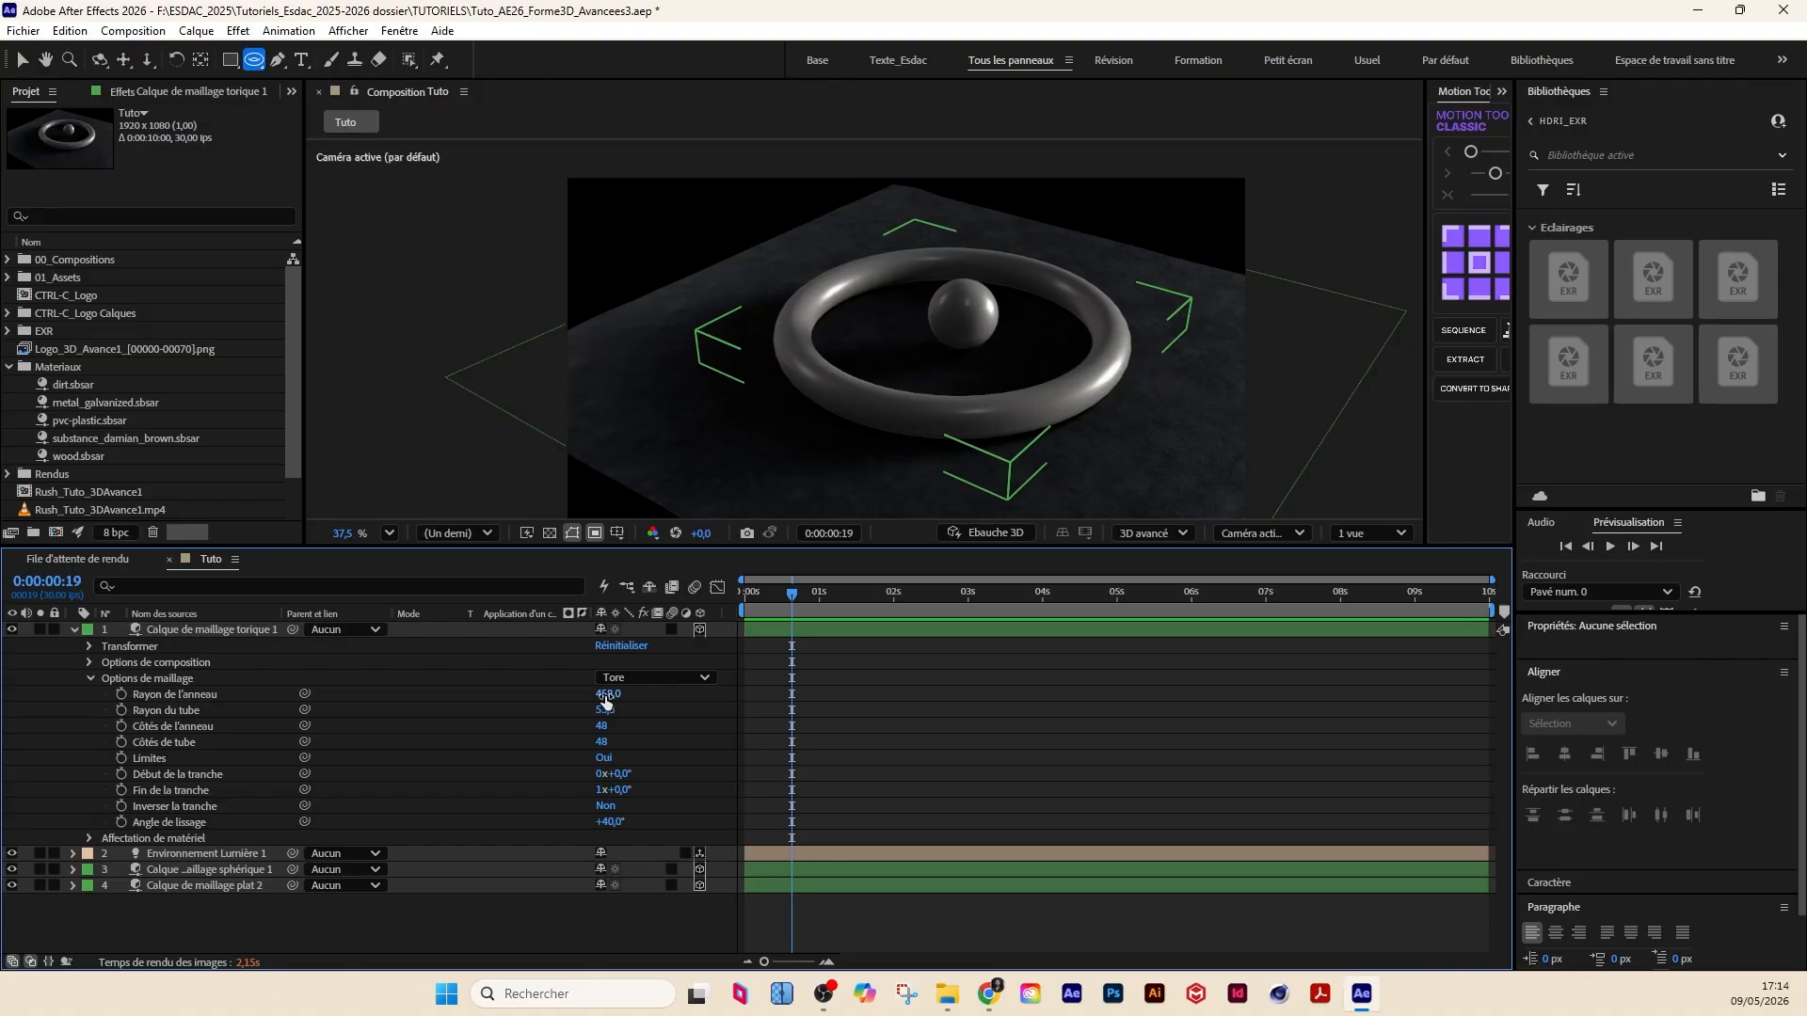
pyautogui.moveTo(605, 701); pyautogui.dragTo(829, 448)
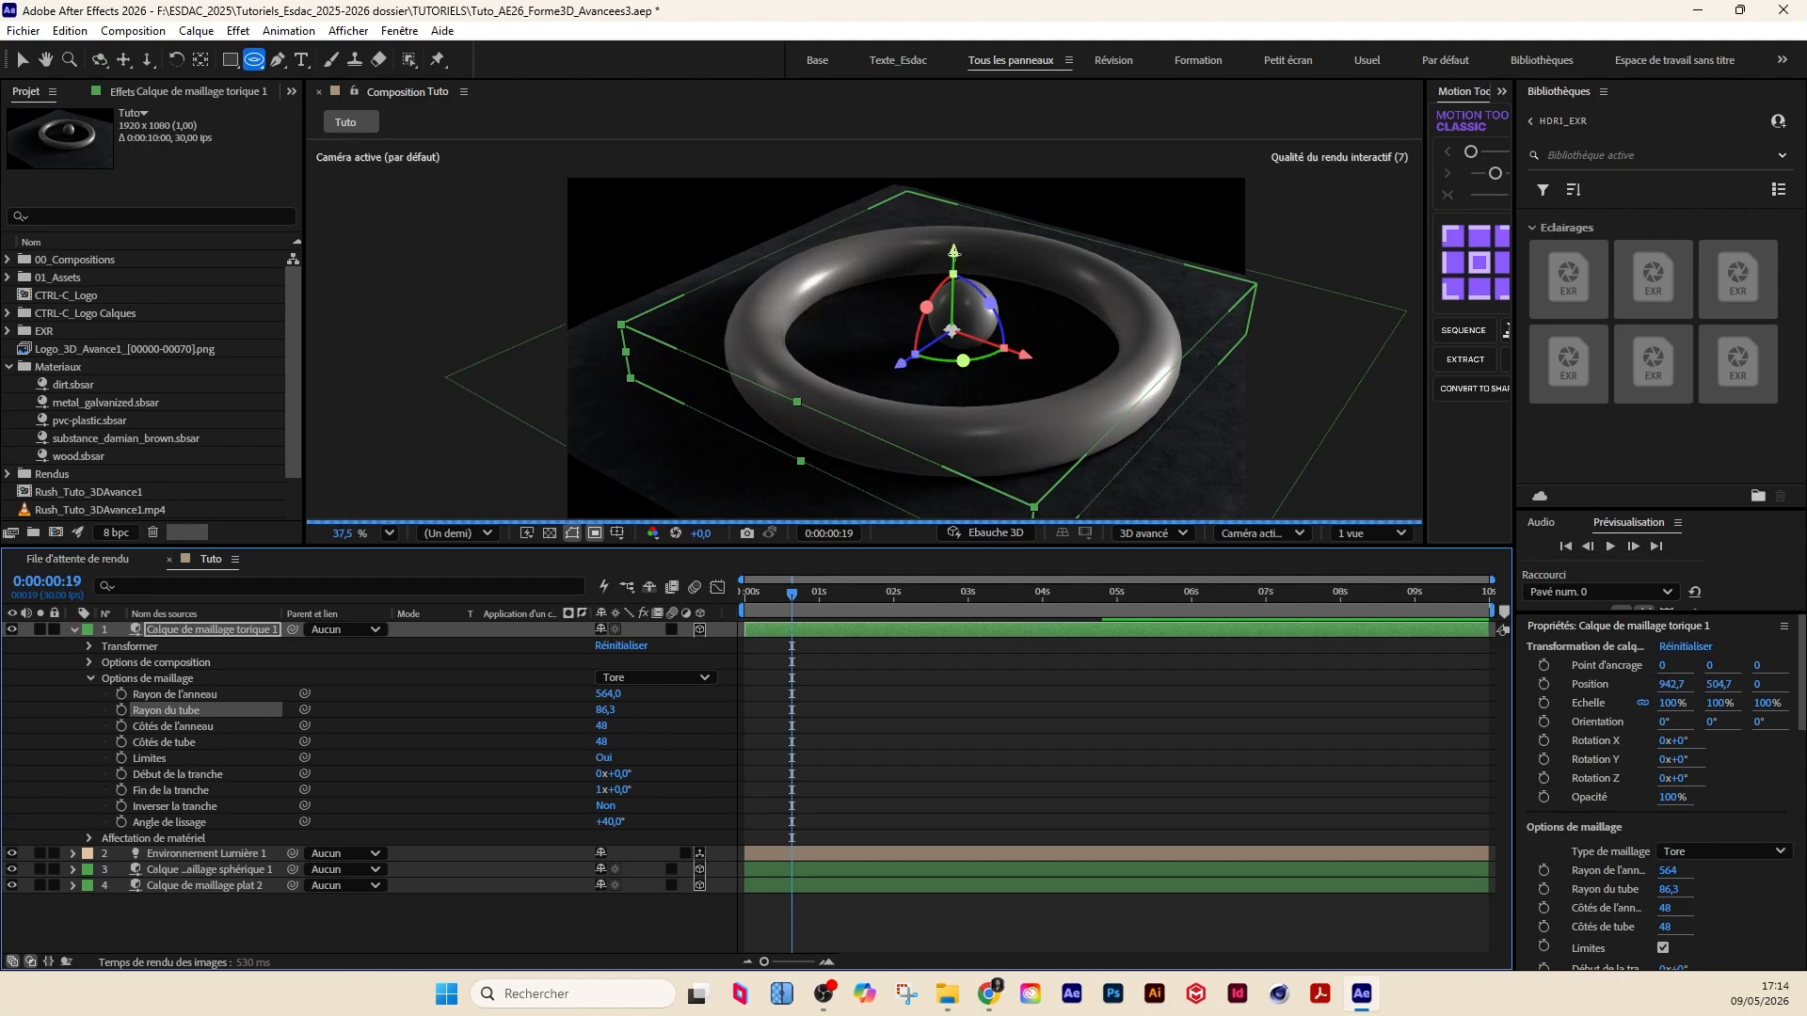
pyautogui.press('v')
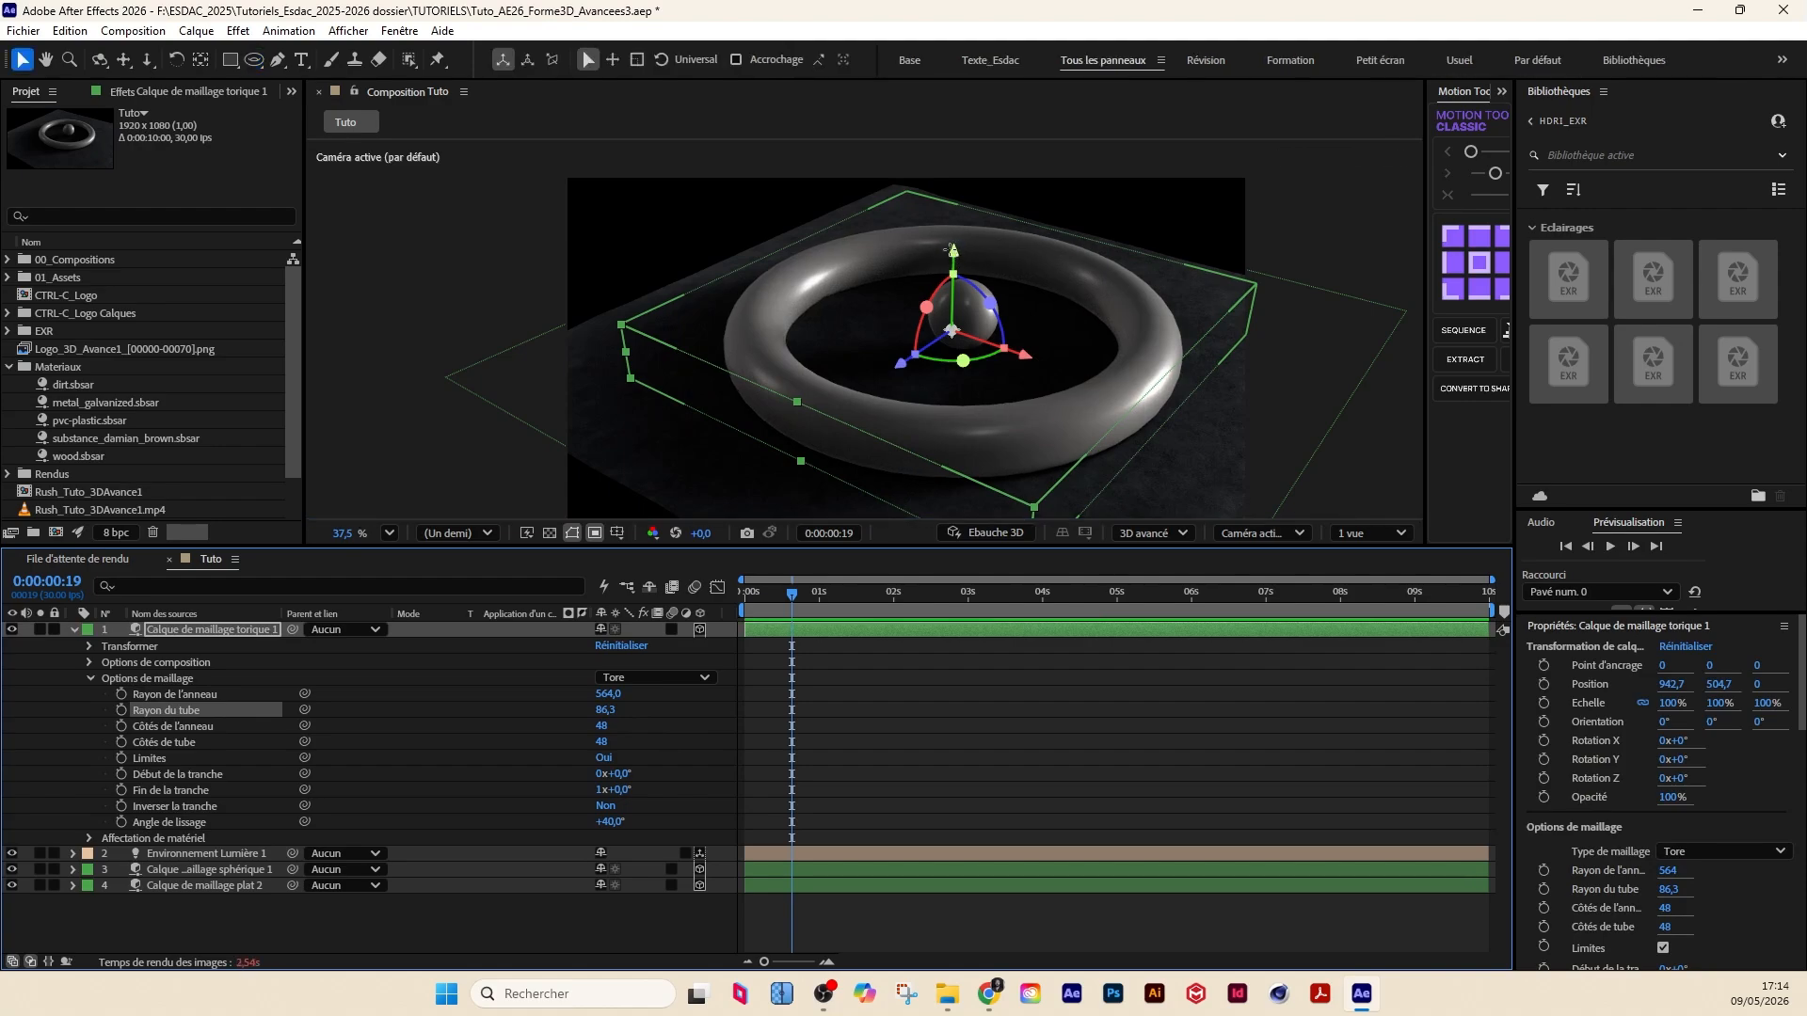
# Step: Show the torus's position property, undo the last tube radius change and turn off the region of interest
pyautogui.click(245, 629)
pyautogui.press('p')
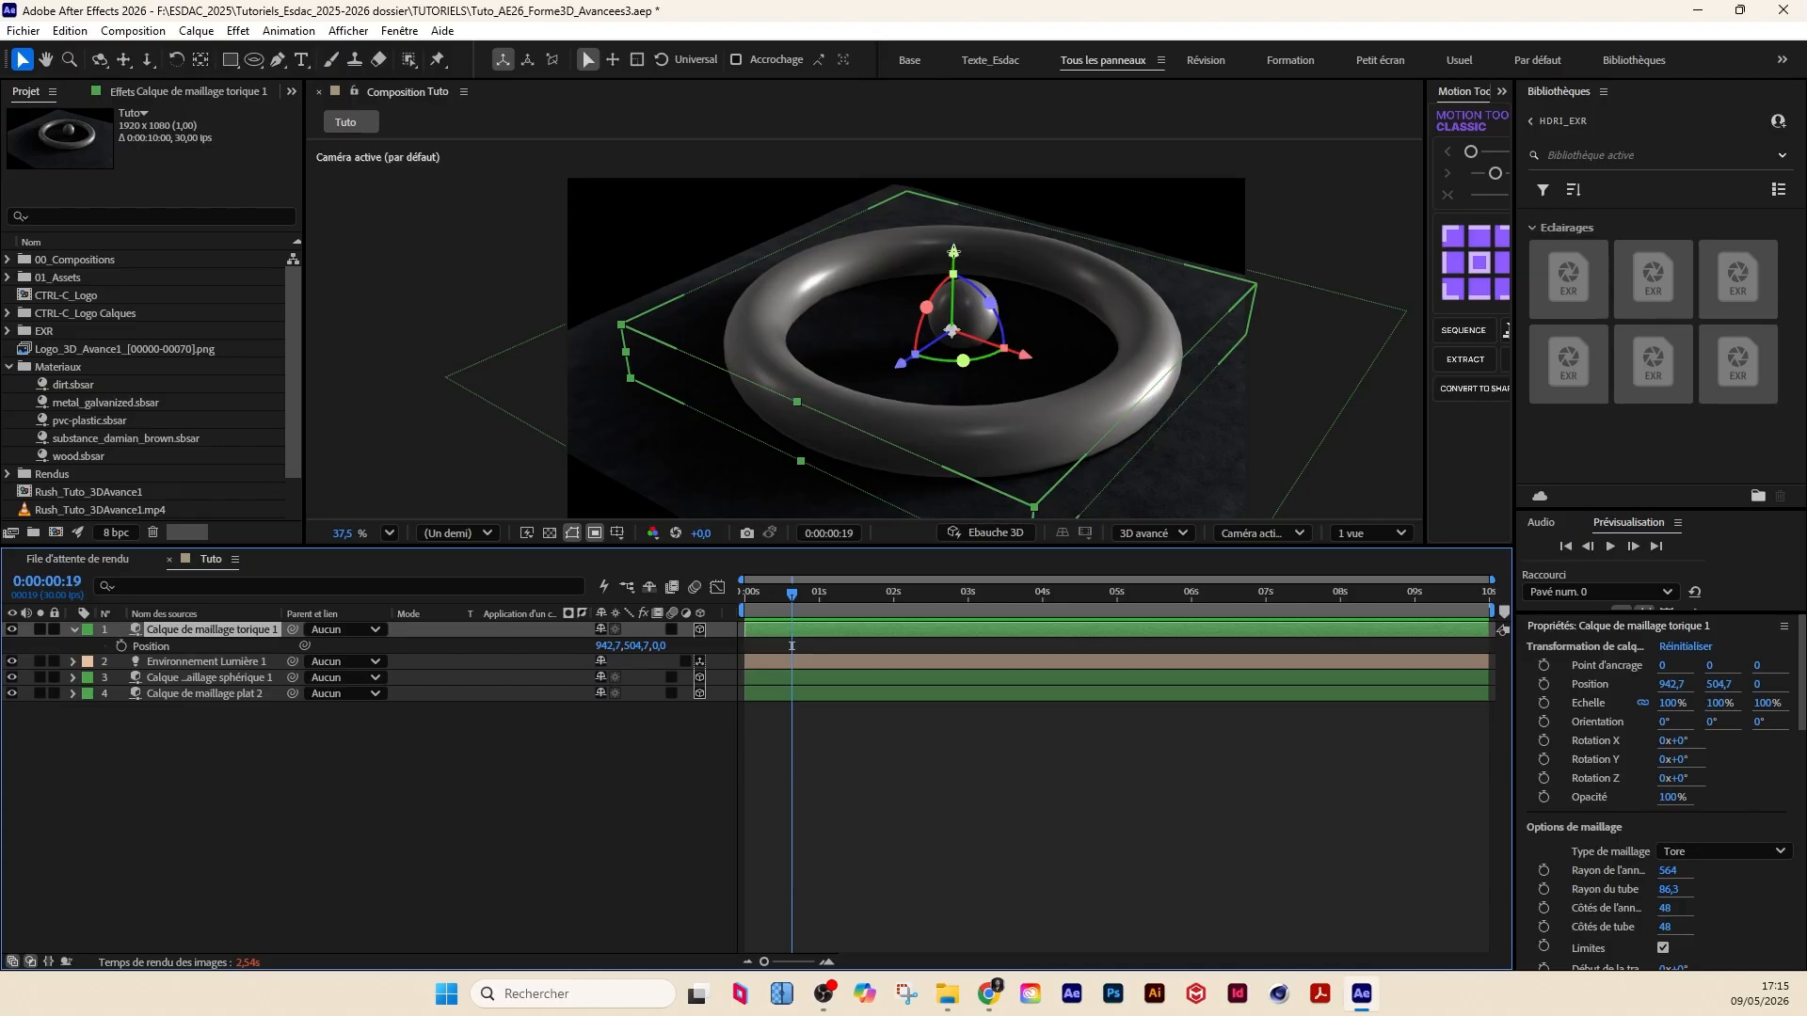
pyautogui.moveTo(953, 252); pyautogui.dragTo(954, 238)
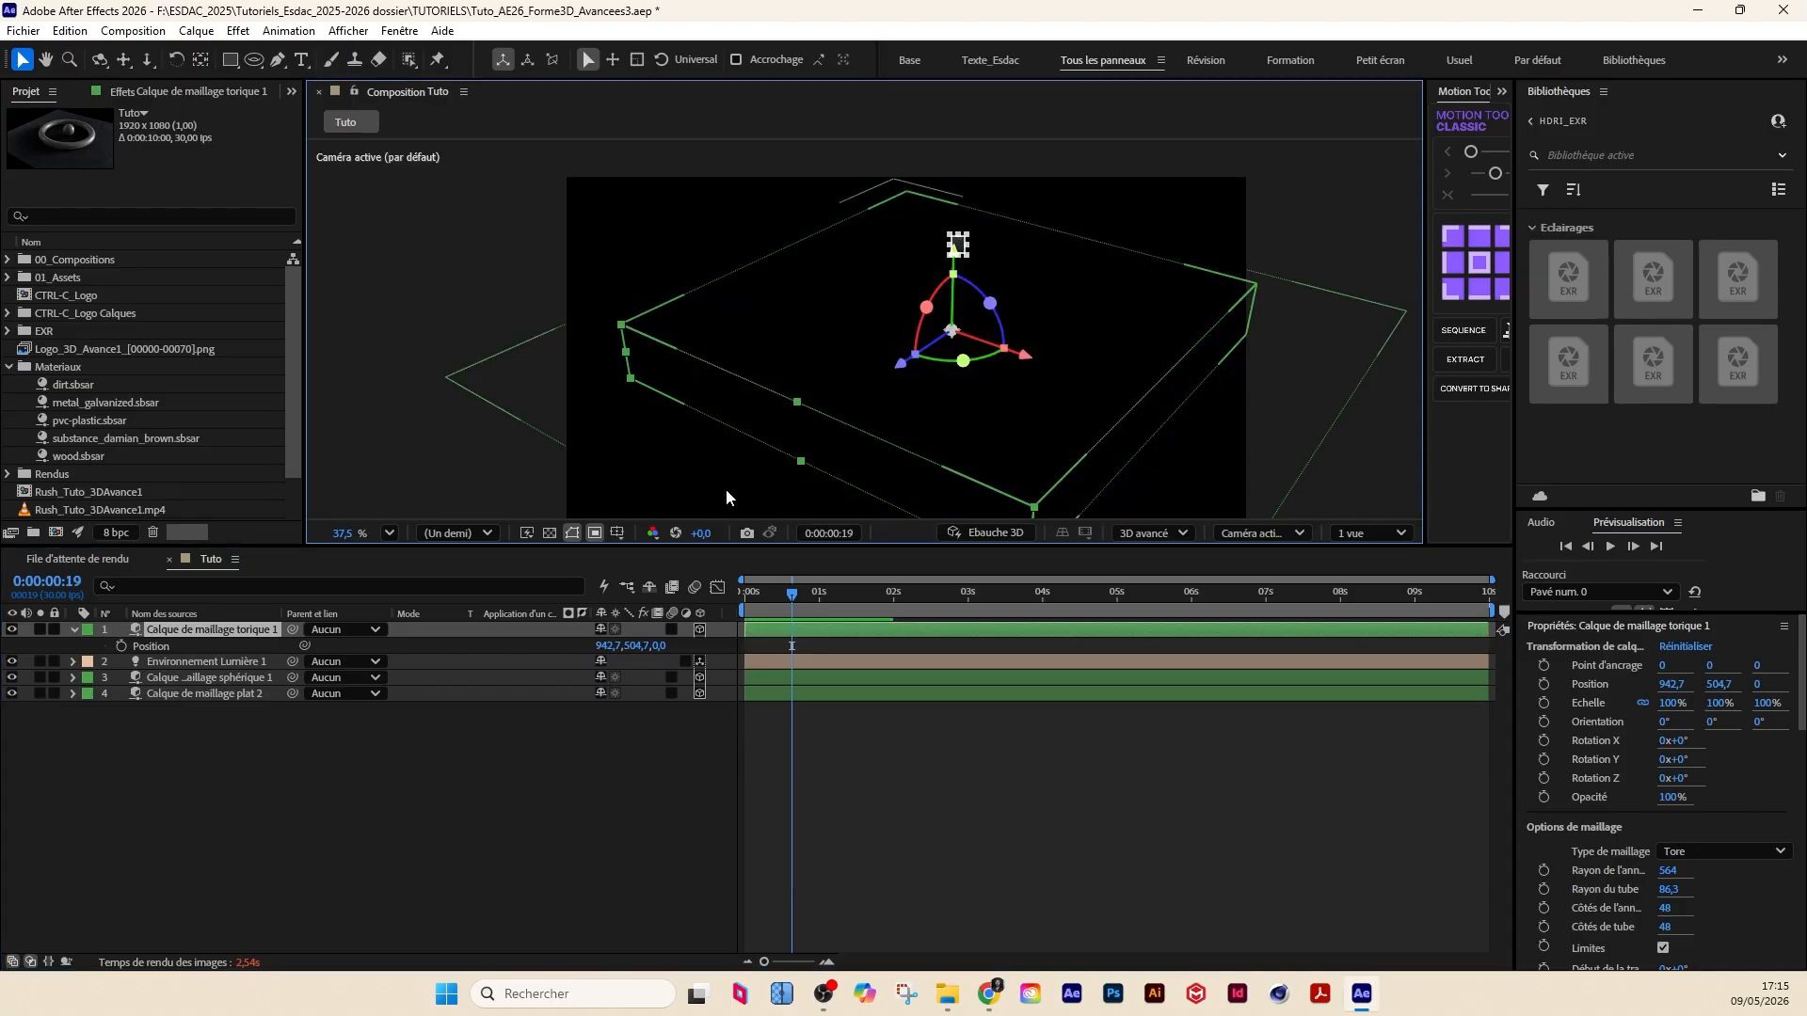
pyautogui.hotkey('ctrl', 'z')
pyautogui.click(593, 534)
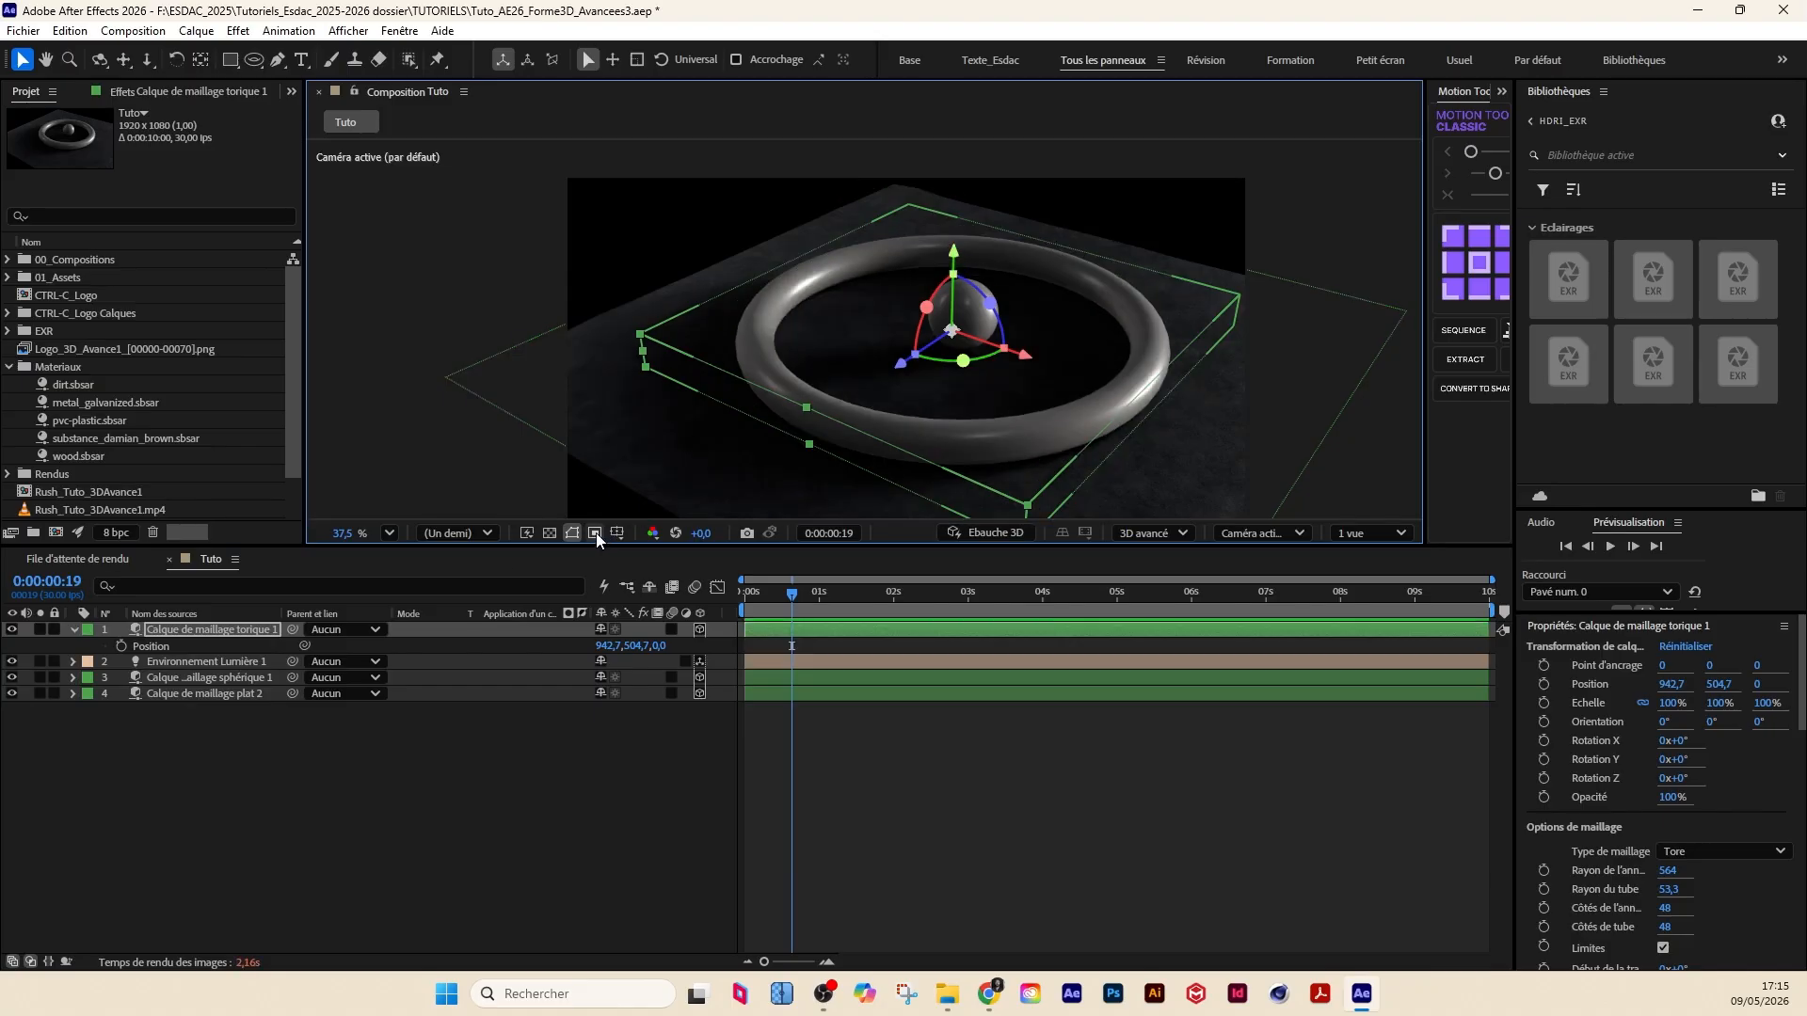
# Step: Raise the torus above the floor to a Y position of 455.2, then deselect it
pyautogui.moveTo(951, 266); pyautogui.dragTo(956, 240)
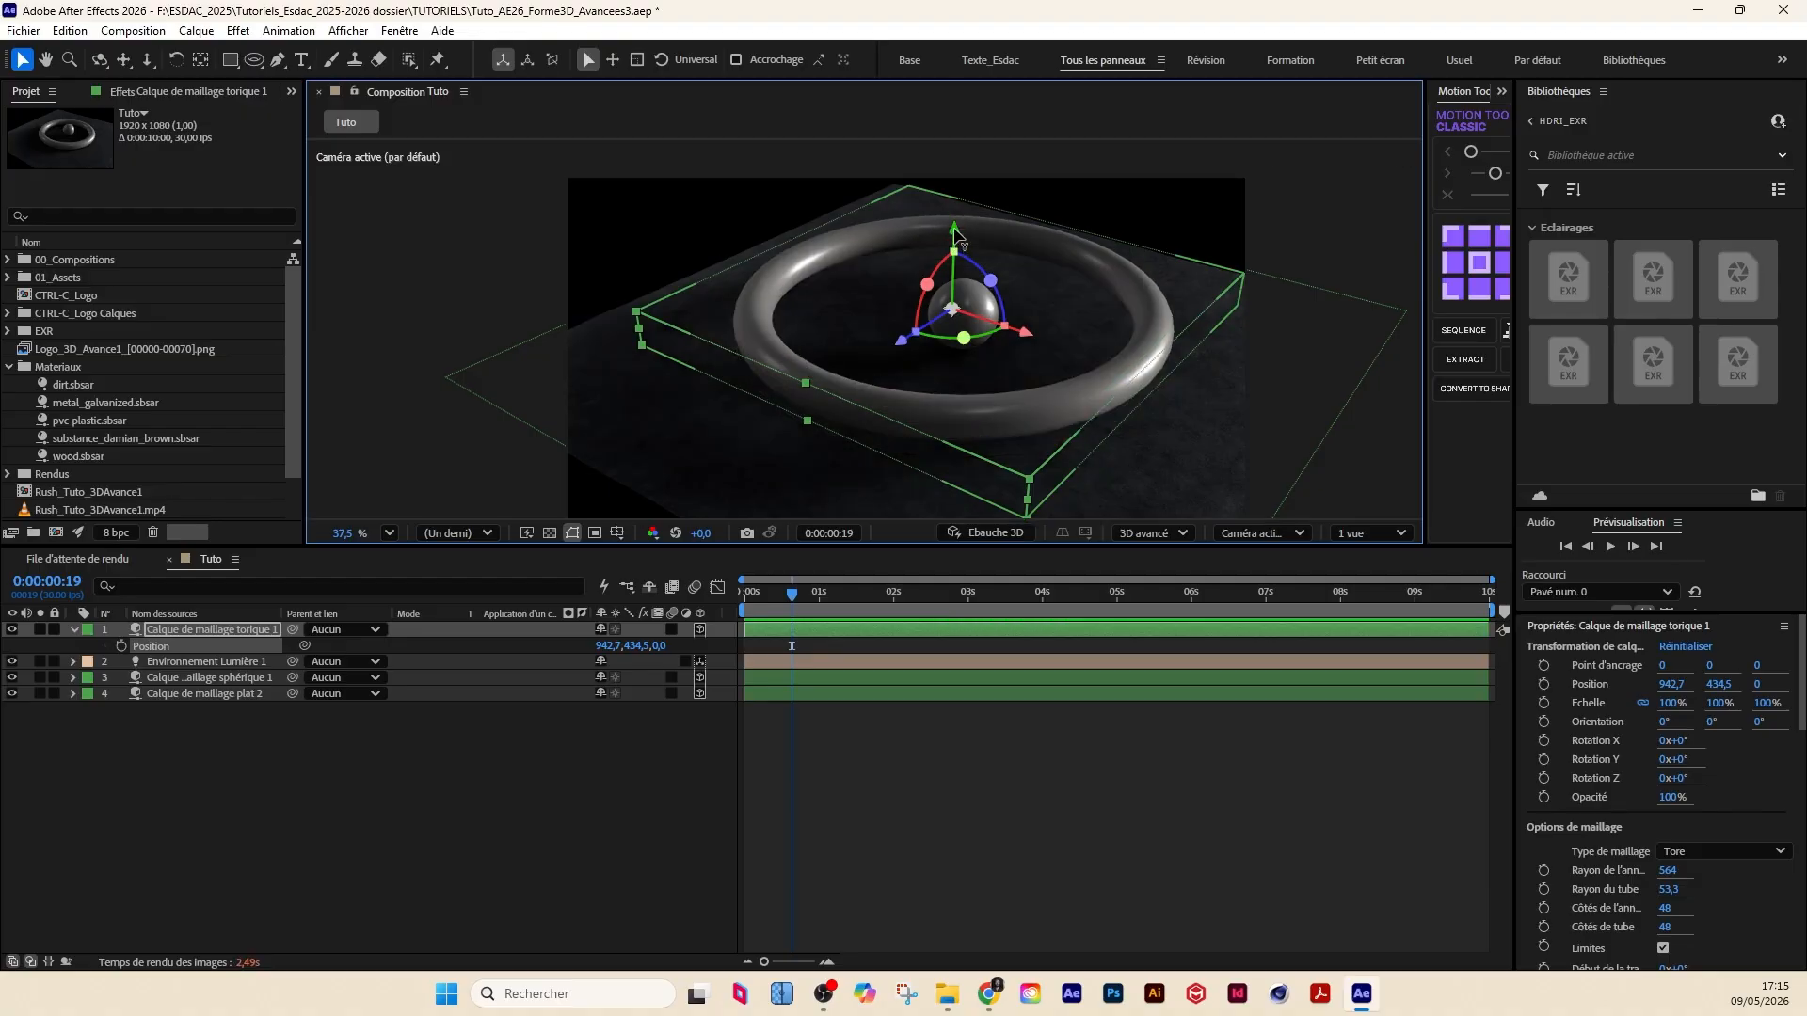
pyautogui.moveTo(956, 237); pyautogui.dragTo(957, 247)
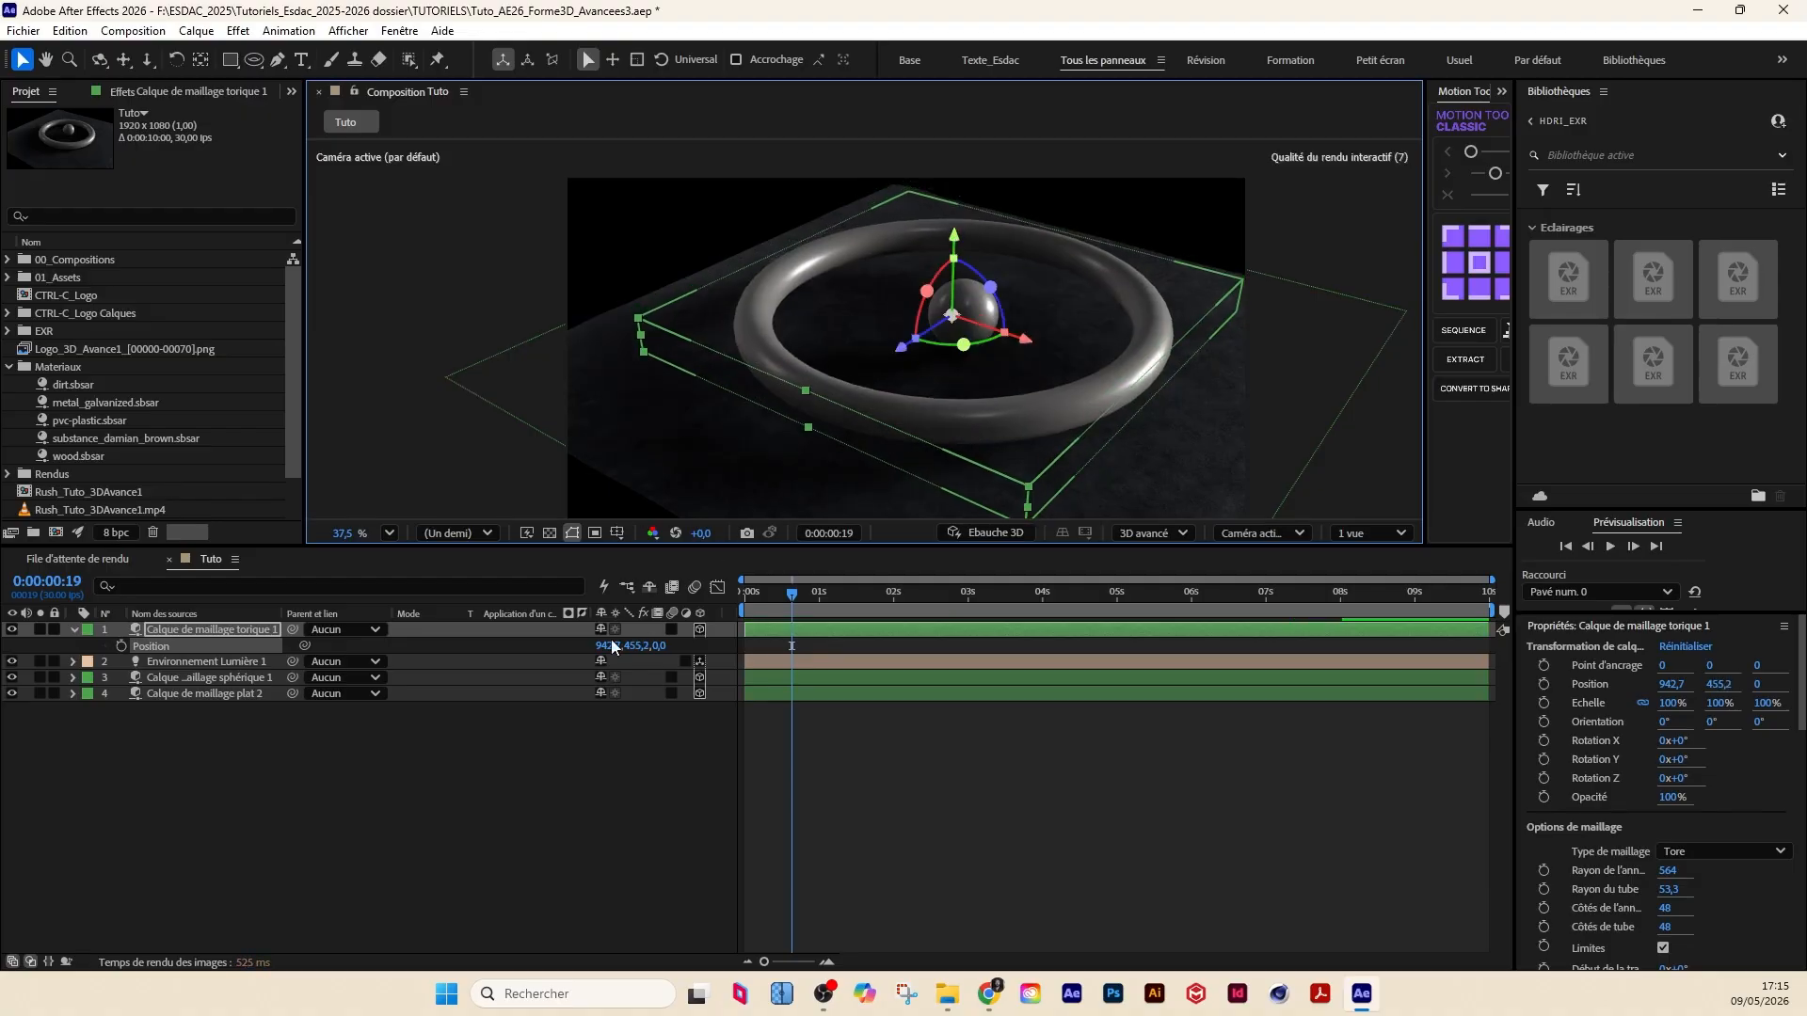
pyautogui.click(539, 799)
# Step: Orbit, pan and dolly the camera view to examine the torus and sphere from a higher angle
pyautogui.press('1')
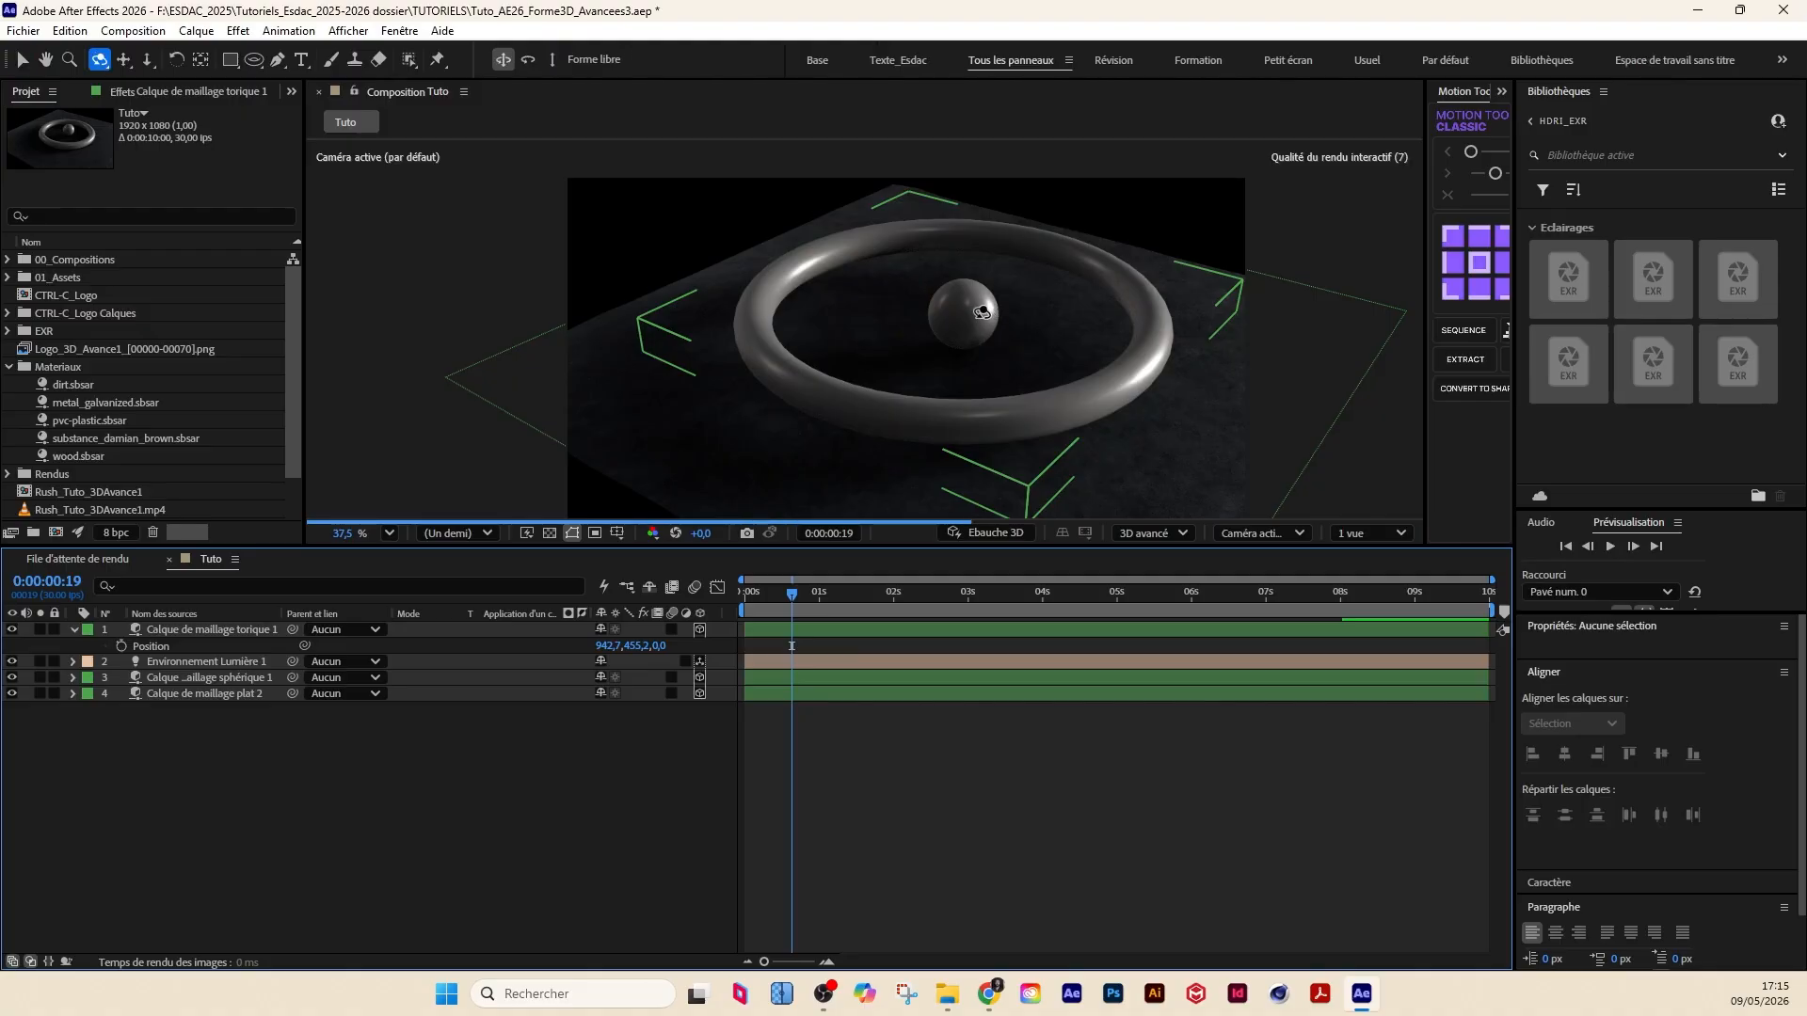
pyautogui.click(983, 312)
pyautogui.moveTo(983, 313); pyautogui.dragTo(988, 322)
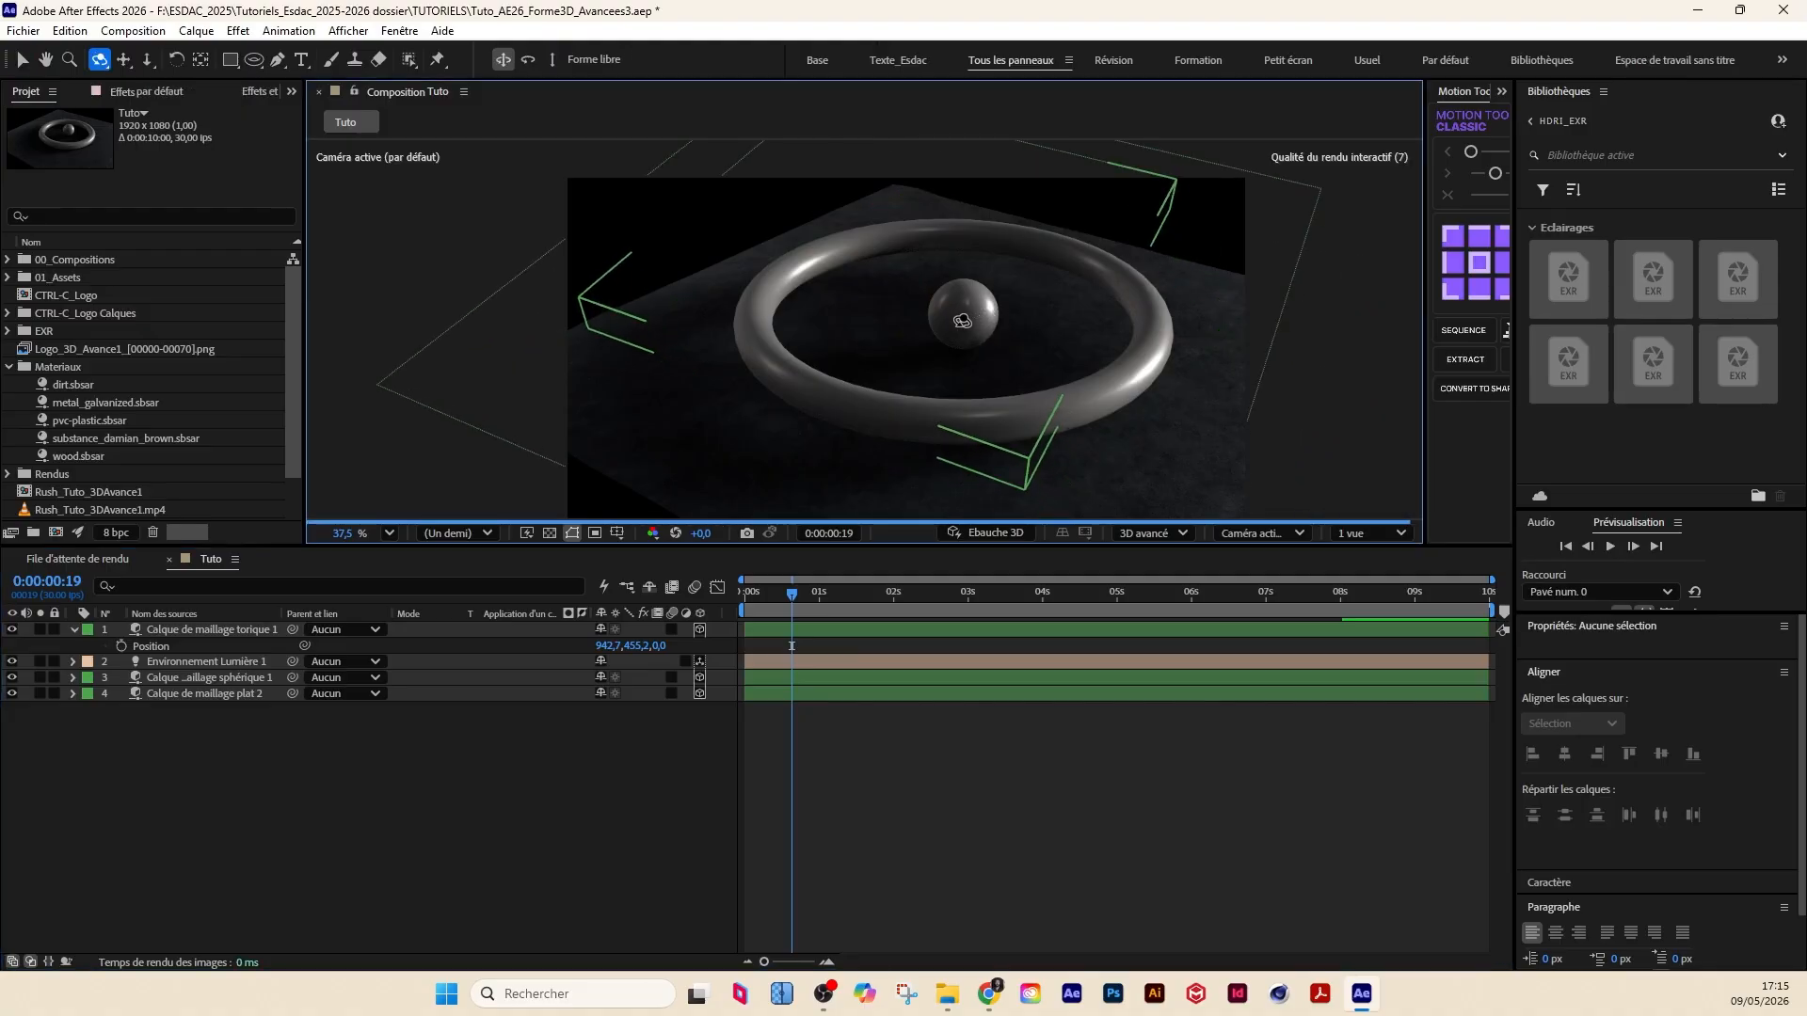
pyautogui.press('2')
pyautogui.moveTo(955, 322); pyautogui.dragTo(958, 442)
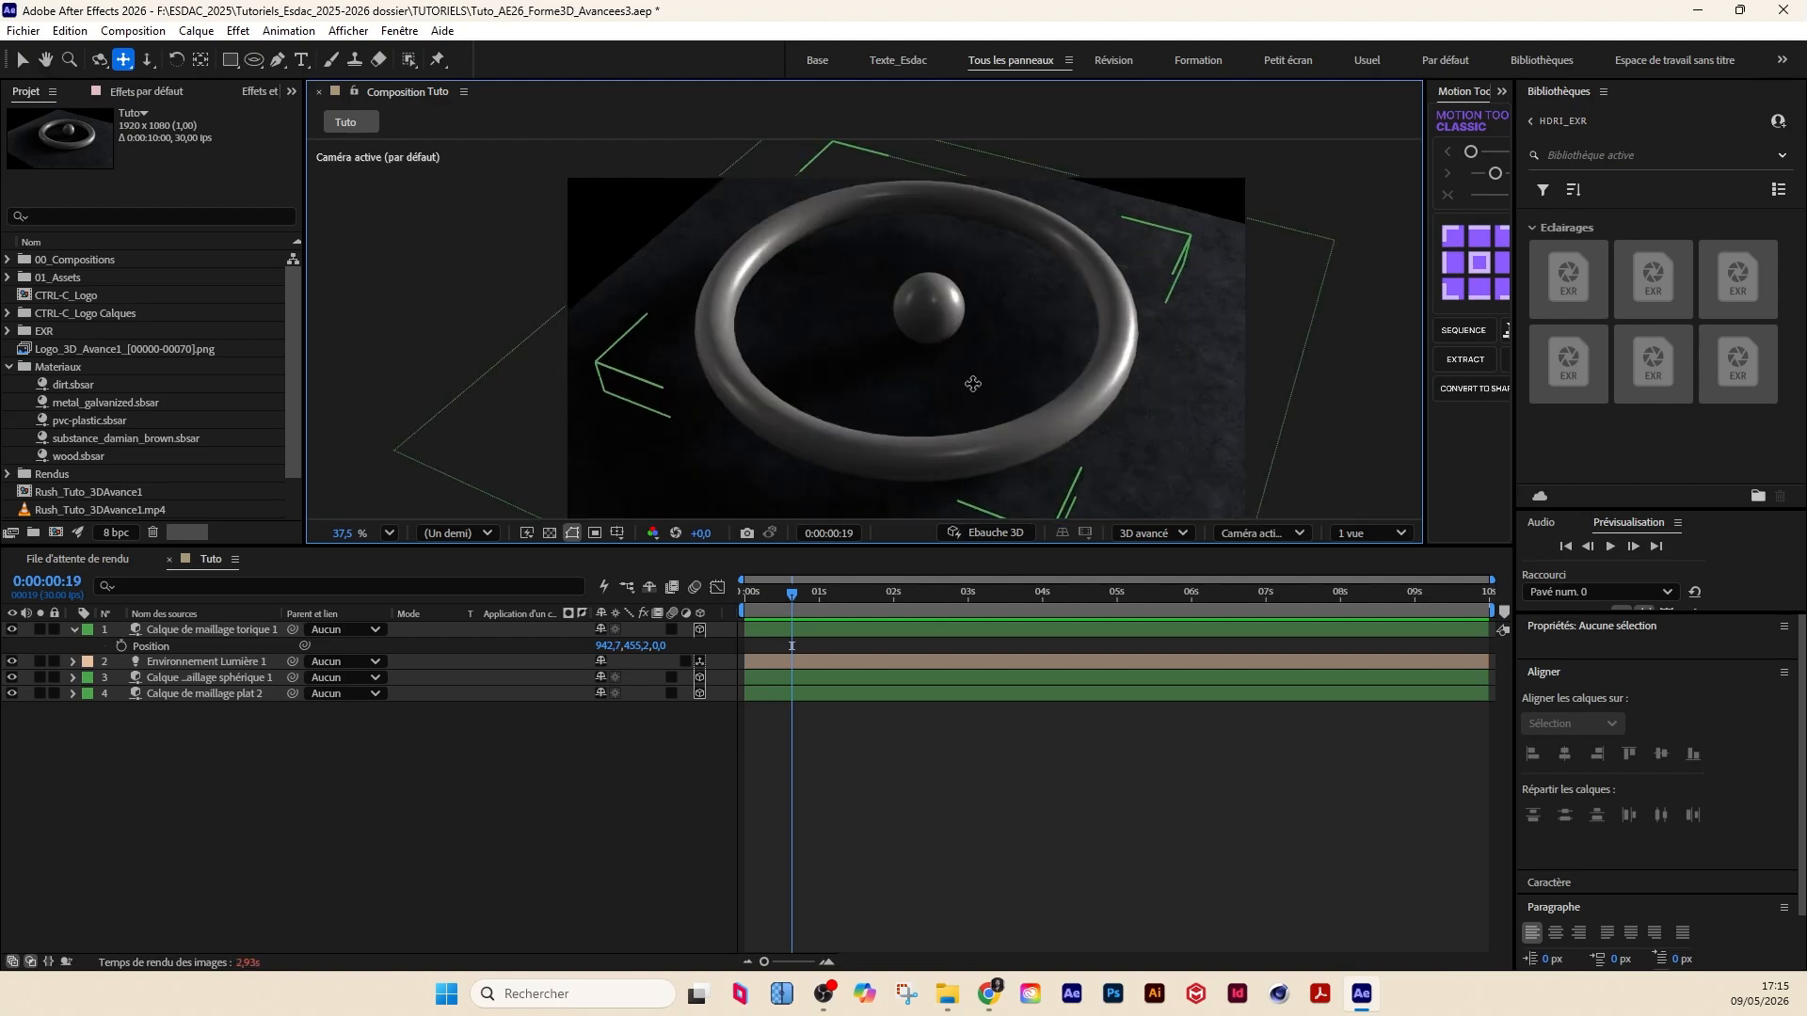
pyautogui.press('3')
pyautogui.moveTo(906, 323); pyautogui.dragTo(905, 374)
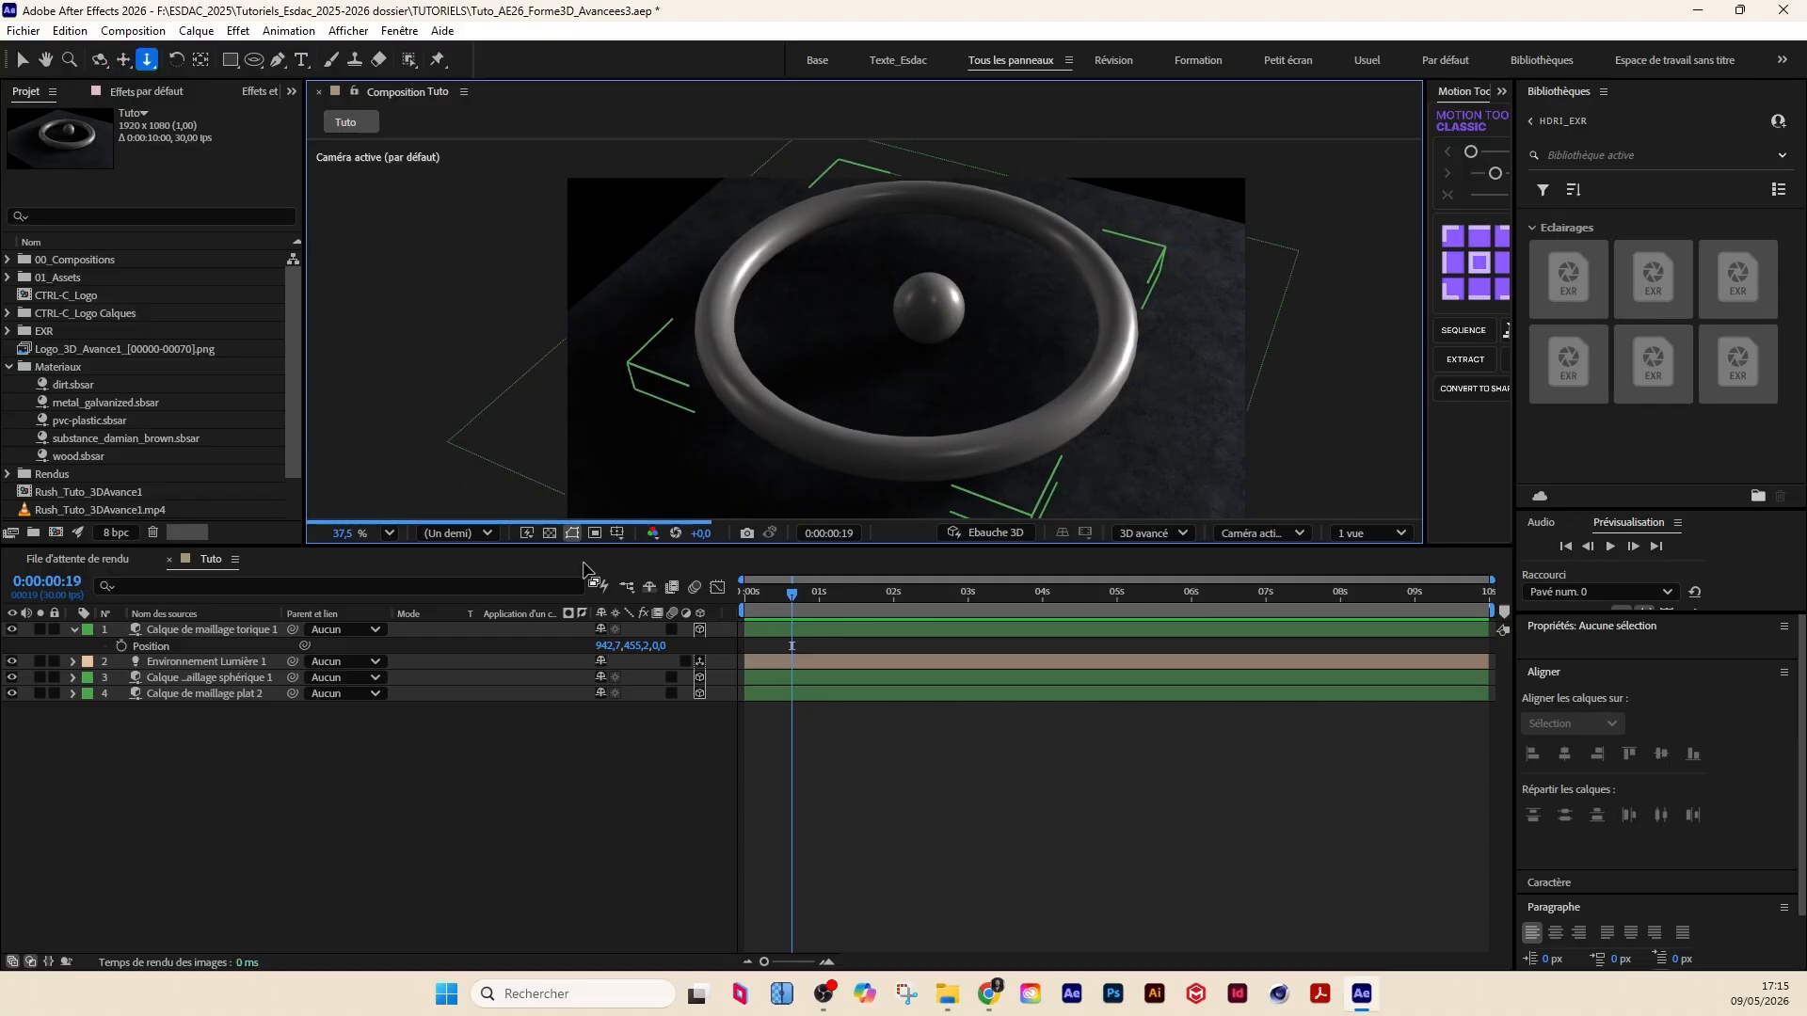
# Step: Collapse the Materiaux folder, then look over the composition's layers by selecting them all and deselecting them
pyautogui.click(8, 366)
pyautogui.click(279, 817)
pyautogui.click(202, 629)
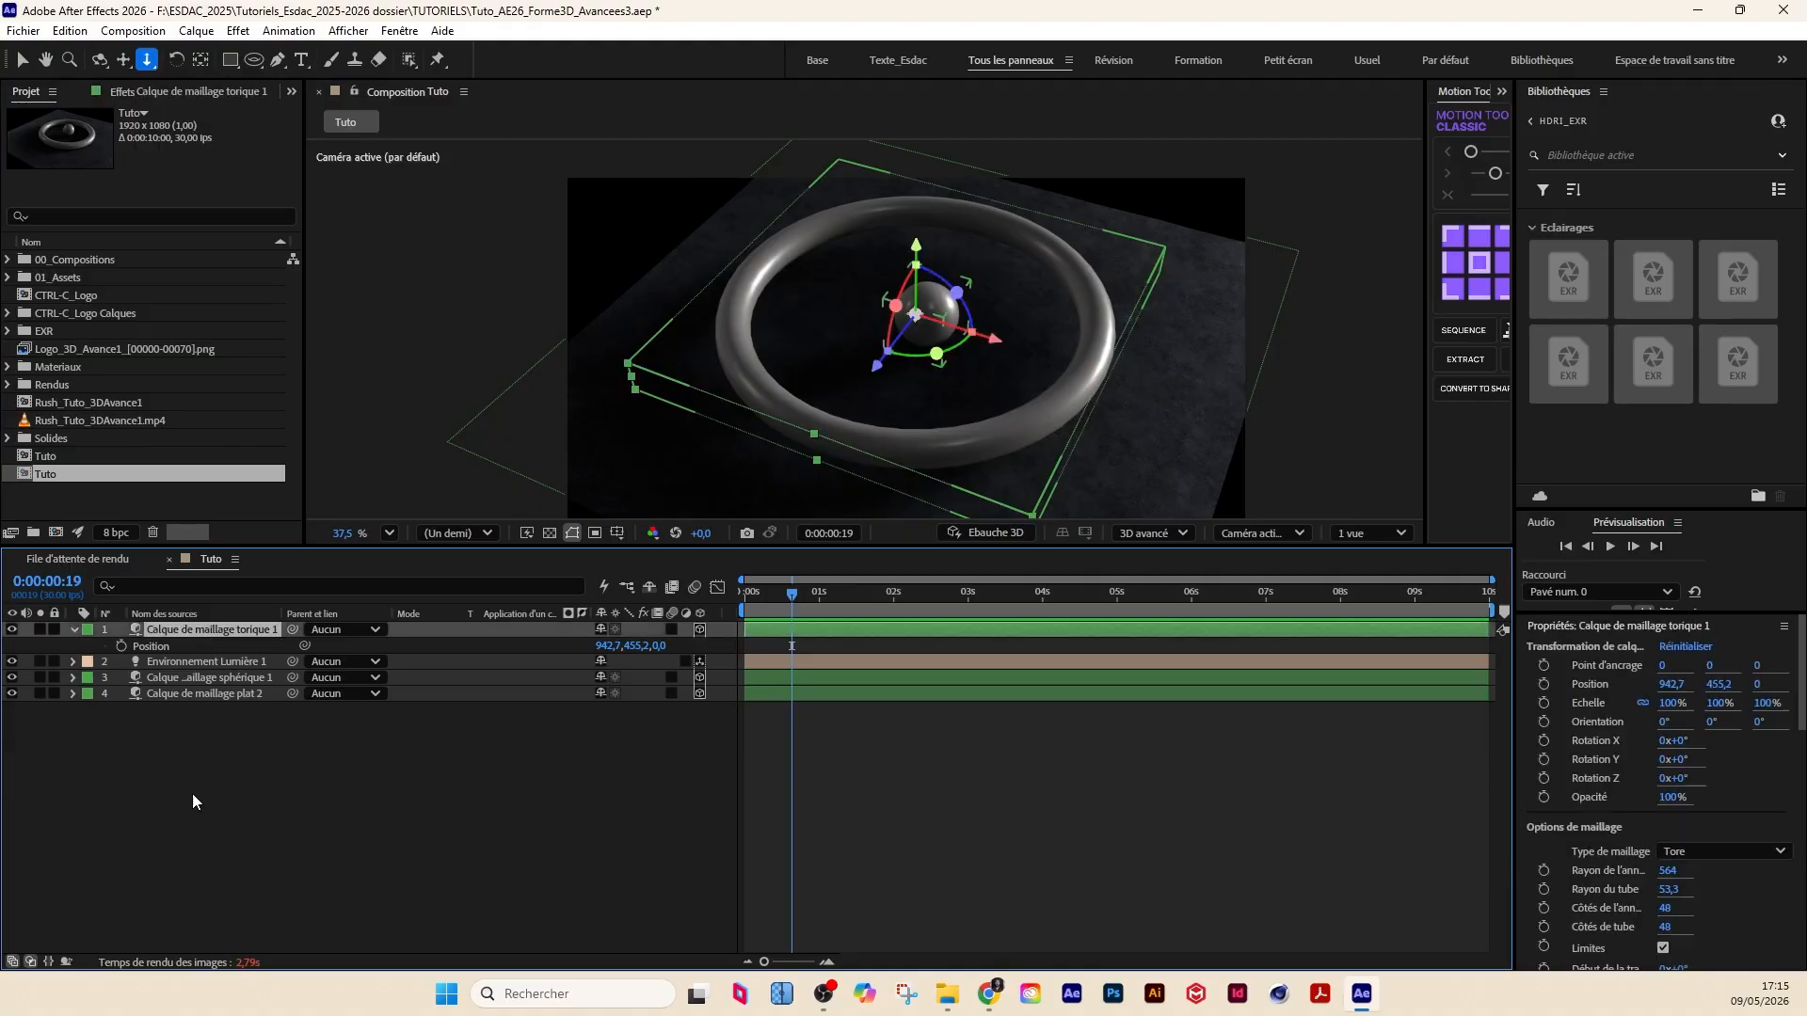
pyautogui.keyDown('shift'); pyautogui.click(203, 696); pyautogui.keyUp('shift')
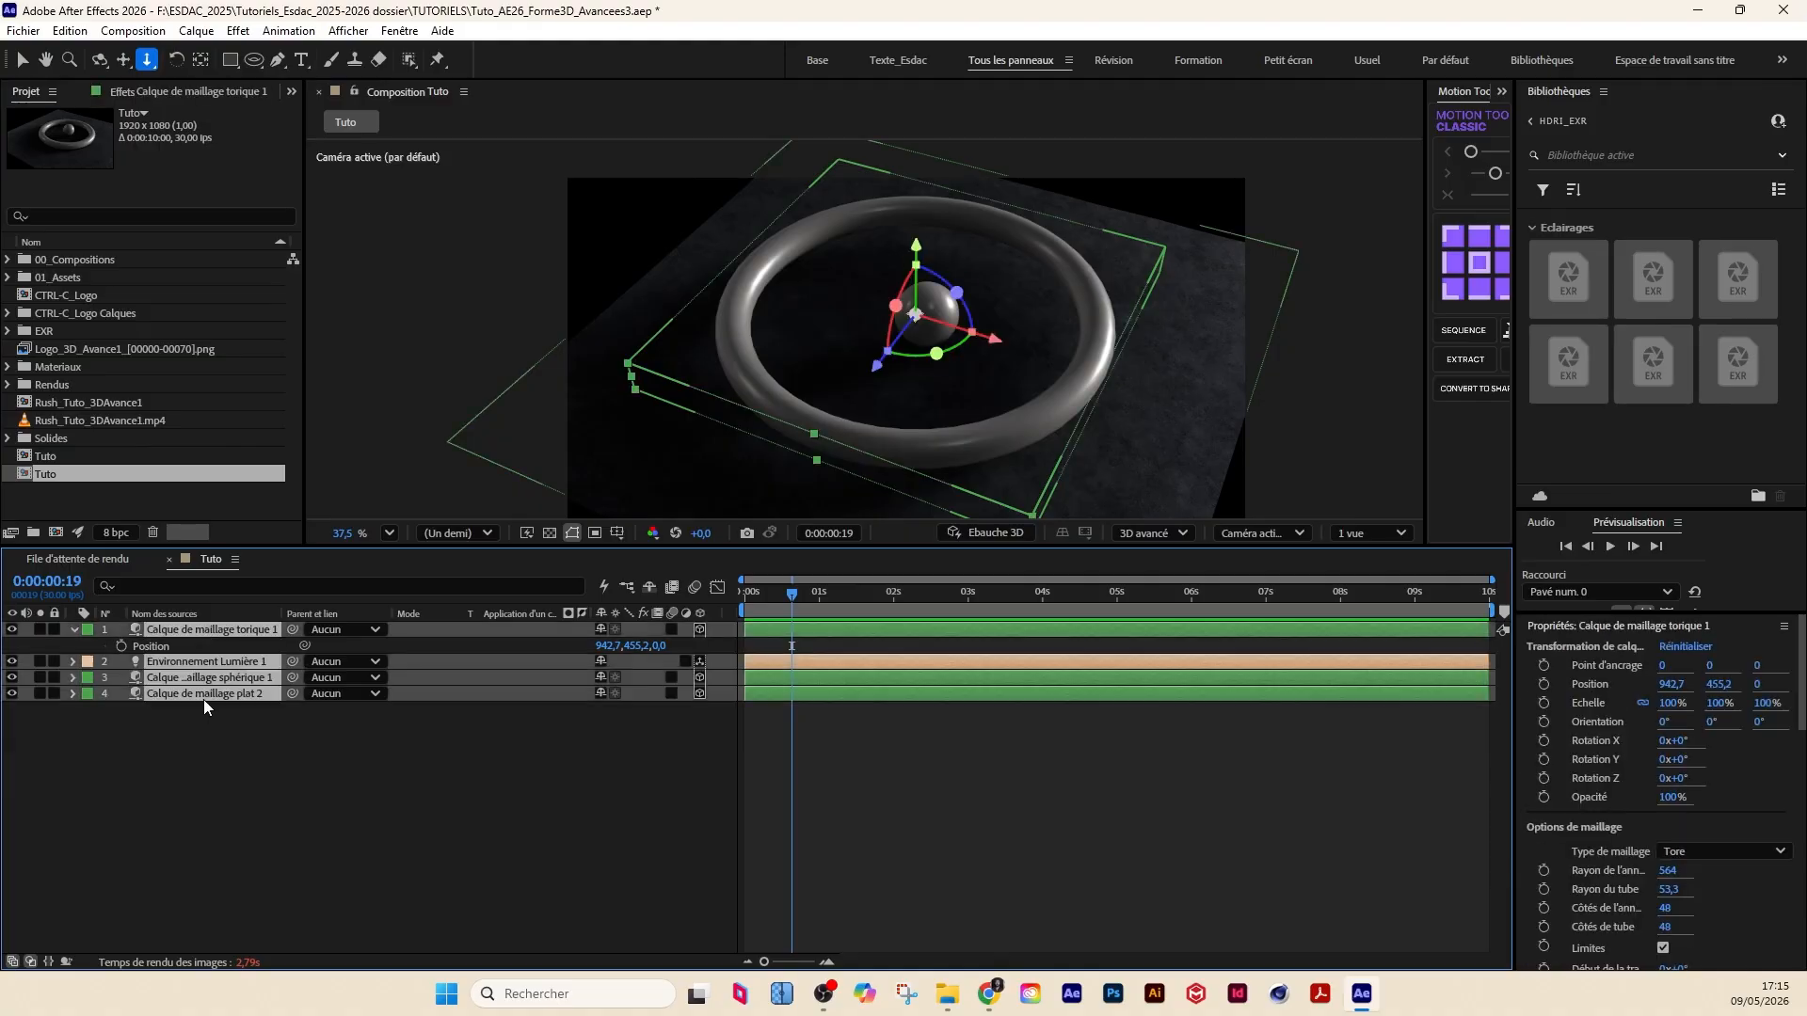
pyautogui.click(254, 58)
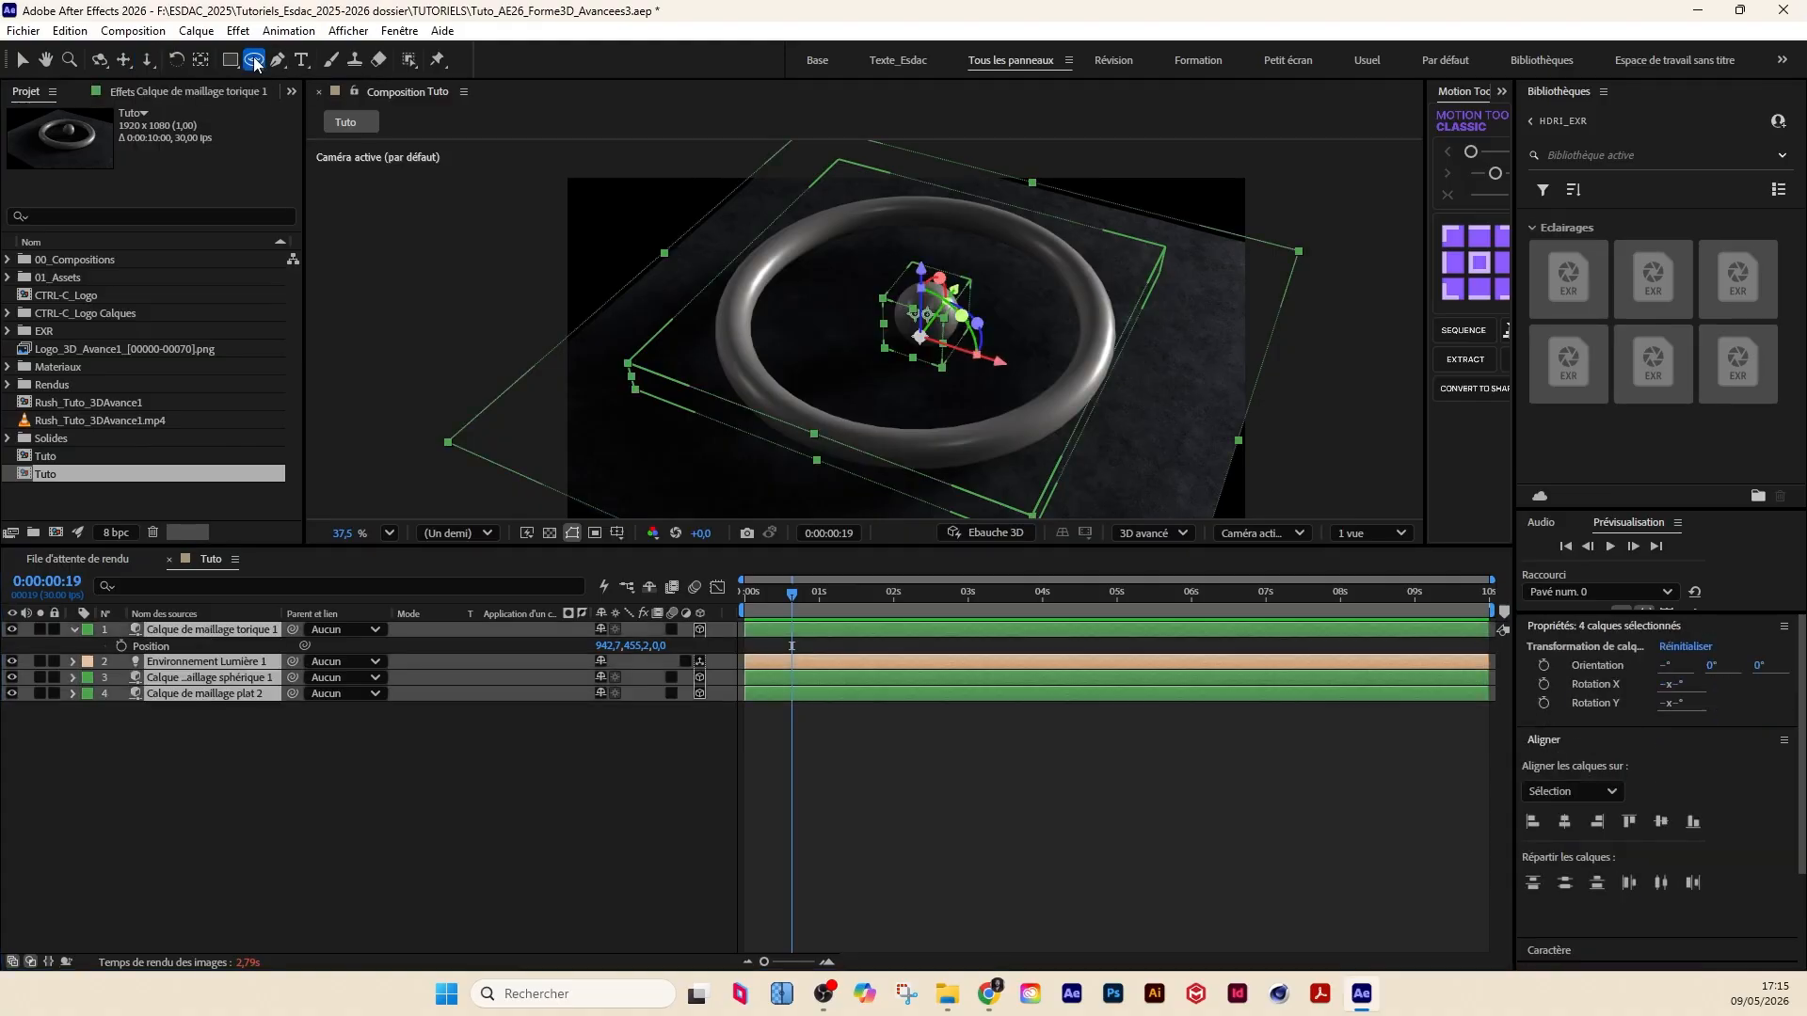
pyautogui.click(371, 720)
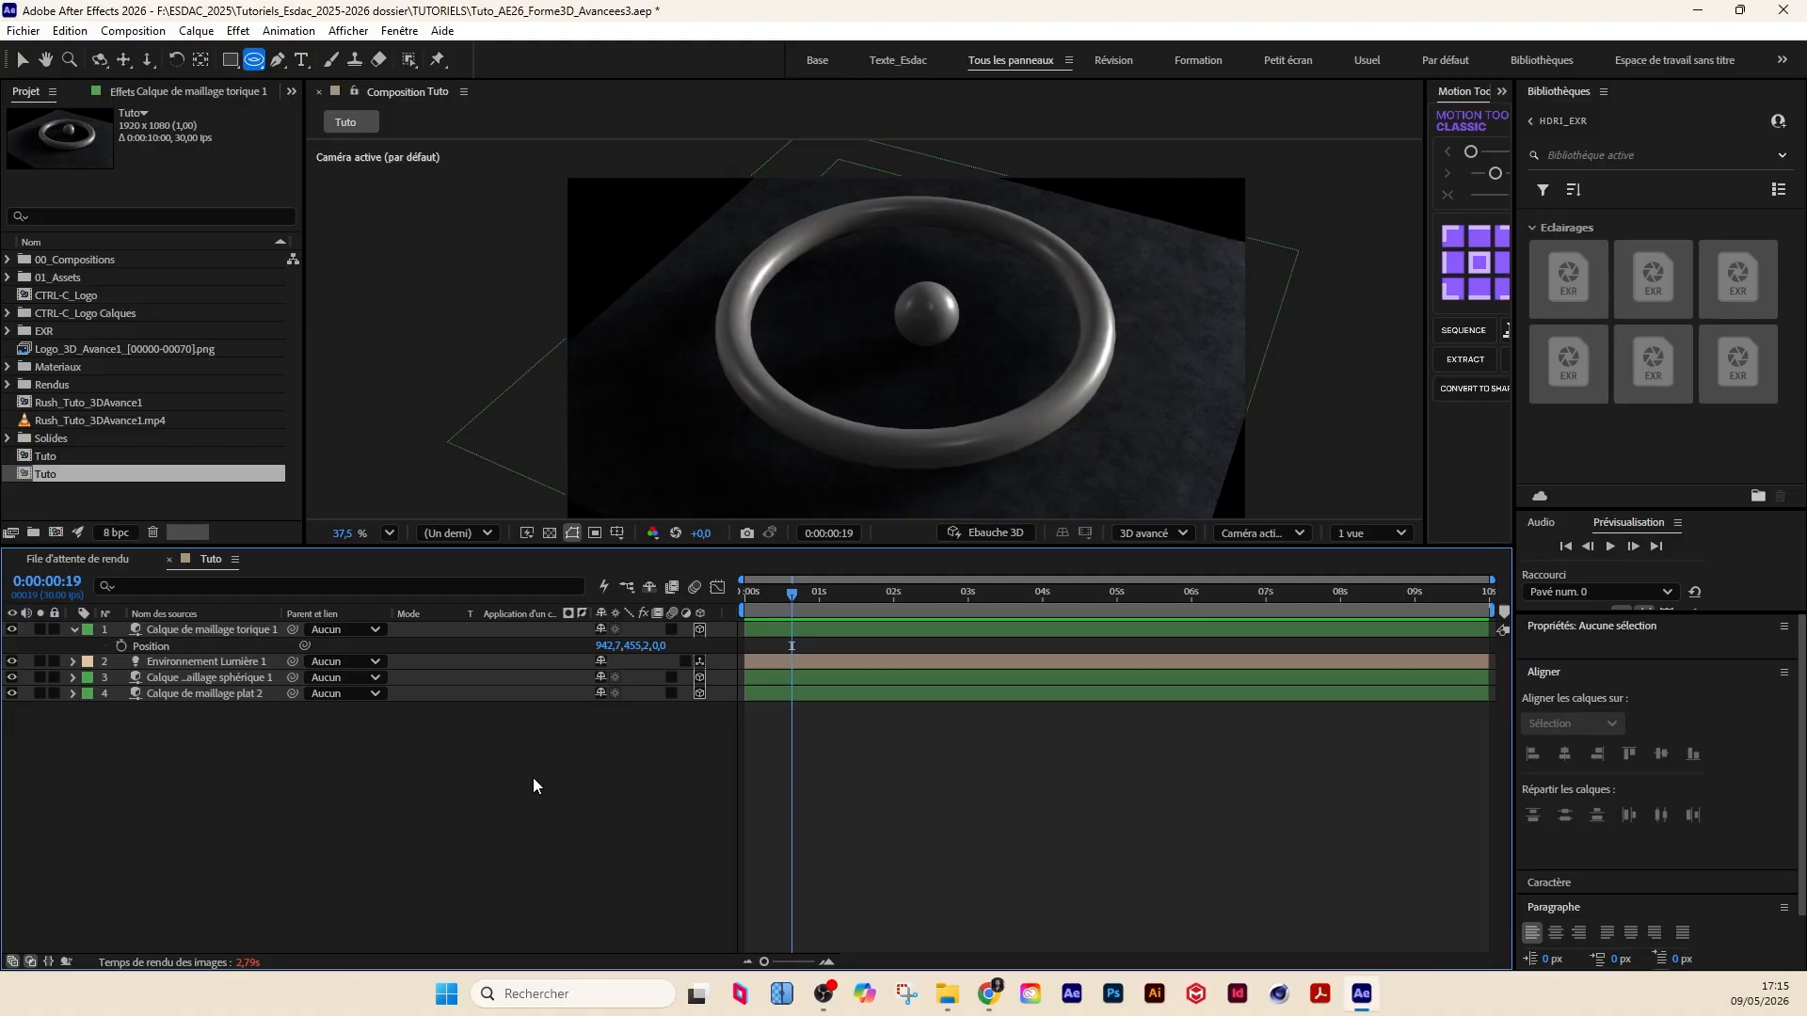
# Step: Add the text HELLO near the sphere and turn its layer into a 3D layer
pyautogui.click(300, 61)
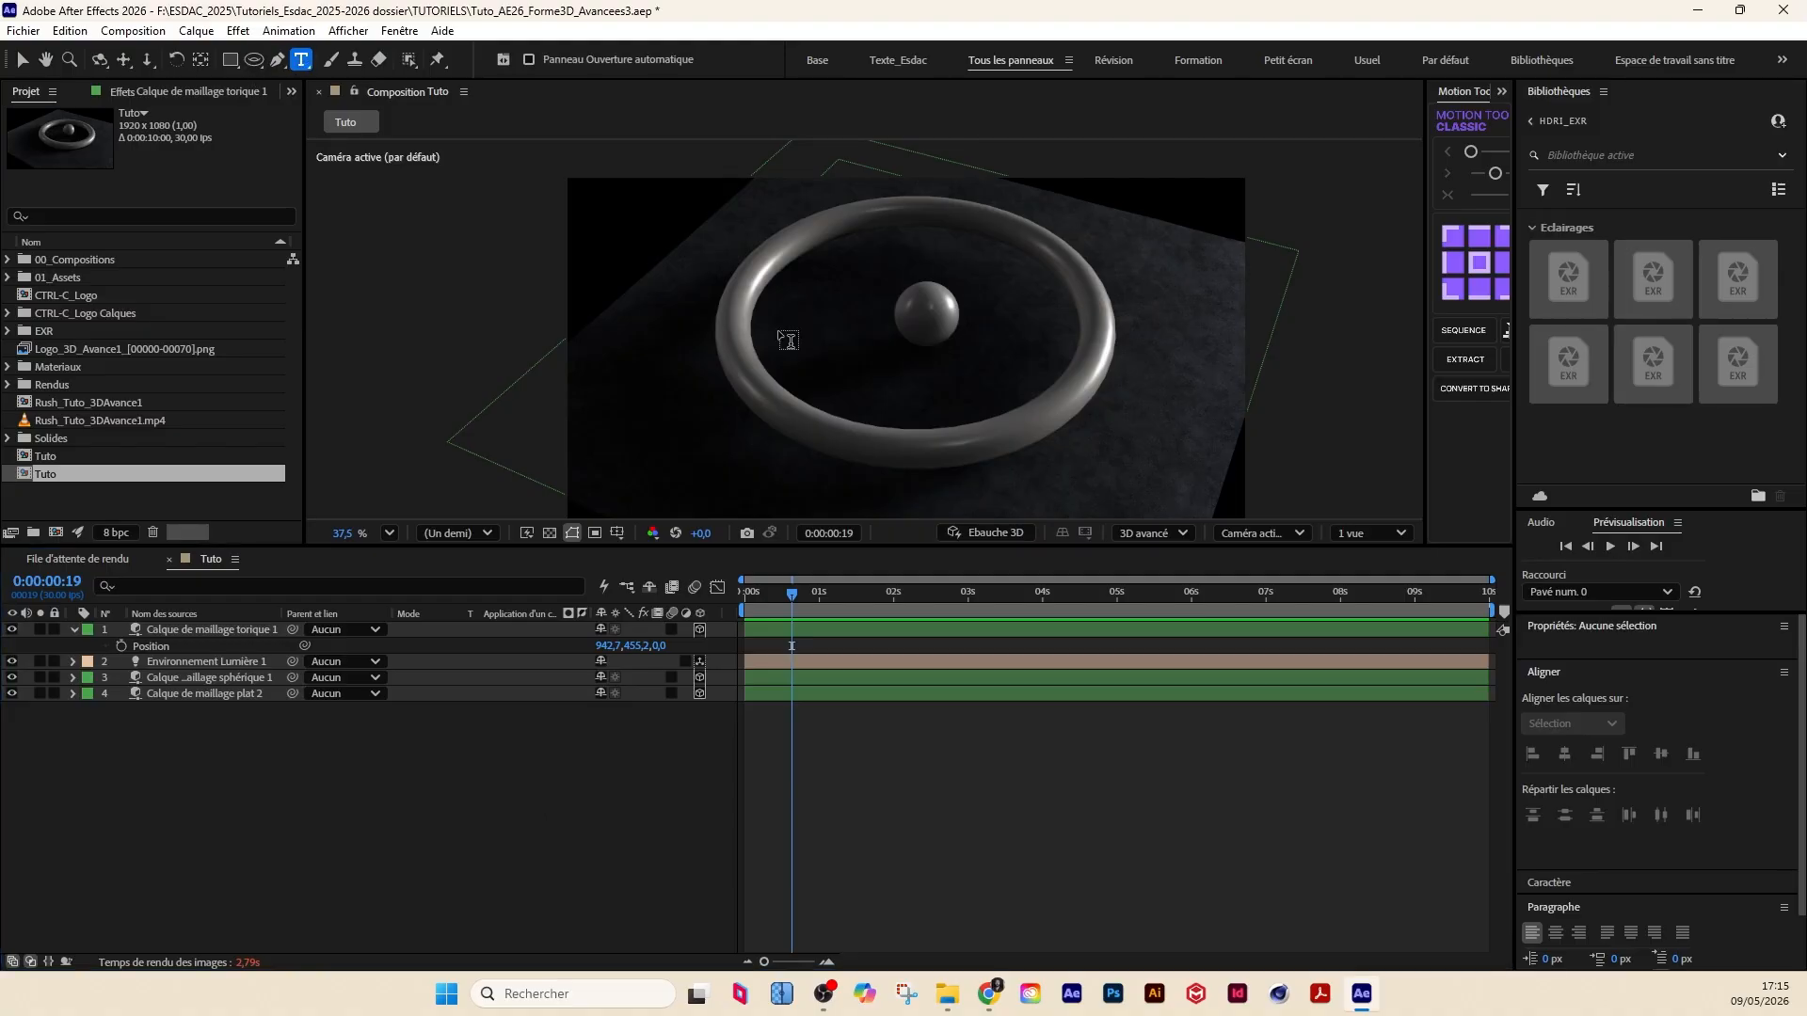
pyautogui.click(925, 331)
pyautogui.write('HELLO')
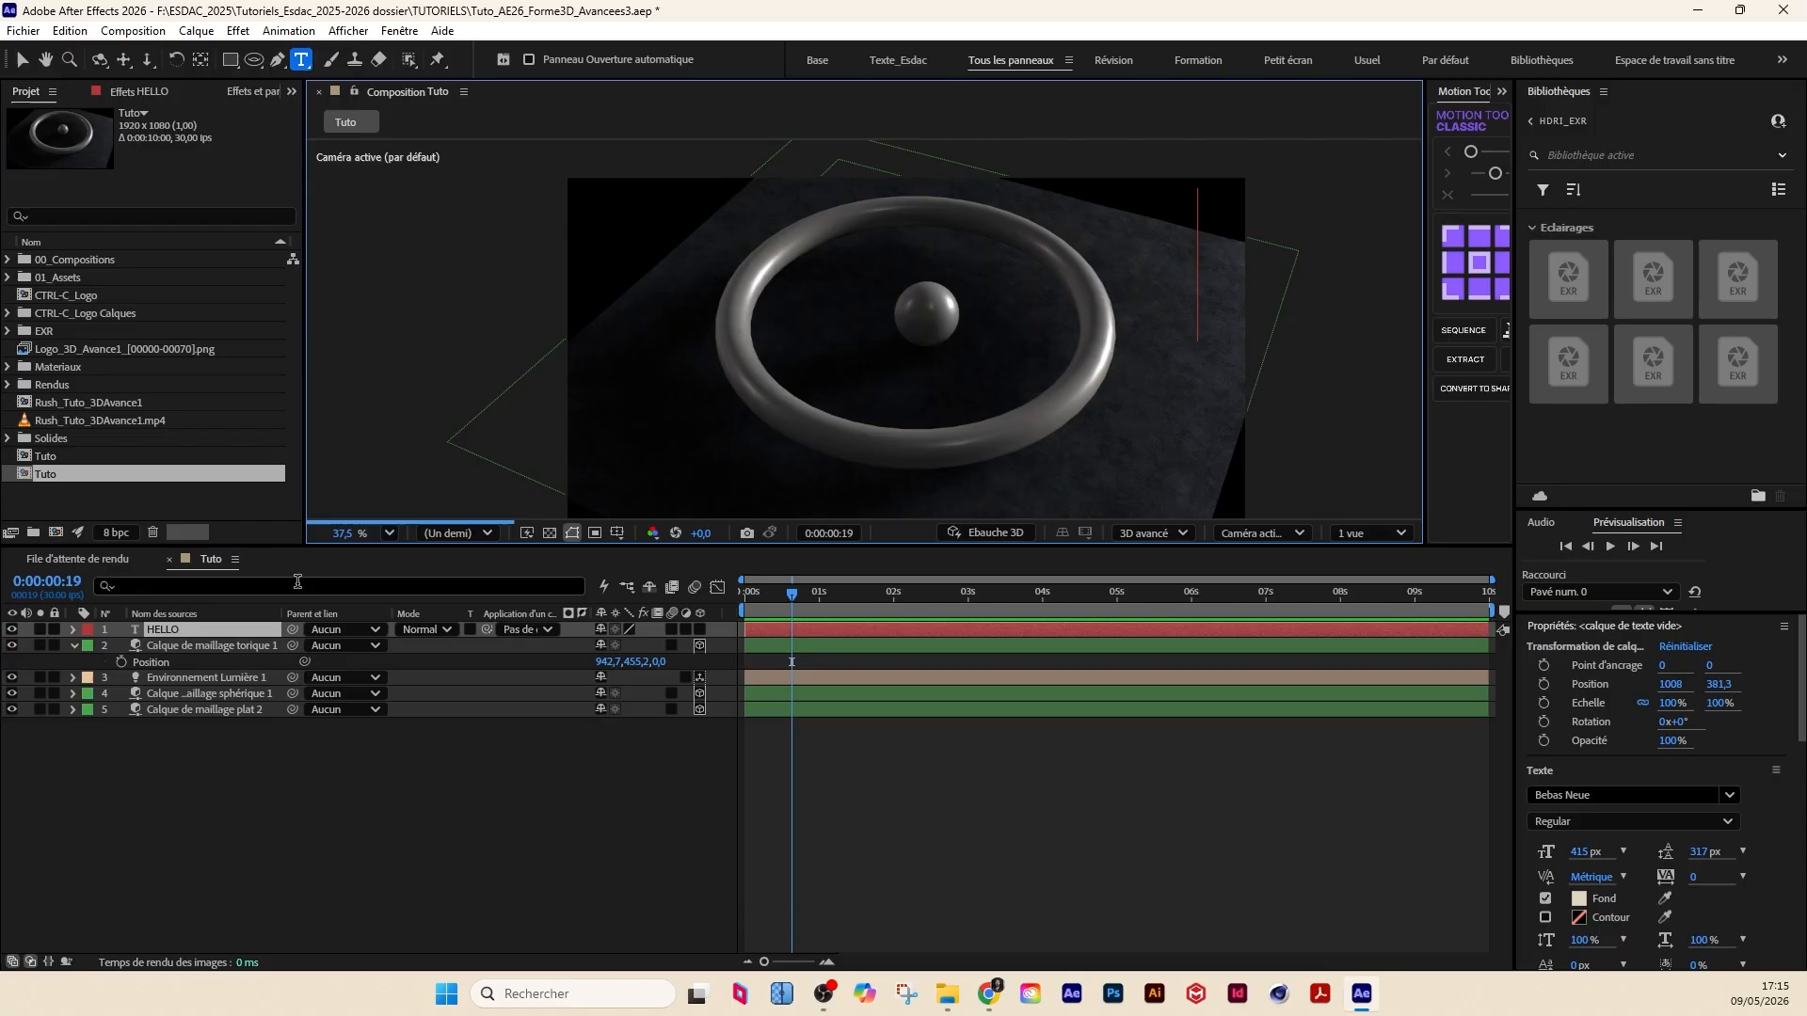
pyautogui.click(251, 630)
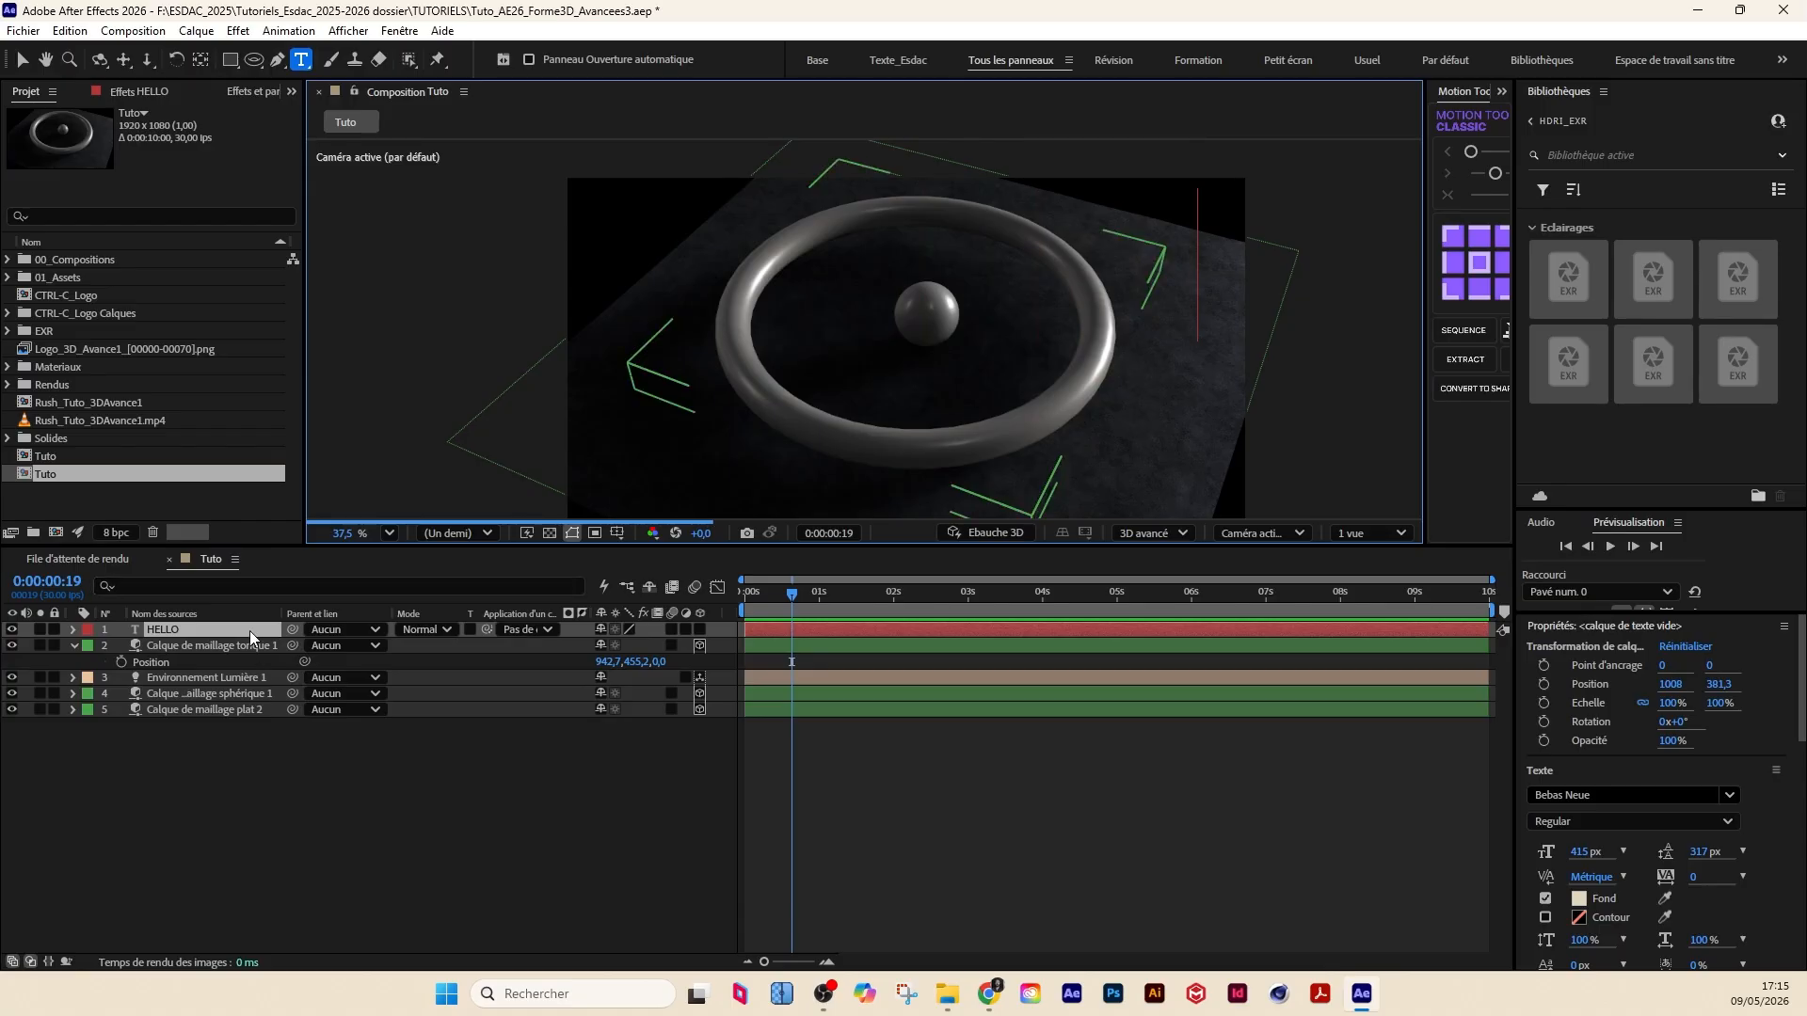
pyautogui.click(699, 628)
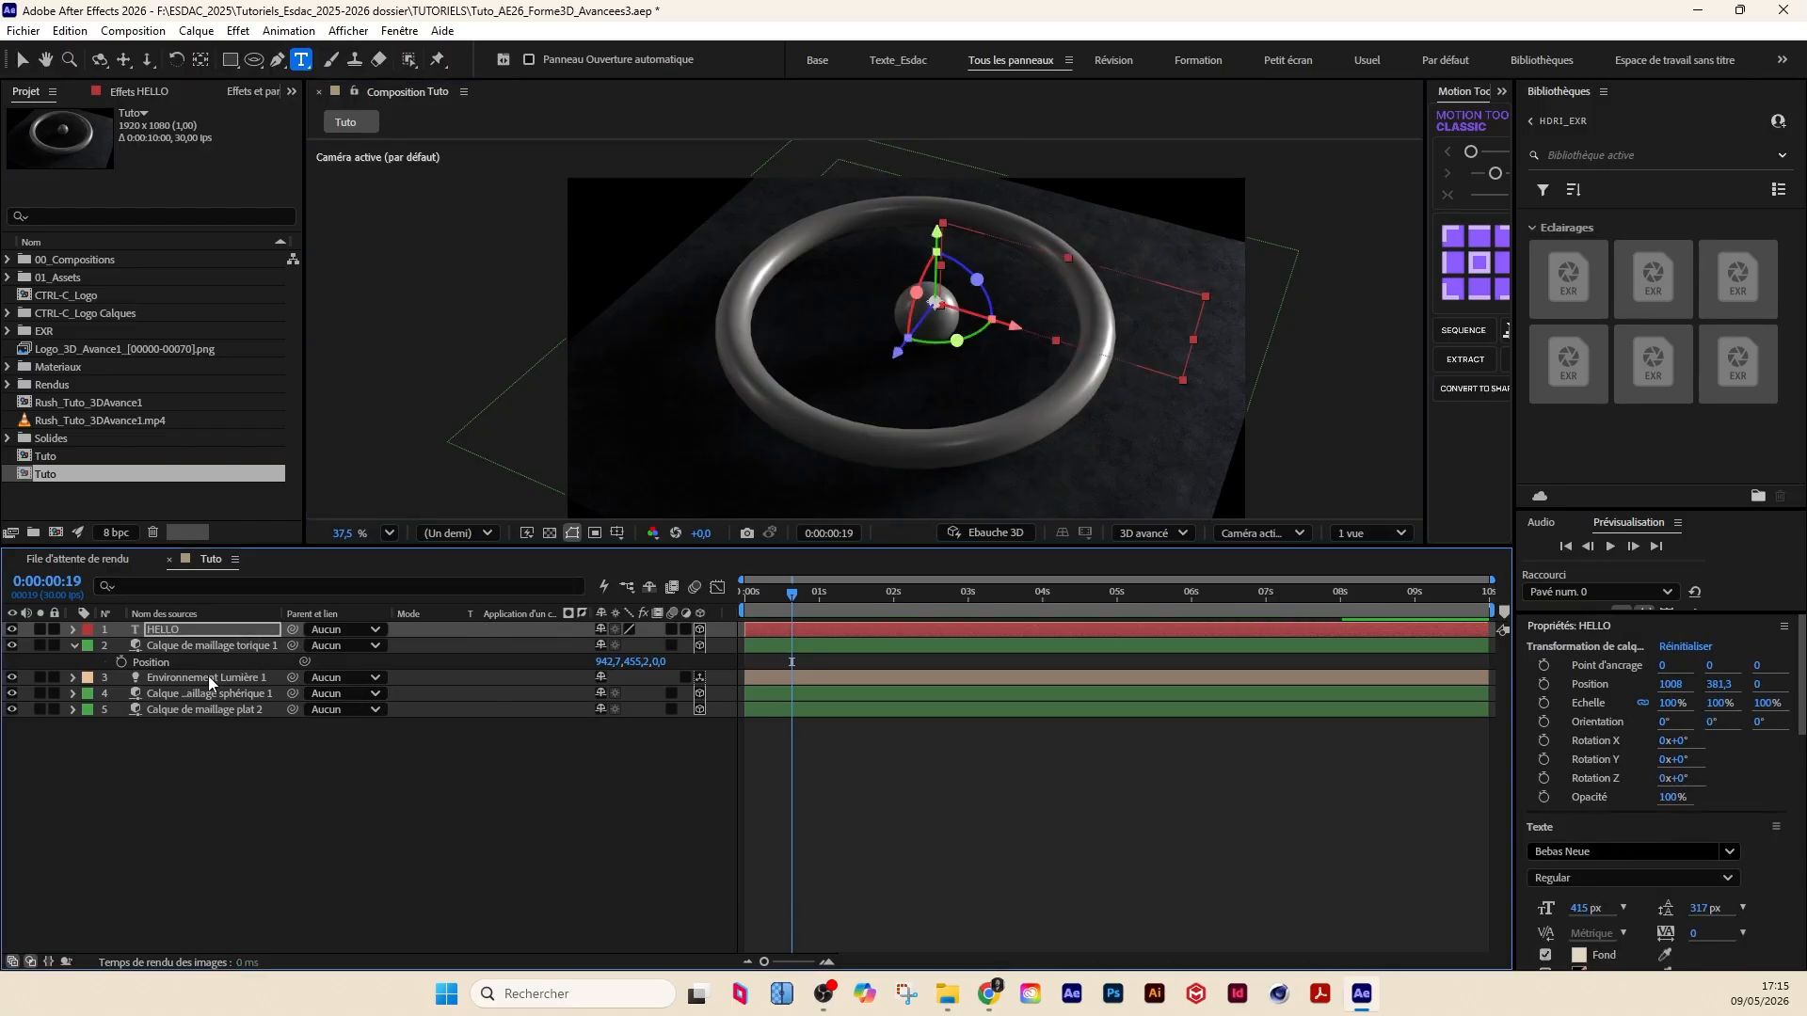
# Step: Extrude the HELLO text to a depth of 128 and set its bevel style to Convexe
pyautogui.click(74, 630)
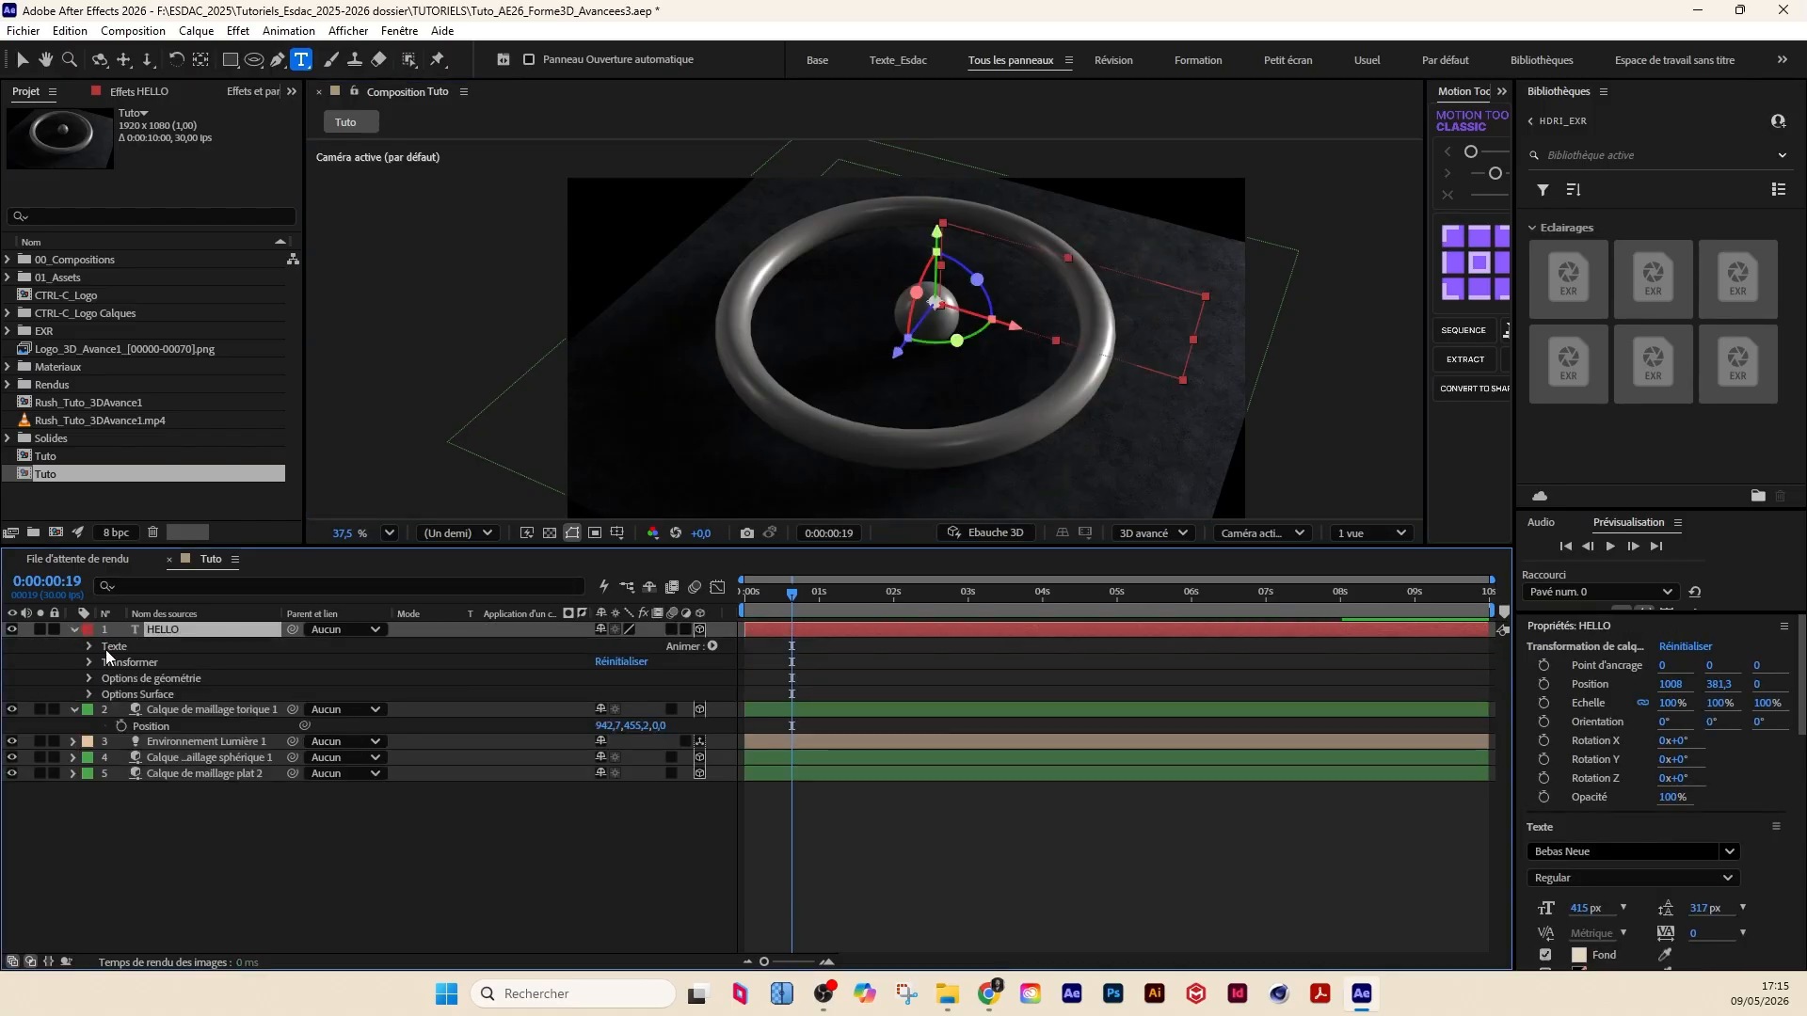
pyautogui.click(89, 677)
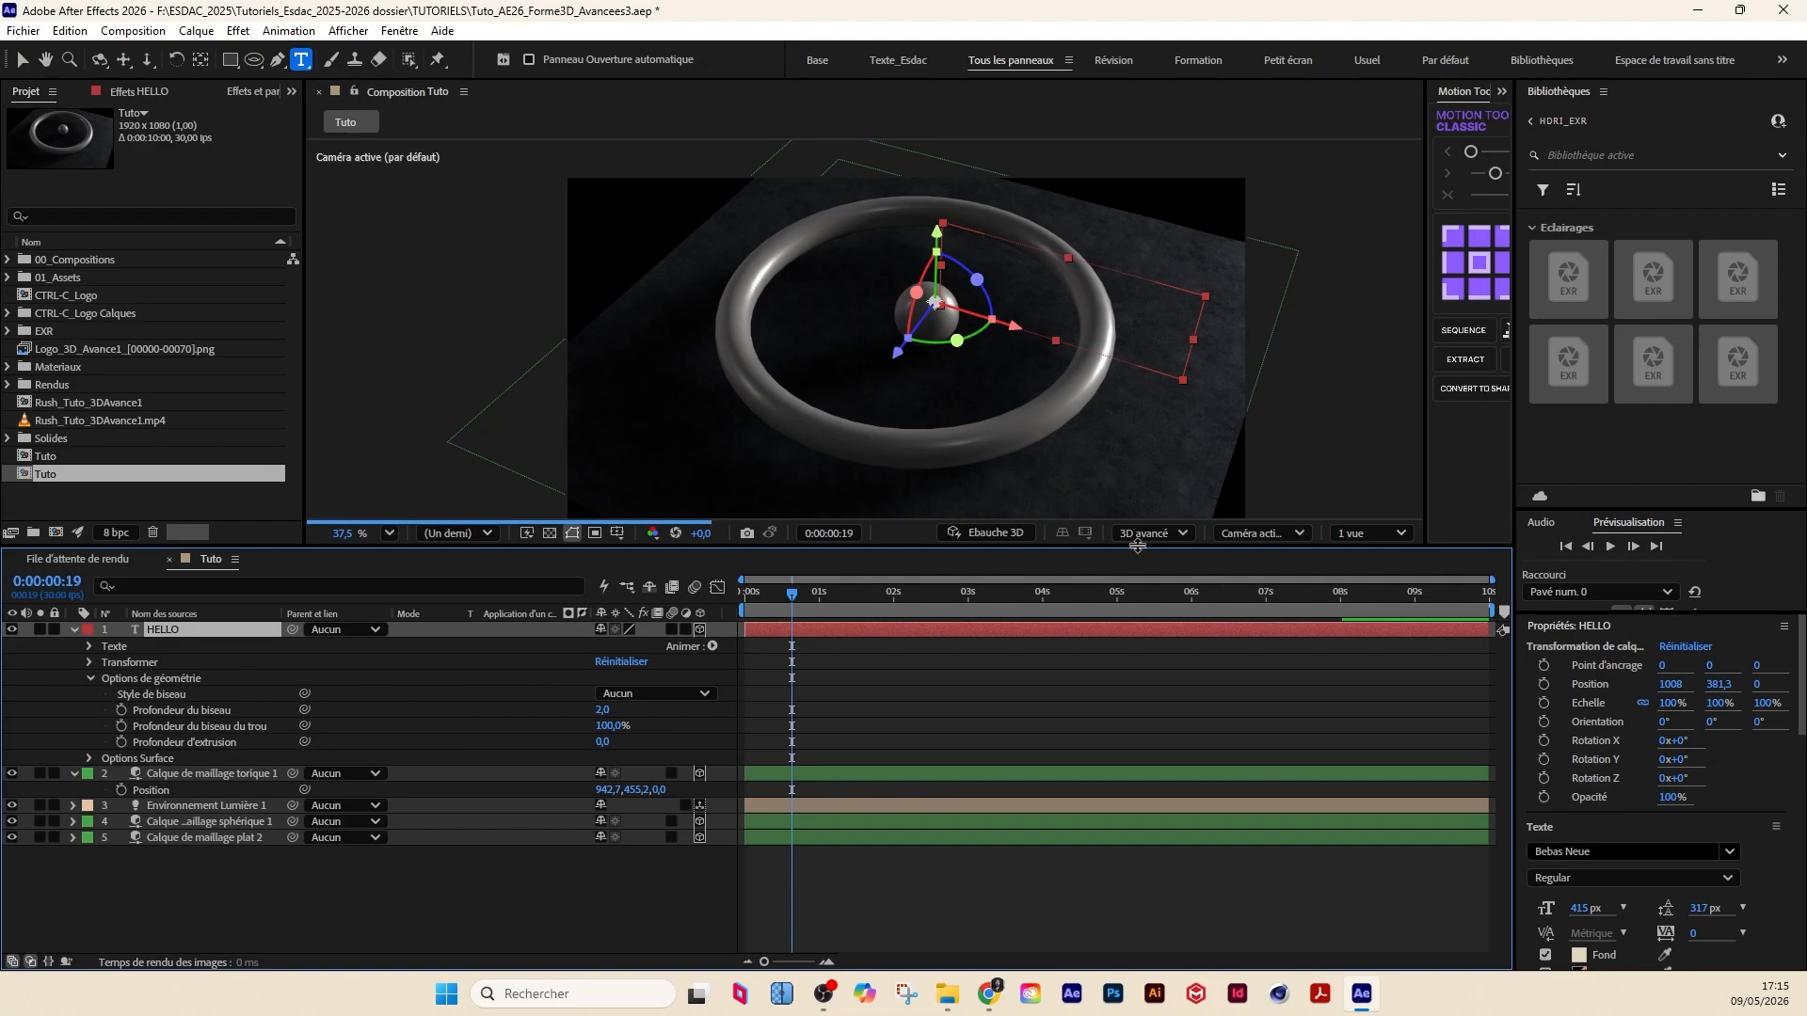
pyautogui.moveTo(602, 741); pyautogui.dragTo(710, 740)
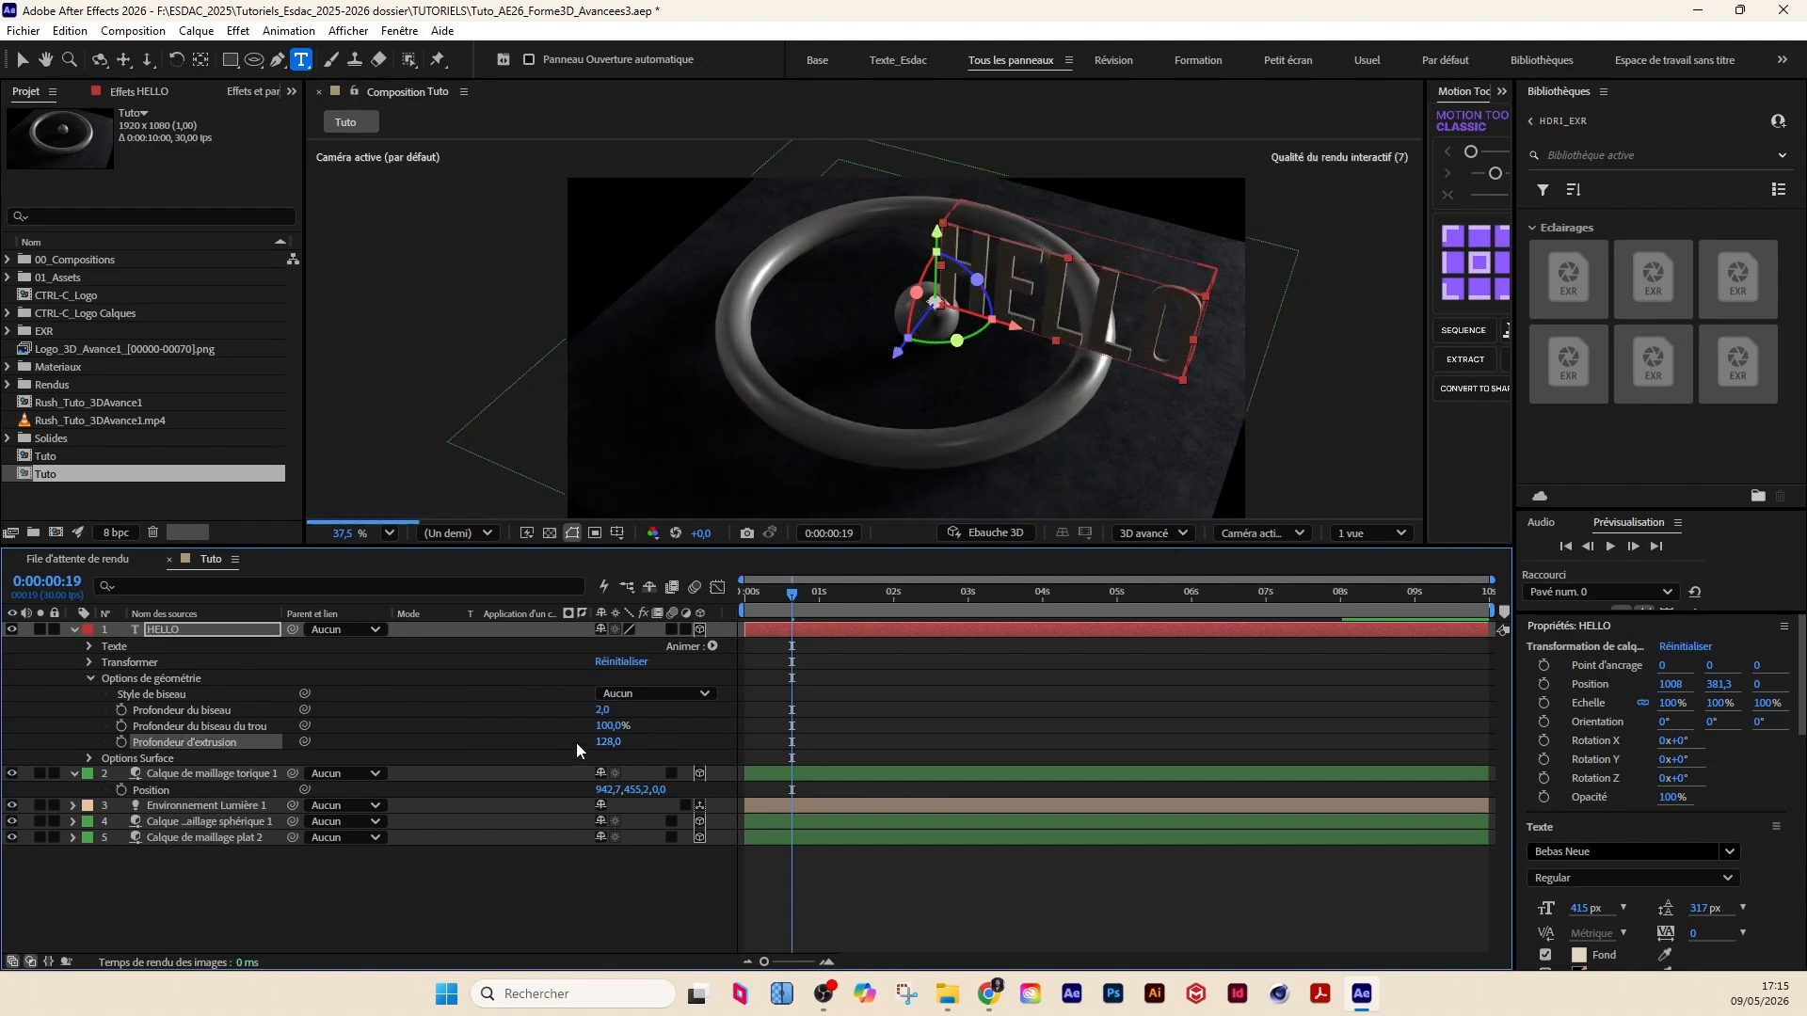
pyautogui.click(655, 694)
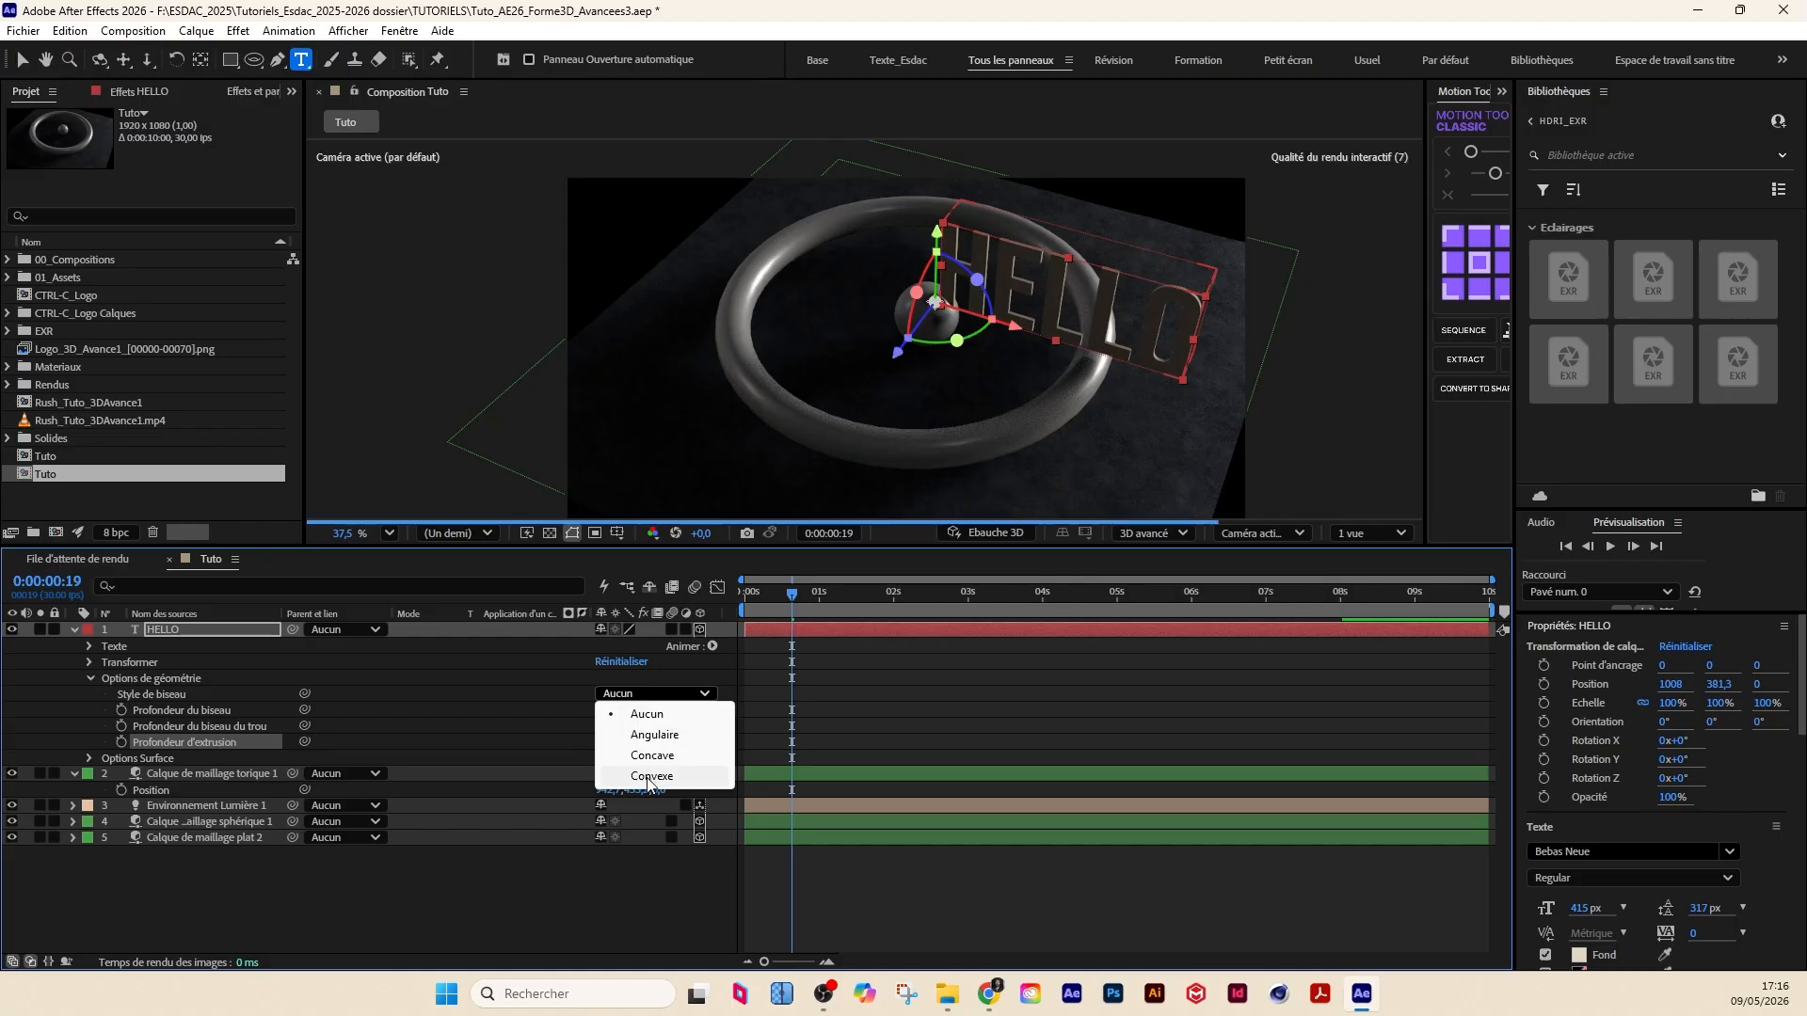
pyautogui.click(647, 784)
# Step: Set the HELLO text's bevel depth to 8 and deselect the layer
pyautogui.scroll(5, 1097, 273)
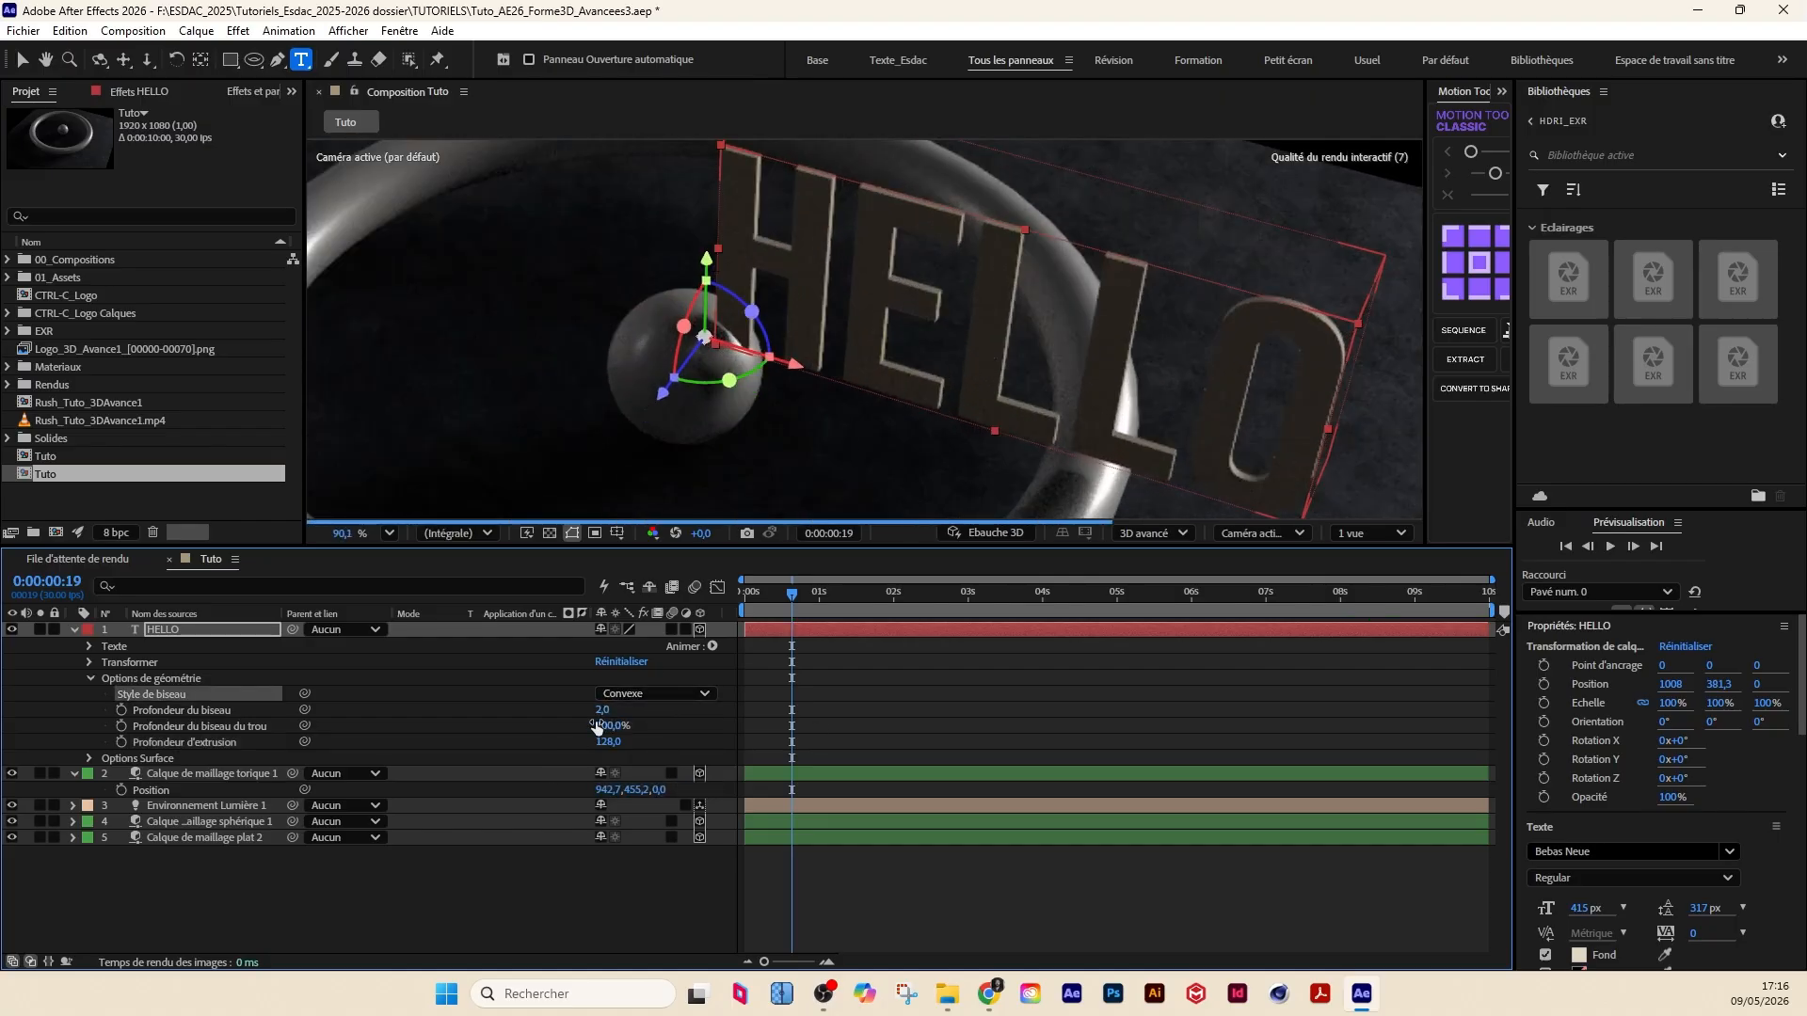
pyautogui.click(683, 700)
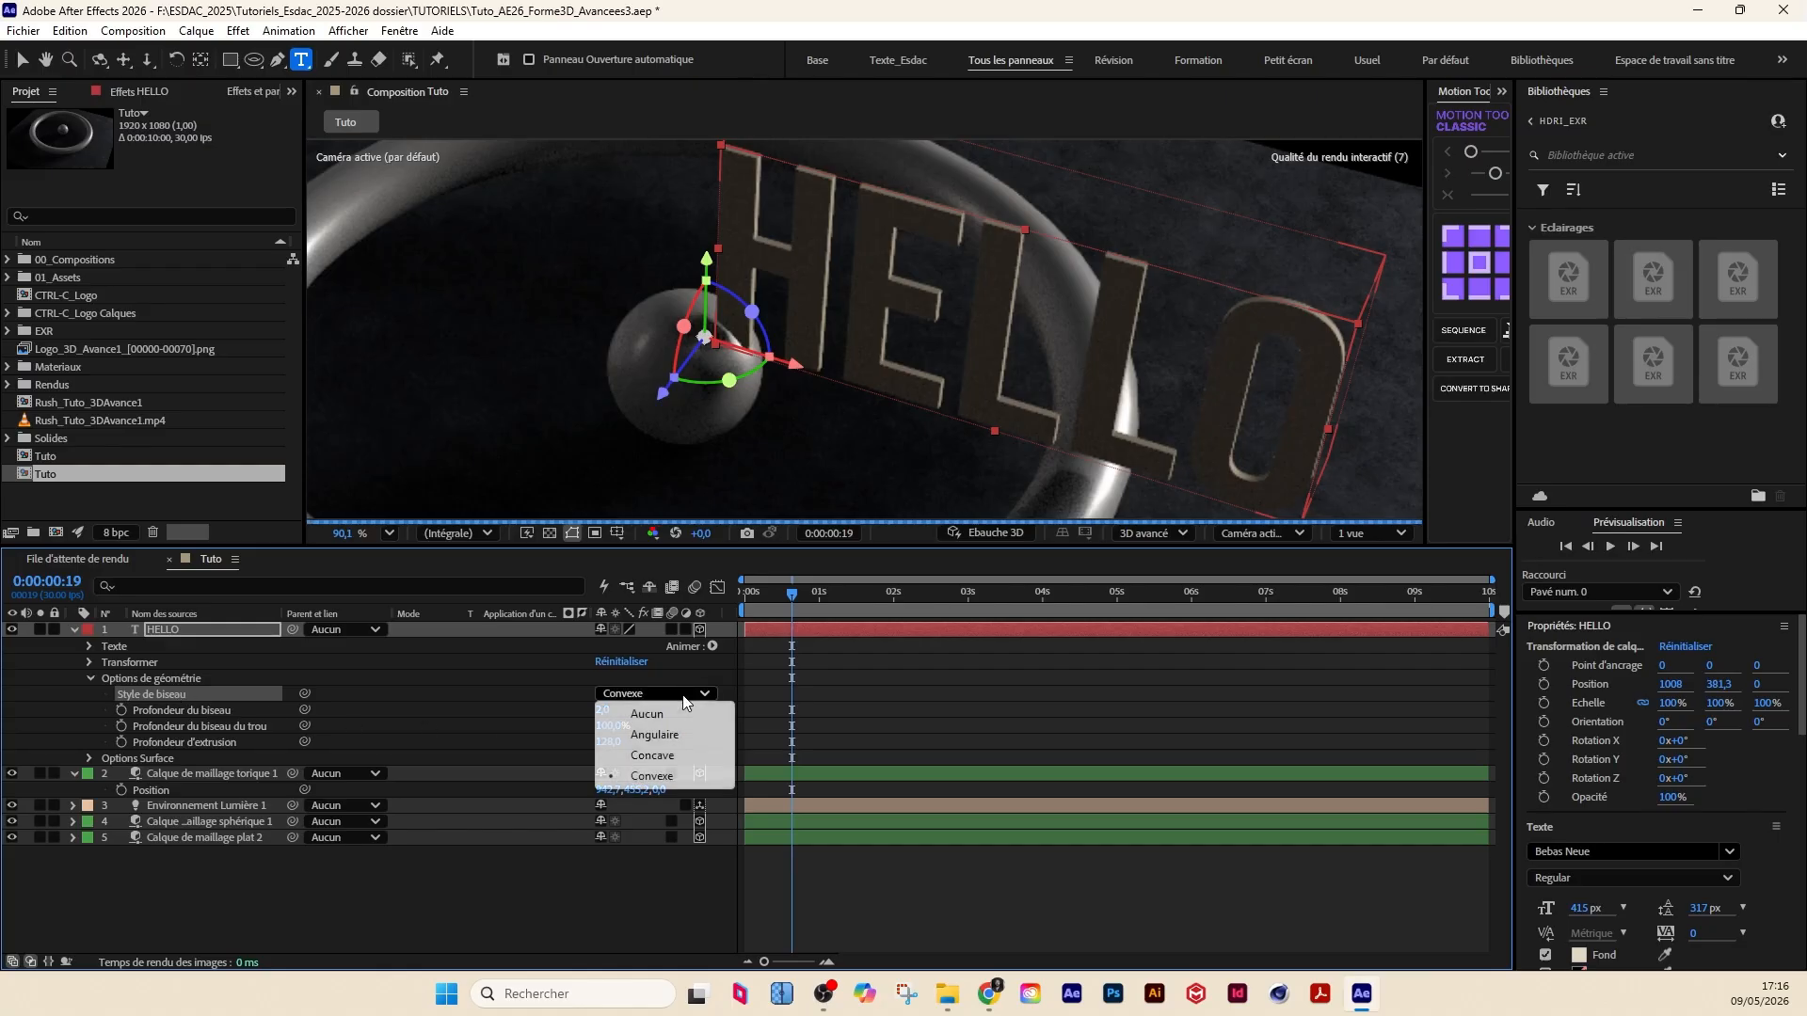
pyautogui.click(538, 734)
pyautogui.moveTo(602, 710); pyautogui.dragTo(657, 711)
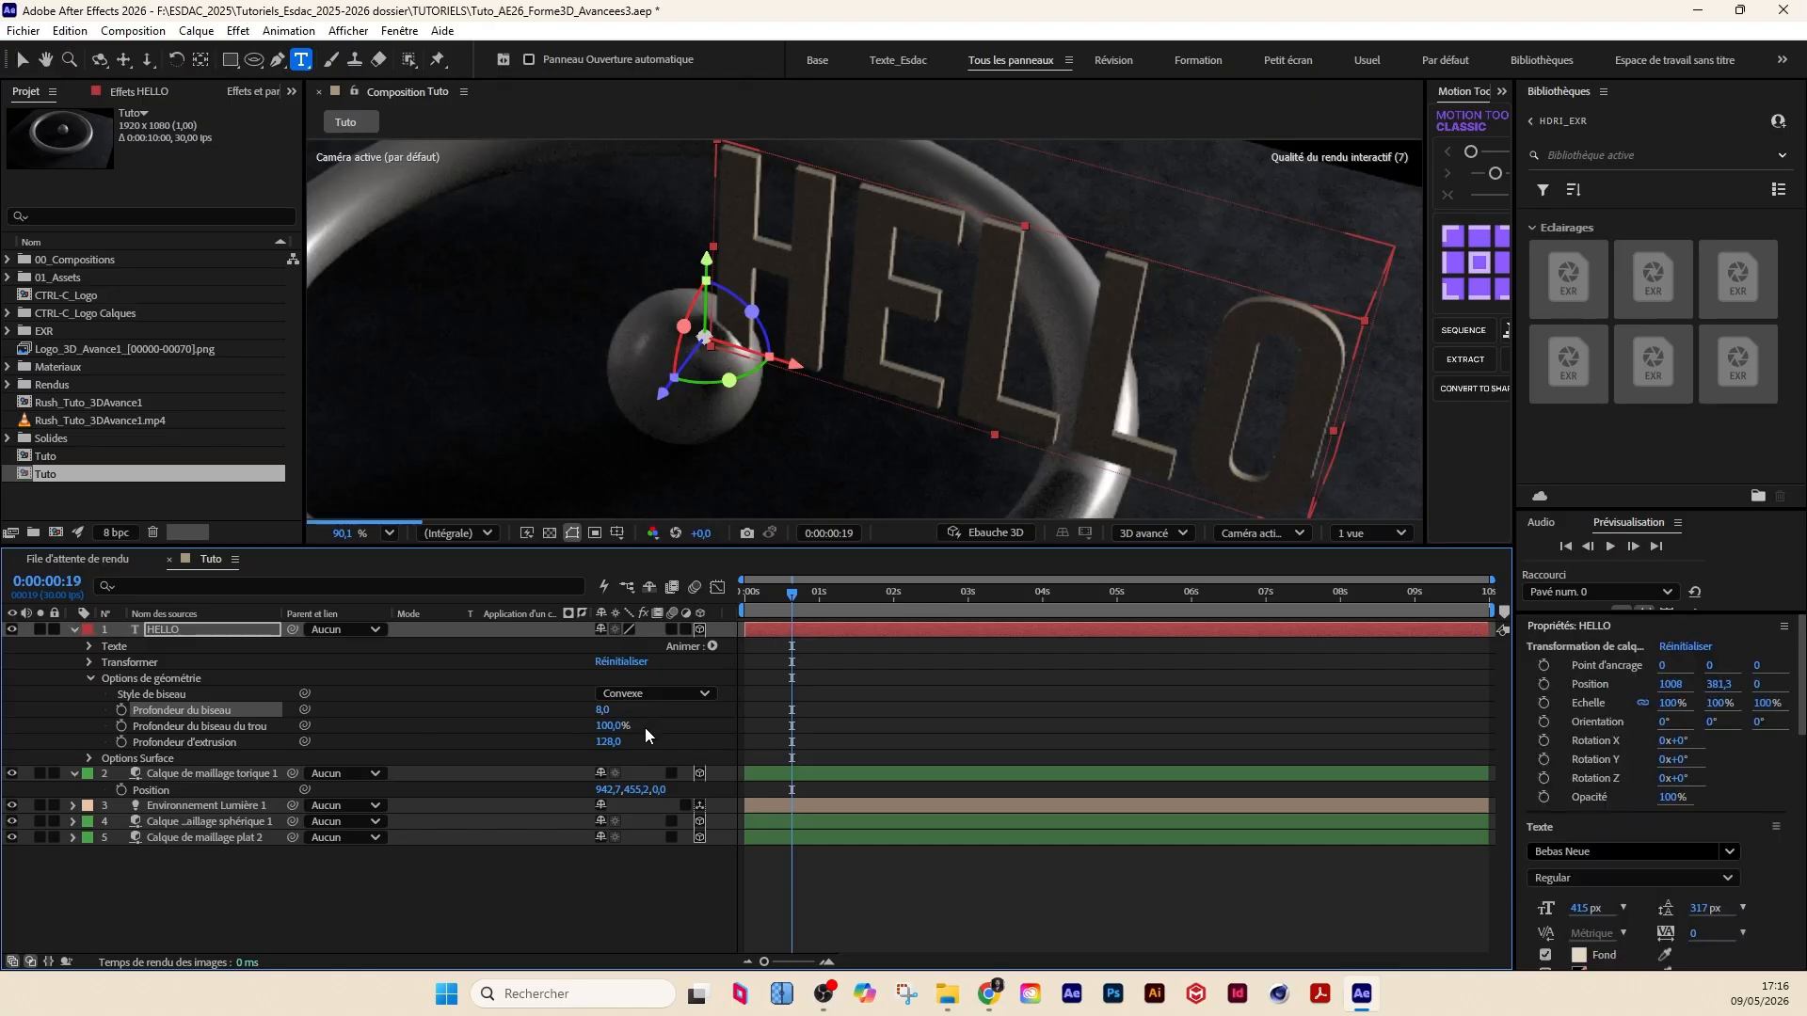
pyautogui.click(670, 726)
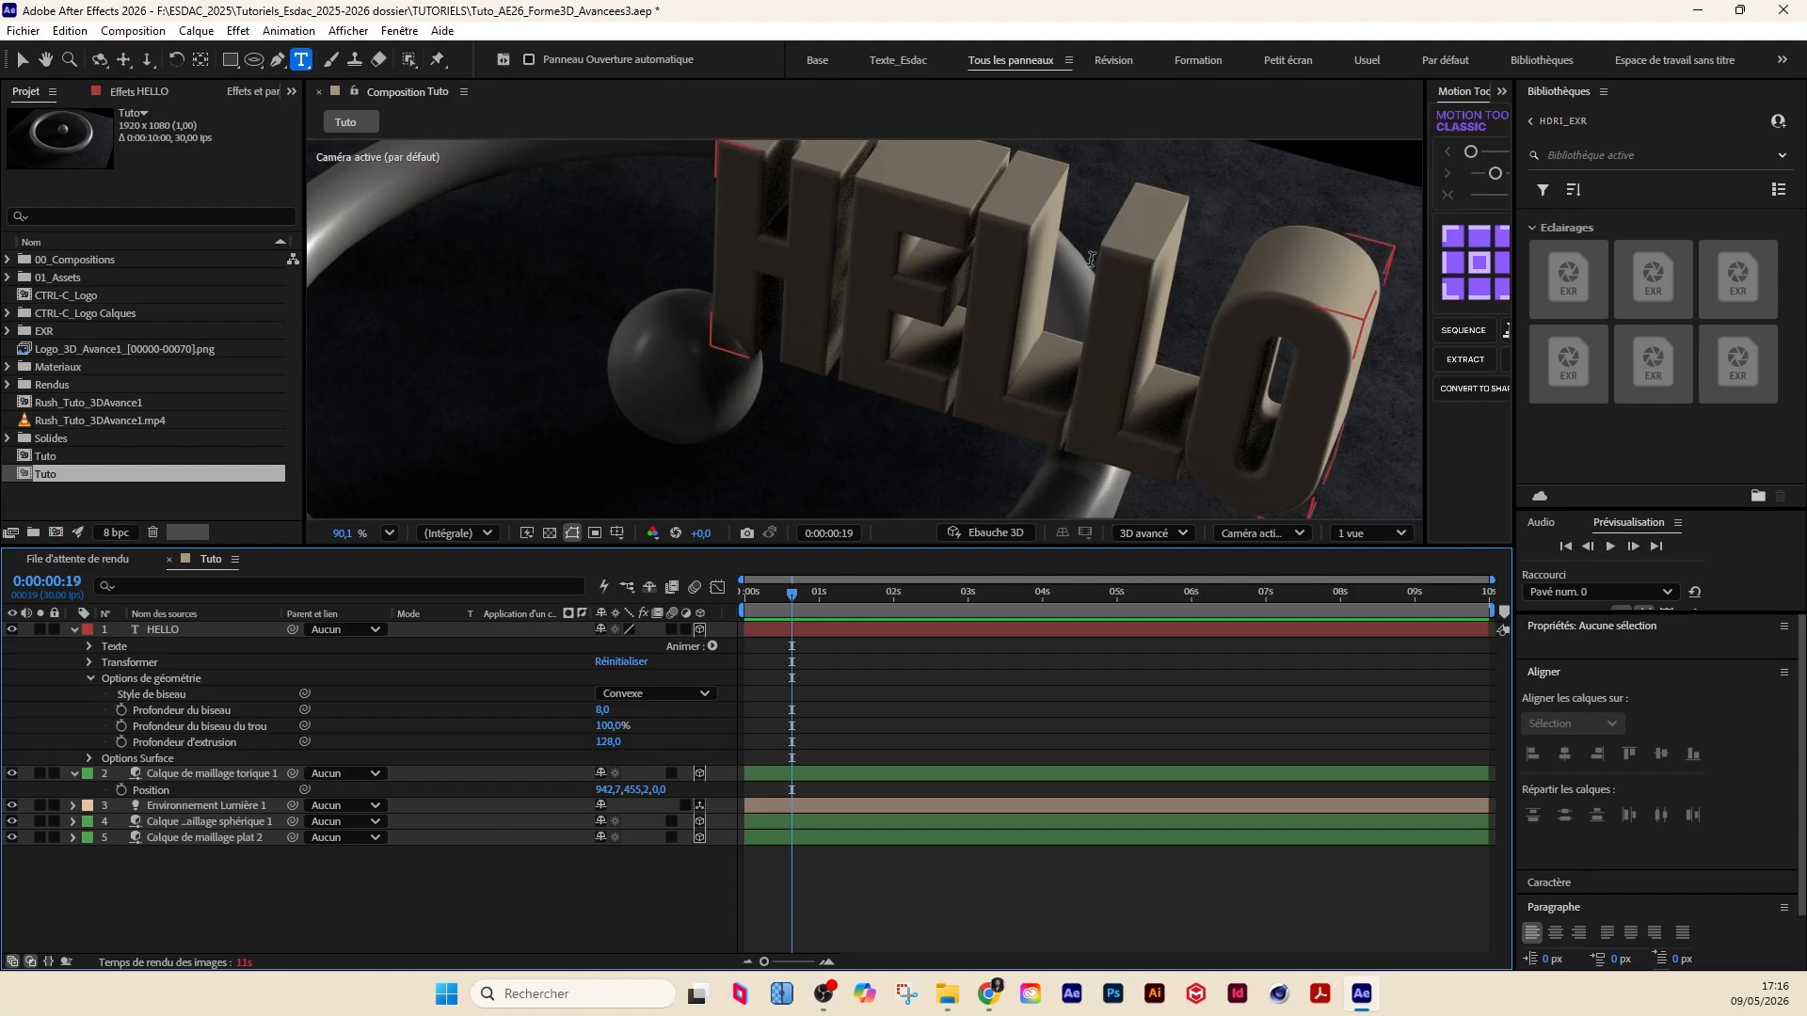
# Step: Set the HELLO text's bevel depth to 10 and its hole bevel depth to 78%
pyautogui.press('3')
pyautogui.press('c')
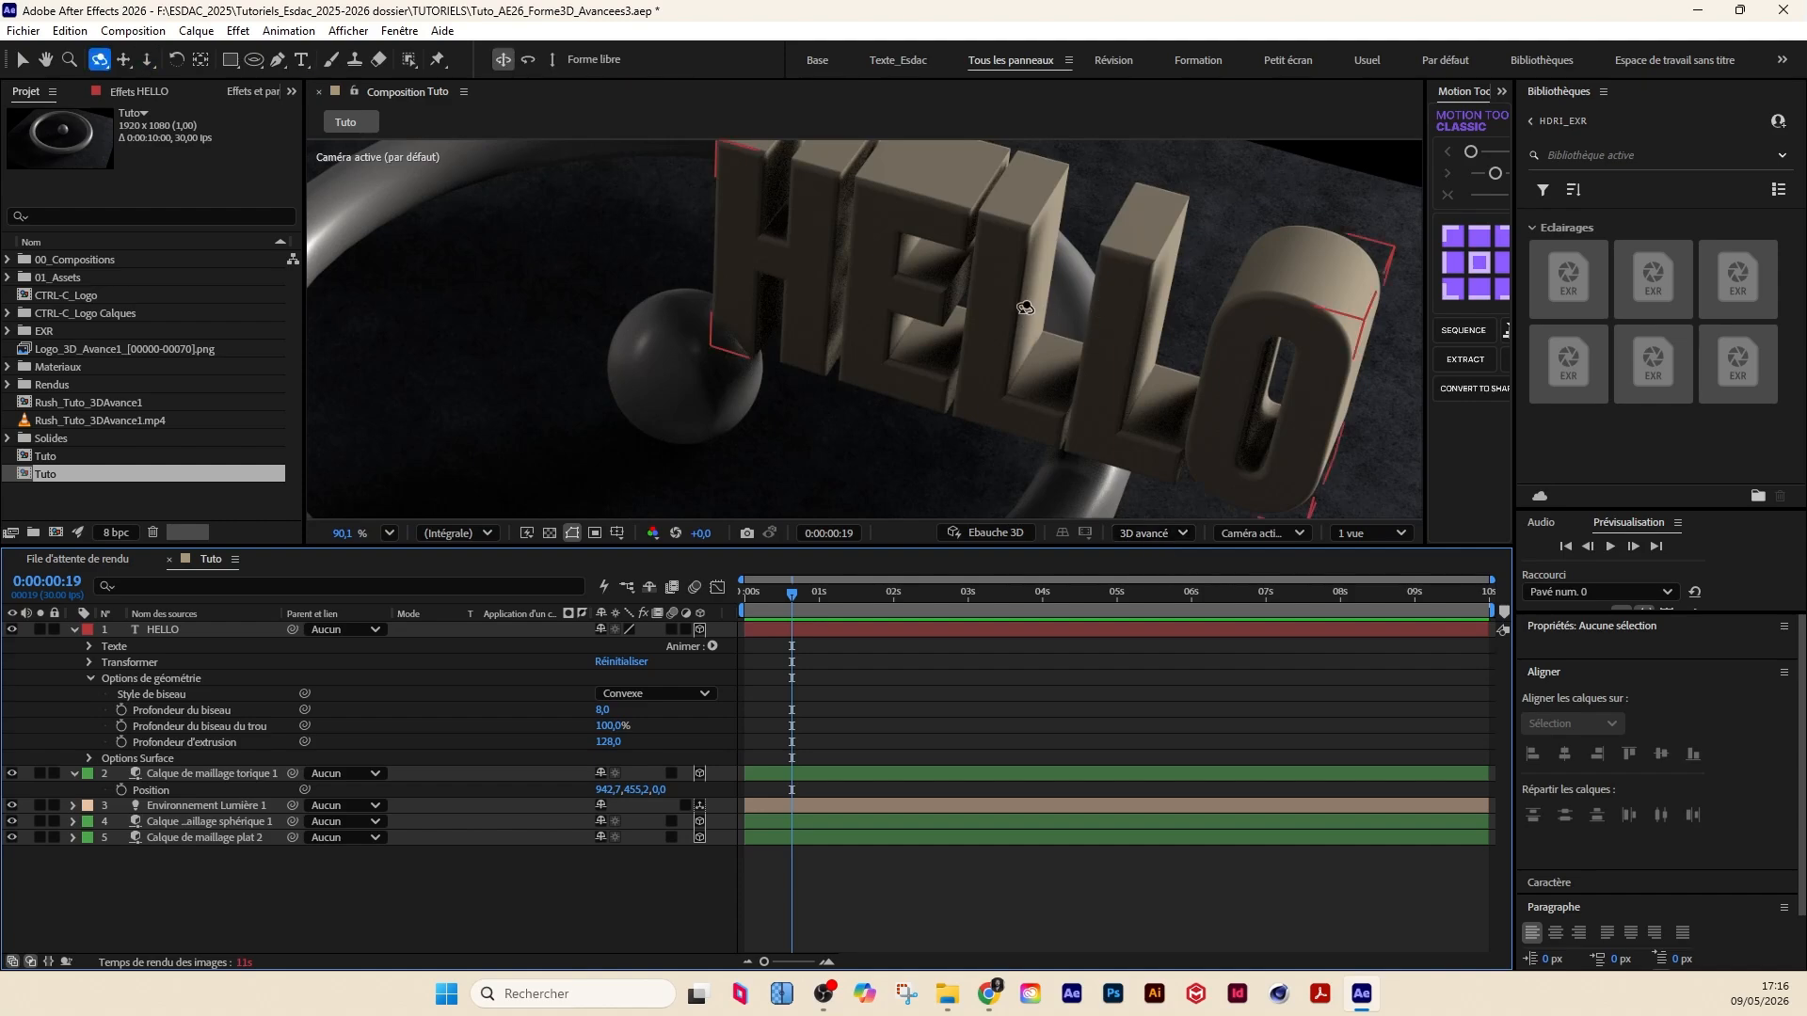
pyautogui.press('c')
pyautogui.moveTo(990, 305); pyautogui.dragTo(1118, 315)
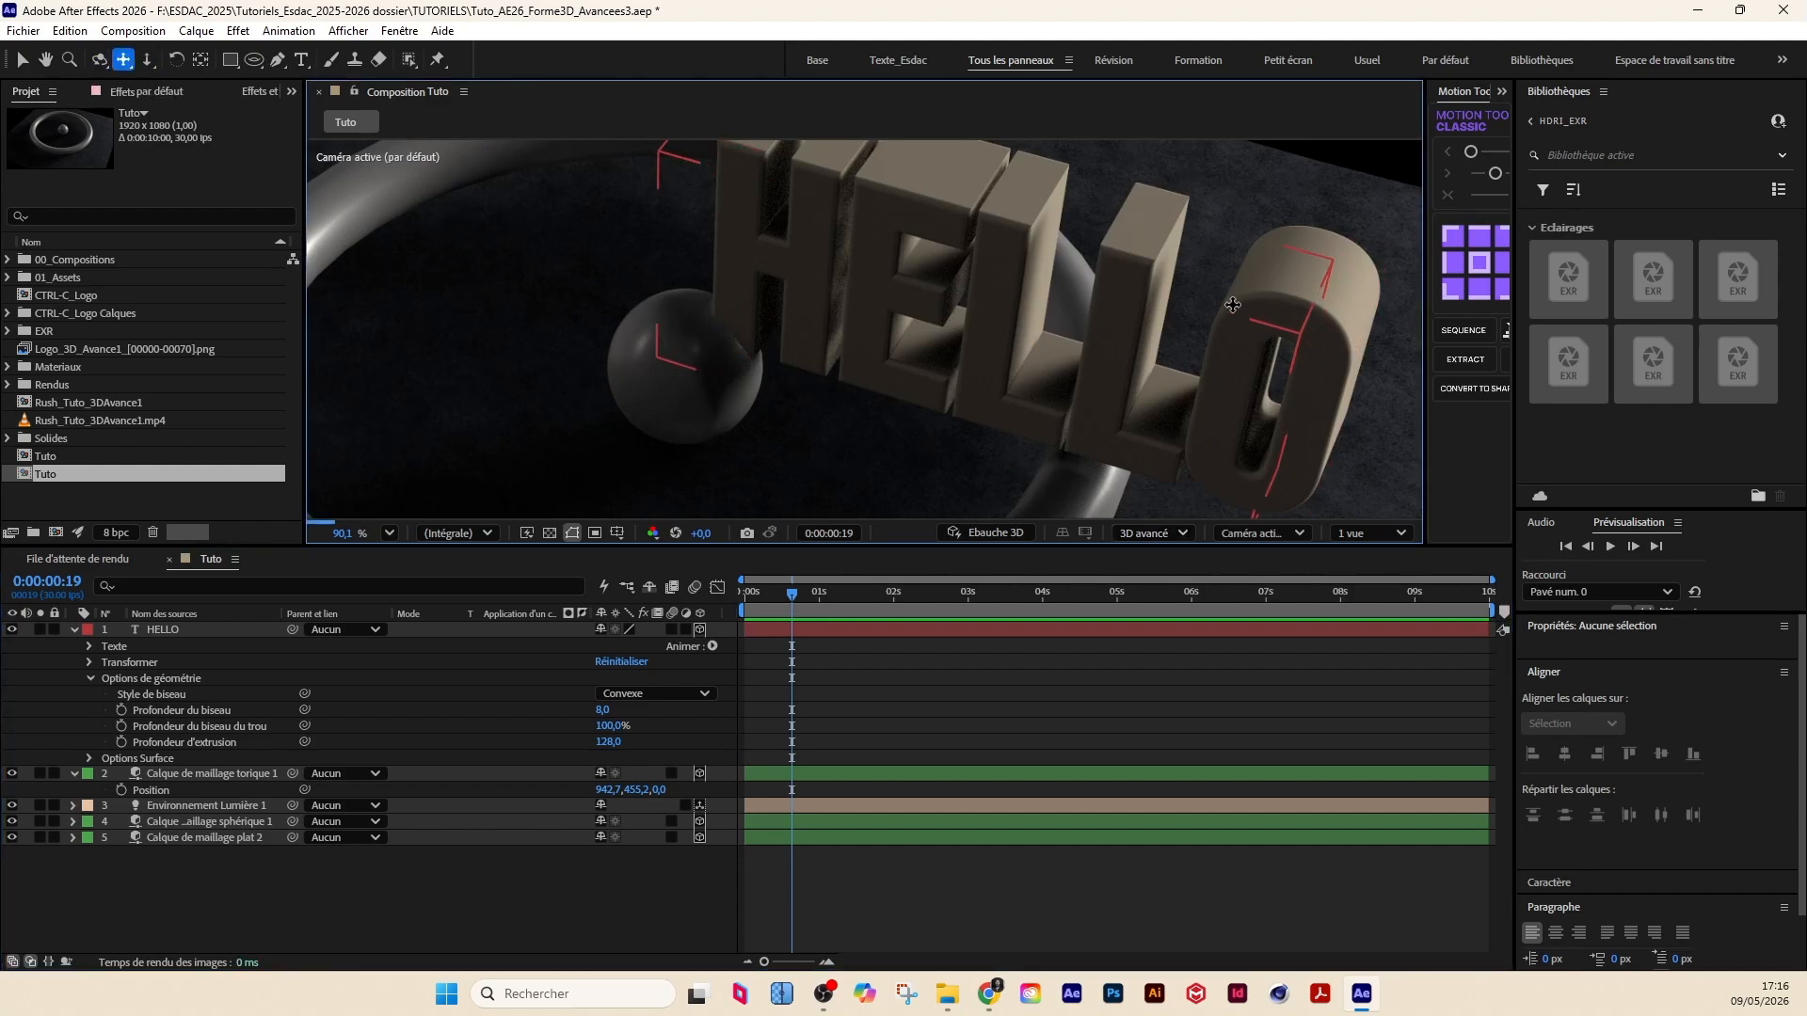
pyautogui.click(603, 711)
pyautogui.write('10')
pyautogui.press('Return')
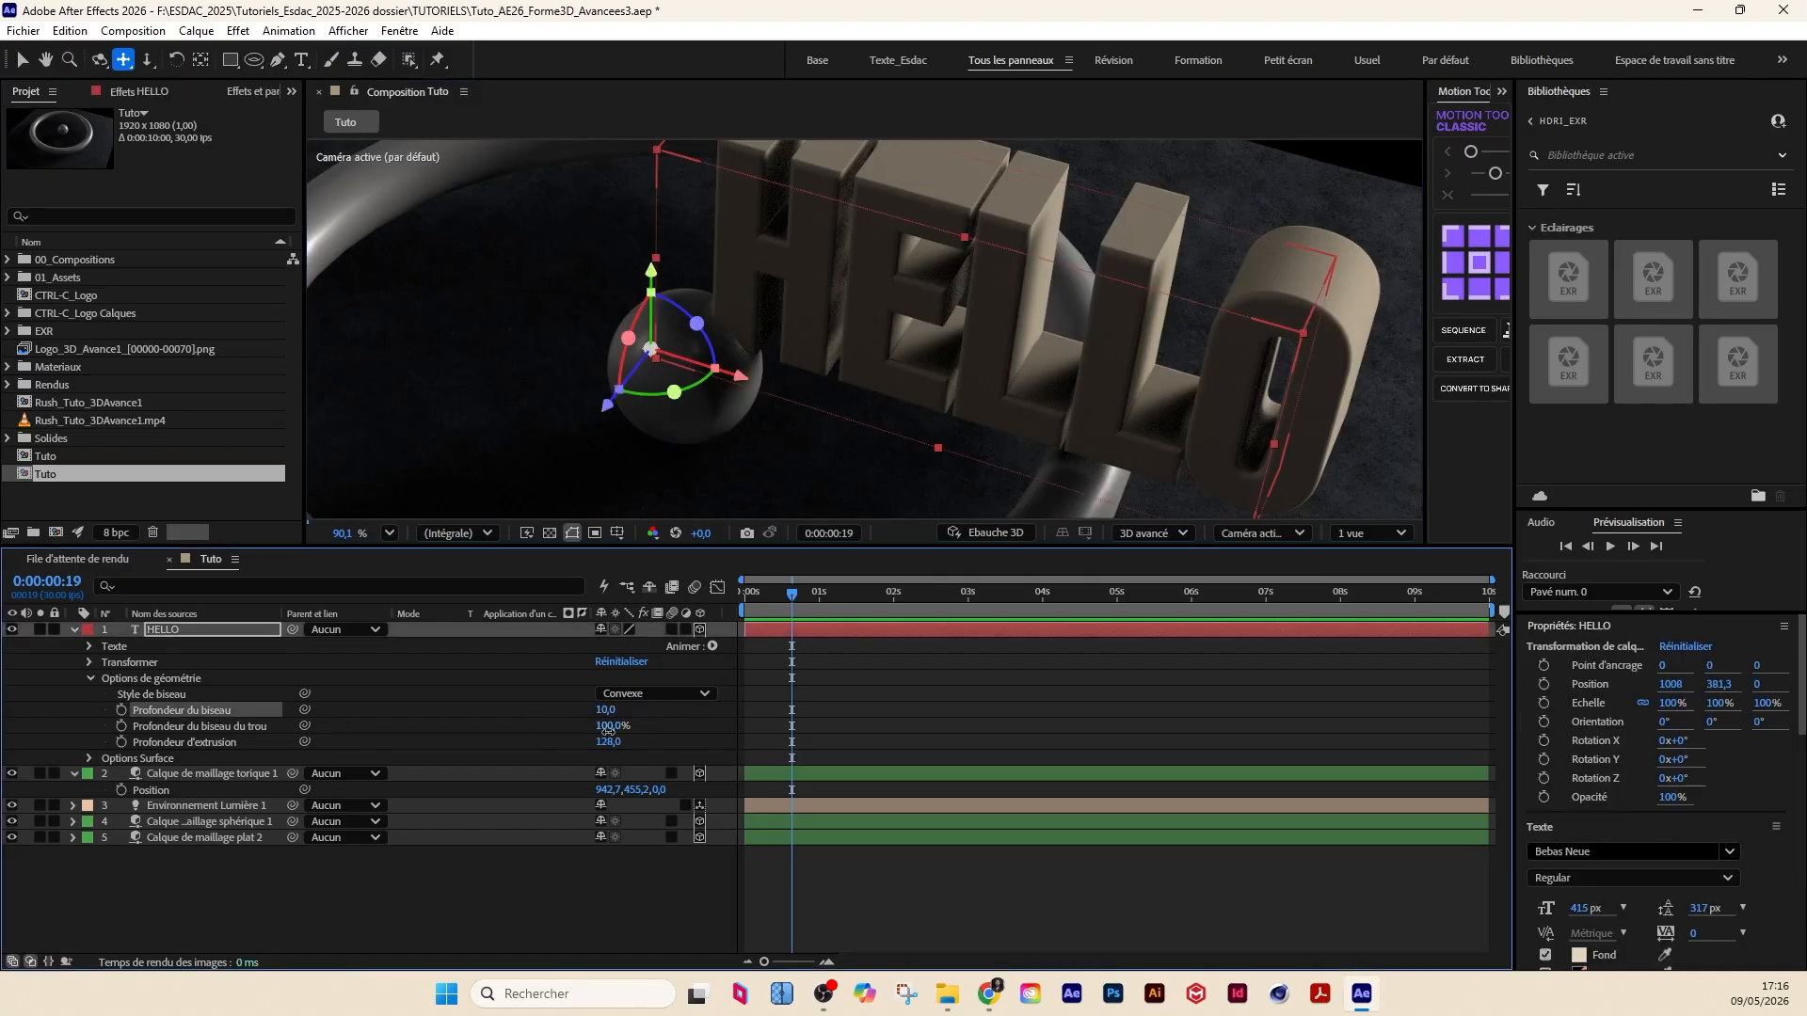
pyautogui.moveTo(608, 727)
pyautogui.mouseDown()
pyautogui.moveTo(573, 735)
pyautogui.moveTo(602, 738)
pyautogui.mouseUp()
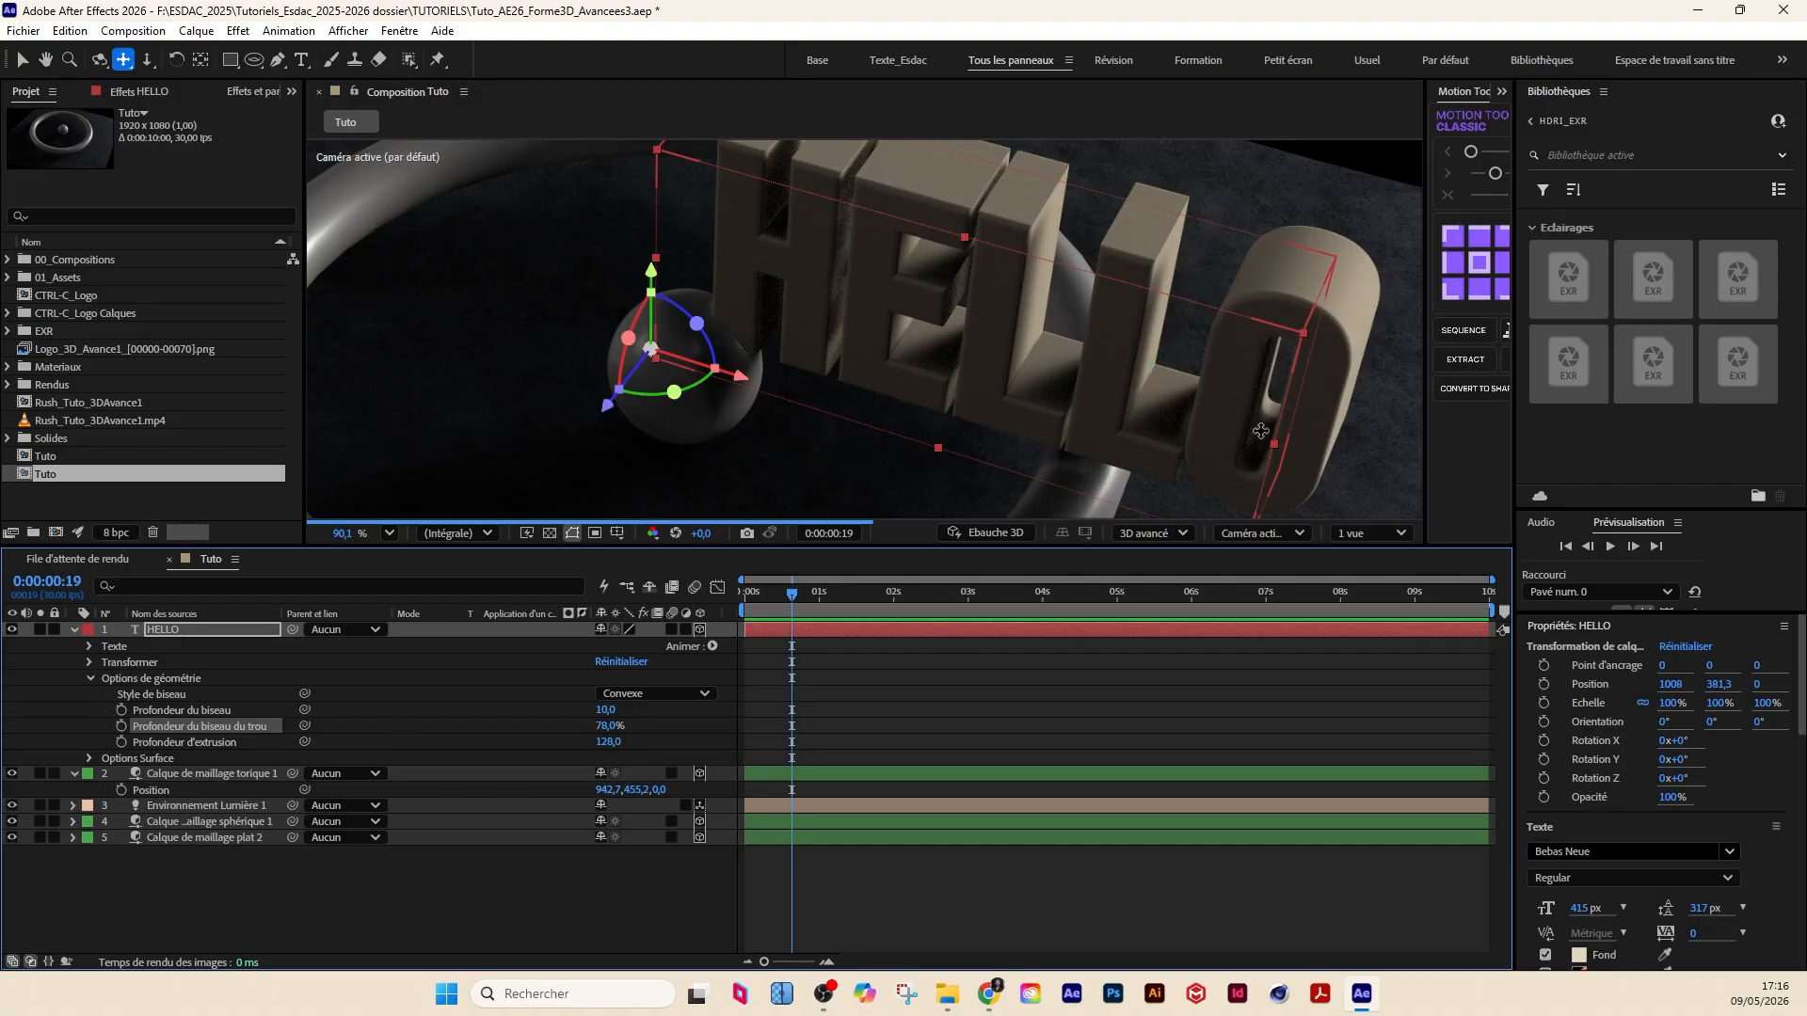
pyautogui.scroll(-3, 969, 373)
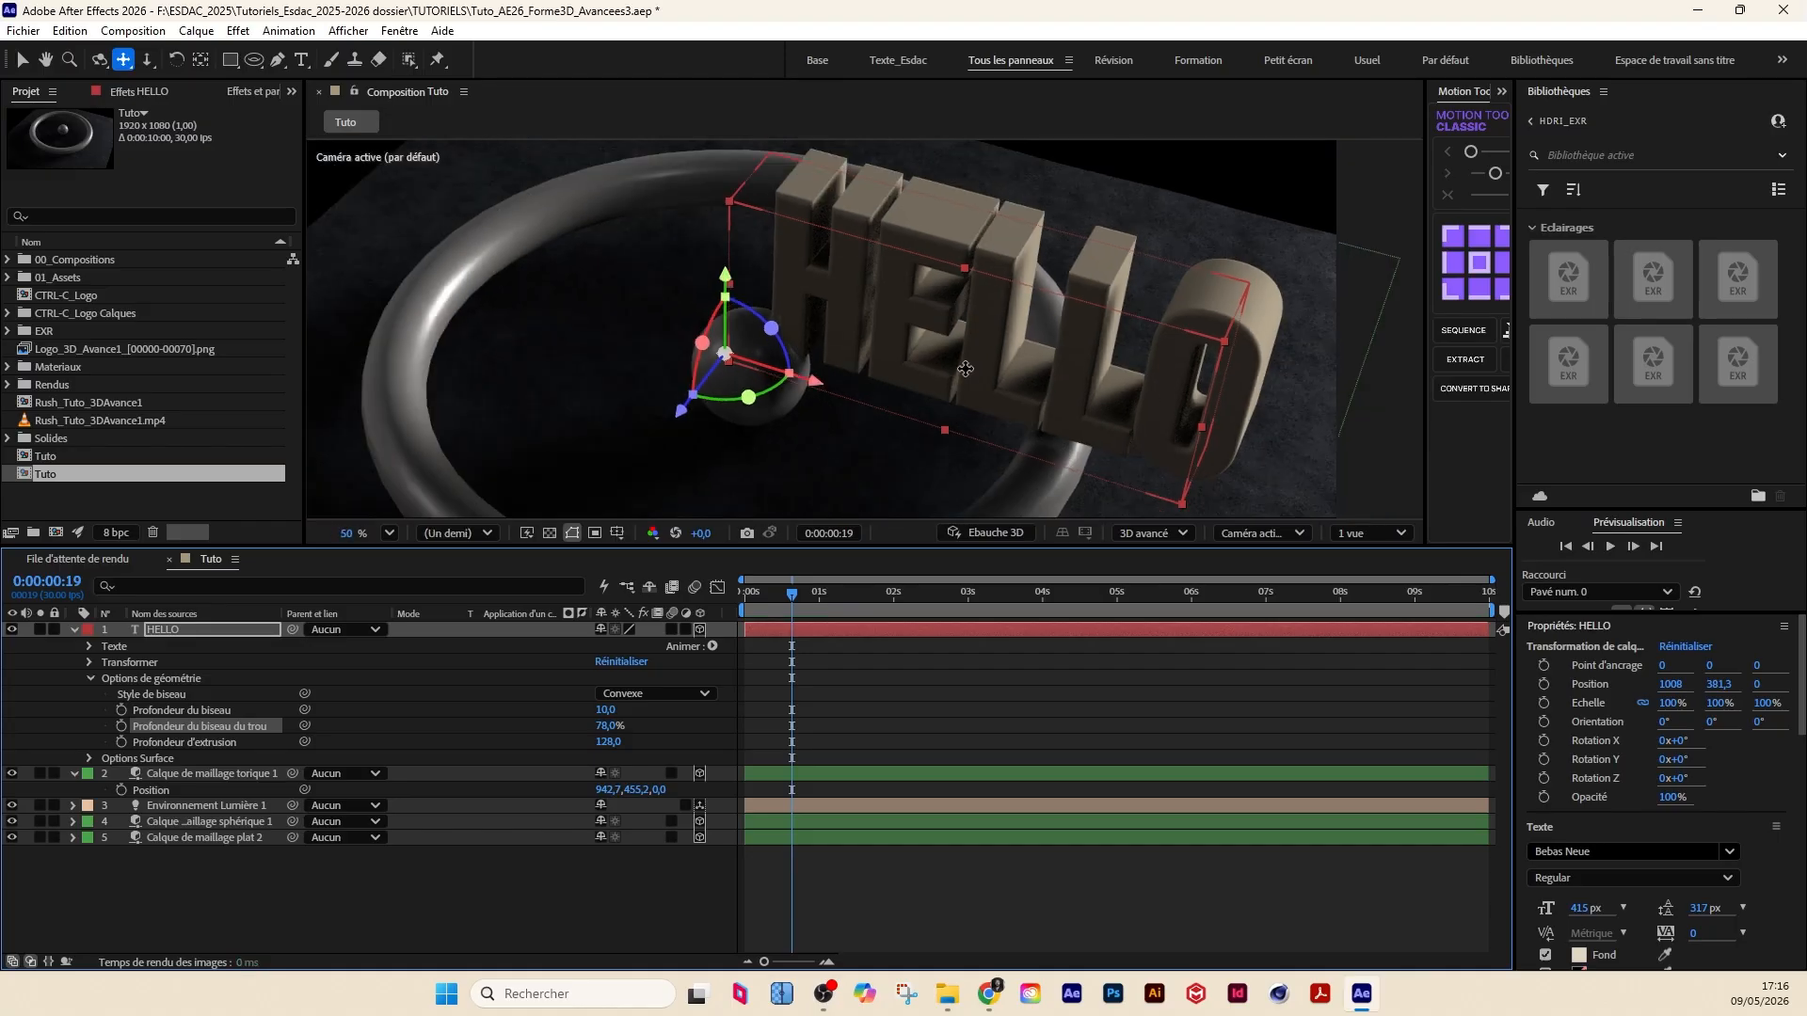
pyautogui.scroll(2, 968, 374)
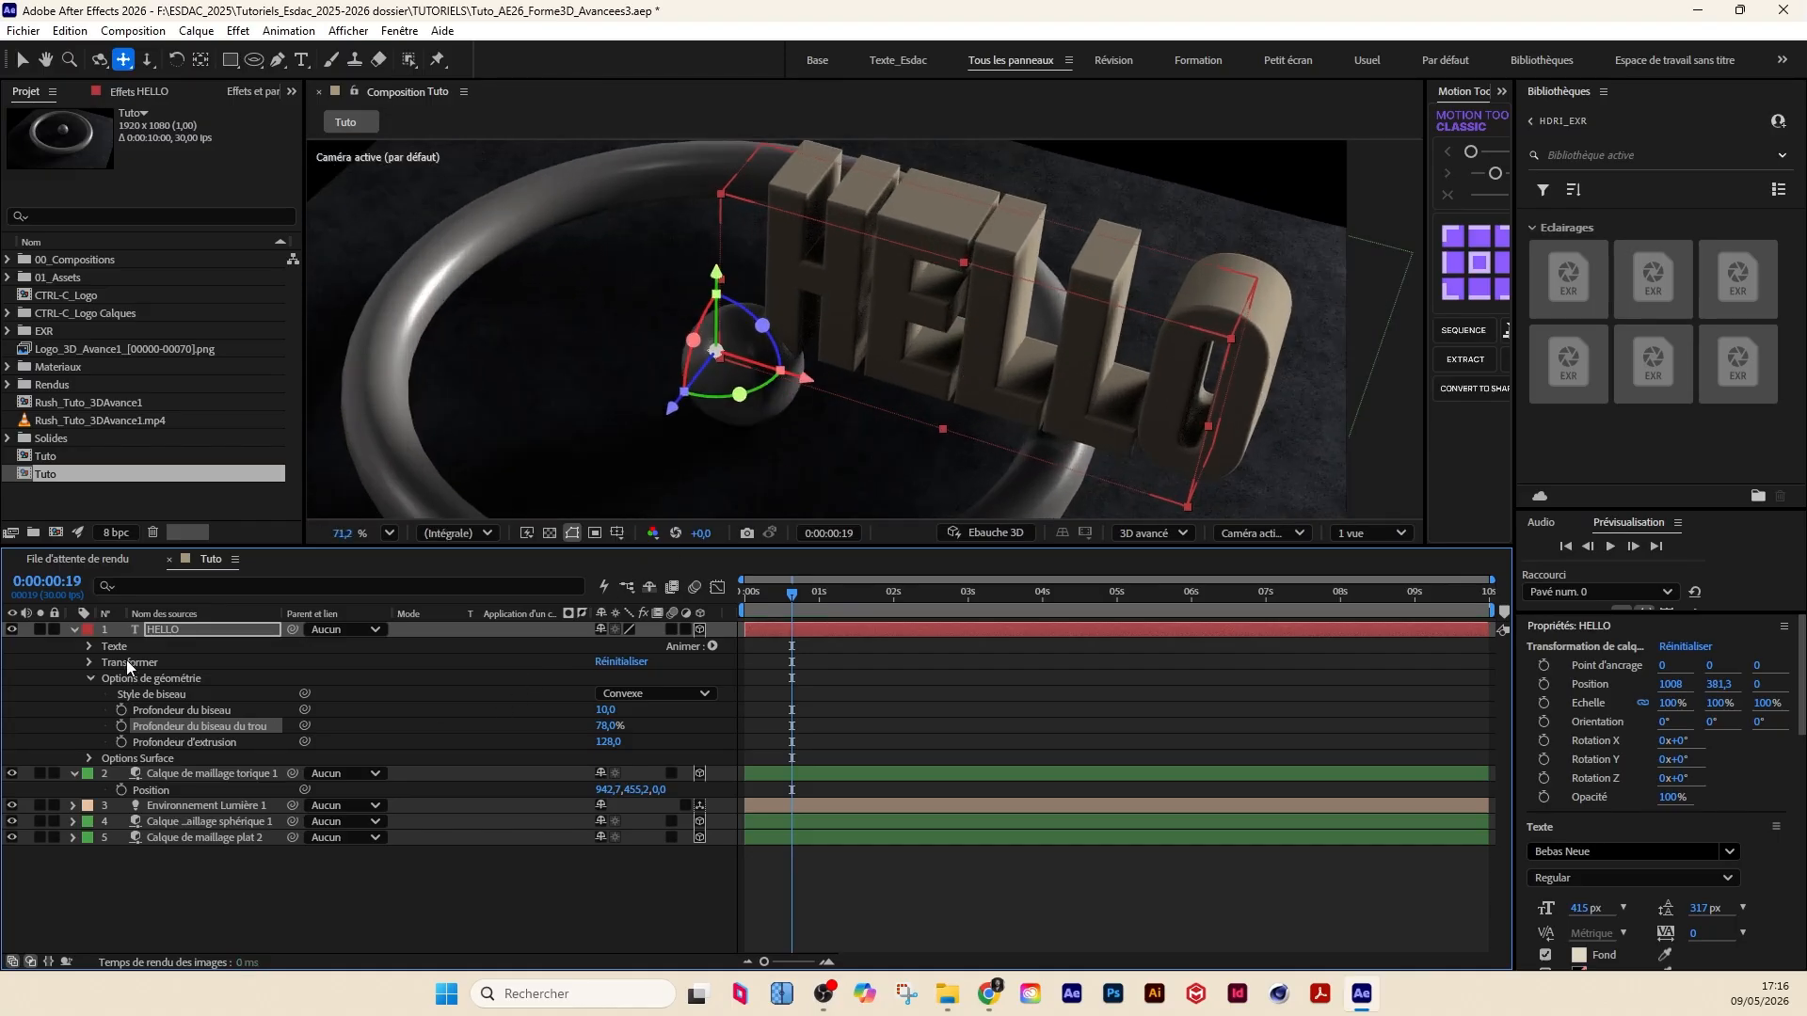
# Step: Collapse the properties of the HELLO and torus layers and clear the layer selection
pyautogui.click(74, 629)
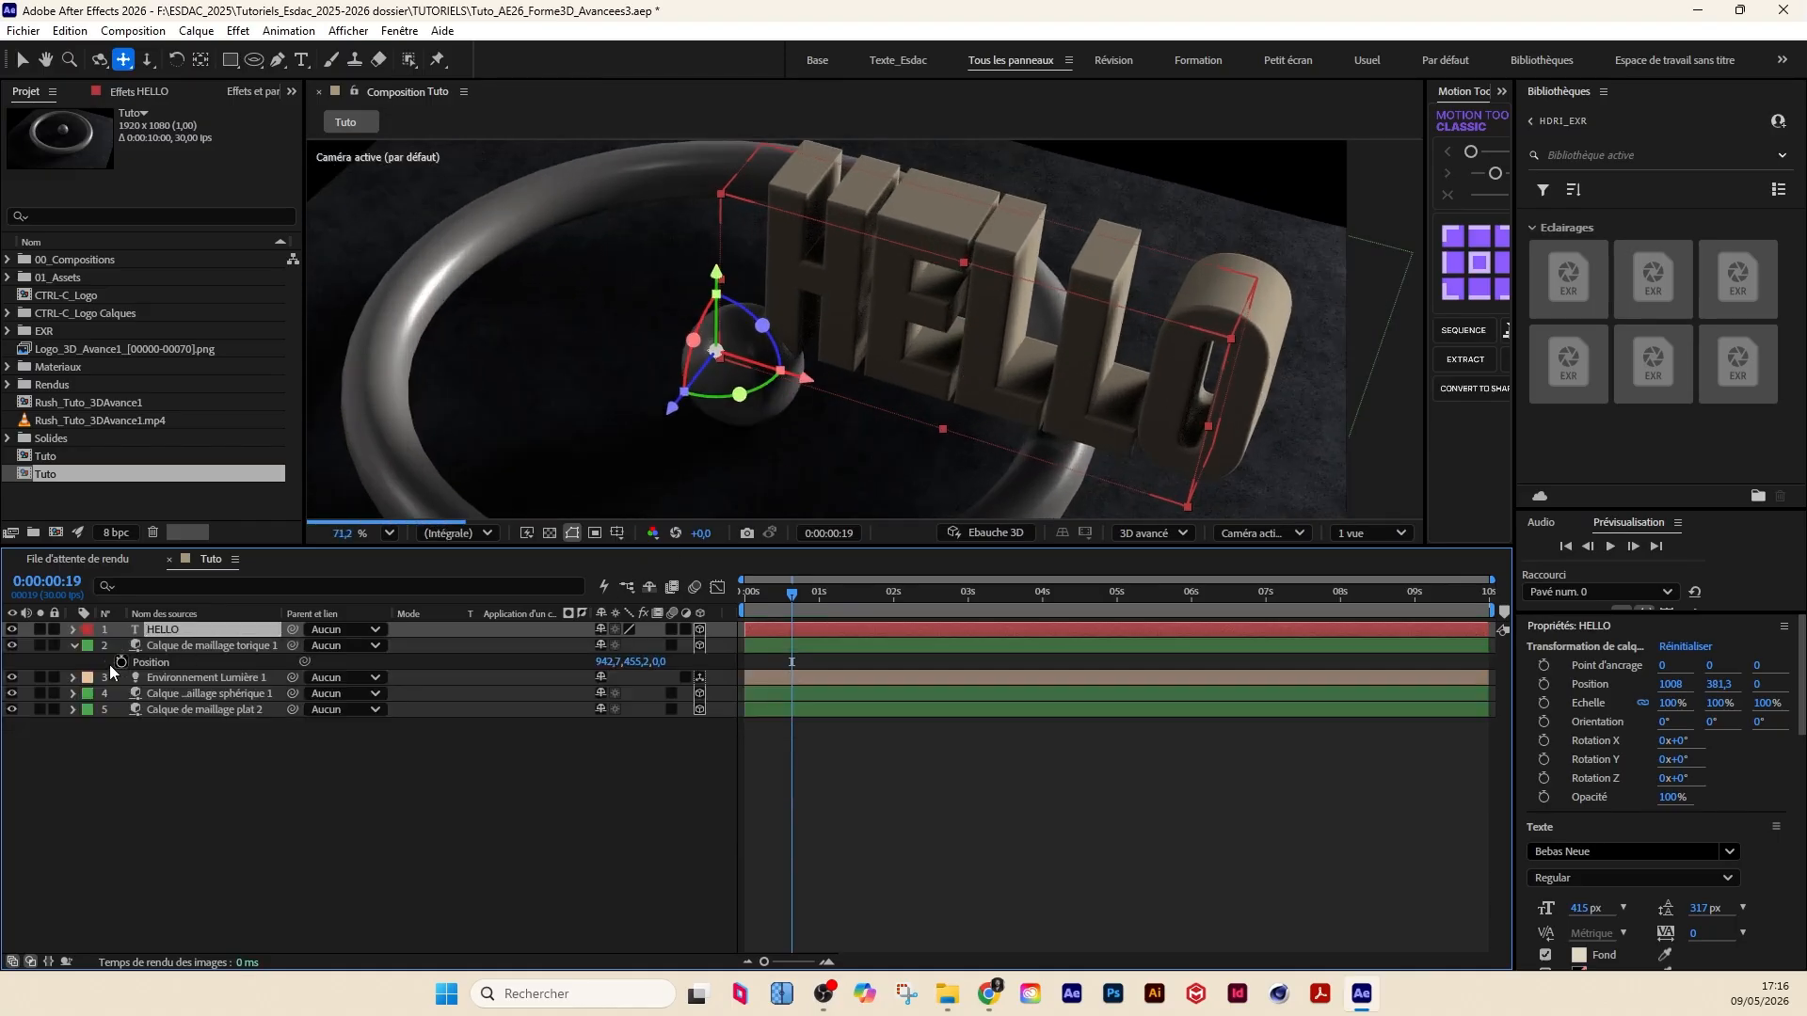
pyautogui.click(73, 645)
pyautogui.click(229, 620)
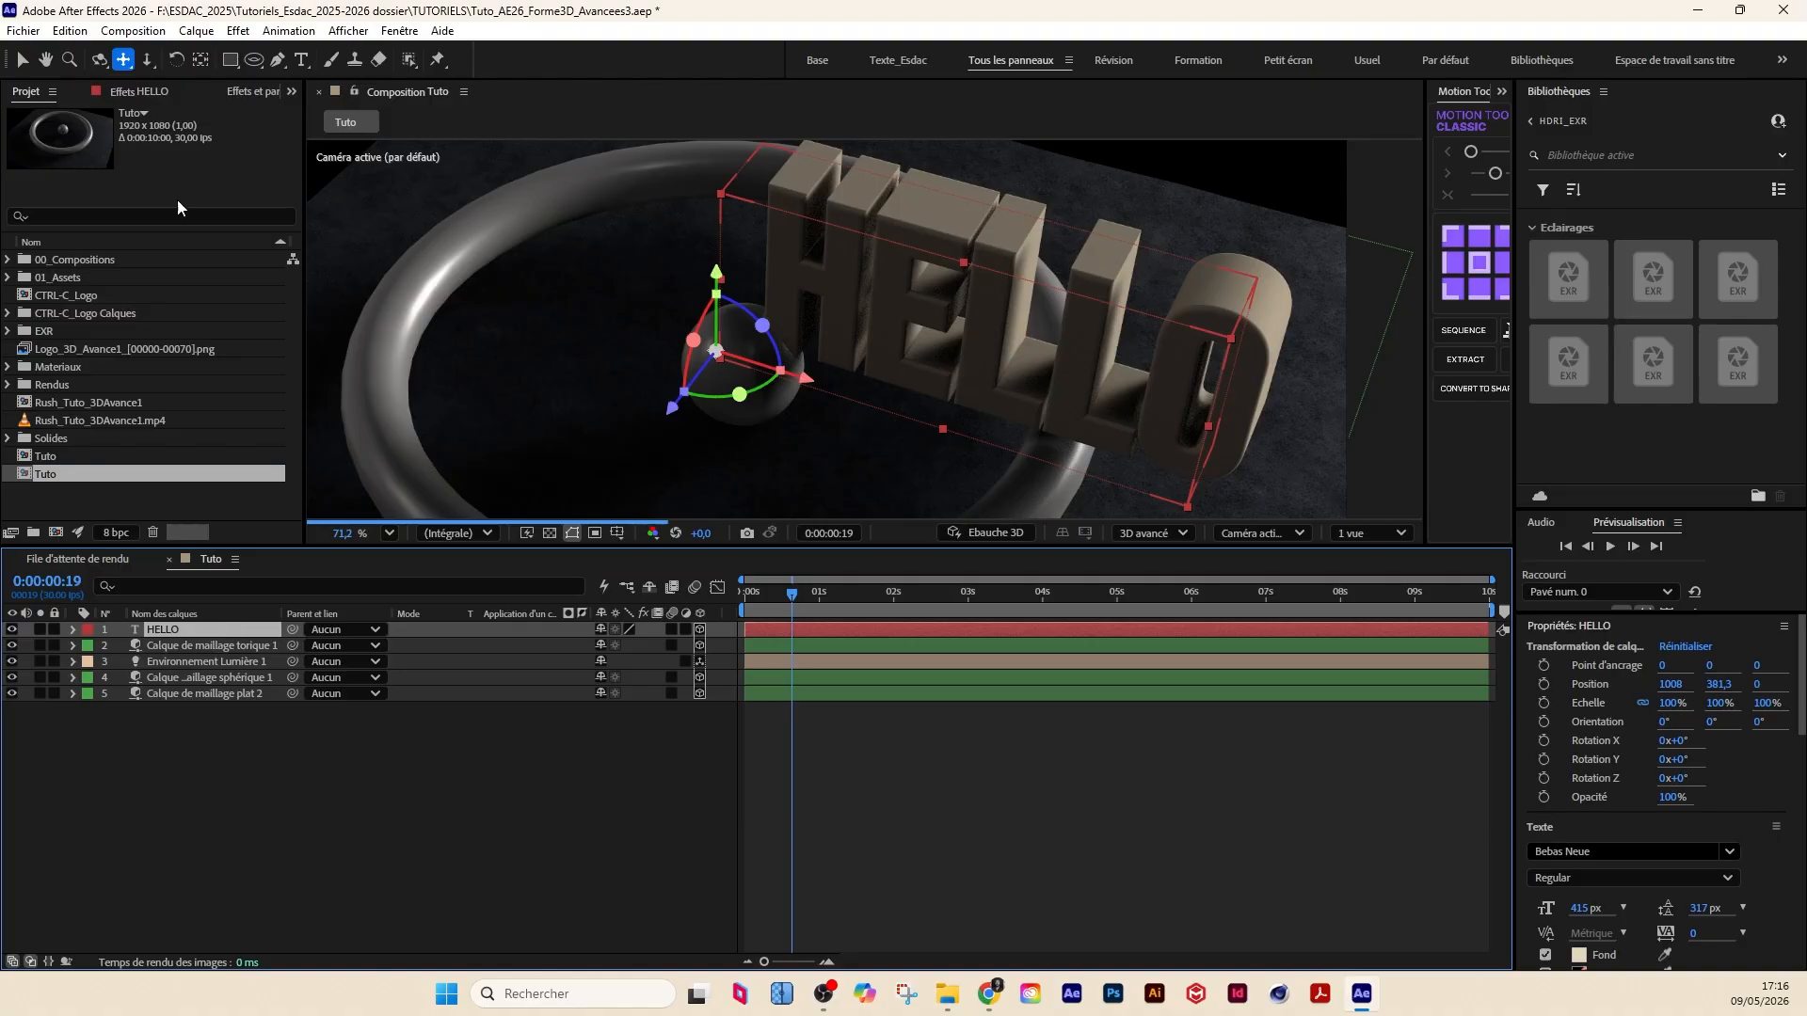
pyautogui.click(388, 865)
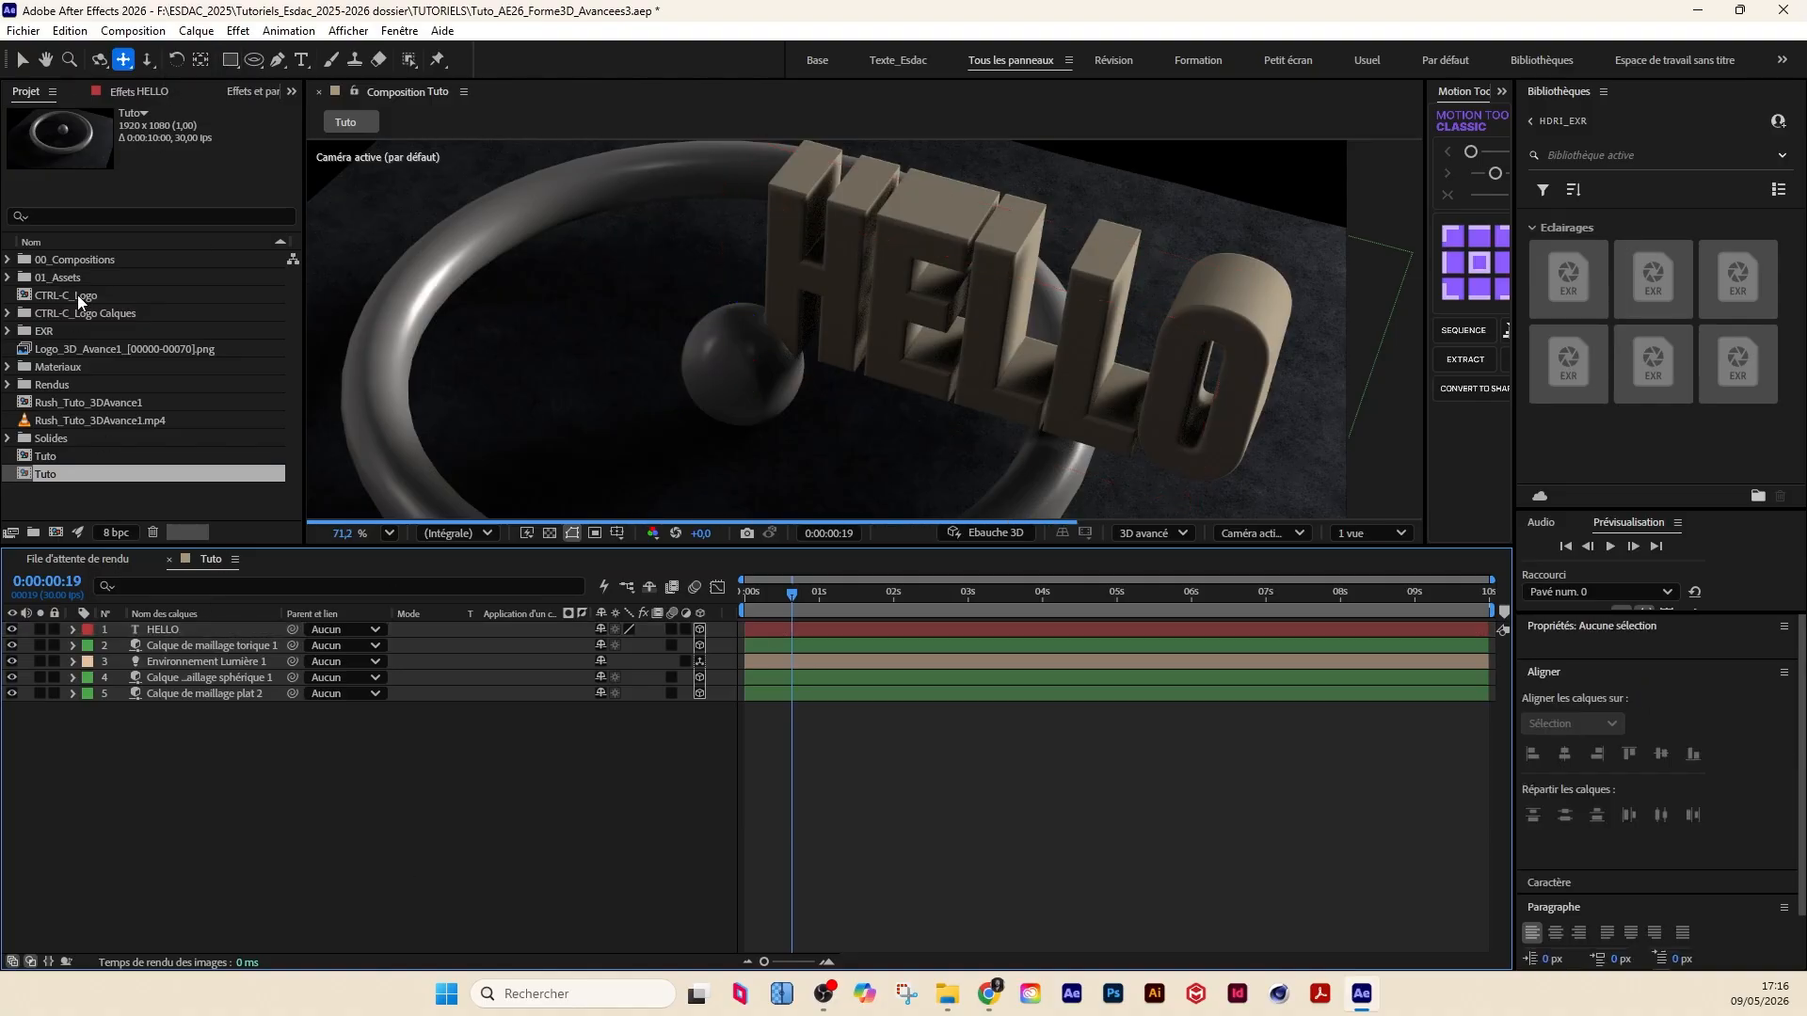
# Step: Open the 3D_AVANCE and Logo_3D_Avance compositions from the 00_Compositions folder and look through their layers
pyautogui.click(8, 260)
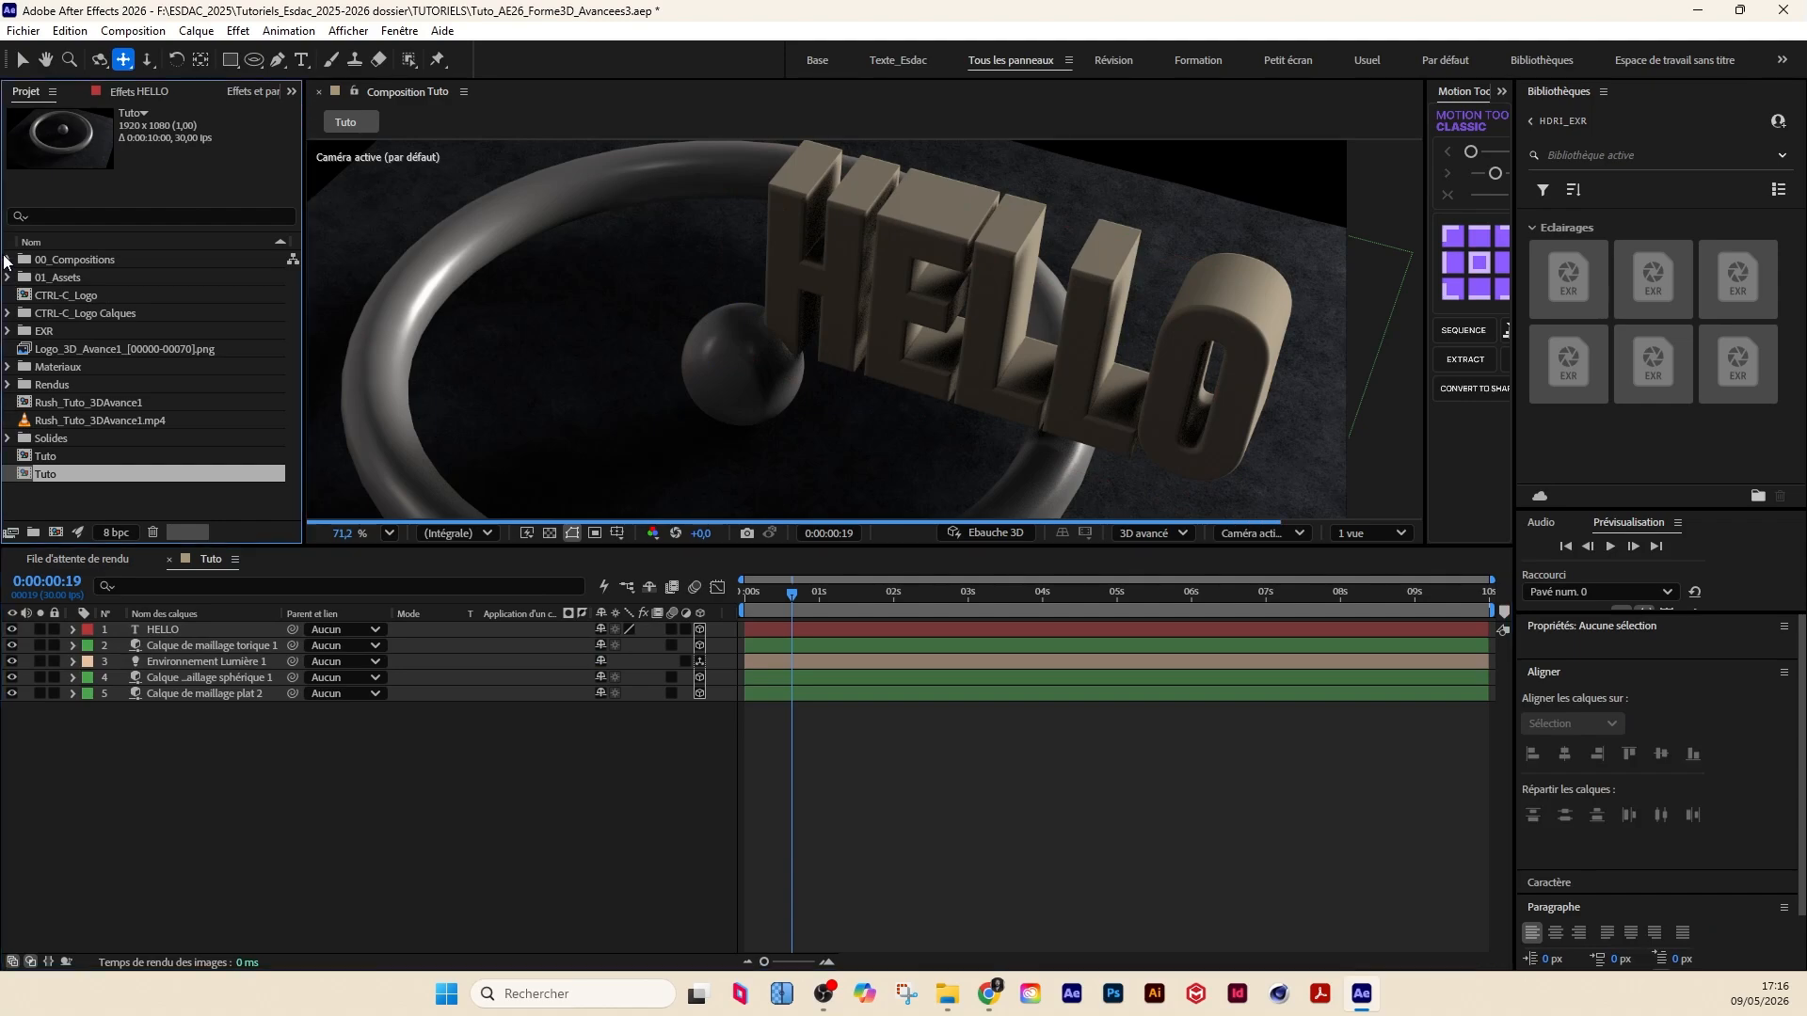
pyautogui.doubleClick(70, 277)
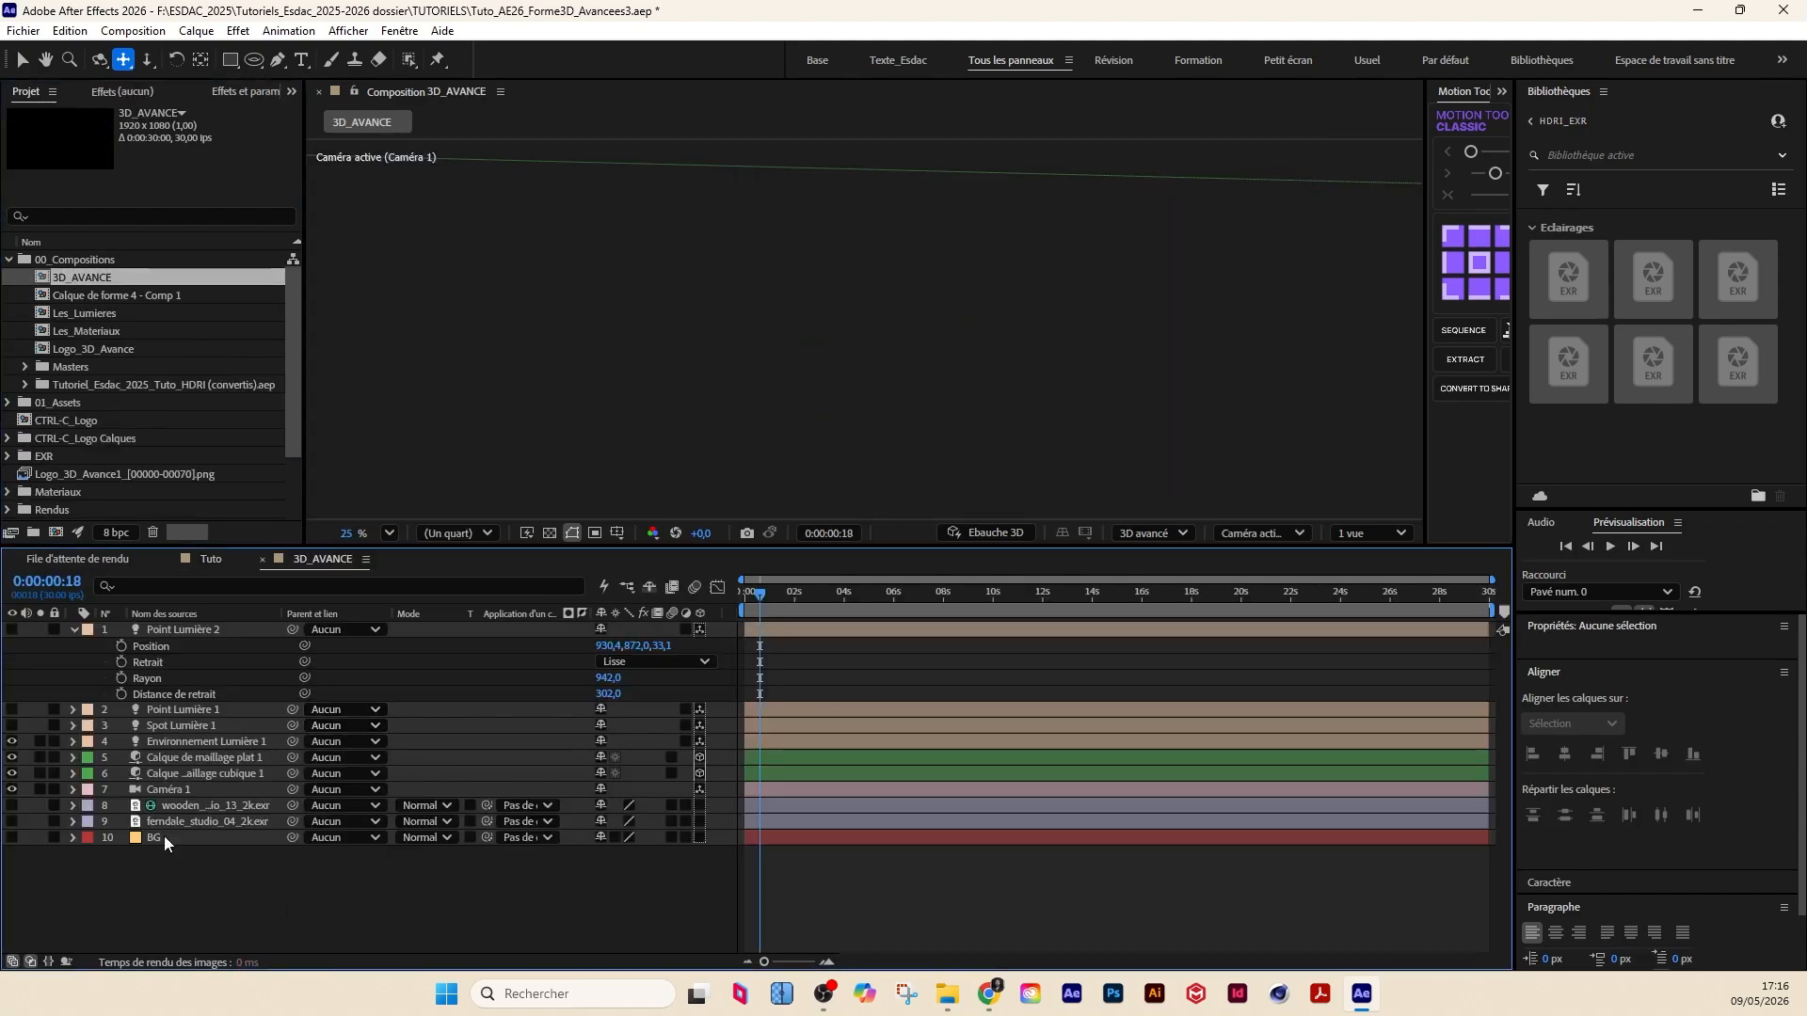
pyautogui.doubleClick(92, 347)
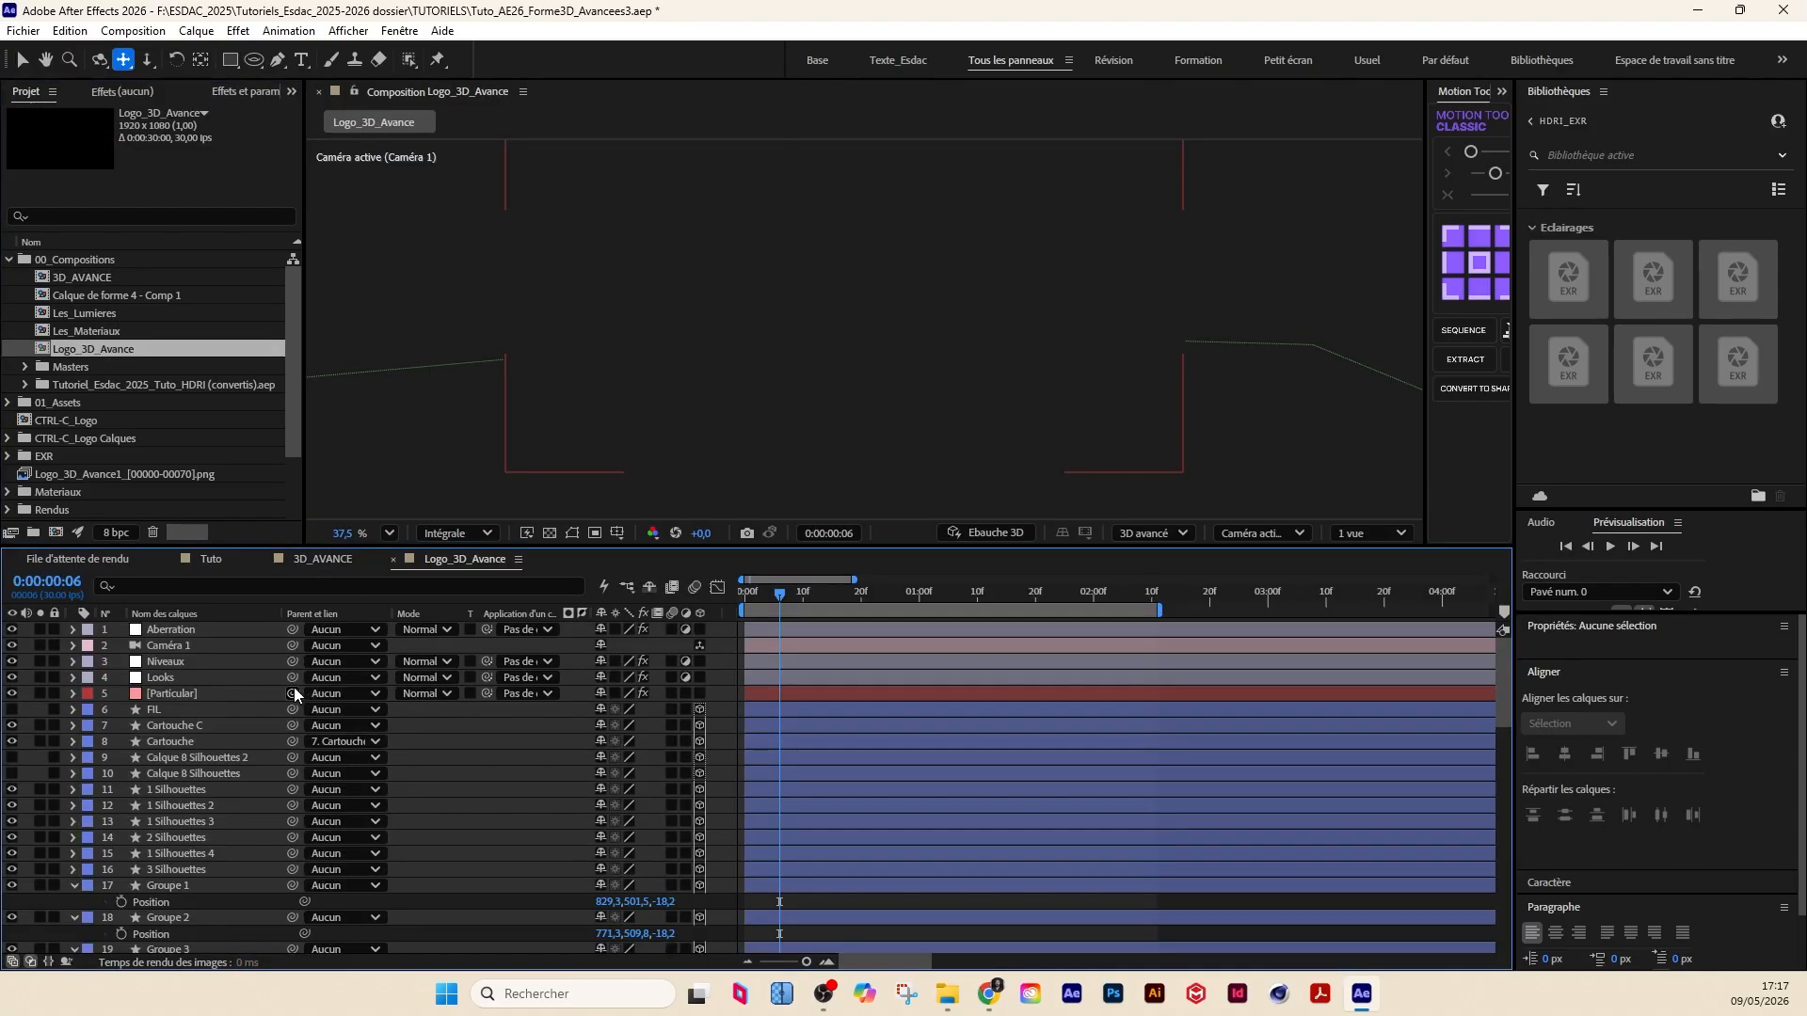
pyautogui.scroll(-2, 163, 774)
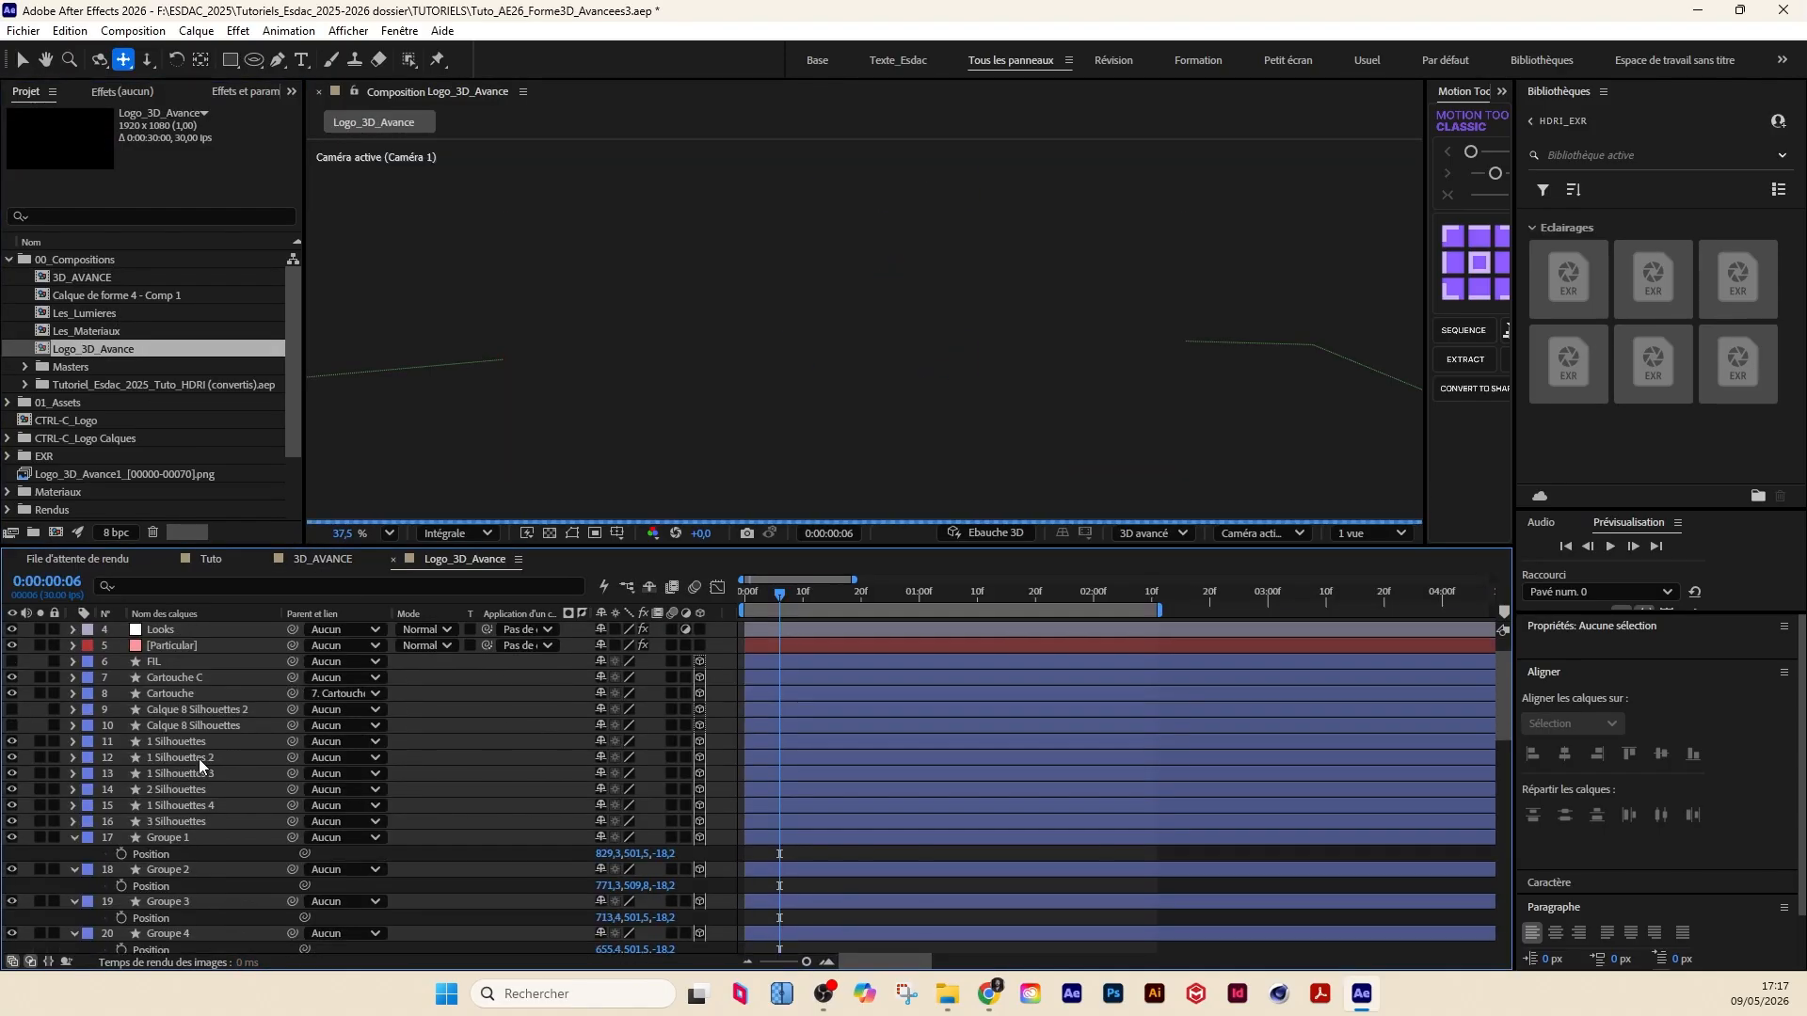
pyautogui.click(200, 758)
pyautogui.scroll(-20, 202, 843)
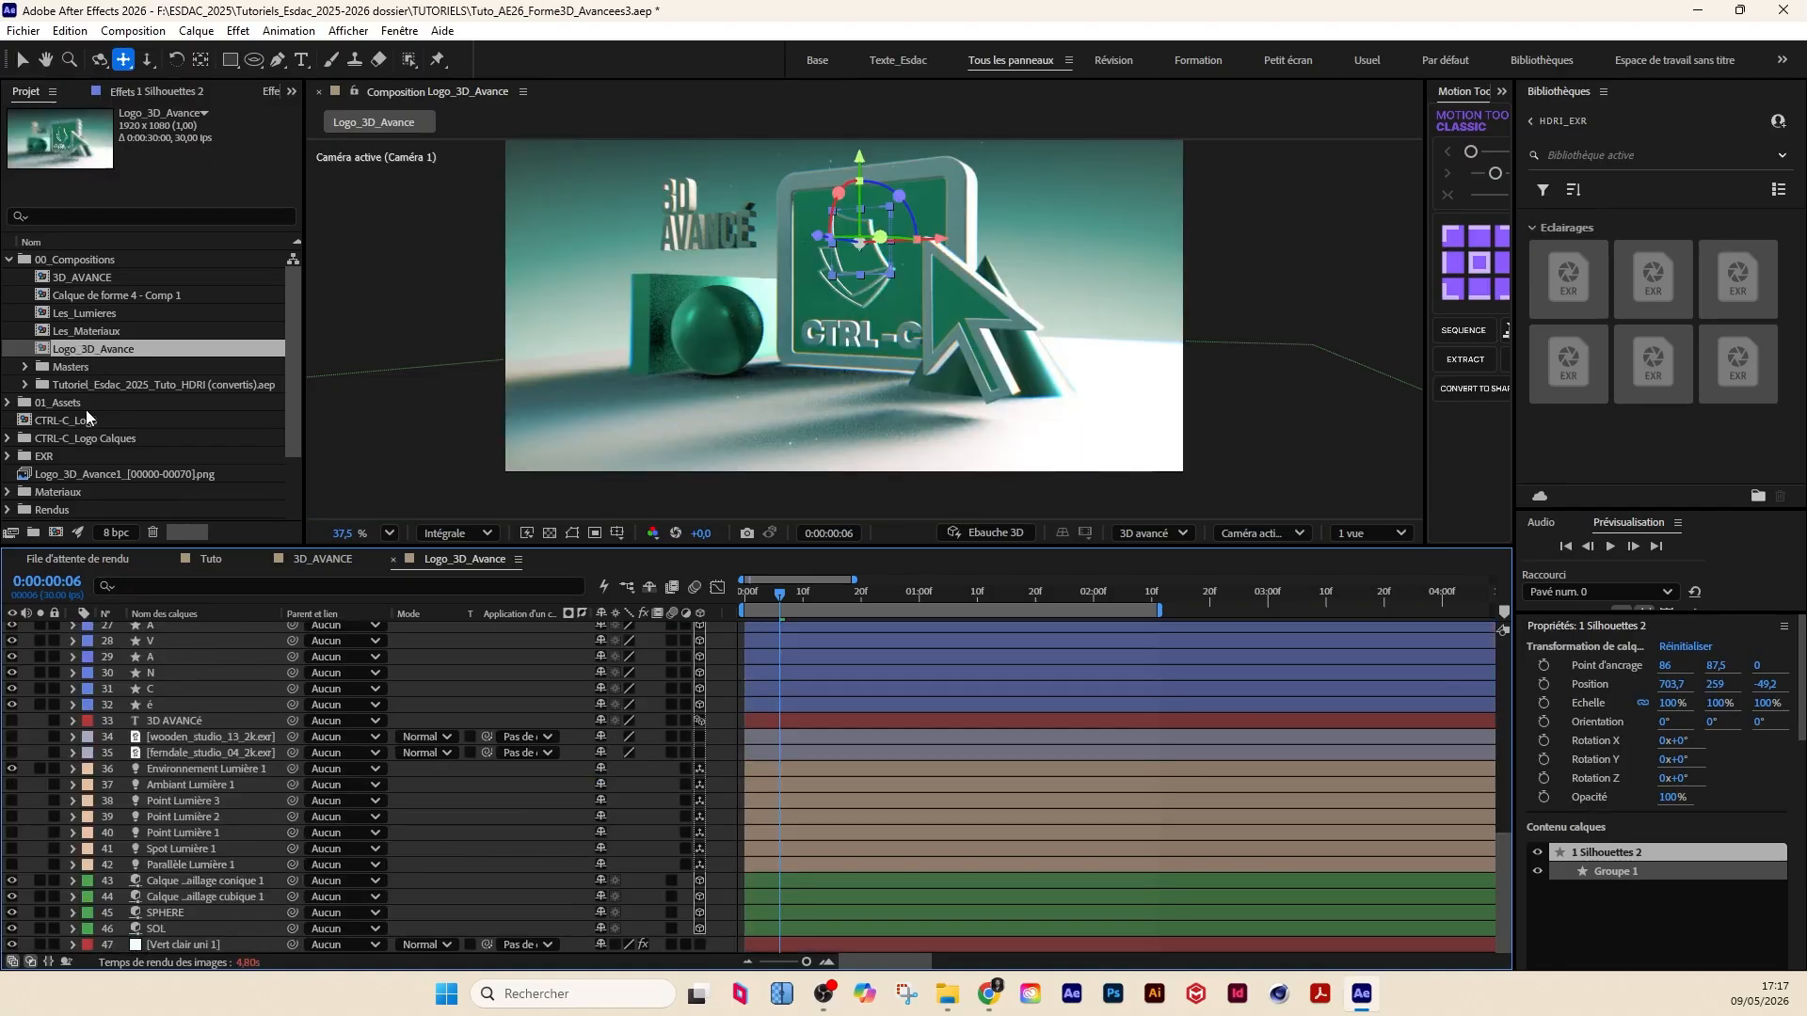
# Step: Open the CTRL-C_Logo composition and review the Créer options for the vector layers from Souris to BG
pyautogui.click(26, 367)
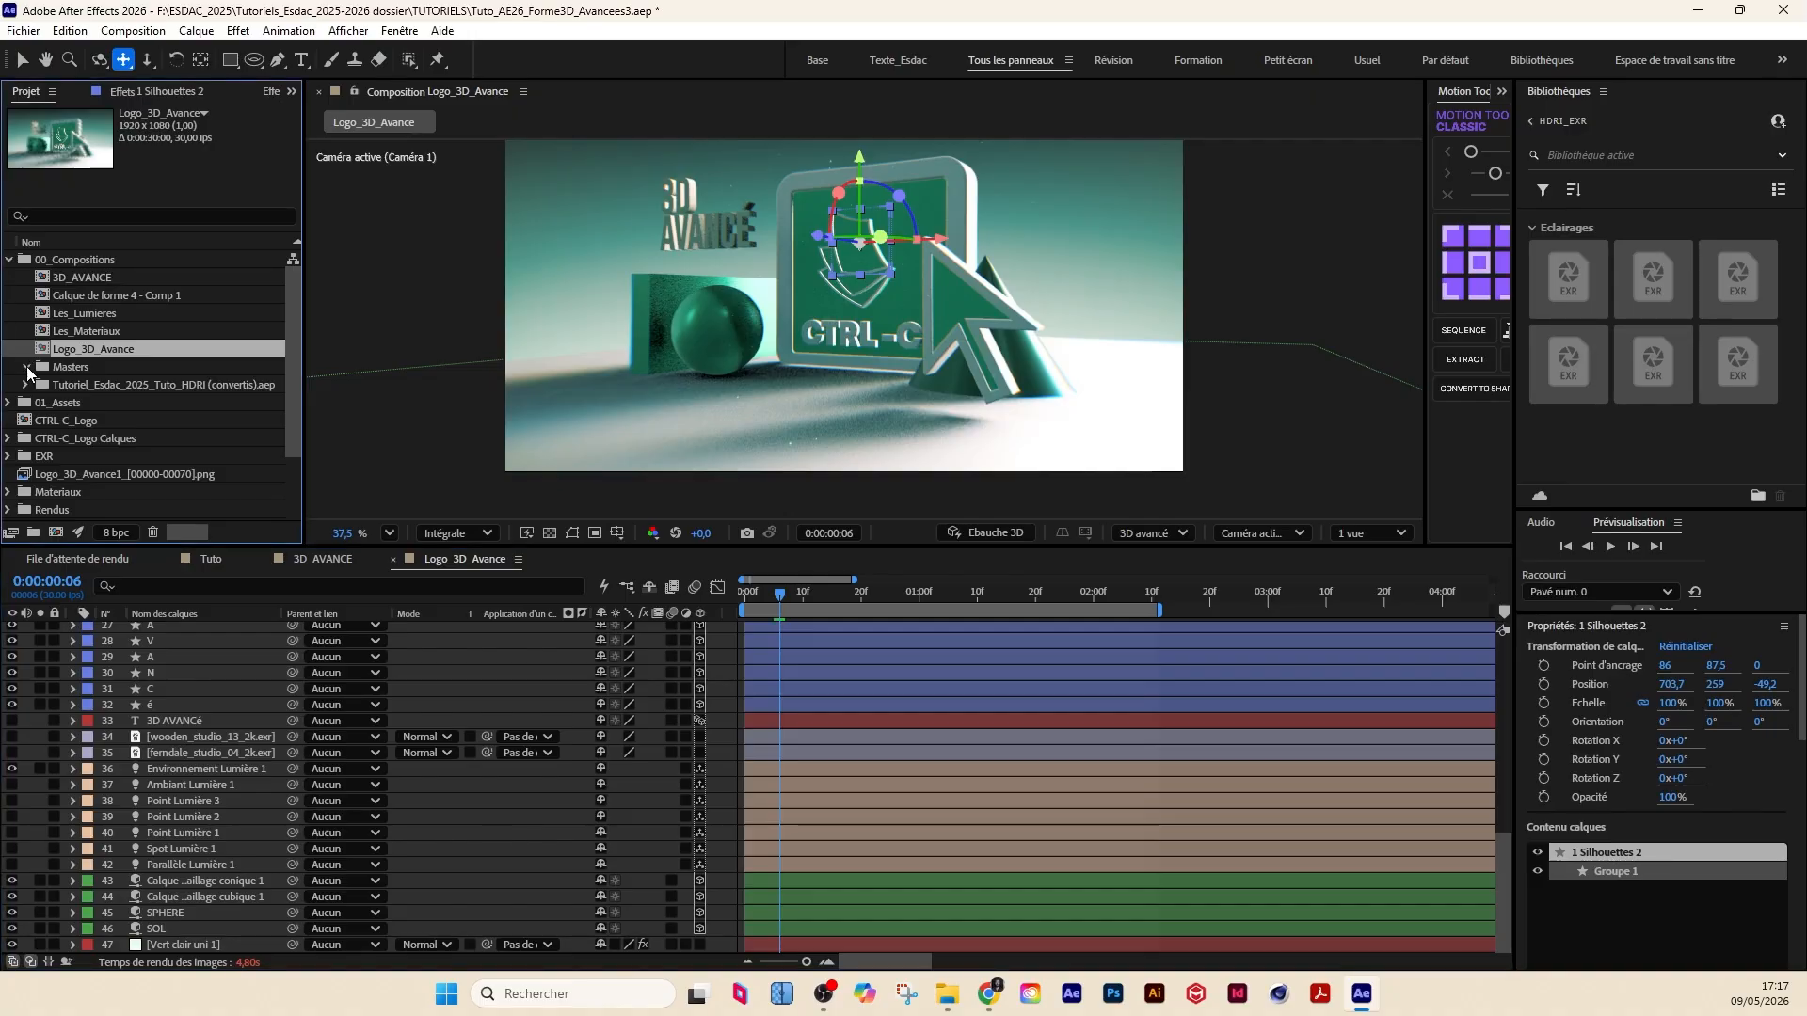
pyautogui.doubleClick(58, 420)
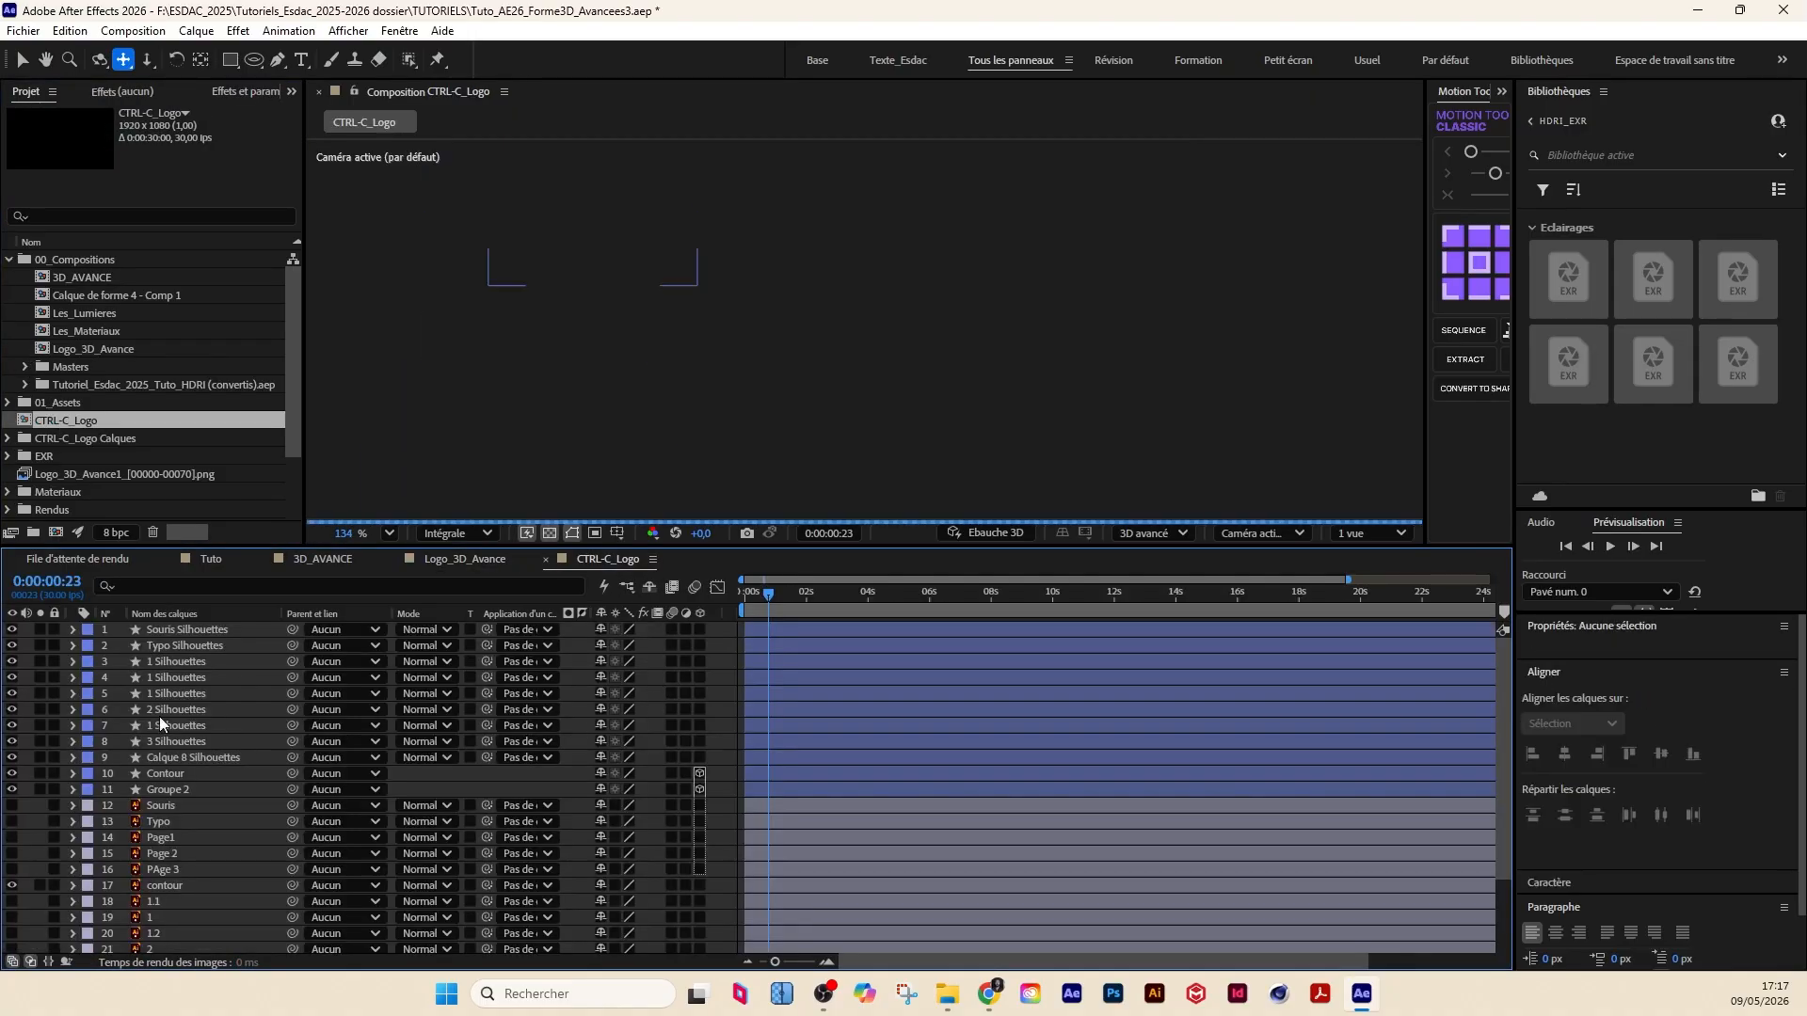
pyautogui.click(170, 805)
pyautogui.scroll(-2, 171, 856)
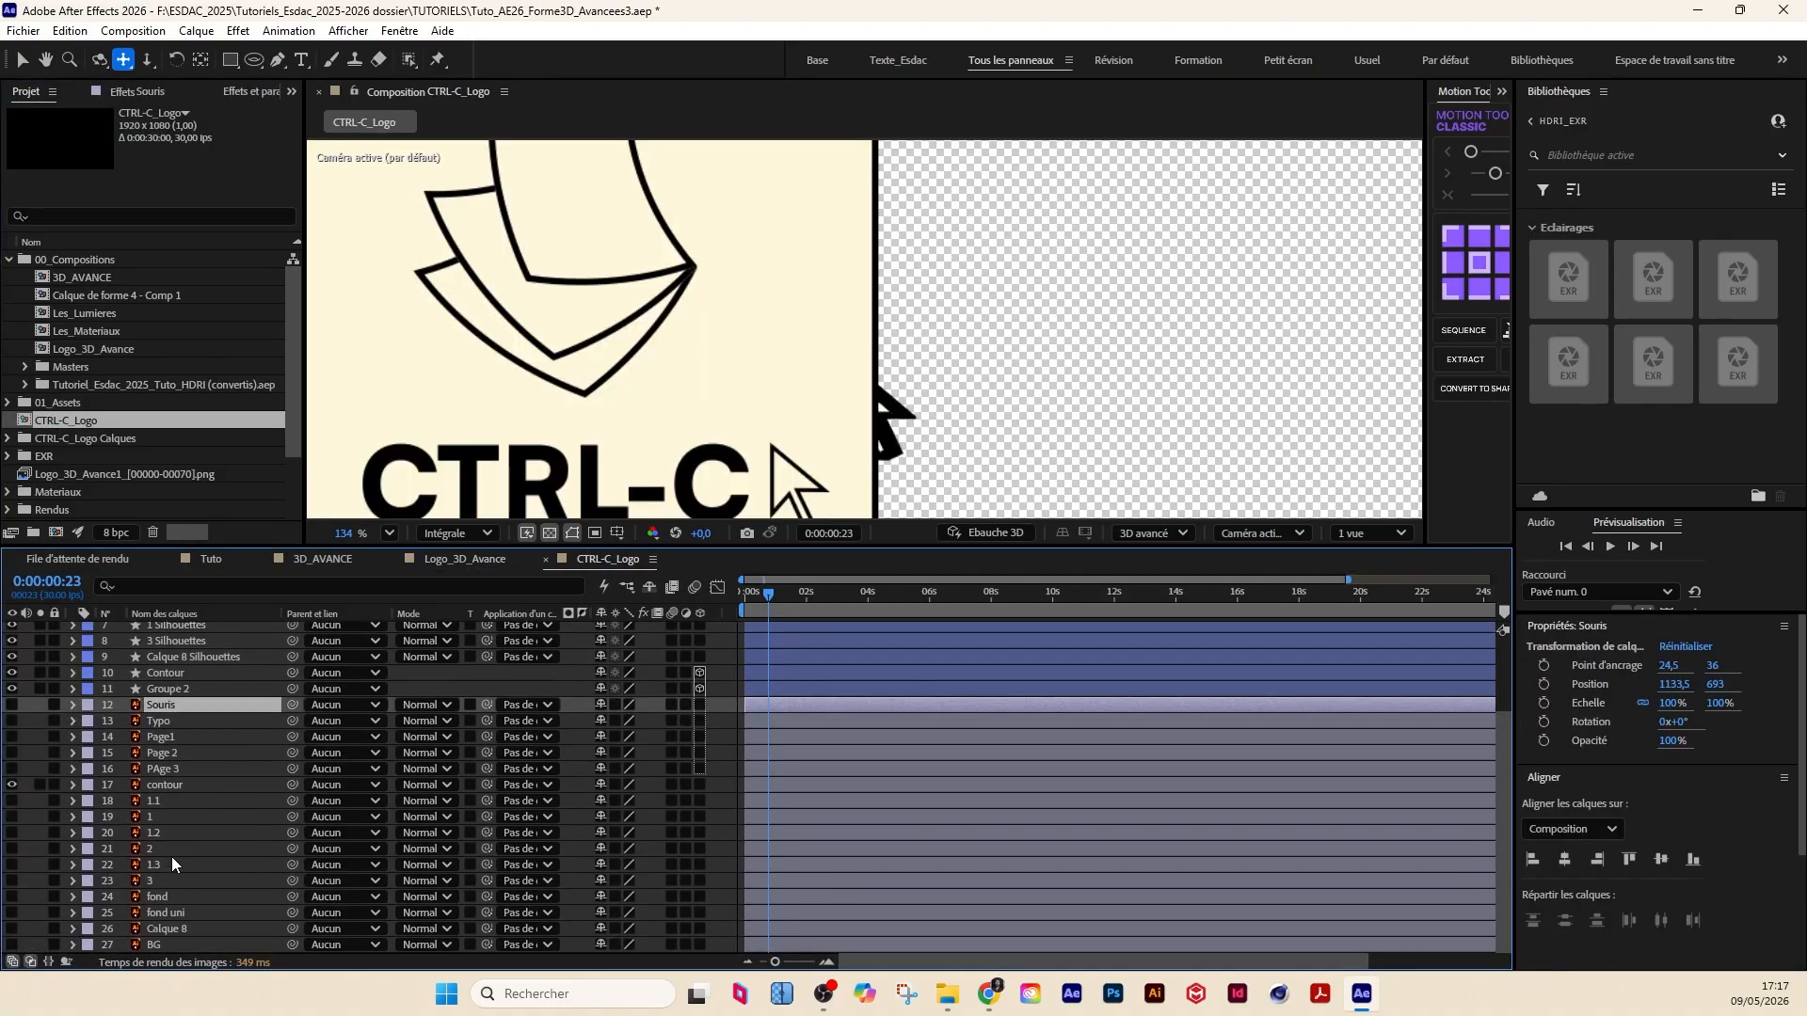
pyautogui.keyDown('shift'); pyautogui.click(156, 941); pyautogui.keyUp('shift')
pyautogui.rightClick(173, 715)
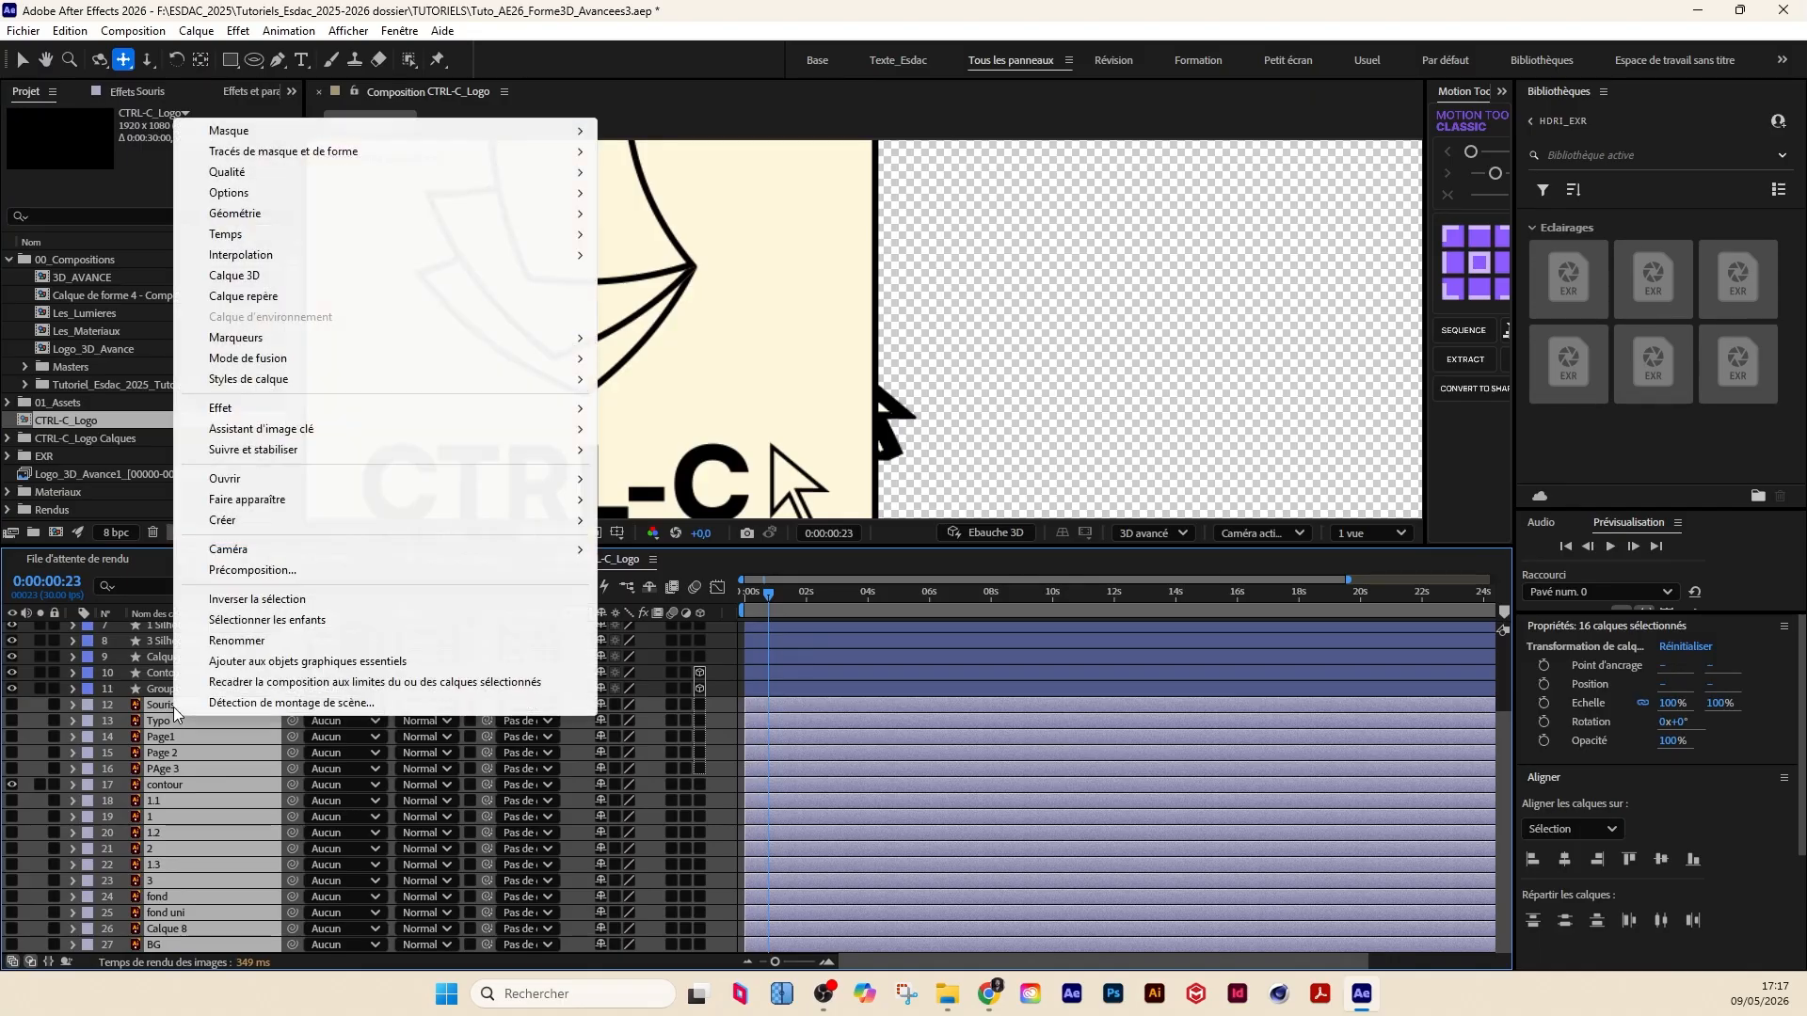
pyautogui.moveTo(250, 520)
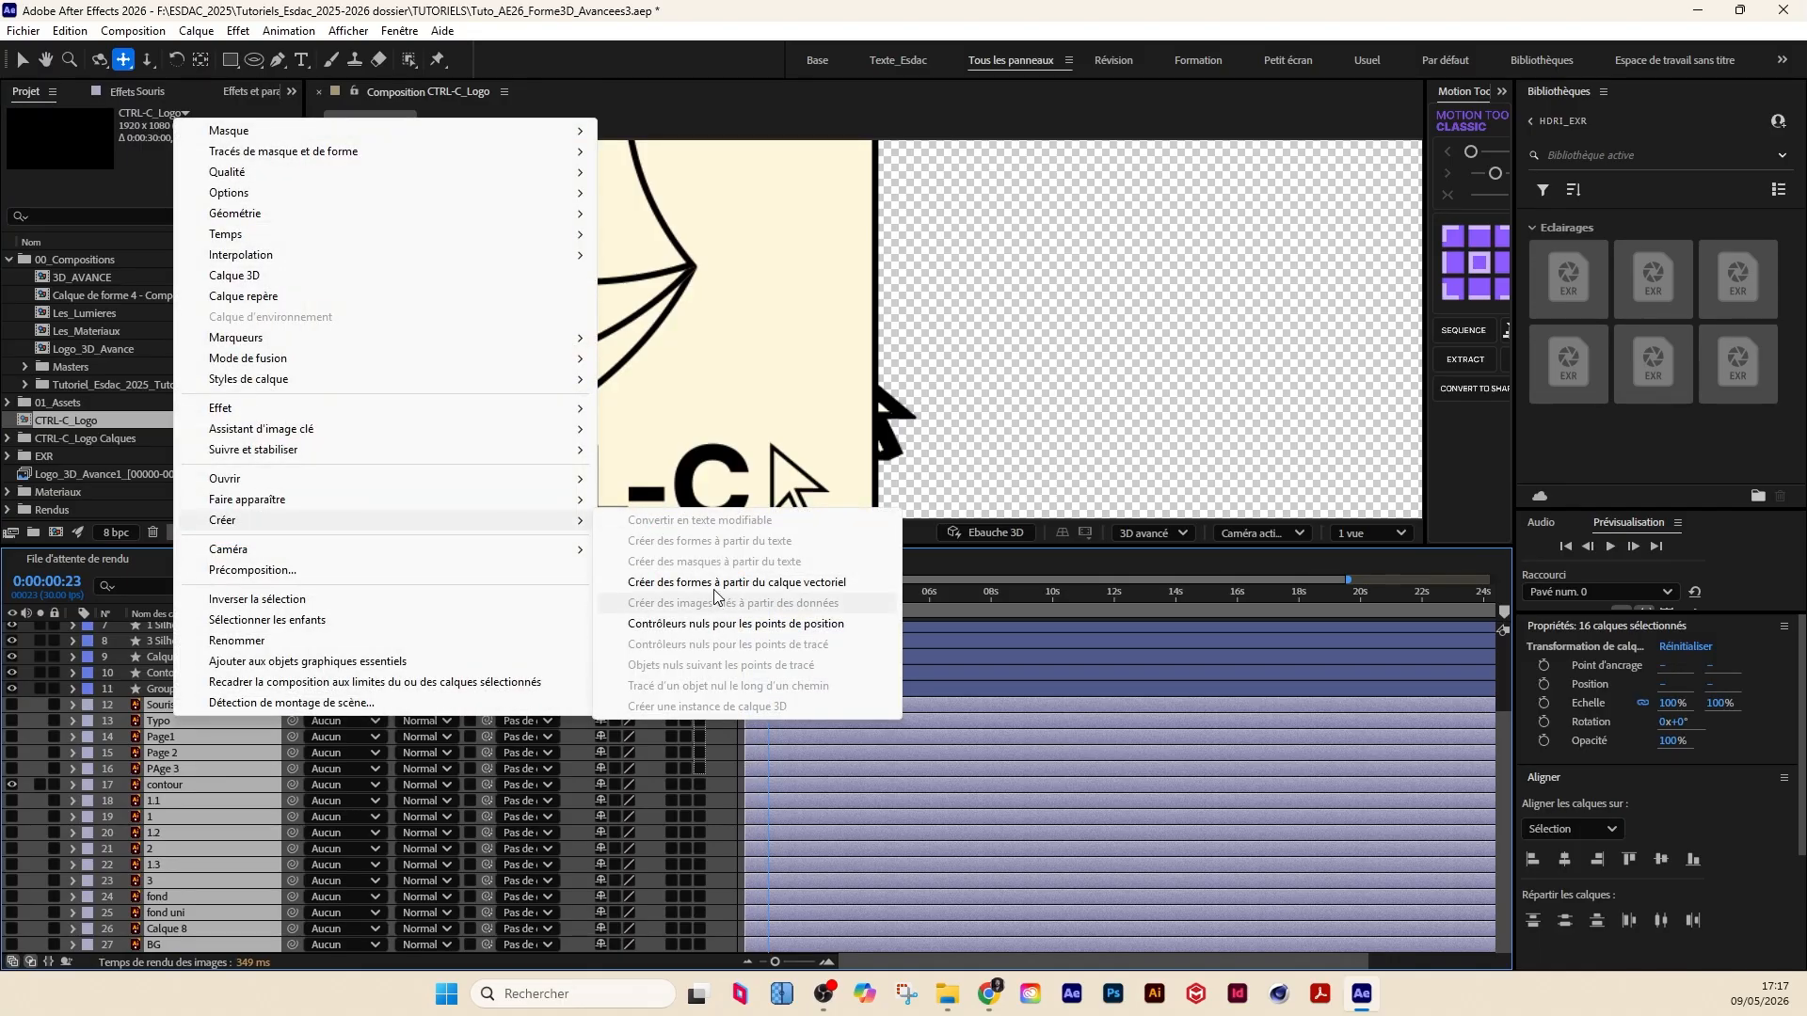
pyautogui.click(584, 787)
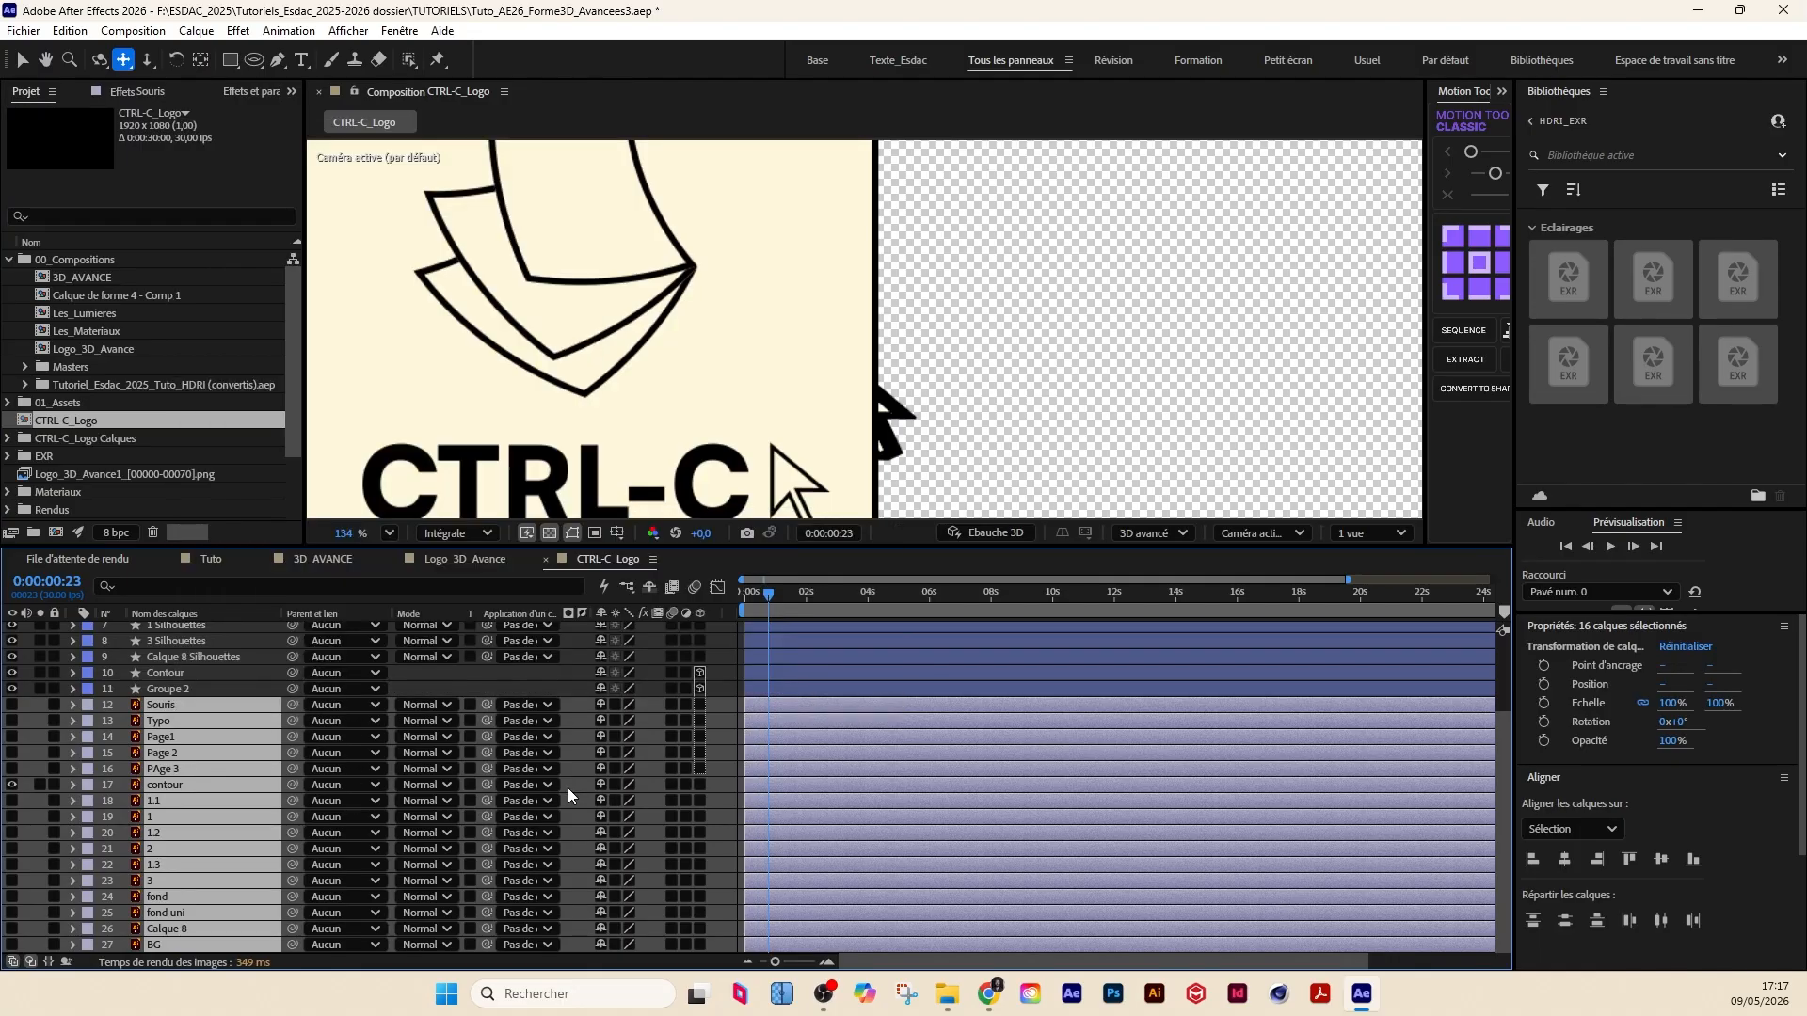
# Step: Solo the shape layers from Souris Silhouettes to Groupe 2 for inspection, then remove the solo and deselect them
pyautogui.click(178, 690)
pyautogui.scroll(3, 178, 691)
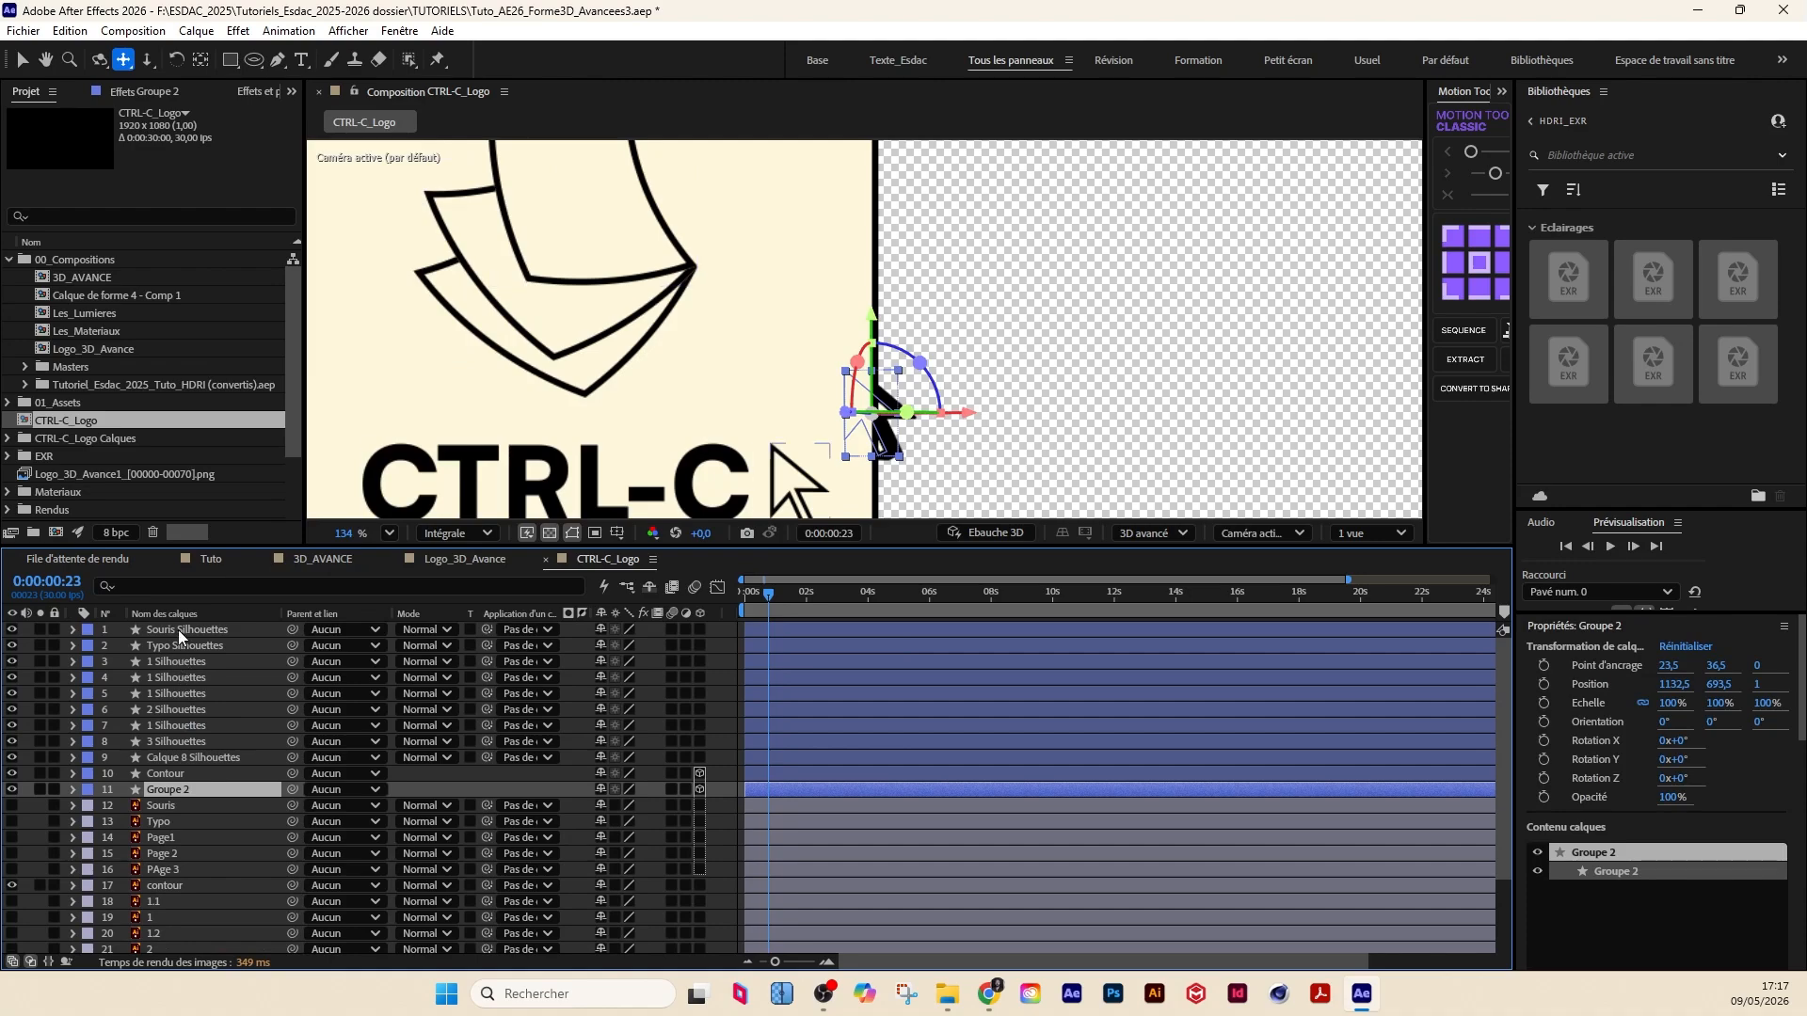
pyautogui.keyDown('shift'); pyautogui.click(178, 629); pyautogui.keyUp('shift')
pyautogui.click(39, 629)
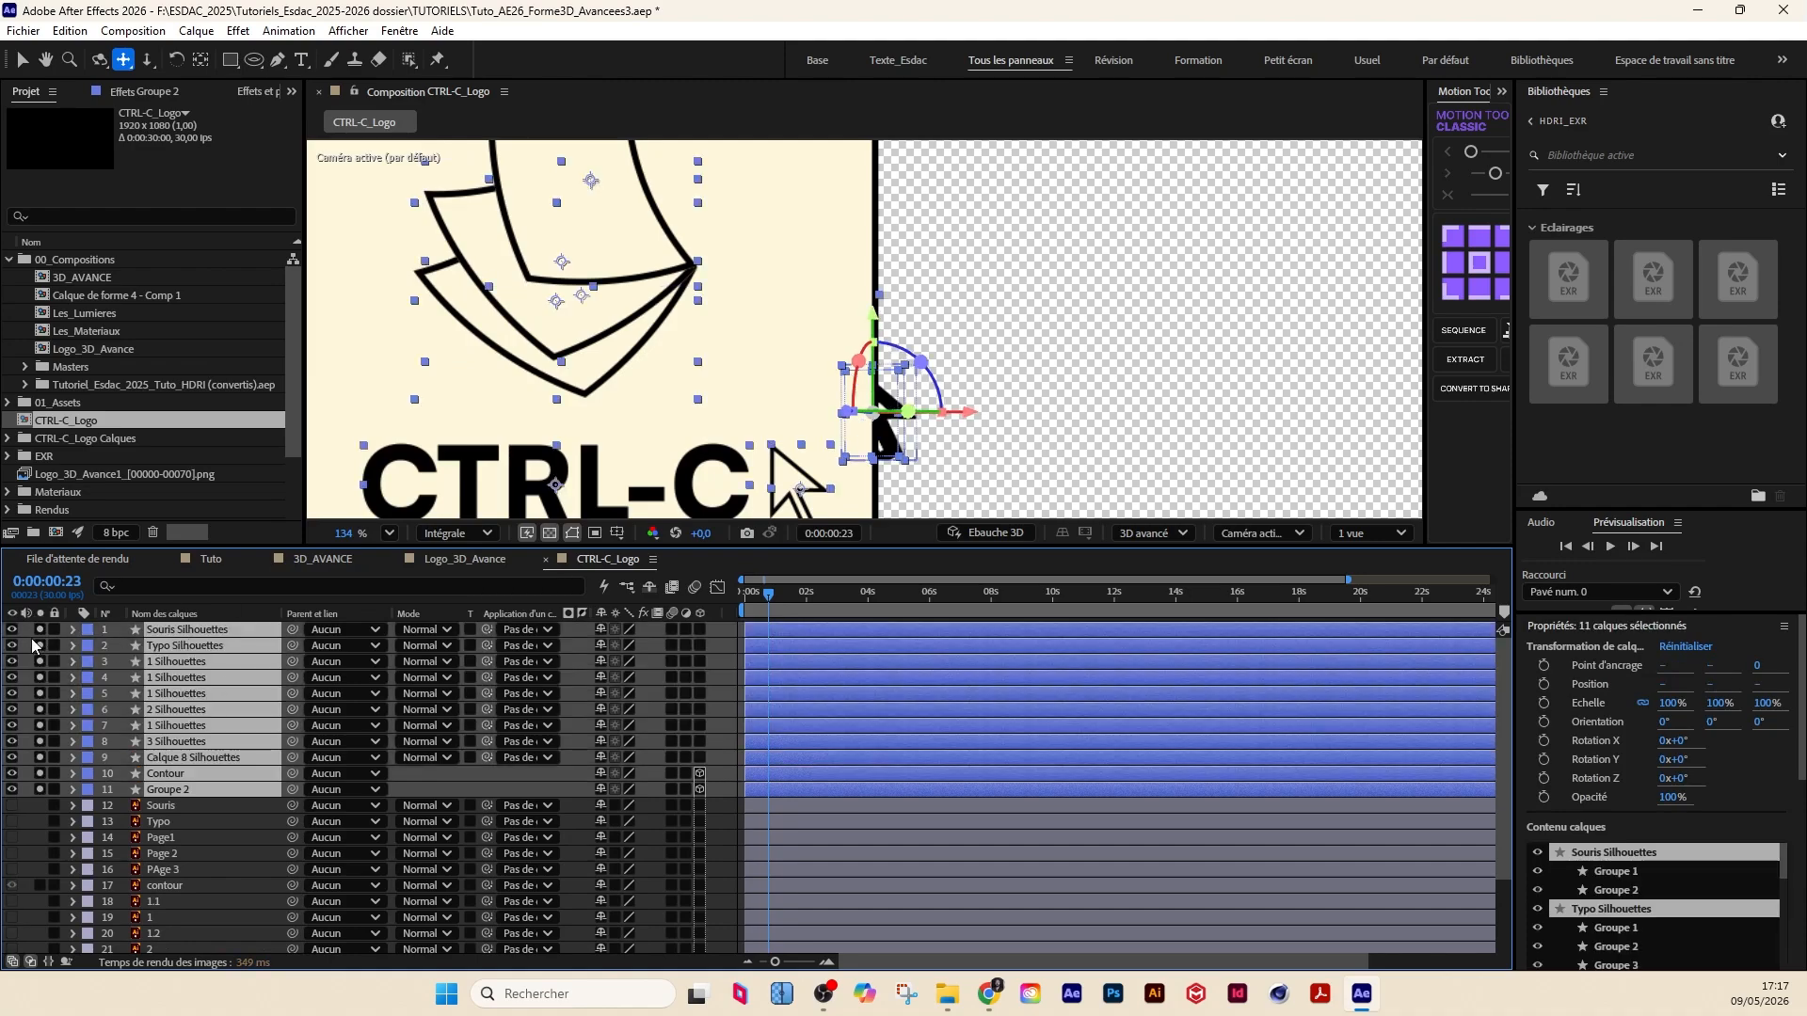
pyautogui.click(40, 634)
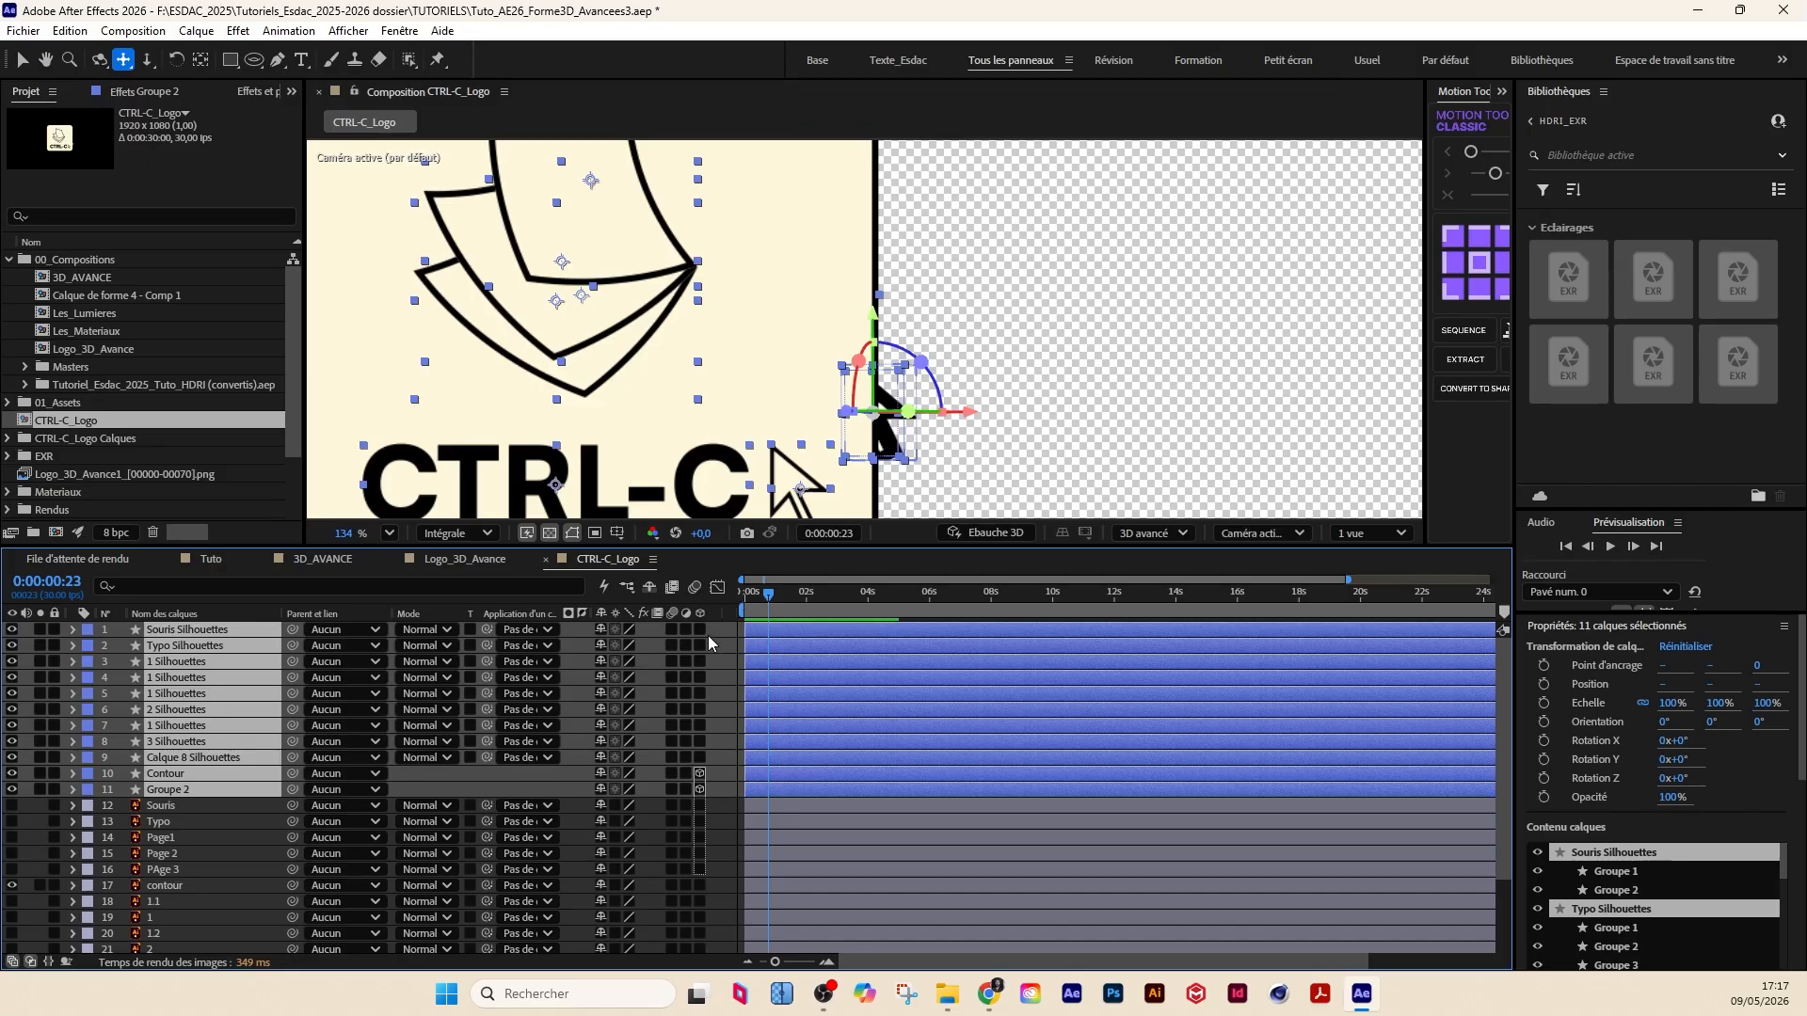
pyautogui.click(549, 783)
# Step: Isolate the arrow cursor by soloing its Contour and Groupe 2 layers
pyautogui.click(894, 417)
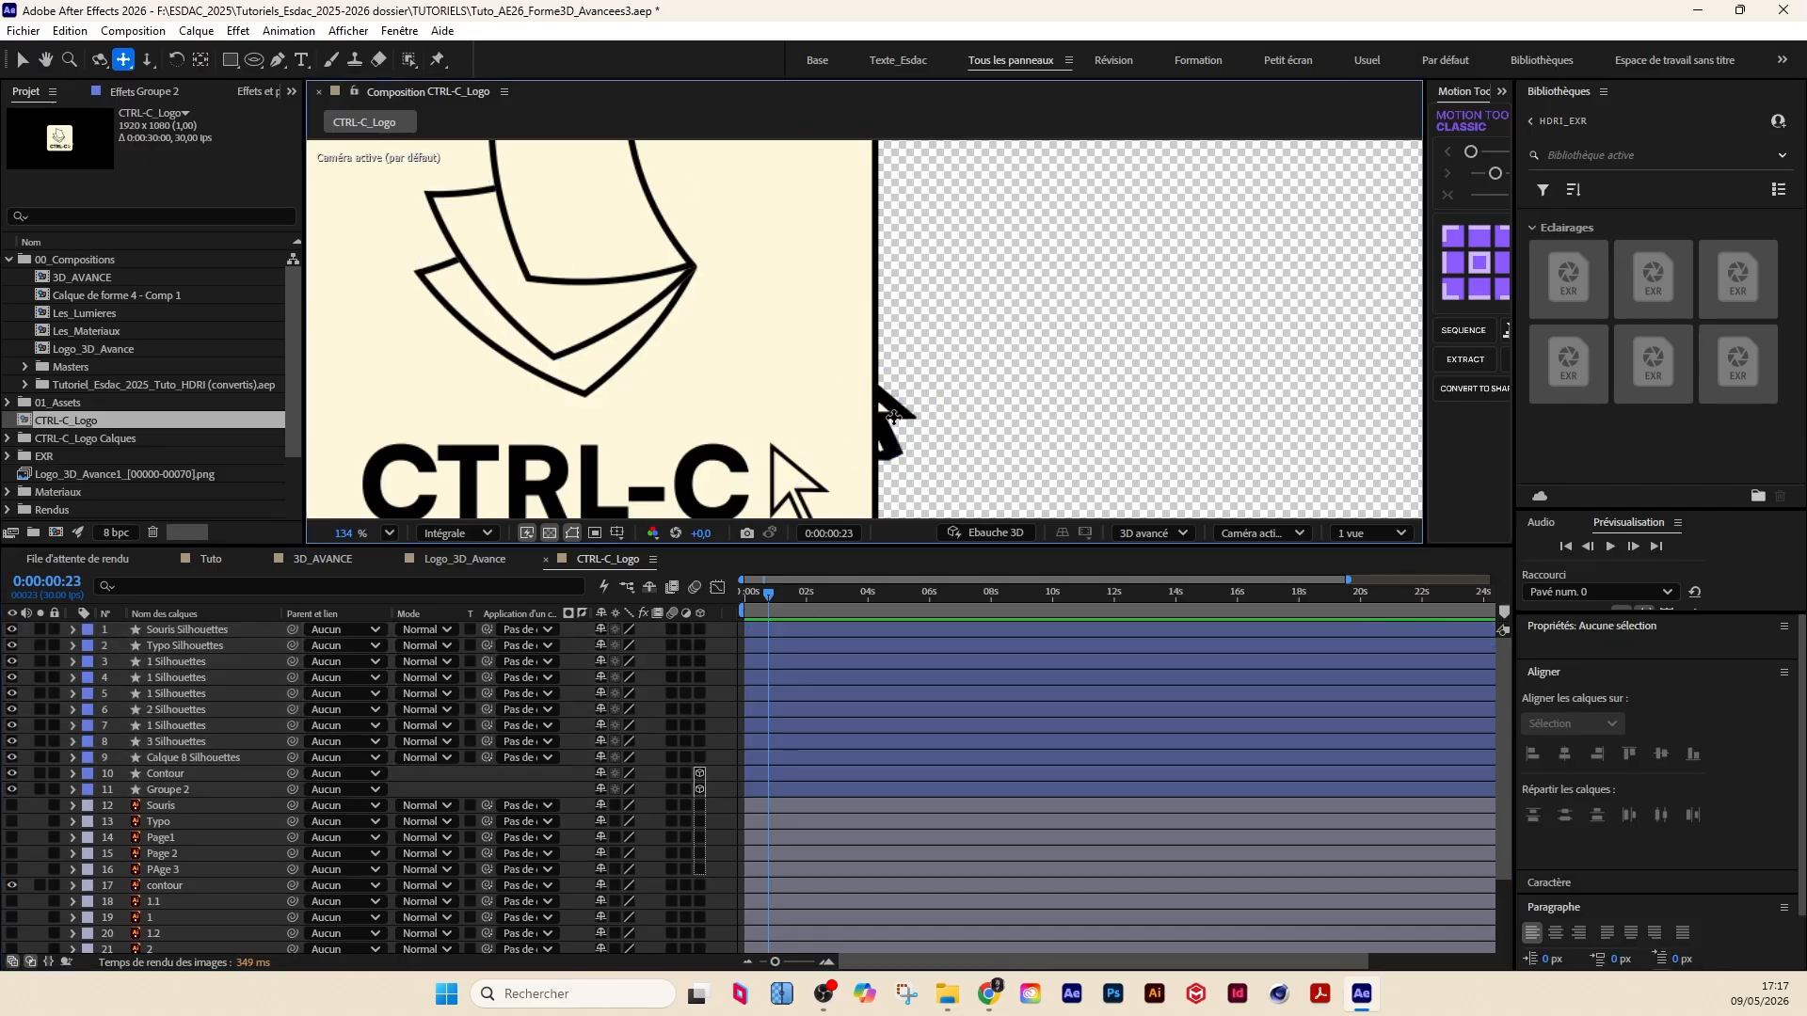
pyautogui.press('v')
pyautogui.click(894, 417)
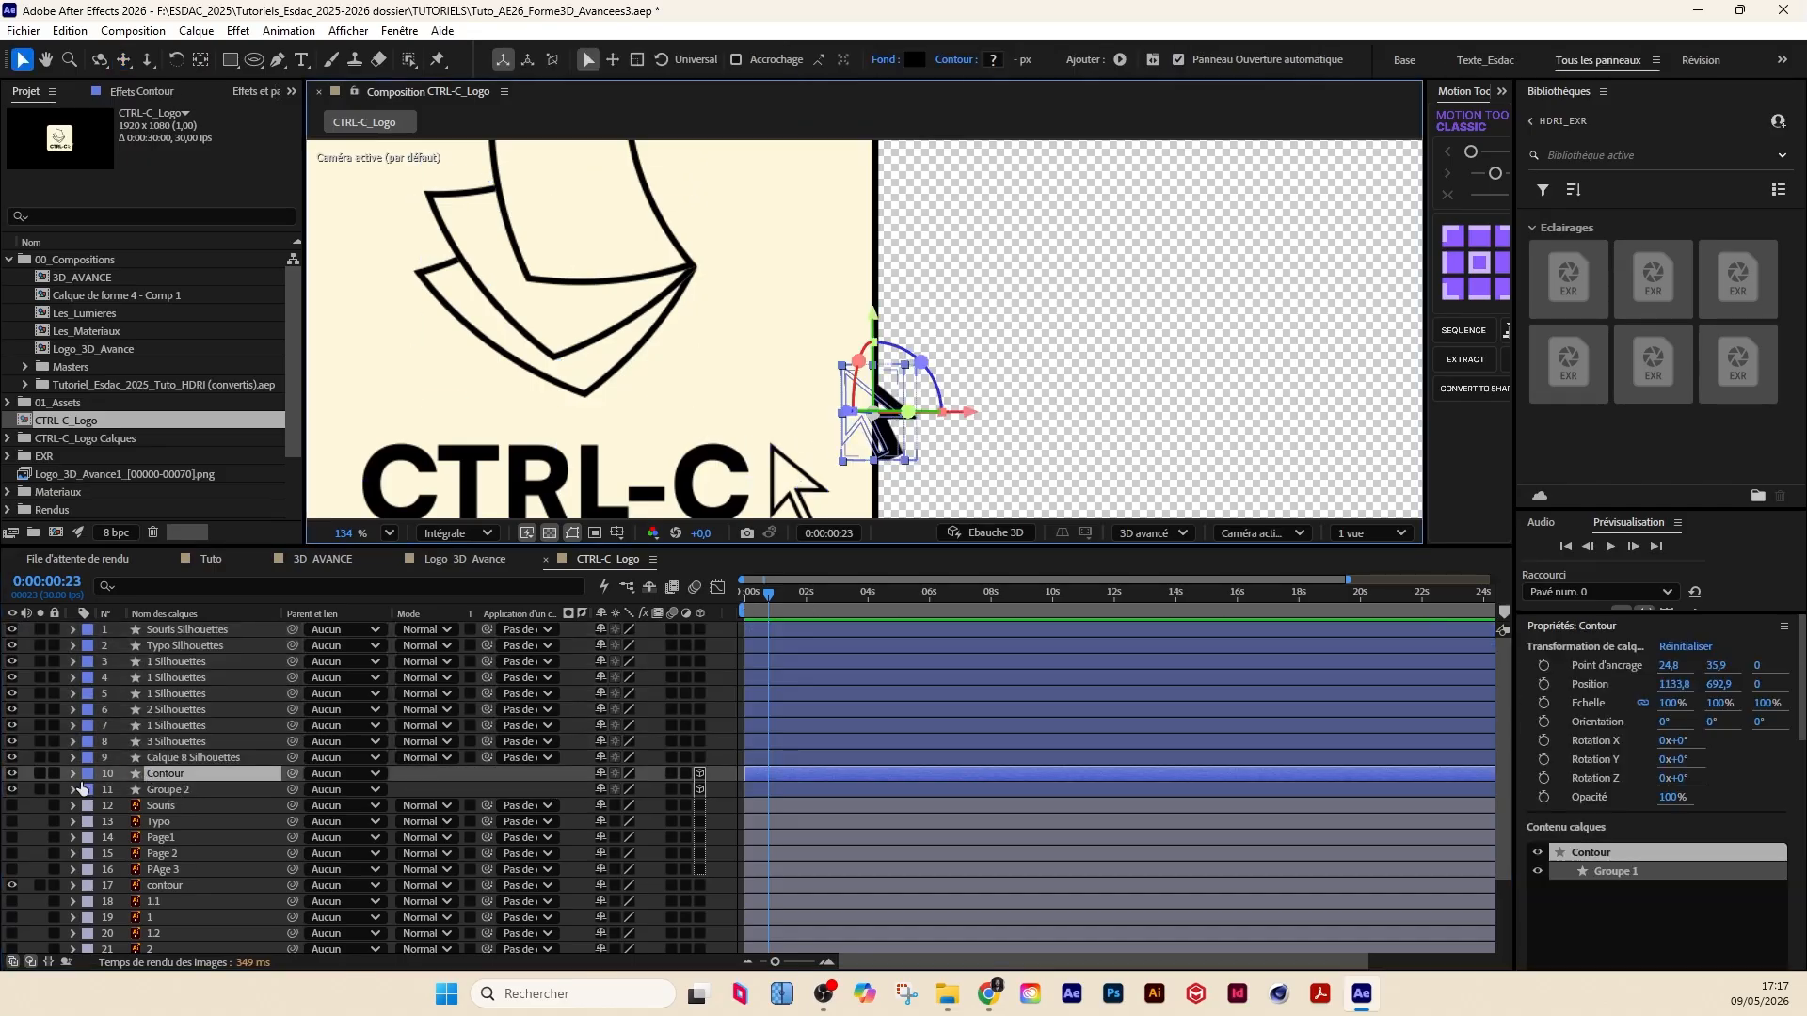
pyautogui.moveTo(39, 774); pyautogui.dragTo(40, 789)
pyautogui.click(155, 789)
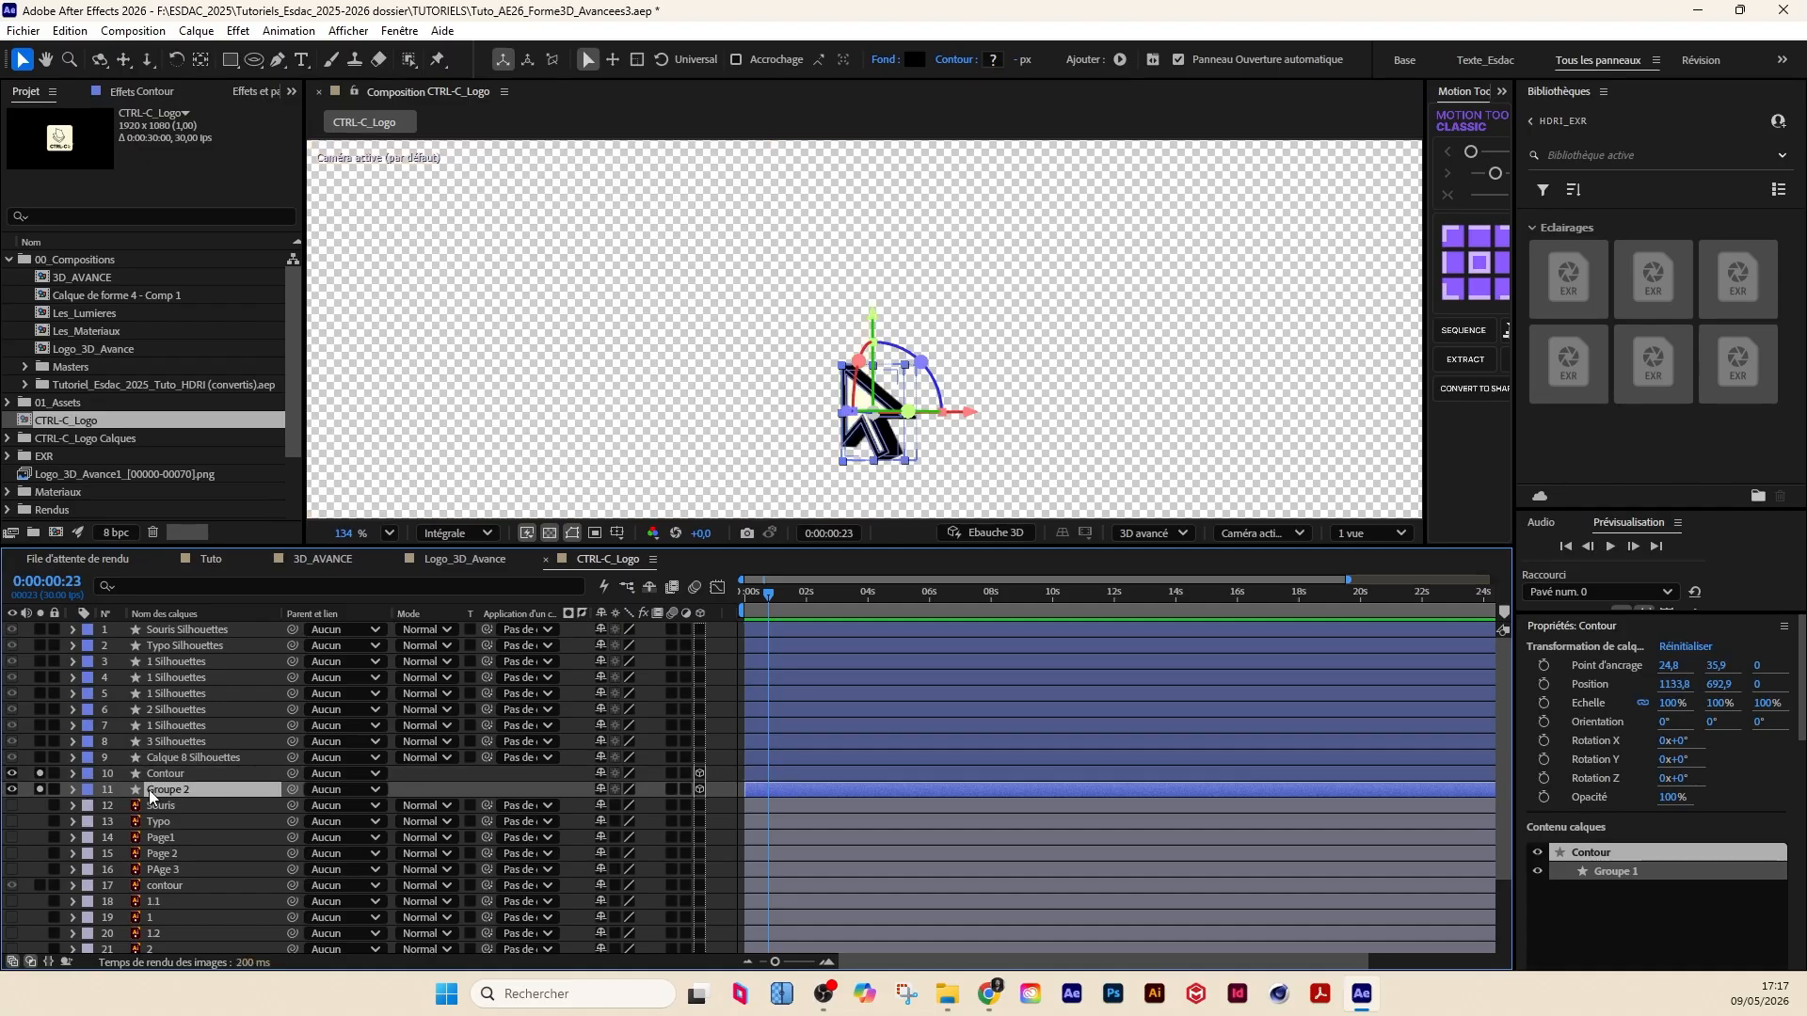
pyautogui.keyDown('shift'); pyautogui.click(170, 776); pyautogui.keyUp('shift')
pyautogui.click(157, 775)
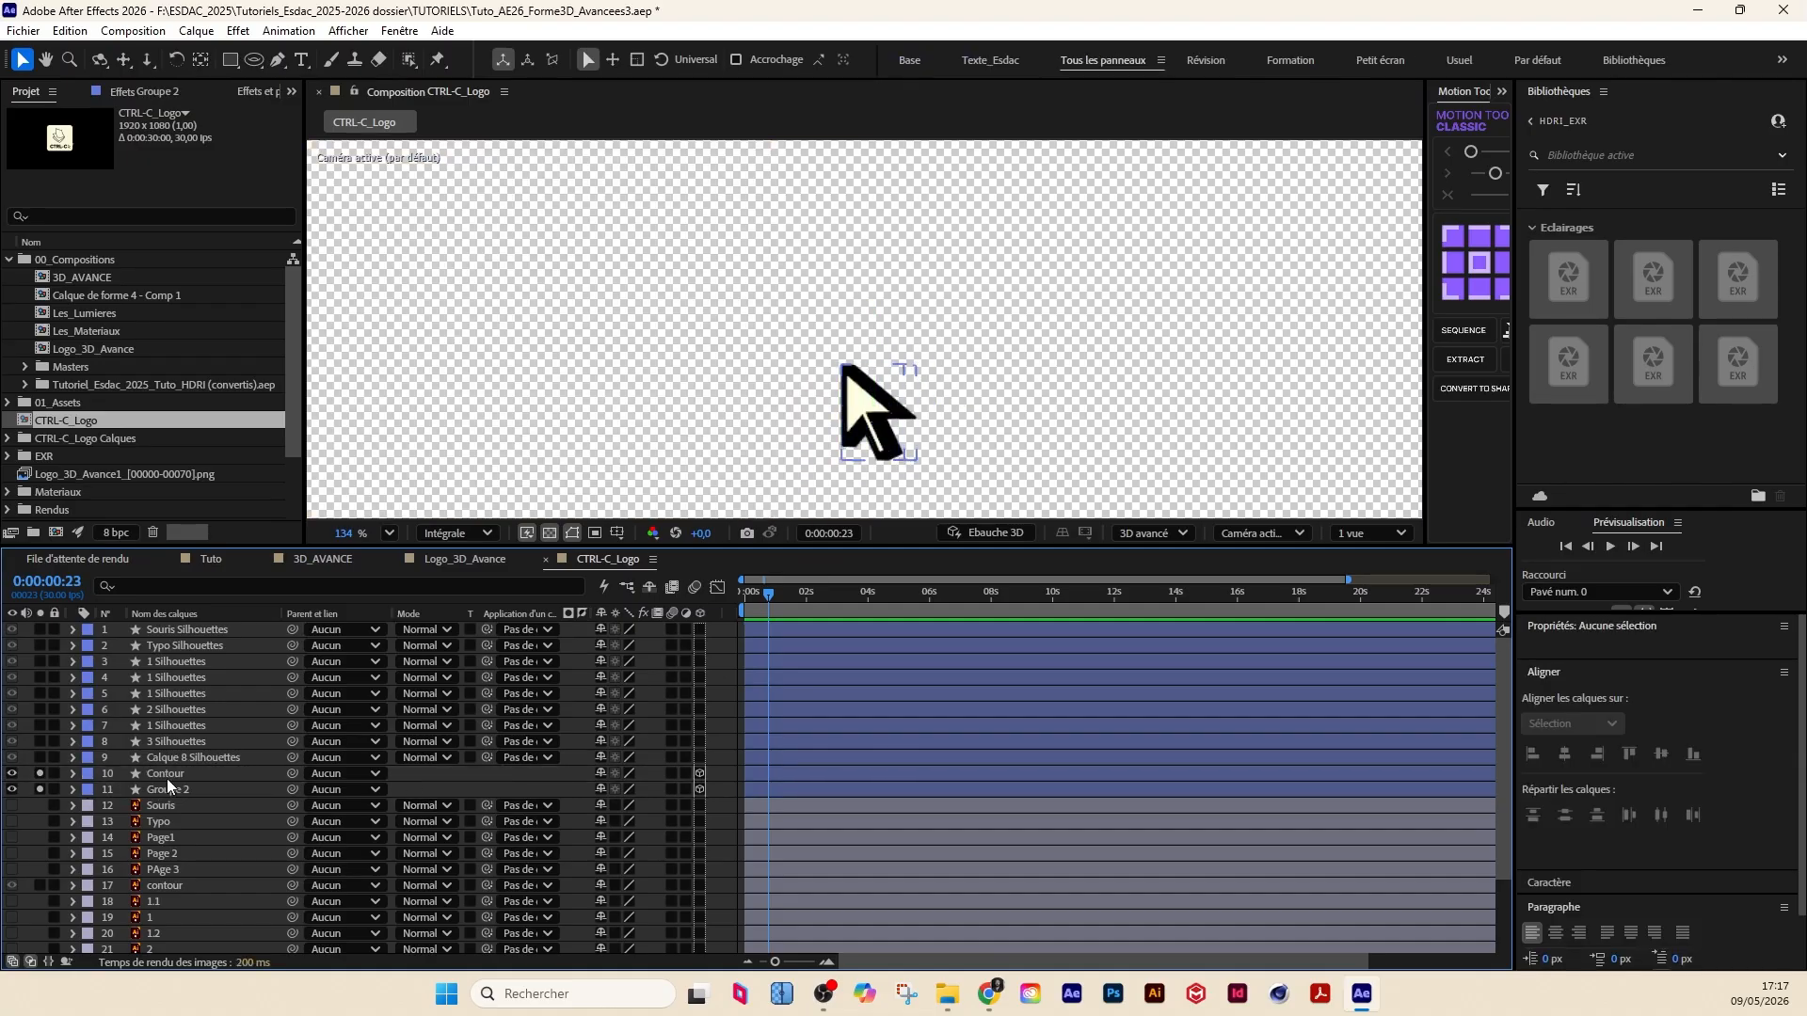
# Step: Display only the Position property under both the Contour and Groupe 2 layers to compare their depth
pyautogui.click(74, 775)
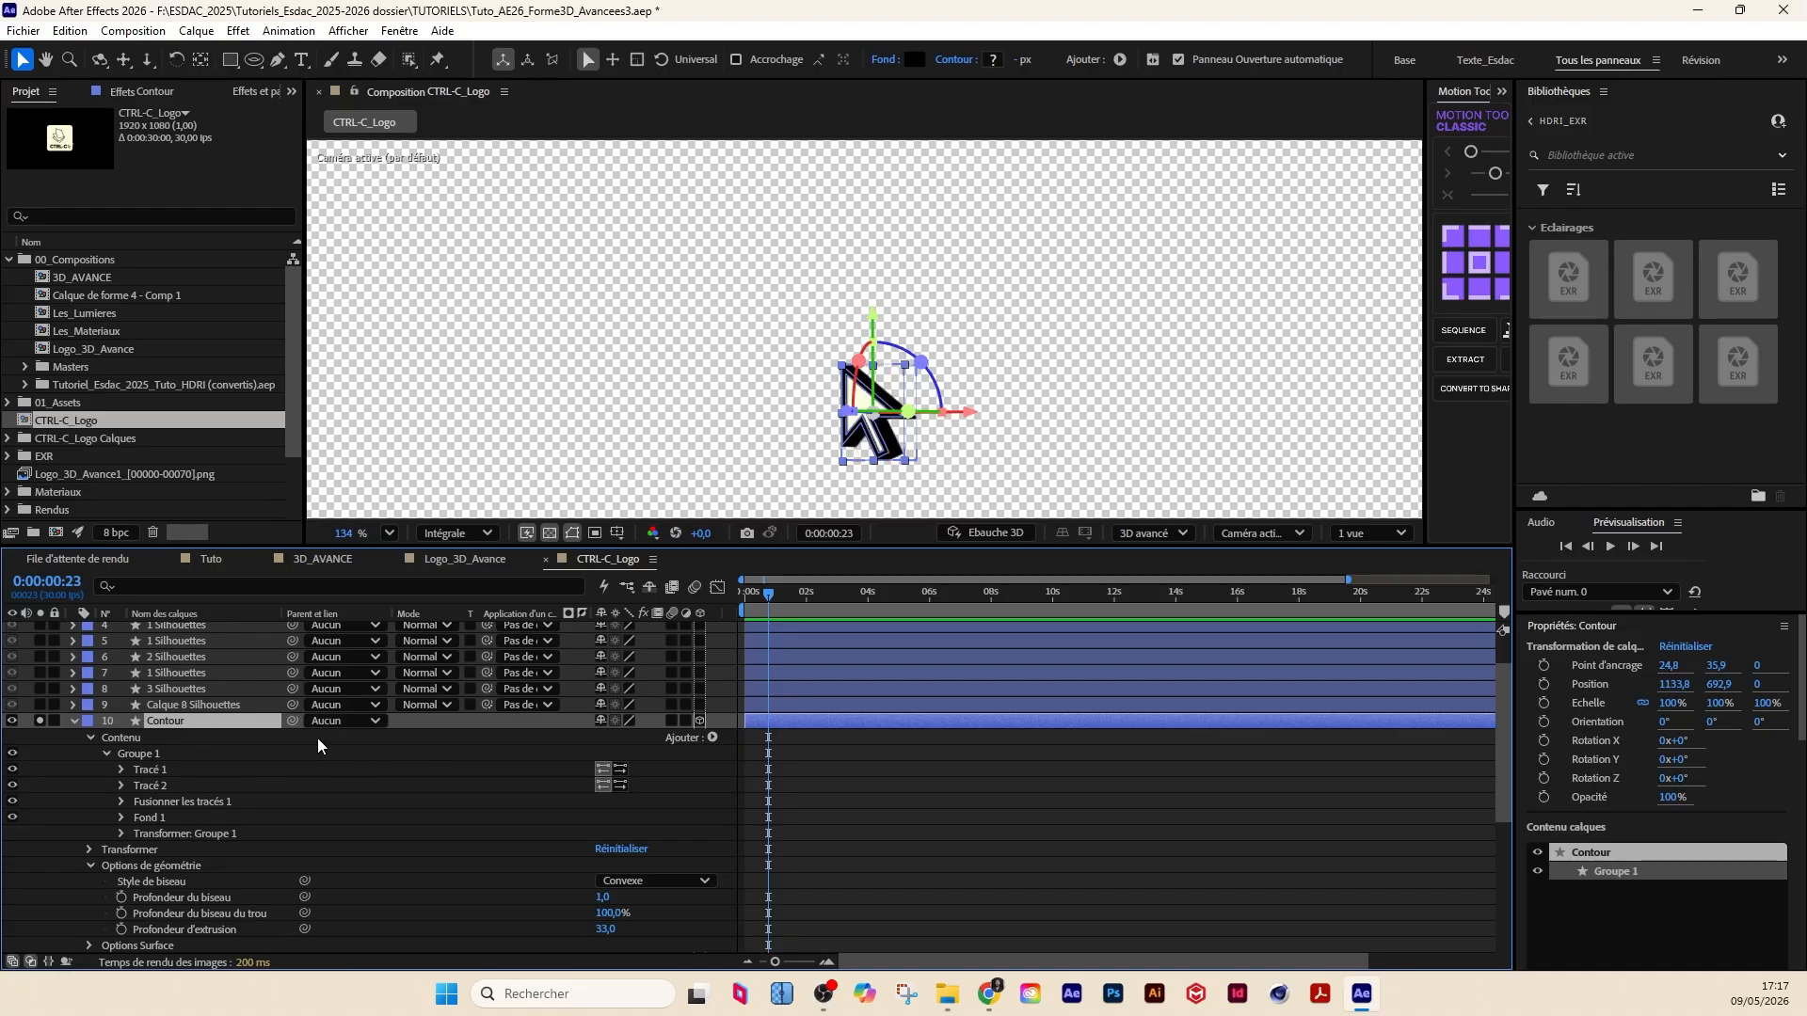
pyautogui.press('p')
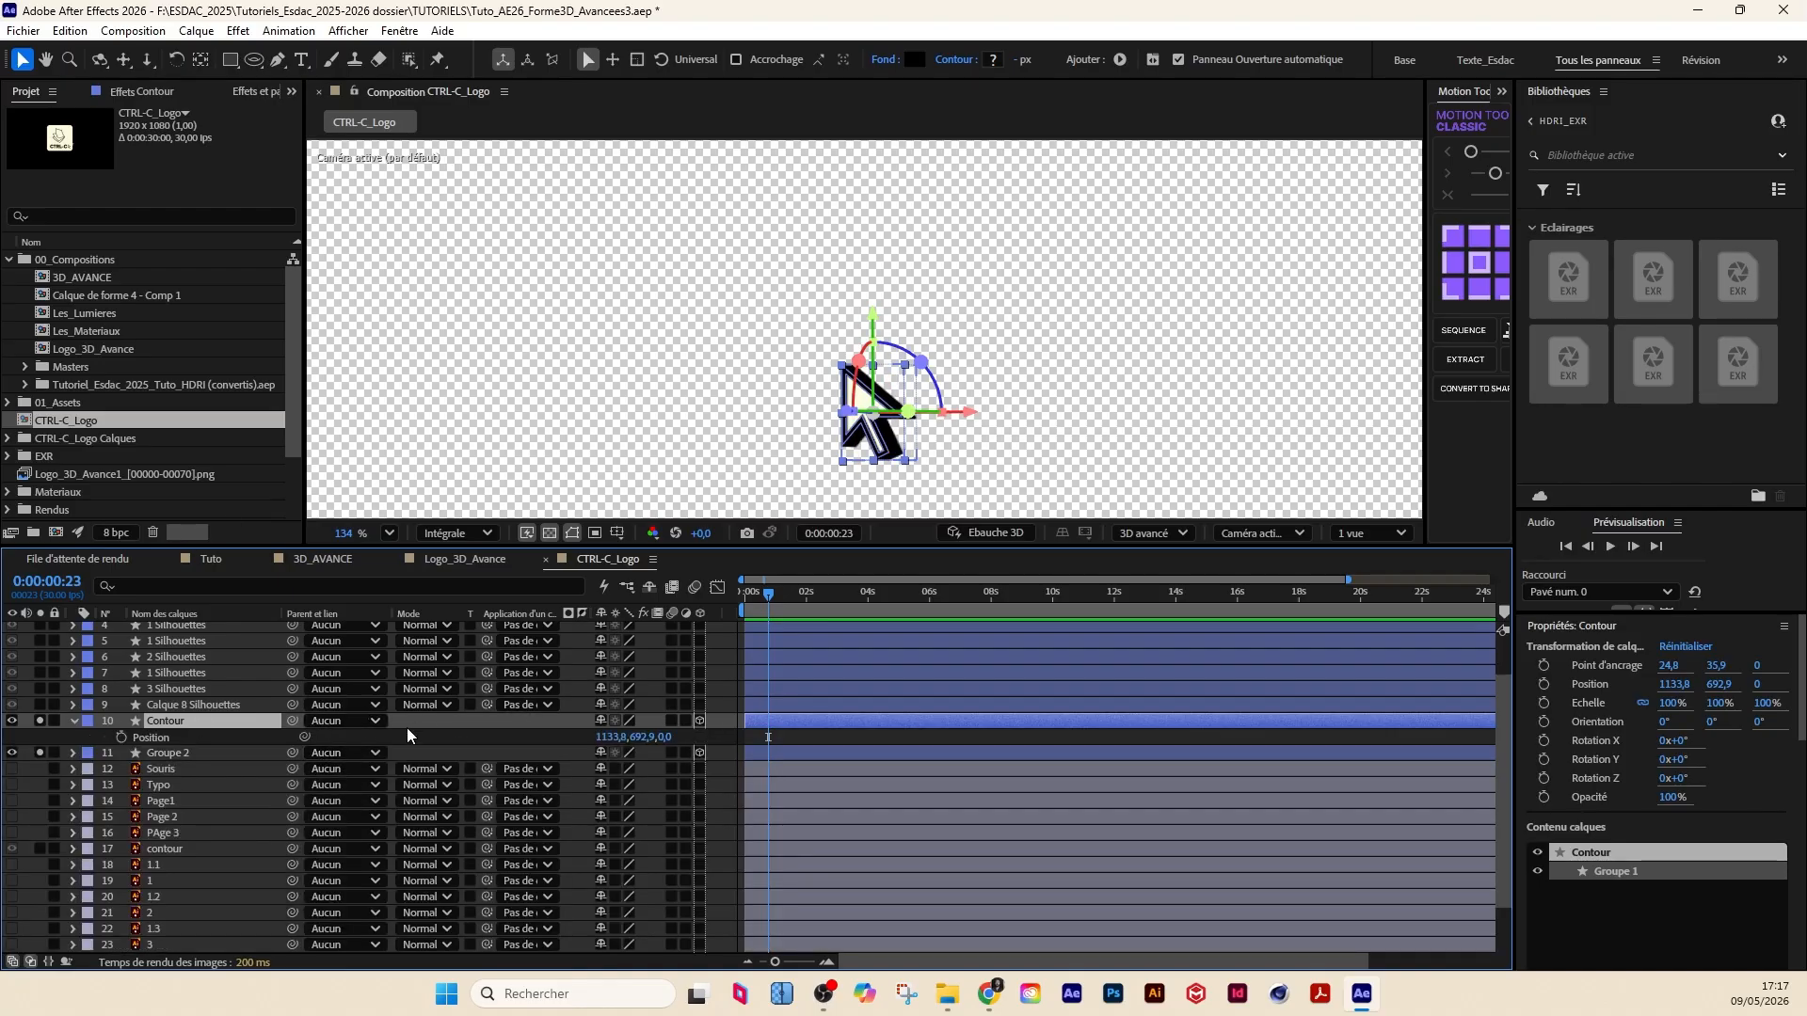
pyautogui.click(151, 753)
pyautogui.press('p')
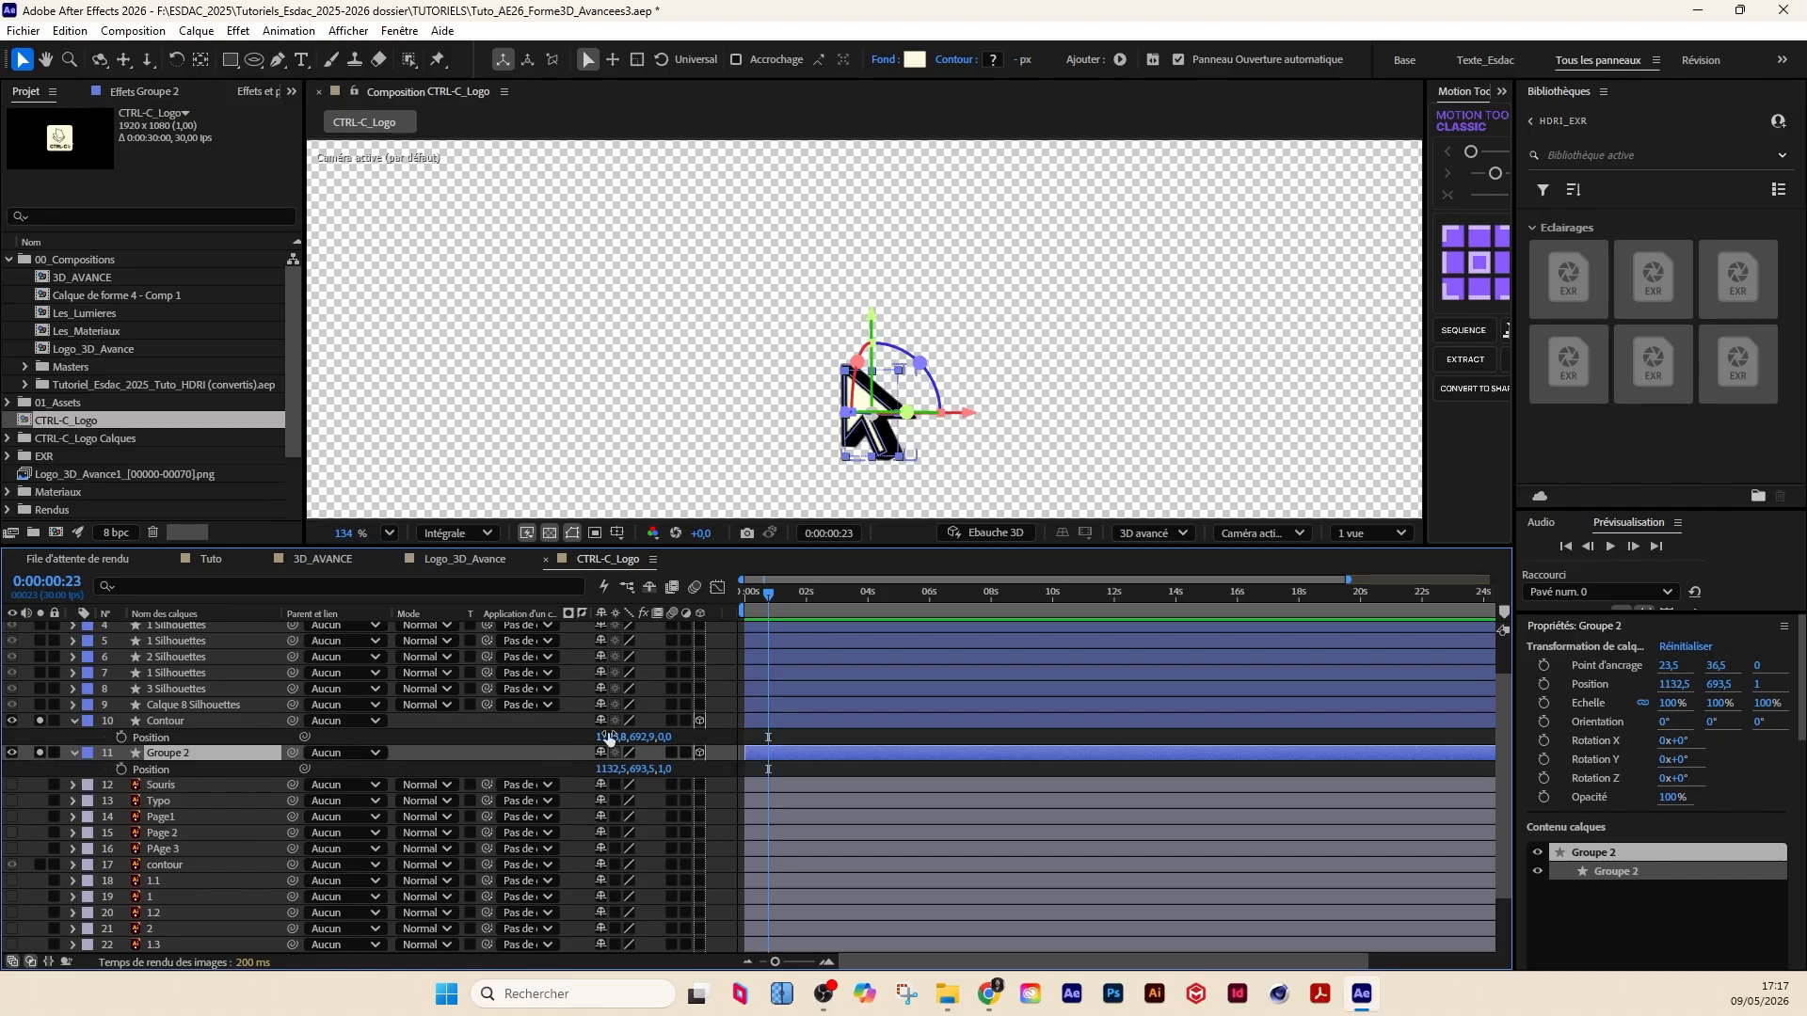
pyautogui.click(200, 723)
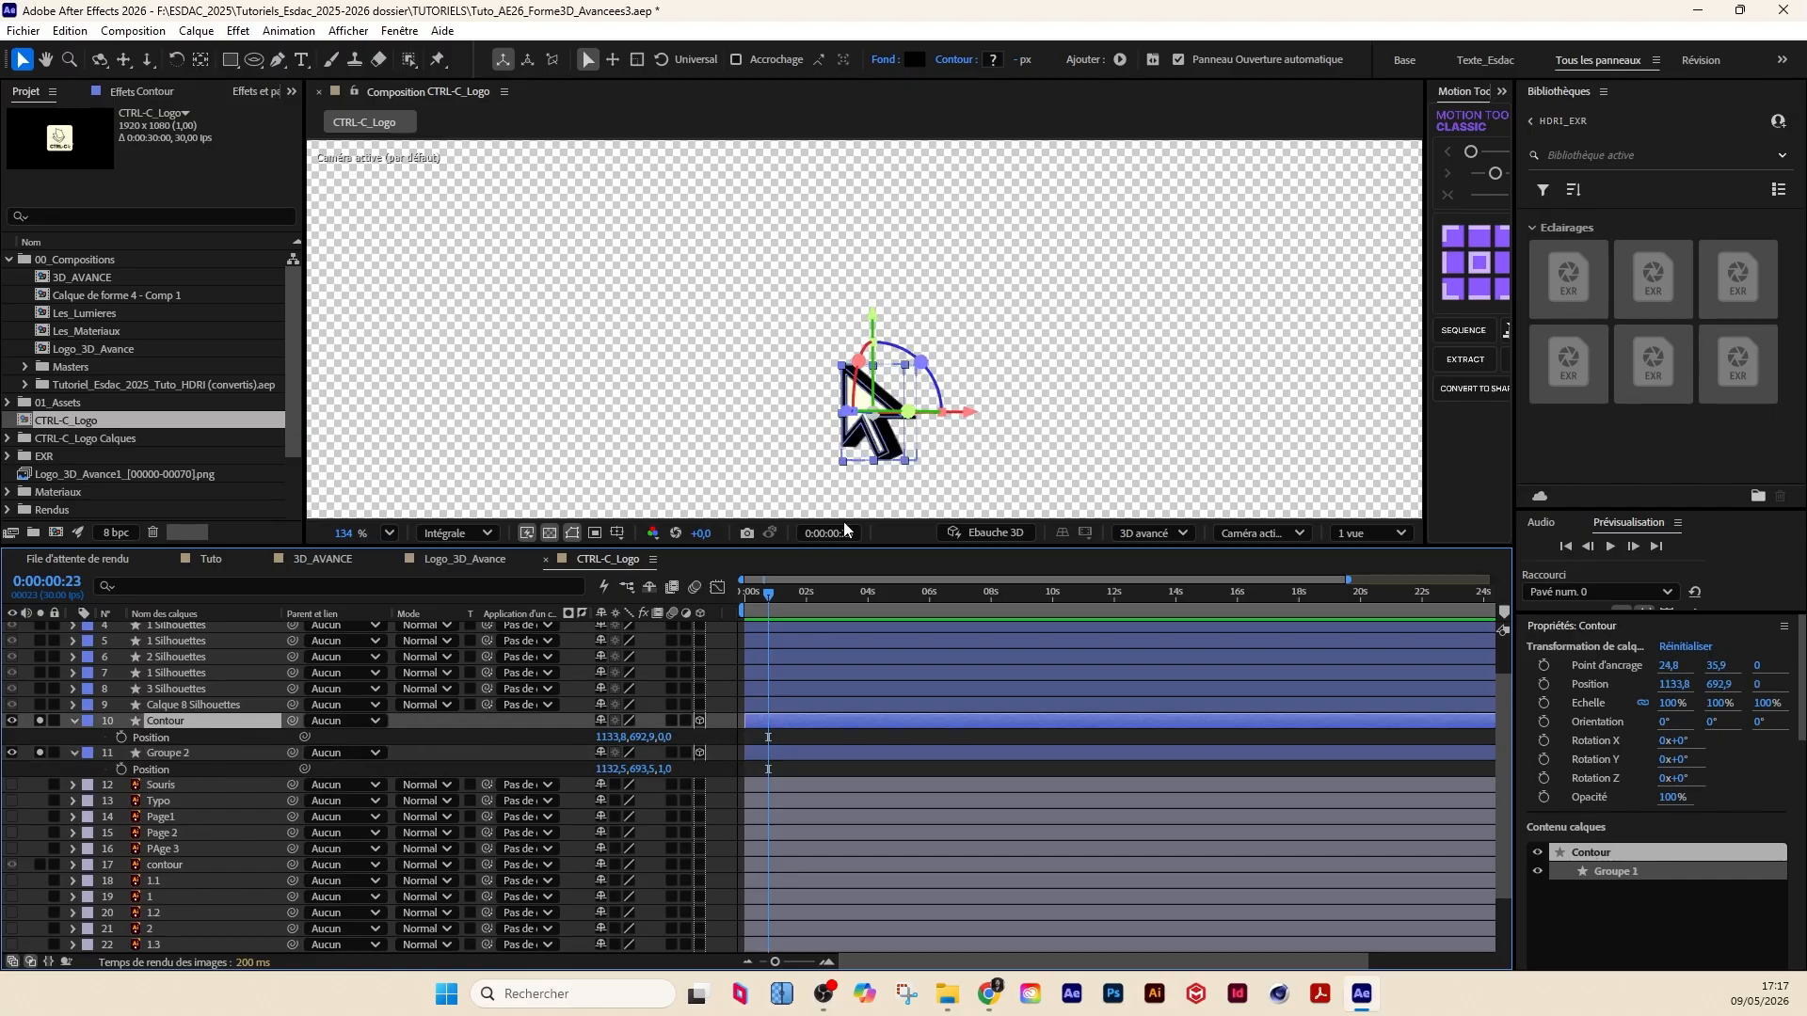
pyautogui.click(162, 755)
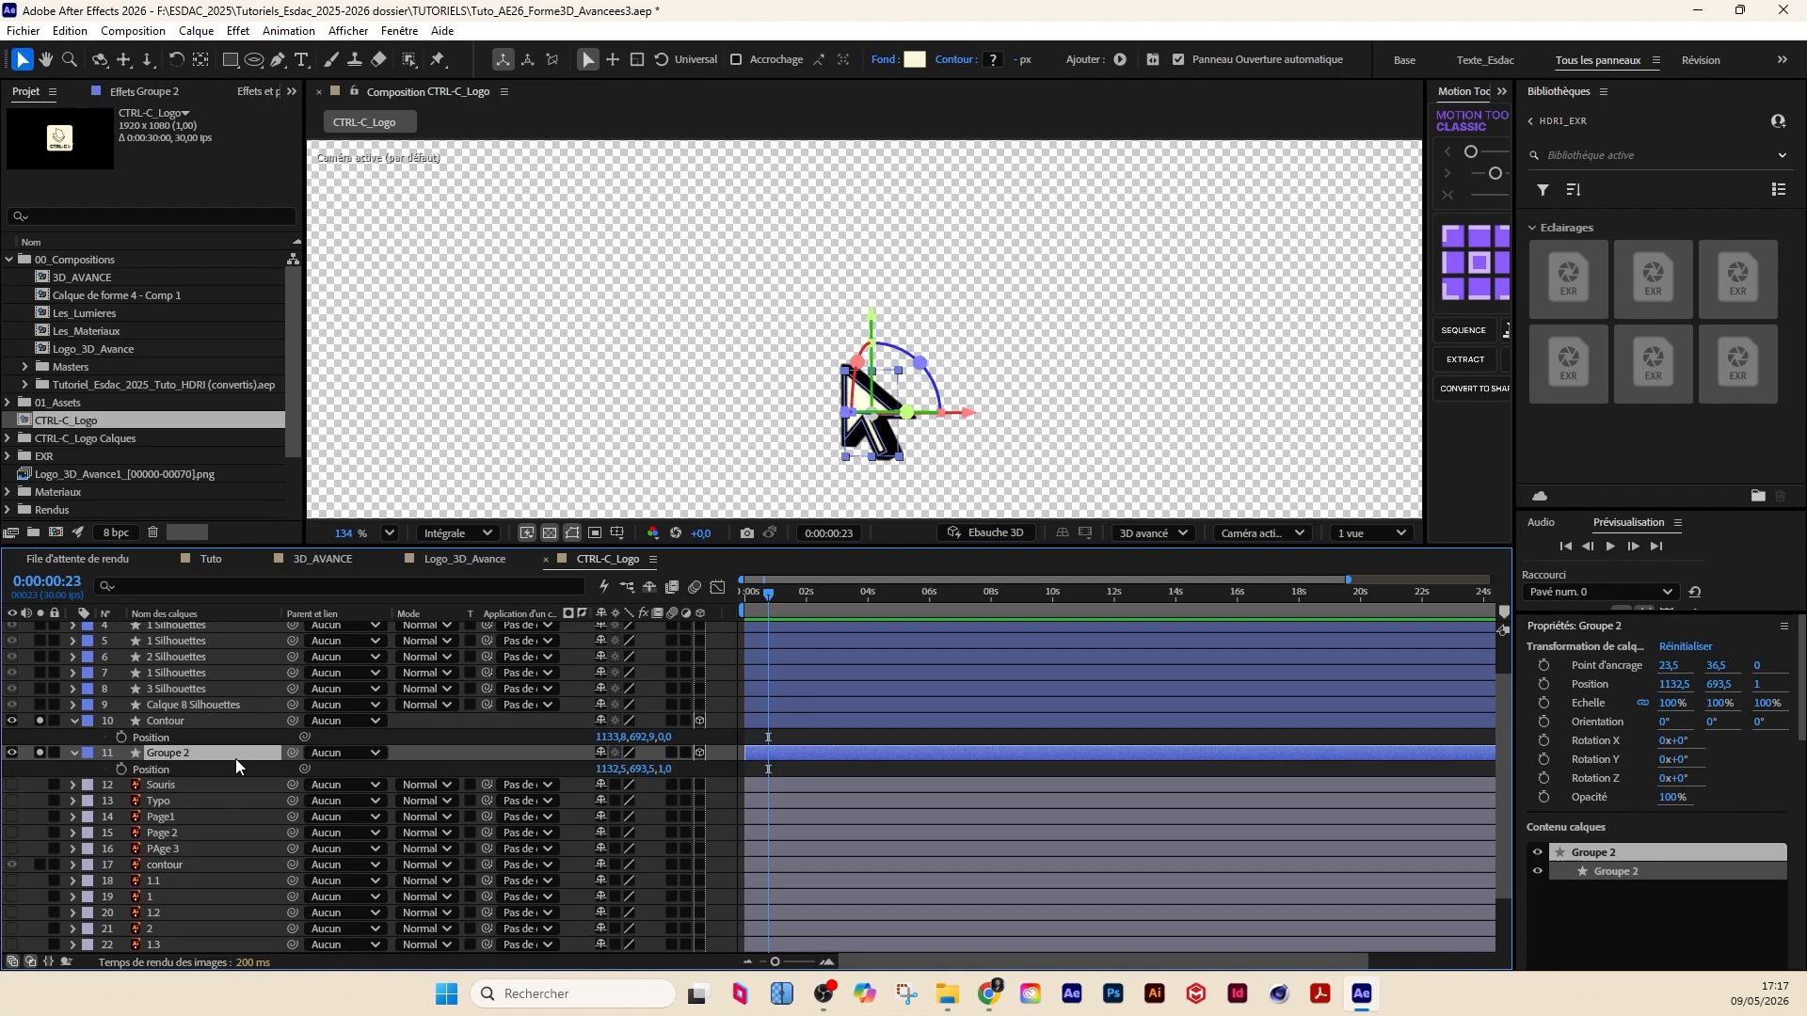
# Step: Set the Groupe 2 layer's Z position to 0 and add the Contour layer to the selection
pyautogui.click(40, 753)
pyautogui.scroll(3, 861, 411)
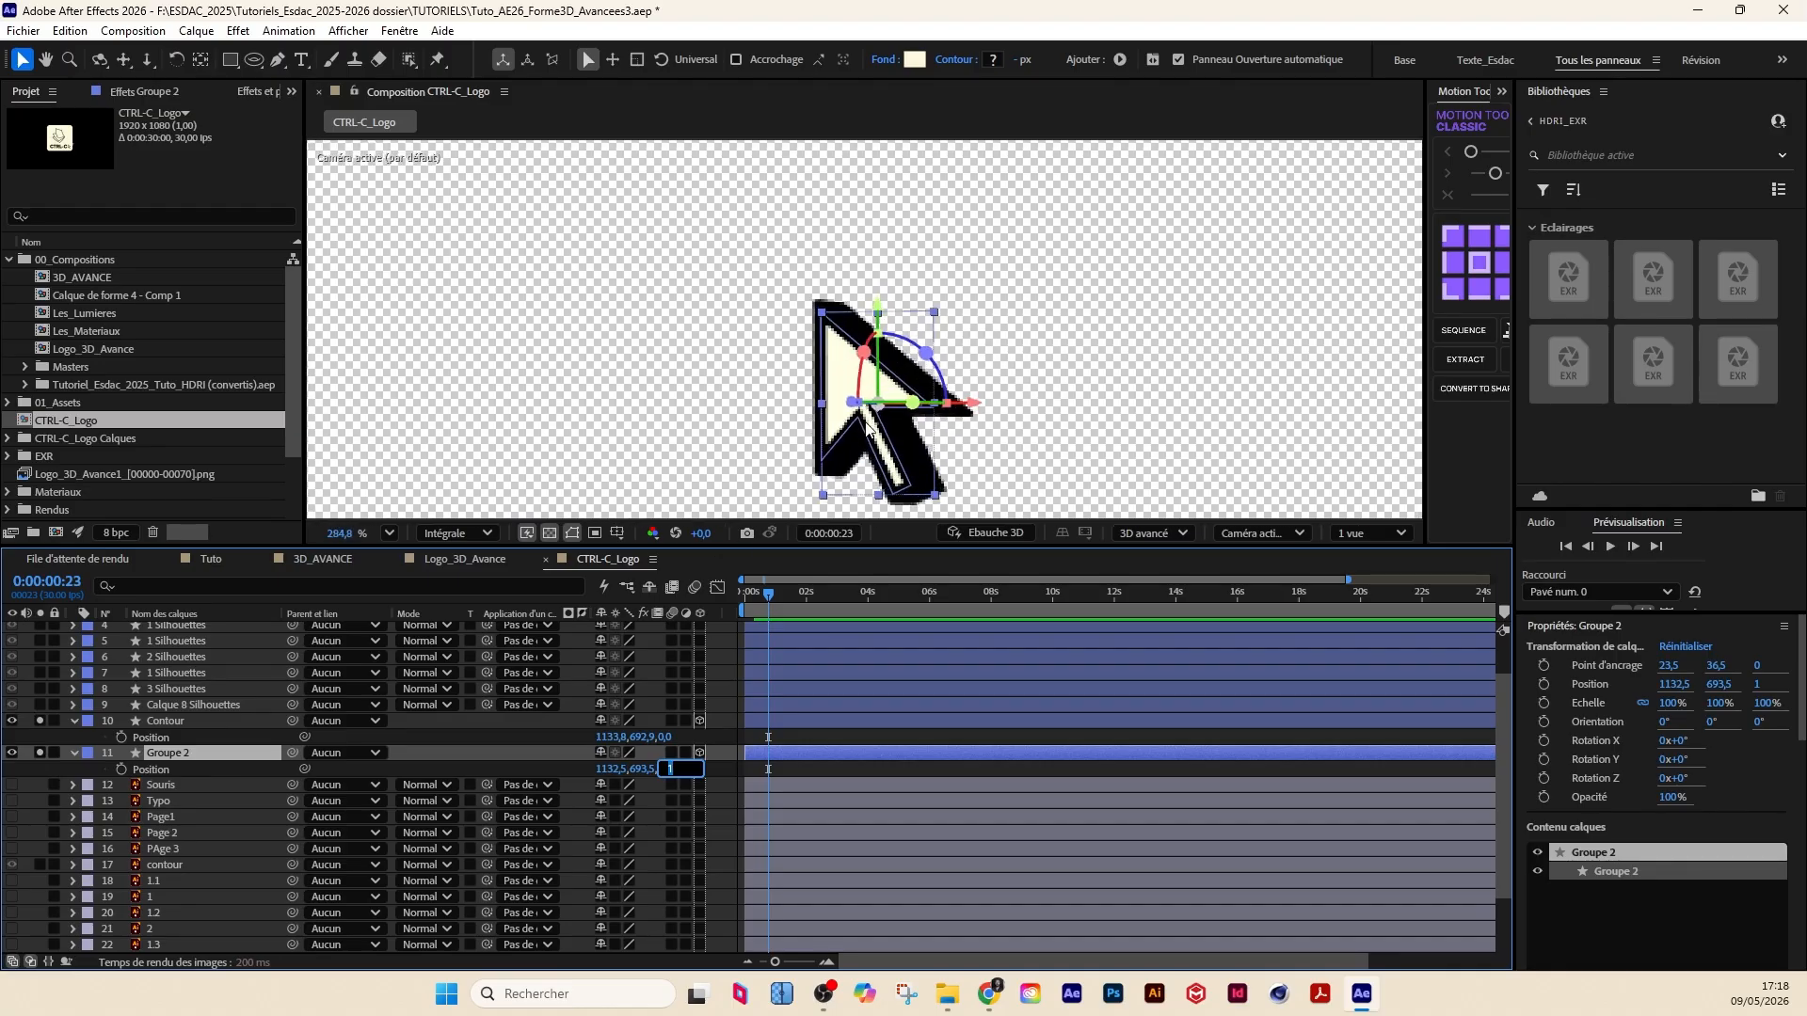
pyautogui.press('Return')
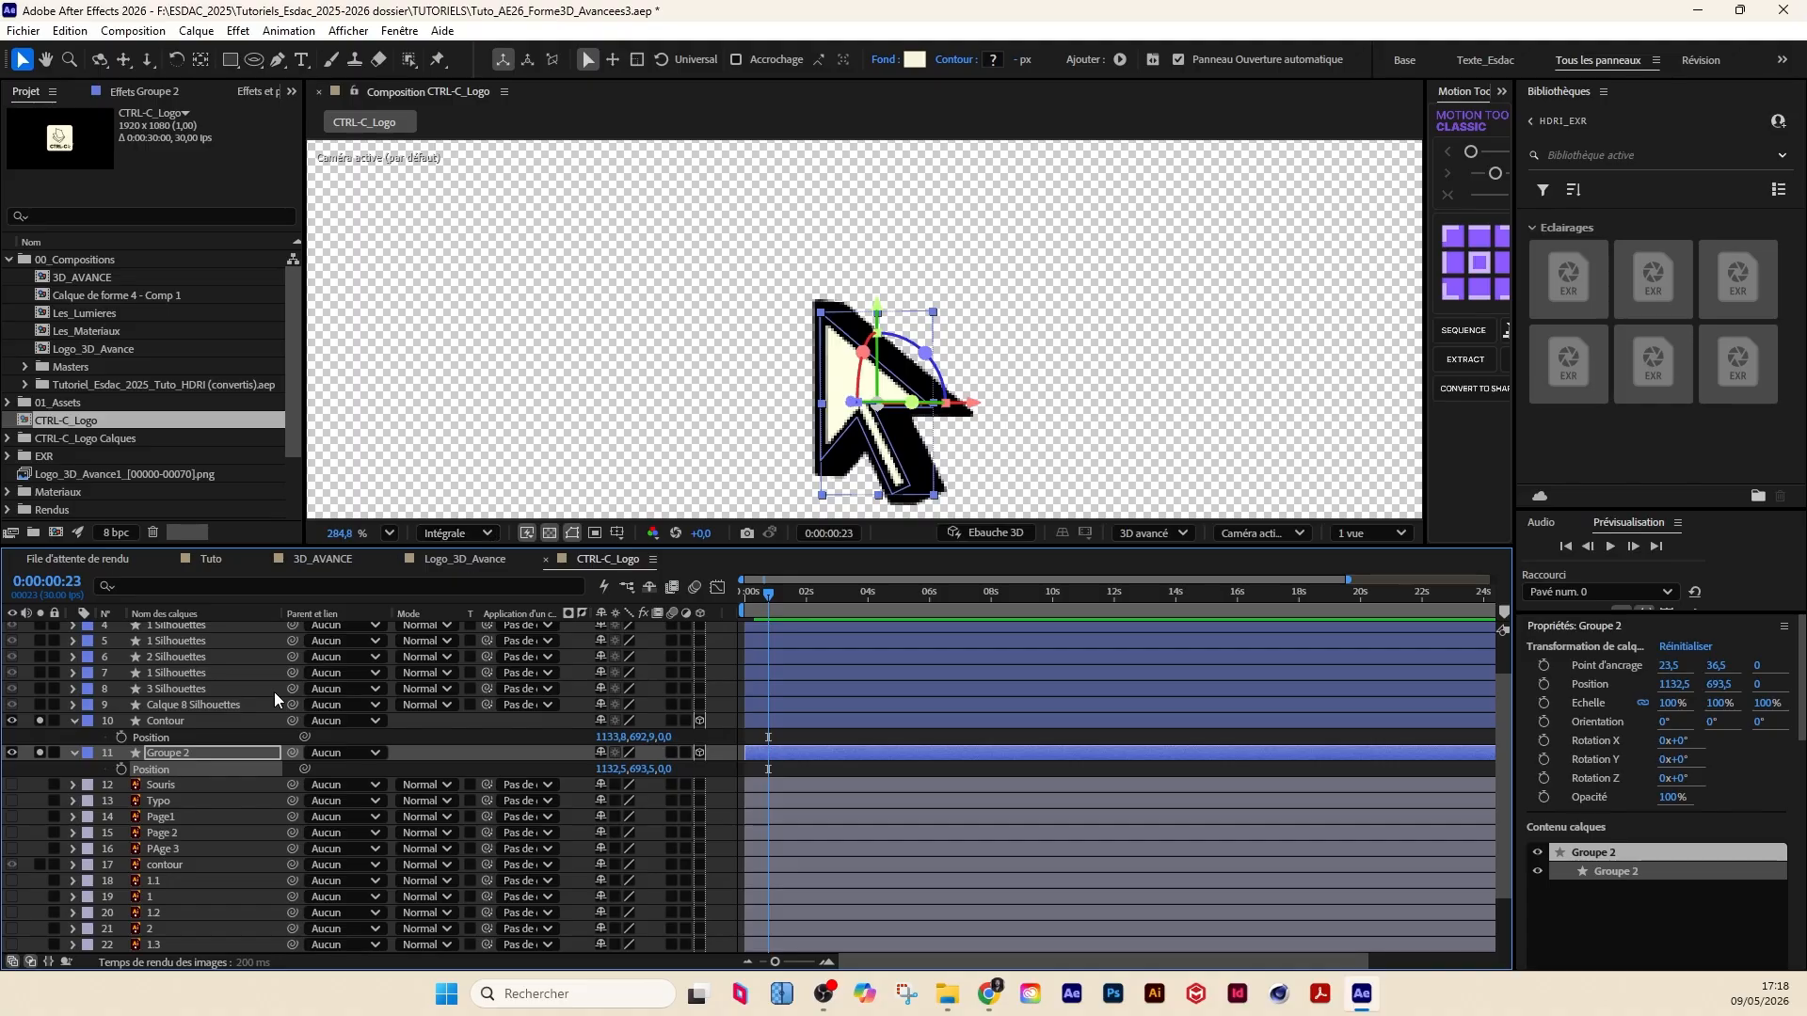
pyautogui.keyDown('ctrl'); pyautogui.click(224, 721); pyautogui.keyUp('ctrl')
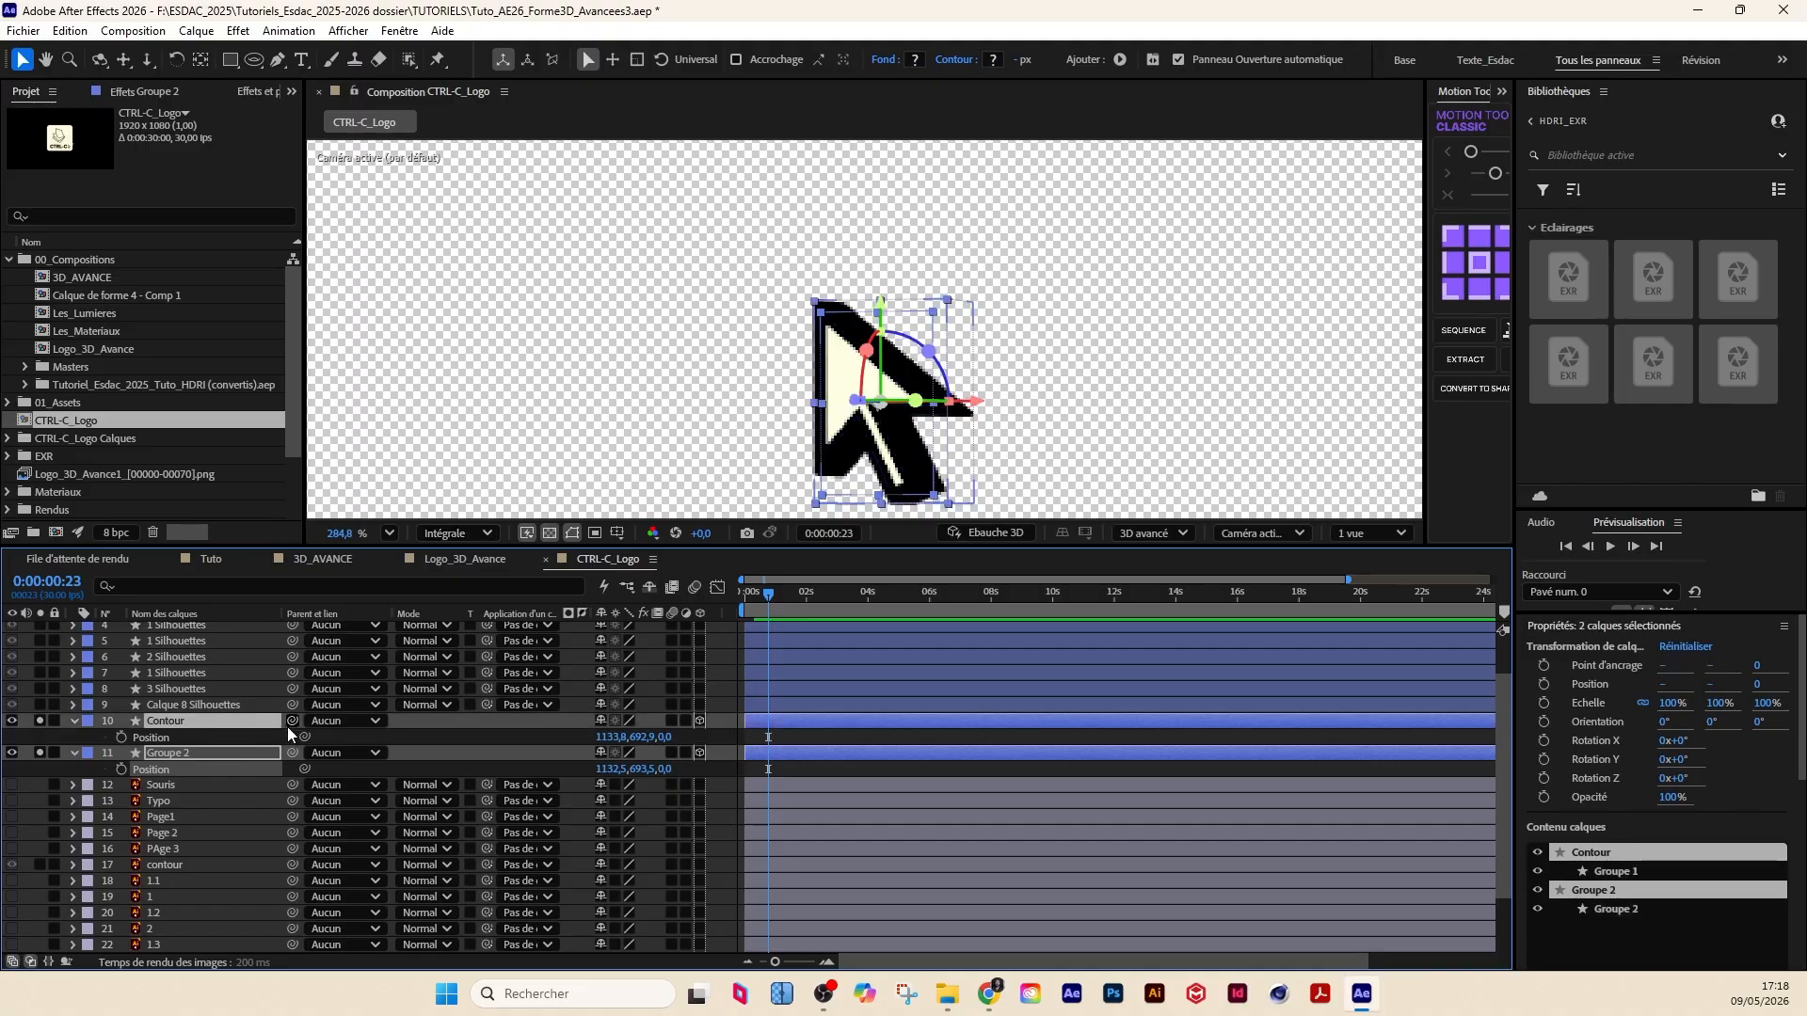
# Step: Display the Scale property of the Contour and Groupe 2 layers, scale both to 246%, and deselect them
pyautogui.press('s')
pyautogui.moveTo(647, 778); pyautogui.dragTo(785, 777)
pyautogui.scroll(-2, 1180, 488)
pyautogui.scroll(1, 1059, 414)
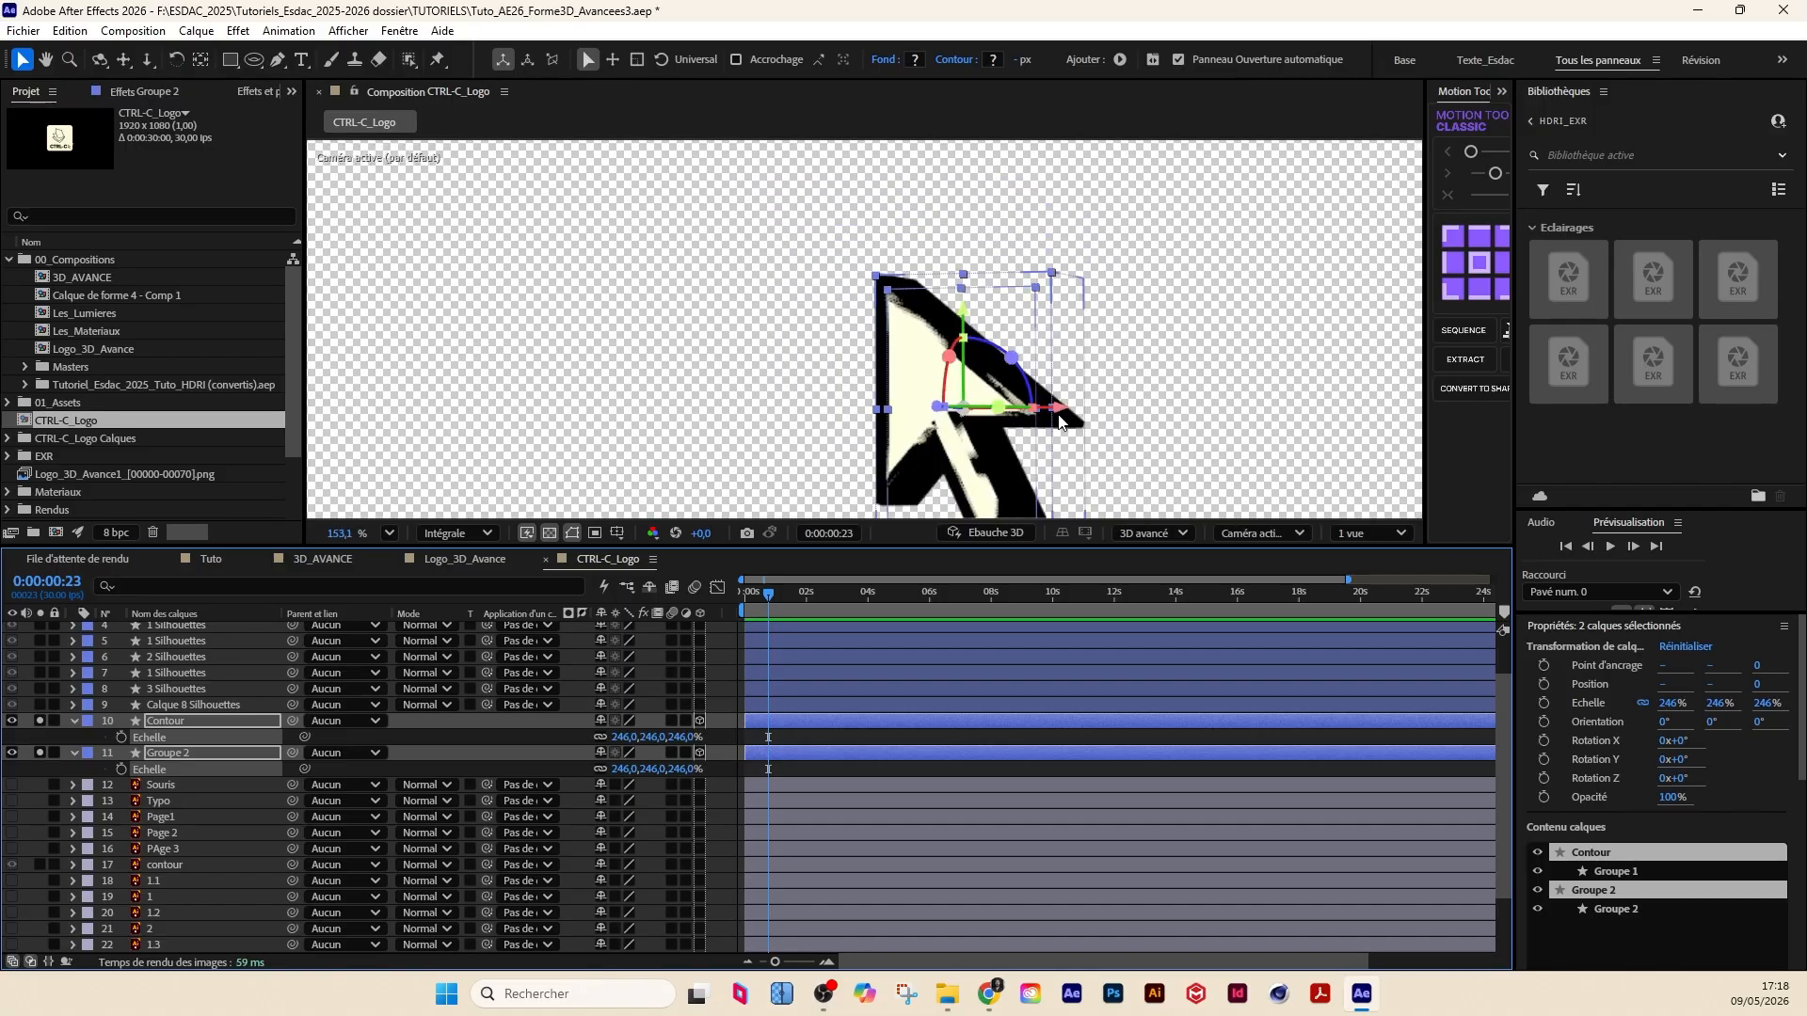
pyautogui.scroll(1, 1026, 414)
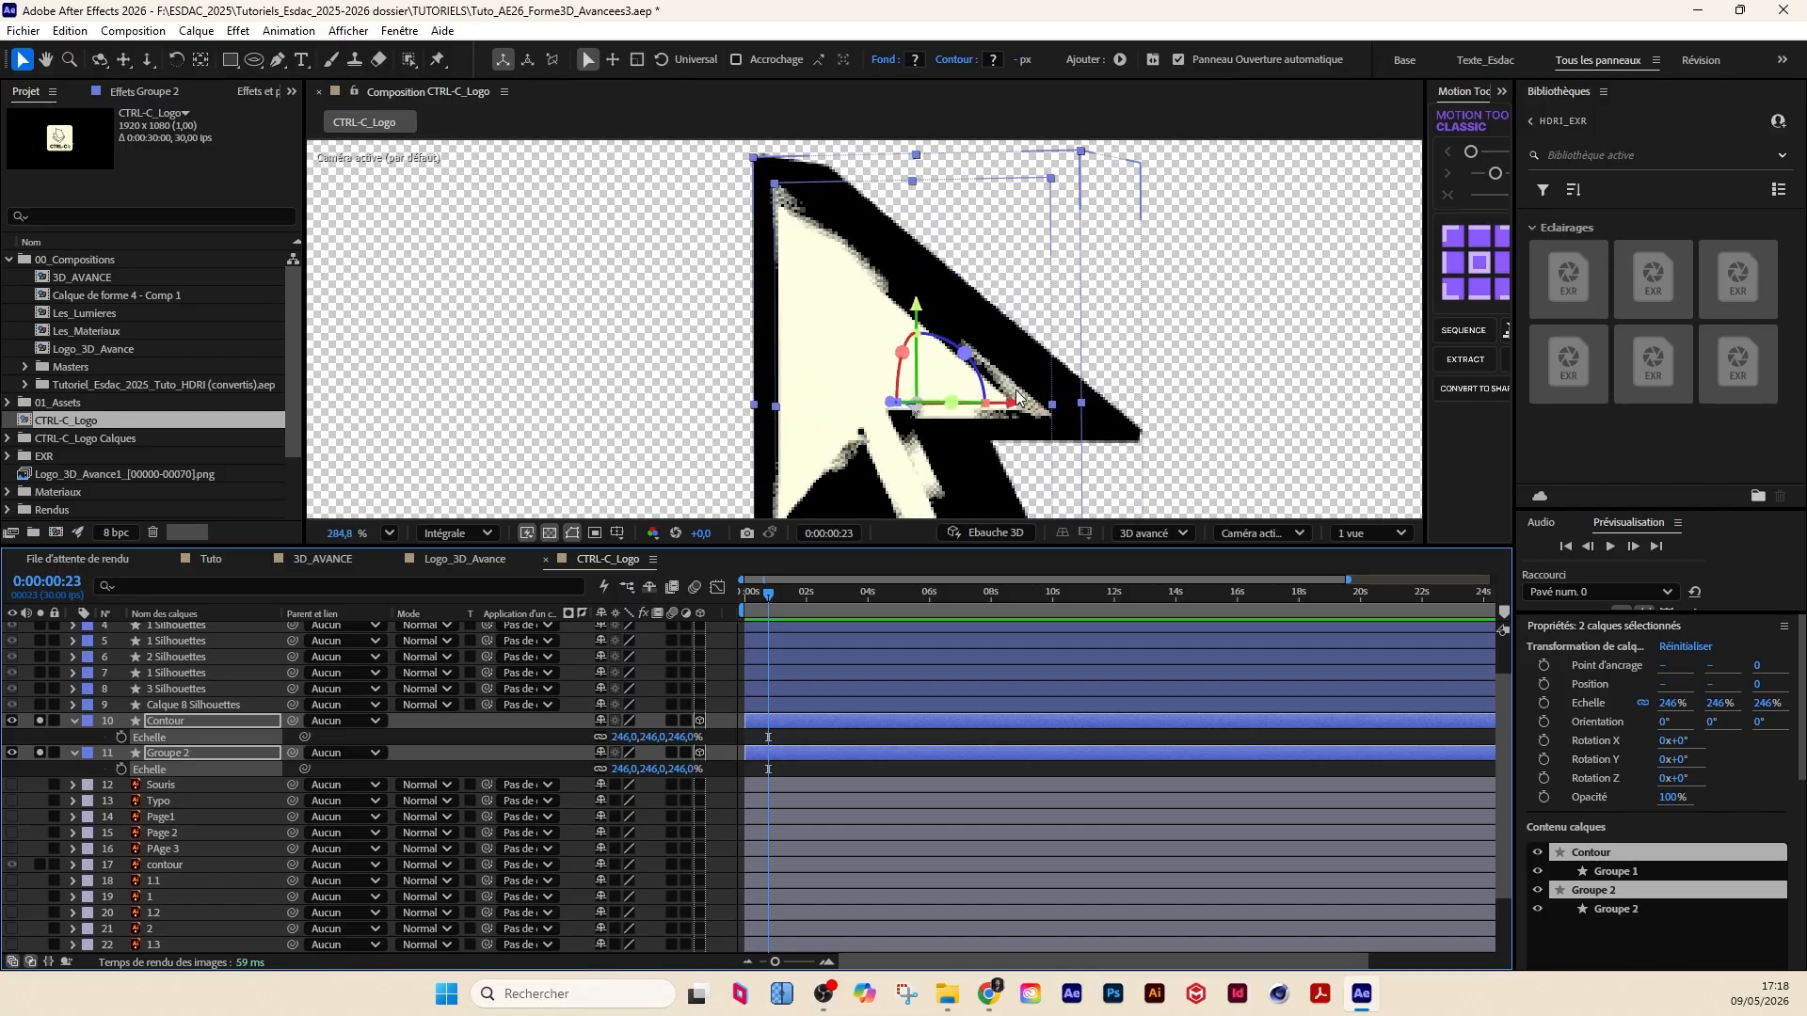
pyautogui.scroll(1, 949, 353)
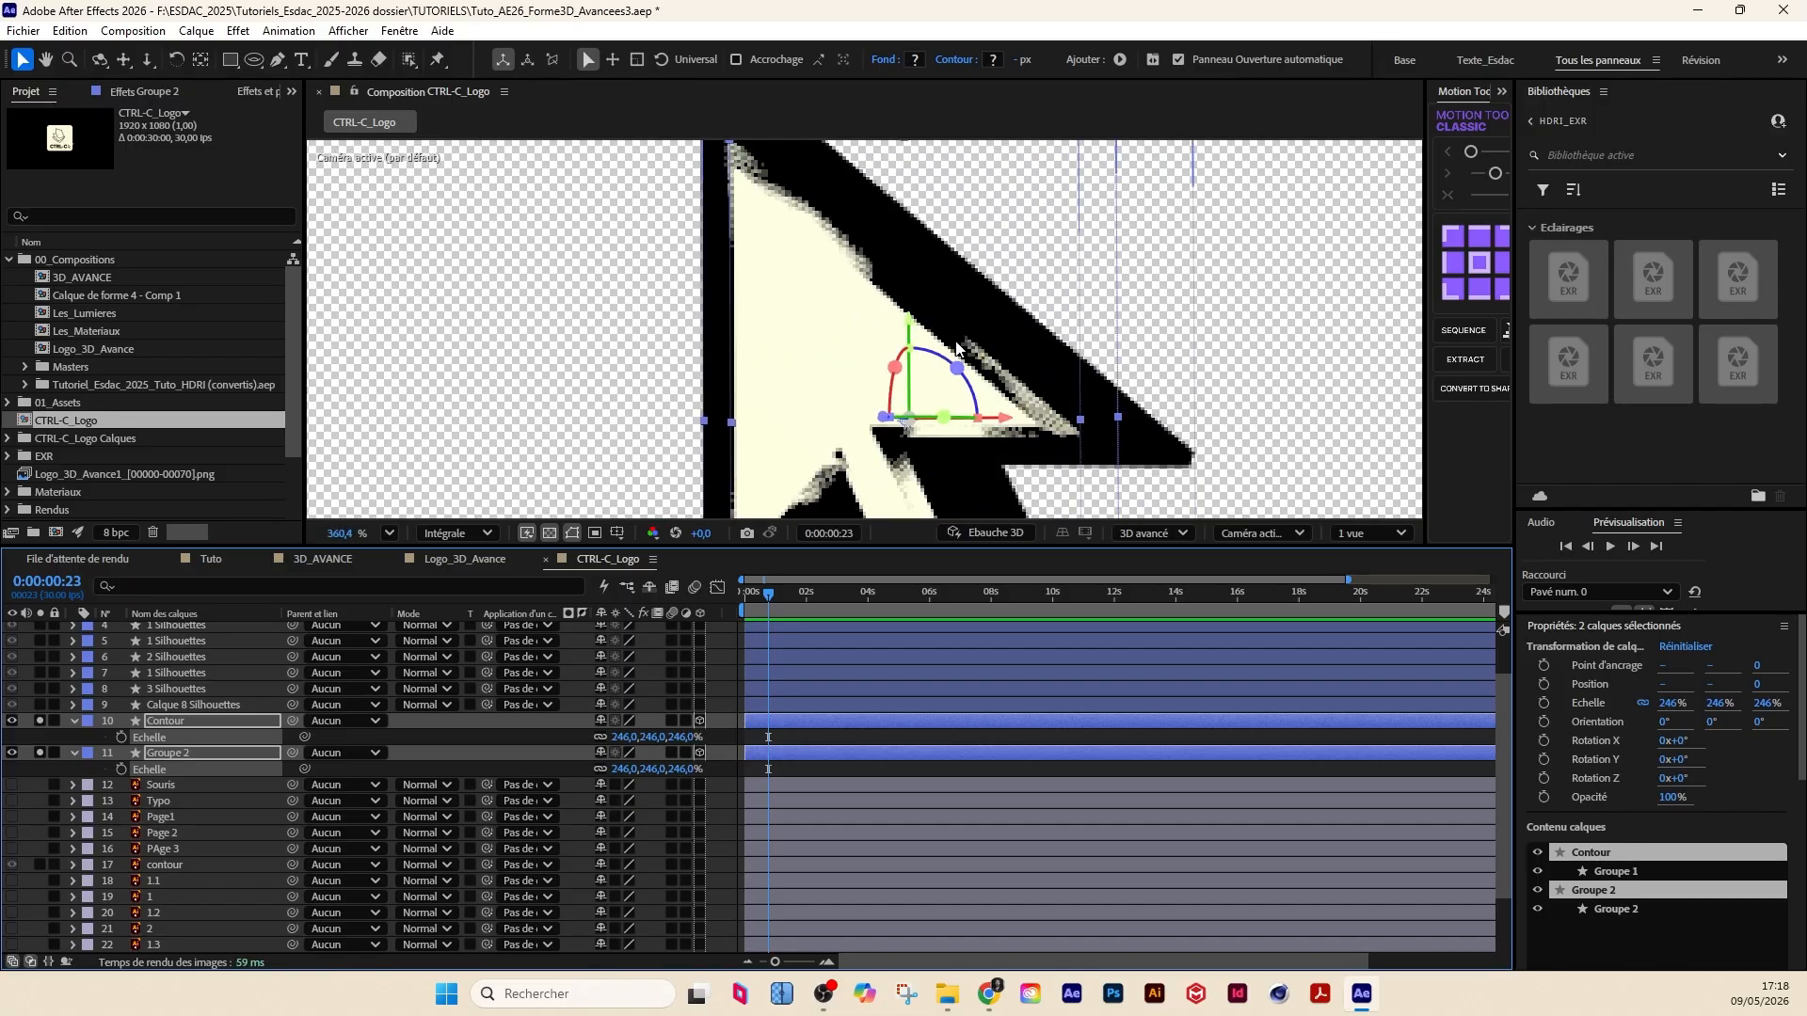
pyautogui.click(501, 770)
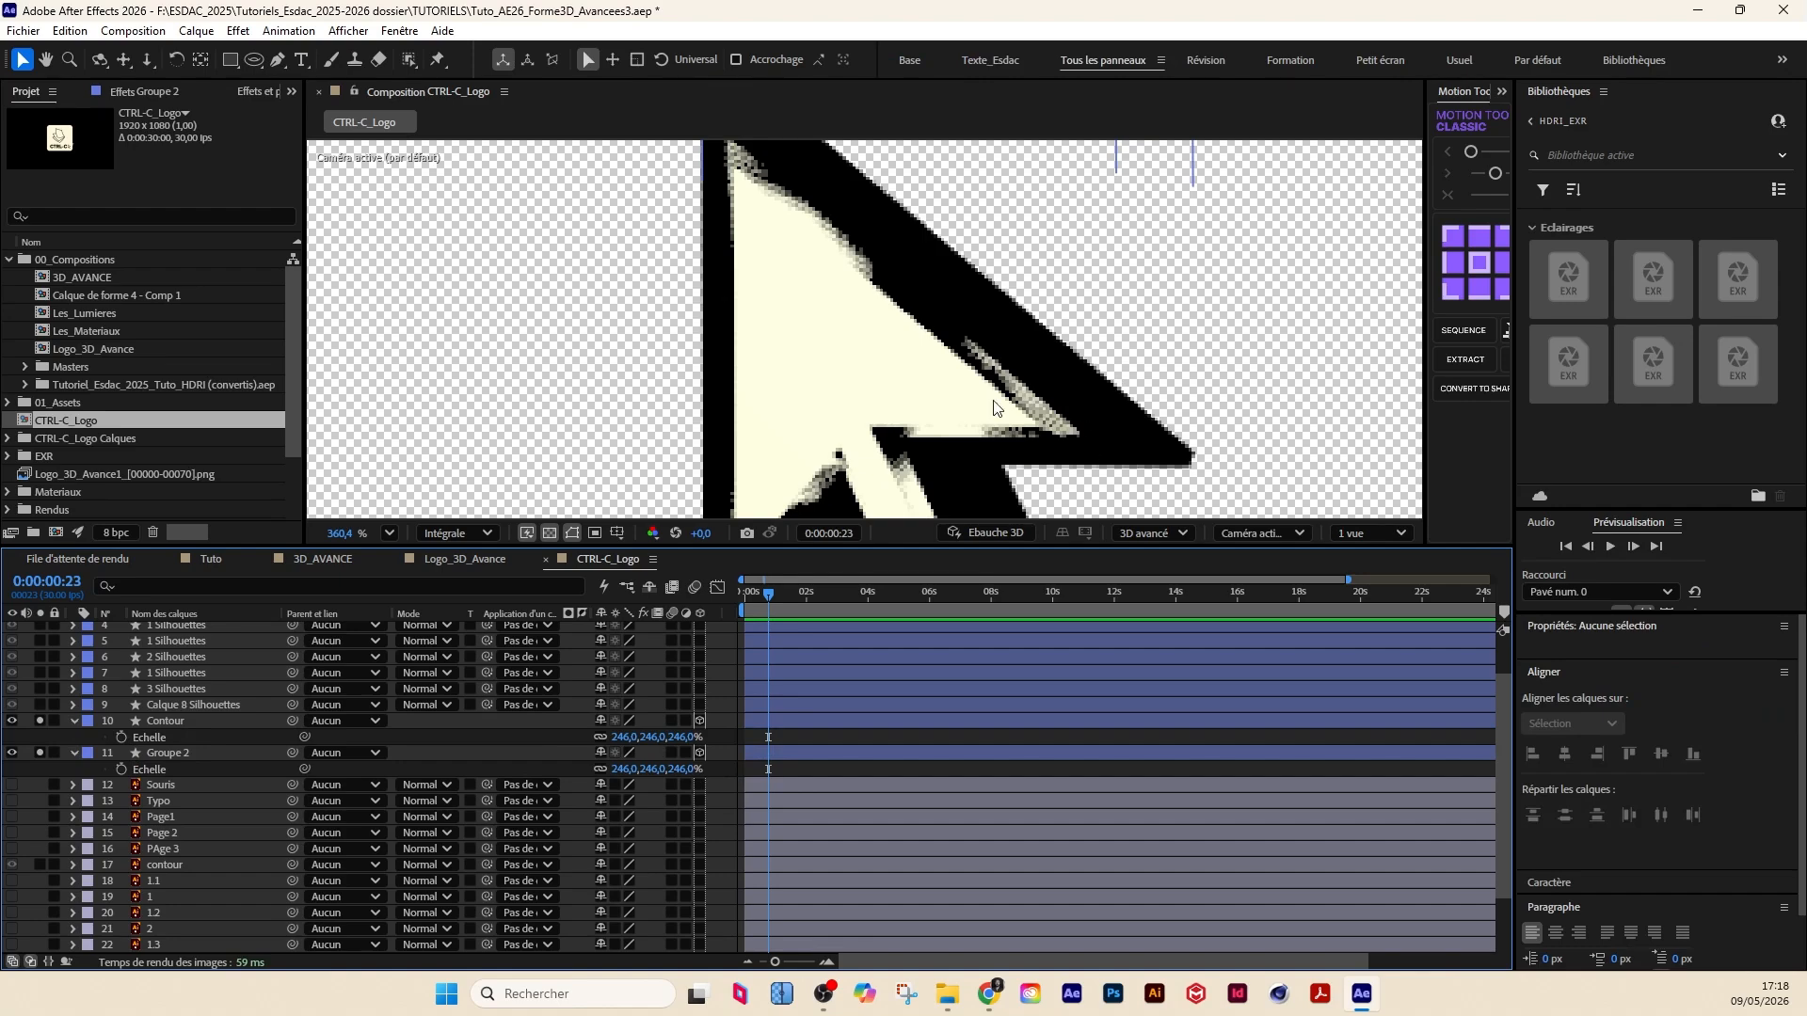
# Step: Try scale values of 247% and 249% on the Groupe 2 layer alone
pyautogui.click(692, 770)
pyautogui.write('247')
pyautogui.press('Return')
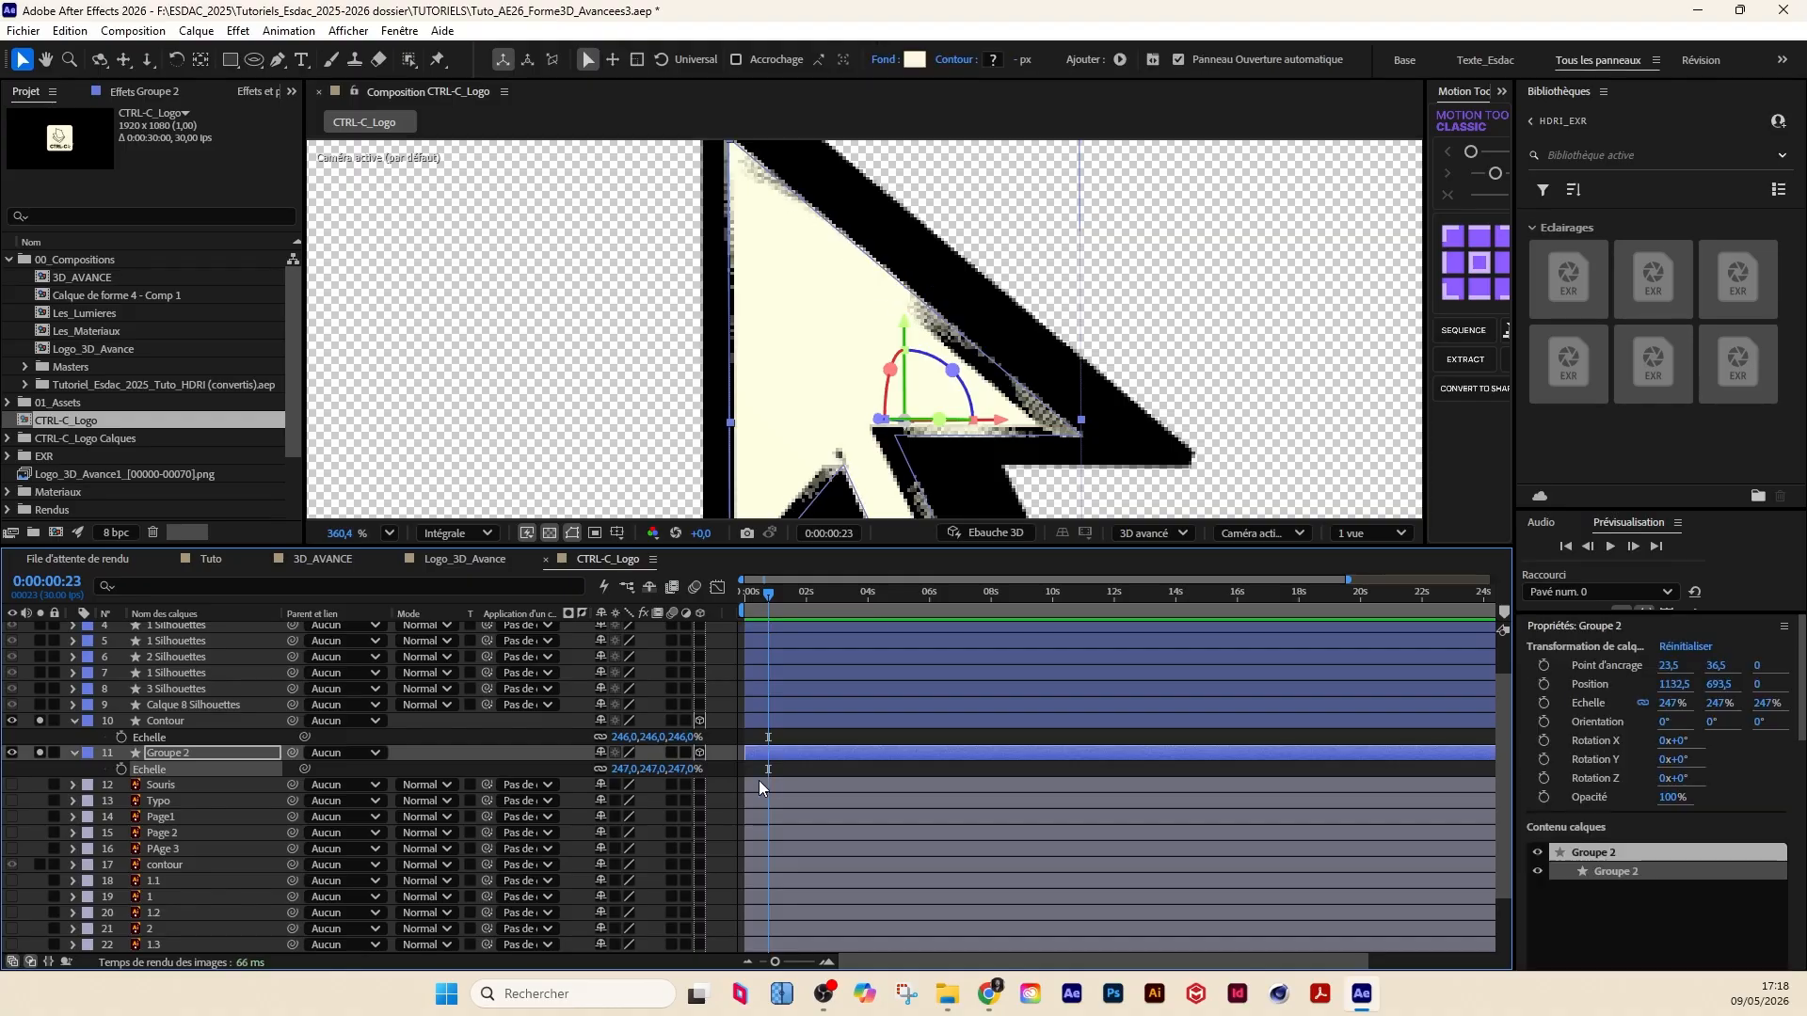
pyautogui.click(689, 770)
pyautogui.write('249')
pyautogui.press('Return')
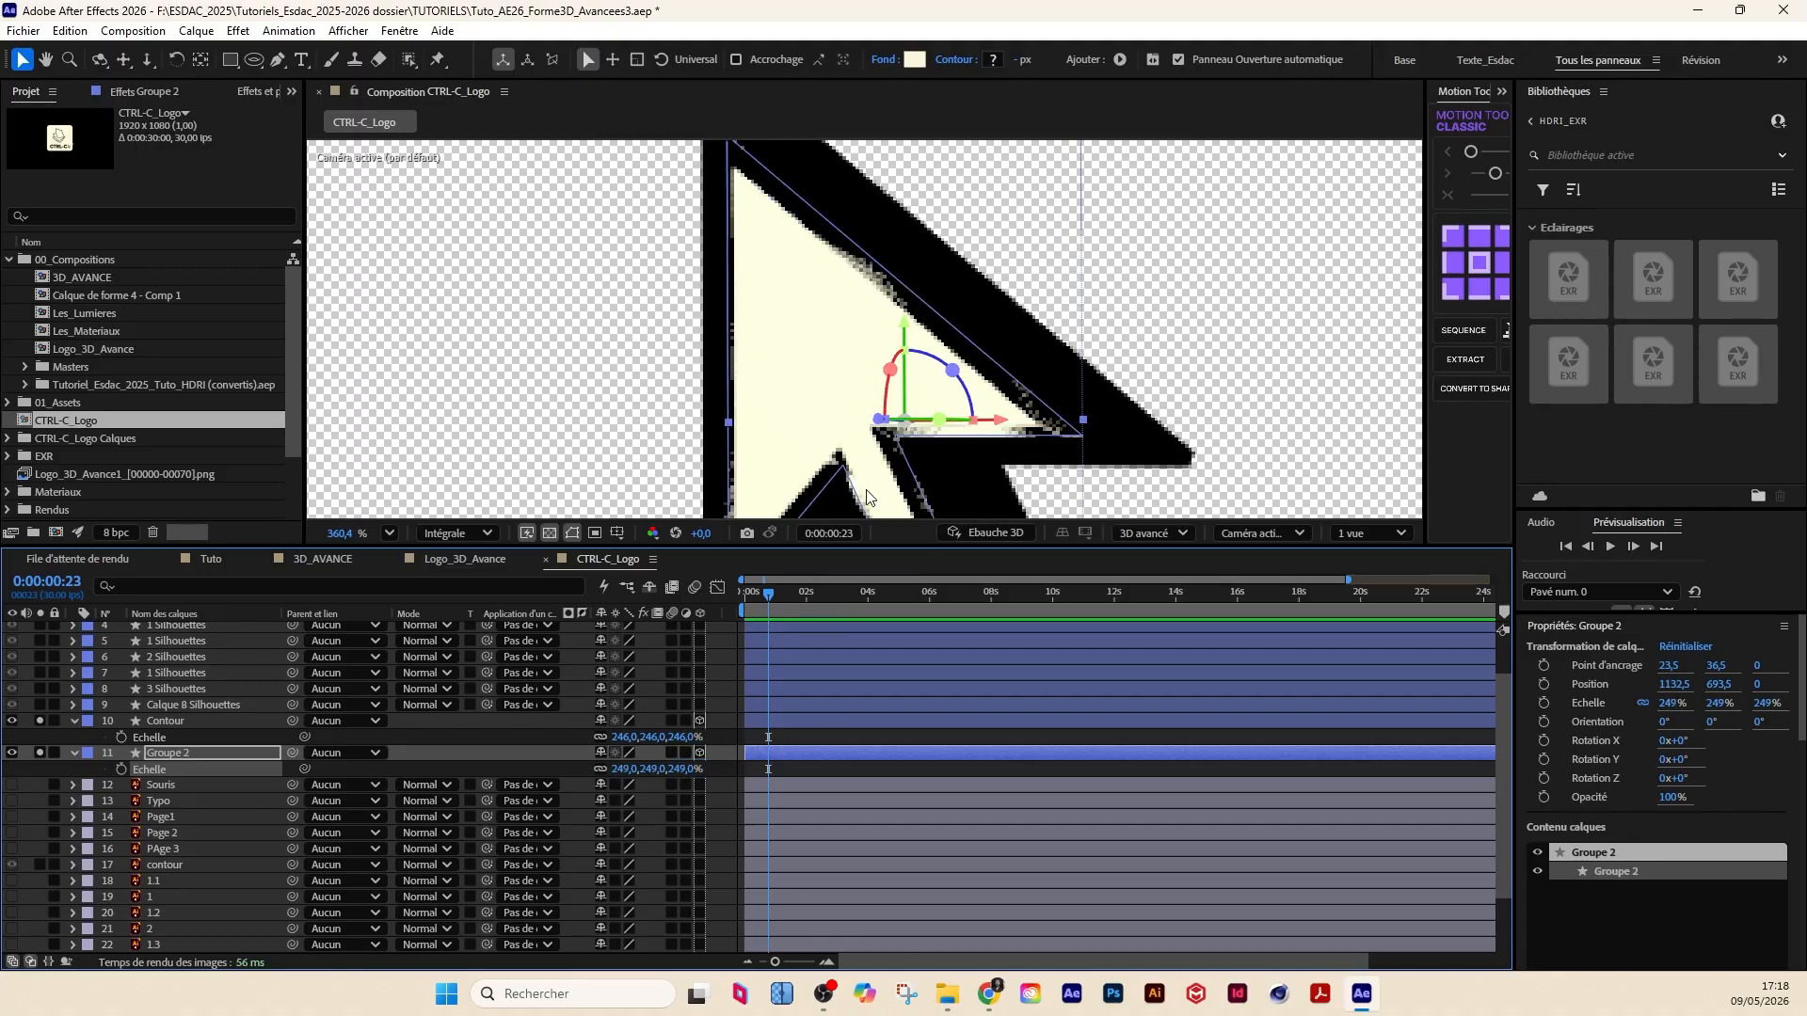
# Step: Move the Groupe 2 layer along its depth axis to about Z 6.7 and scale it to 265%
pyautogui.moveTo(877, 426); pyautogui.dragTo(887, 420)
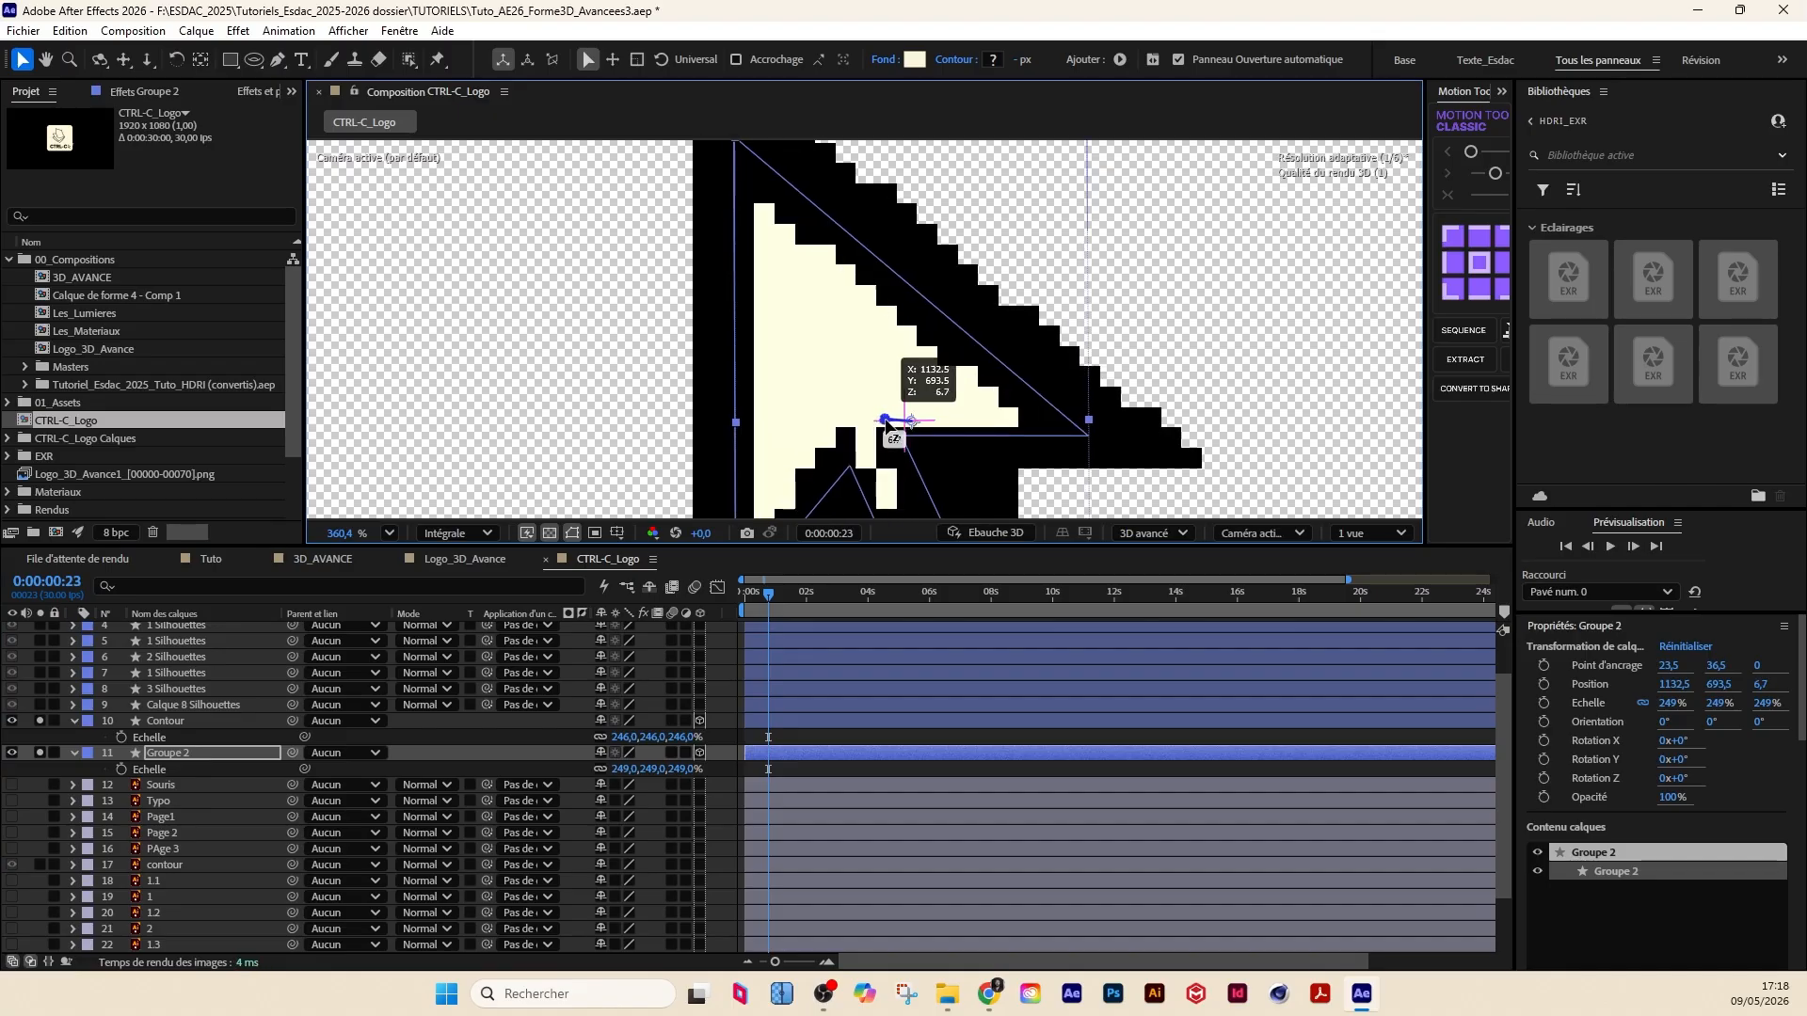
pyautogui.click(518, 770)
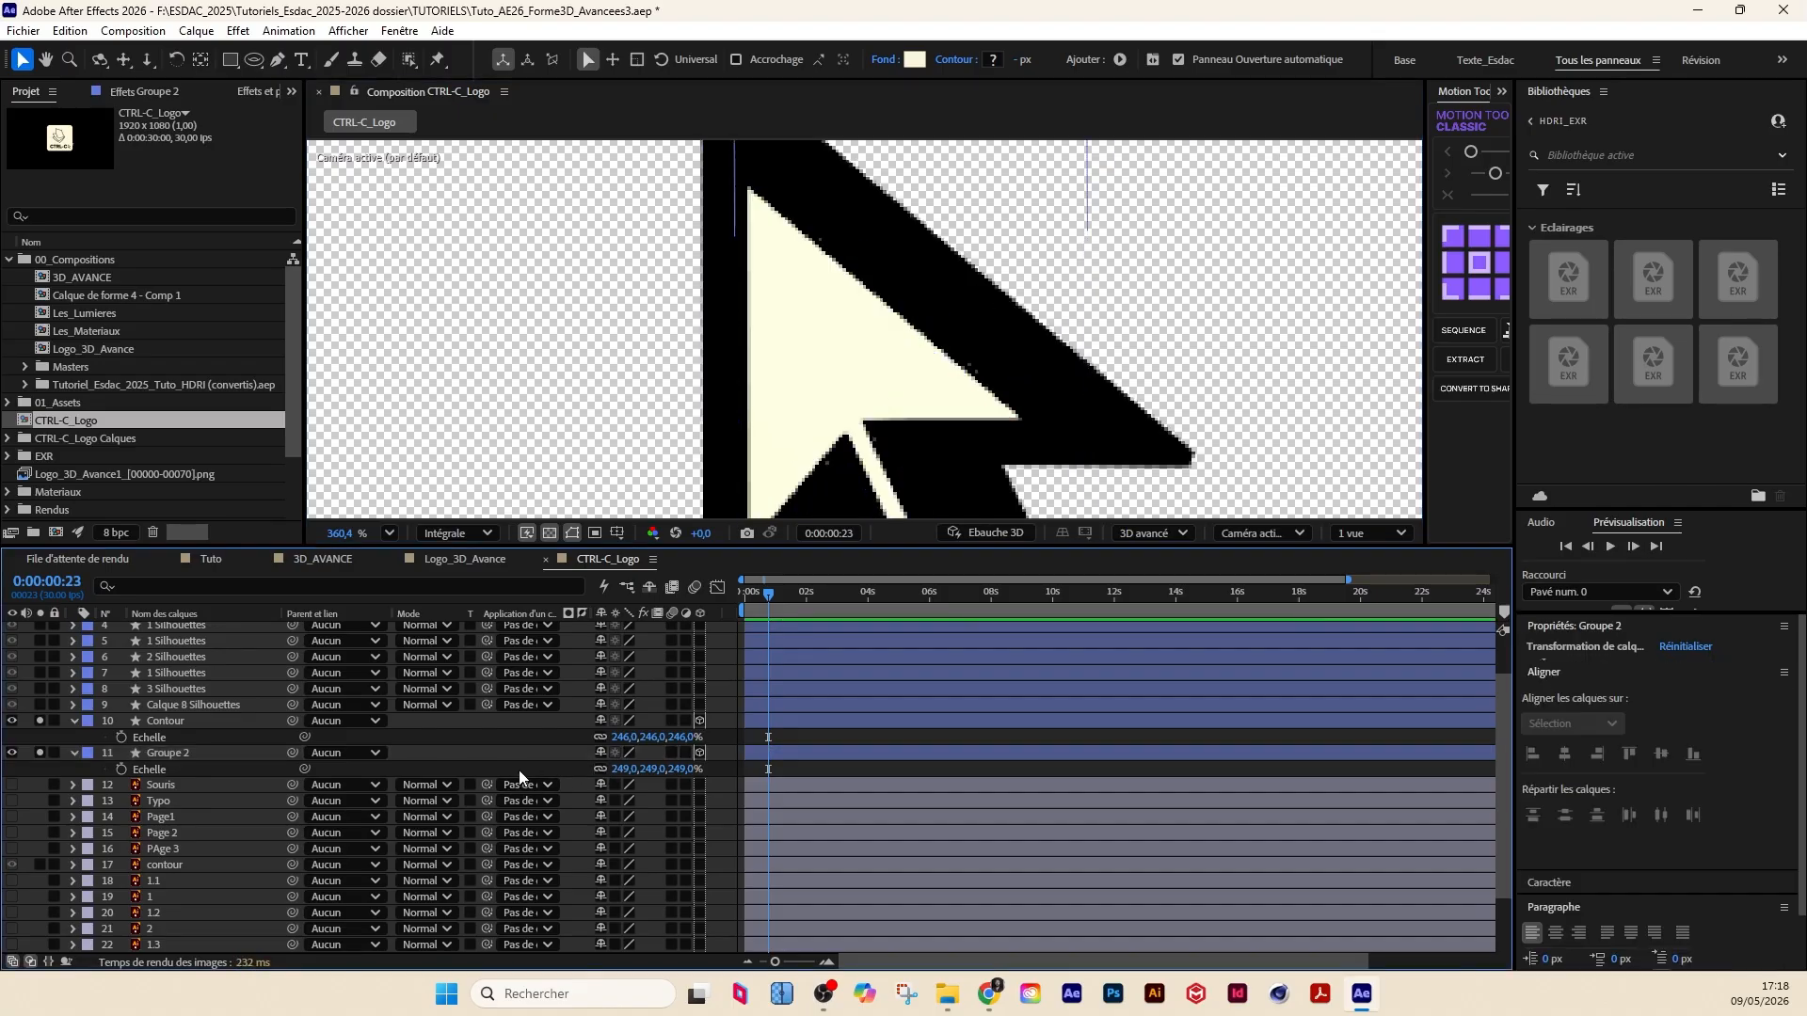
pyautogui.moveTo(681, 770); pyautogui.dragTo(697, 771)
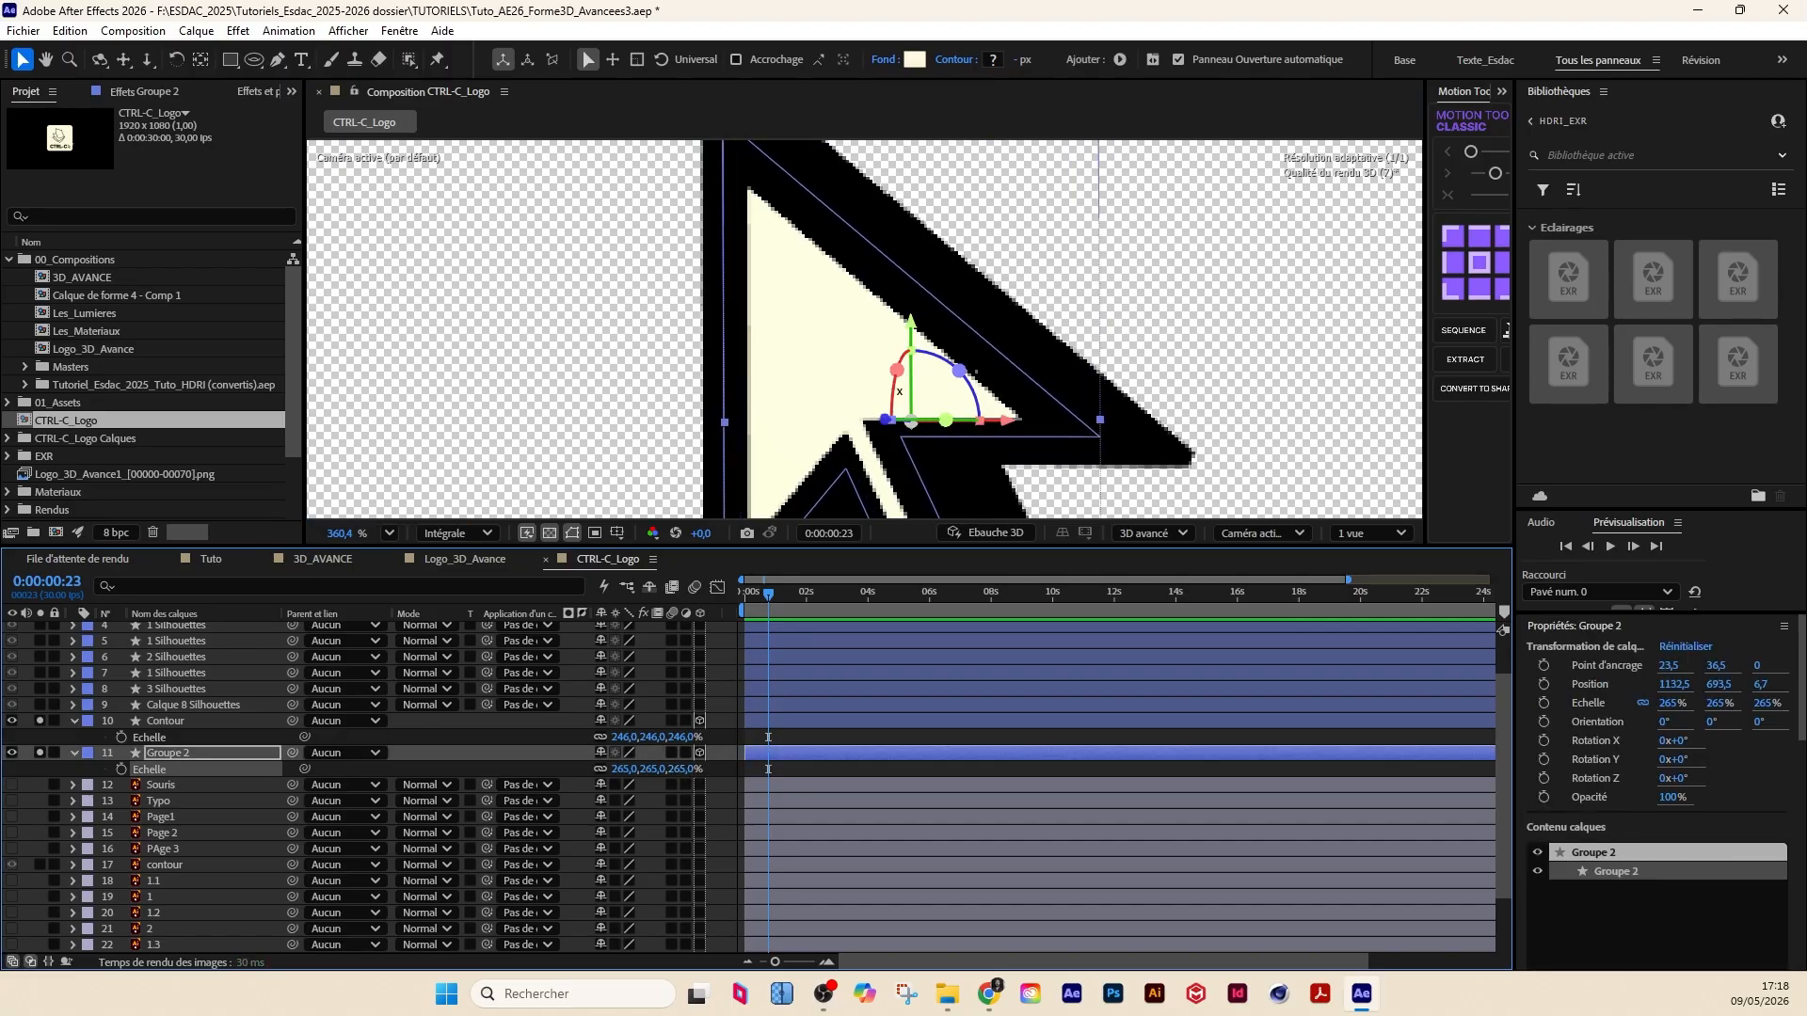
pyautogui.scroll(-2, 925, 420)
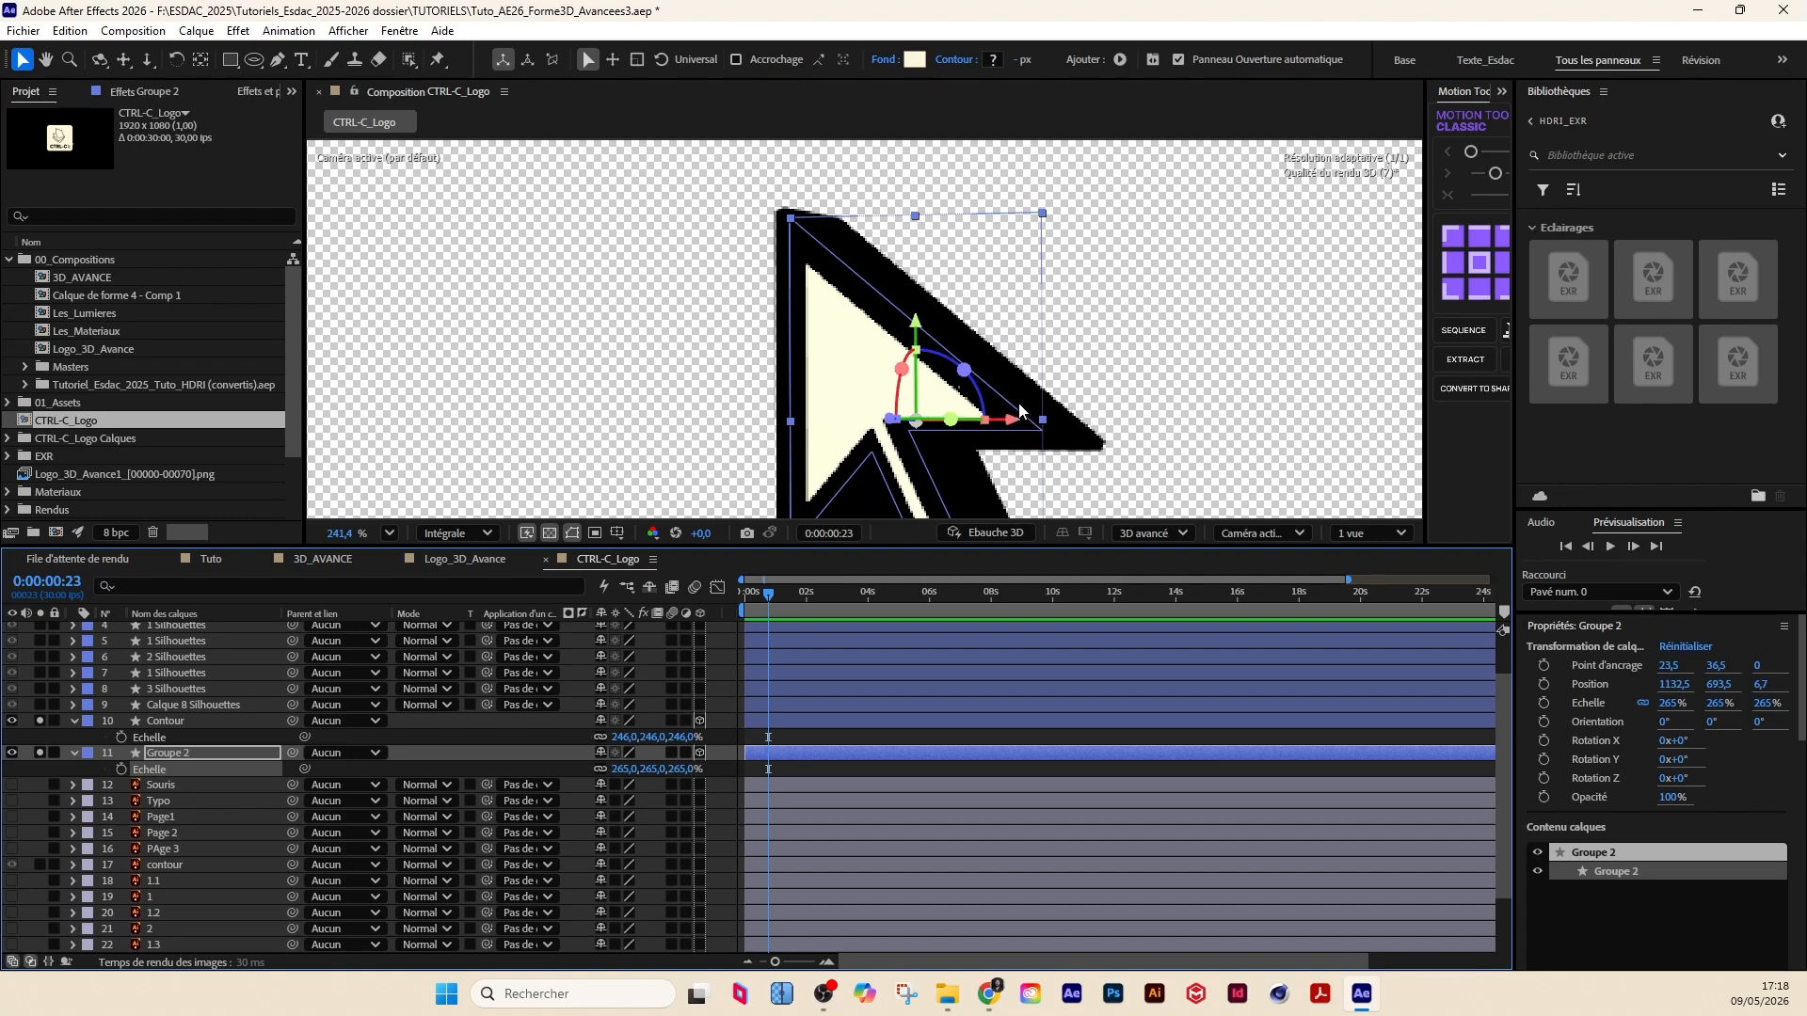
# Step: Orbit around the arrow cursor to a side view and set the preview resolution to Automatique
pyautogui.press('c')
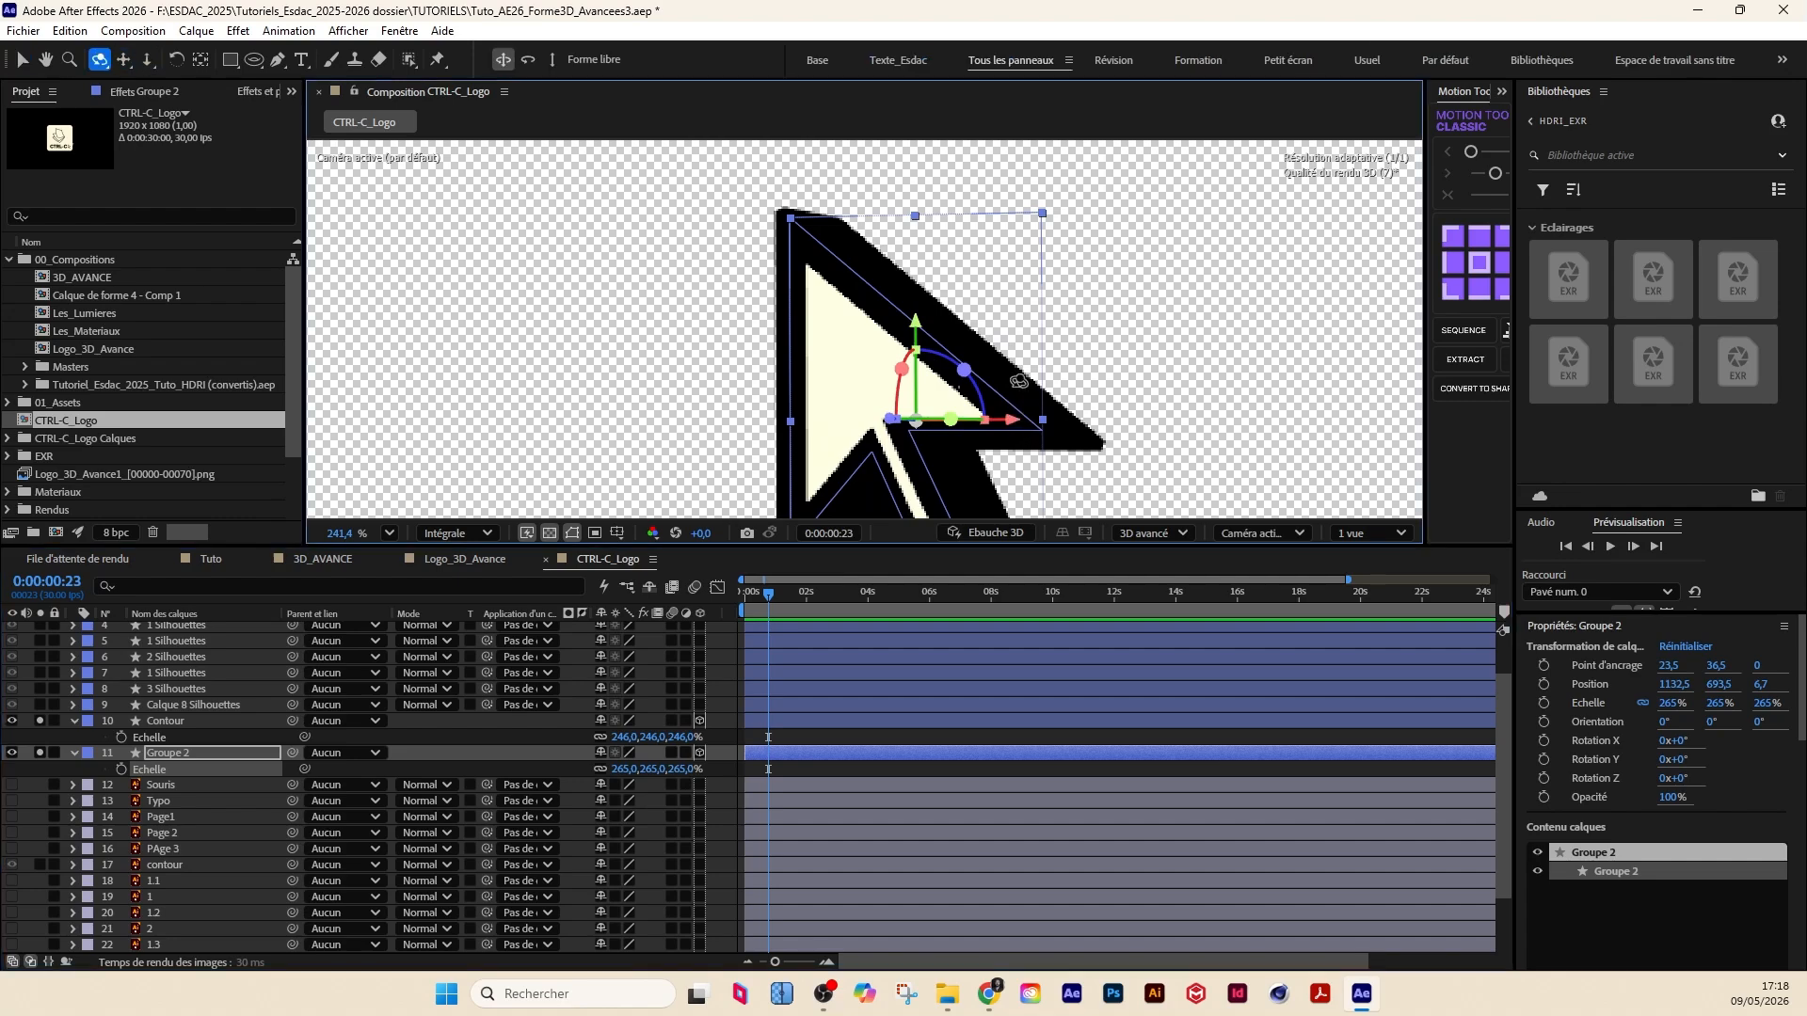
pyautogui.moveTo(969, 387); pyautogui.dragTo(610, 469)
pyautogui.scroll(-3, 1042, 368)
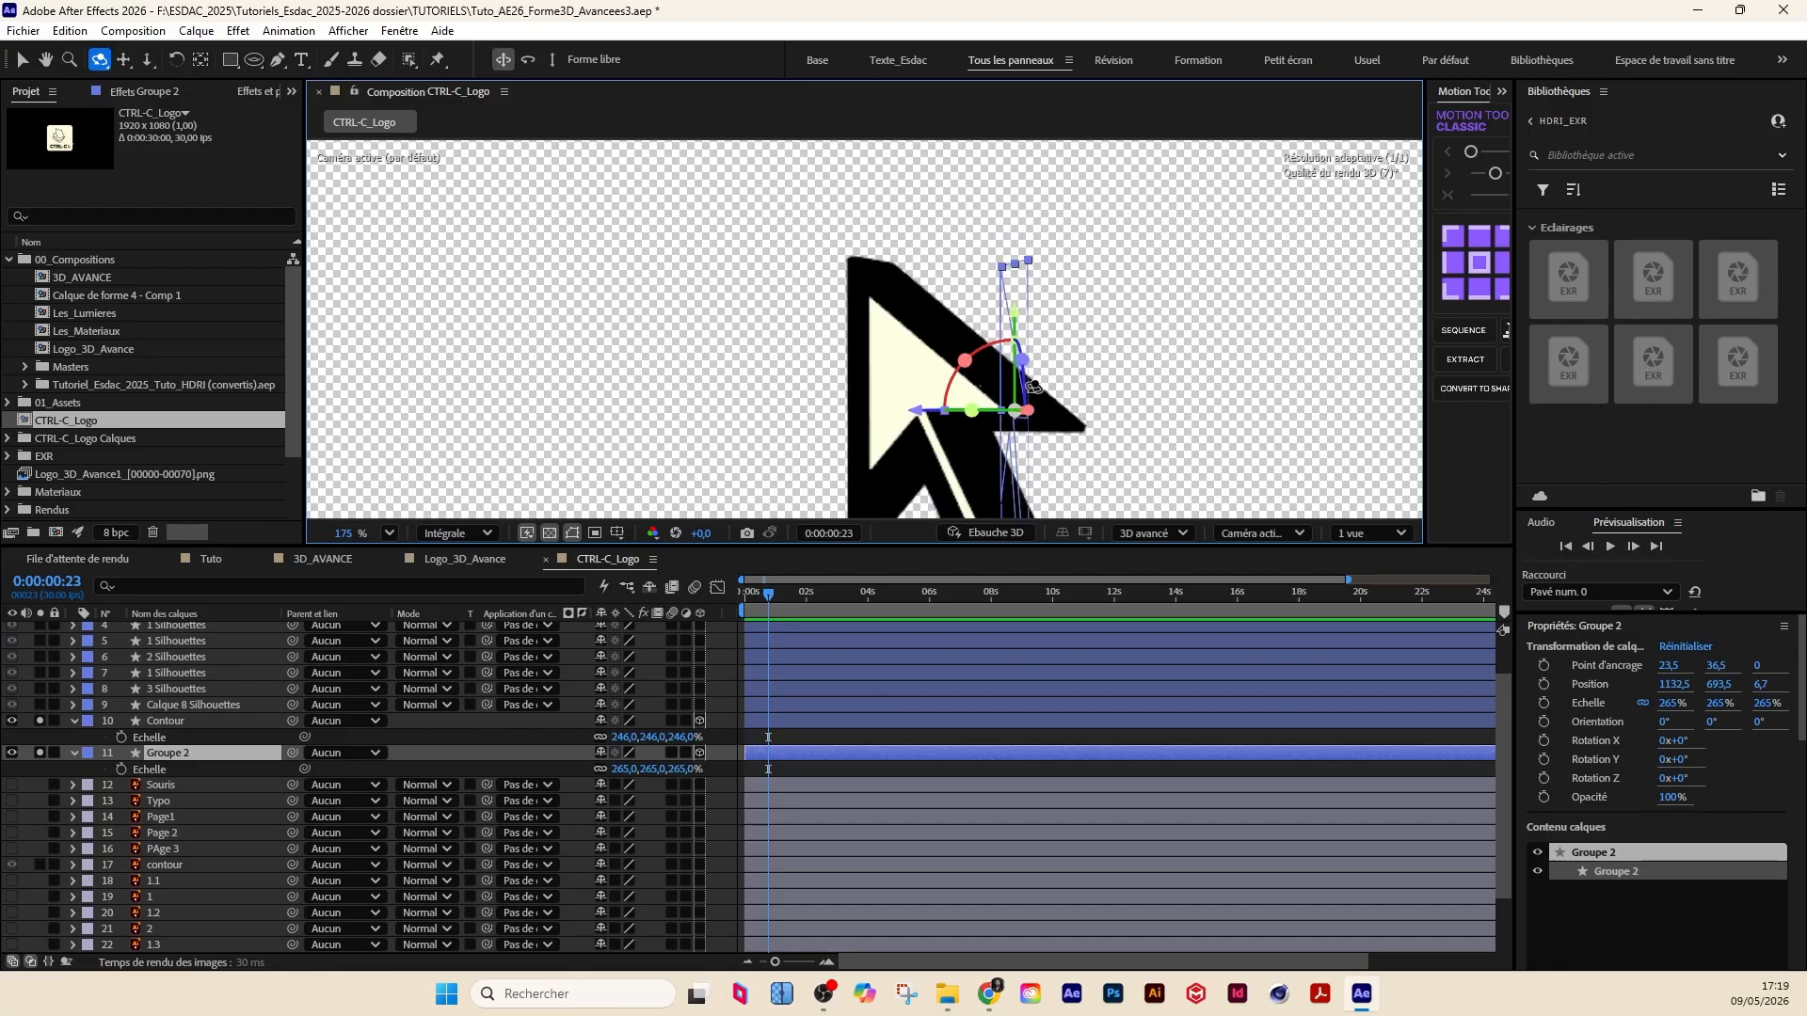
pyautogui.click(474, 532)
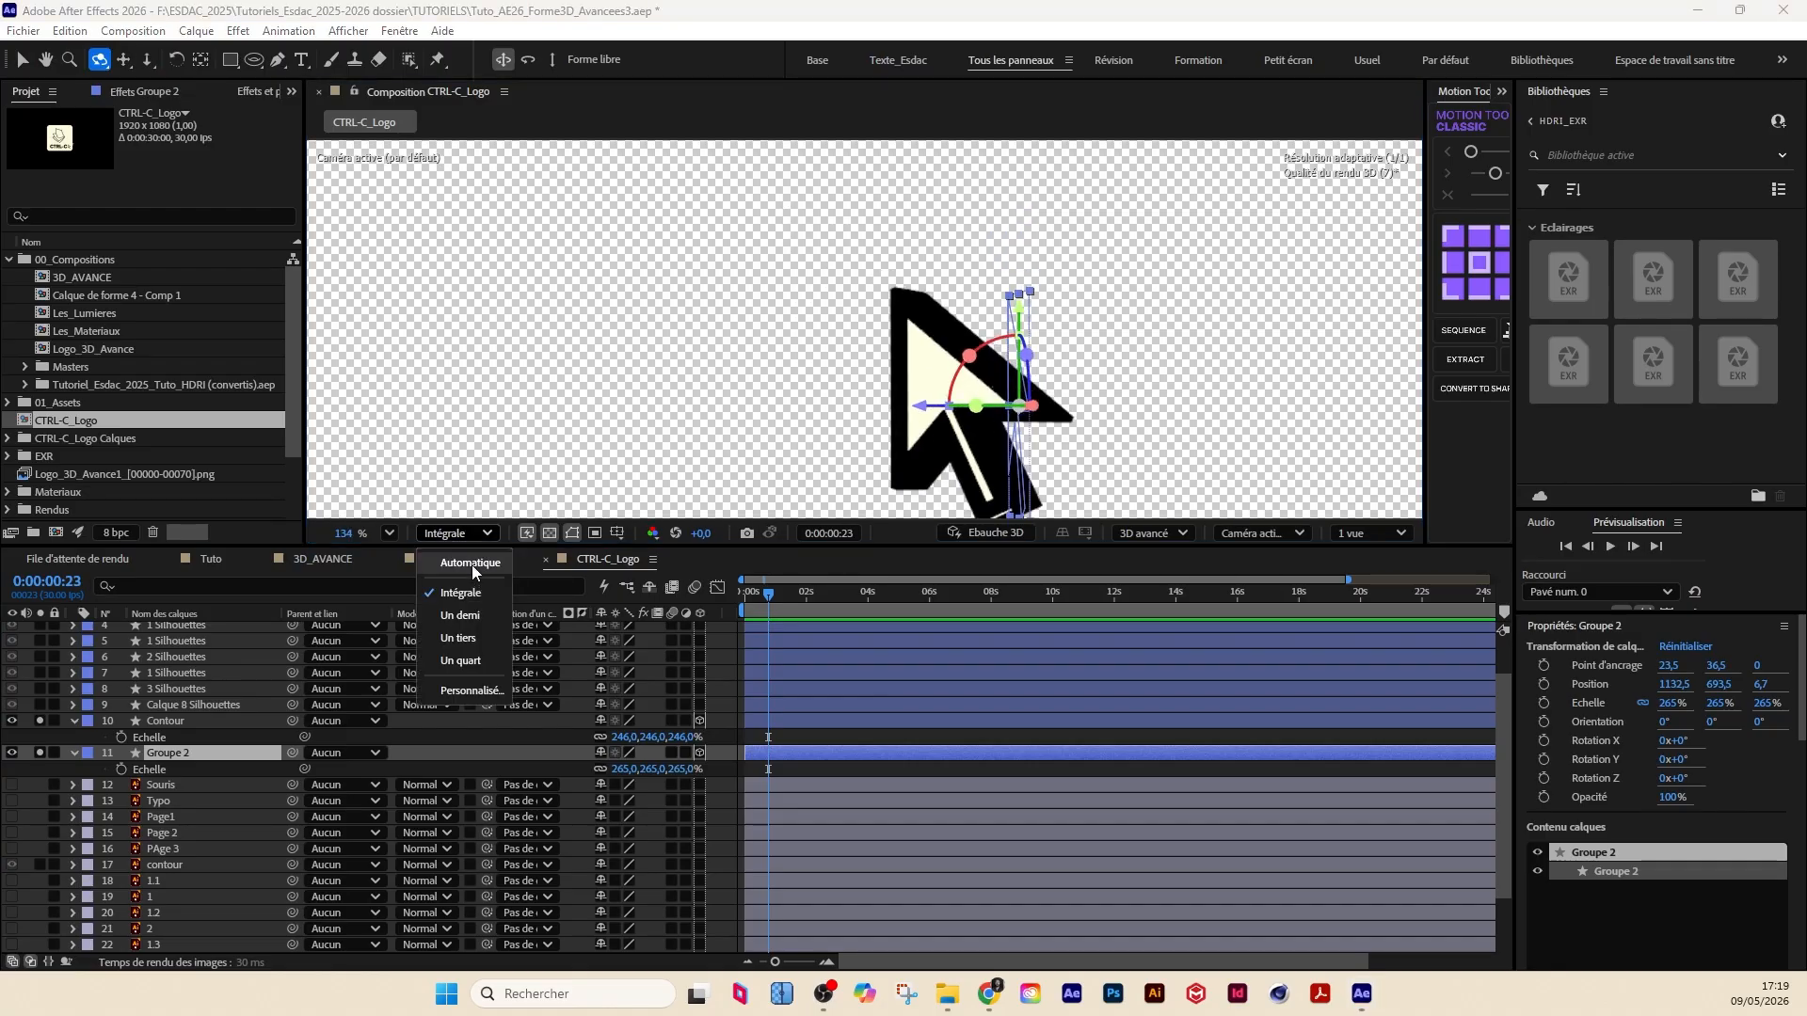
pyautogui.click(475, 570)
pyautogui.click(480, 534)
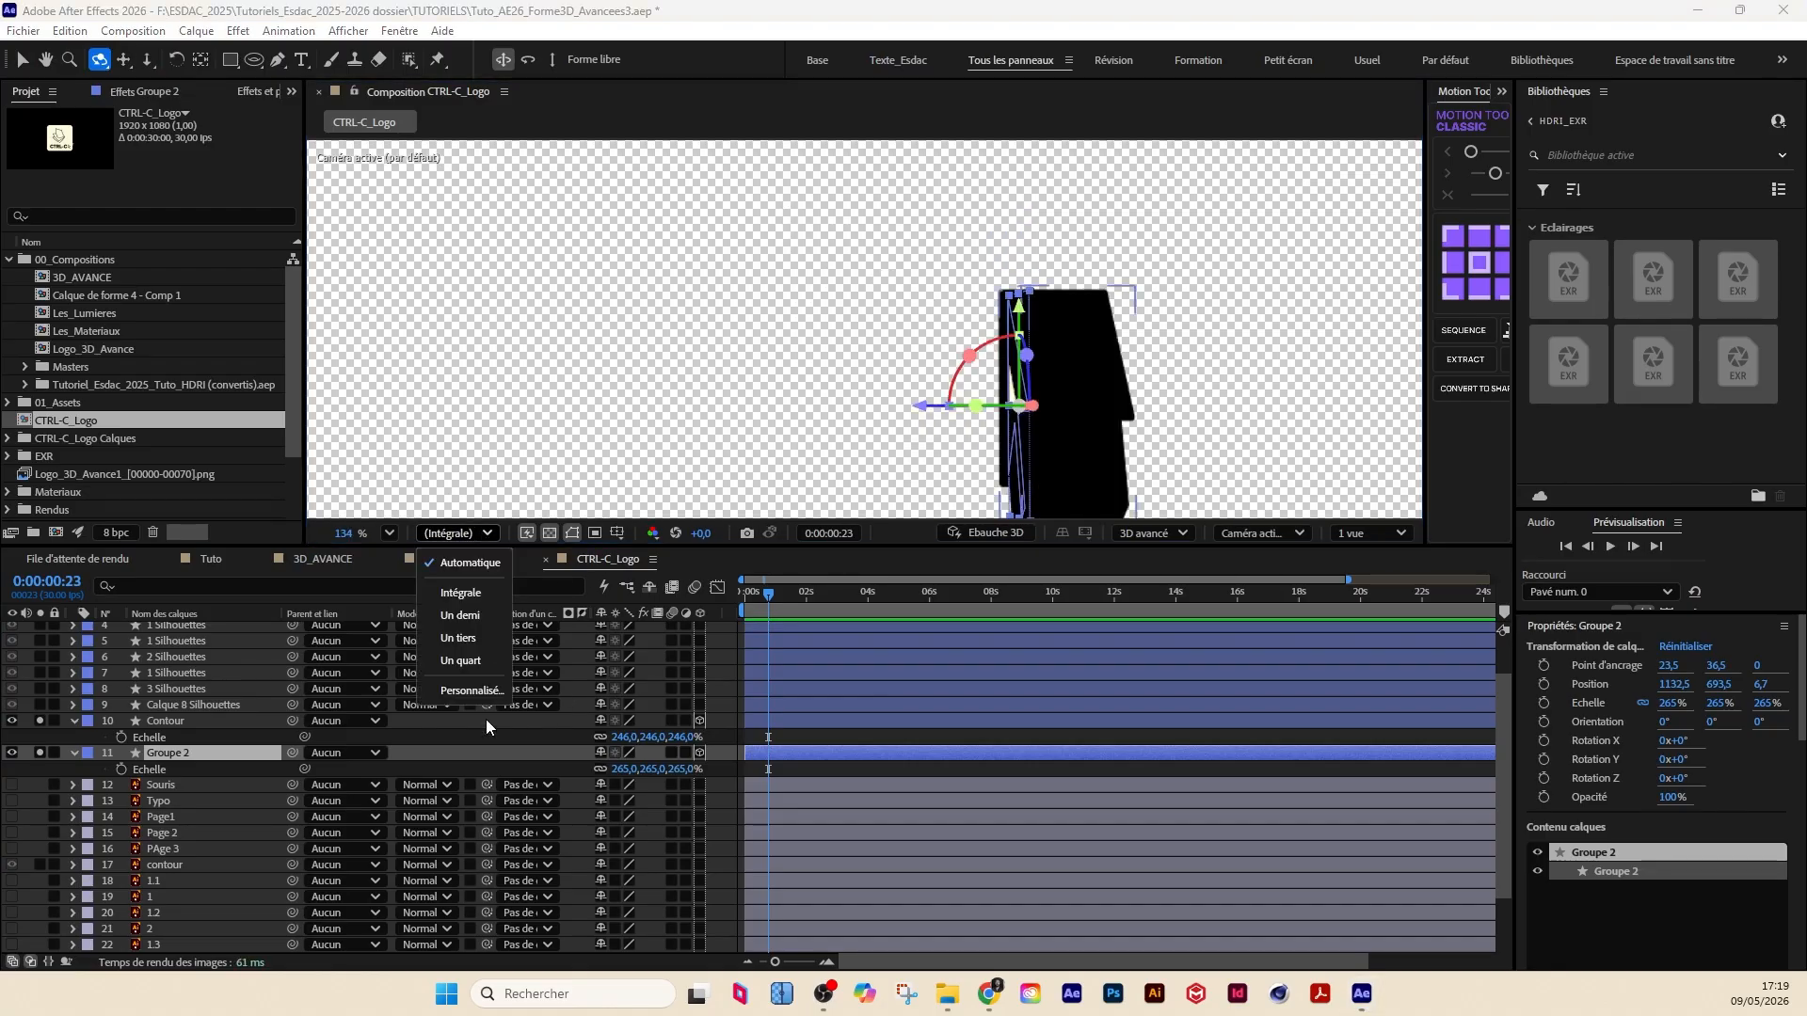
pyautogui.click(541, 770)
# Step: Compare the depth and fit of the Contour and Groupe 2 layers from the side and from an angled front view
pyautogui.click(188, 721)
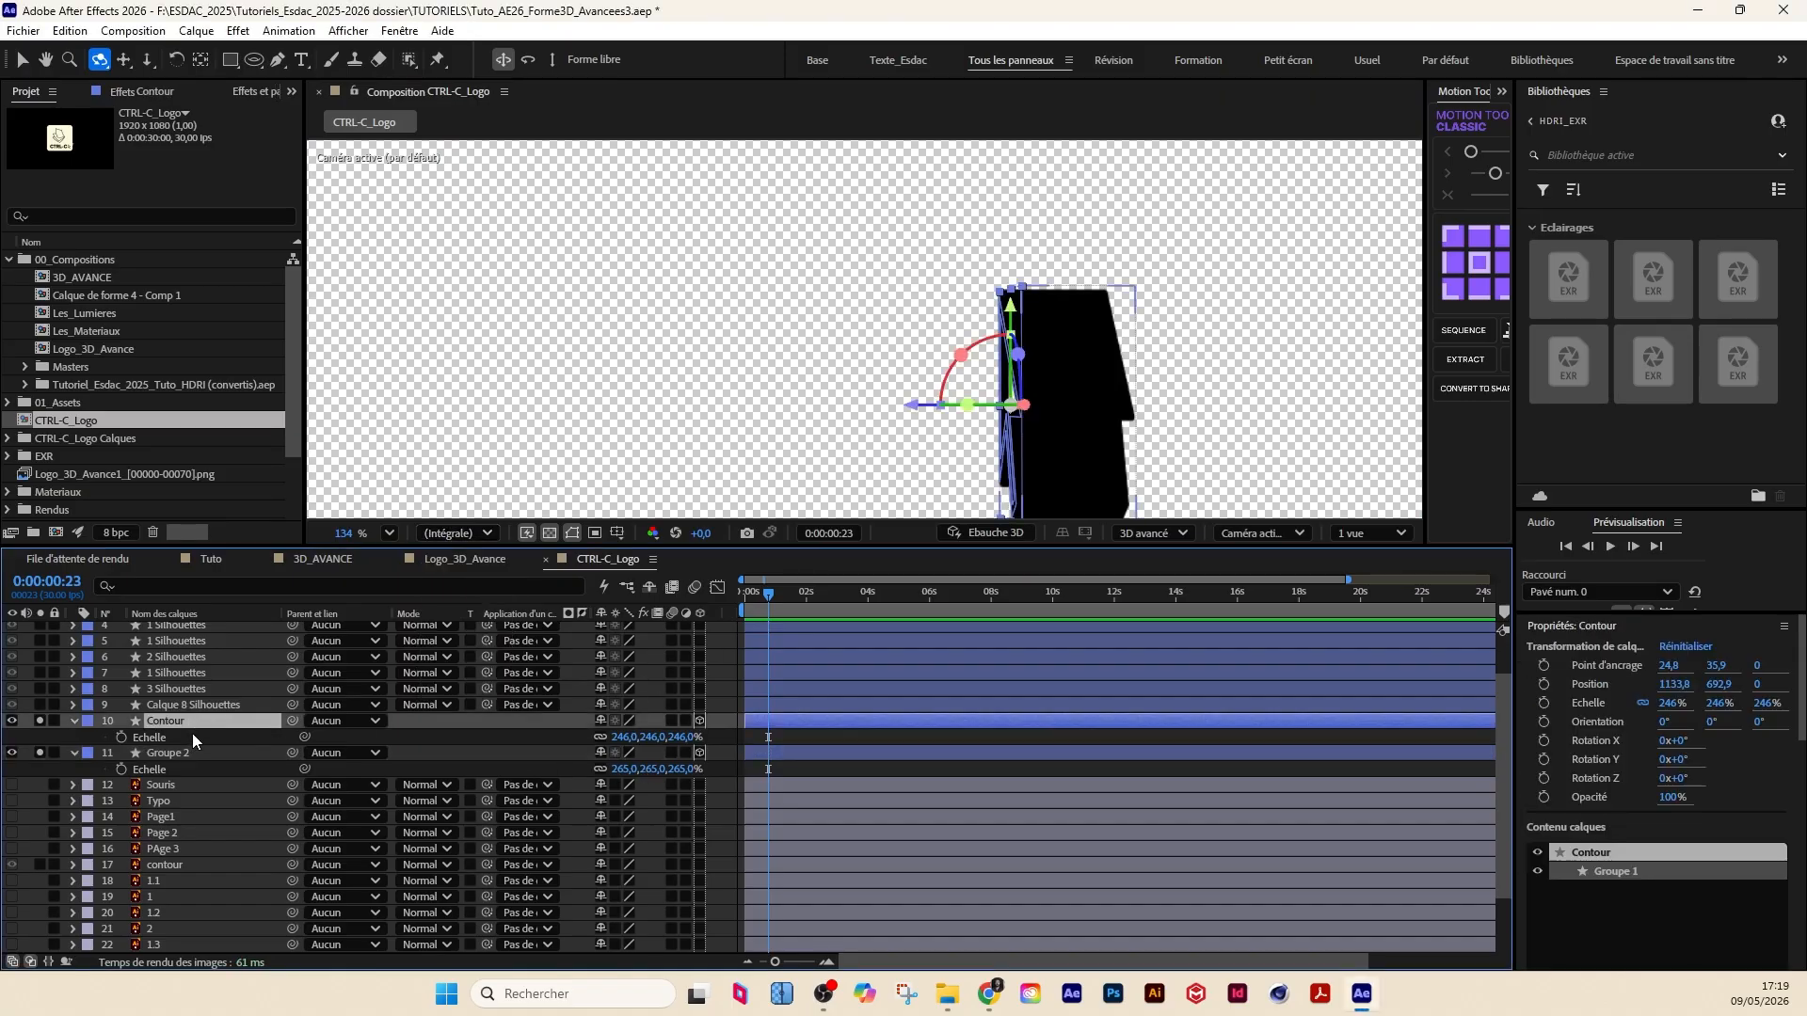
pyautogui.click(194, 751)
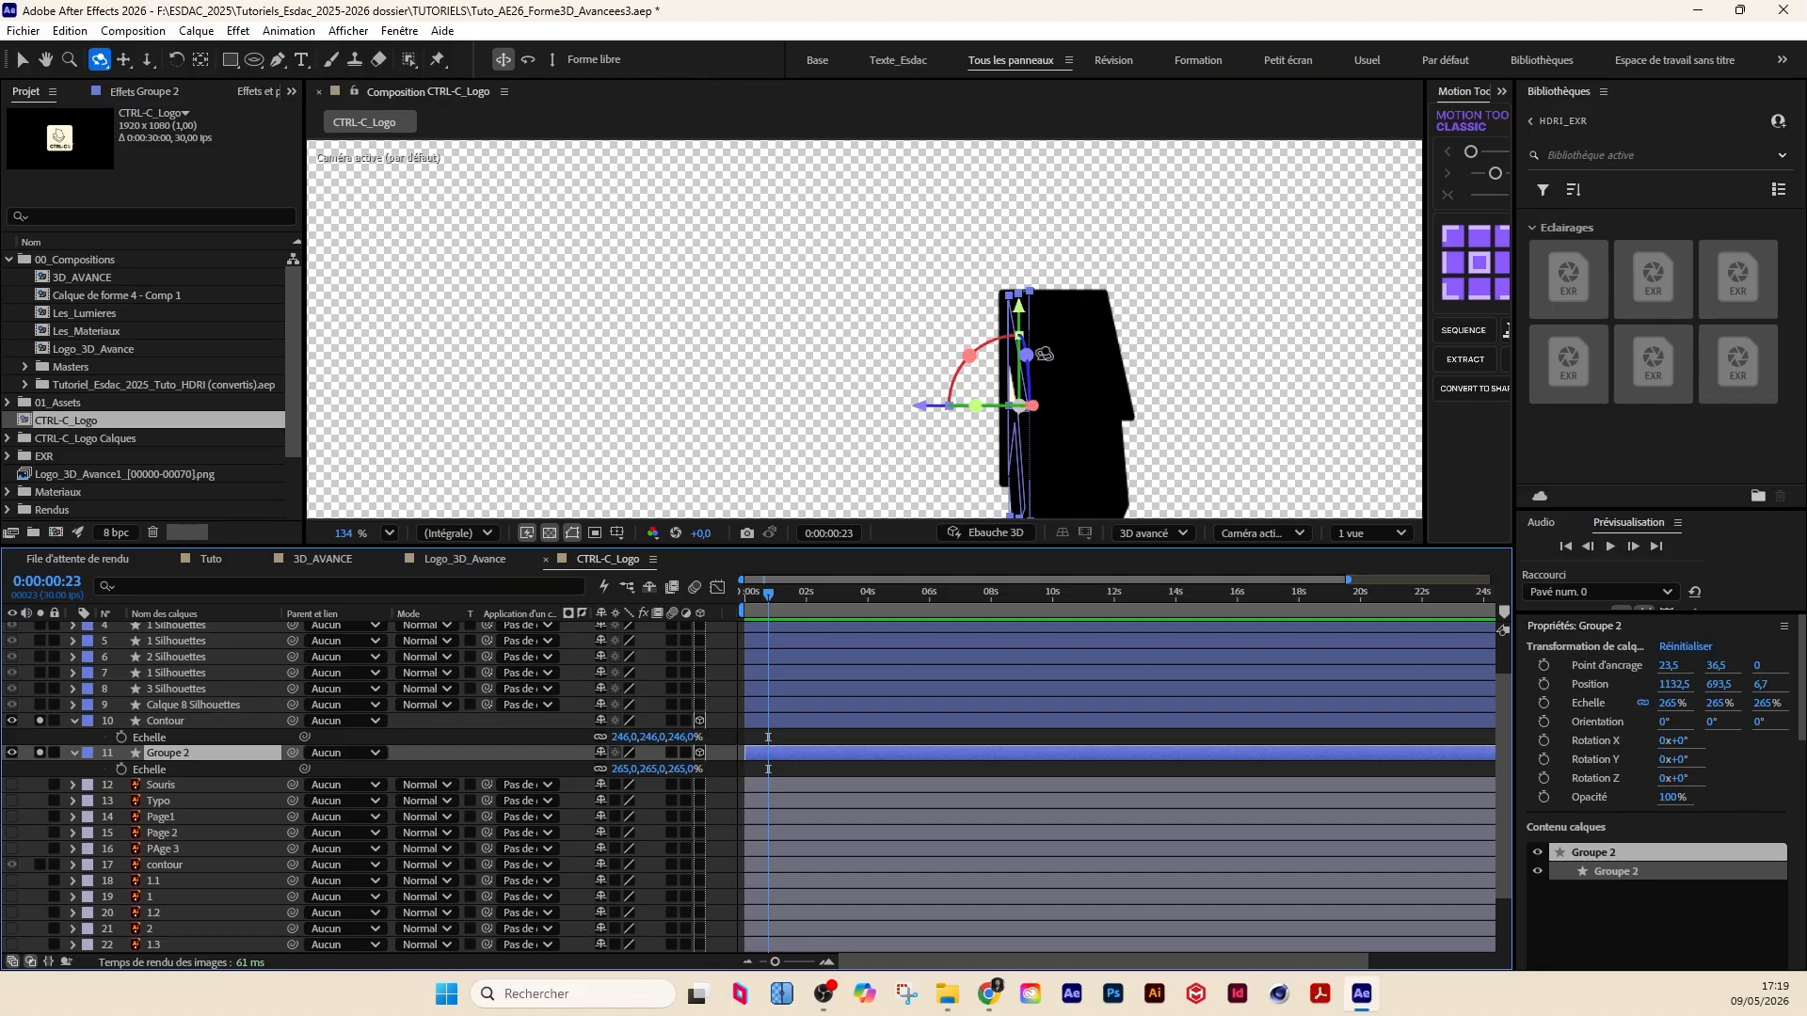
pyautogui.moveTo(1045, 354); pyautogui.dragTo(911, 437)
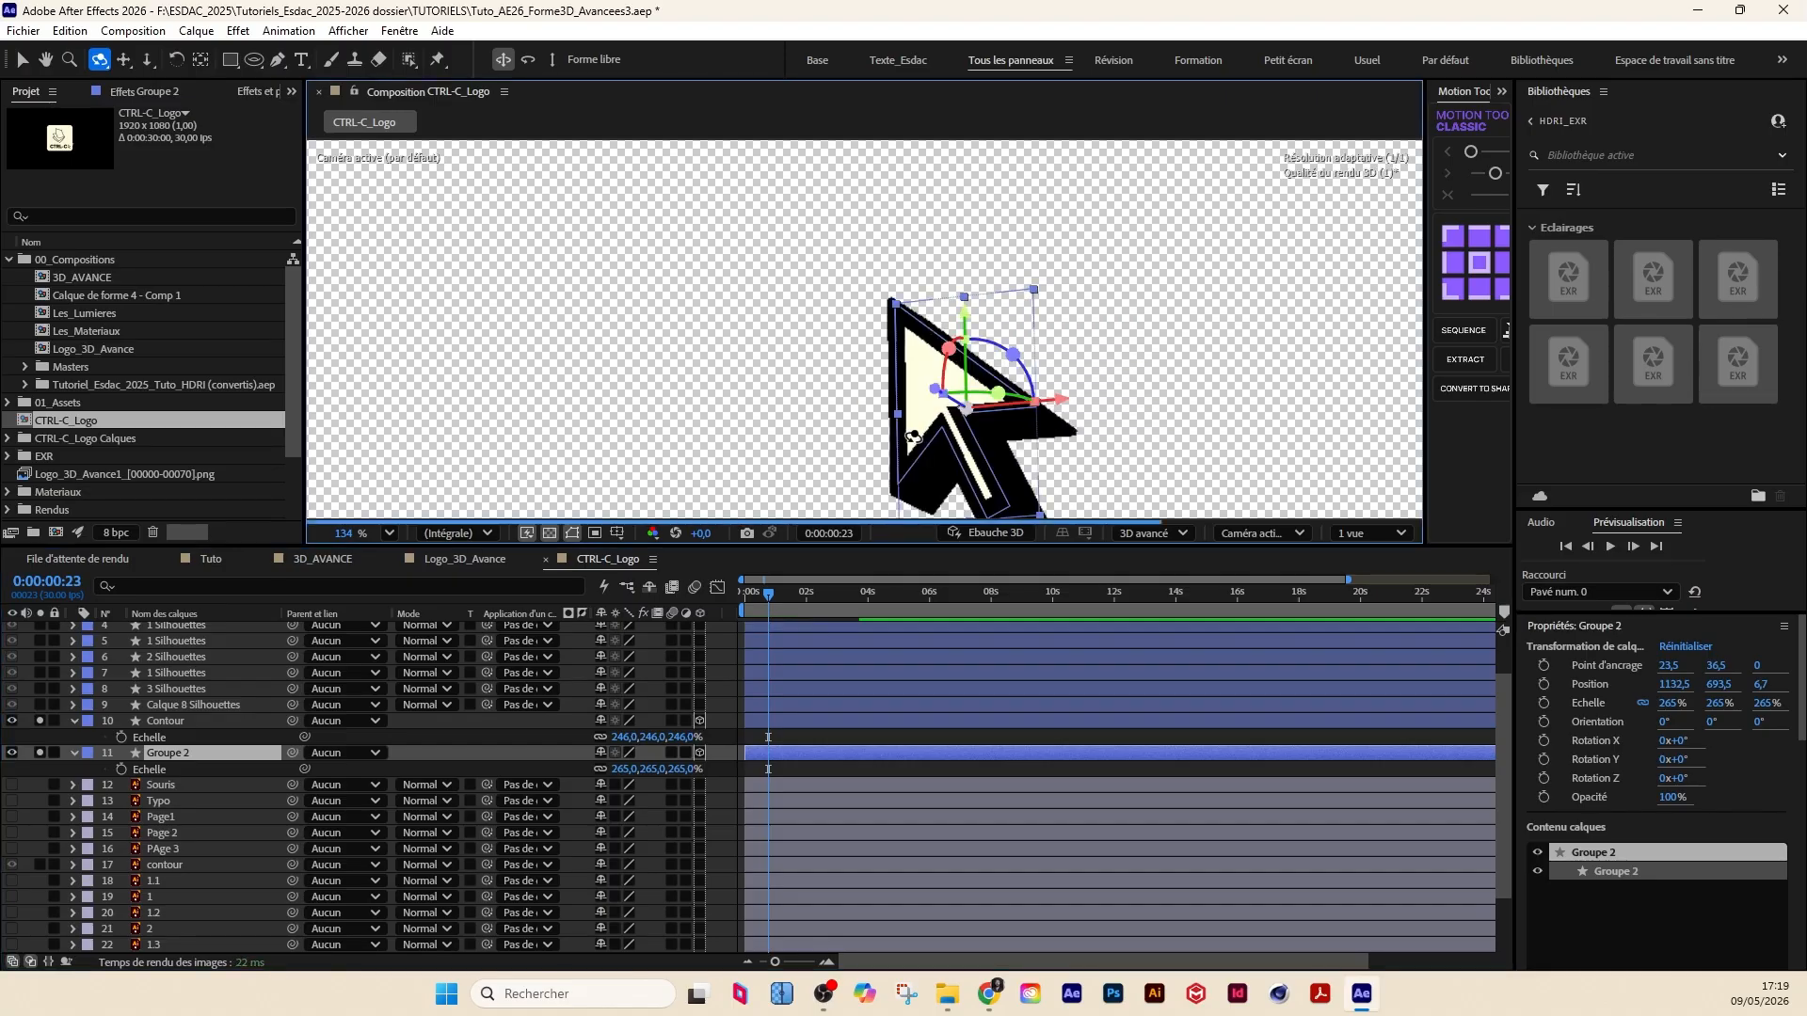
pyautogui.scroll(5, 912, 437)
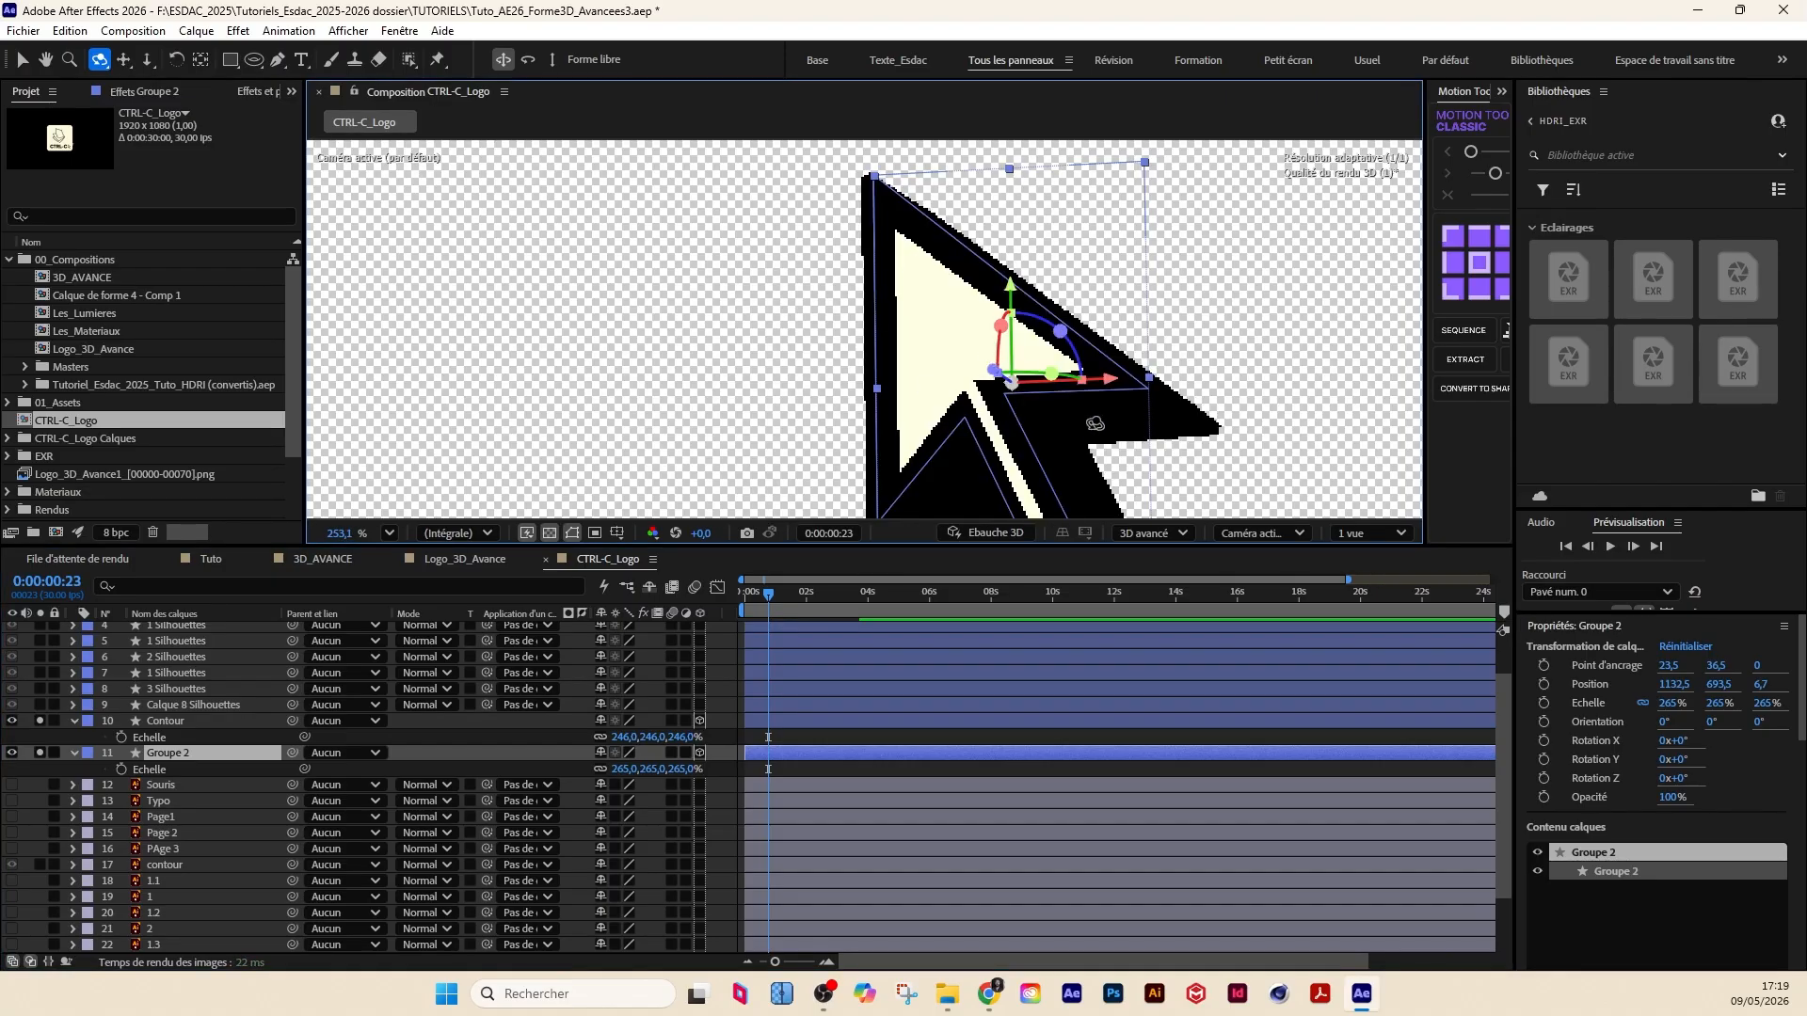
pyautogui.scroll(-4, 1095, 424)
pyautogui.click(151, 721)
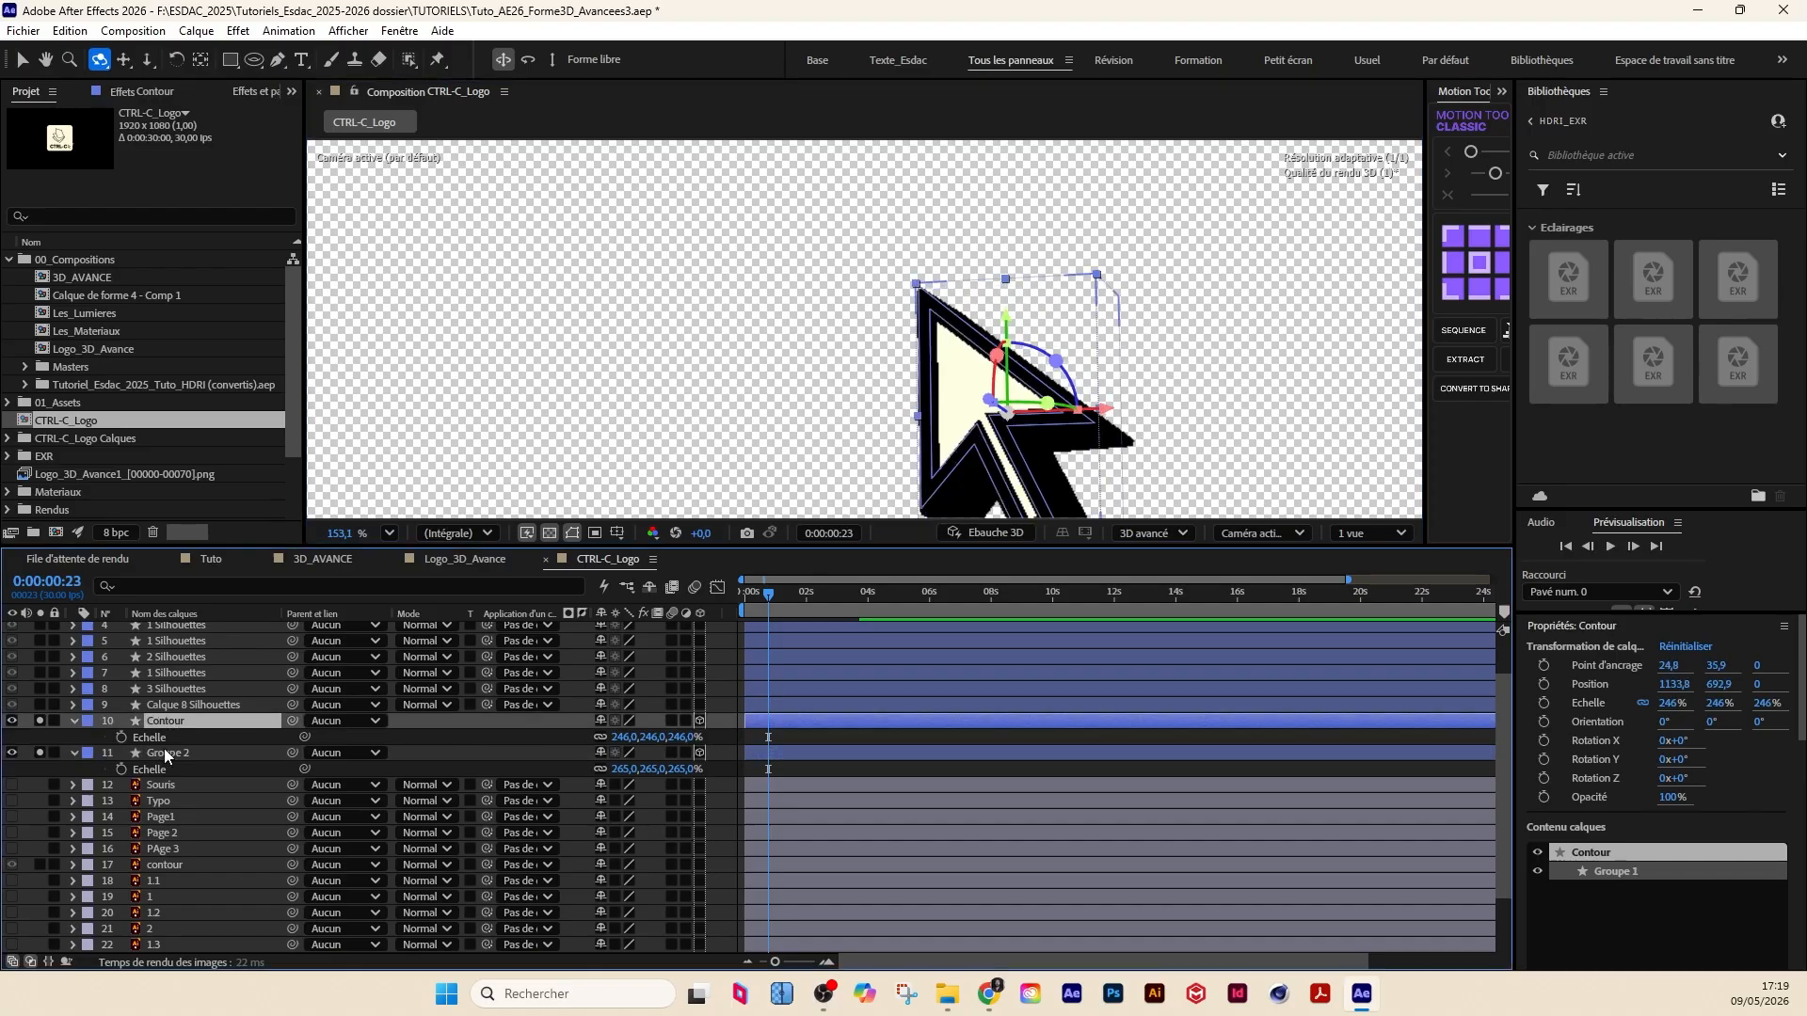
pyautogui.click(166, 753)
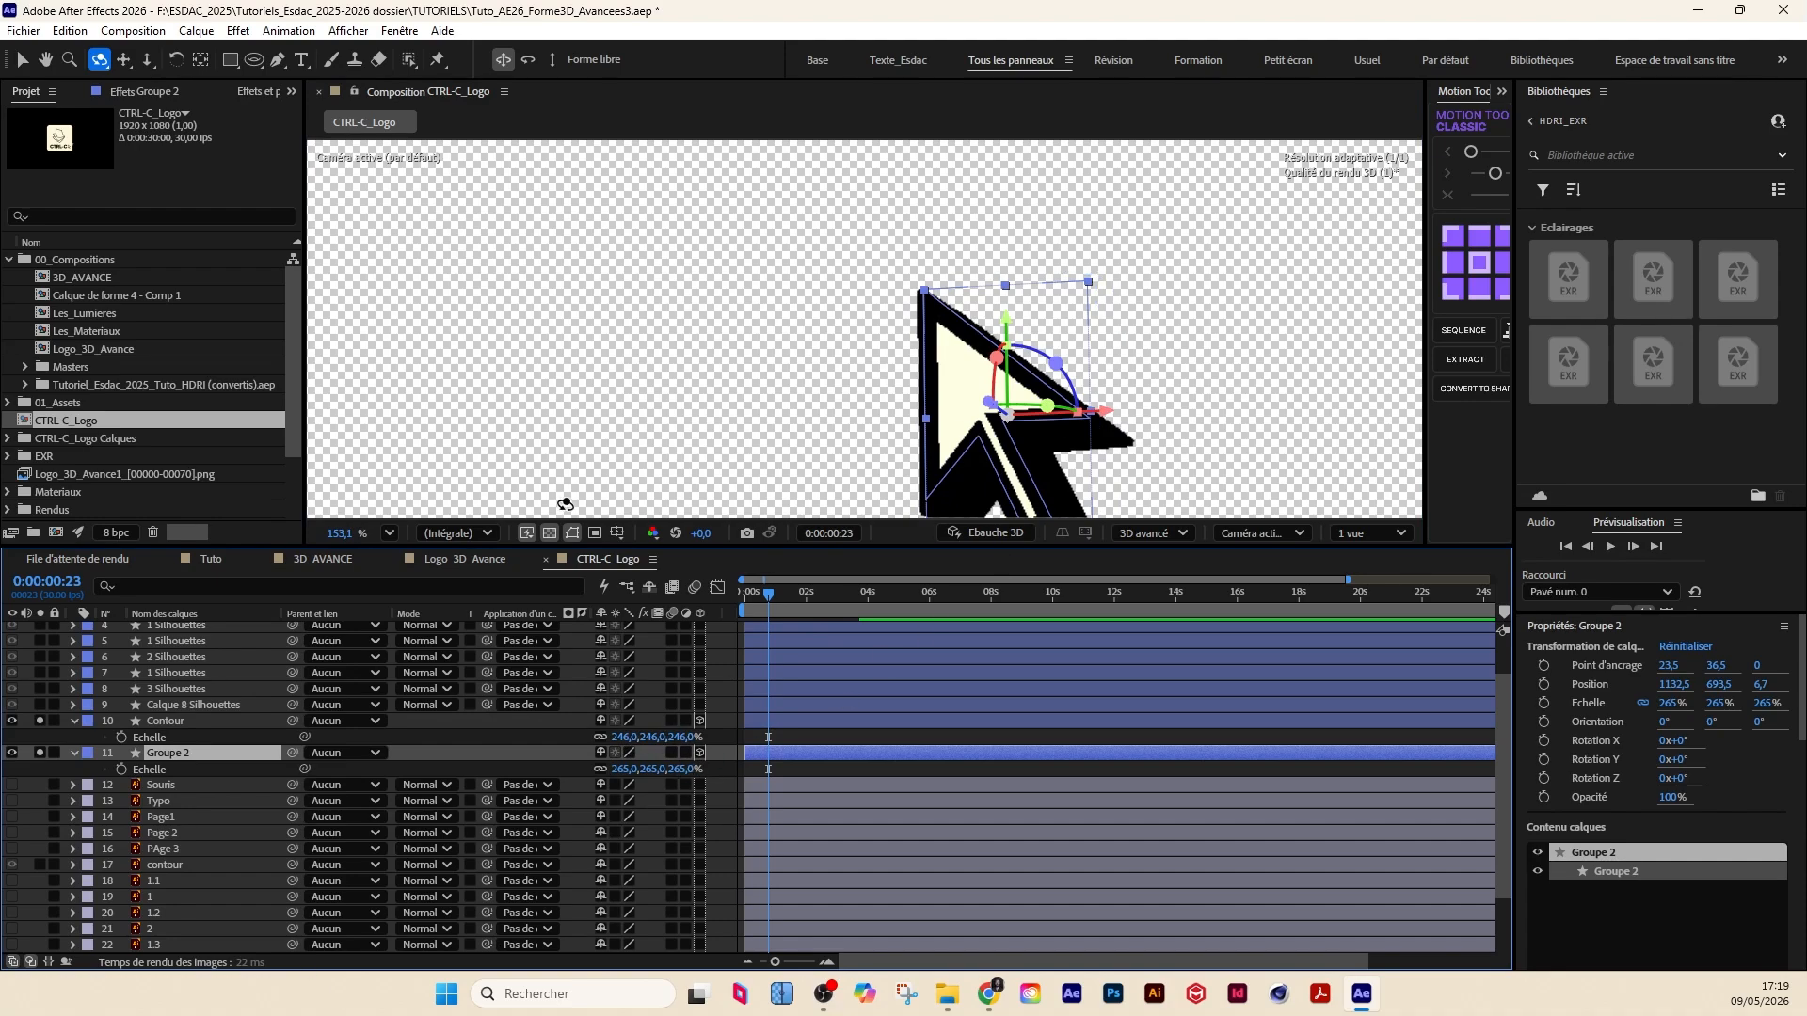
# Step: Switch to the Logo_3D_Avance composition, go to frame 0:00:00:03, and clear the layer selection
pyautogui.click(474, 558)
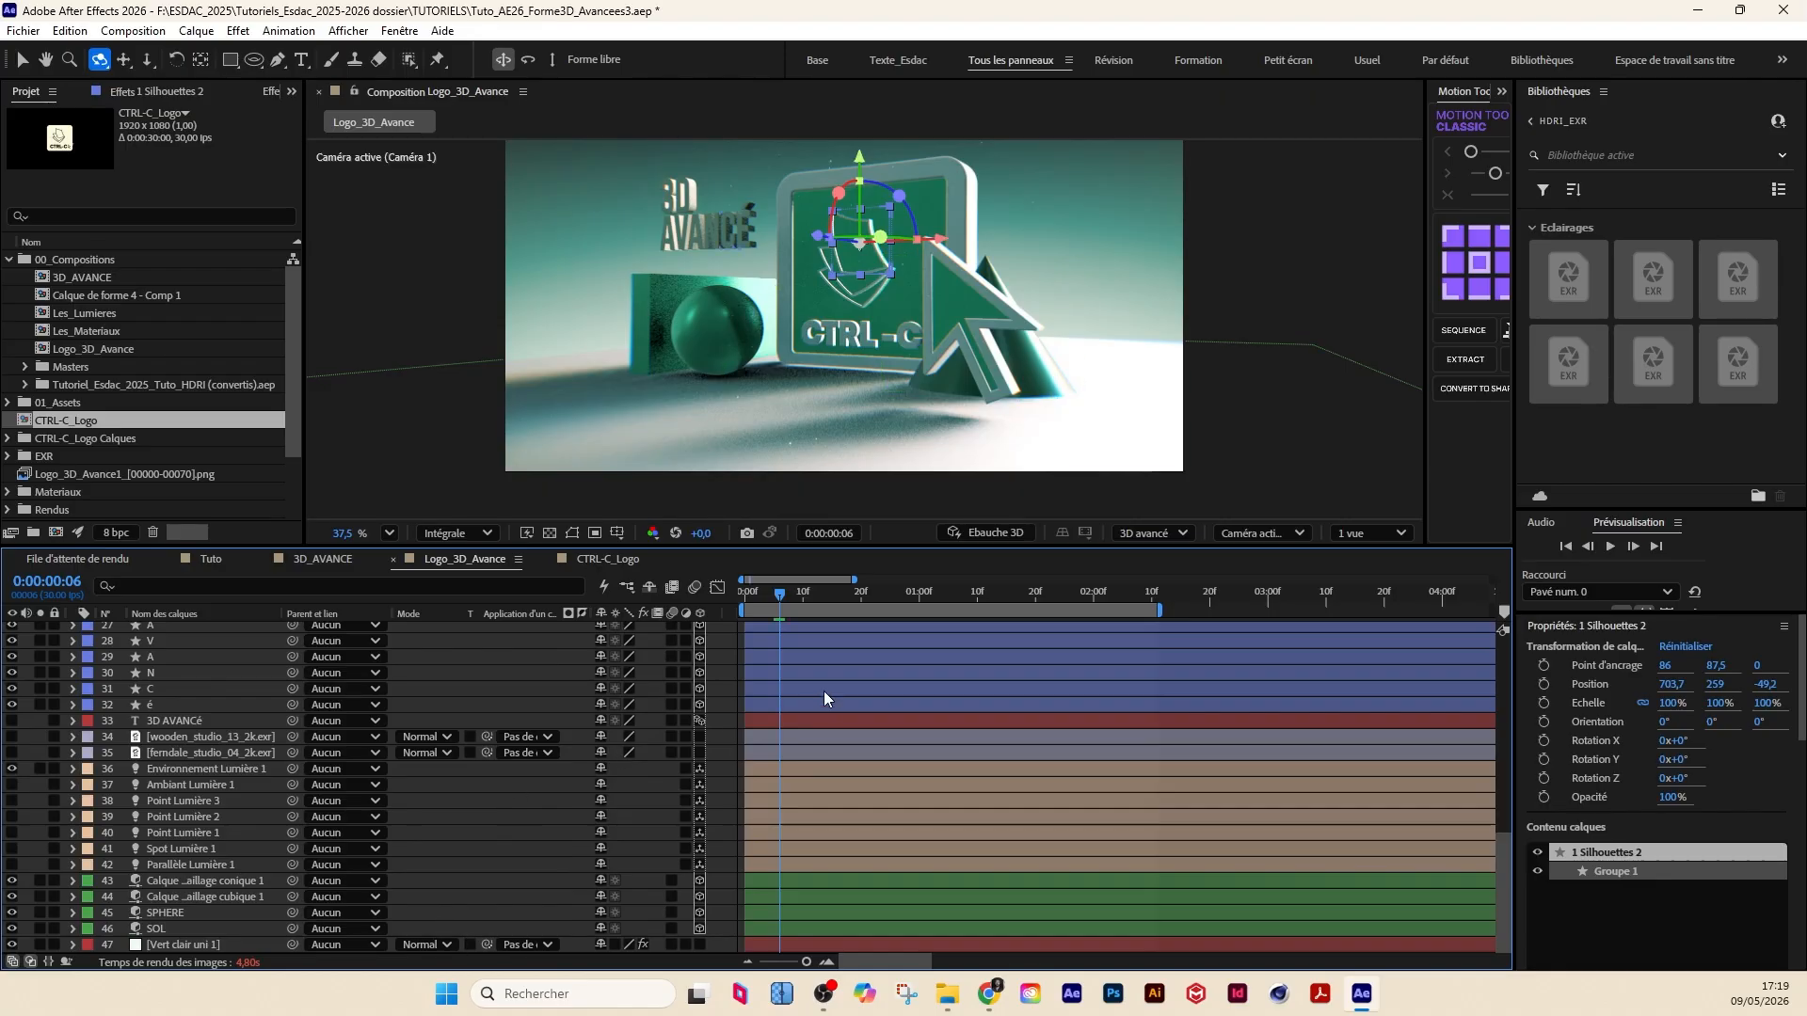
pyautogui.click(765, 592)
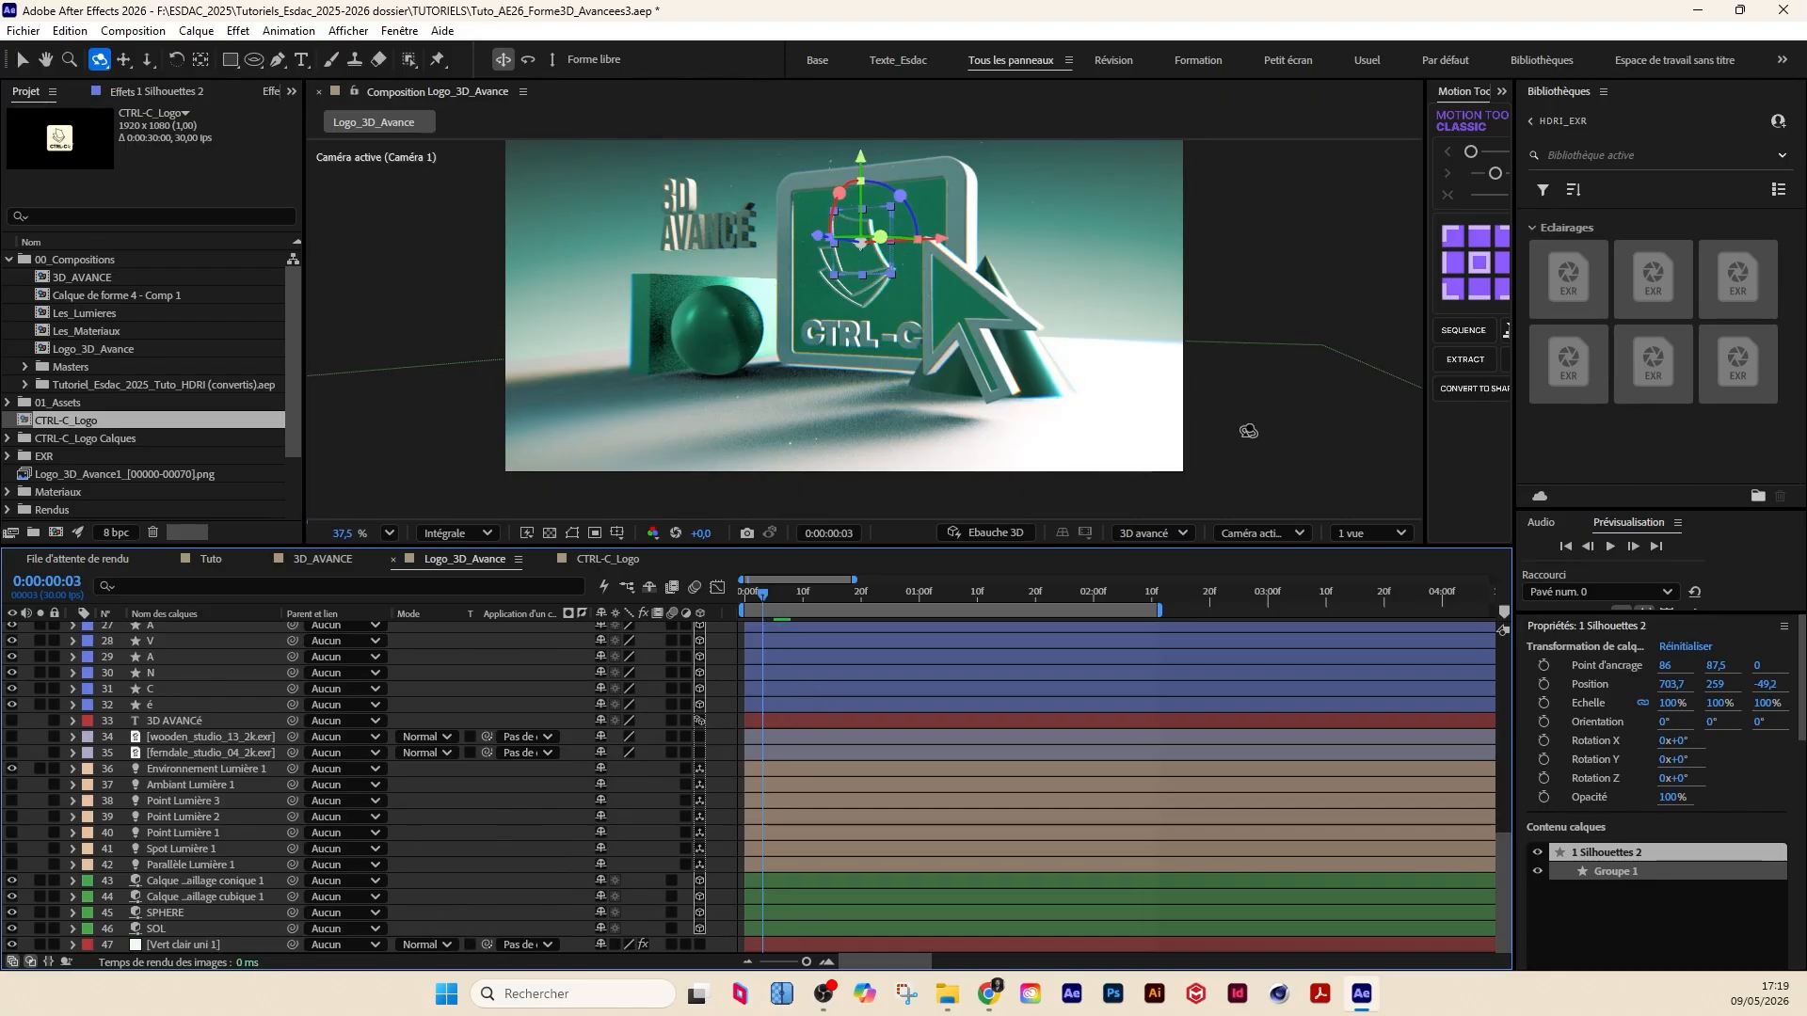
pyautogui.press('v')
pyautogui.click(1125, 419)
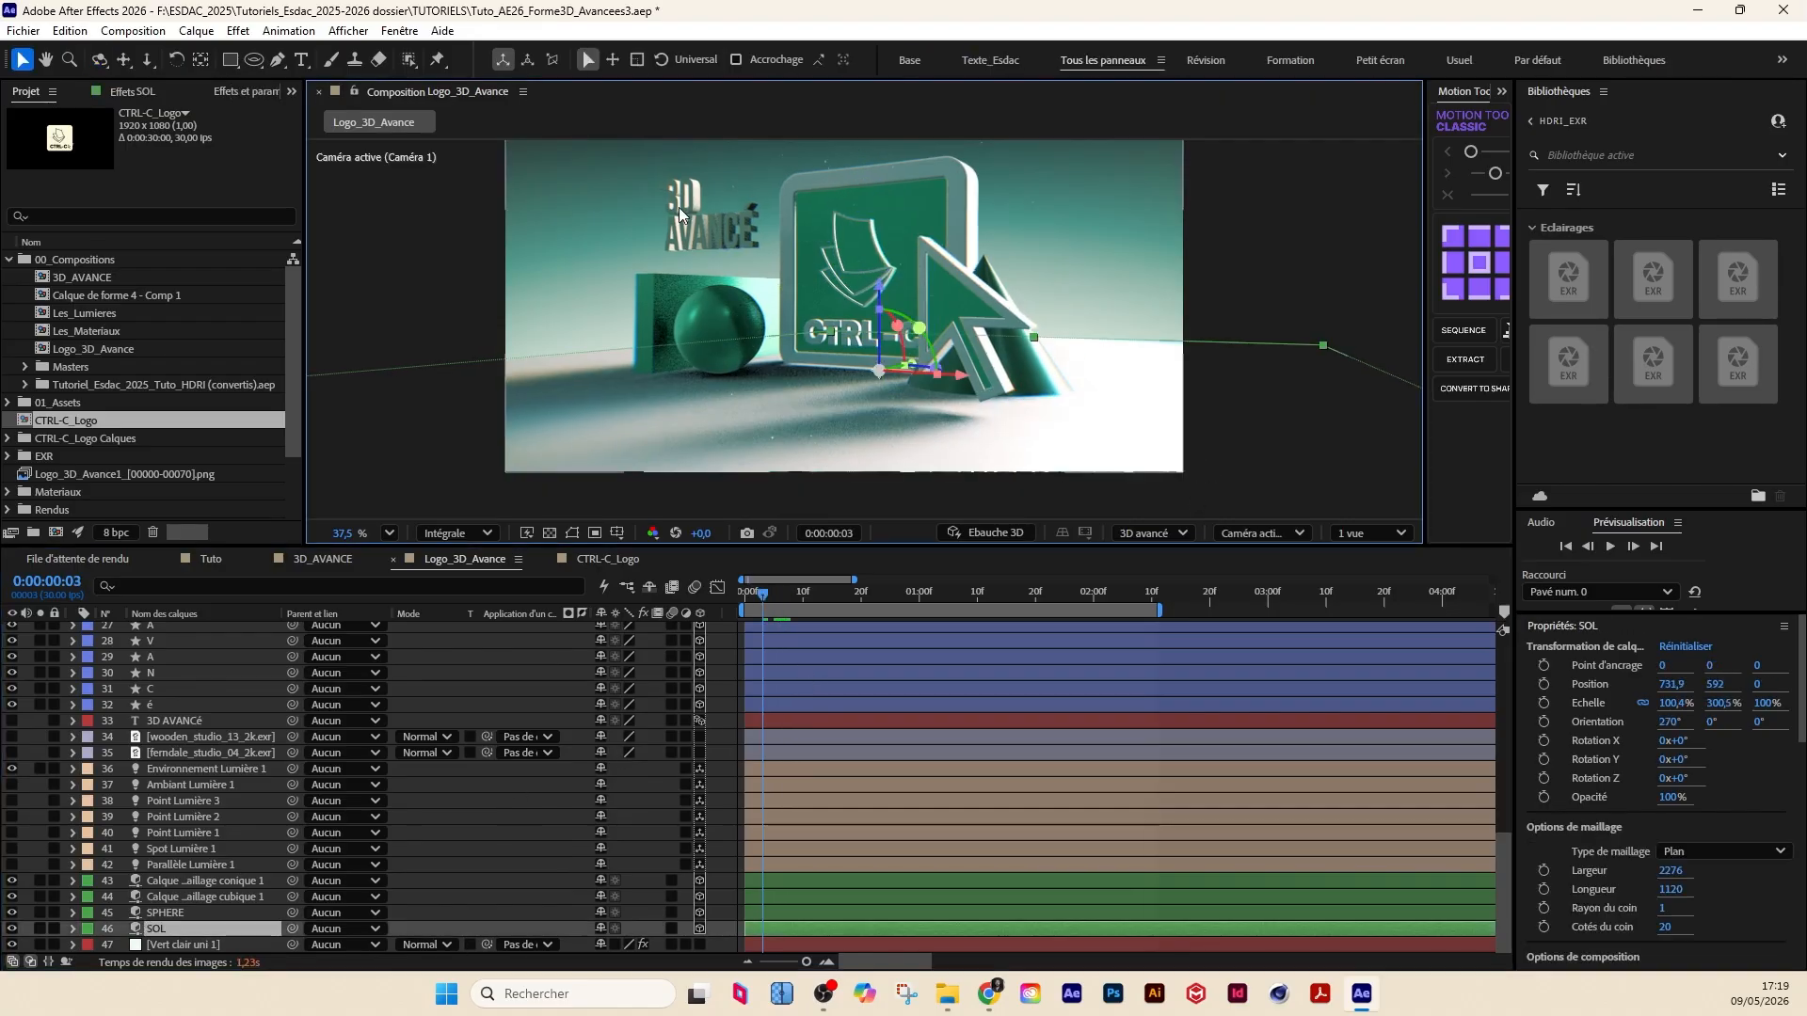
pyautogui.click(702, 226)
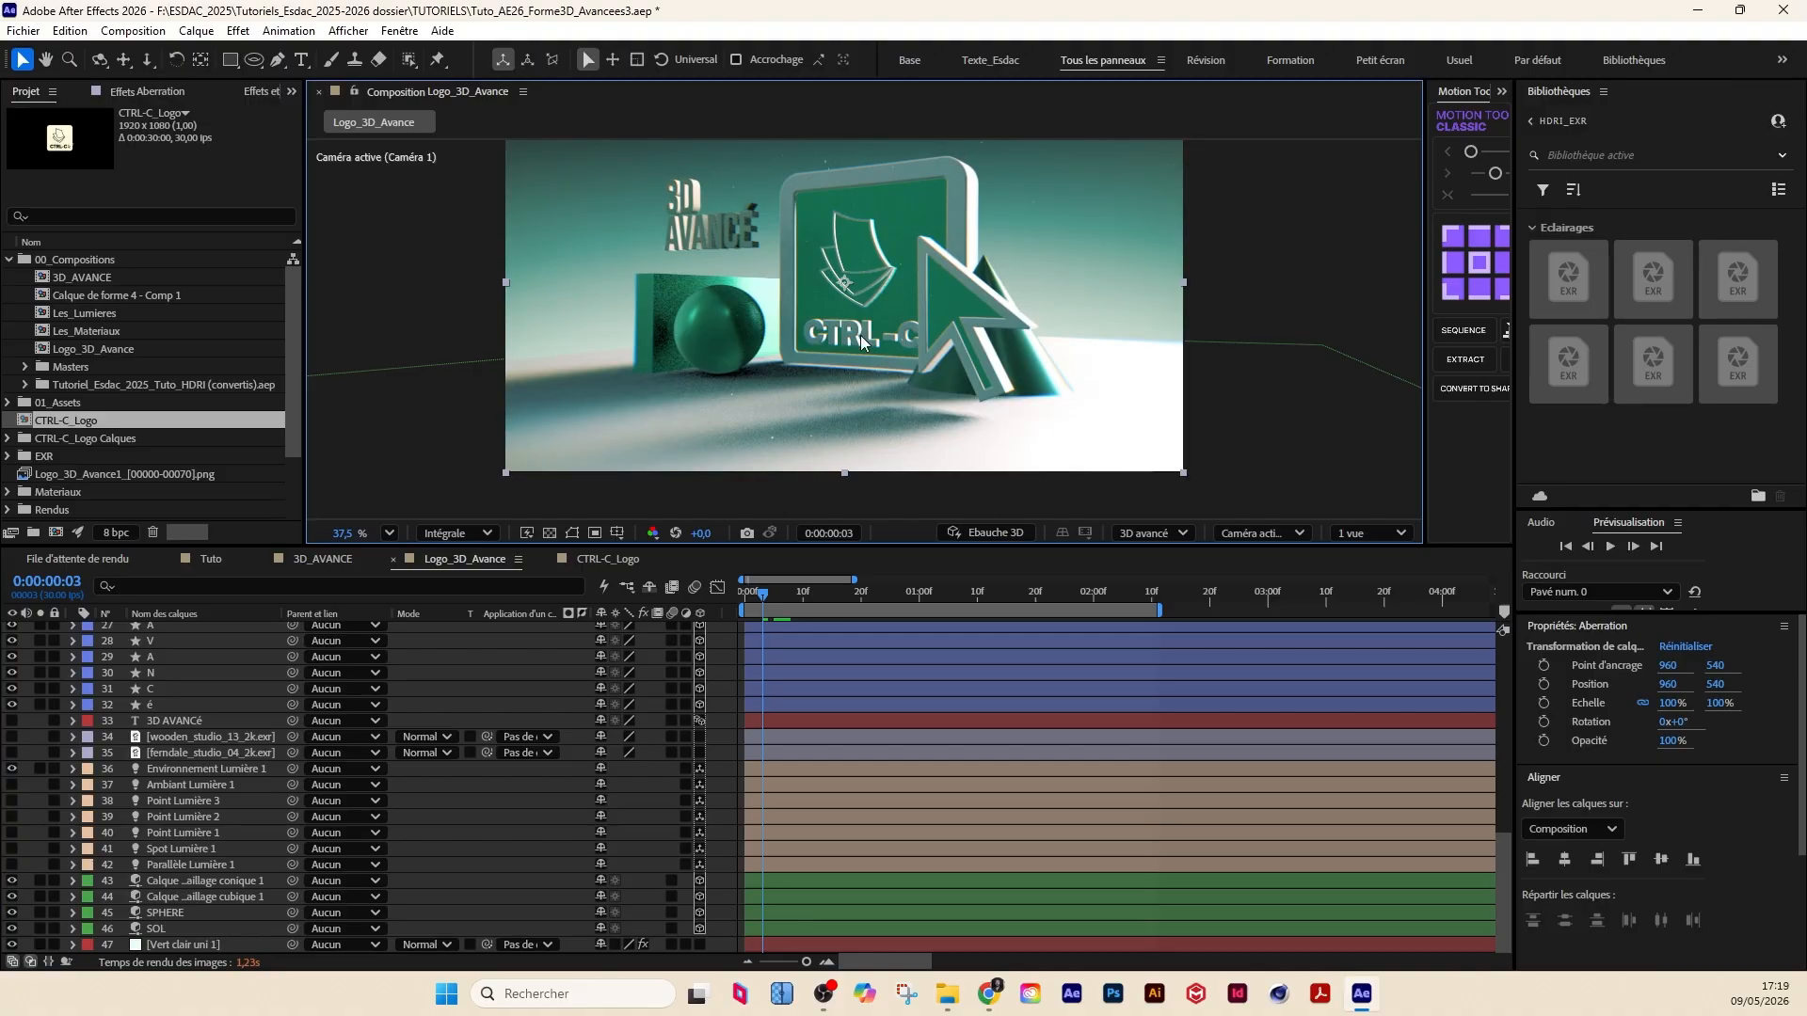
pyautogui.click(736, 626)
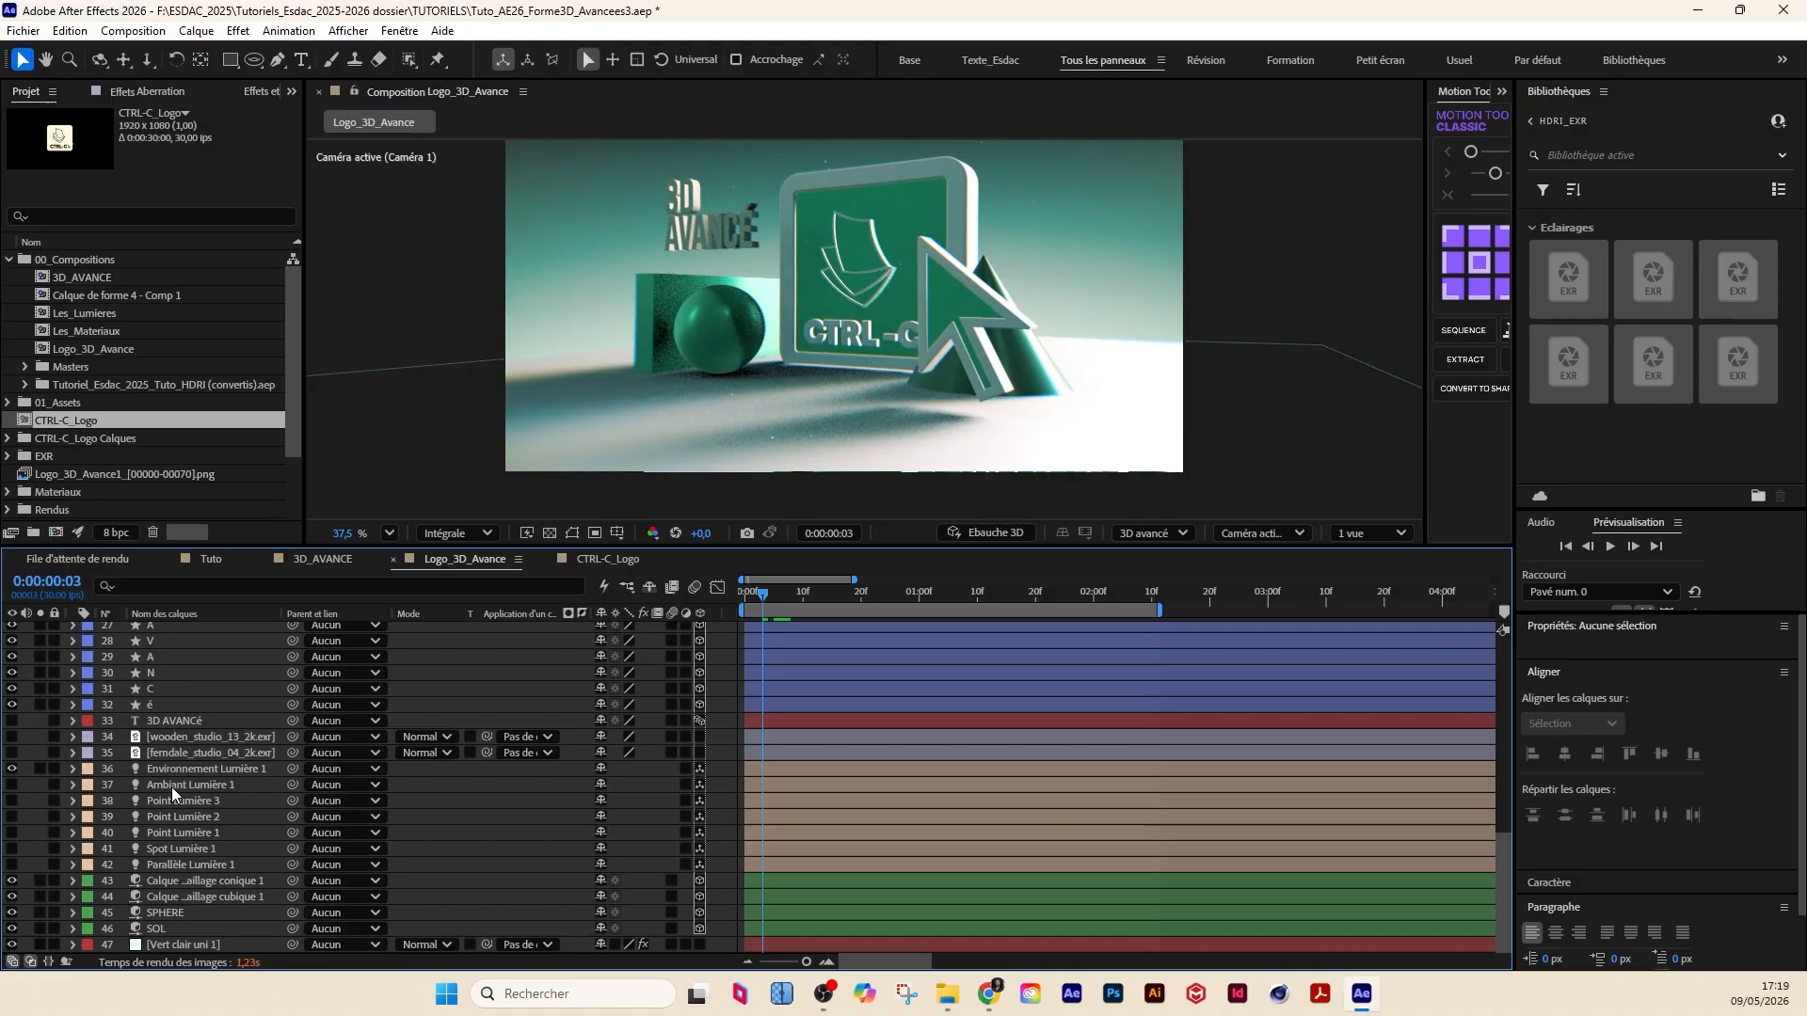
# Step: Collapse the open properties of all layers in the Logo_3D_Avance composition, and deselect them
pyautogui.scroll(6, 172, 779)
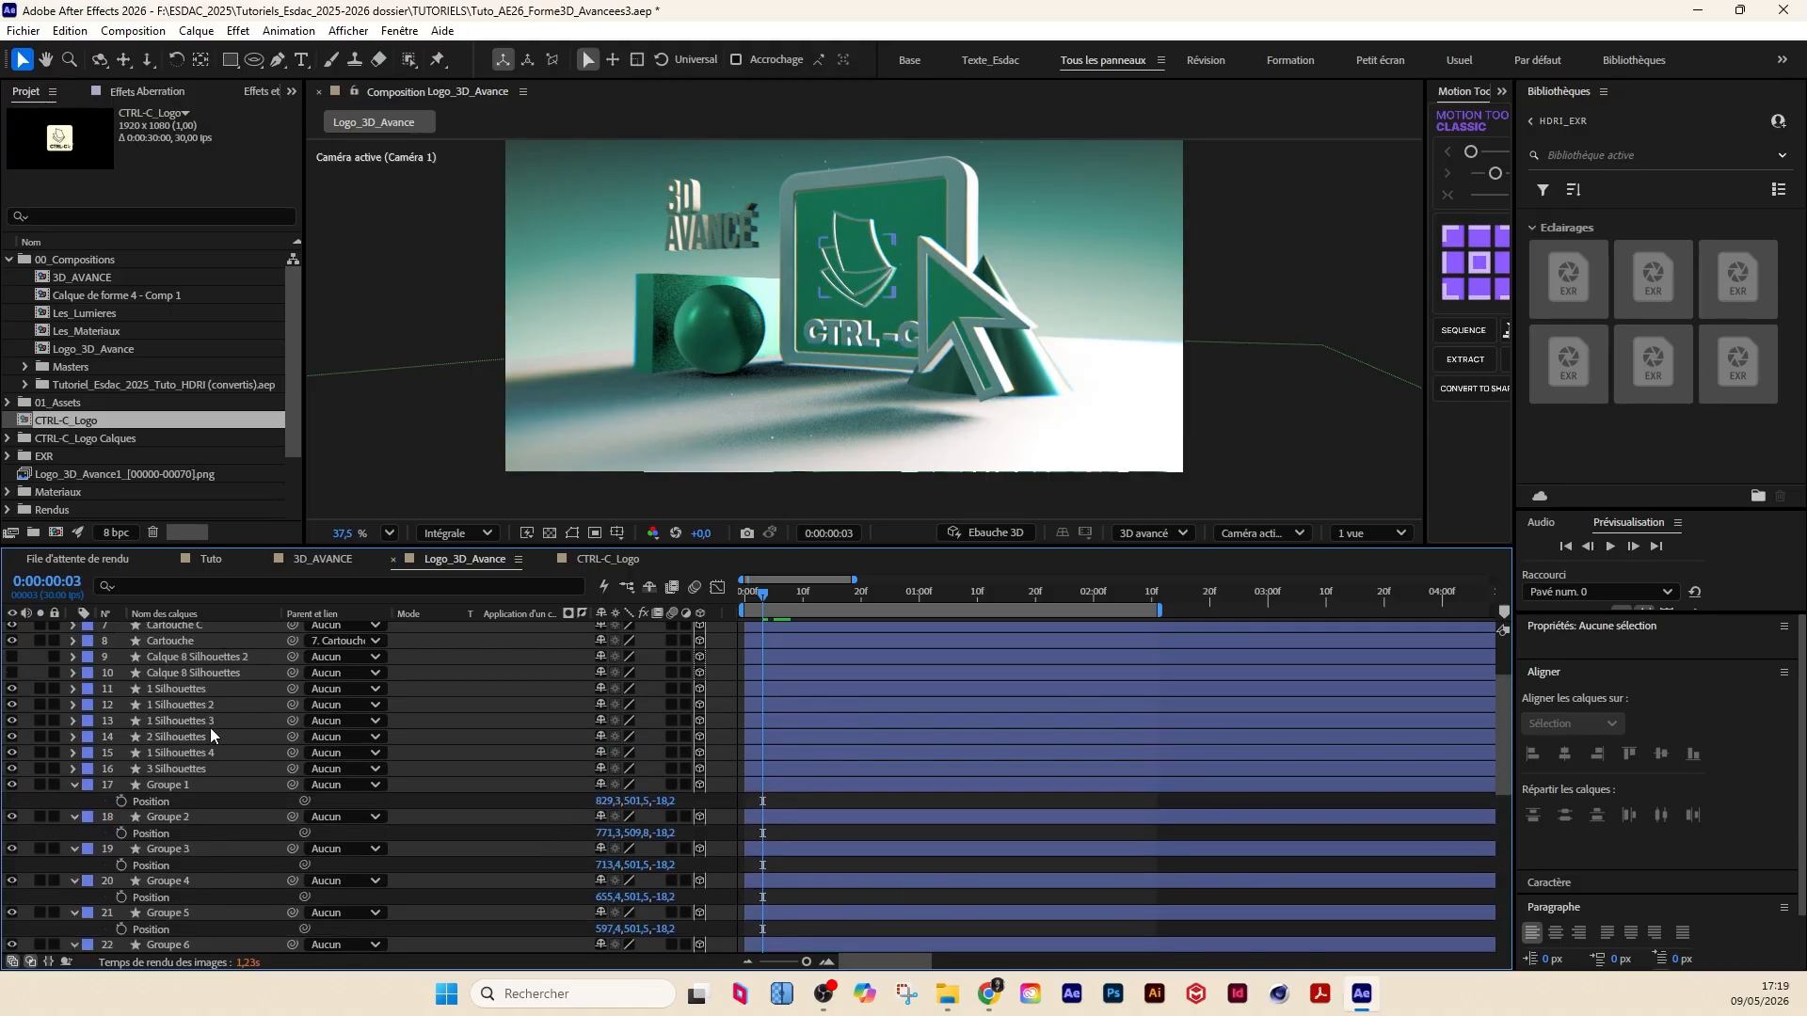
pyautogui.hotkey('ctrl', 'a')
pyautogui.click(73, 786)
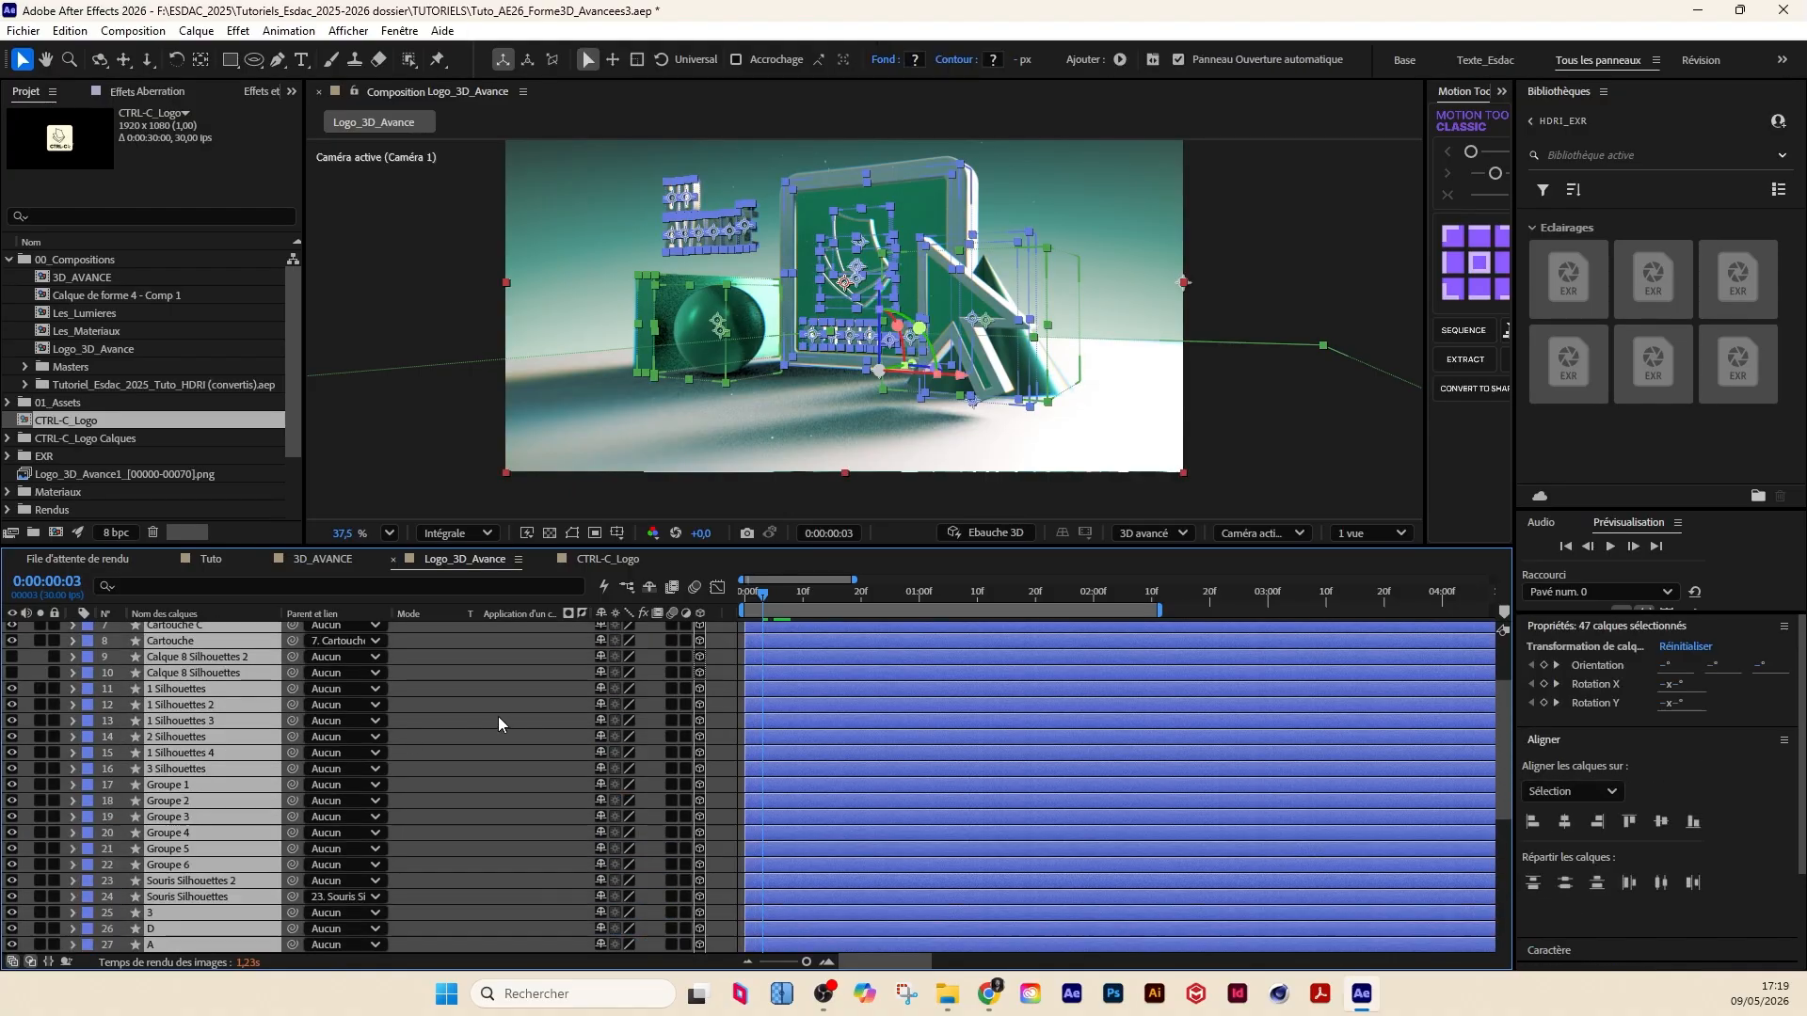
pyautogui.click(499, 715)
# Step: Examine Caméra 1's transform keyframes, scrub the camera move to 0:00:01:16, and collapse the layer
pyautogui.scroll(2, 382, 745)
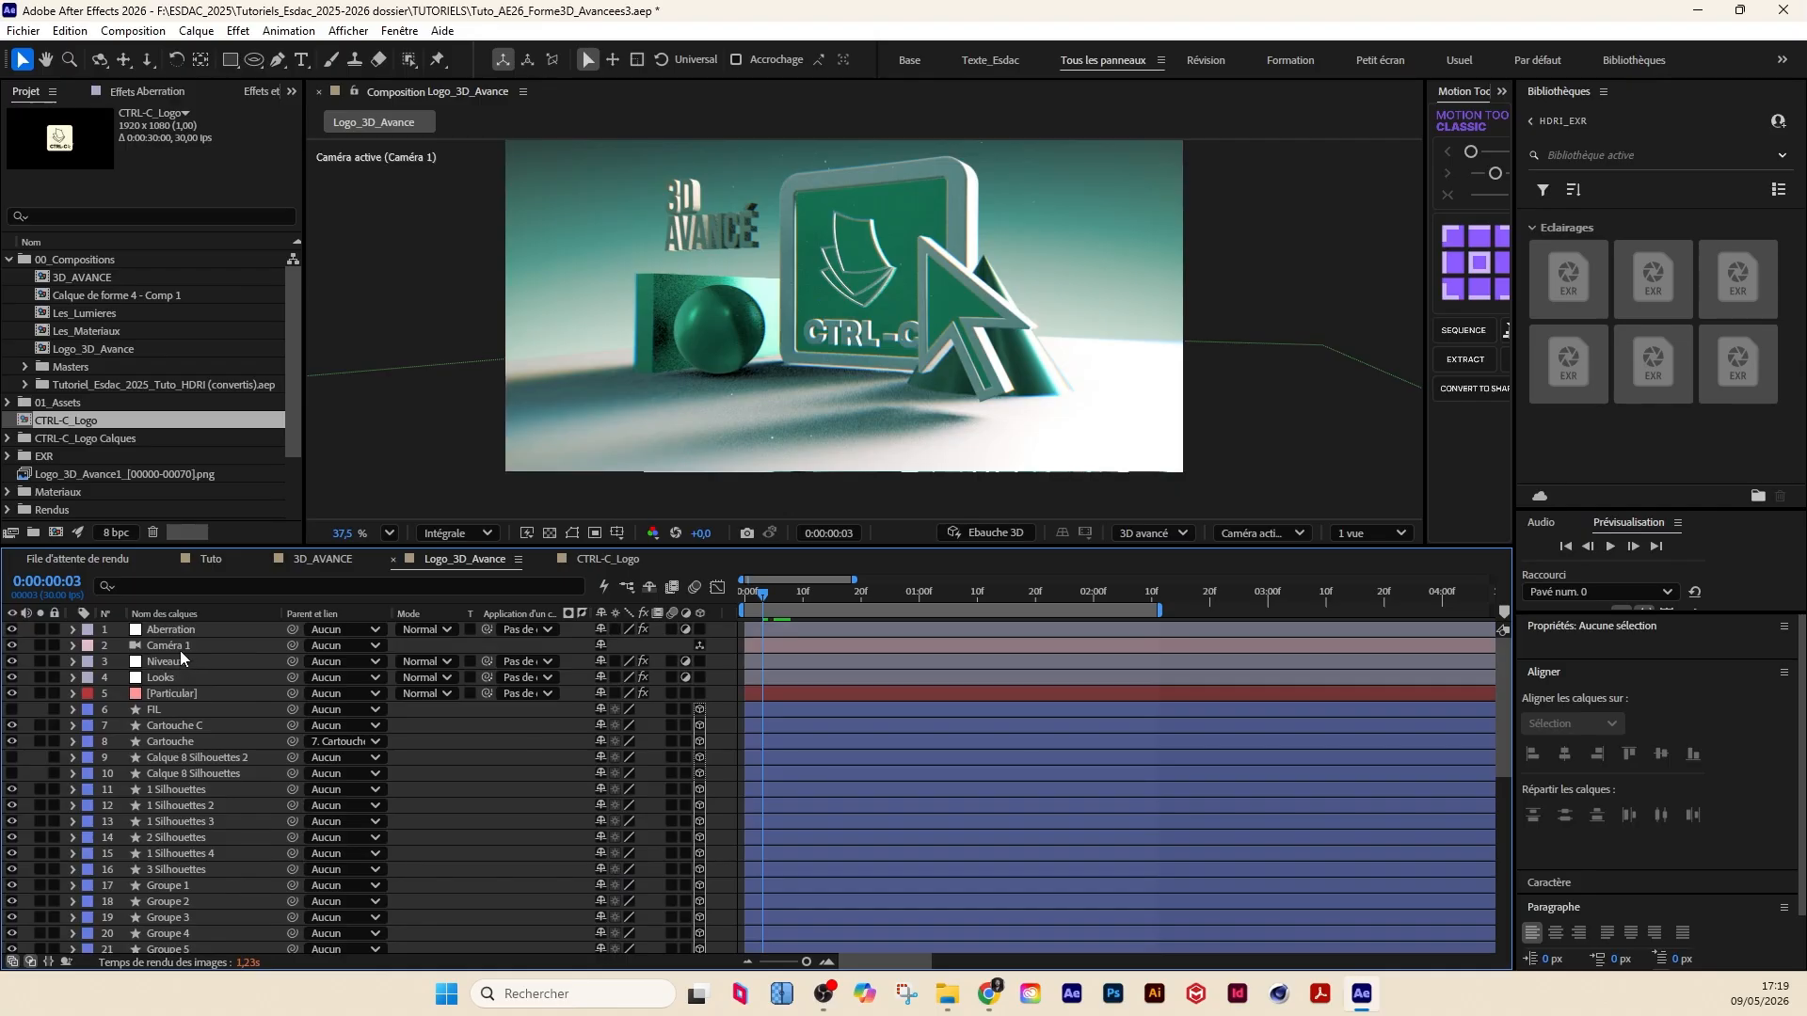
pyautogui.click(72, 650)
pyautogui.click(72, 646)
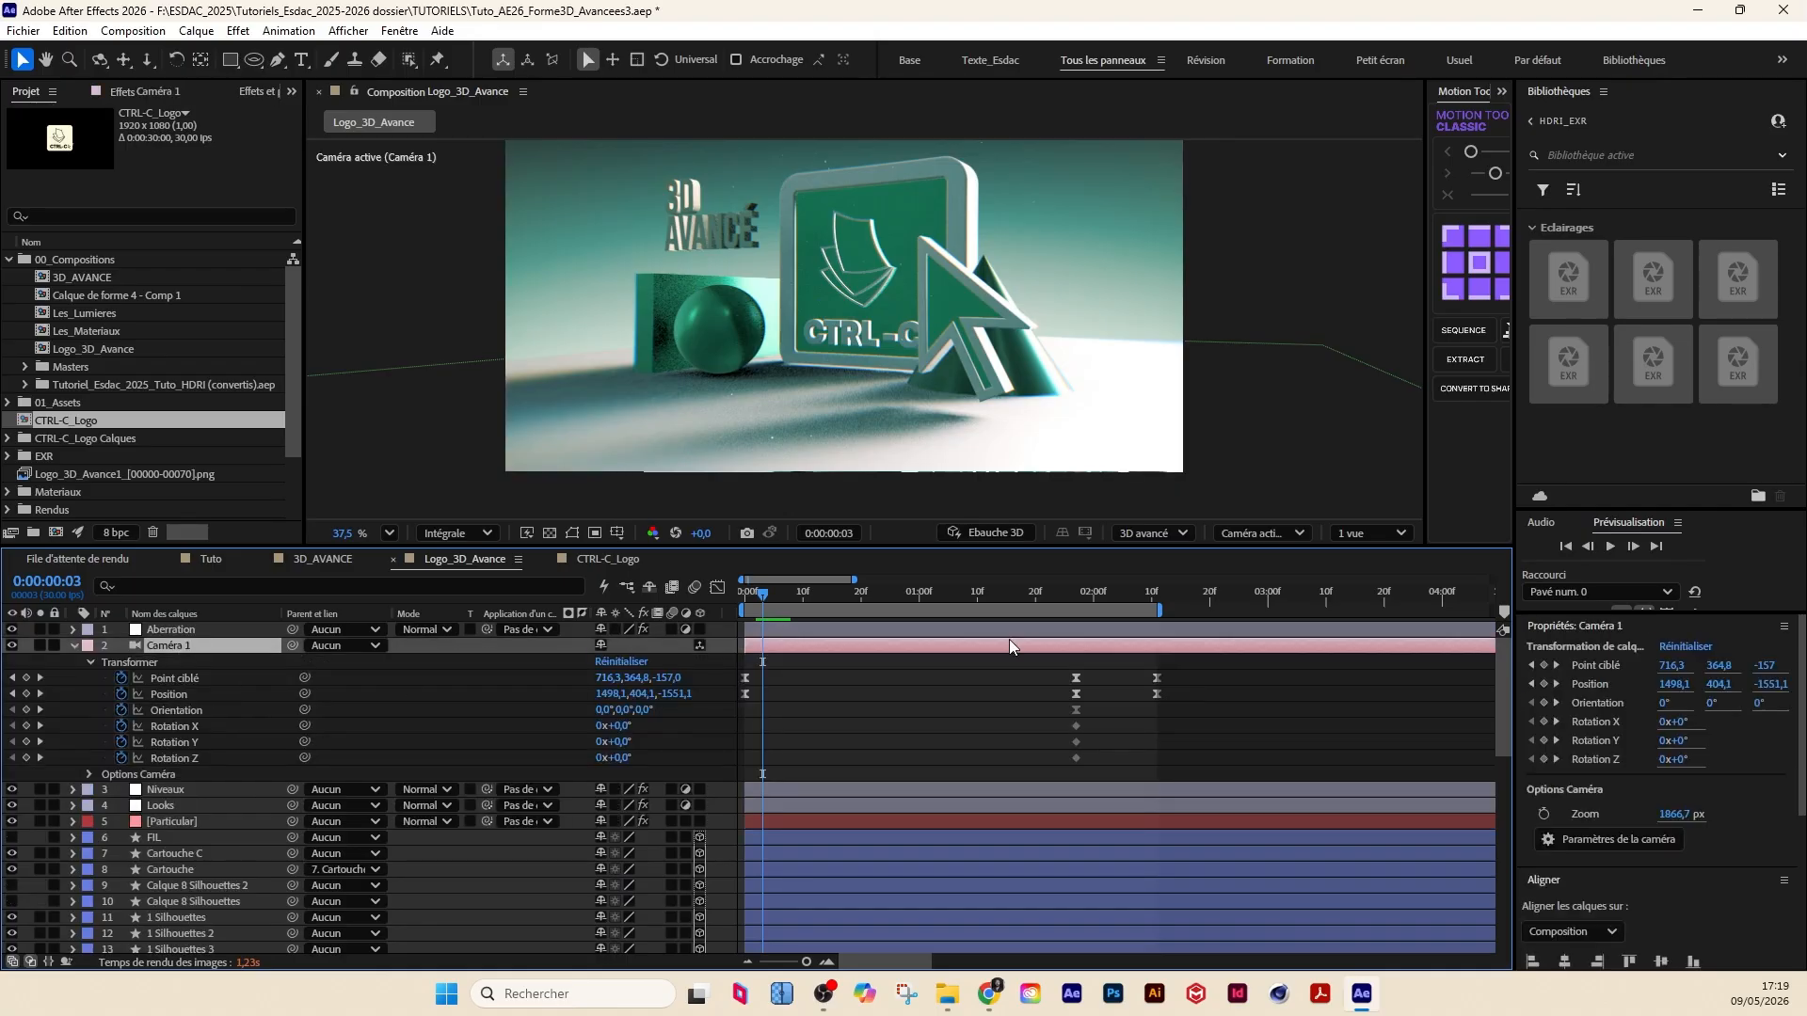
pyautogui.moveTo(814, 590); pyautogui.dragTo(843, 593)
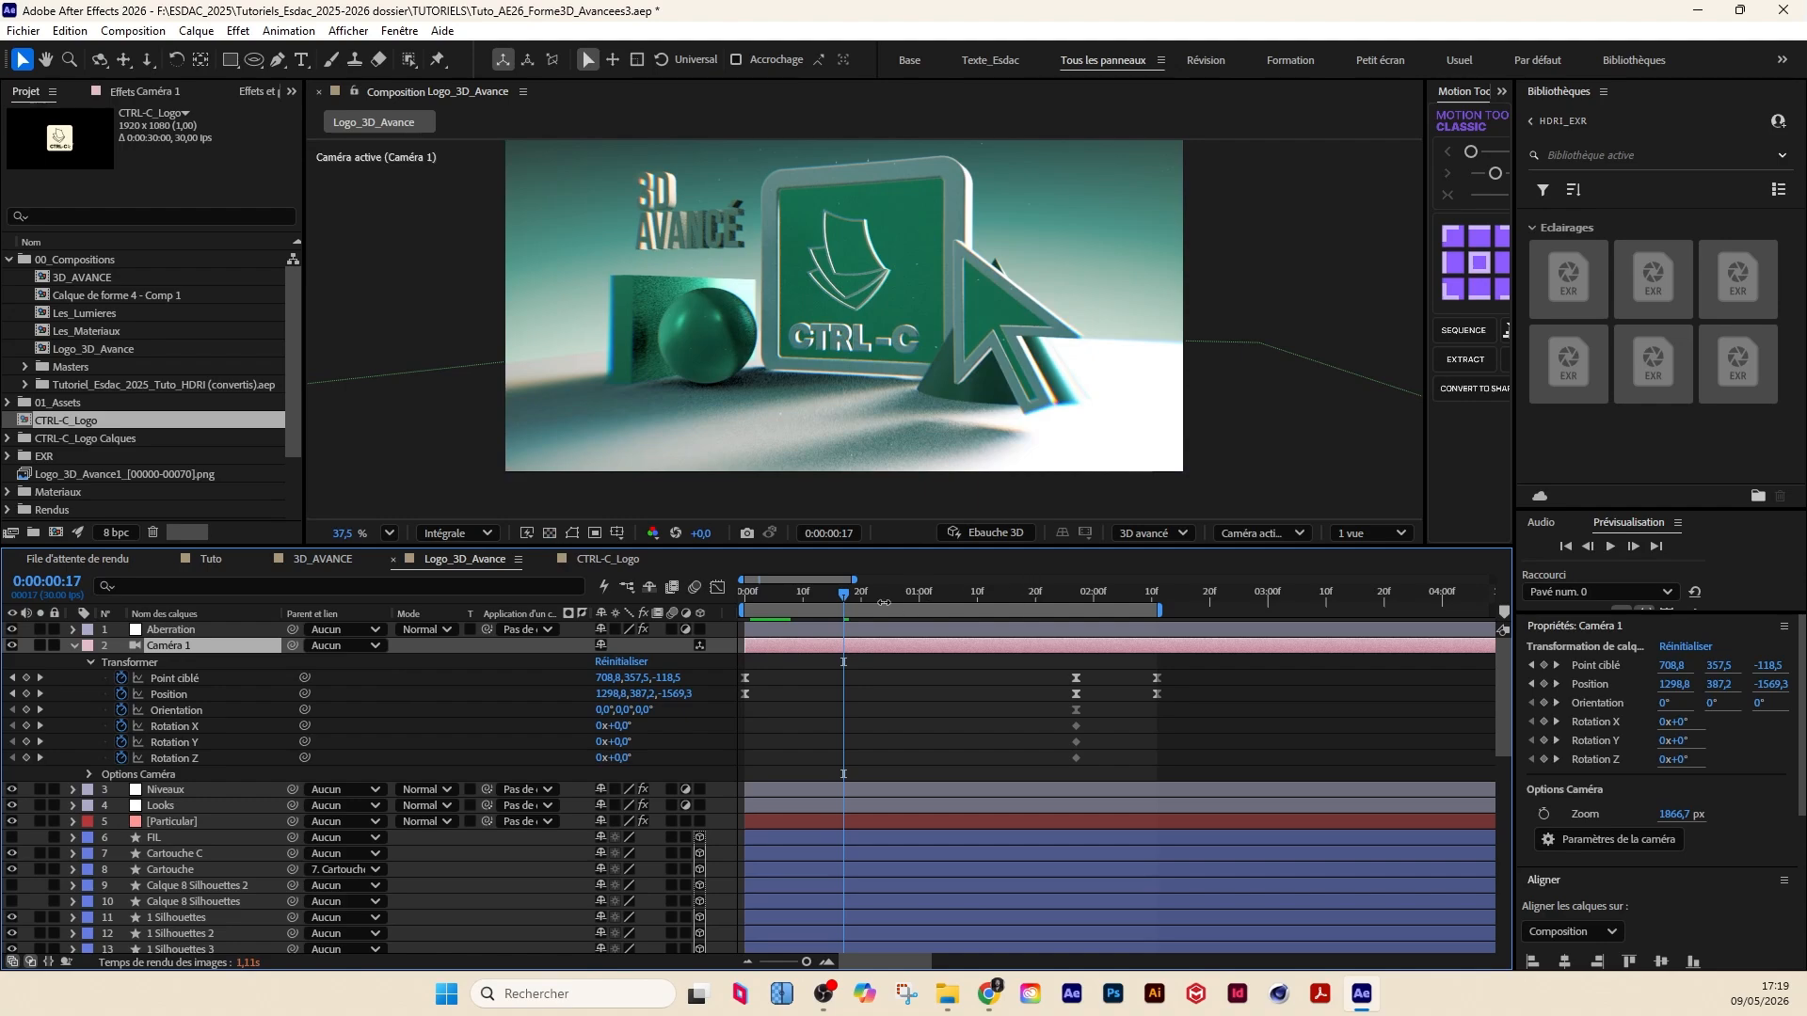
pyautogui.moveTo(889, 591); pyautogui.dragTo(1015, 595)
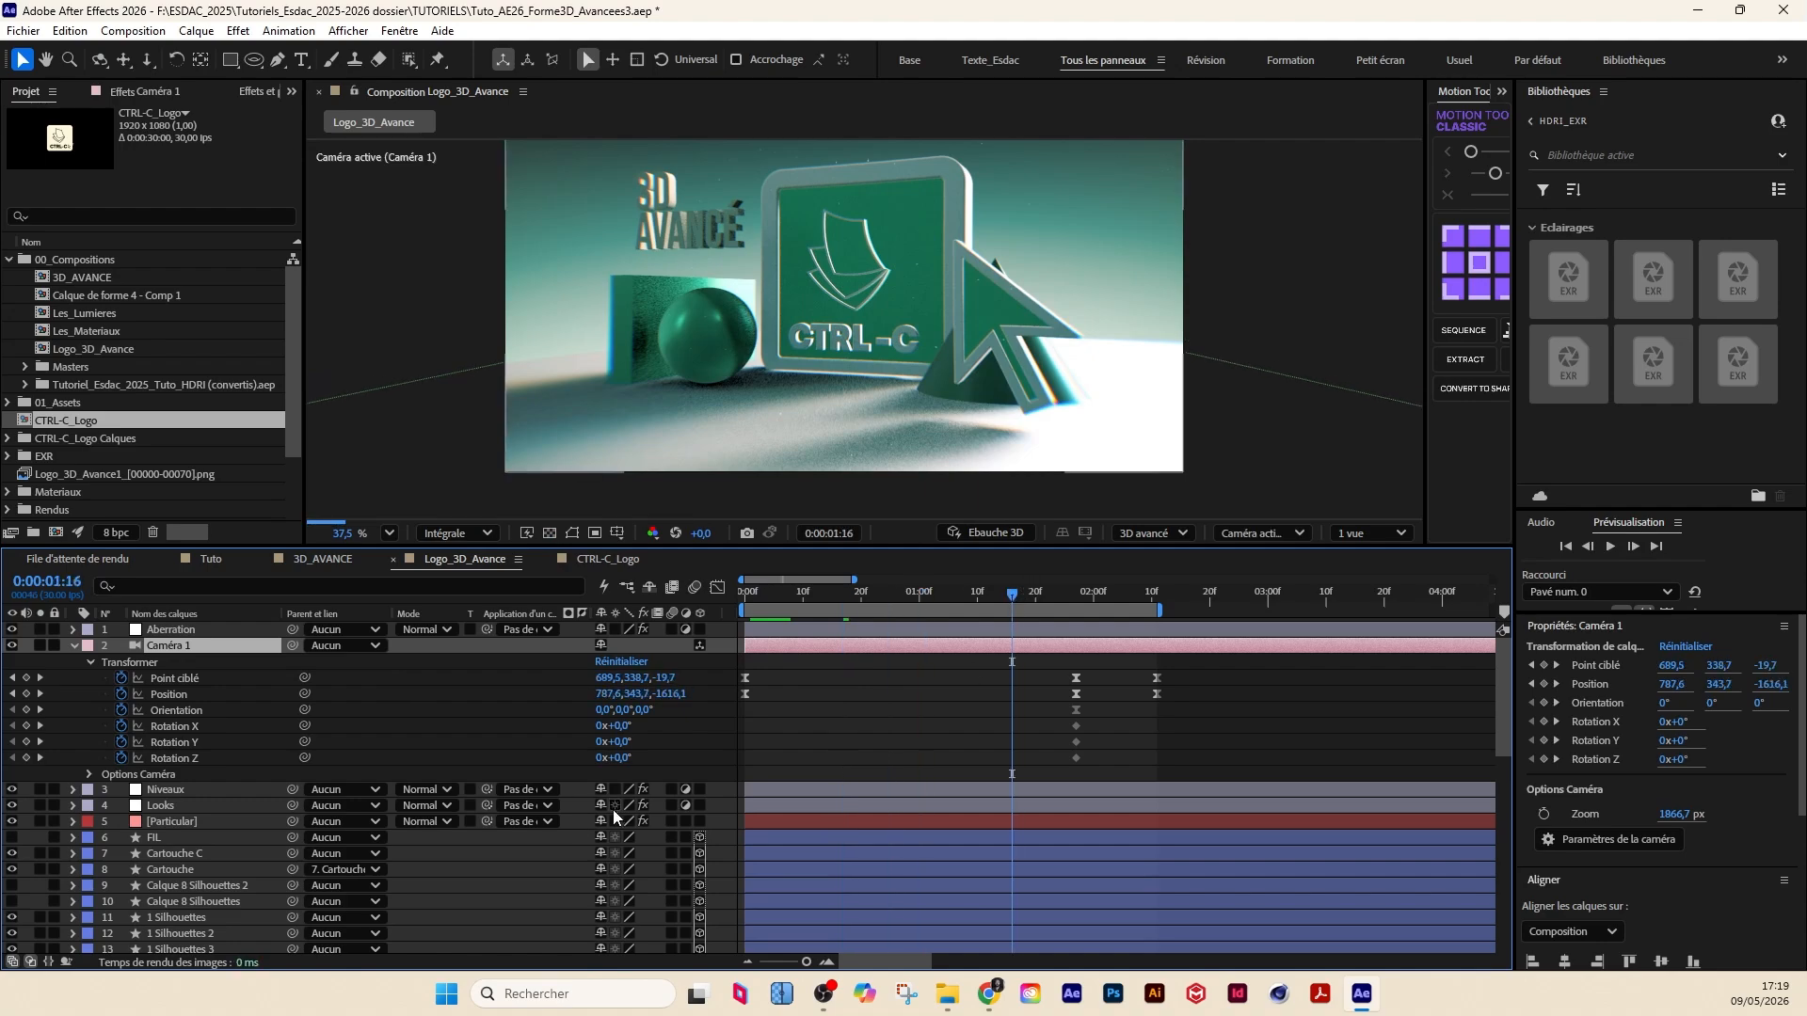
pyautogui.click(73, 646)
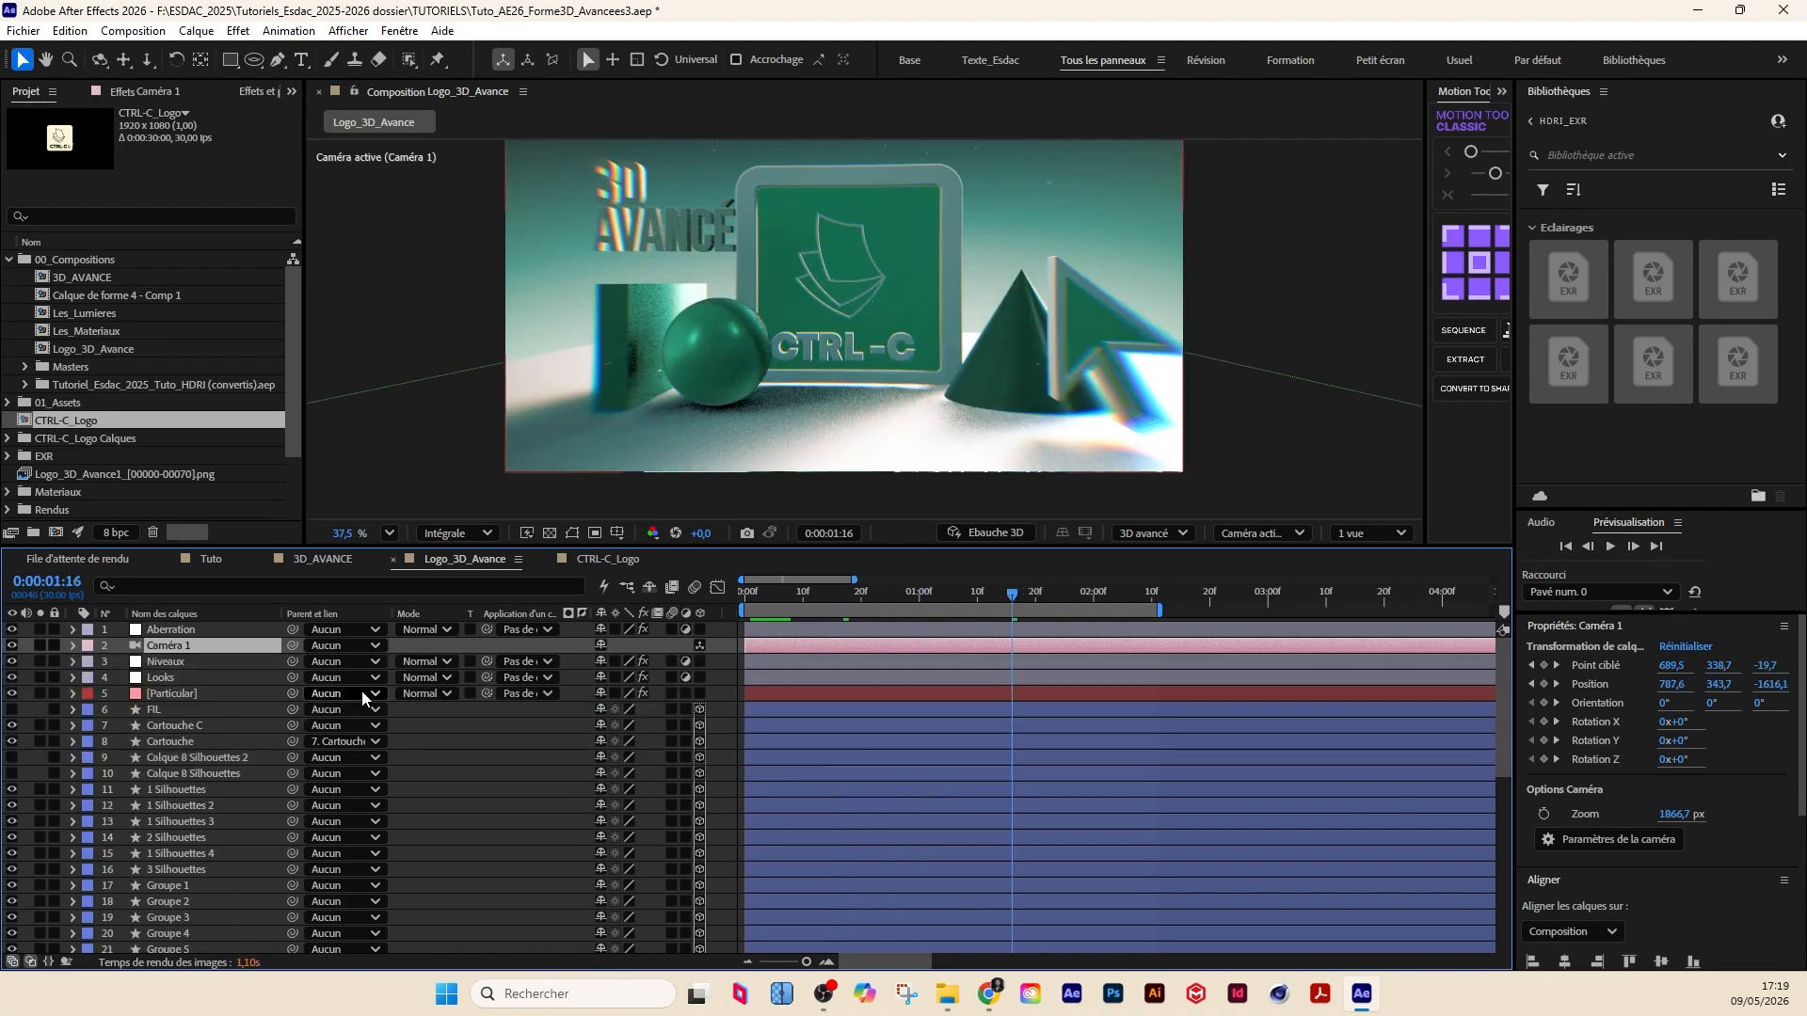
# Step: Deselect the camera layer and close the 3D_AVANCE composition's timeline
pyautogui.press('F2')
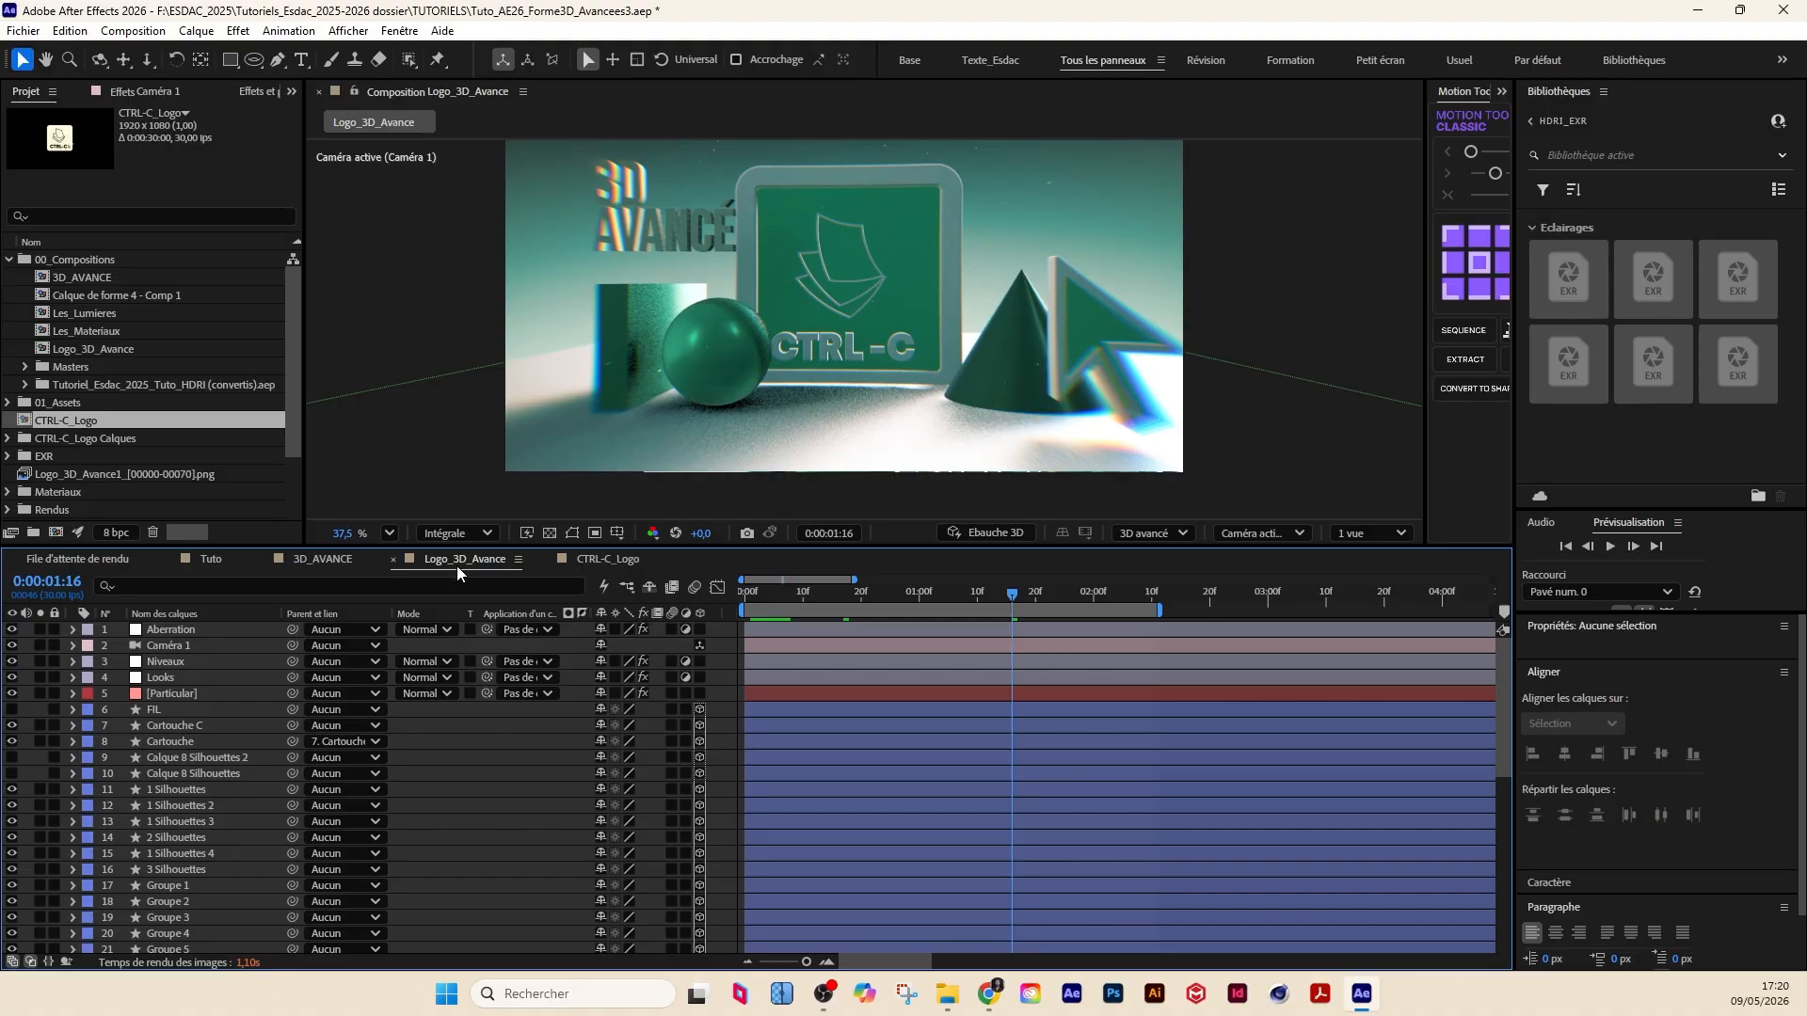
pyautogui.click(313, 558)
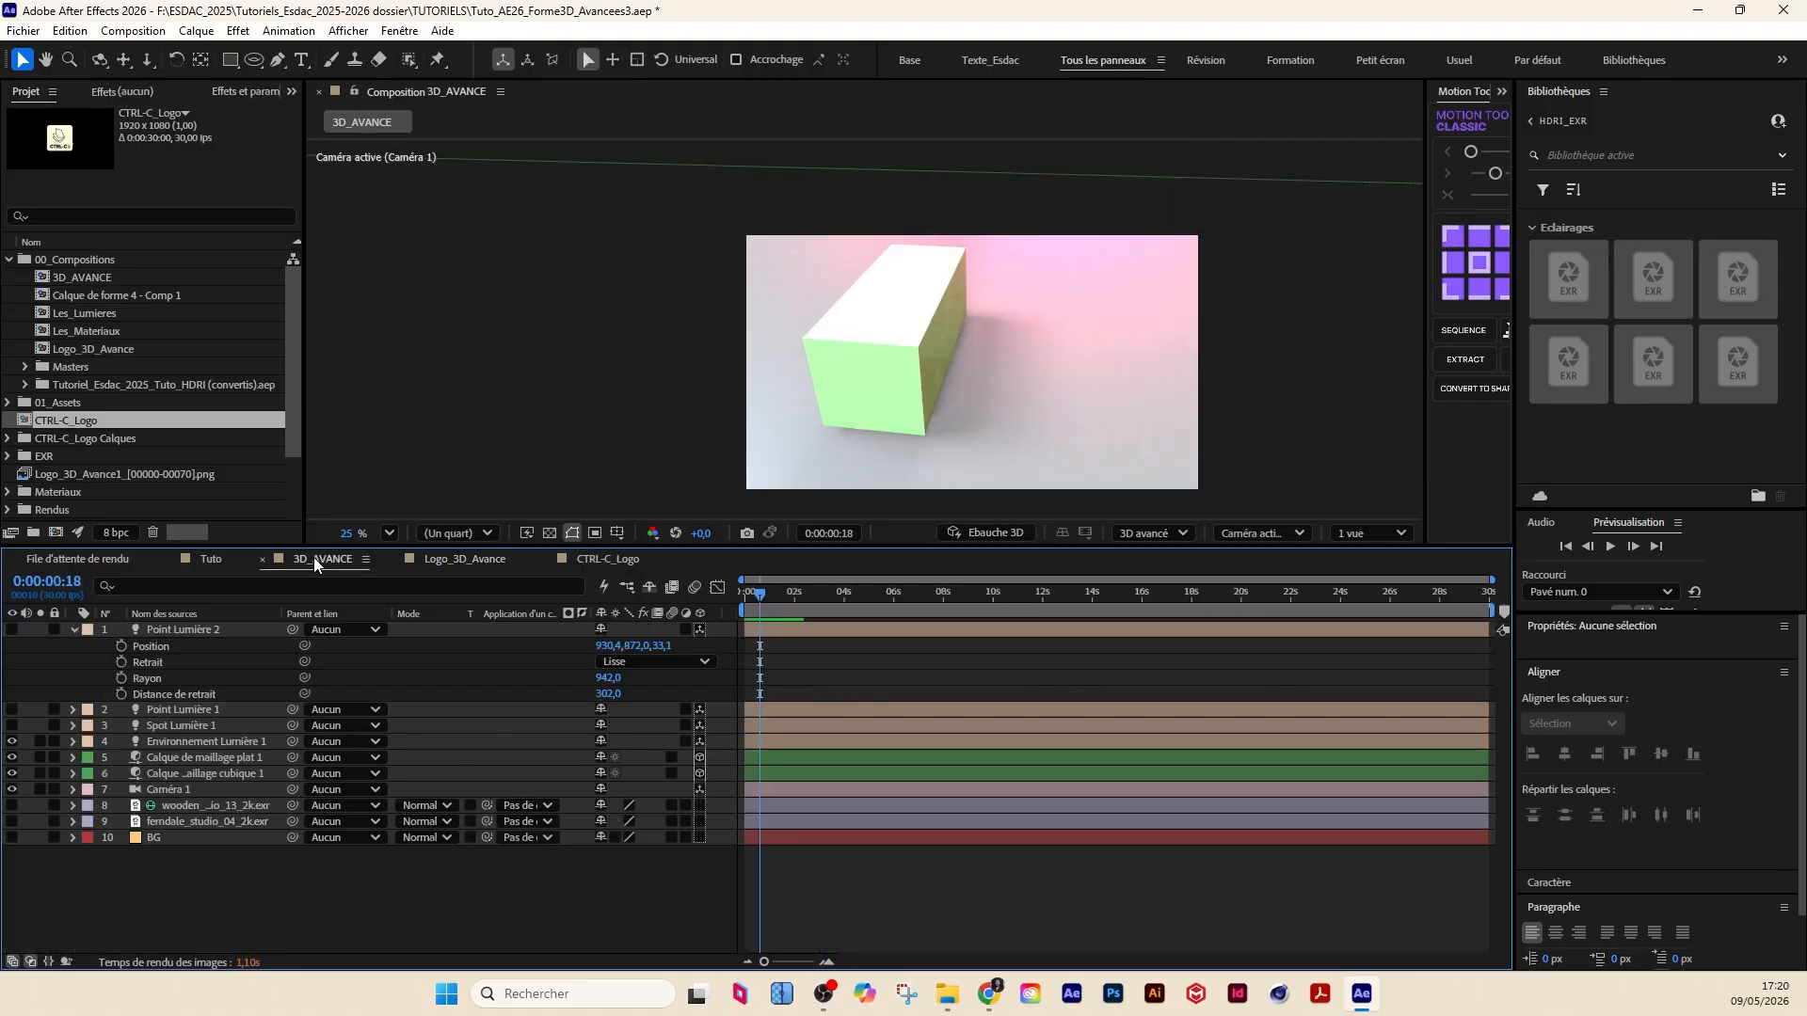
pyautogui.click(443, 558)
pyautogui.click(325, 559)
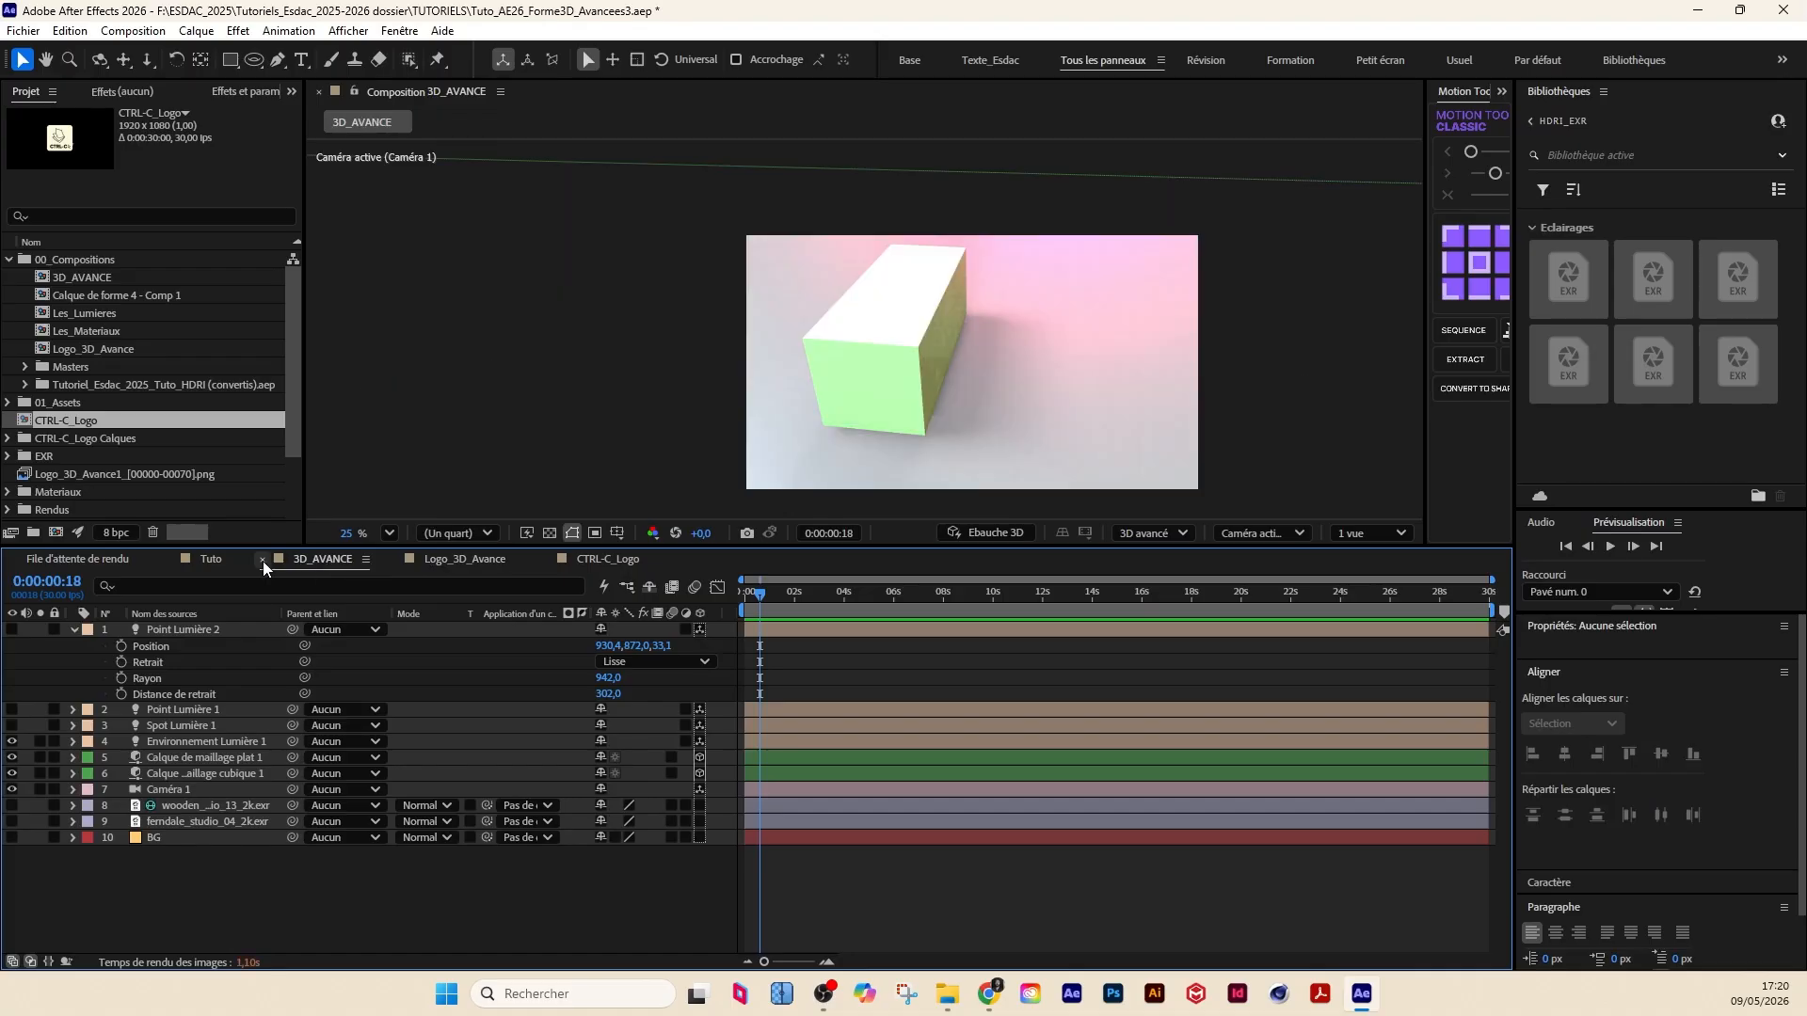
pyautogui.click(264, 559)
# Step: Open the Les_Lumieres composition and expand the light options of the Environnement Lumière 1 layer
pyautogui.doubleClick(92, 310)
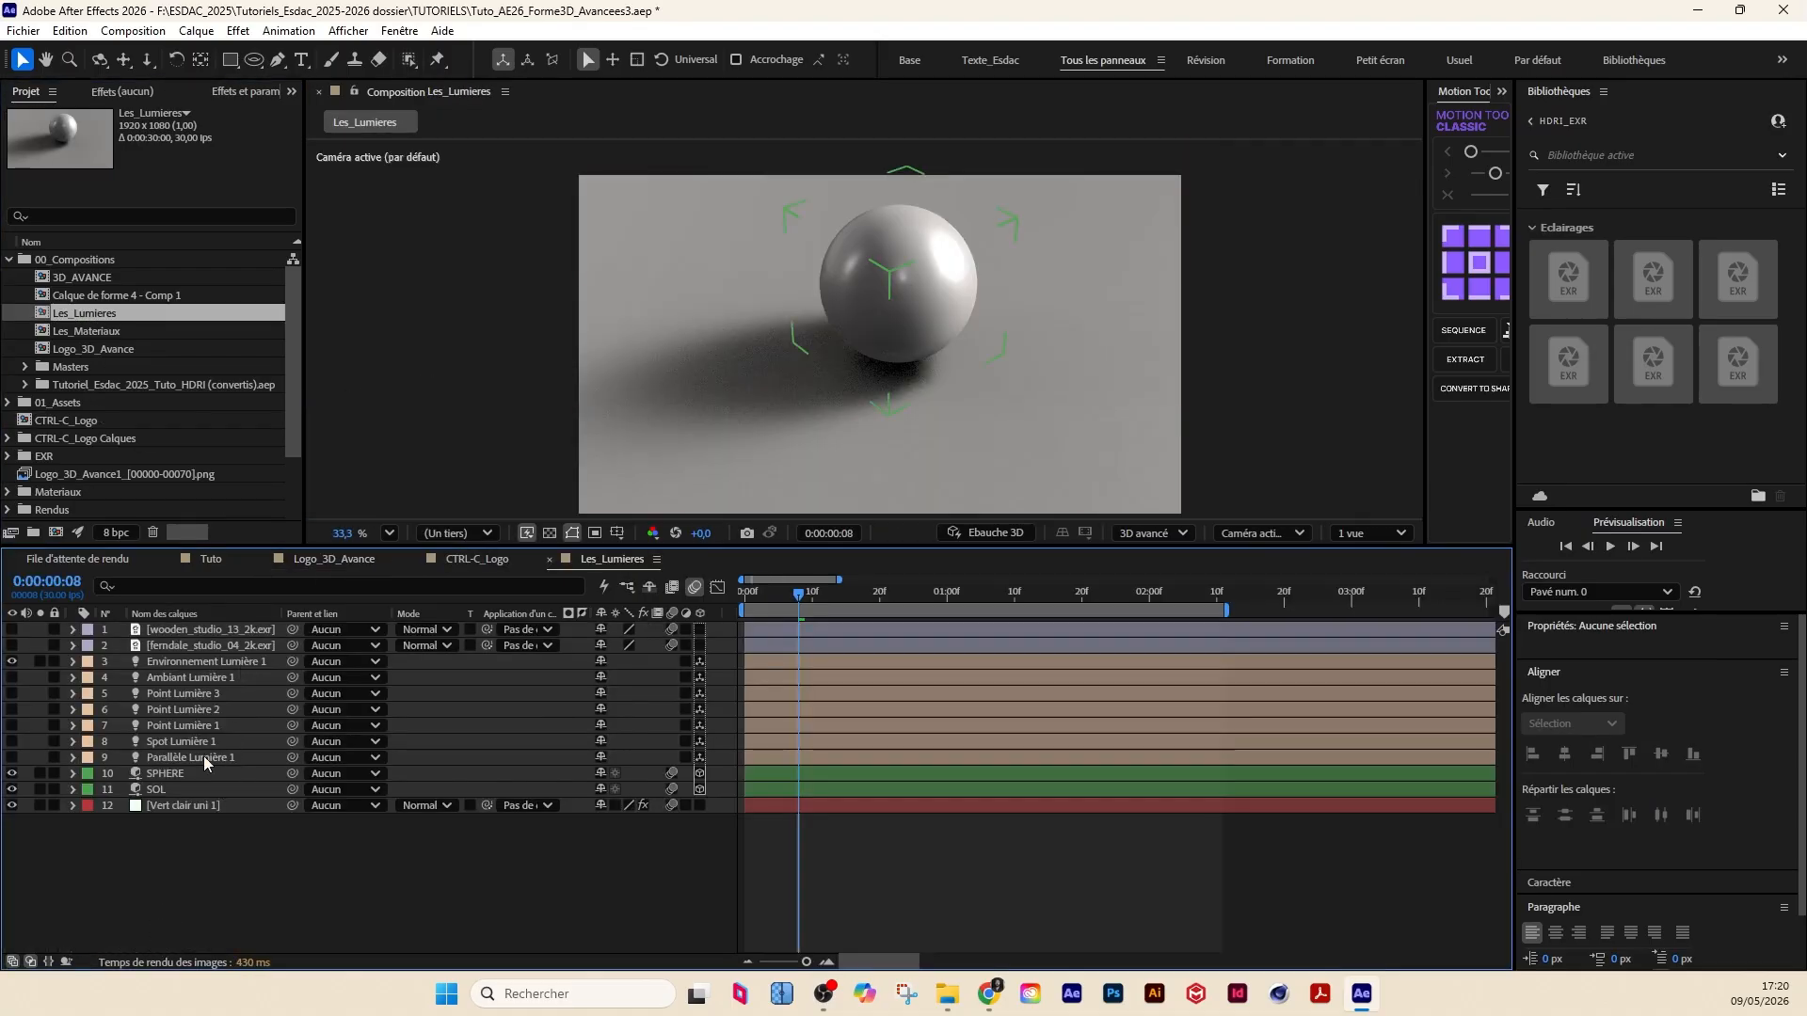
pyautogui.click(208, 664)
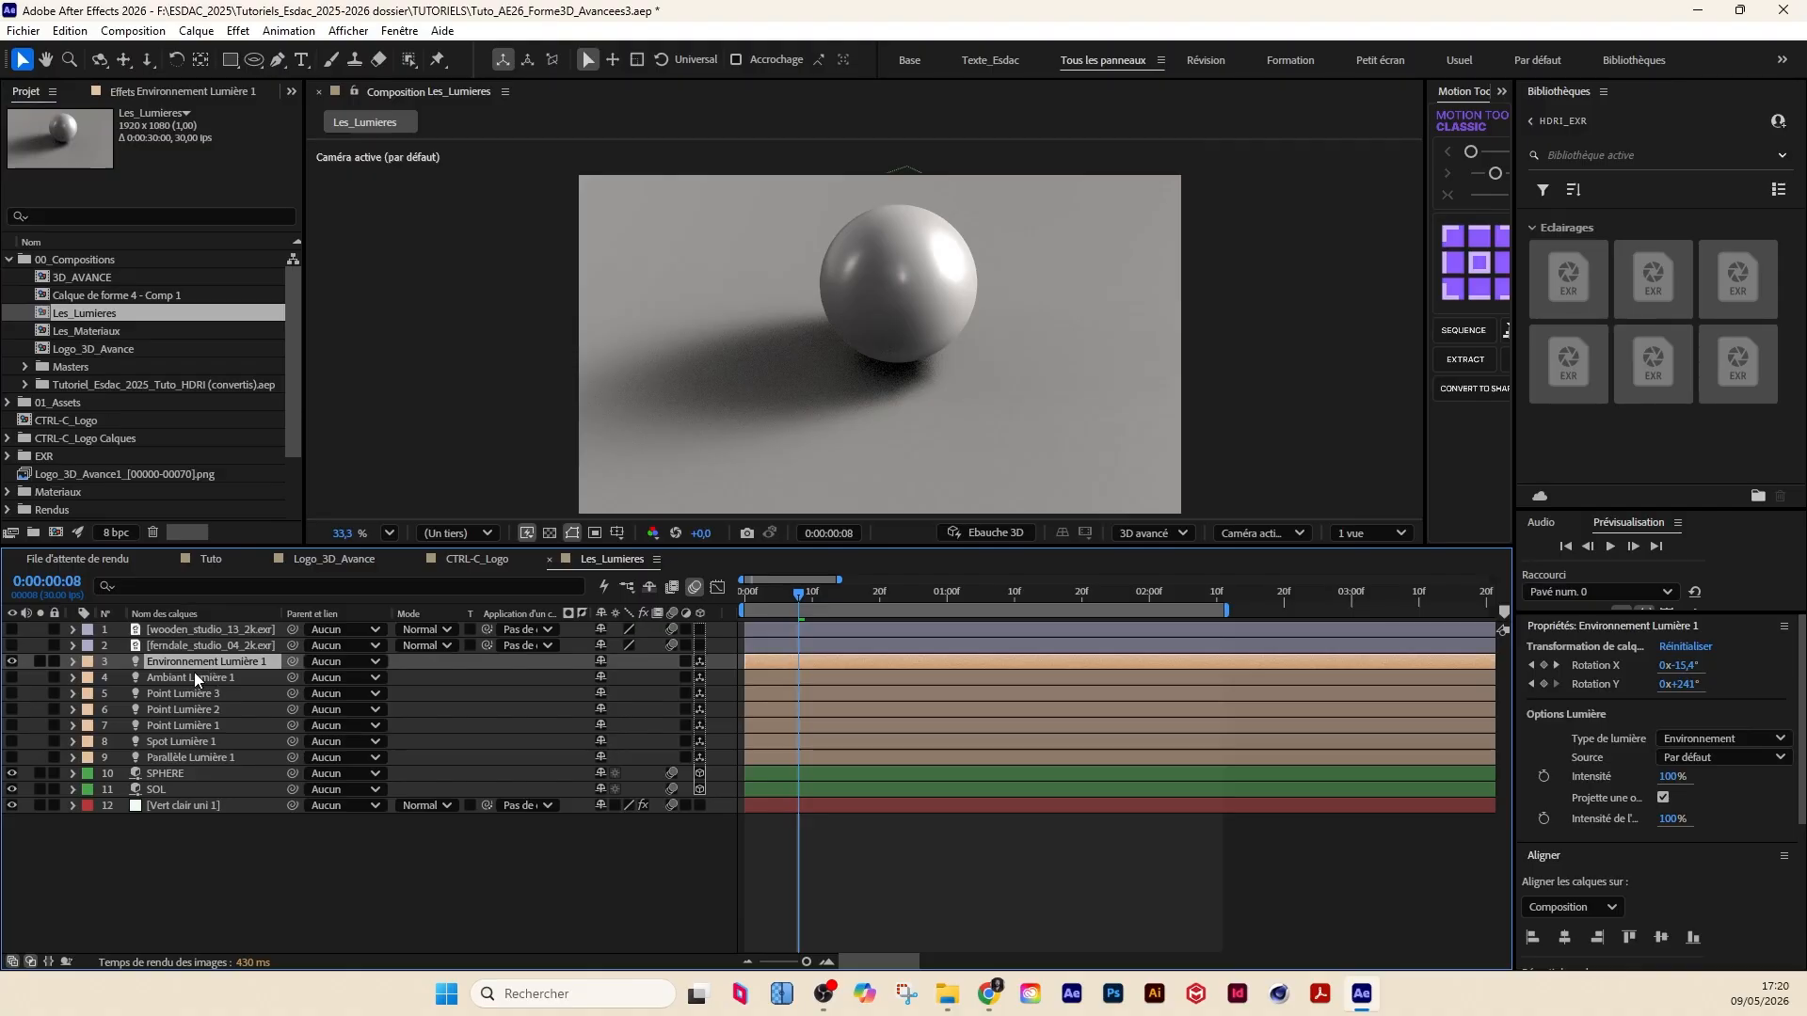
pyautogui.click(73, 664)
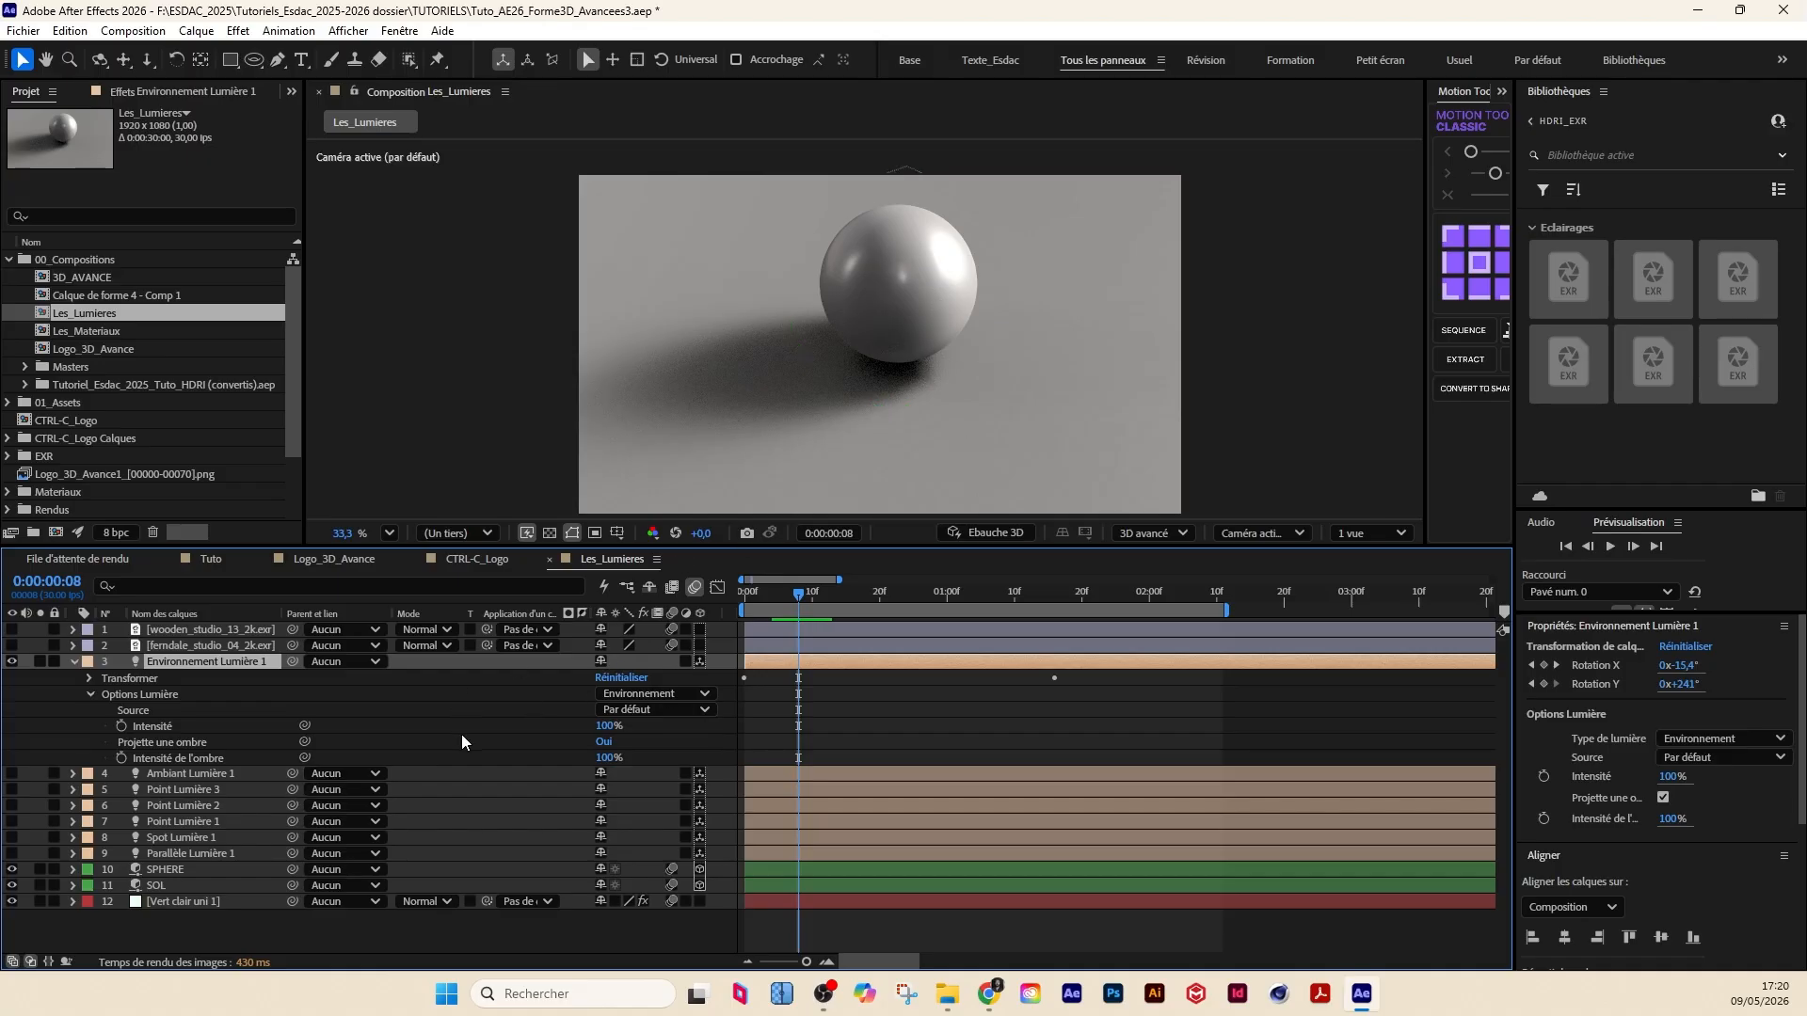
# Step: Switch to the Poly Haven site in Chrome and open its full asset library
pyautogui.click(990, 996)
pyautogui.click(435, 62)
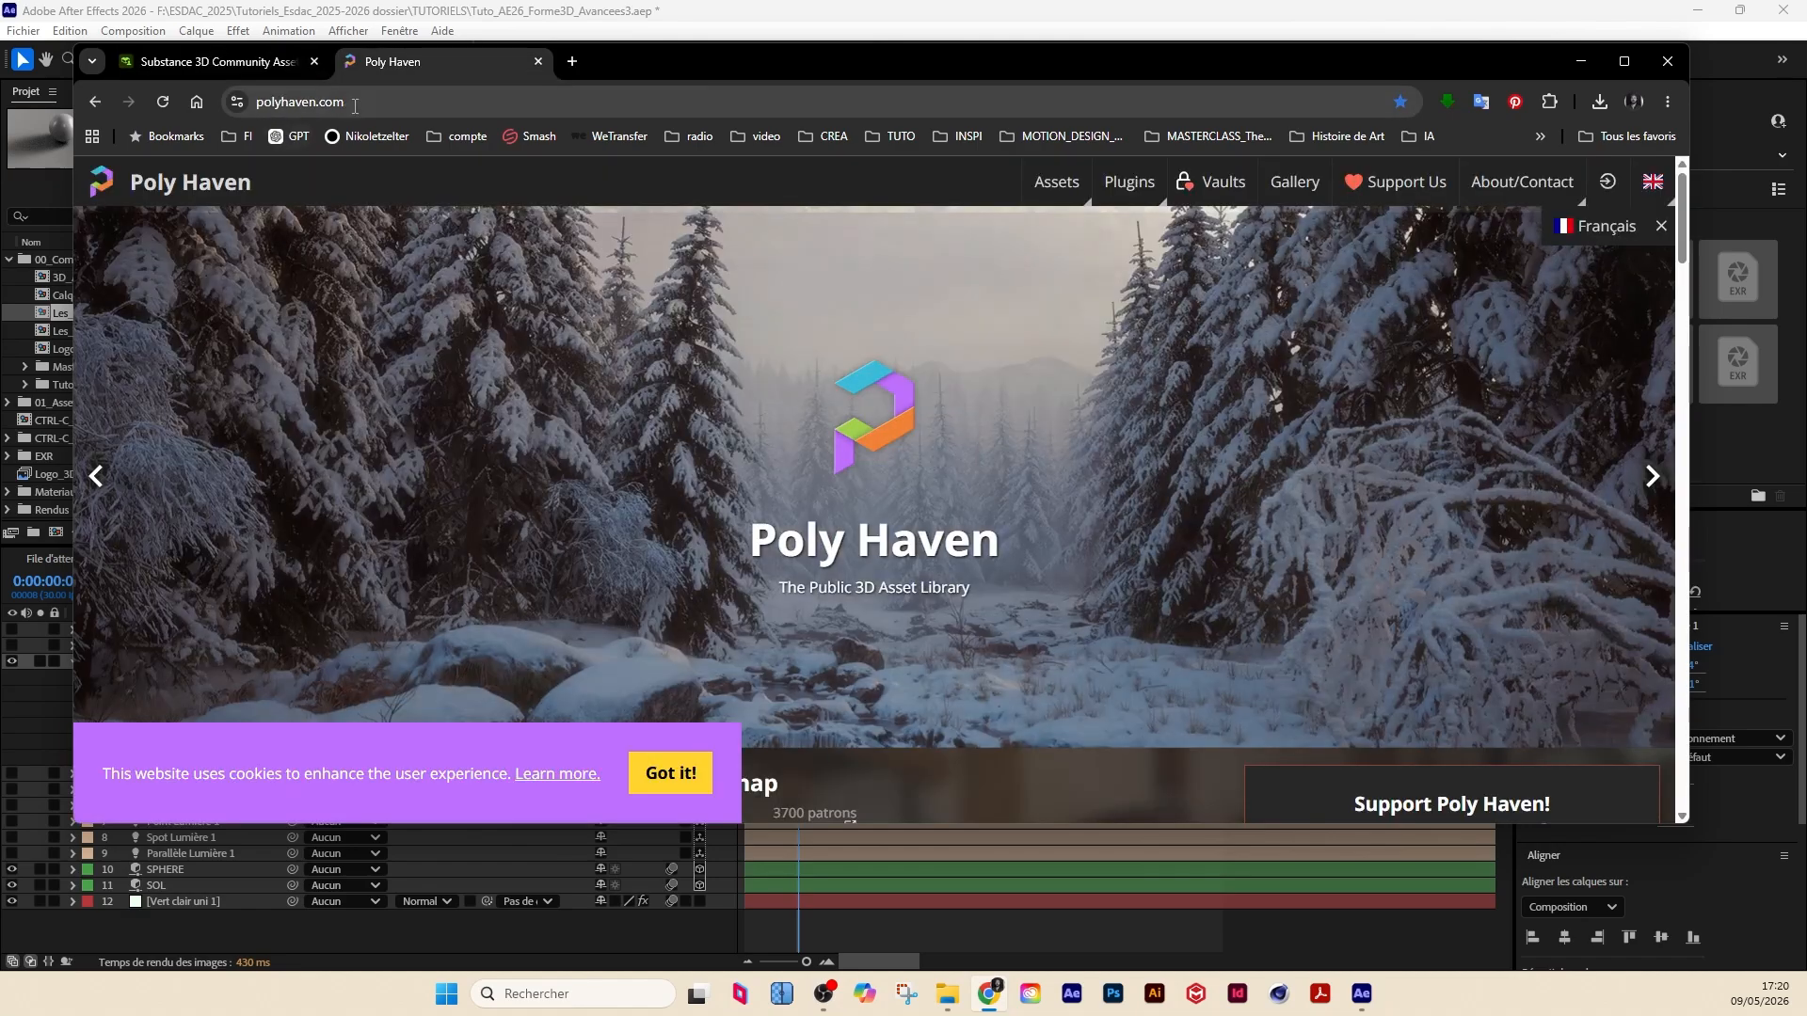
pyautogui.click(354, 103)
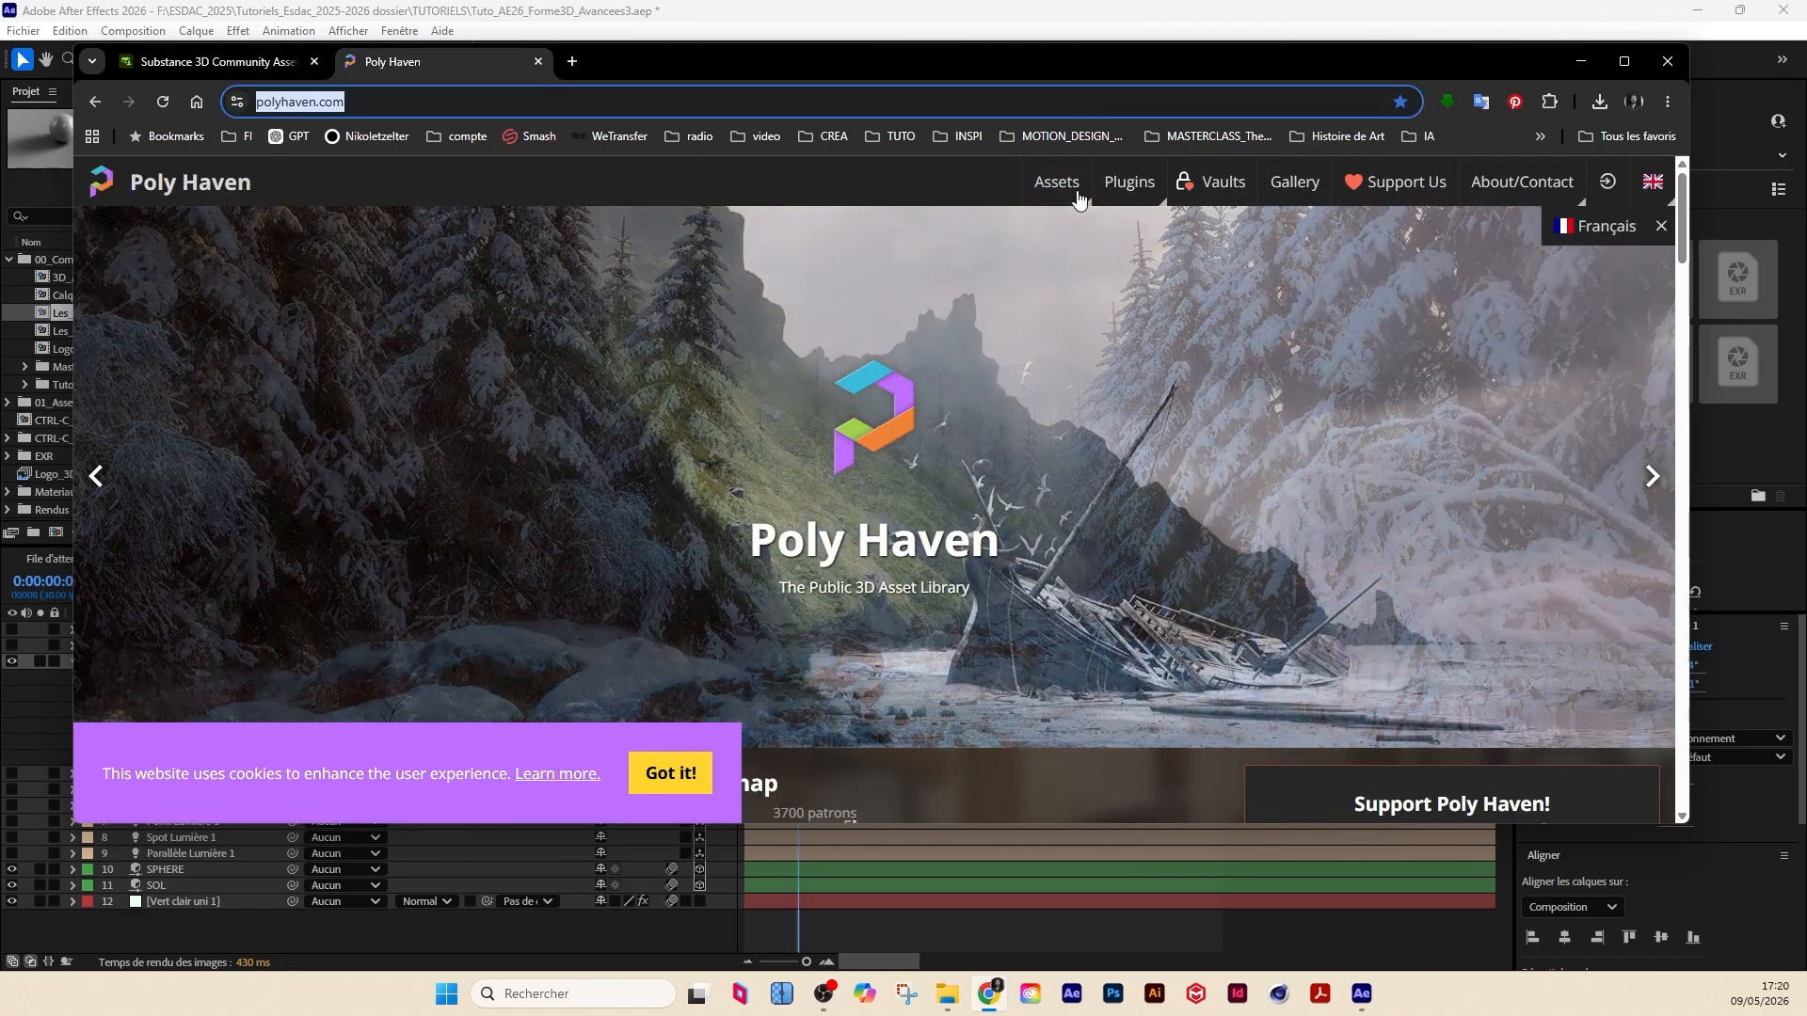
pyautogui.click(1043, 189)
pyautogui.click(1043, 187)
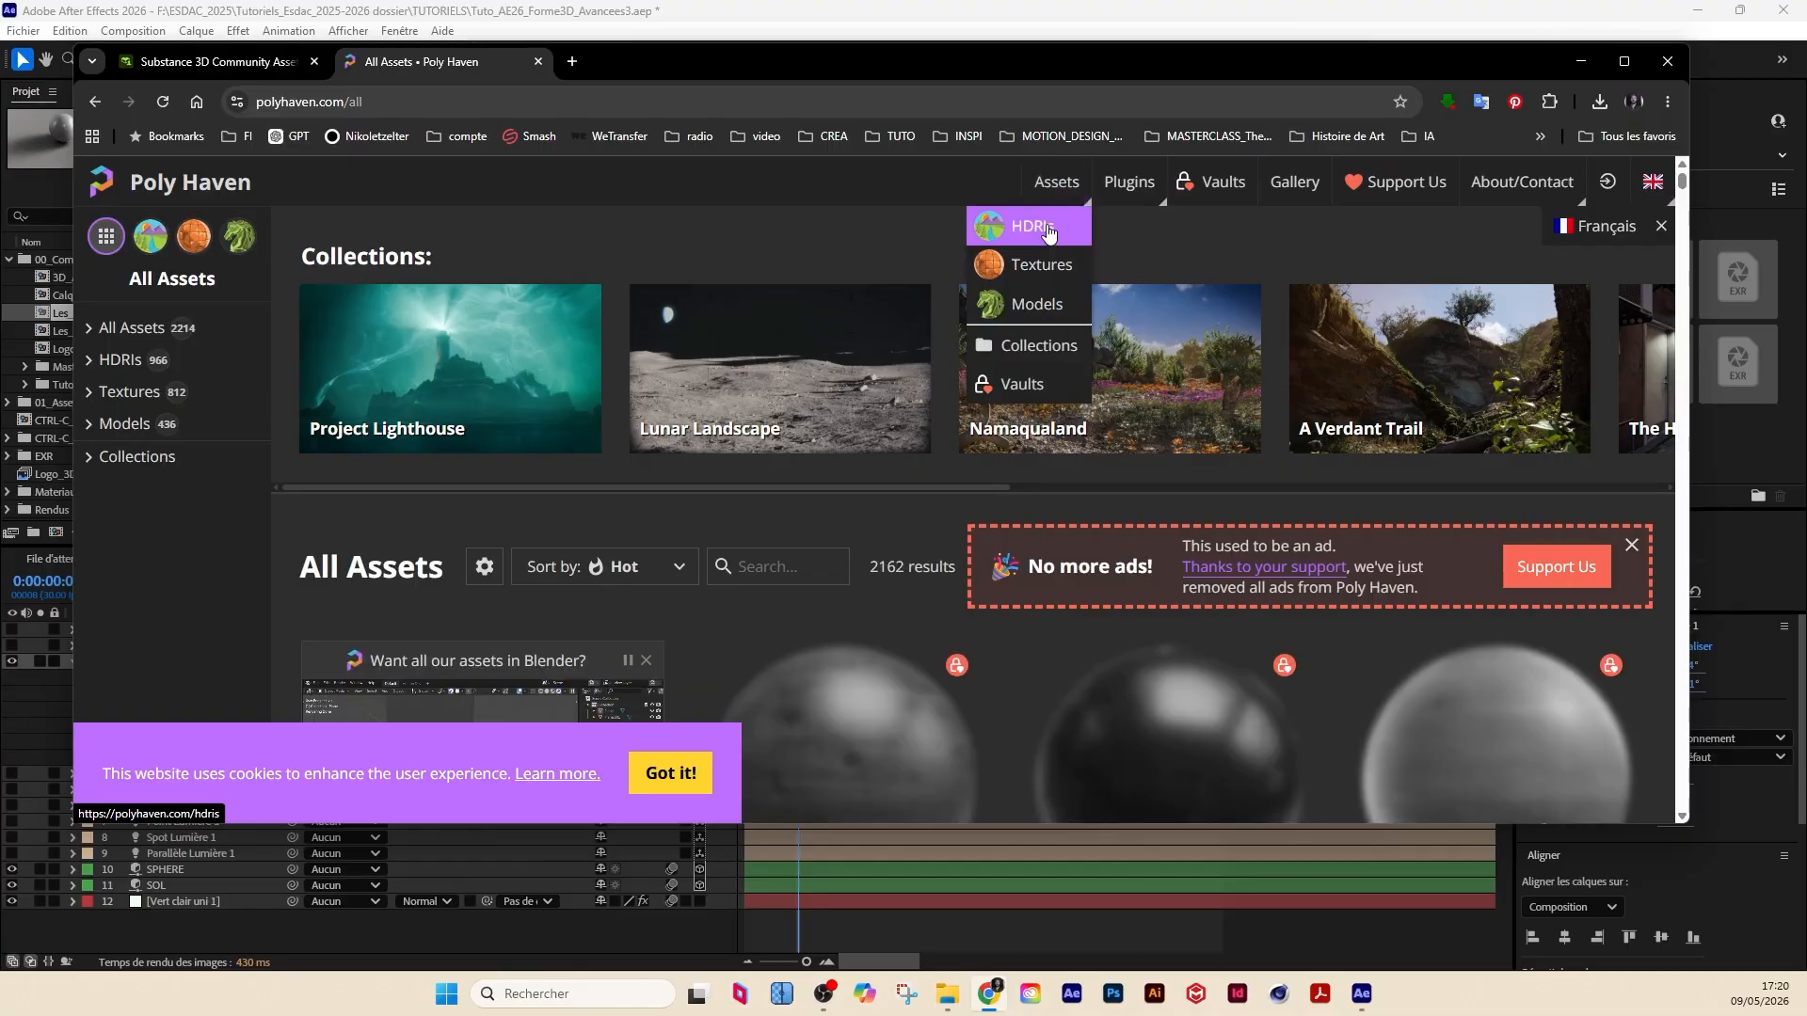
# Step: Open the HDRIs category of the Poly Haven assets
pyautogui.moveTo(958, 60); pyautogui.dragTo(968, 56)
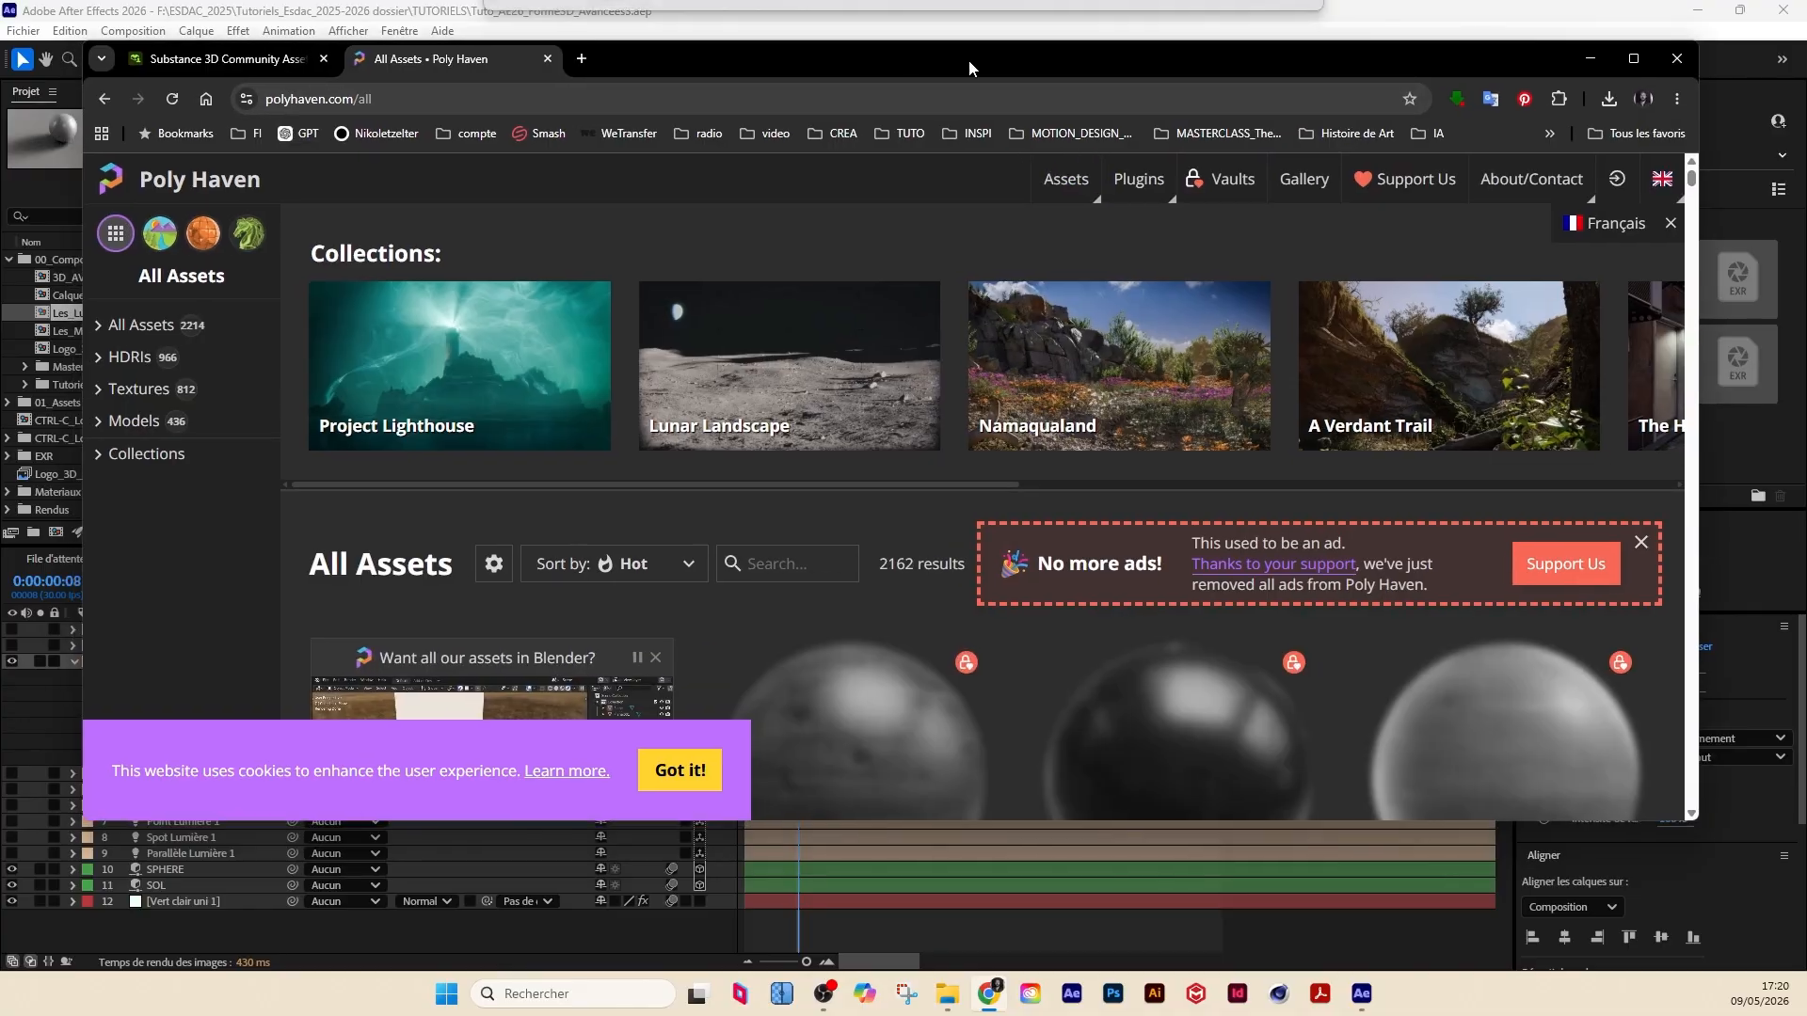
pyautogui.moveTo(1089, 195)
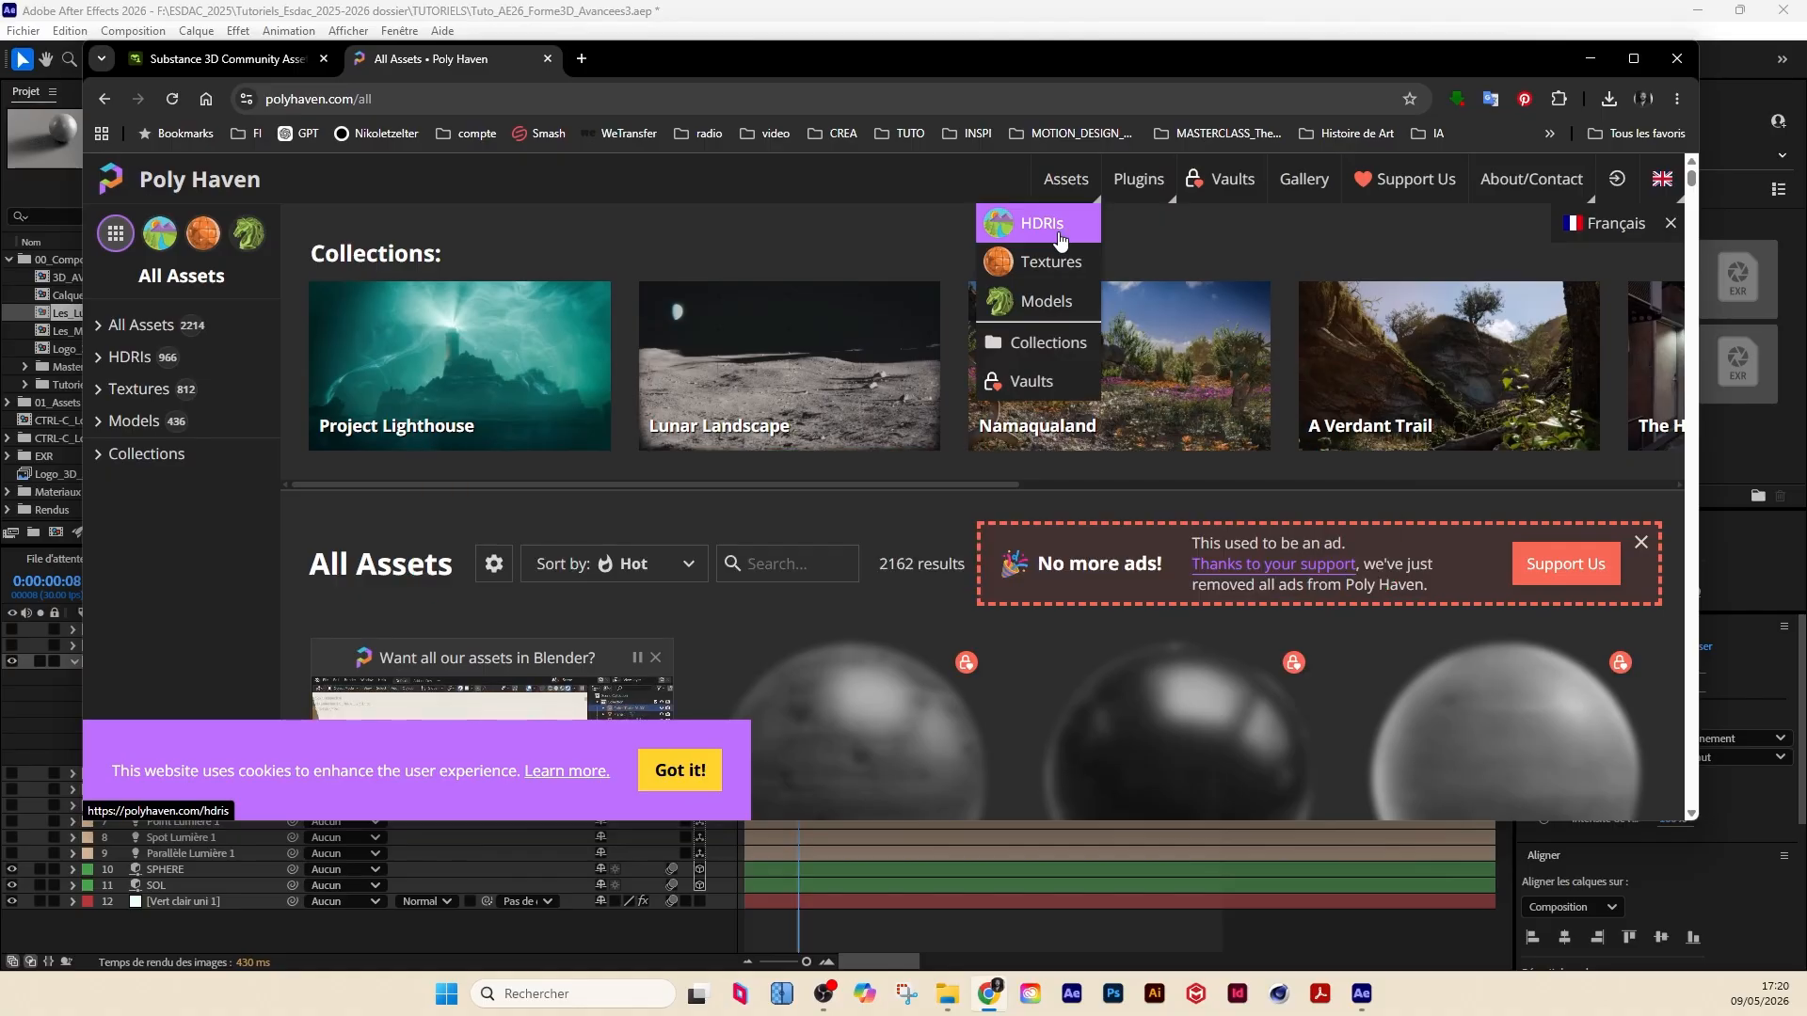
pyautogui.moveTo(806, 64); pyautogui.dragTo(798, 60)
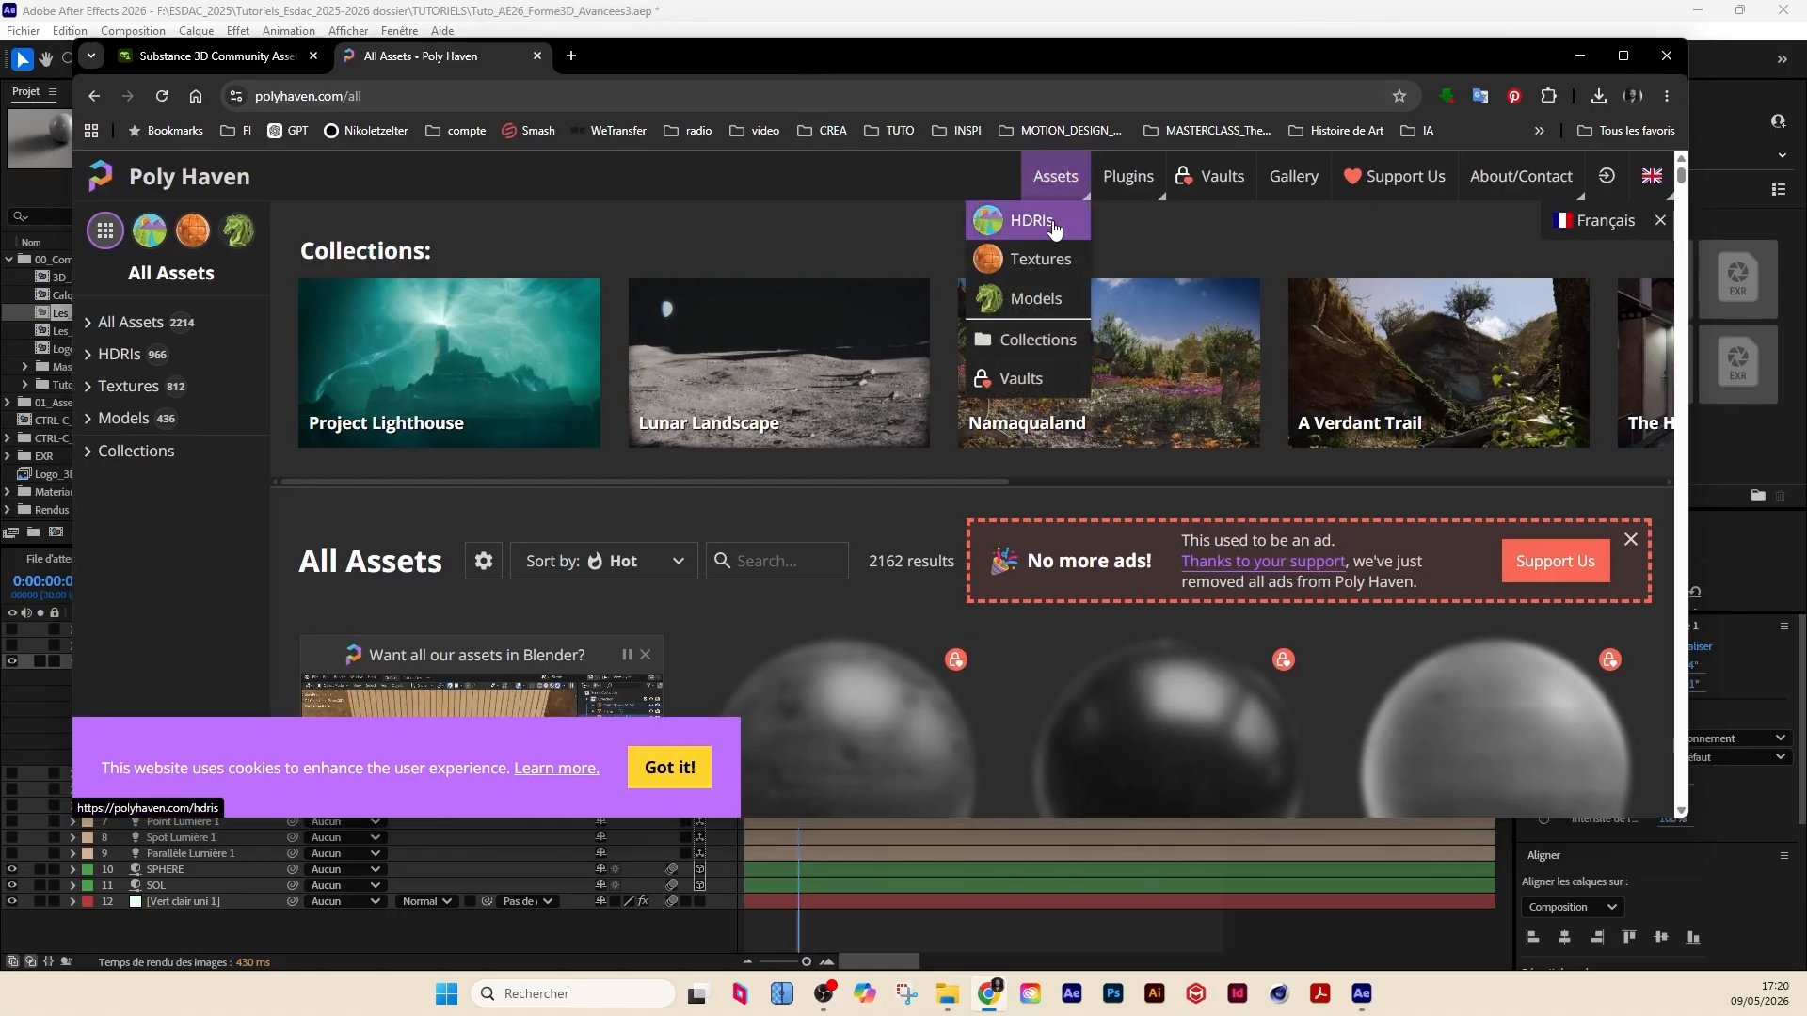
pyautogui.moveTo(720, 64); pyautogui.dragTo(727, 80)
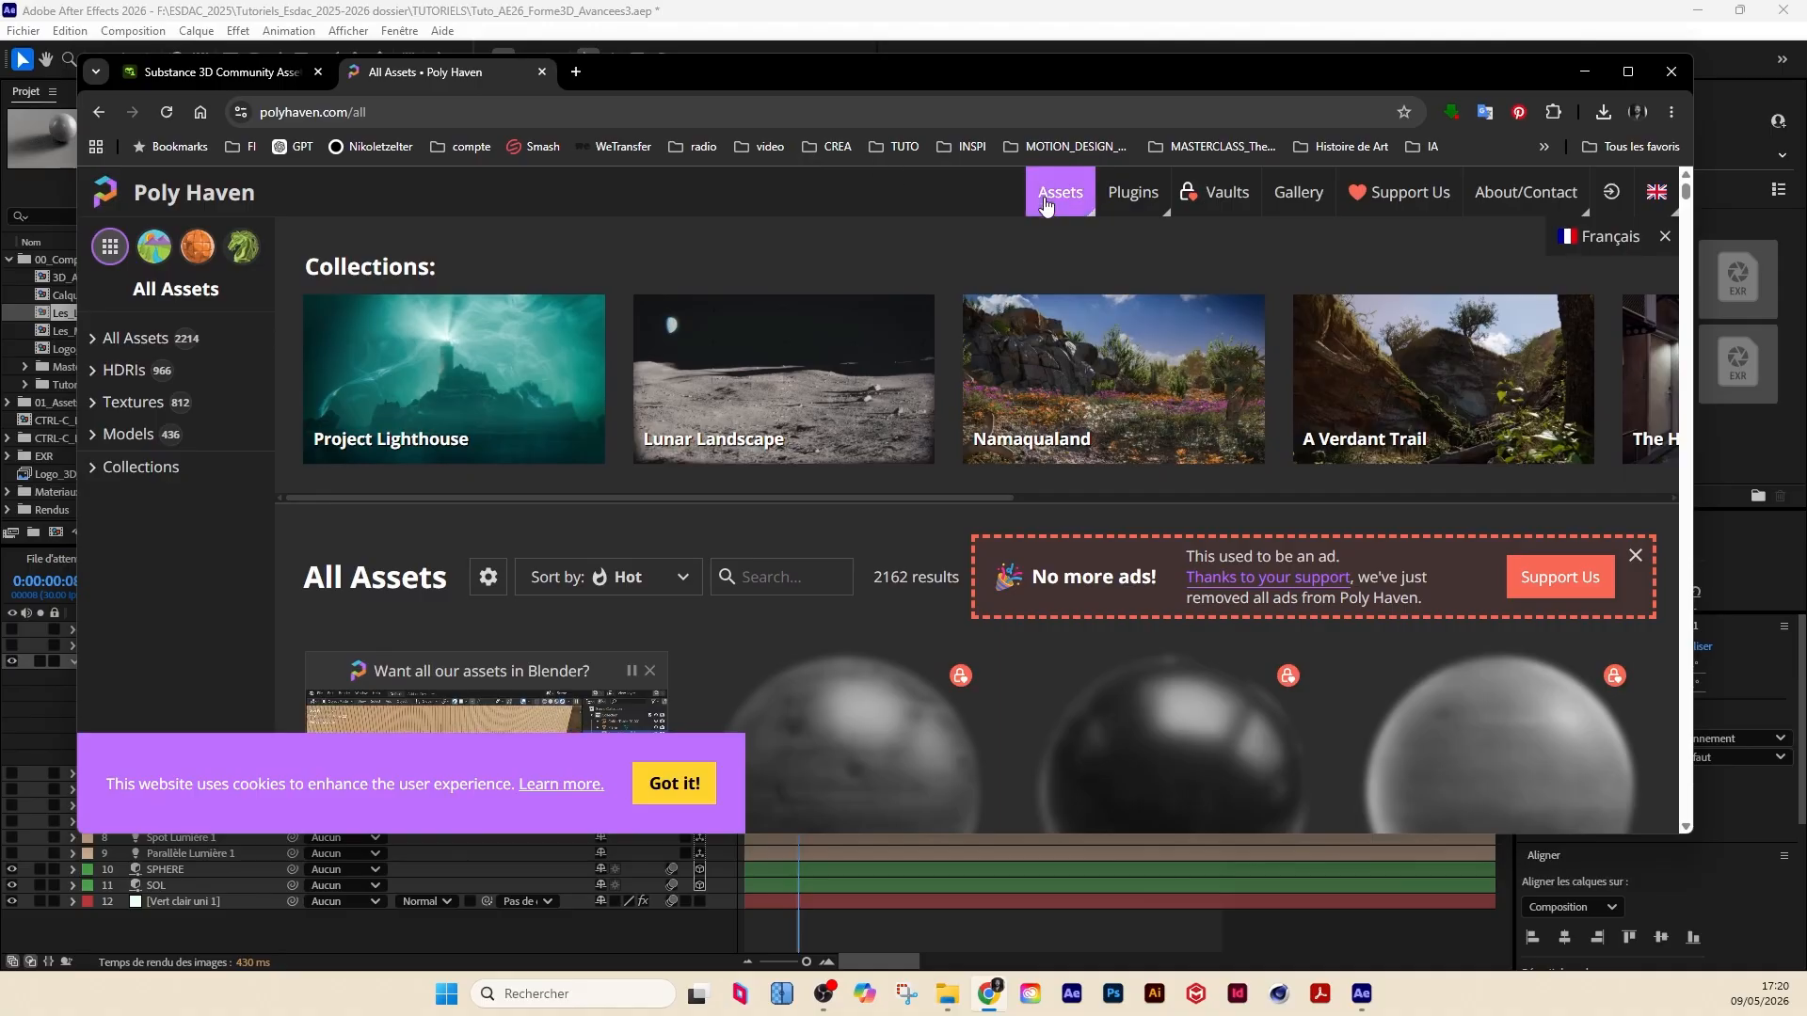
pyautogui.moveTo(1049, 200)
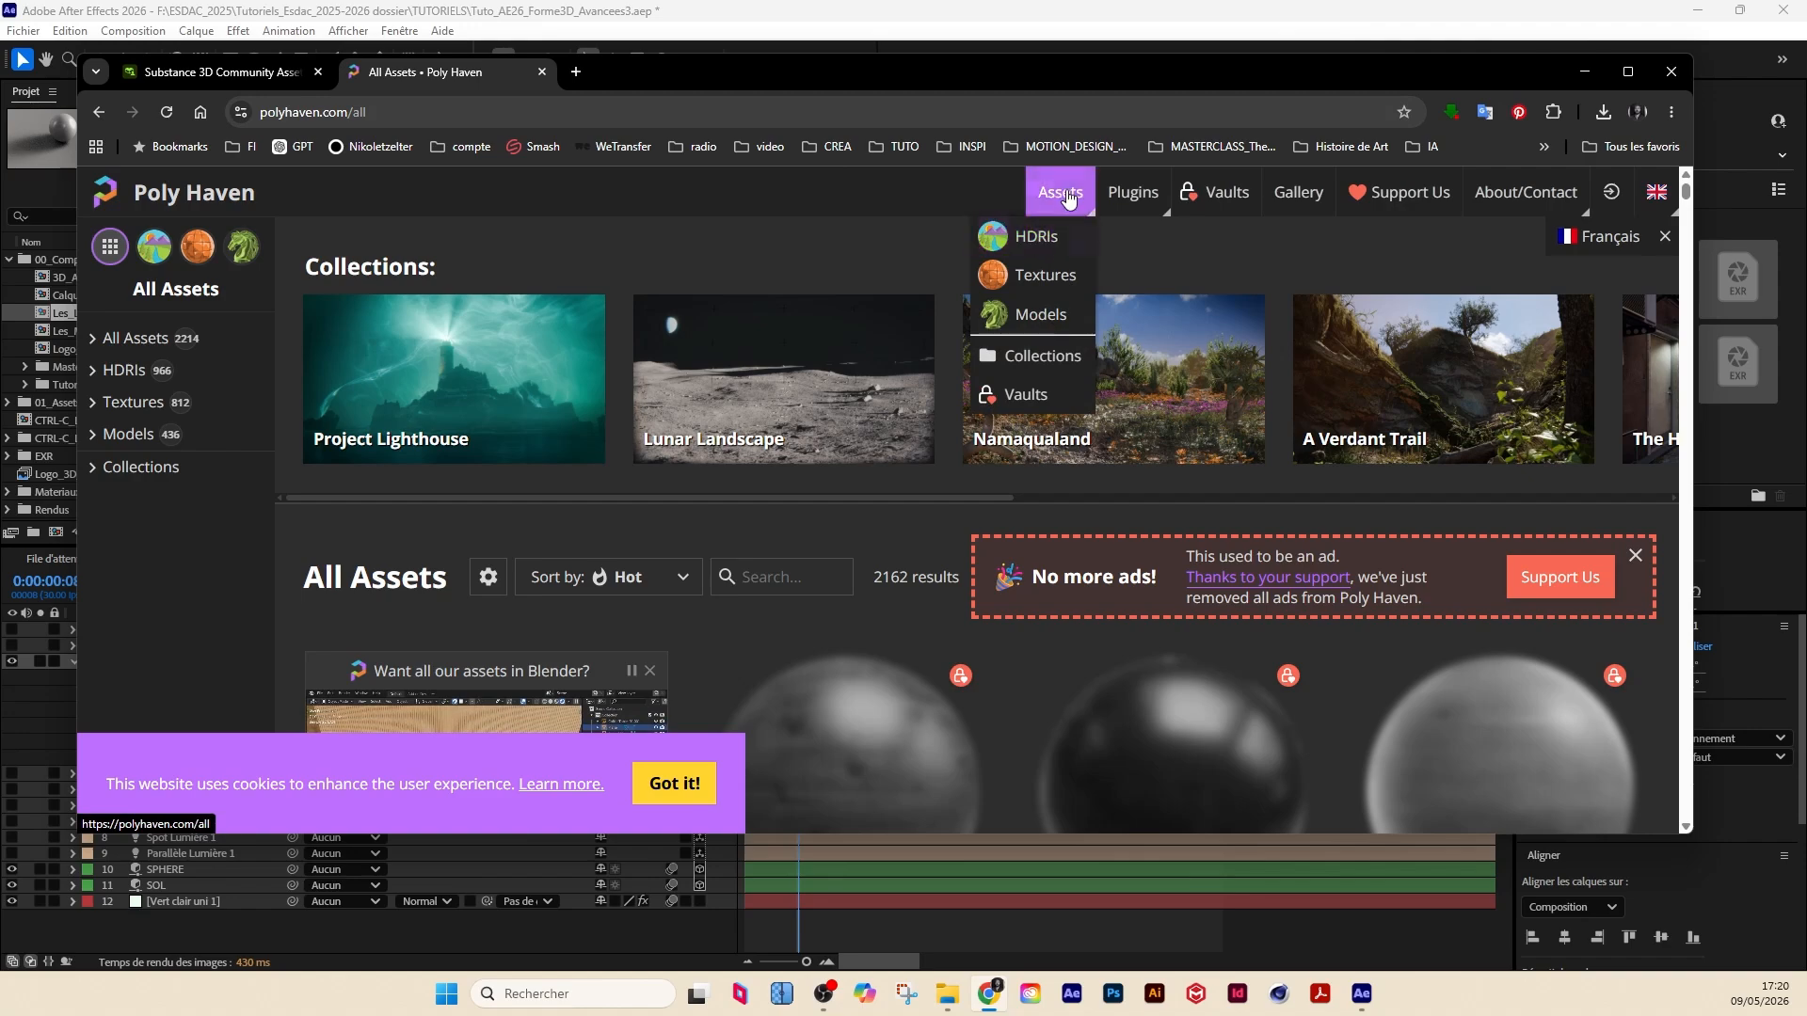
pyautogui.click(1035, 243)
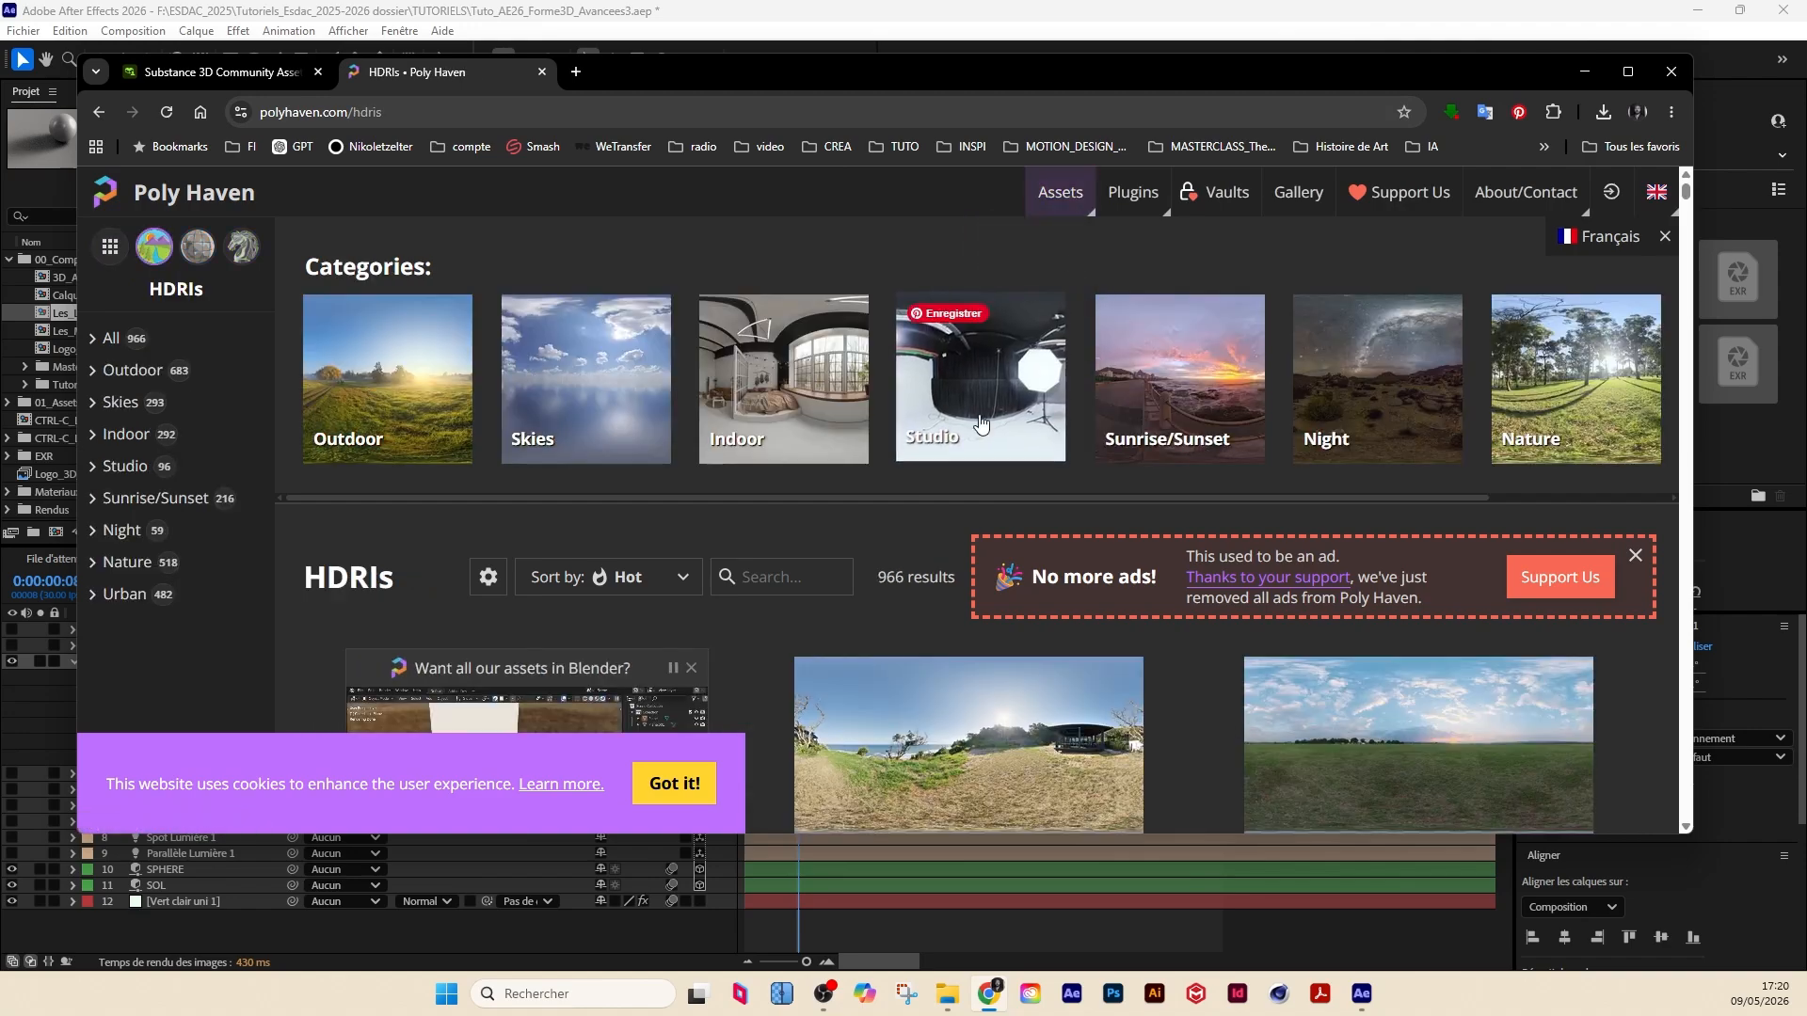
# Step: Browse the Urban HDRIs and open the Newman Lobby asset page
pyautogui.scroll(-1, 753, 517)
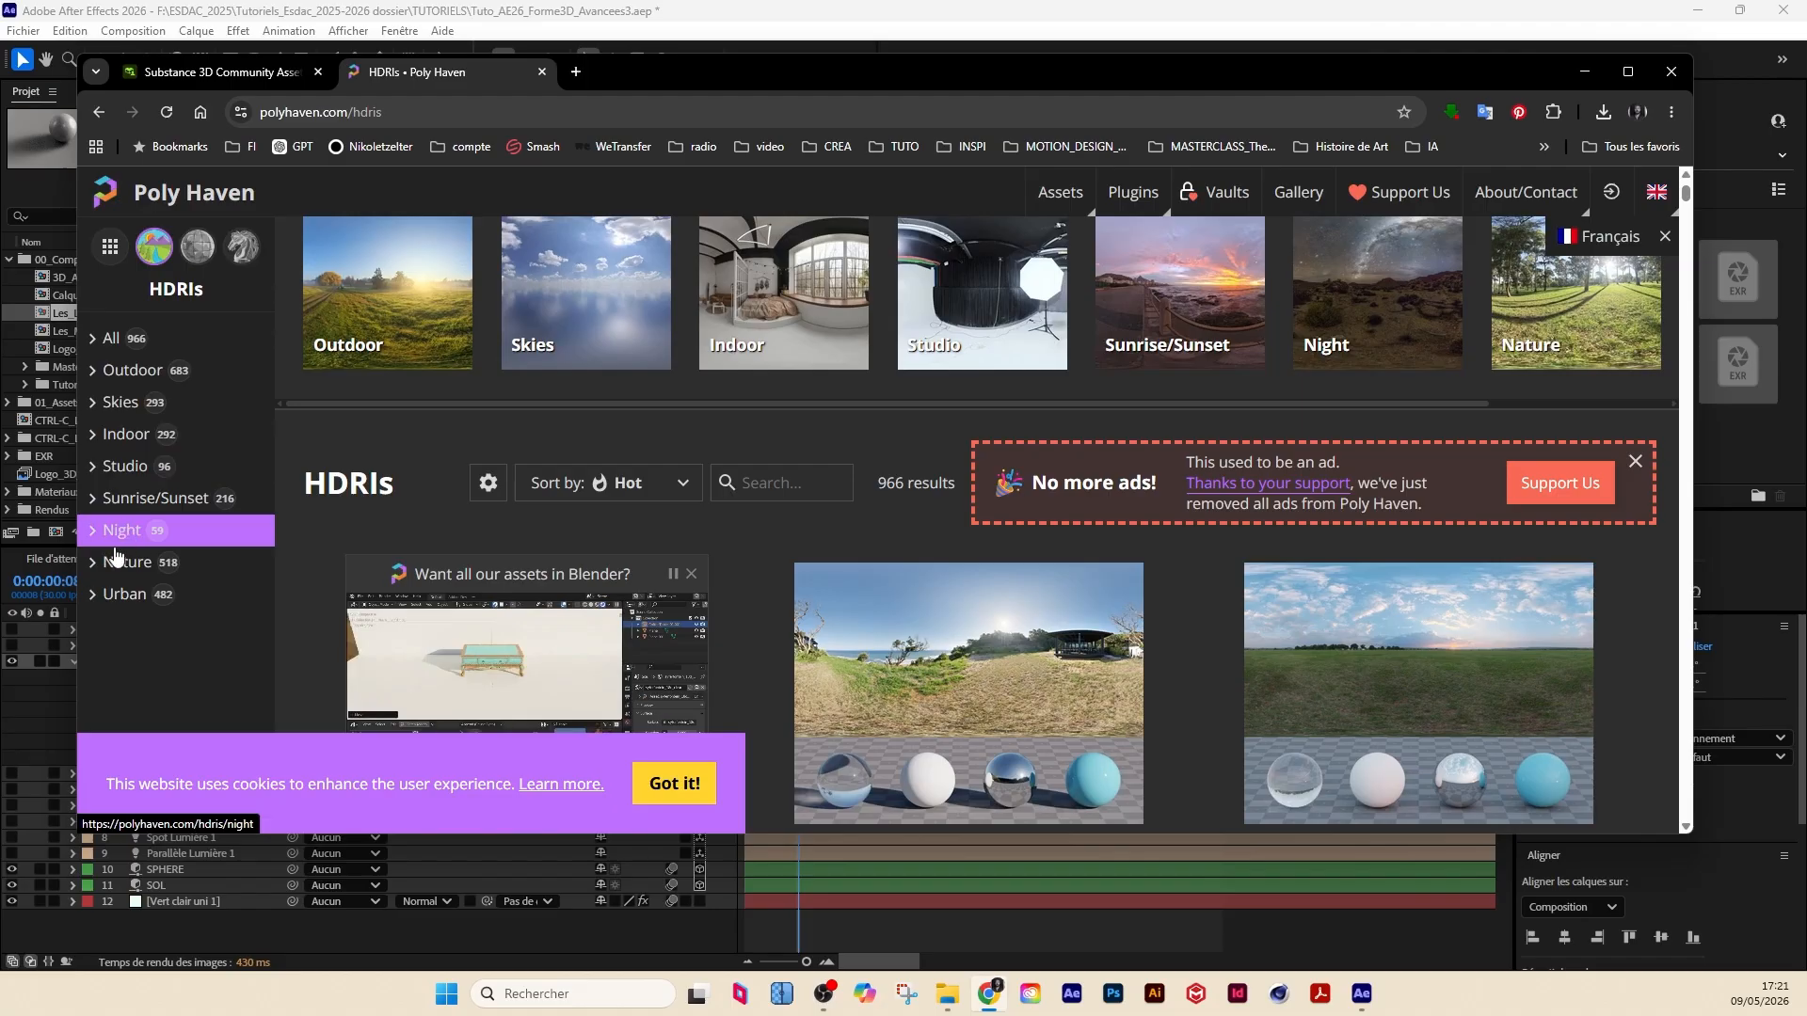
pyautogui.click(117, 595)
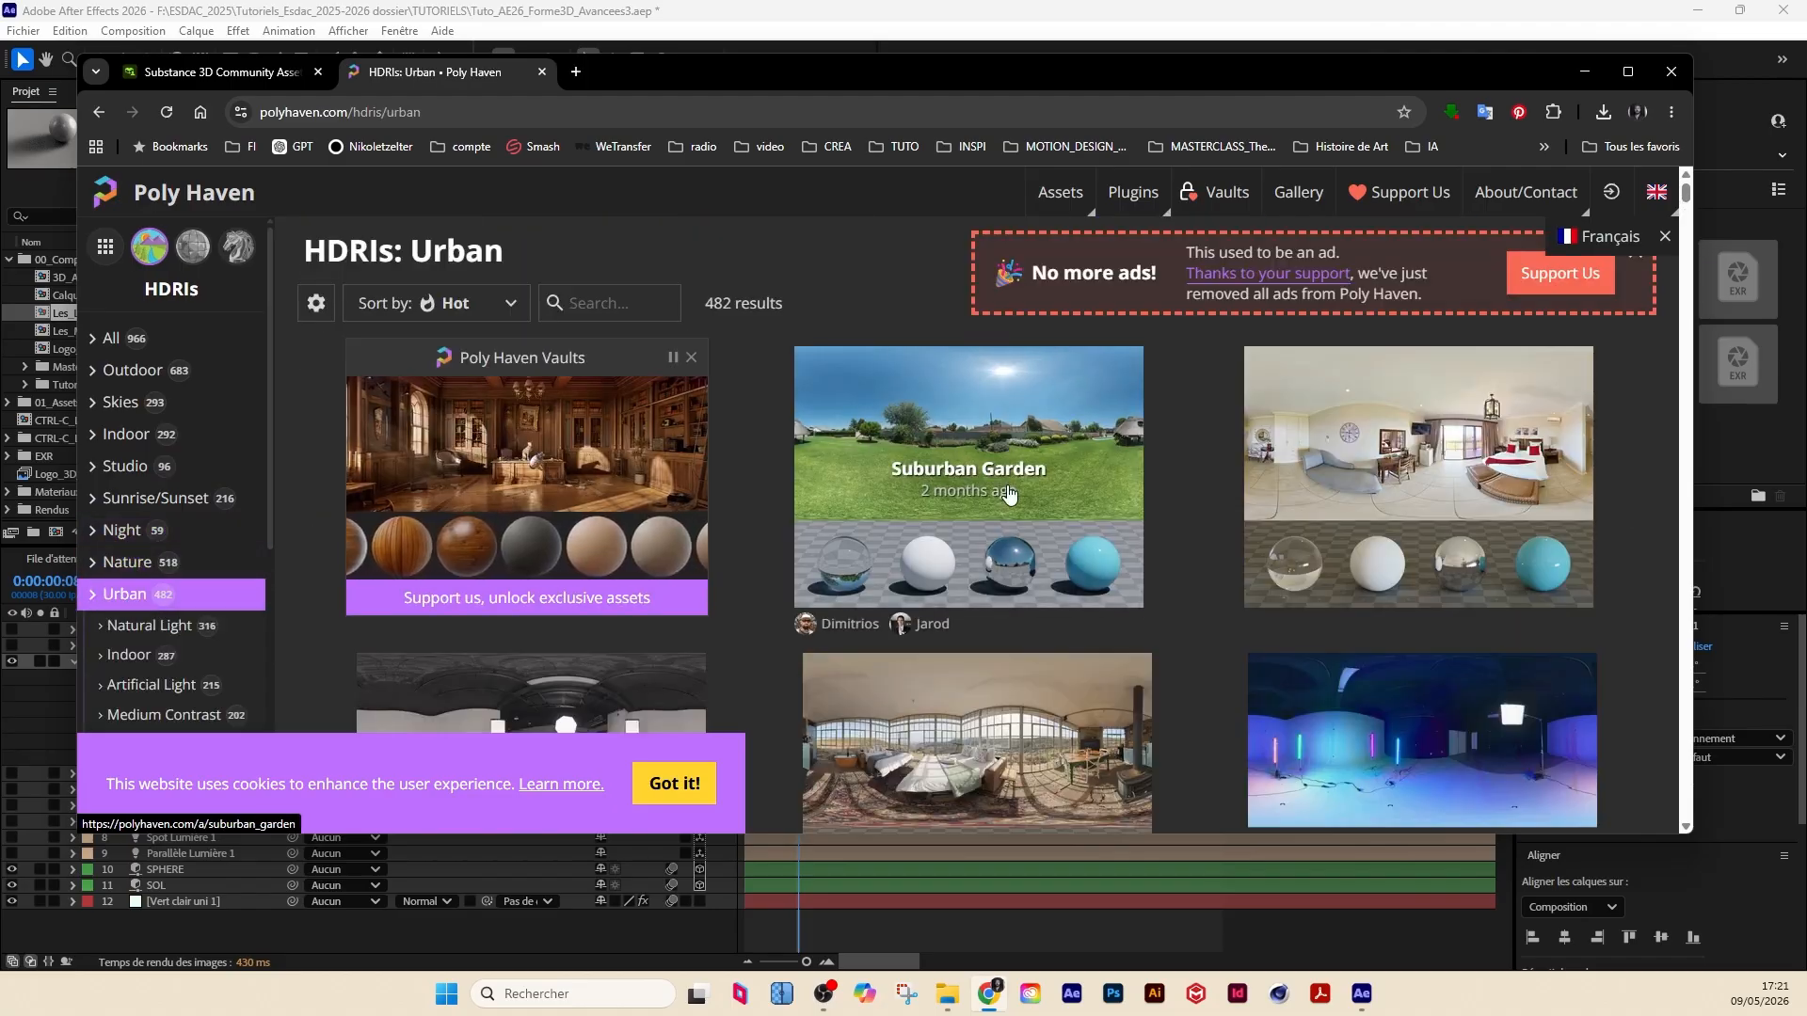
pyautogui.scroll(-3, 1008, 493)
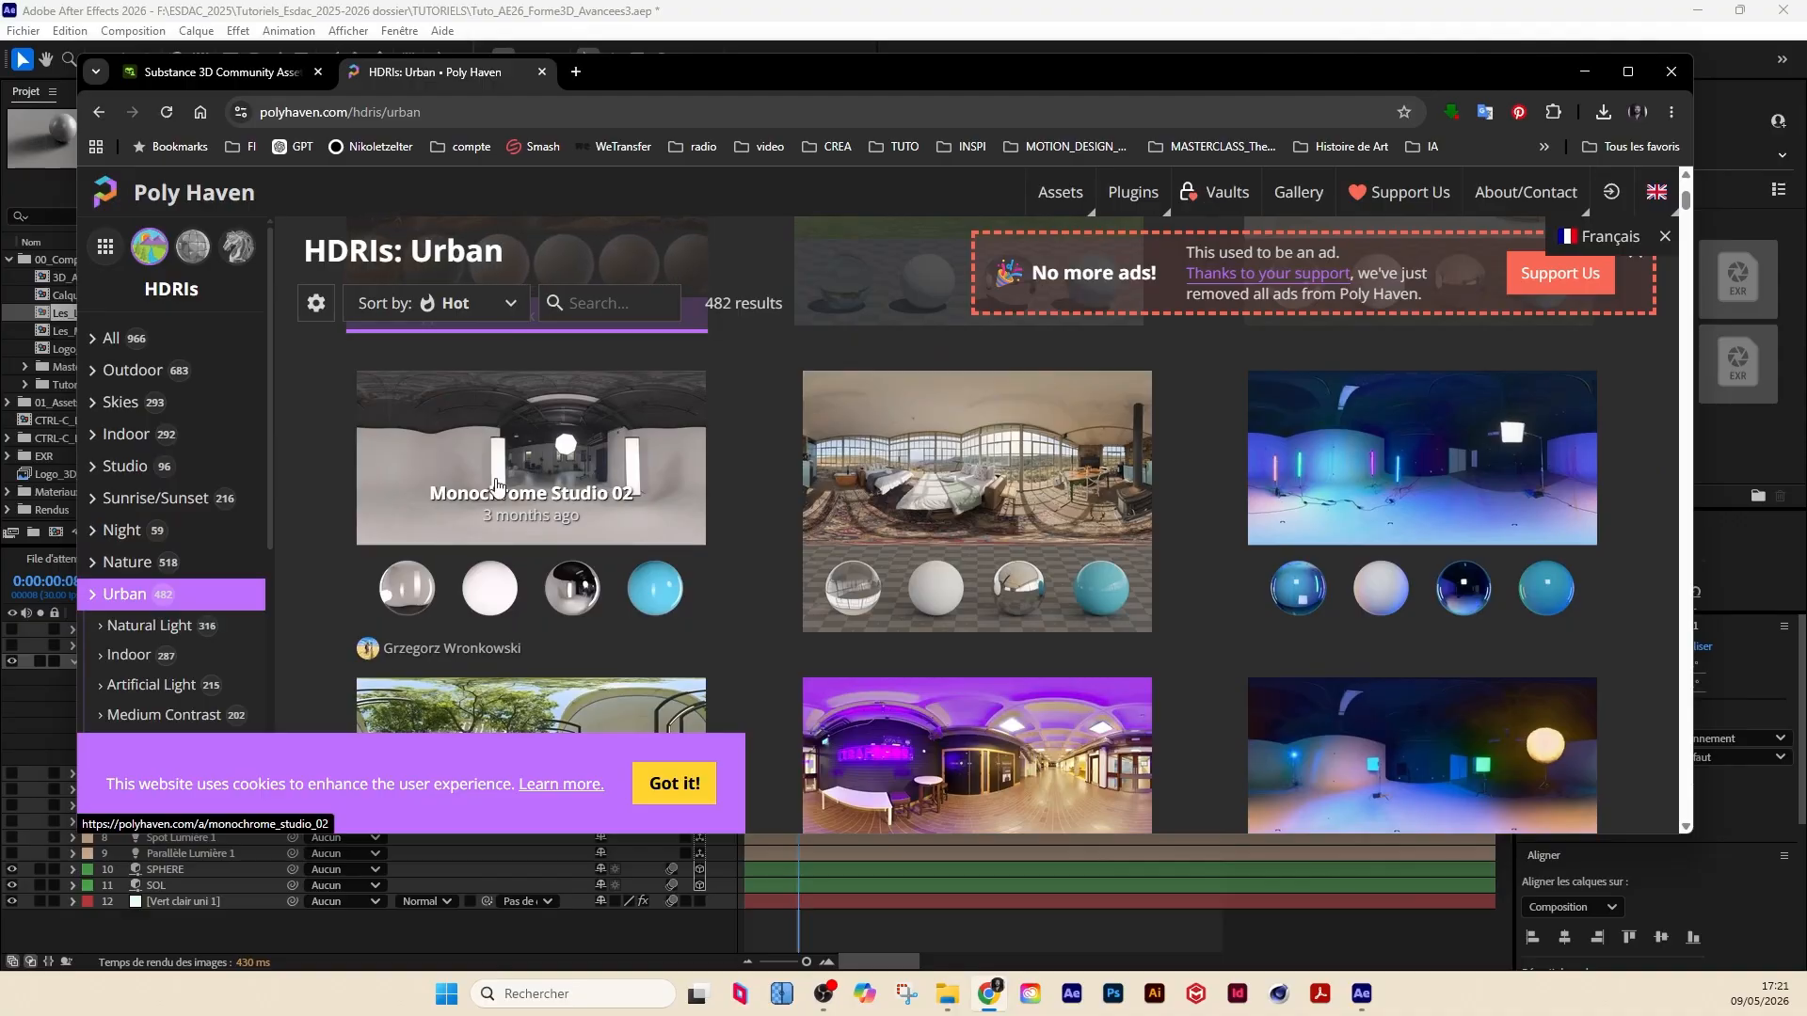
pyautogui.scroll(-4, 988, 443)
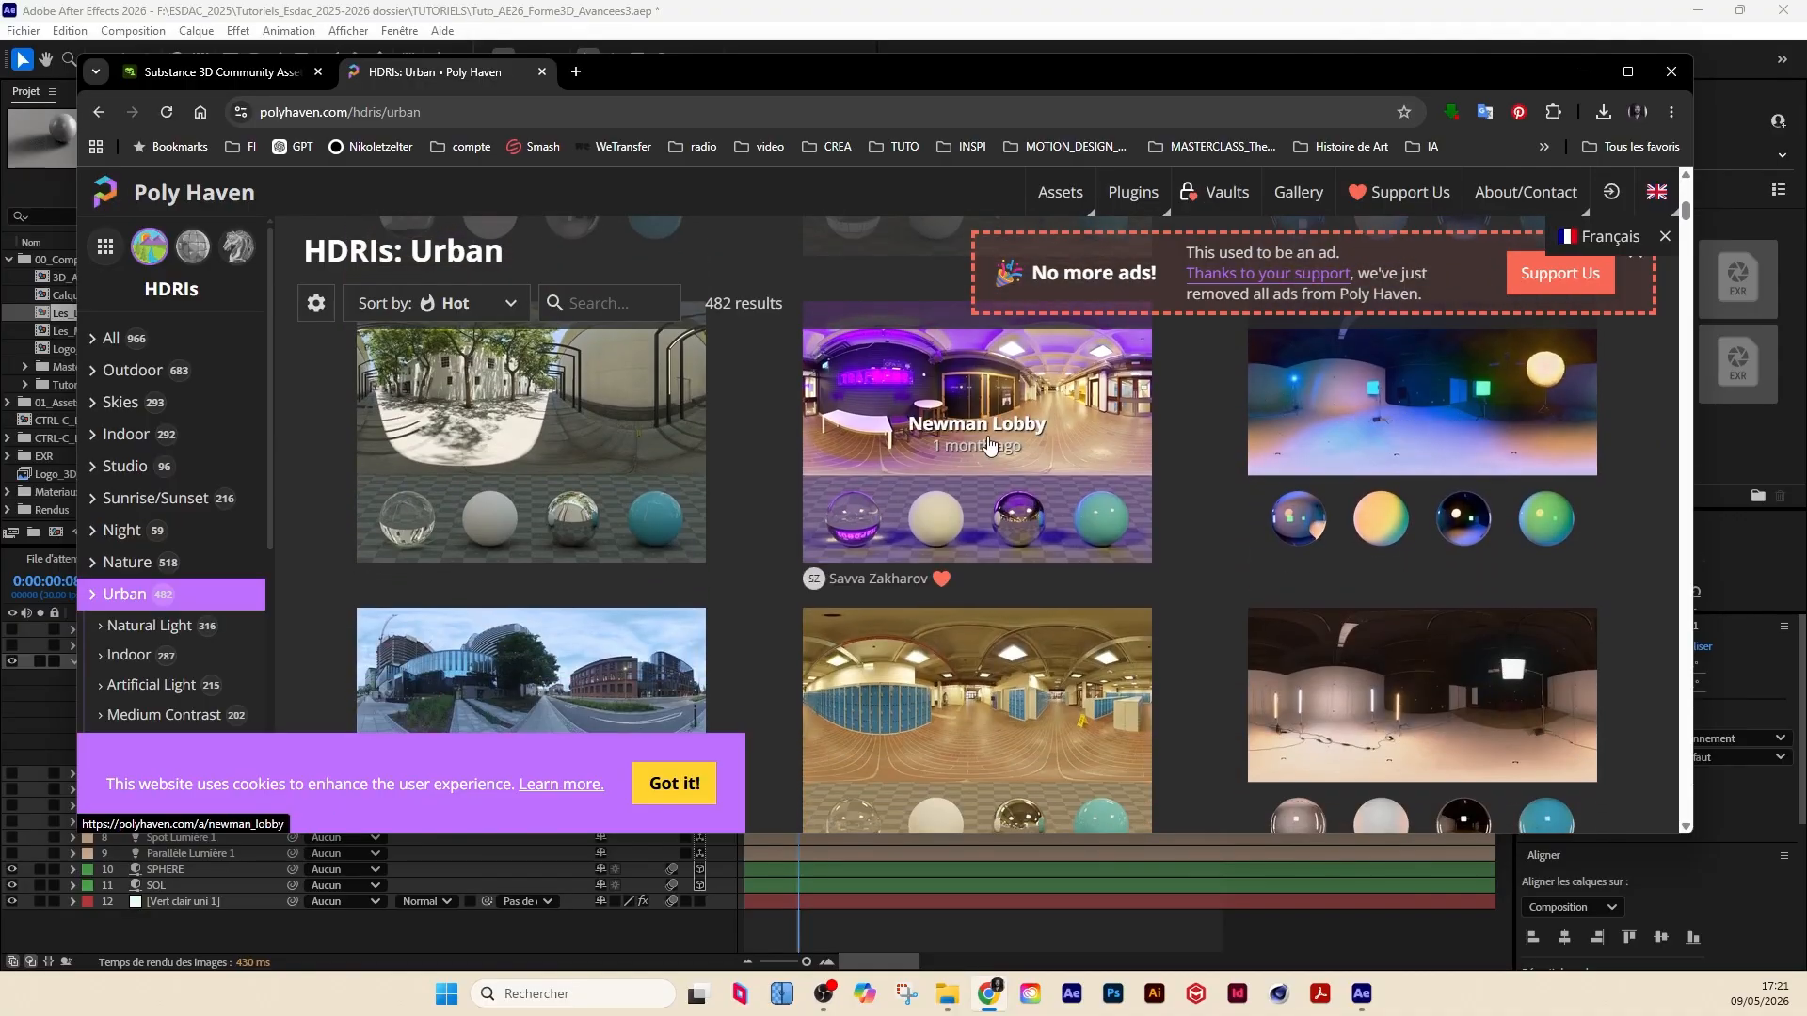
pyautogui.scroll(1, 992, 452)
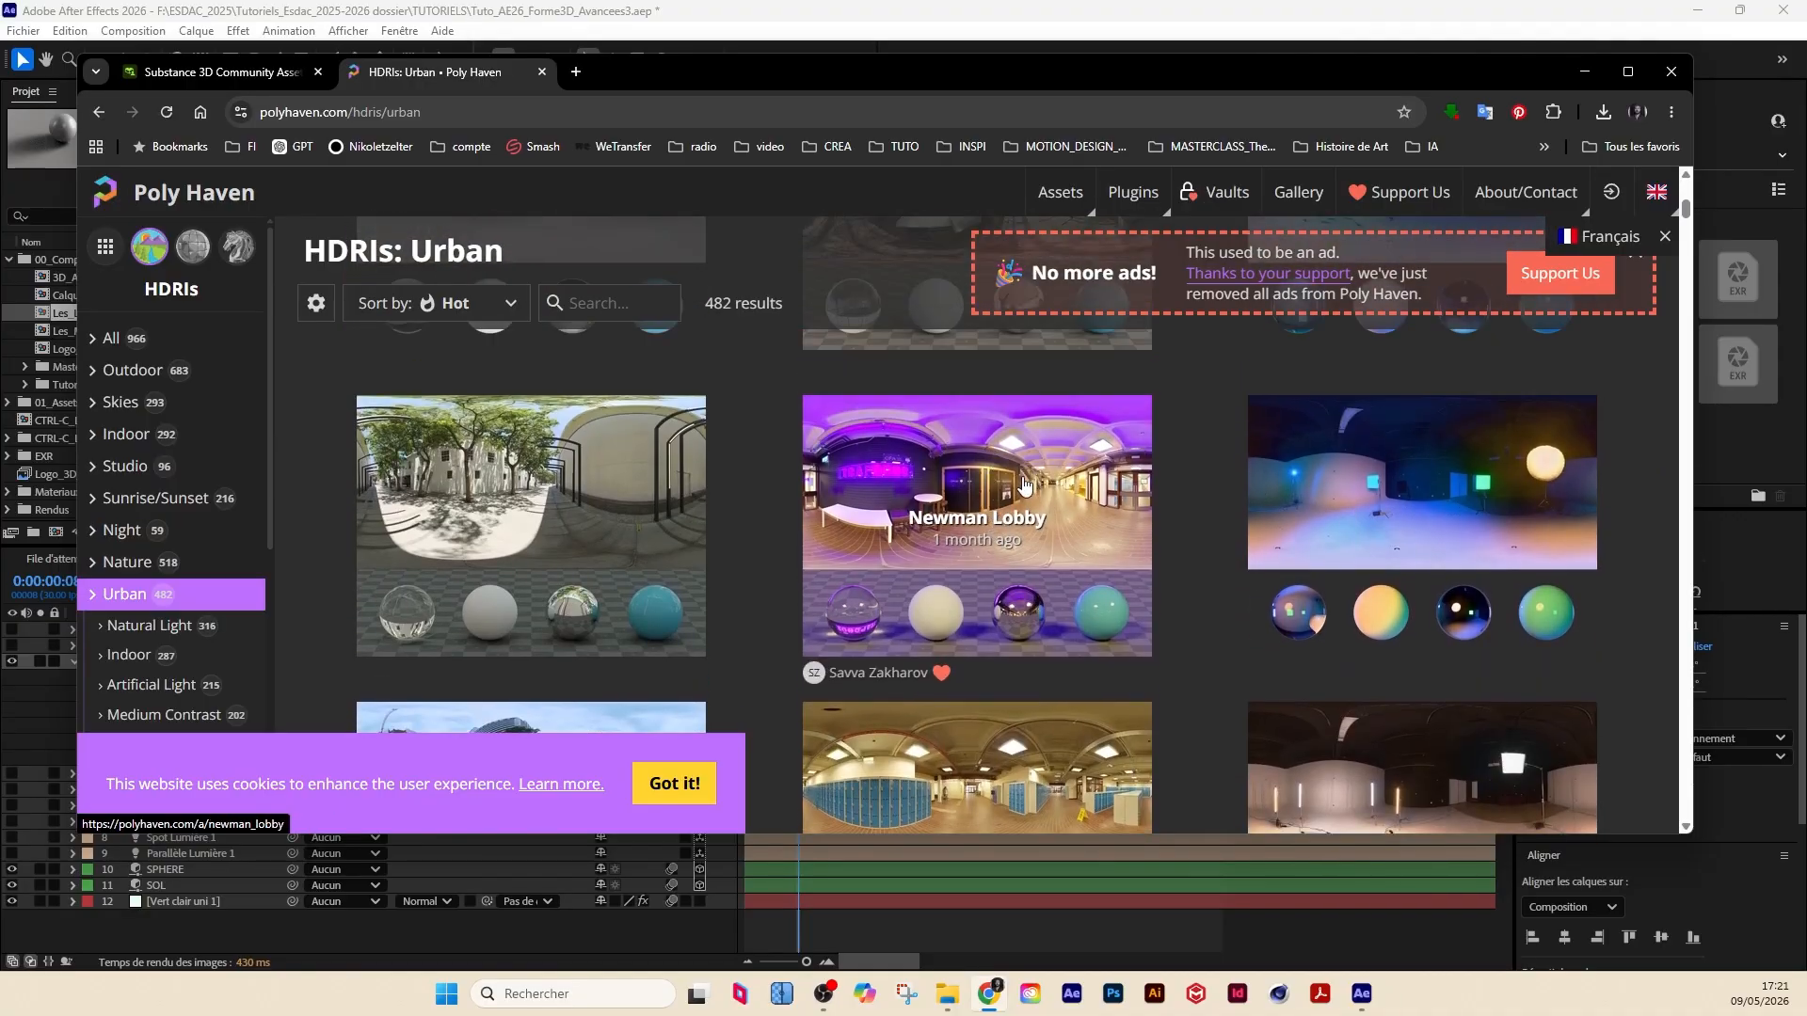
pyautogui.click(1024, 484)
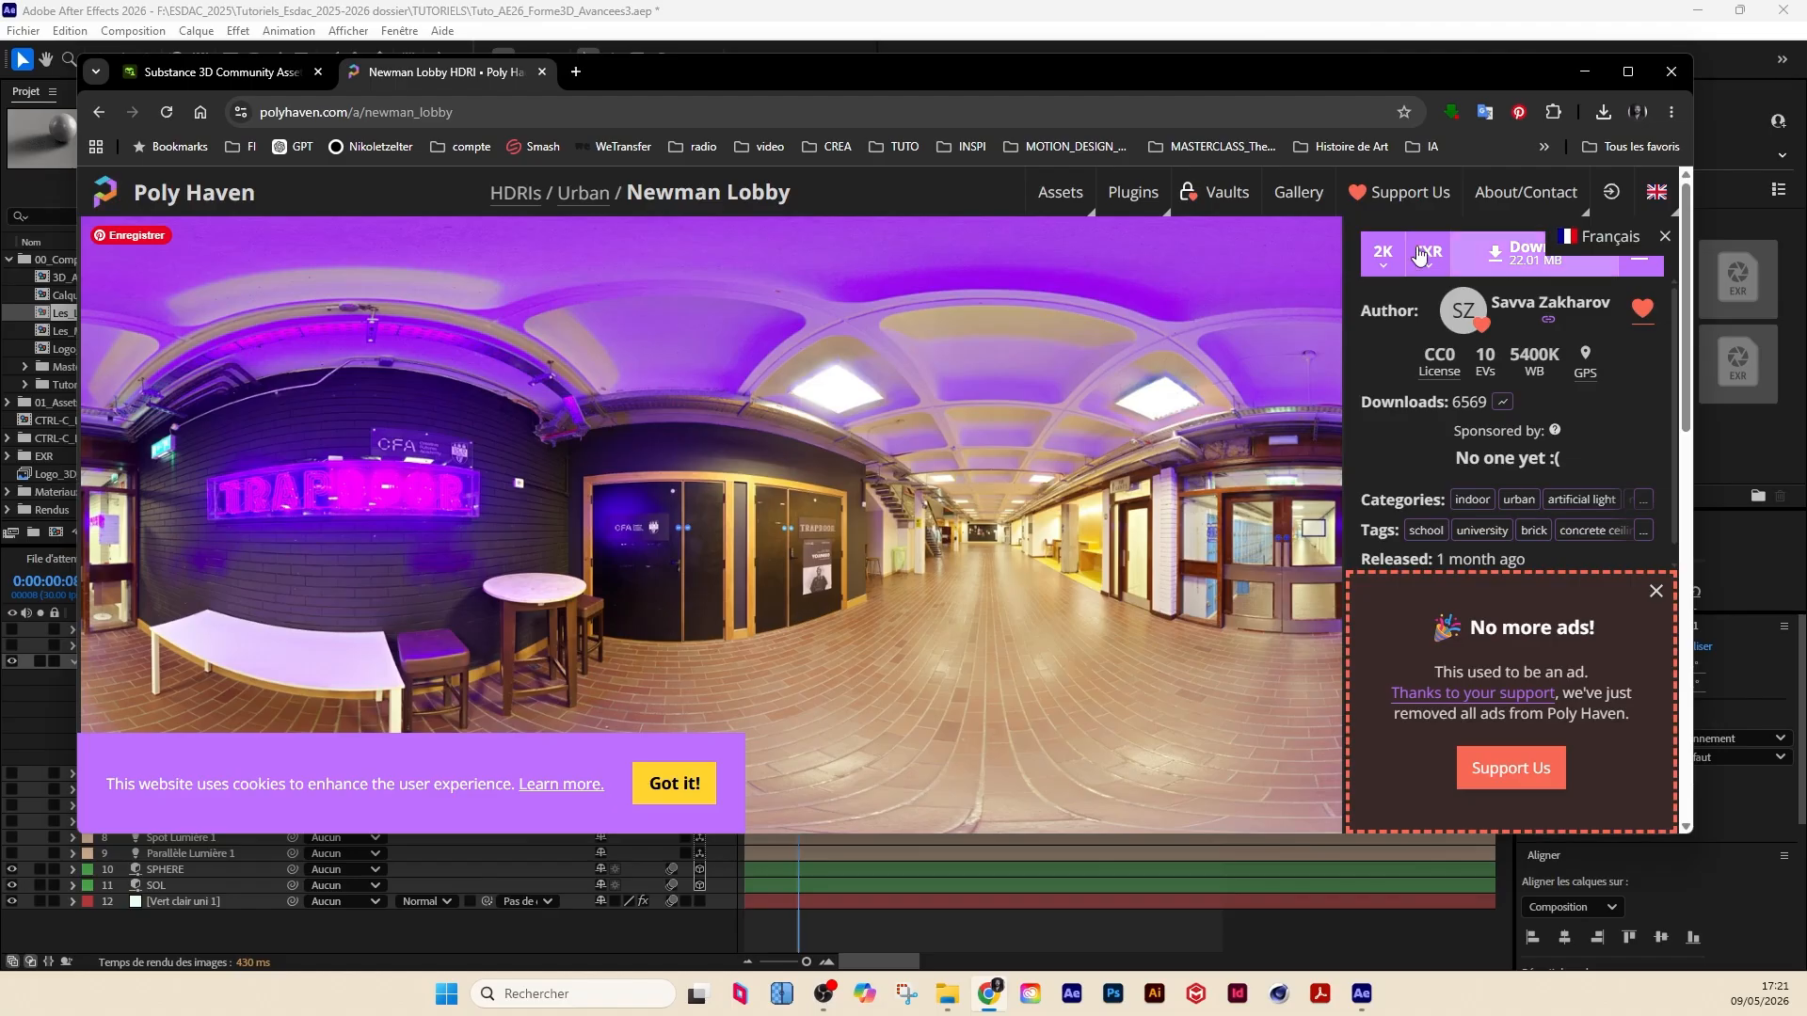
# Step: Download the Newman Lobby HDRI in 2K EXR format as newman_lobby_2k into the HDRI_EXR folder
pyautogui.click(1386, 257)
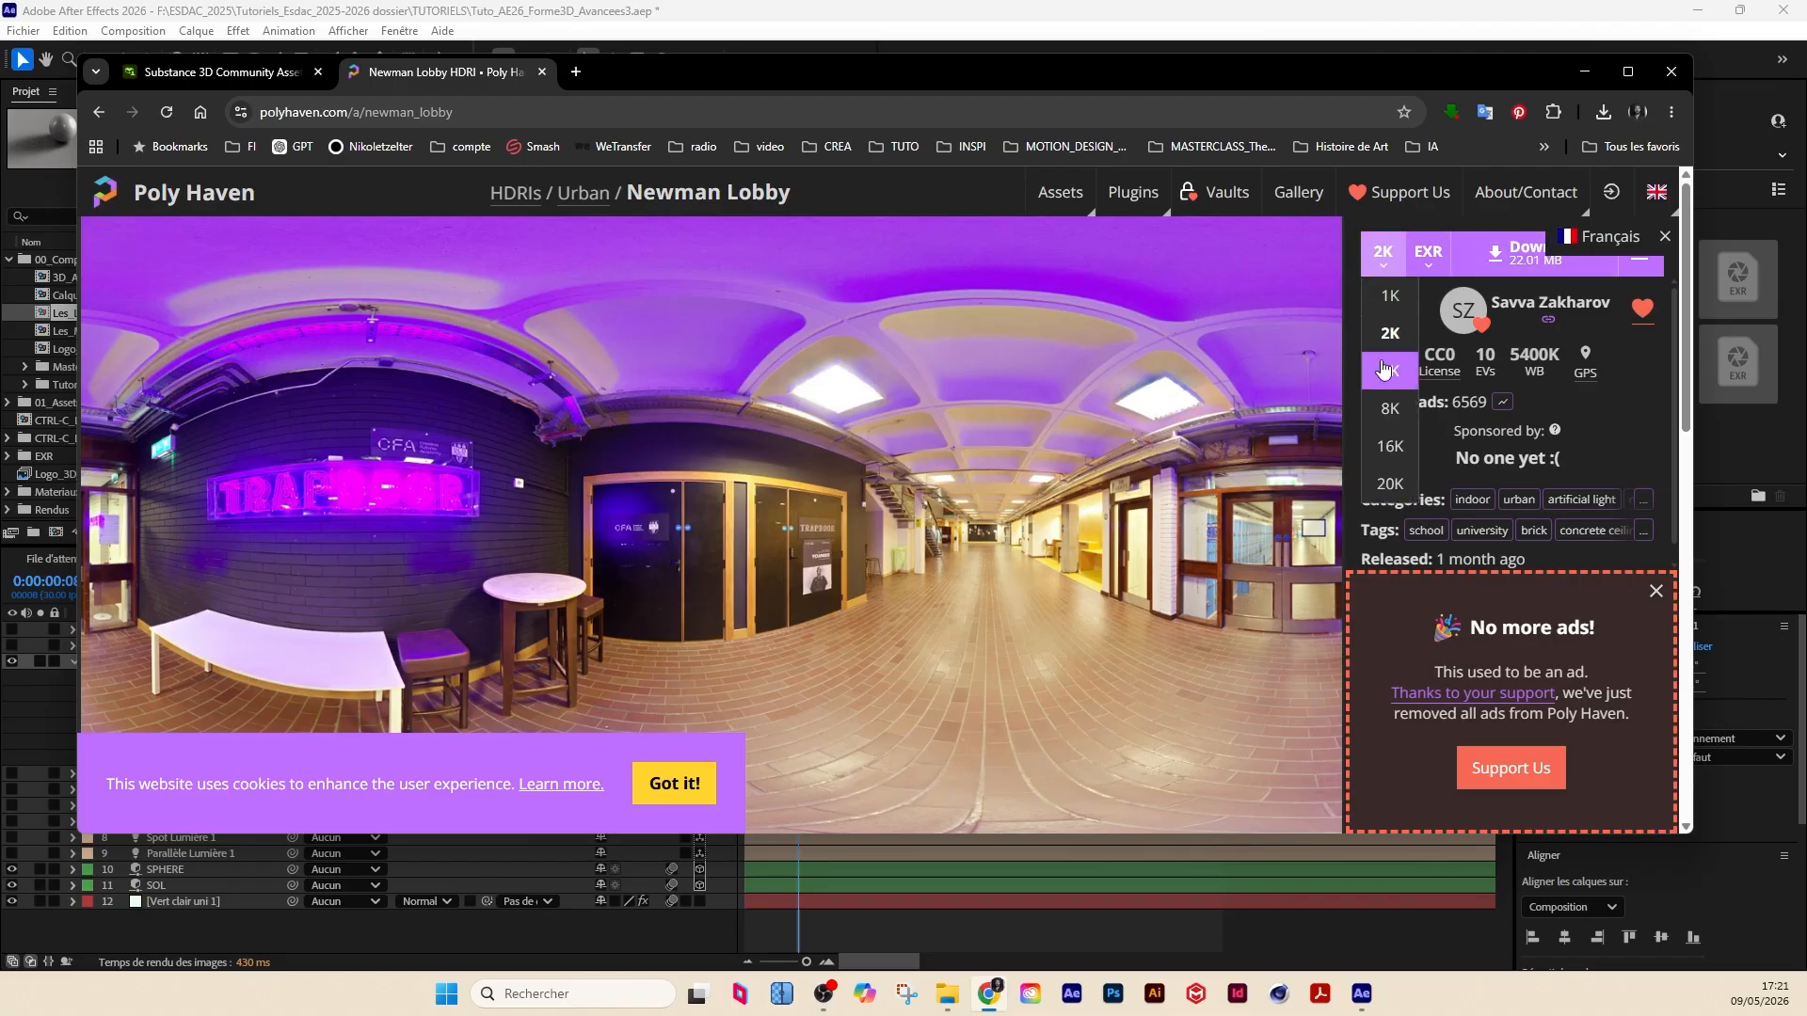
pyautogui.click(1436, 264)
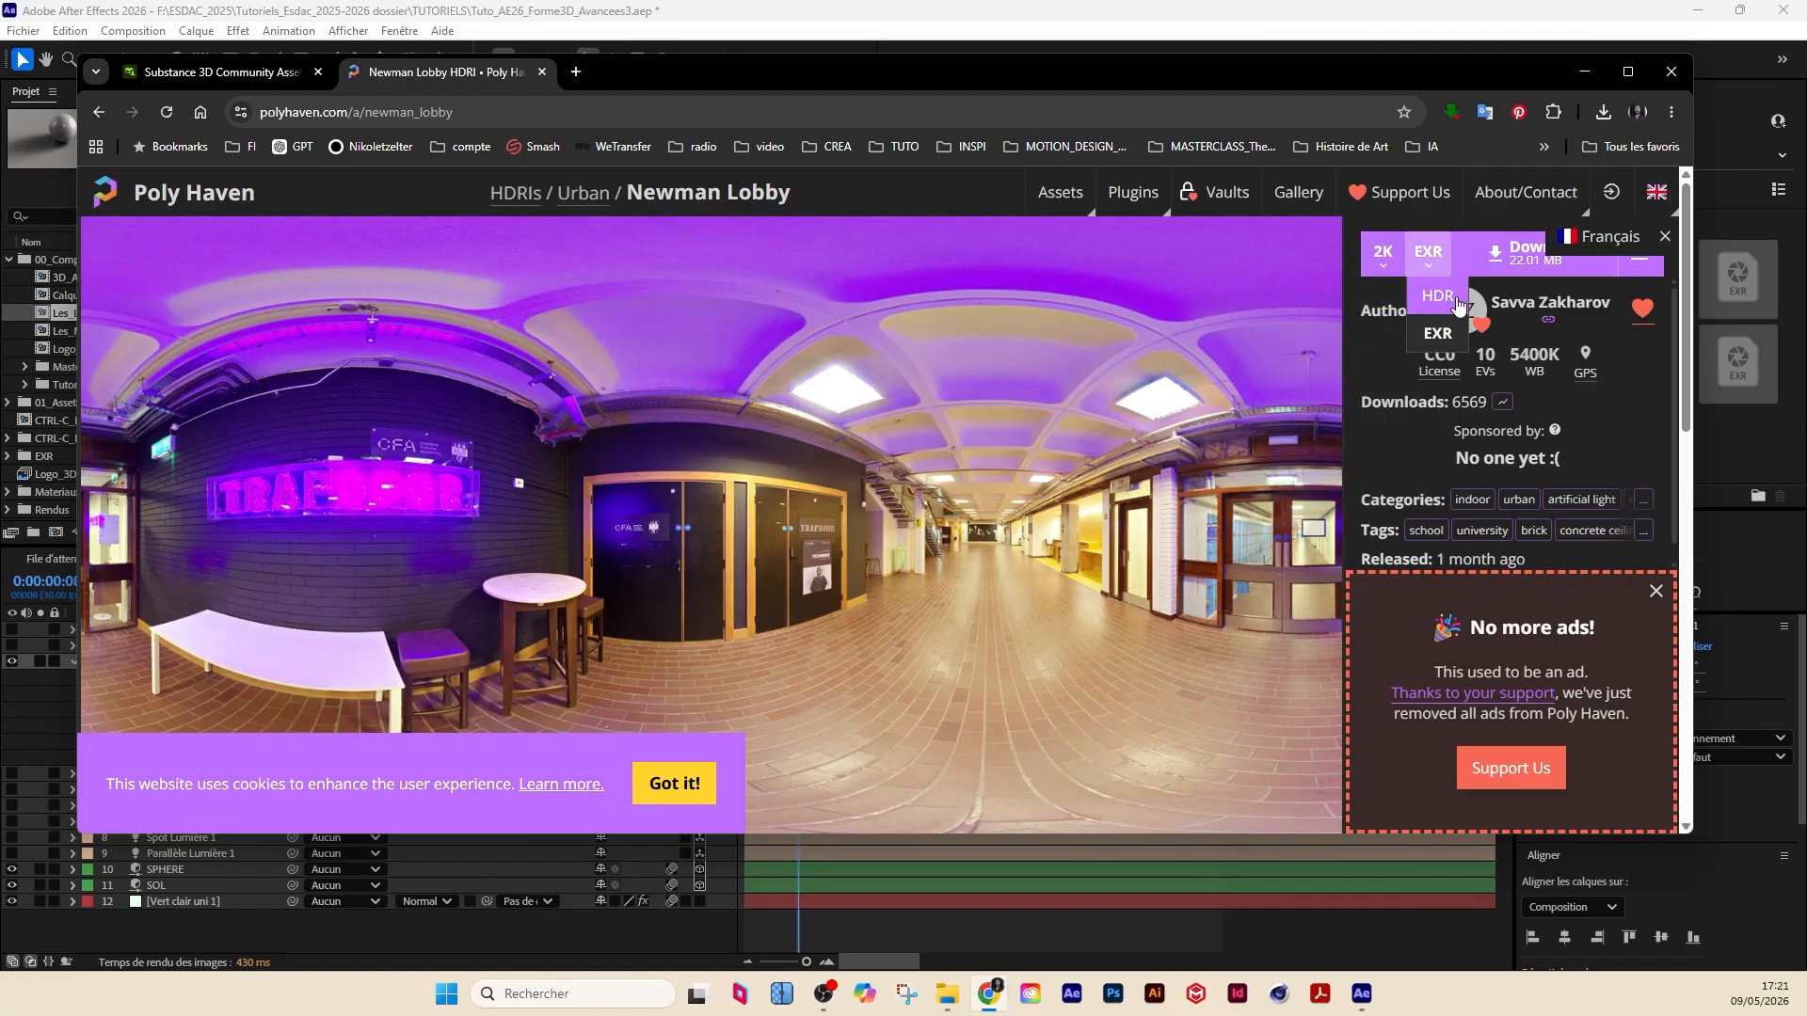
pyautogui.click(1508, 252)
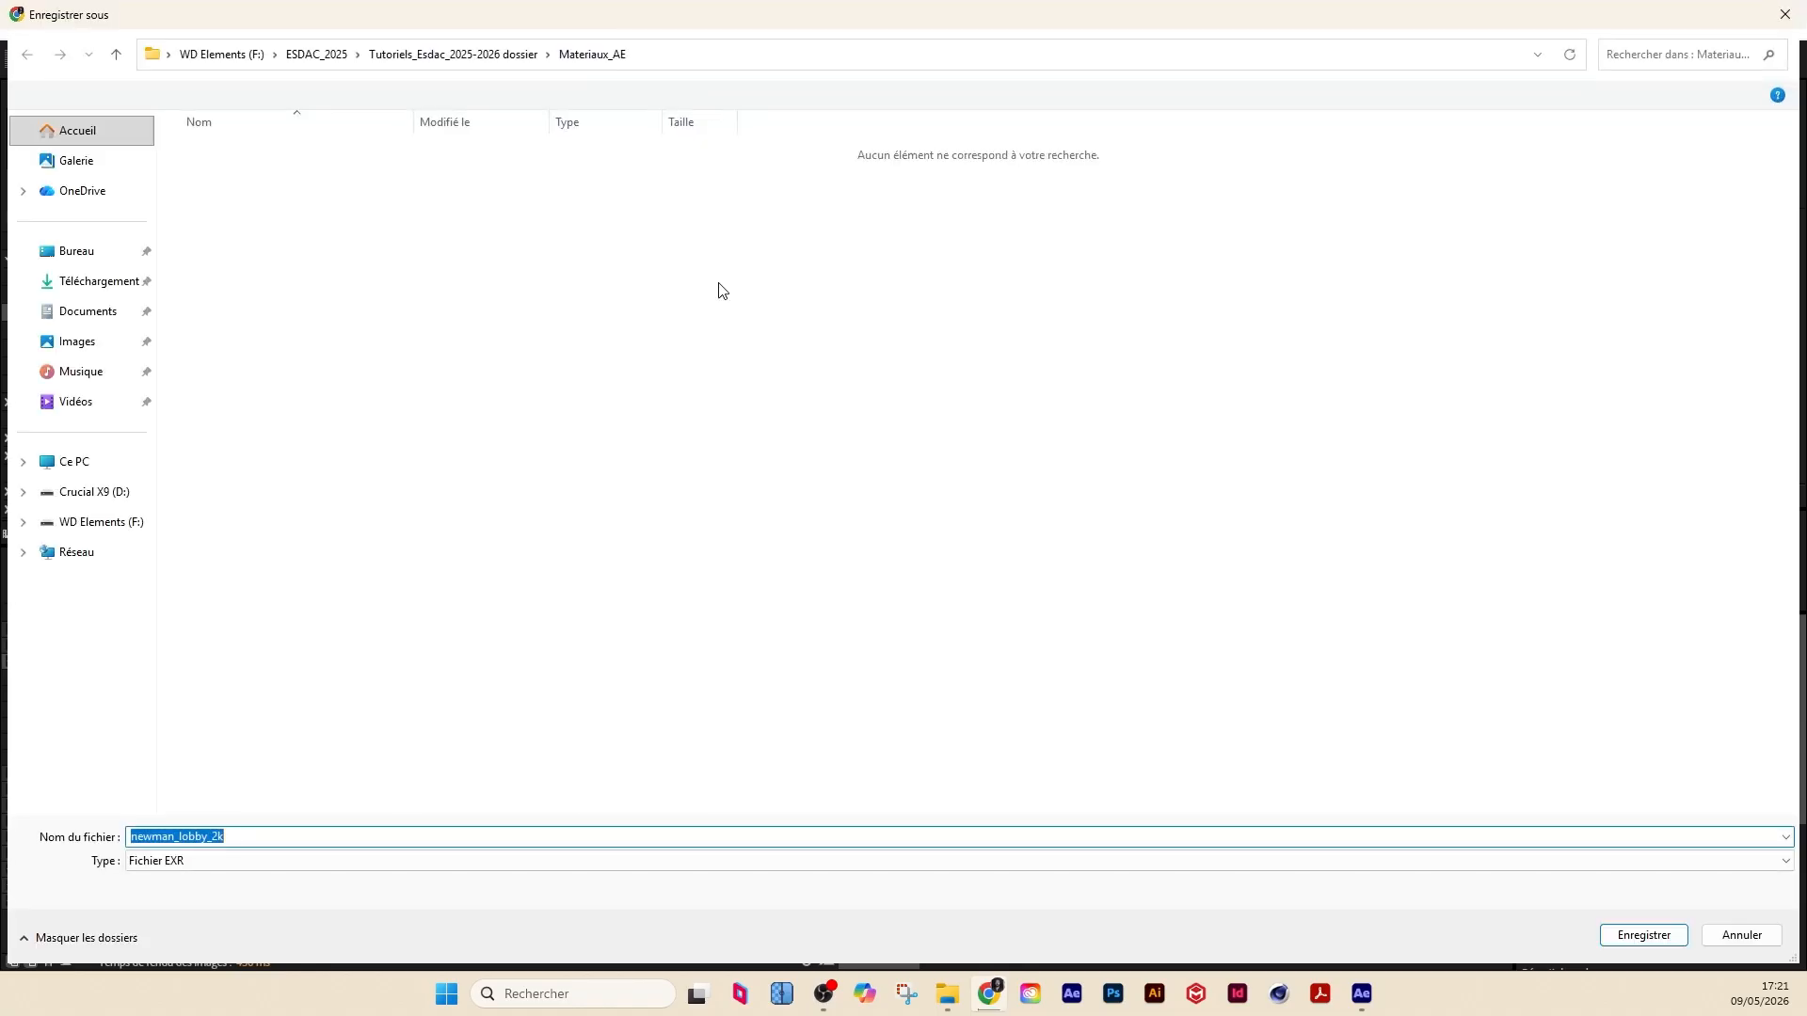
pyautogui.click(451, 55)
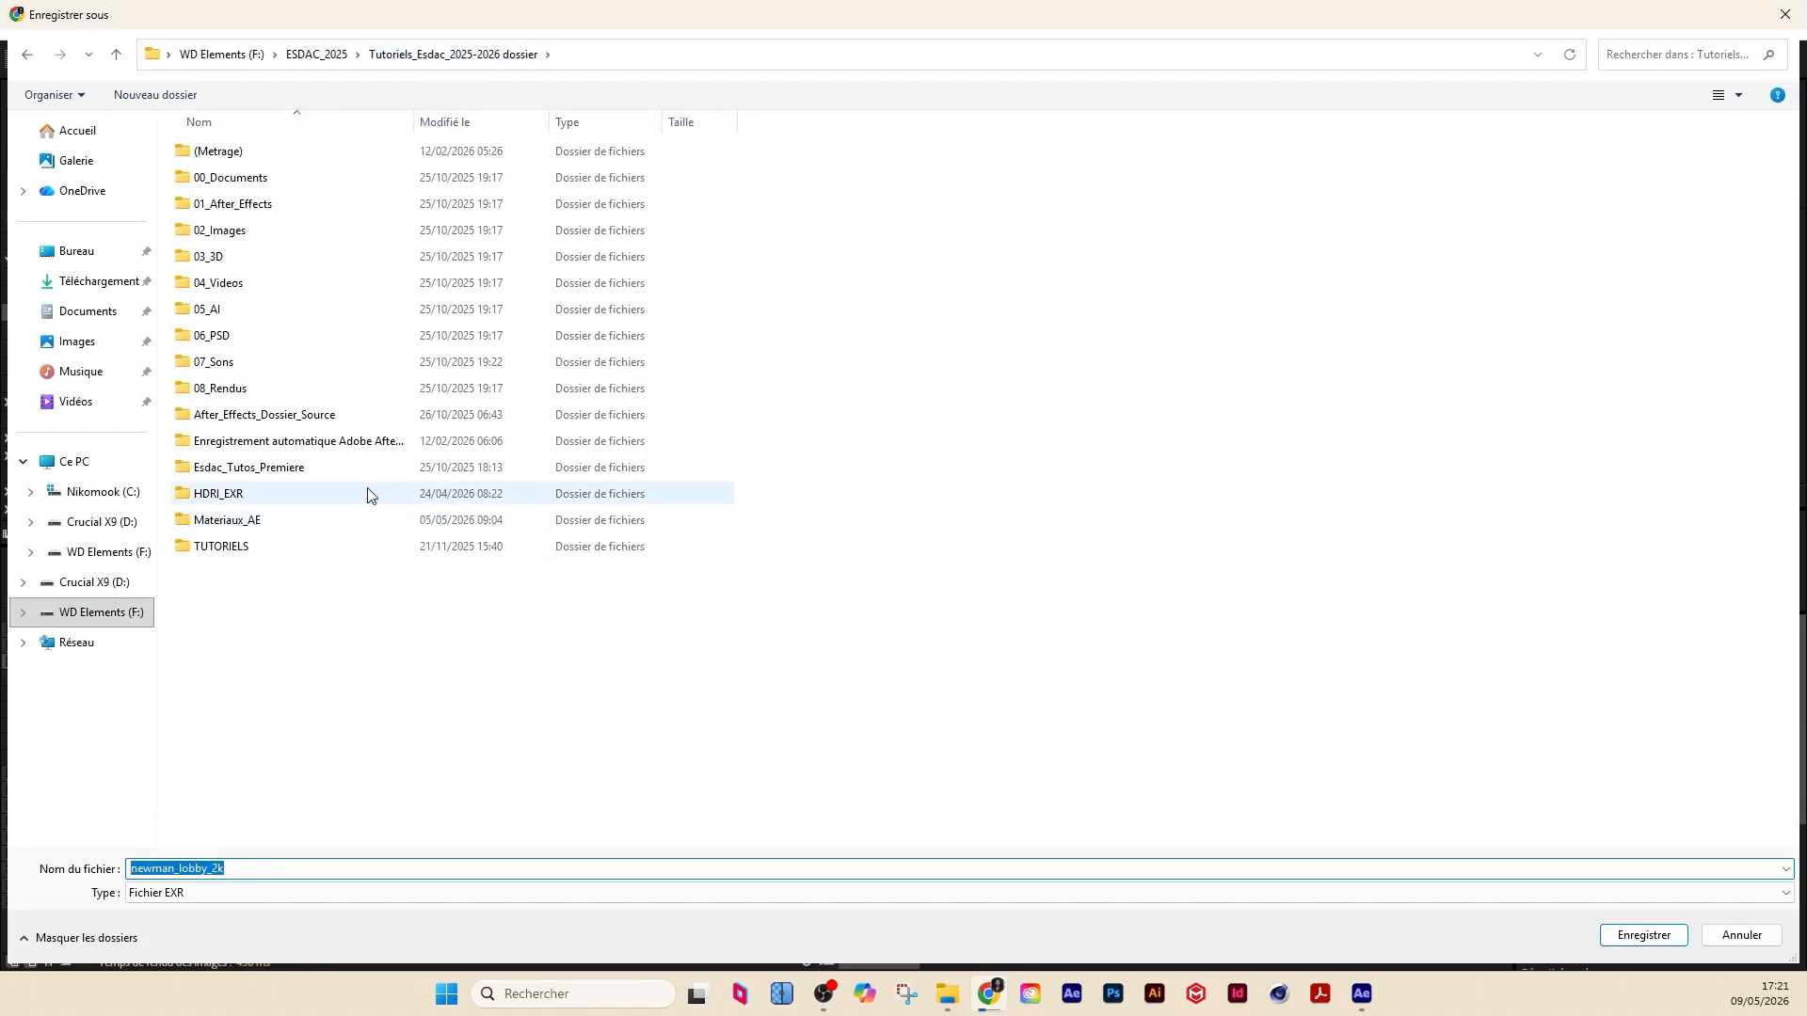
pyautogui.doubleClick(235, 496)
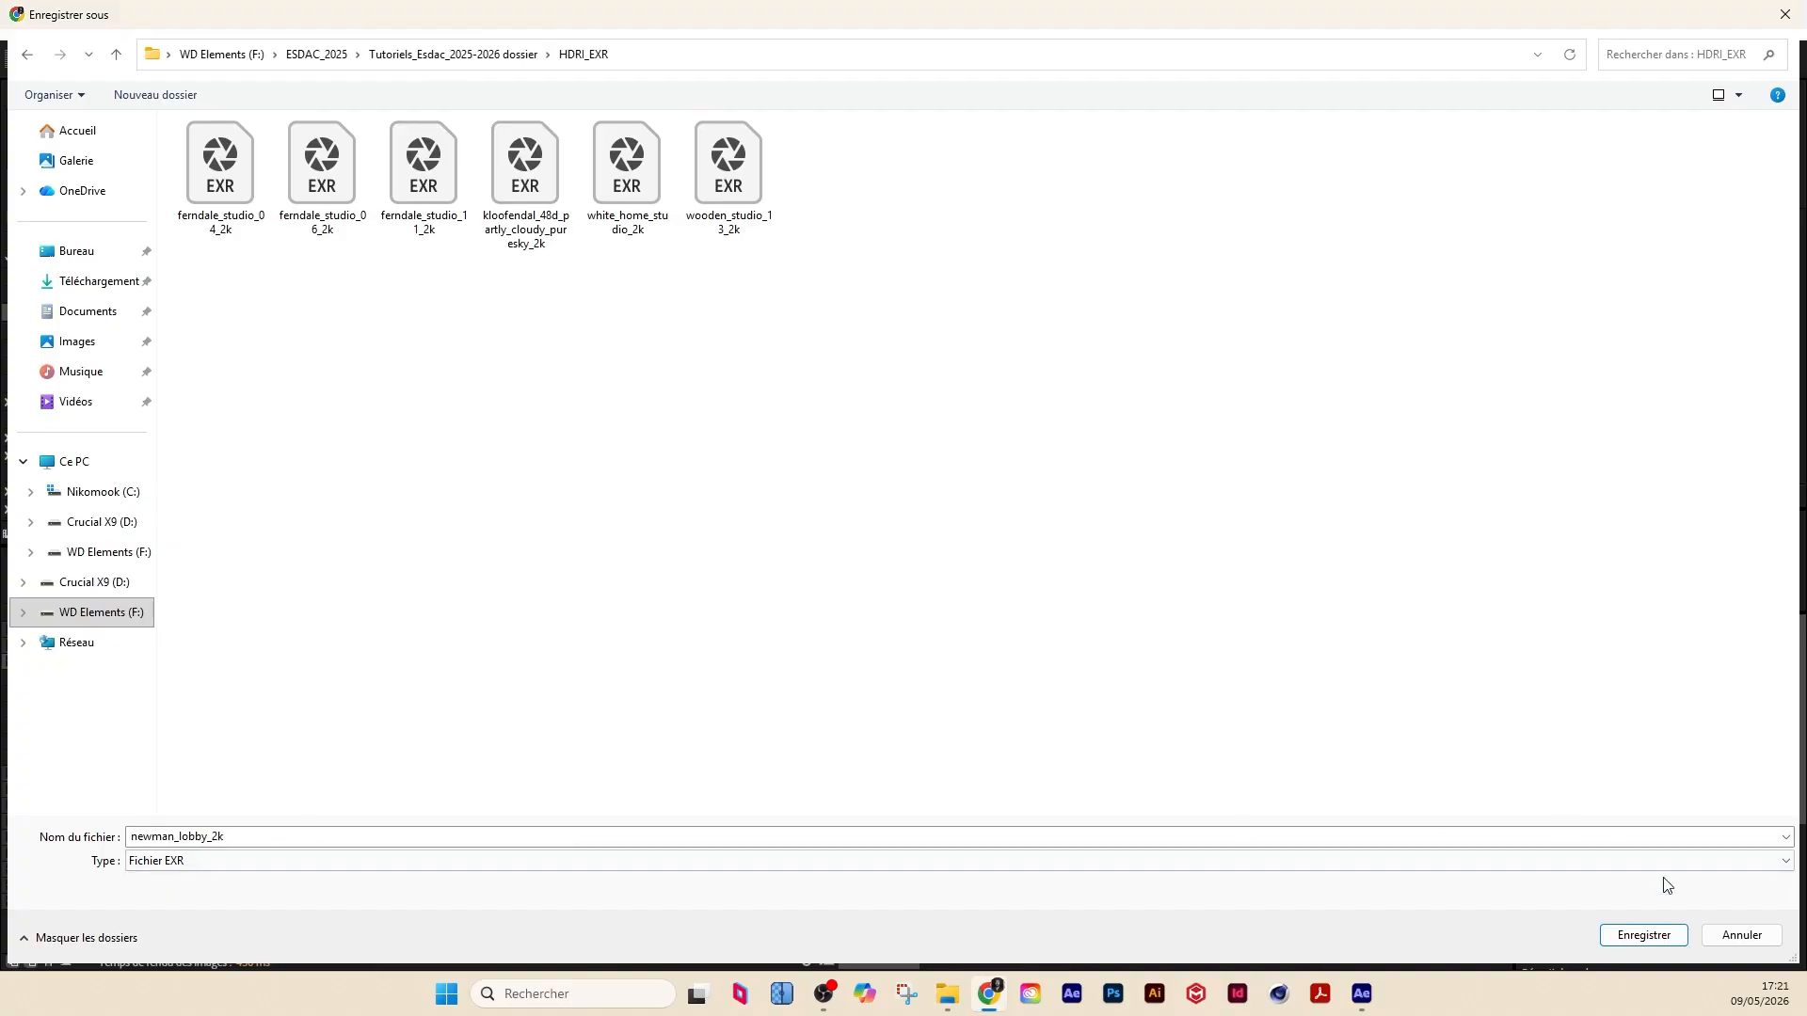
pyautogui.click(1641, 937)
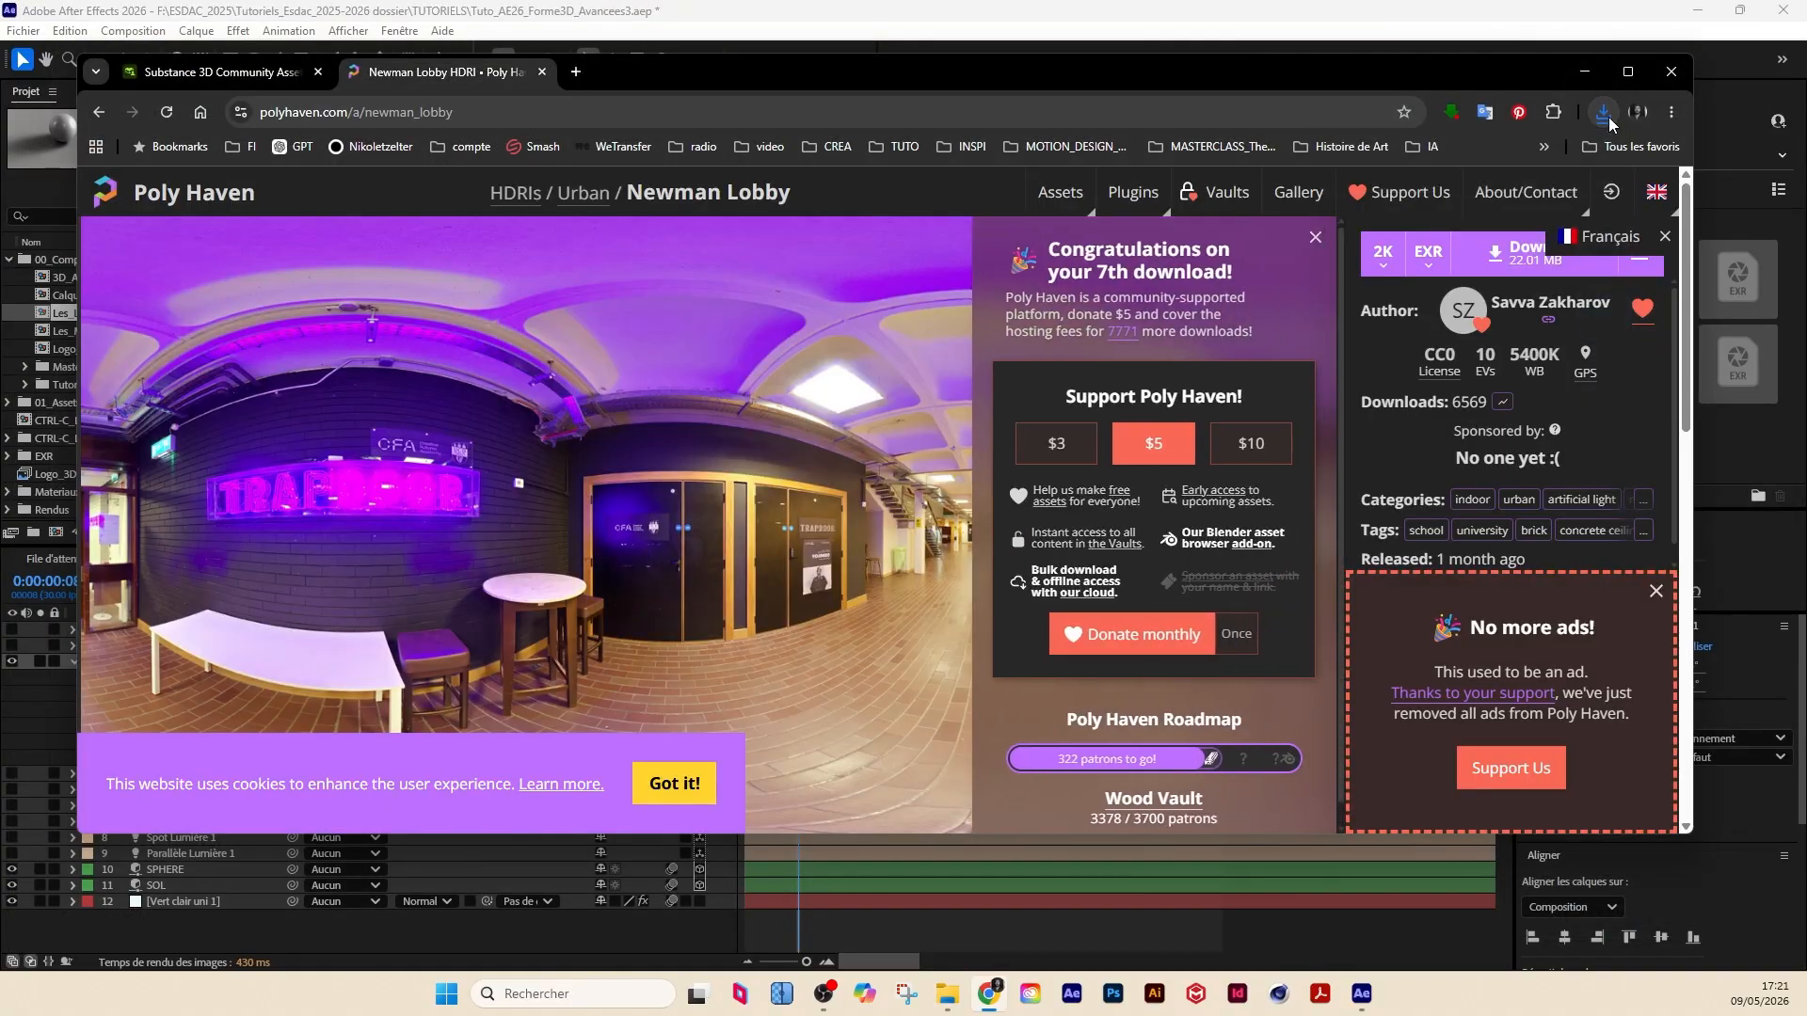
# Step: Import the downloaded newman_lobby_2k file from its folder into the After Effects project's EXR folder as footage
pyautogui.click(1608, 116)
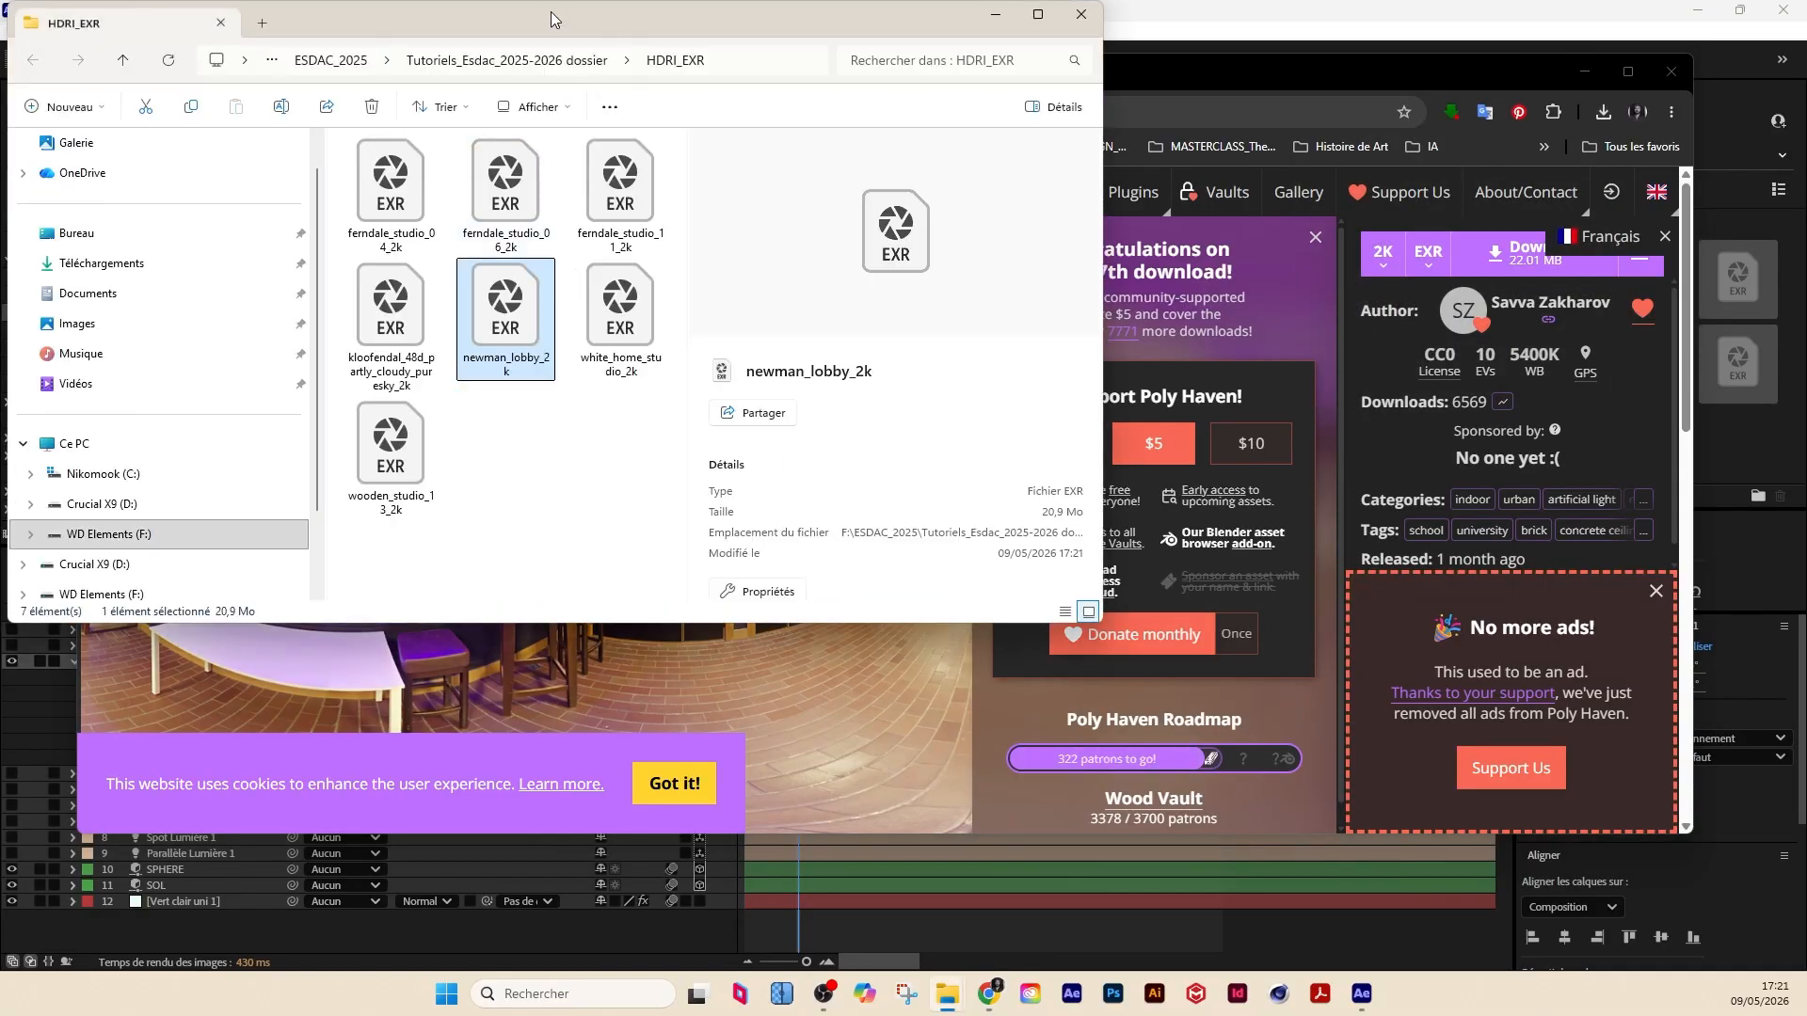
pyautogui.moveTo(551, 19); pyautogui.dragTo(1027, 86)
pyautogui.moveTo(965, 428); pyautogui.dragTo(7, 461)
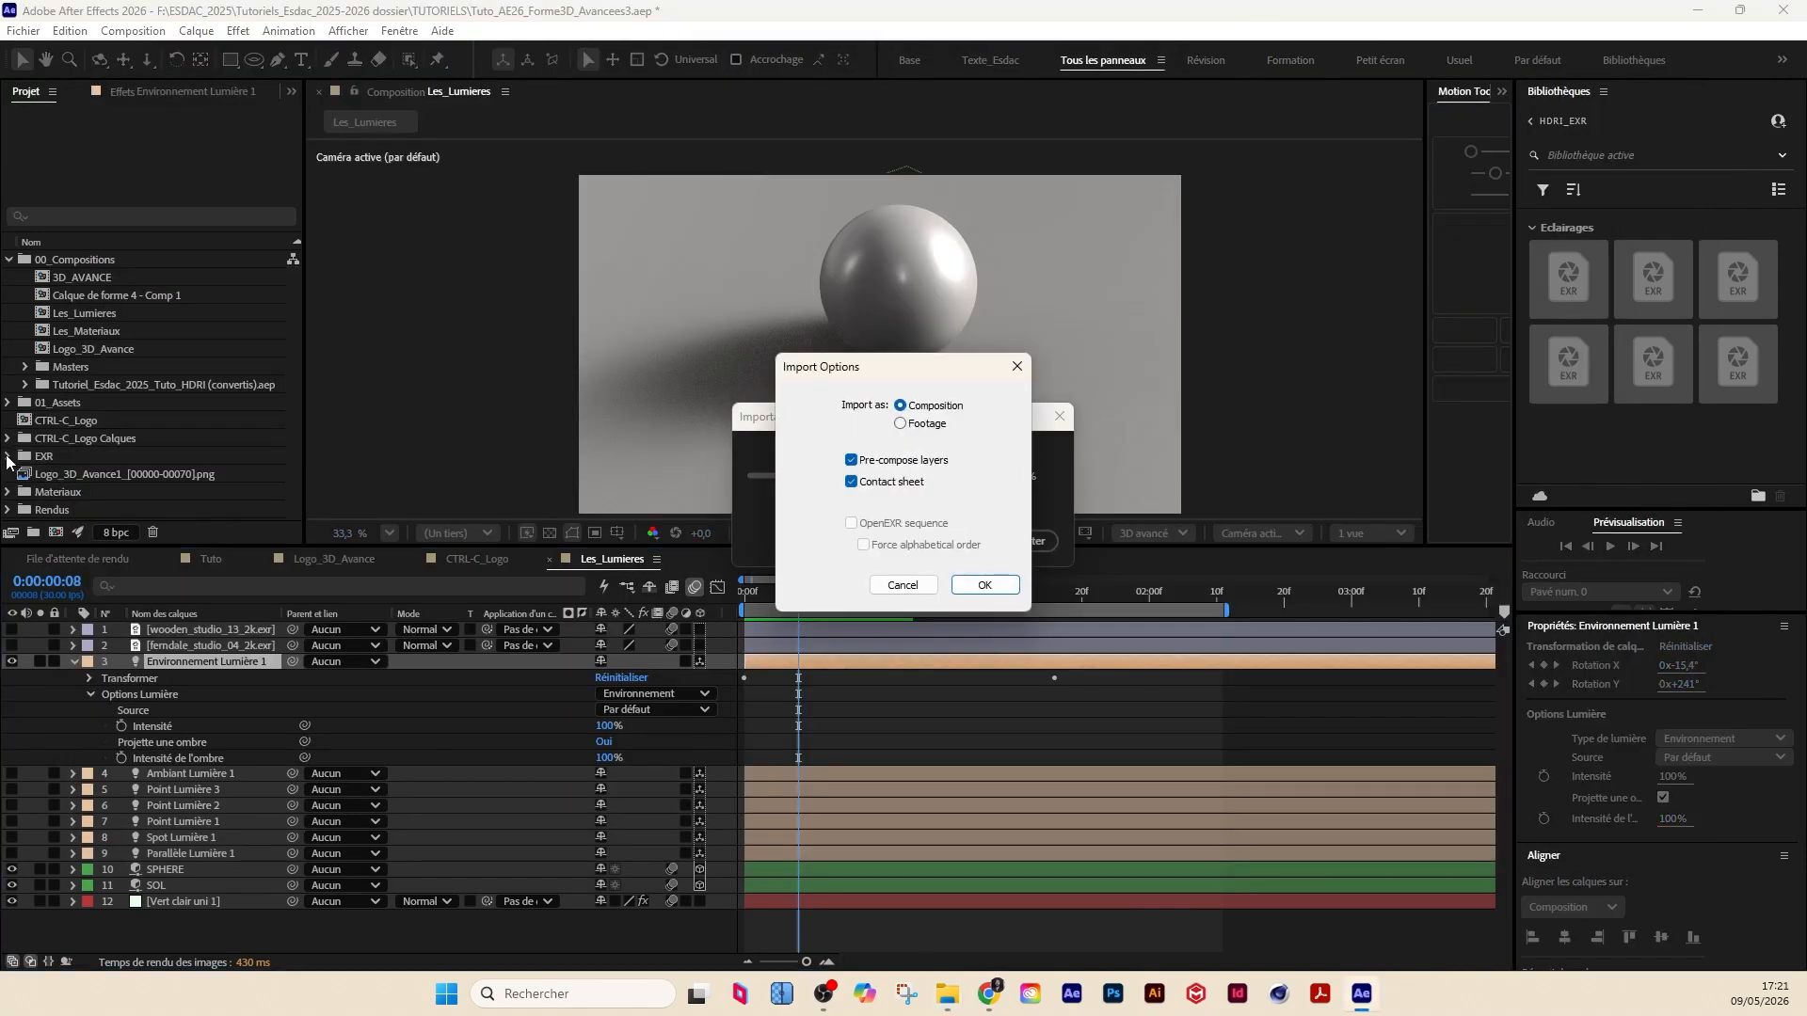
pyautogui.moveTo(897, 368); pyautogui.dragTo(911, 300)
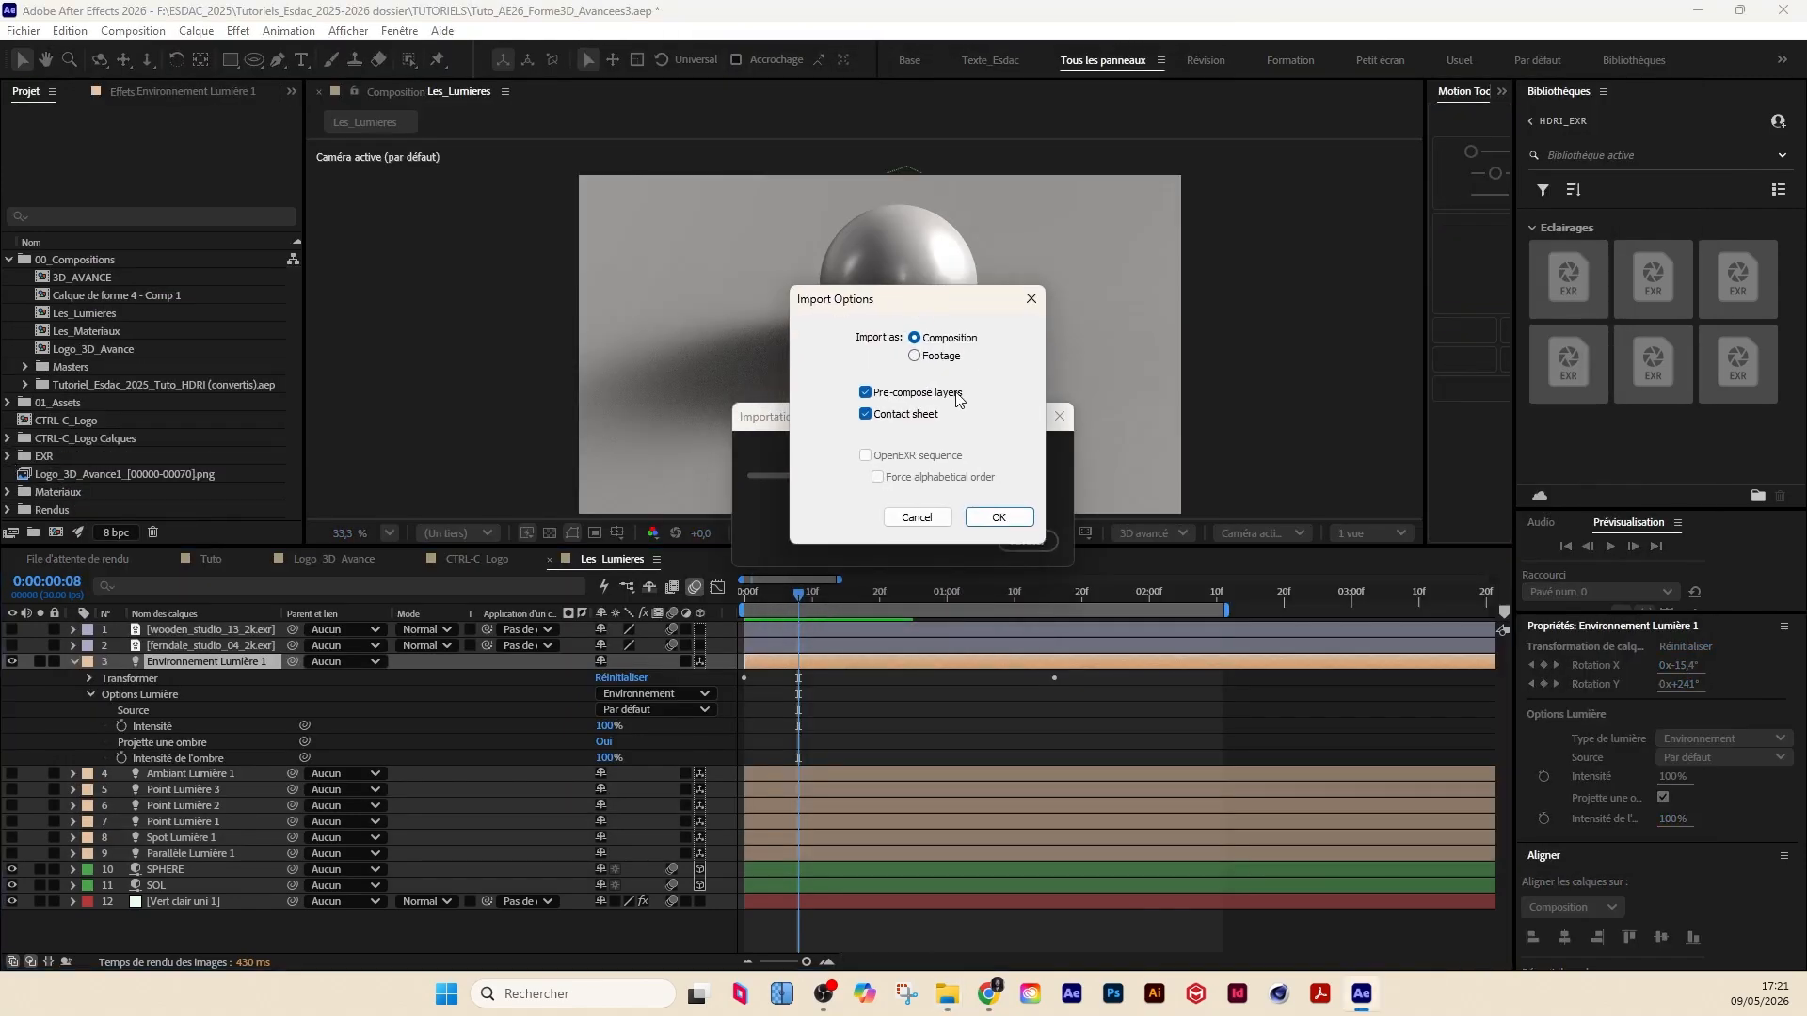
pyautogui.click(916, 355)
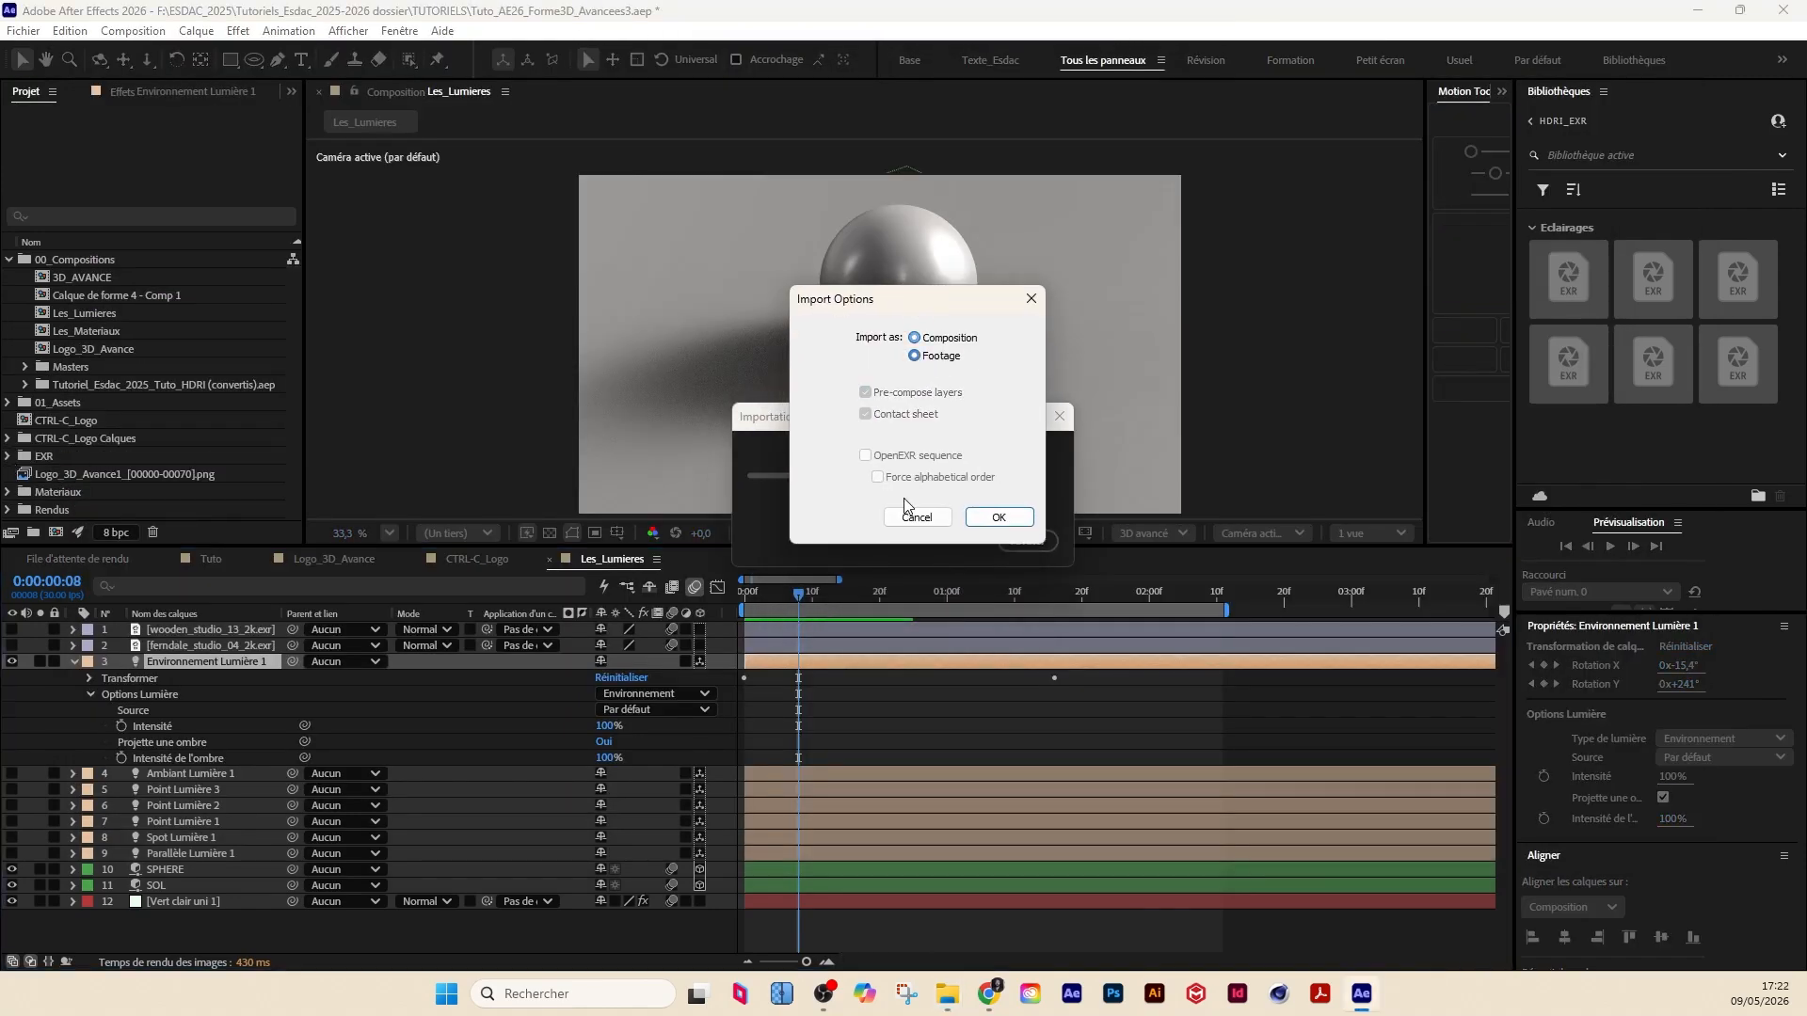
pyautogui.click(998, 516)
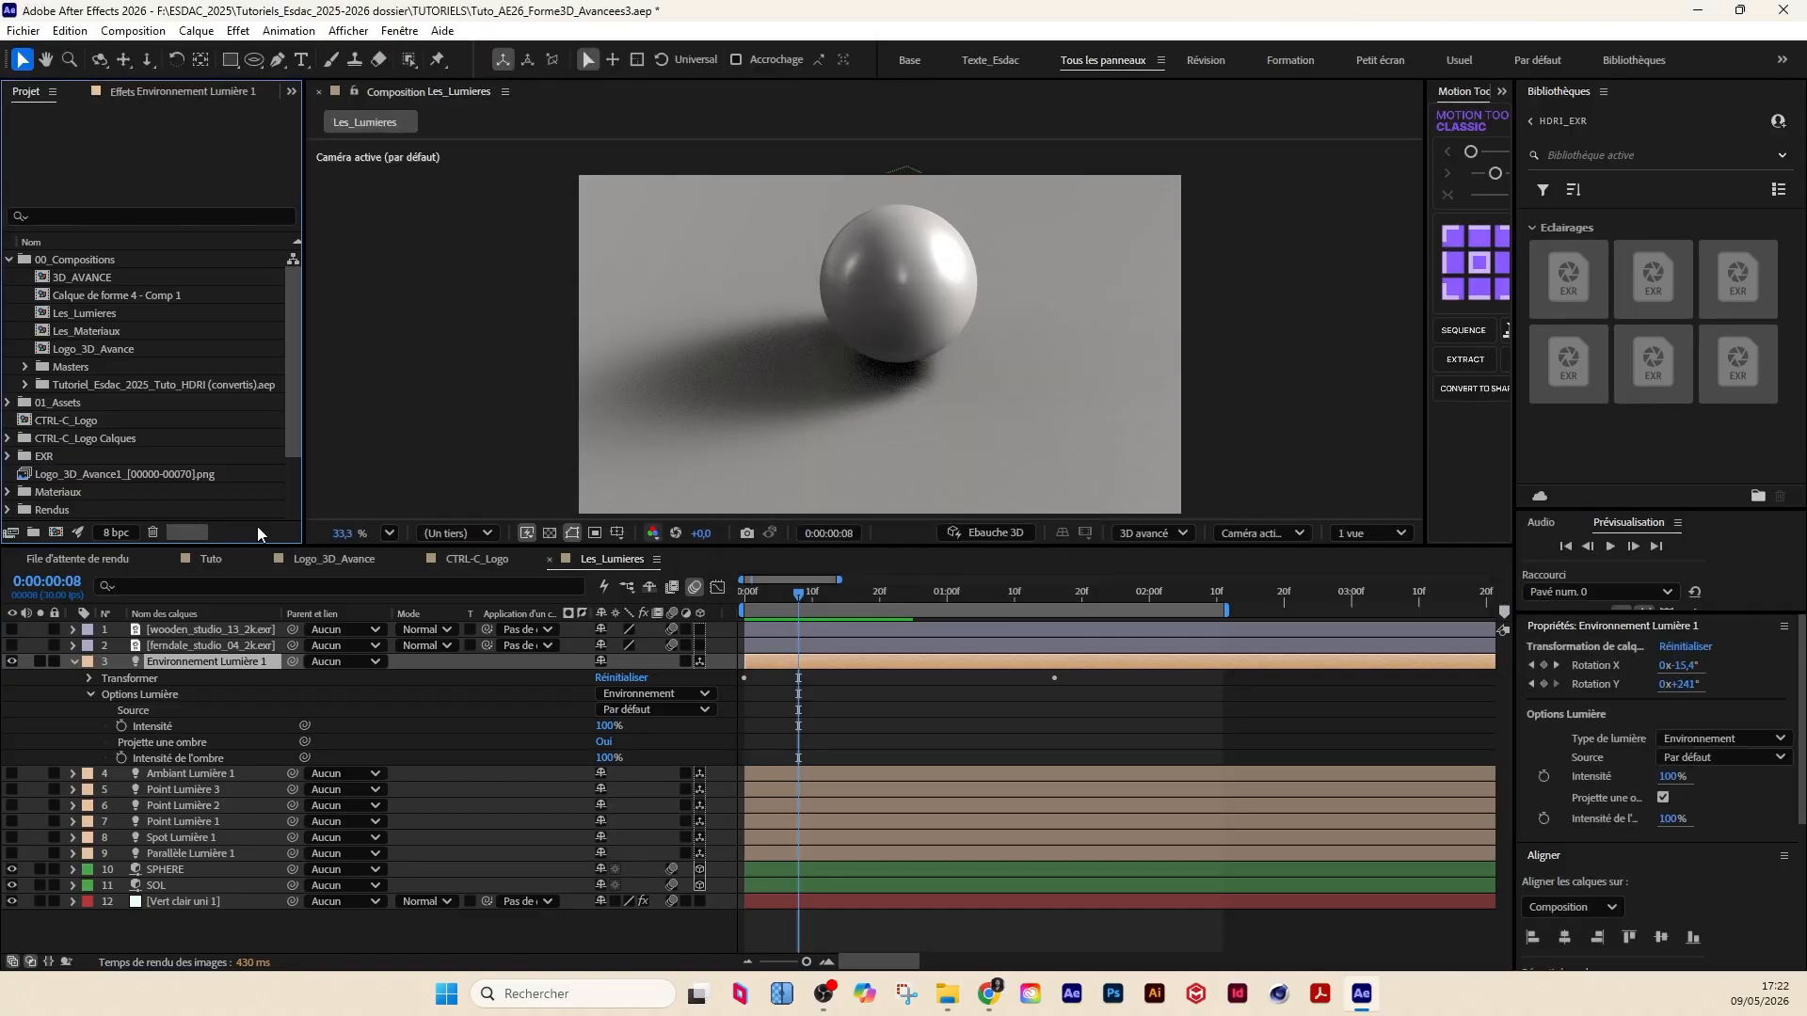
# Step: Add newman_lobby_2k.exr from the project's EXR folder to the Les_Lumieres composition as the topmost layer
pyautogui.click(8, 456)
pyautogui.scroll(-1, 101, 459)
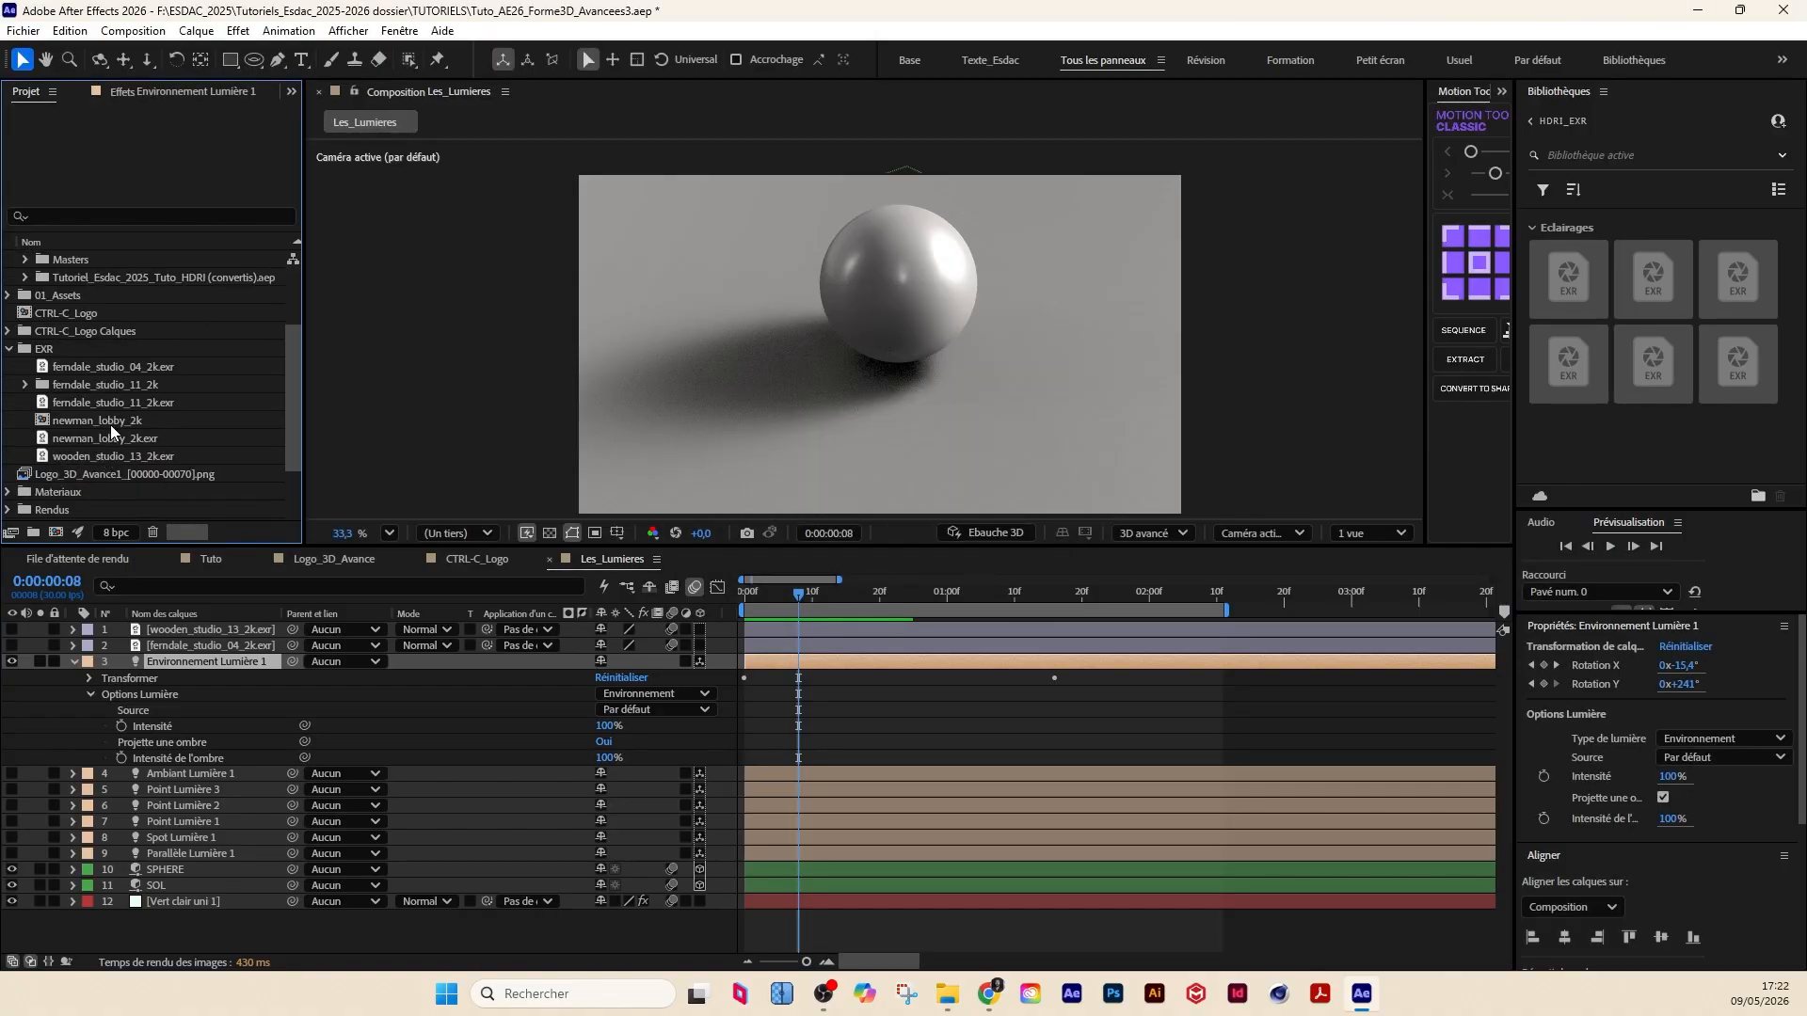
pyautogui.click(105, 439)
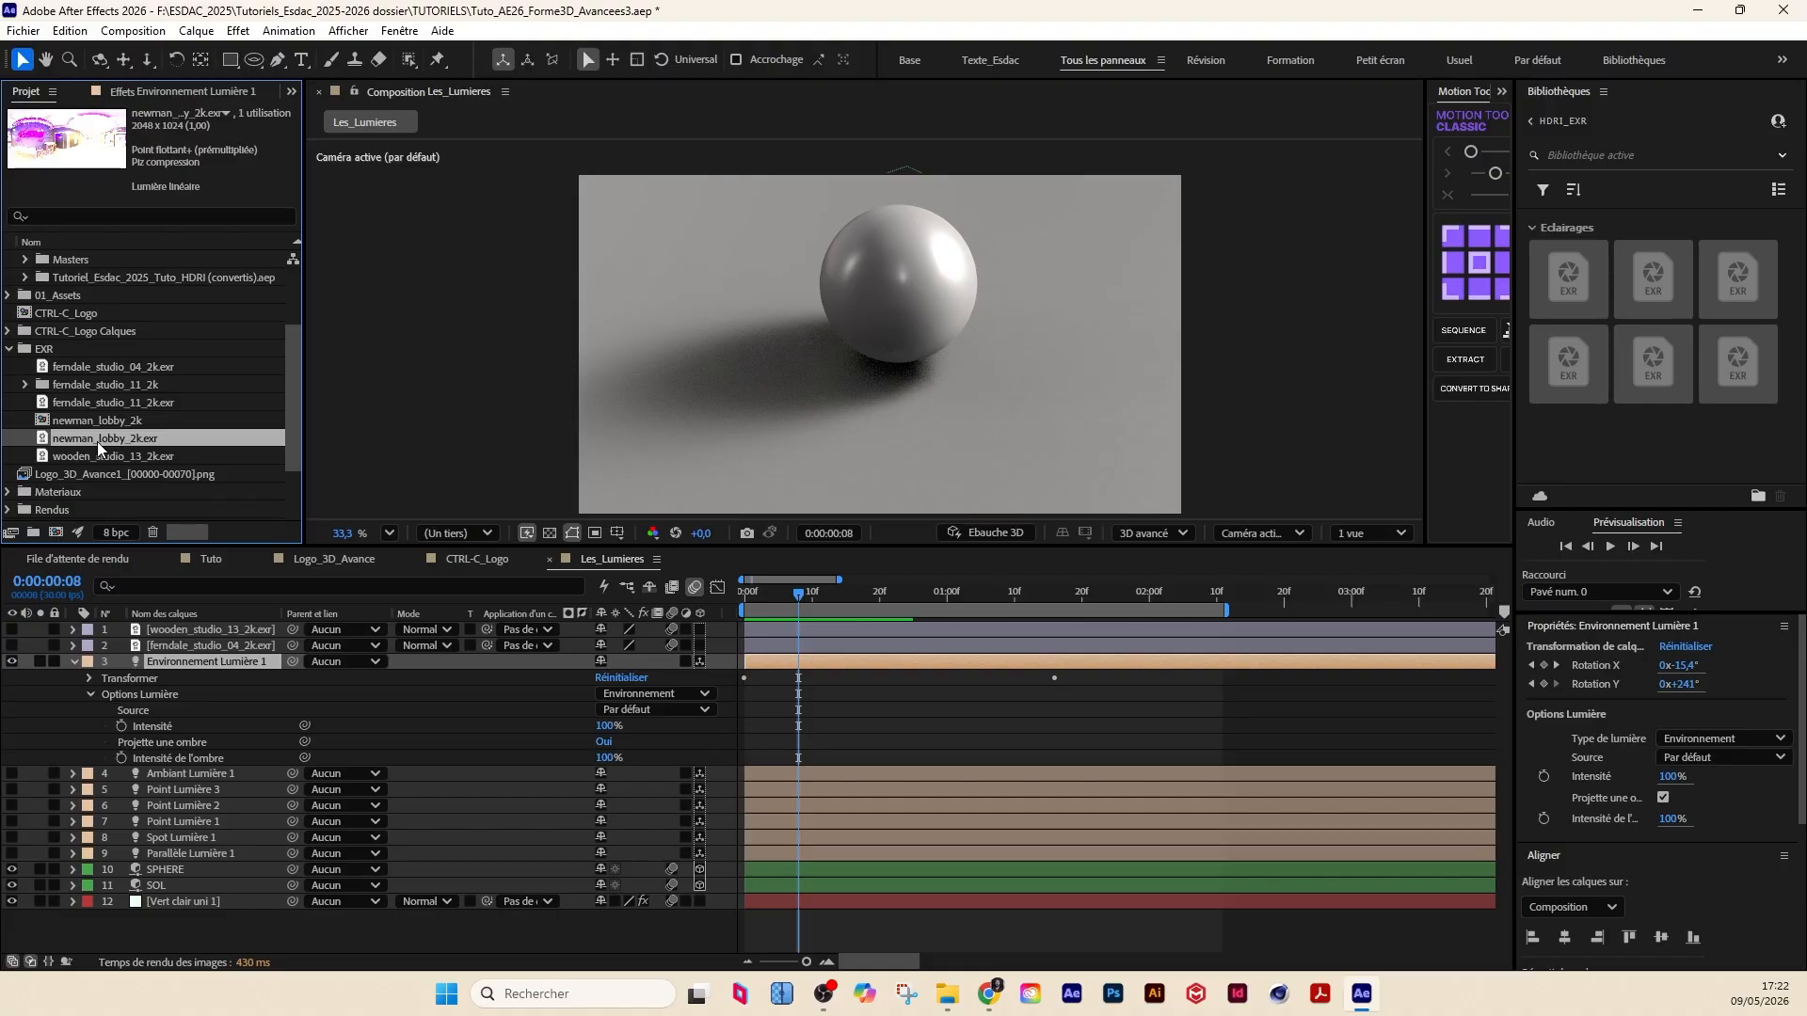
pyautogui.moveTo(100, 442); pyautogui.dragTo(245, 633)
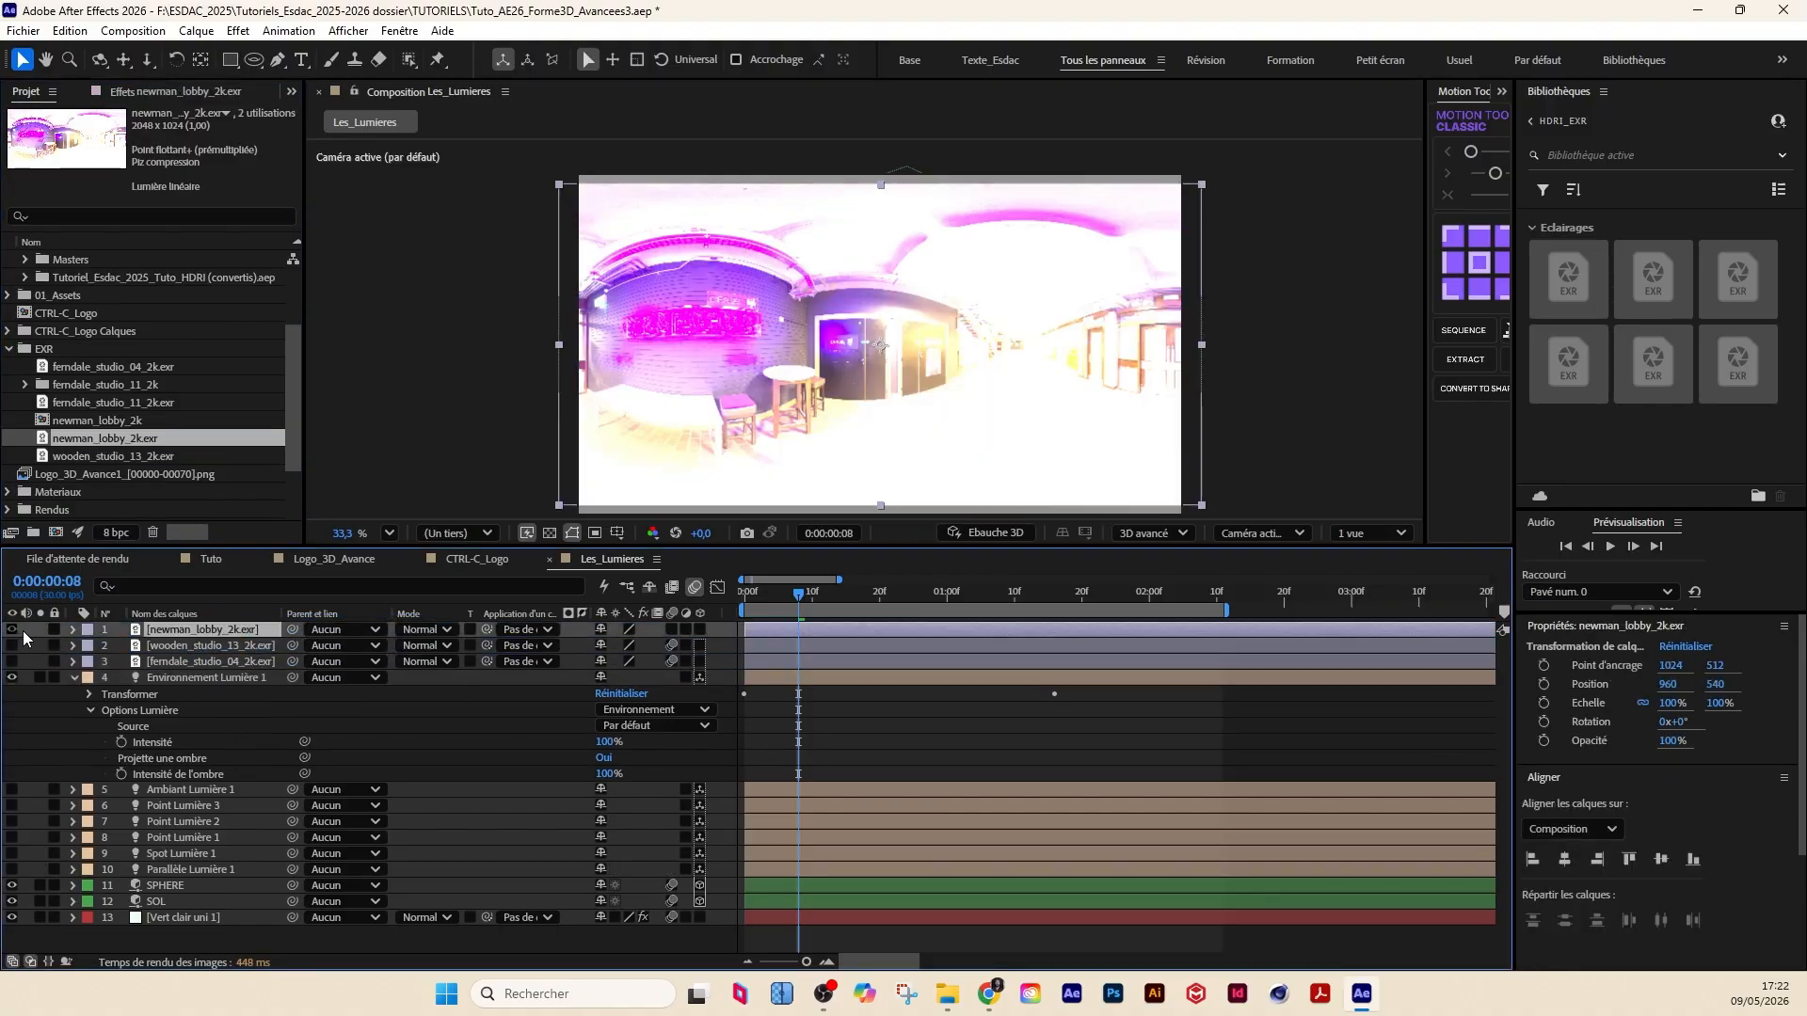
# Step: Hide the newman_lobby_2k.exr layer and set it as the source of Environnement Lumière 1
pyautogui.click(12, 630)
pyautogui.click(659, 725)
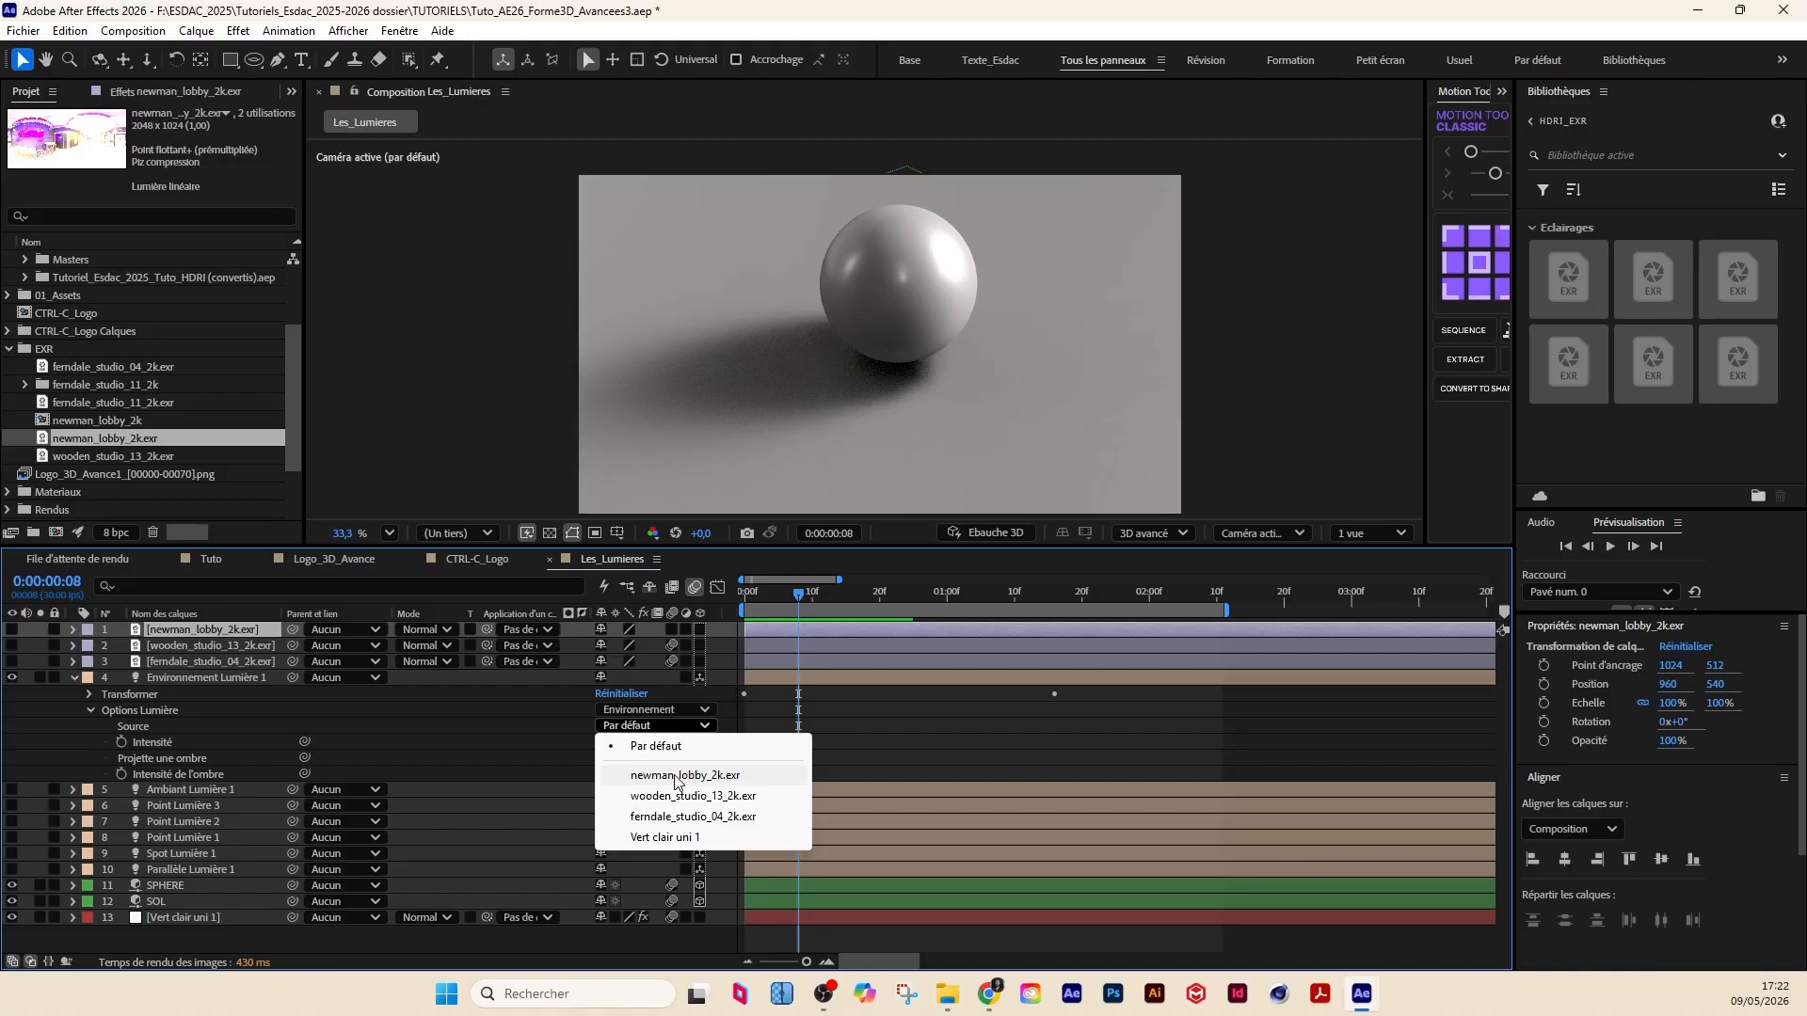
pyautogui.click(676, 776)
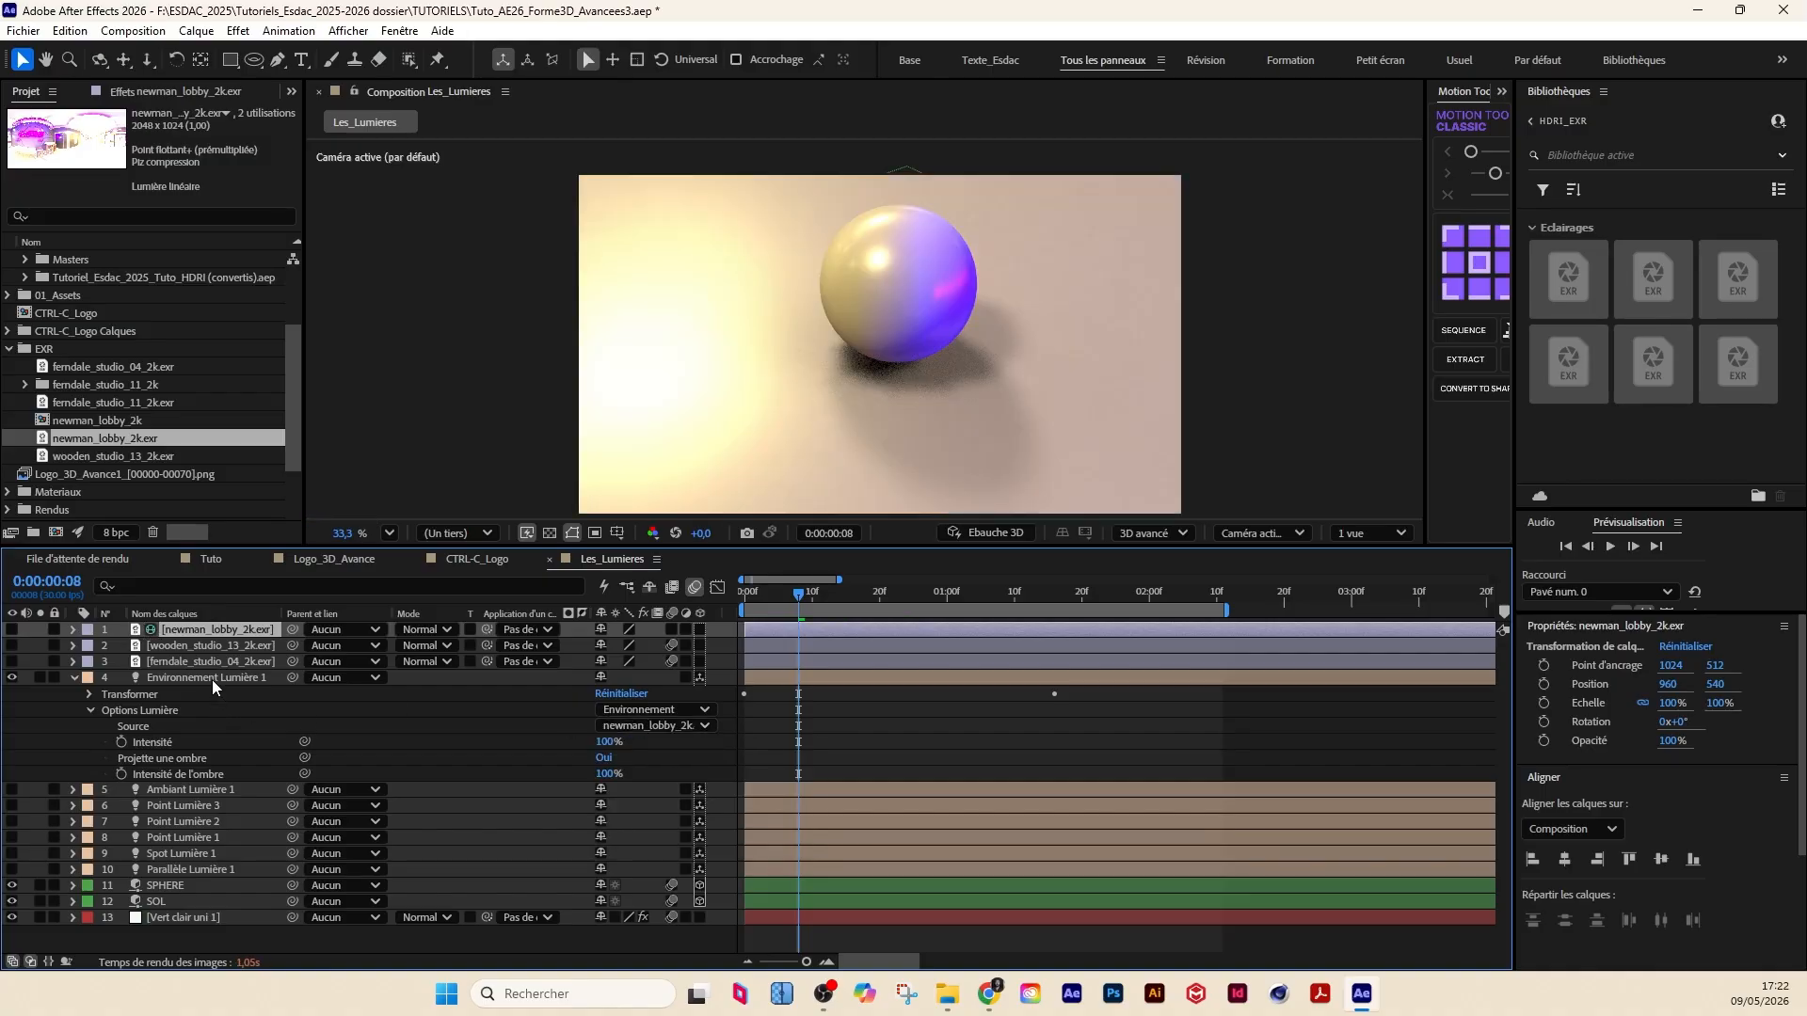
pyautogui.click(212, 677)
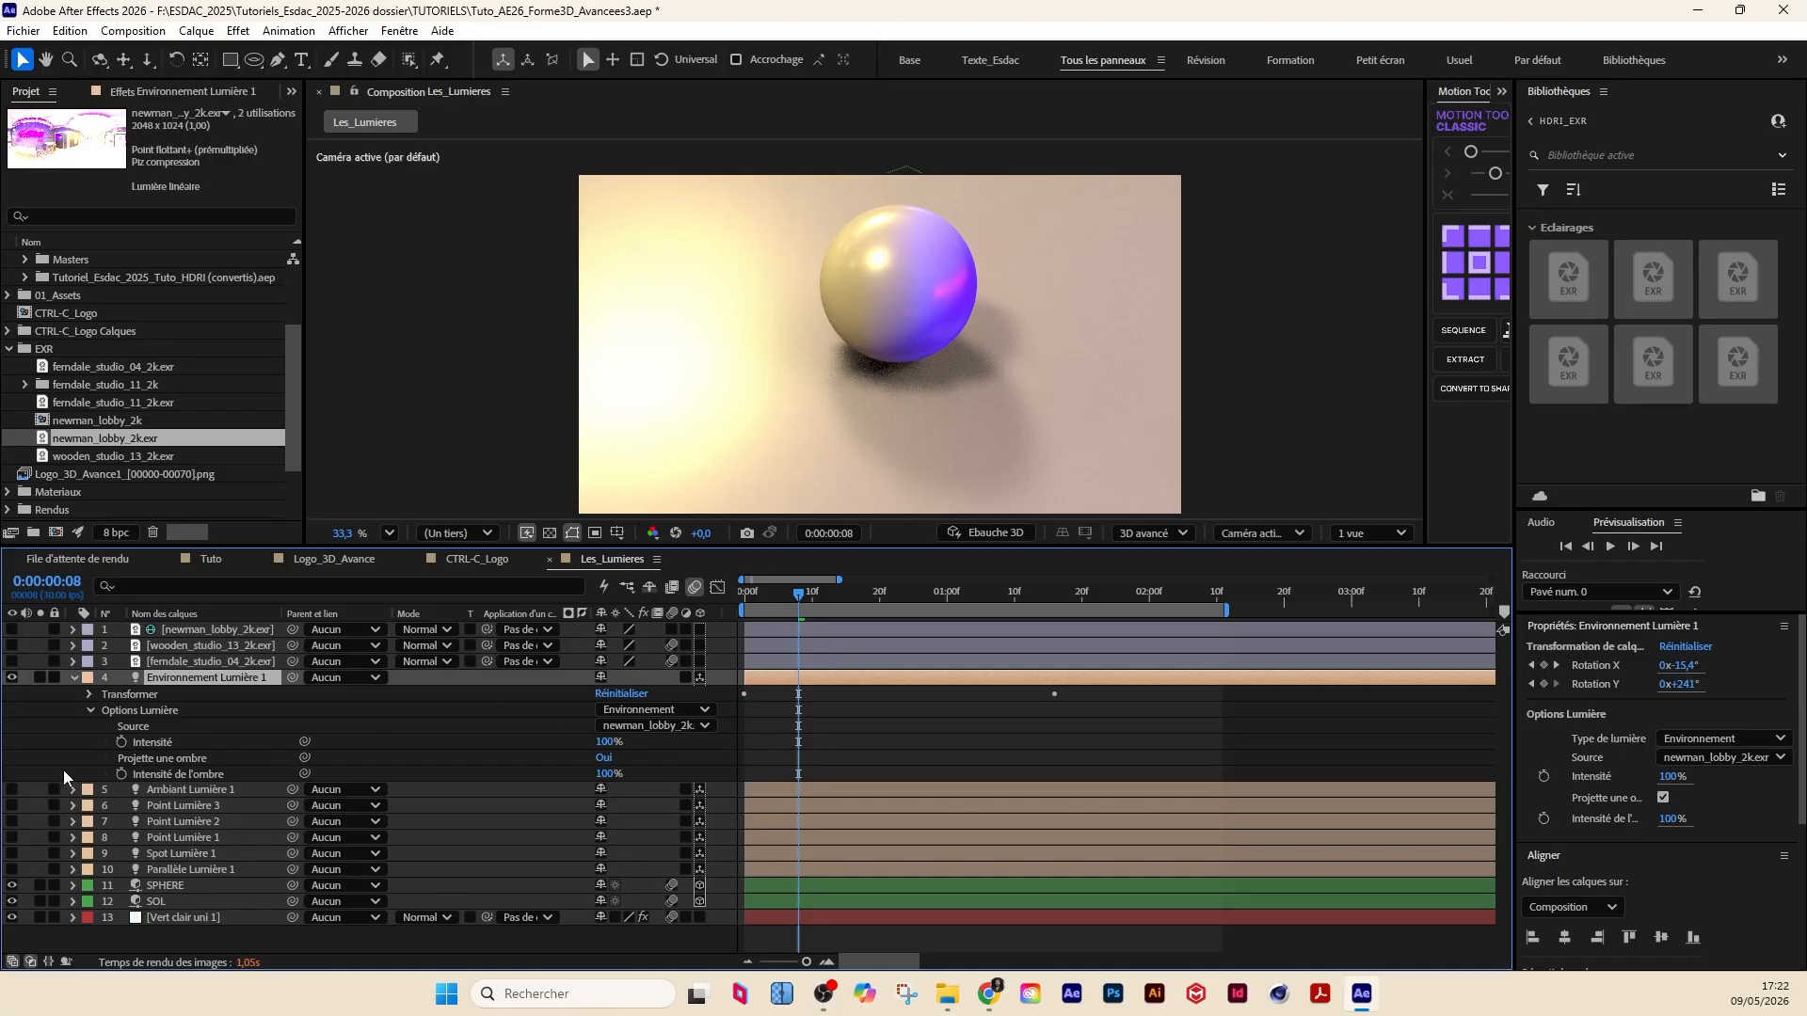
# Step: Set the SOL layer's material to 0% roughness and 100% metallic, and preview the reflection at frame 5
pyautogui.click(171, 903)
pyautogui.click(73, 902)
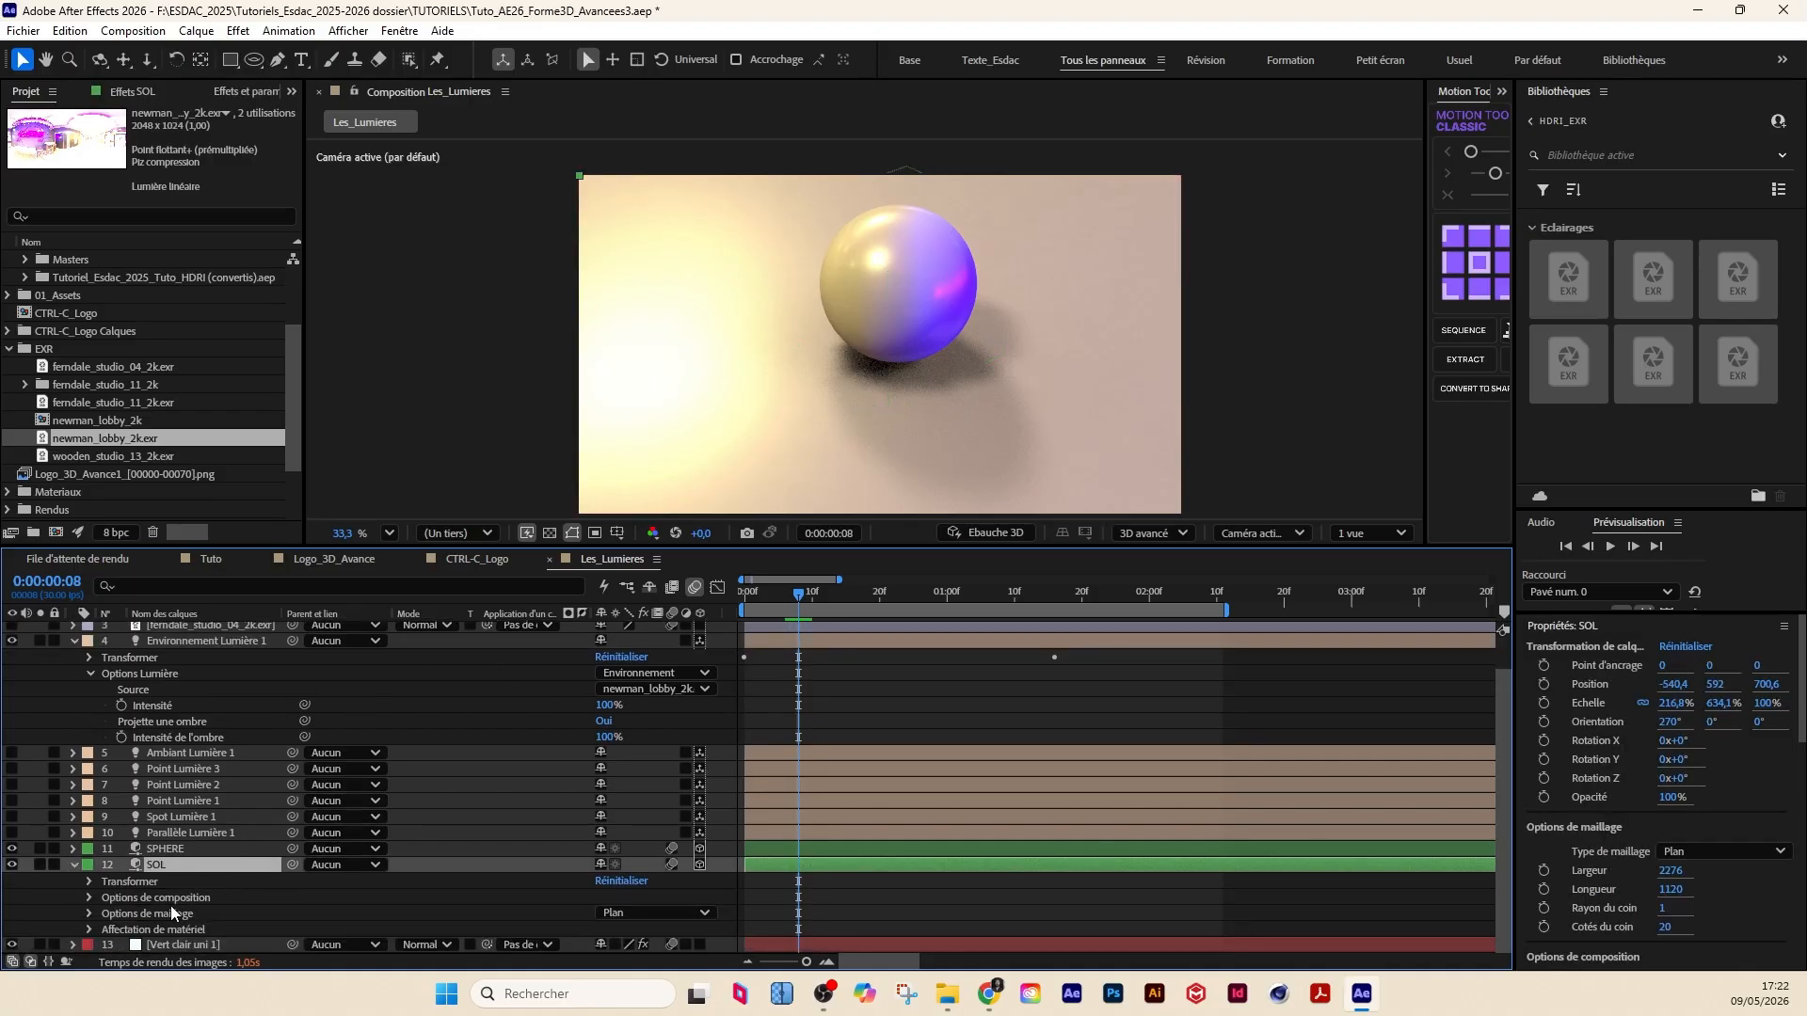
pyautogui.click(91, 929)
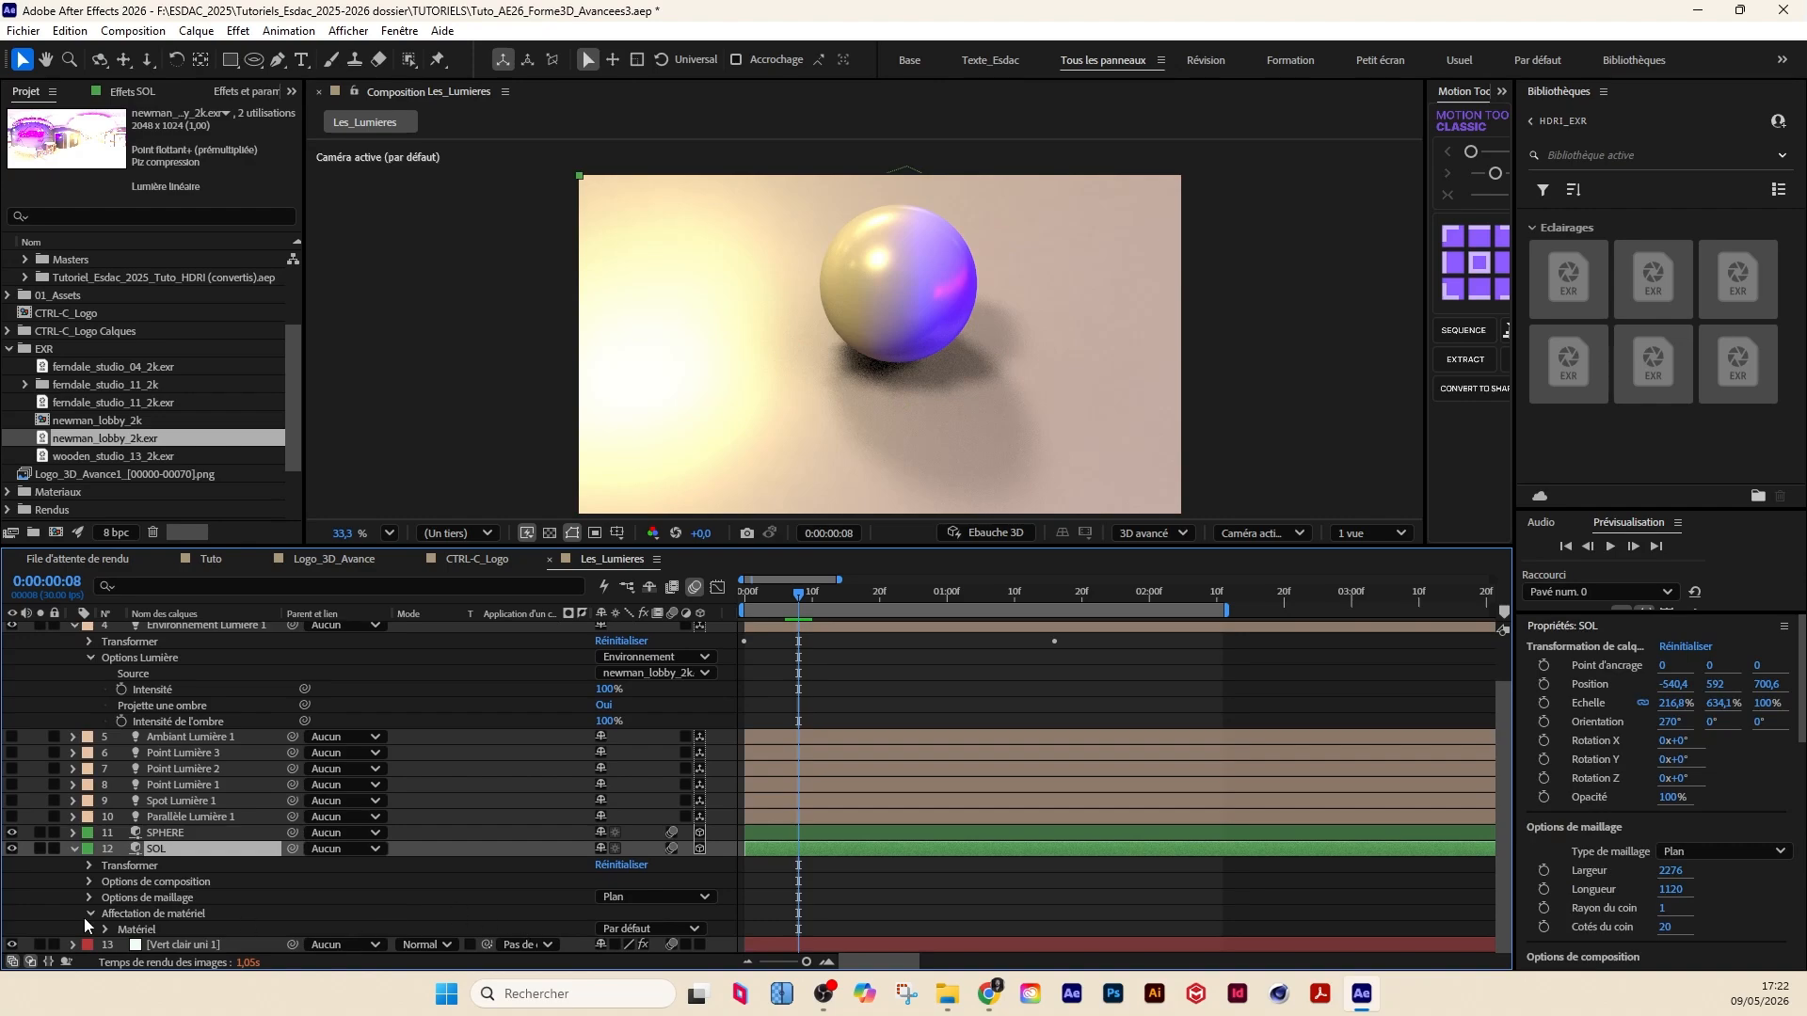
pyautogui.click(104, 930)
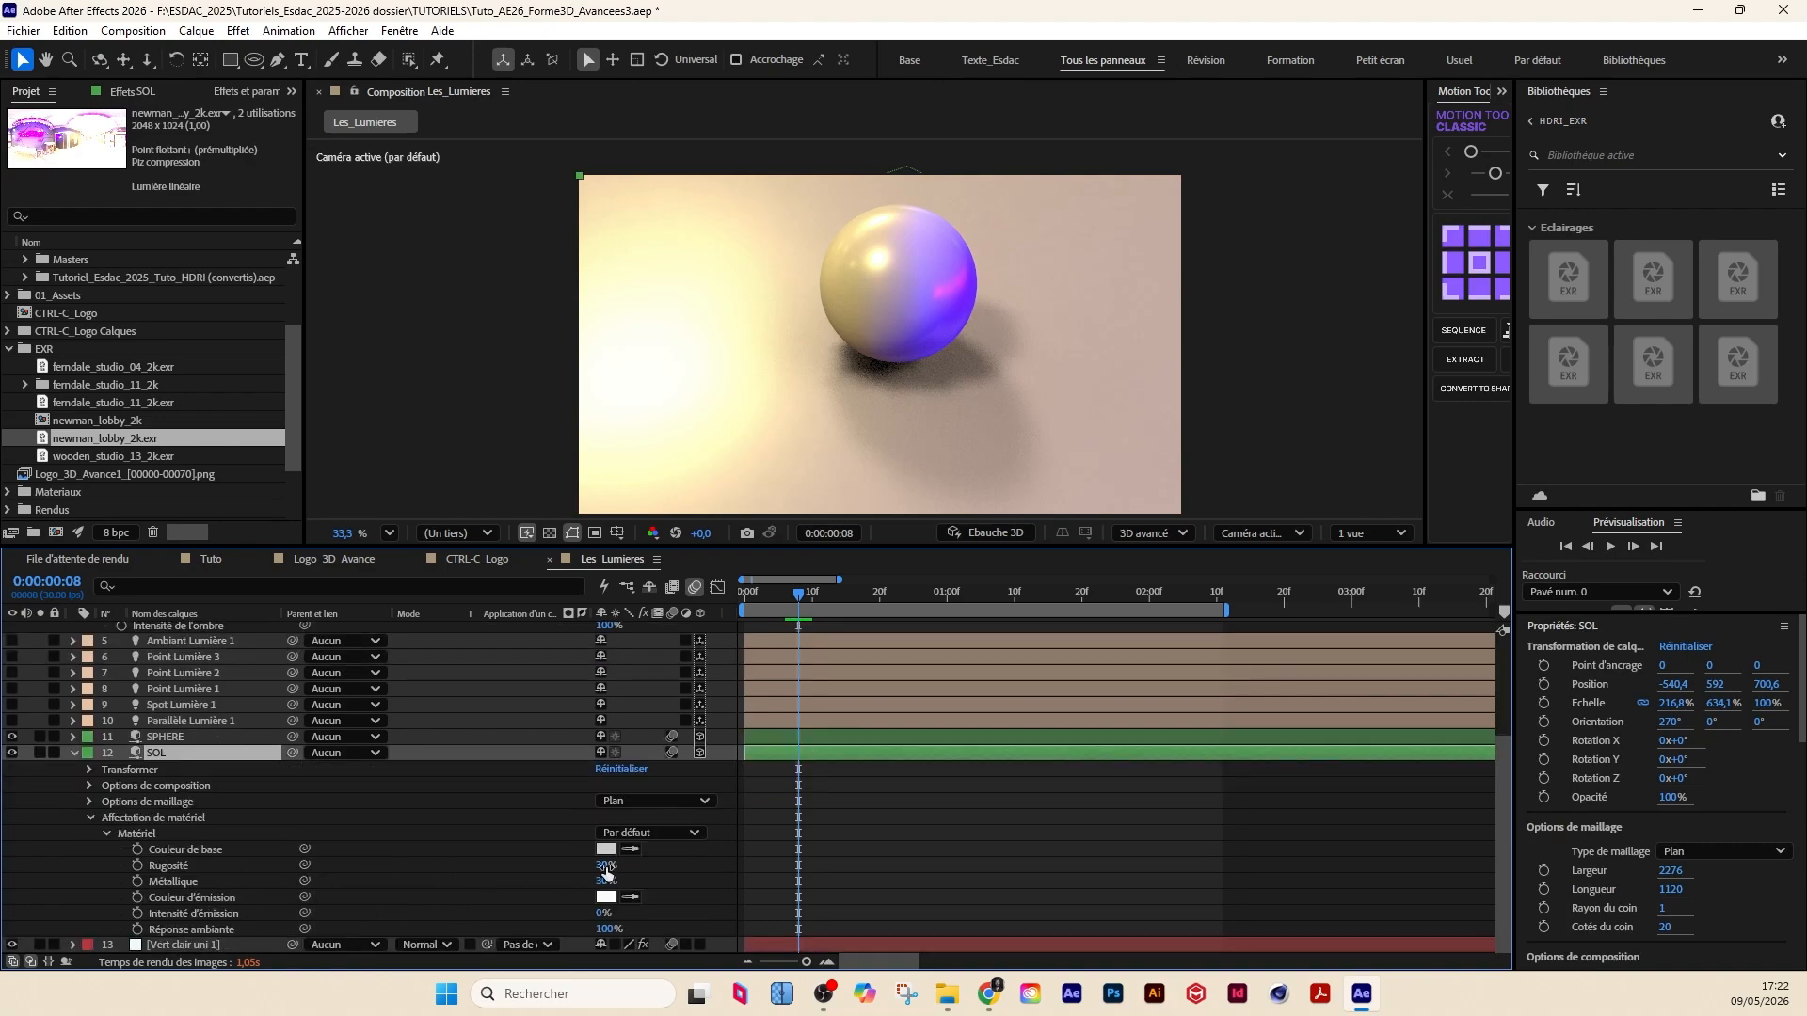
pyautogui.moveTo(605, 867); pyautogui.dragTo(698, 883)
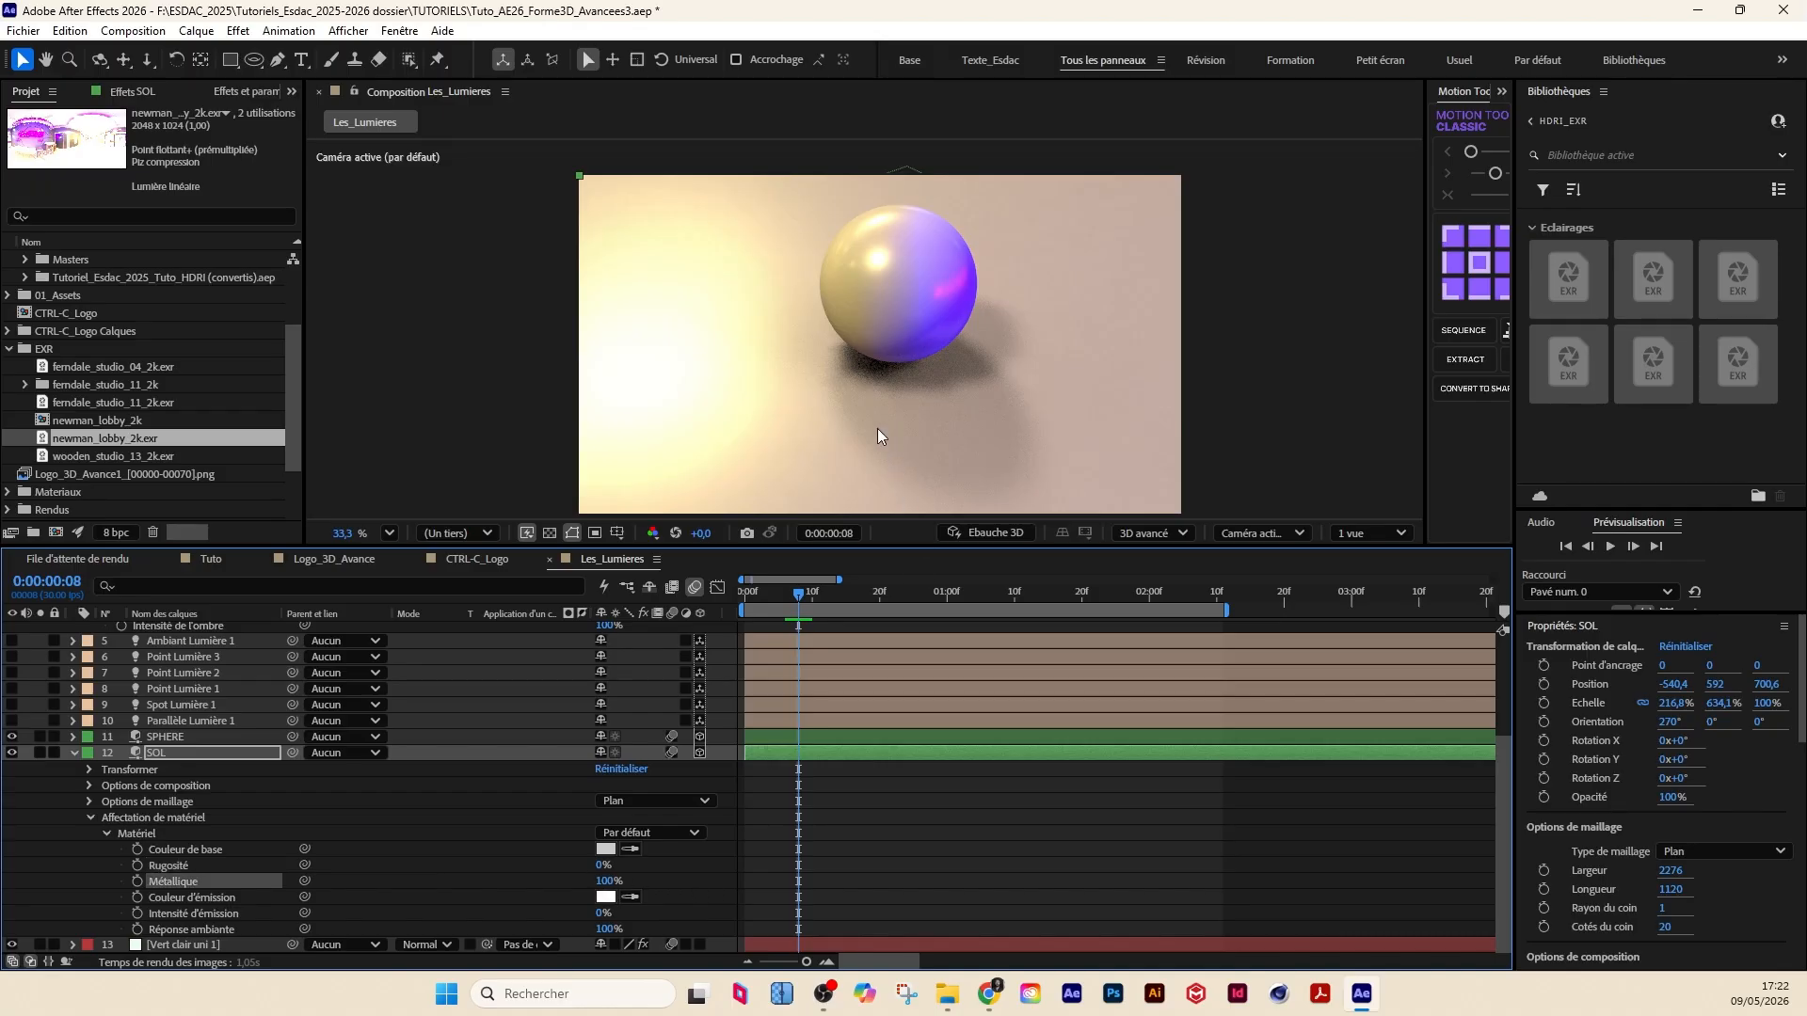
pyautogui.moveTo(789, 589); pyautogui.dragTo(777, 594)
pyautogui.click(507, 856)
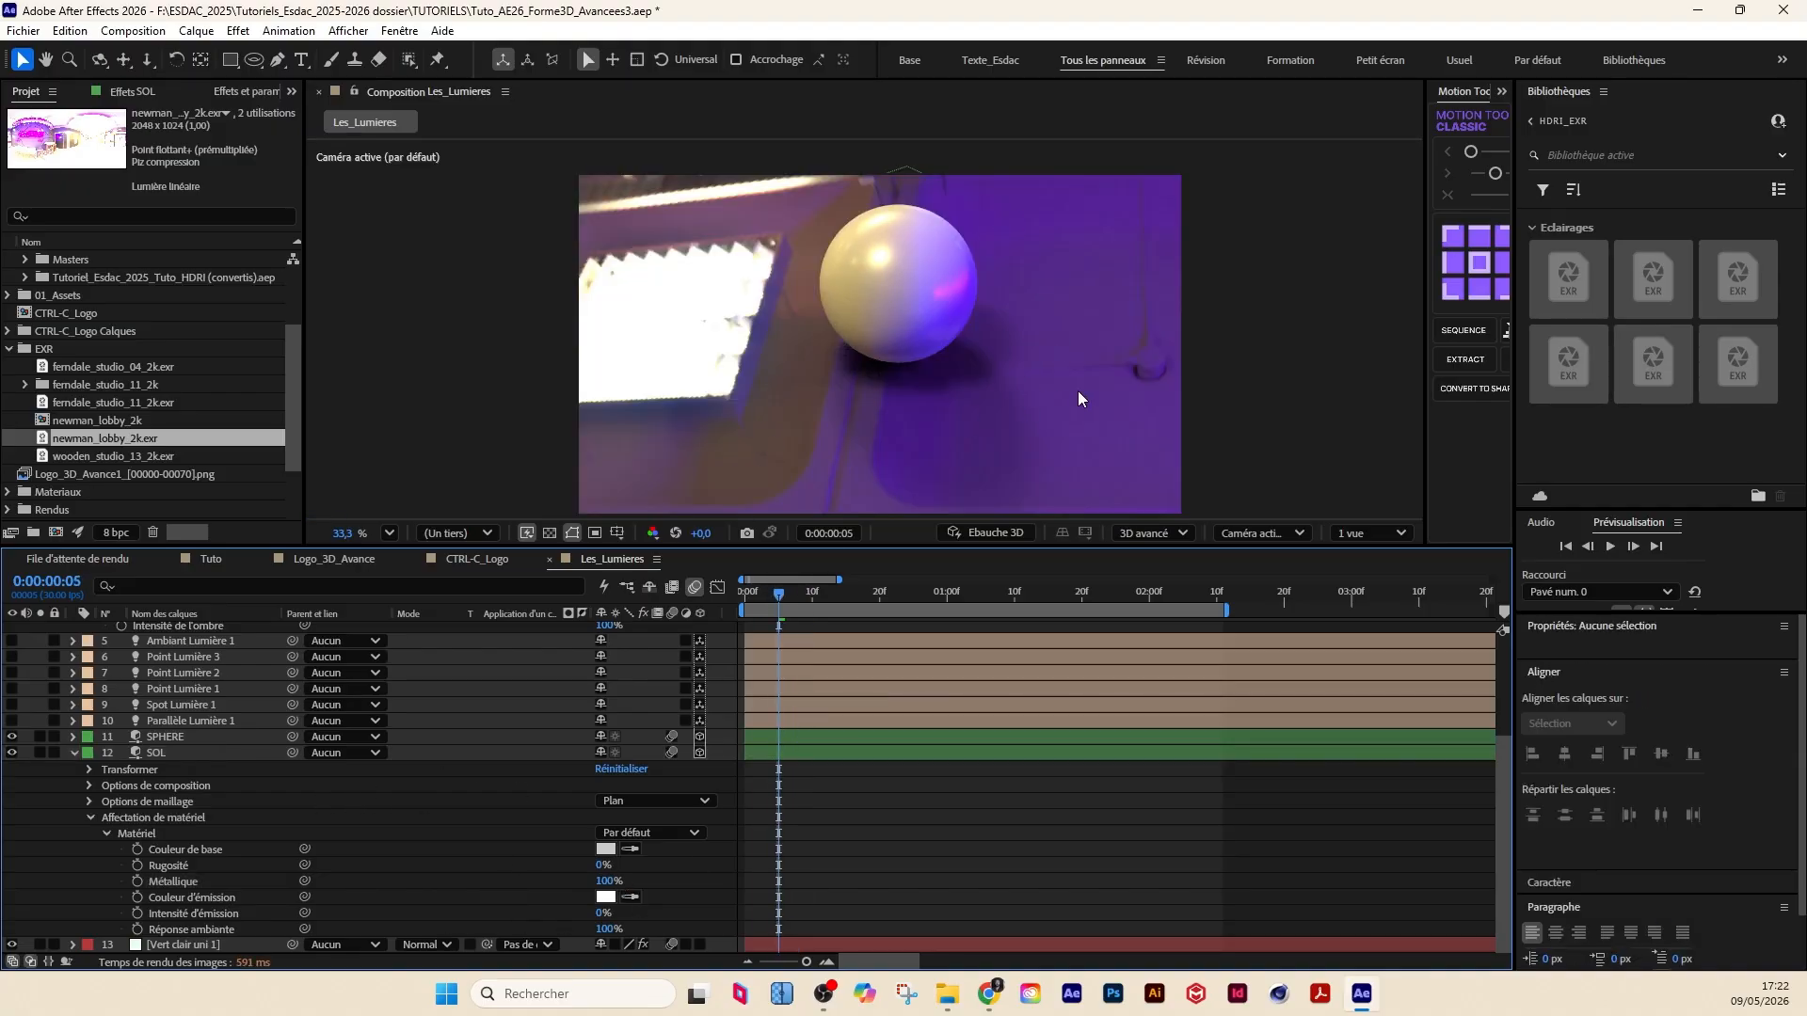
# Step: Compare the floor's reflections with the Newman Lobby panorama on its Poly Haven page in the browser, and return to After Effects
pyautogui.scroll(-1, 1079, 398)
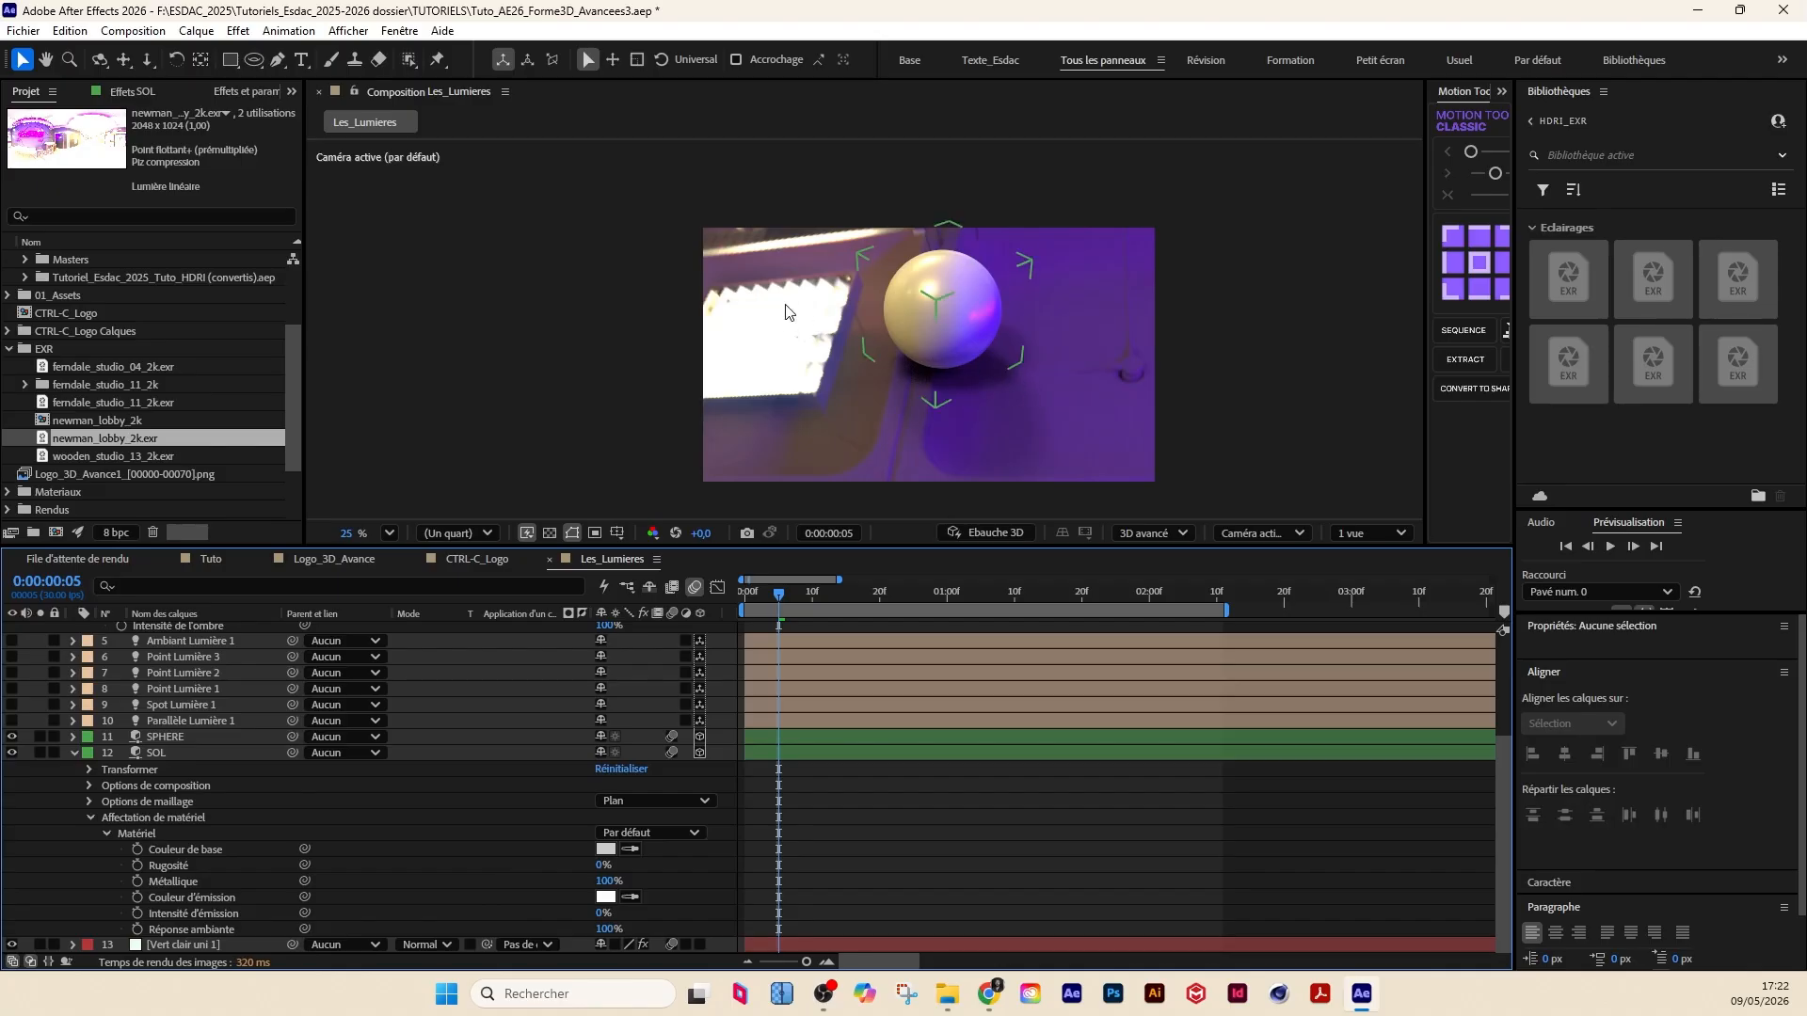
pyautogui.click(989, 994)
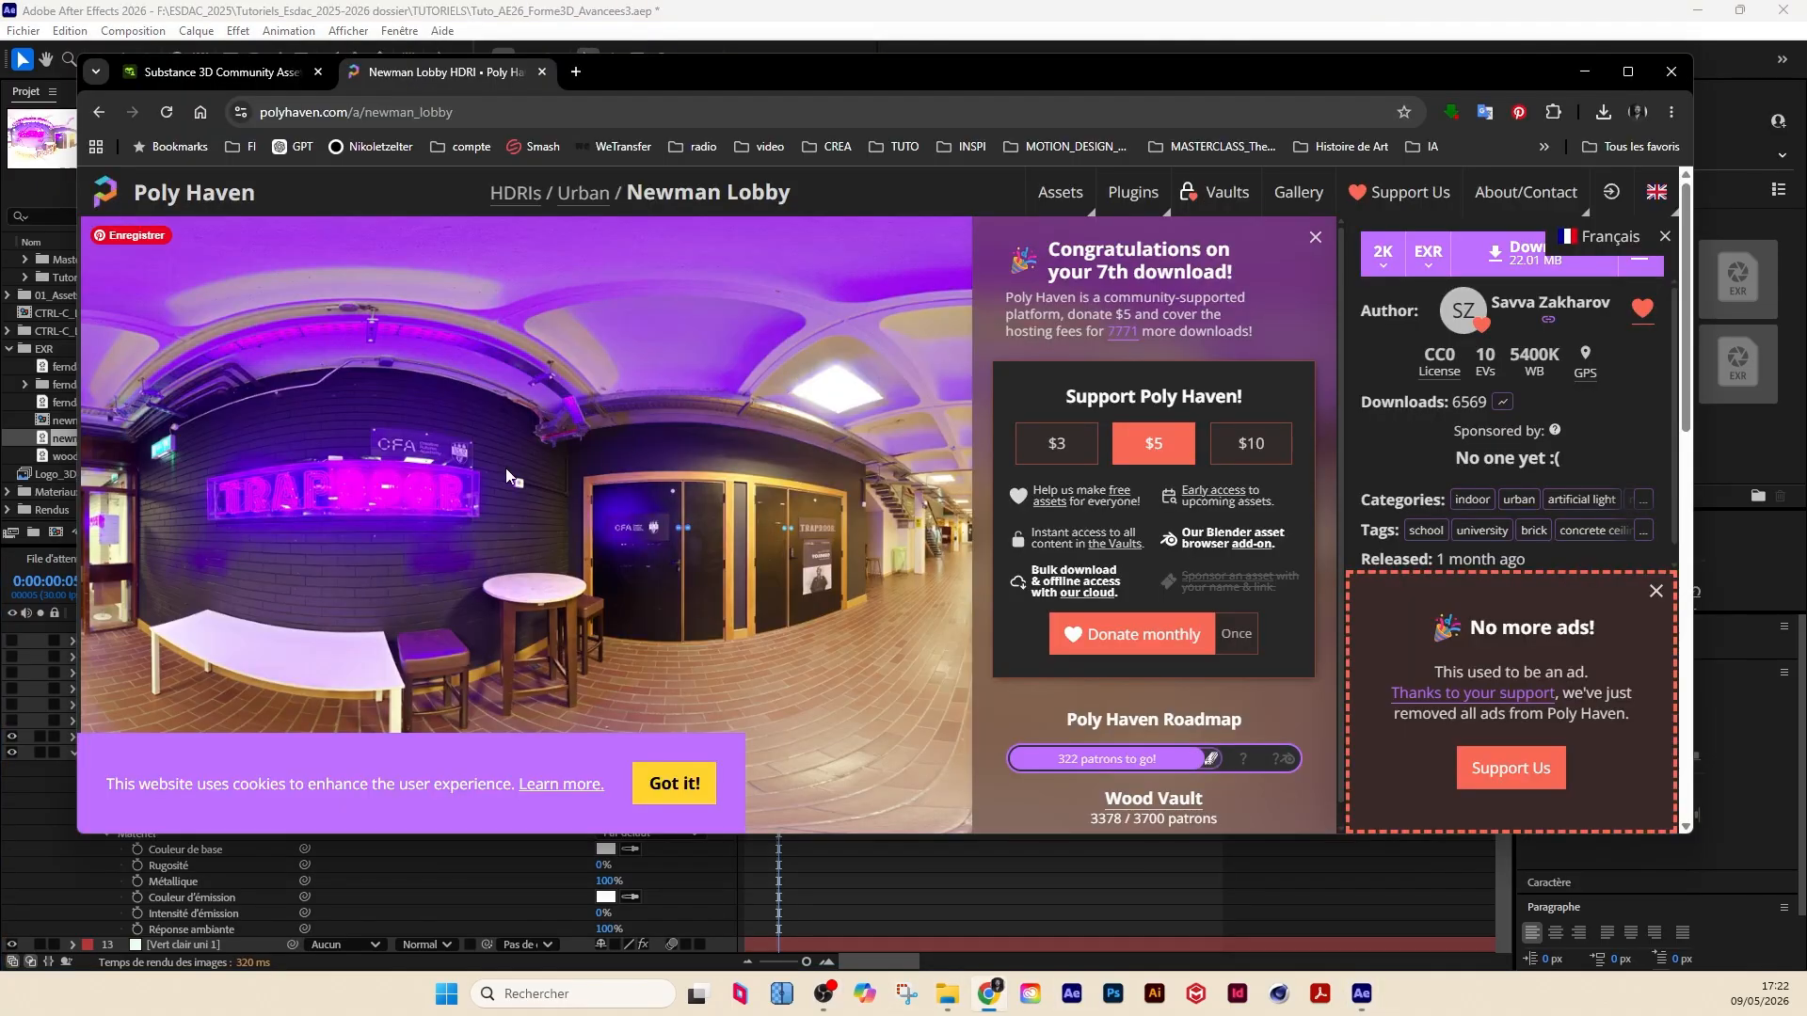
pyautogui.click(1240, 5)
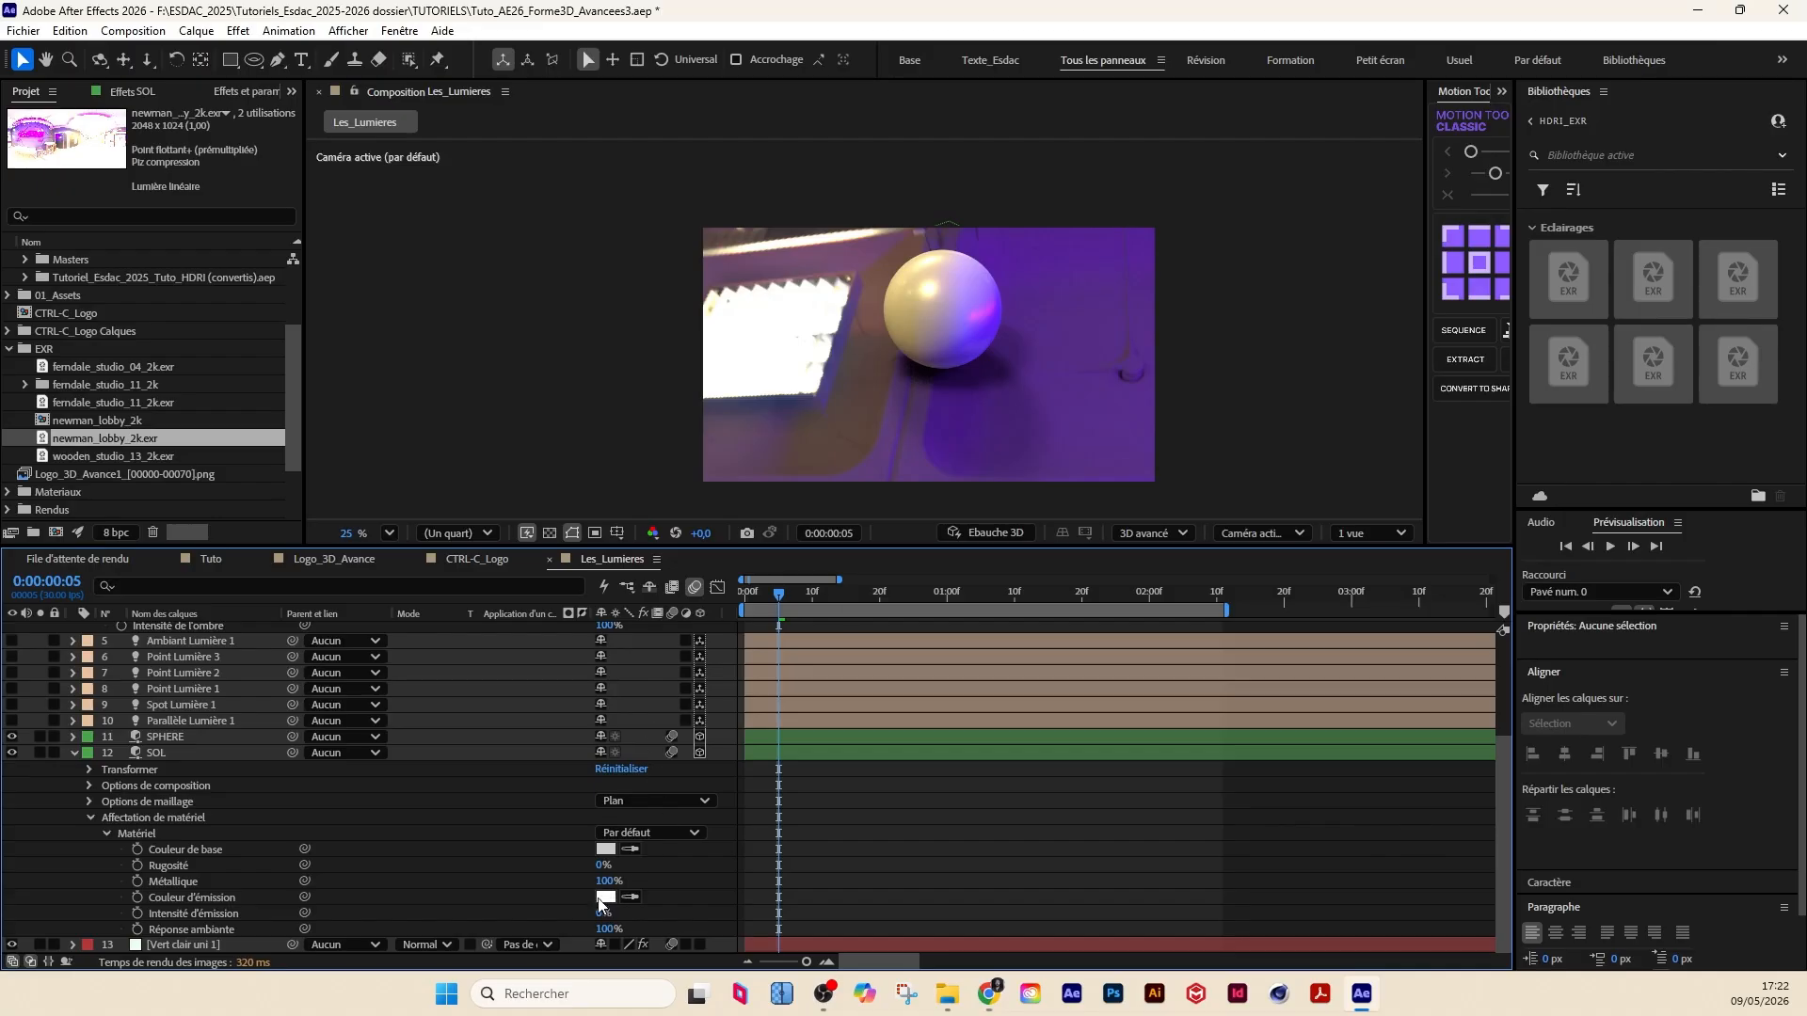
# Step: Set the SOL layer's material roughness to 19%
pyautogui.moveTo(600, 865); pyautogui.dragTo(616, 865)
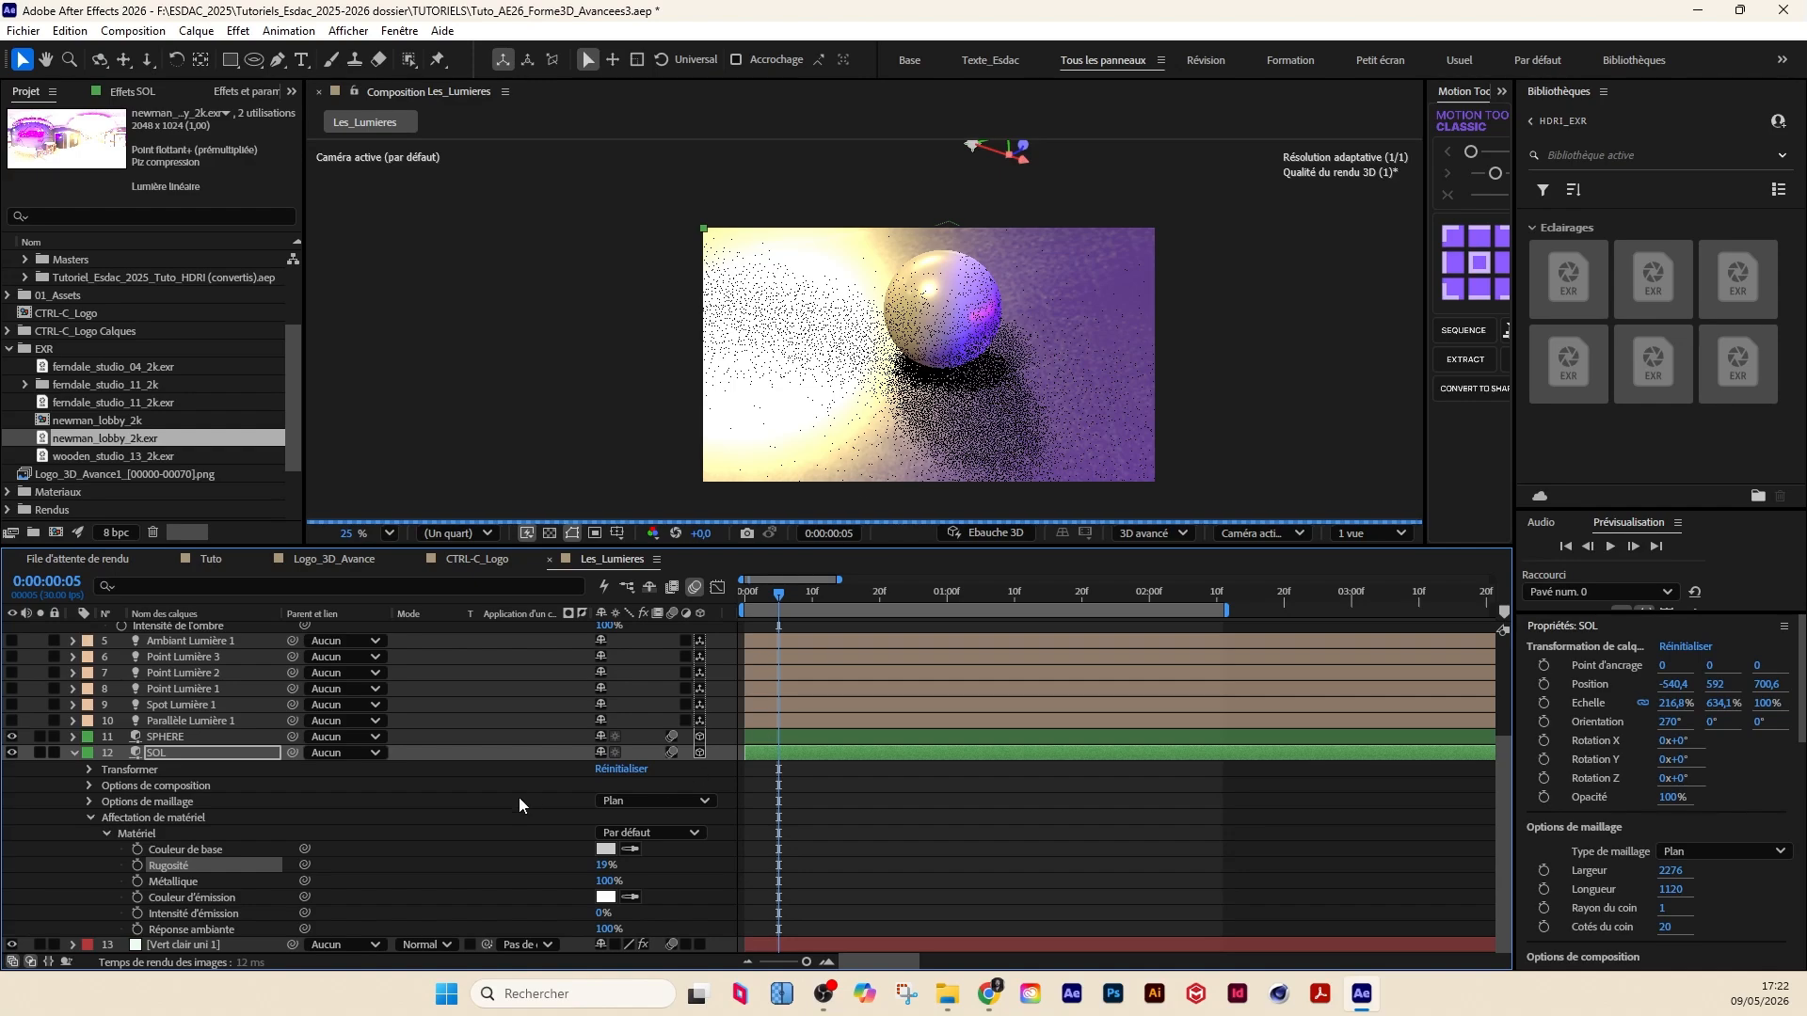
pyautogui.click(500, 849)
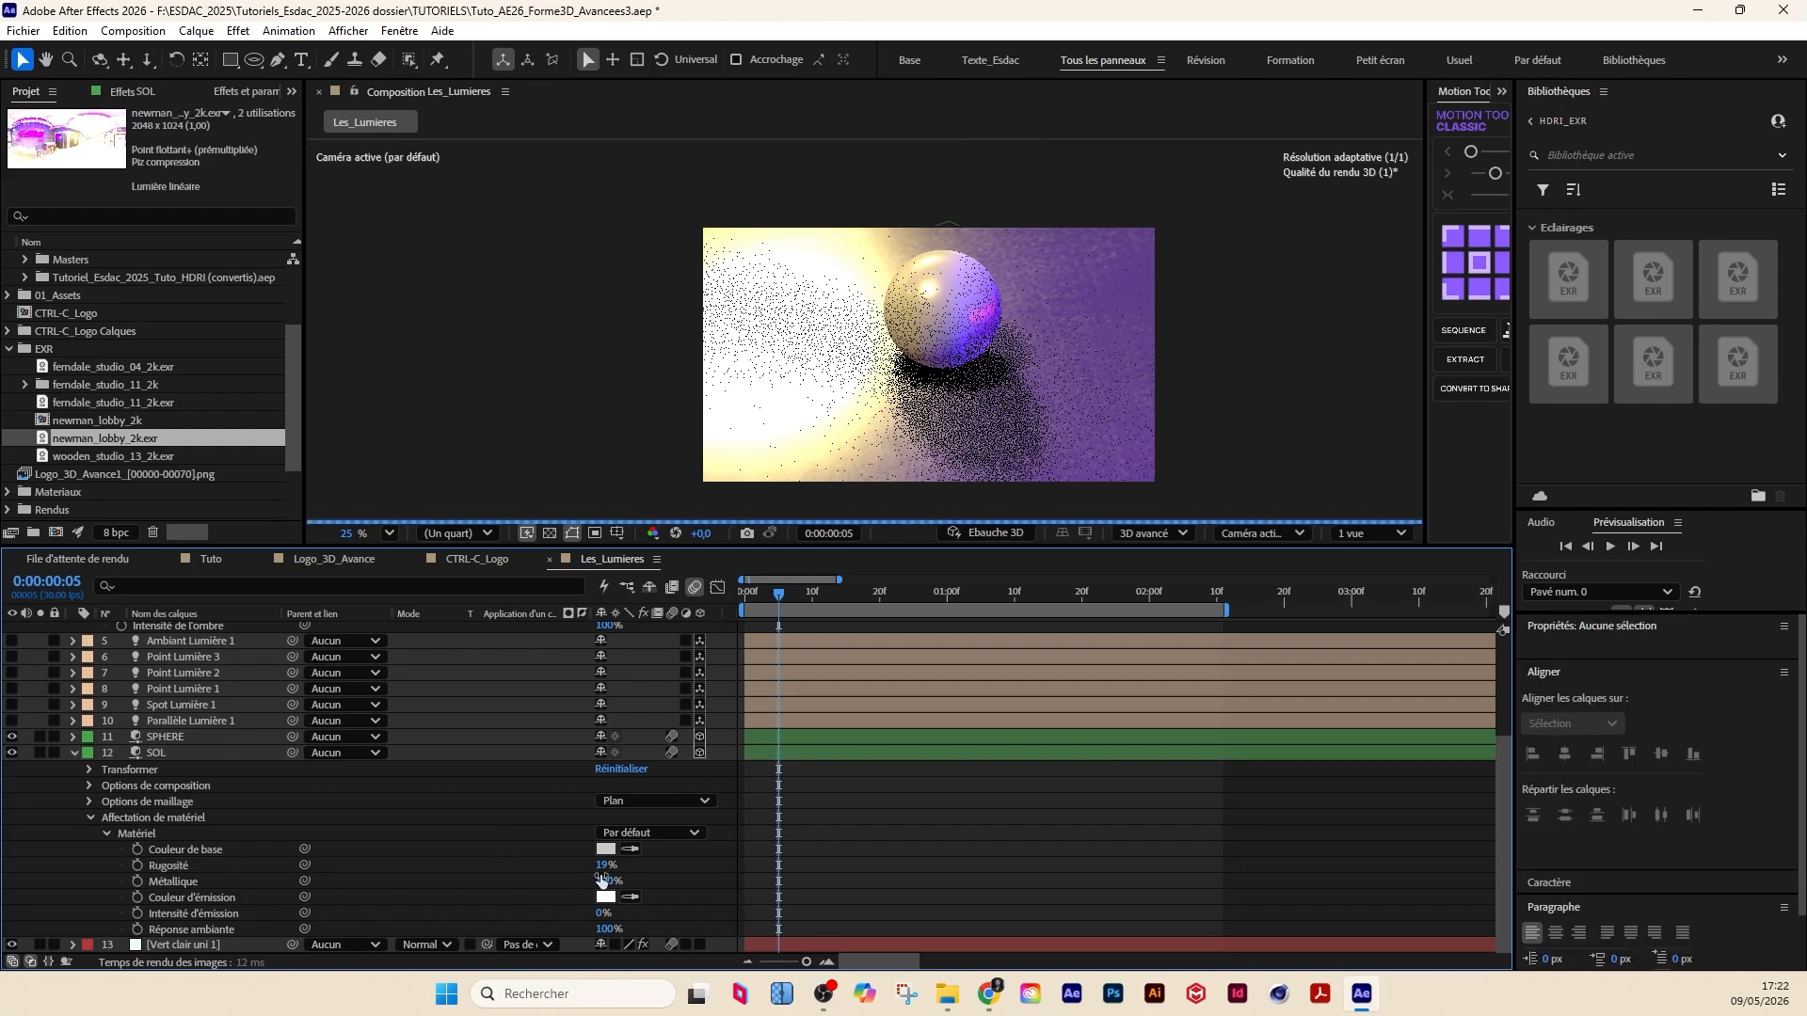
# Step: Reduce the intensity of Environnement Lumière 1 to 79% and collapse the light's properties
pyautogui.scroll(3, 178, 704)
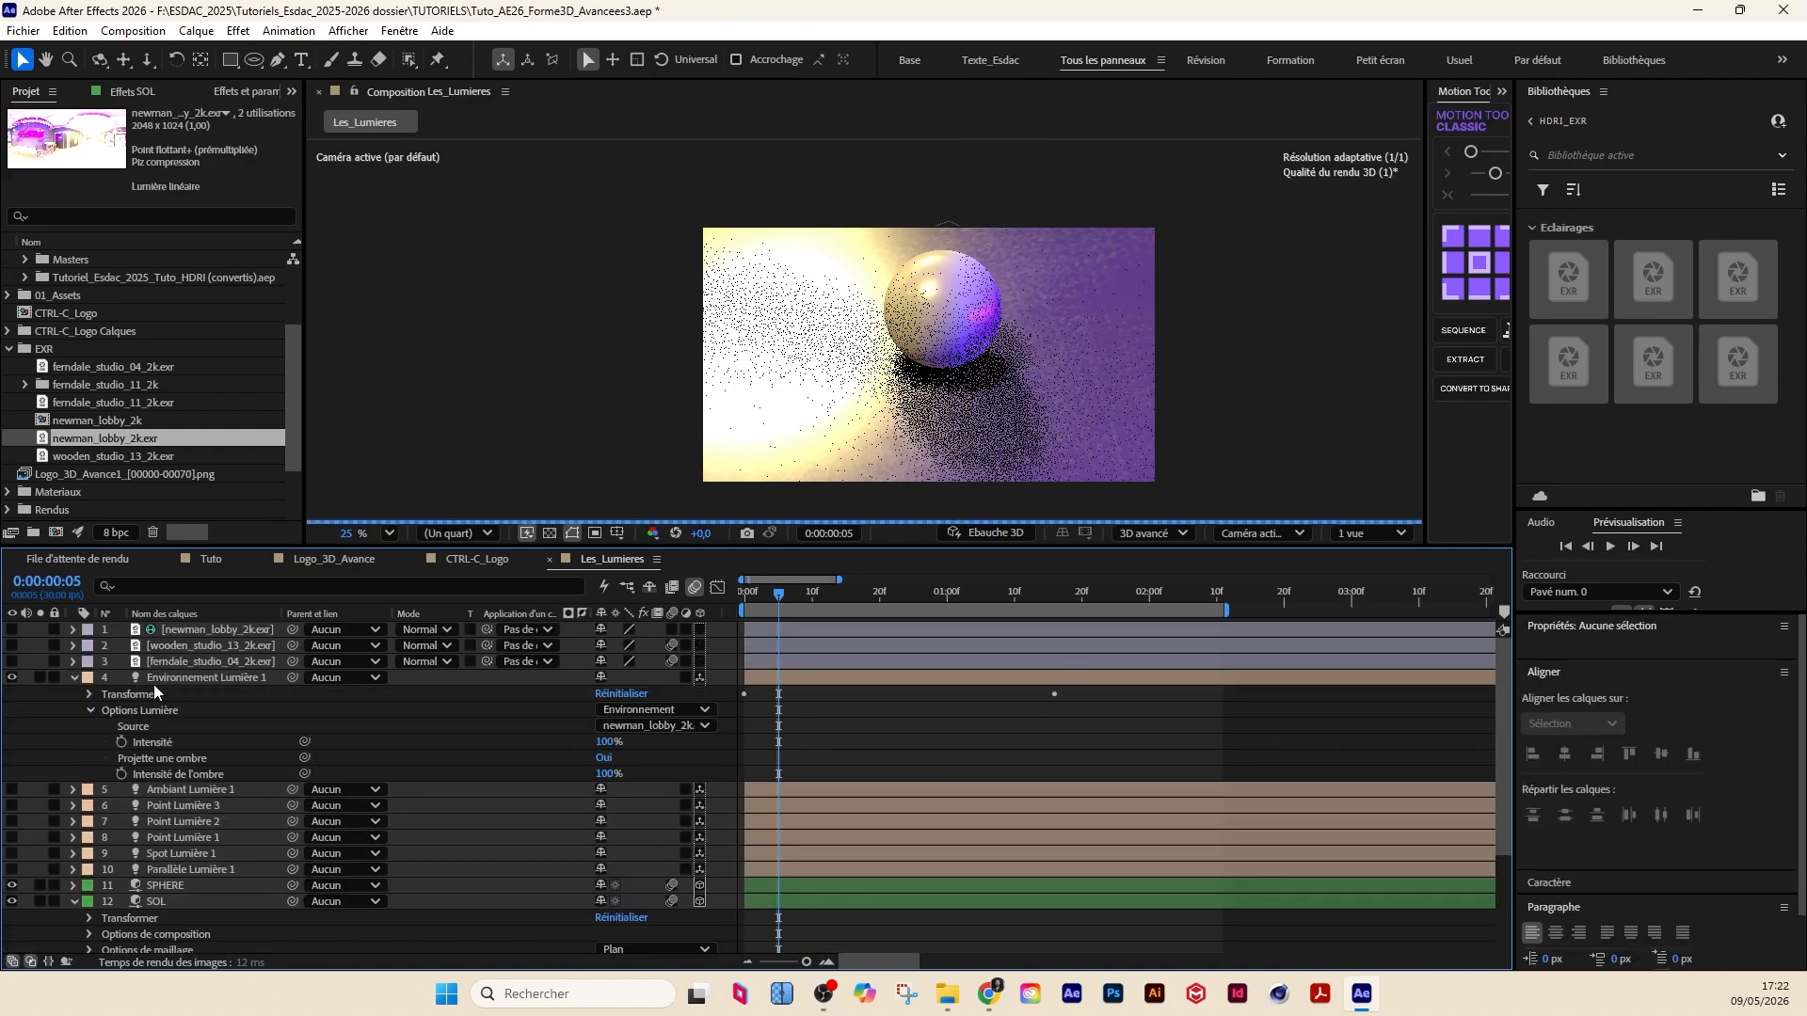
pyautogui.click(175, 679)
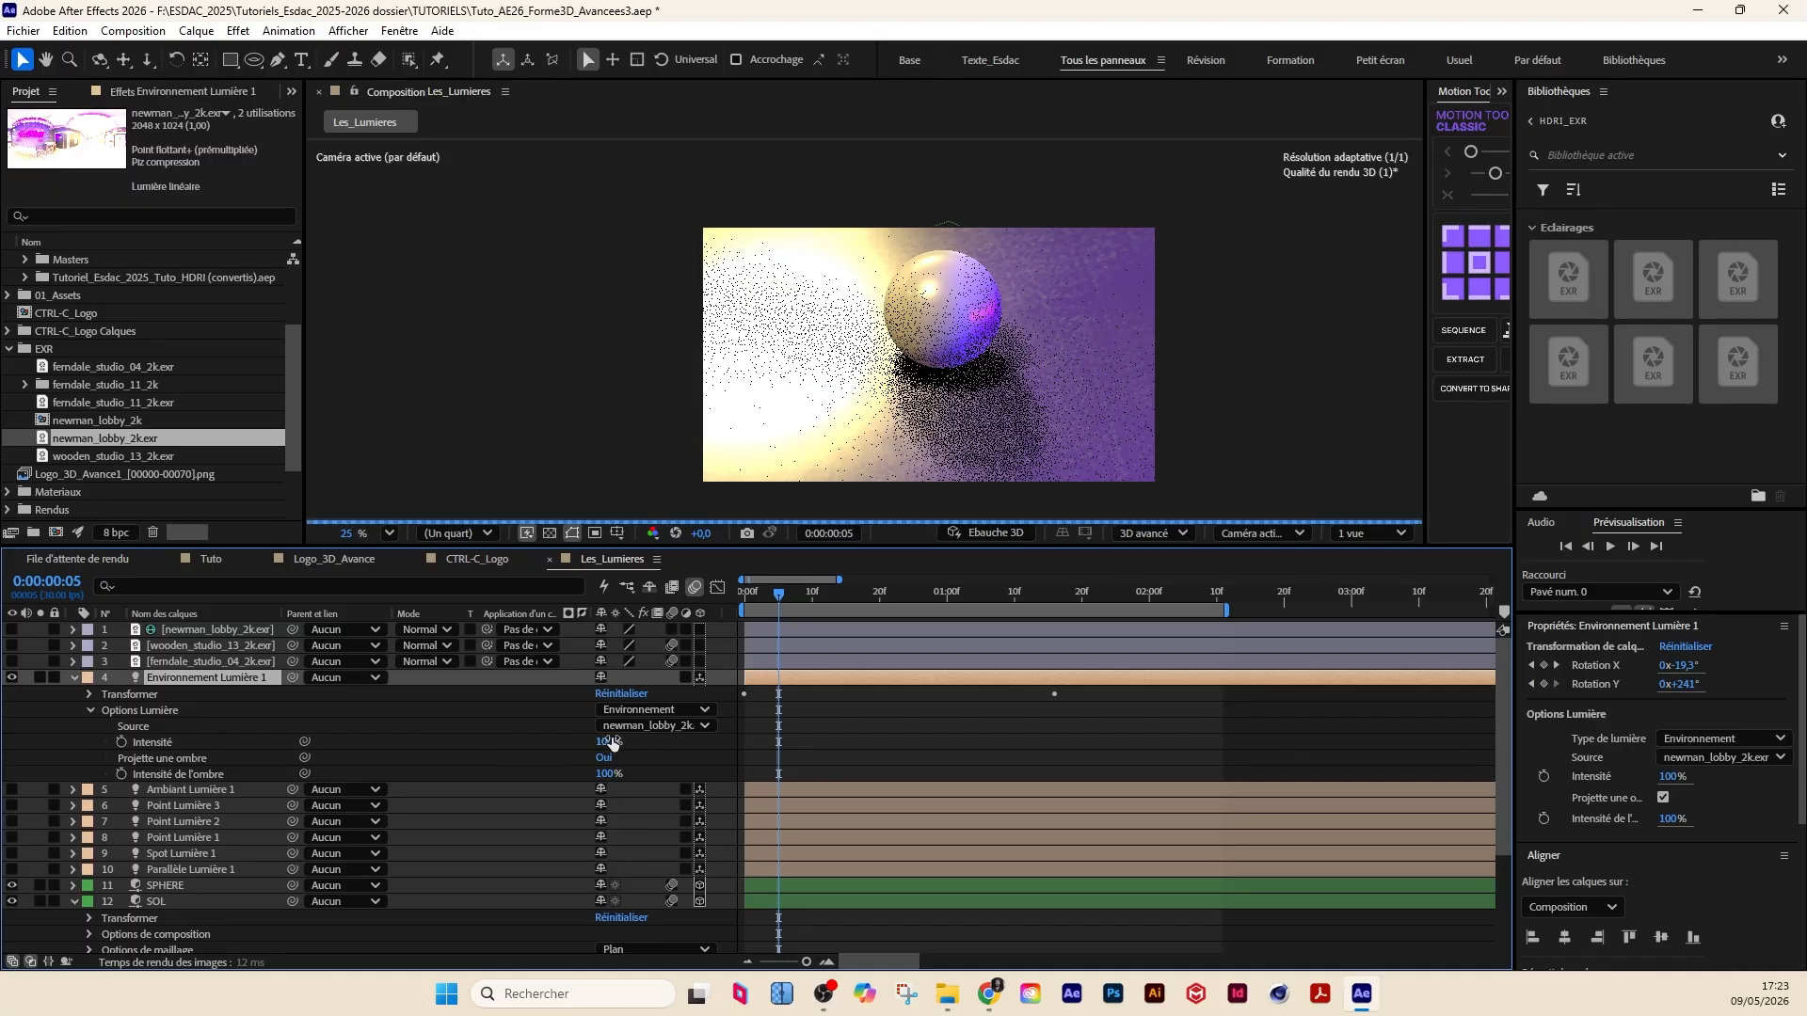
pyautogui.moveTo(603, 742); pyautogui.dragTo(583, 747)
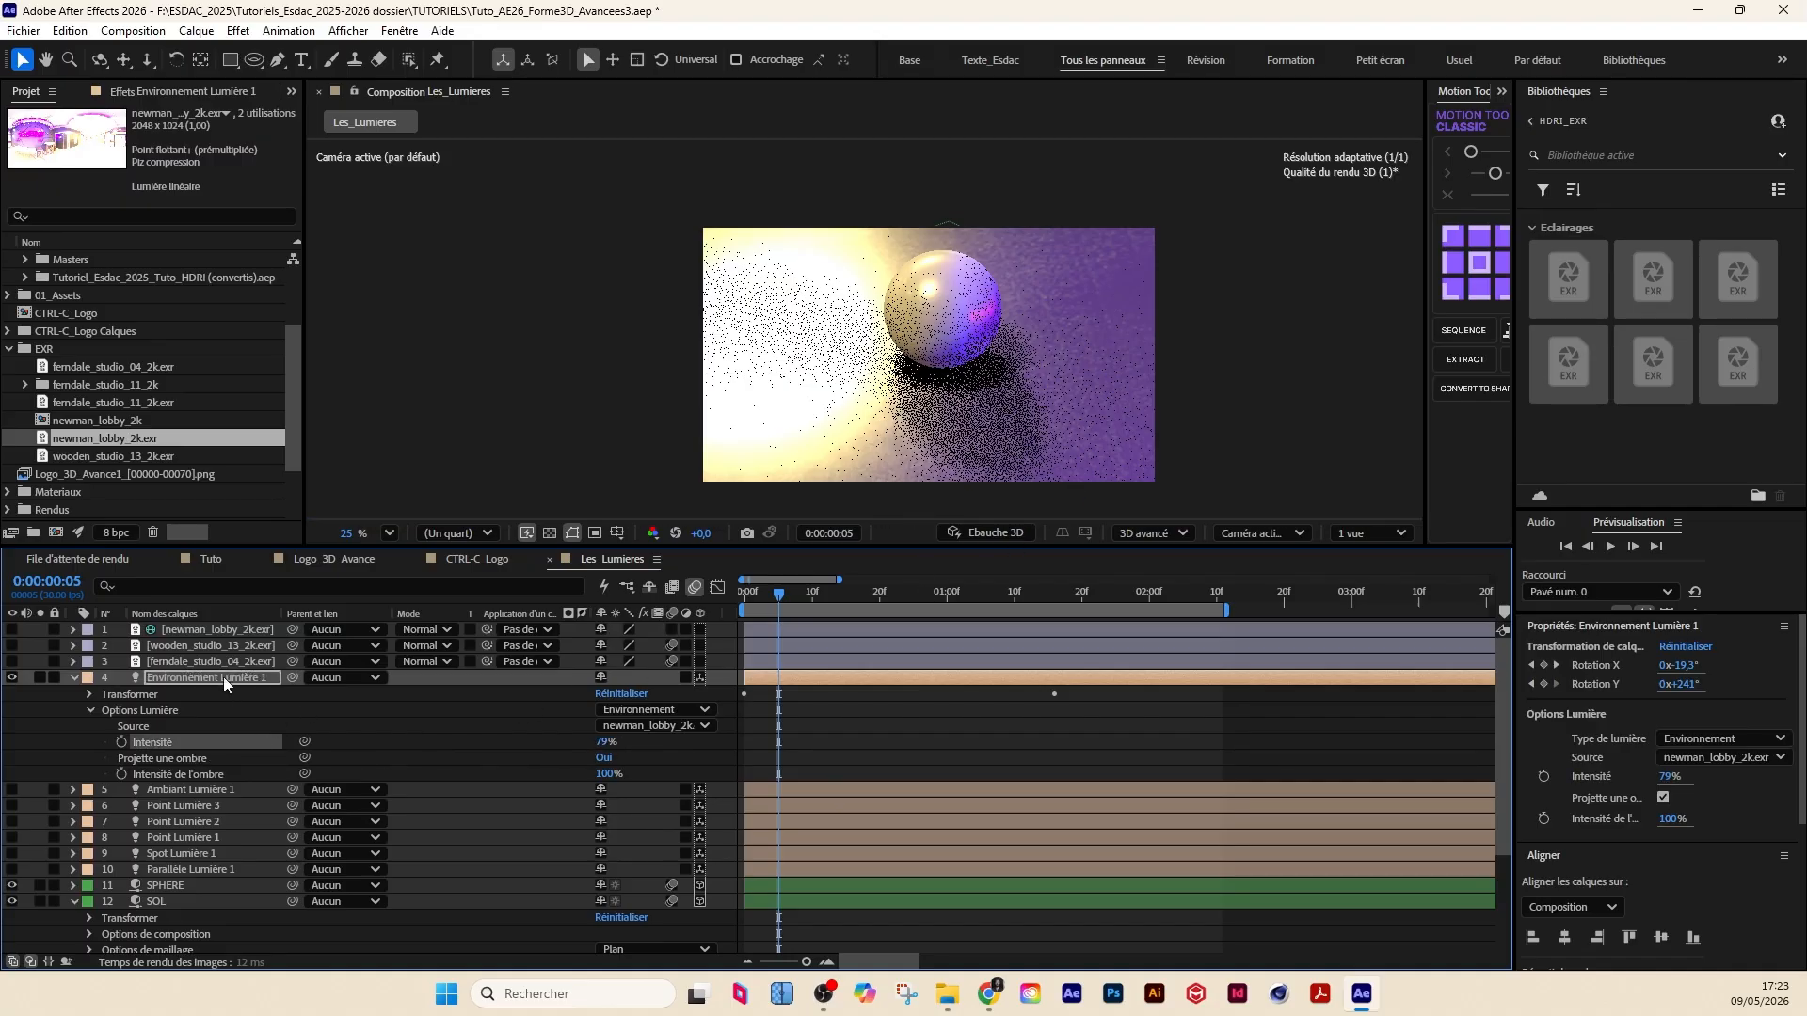
pyautogui.click(151, 680)
pyautogui.click(75, 679)
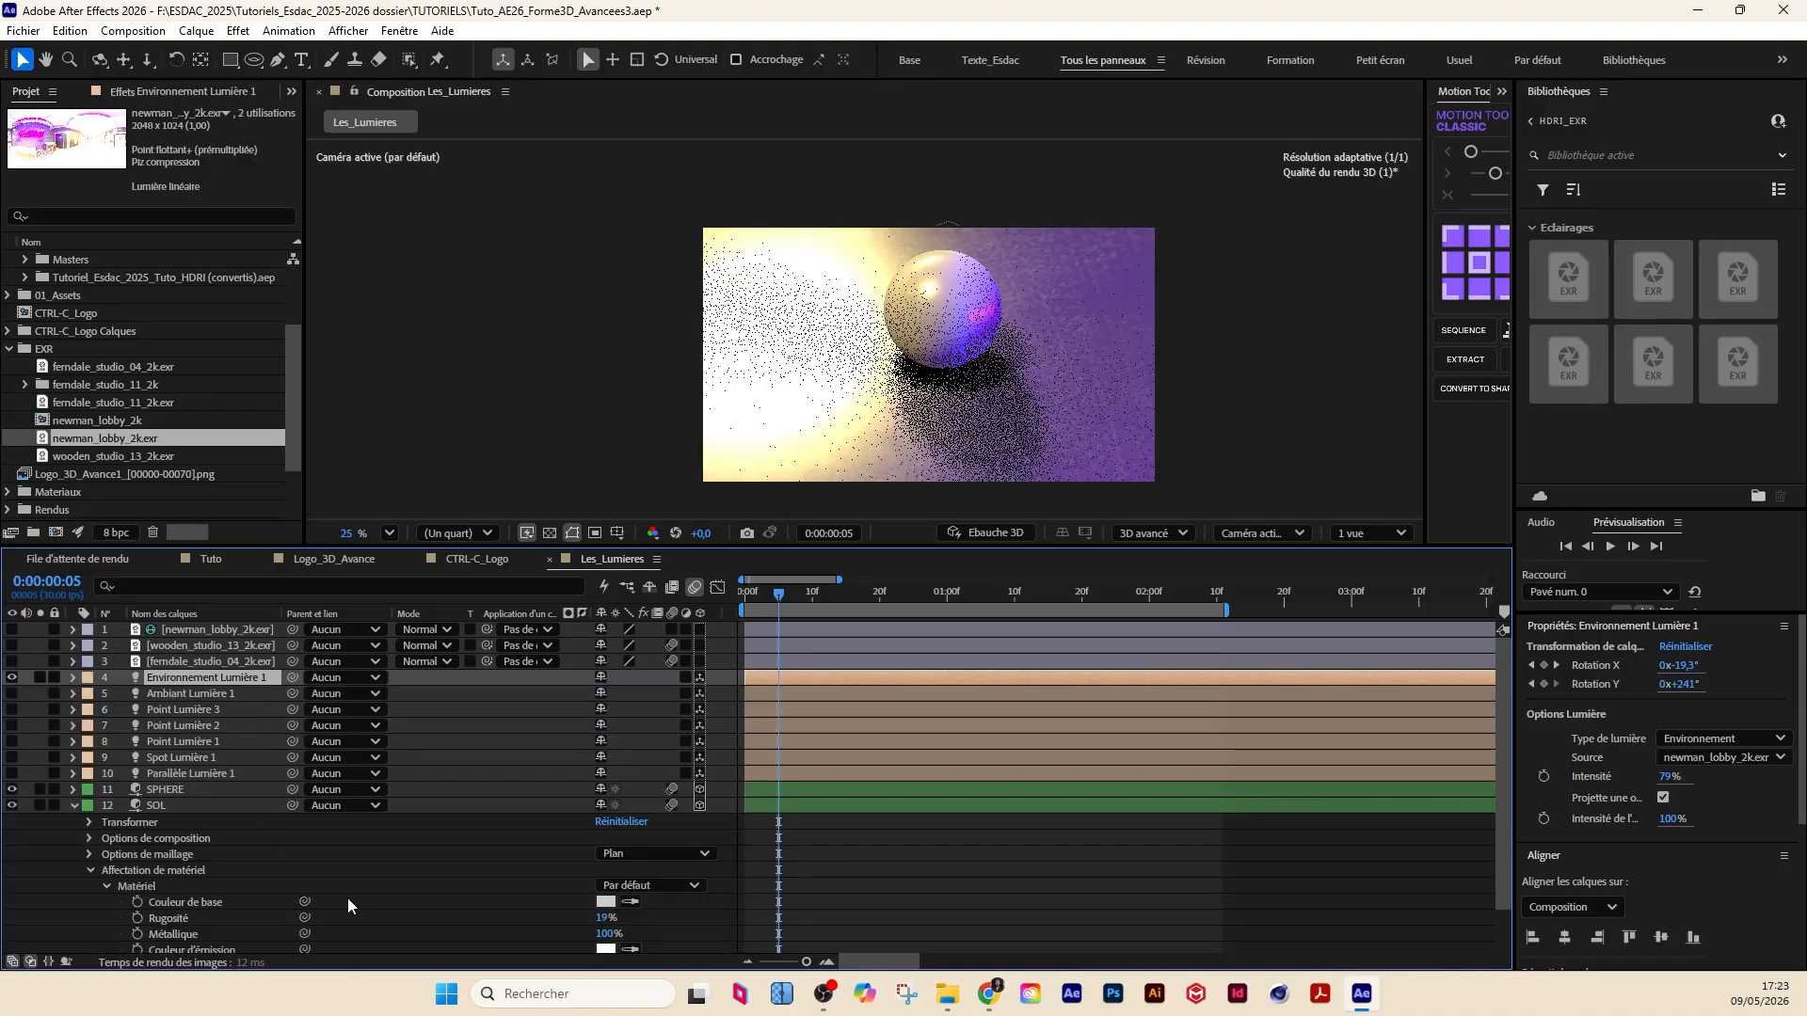
pyautogui.click(371, 898)
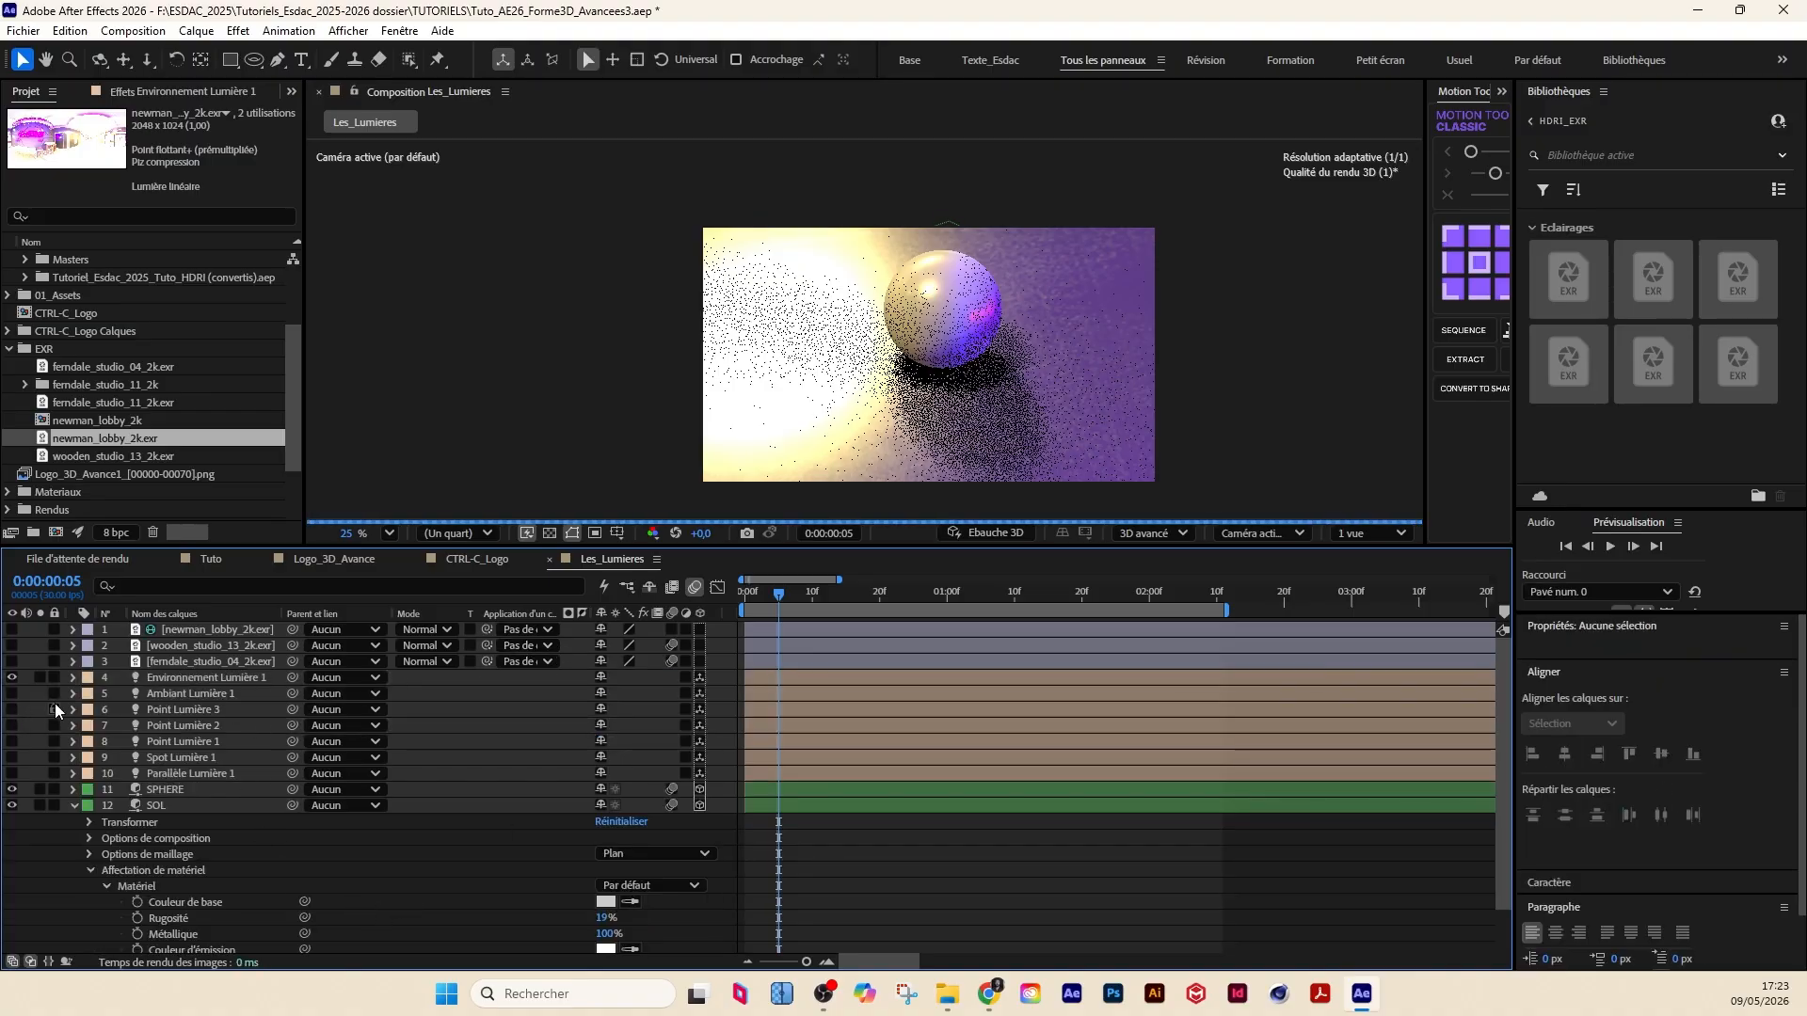
# Step: Turn off Environnement Lumière 1, turn on Parallèle Lumière 1, and collapse the SOL layer's properties
pyautogui.click(217, 680)
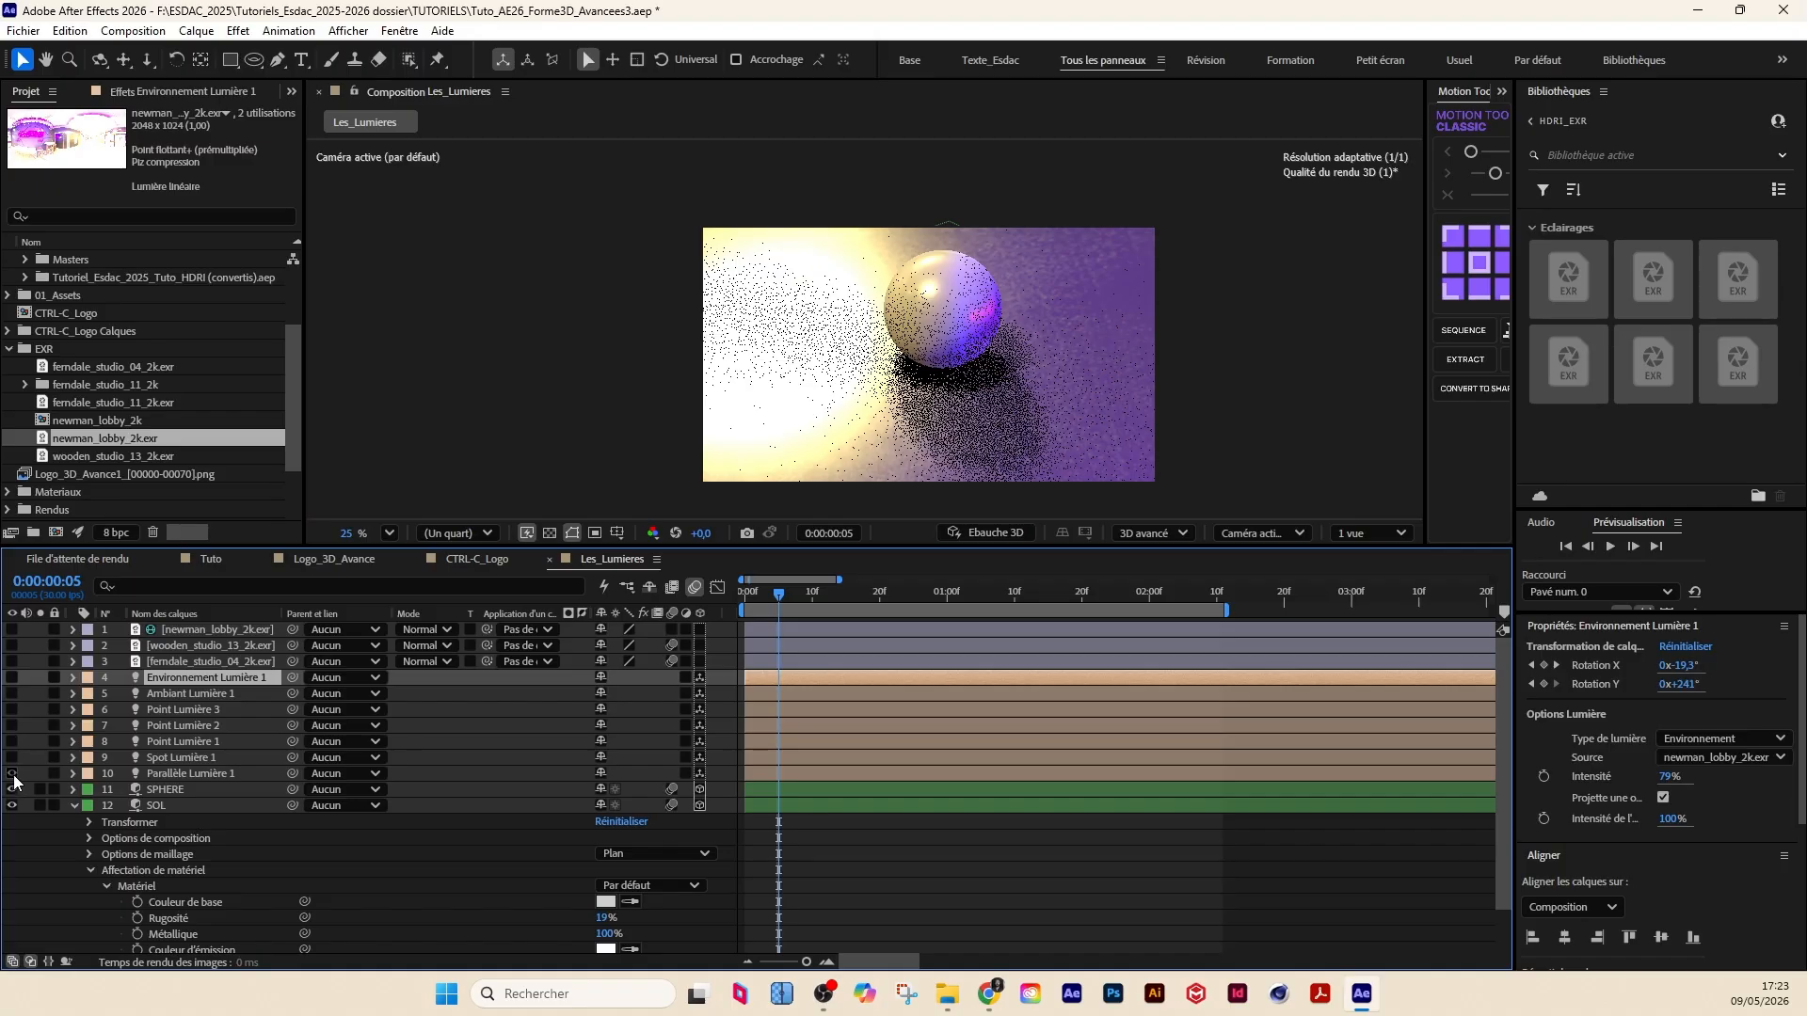
pyautogui.click(207, 775)
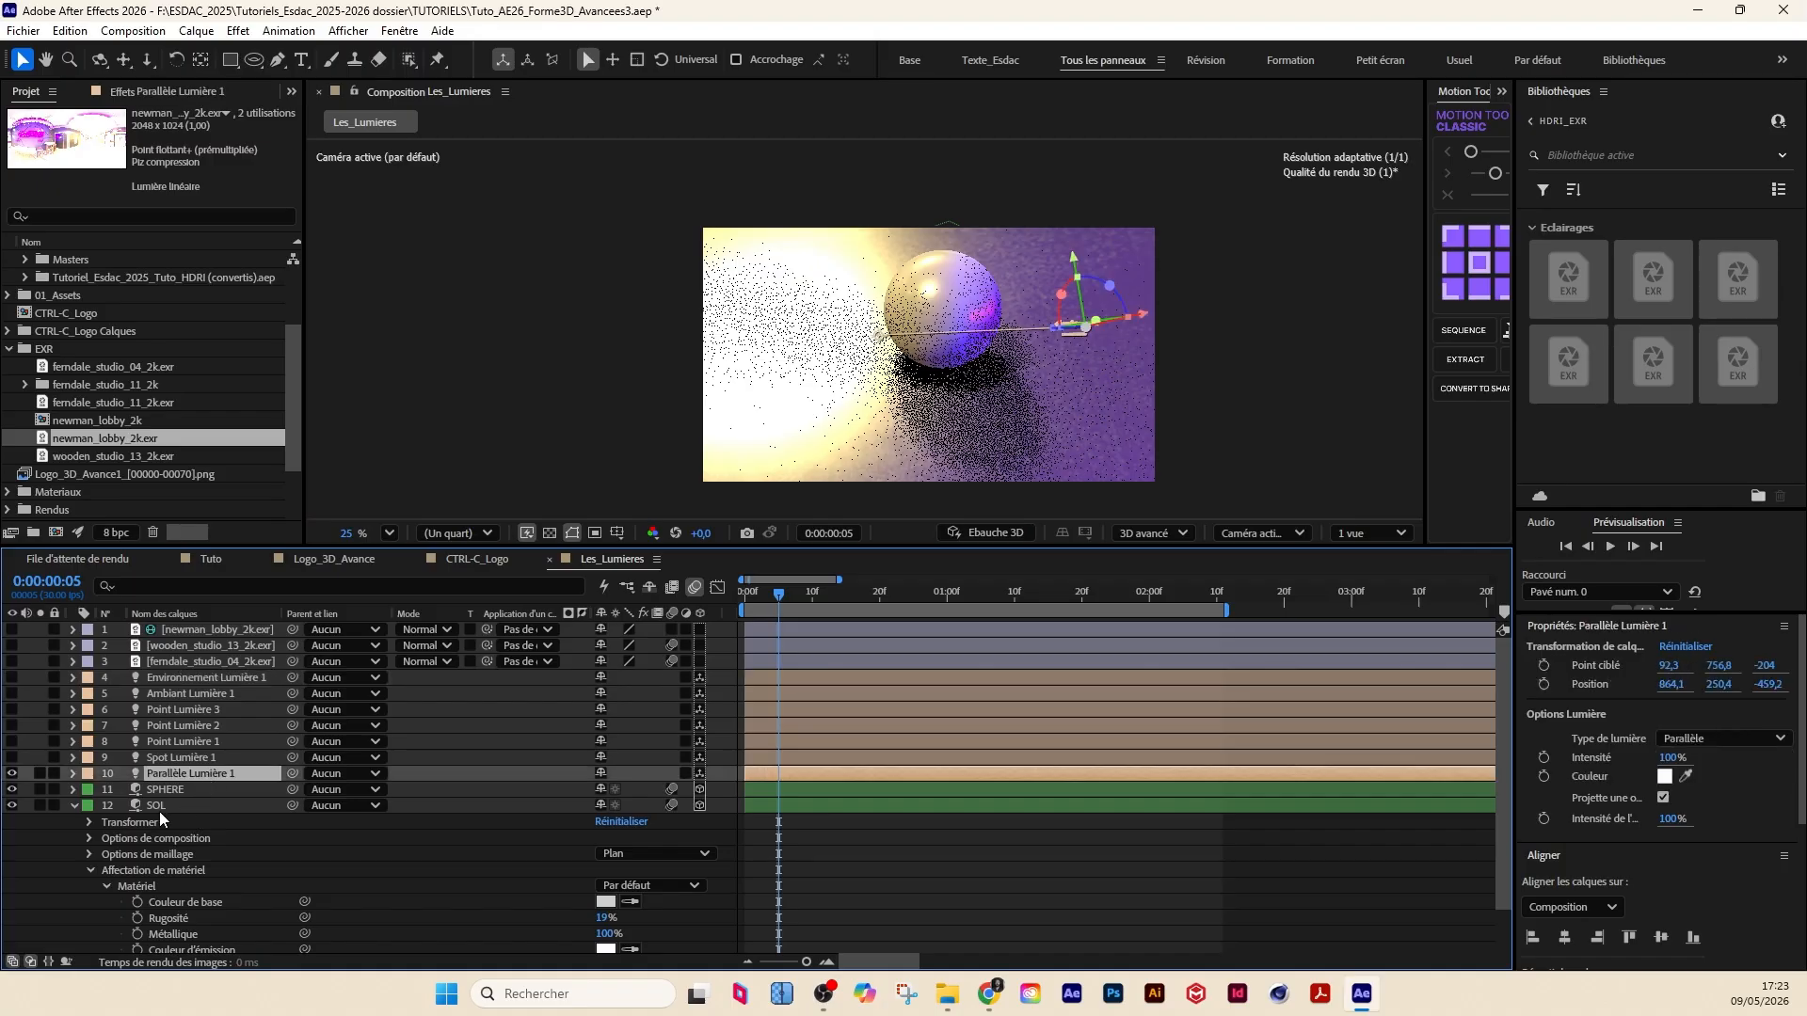
pyautogui.click(74, 807)
pyautogui.rightClick(183, 891)
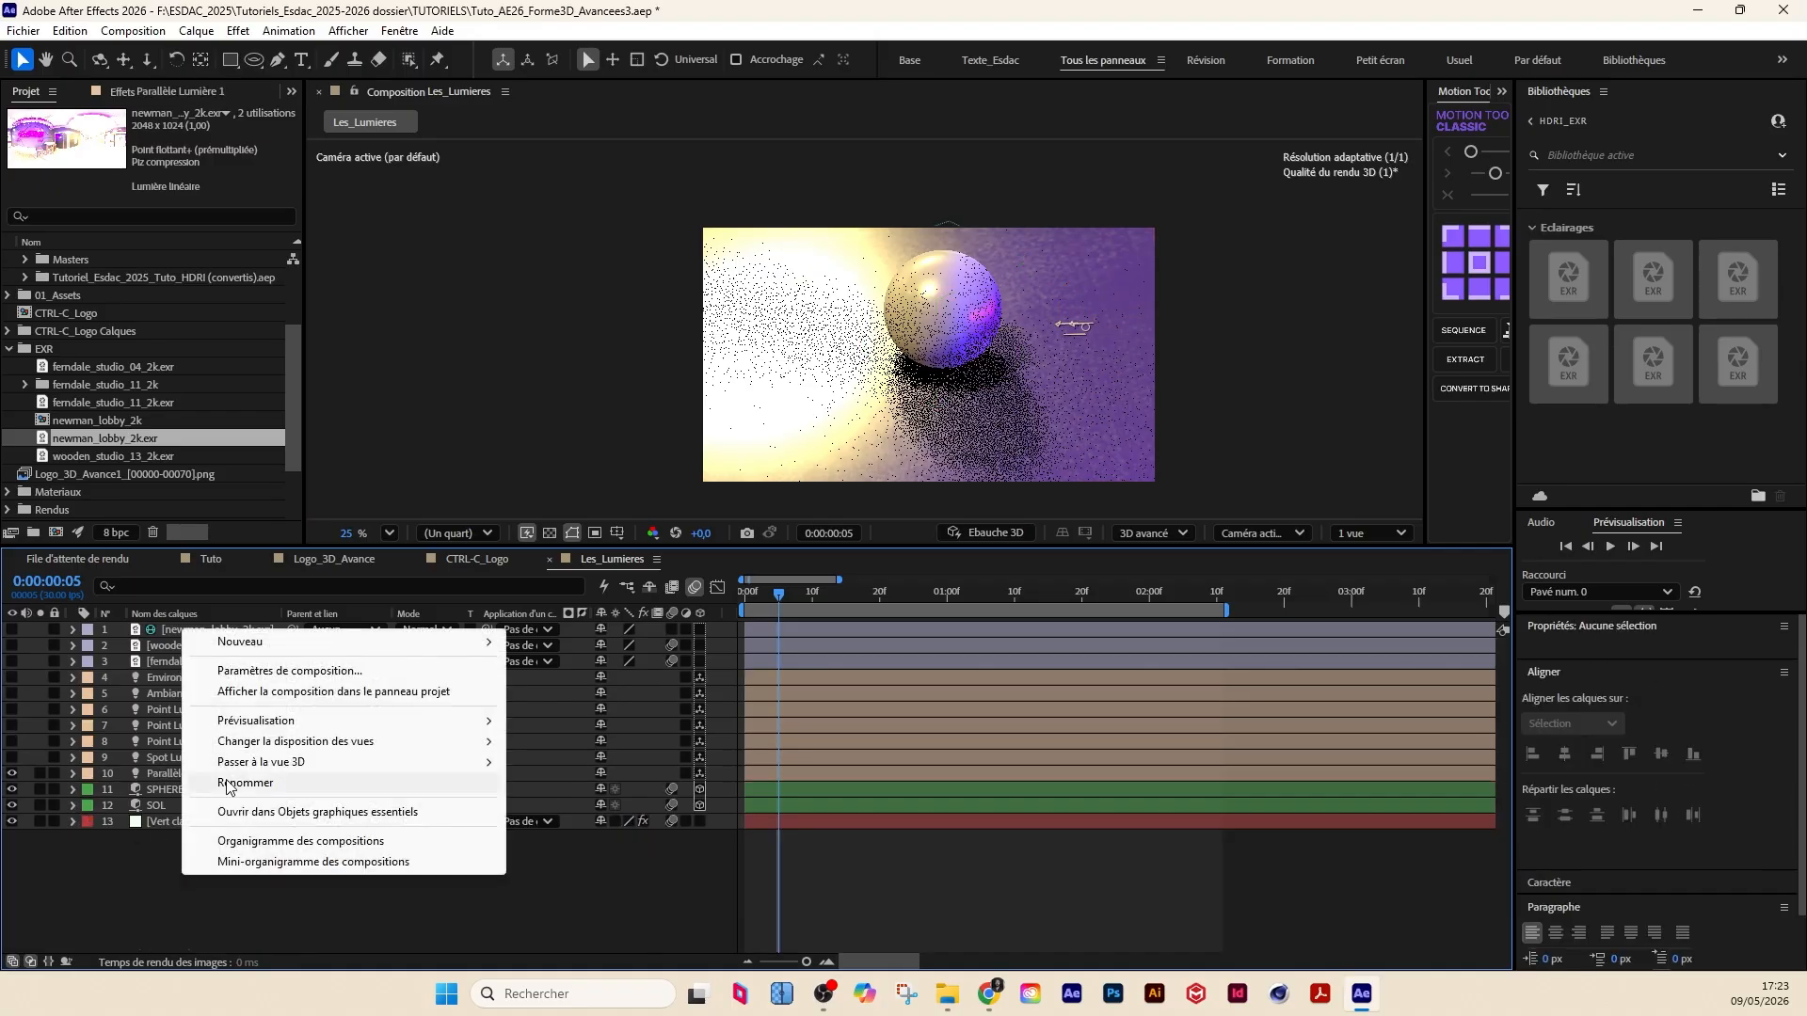
pyautogui.moveTo(281, 650)
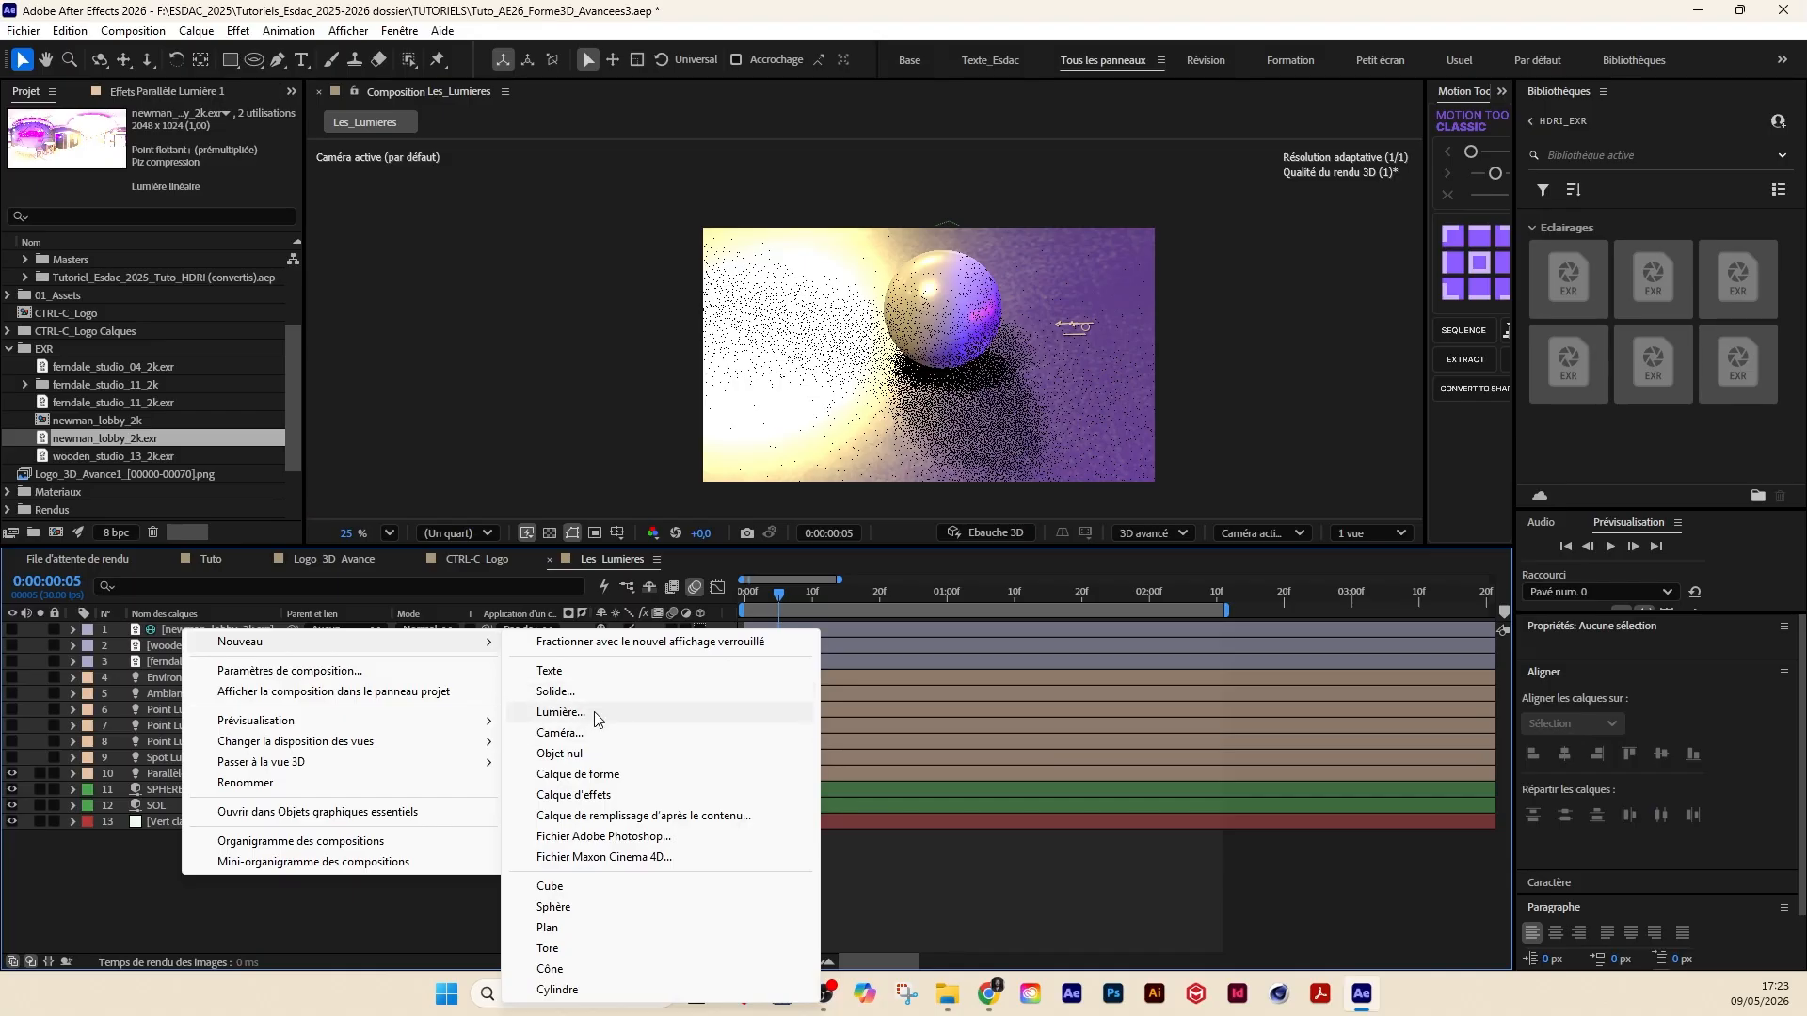
pyautogui.click(564, 712)
pyautogui.click(1329, 200)
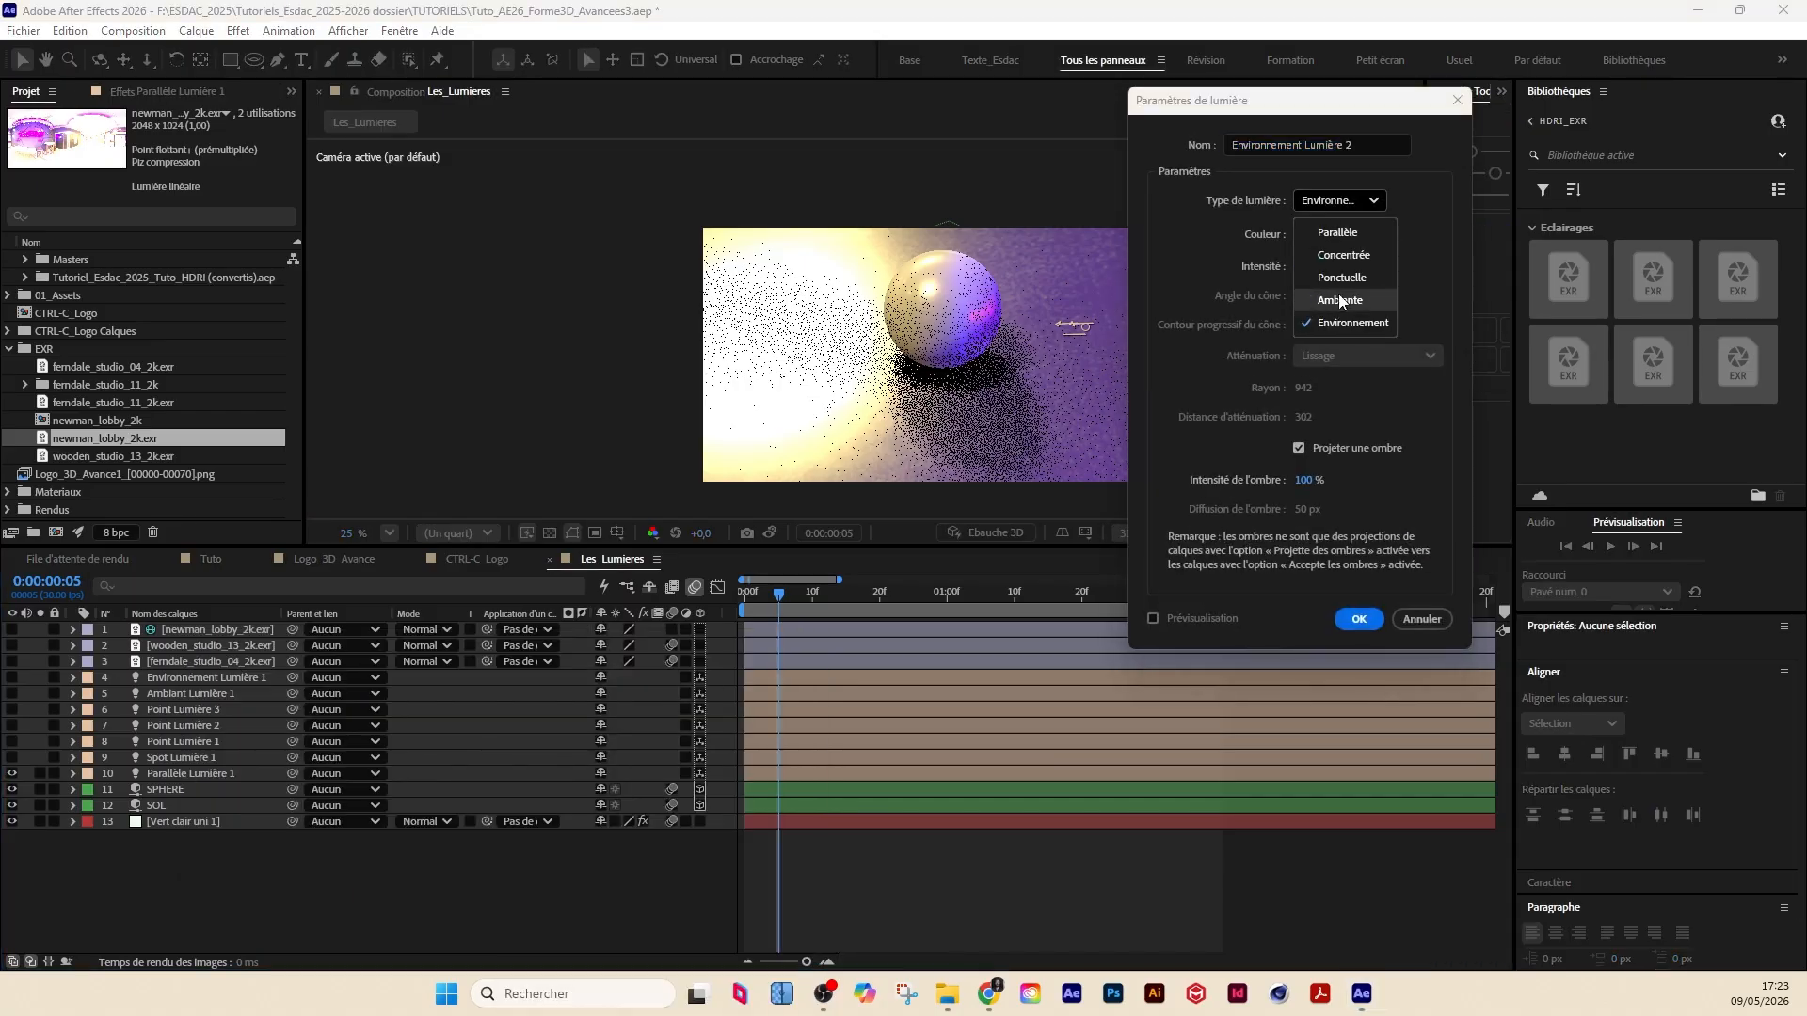
pyautogui.click(1333, 227)
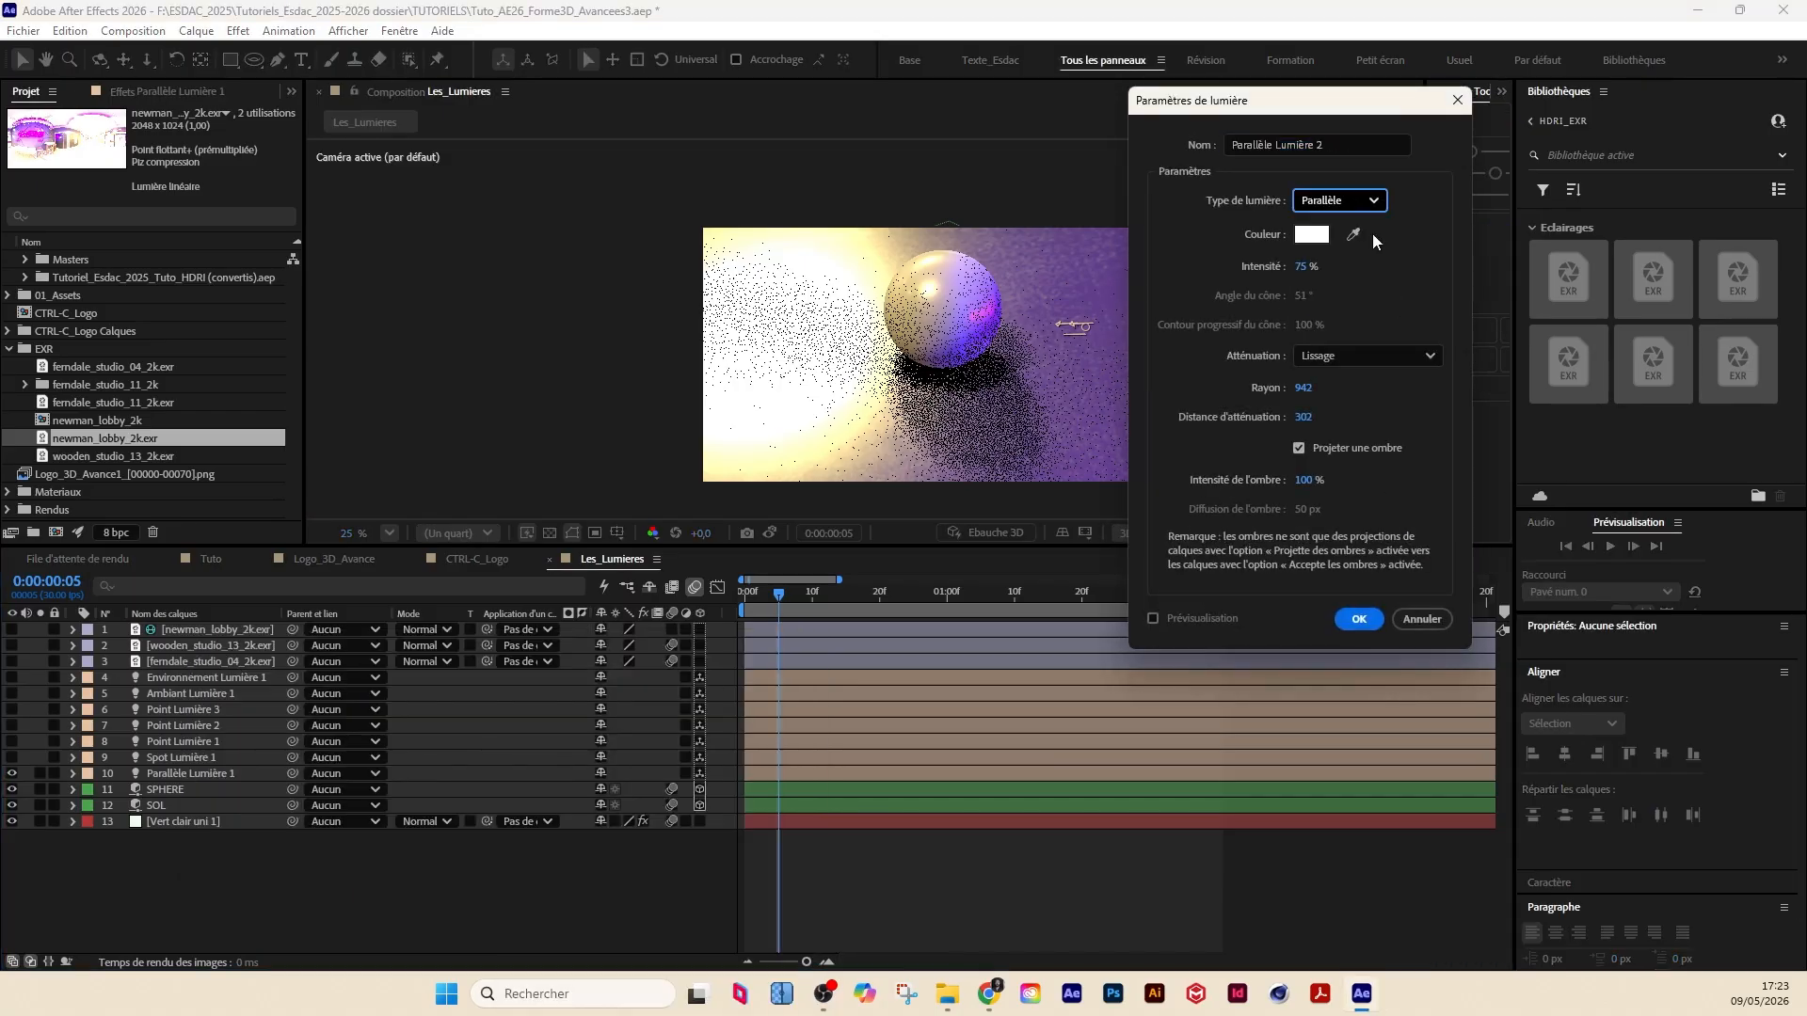
pyautogui.click(1400, 618)
# Step: Expand Parallèle Lumière 1 and move its point of interest to about 45.6, 823.4, -344.8
pyautogui.click(173, 772)
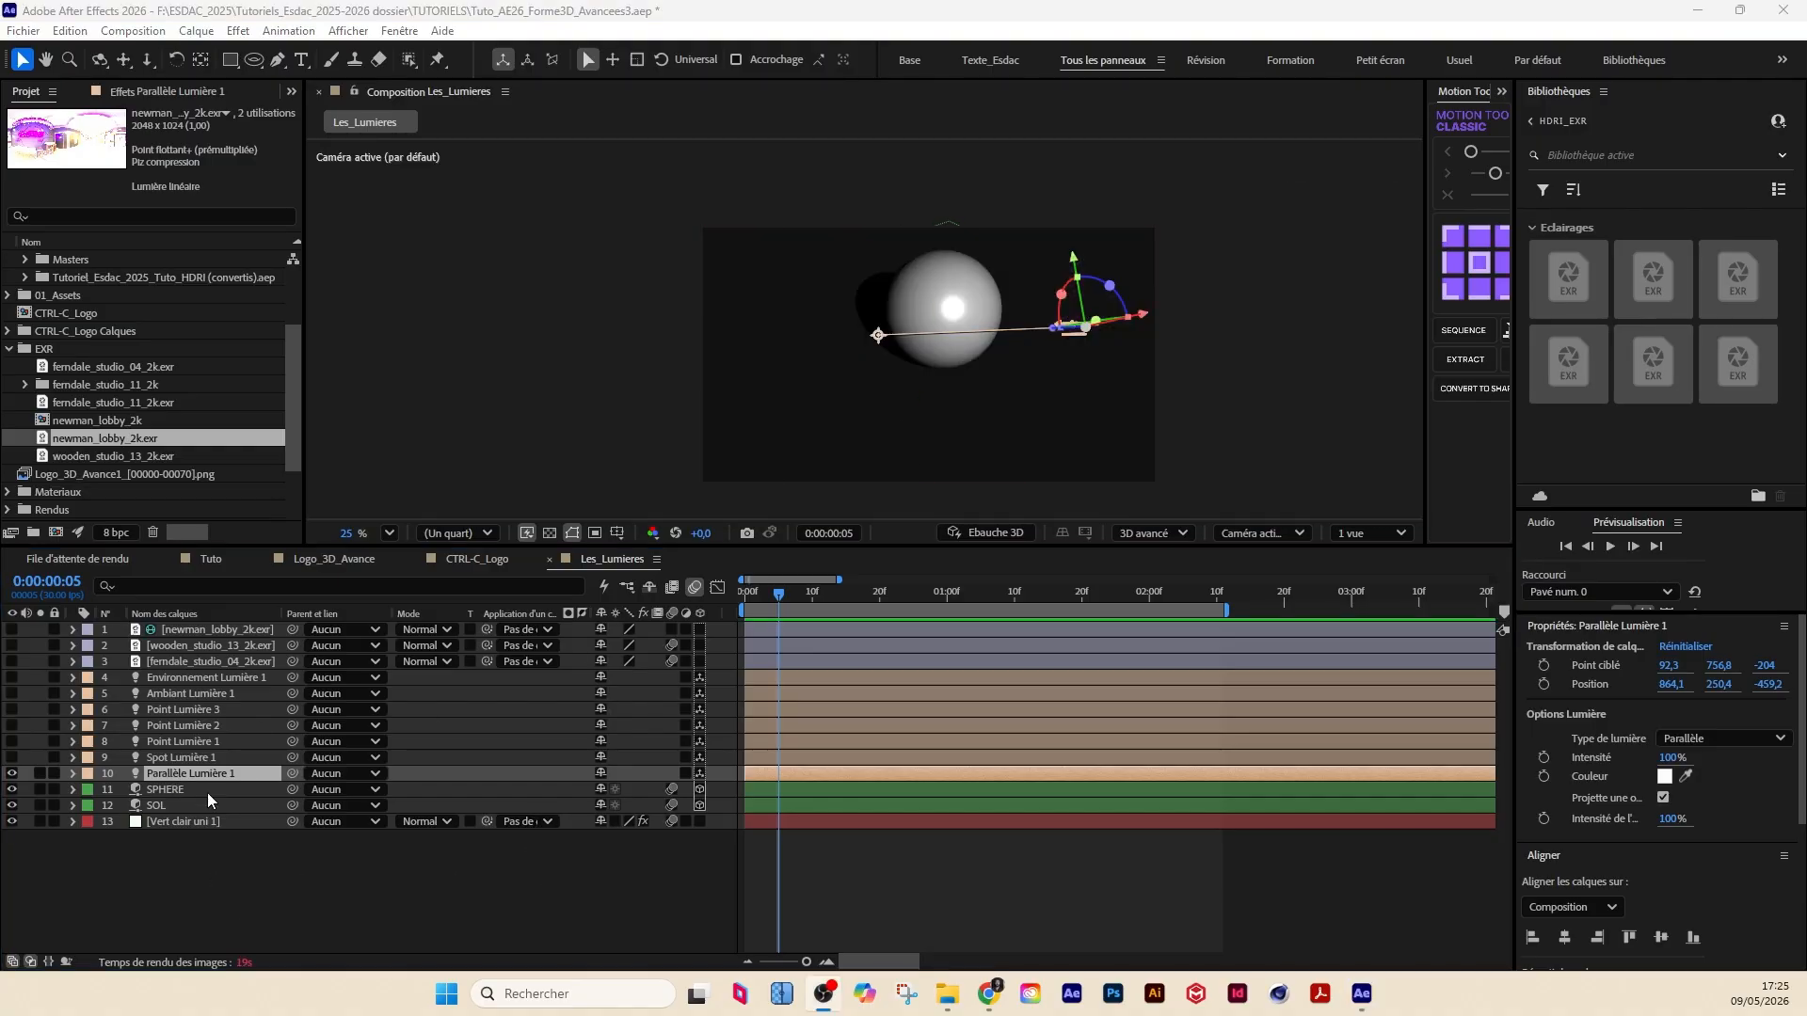
pyautogui.click(73, 773)
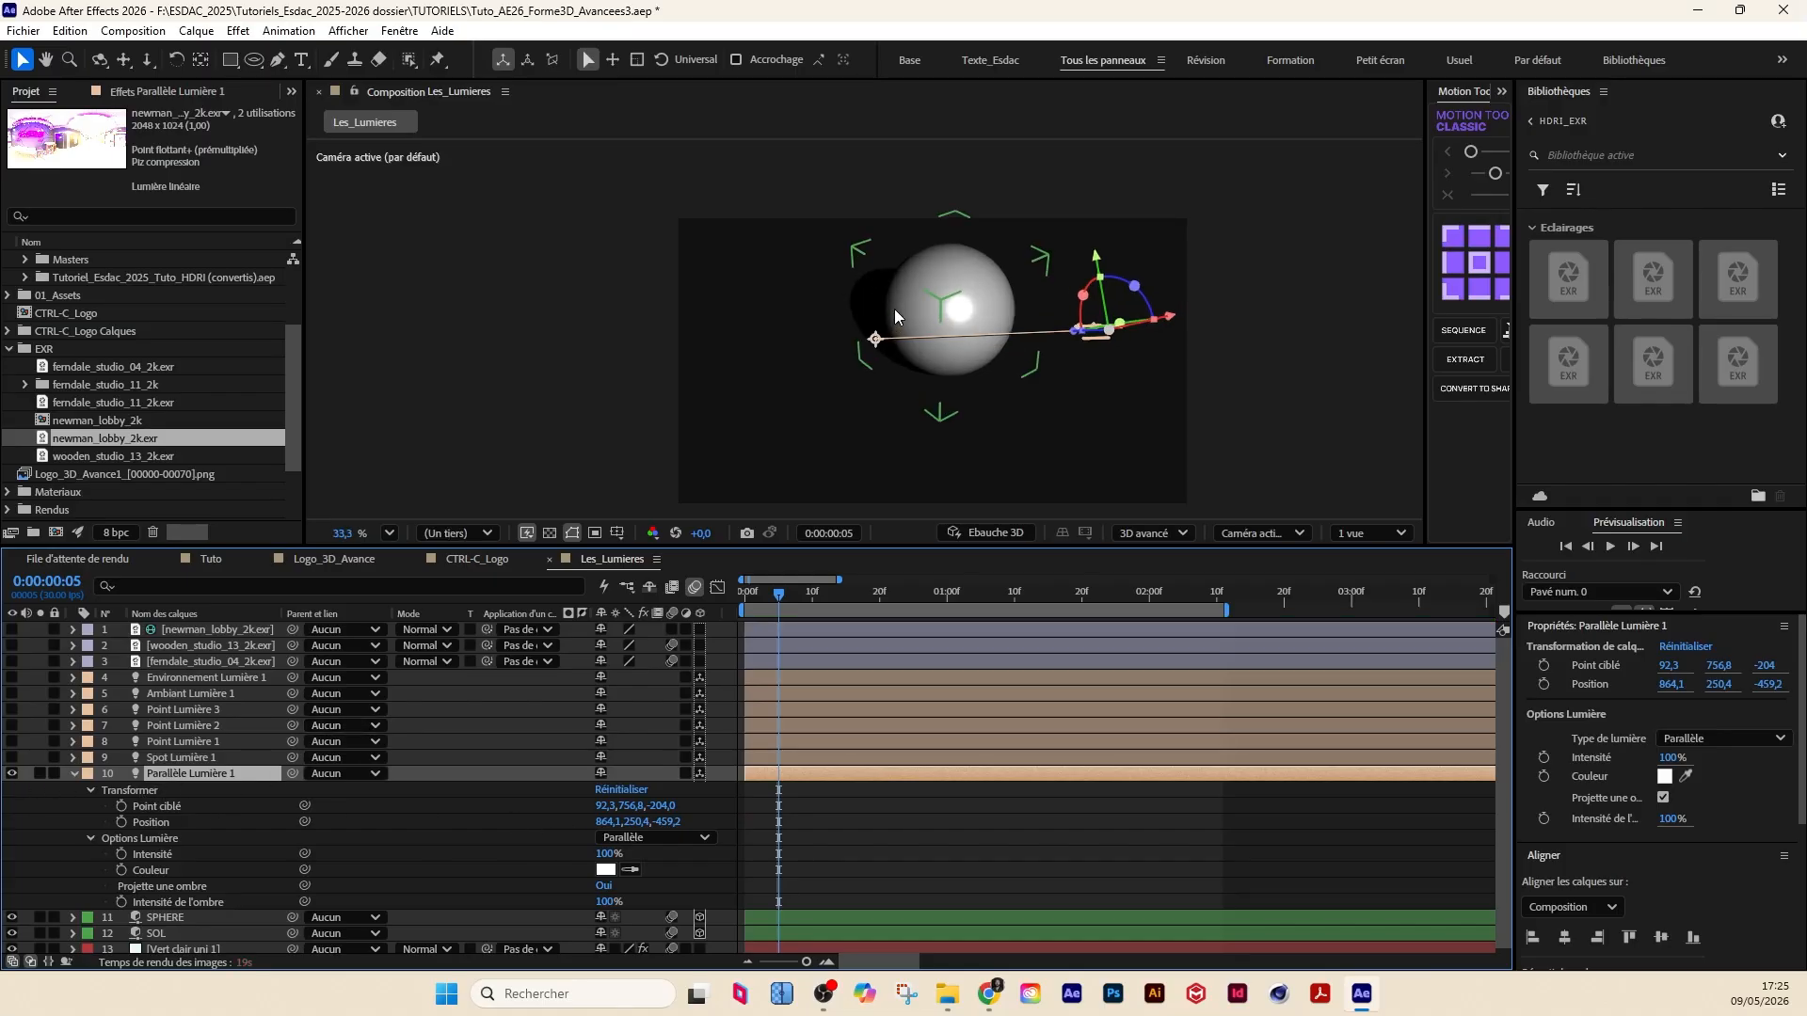
pyautogui.scroll(1, 880, 331)
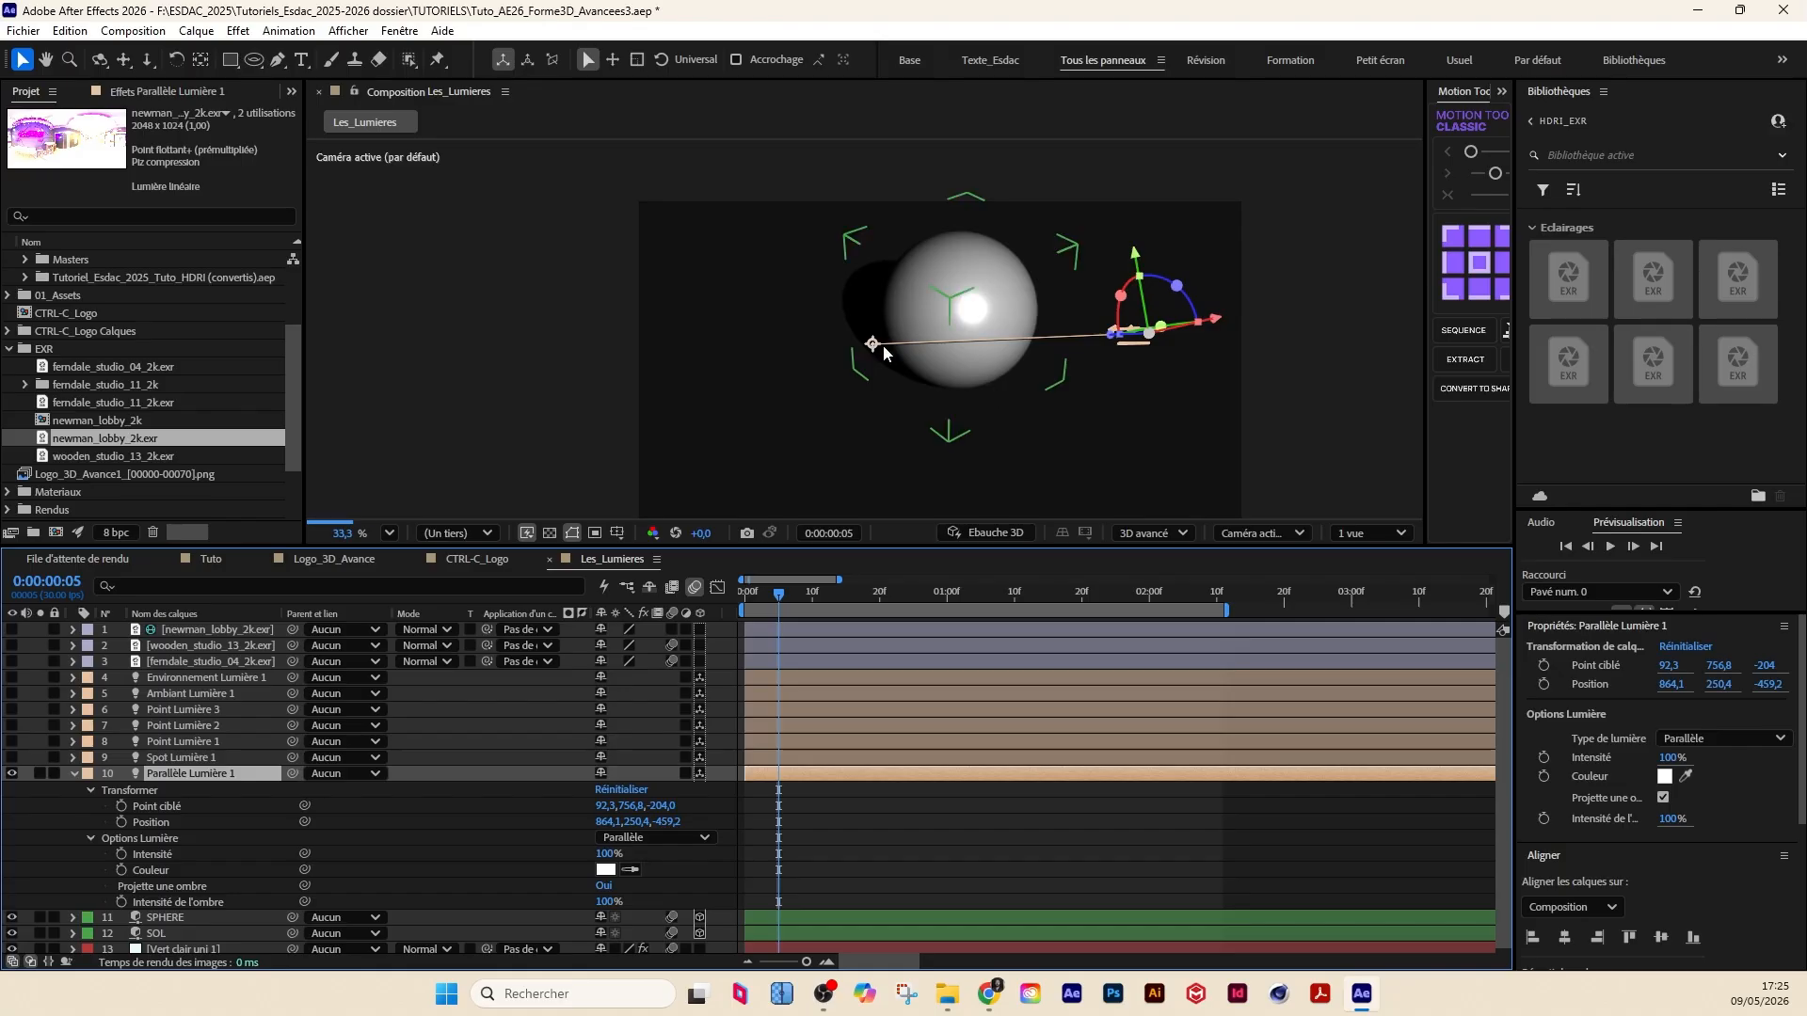
pyautogui.moveTo(874, 346); pyautogui.dragTo(851, 390)
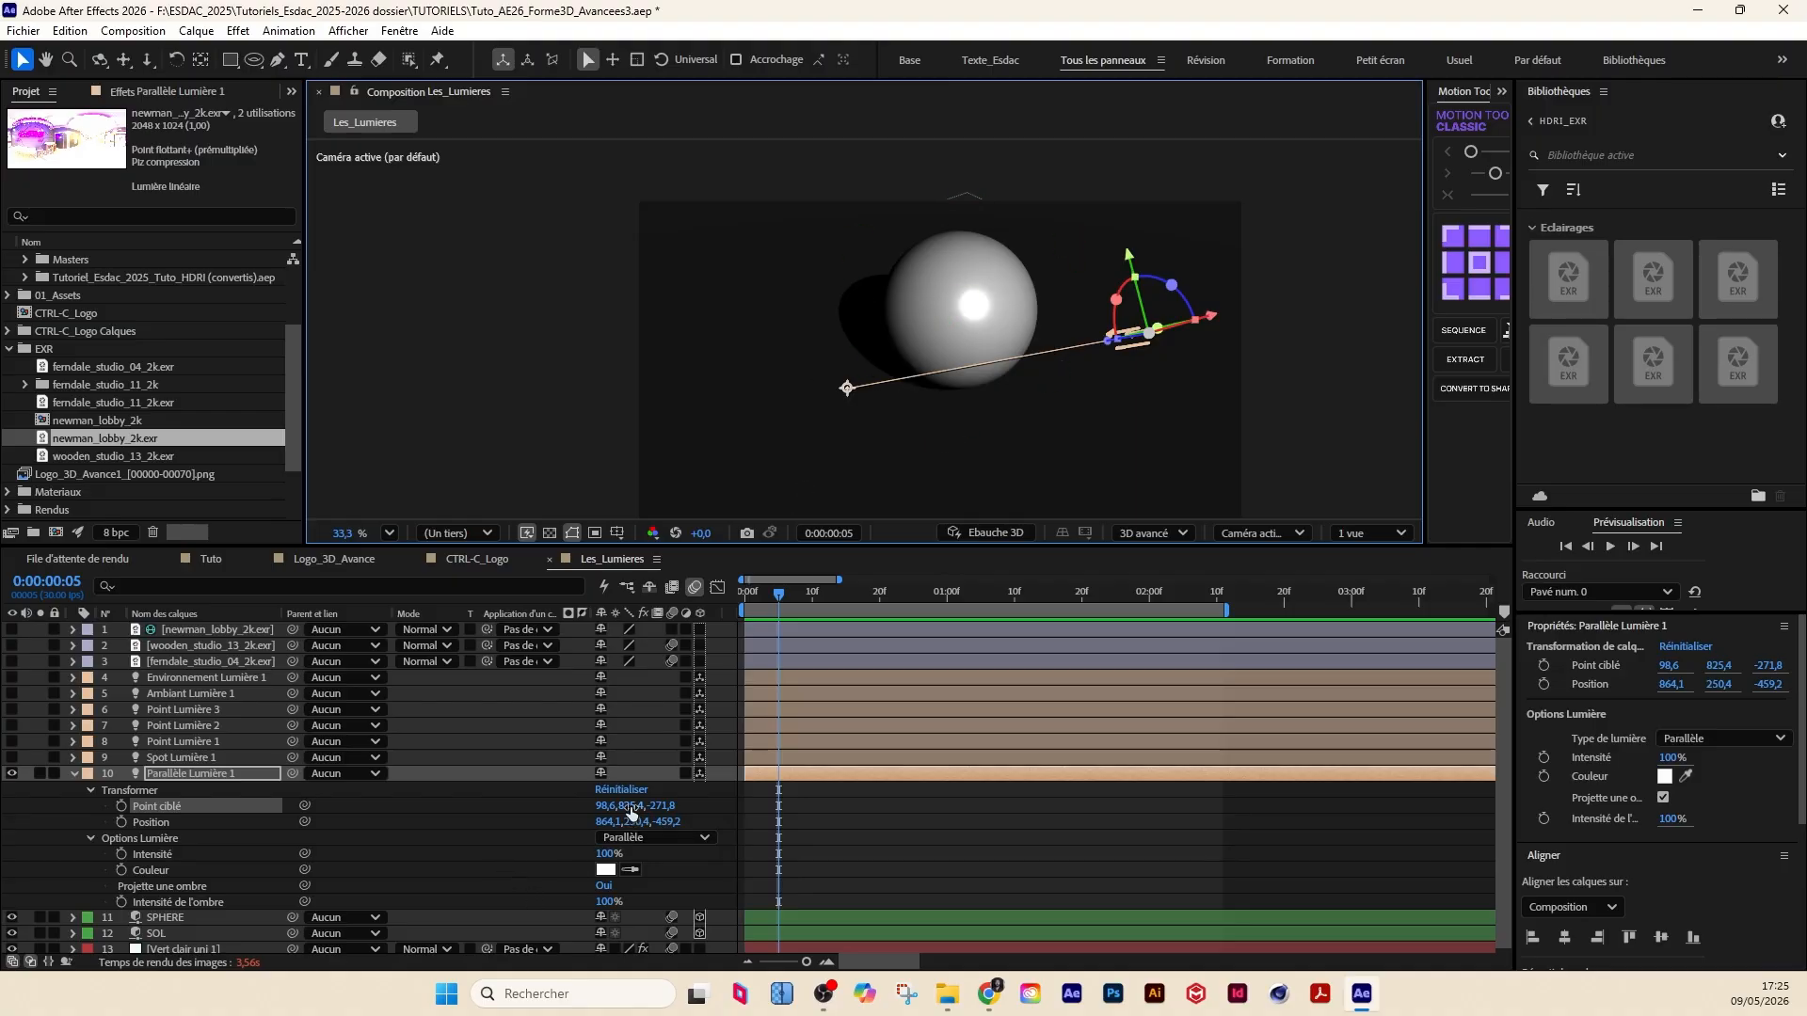
pyautogui.moveTo(636, 807); pyautogui.dragTo(598, 821)
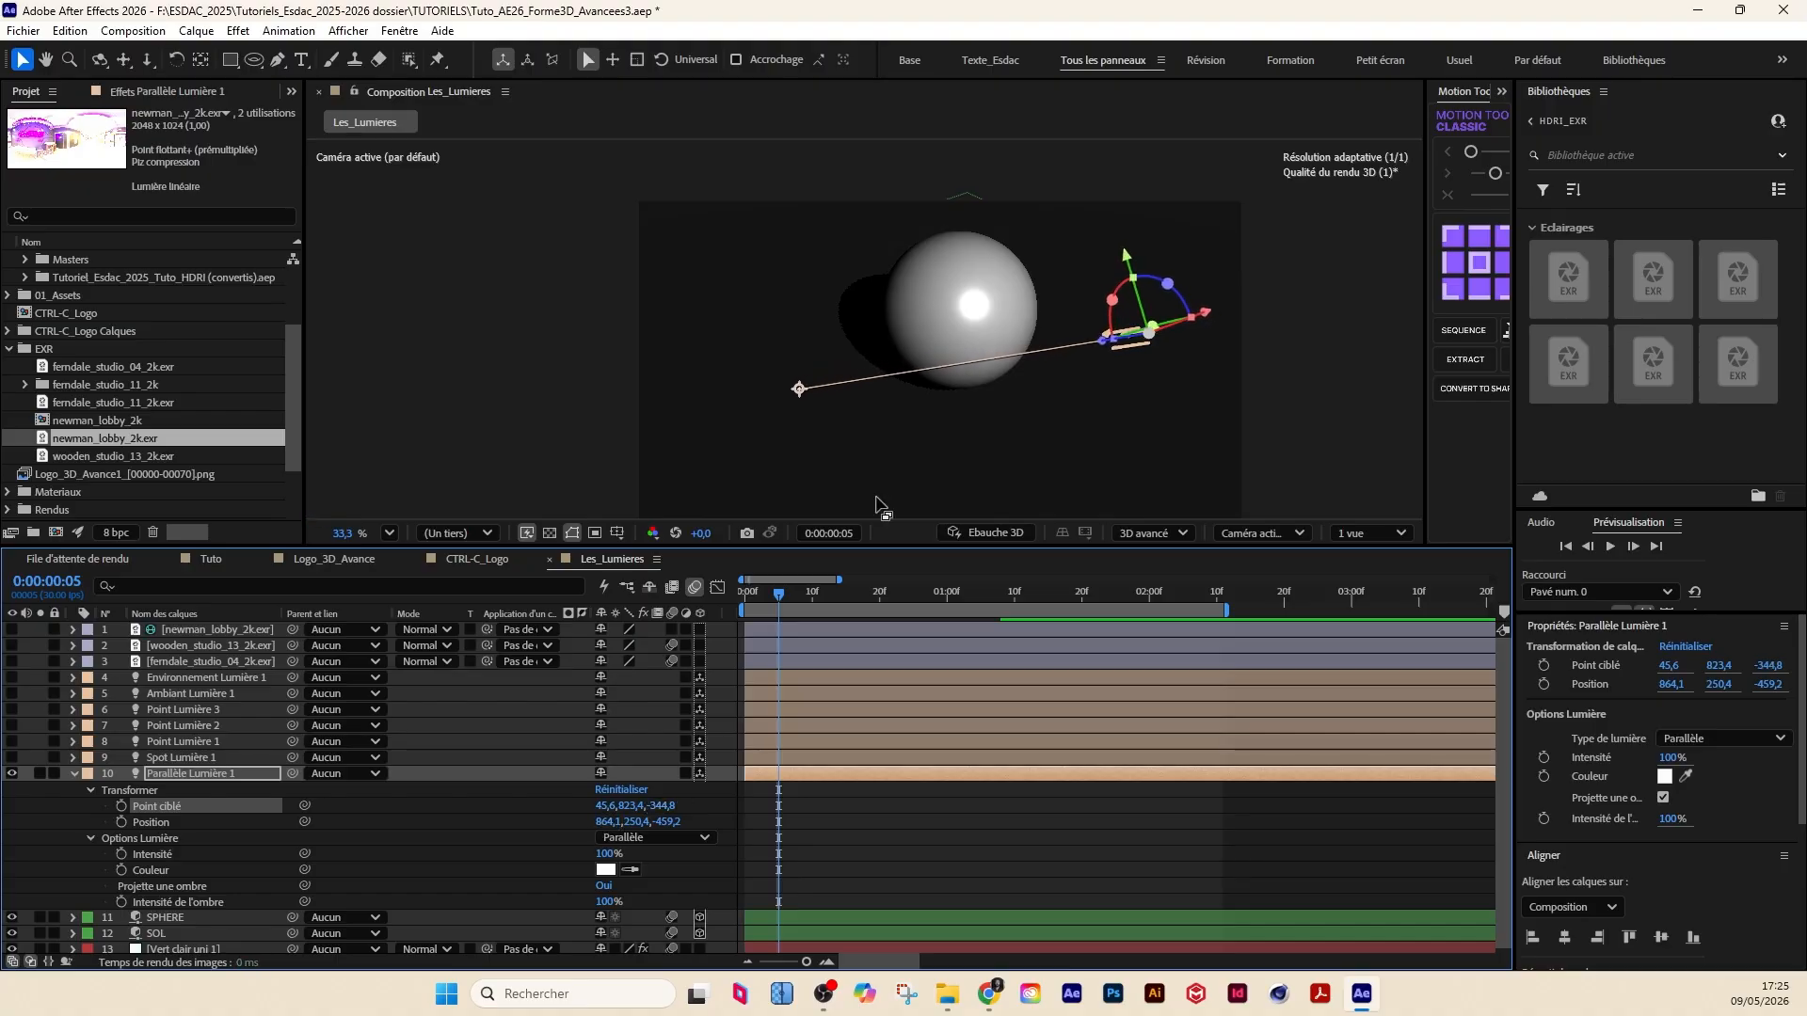
# Step: Set Parallèle Lumière 1's X position to about 831.1 and its point of interest to about -112.4, 1031.4, -1123.8
pyautogui.press('c')
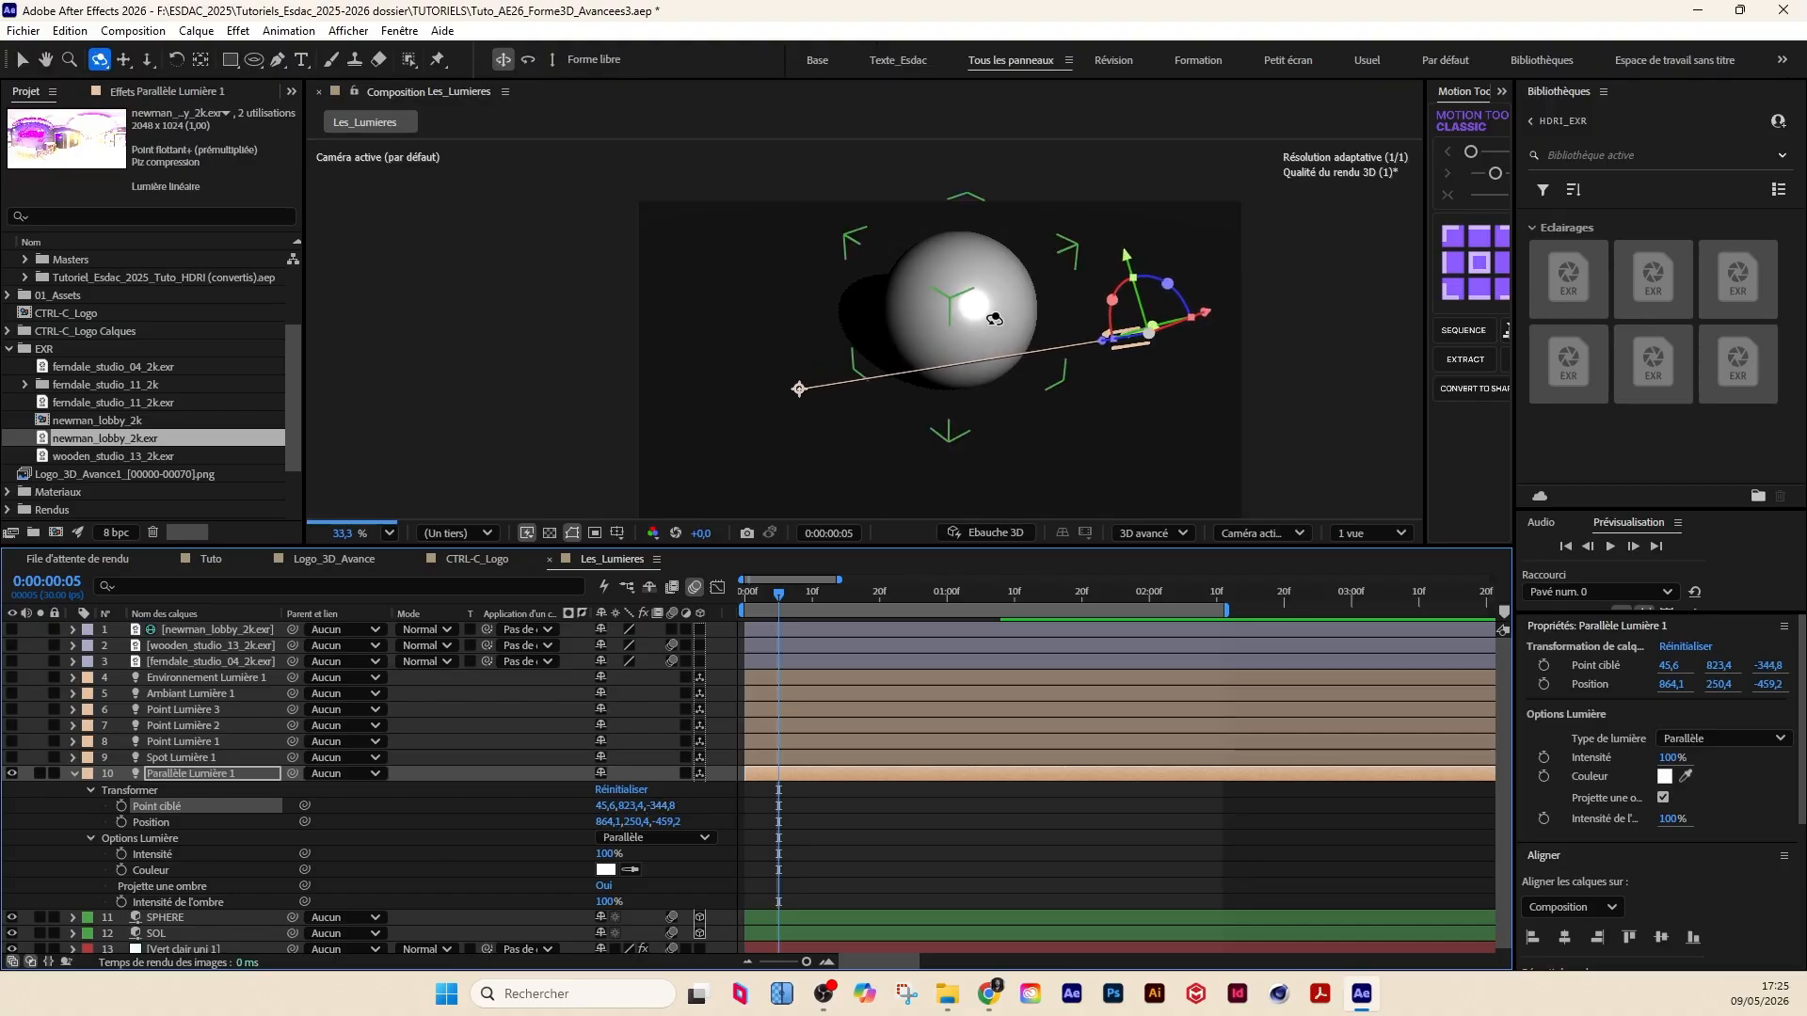
pyautogui.moveTo(993, 318); pyautogui.dragTo(1001, 316)
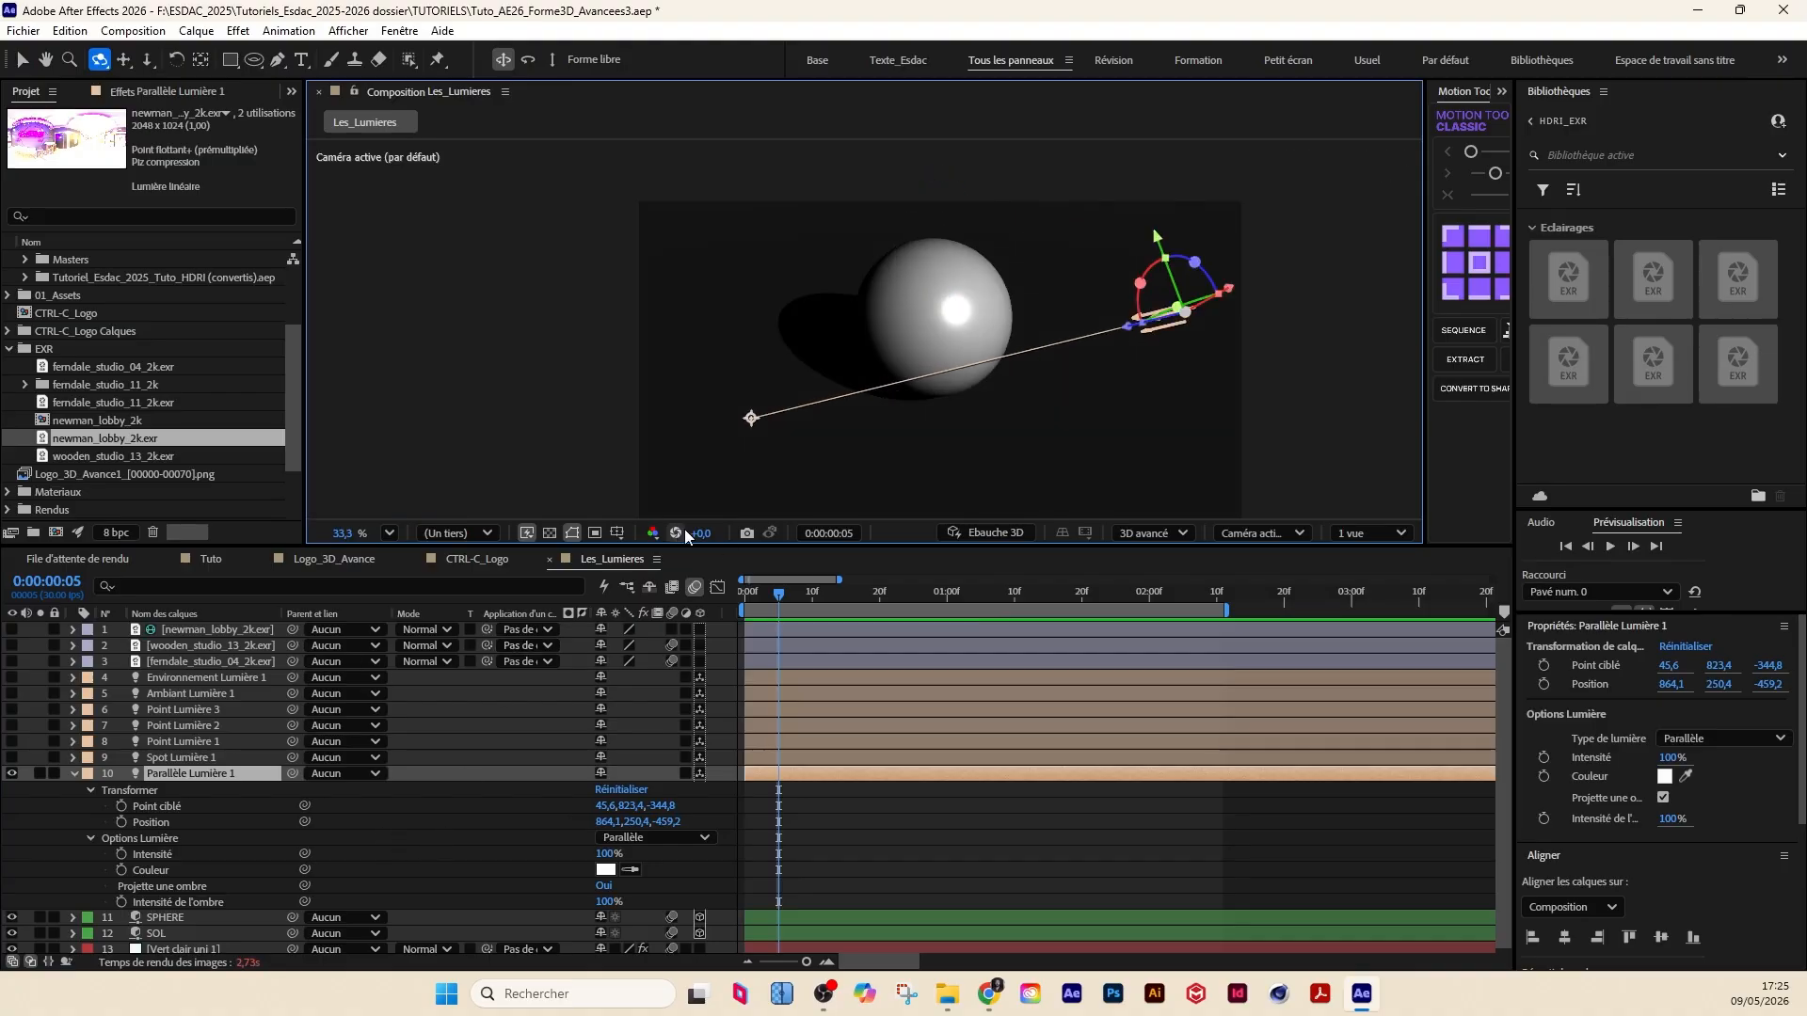
pyautogui.click(519, 852)
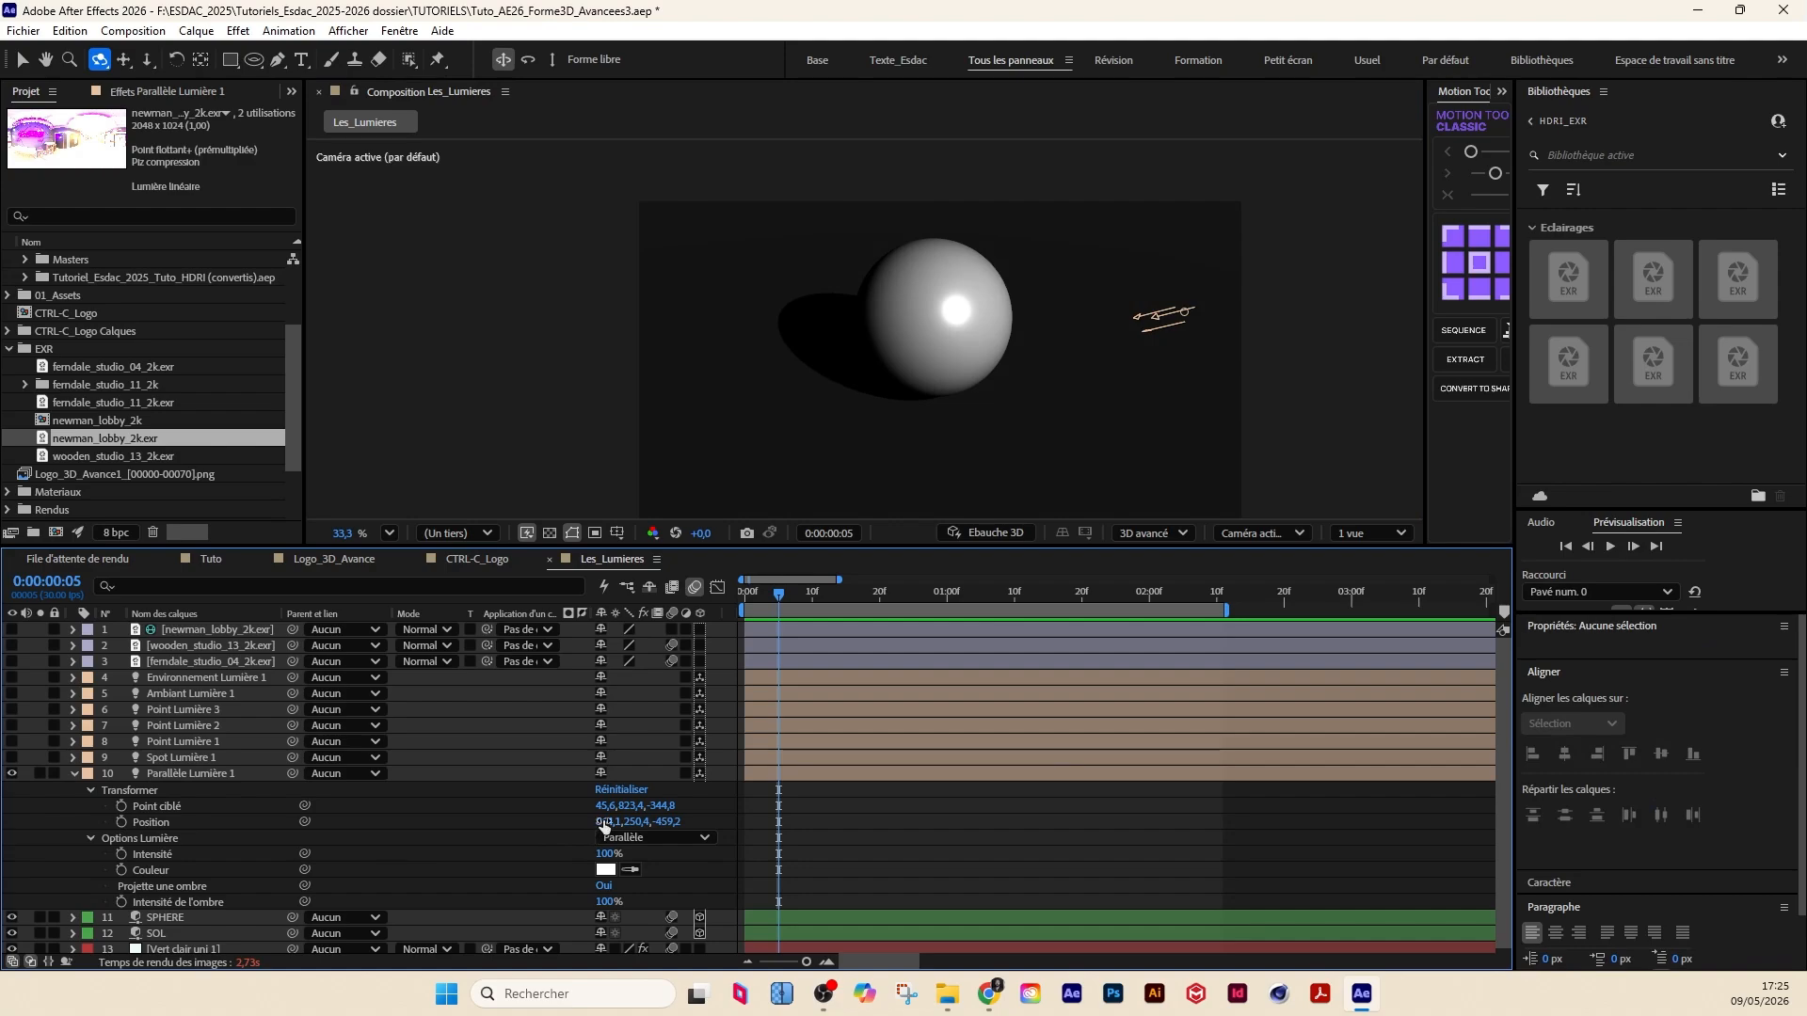
pyautogui.moveTo(607, 822); pyautogui.dragTo(464, 849)
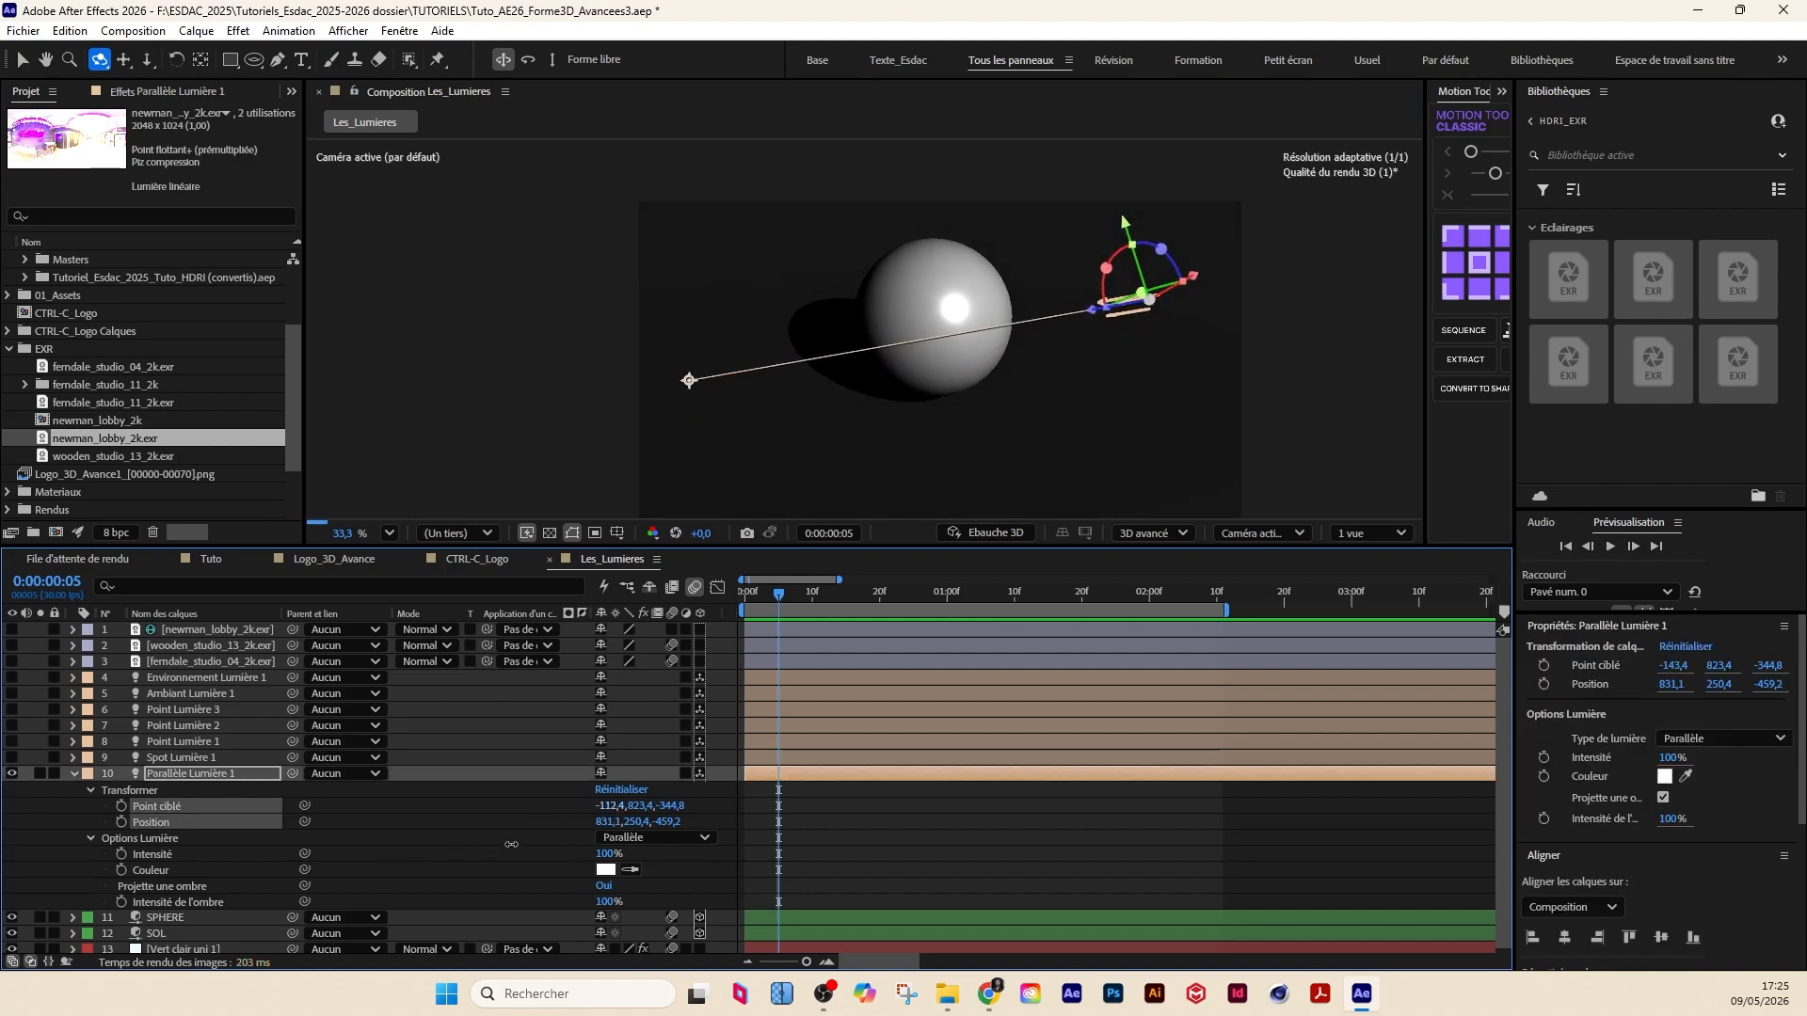
pyautogui.moveTo(632, 805); pyautogui.dragTo(869, 787)
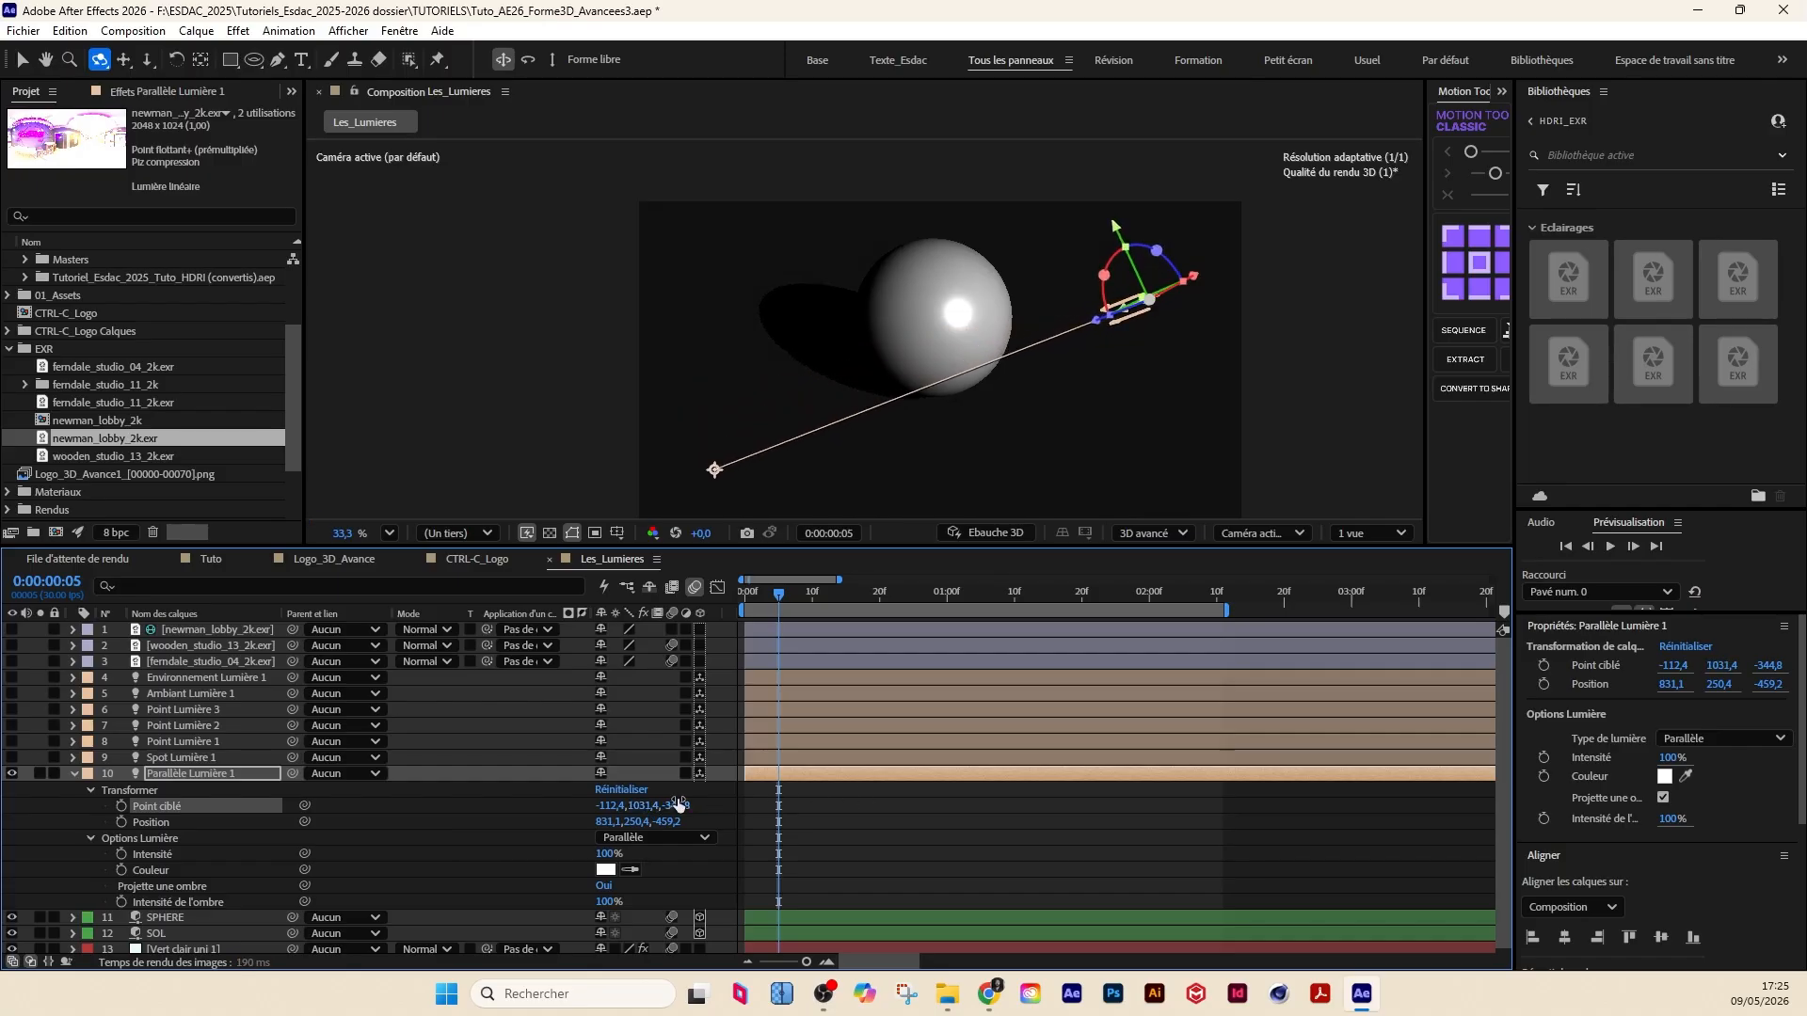
pyautogui.moveTo(678, 811); pyautogui.dragTo(515, 813)
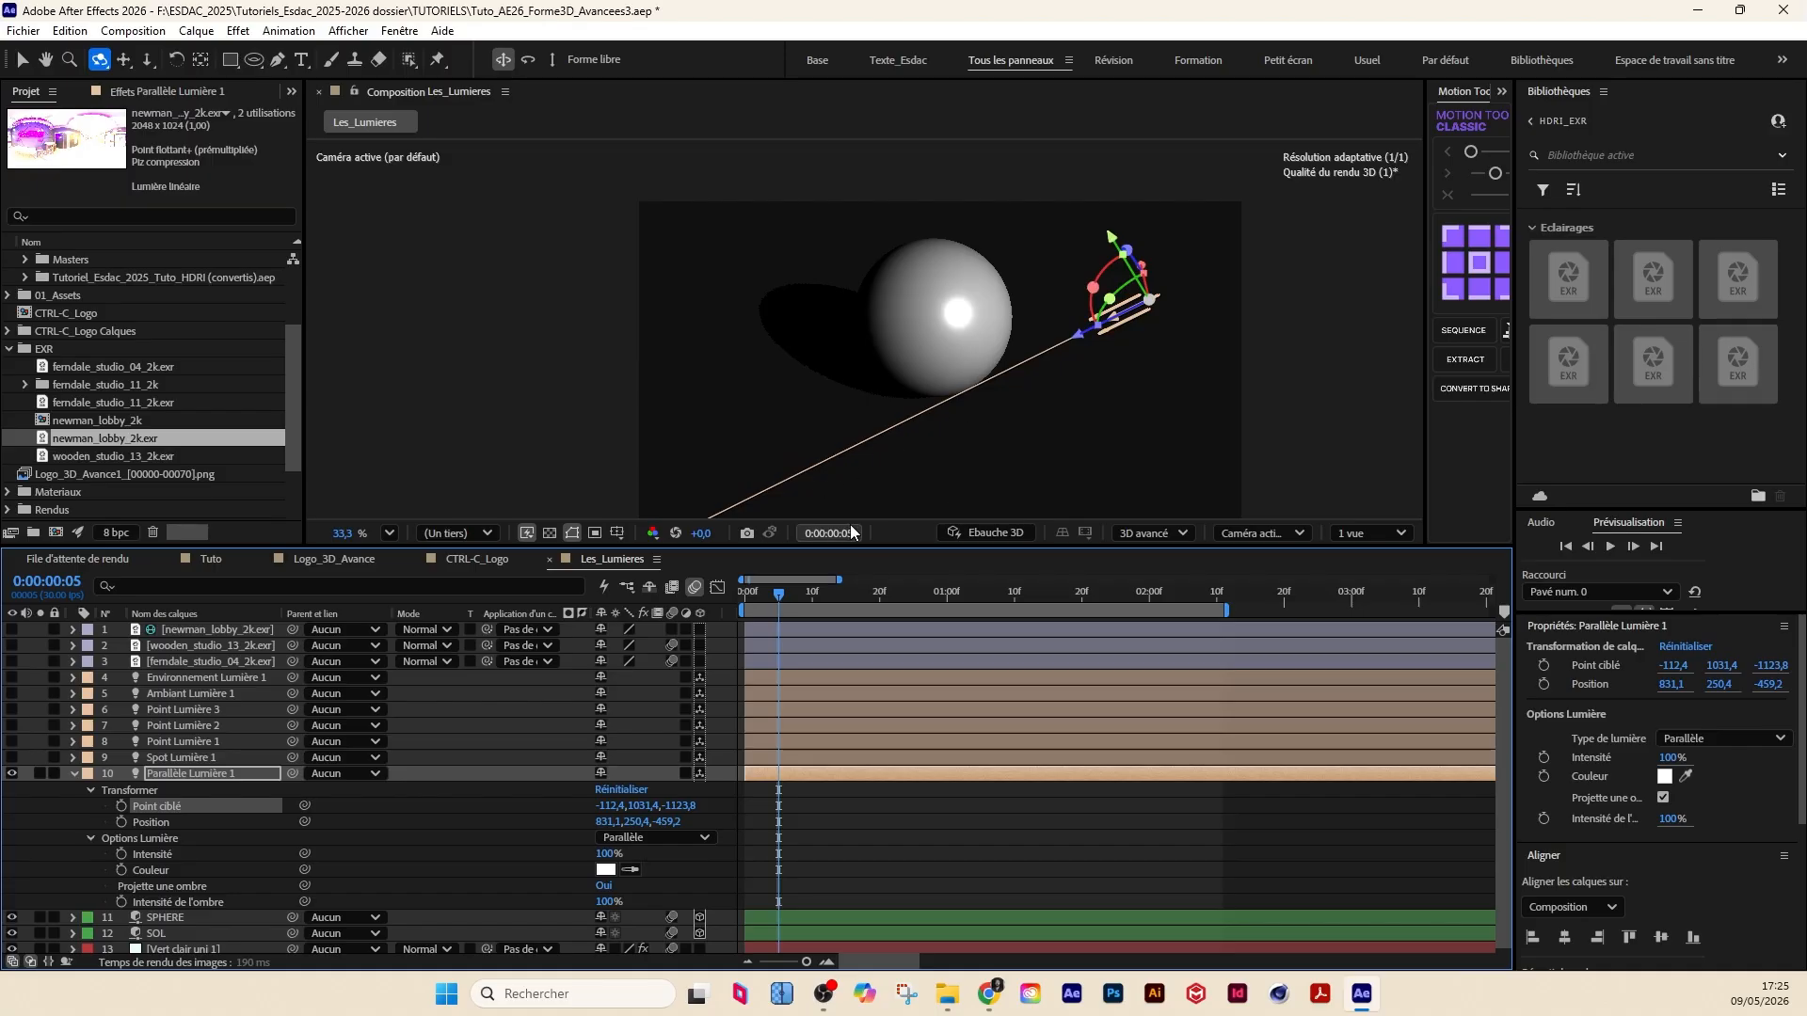
# Step: Go to frame 7 and move Parallèle Lumière 1 to a position of about 757.1, 206.4, -246.2
pyautogui.scroll(-1, 915, 394)
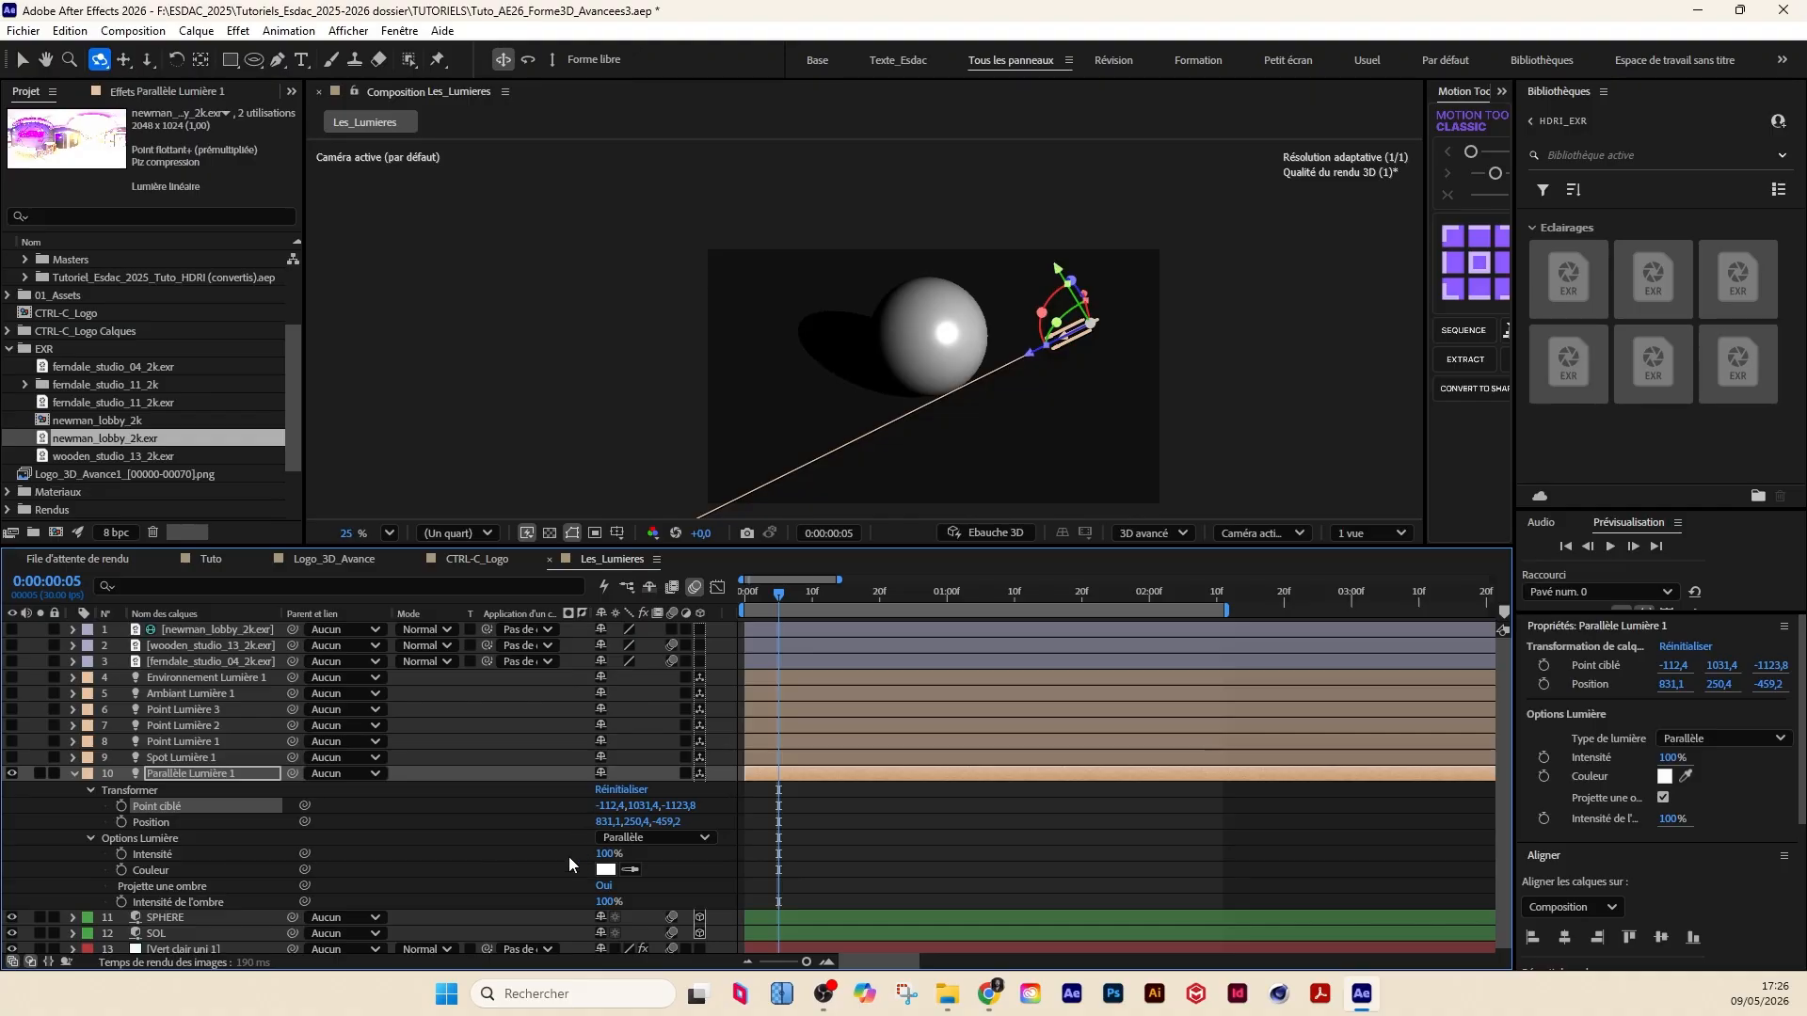
pyautogui.moveTo(757, 593); pyautogui.dragTo(790, 598)
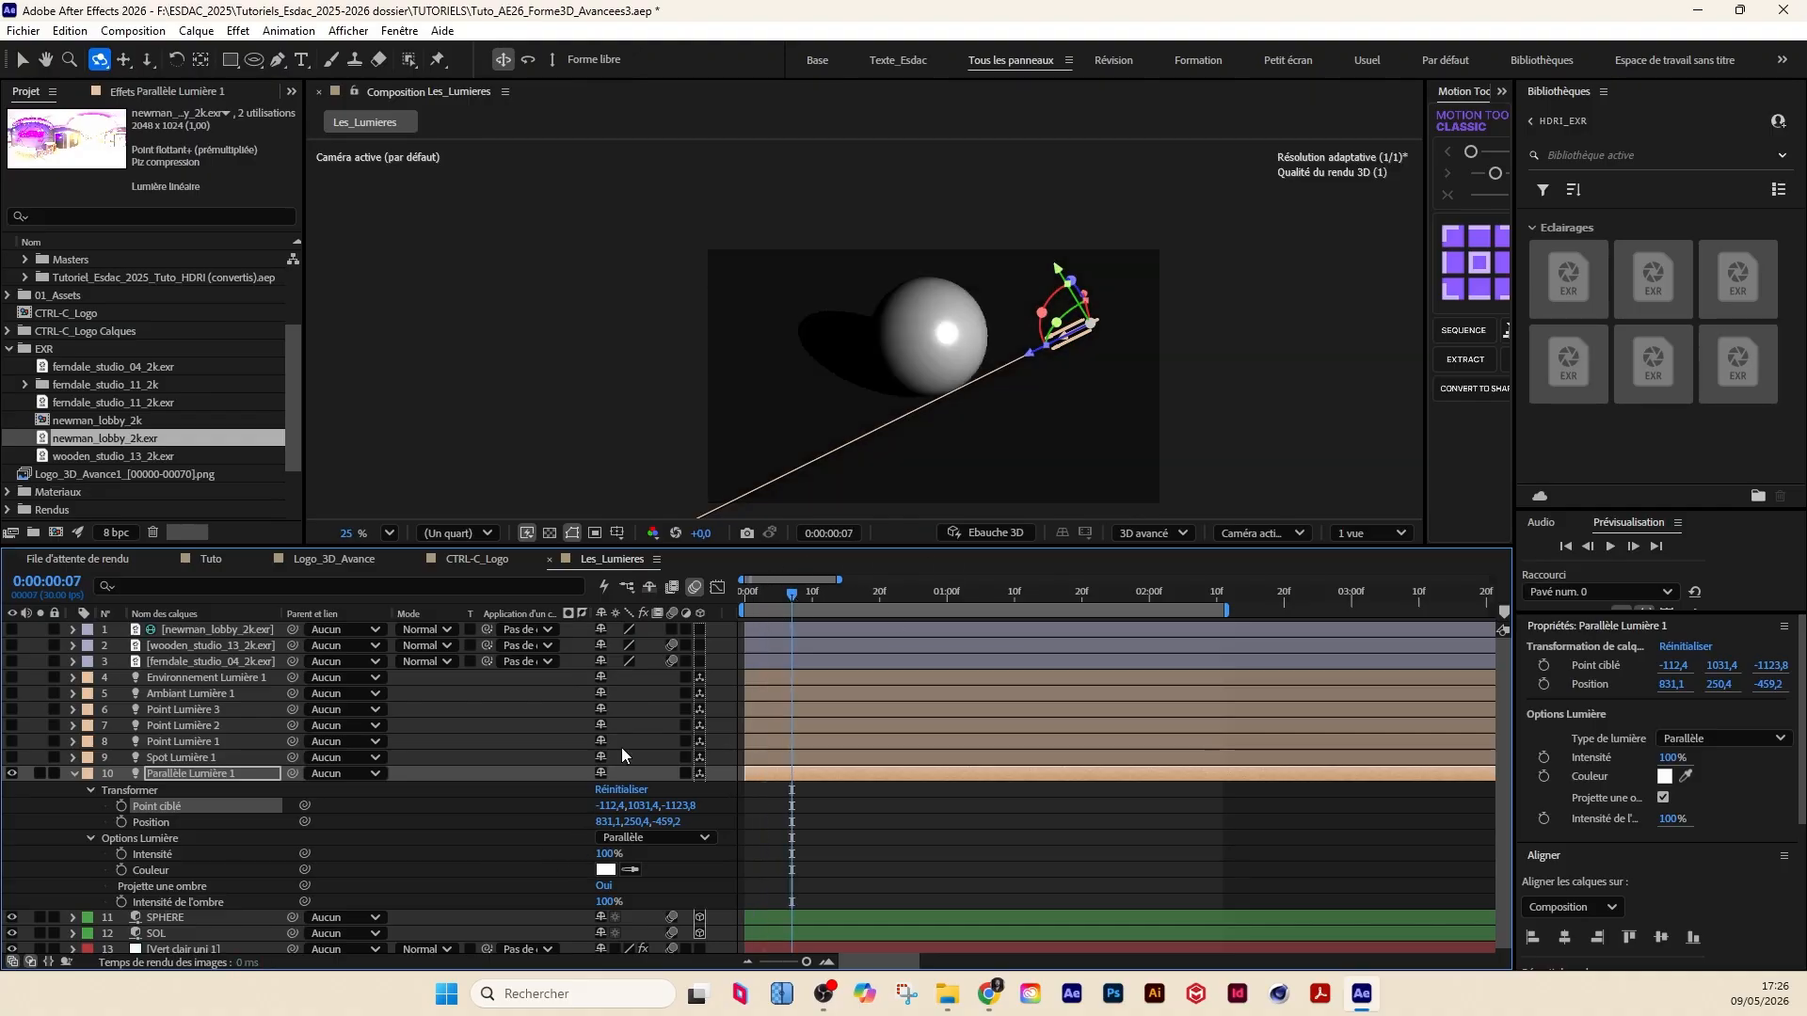
pyautogui.click(425, 858)
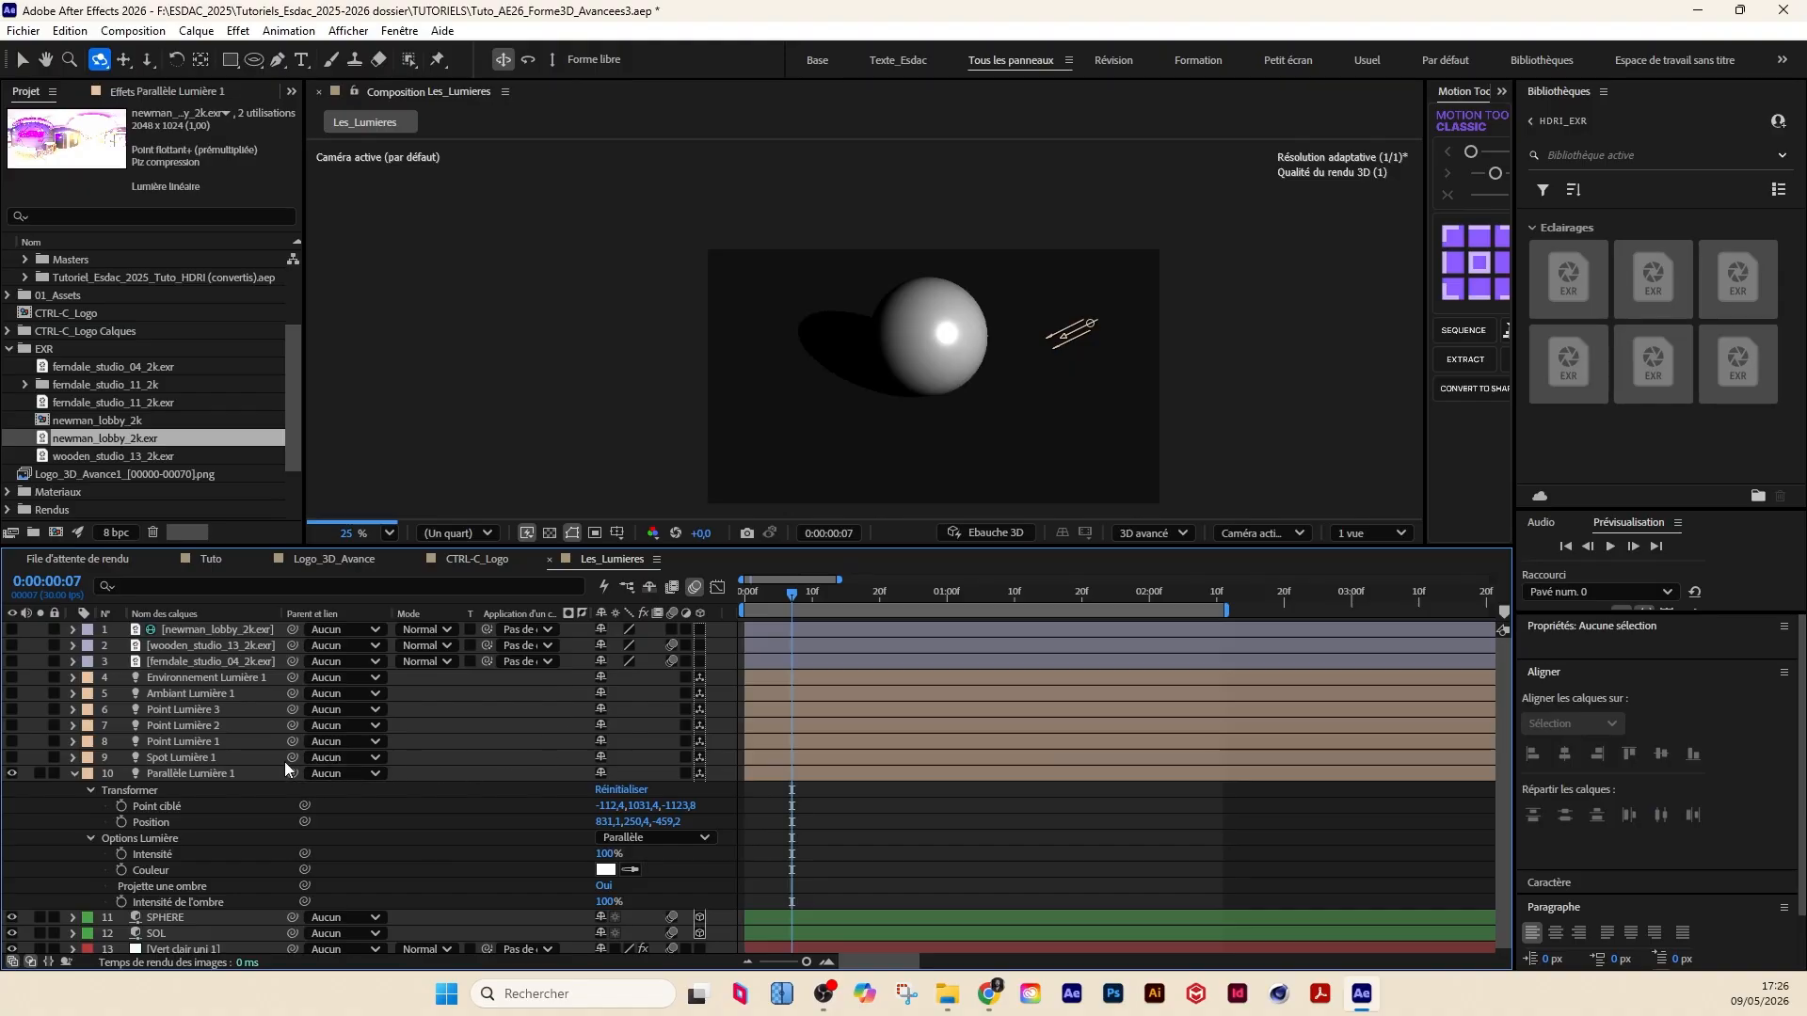
pyautogui.click(223, 774)
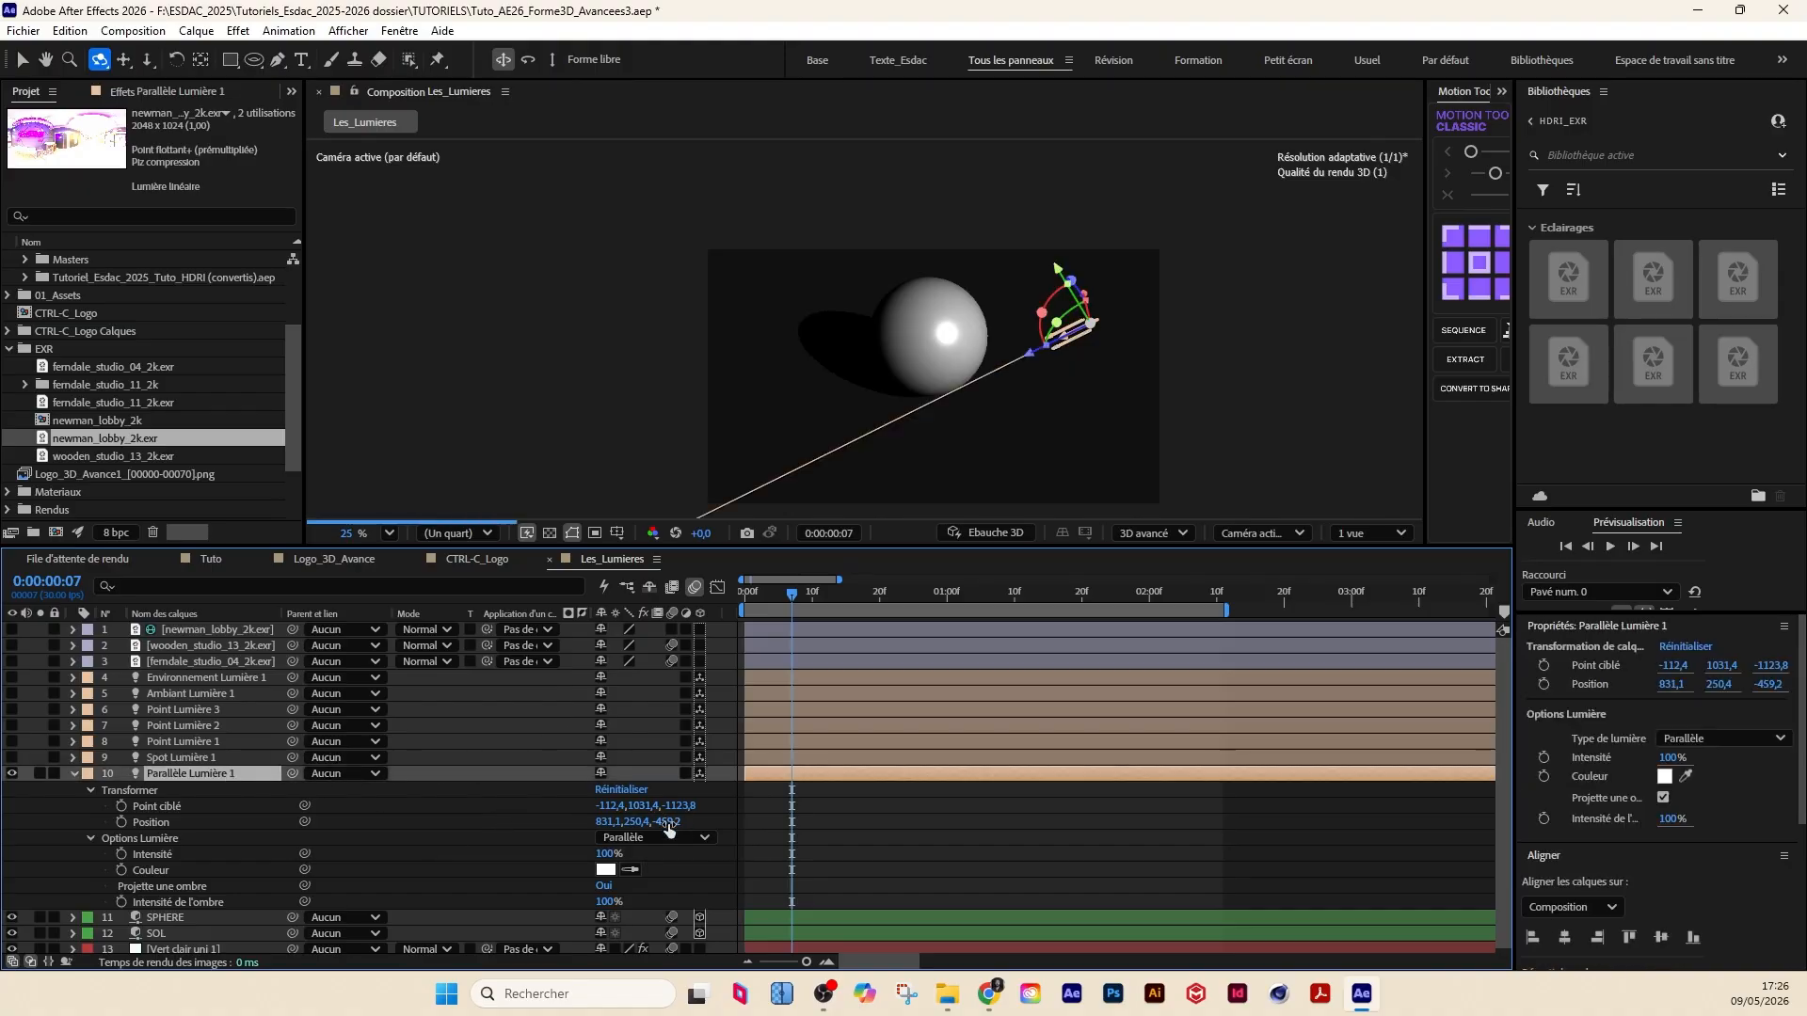
pyautogui.moveTo(670, 822); pyautogui.dragTo(547, 831)
pyautogui.click(469, 865)
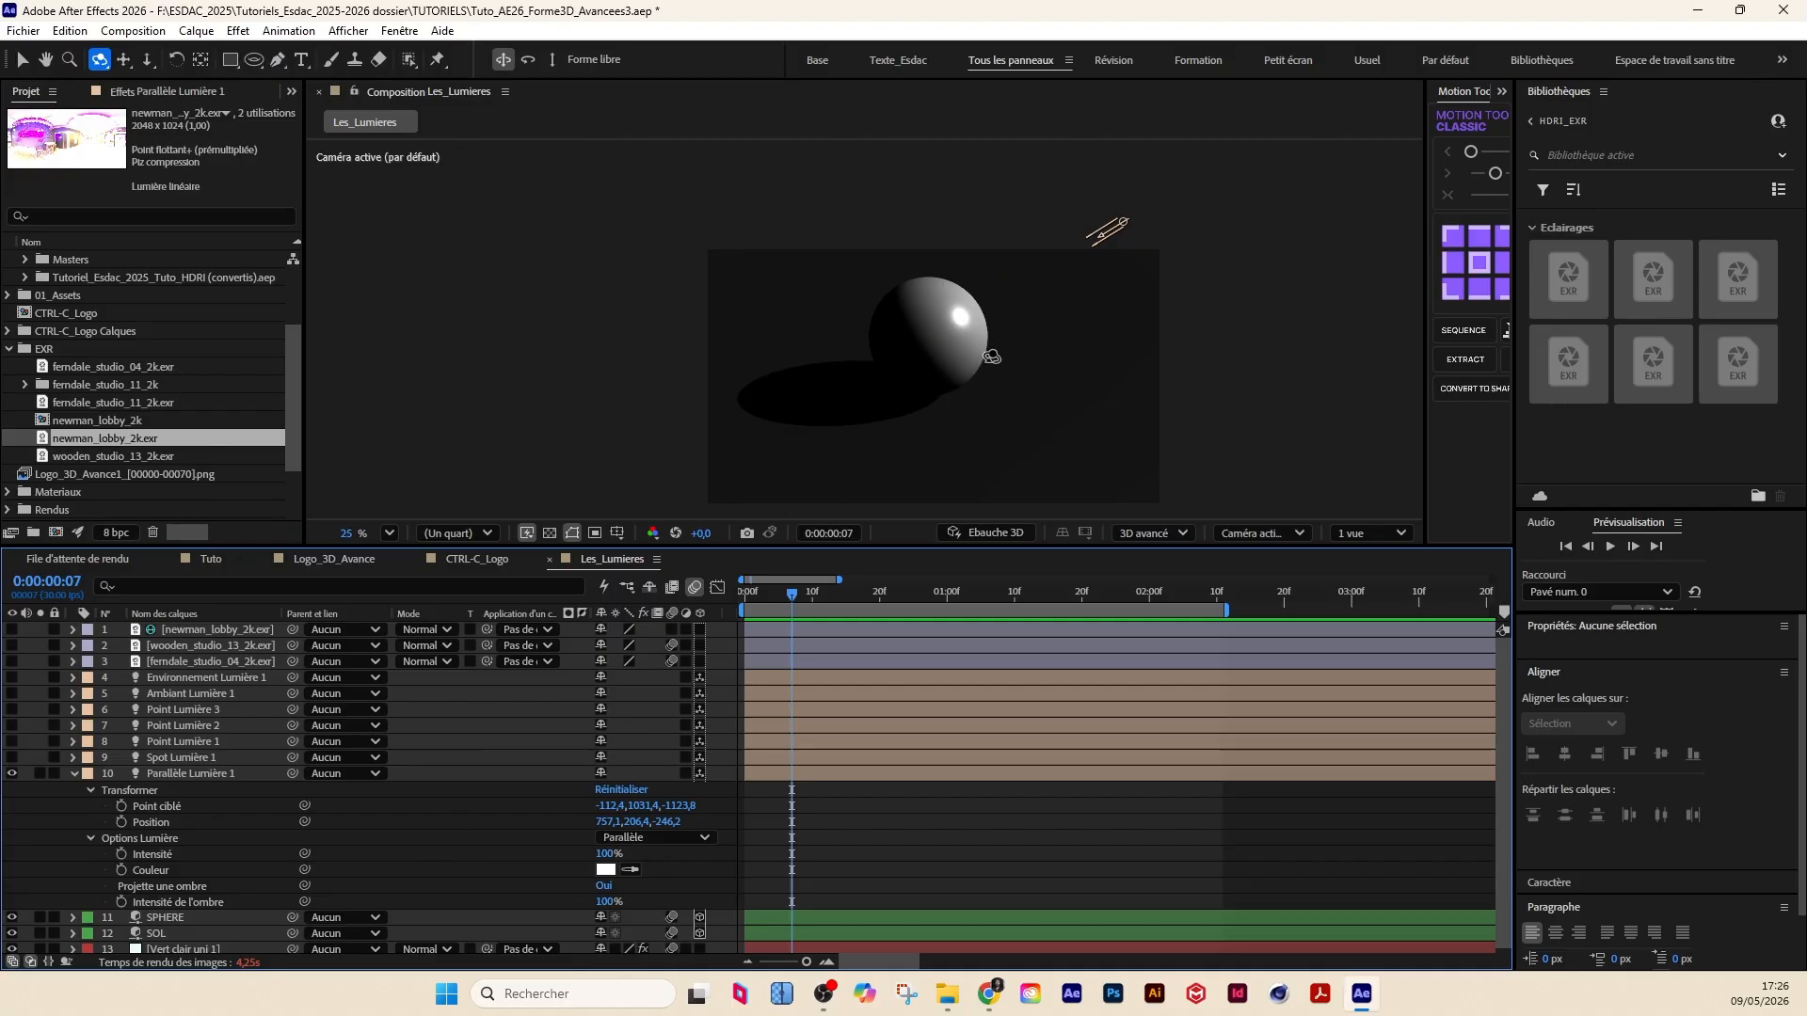
pyautogui.moveTo(992, 355); pyautogui.dragTo(979, 359)
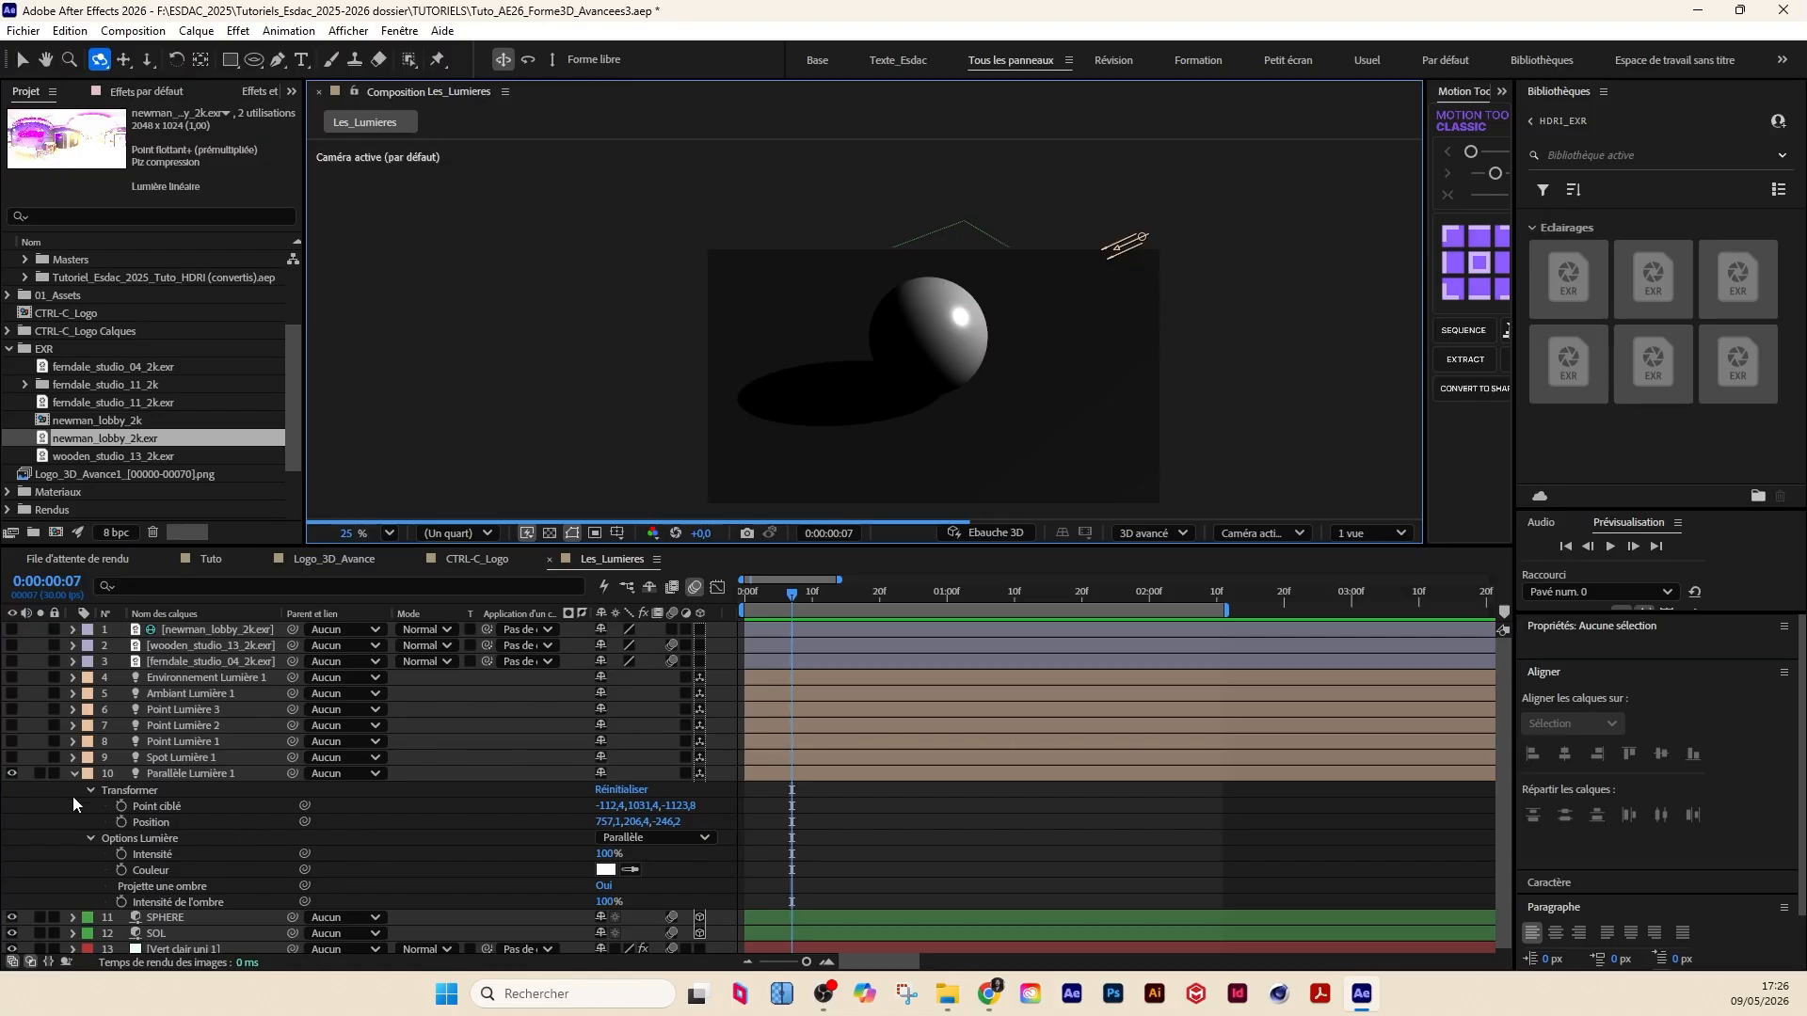
# Step: Collapse Parallèle Lumière 1 and turn it off, and turn on Spot Lumière 1 instead
pyautogui.click(175, 772)
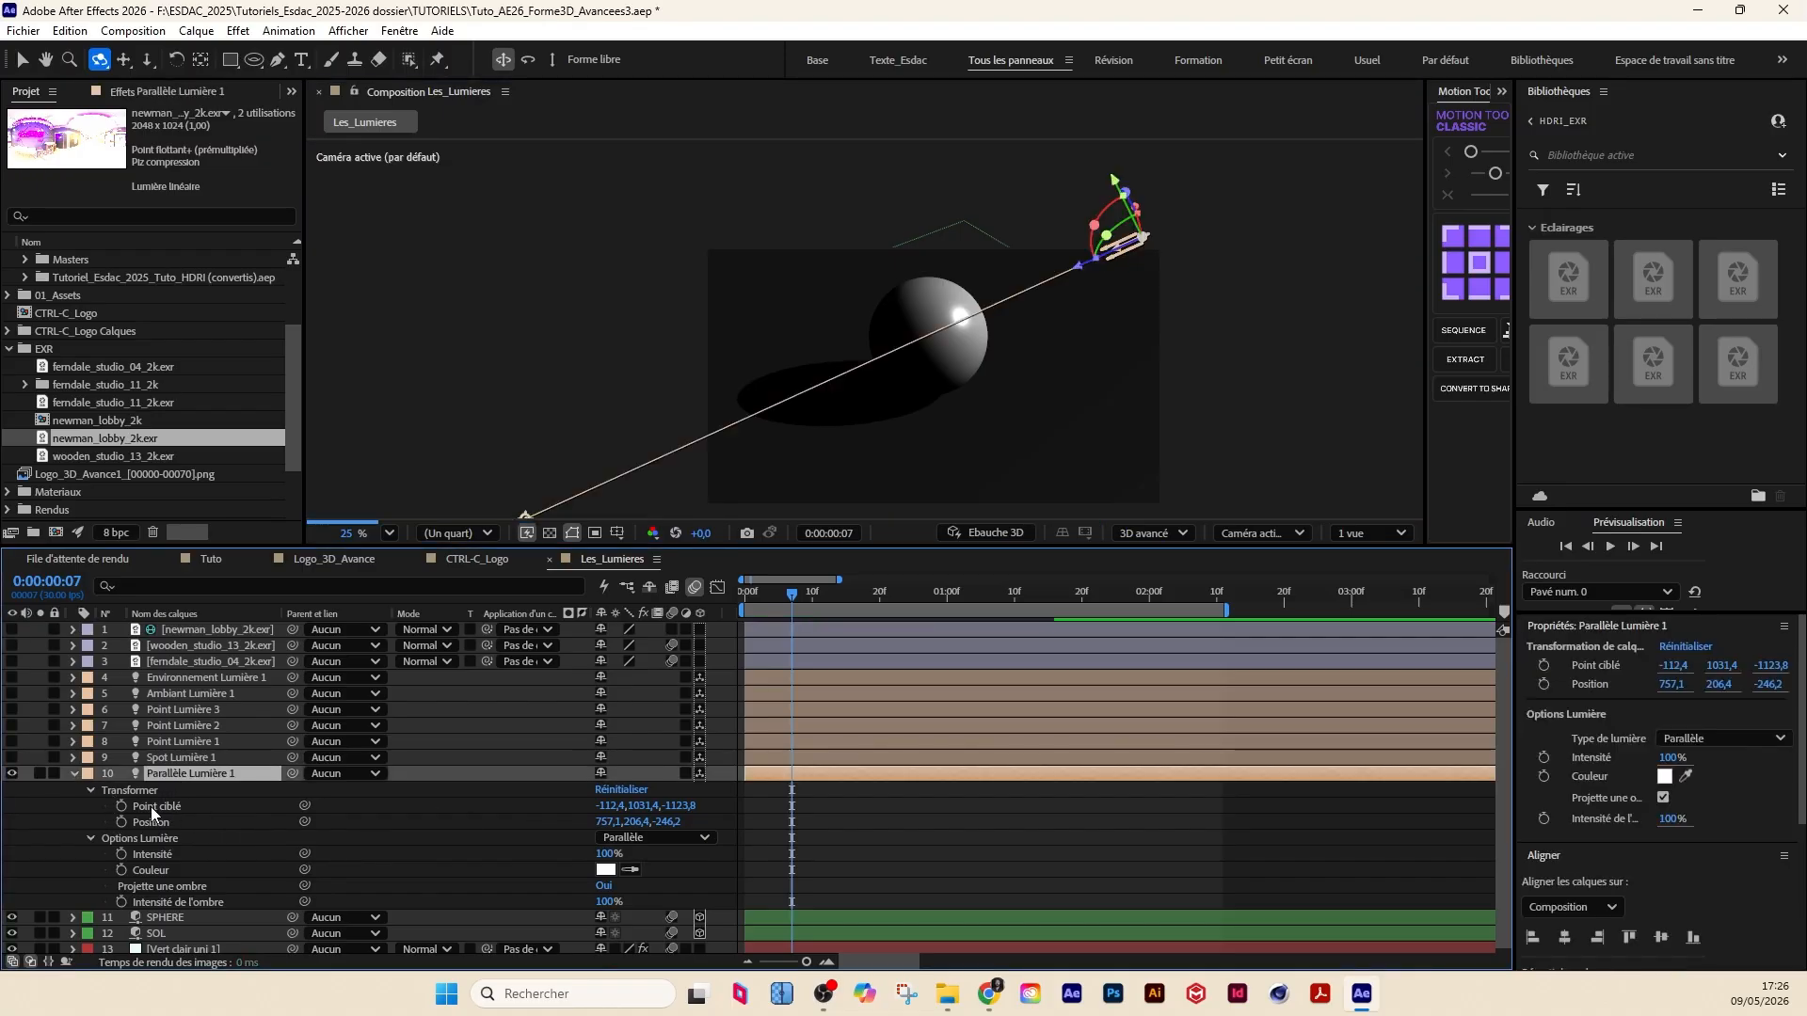
pyautogui.click(72, 773)
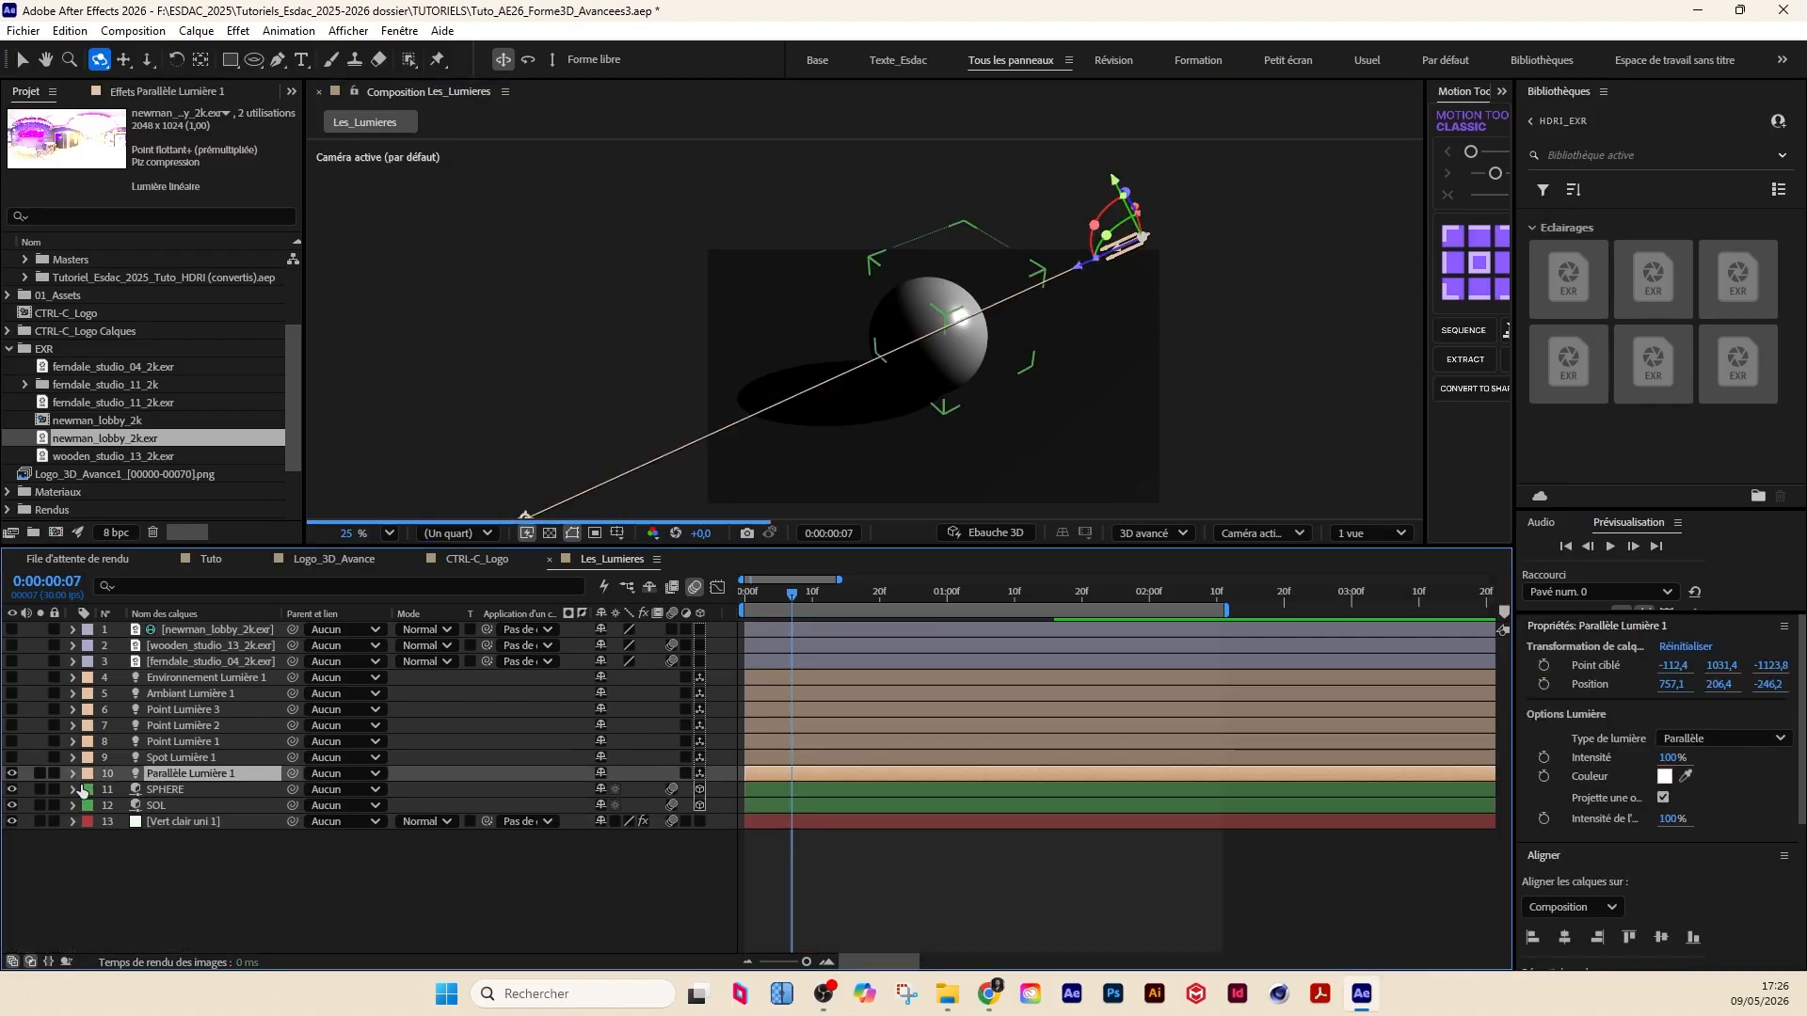
pyautogui.click(11, 774)
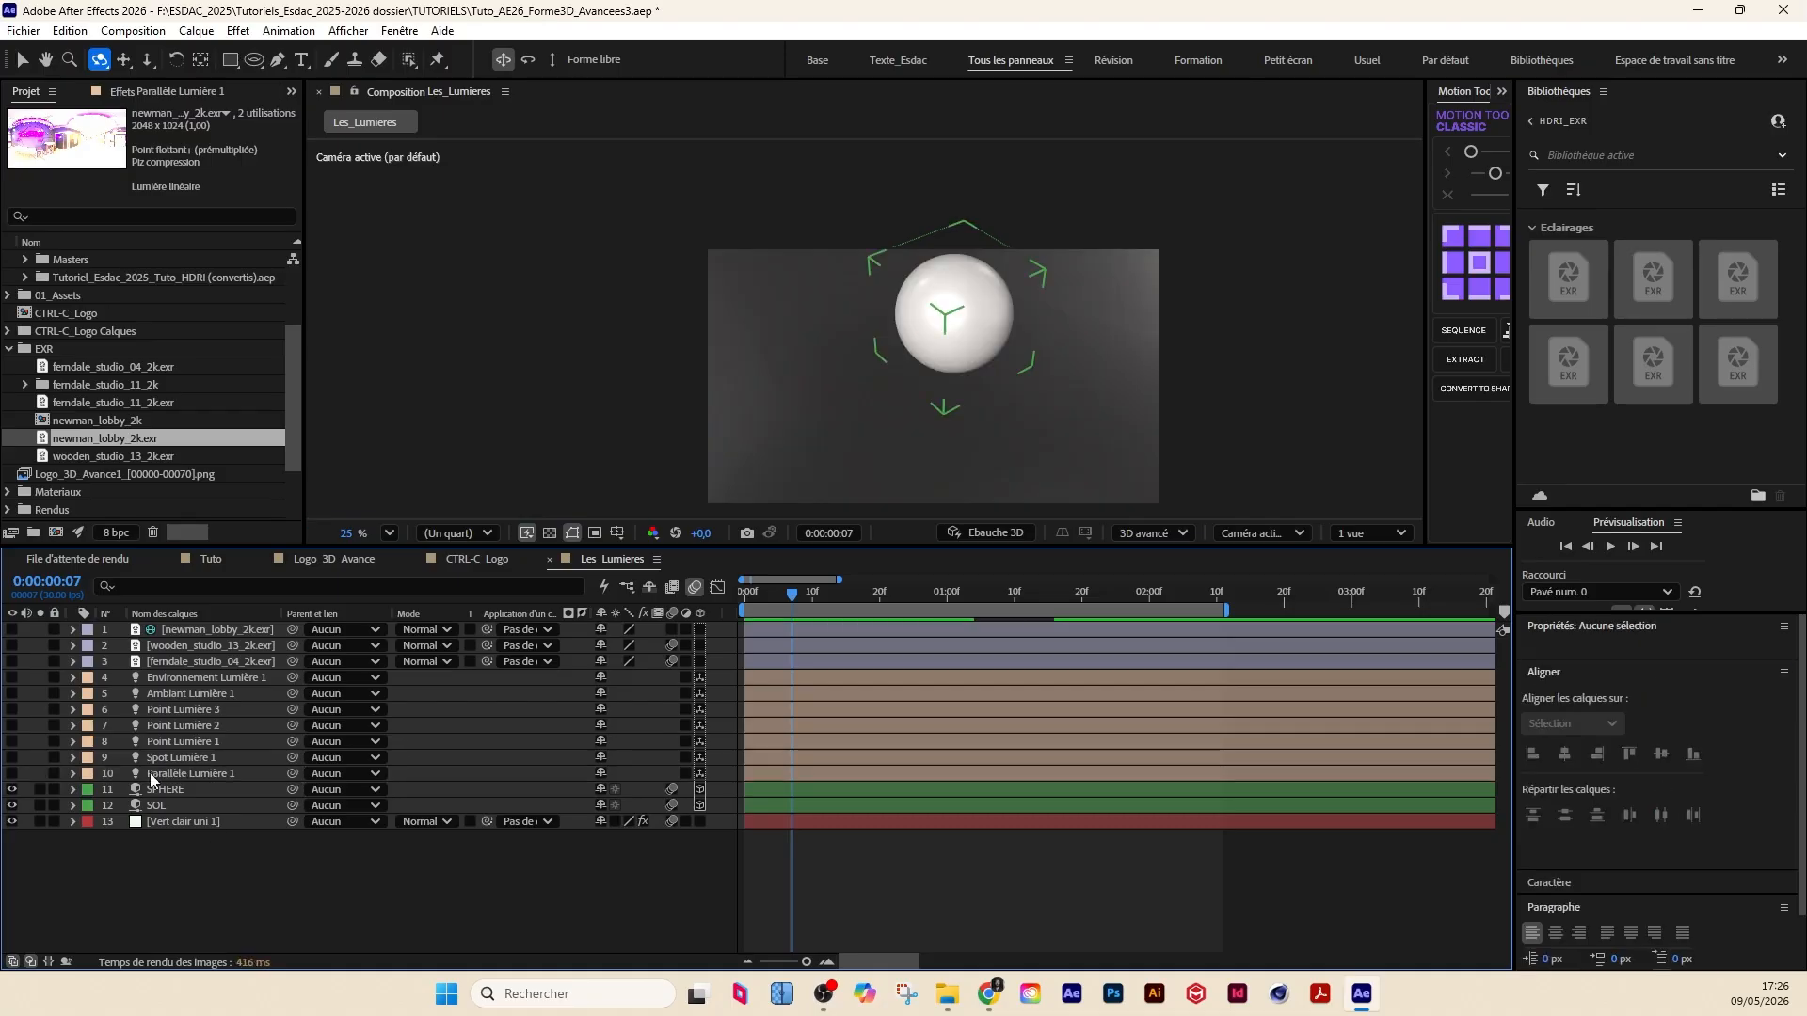
pyautogui.click(186, 762)
pyautogui.click(11, 759)
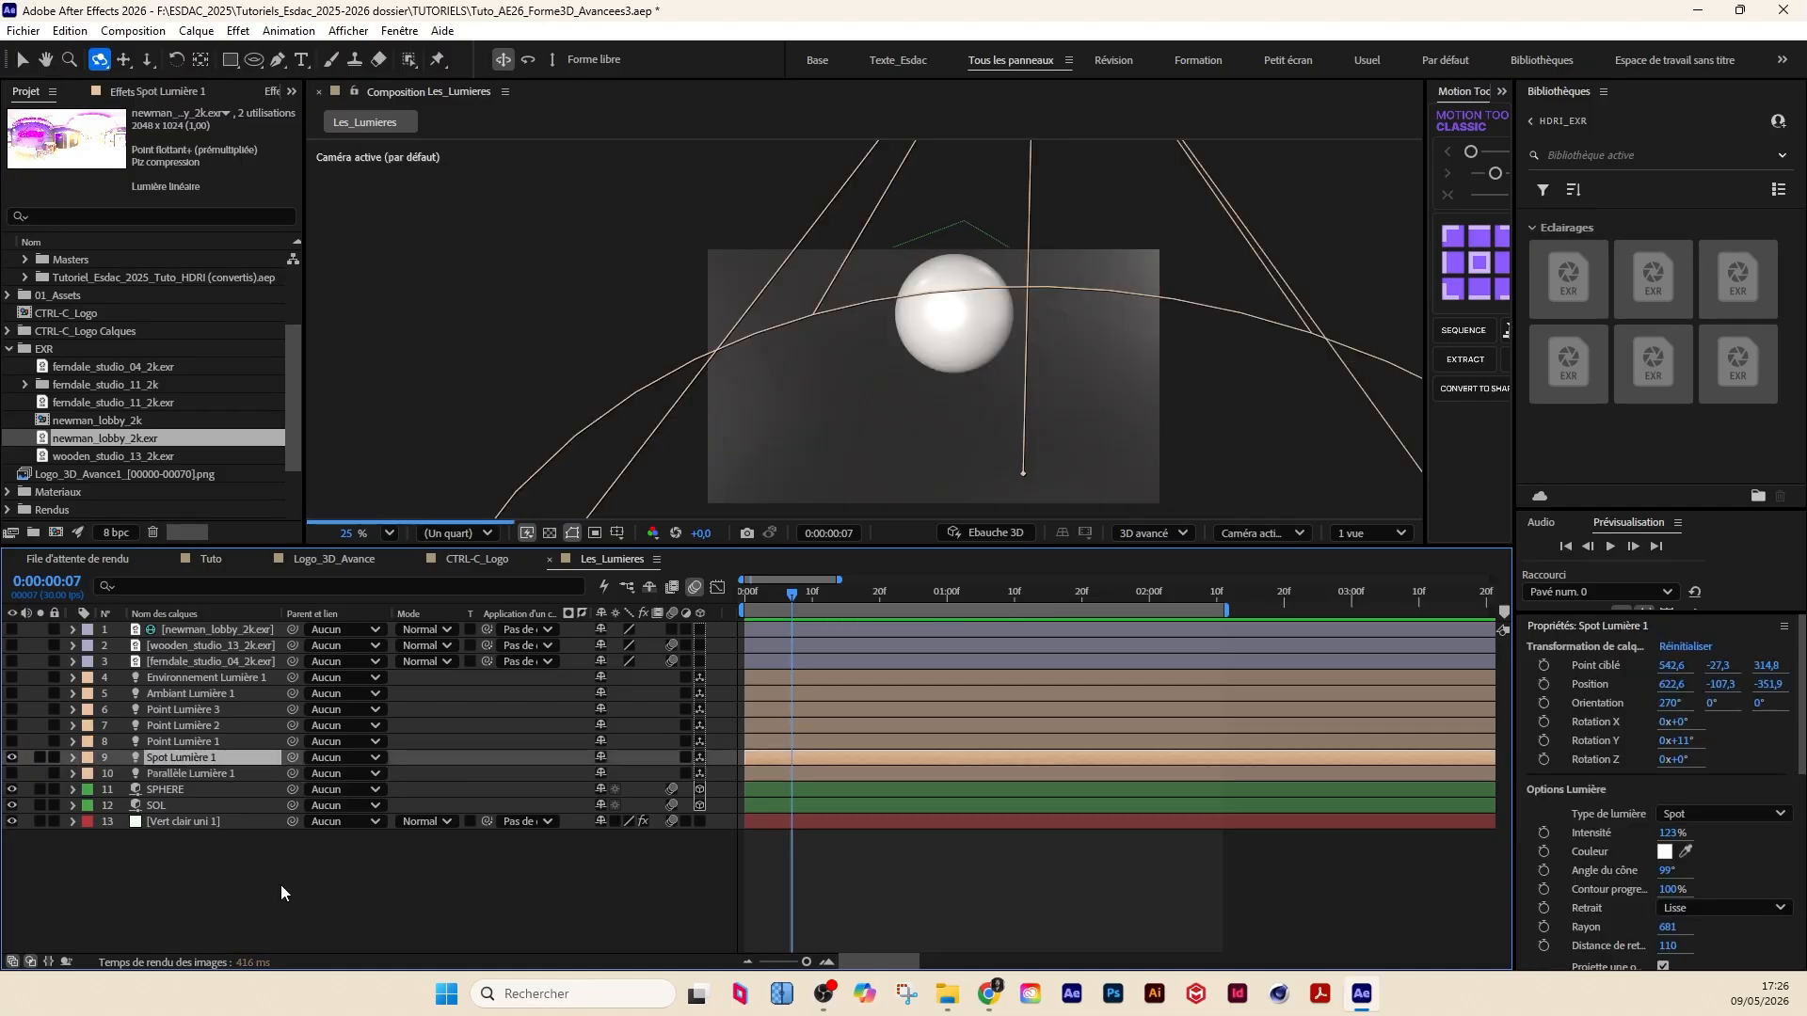
# Step: Review Spot Lumière 1's light settings, keeping Concentrée as the light type, and accept them
pyautogui.doubleClick(207, 758)
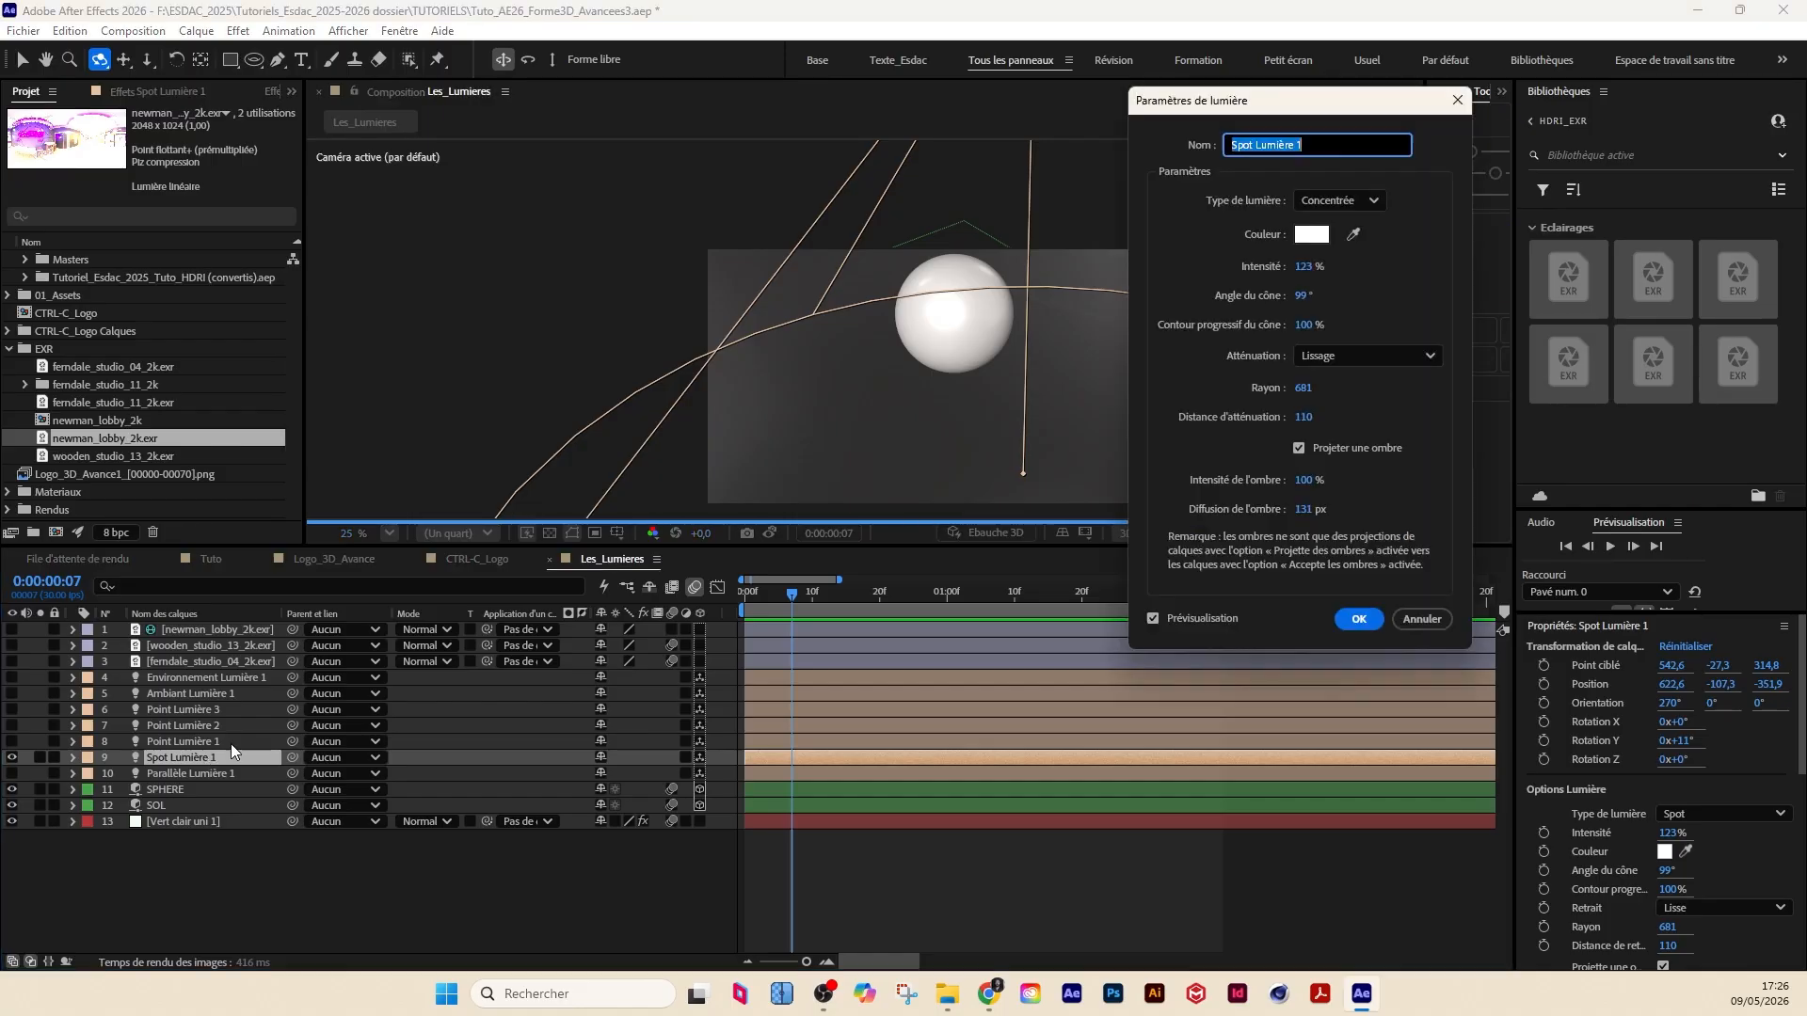
pyautogui.click(1355, 202)
pyautogui.click(1346, 250)
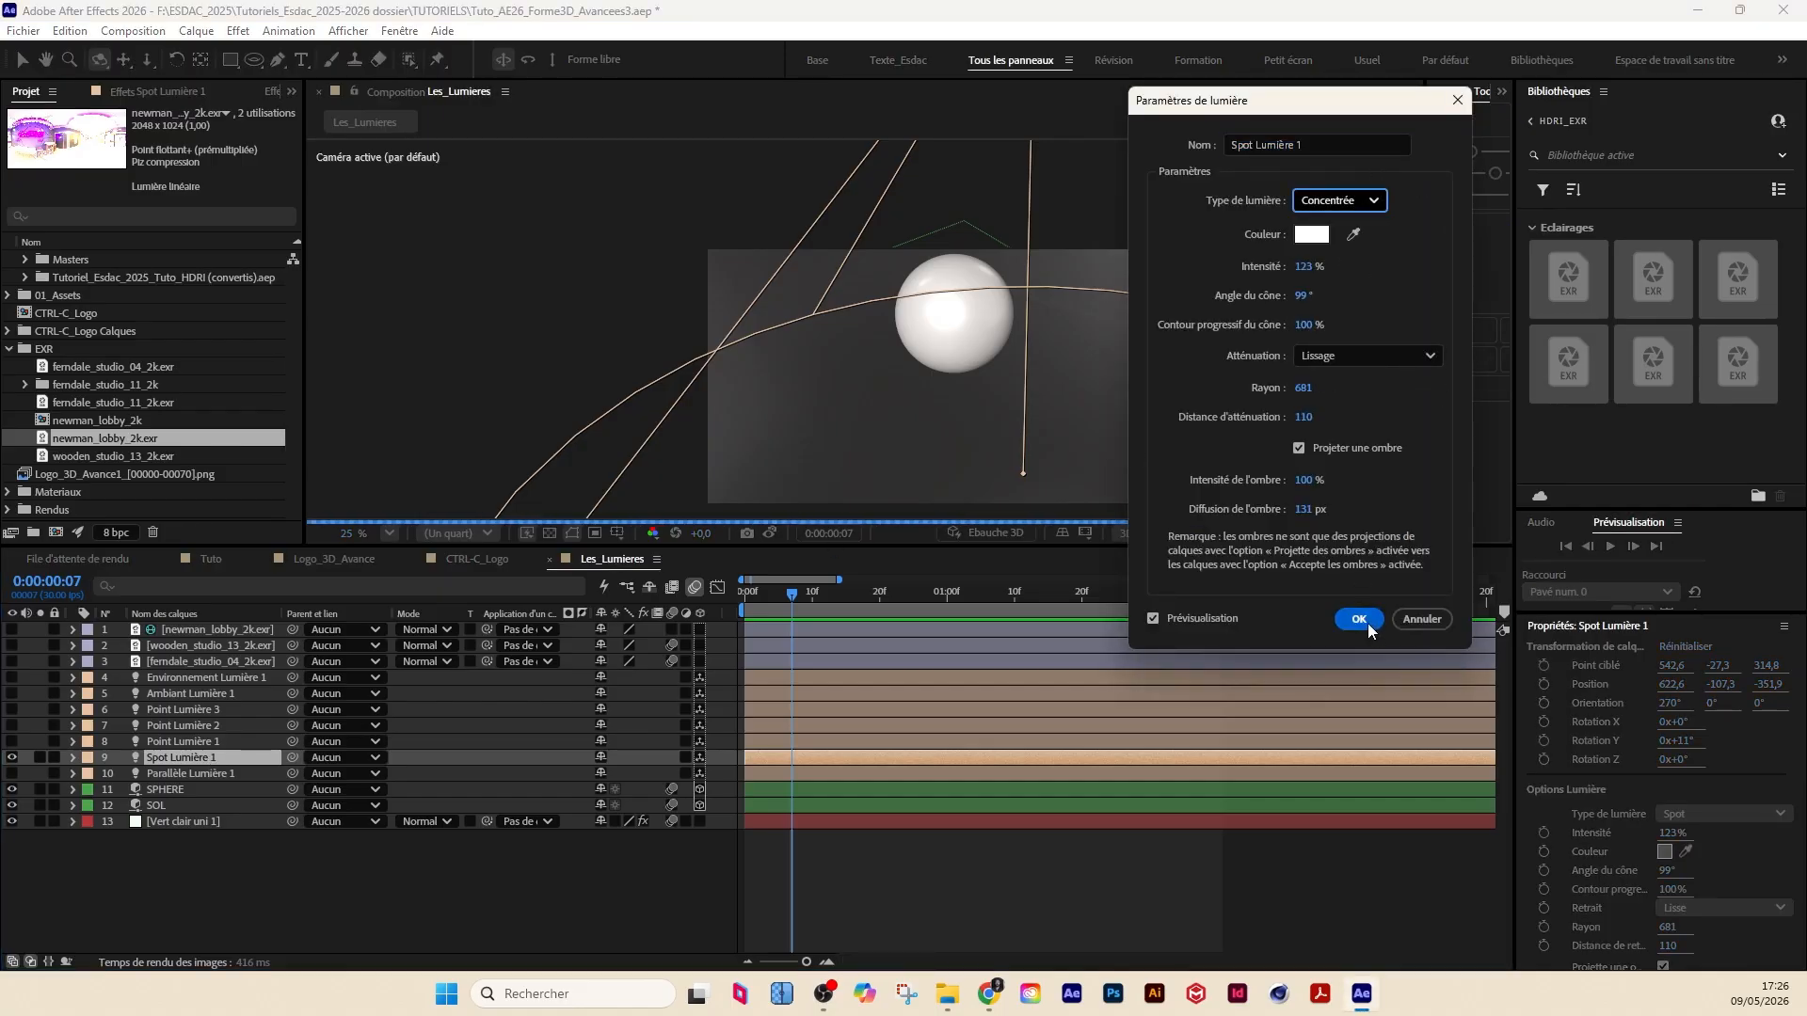
pyautogui.click(1359, 619)
# Step: Examine the spot light's cone from several angles in a four-view layout and return to a single view
pyautogui.click(1366, 534)
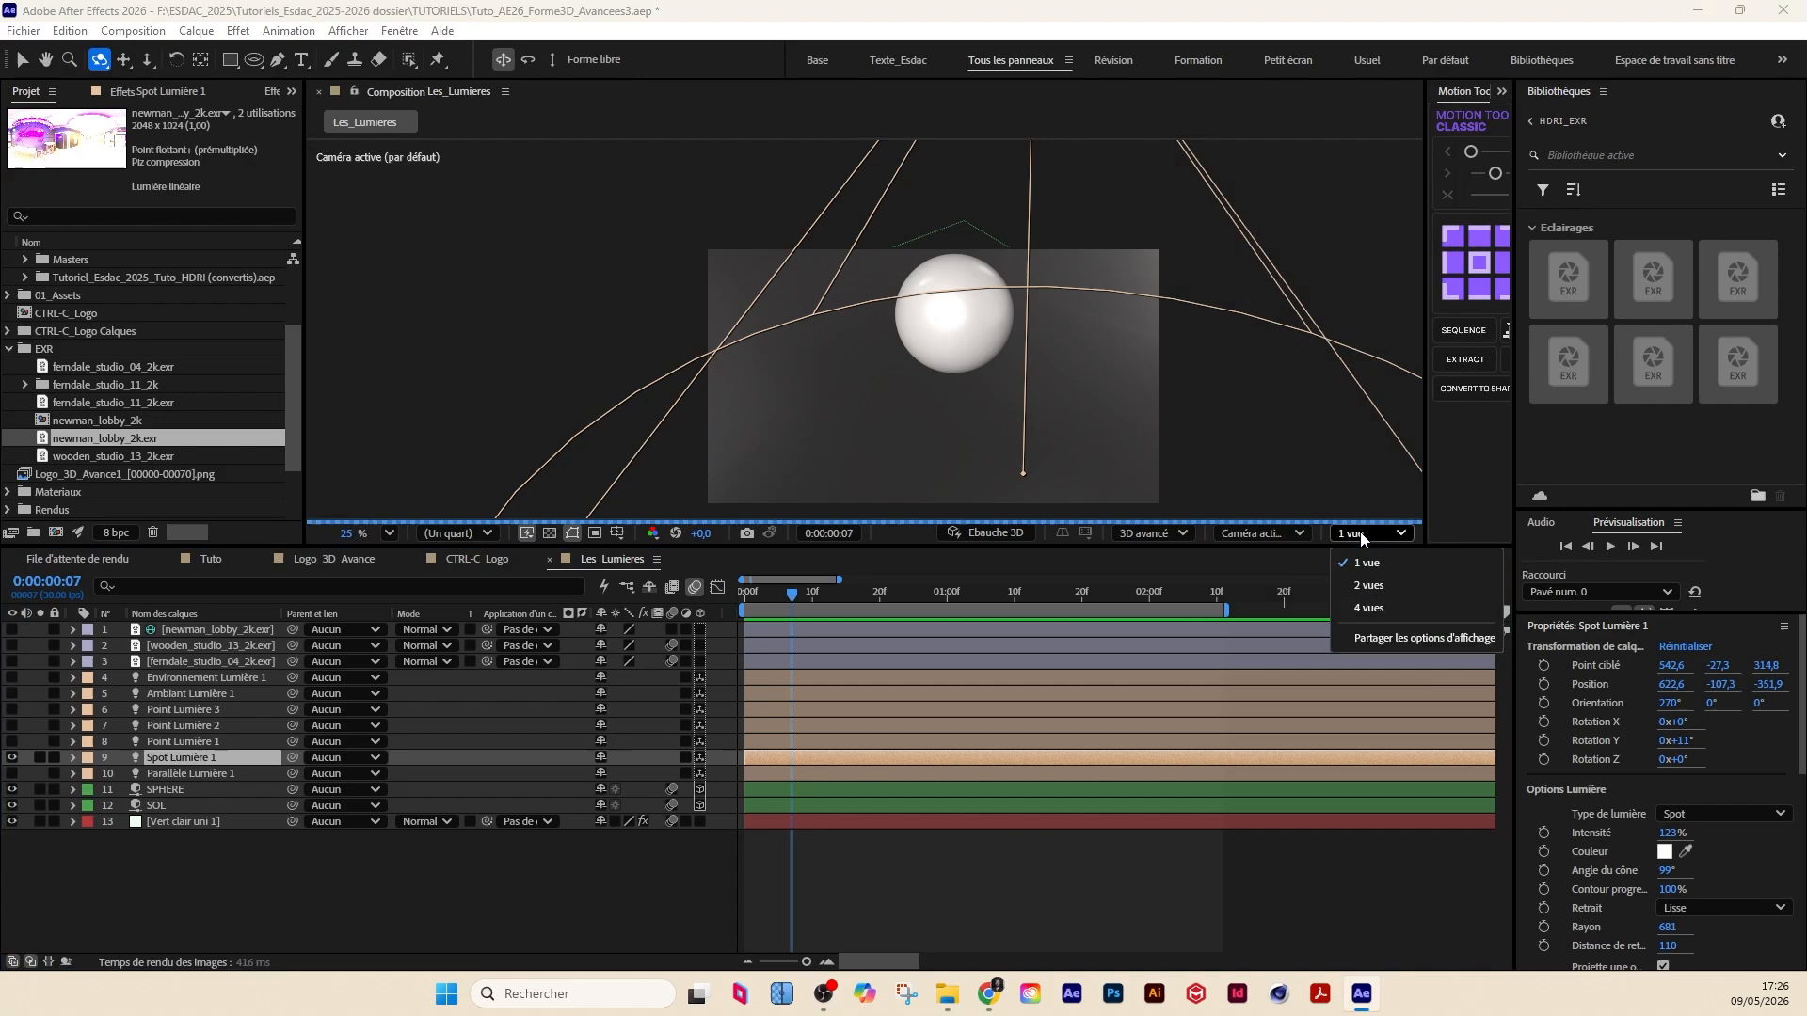
pyautogui.click(1369, 609)
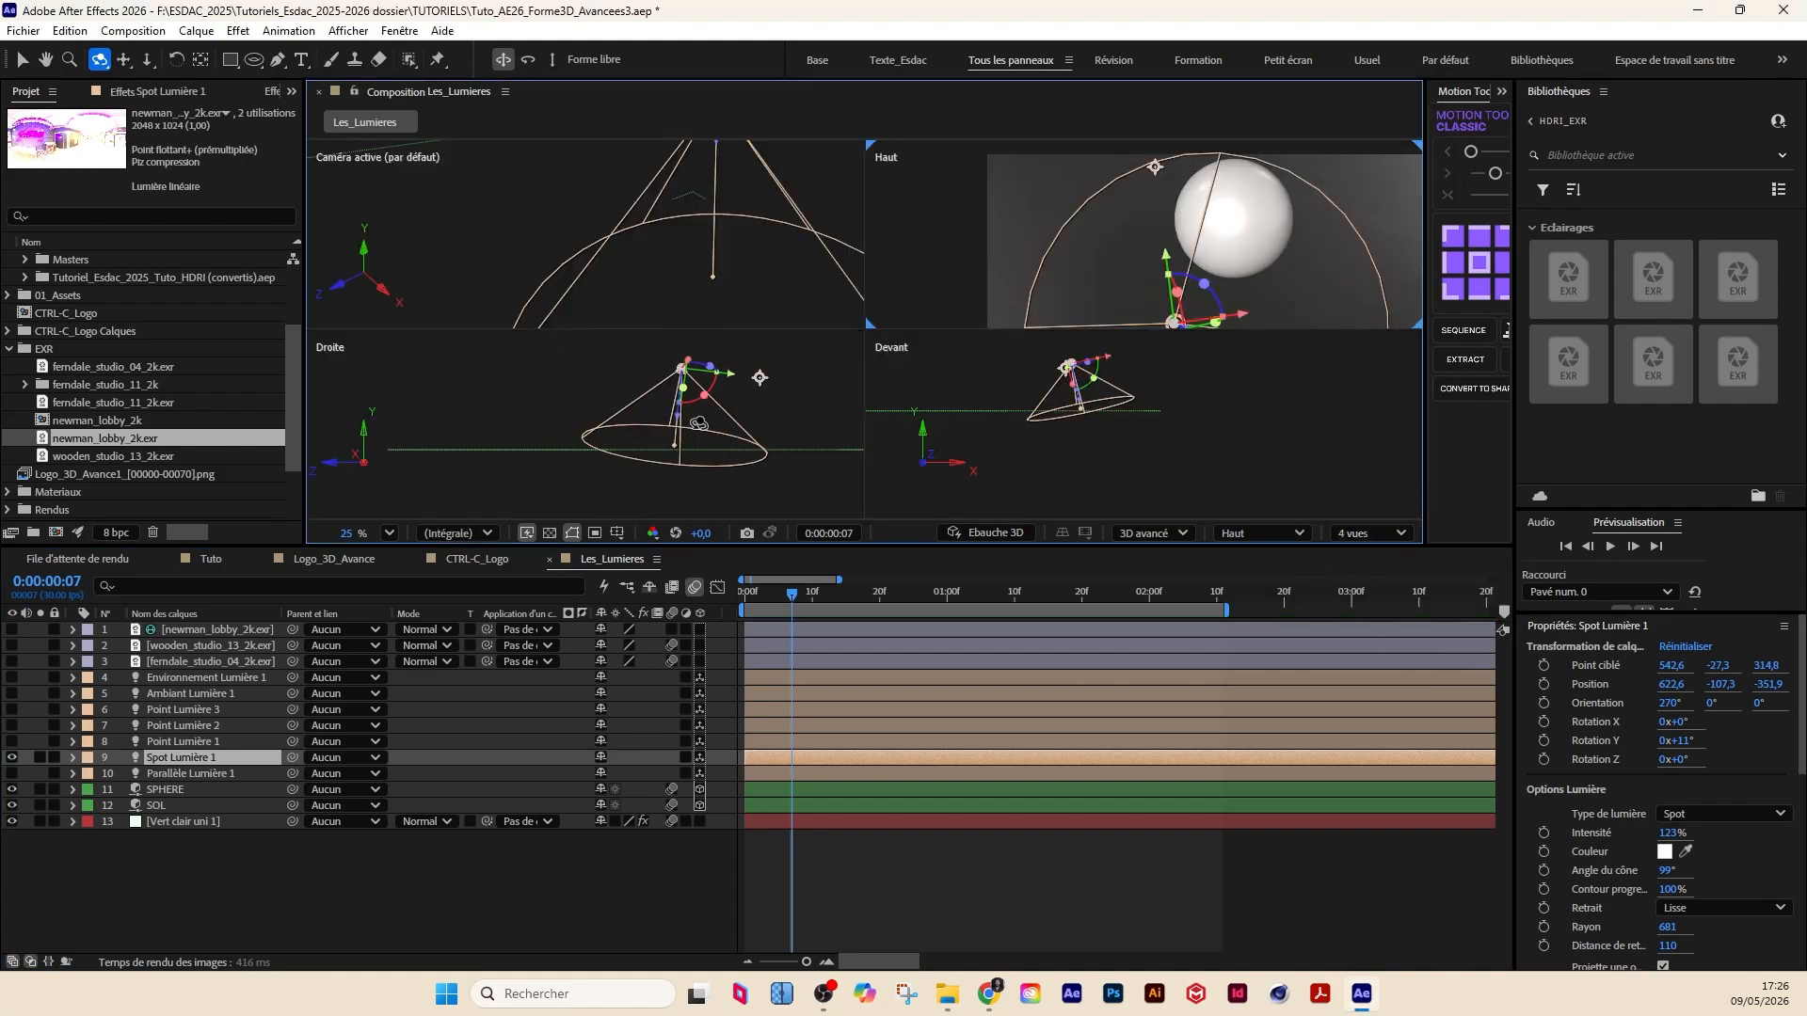
pyautogui.scroll(2, 698, 424)
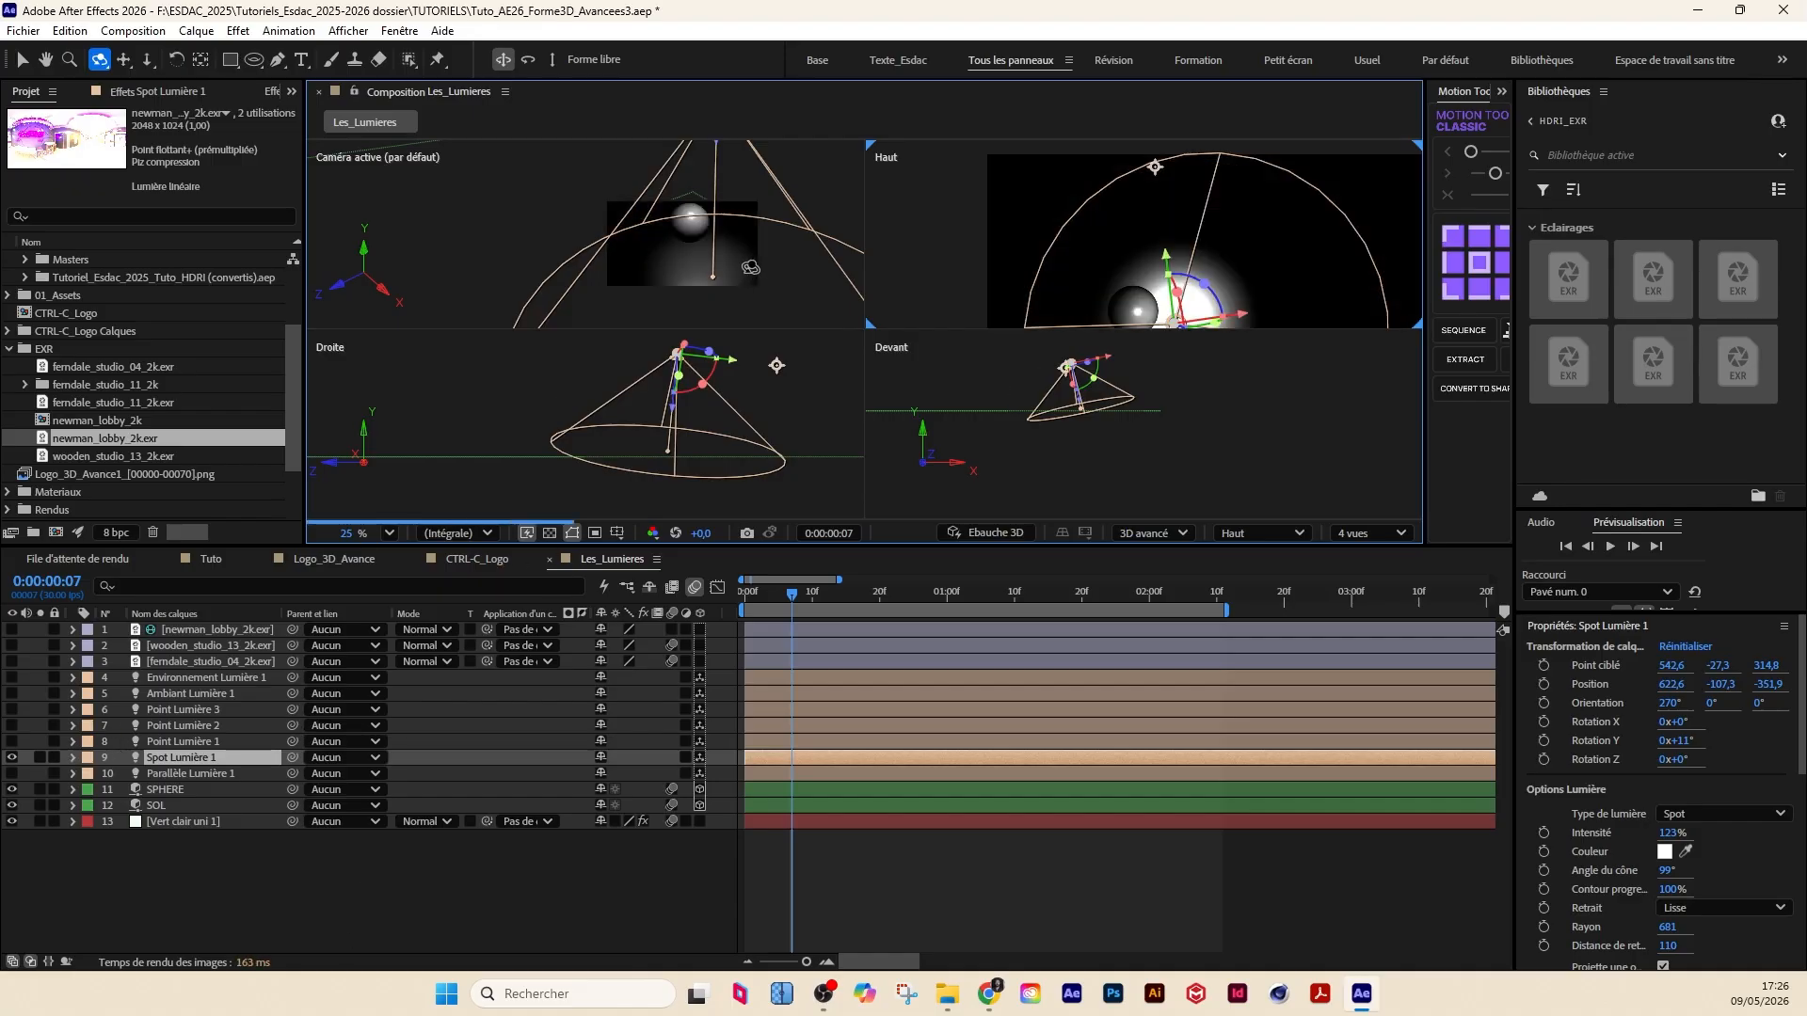
pyautogui.click(1355, 533)
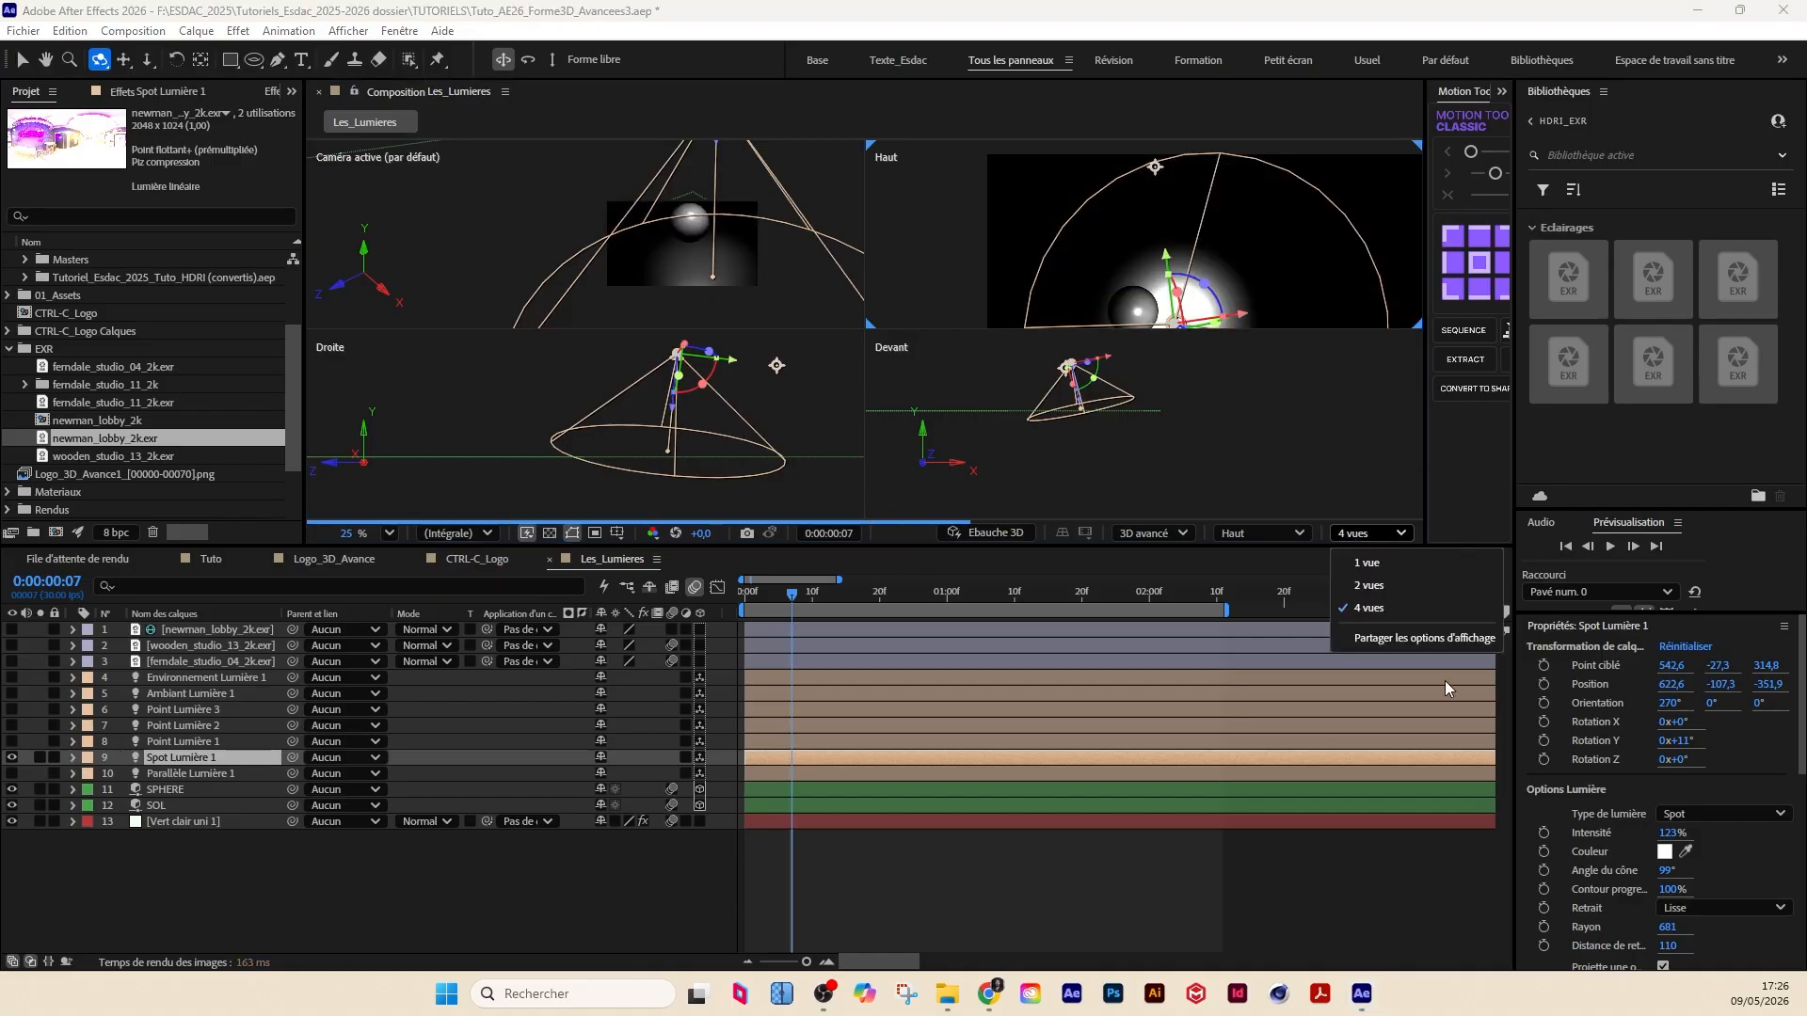
pyautogui.click(1369, 564)
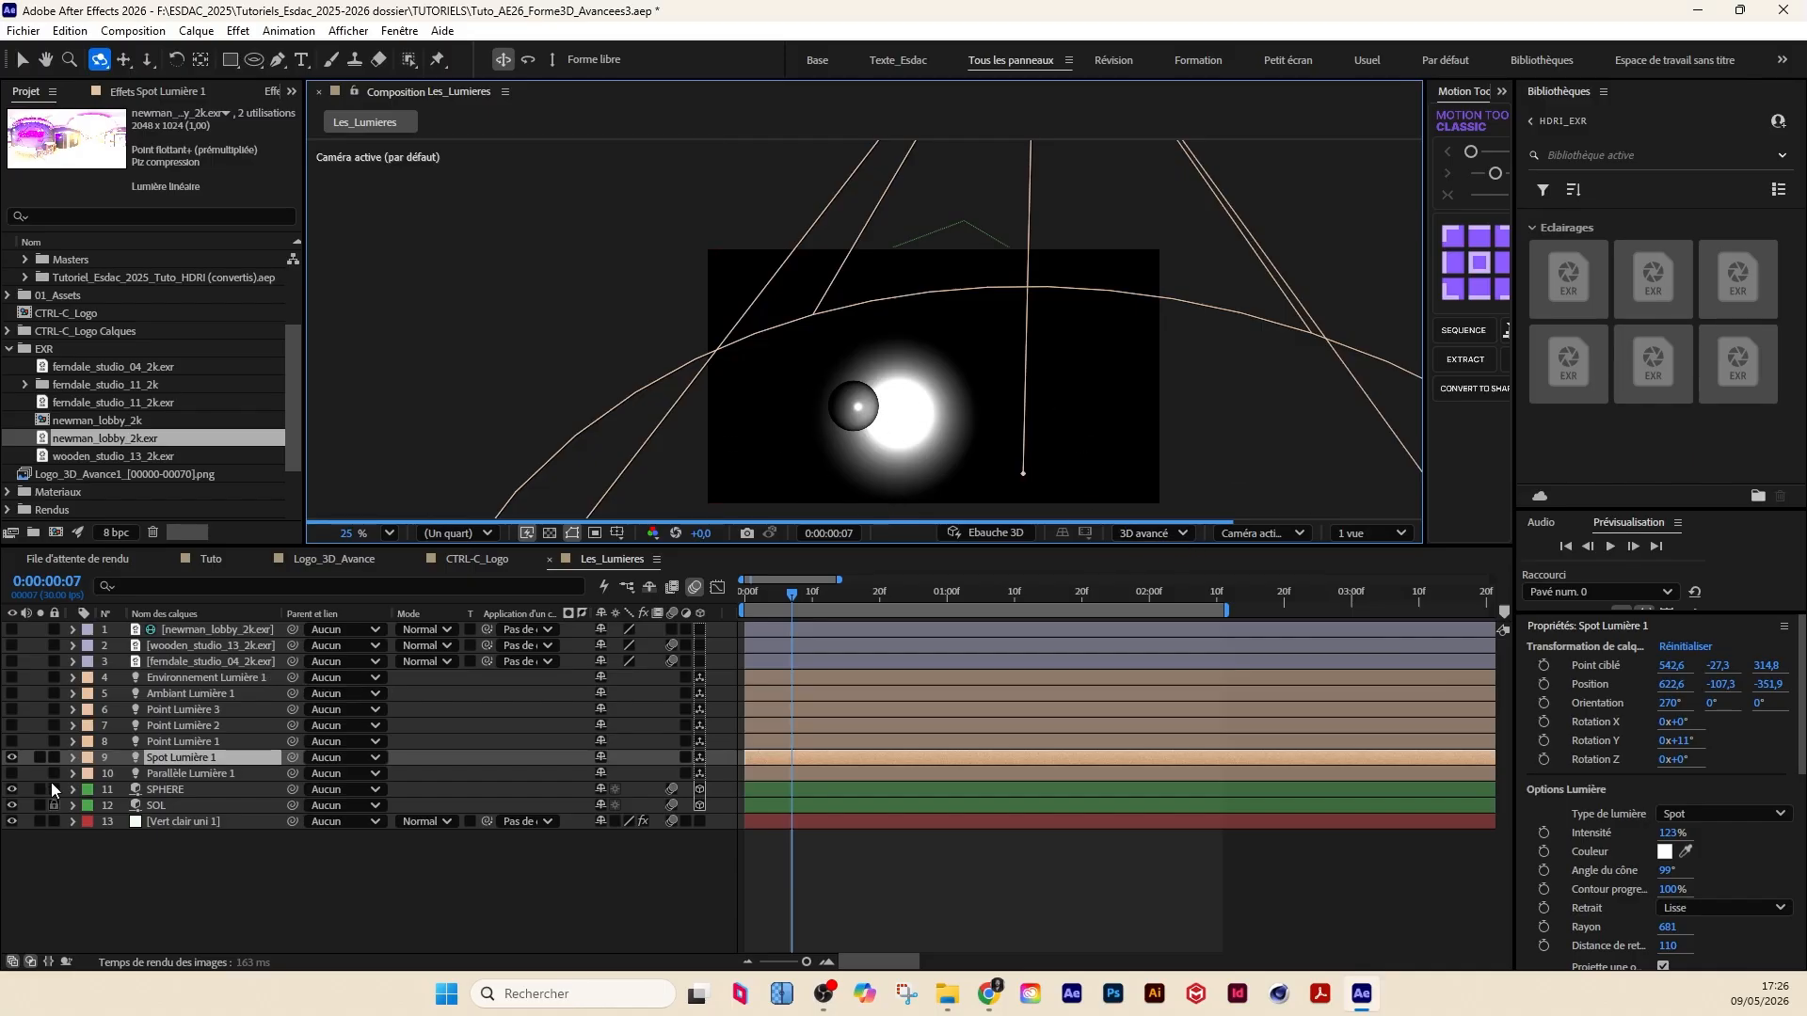
# Step: Expand Spot Lumière 1's options in an enlarged timeline and set its cone angle to 101°
pyautogui.click(74, 757)
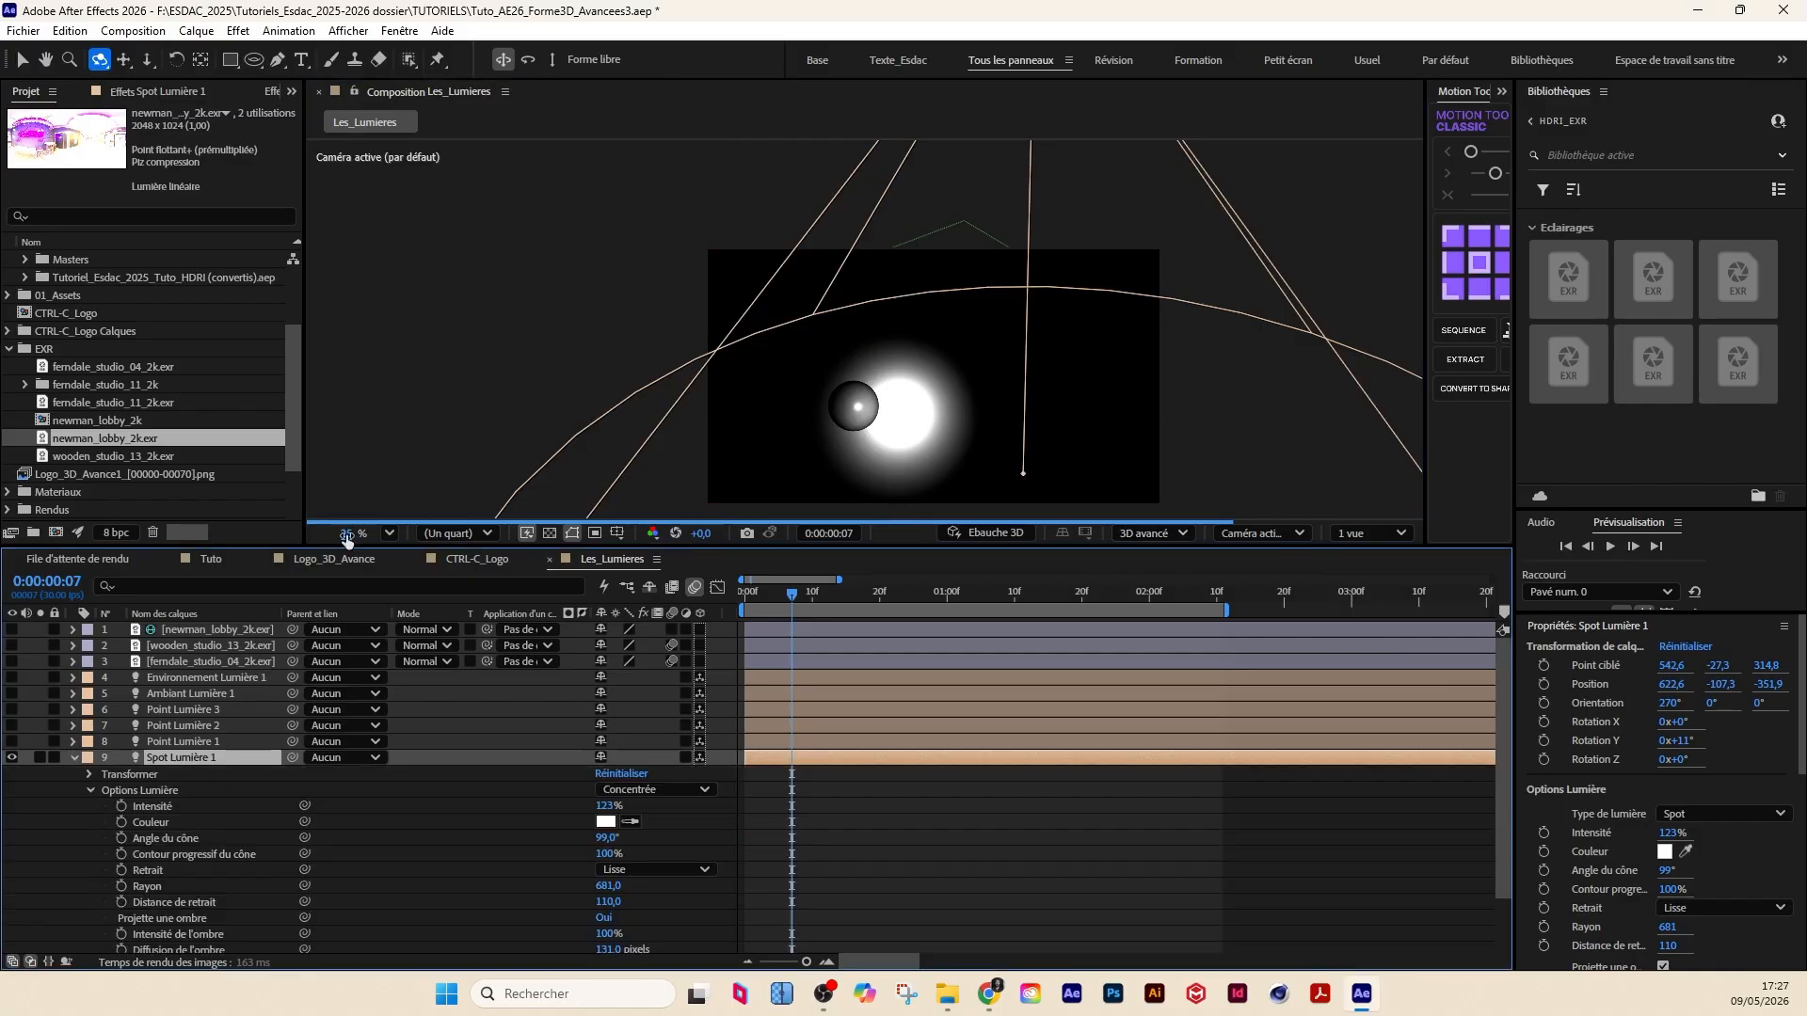
pyautogui.moveTo(349, 545); pyautogui.dragTo(348, 457)
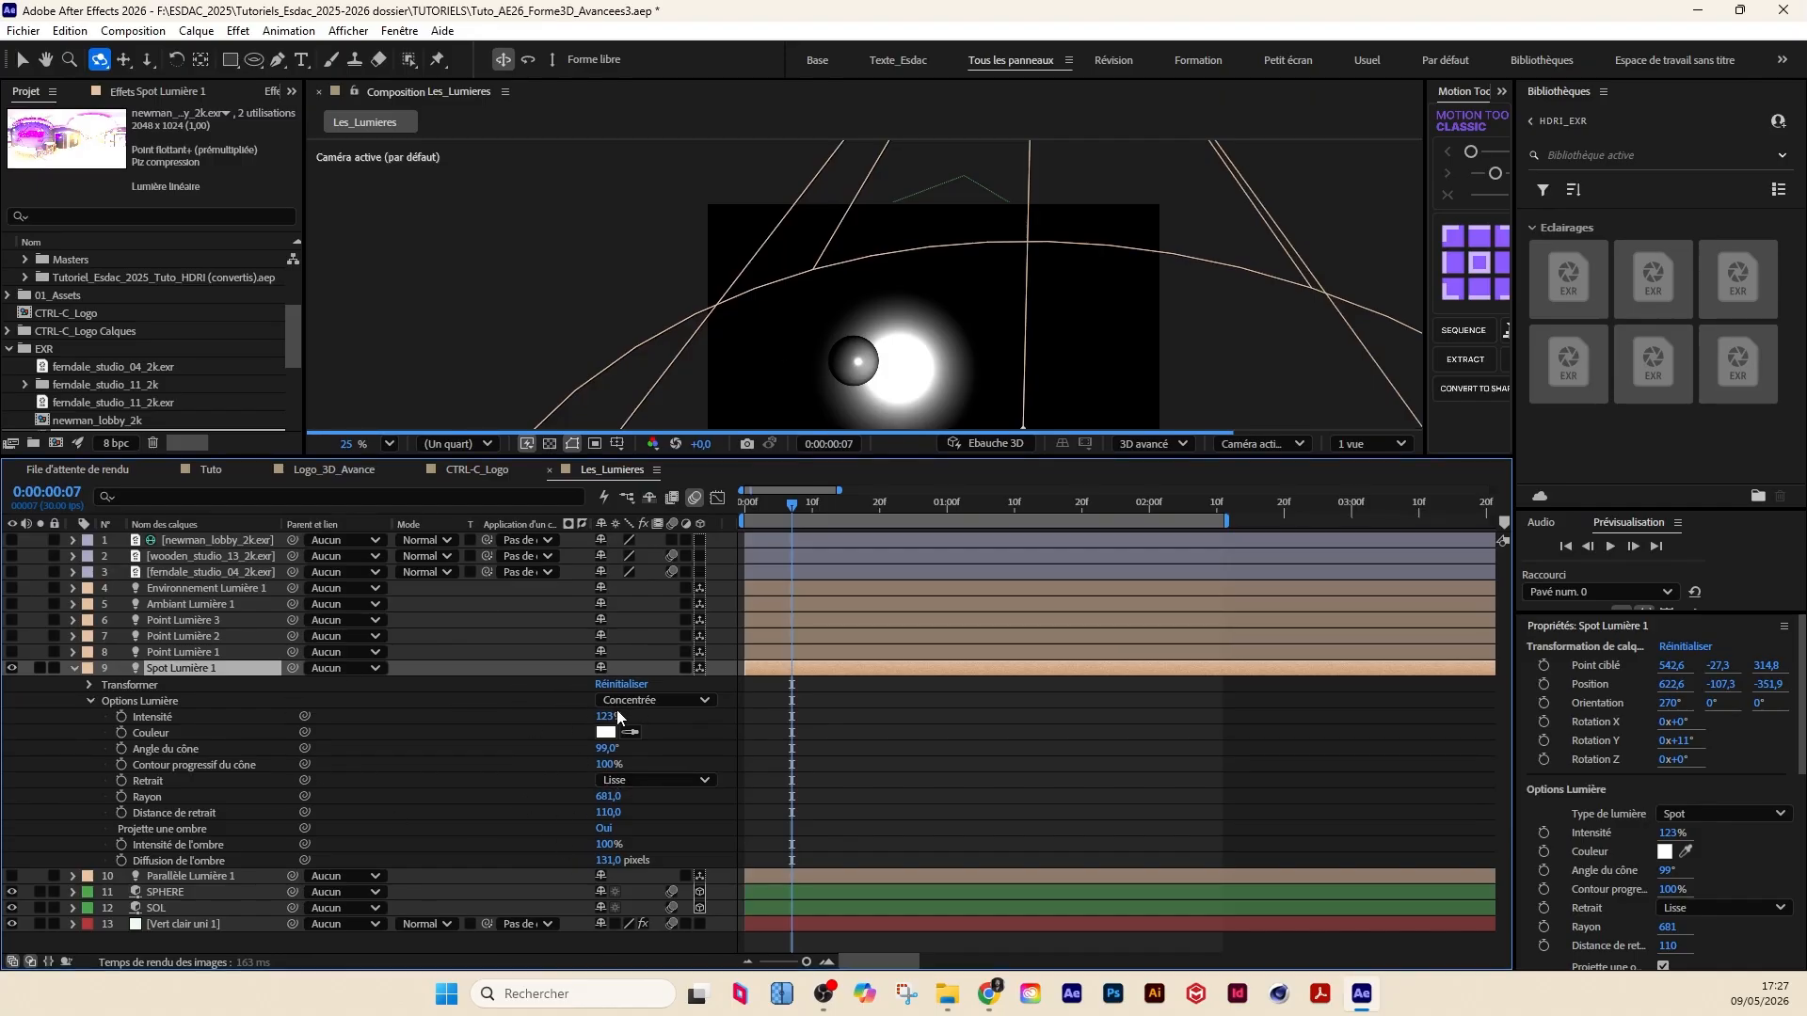
pyautogui.moveTo(607, 748)
pyautogui.mouseDown()
pyautogui.moveTo(589, 749)
pyautogui.moveTo(614, 750)
pyautogui.mouseUp()
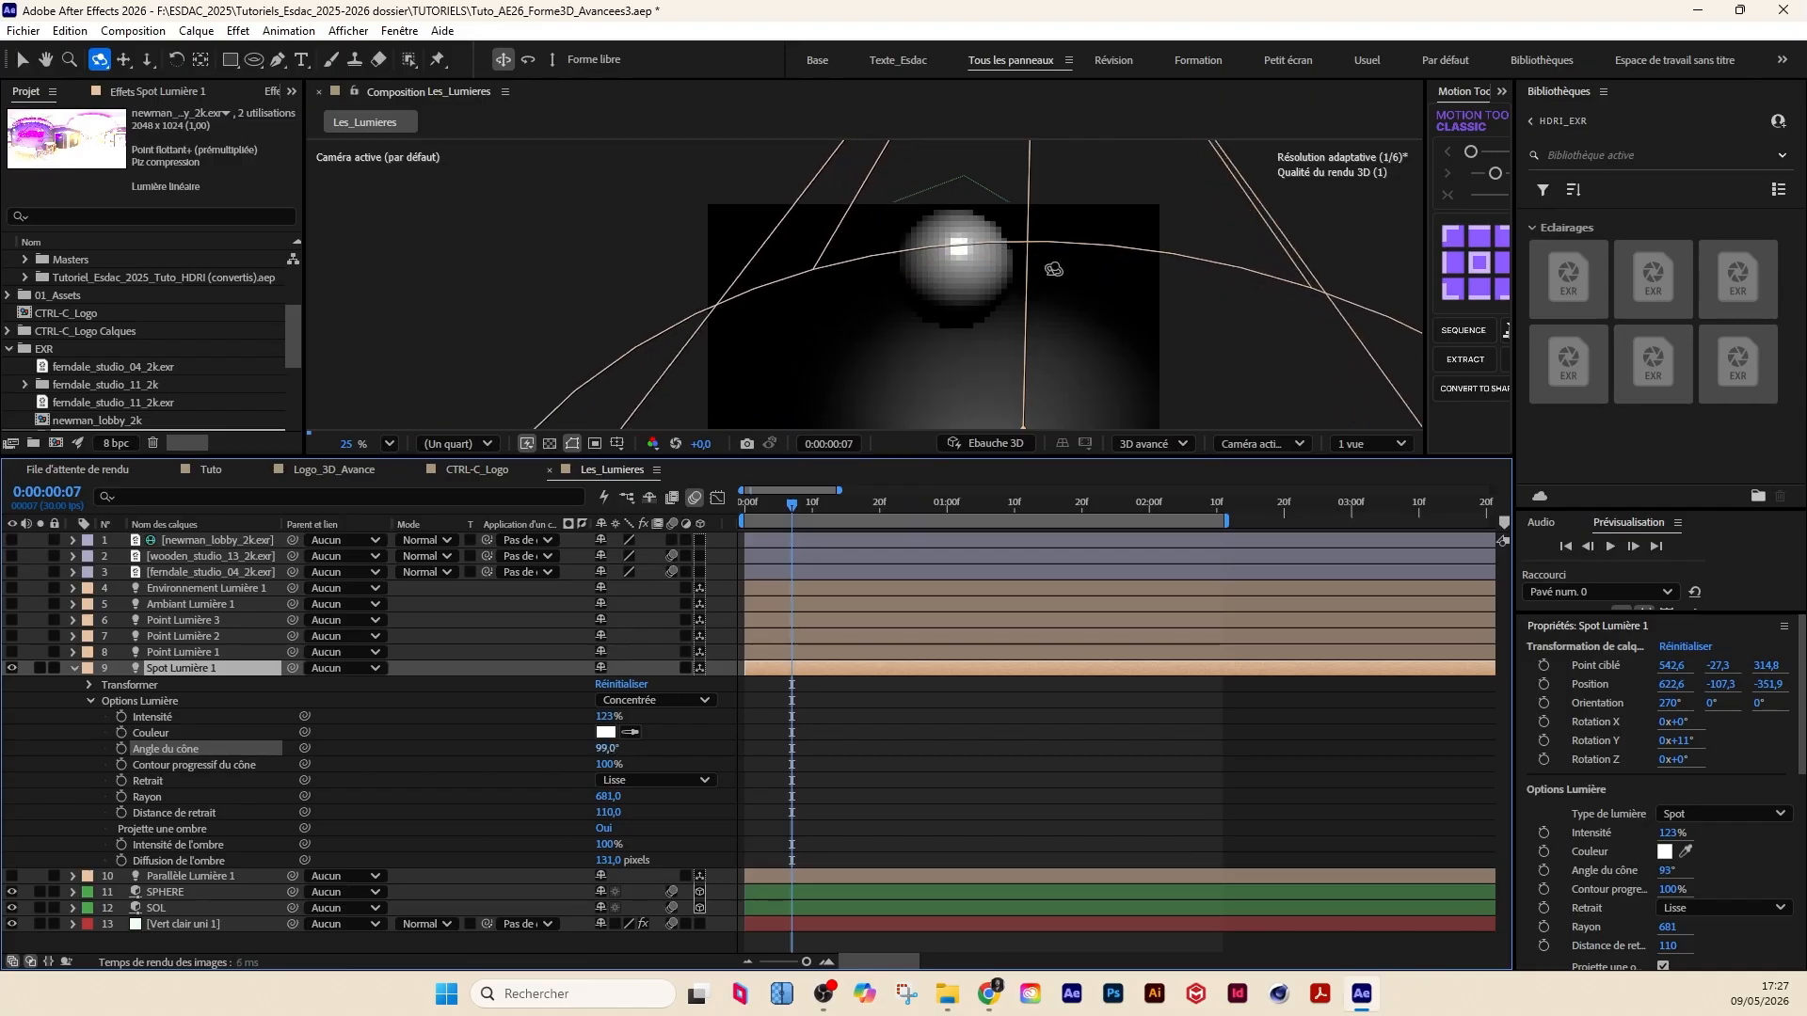
pyautogui.moveTo(1018, 284)
pyautogui.mouseDown()
pyautogui.moveTo(1057, 278)
pyautogui.moveTo(924, 328)
pyautogui.mouseUp()
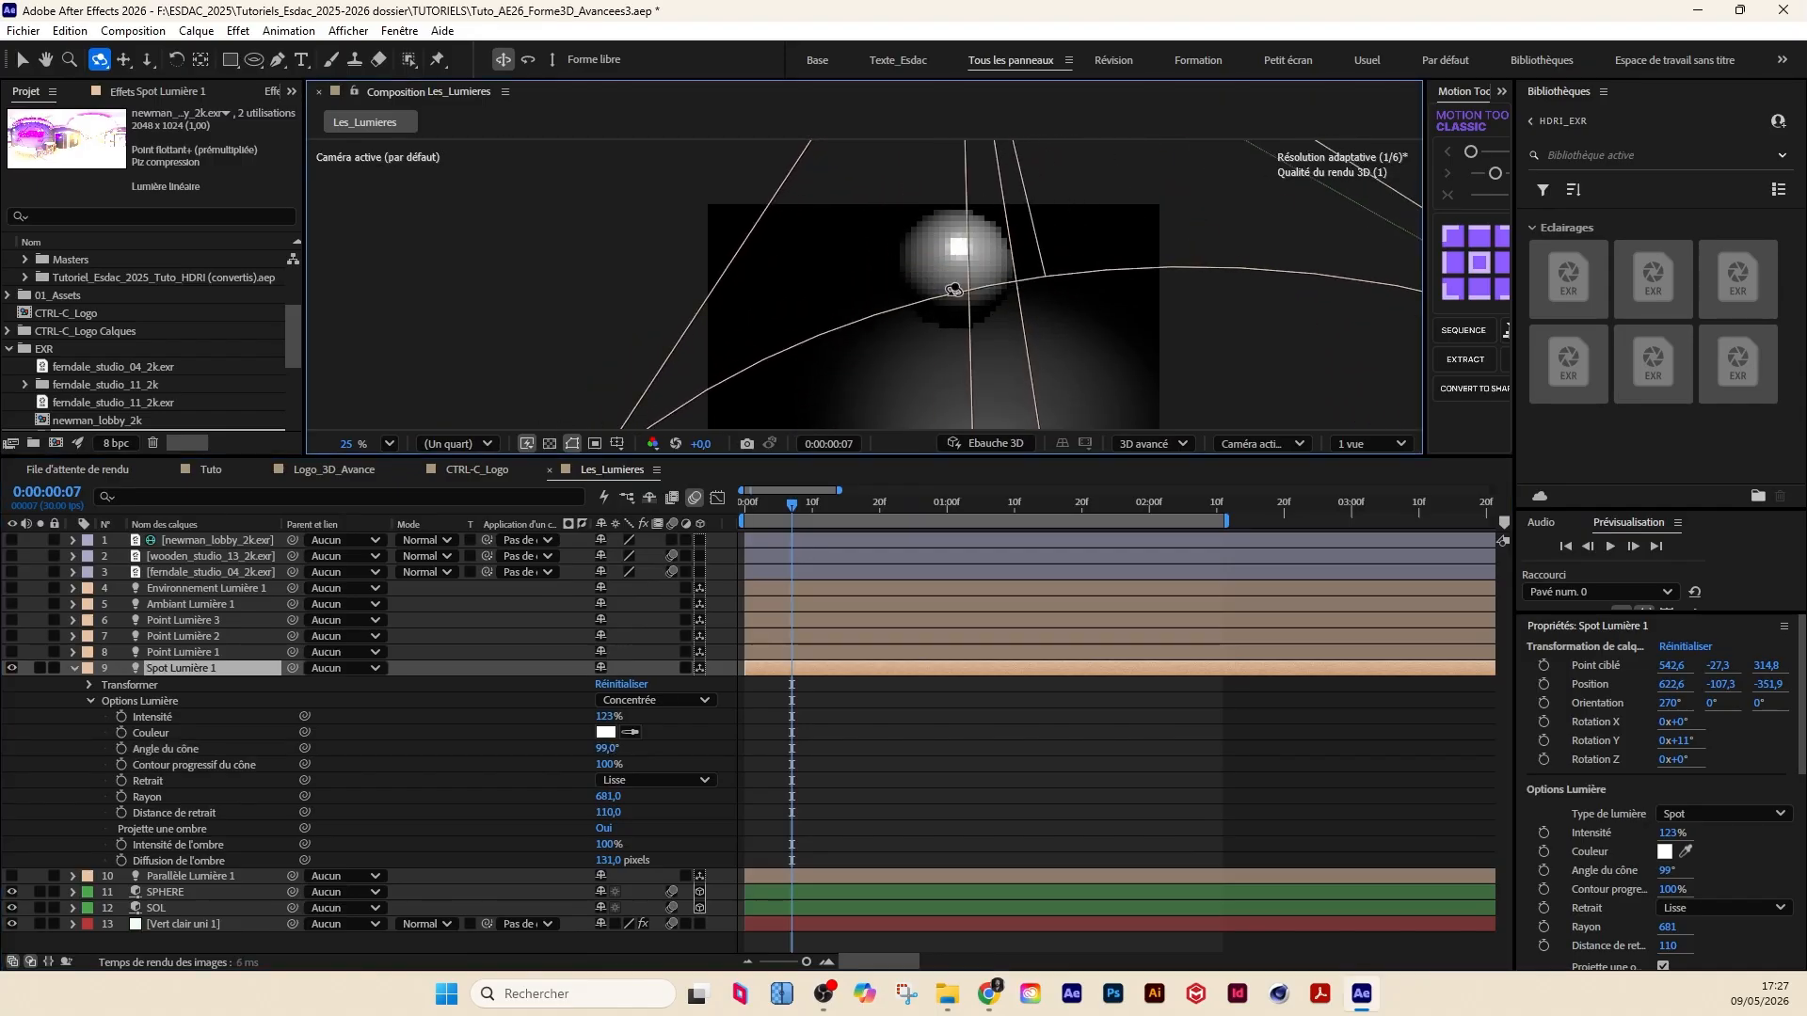
pyautogui.scroll(-1, 950, 293)
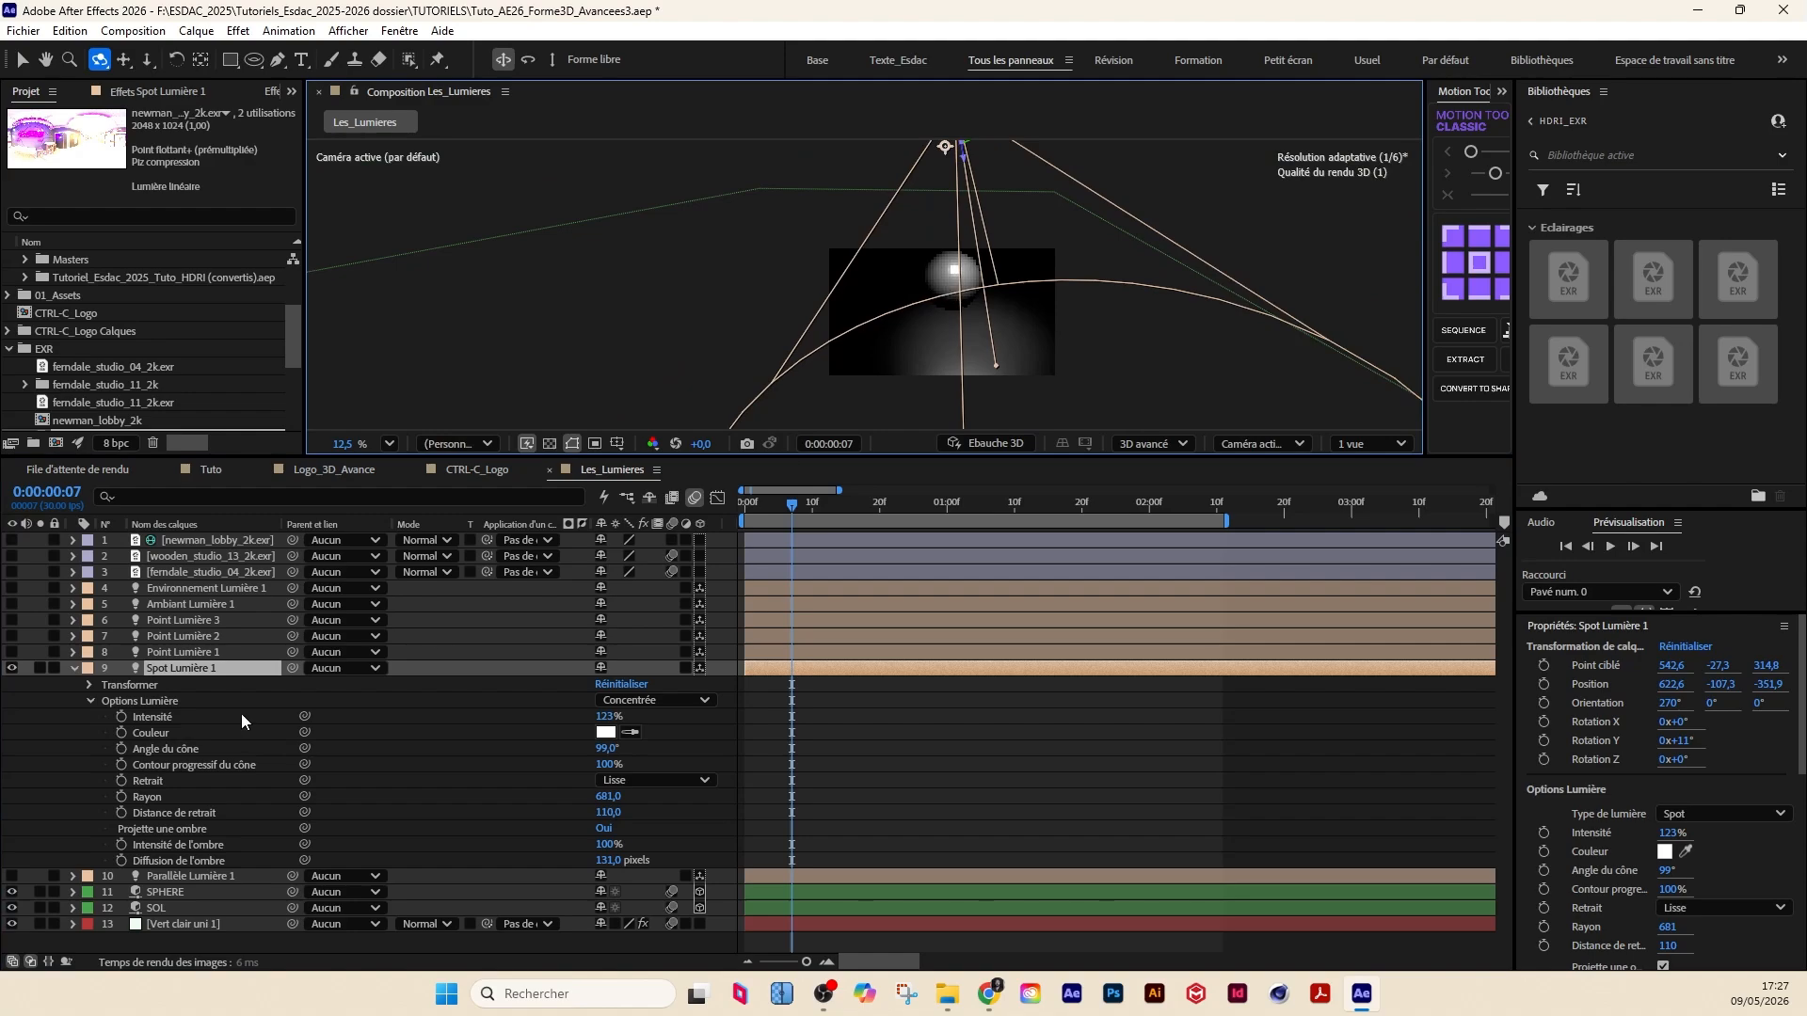
pyautogui.moveTo(605, 756)
pyautogui.mouseDown()
pyautogui.moveTo(579, 756)
pyautogui.moveTo(632, 755)
pyautogui.moveTo(613, 756)
pyautogui.mouseUp()
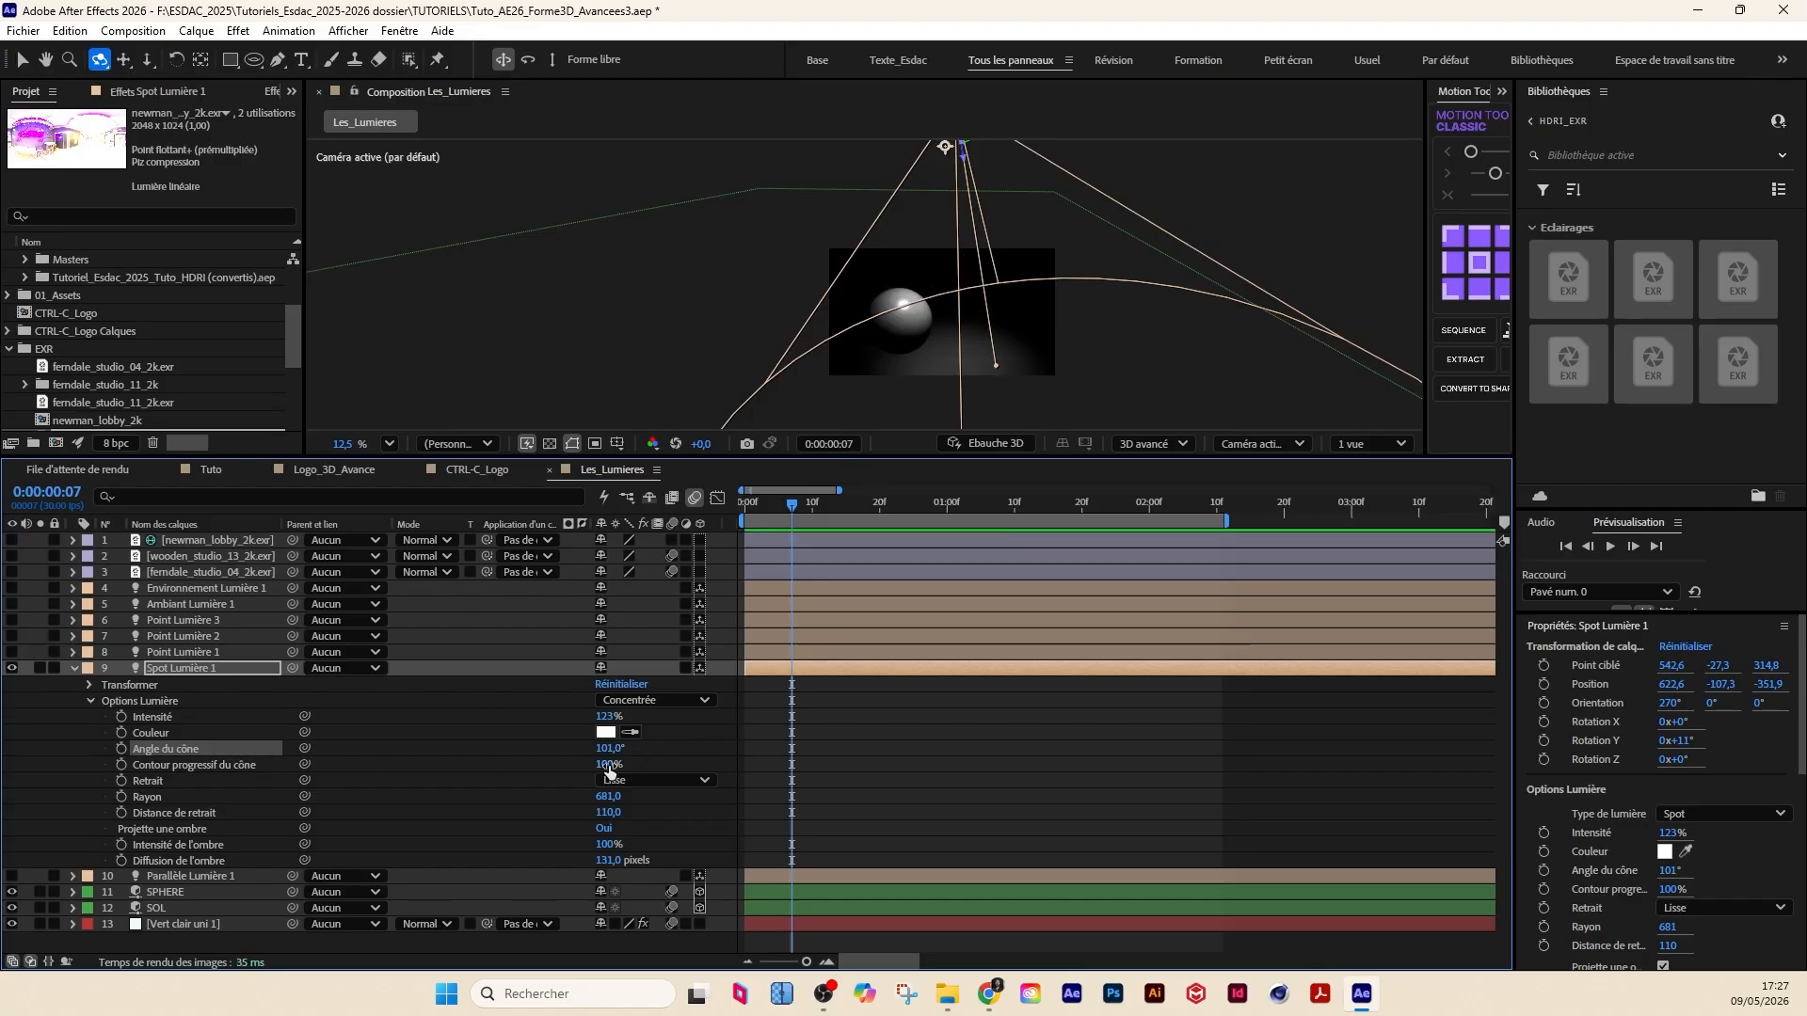
# Step: Set Spot Lumière 1's cone feather (Contour progressif du cône) to 0% and its intensity to 100%
pyautogui.moveTo(610, 766); pyautogui.dragTo(471, 774)
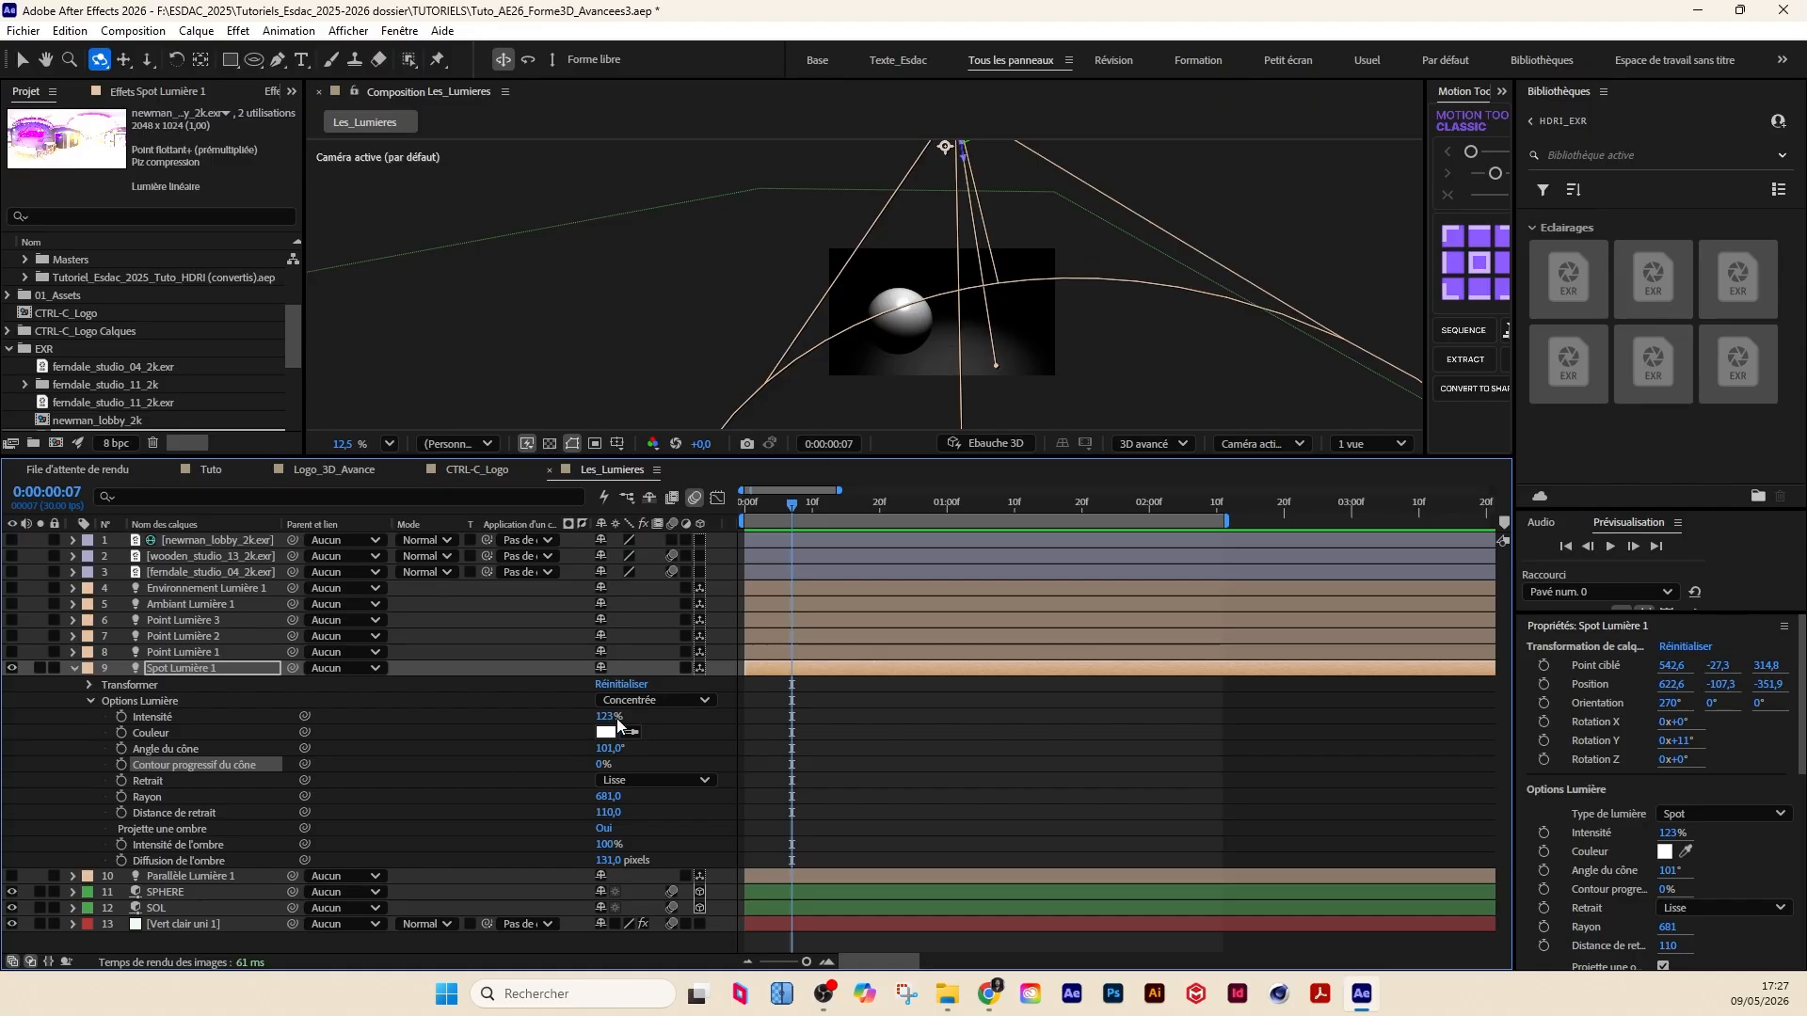
pyautogui.moveTo(599, 717); pyautogui.dragTo(610, 719)
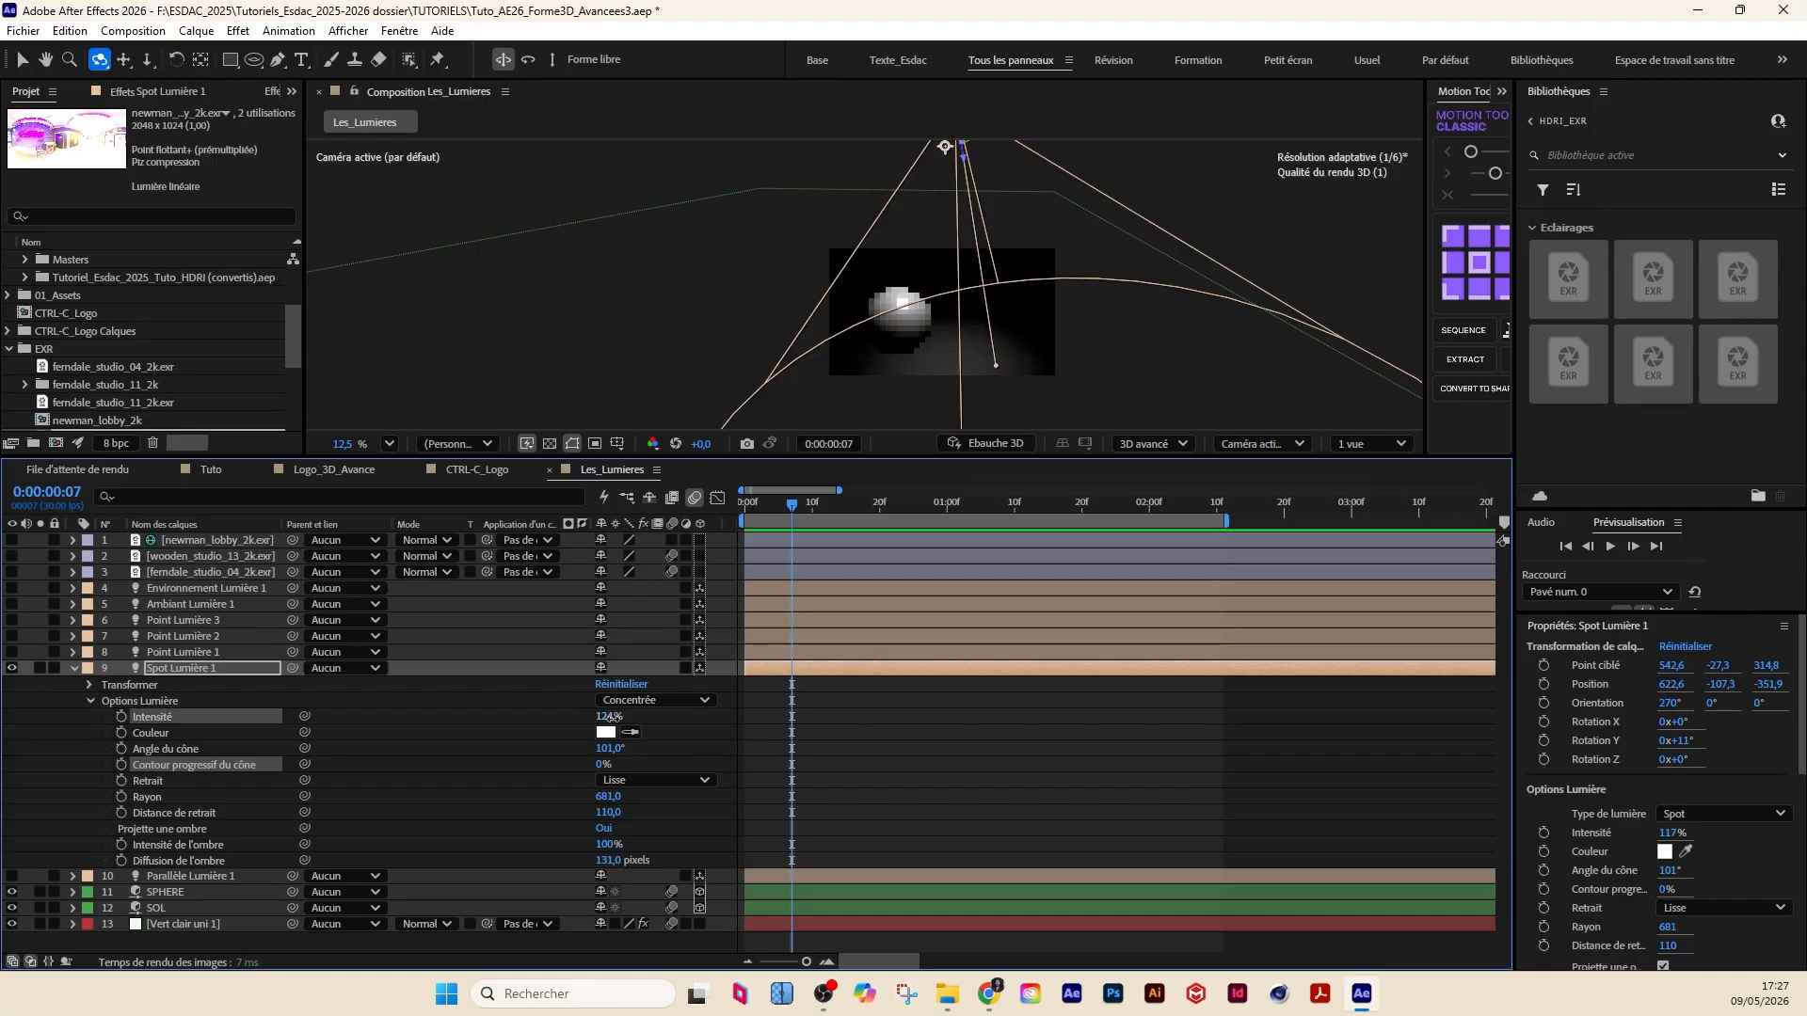
pyautogui.click(496, 806)
pyautogui.moveTo(944, 317); pyautogui.dragTo(940, 317)
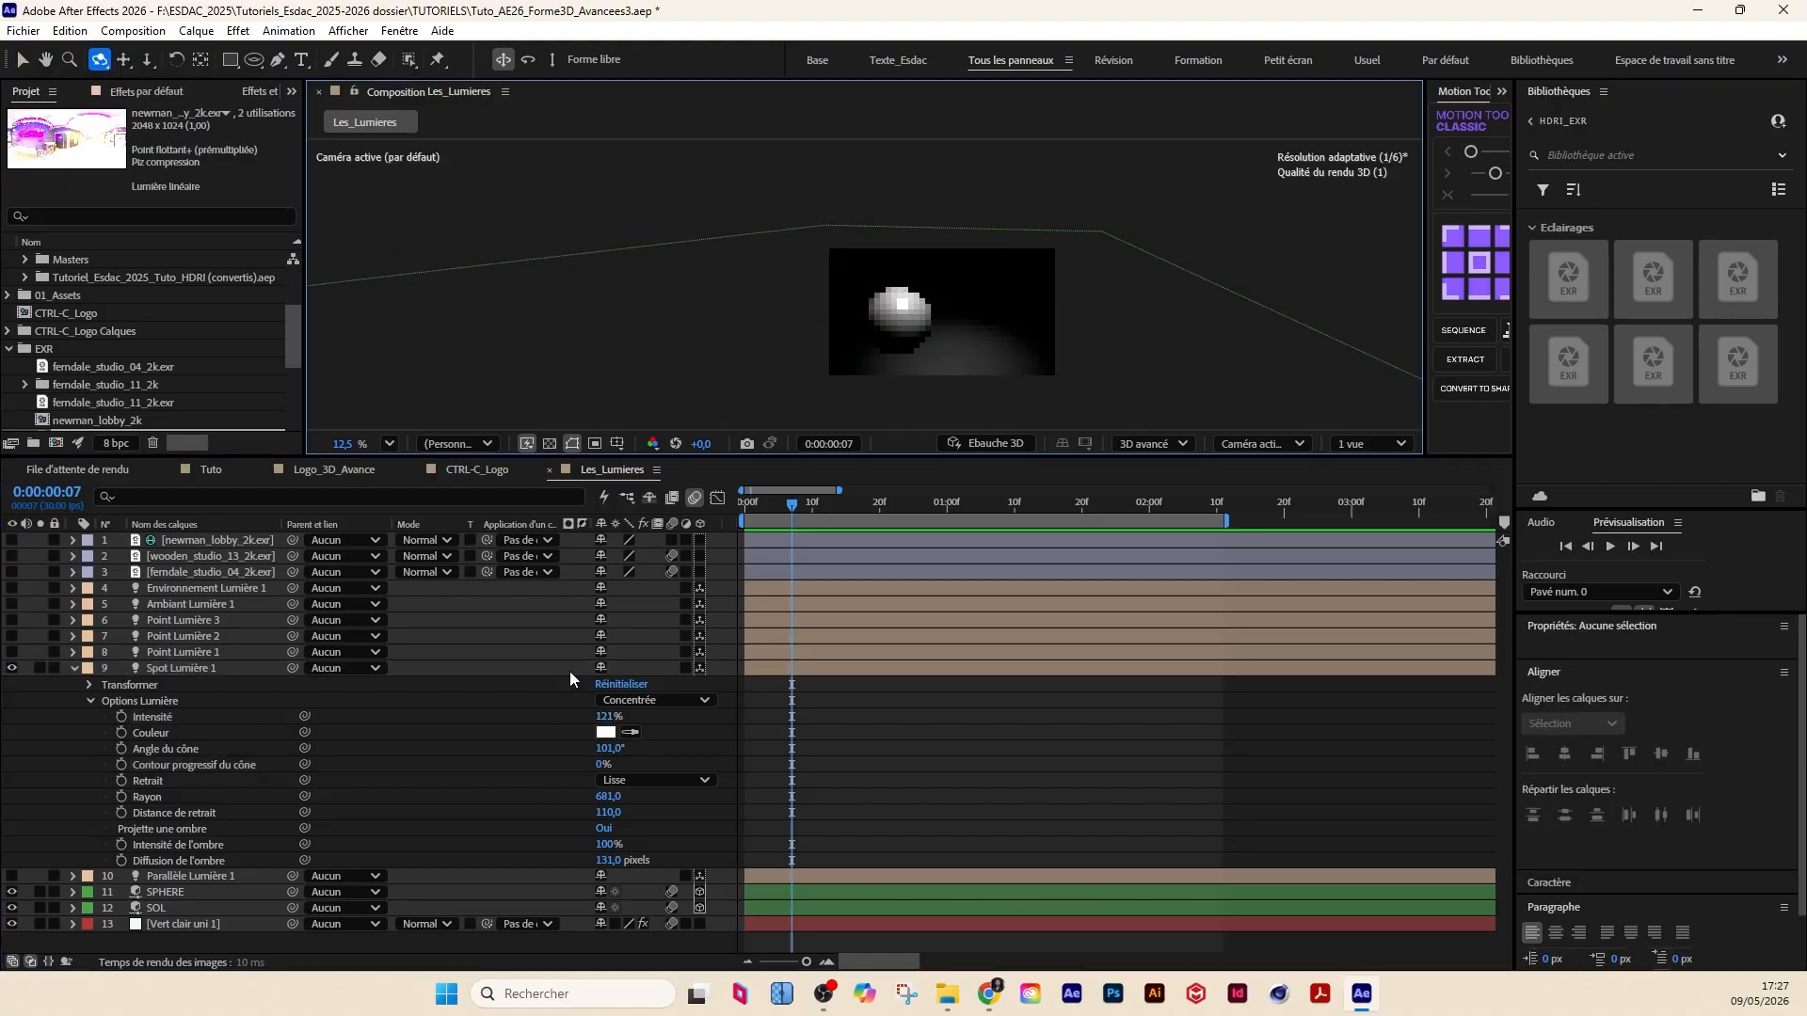
pyautogui.click(603, 718)
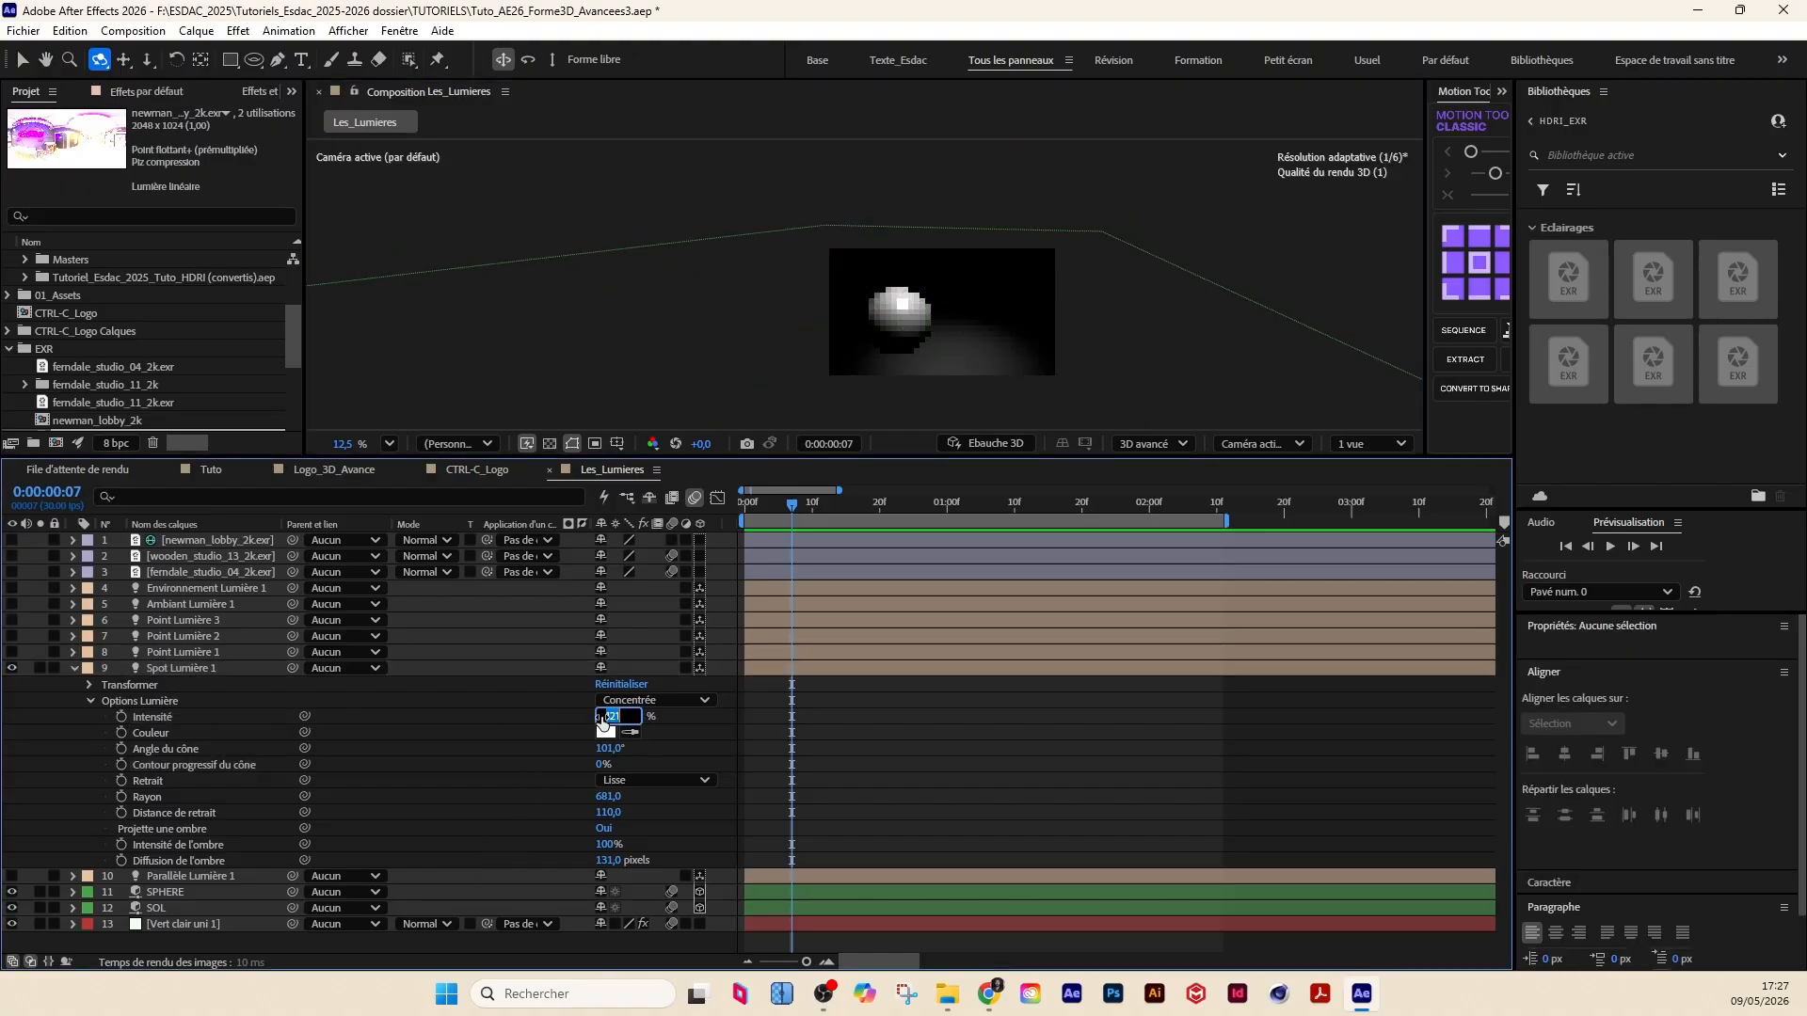
pyautogui.write('100')
pyautogui.press('Return')
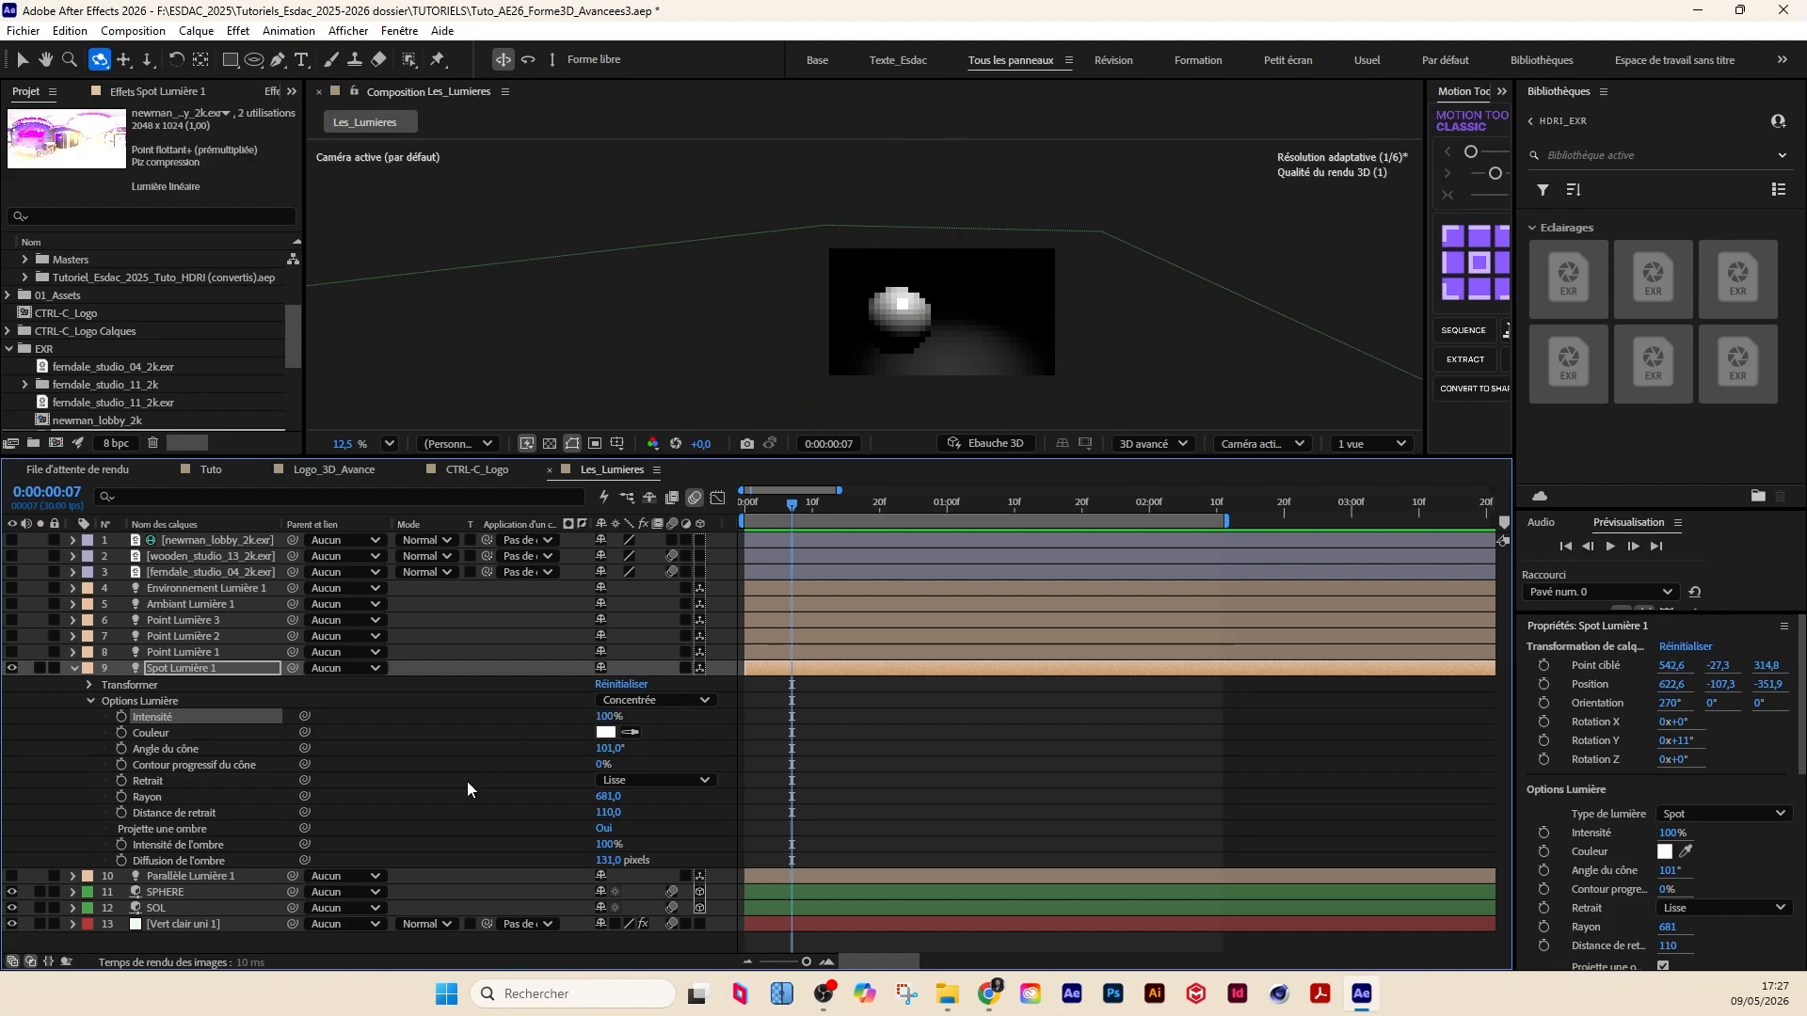
pyautogui.click(541, 770)
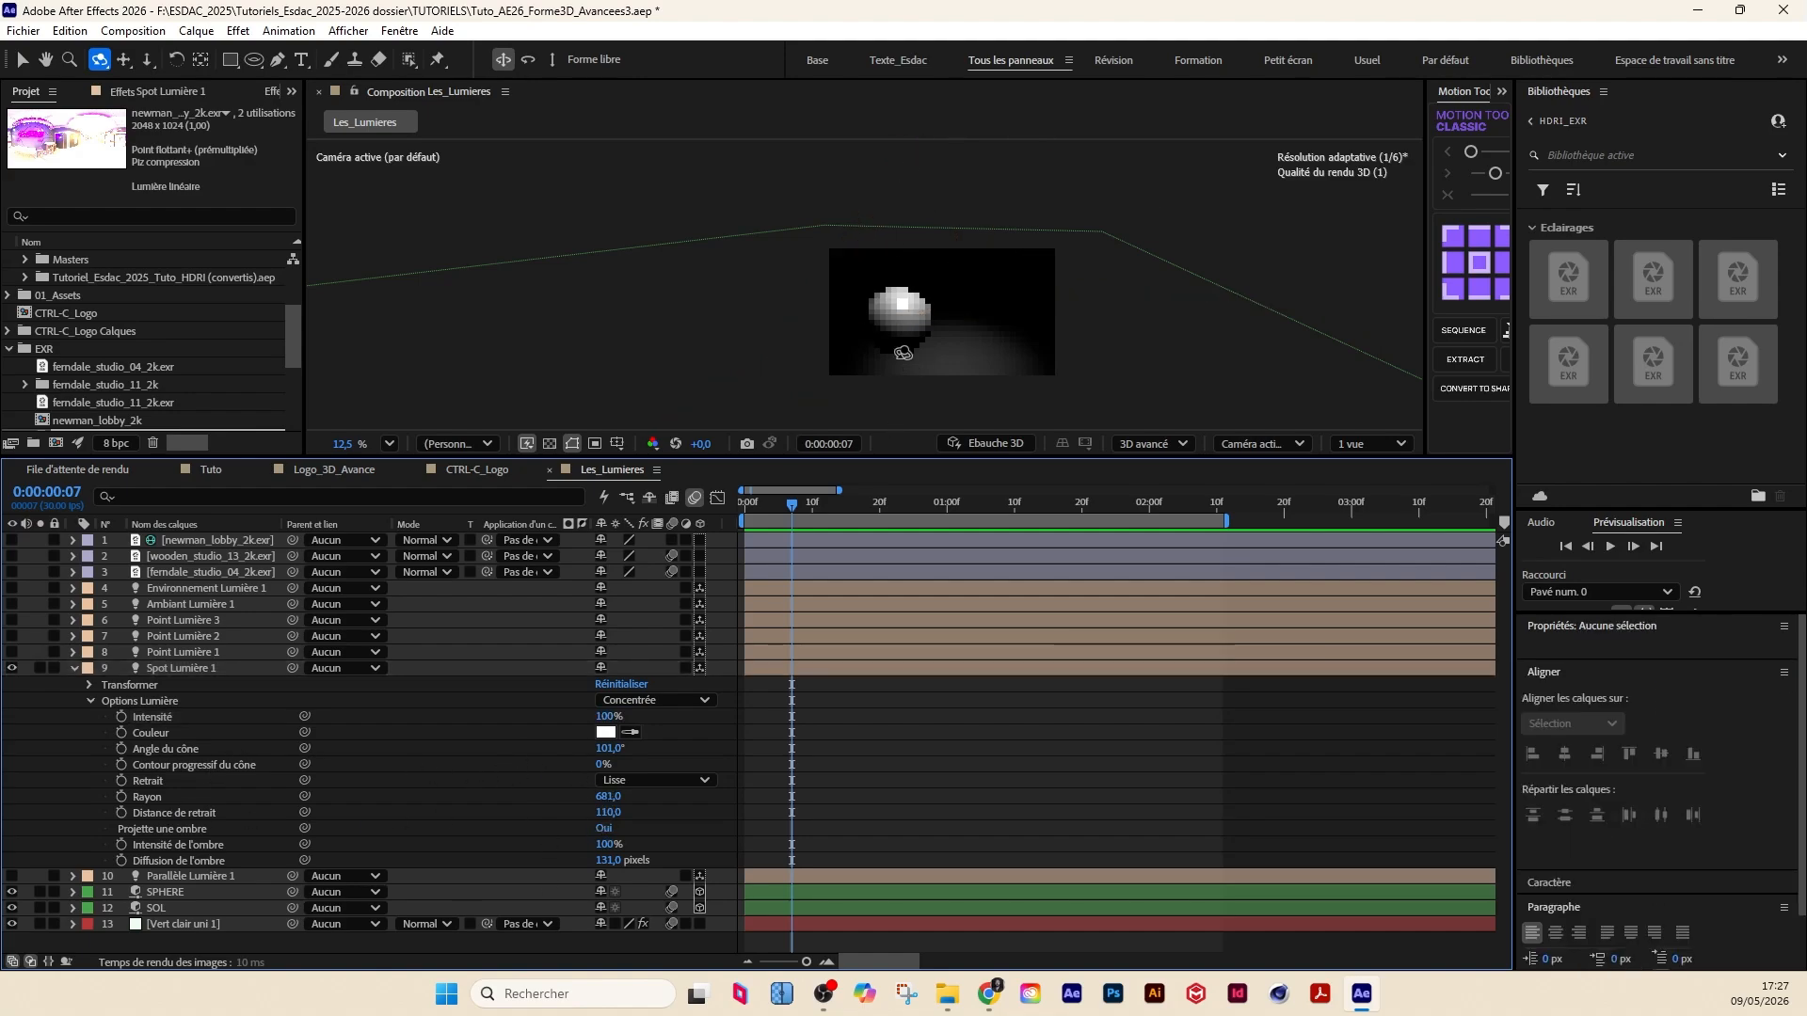
# Step: Set Spot Lumière 1's falloff (Retrait) to Aucun and check its effect on the sphere and floor
pyautogui.scroll(-1, 968, 292)
pyautogui.scroll(-3, 953, 209)
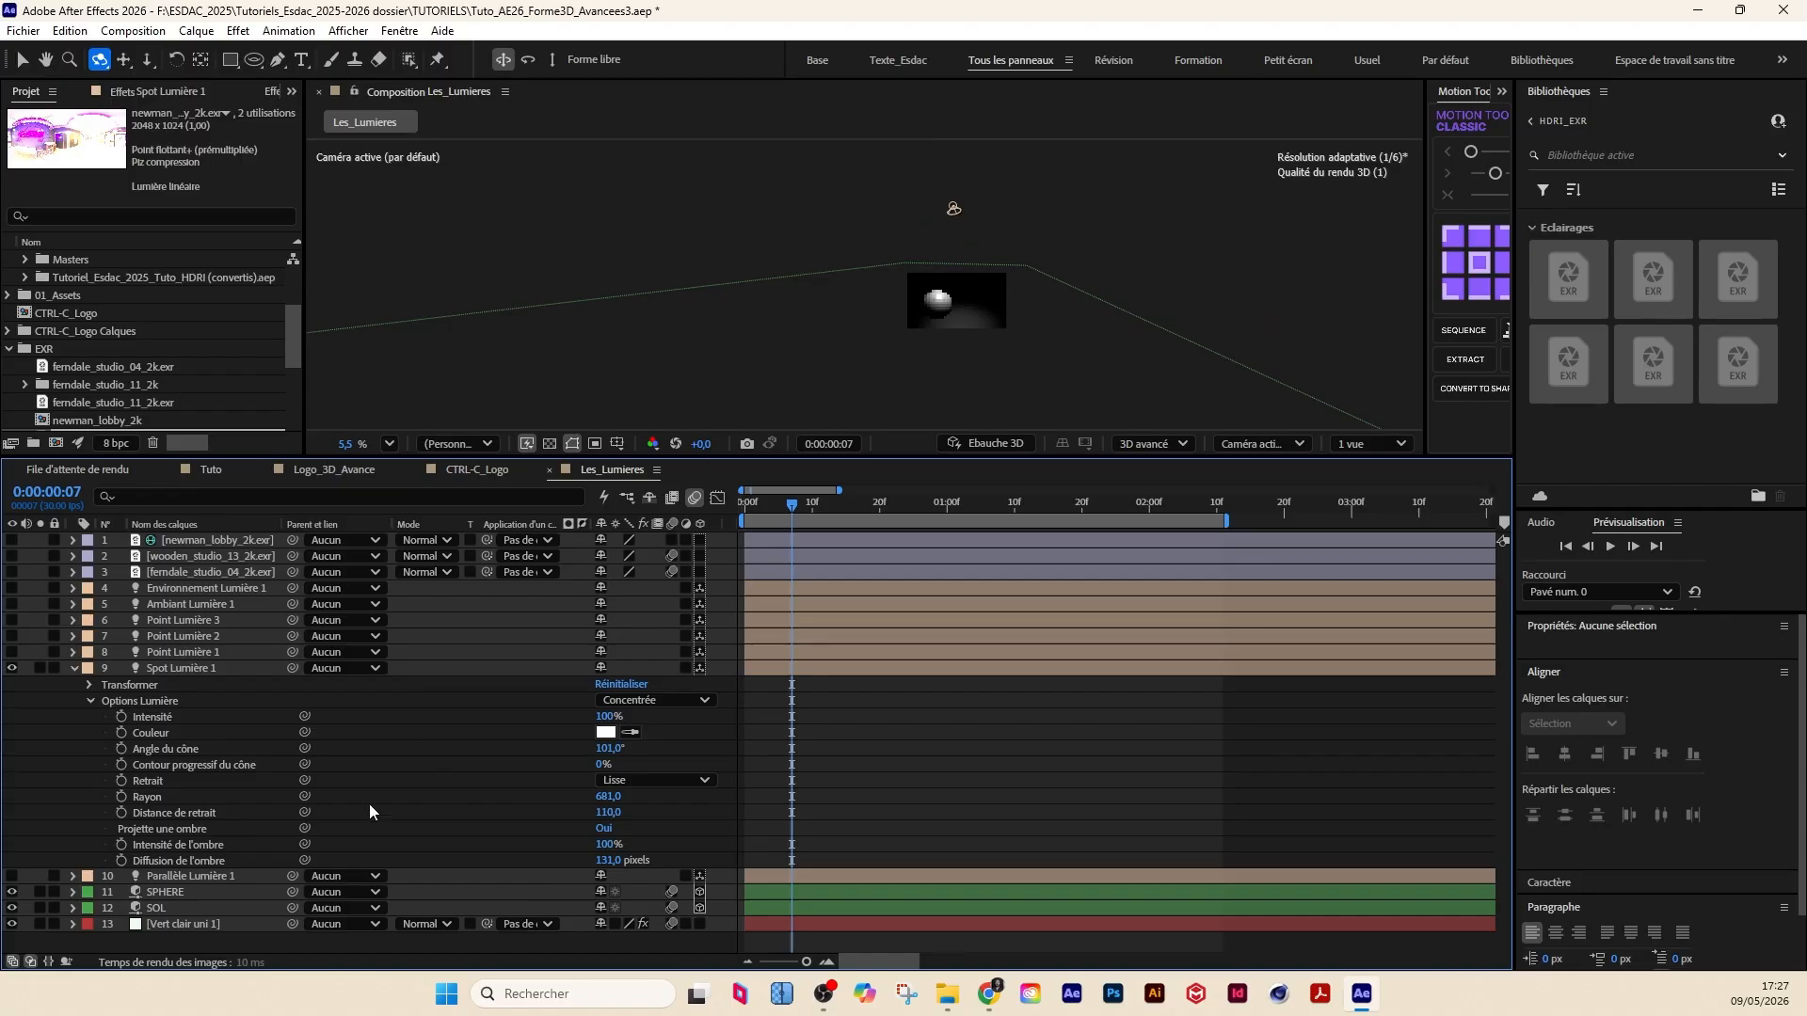
pyautogui.click(162, 670)
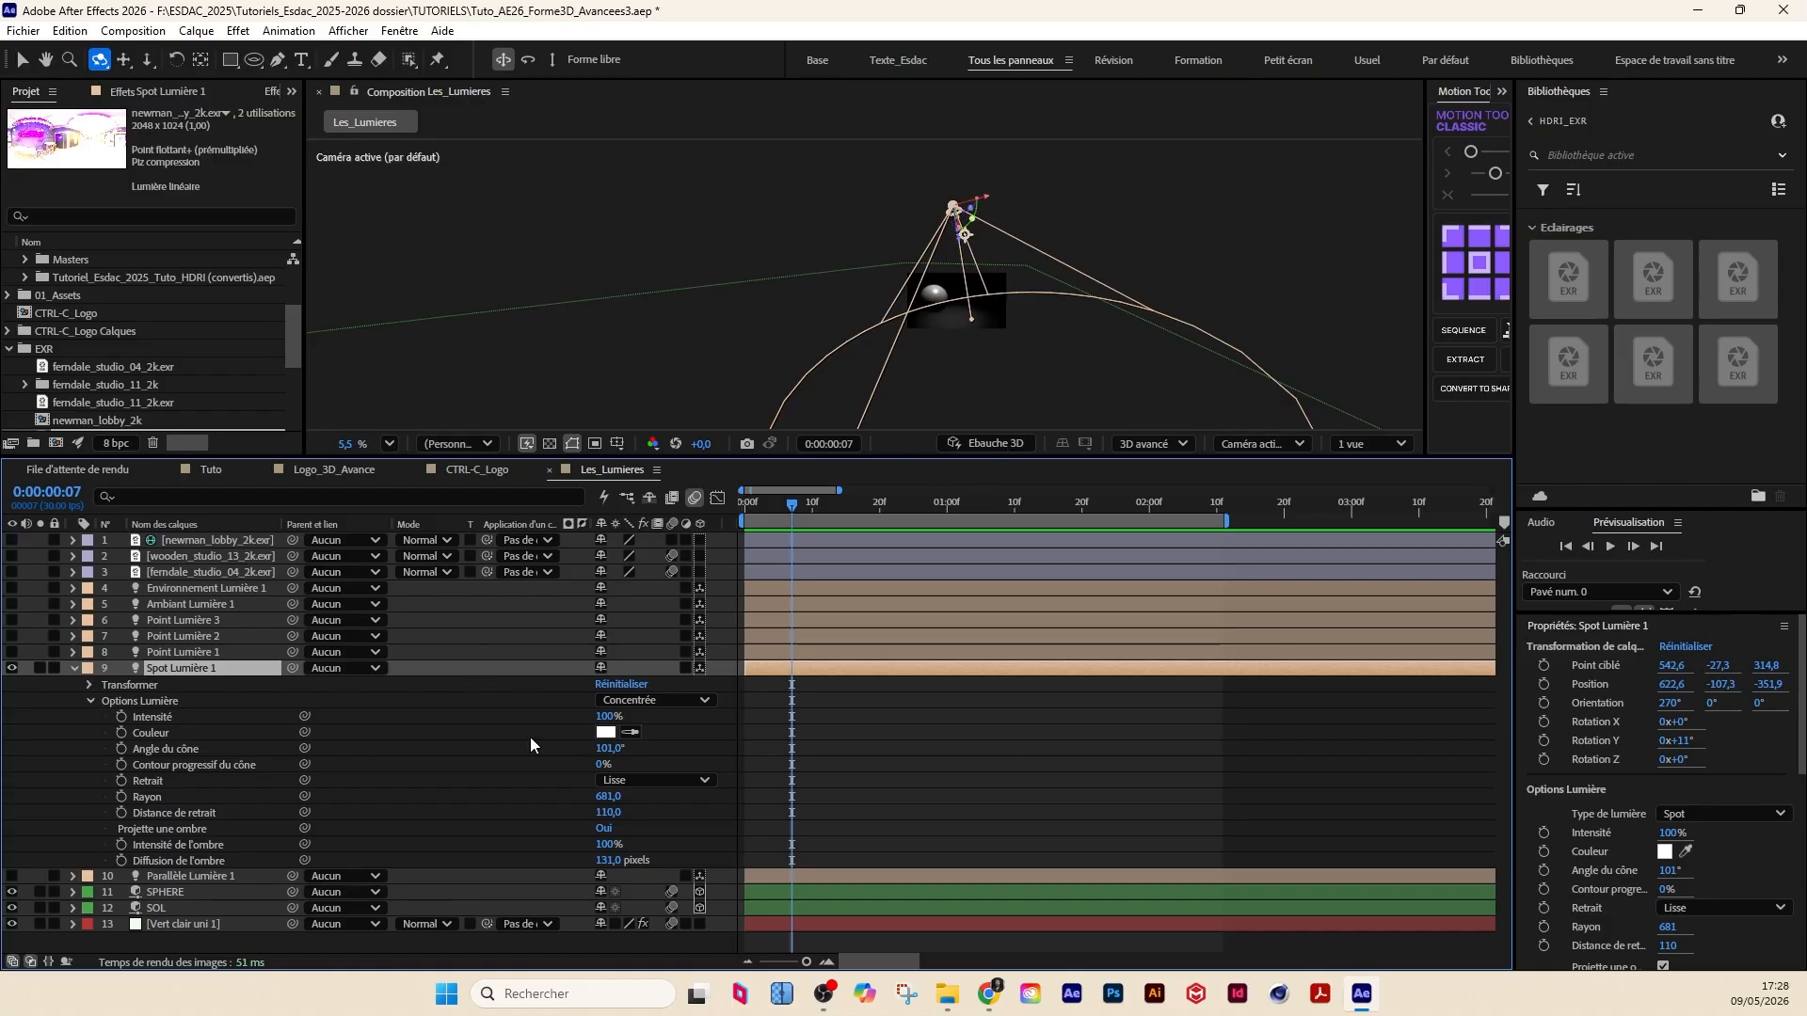
pyautogui.click(656, 780)
pyautogui.click(649, 801)
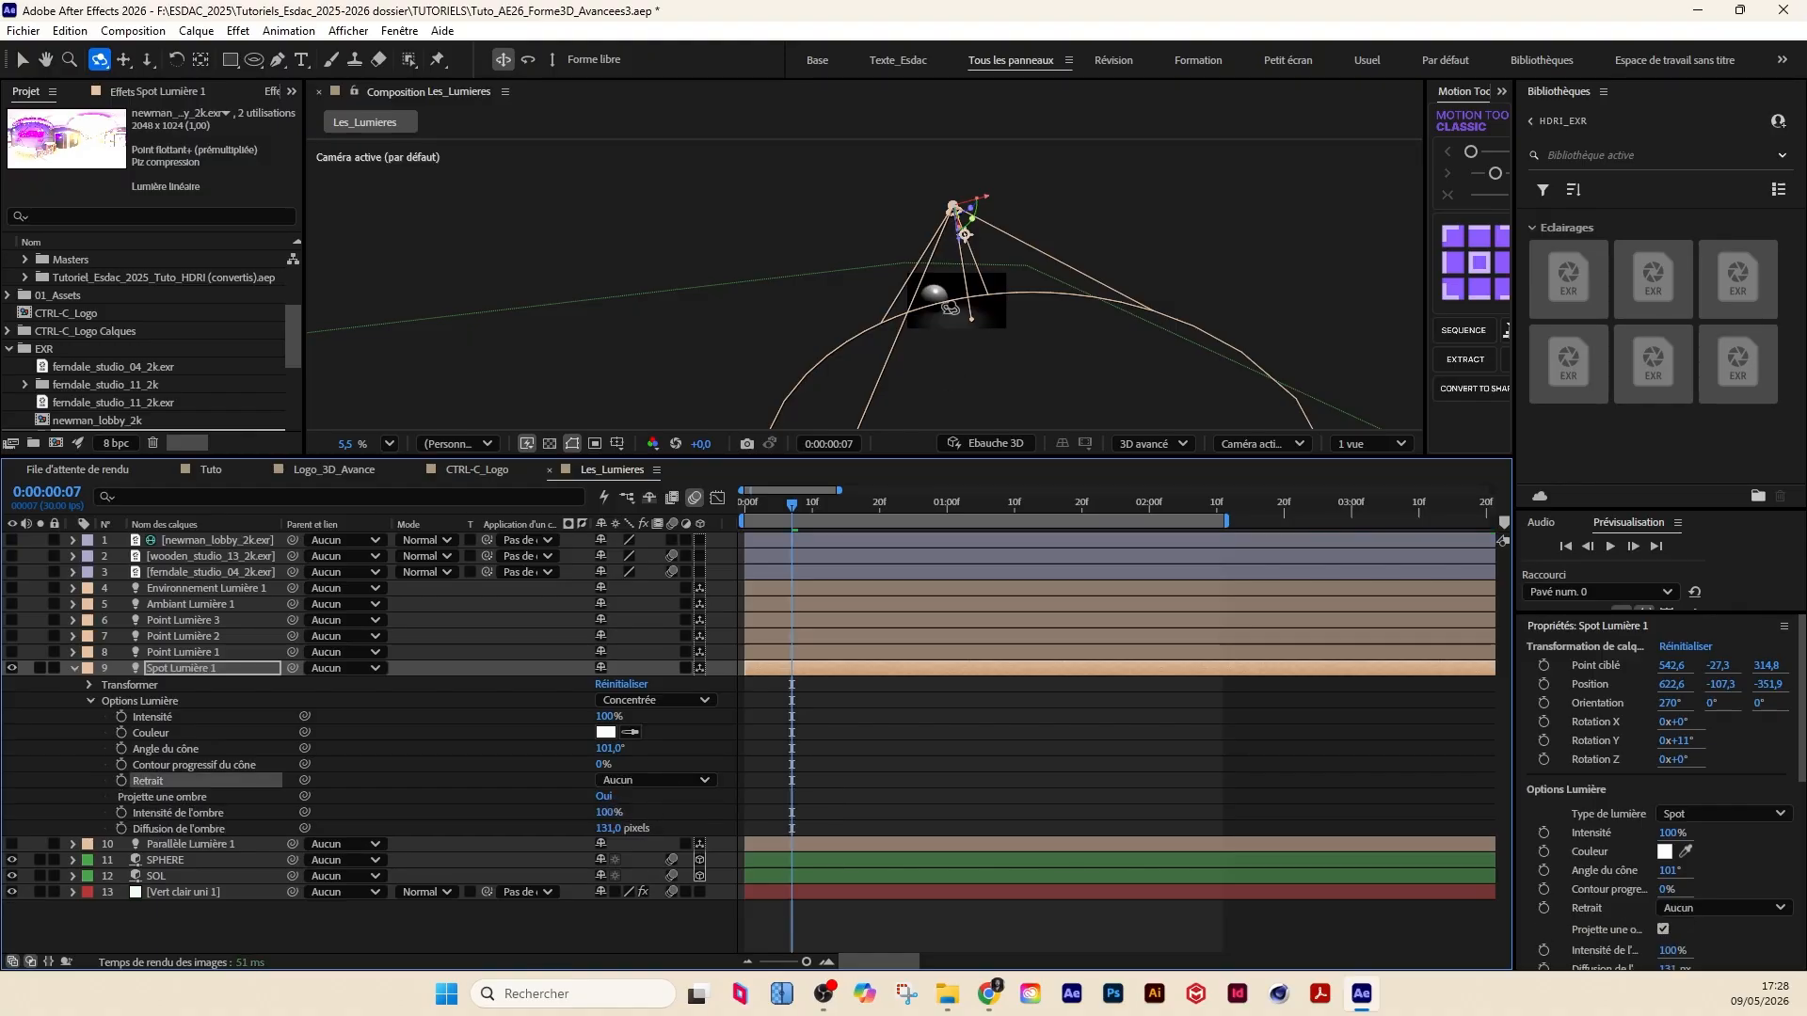
pyautogui.scroll(2, 913, 268)
pyautogui.scroll(2, 913, 268)
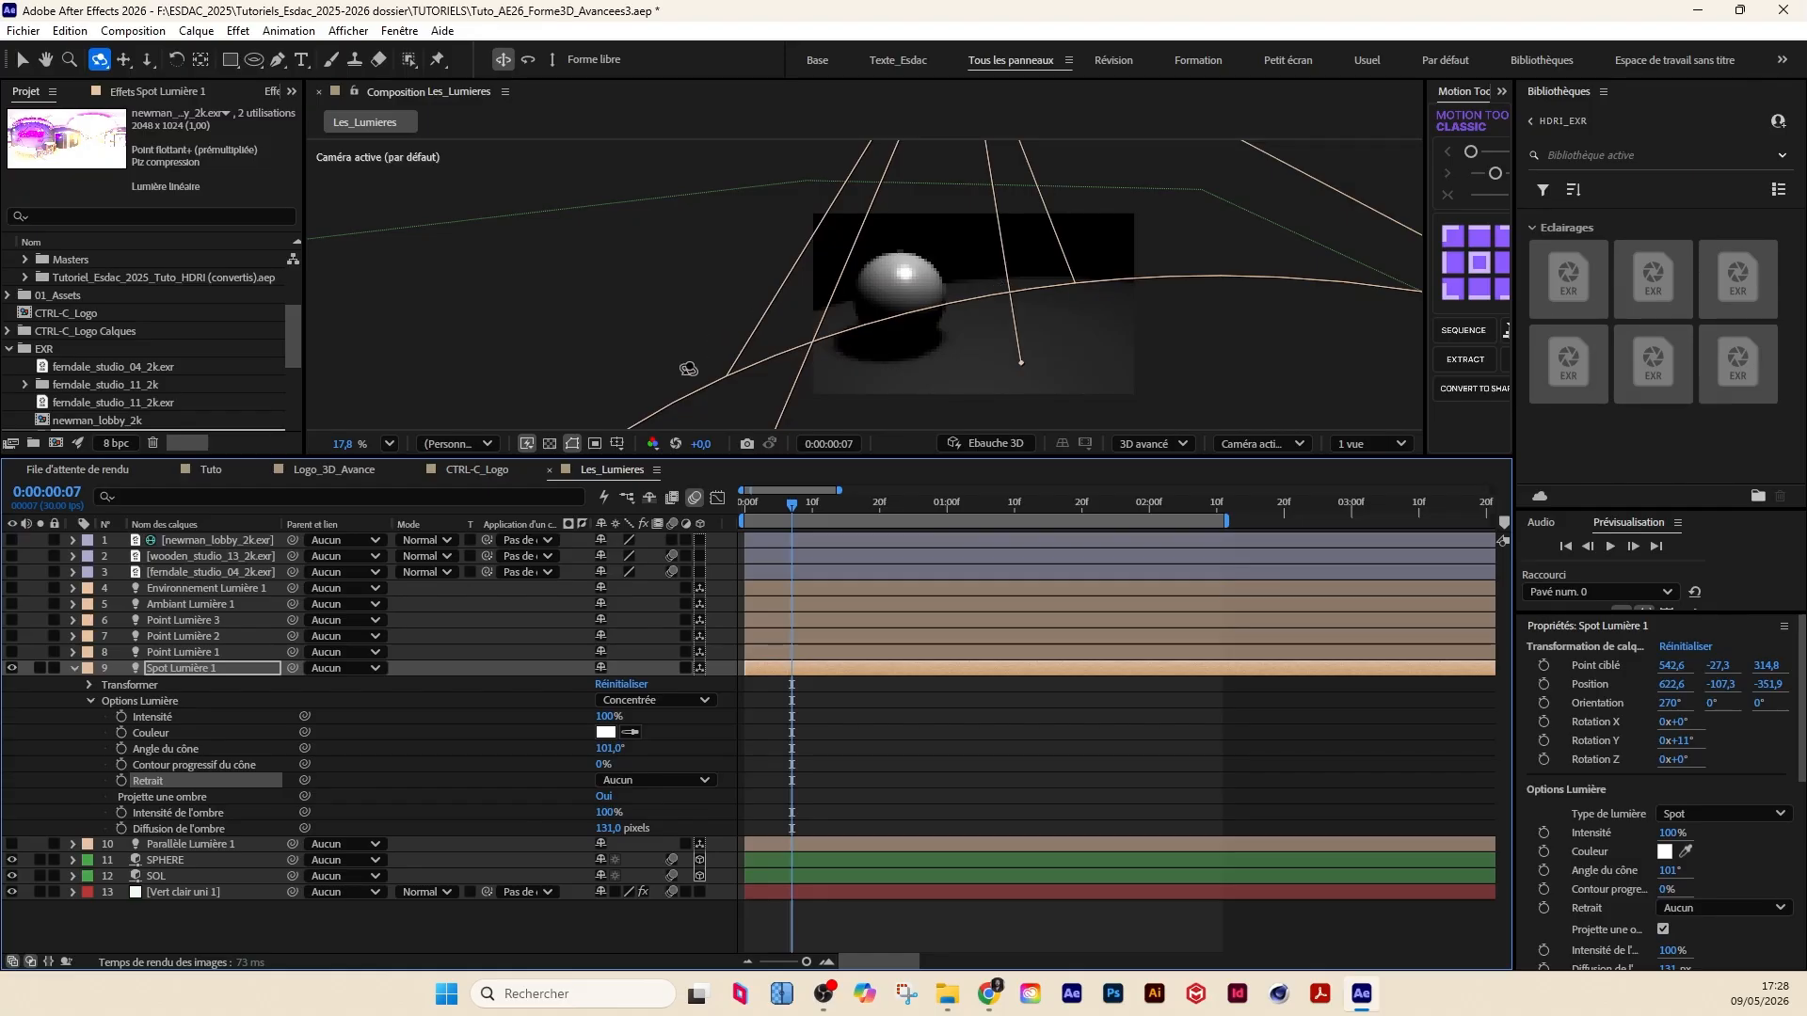
# Step: Set the preview resolution to Intégrale and Spot Lumière 1's cone feather to 74%
pyautogui.click(473, 444)
pyautogui.click(460, 503)
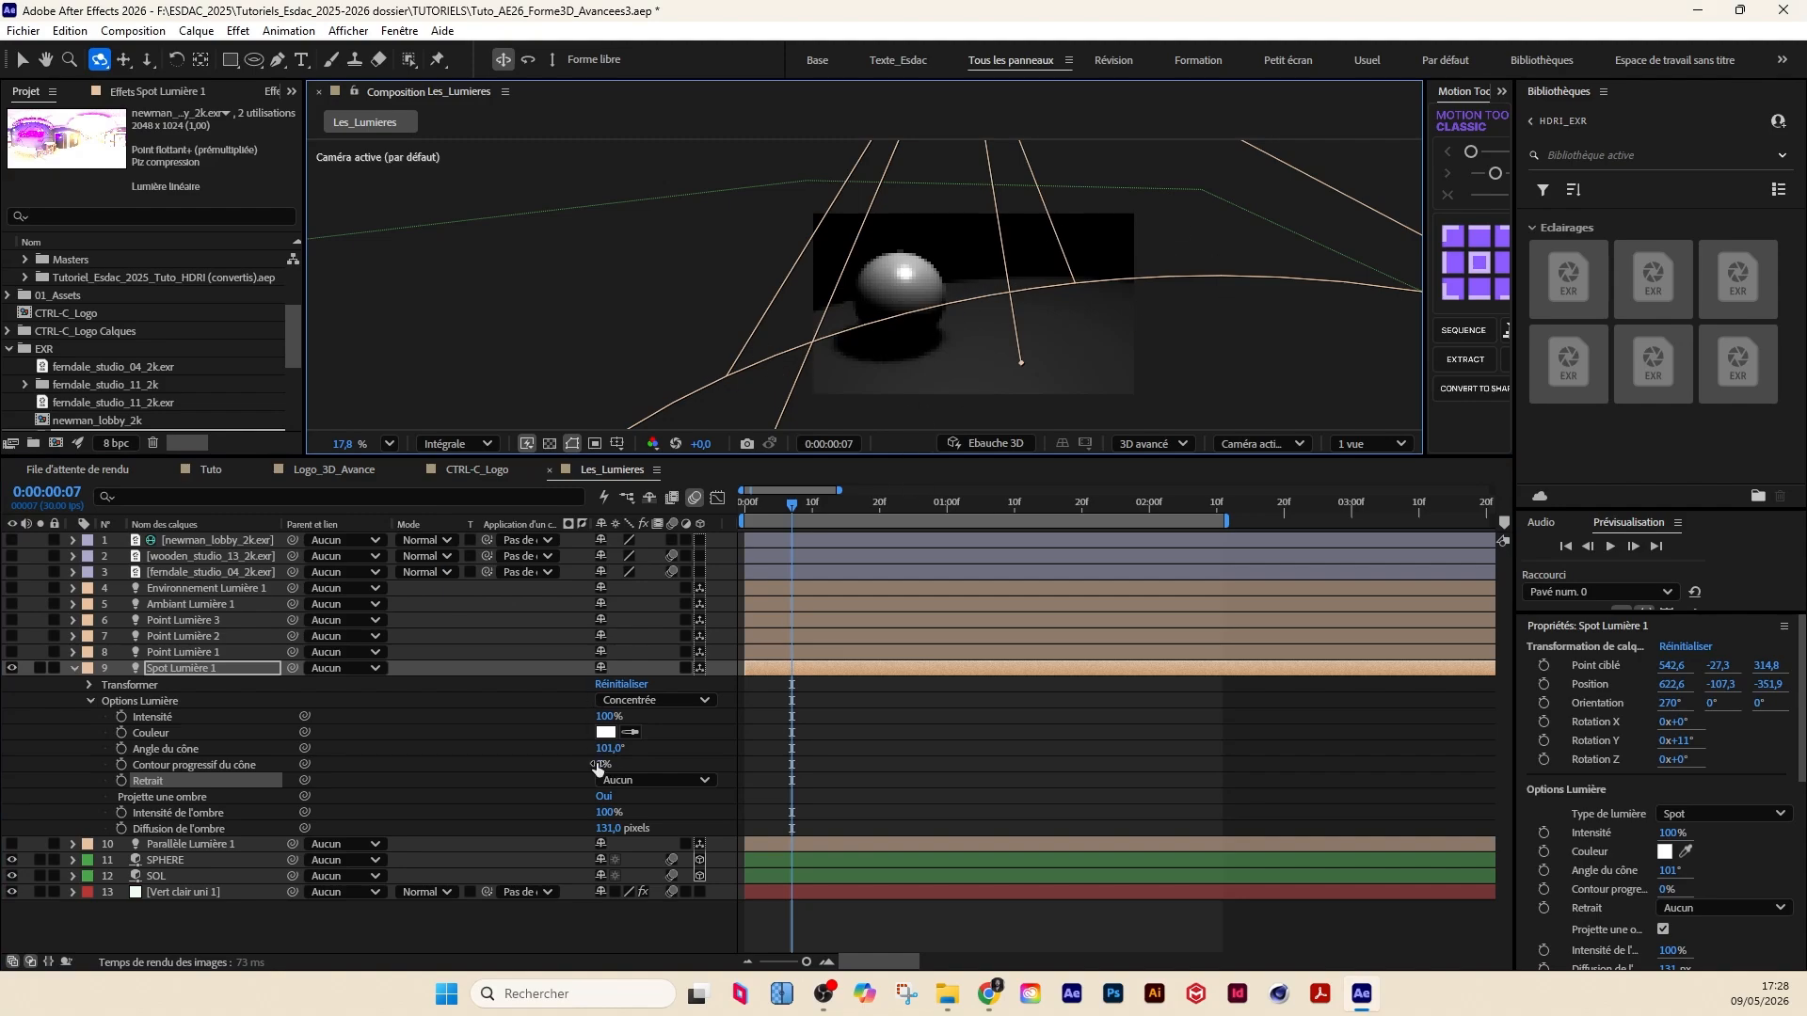
pyautogui.moveTo(598, 767); pyautogui.dragTo(935, 361)
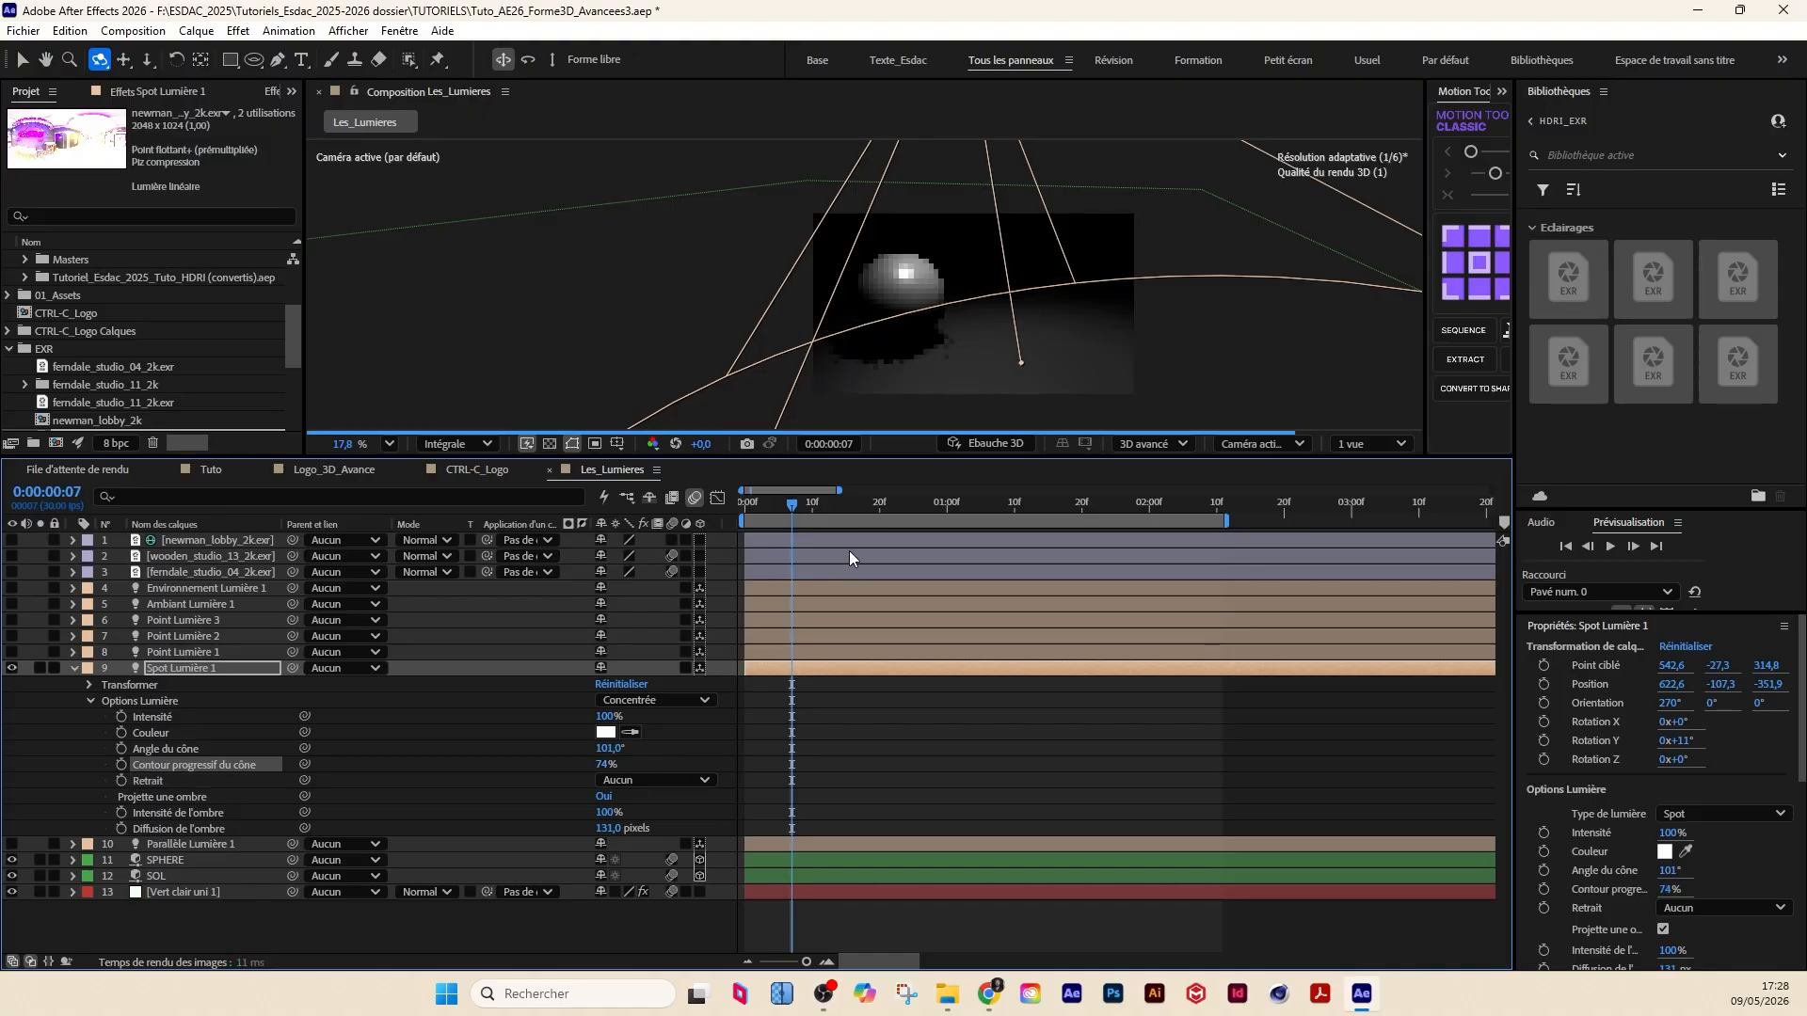
# Step: Set Spot Lumière 1's falloff (Retrait) to Lisse and inspect its light cone and falloff distance option
pyautogui.click(652, 781)
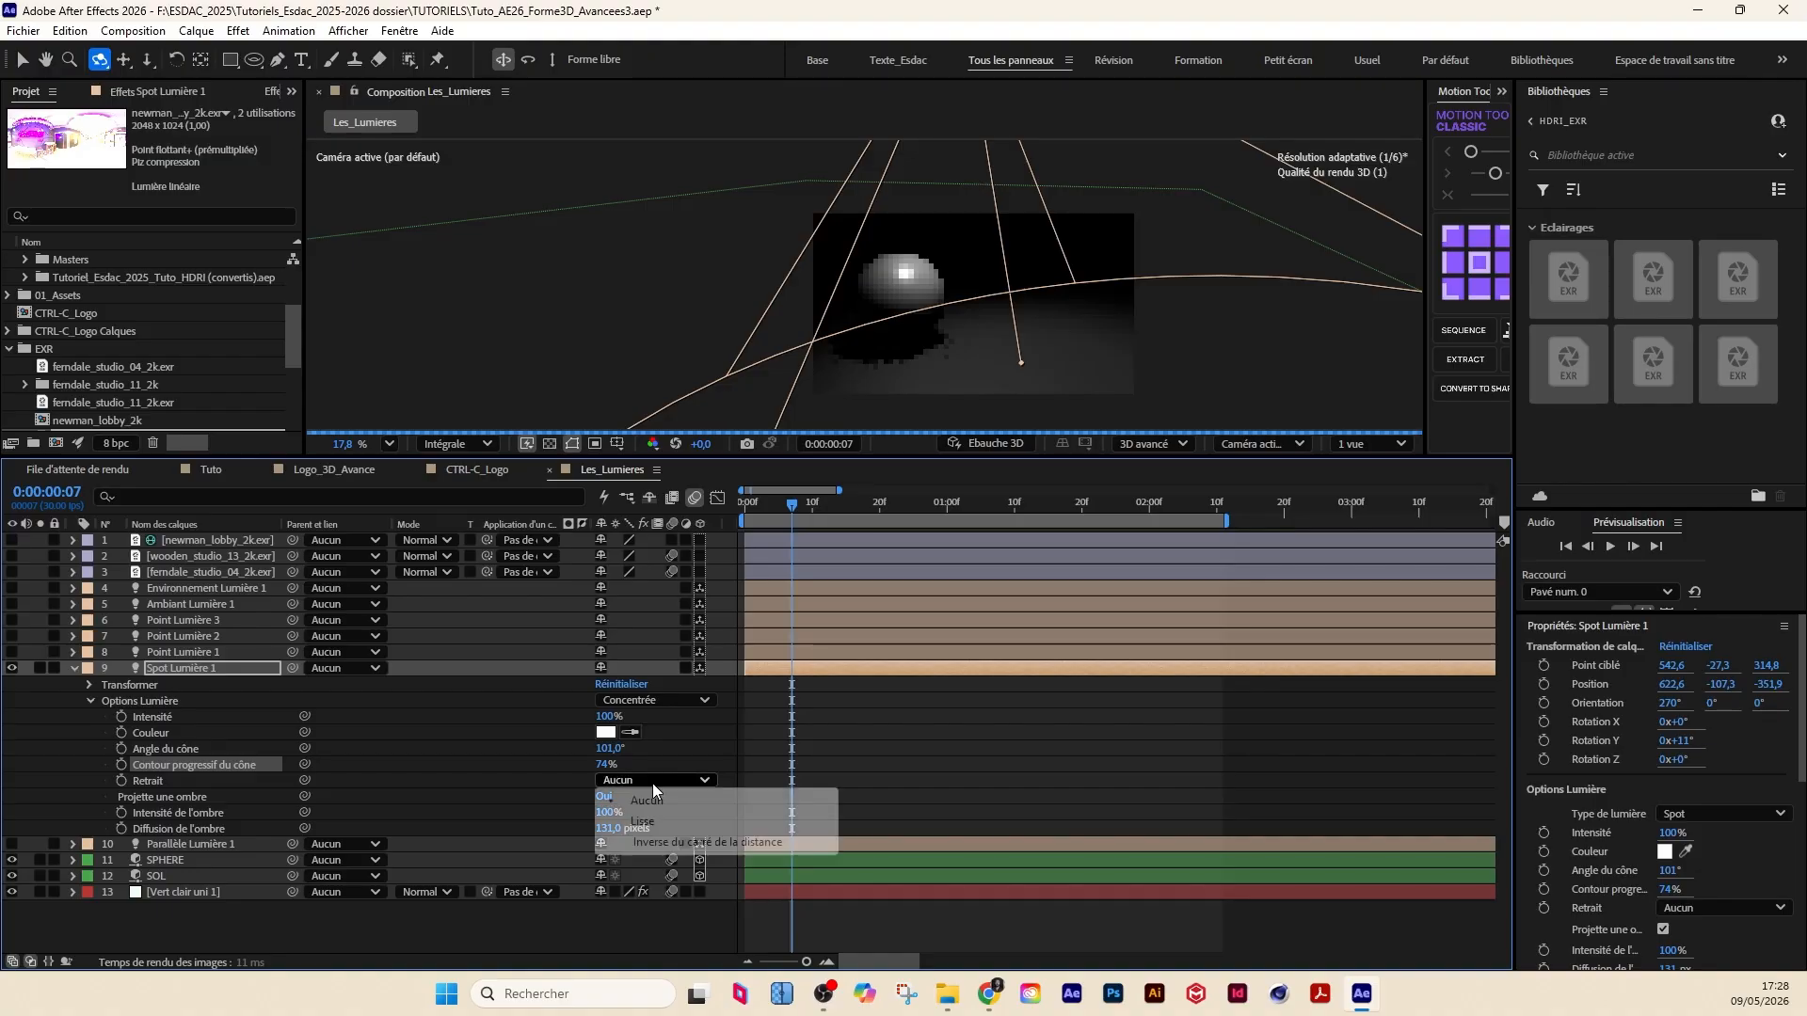
pyautogui.click(652, 798)
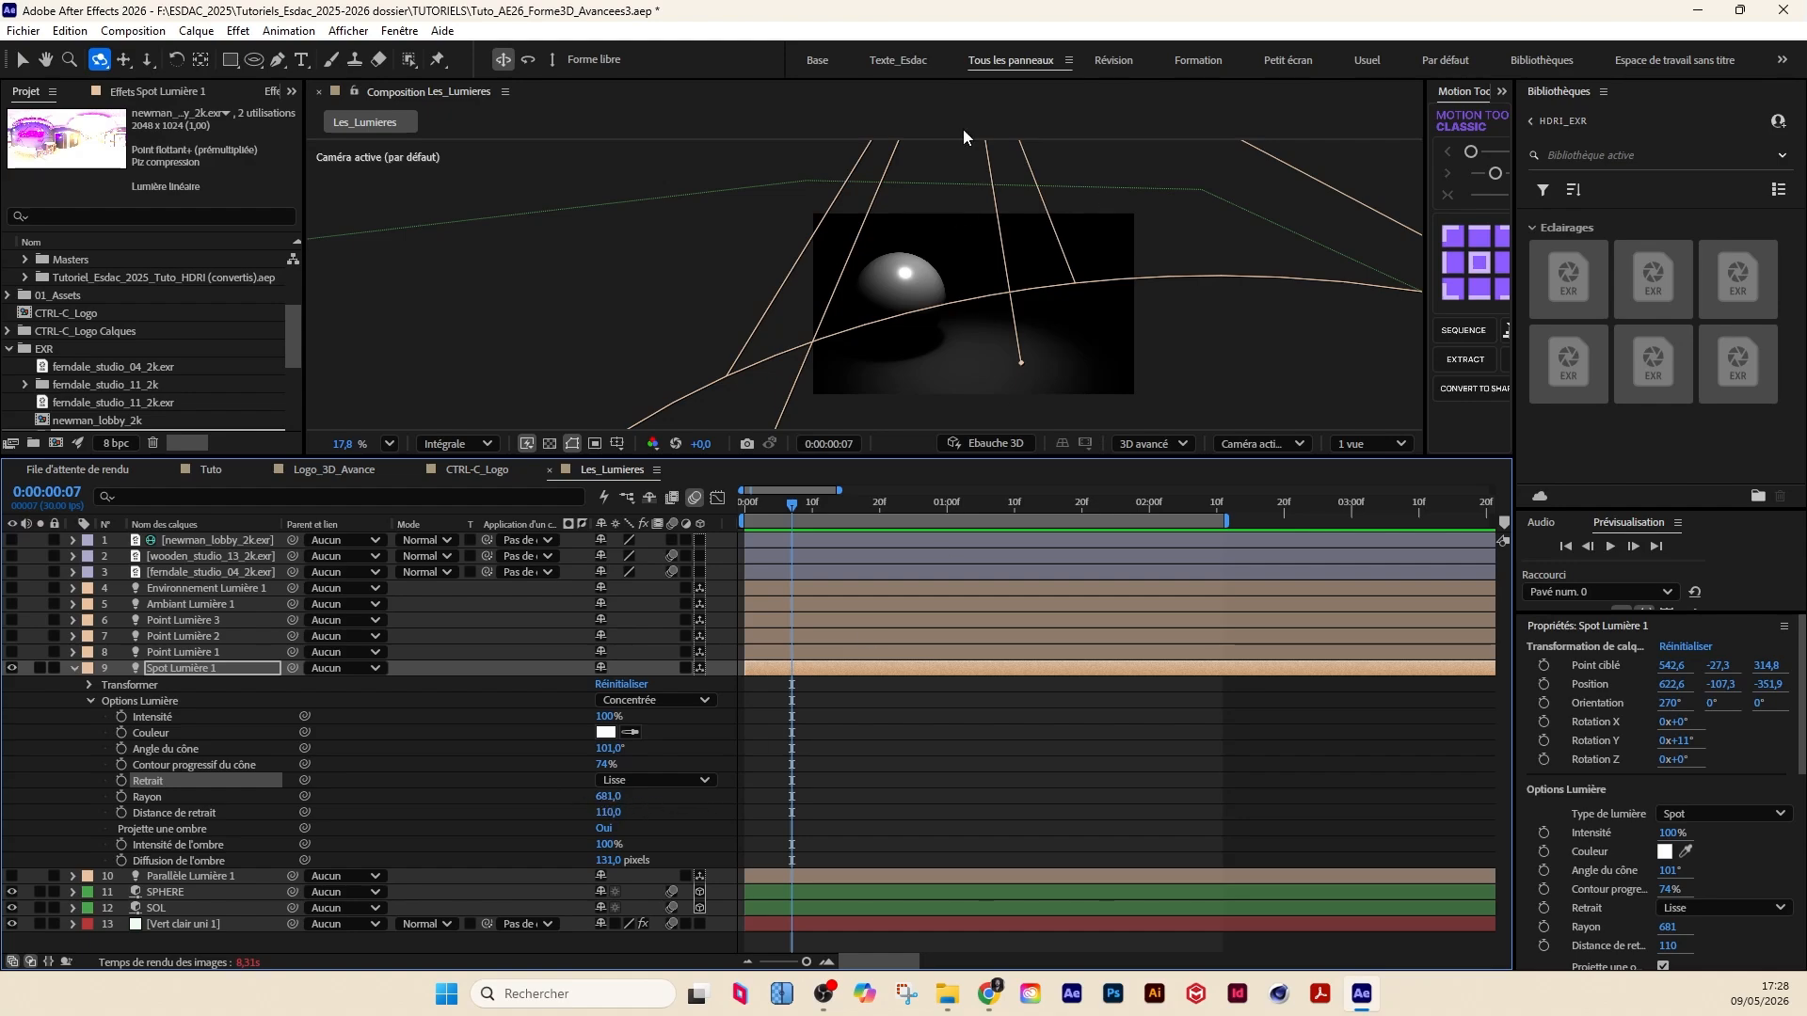
pyautogui.scroll(-3, 1013, 268)
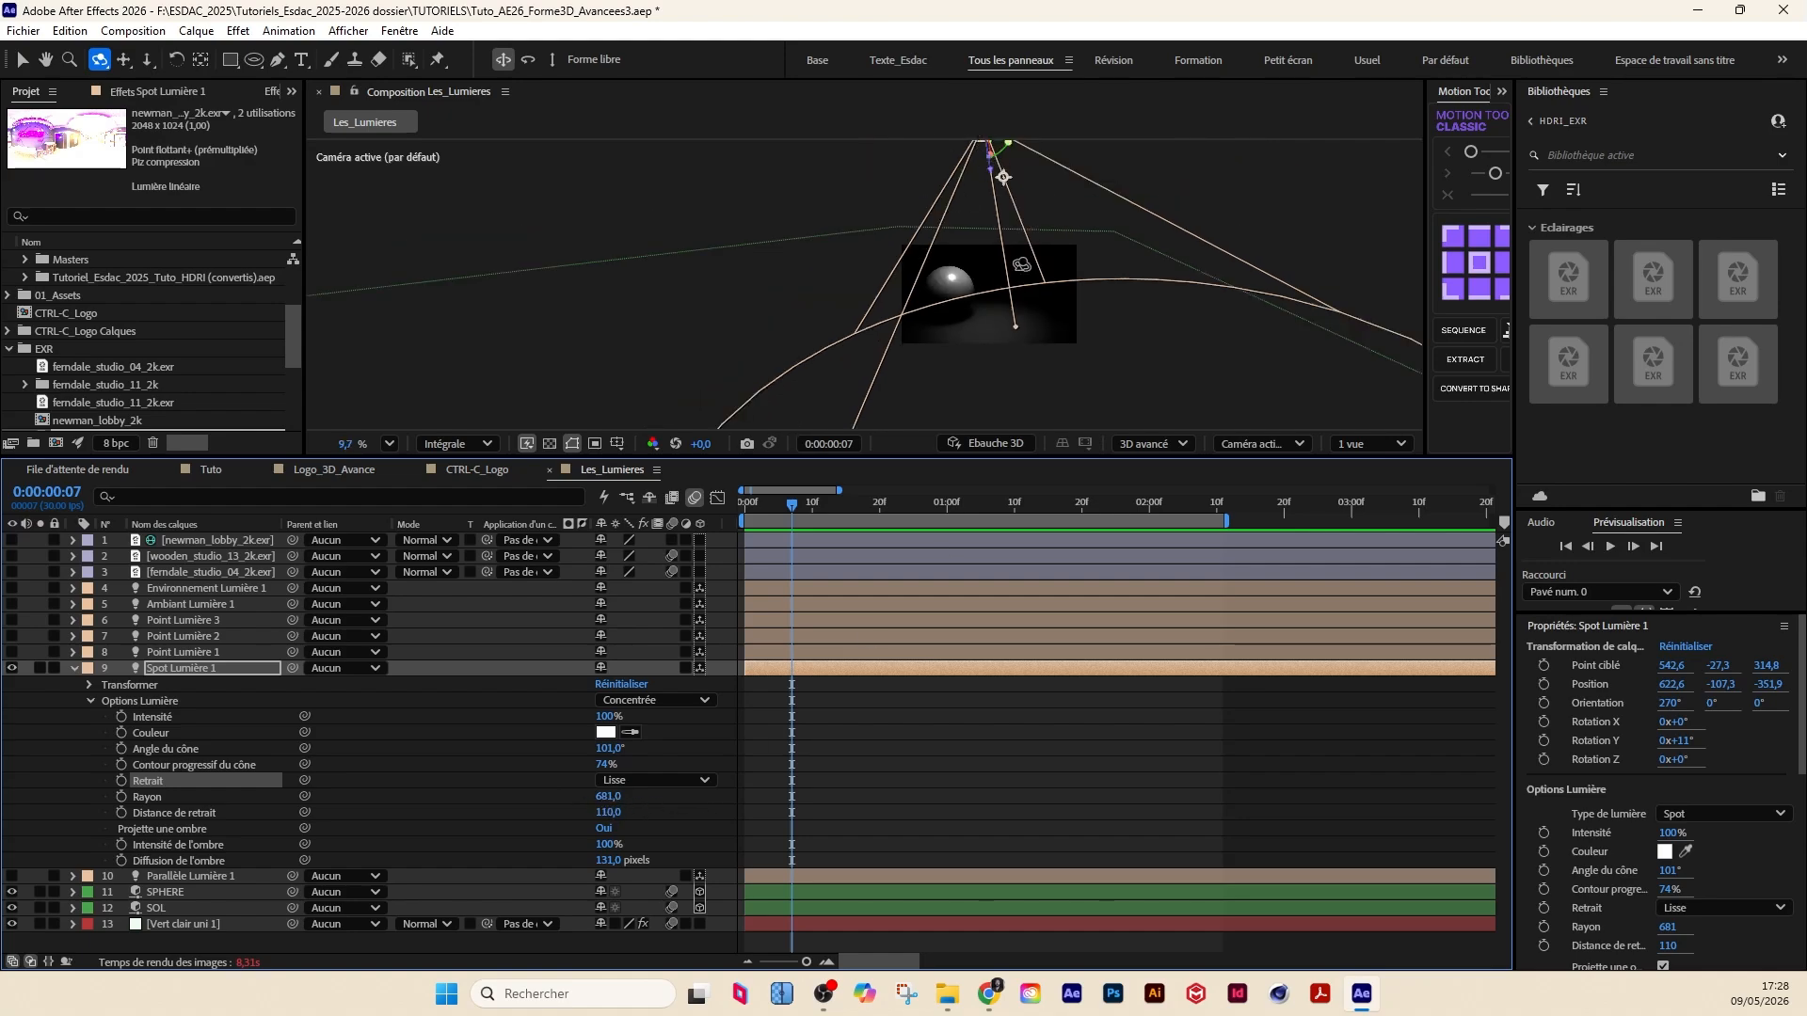
pyautogui.moveTo(1034, 217); pyautogui.dragTo(1025, 251)
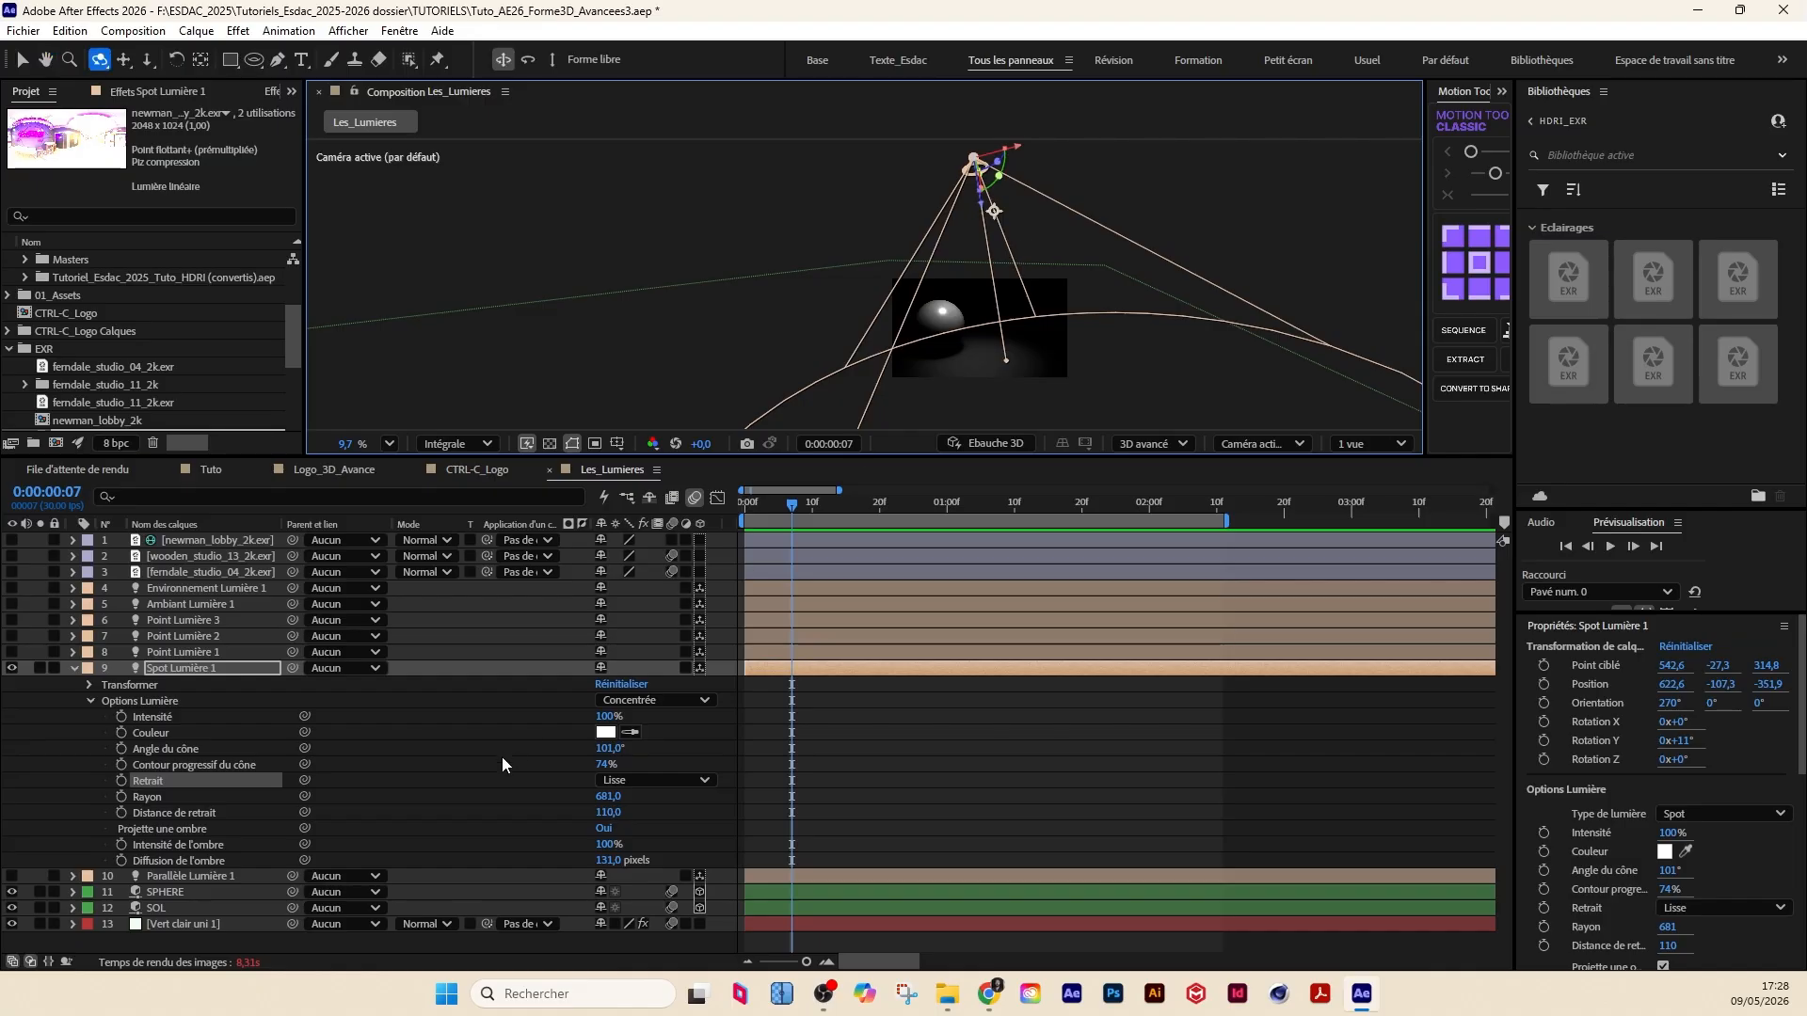
pyautogui.click(210, 832)
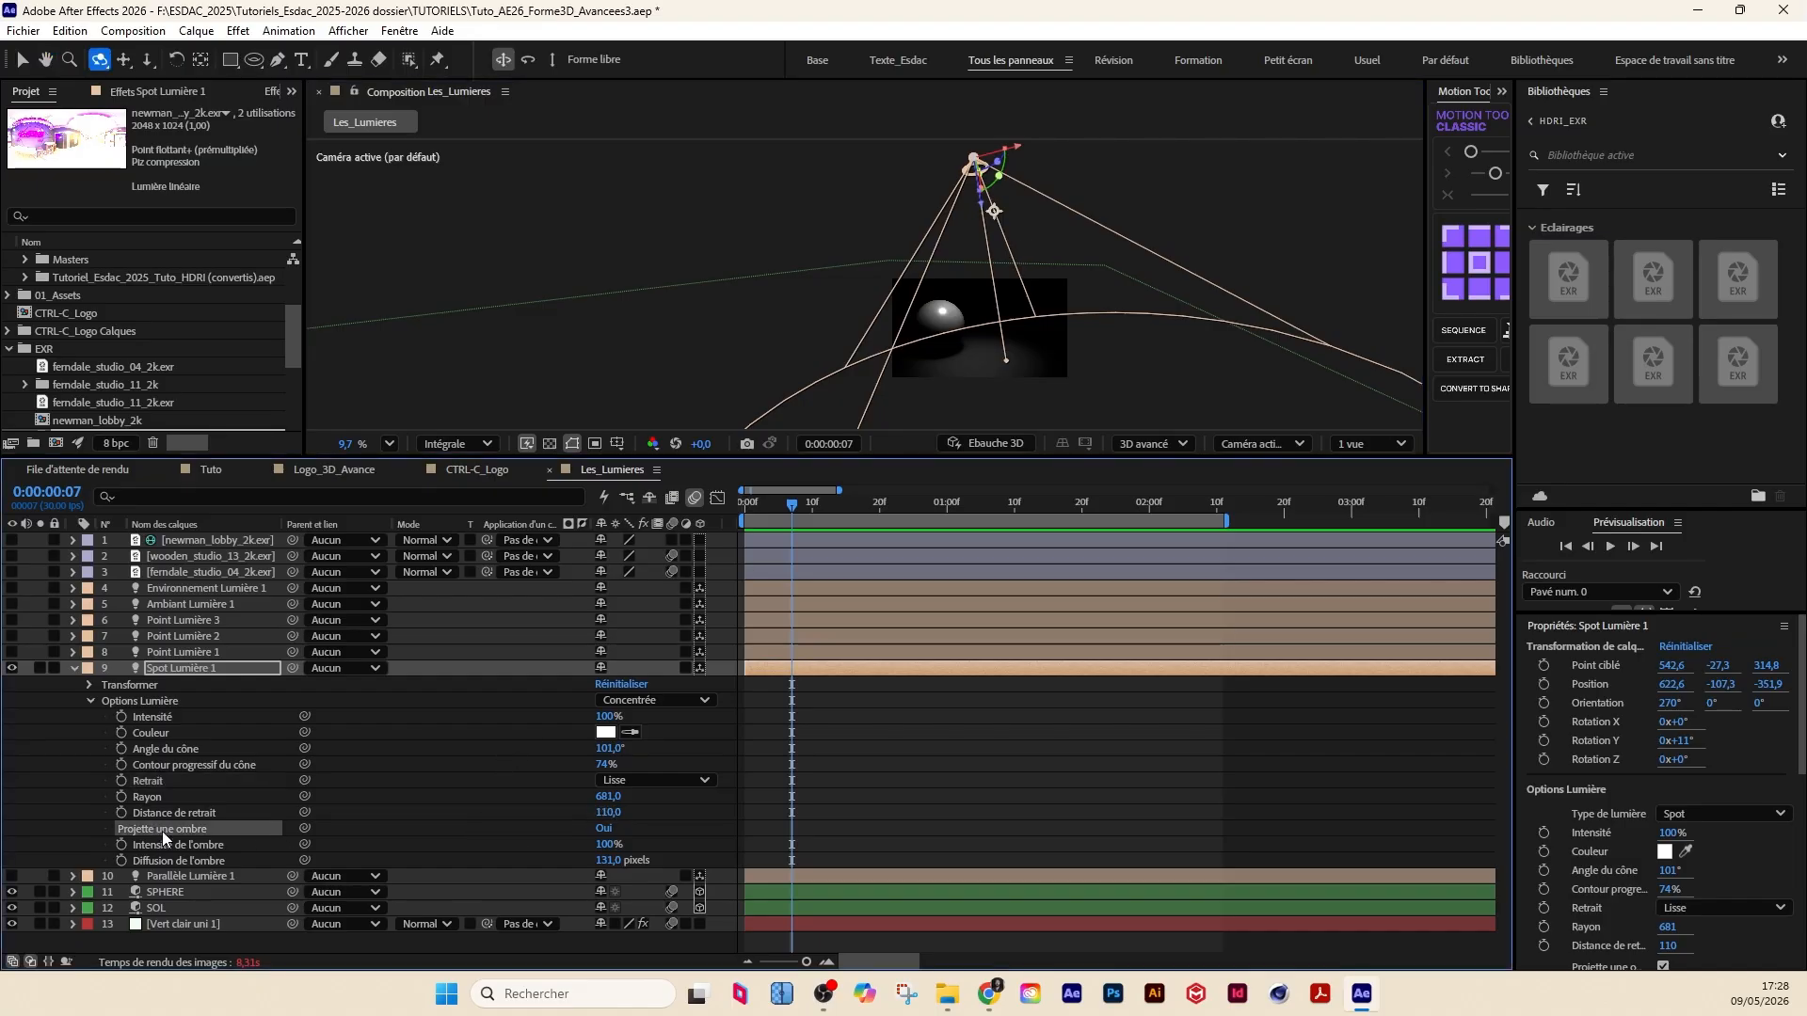
pyautogui.click(174, 817)
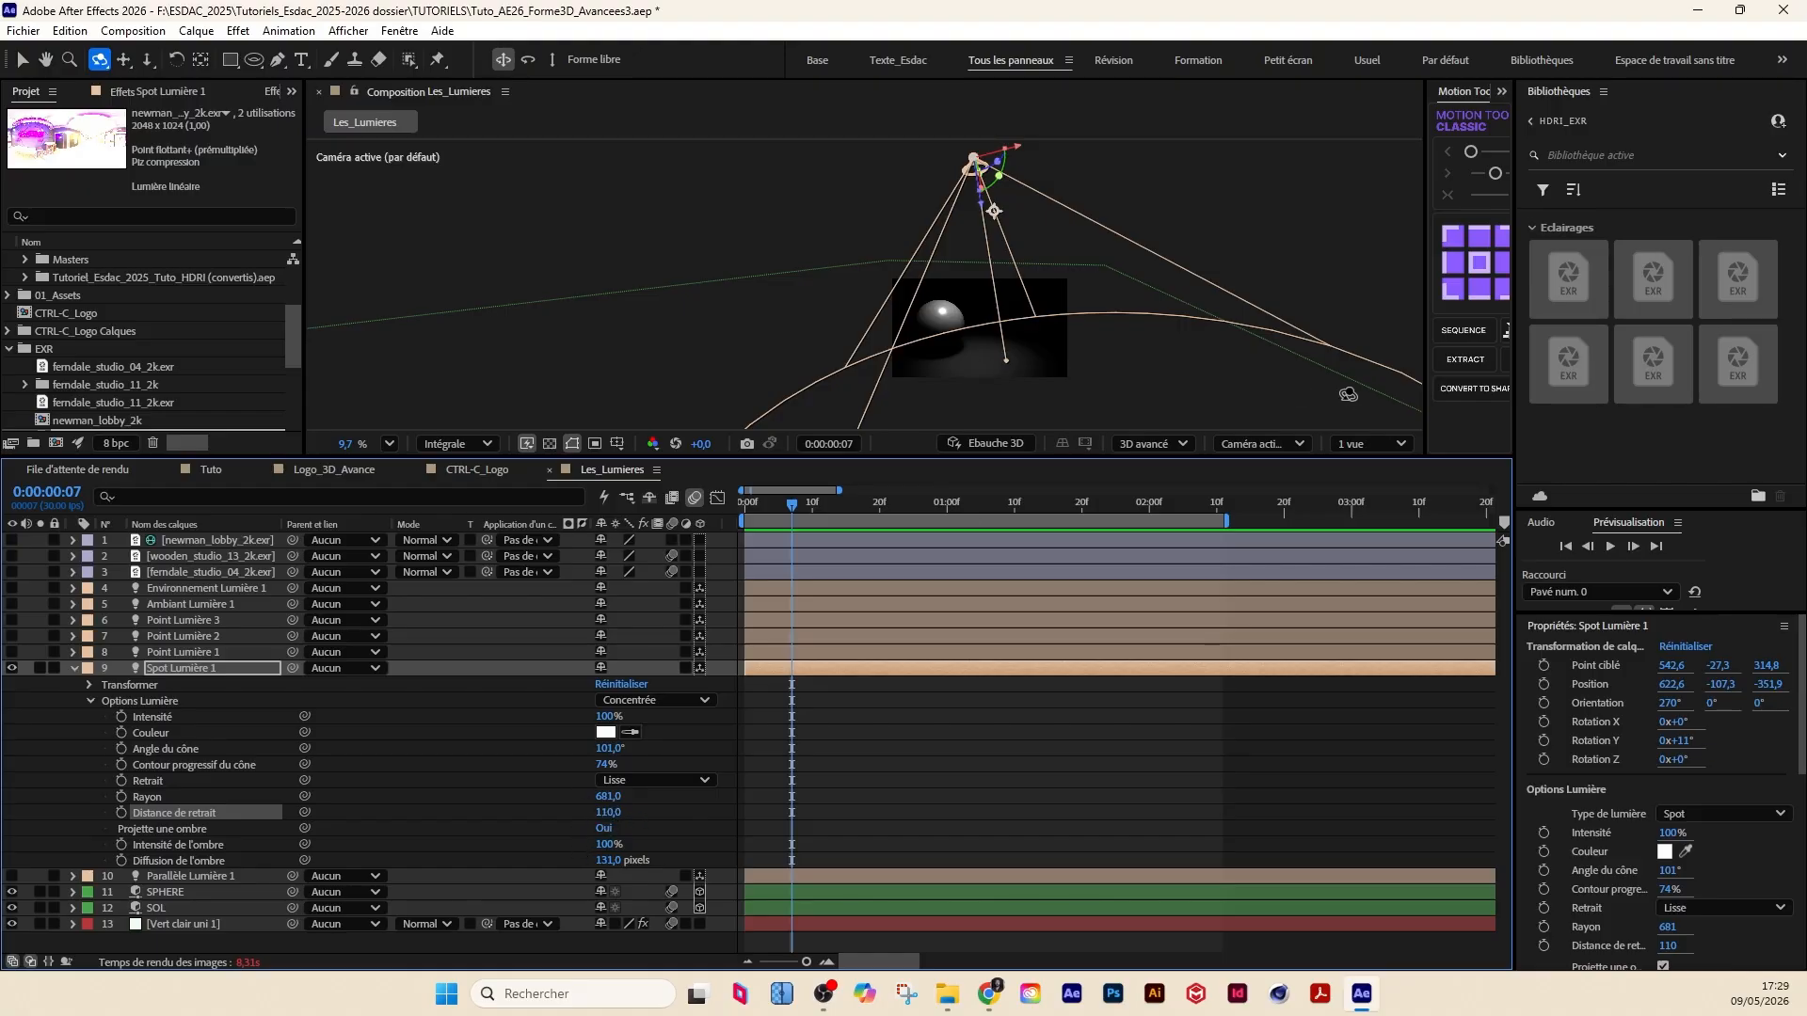
pyautogui.moveTo(755, 403); pyautogui.dragTo(1020, 377)
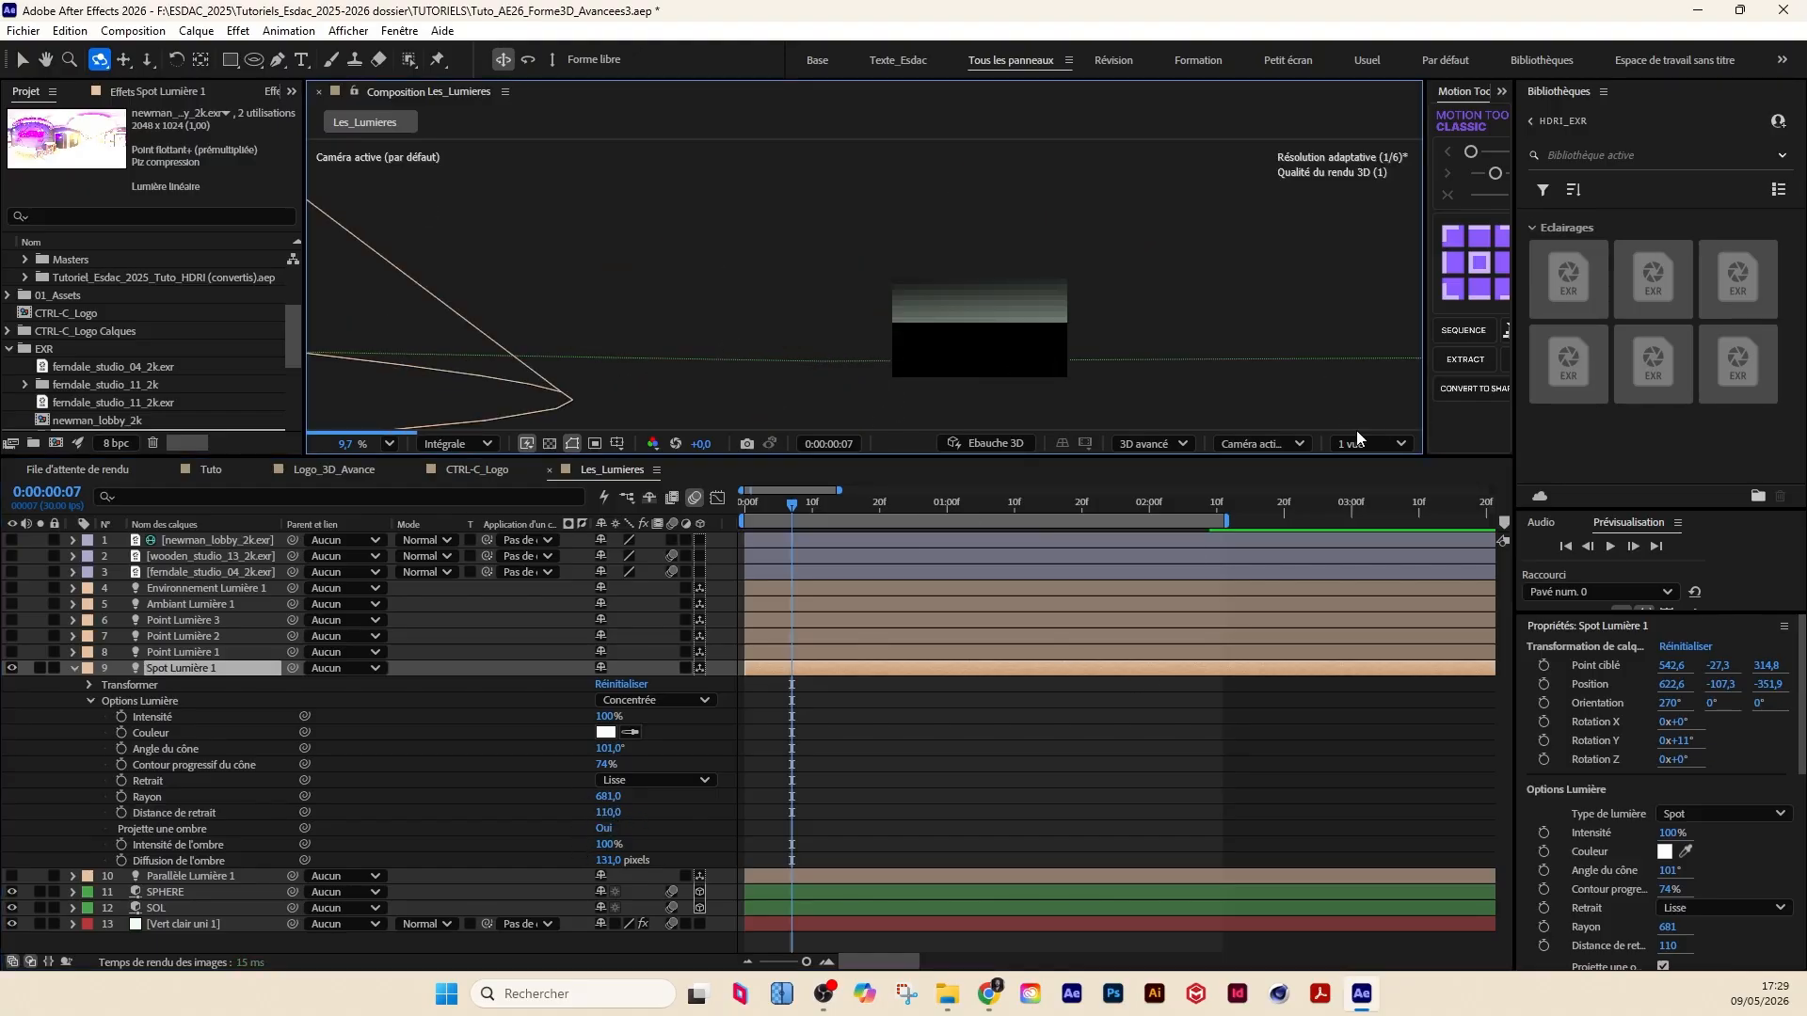
pyautogui.scroll(-2, 1005, 337)
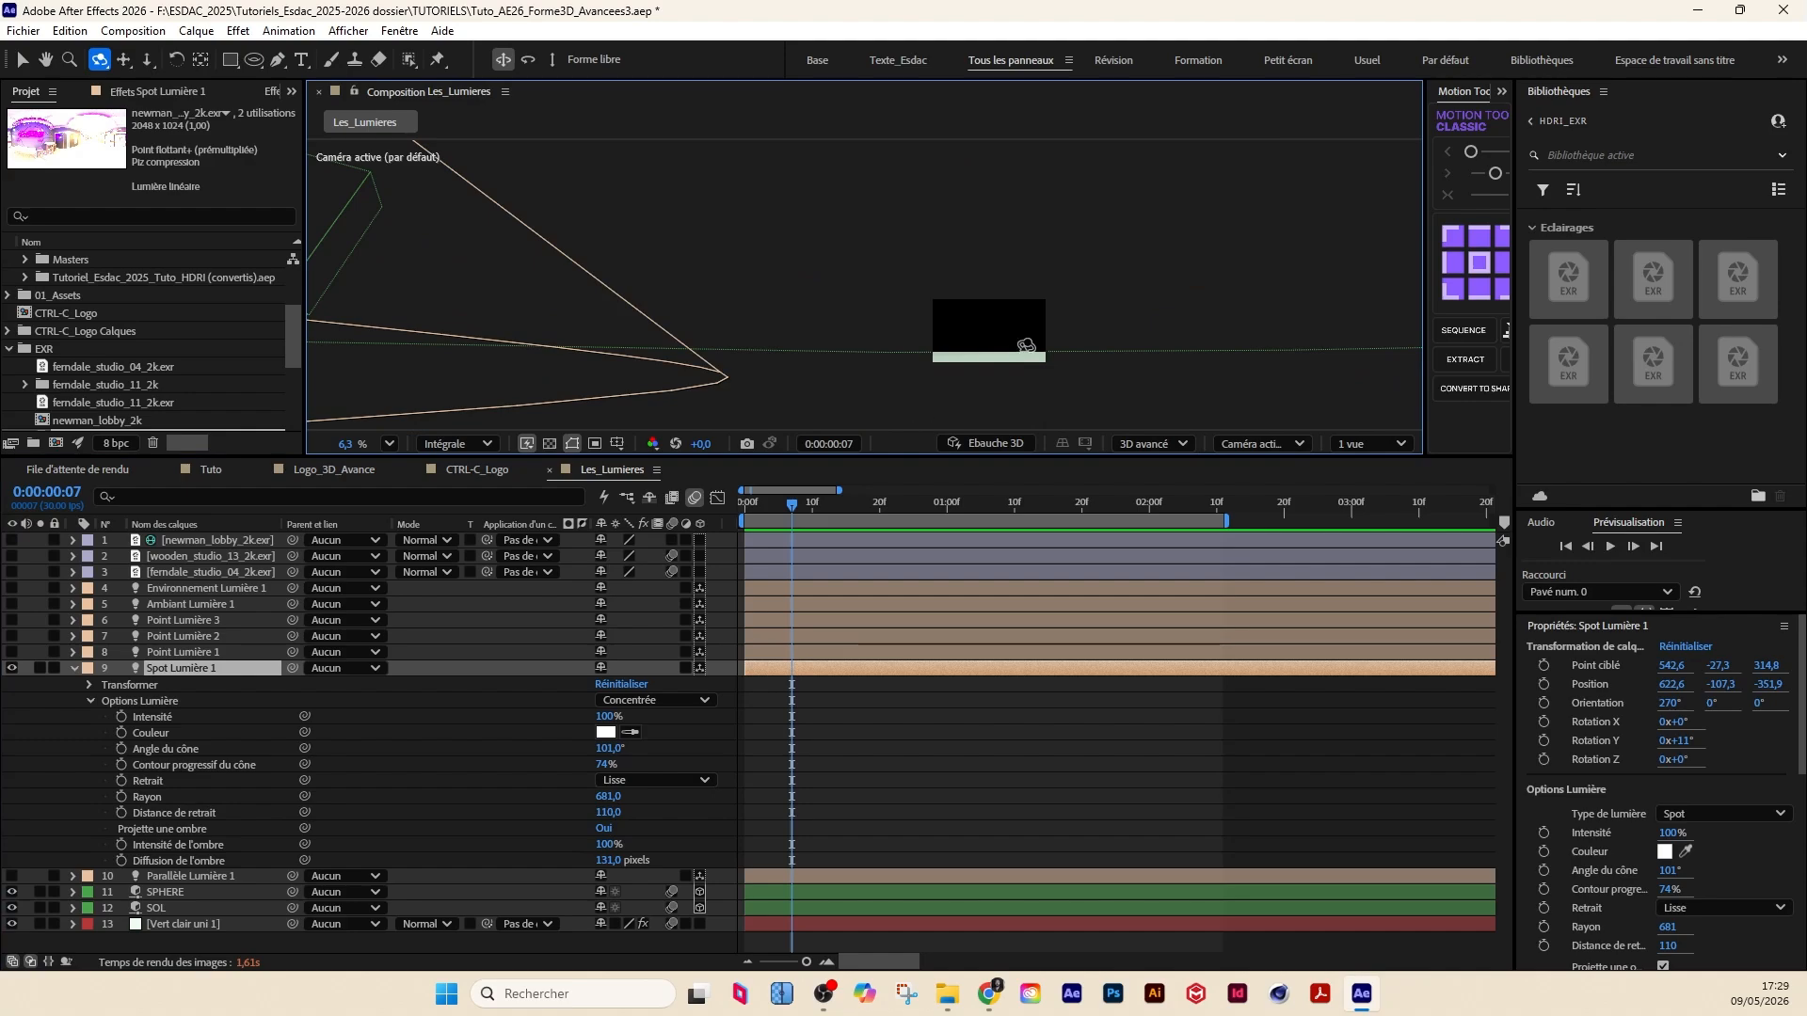
pyautogui.hotkey('ctrl', 'z')
pyautogui.click(320, 787)
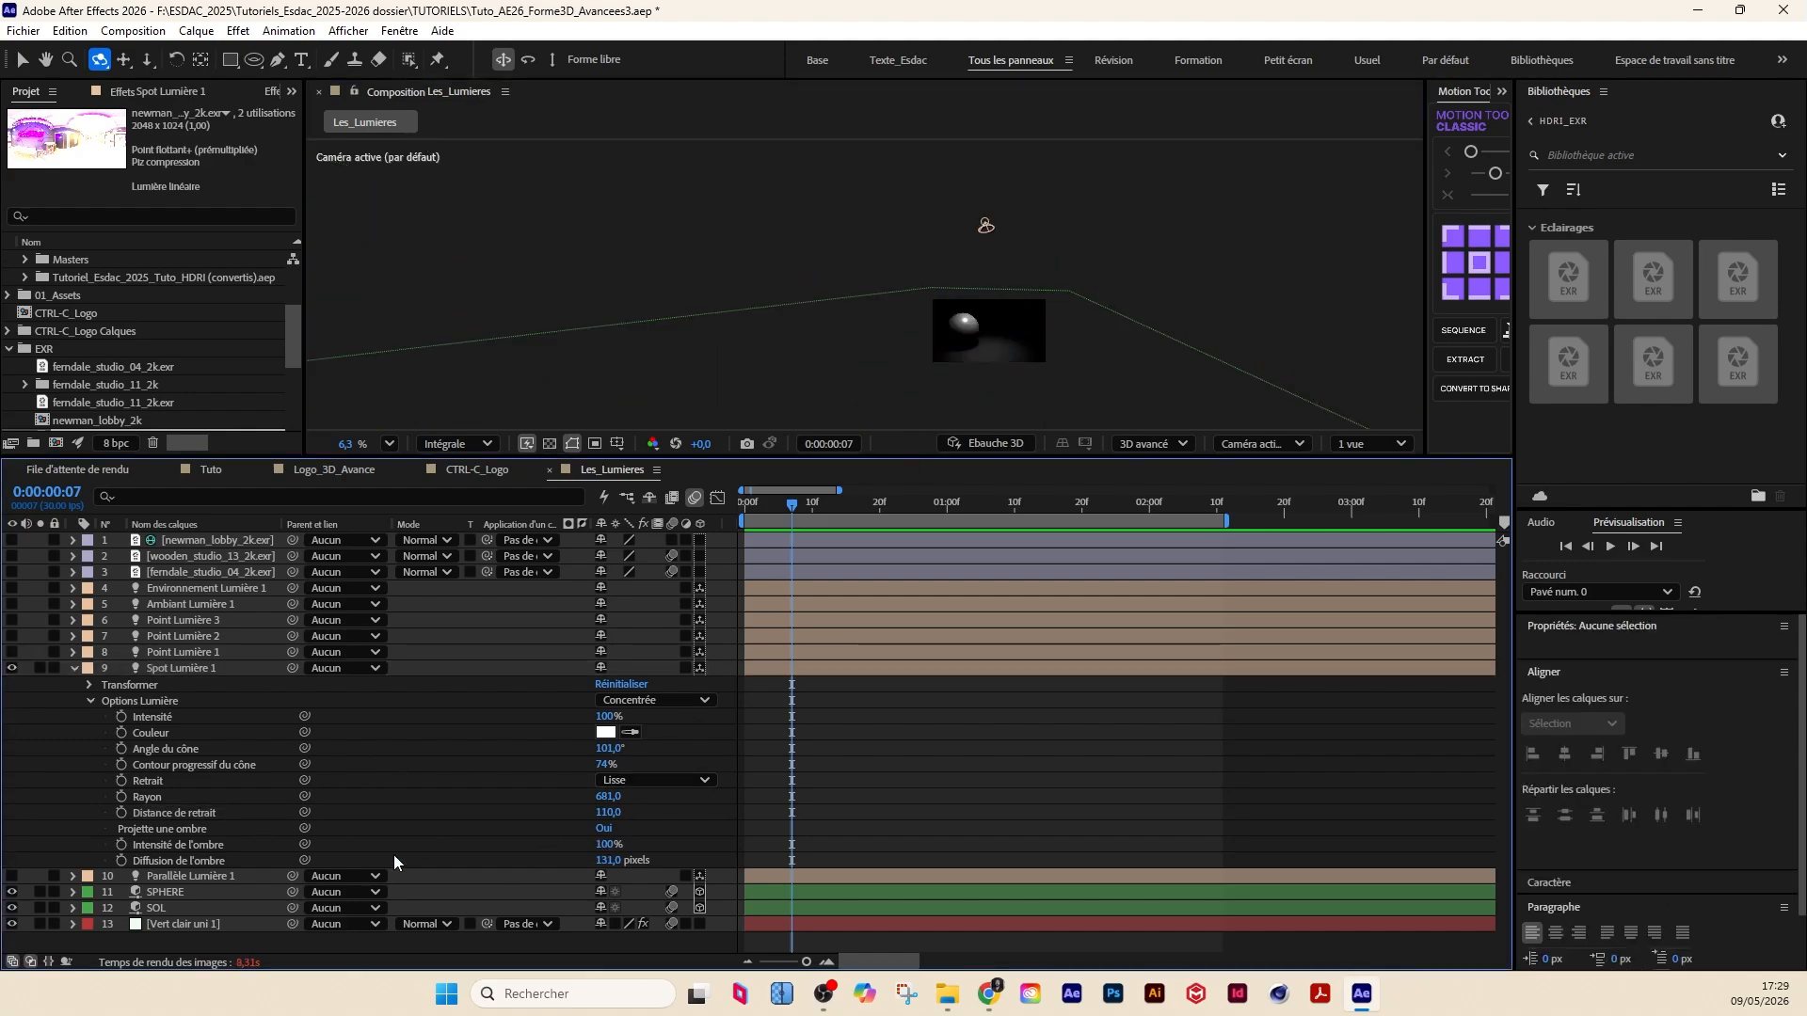
# Step: Set Spot Lumière 1's shadow intensity (Intensité de l'ombre) to 90% and its shadow diffusion to 167 pixels
pyautogui.click(608, 845)
pyautogui.write('90')
pyautogui.press('Return')
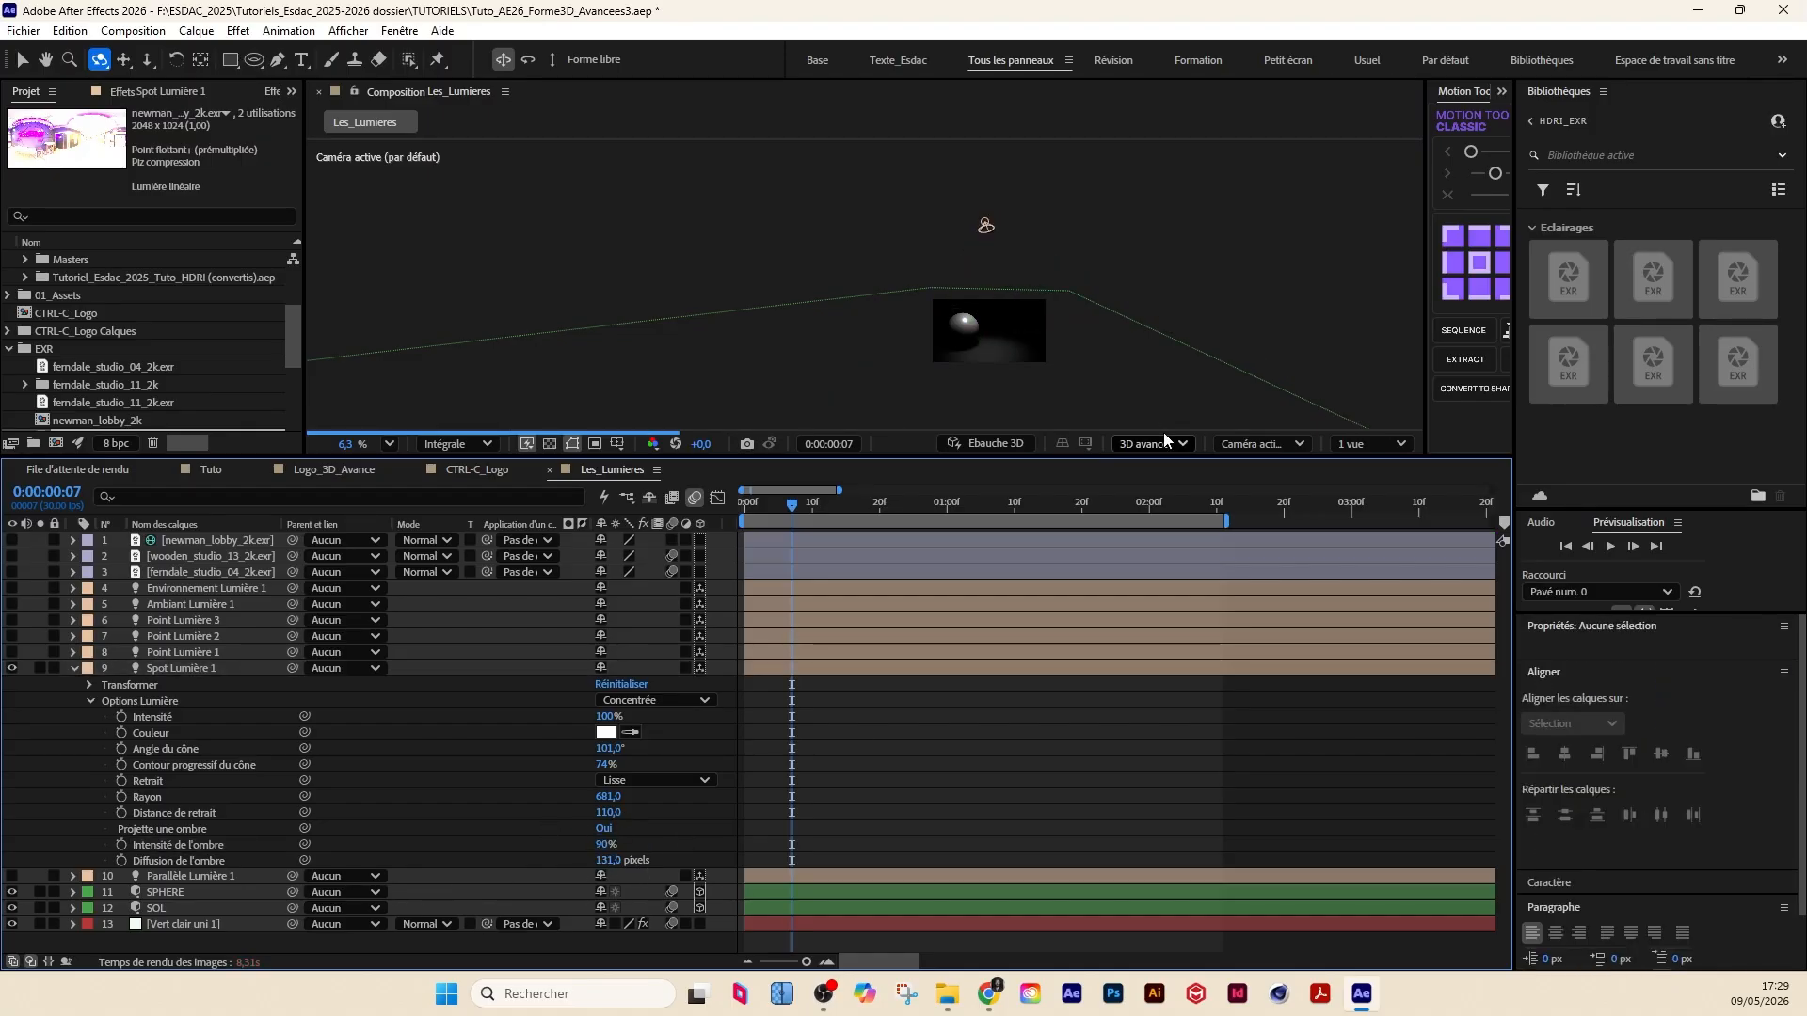
pyautogui.scroll(3, 962, 370)
pyautogui.scroll(5, 963, 370)
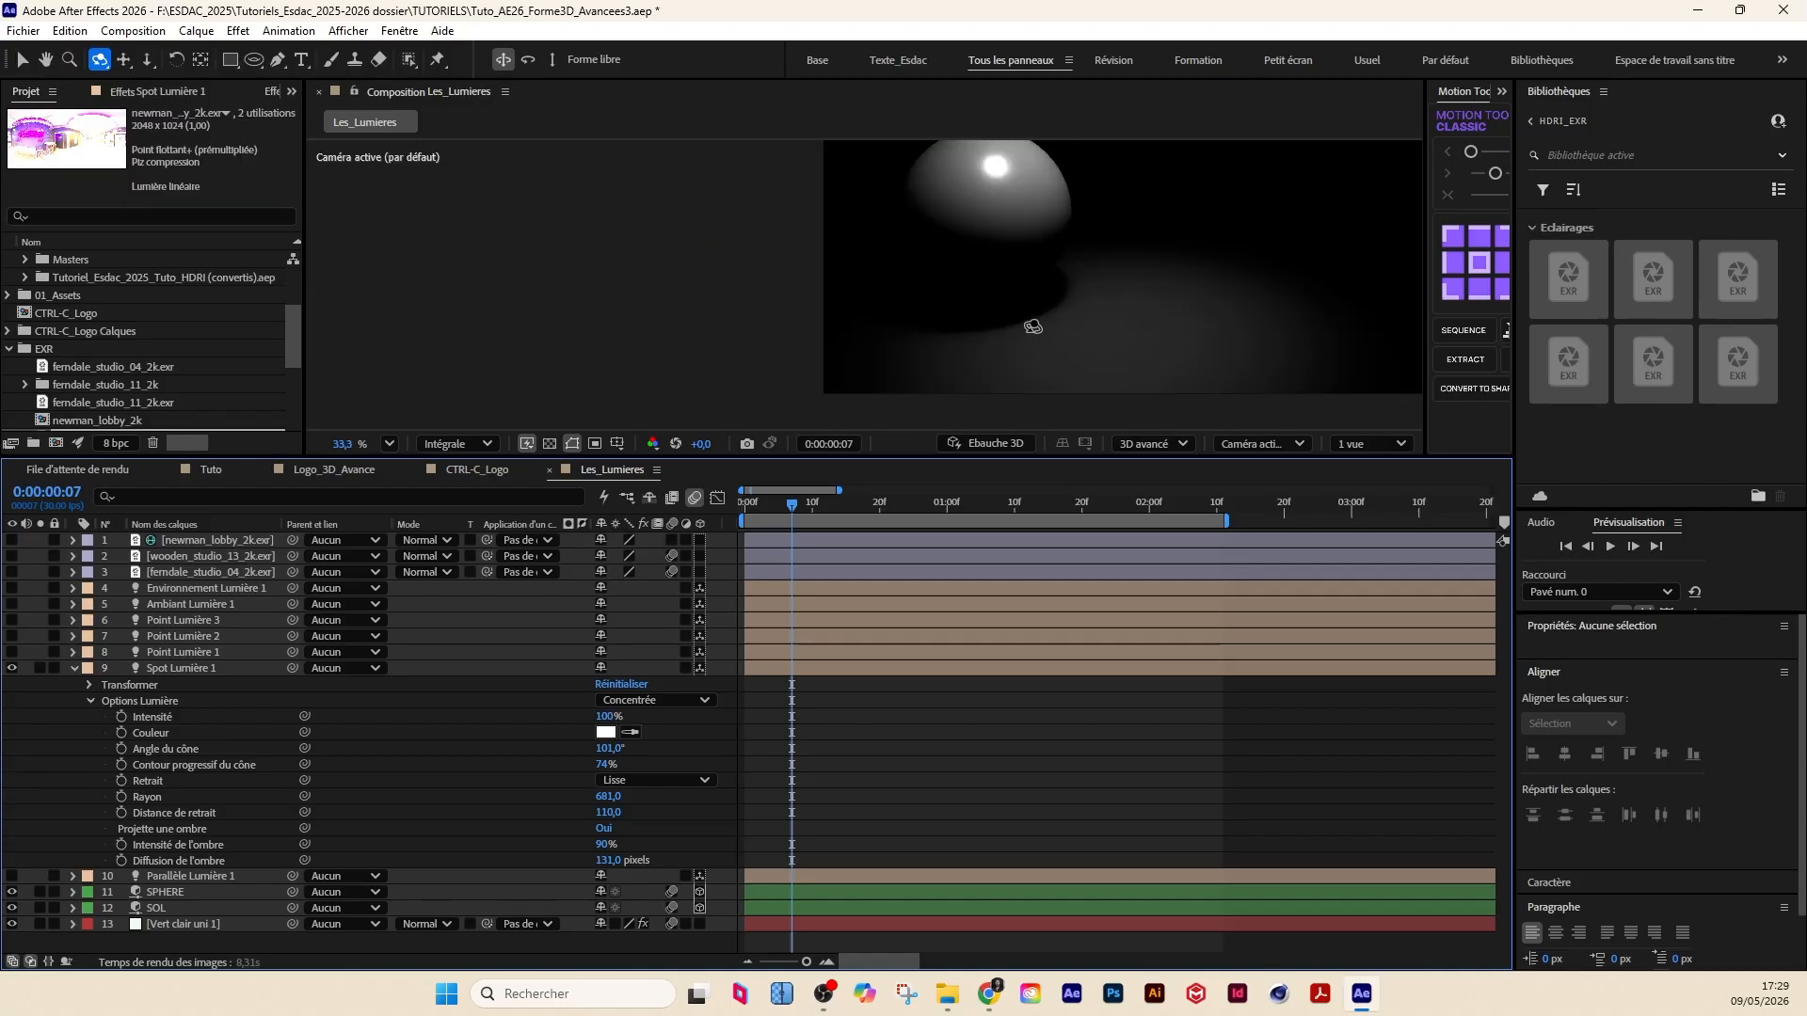
pyautogui.moveTo(602, 866); pyautogui.dragTo(635, 862)
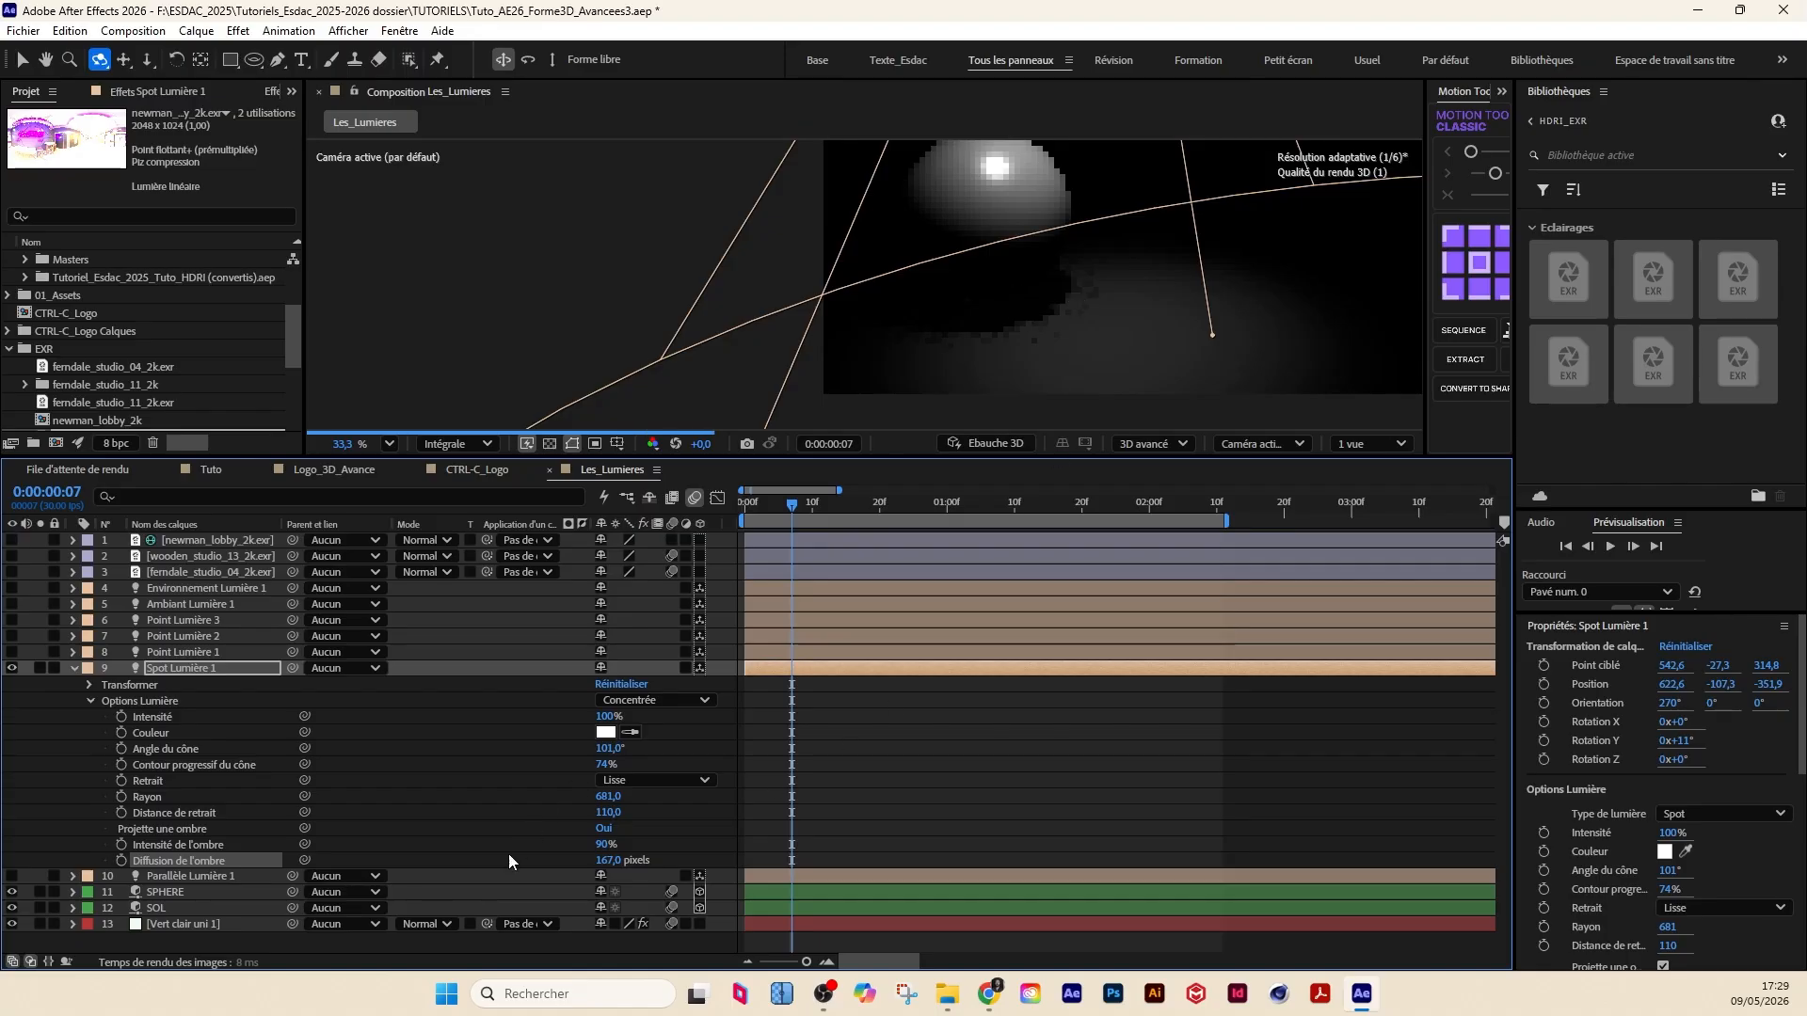
# Step: Collapse and hide Spot Lumière 1, and make Point Lumière 1 the visible, selected light
pyautogui.click(74, 669)
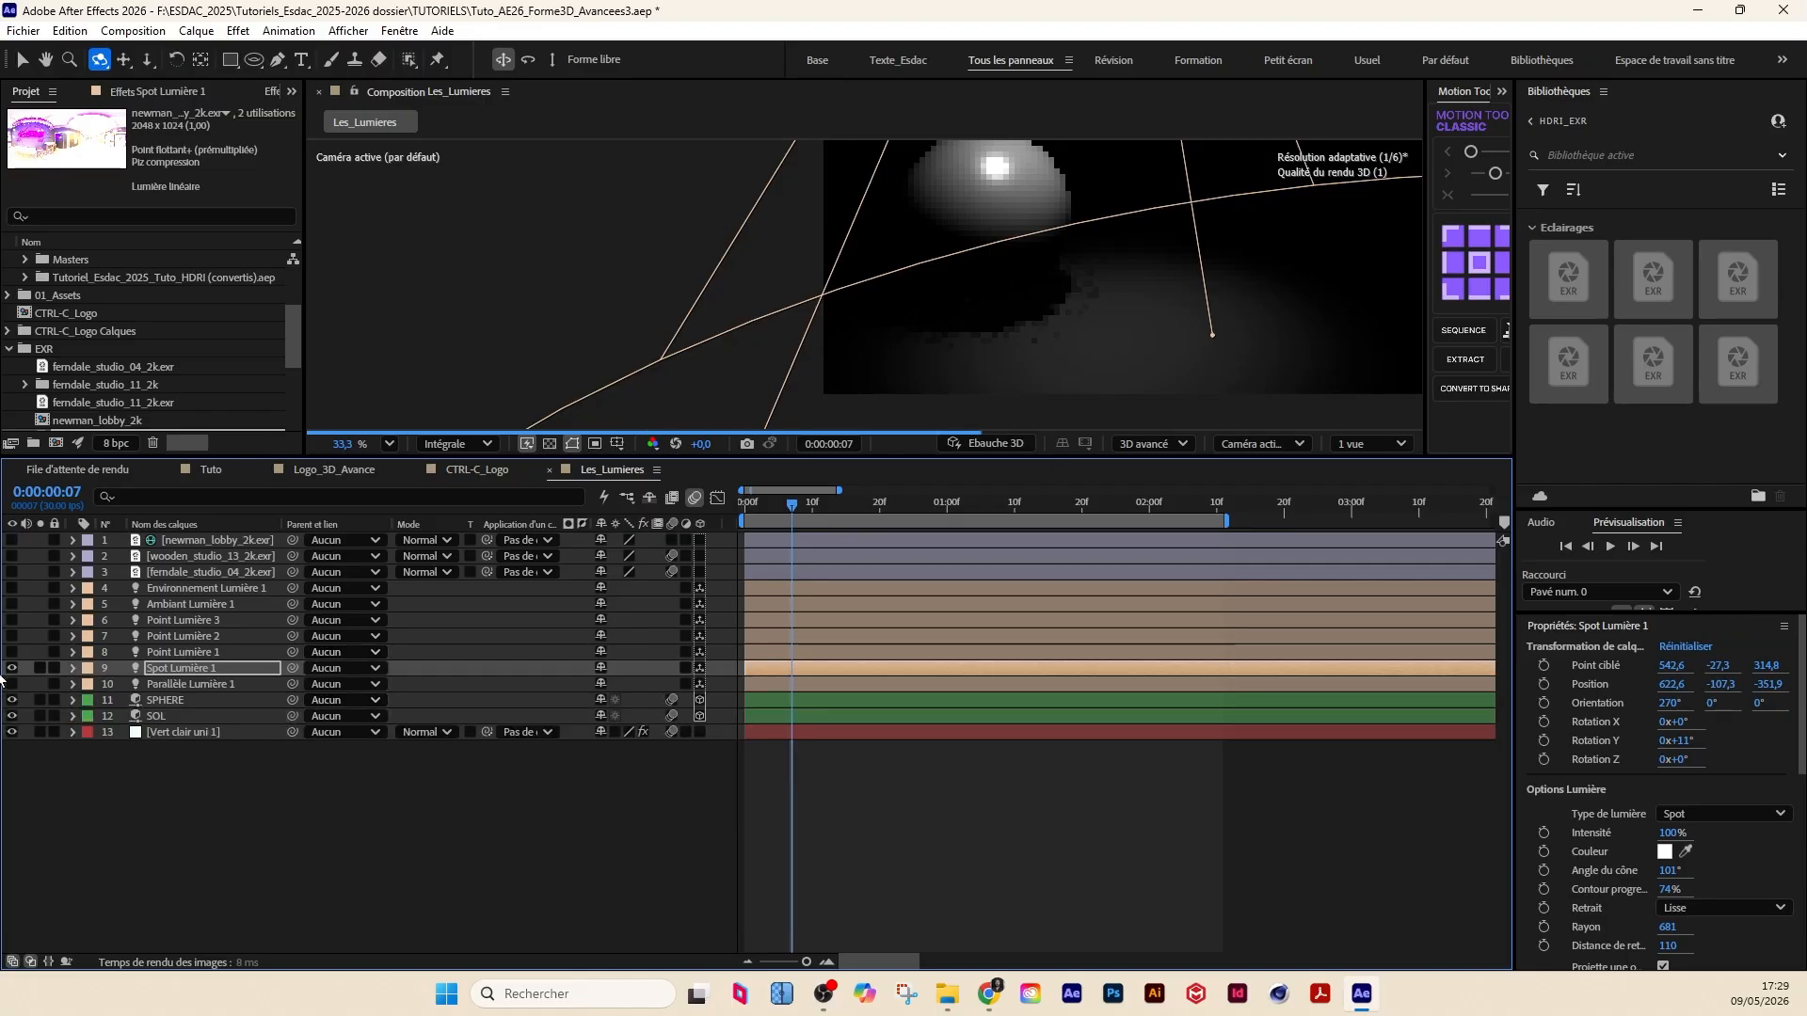
pyautogui.click(11, 668)
pyautogui.click(12, 651)
pyautogui.click(169, 653)
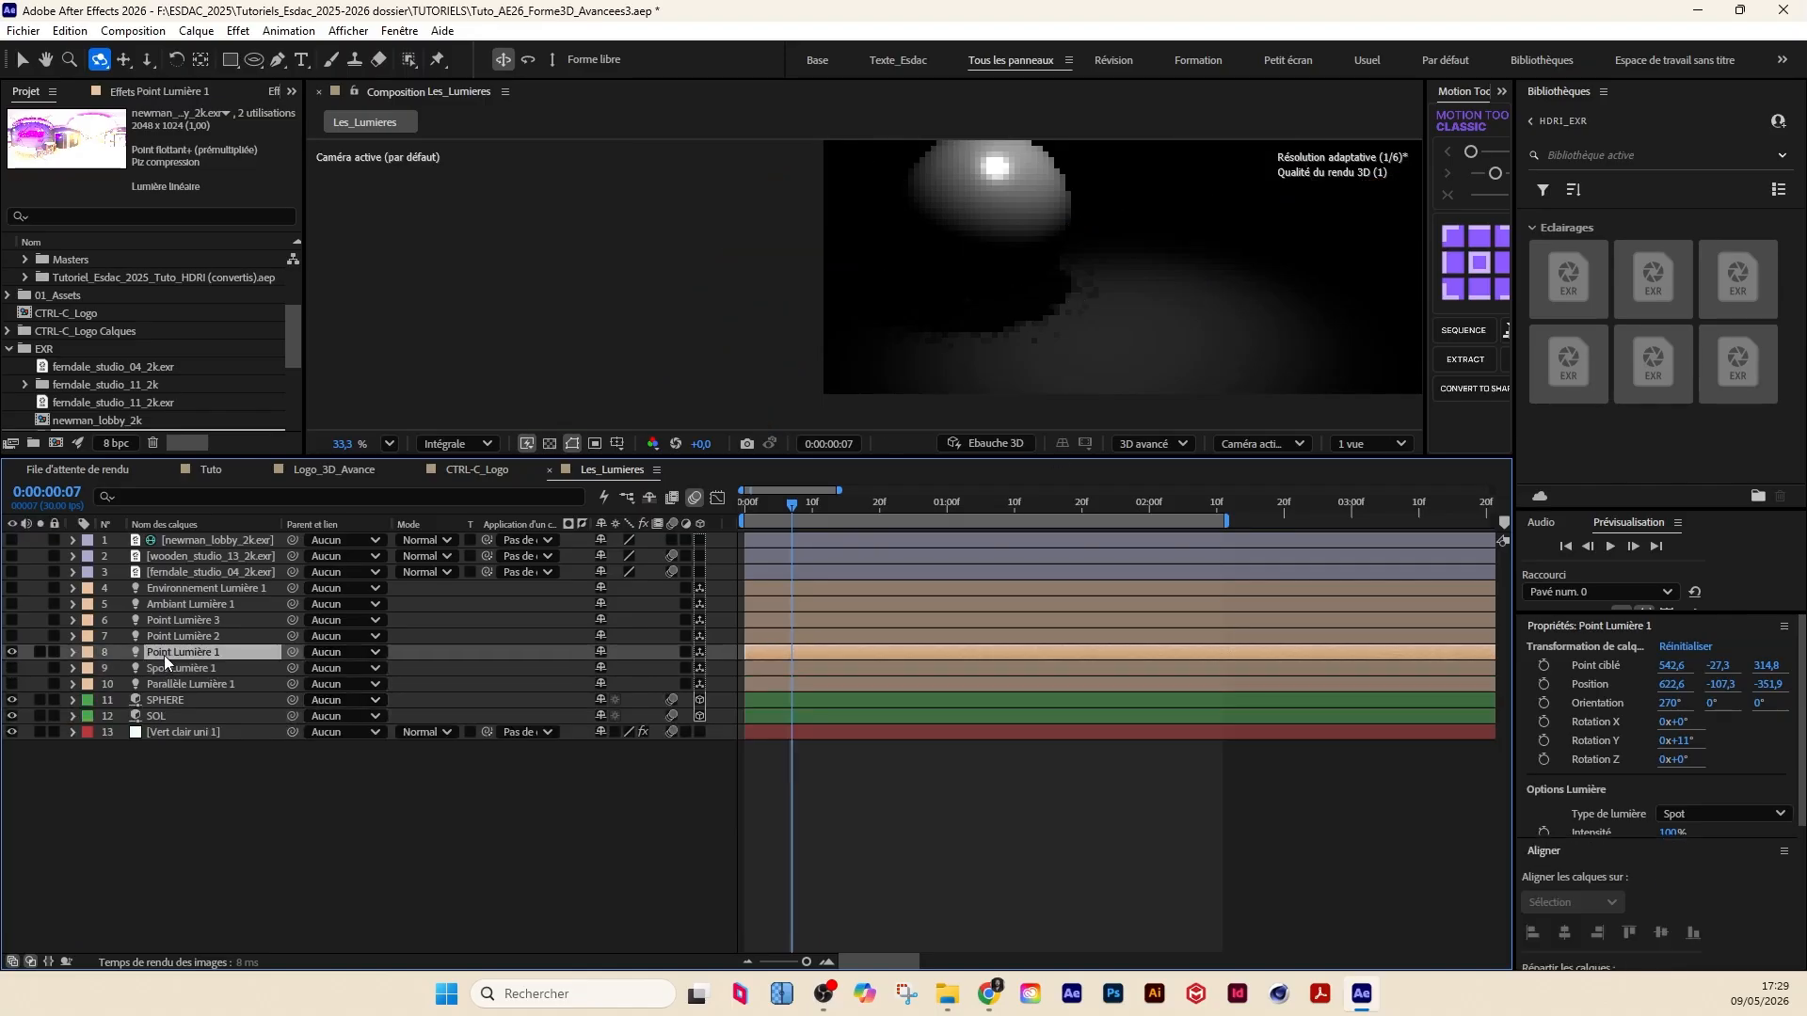
# Step: Move Point Lumière 1 down and beside the sphere, to about X 674.4 and Y 359.1
pyautogui.scroll(-2, 1080, 193)
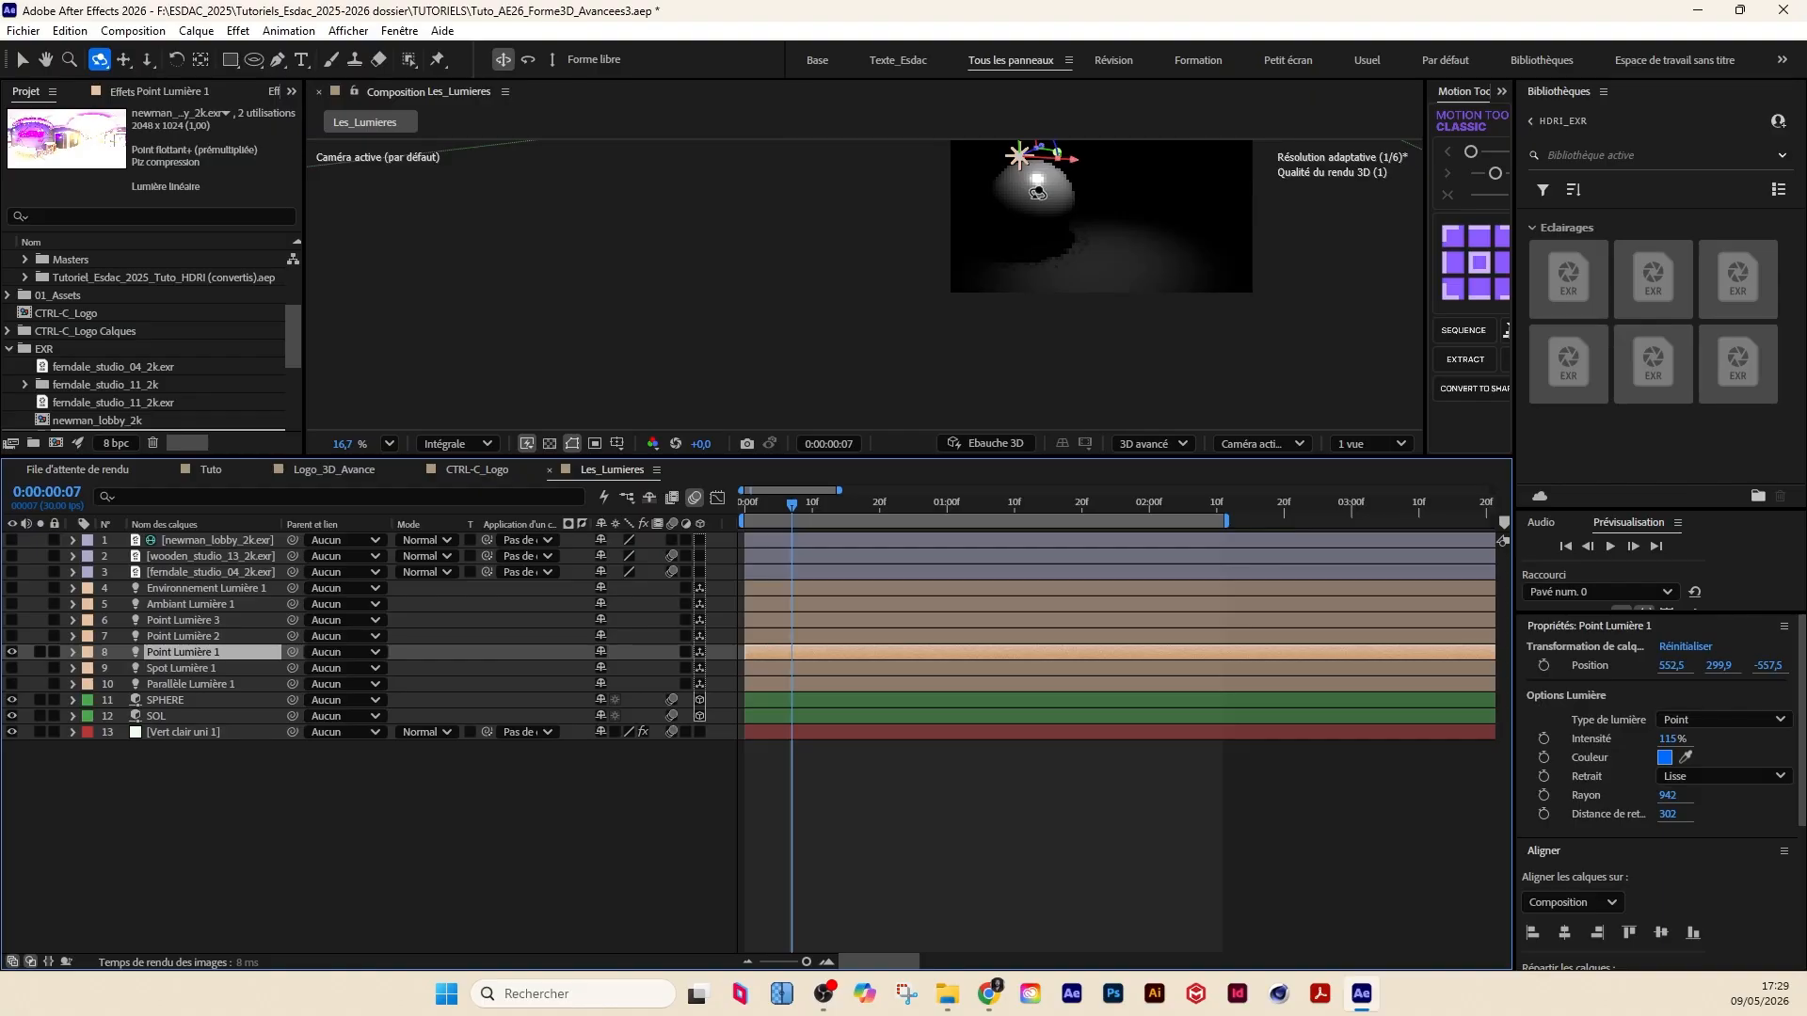
pyautogui.press('v')
pyautogui.moveTo(1041, 183); pyautogui.dragTo(1031, 305)
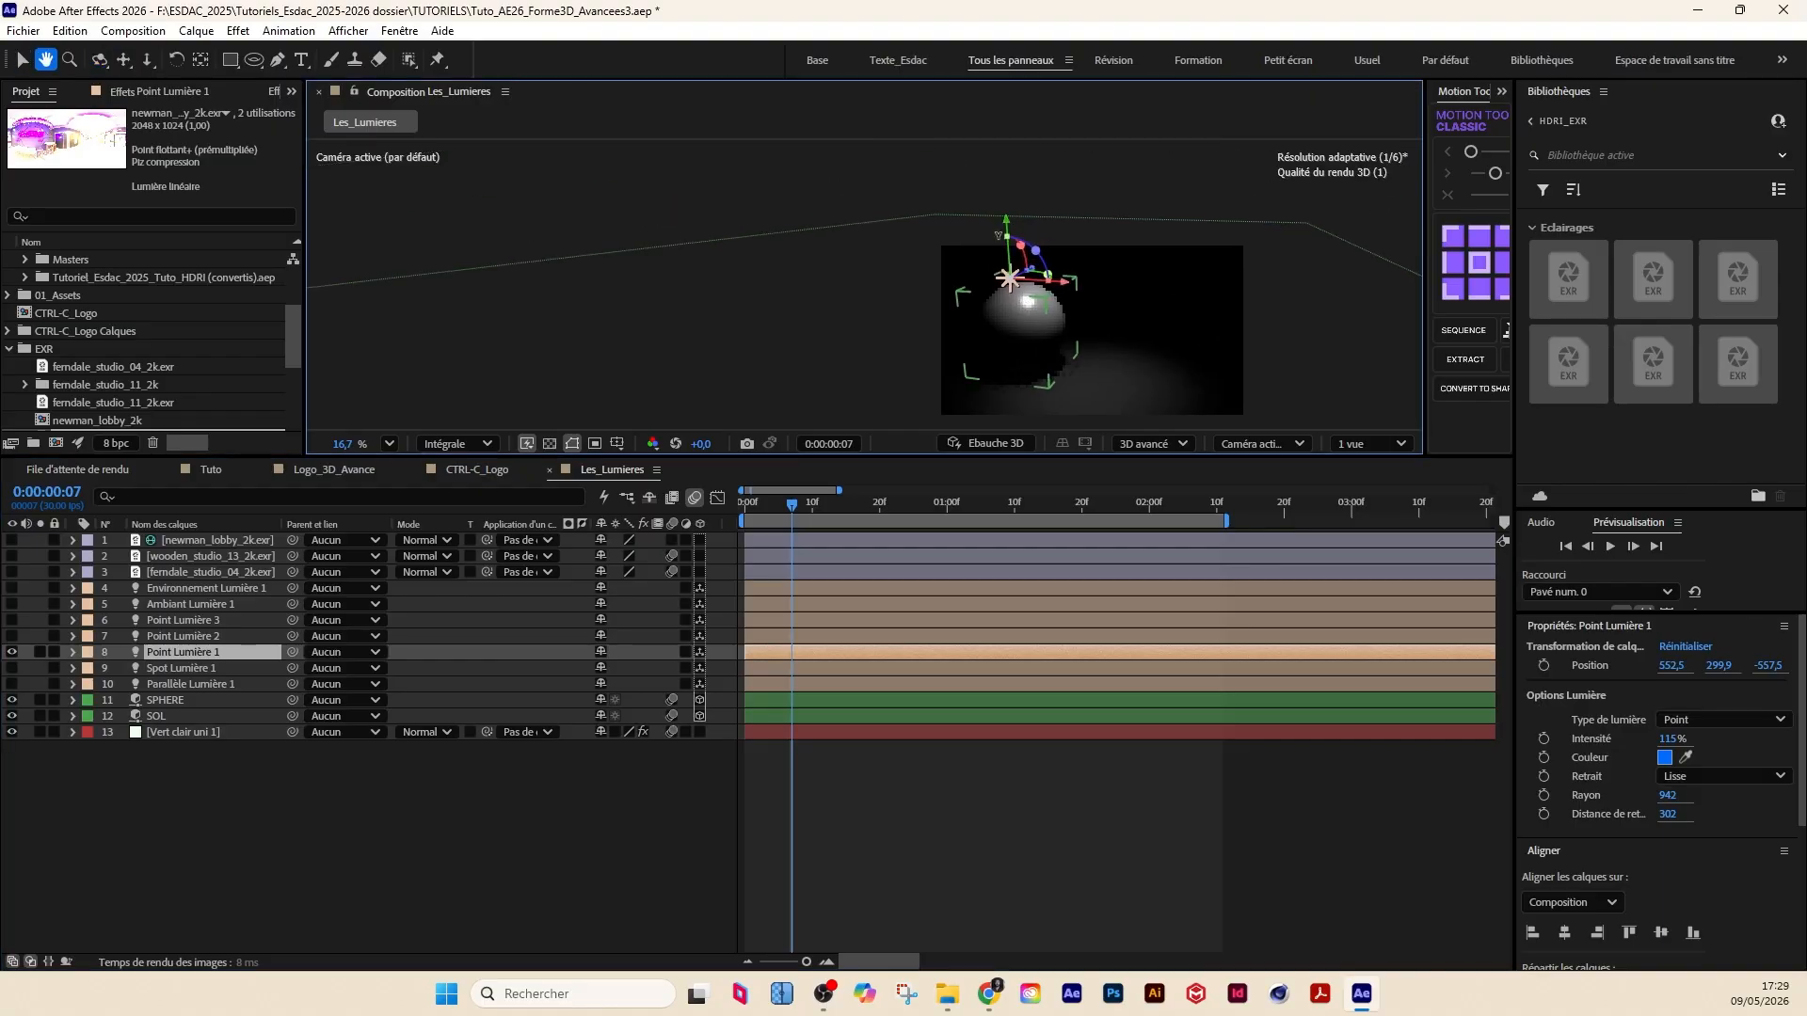
pyautogui.moveTo(1006, 222); pyautogui.dragTo(1011, 256)
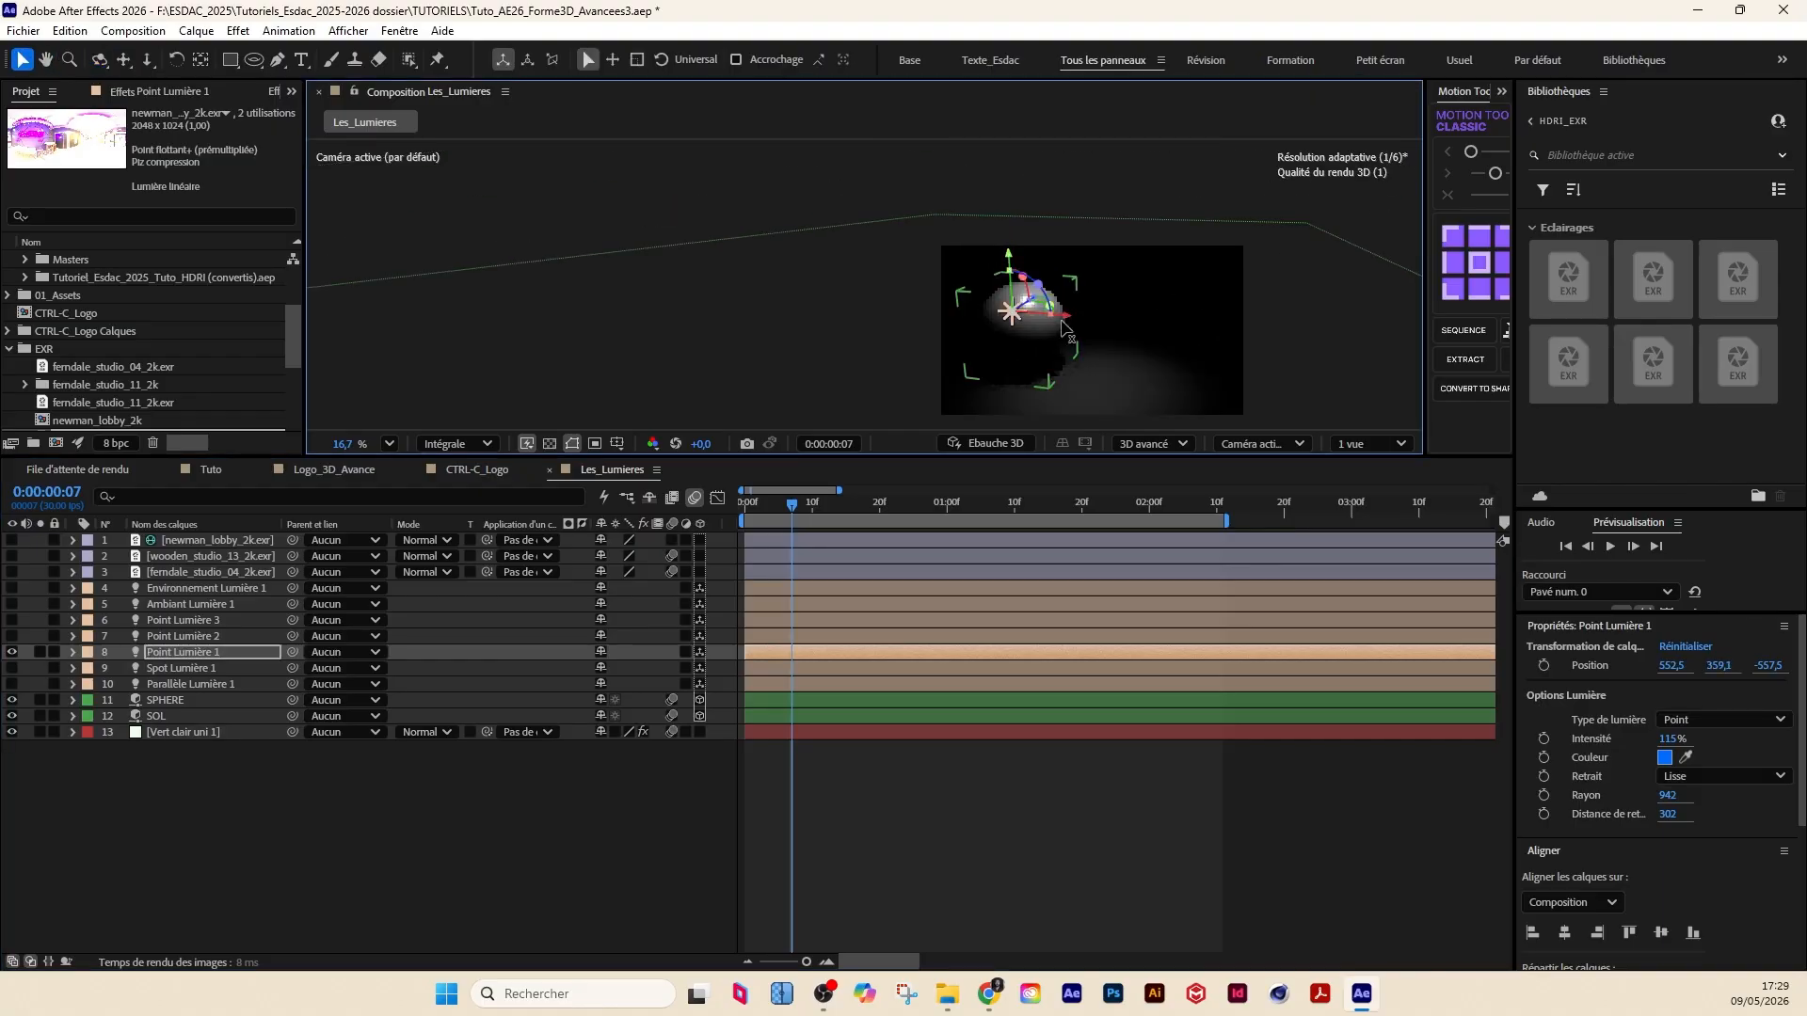
pyautogui.moveTo(1067, 317); pyautogui.dragTo(1144, 327)
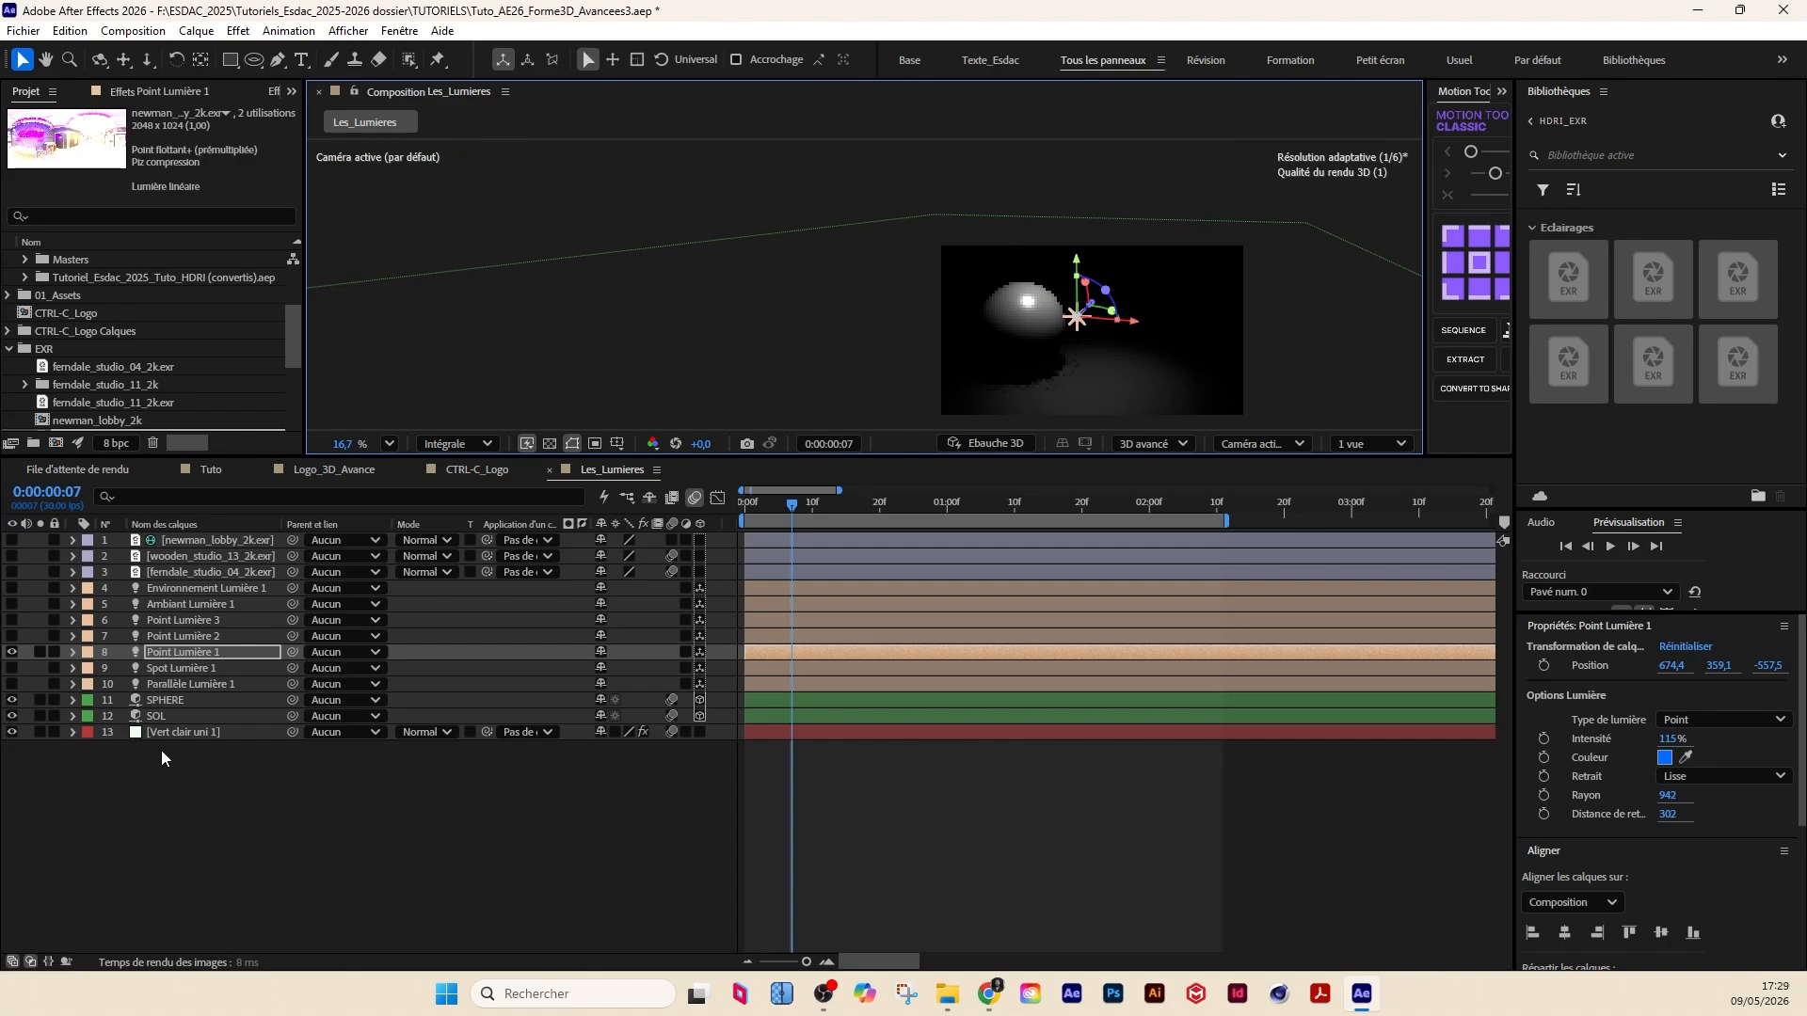
# Step: Expand Point Lumière 1's transform and light options in the timeline
pyautogui.click(73, 652)
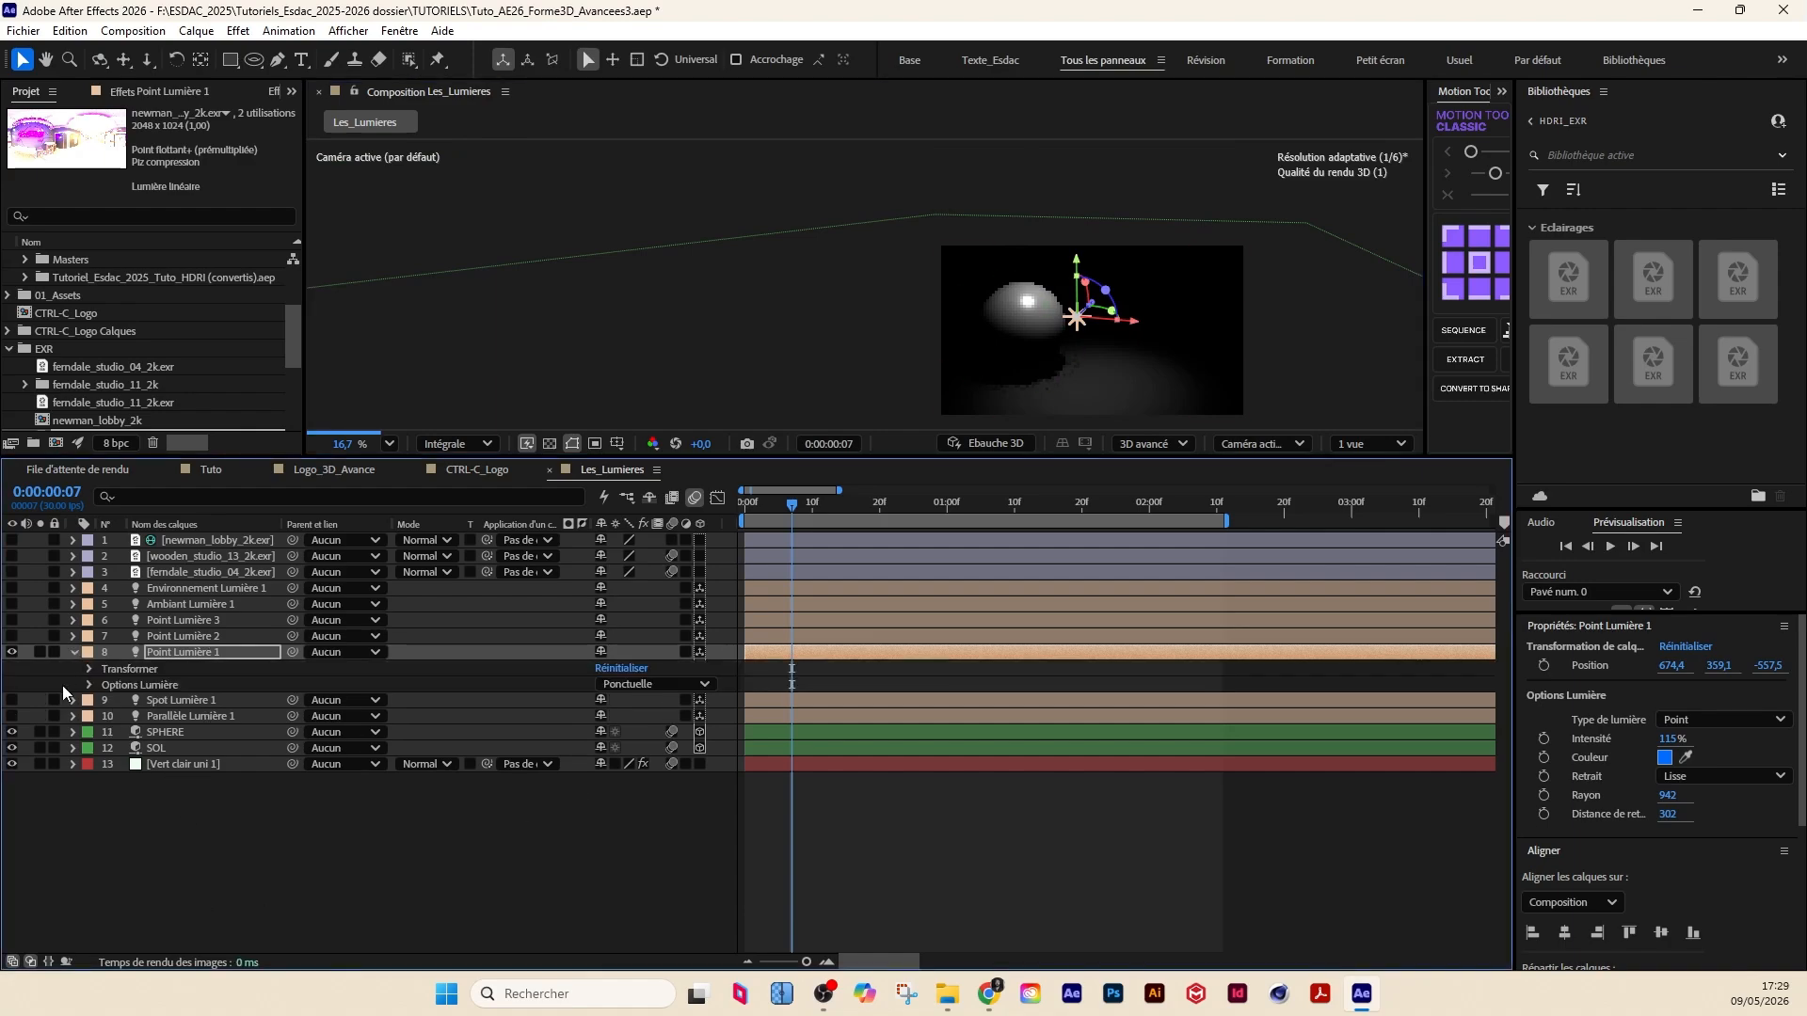
pyautogui.click(89, 685)
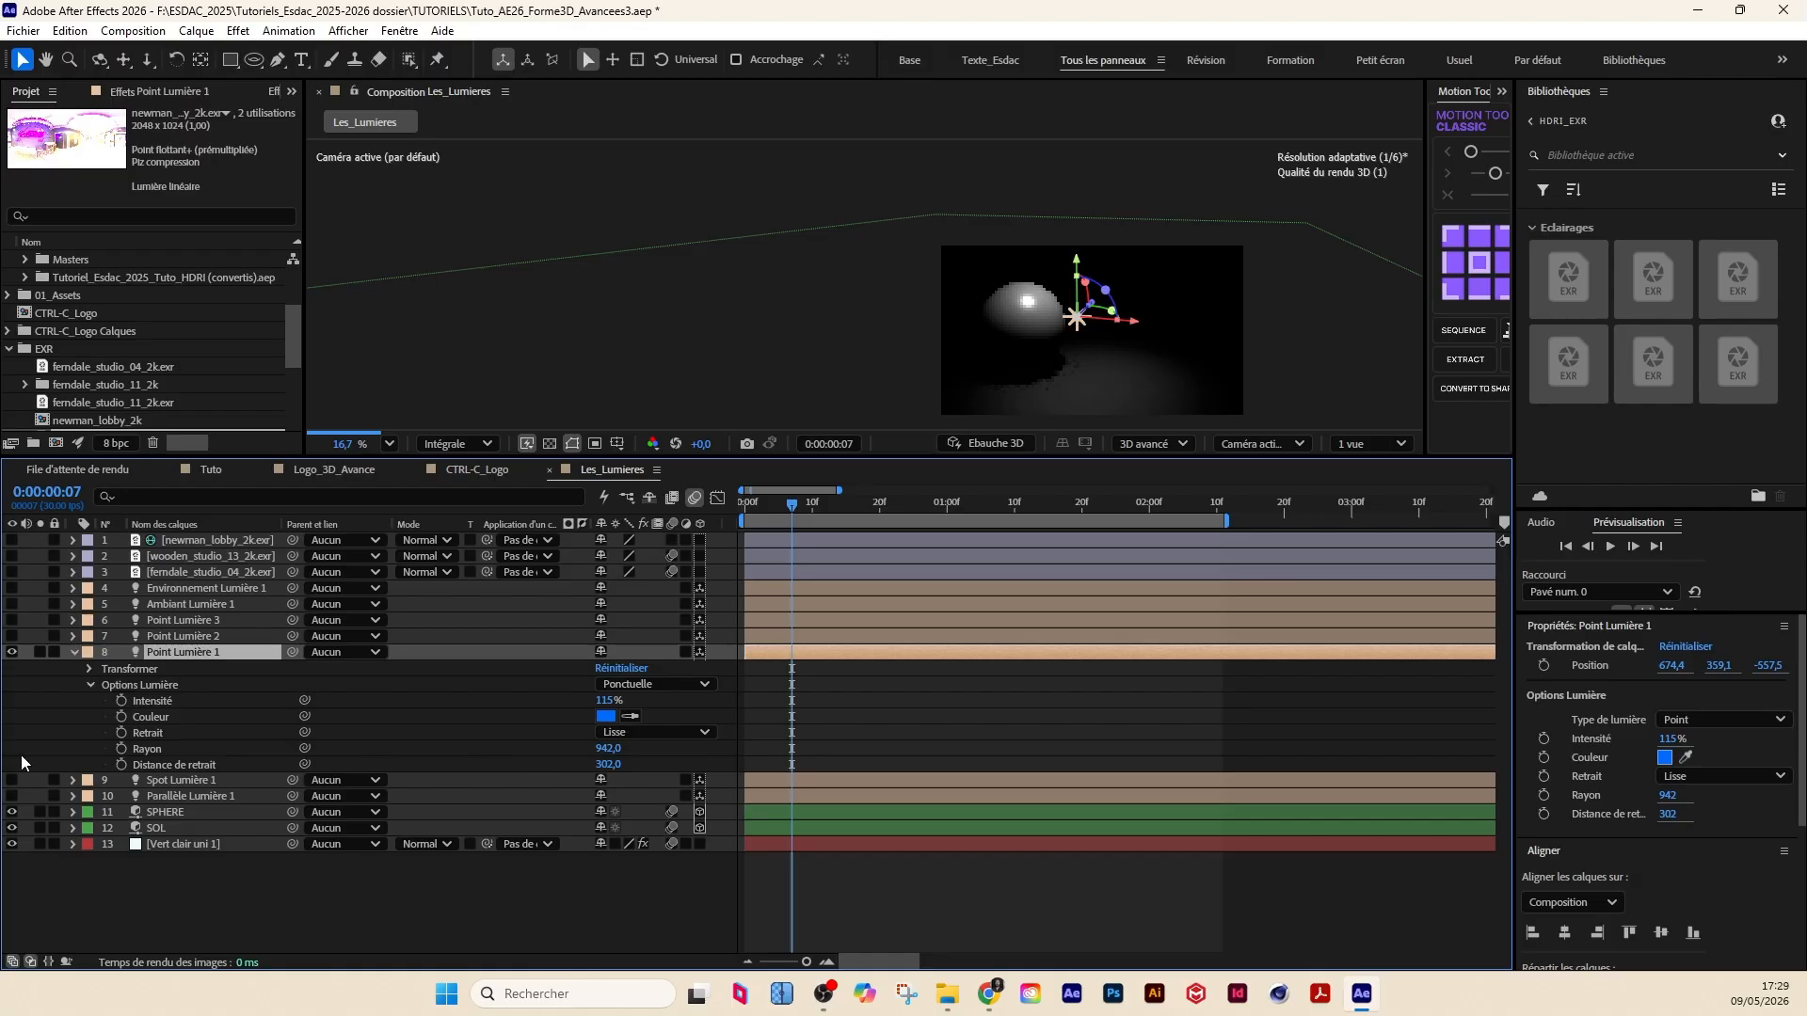
pyautogui.click(89, 669)
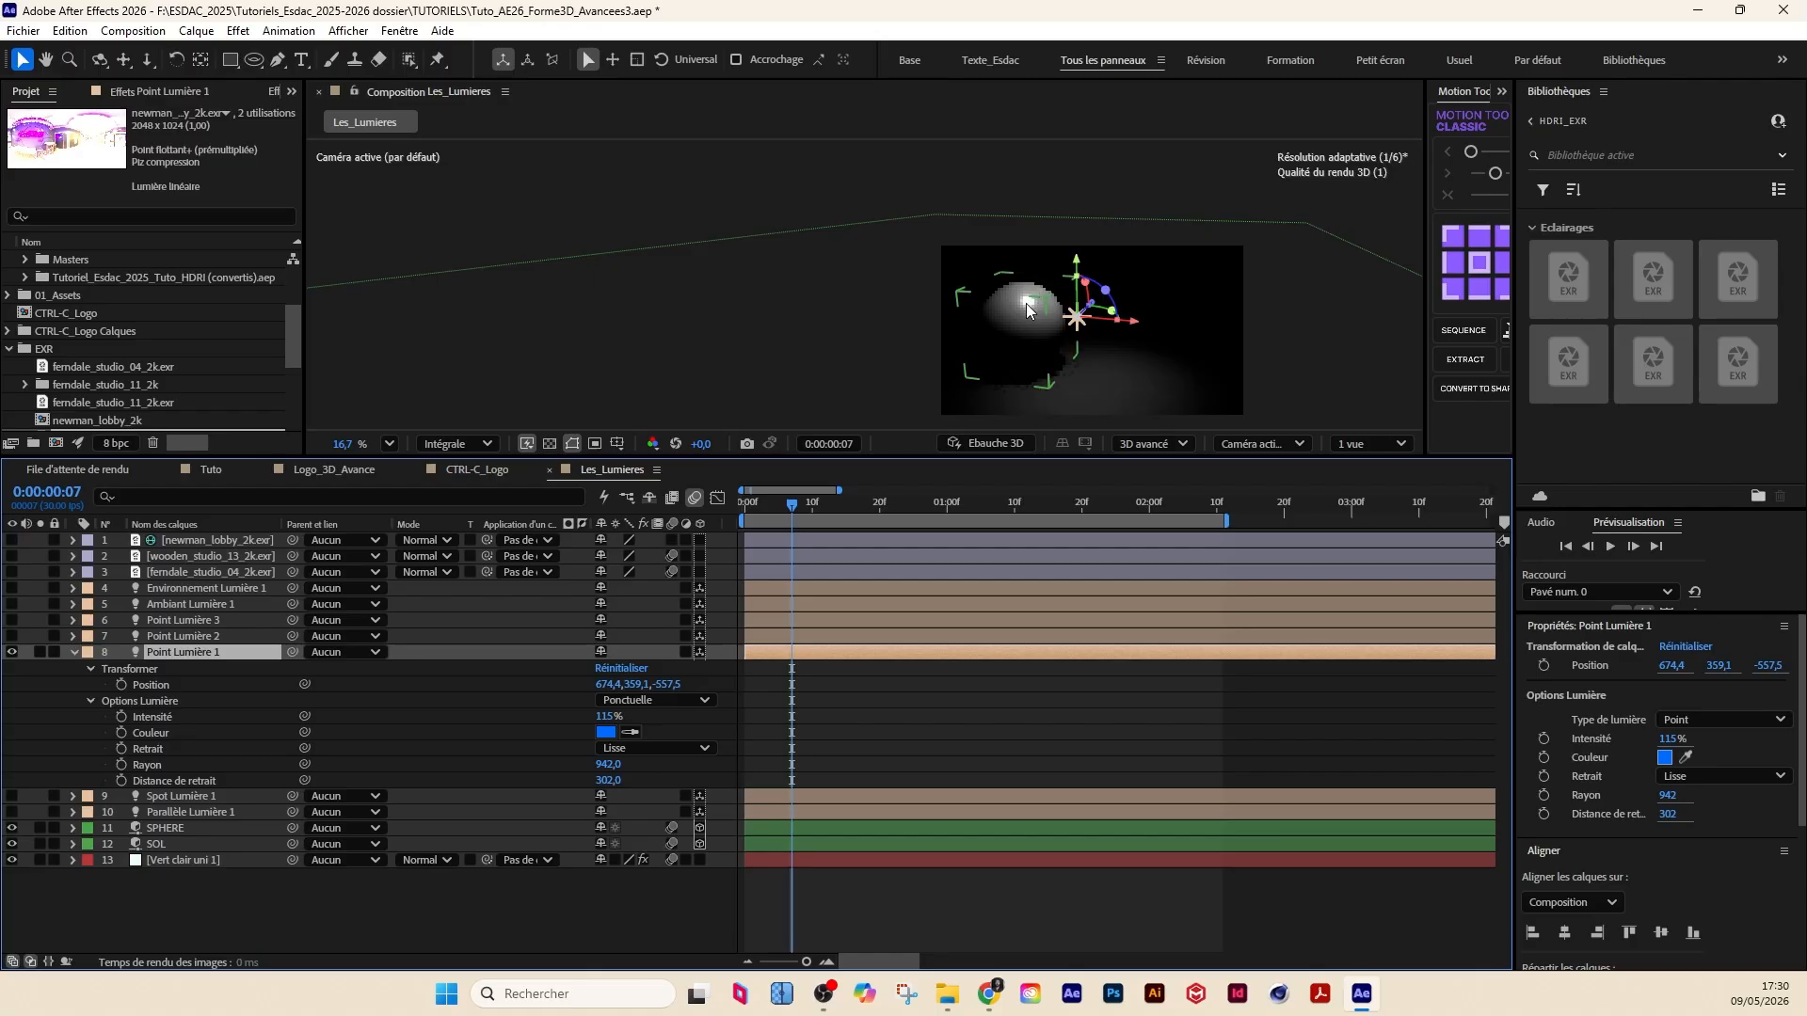
pyautogui.scroll(2, 1026, 303)
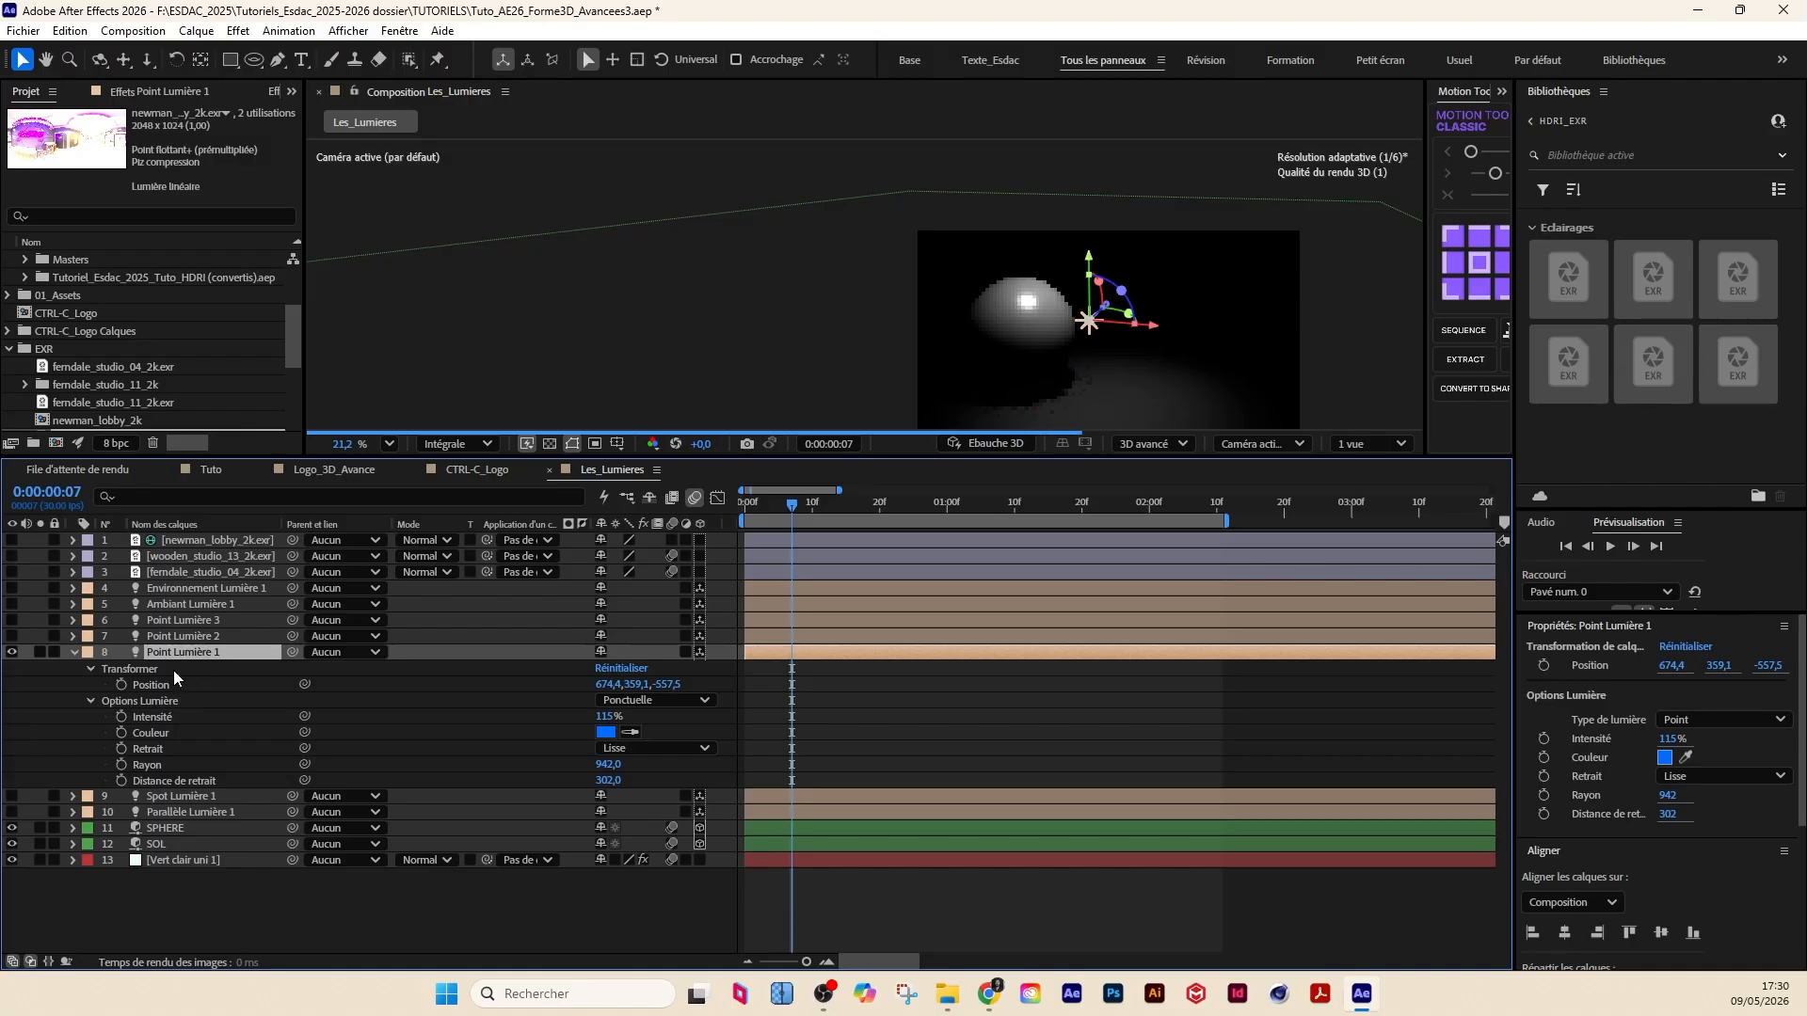
# Step: Keyframe Point Lumière 1's position at frame 0, and at frame 7 move it across the sphere to about X 530.6, Z -634.3
pyautogui.click(123, 685)
pyautogui.moveTo(789, 685); pyautogui.dragTo(743, 686)
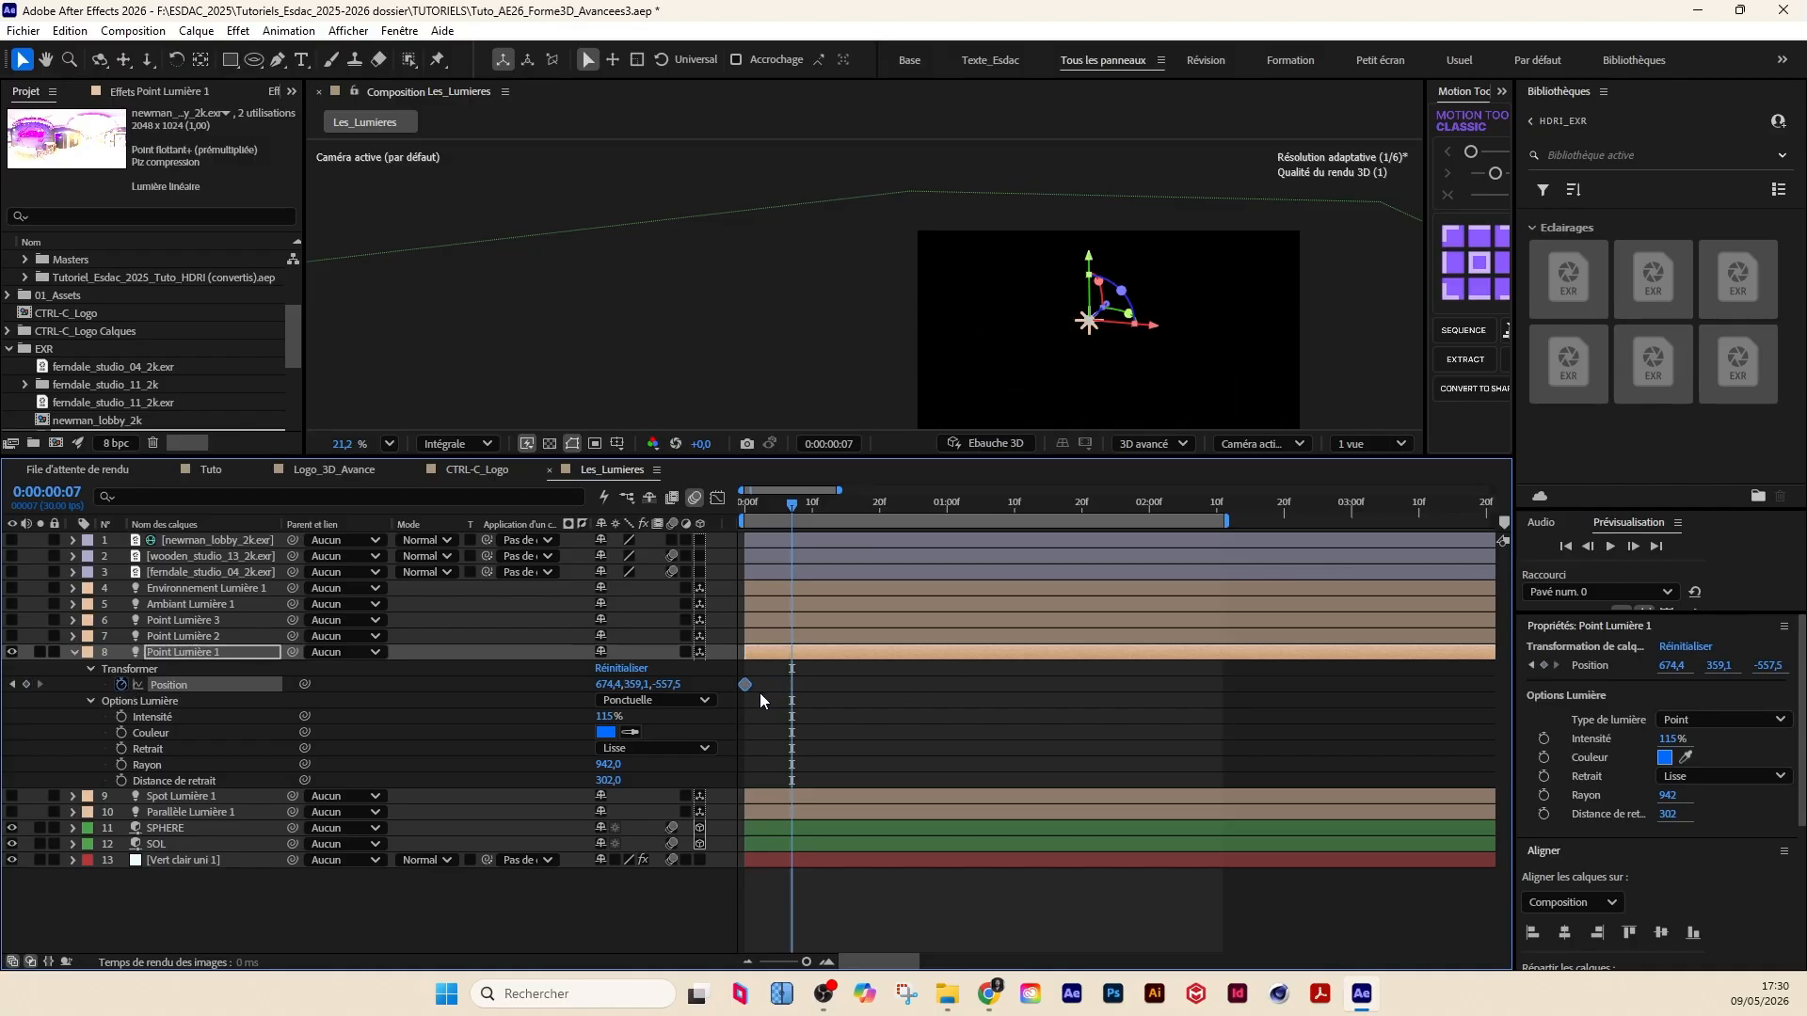
pyautogui.moveTo(1152, 326); pyautogui.dragTo(981, 311)
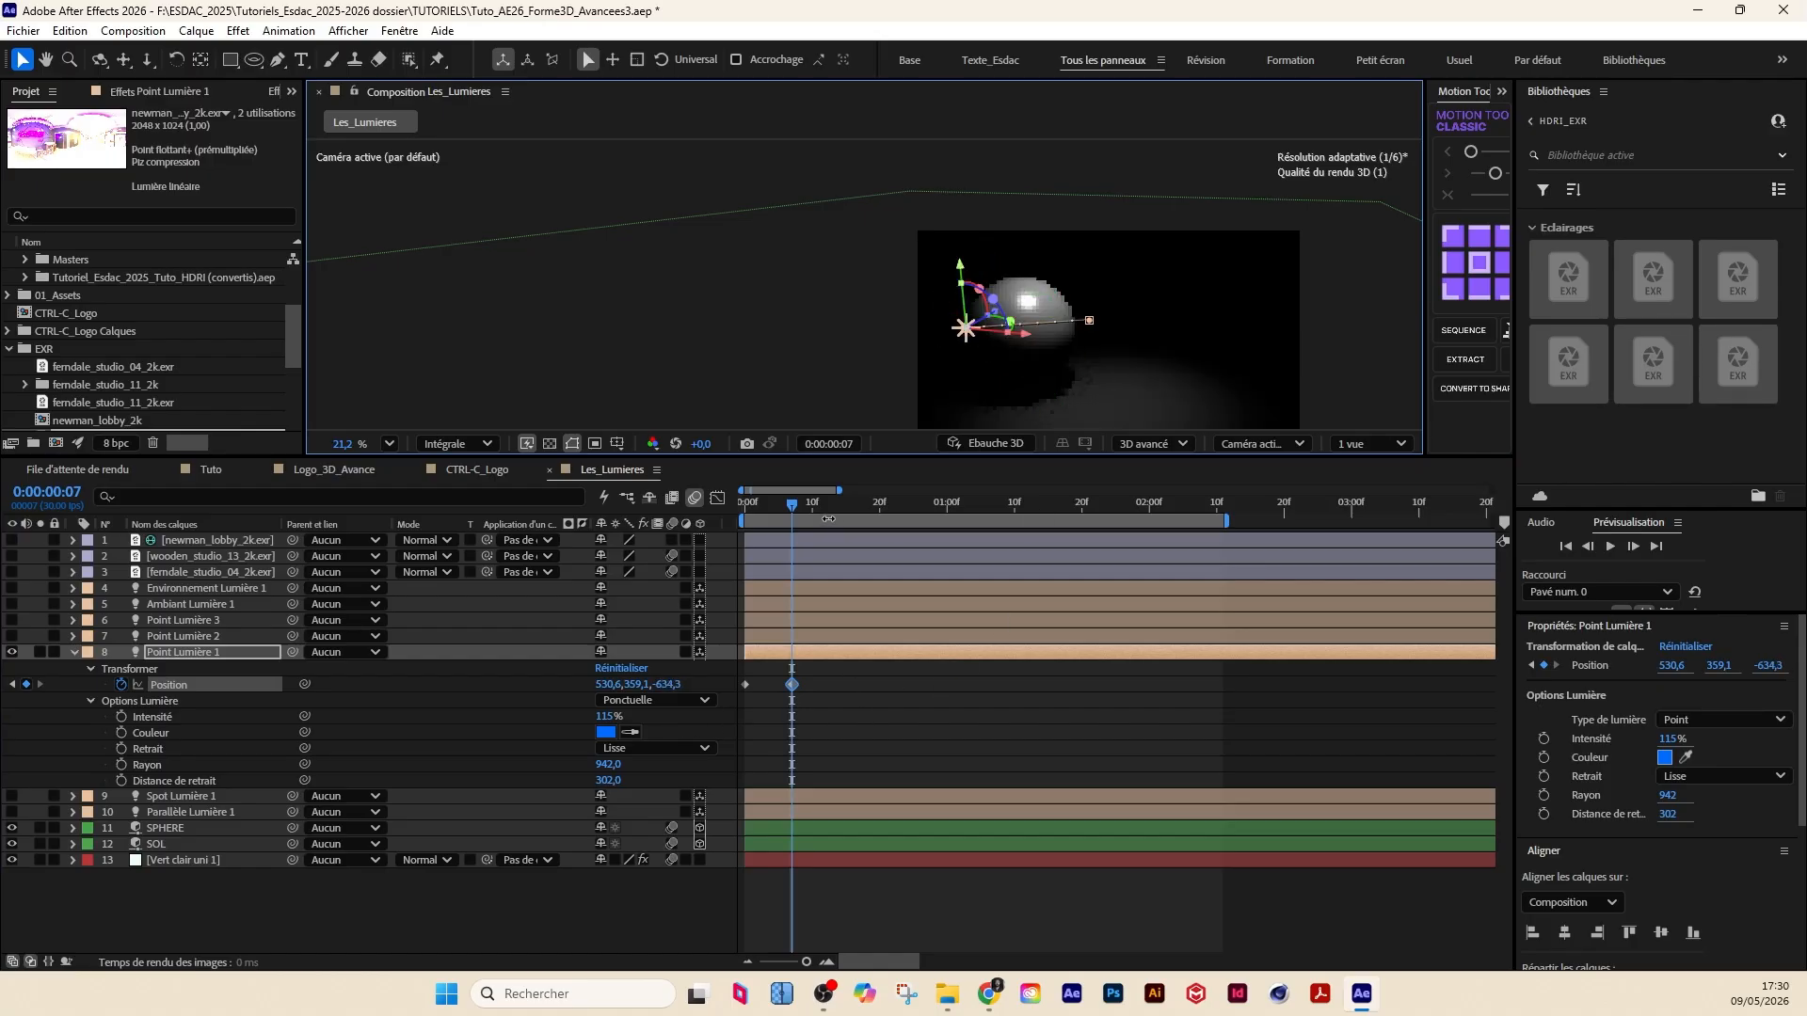
# Step: Slow Point Lumière 1's movement by shifting its second position keyframe to just before the one-second mark, and scrub through the animation
pyautogui.moveTo(774, 511); pyautogui.dragTo(782, 508)
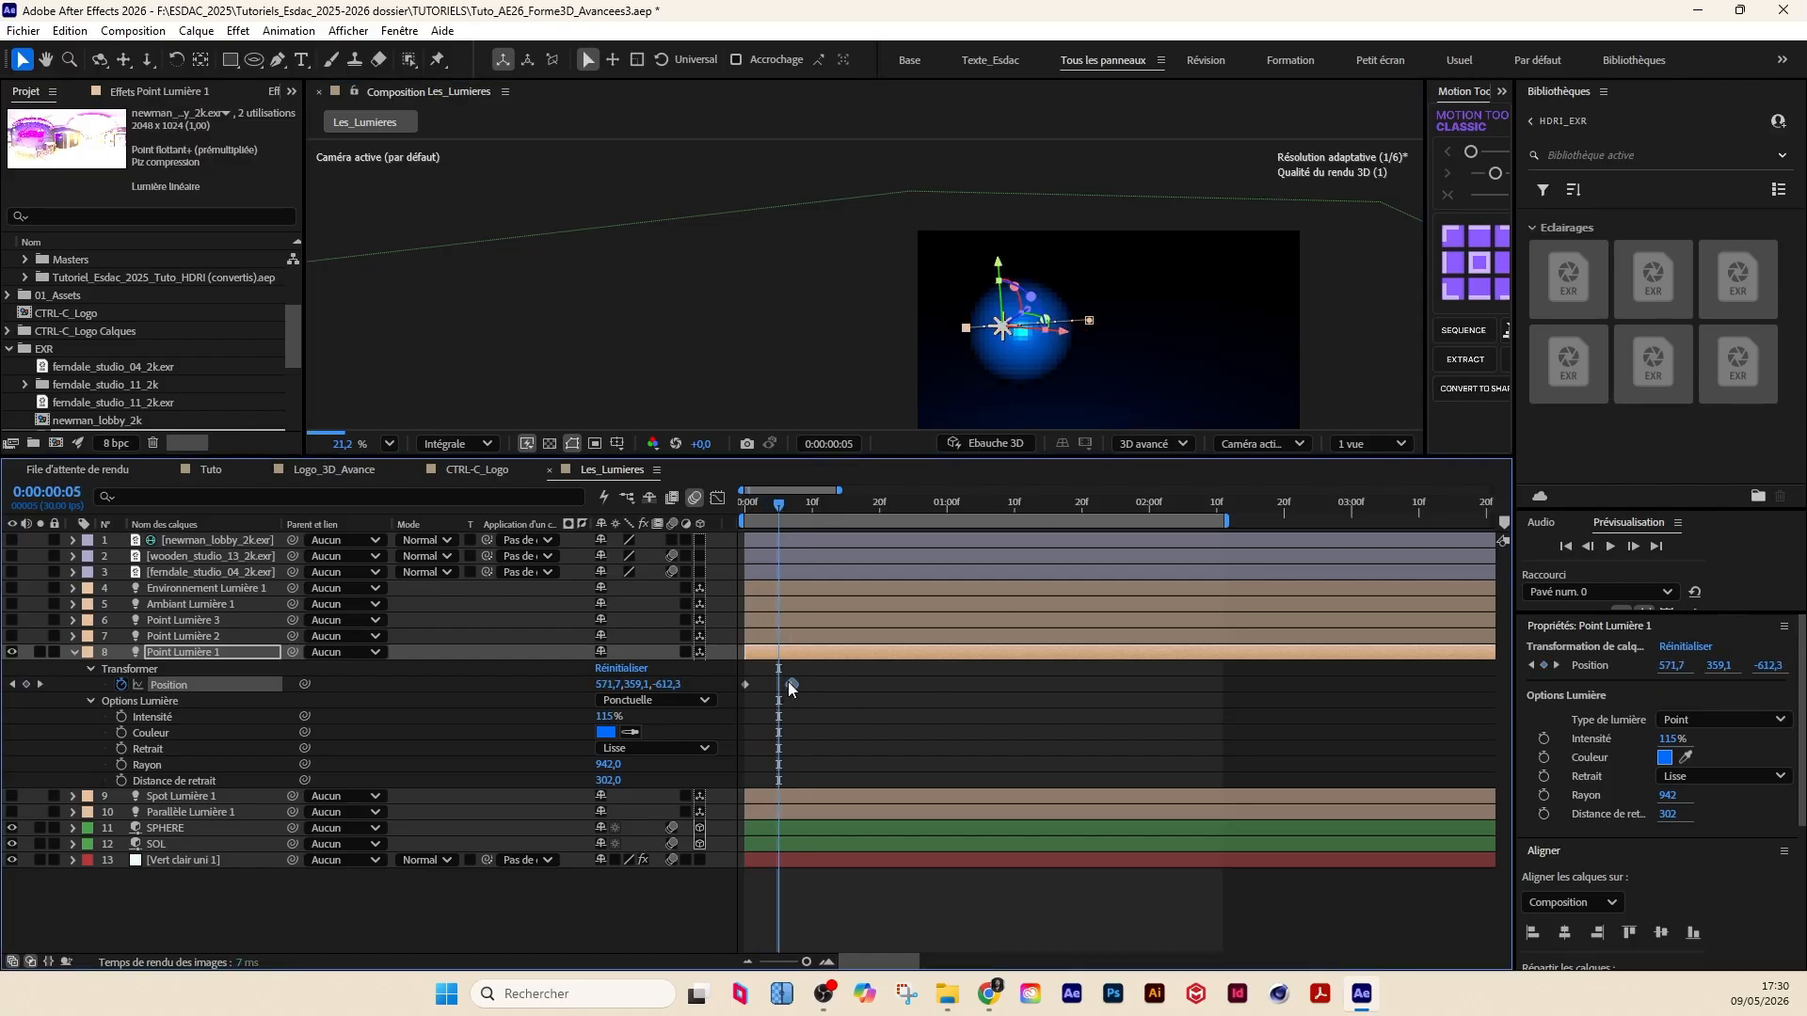
pyautogui.moveTo(793, 685); pyautogui.dragTo(920, 685)
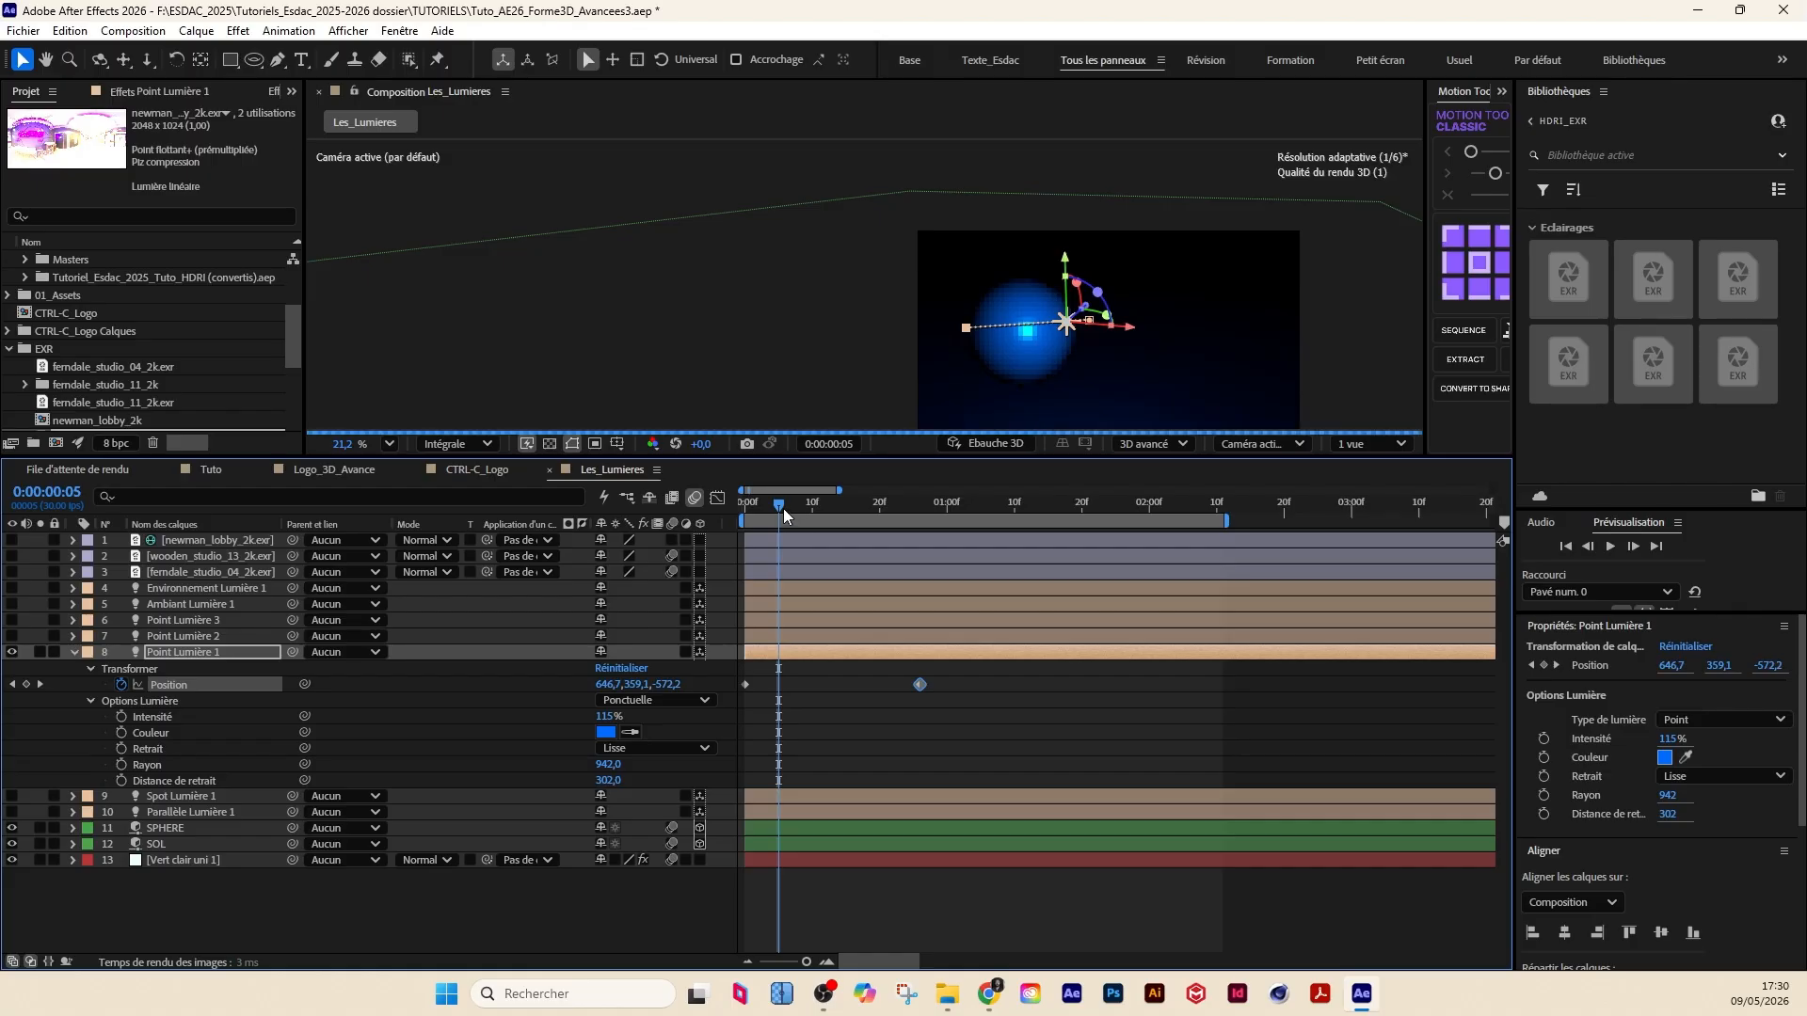
pyautogui.moveTo(783, 508); pyautogui.dragTo(765, 514)
# Step: Make Point Lumière 2 visible and check Point Lumière 1's light settings without changing them
pyautogui.click(216, 654)
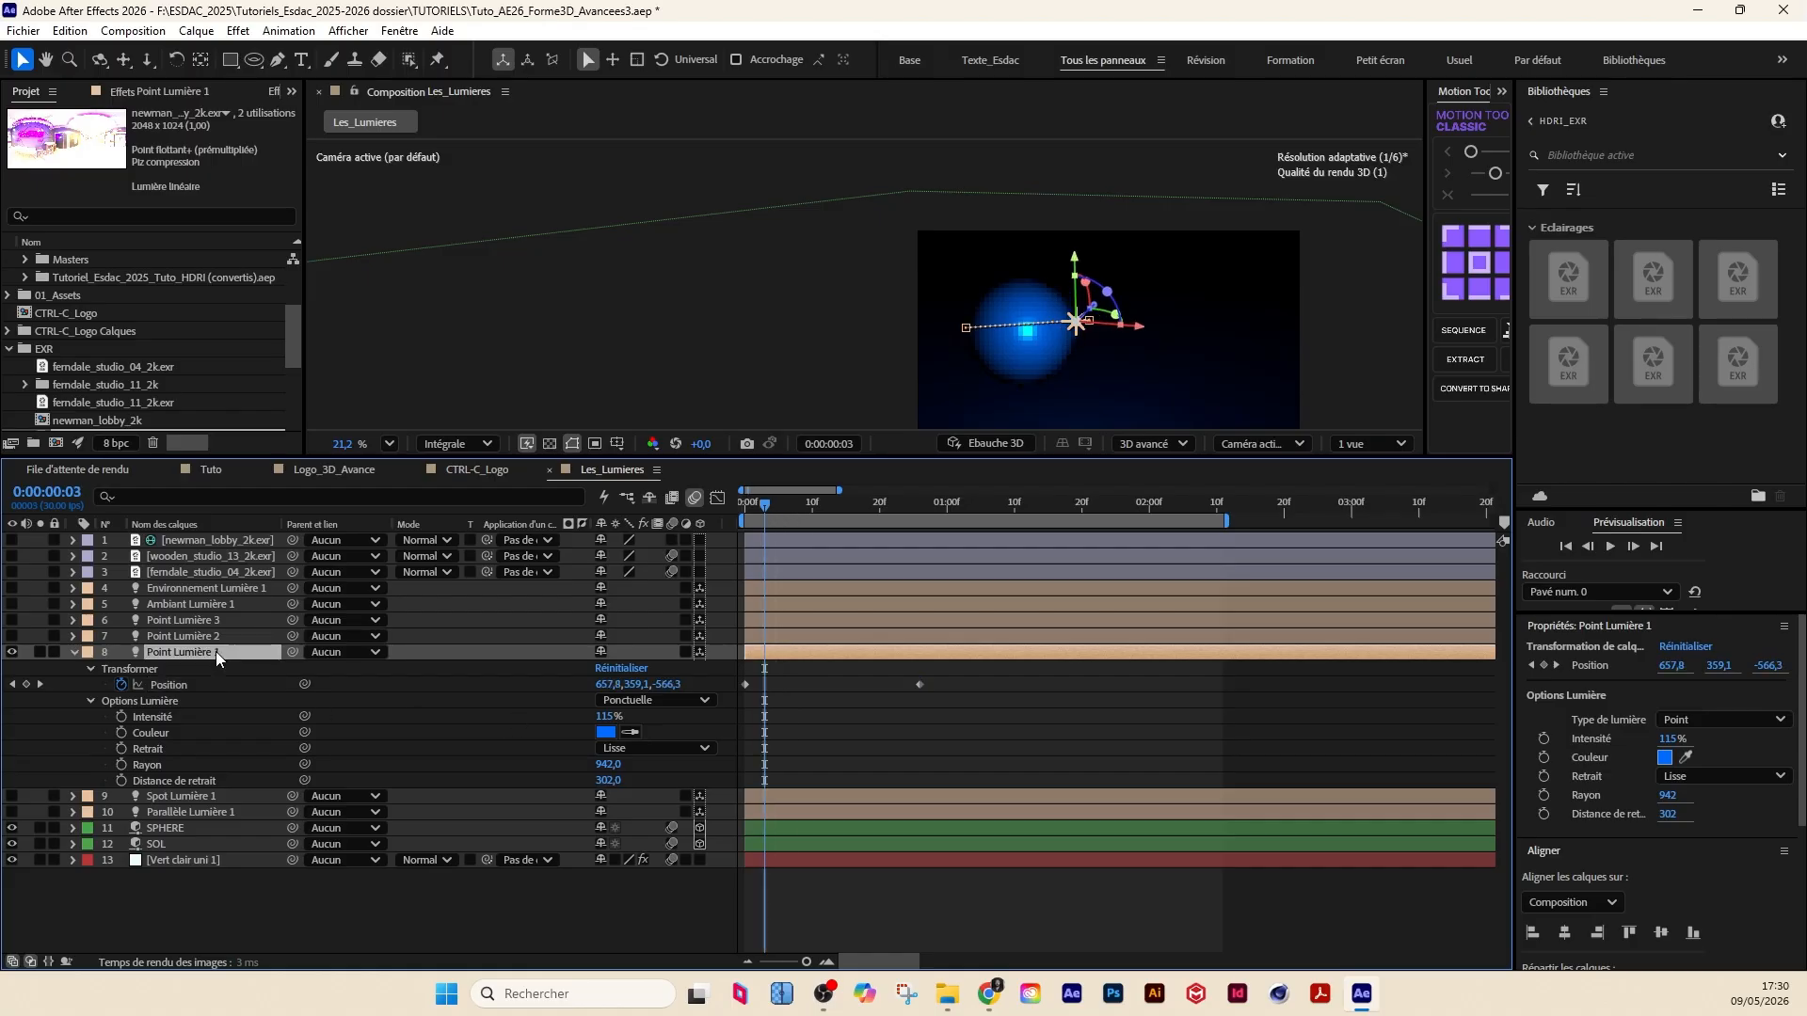
pyautogui.click(12, 637)
pyautogui.click(192, 636)
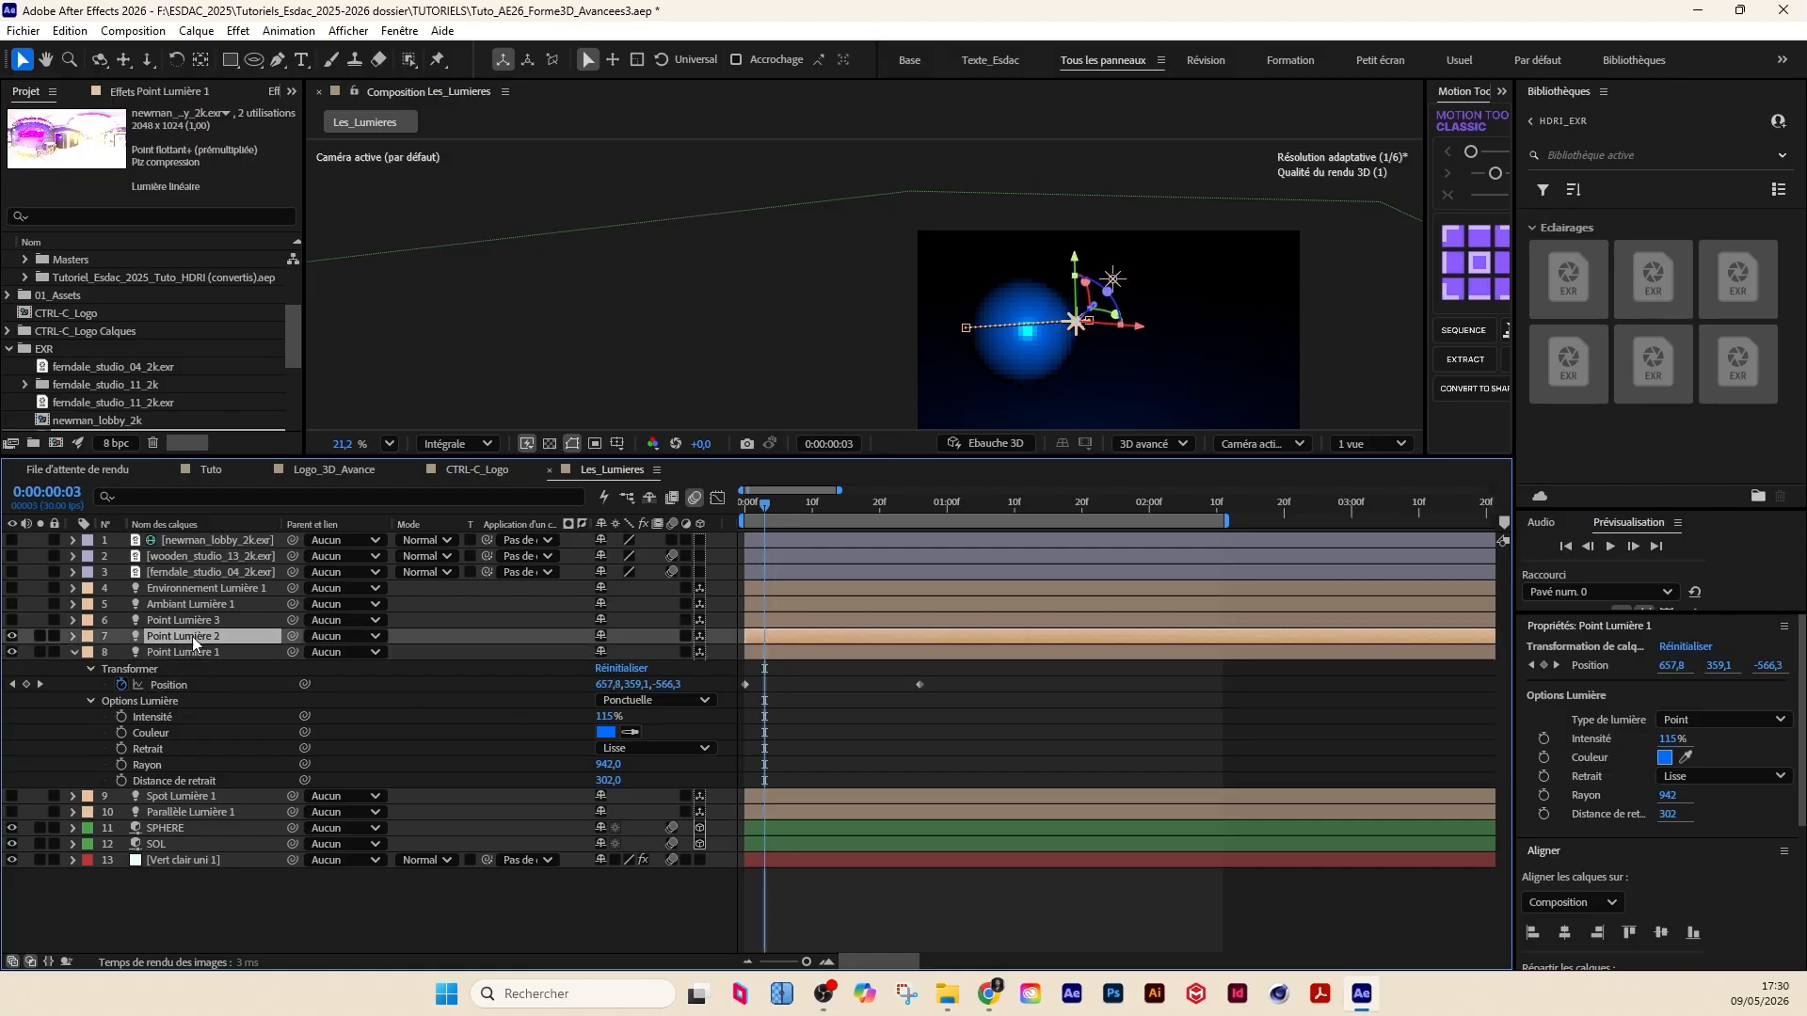
pyautogui.doubleClick(184, 649)
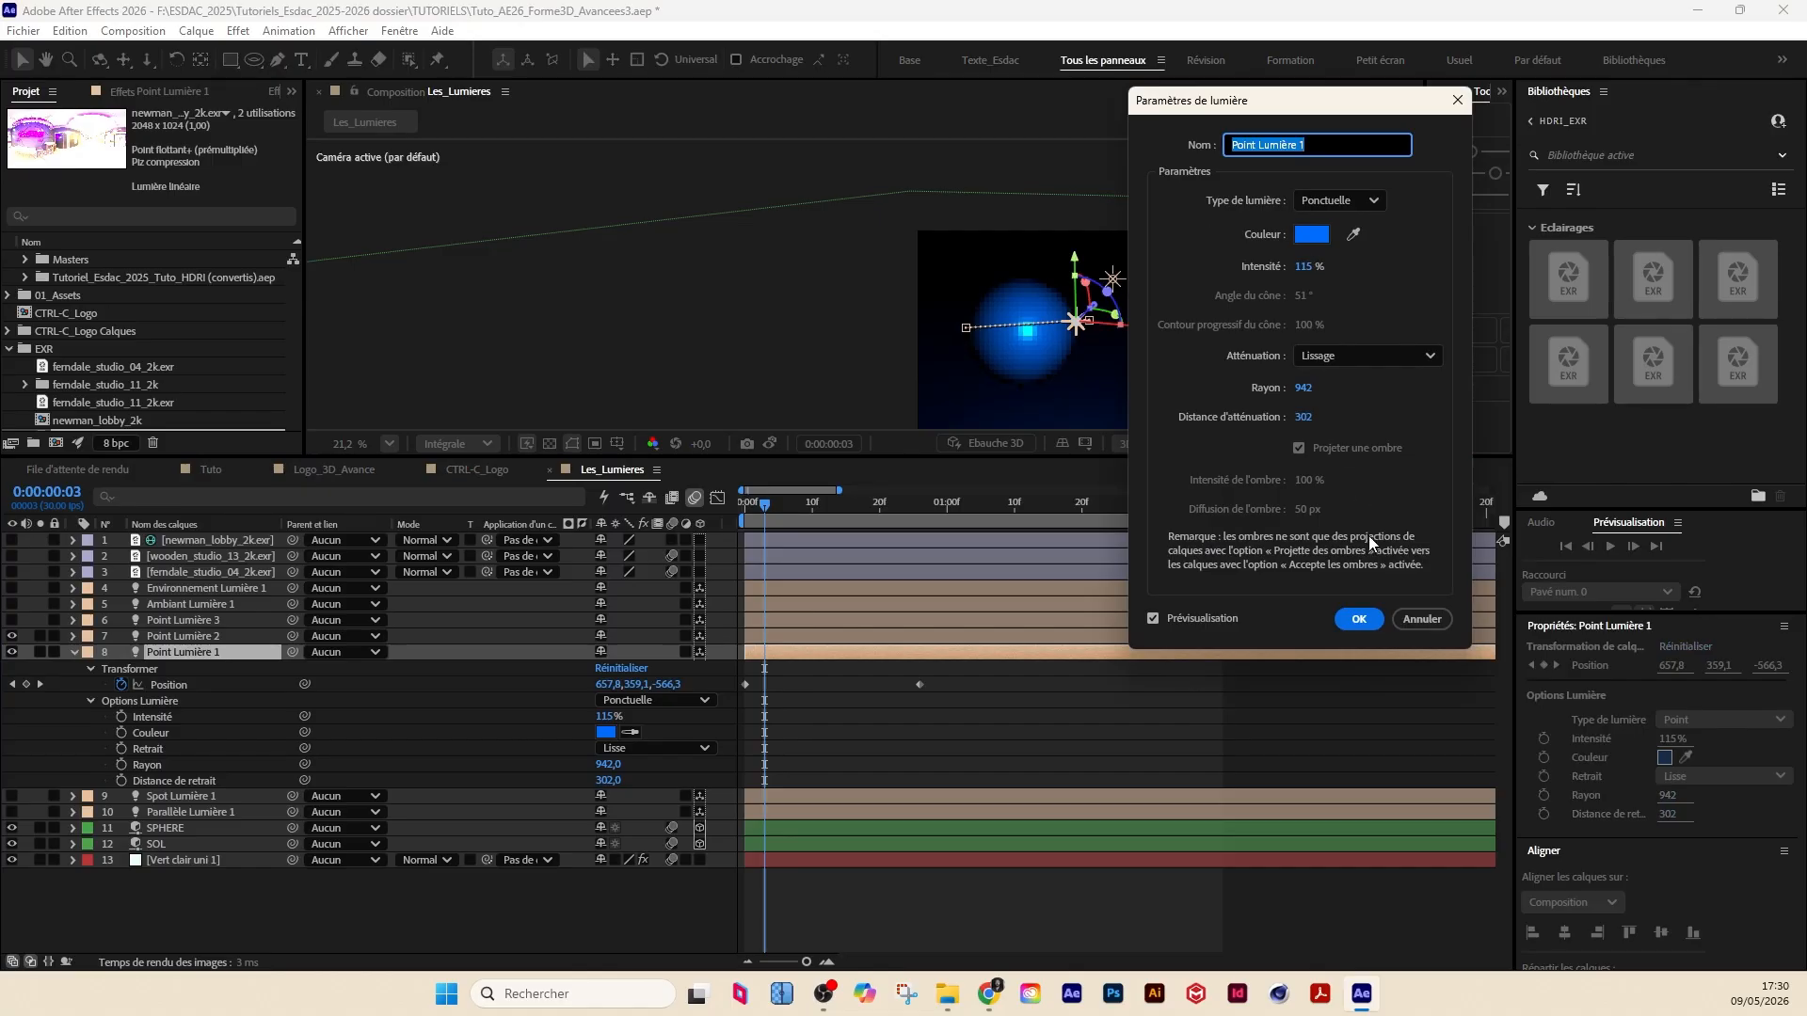
pyautogui.click(1355, 619)
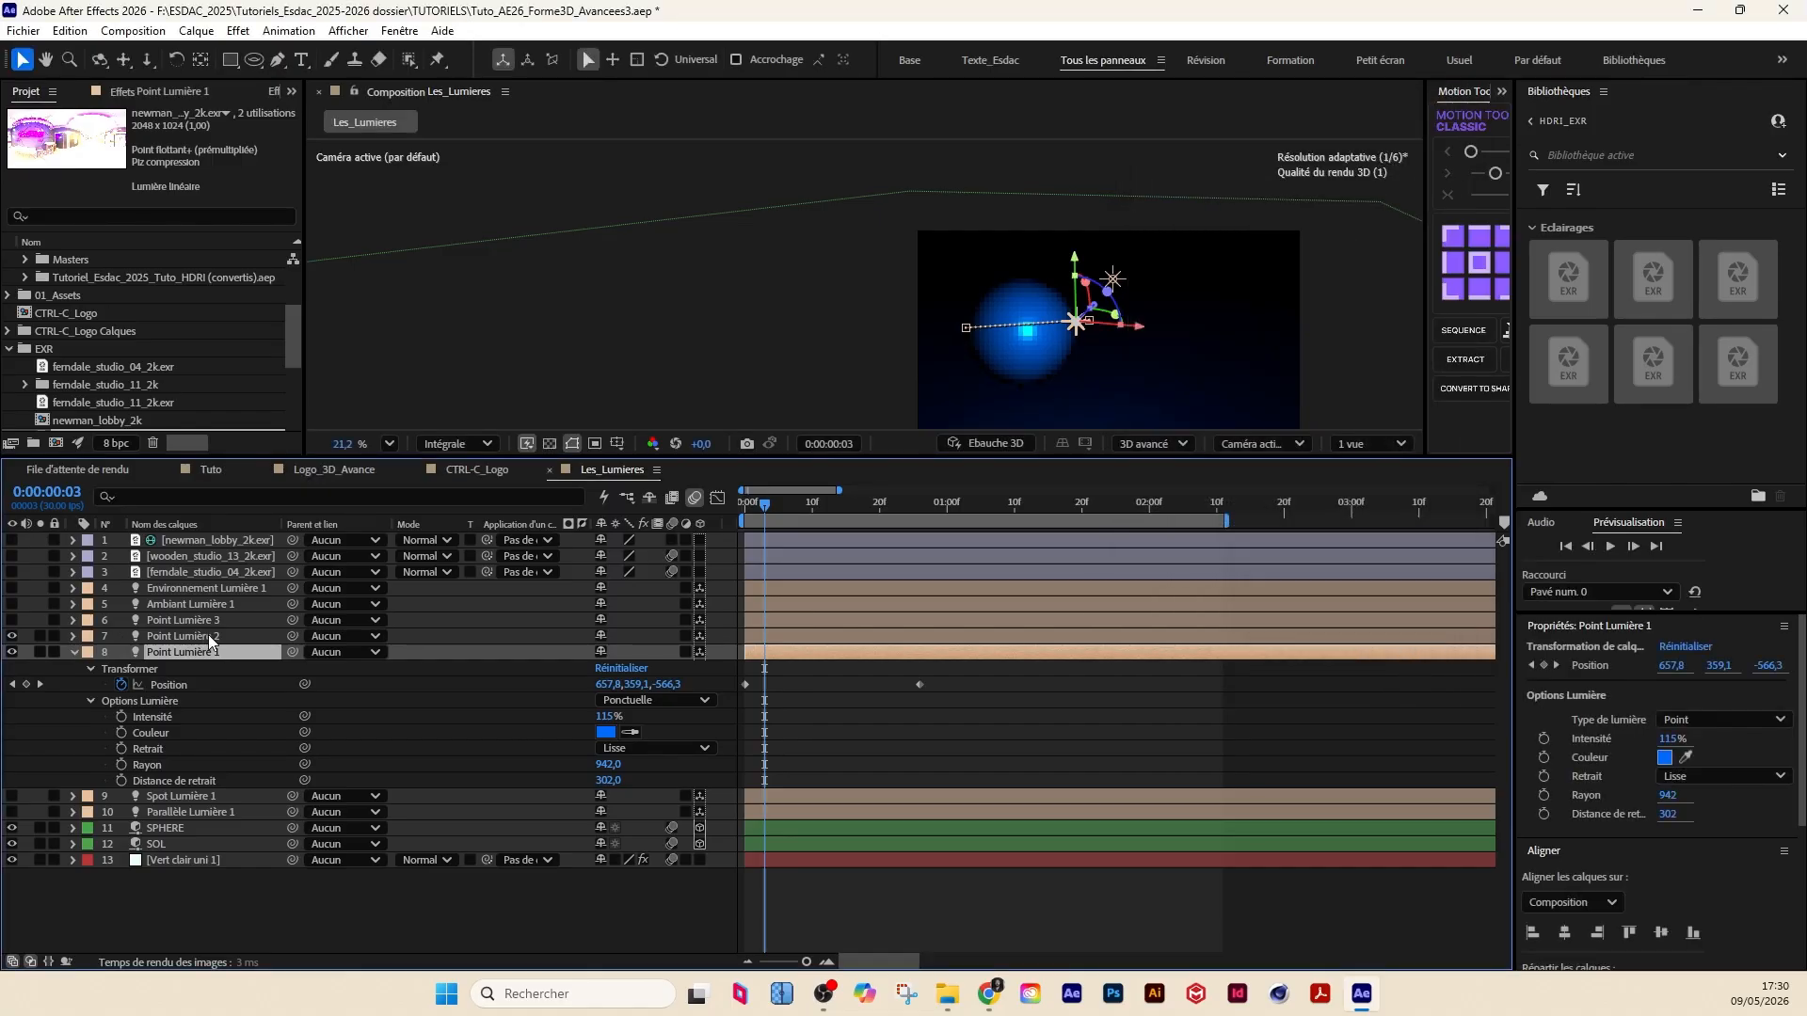
# Step: Change Point Lumière 2's light colour to pure red in its light settings
pyautogui.doubleClick(192, 636)
pyautogui.click(1311, 236)
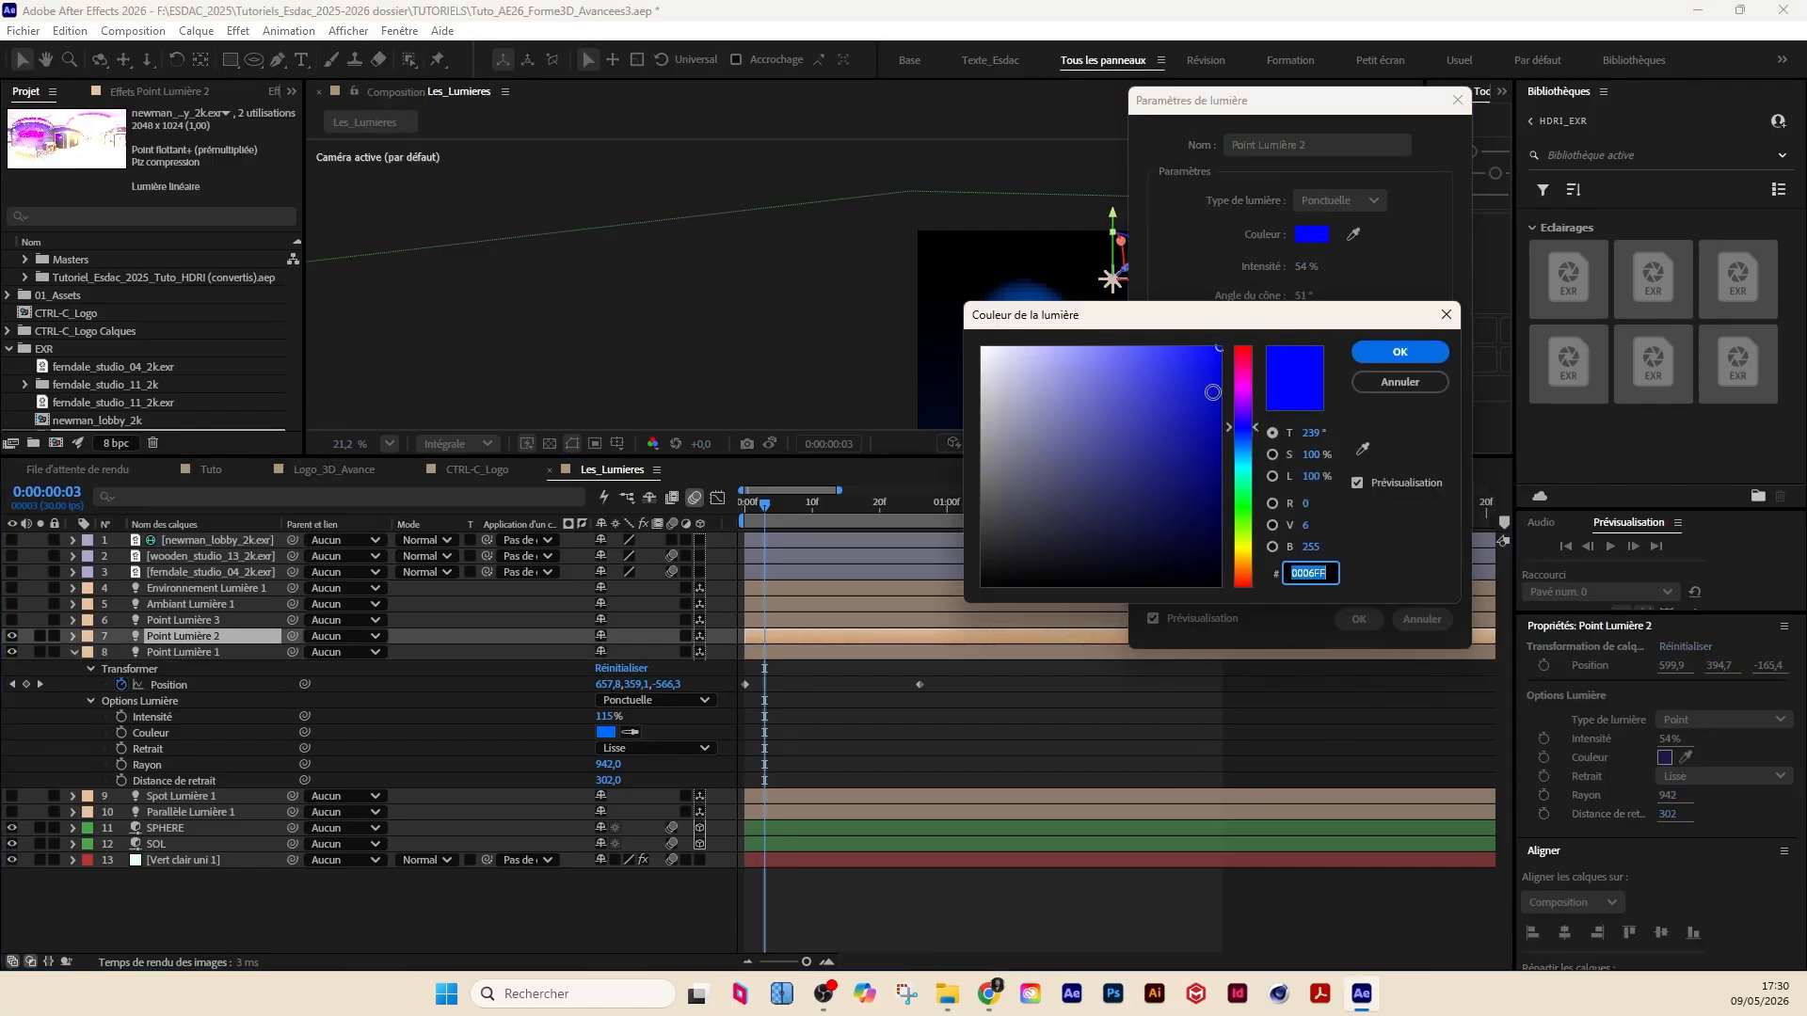
pyautogui.click(1245, 354)
pyautogui.moveTo(1247, 353); pyautogui.dragTo(1245, 347)
pyautogui.click(1415, 358)
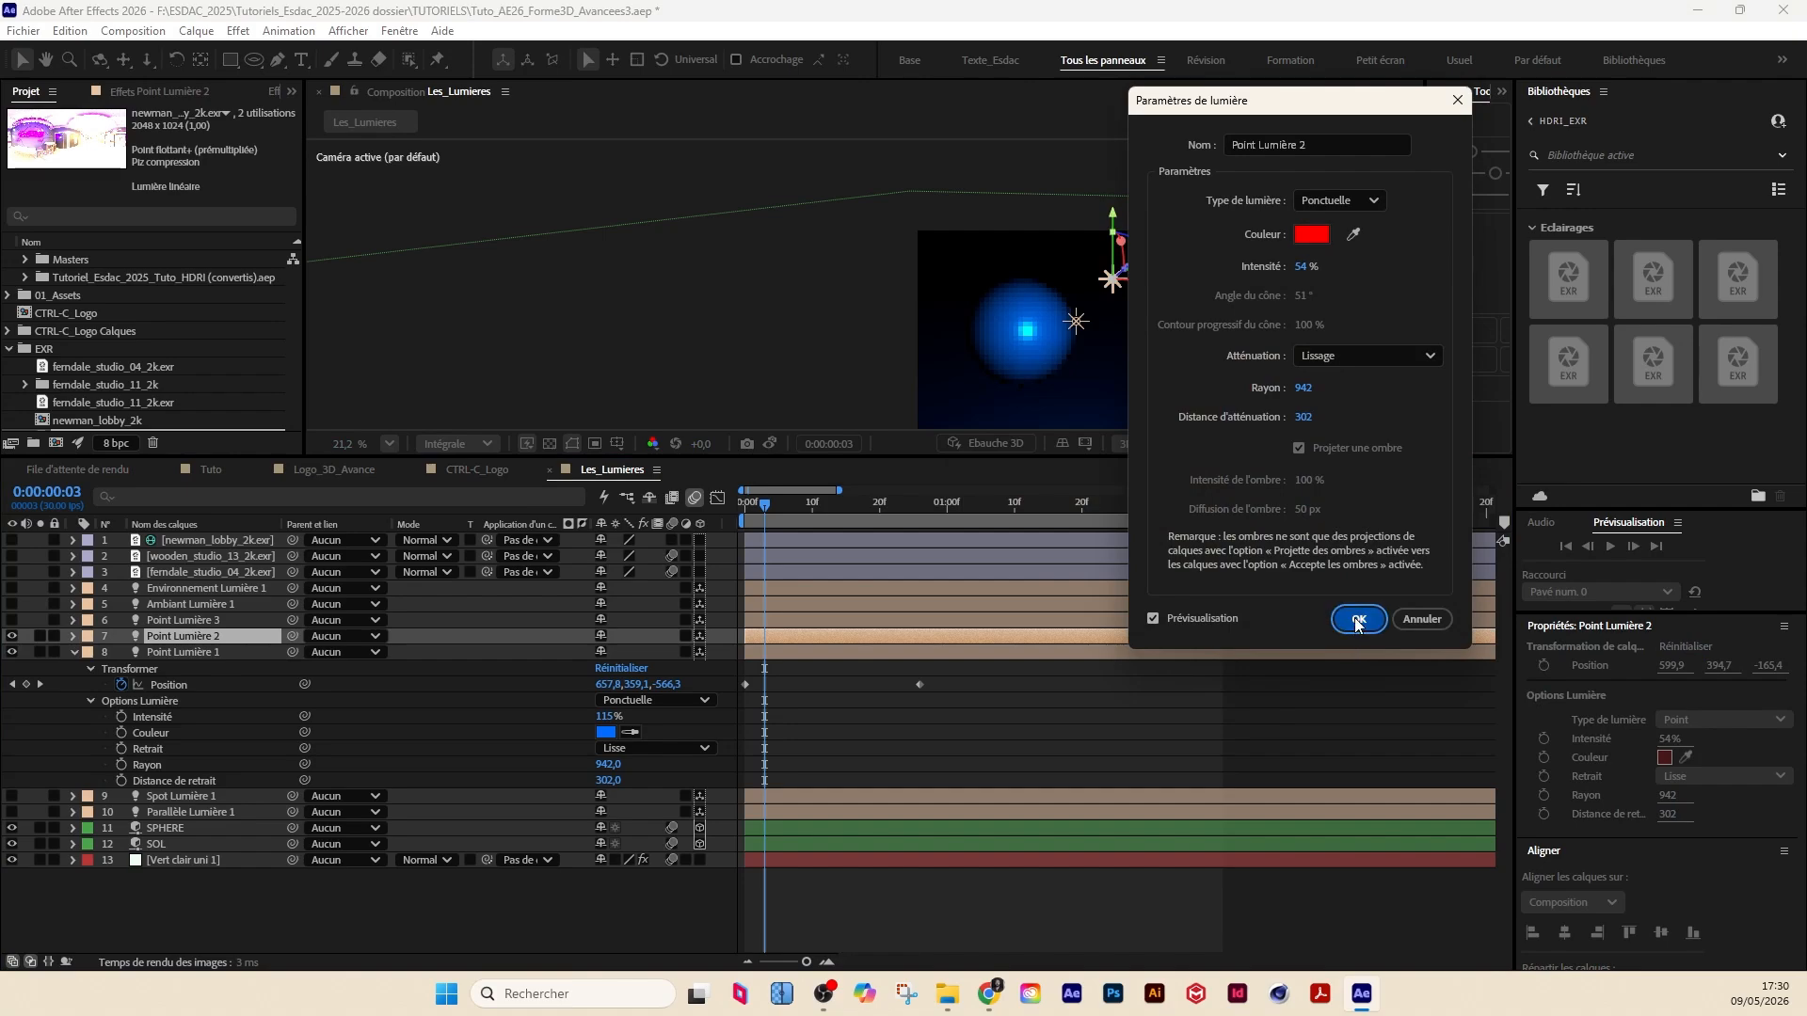
pyautogui.click(1358, 620)
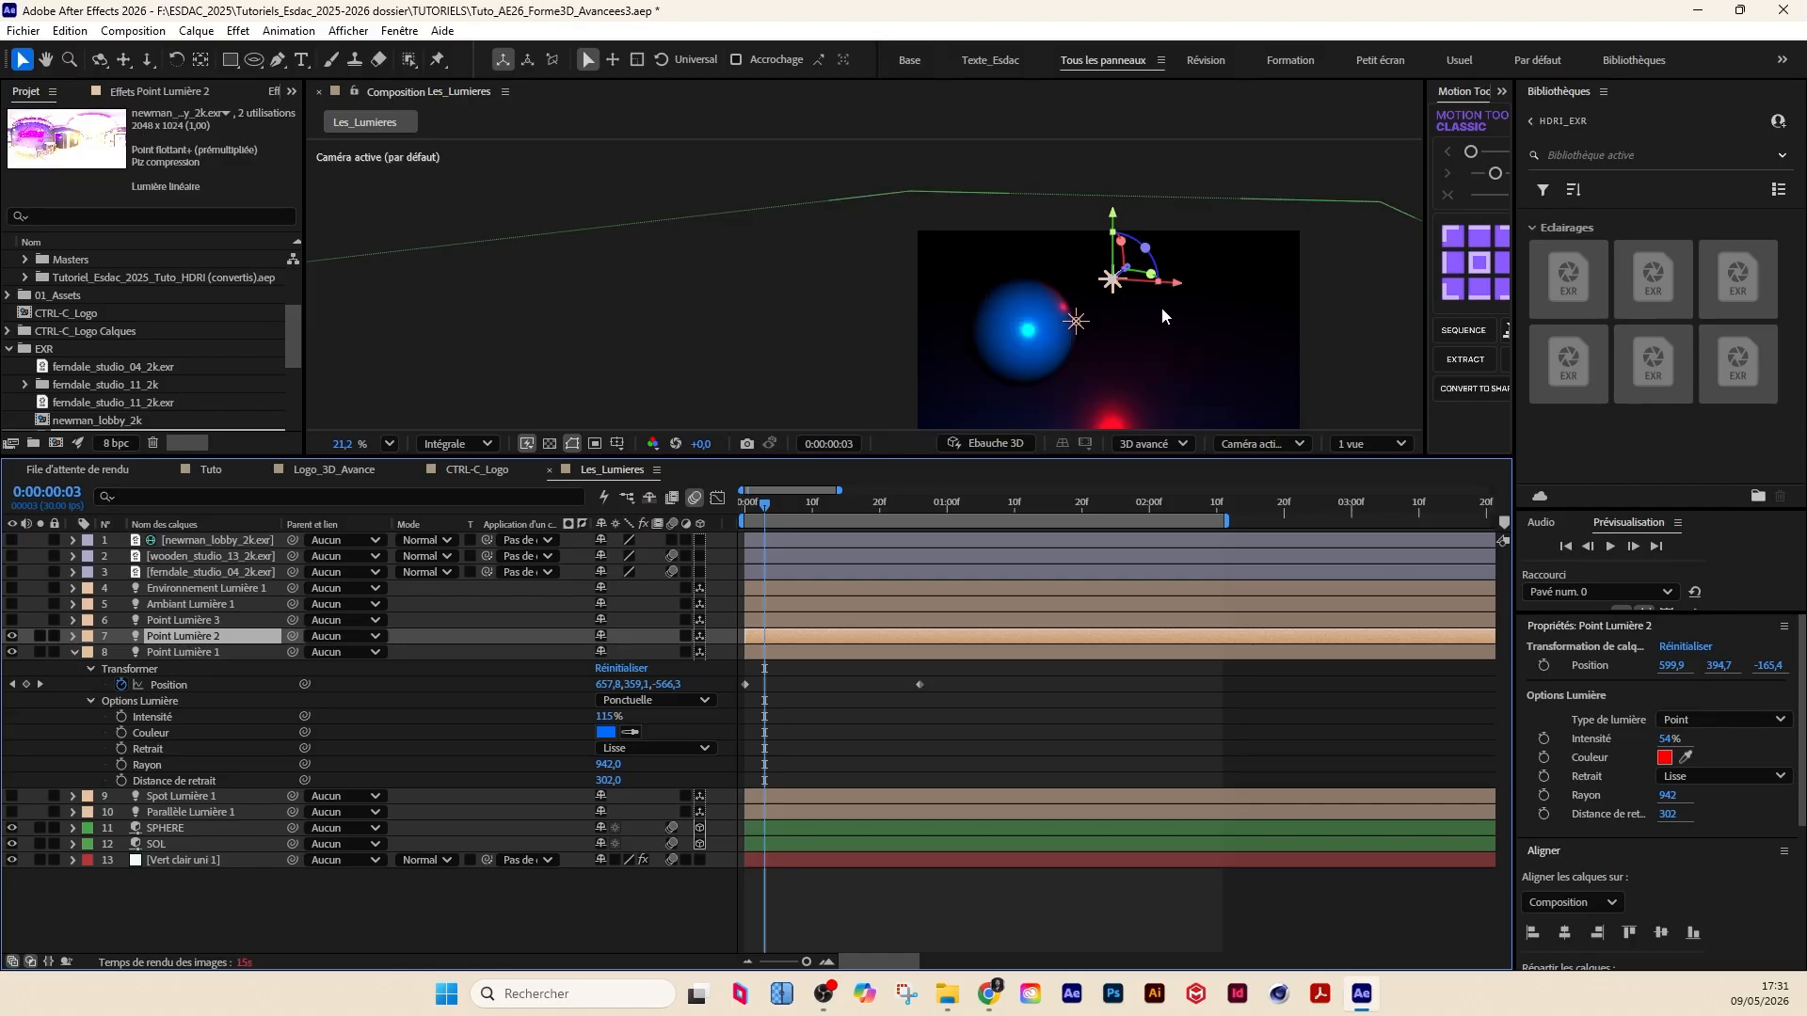
# Step: Move Point Lumière 2 slightly toward the sphere along the X axis, to about X 580.2
pyautogui.press('space')
pyautogui.moveTo(1109, 369); pyautogui.dragTo(1048, 329)
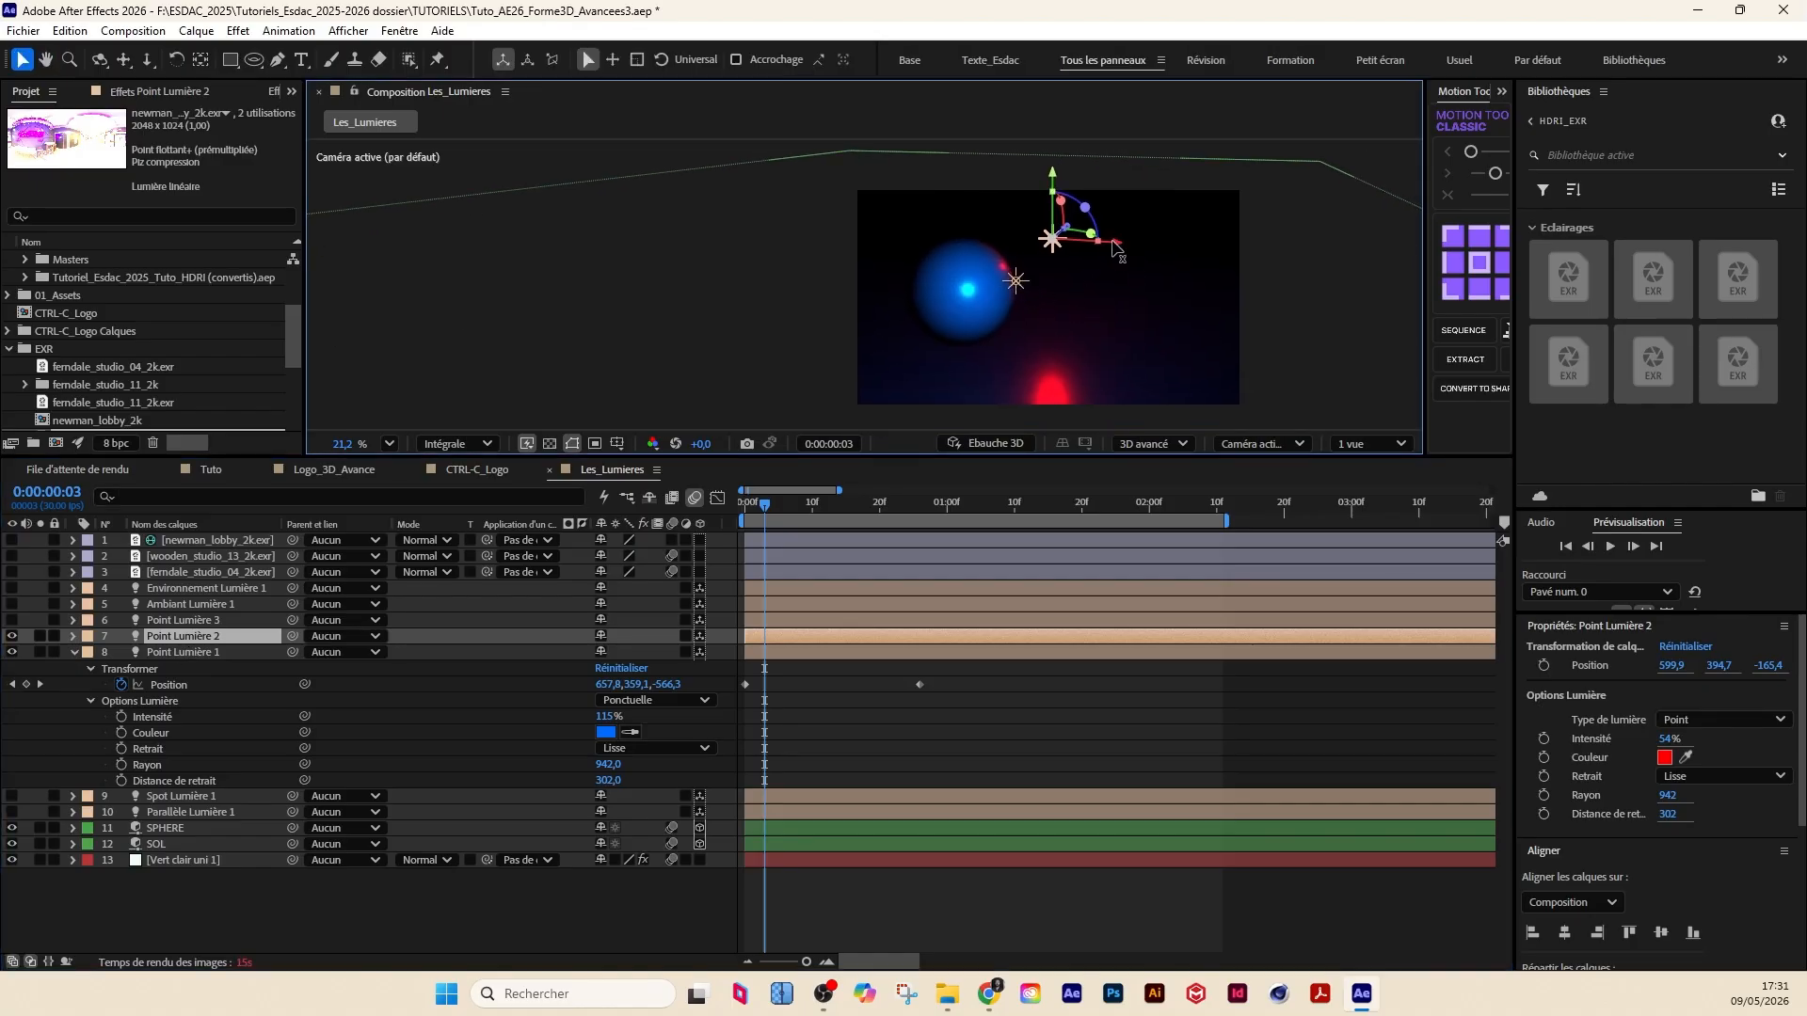
pyautogui.moveTo(1117, 250); pyautogui.dragTo(1107, 250)
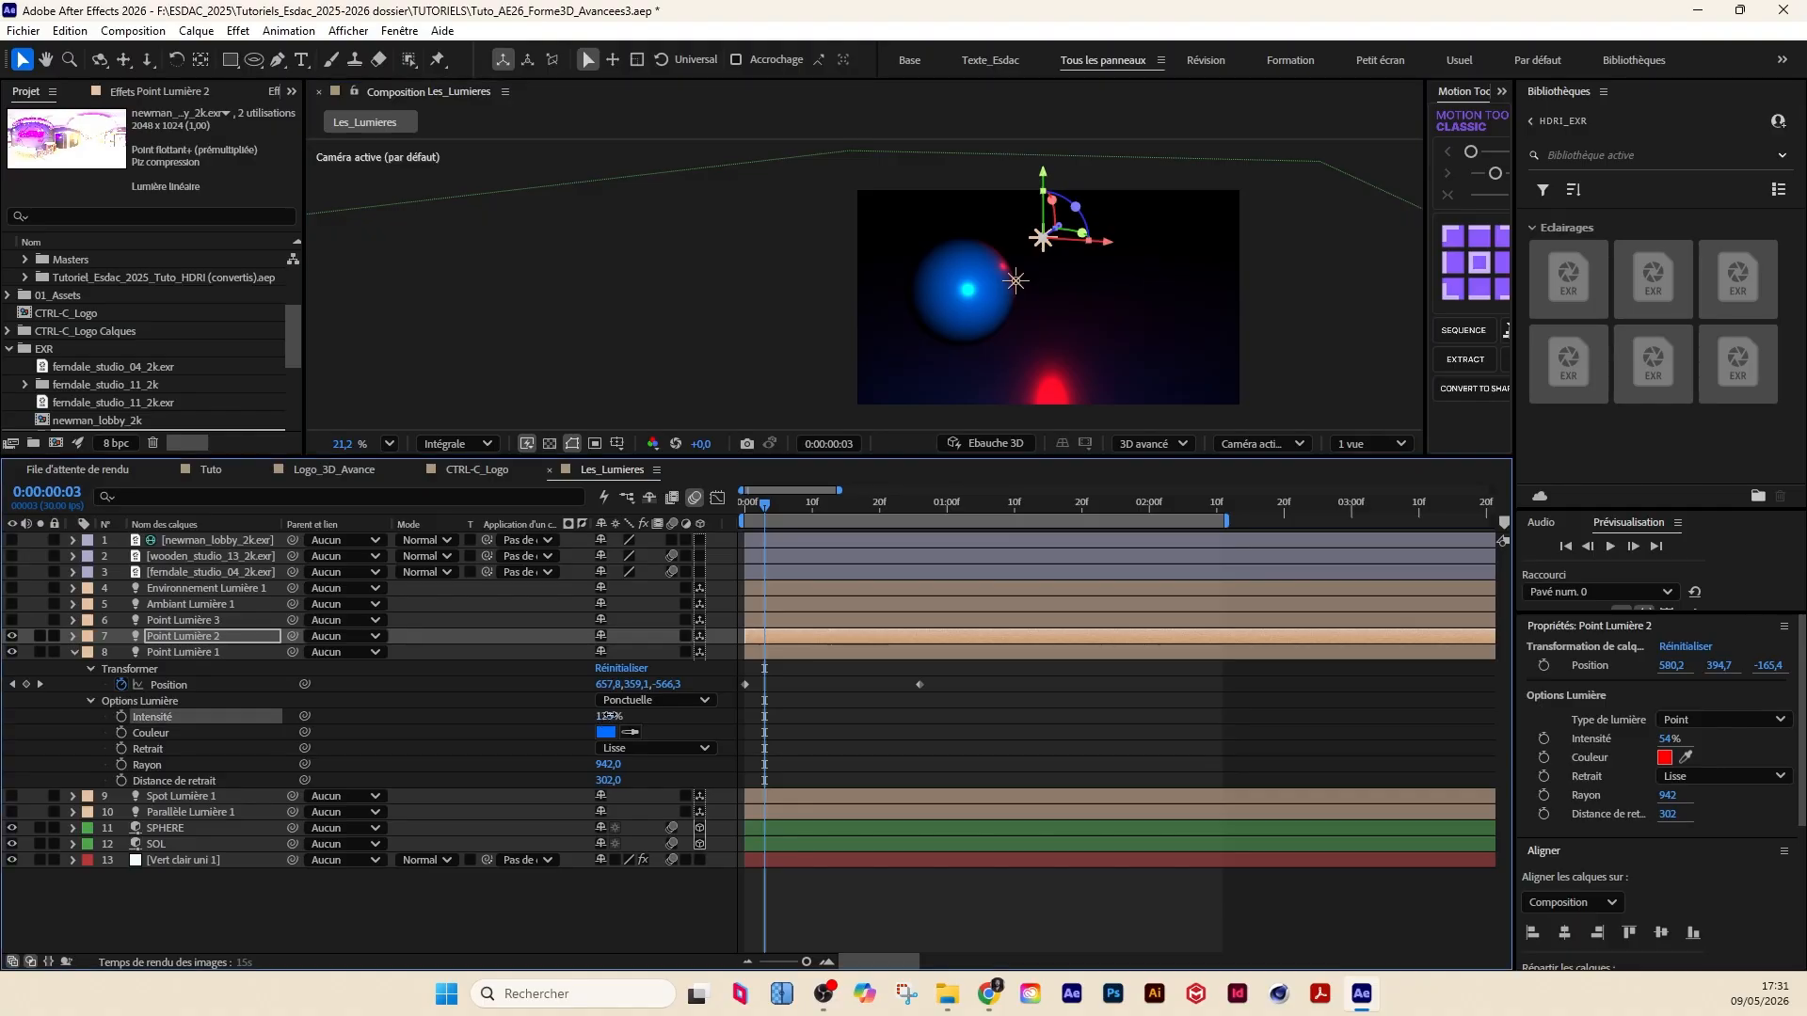
# Step: Try intensities of 122% for Point Lumière 1 and 107% for Point Lumière 2
pyautogui.moveTo(609, 716); pyautogui.dragTo(605, 716)
pyautogui.click(74, 636)
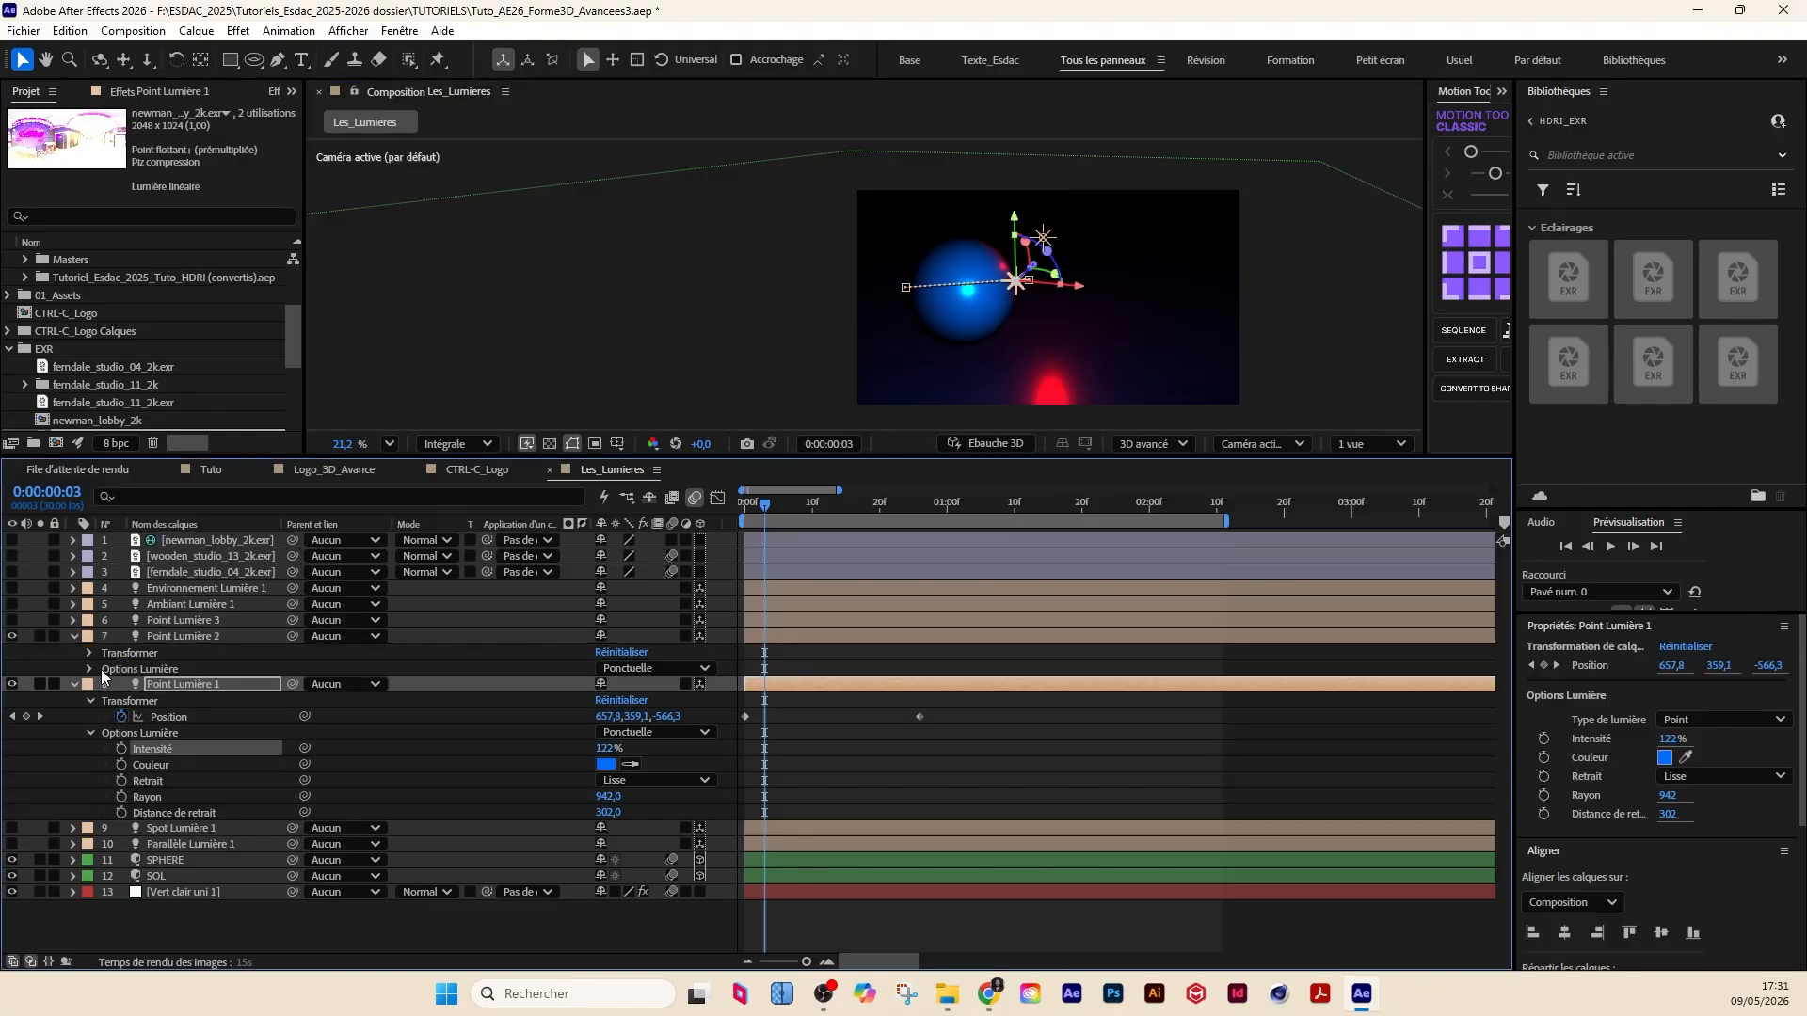
pyautogui.click(90, 669)
pyautogui.click(644, 688)
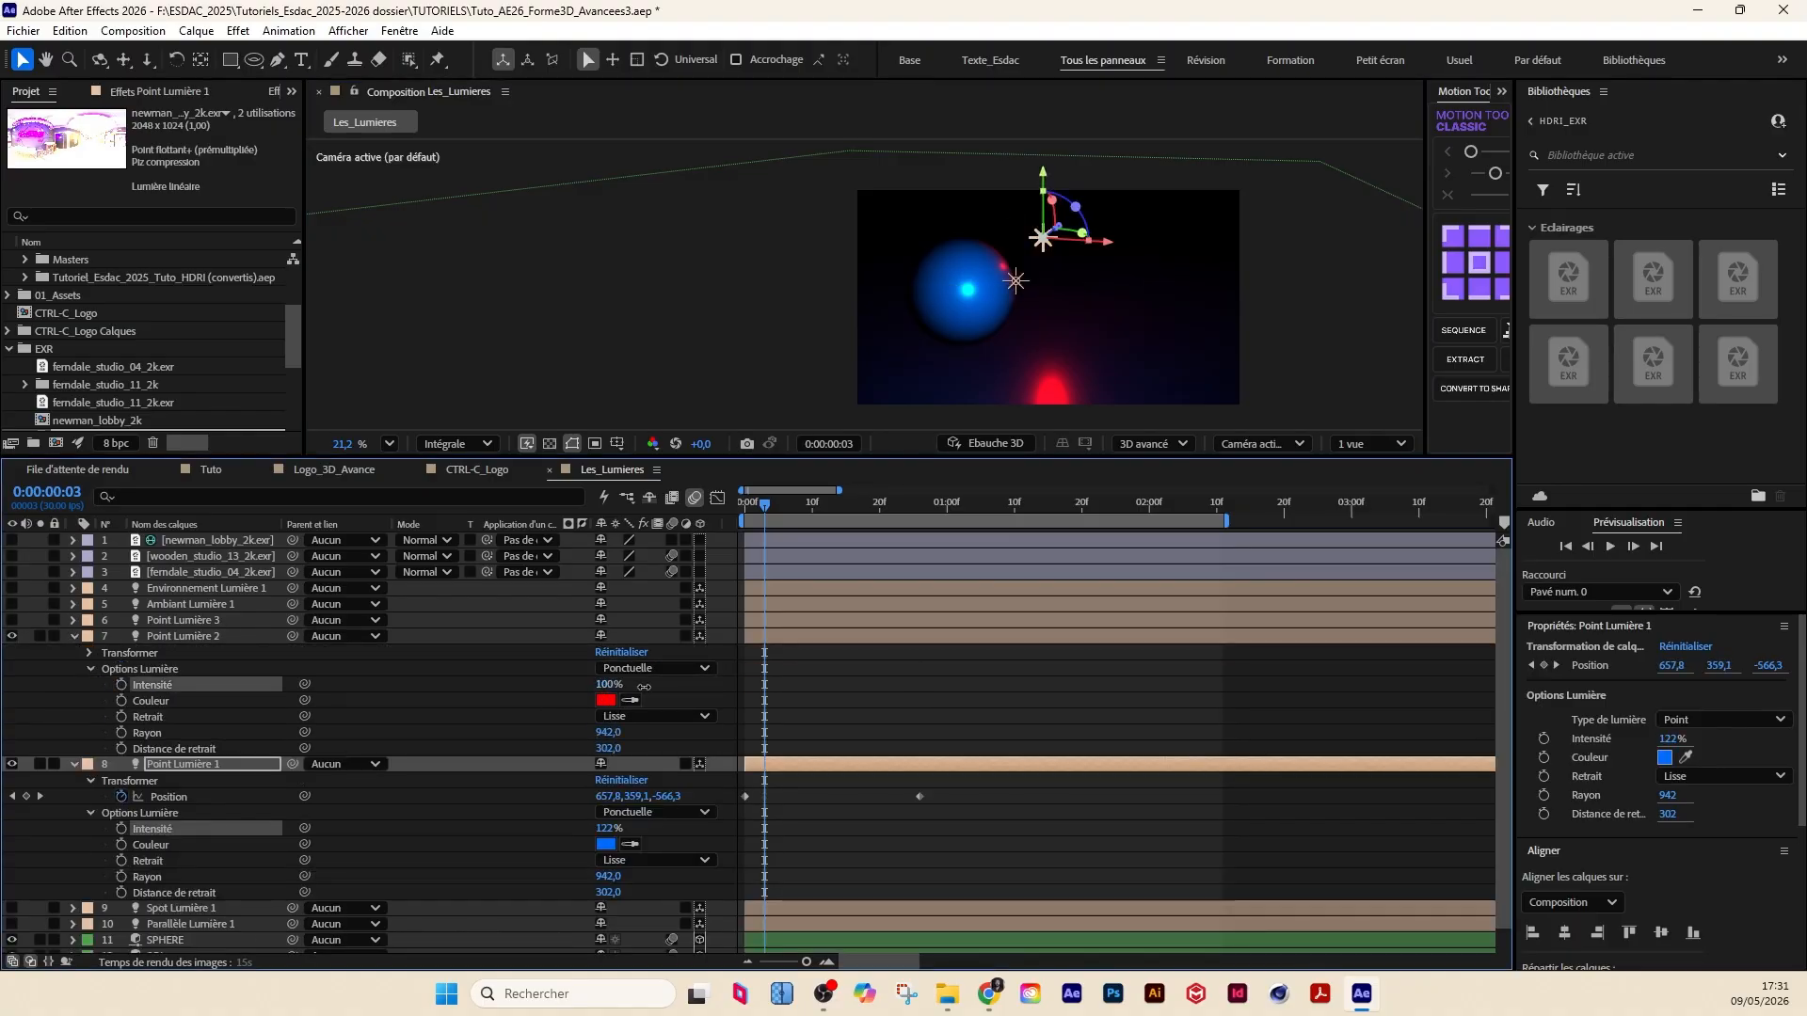
pyautogui.moveTo(651, 688); pyautogui.dragTo(647, 688)
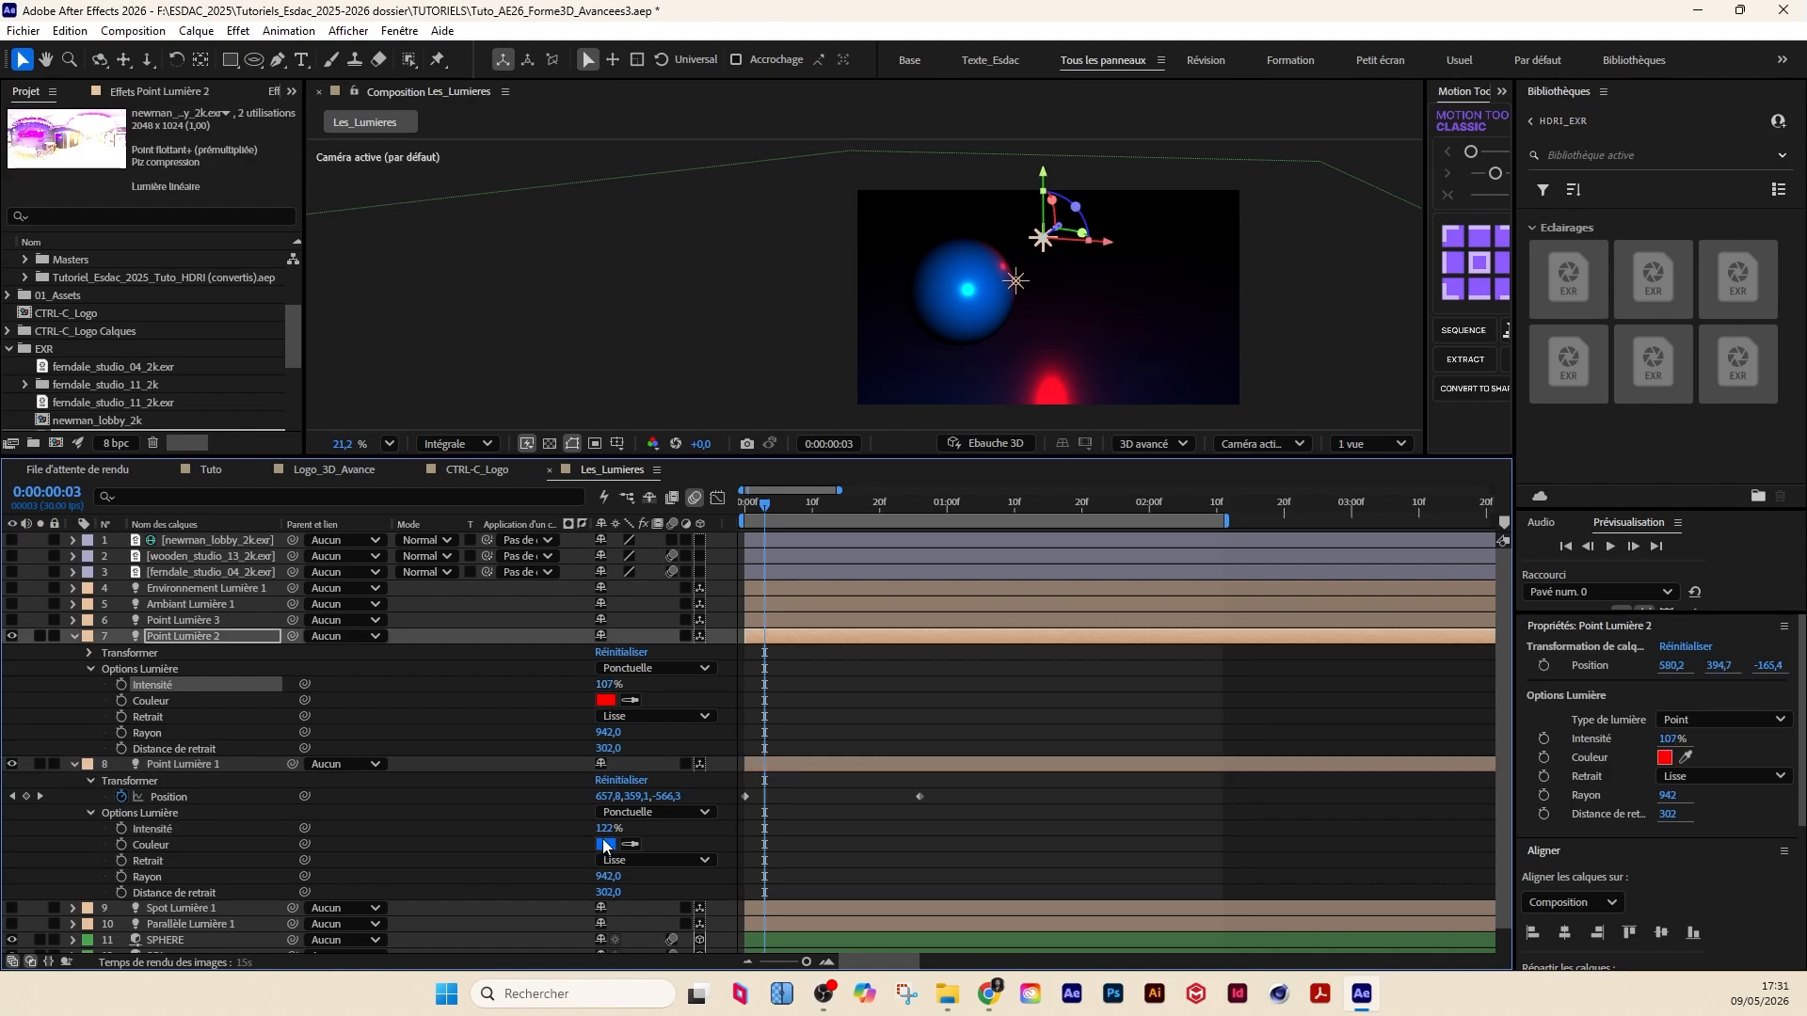
# Step: Set the intensity of both Point Lumière 1 and Point Lumière 2 to 100%, and collapse their properties
pyautogui.click(608, 828)
pyautogui.write('100')
pyautogui.press('Return')
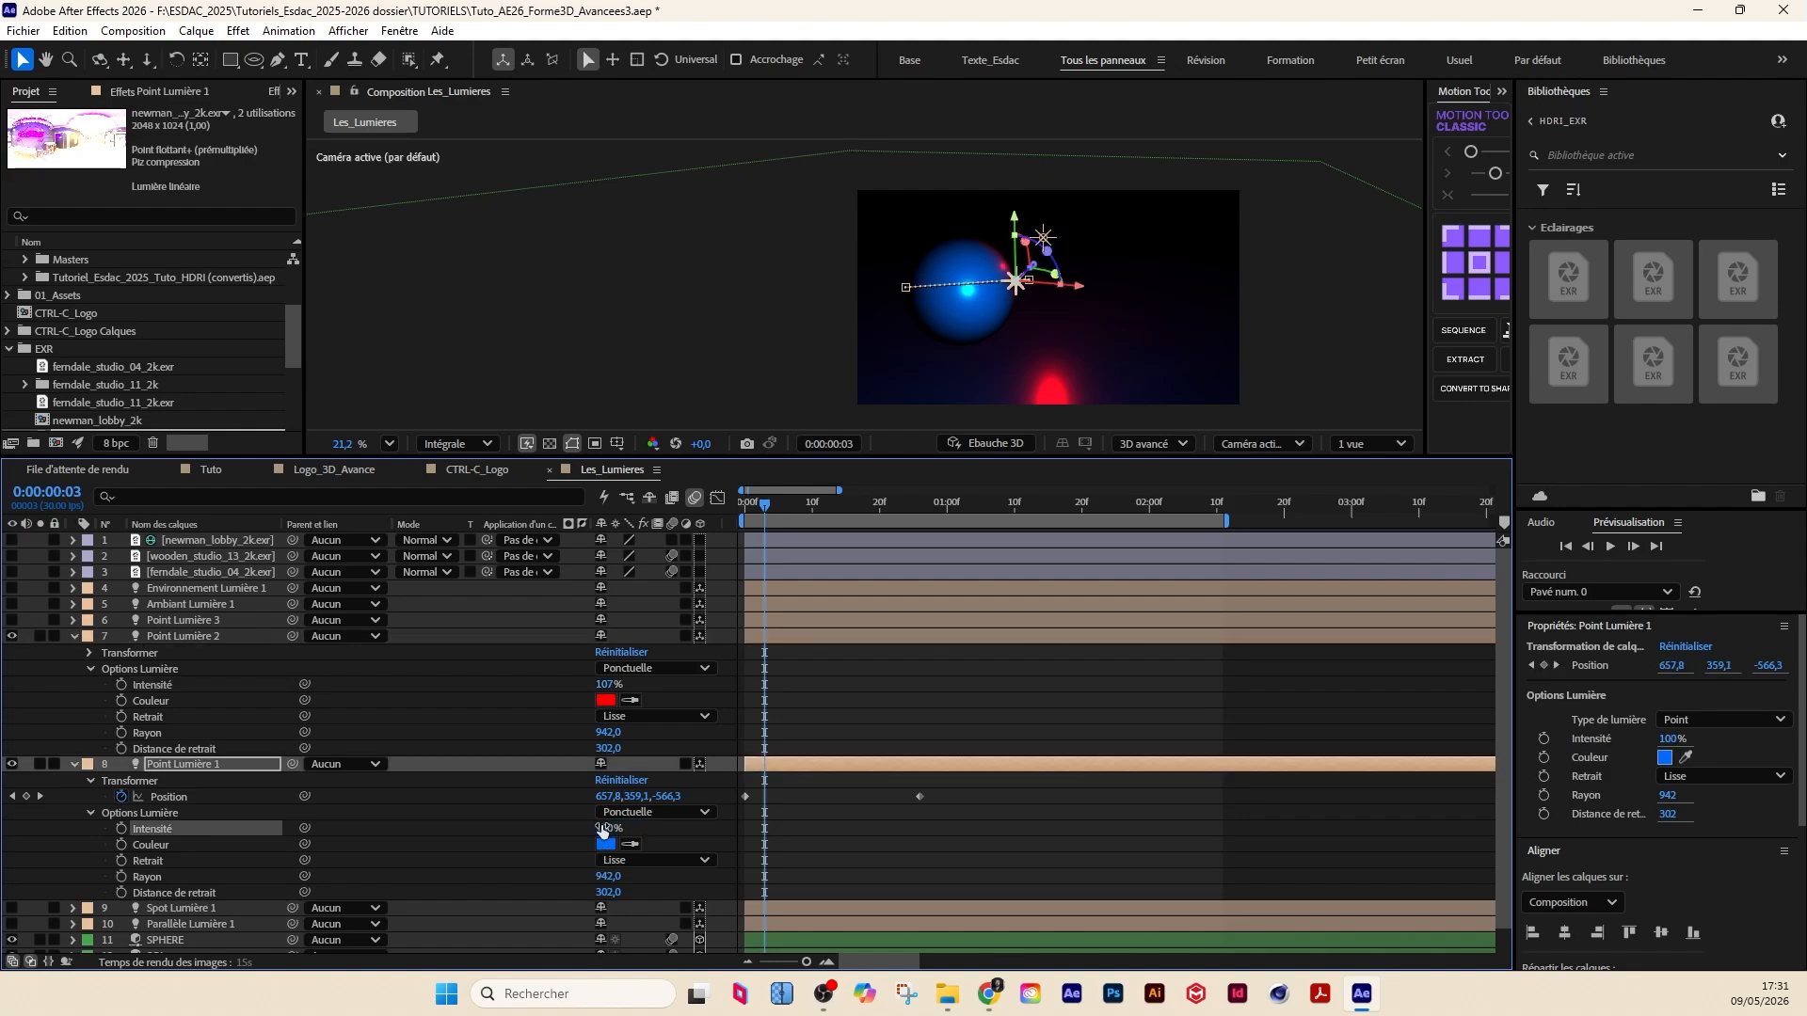
pyautogui.click(610, 684)
pyautogui.write('100')
pyautogui.press('Return')
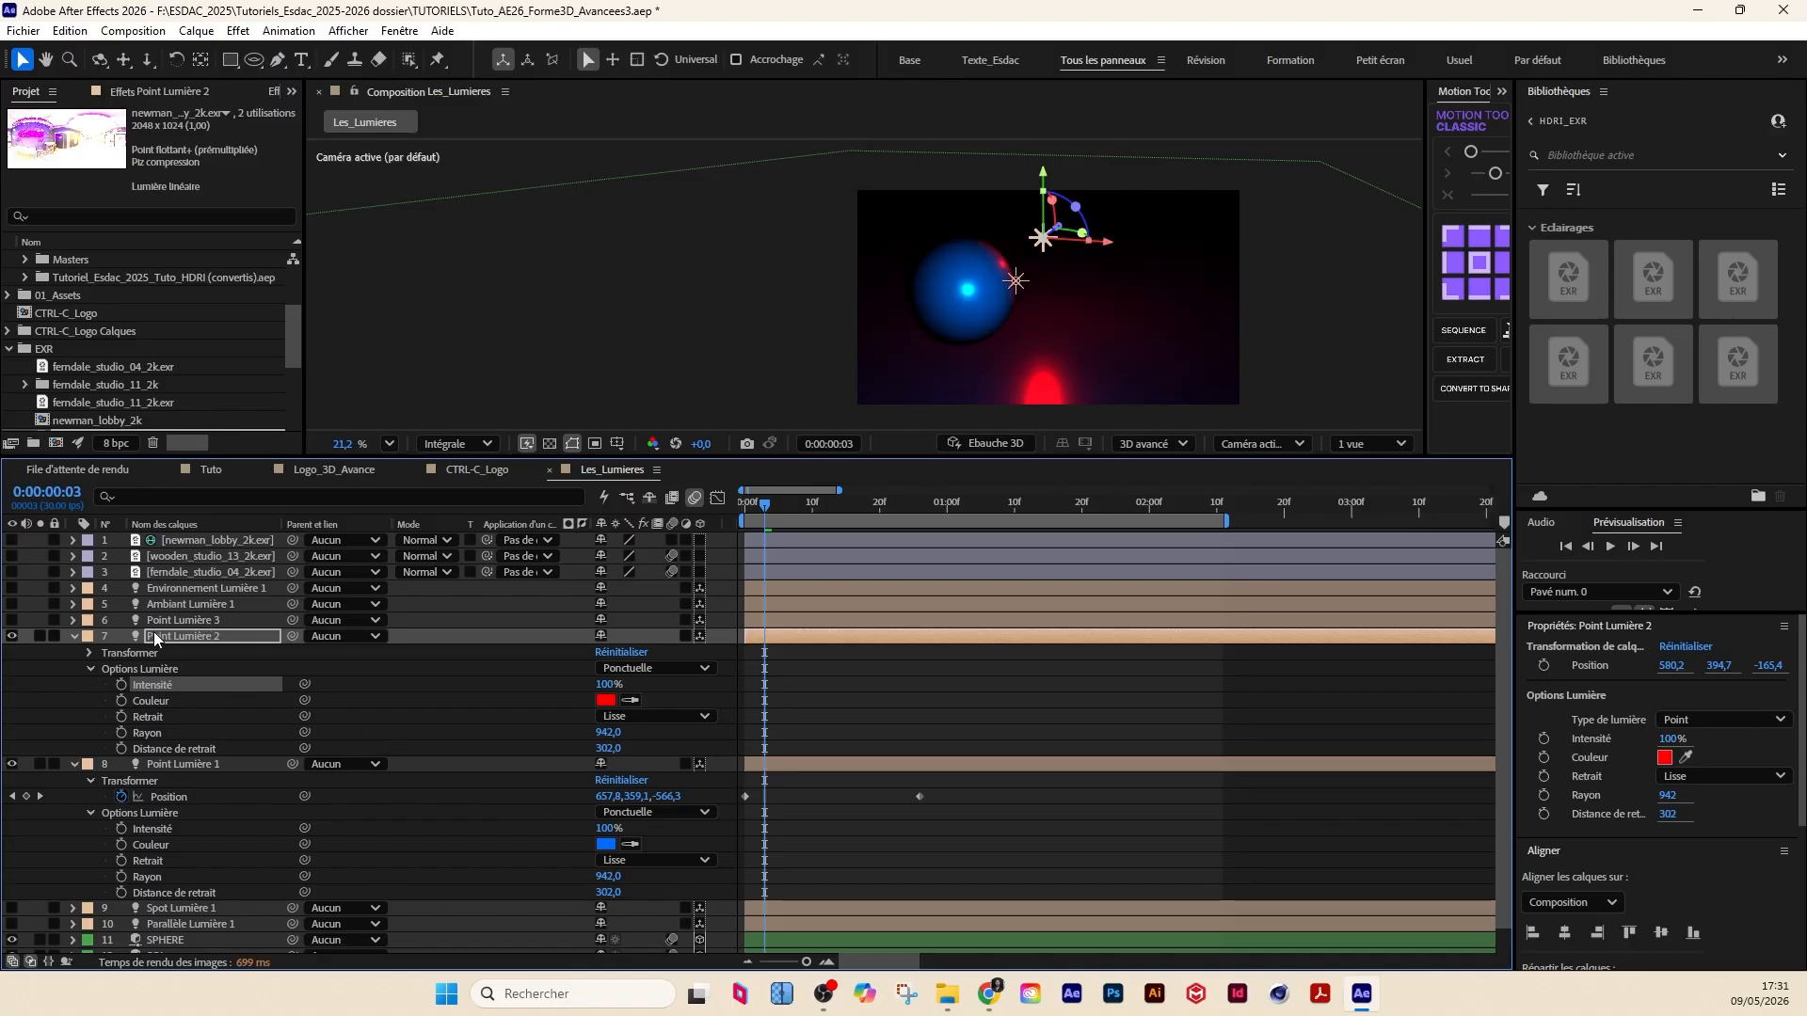
pyautogui.click(75, 636)
pyautogui.click(75, 652)
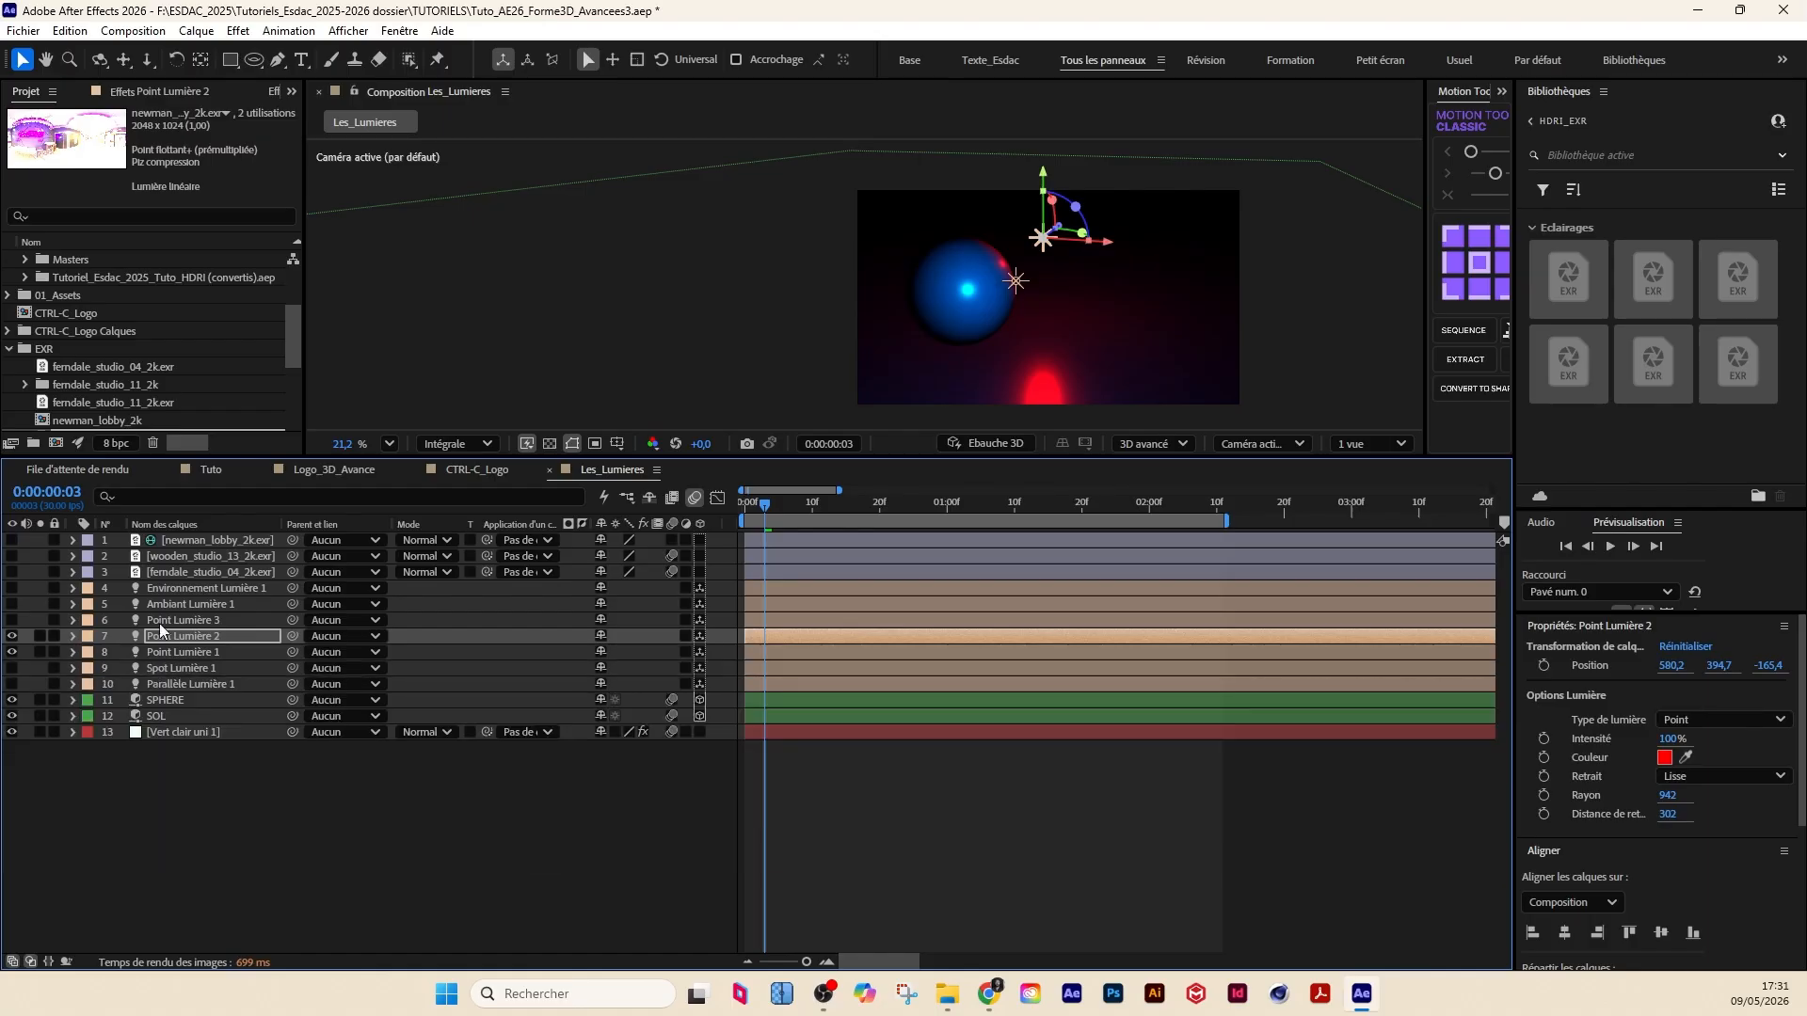
# Step: Make Point Lumière 3 visible to see its effect on the sphere and floor
pyautogui.click(163, 622)
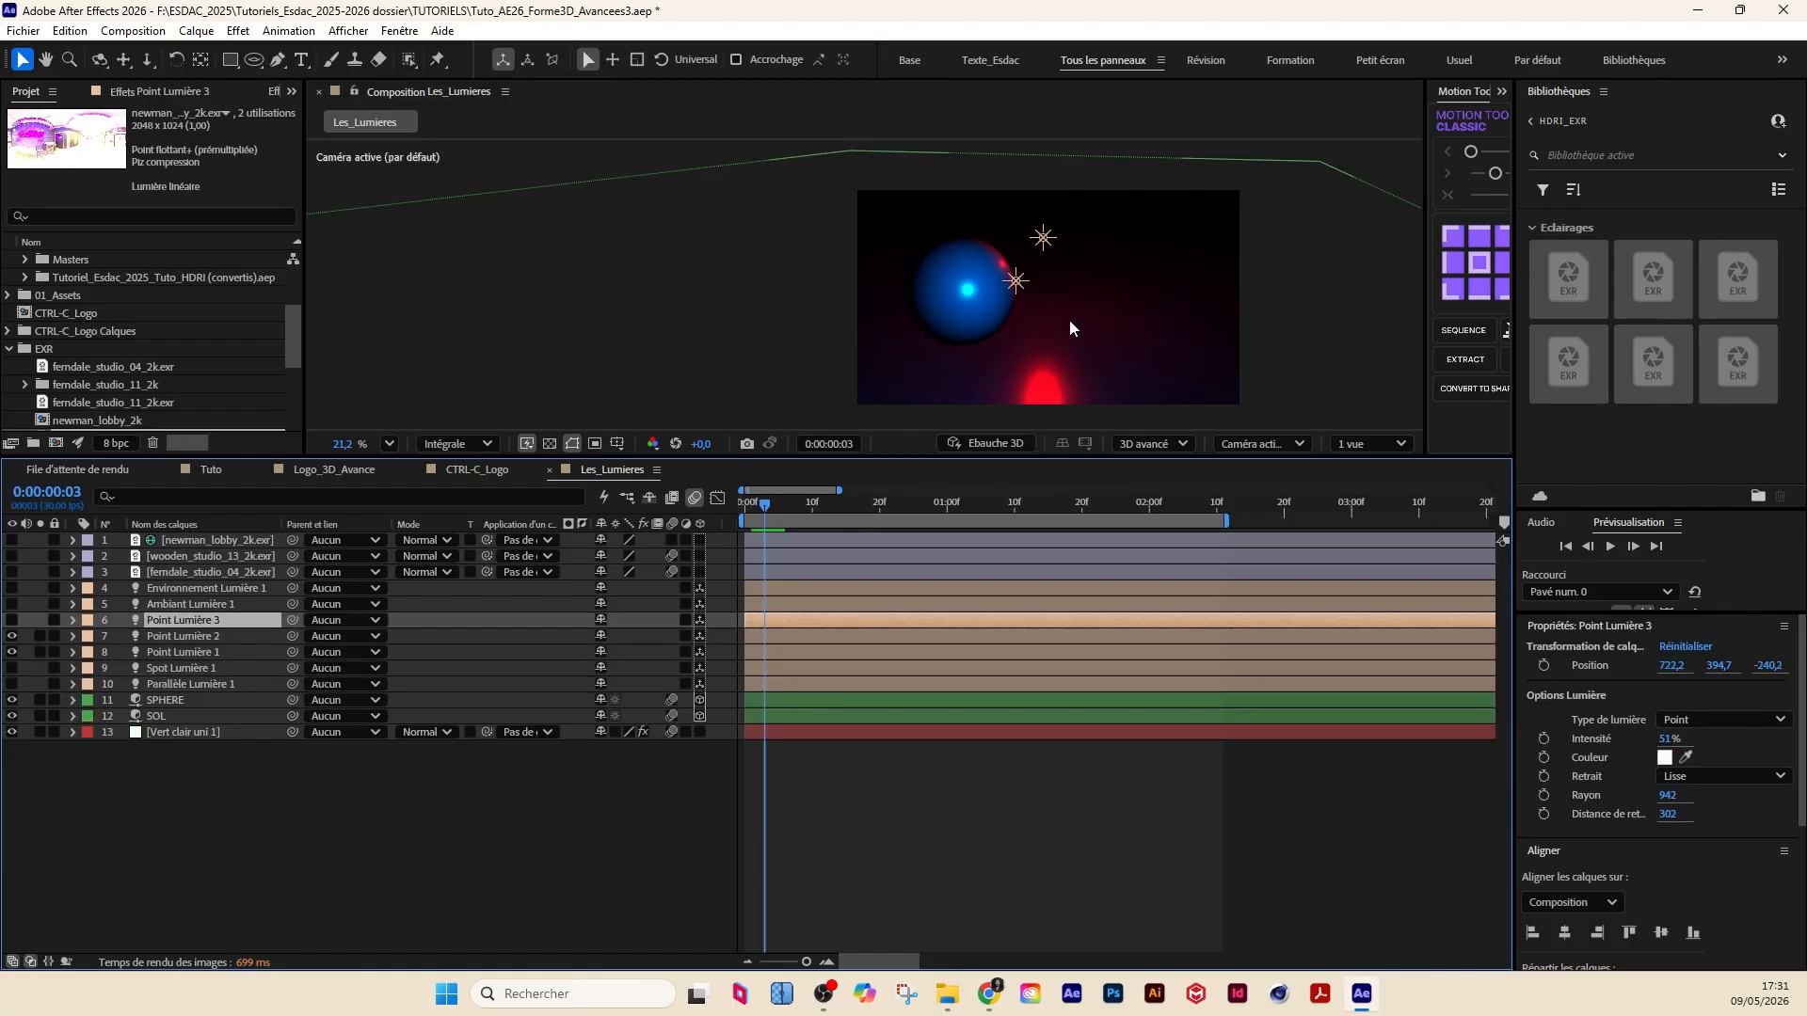
pyautogui.scroll(2, 1007, 341)
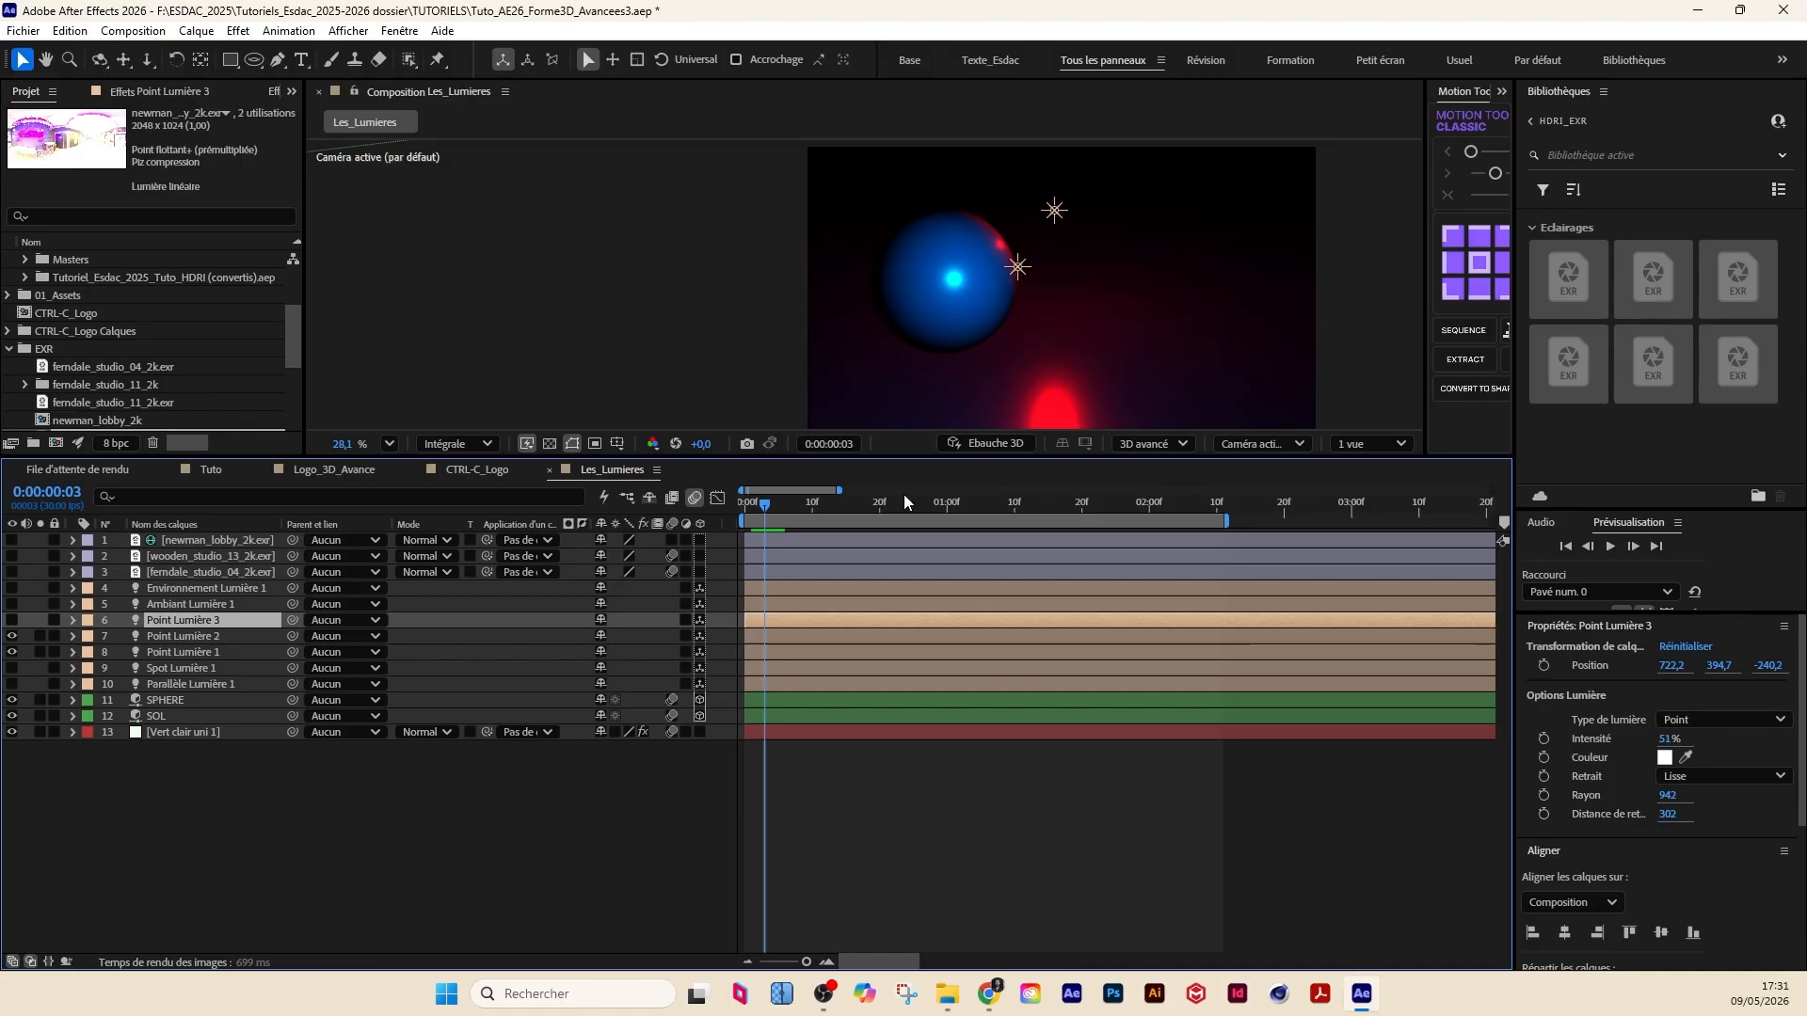
pyautogui.click(12, 621)
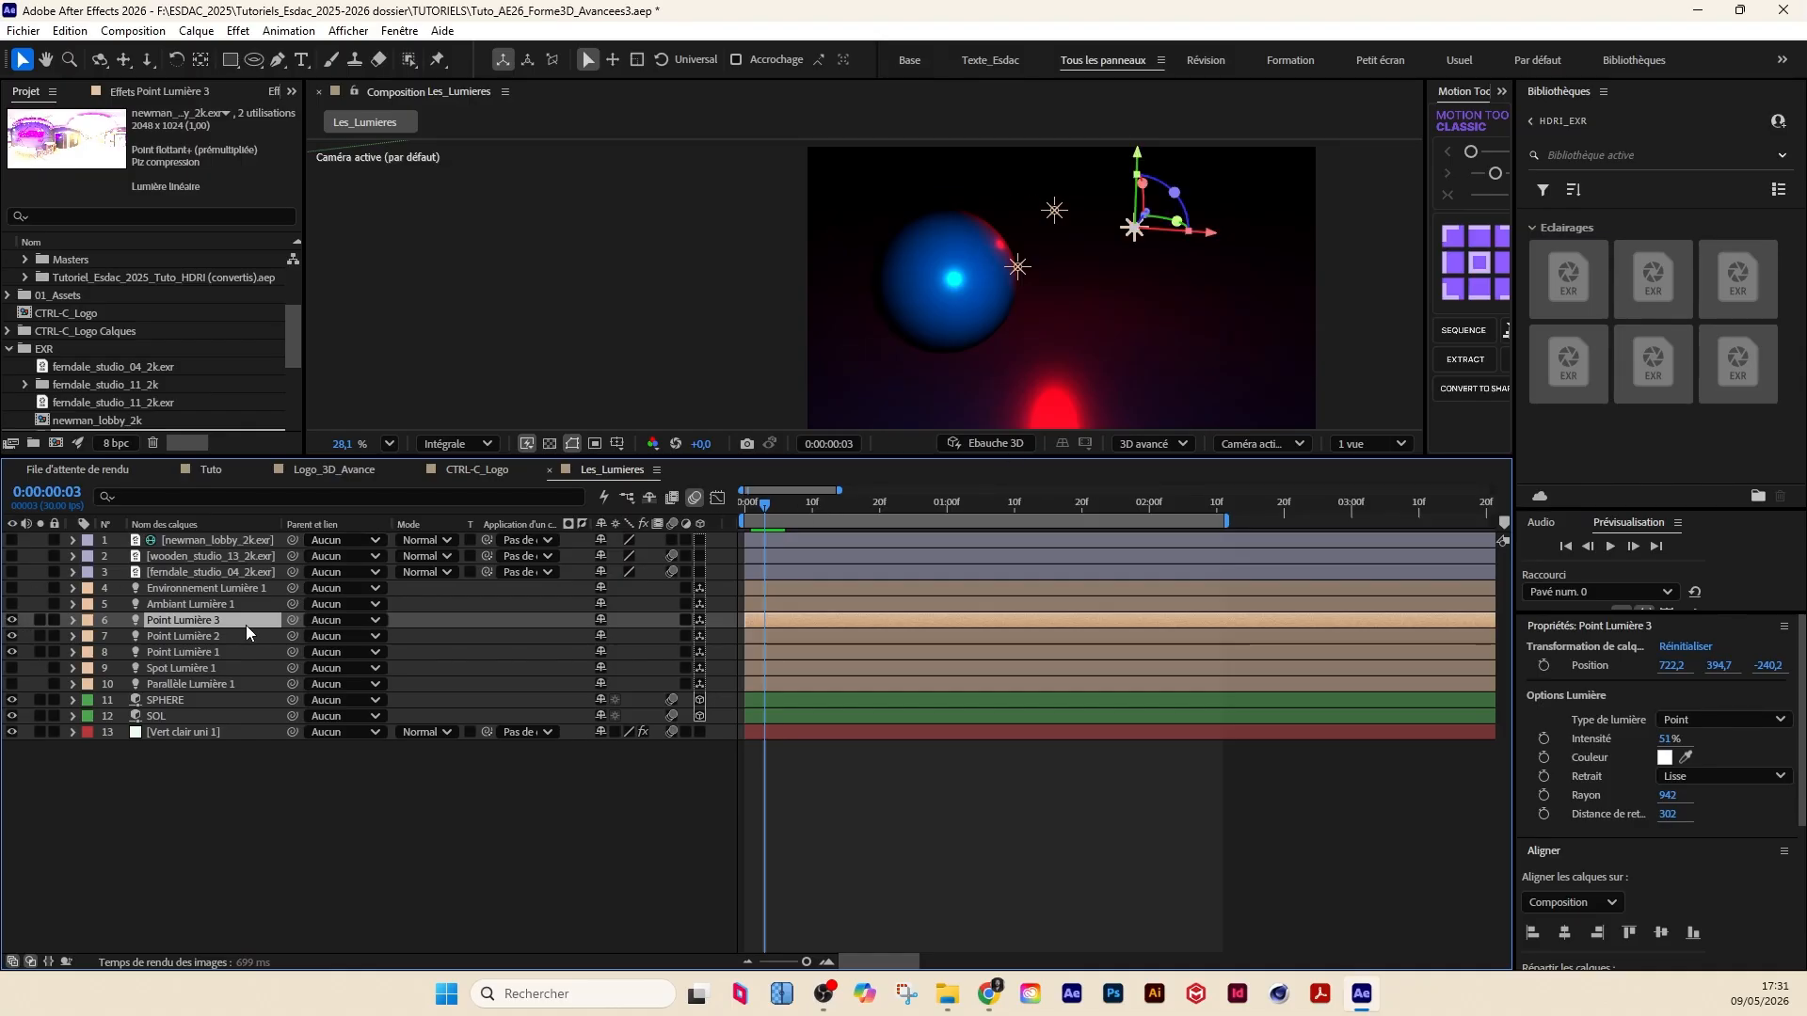
# Step: Make Ambiant Lumière 1 visible and check its light settings without changing them
pyautogui.click(192, 603)
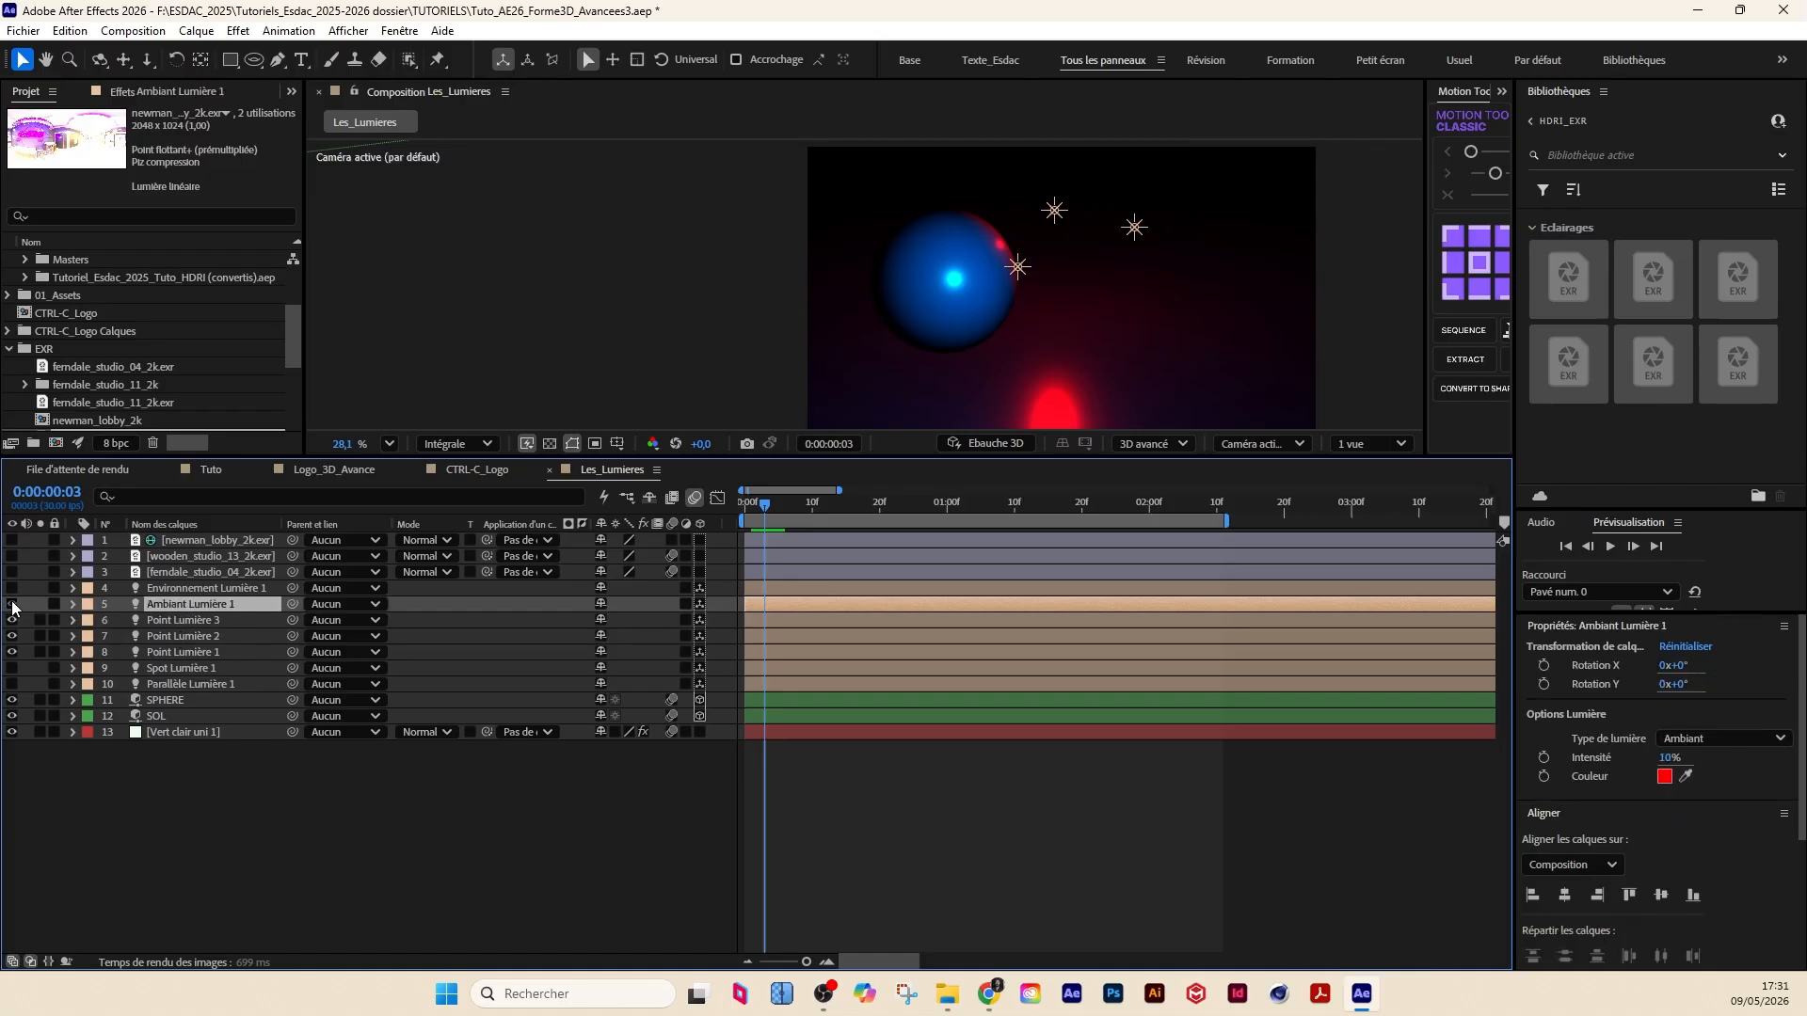
pyautogui.click(12, 605)
pyautogui.doubleClick(226, 609)
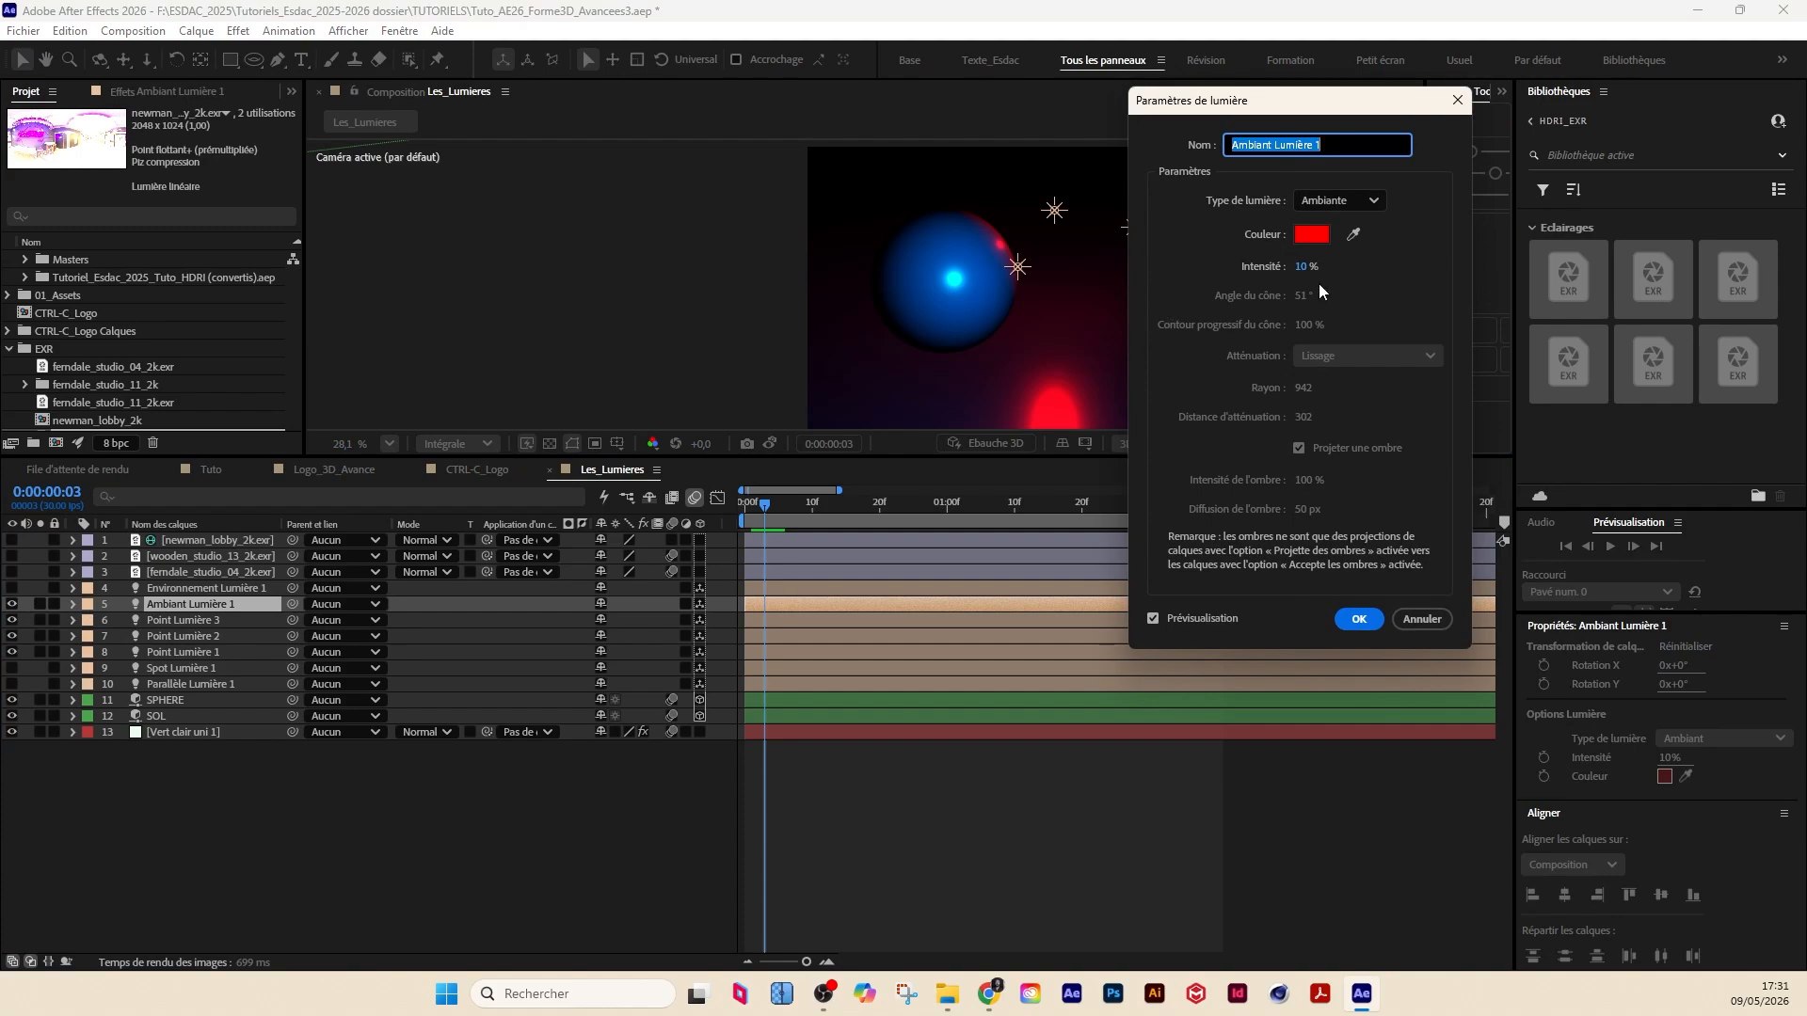
pyautogui.moveTo(1303, 94); pyautogui.dragTo(1407, 86)
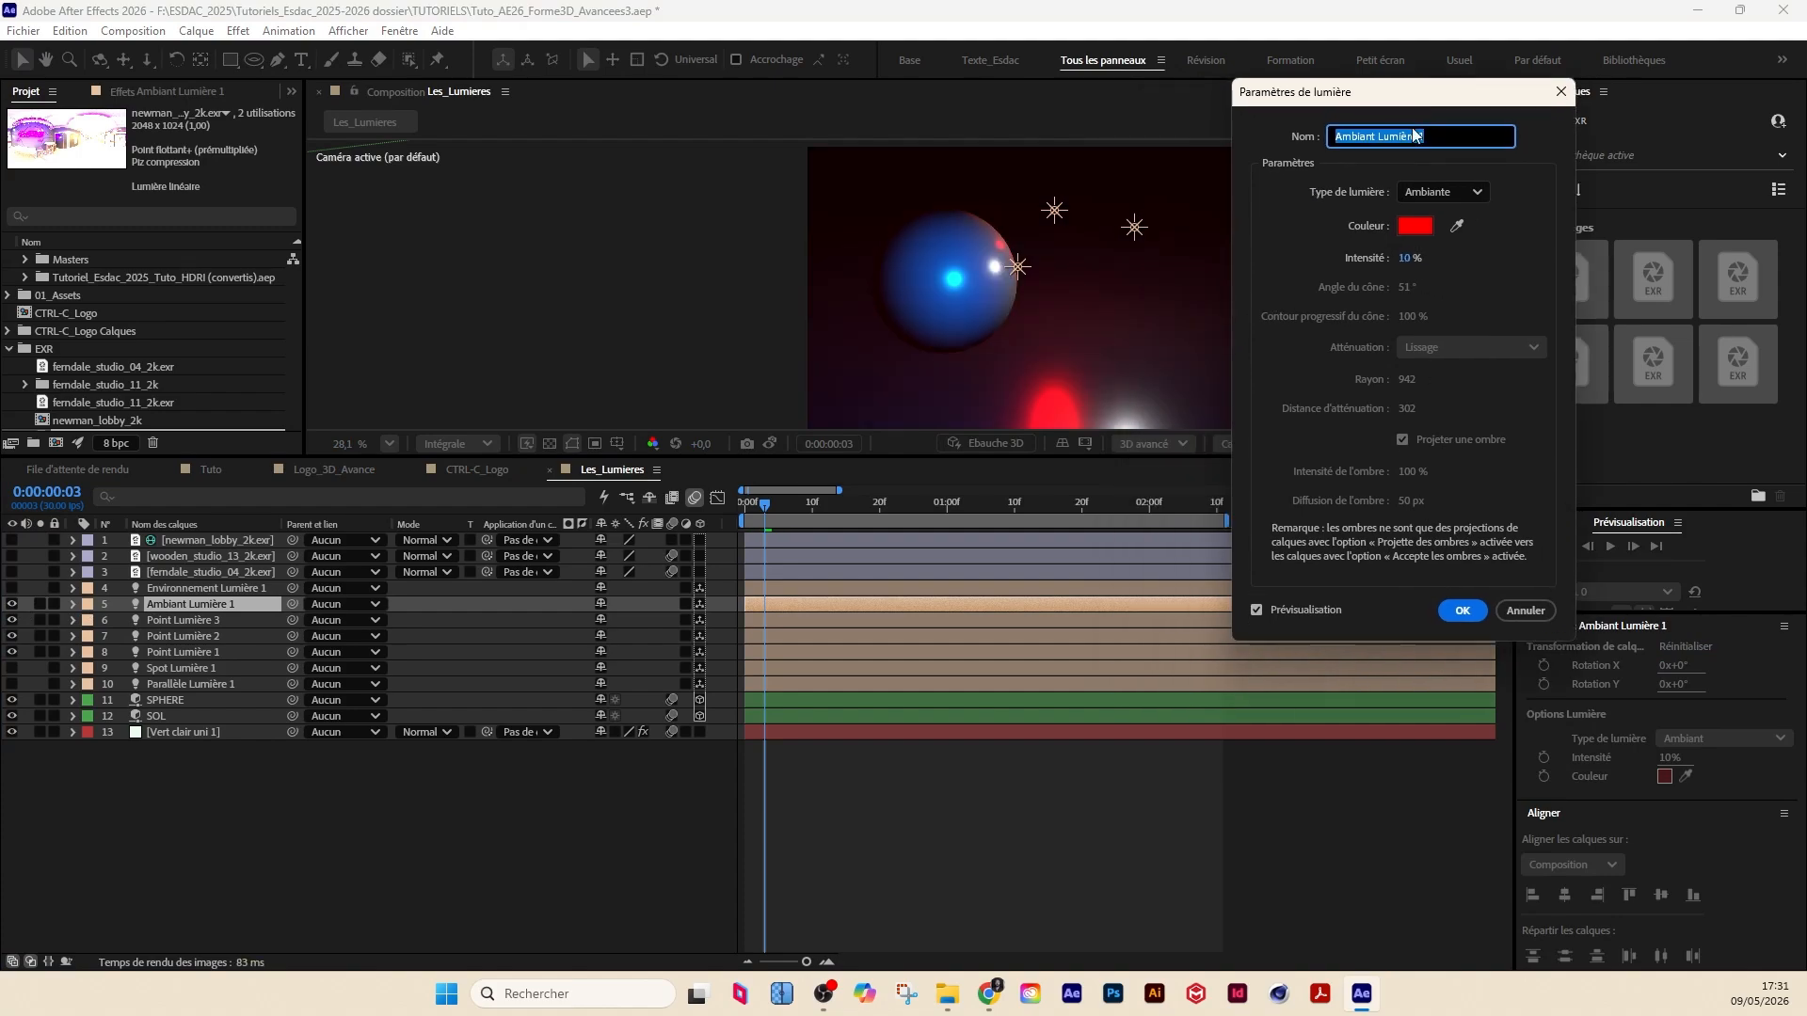
pyautogui.click(1483, 612)
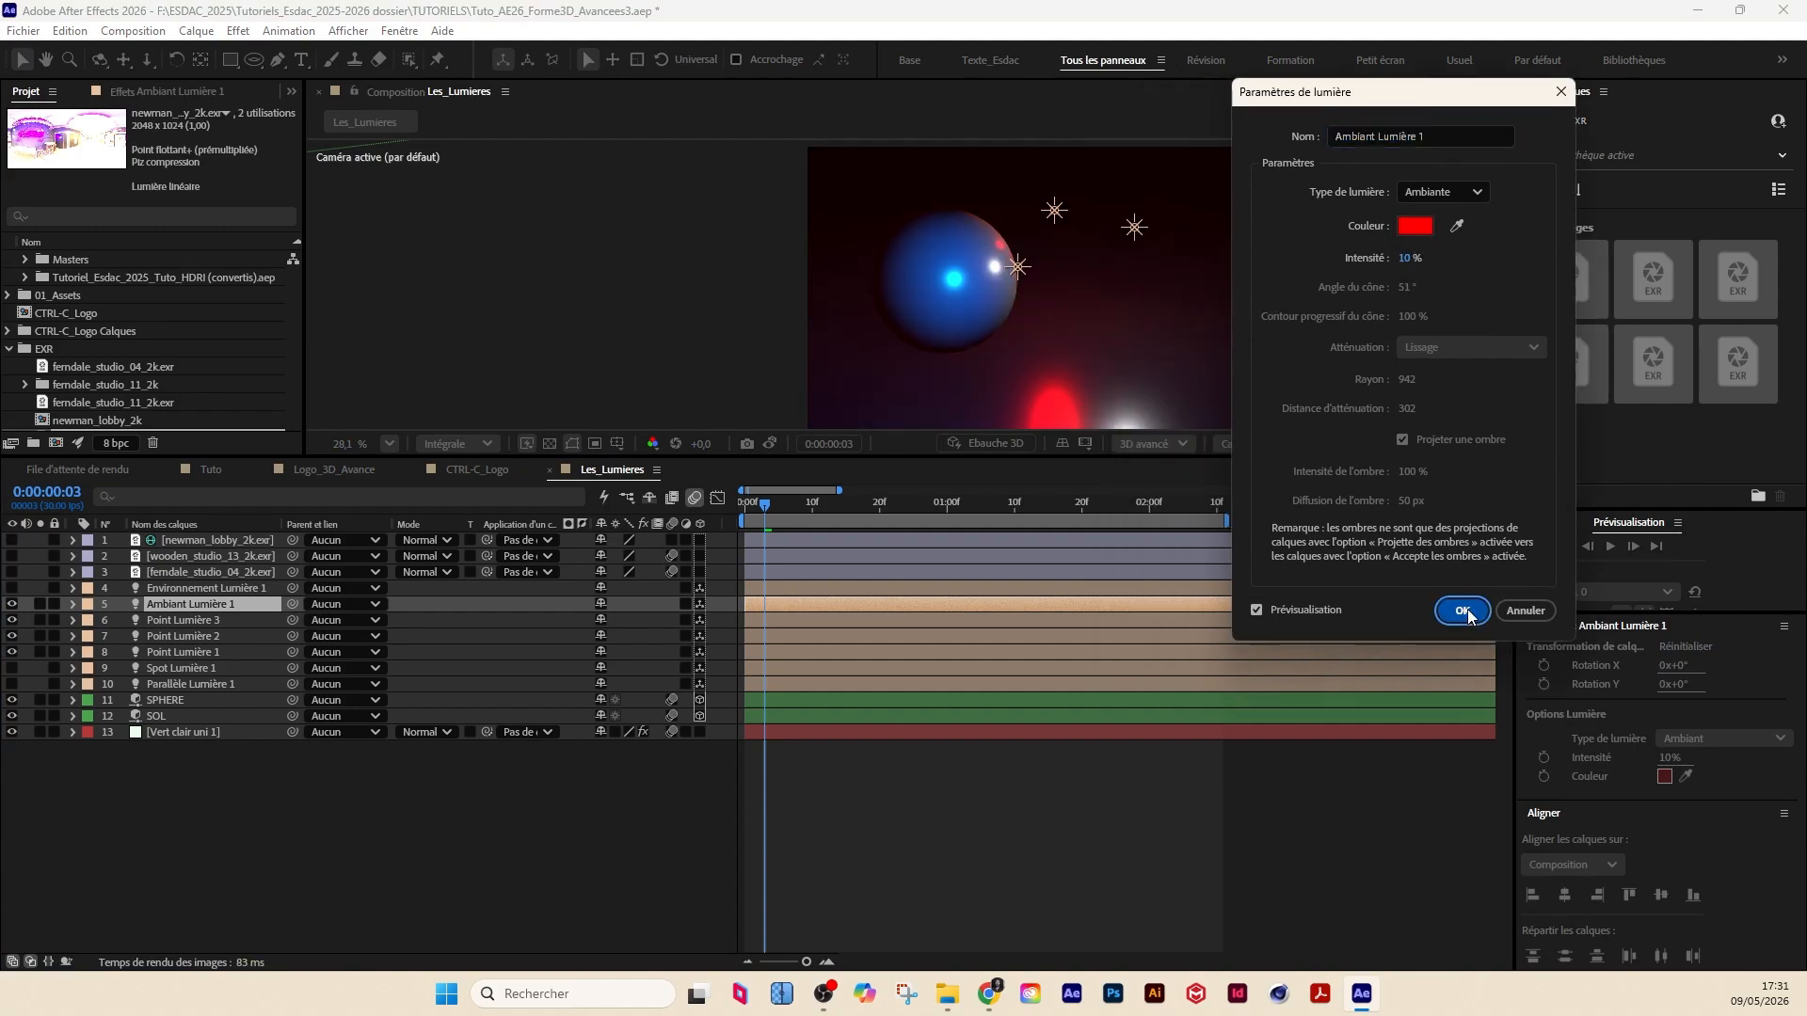
# Step: Change Ambiant Lumière 1's colour to a light pink in its light options
pyautogui.click(74, 605)
pyautogui.click(612, 655)
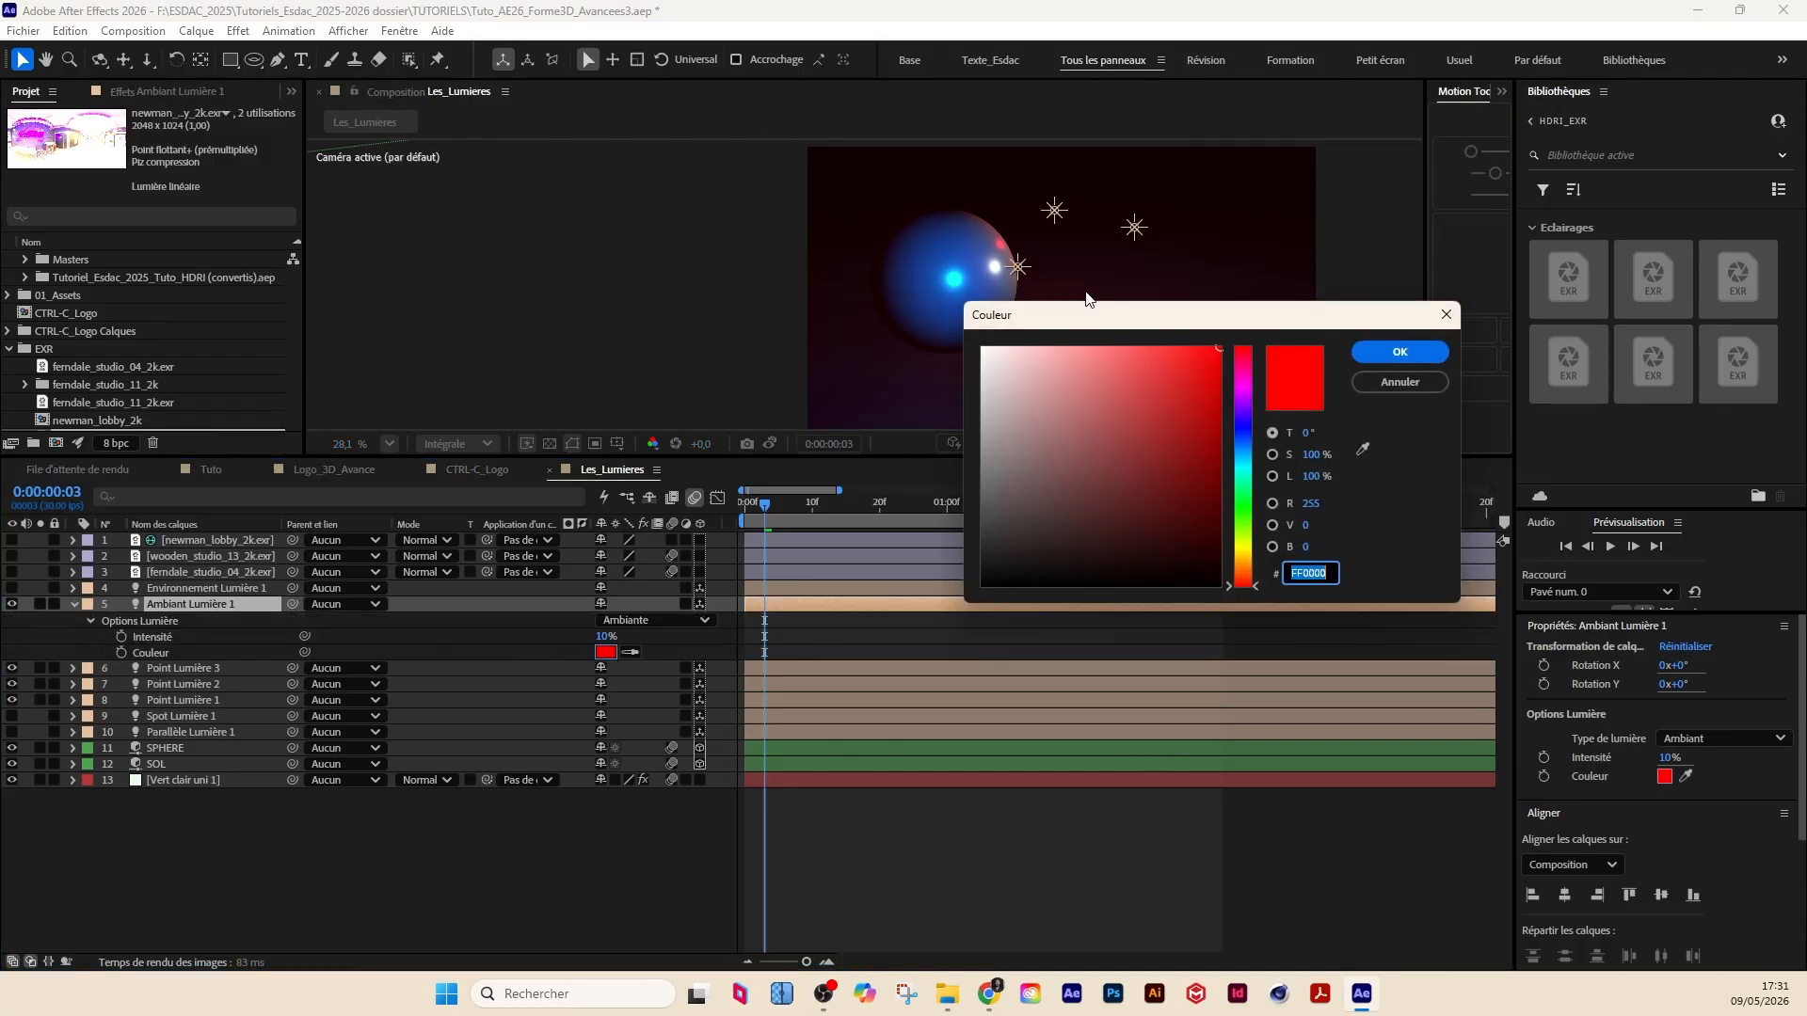
pyautogui.moveTo(1083, 345)
pyautogui.mouseDown()
pyautogui.moveTo(1236, 347)
pyautogui.moveTo(998, 346)
pyautogui.moveTo(1081, 346)
pyautogui.mouseUp()
pyautogui.click(1400, 352)
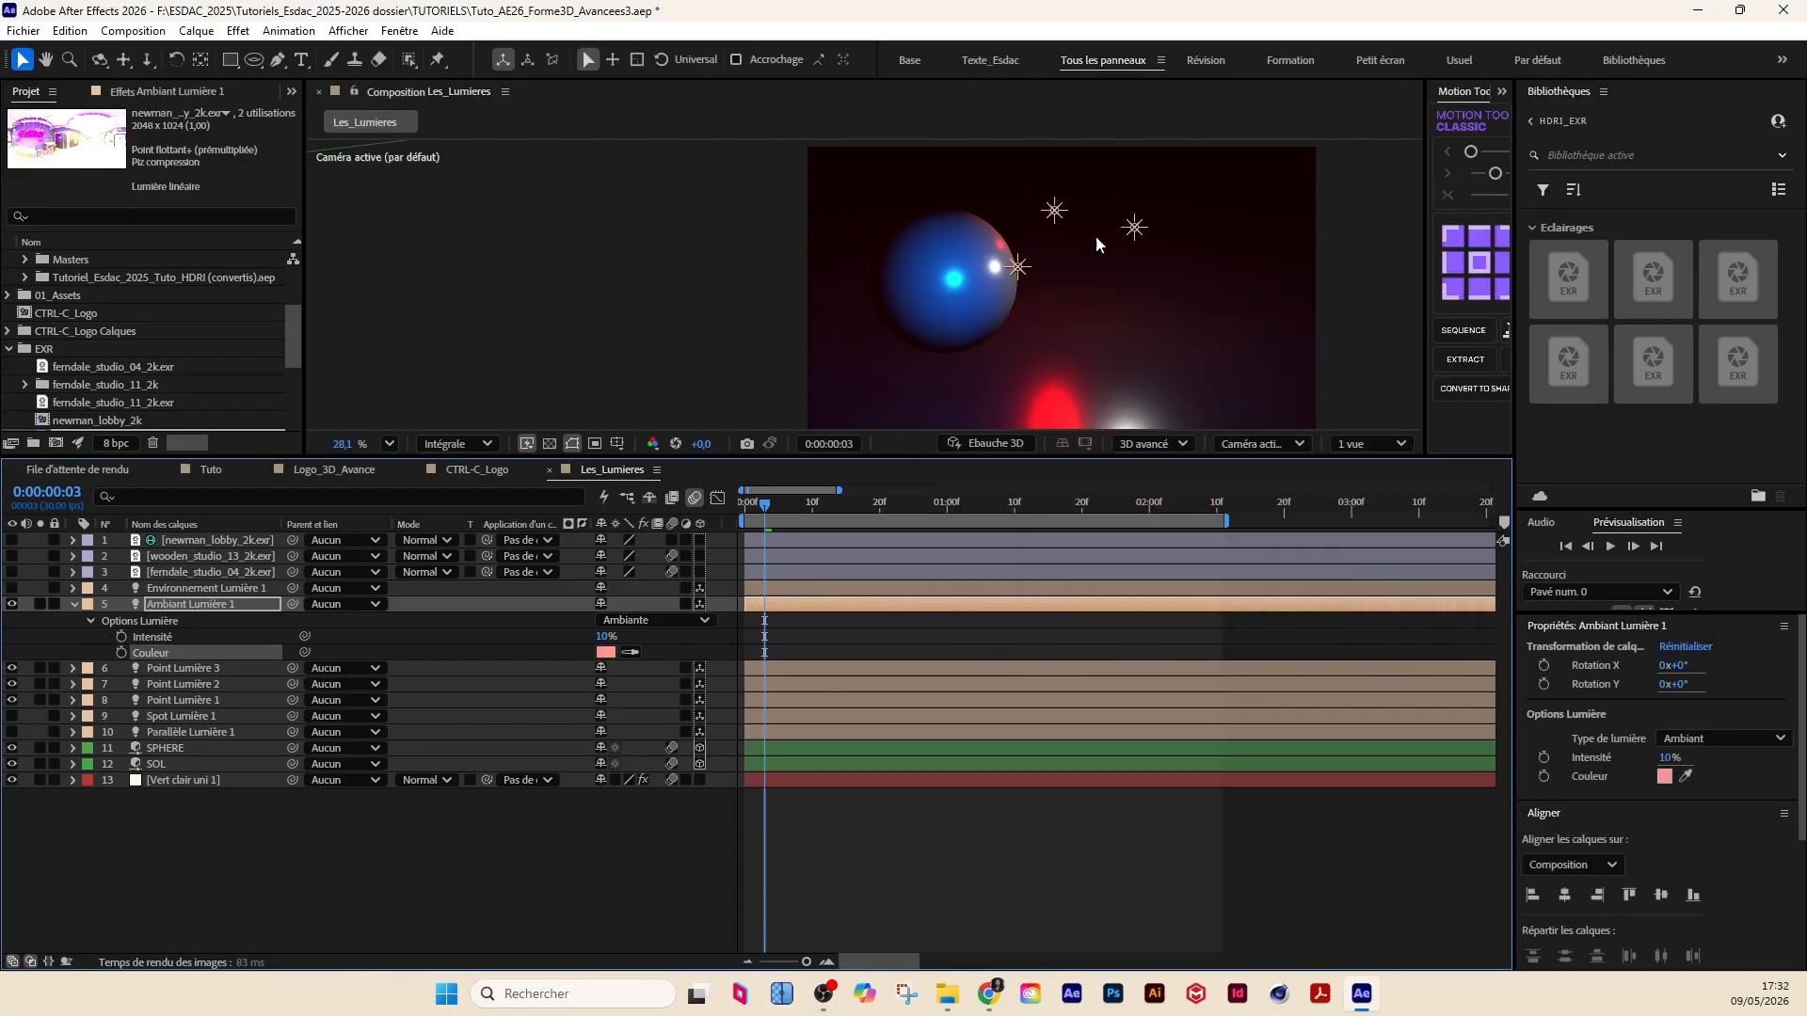
pyautogui.click(463, 844)
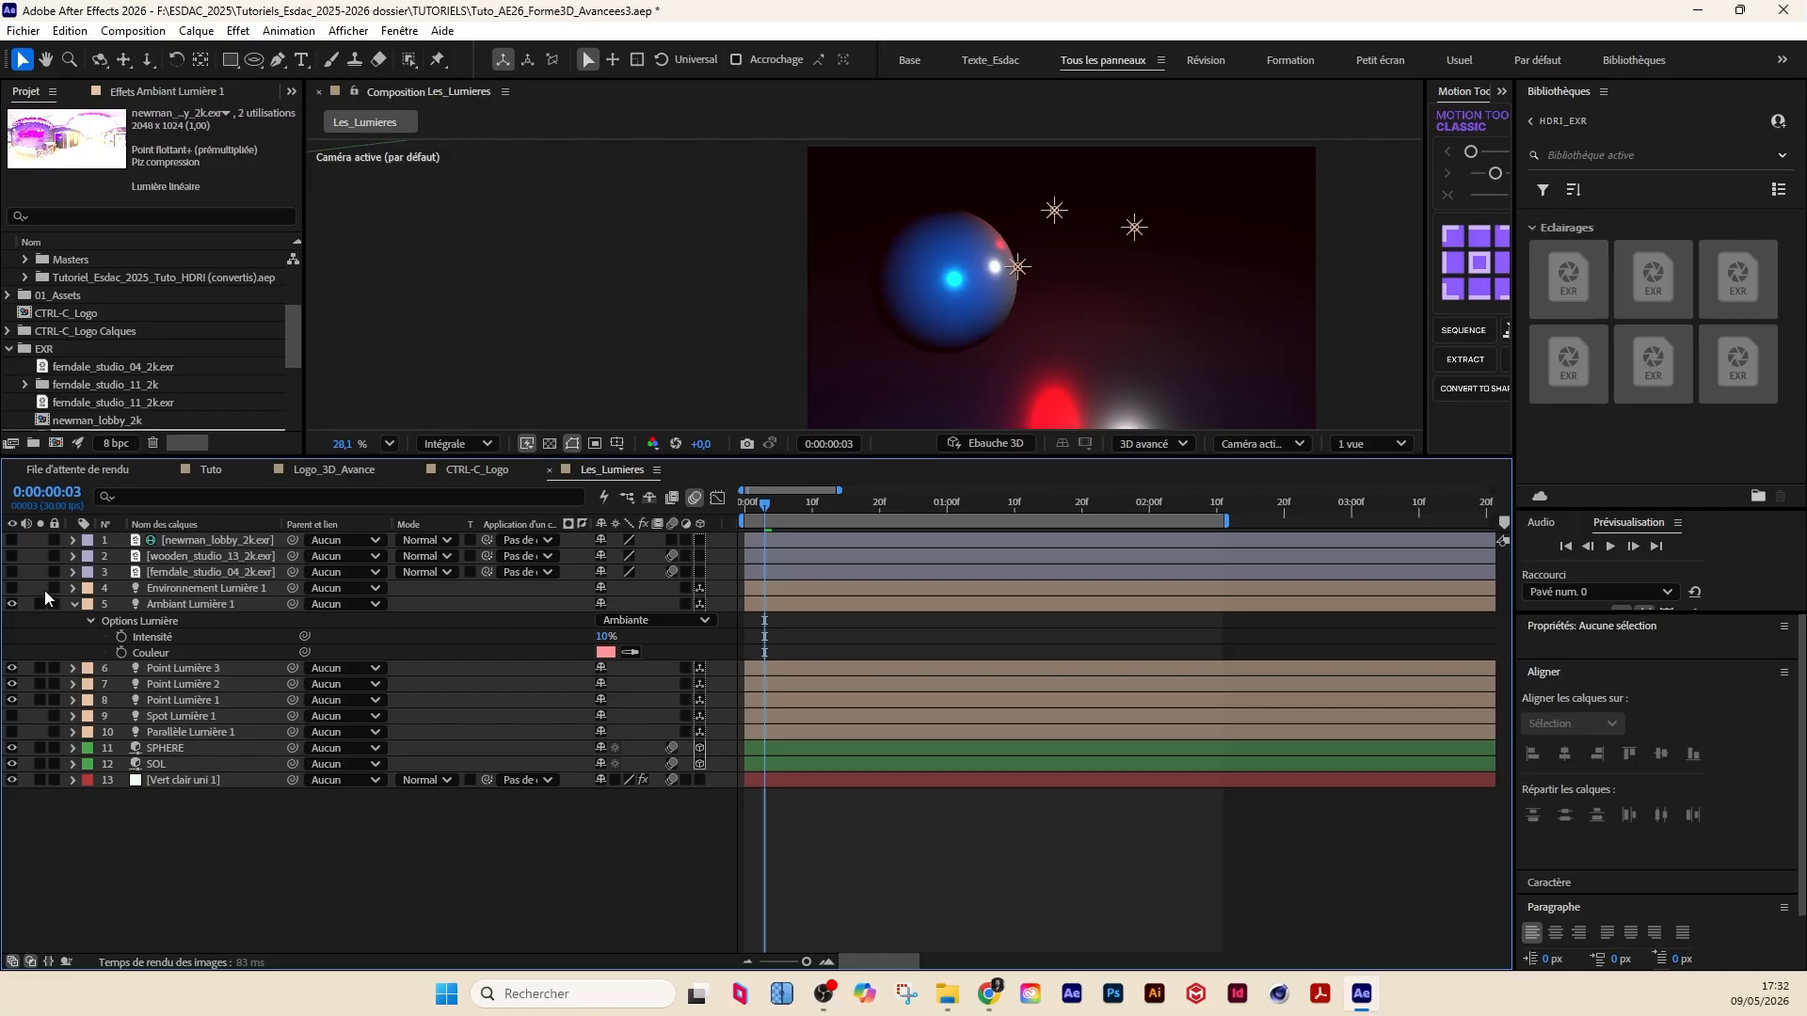
# Step: Toggle Point Lumière 3's visibility, leave it hidden, and collapse Ambiant Lumière 1's properties
pyautogui.click(13, 669)
pyautogui.click(12, 669)
pyautogui.click(178, 669)
pyautogui.click(12, 669)
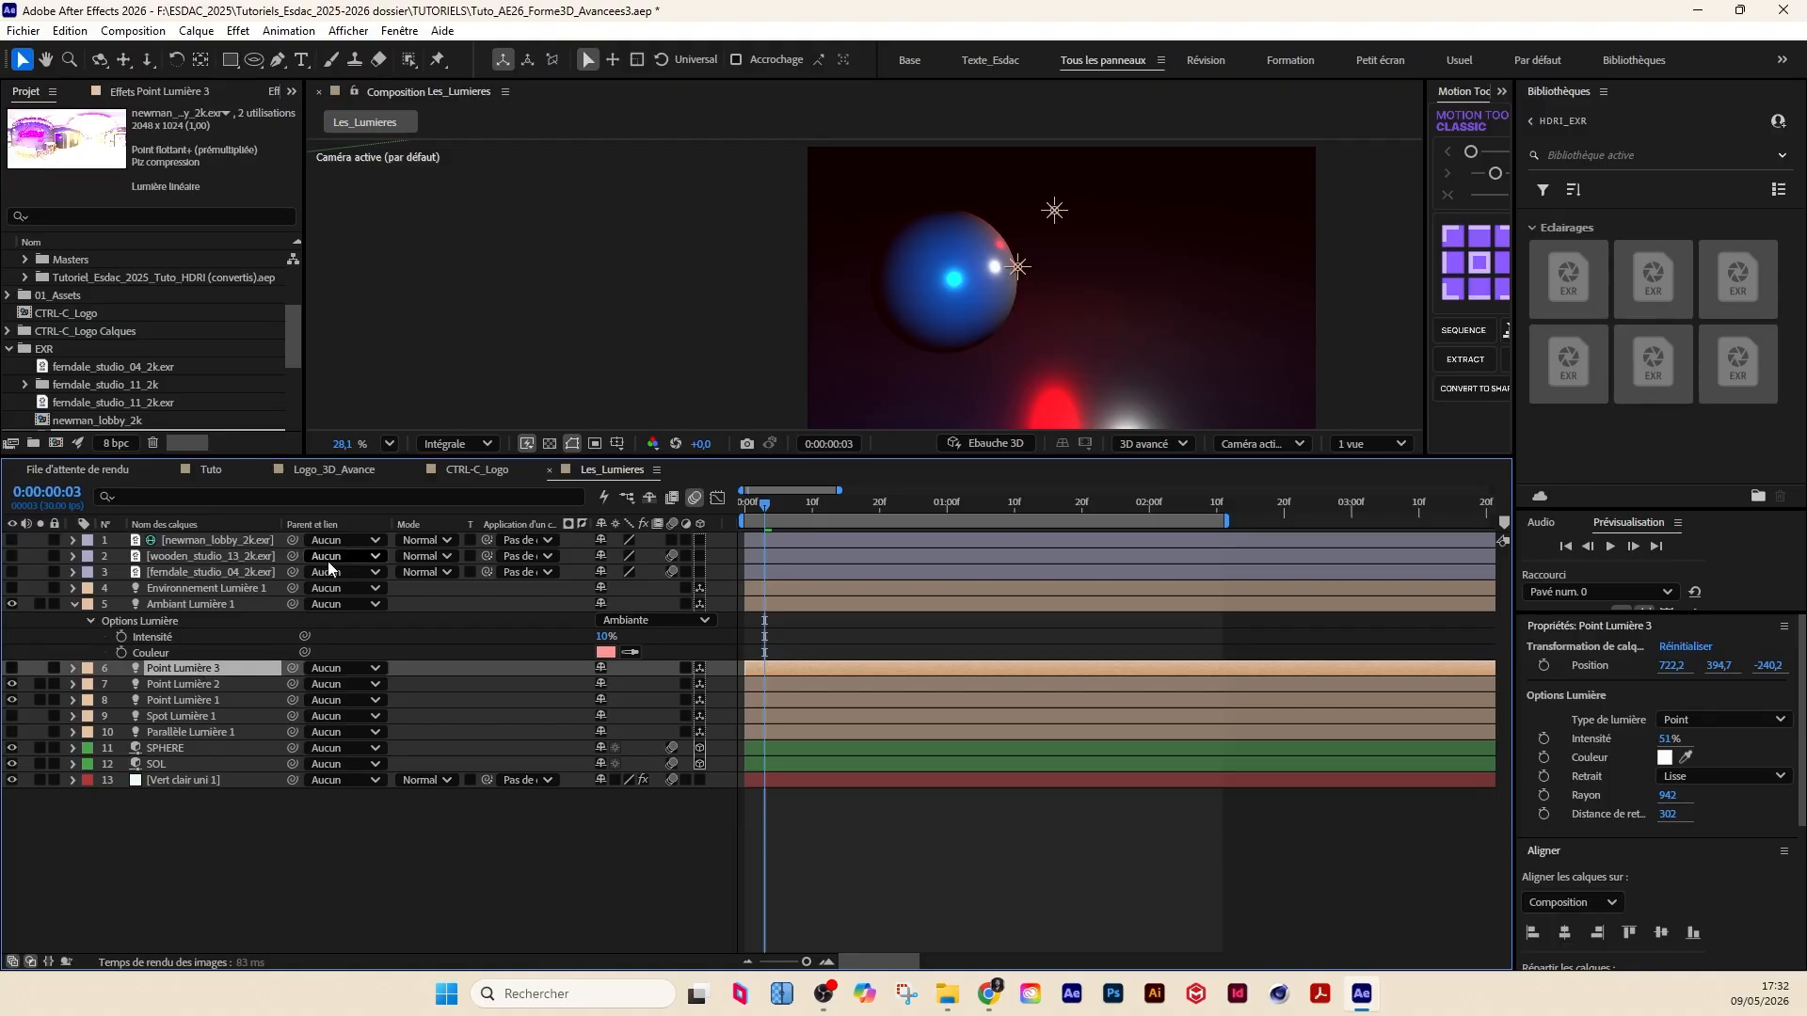
pyautogui.click(198, 605)
pyautogui.click(76, 606)
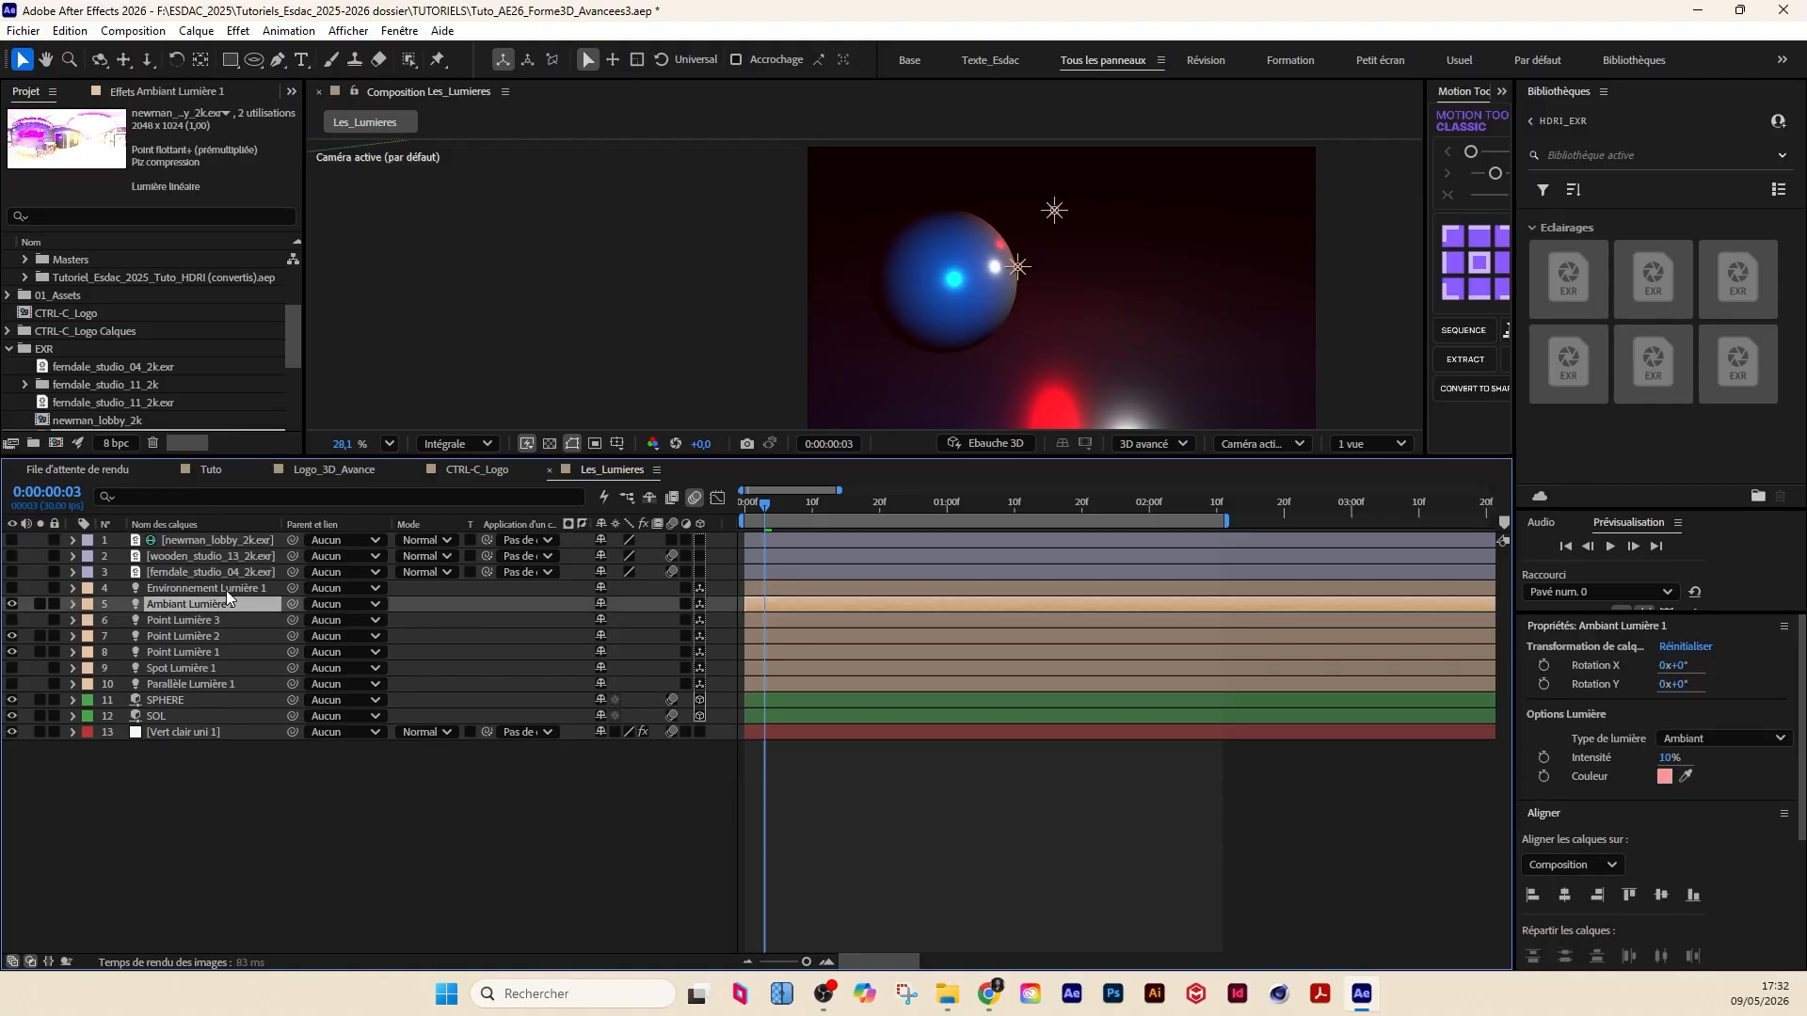
# Step: Make Environnement Lumière 1 visible and set its intensity to 100% in its light settings
pyautogui.click(216, 588)
pyautogui.scroll(-1, 1045, 324)
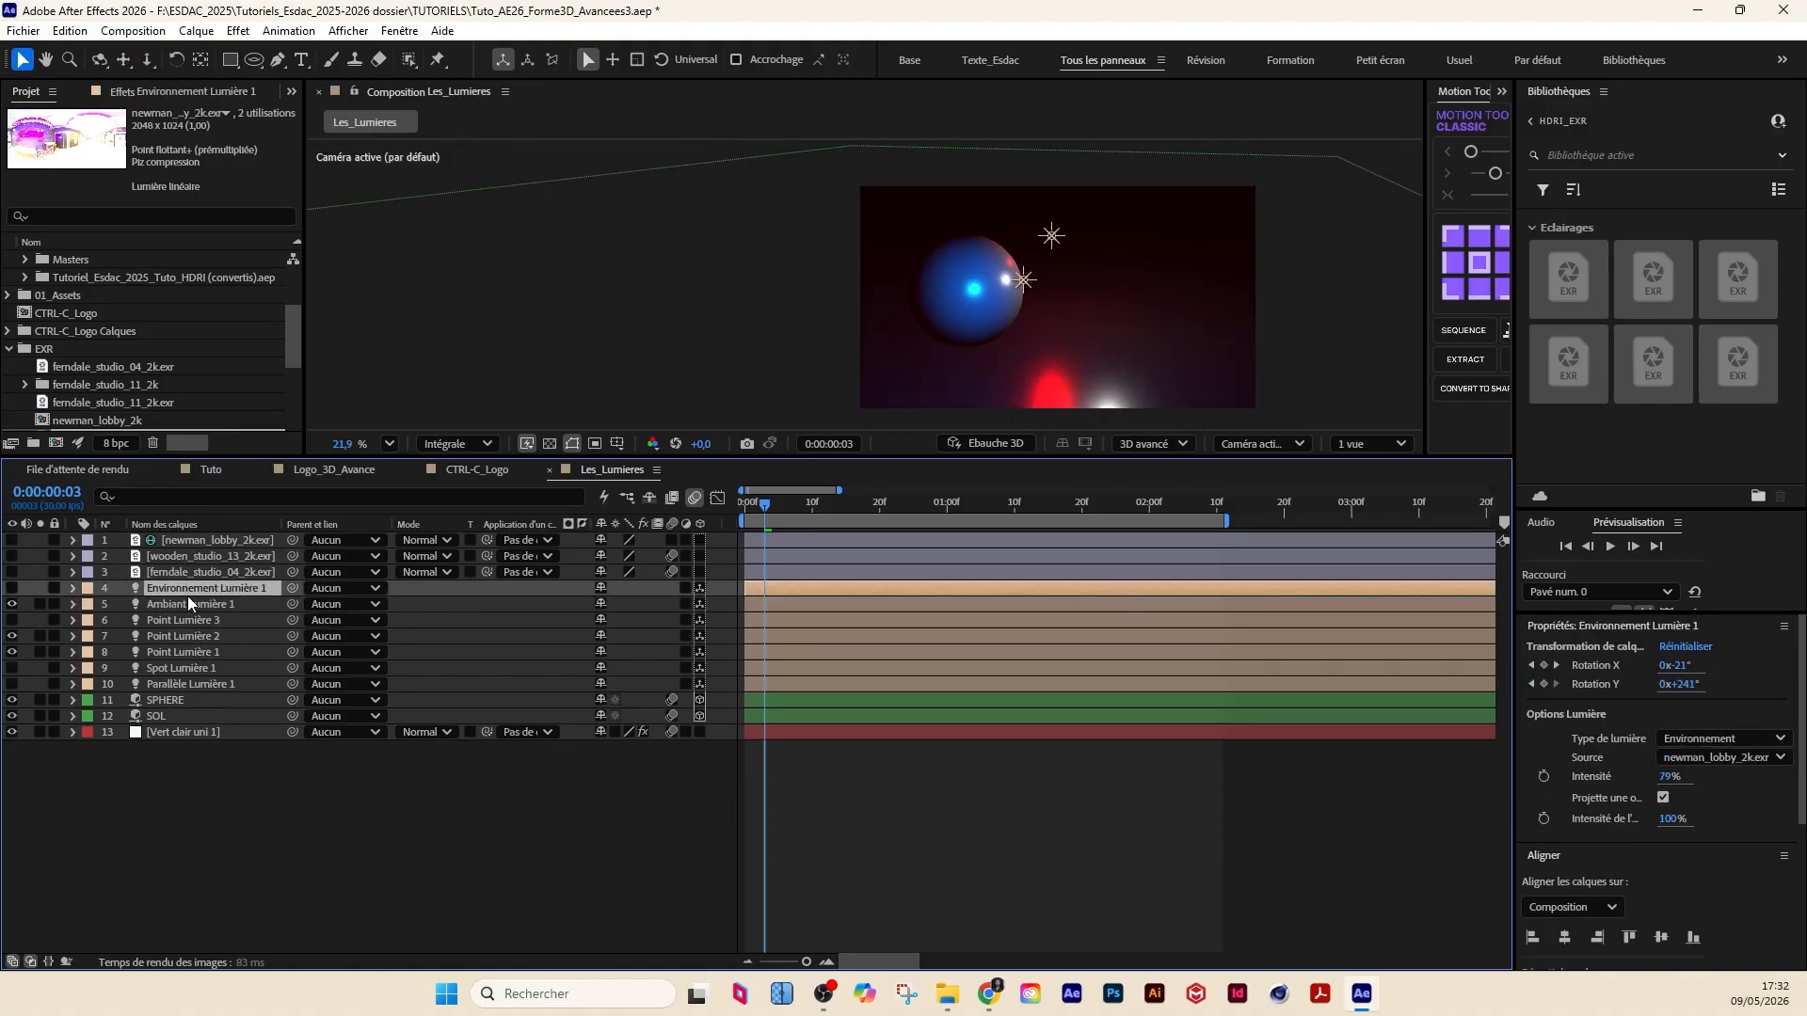
pyautogui.click(14, 588)
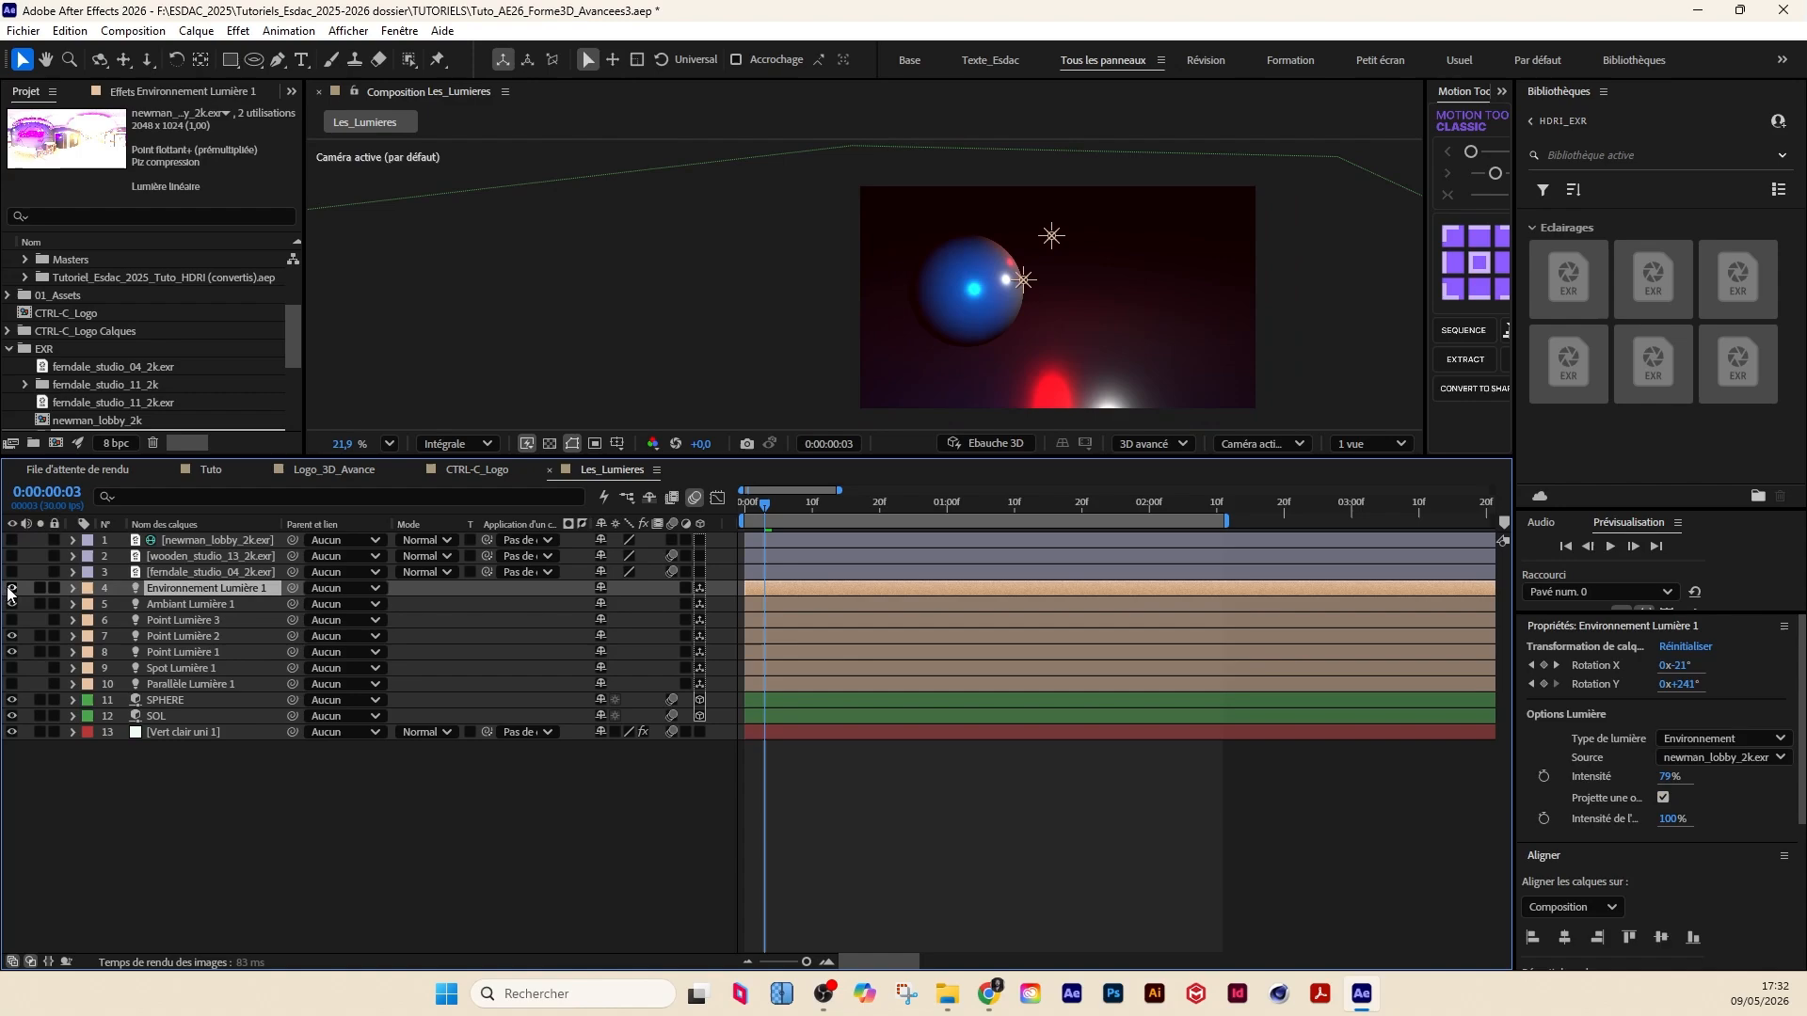
pyautogui.click(363, 851)
pyautogui.click(211, 591)
pyautogui.doubleClick(179, 585)
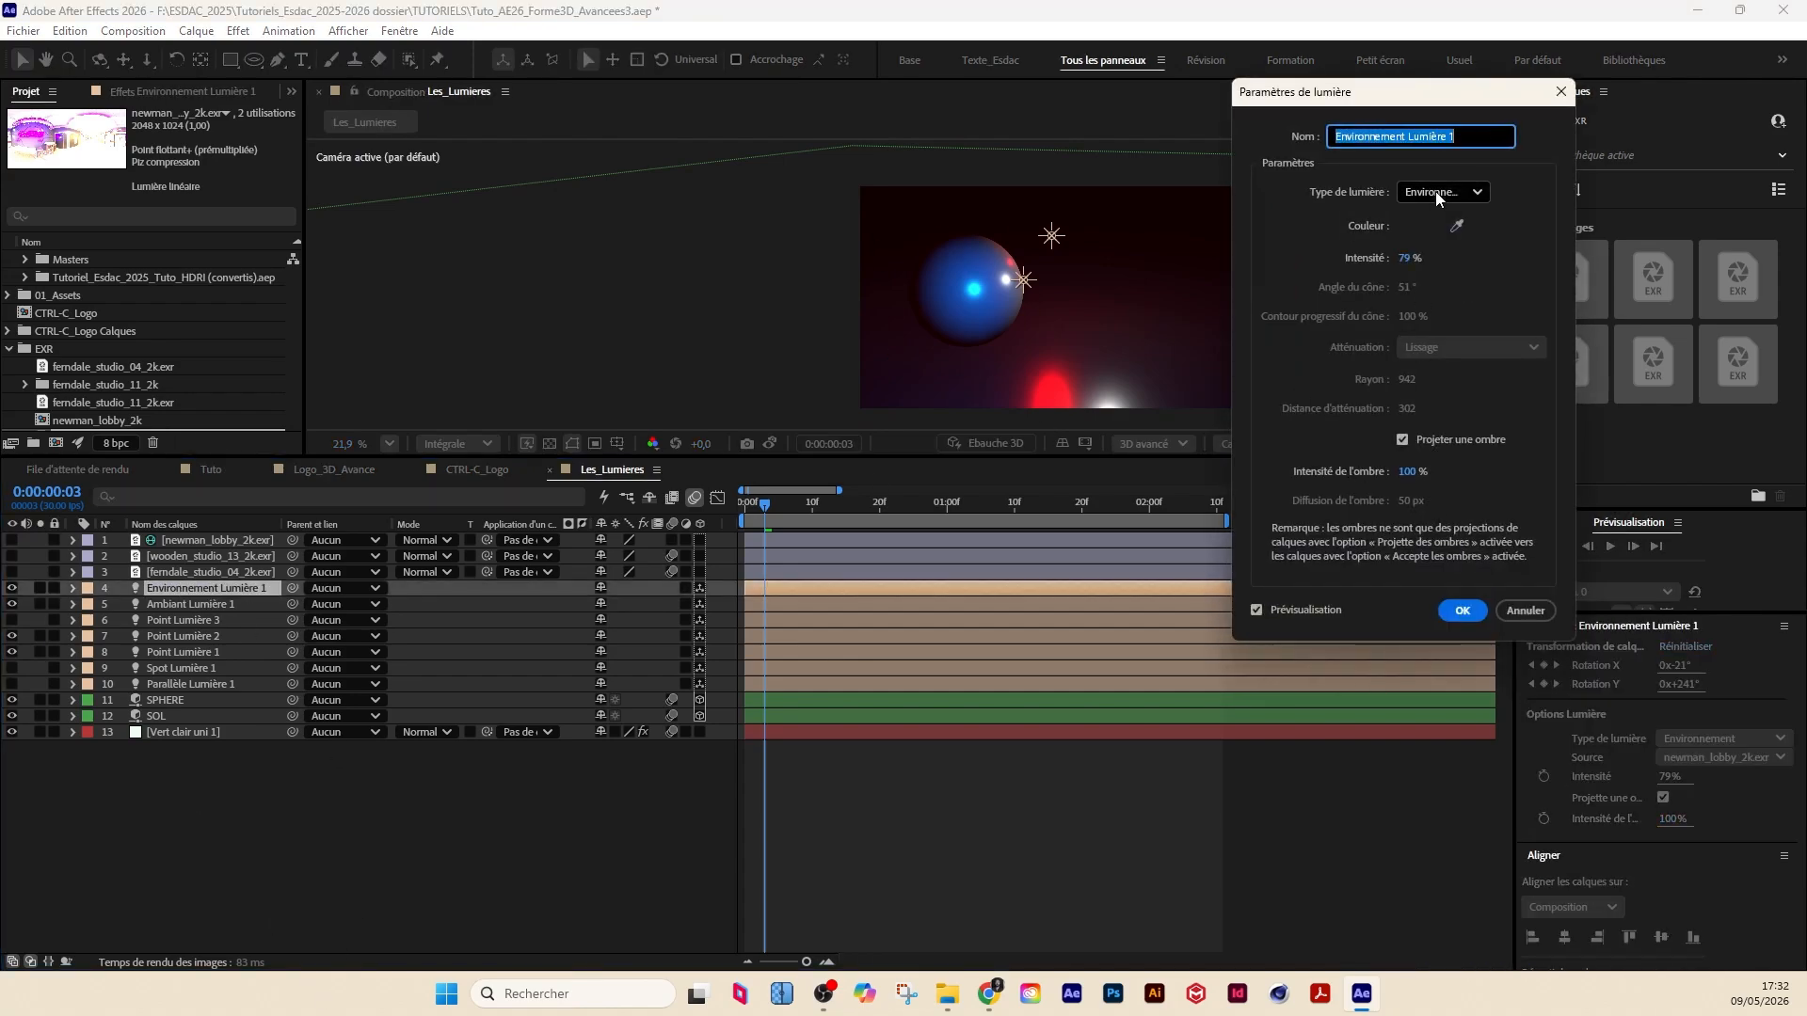
pyautogui.click(1408, 258)
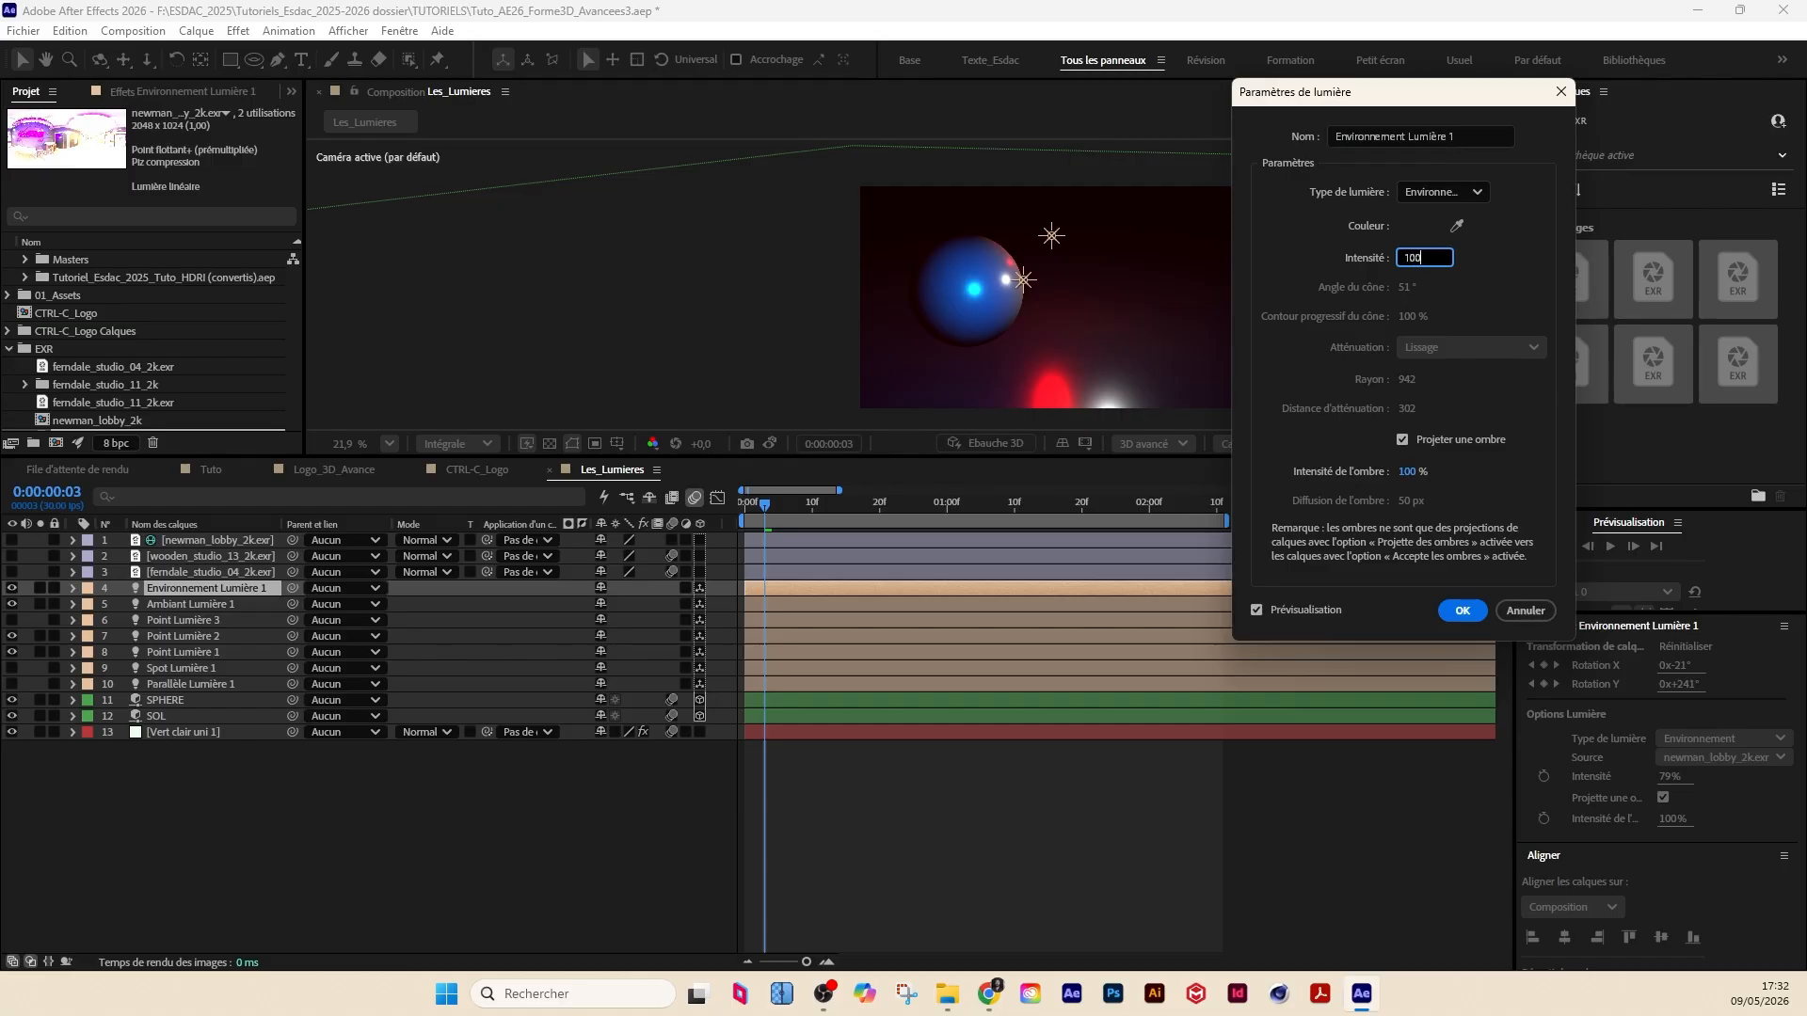
pyautogui.press('Return')
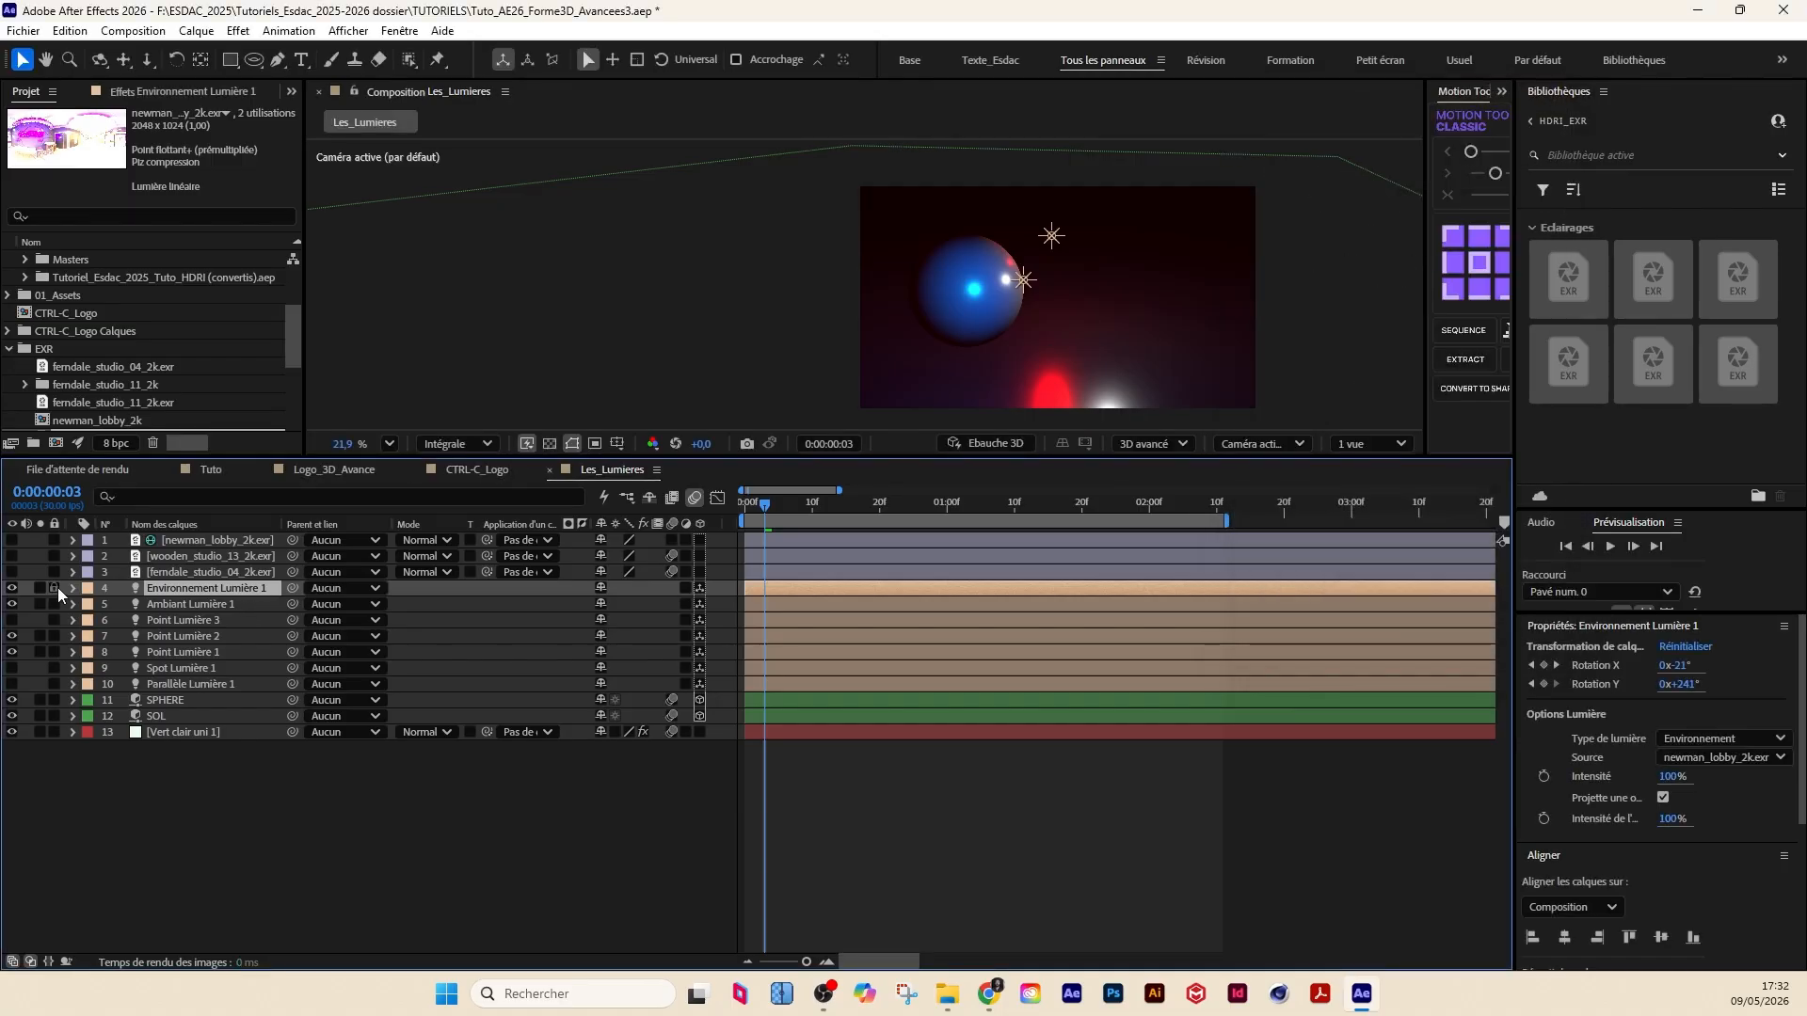
# Step: Set Environnement Lumière 1's source to Par défaut and collapse its properties
pyautogui.click(72, 588)
pyautogui.click(657, 637)
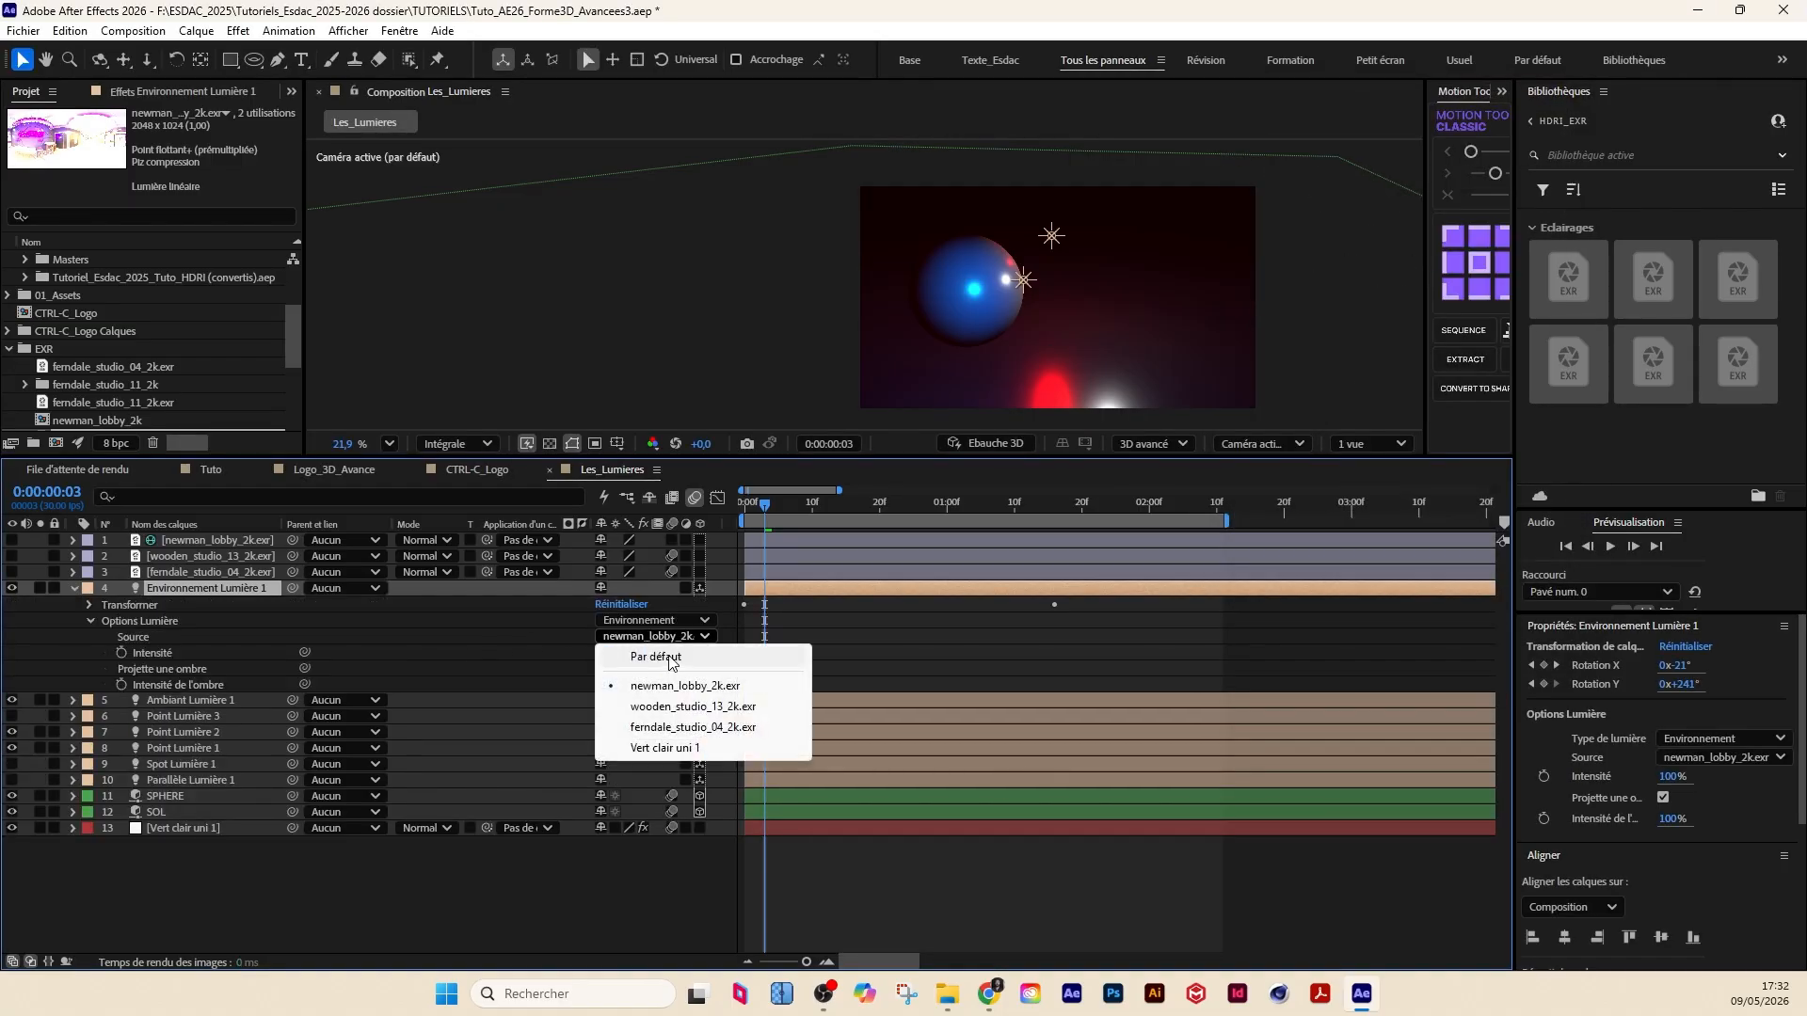
pyautogui.click(671, 658)
pyautogui.click(91, 622)
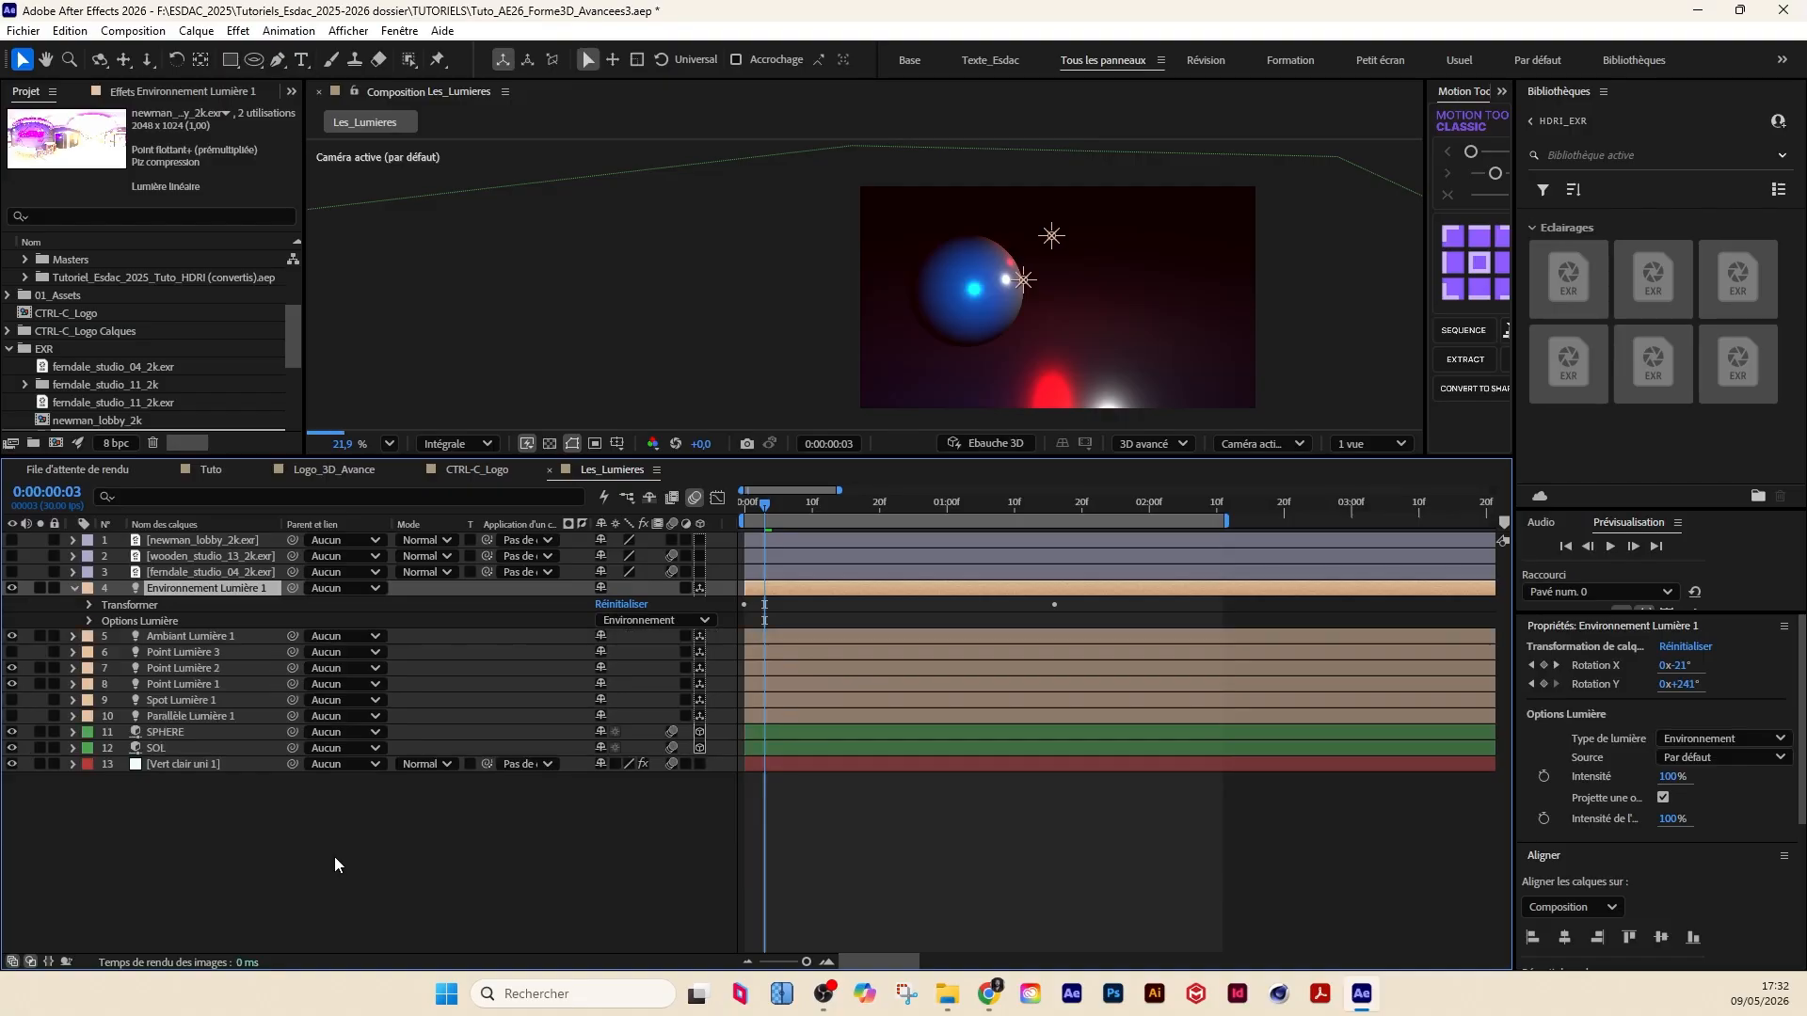
pyautogui.click(74, 590)
pyautogui.click(250, 793)
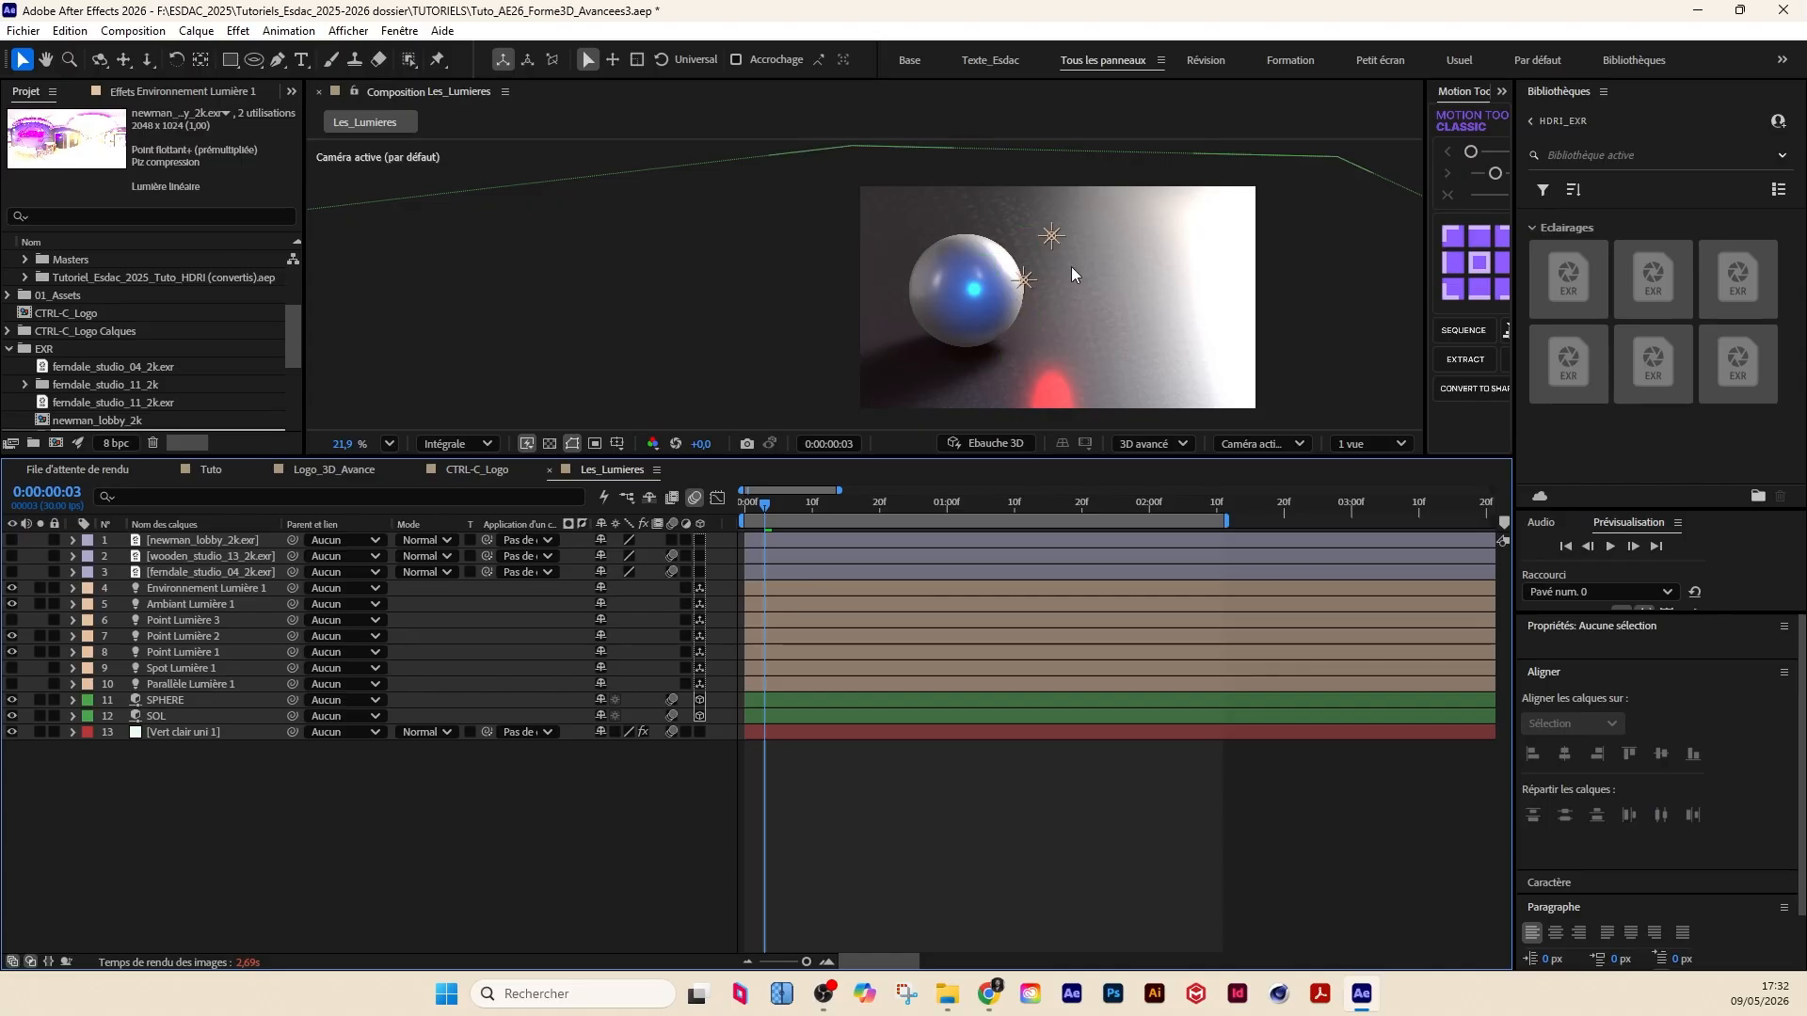
# Step: Move Point Lumière 2 down along the Y axis, to about Y 531.6
pyautogui.click(198, 605)
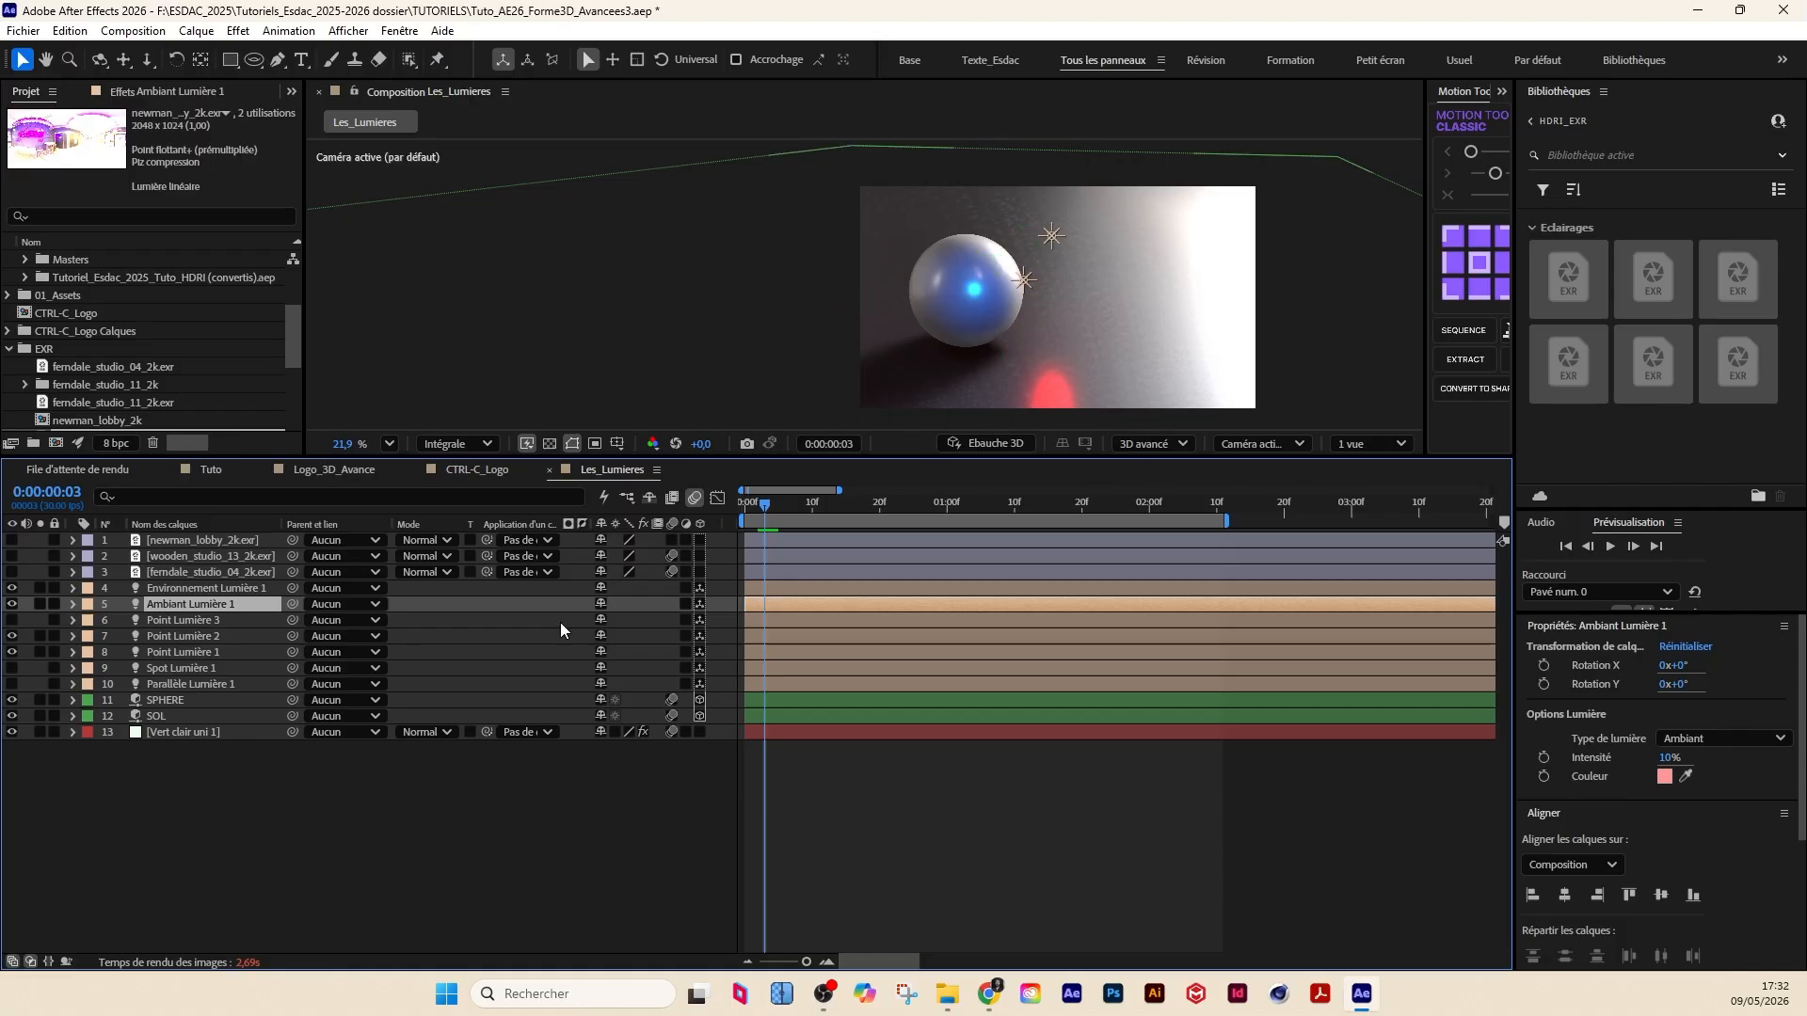
pyautogui.click(191, 637)
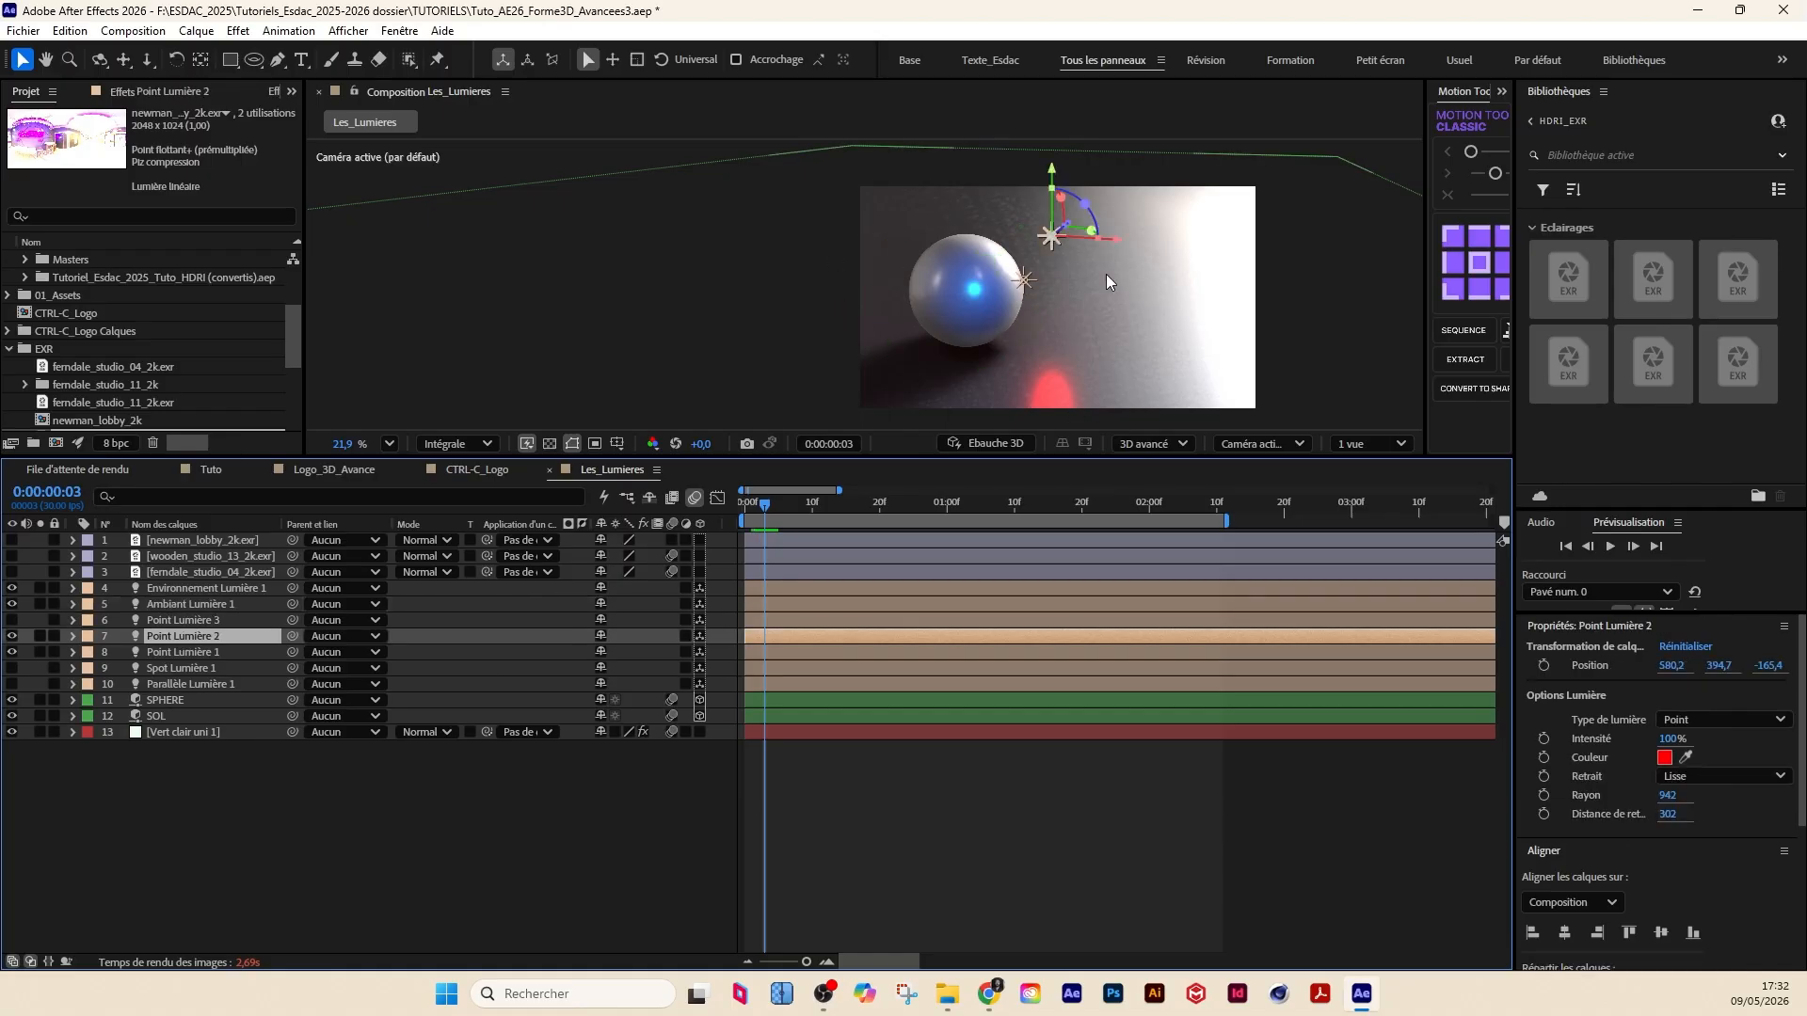
pyautogui.moveTo(1052, 188); pyautogui.dragTo(1052, 251)
# Step: Lower Environnement Lumière 1's intensity to about 61% and collapse its properties
pyautogui.click(175, 589)
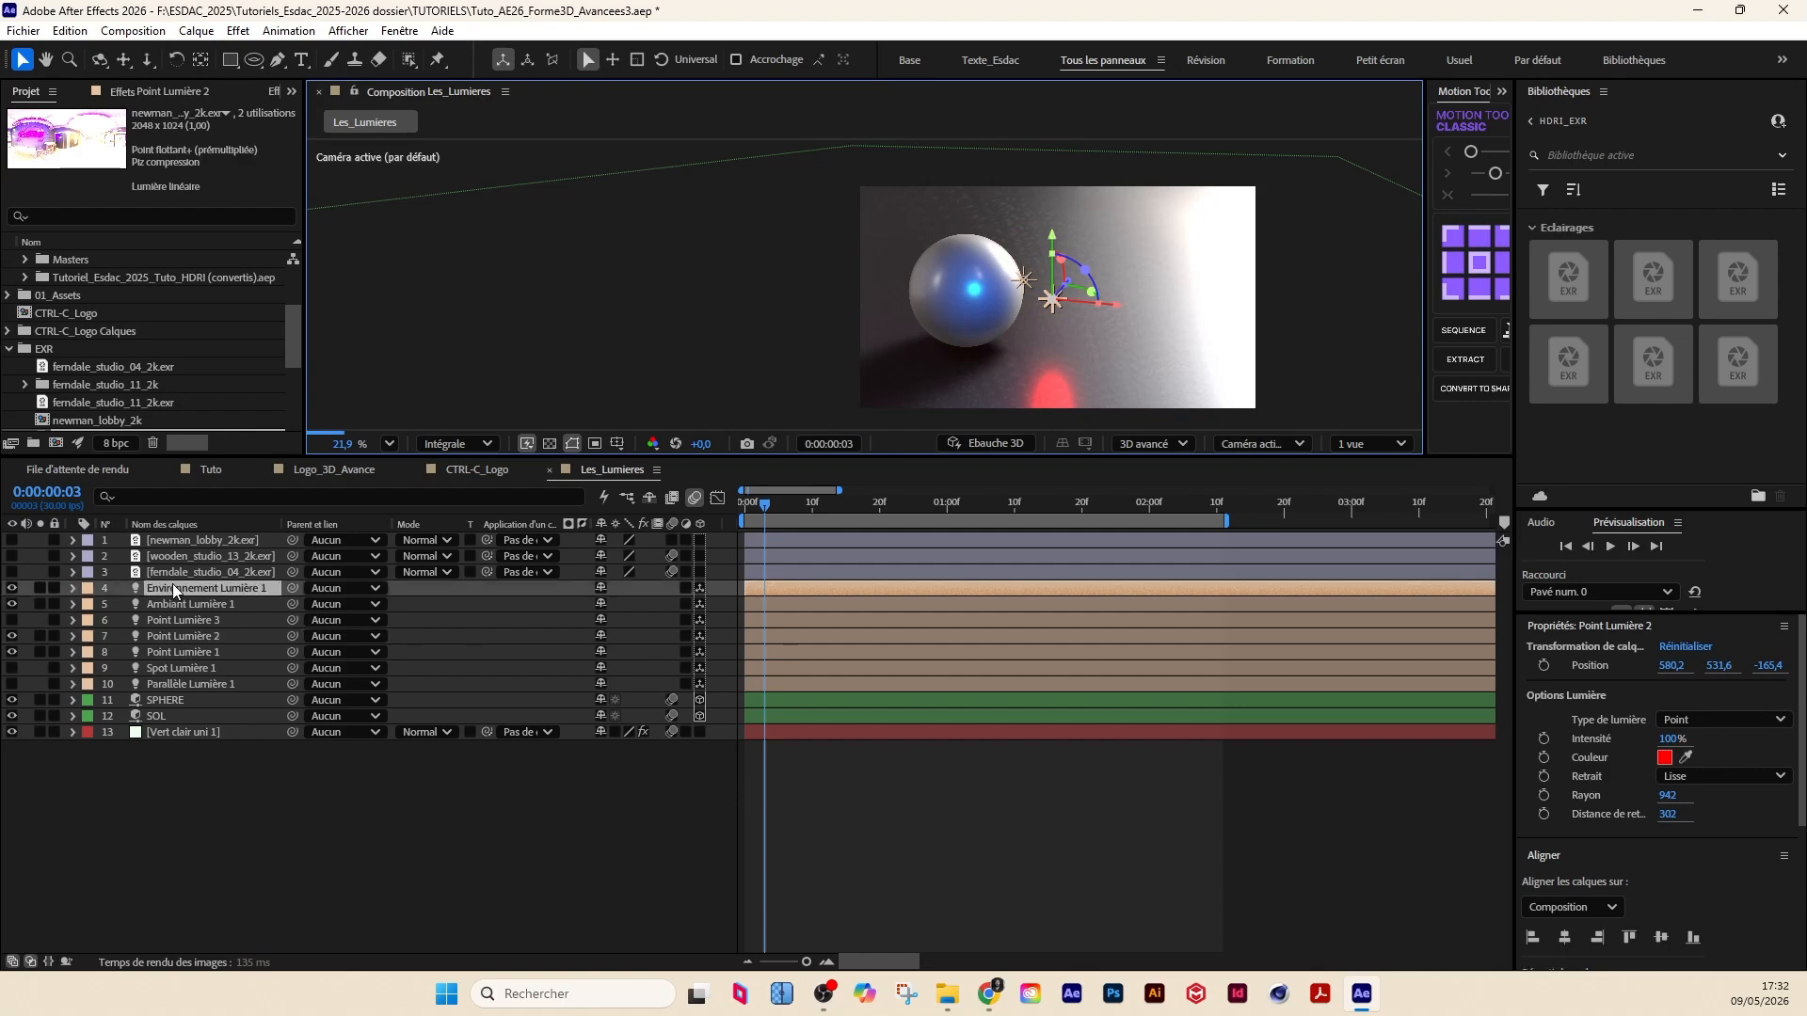
pyautogui.click(73, 588)
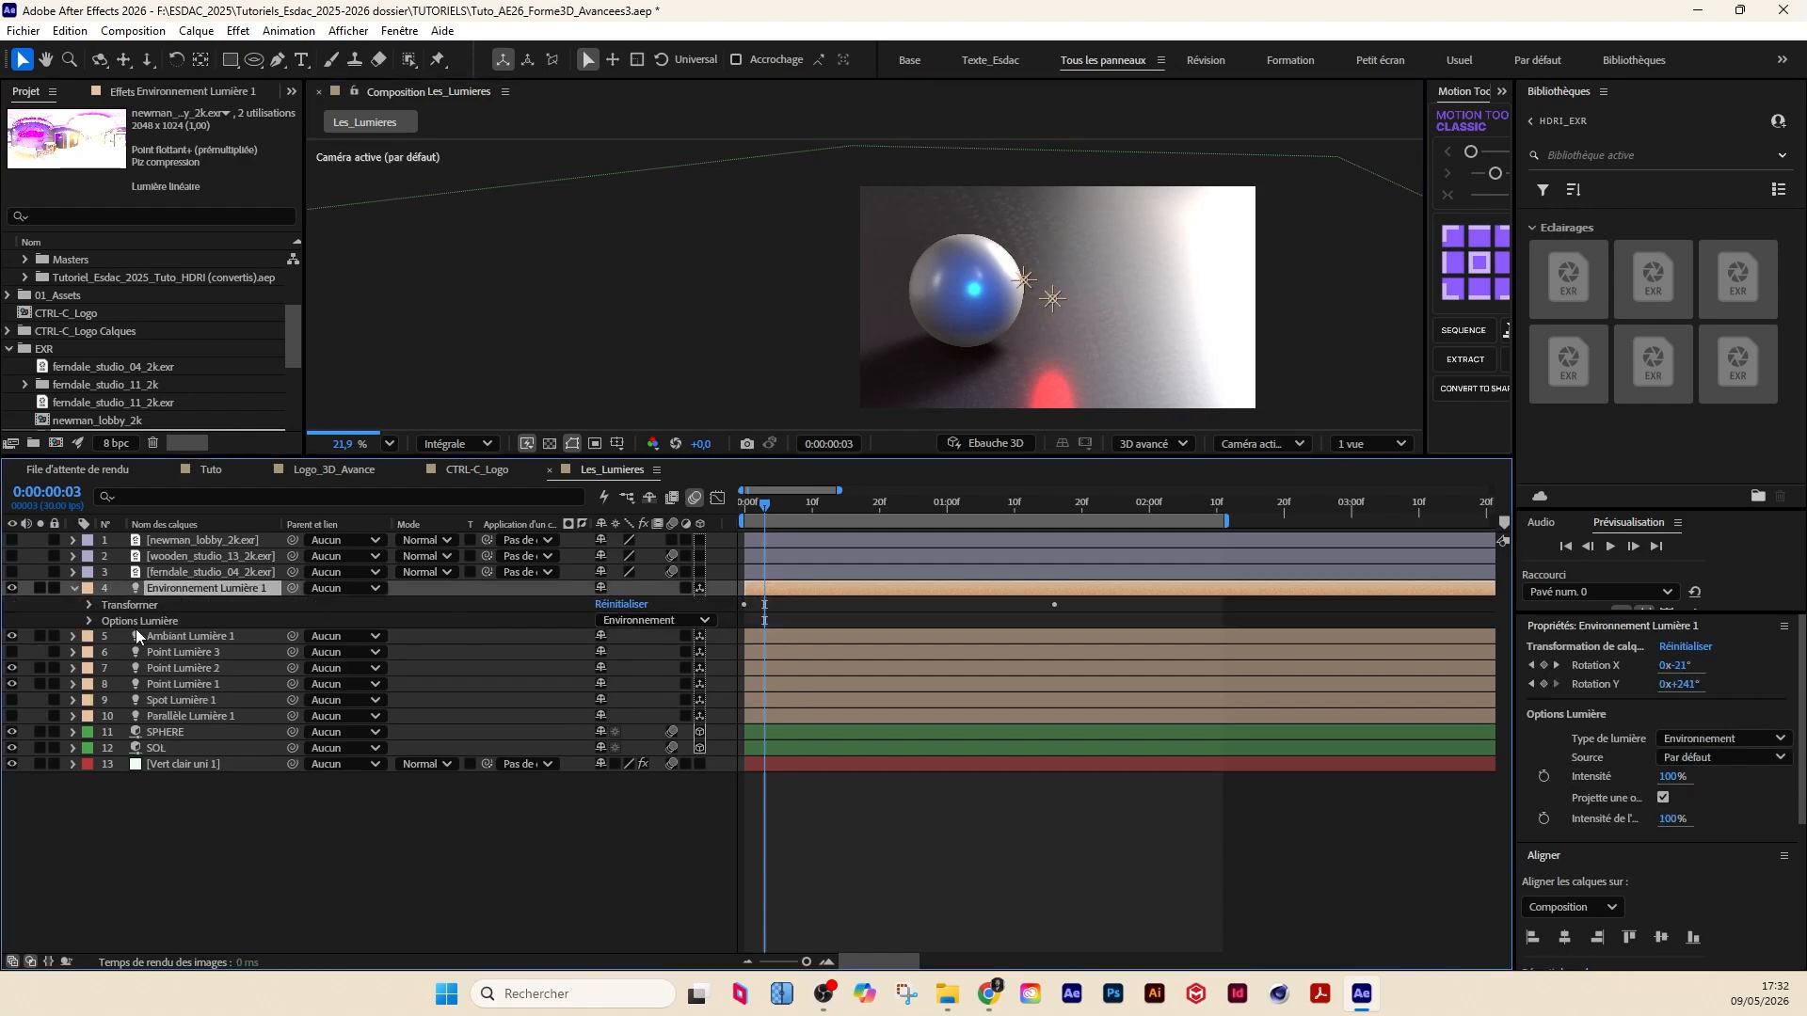
pyautogui.click(91, 621)
pyautogui.moveTo(607, 652); pyautogui.dragTo(569, 656)
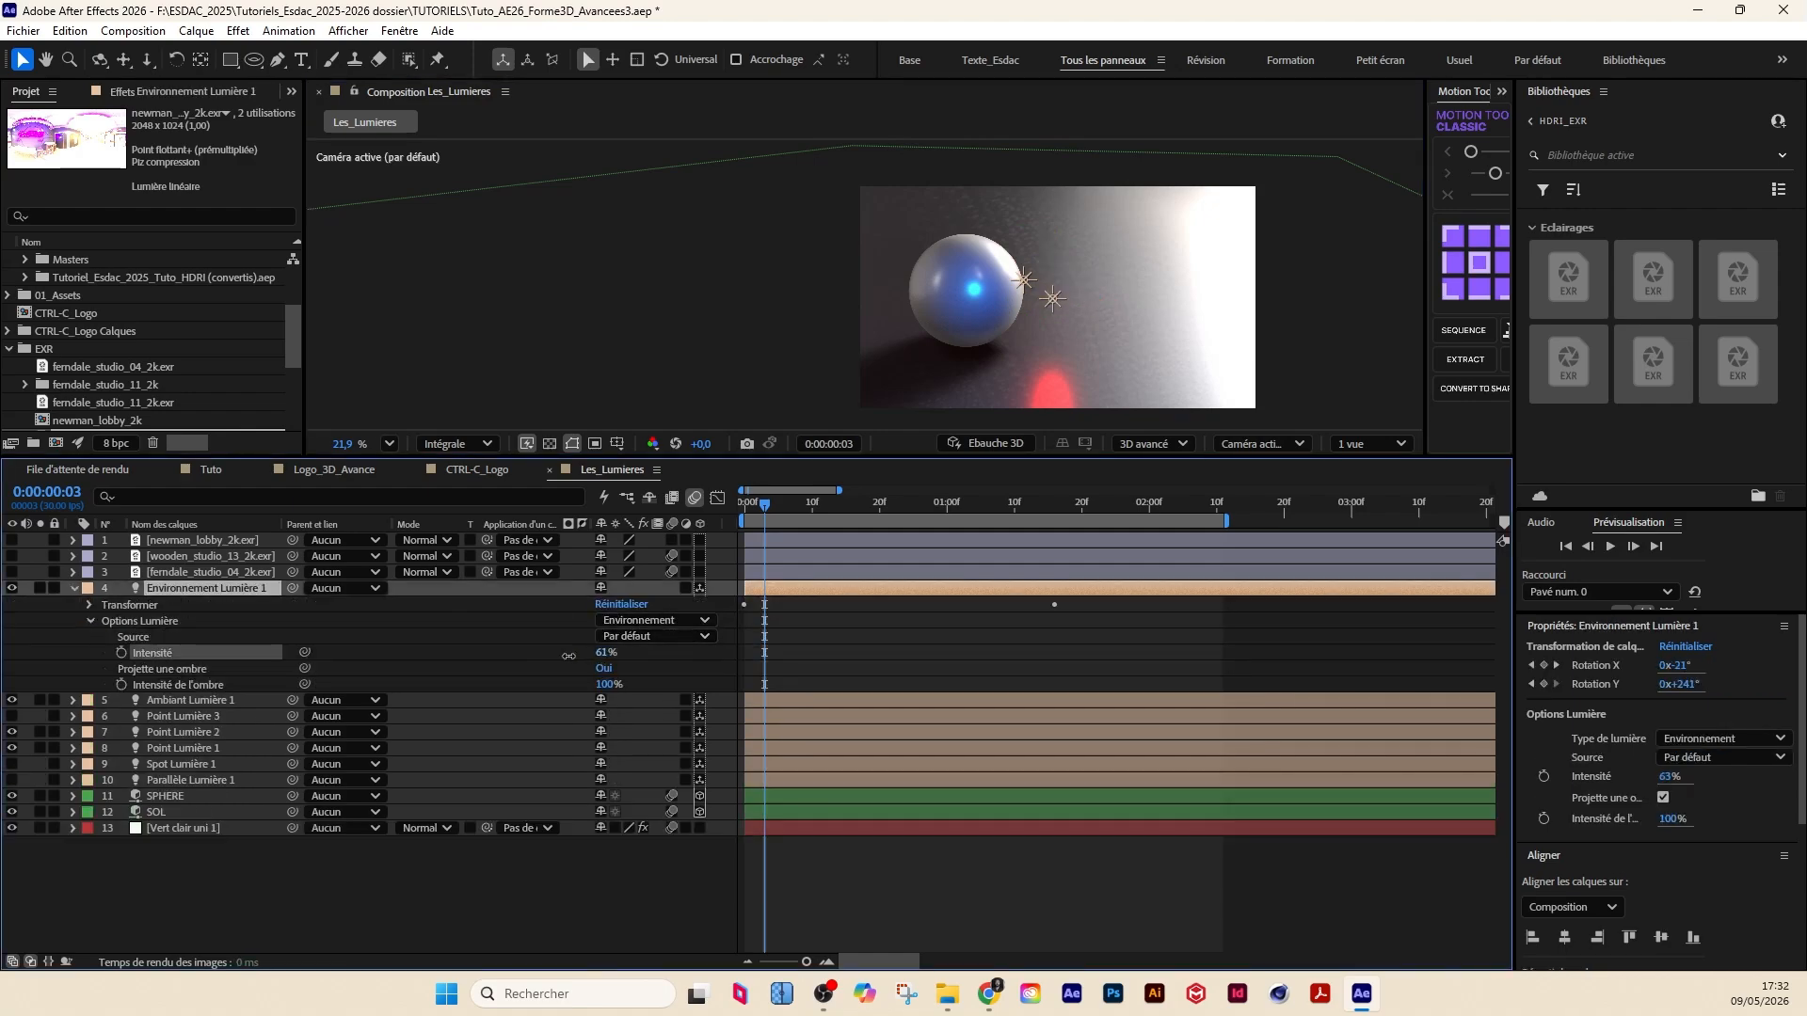
pyautogui.click(75, 590)
pyautogui.click(376, 811)
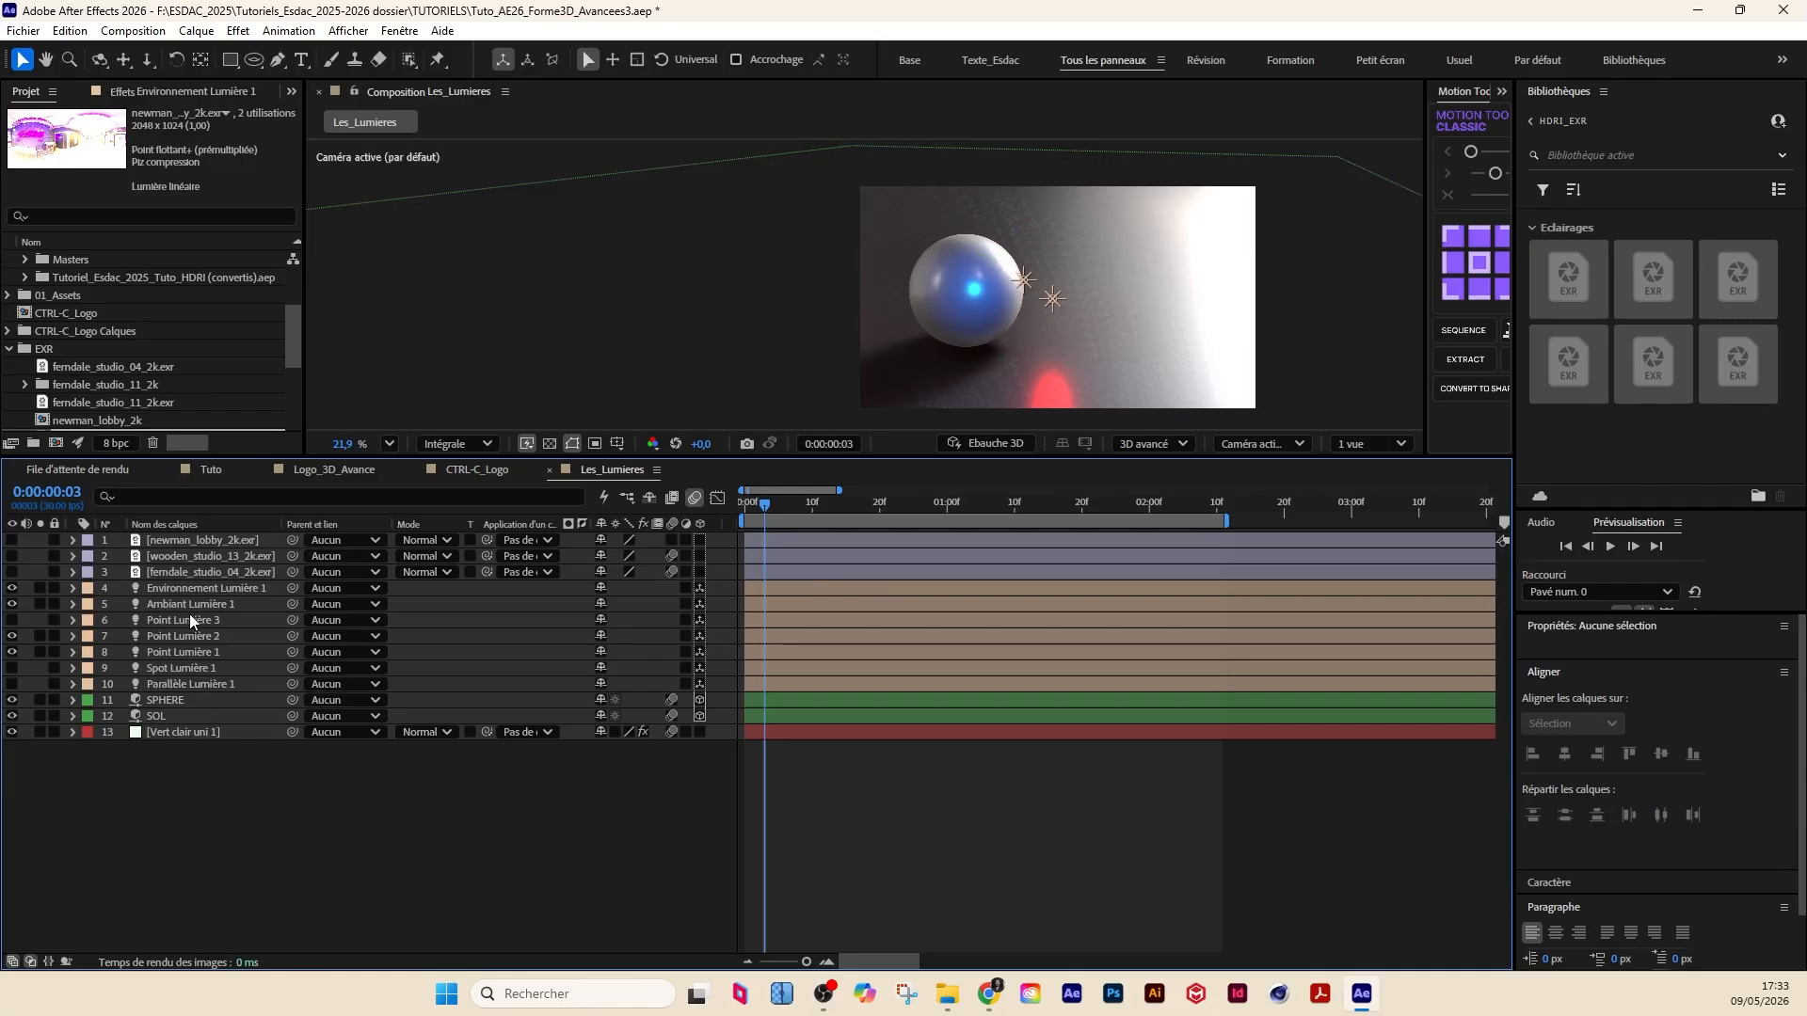
# Step: View the available 3D primitive shape tools, and switch to the CTRL-C_Logo composition
pyautogui.click(253, 59)
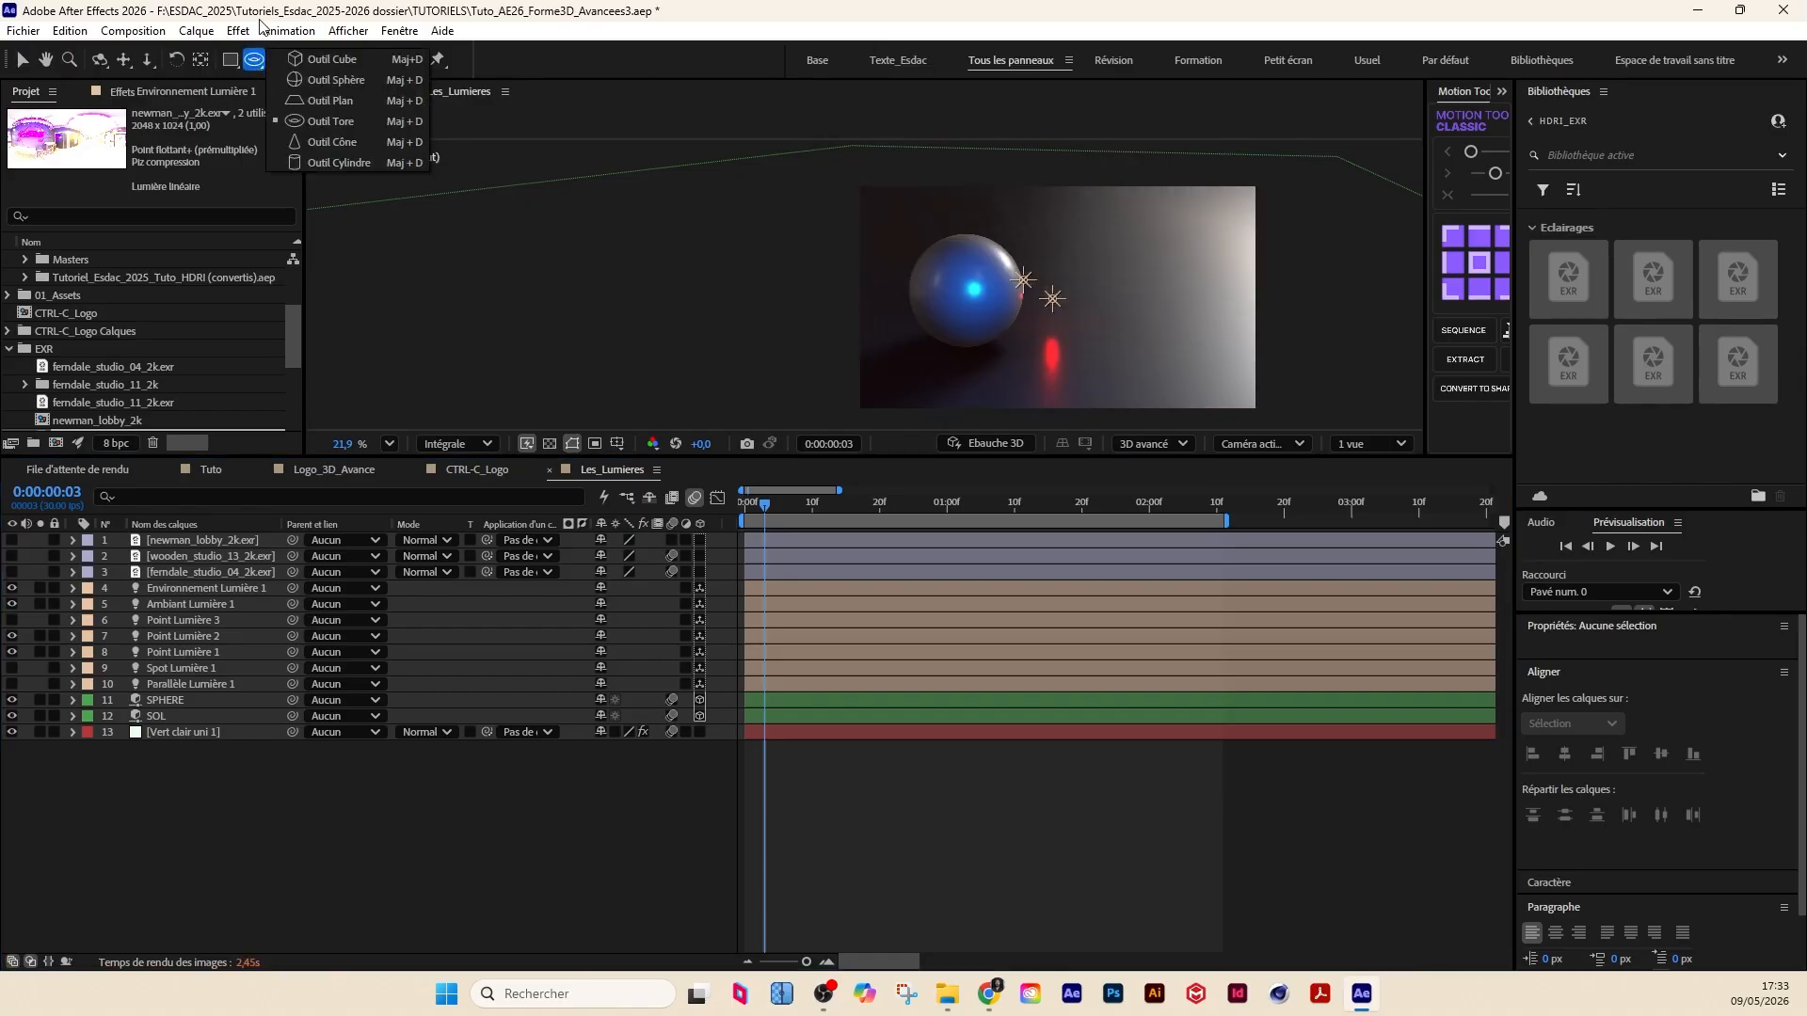
pyautogui.click(263, 882)
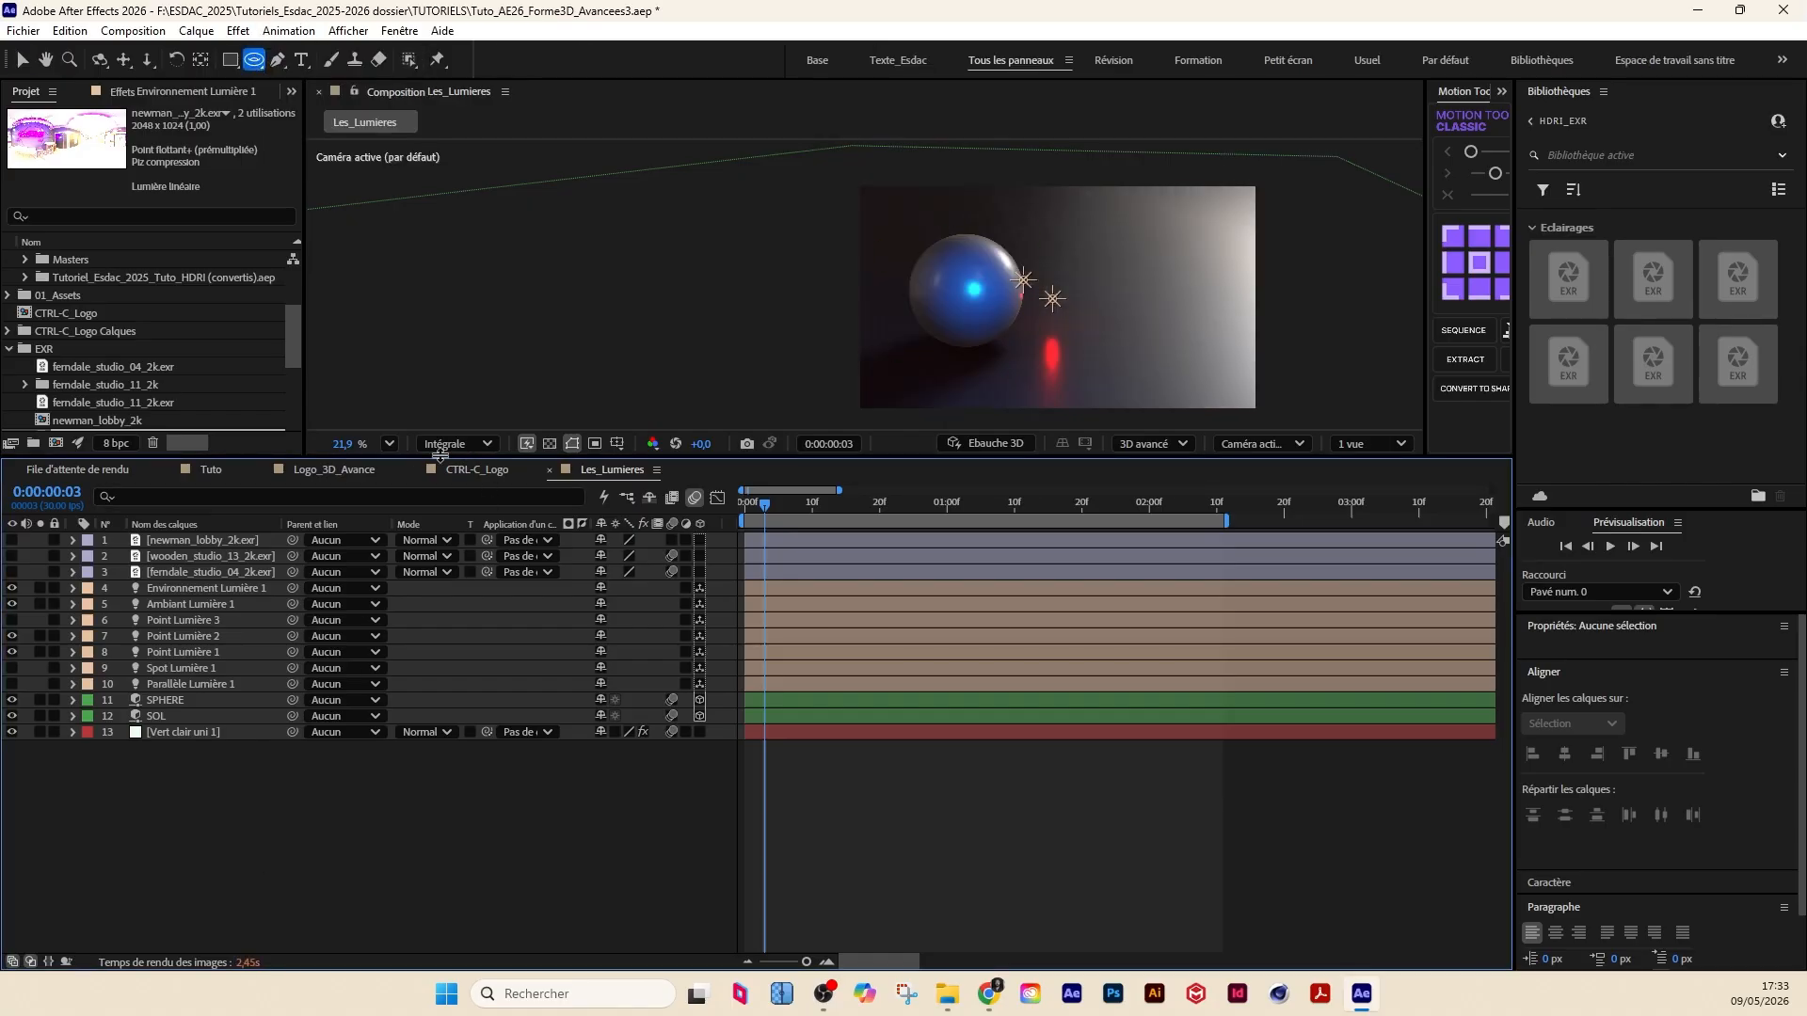
pyautogui.click(477, 468)
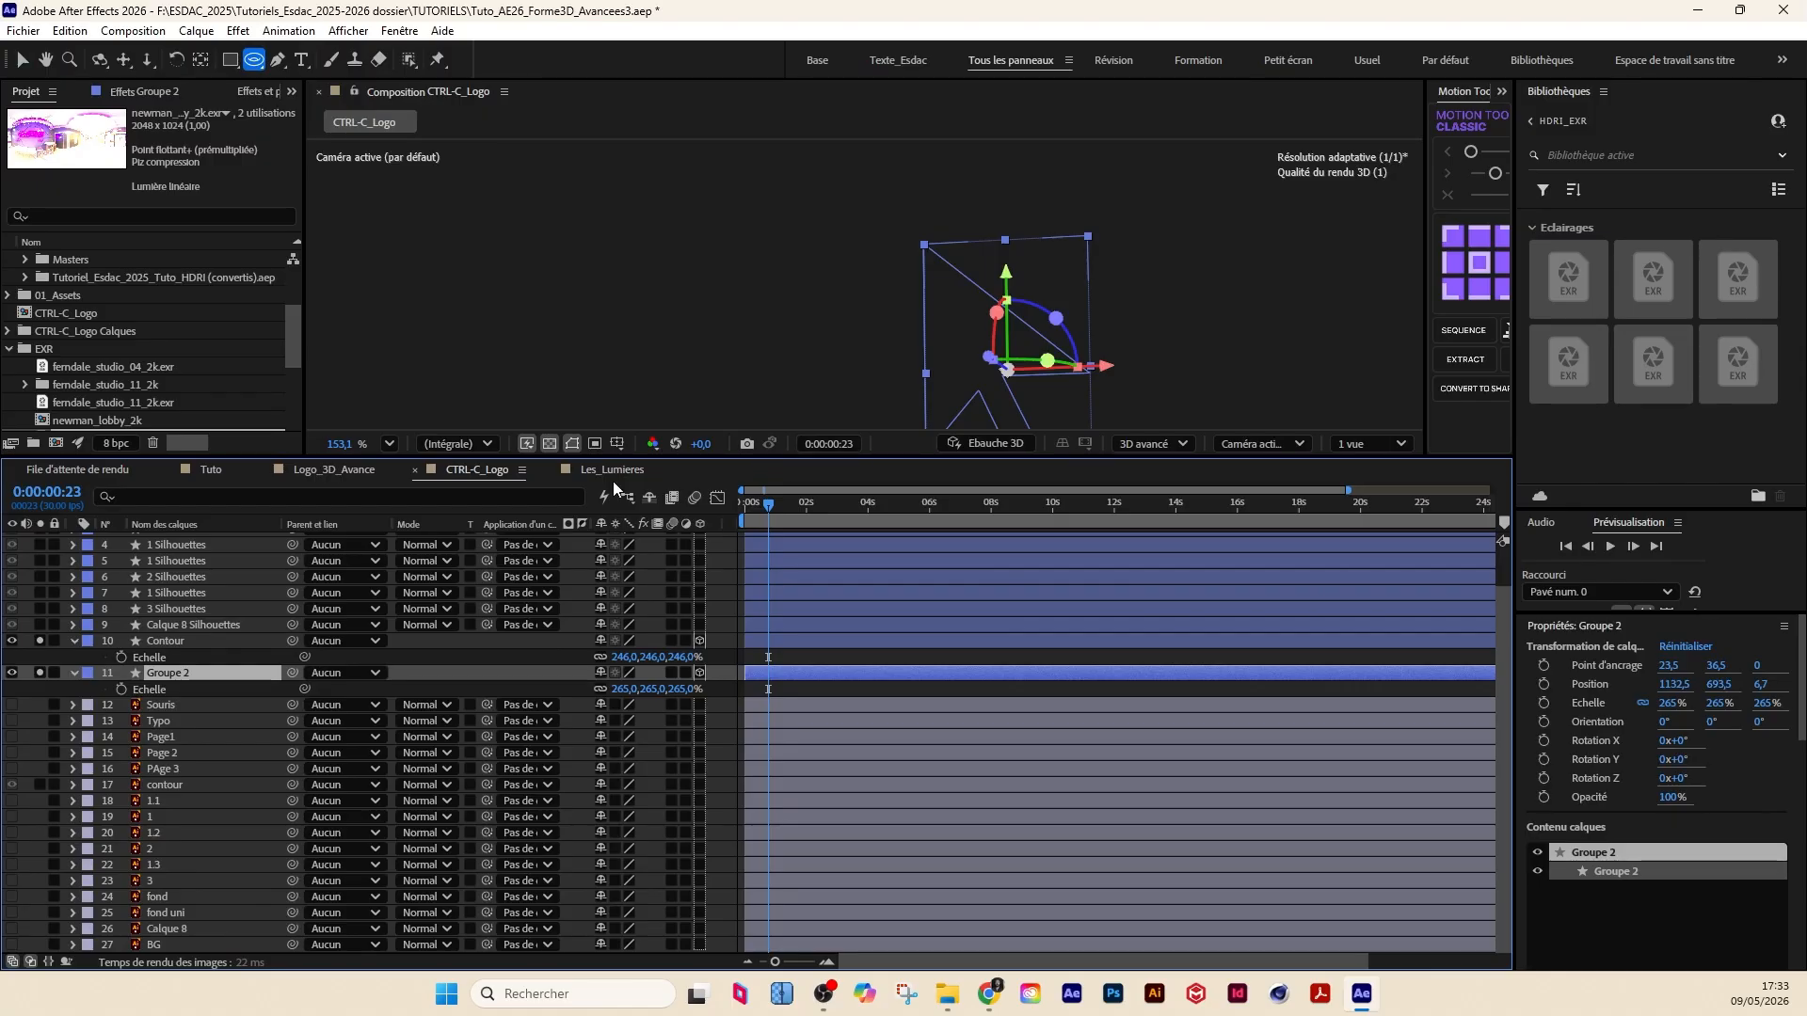
# Step: Switch to the Logo_3D_Avance composition and look over its rendered scene and layers, selecting Souris Silhouettes 2
pyautogui.click(340, 476)
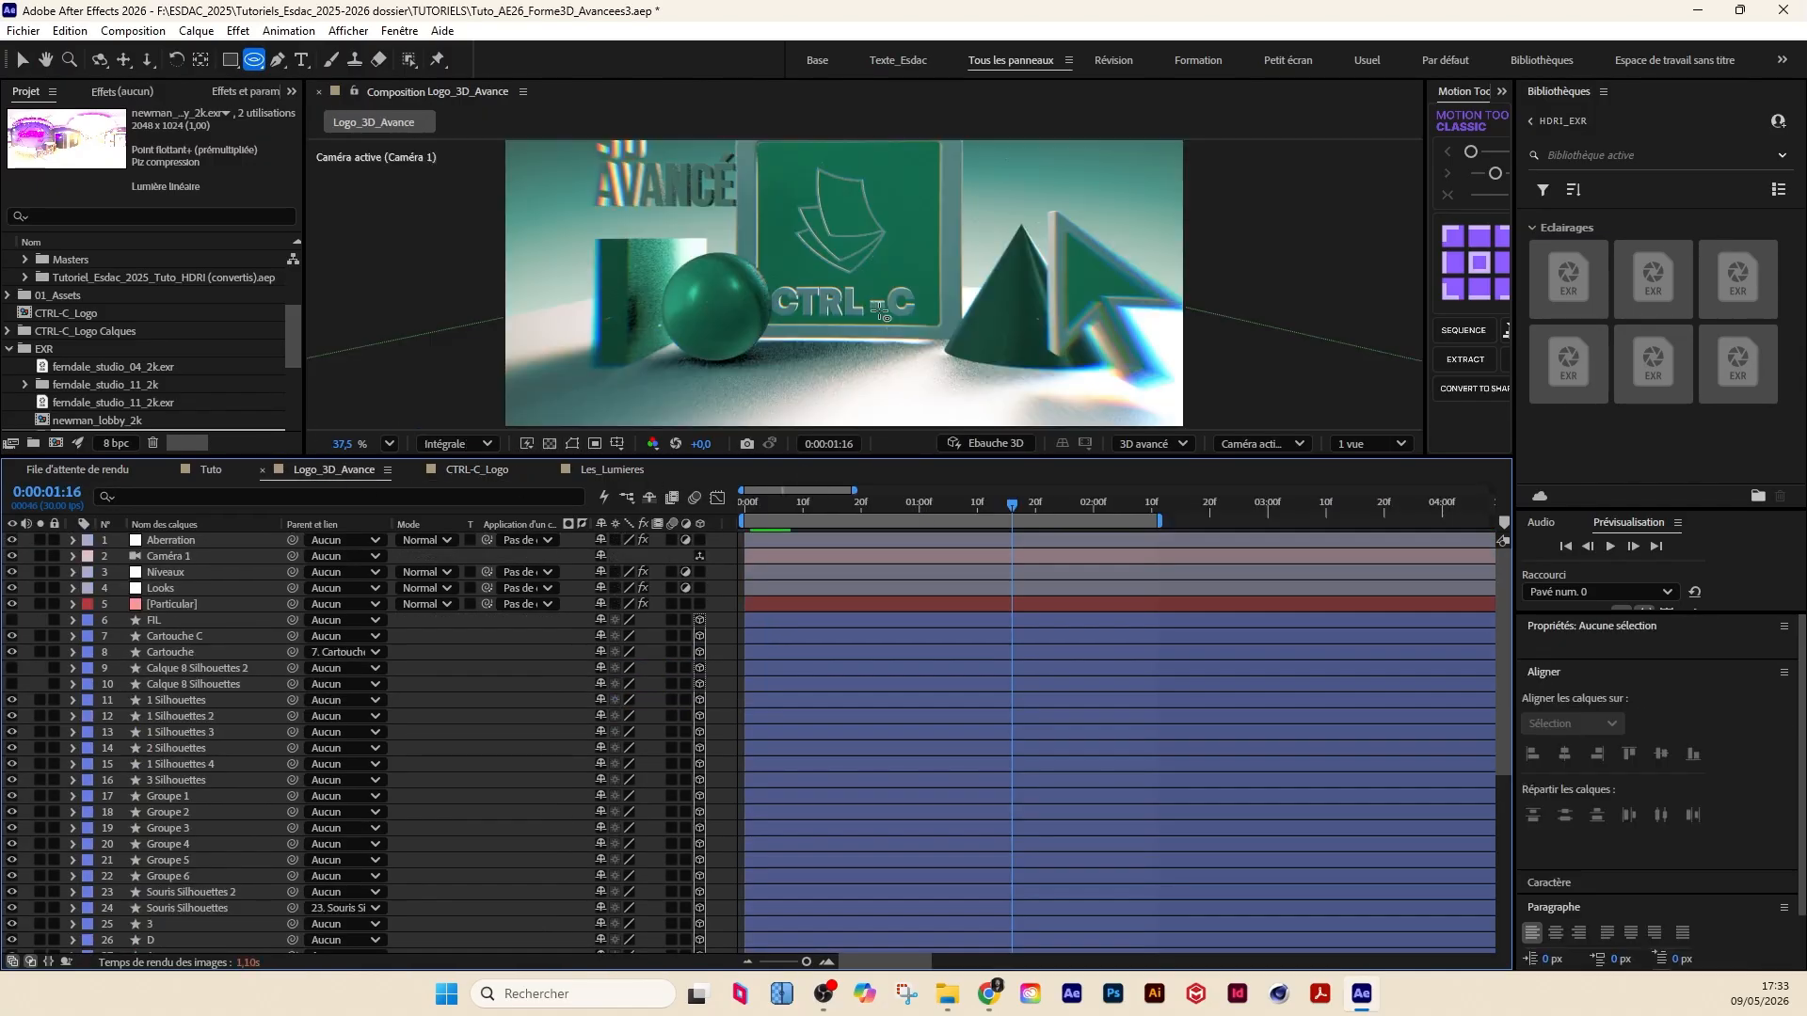
pyautogui.scroll(-3, 941, 294)
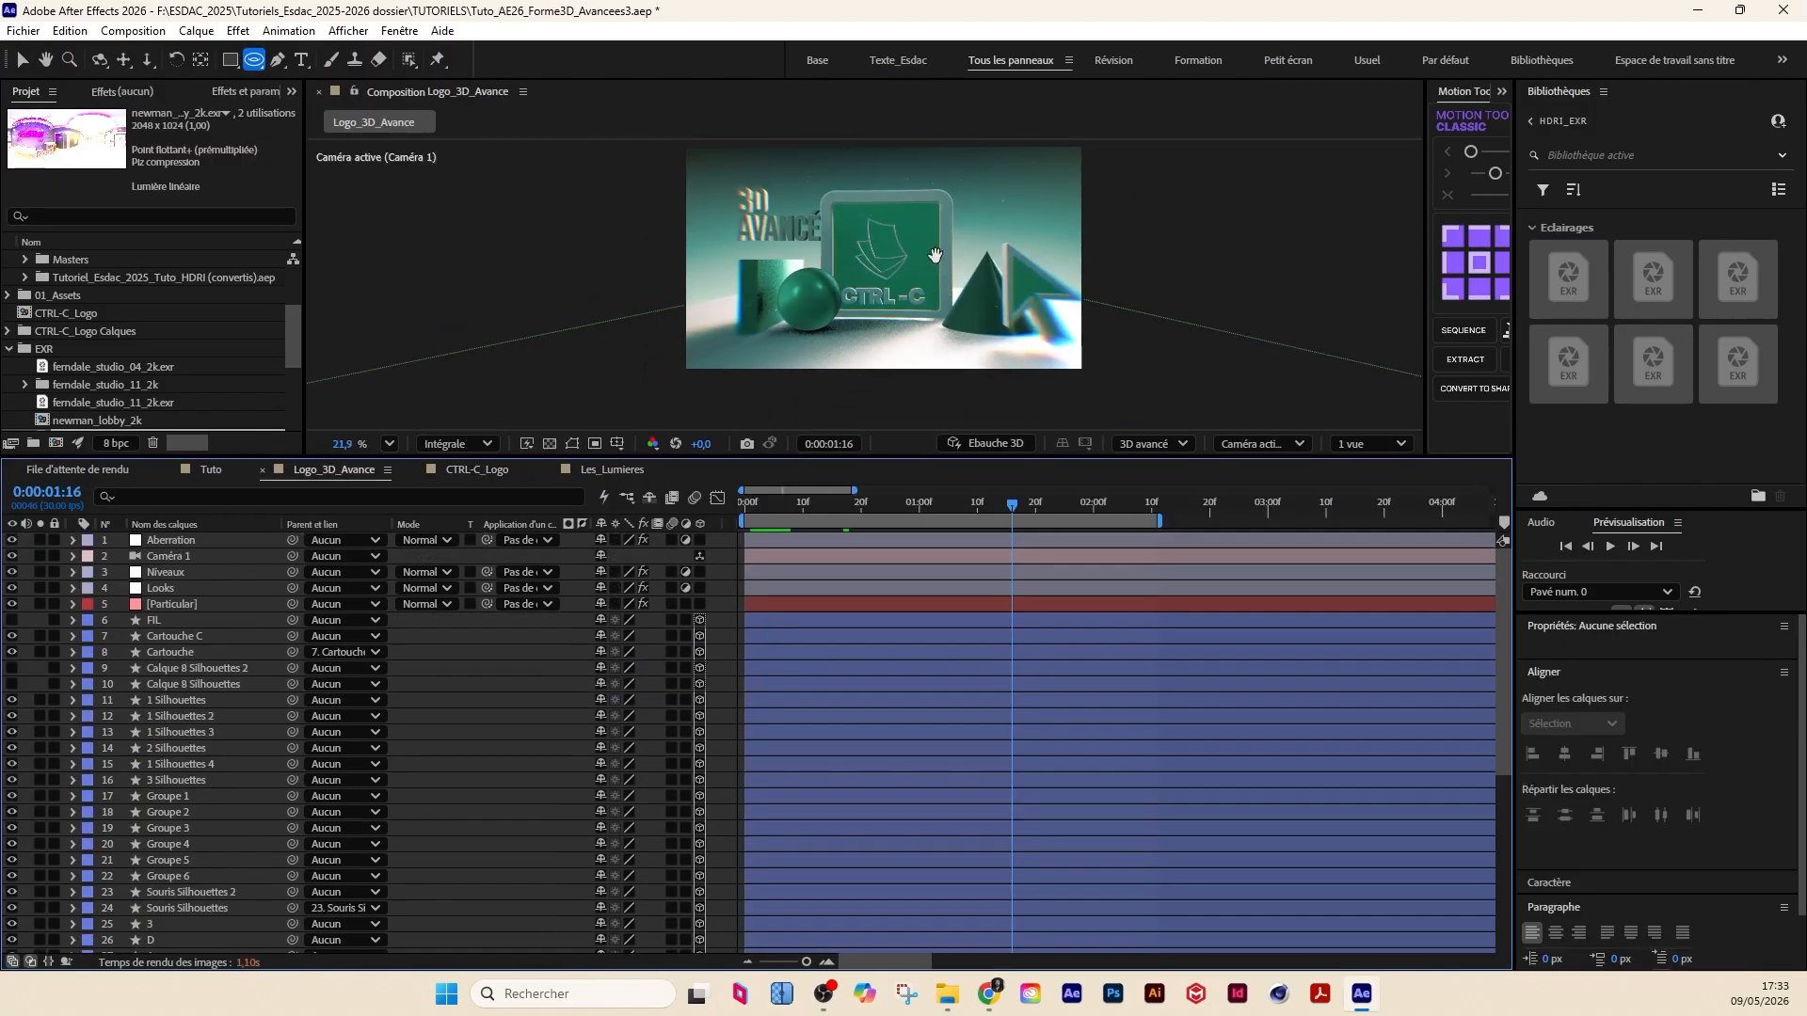
pyautogui.press('h')
pyautogui.press('q')
pyautogui.click(191, 685)
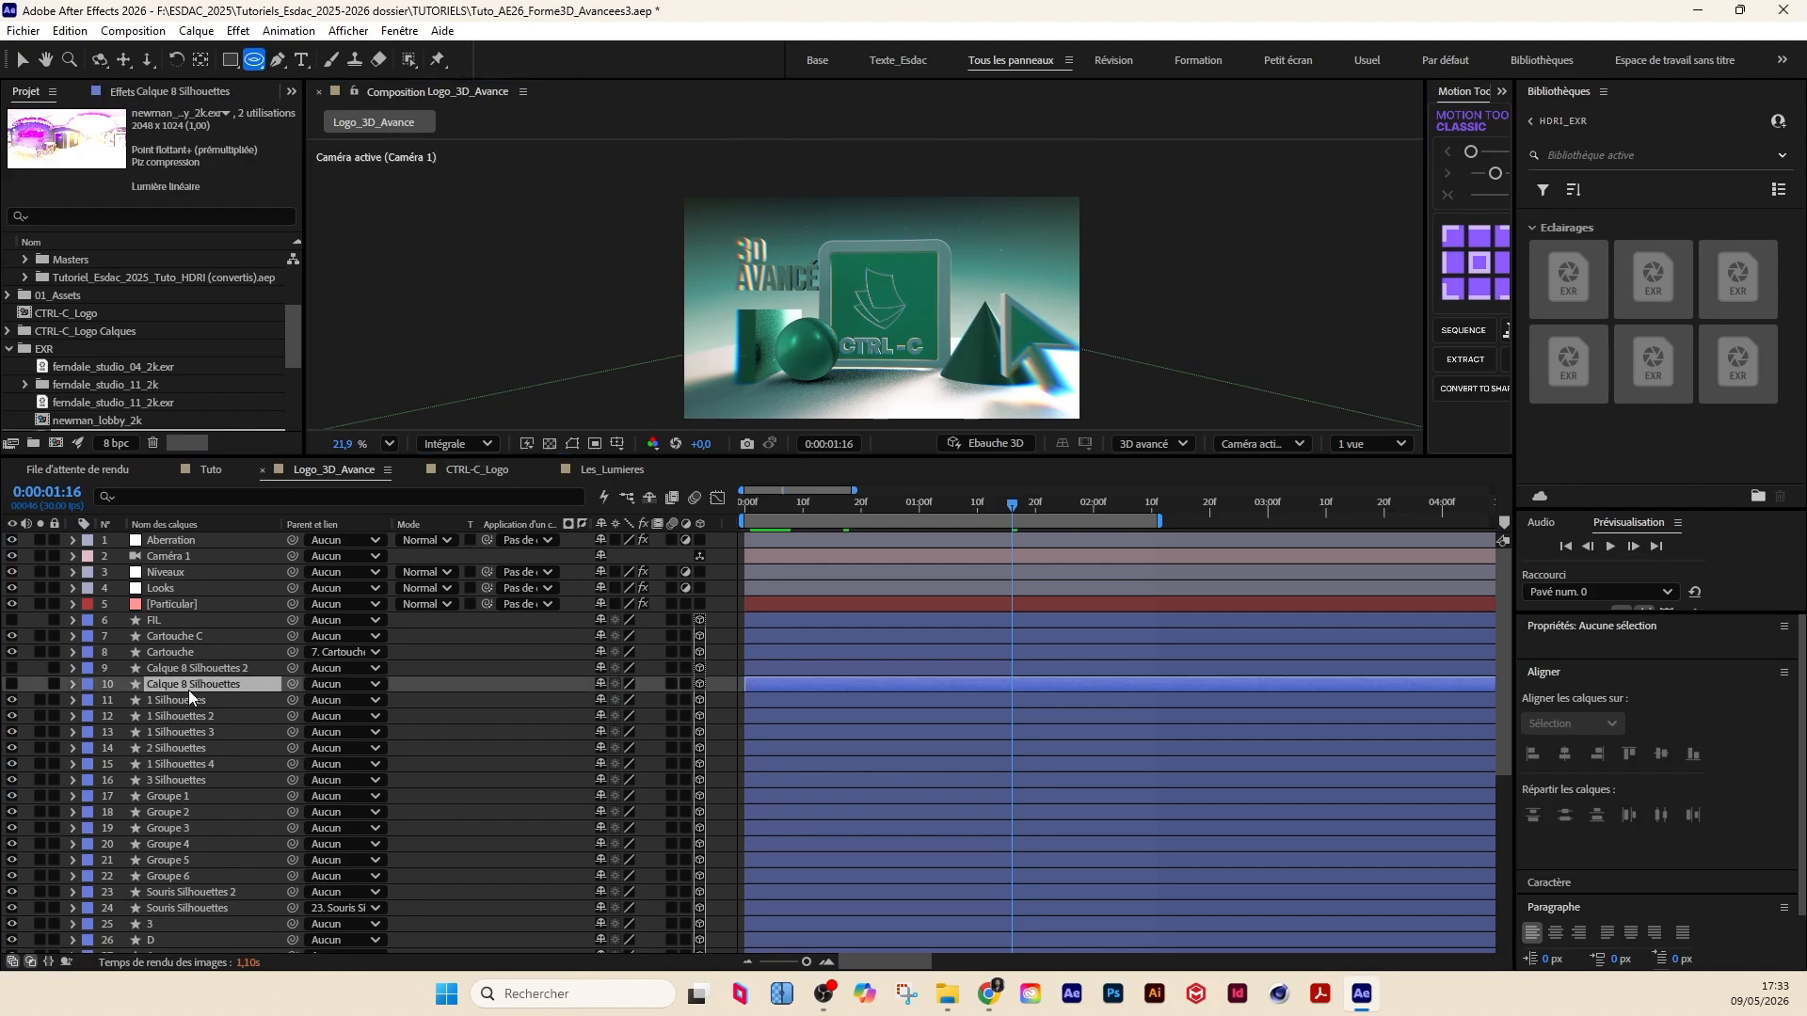
pyautogui.click(178, 718)
pyautogui.scroll(-3, 183, 779)
pyautogui.click(185, 798)
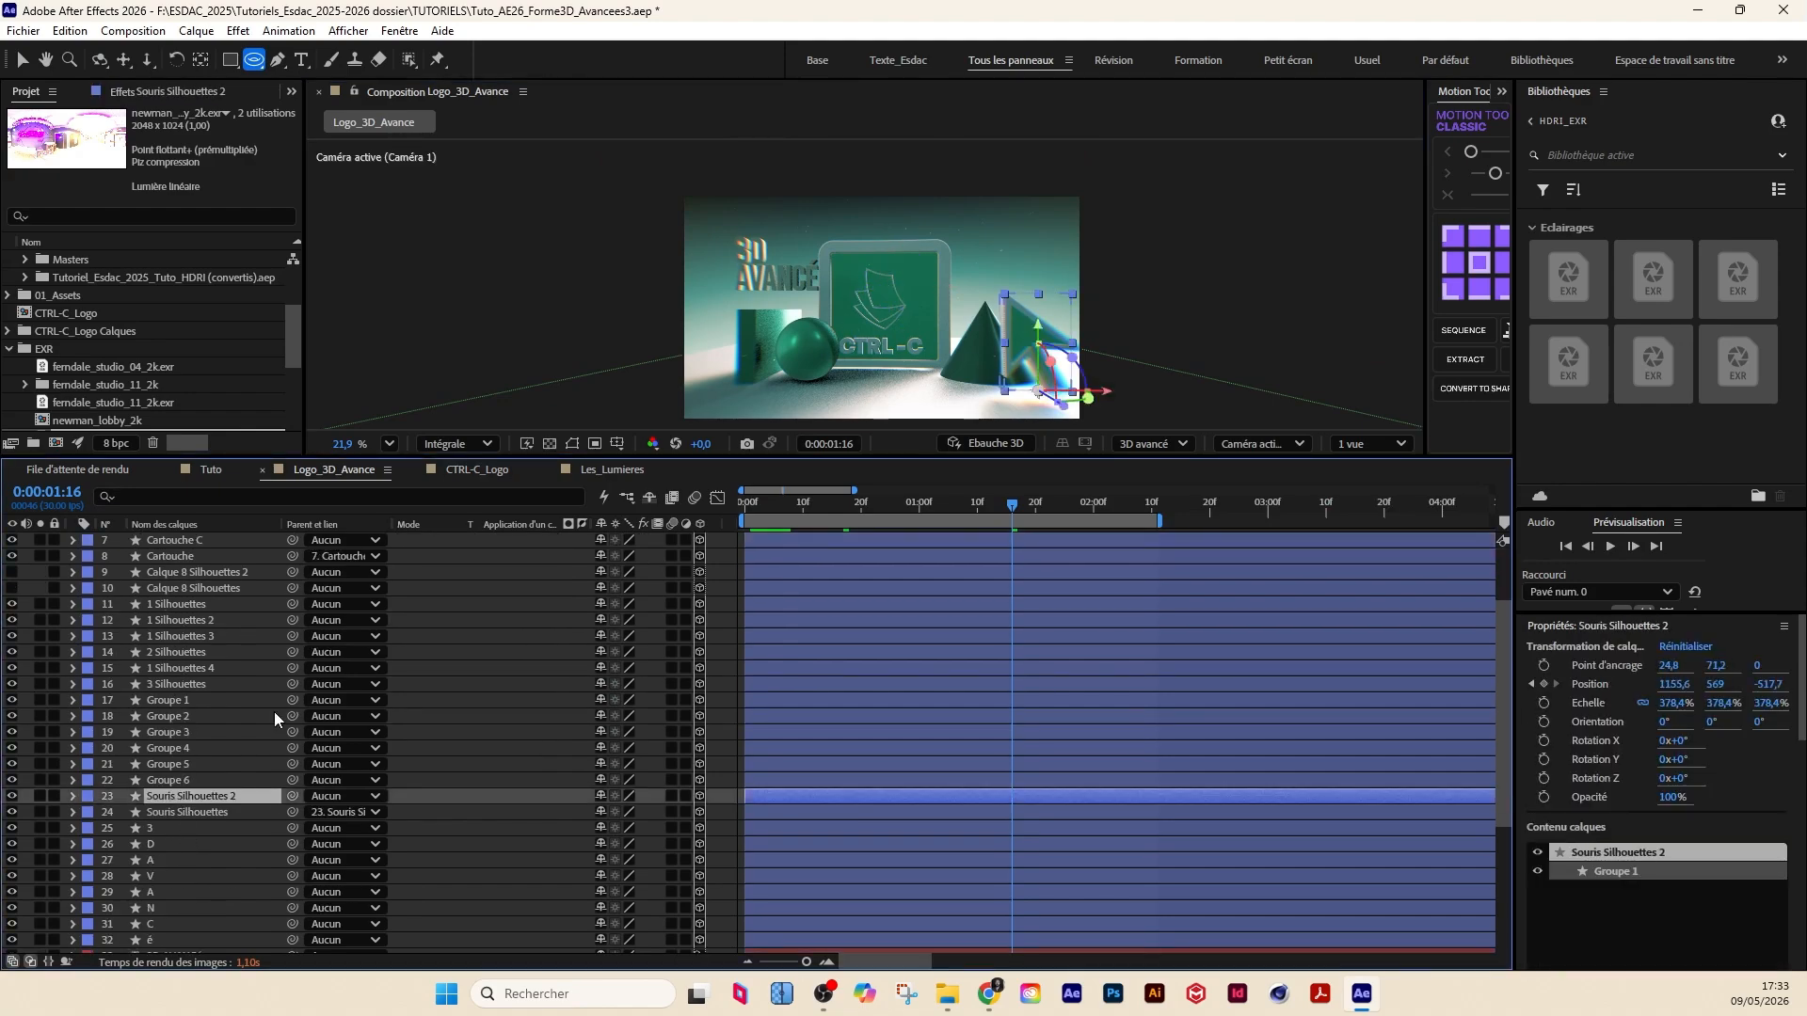
# Step: View the layer creation options available for Groupe 4 and leave them without choosing any
pyautogui.click(188, 750)
pyautogui.rightClick(189, 750)
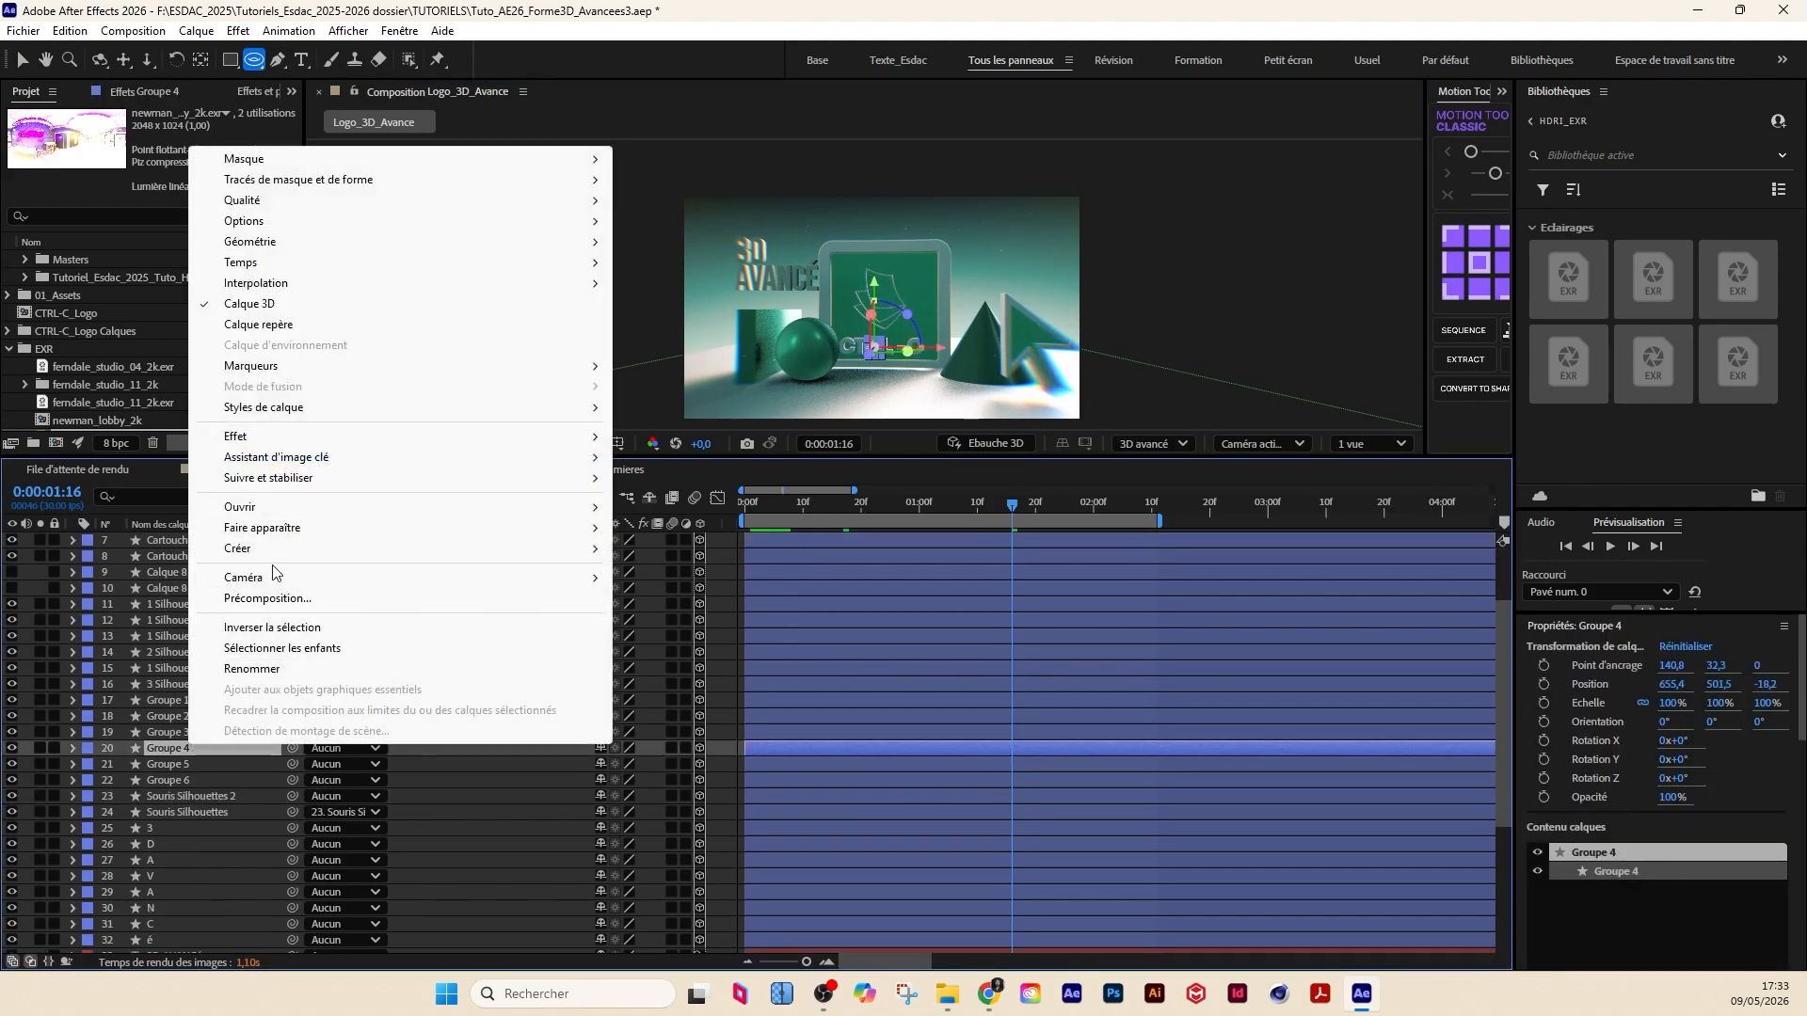
pyautogui.moveTo(273, 558)
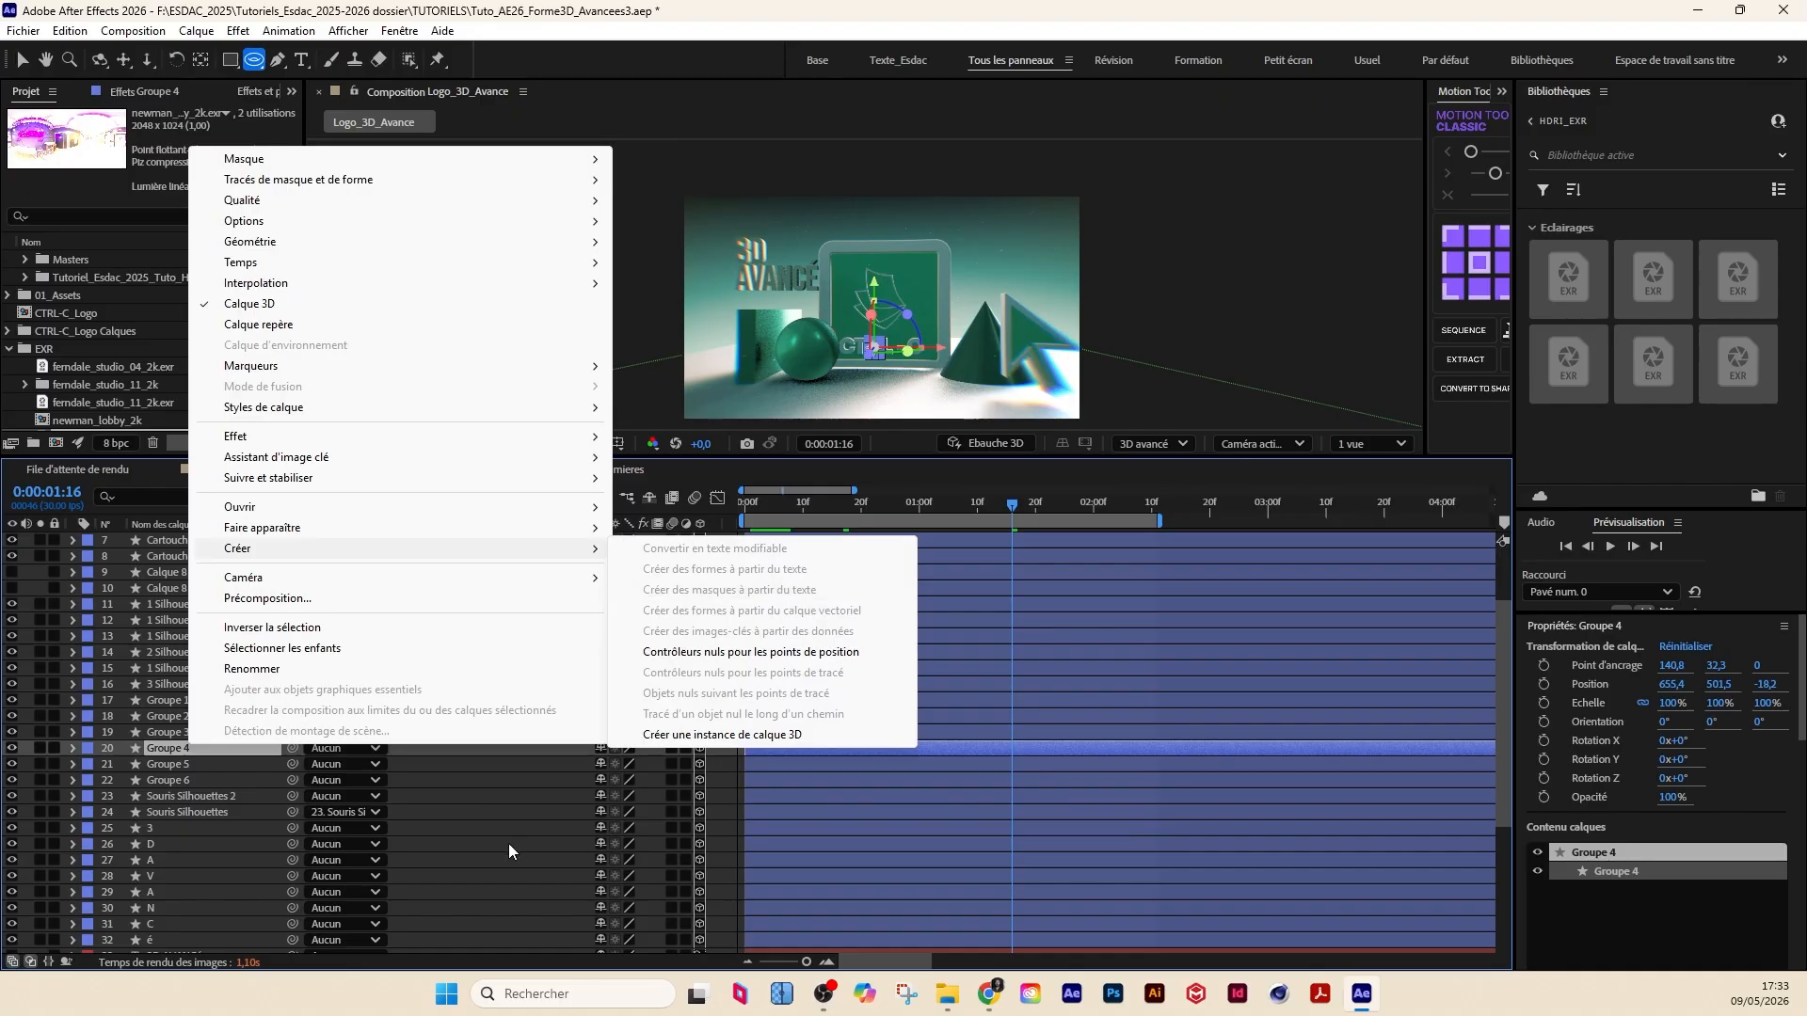
pyautogui.click(552, 770)
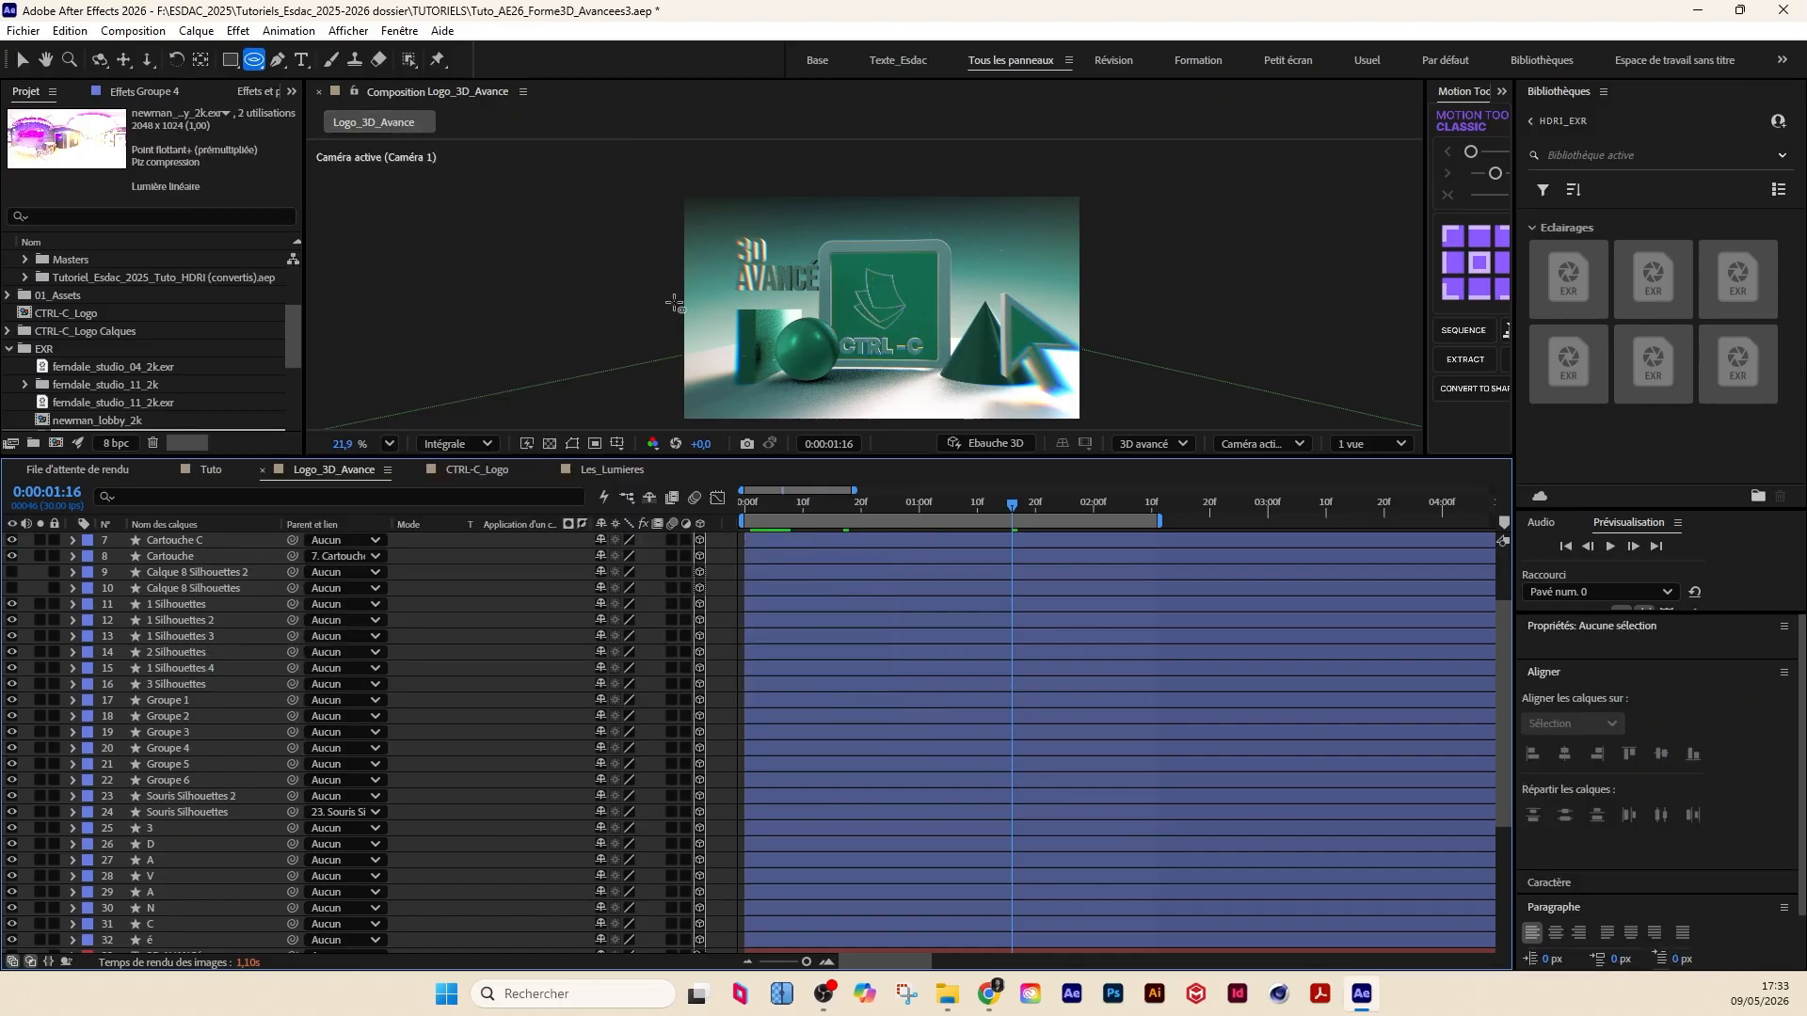
pyautogui.scroll(1, 889, 291)
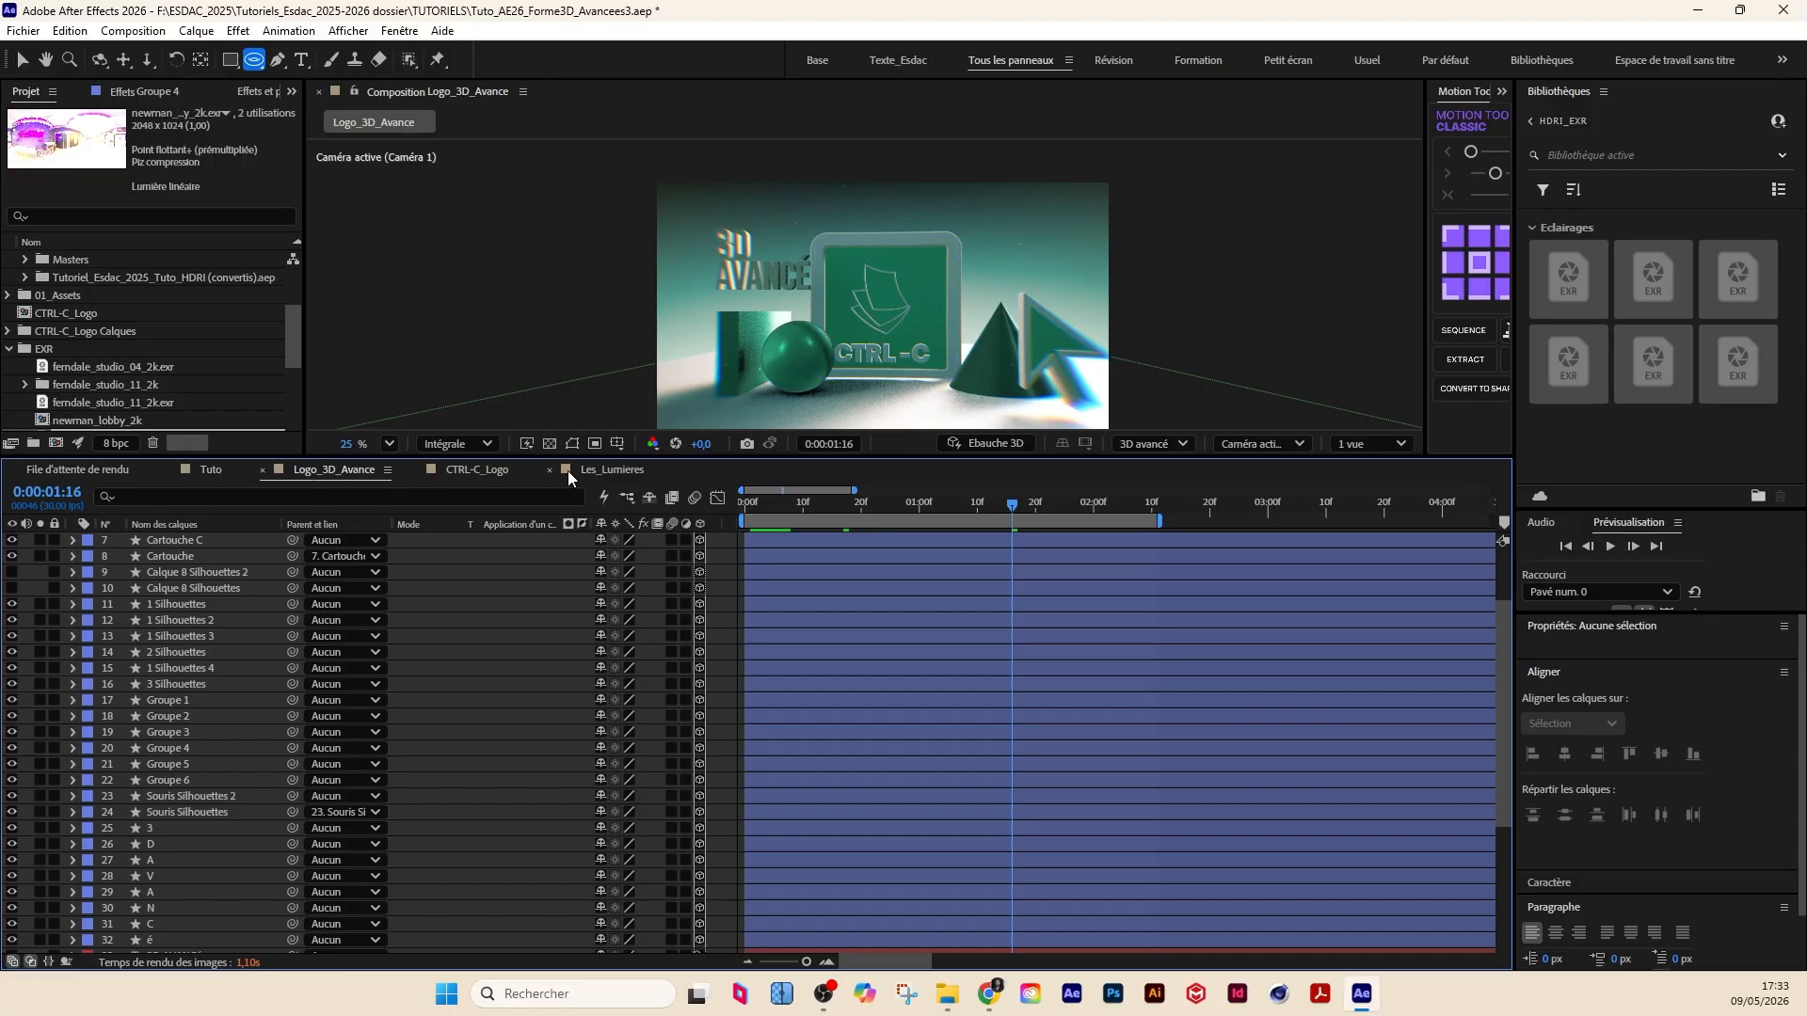
# Step: Review the Les_Lumieres and Tuto compositions, checking Tuto's torus mesh and Environnement Lumière 1 layers
pyautogui.click(639, 470)
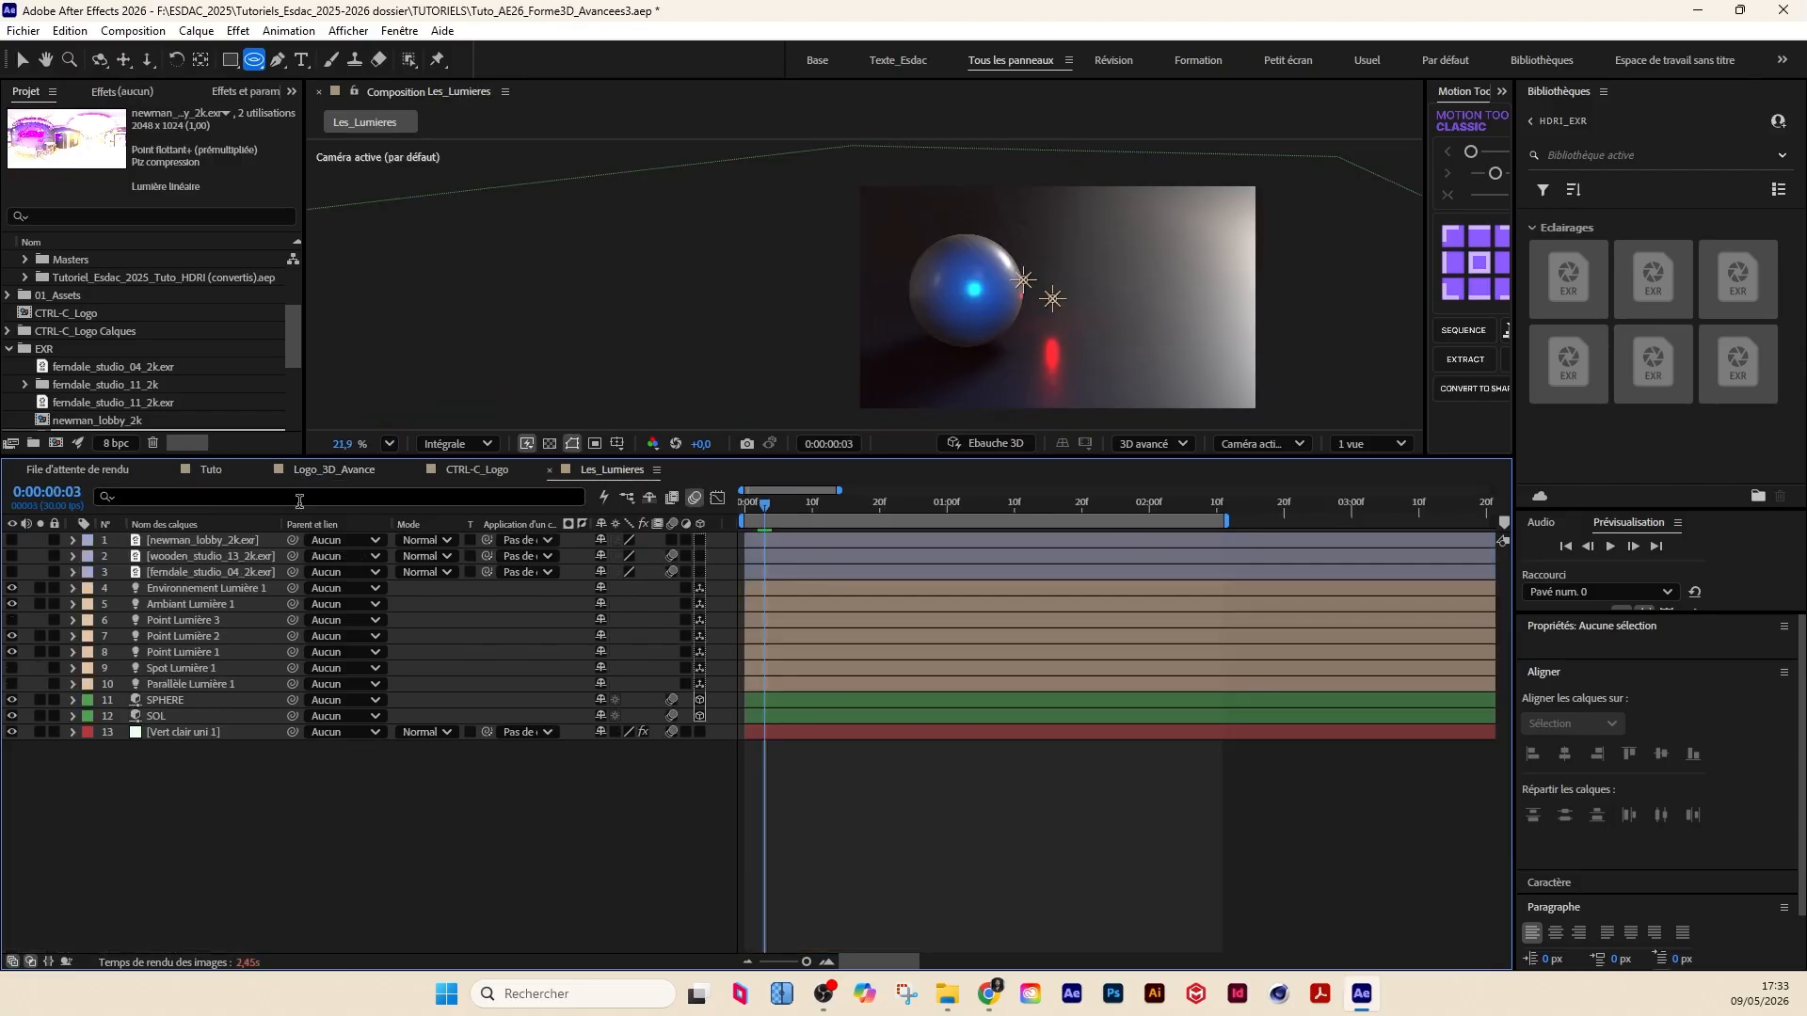
pyautogui.click(200, 467)
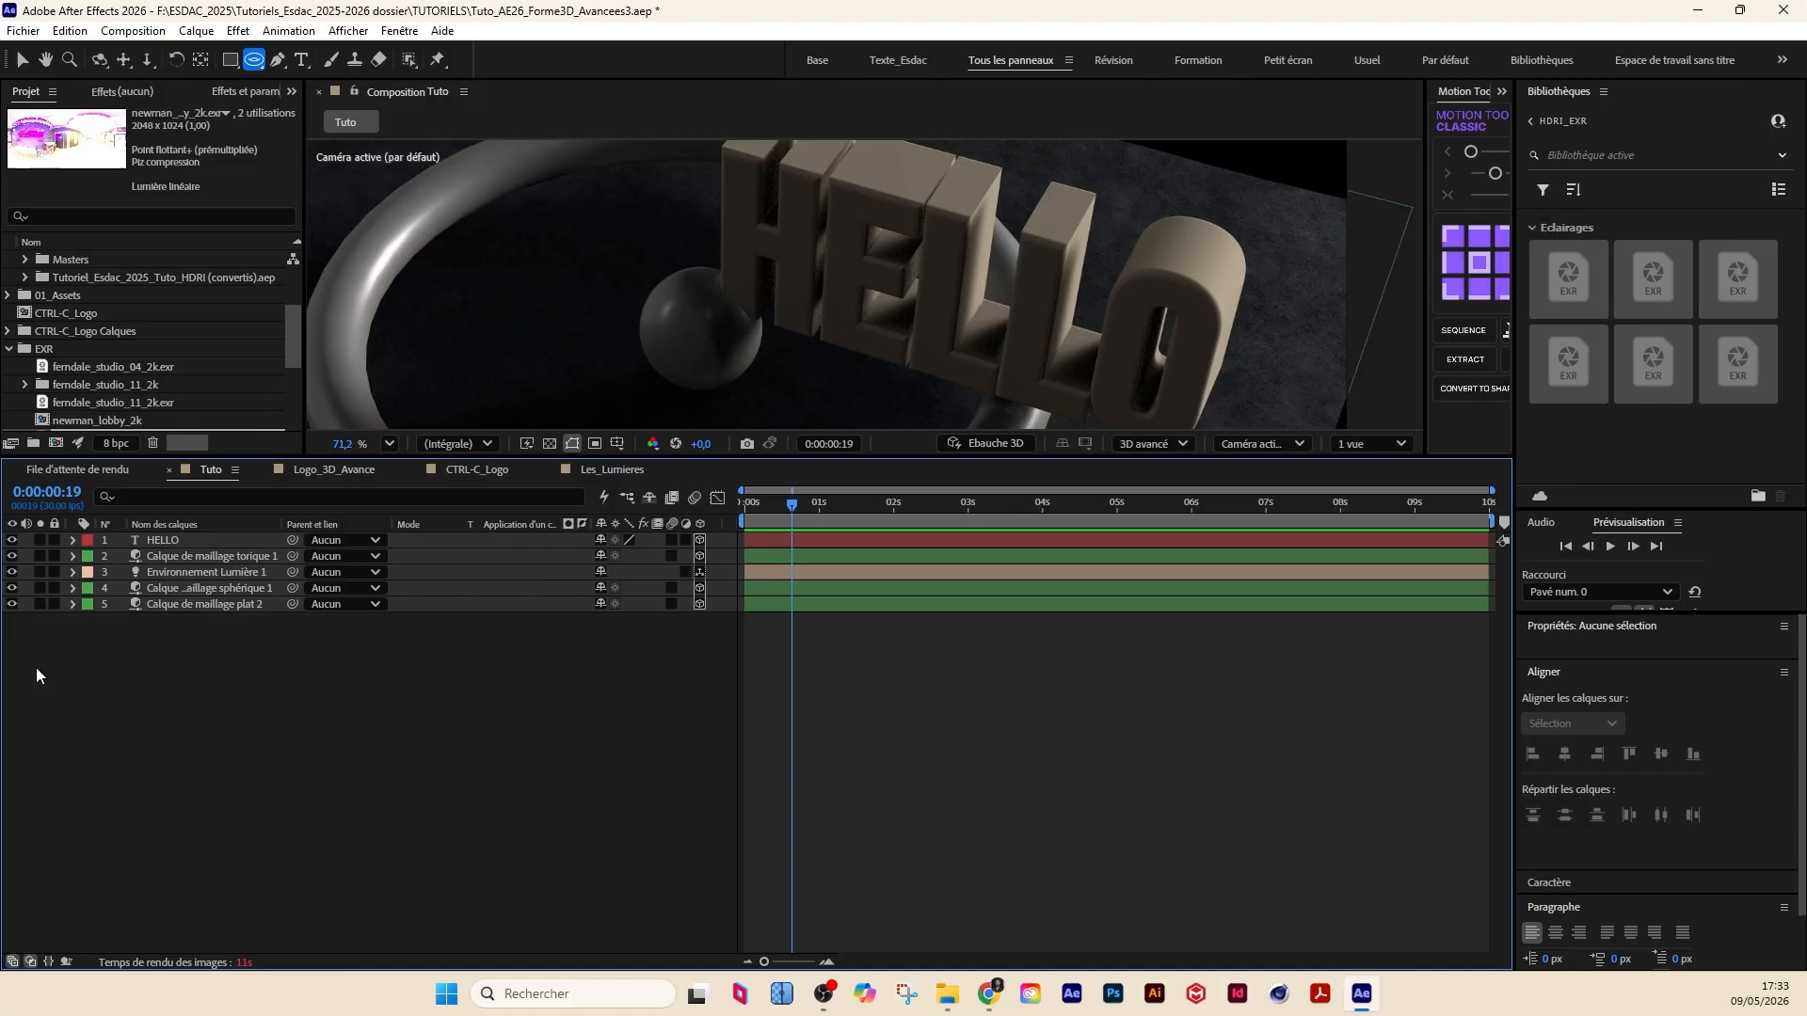
pyautogui.click(177, 557)
pyautogui.click(194, 572)
pyautogui.click(710, 829)
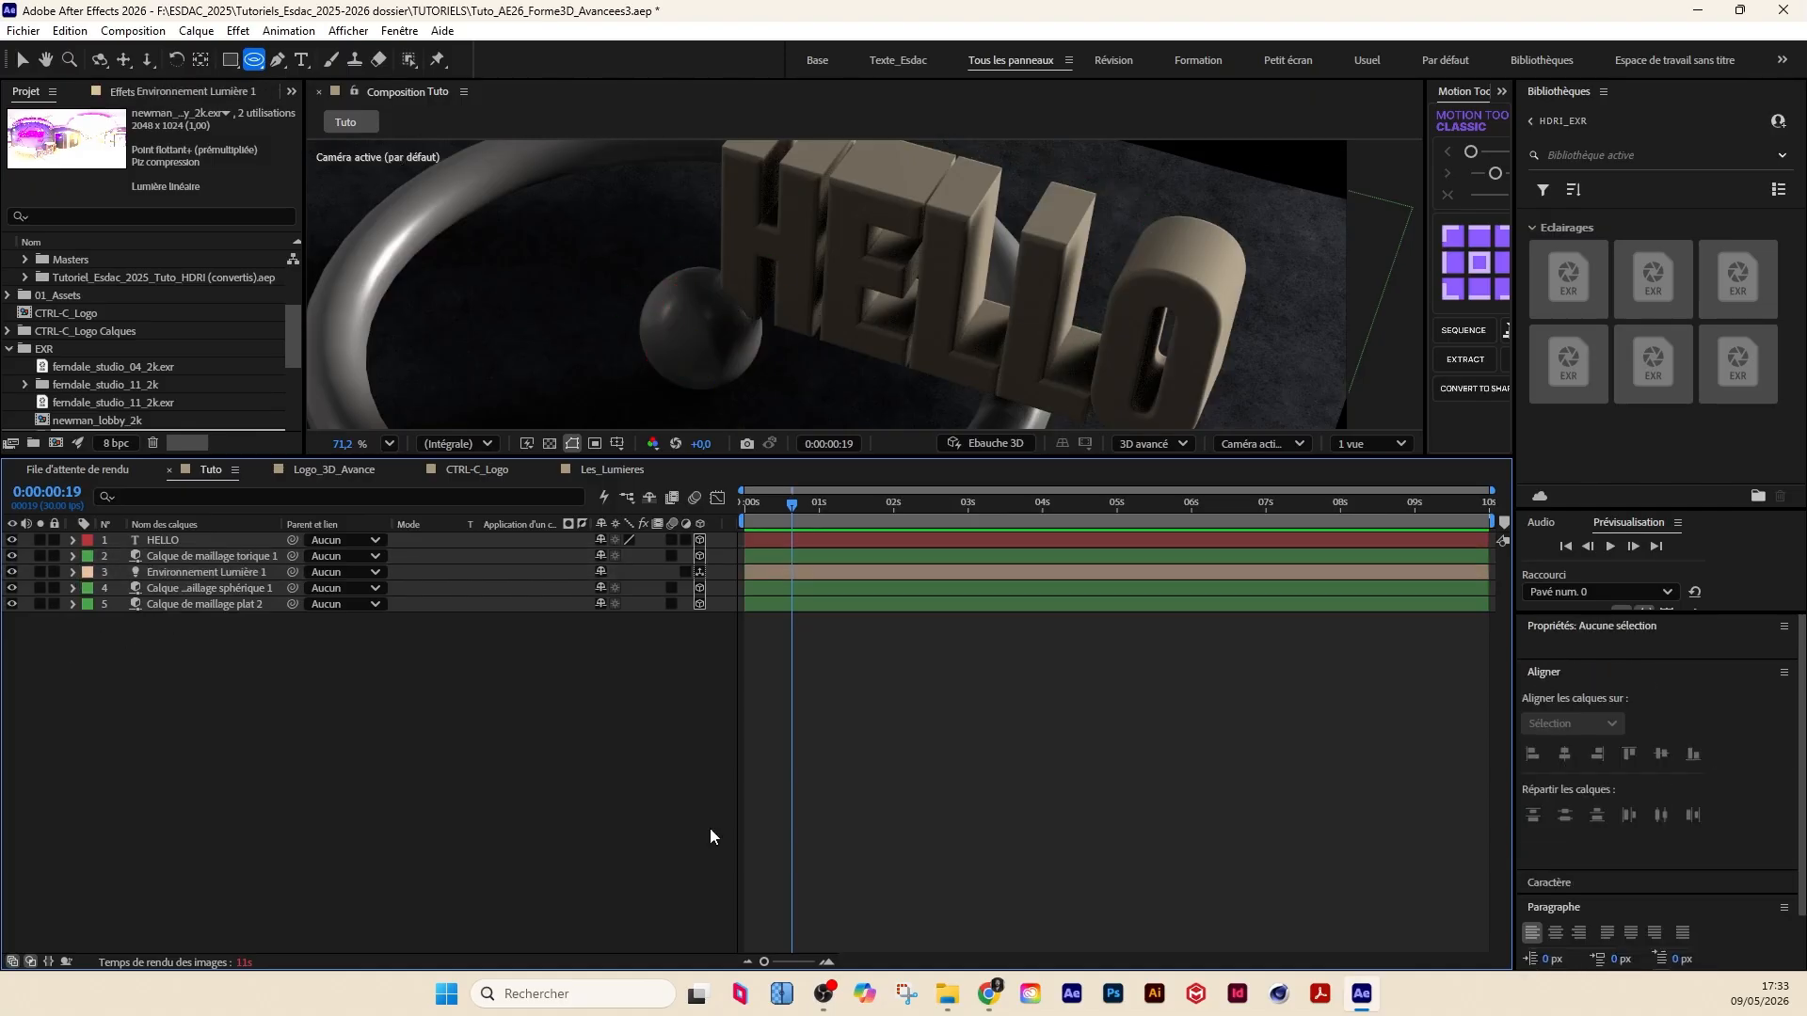
# Step: Switch to the browser to view the Substance 3D Community Assets and Poly Haven pages, and return to After Effects
pyautogui.click(1027, 1001)
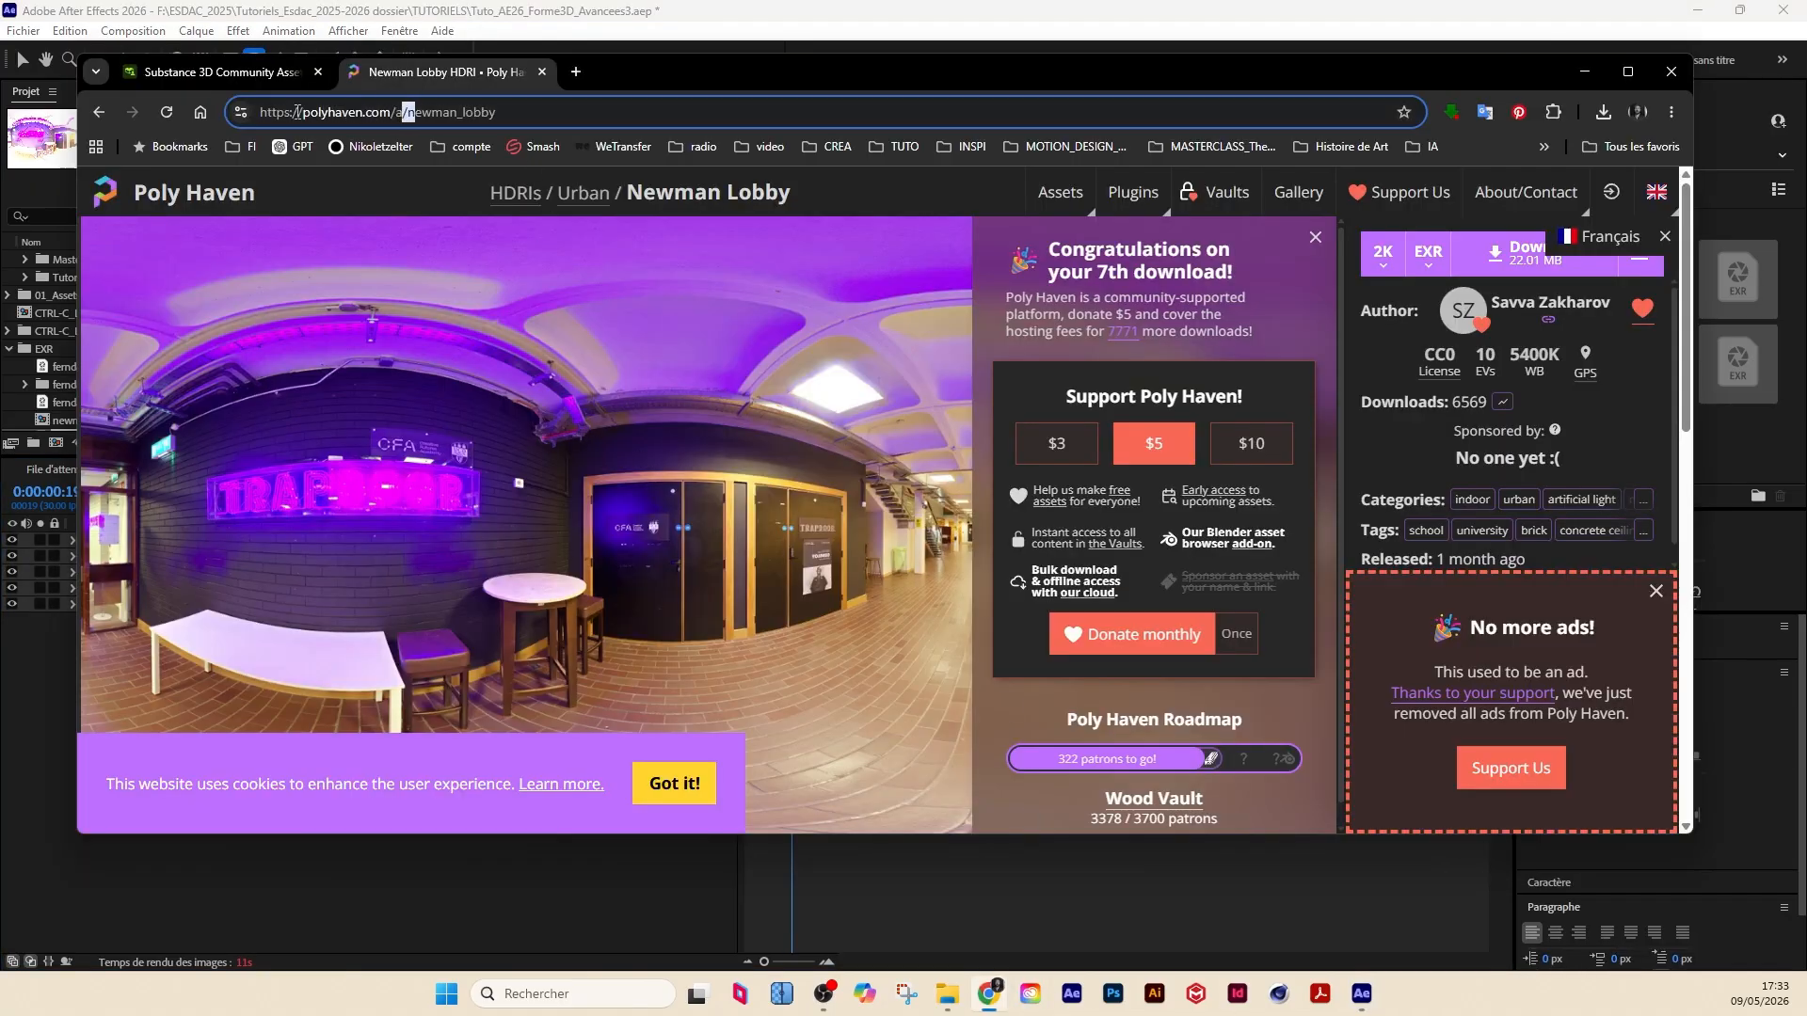
pyautogui.click(235, 74)
pyautogui.click(449, 73)
pyautogui.click(267, 74)
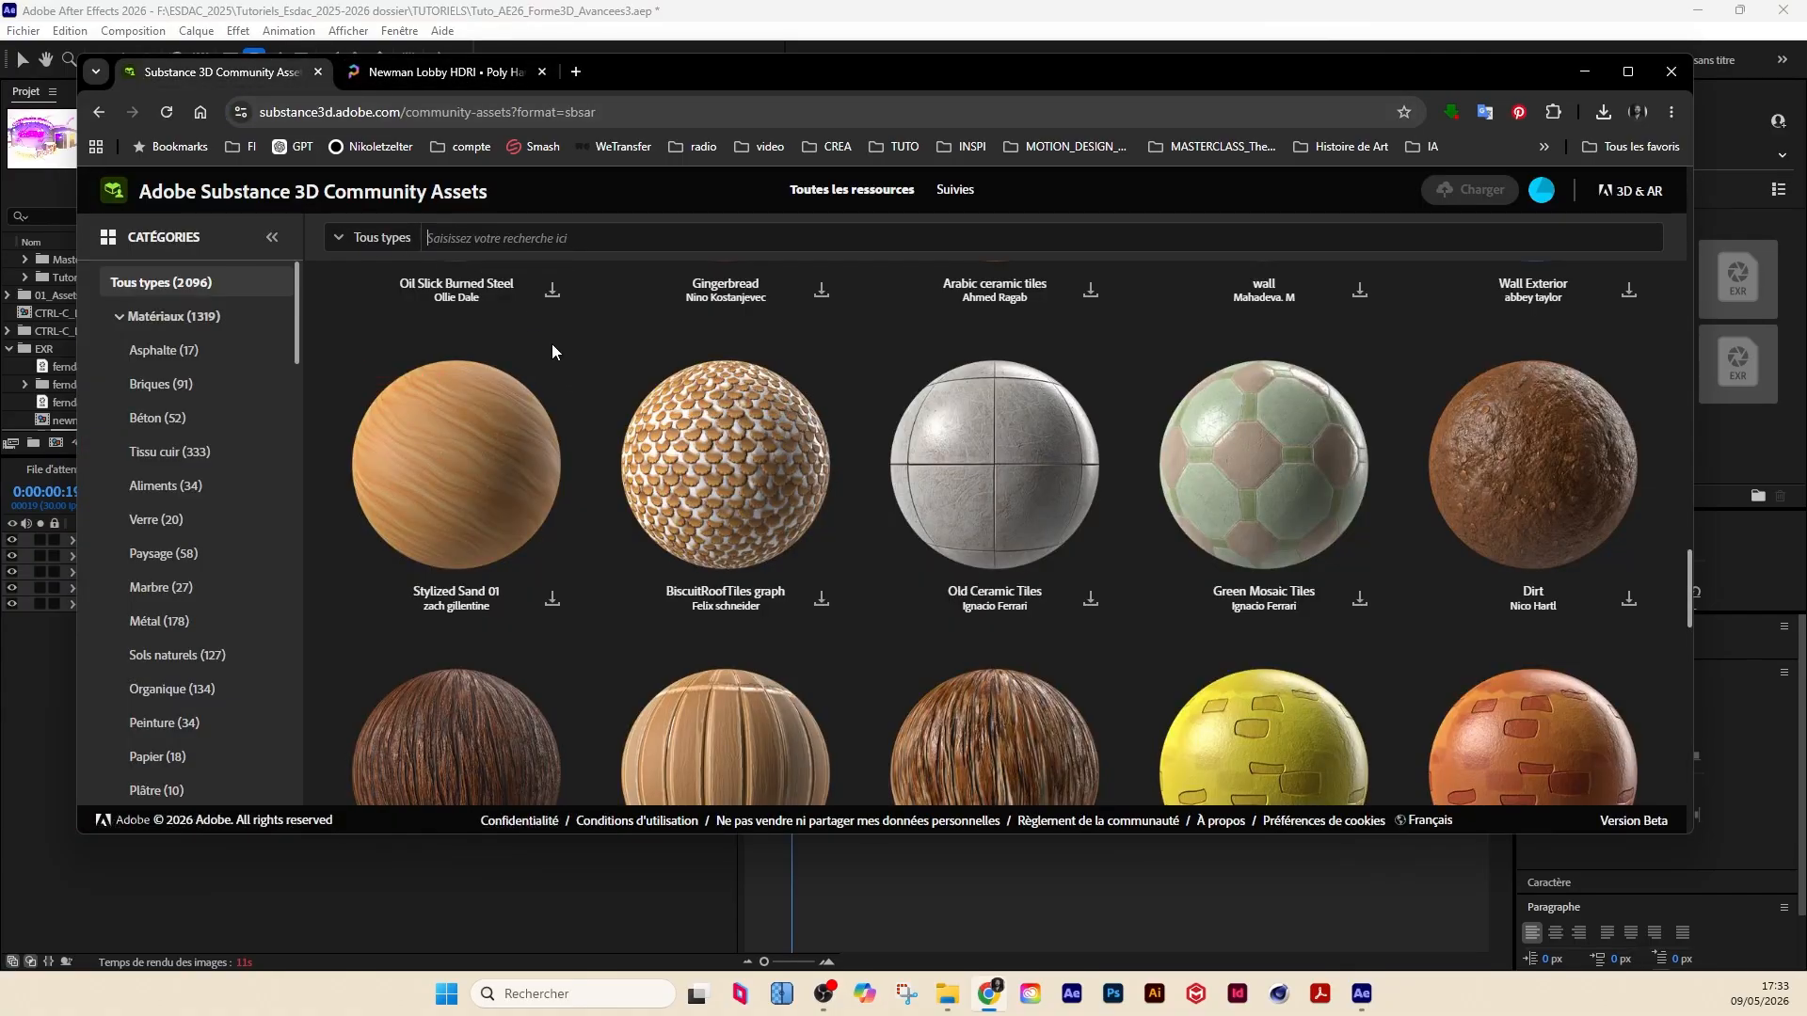
pyautogui.write('sbsar')
pyautogui.click(407, 72)
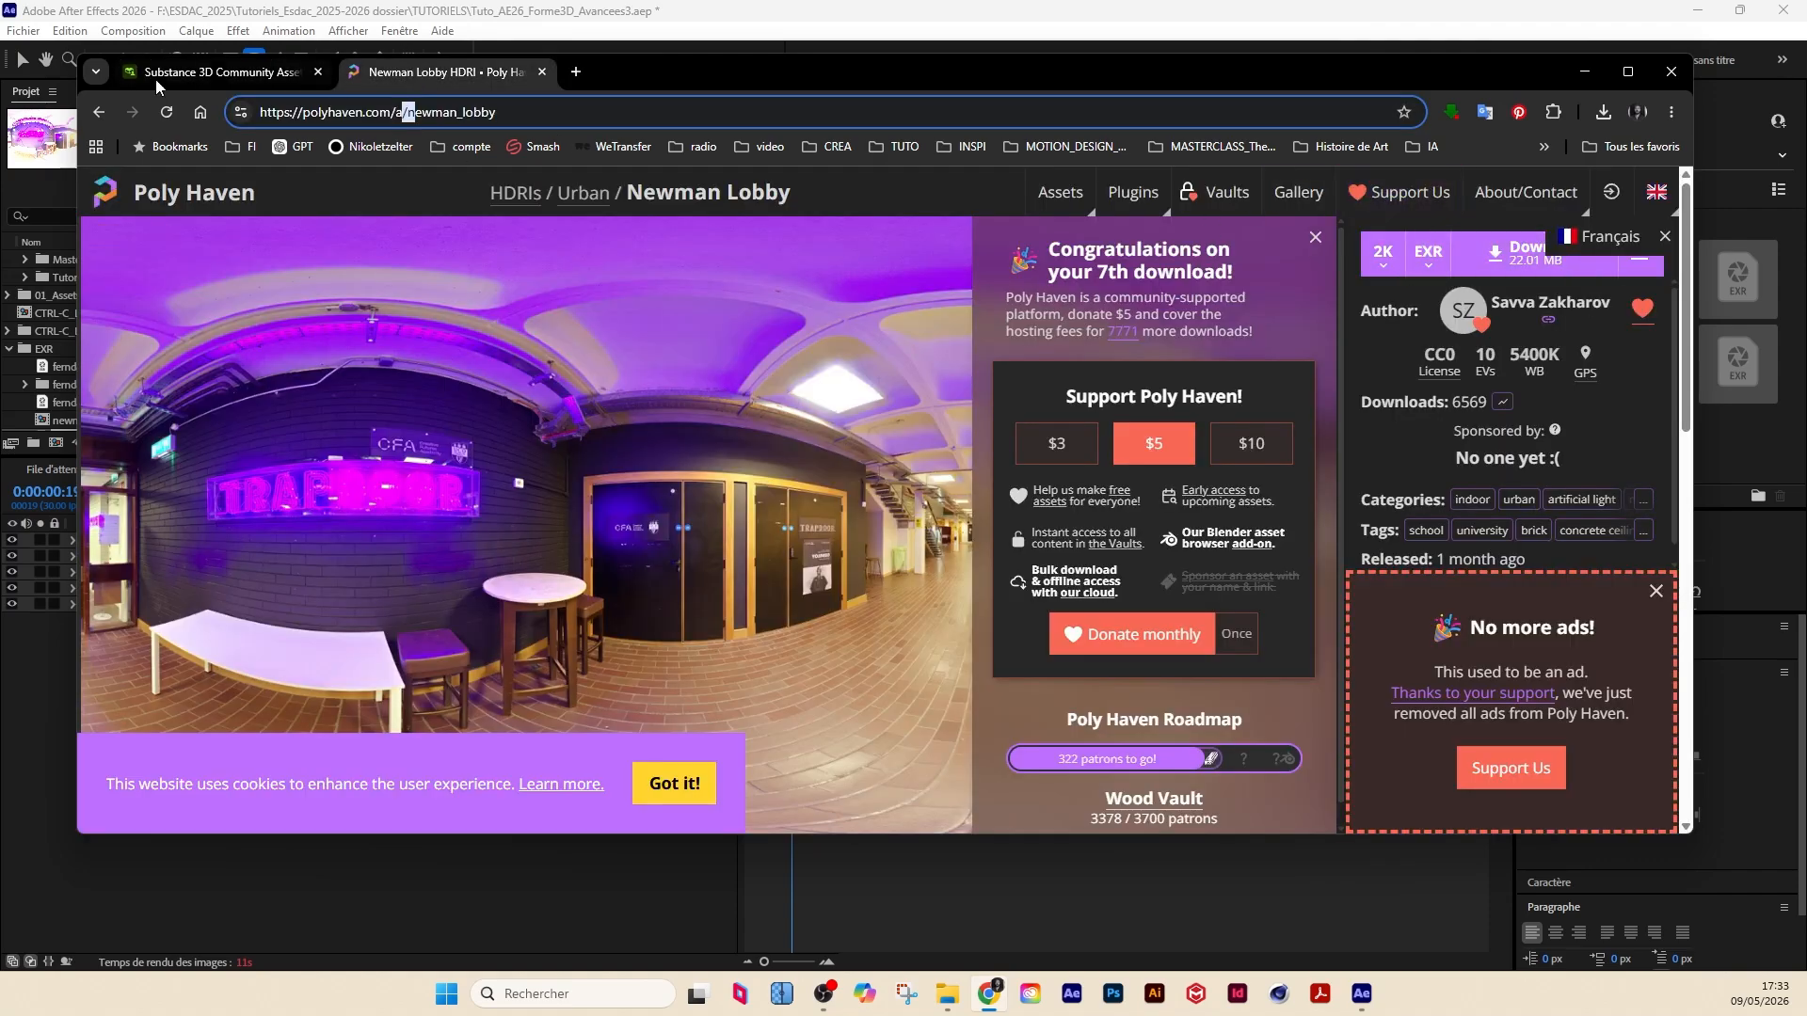
pyautogui.moveTo(775, 78)
pyautogui.mouseDown()
pyautogui.moveTo(799, 80)
pyautogui.moveTo(756, 95)
pyautogui.mouseUp()
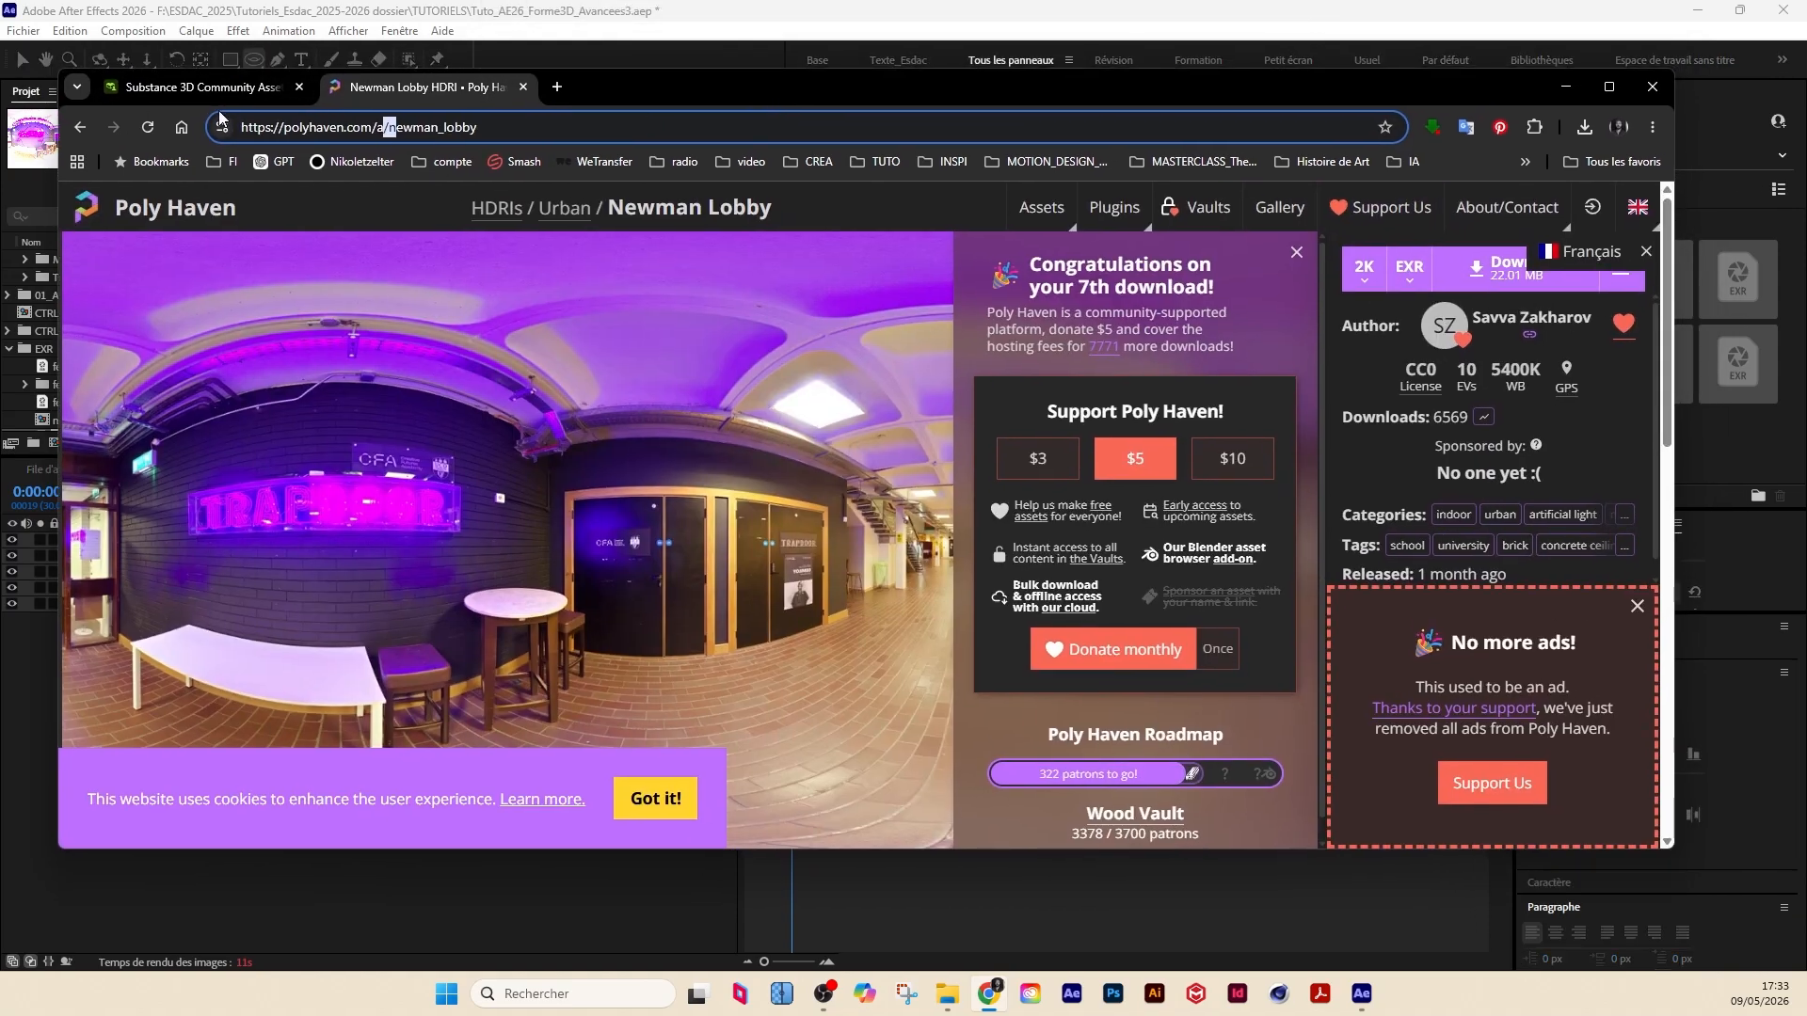
pyautogui.click(1569, 86)
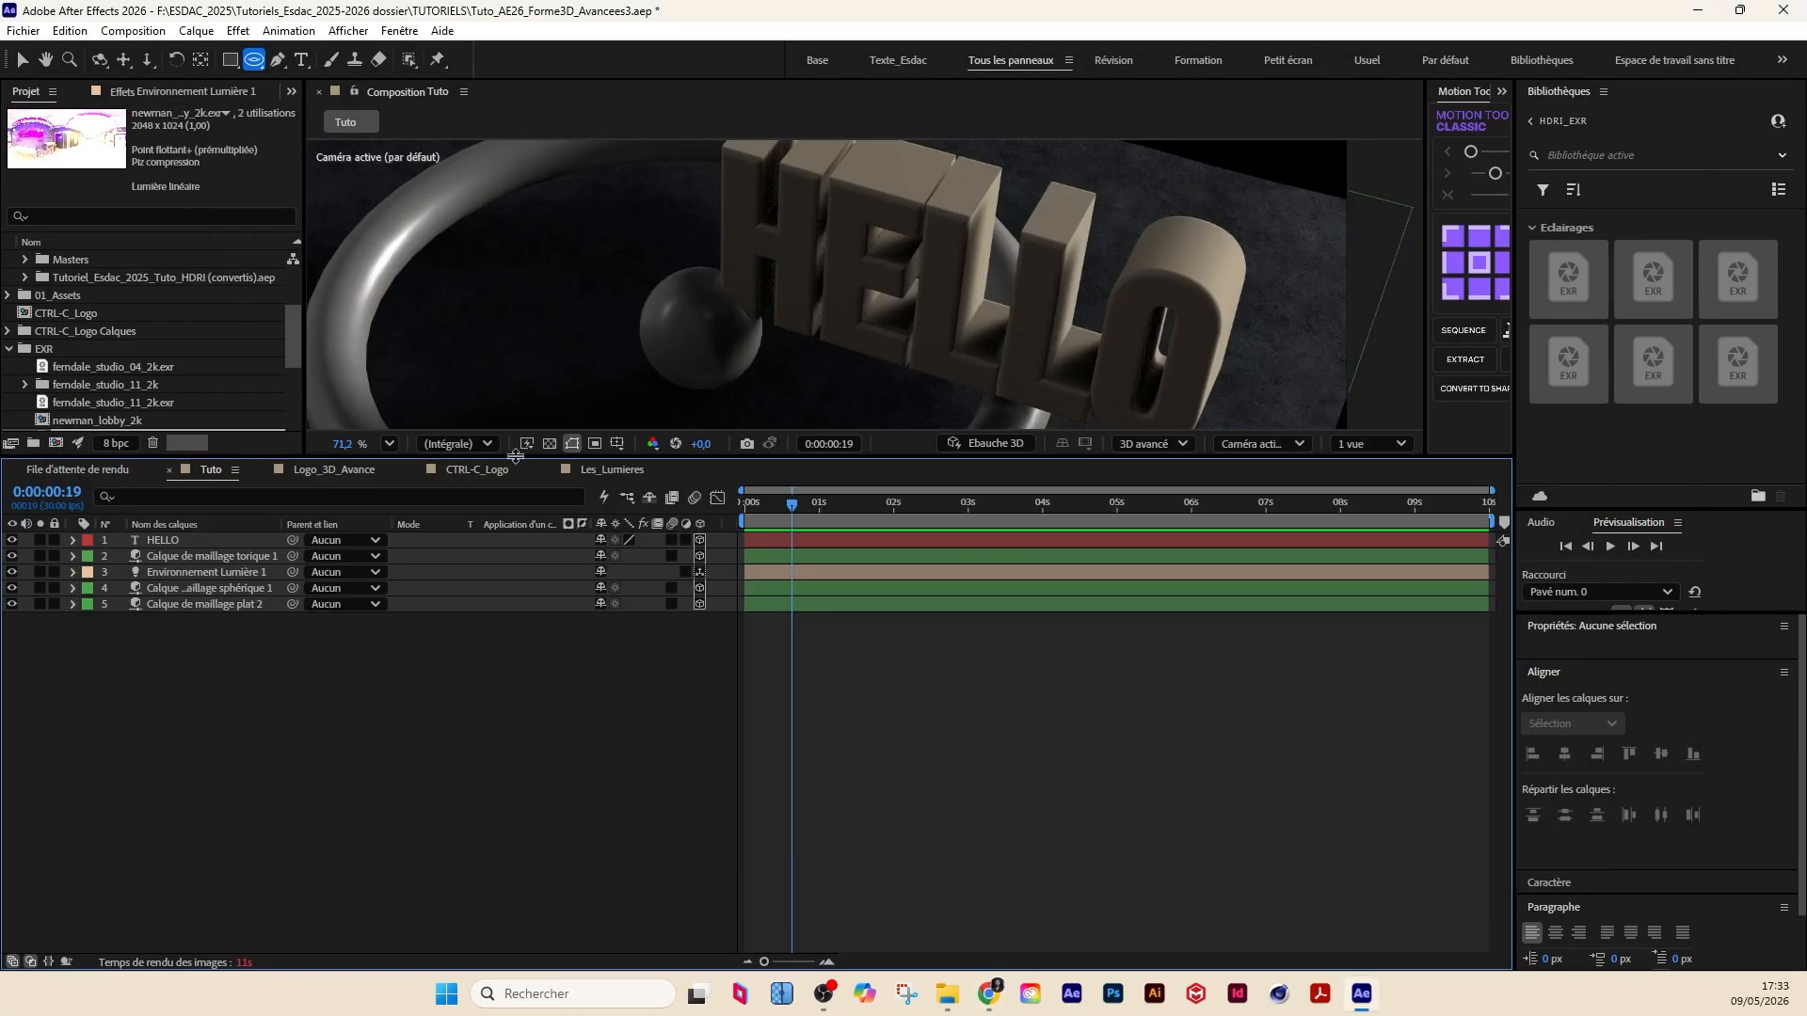
# Step: Enlarge the composition viewer vertically and fit more of the Tuto scene in view
pyautogui.moveTo(516, 457); pyautogui.dragTo(453, 618)
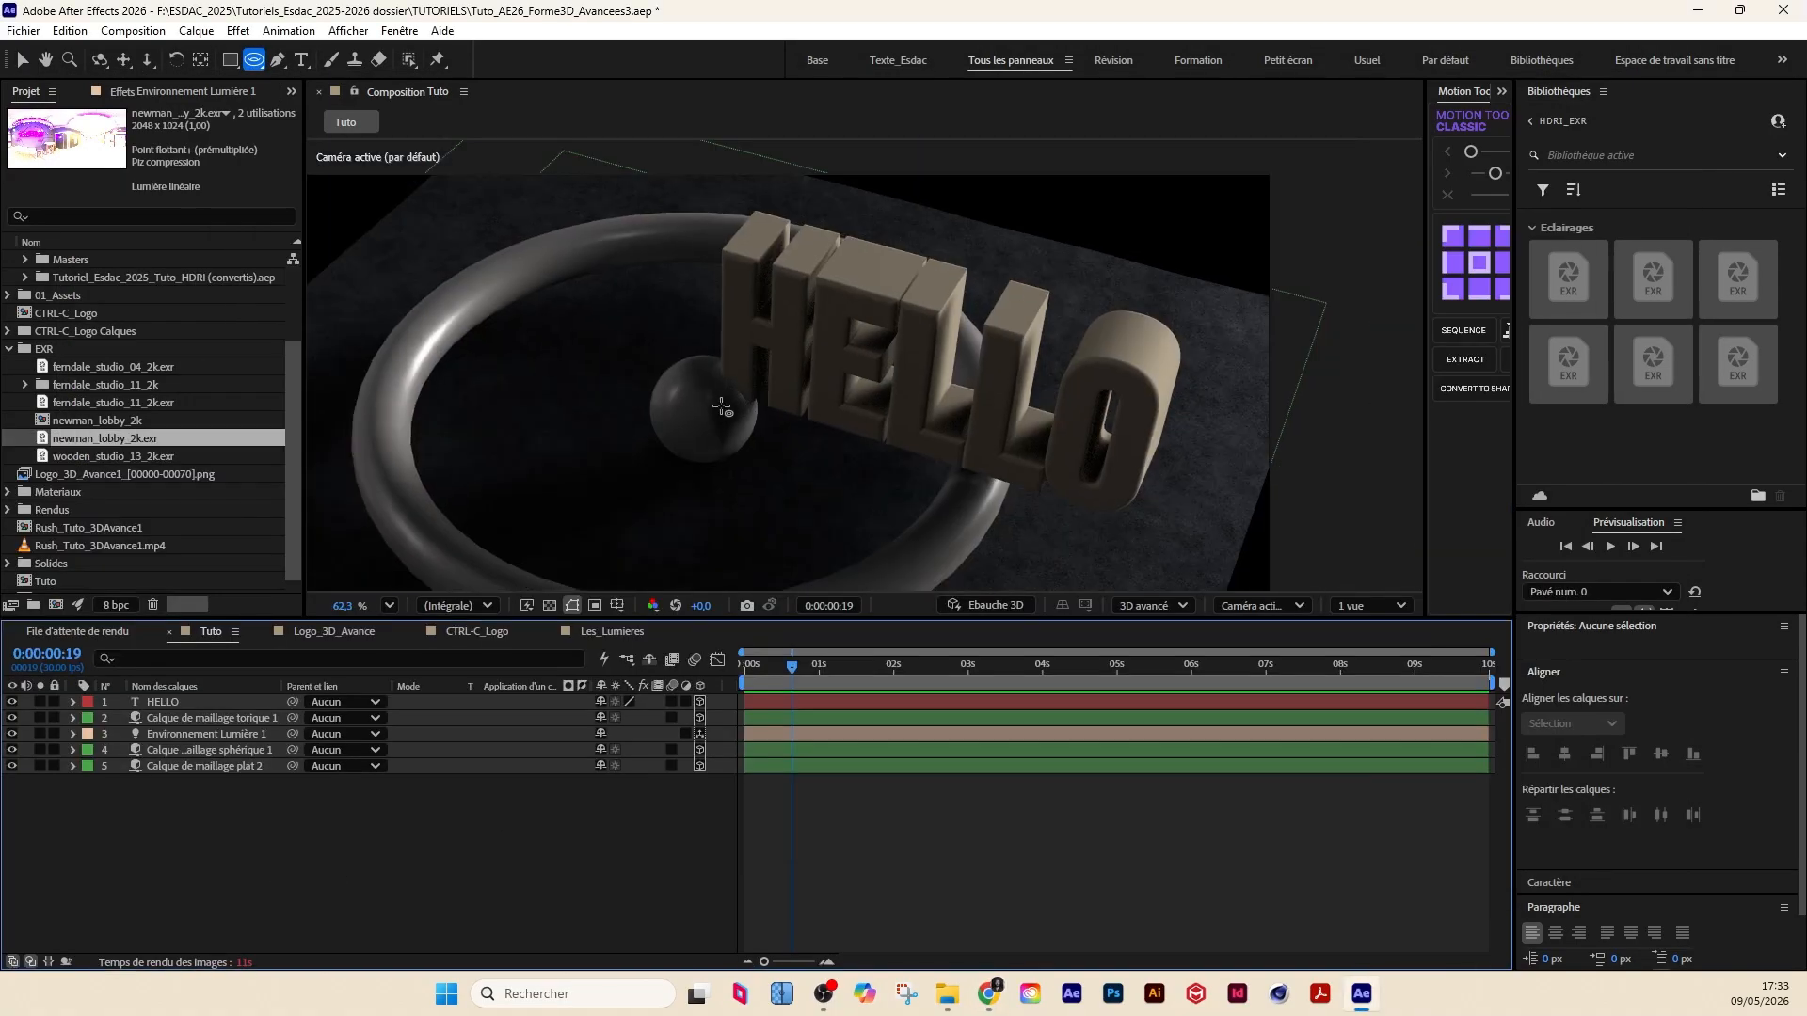
pyautogui.scroll(-1, 722, 408)
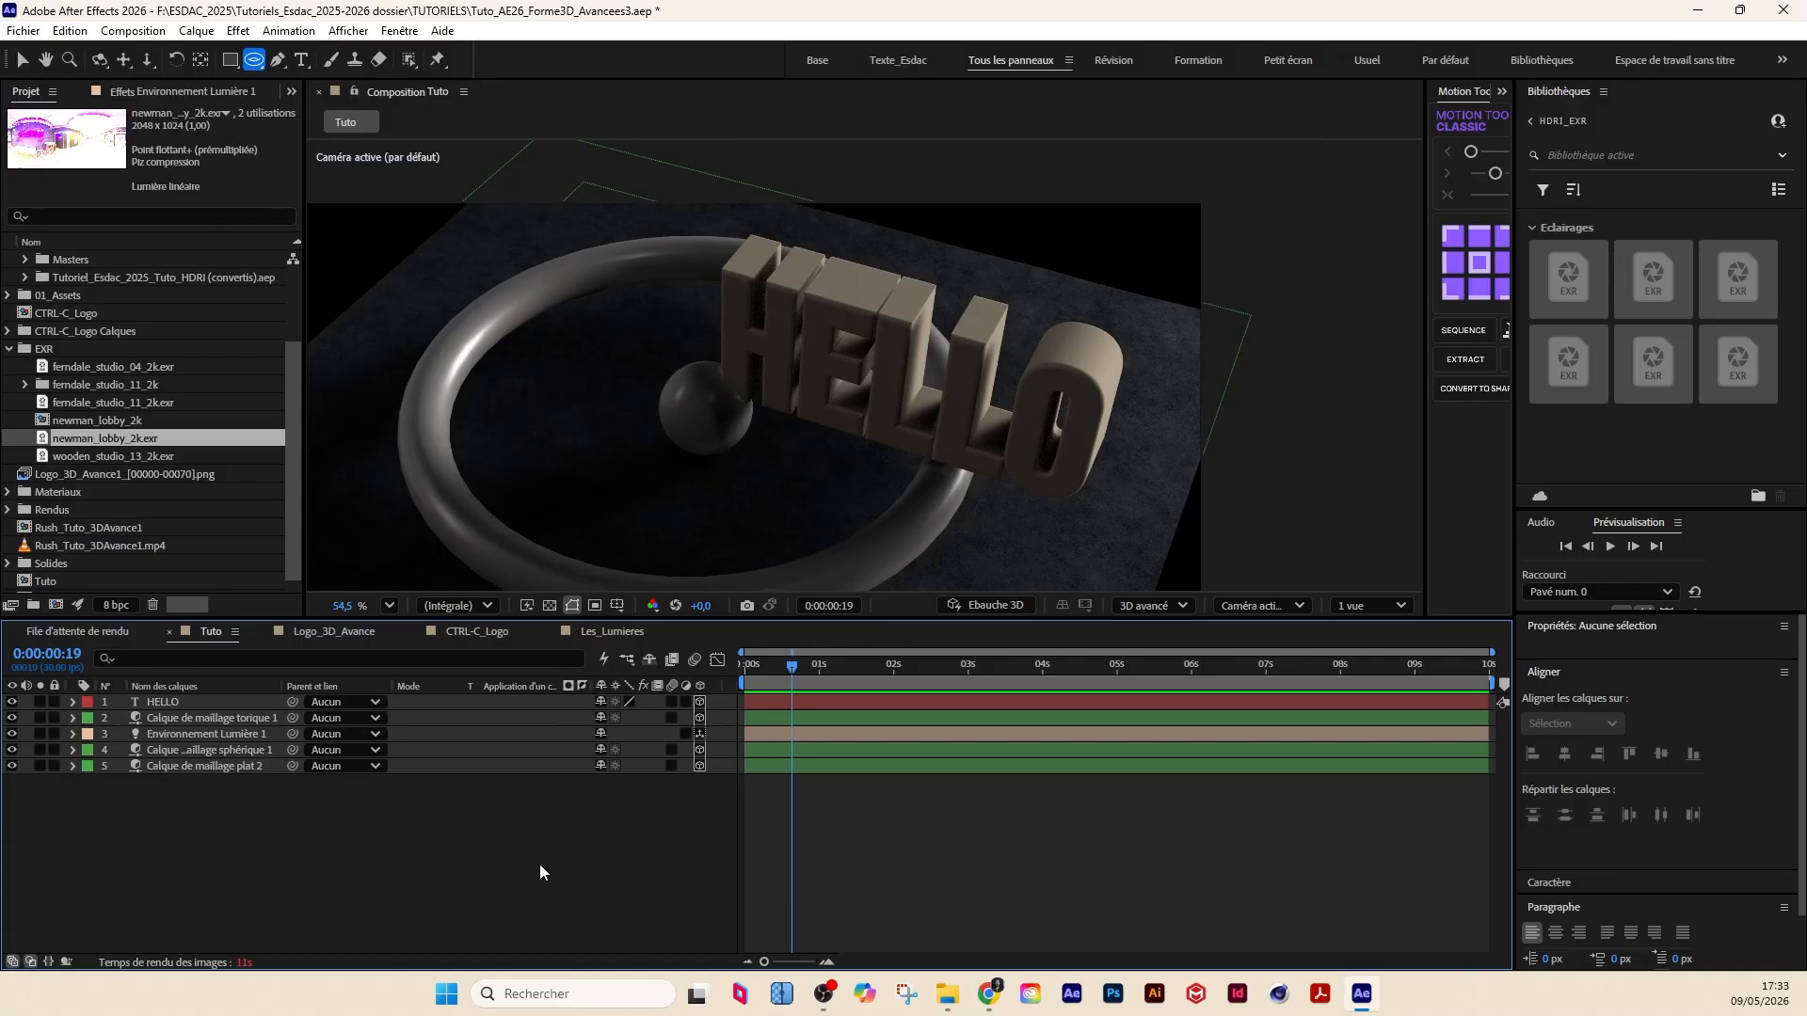
pyautogui.moveTo(812, 667); pyautogui.dragTo(776, 666)
# Step: Show Logo_3D_Avance at frame 5 and close the Tuto, CTRL-C_Logo and Les_Lumieres compositions in the timeline
pyautogui.click(612, 632)
pyautogui.click(329, 635)
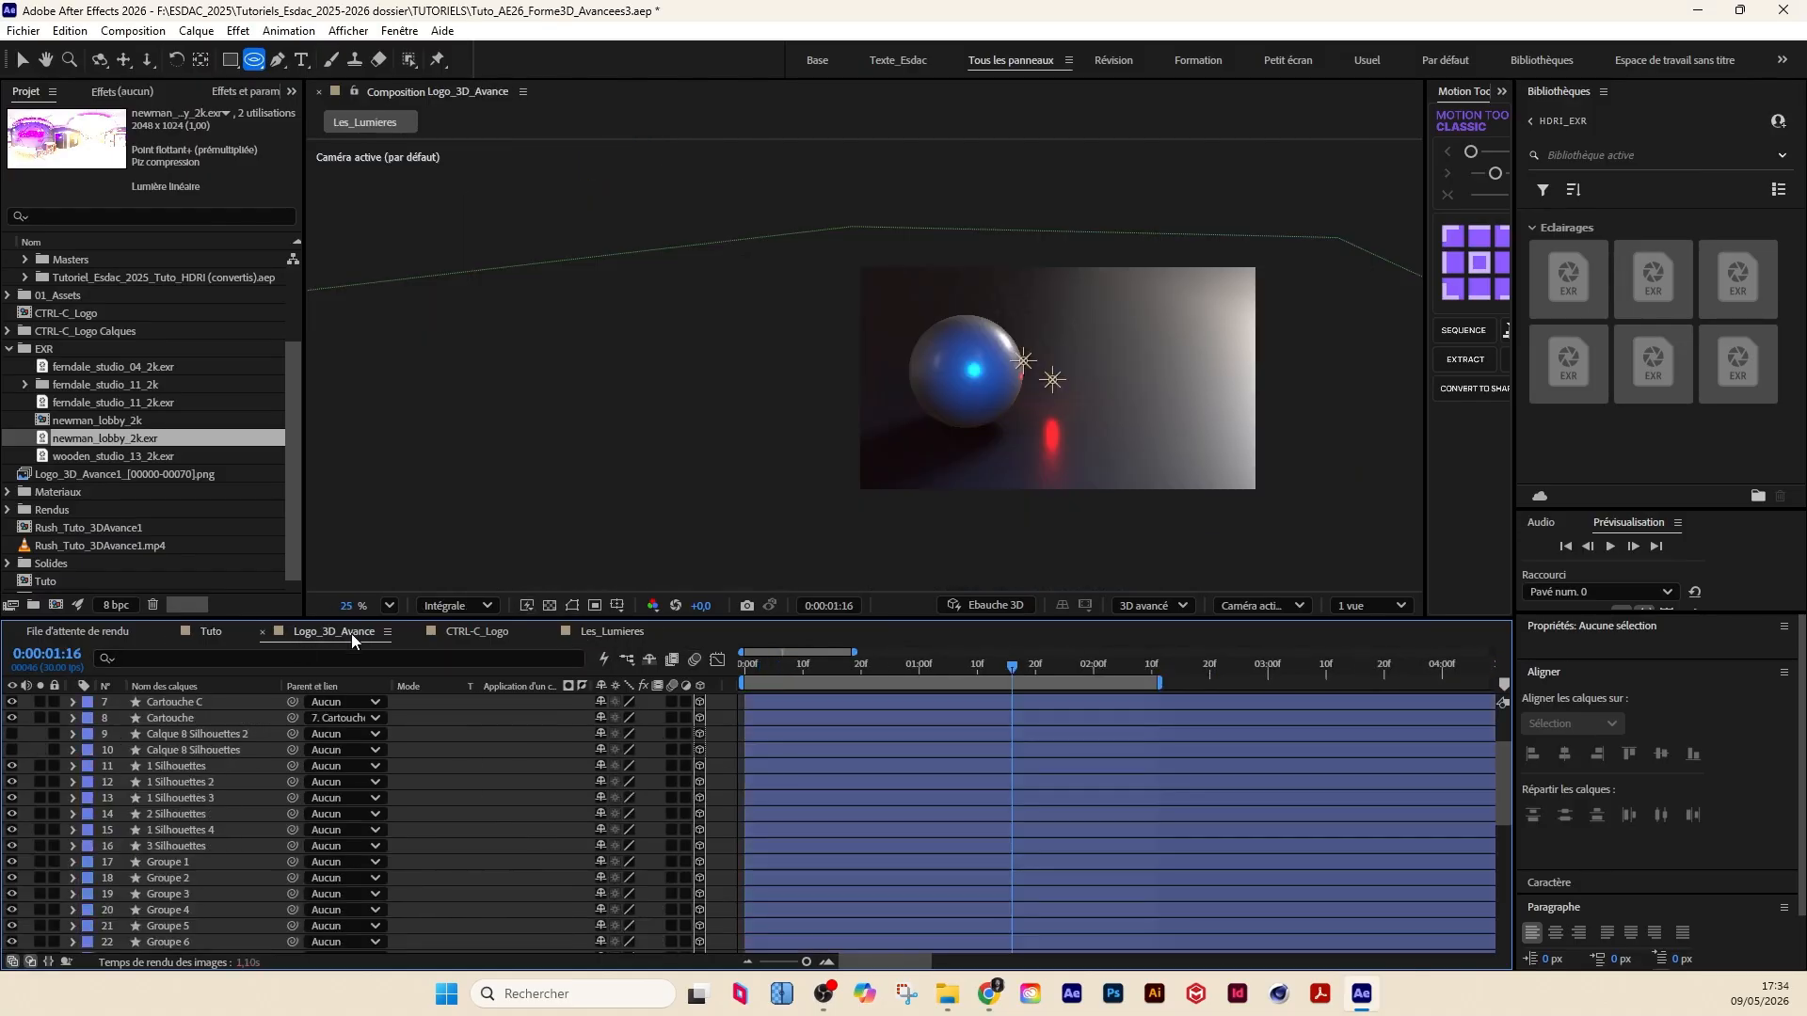
pyautogui.moveTo(771, 668)
pyautogui.mouseDown()
pyautogui.moveTo(905, 668)
pyautogui.moveTo(774, 679)
pyautogui.mouseUp()
pyautogui.click(168, 633)
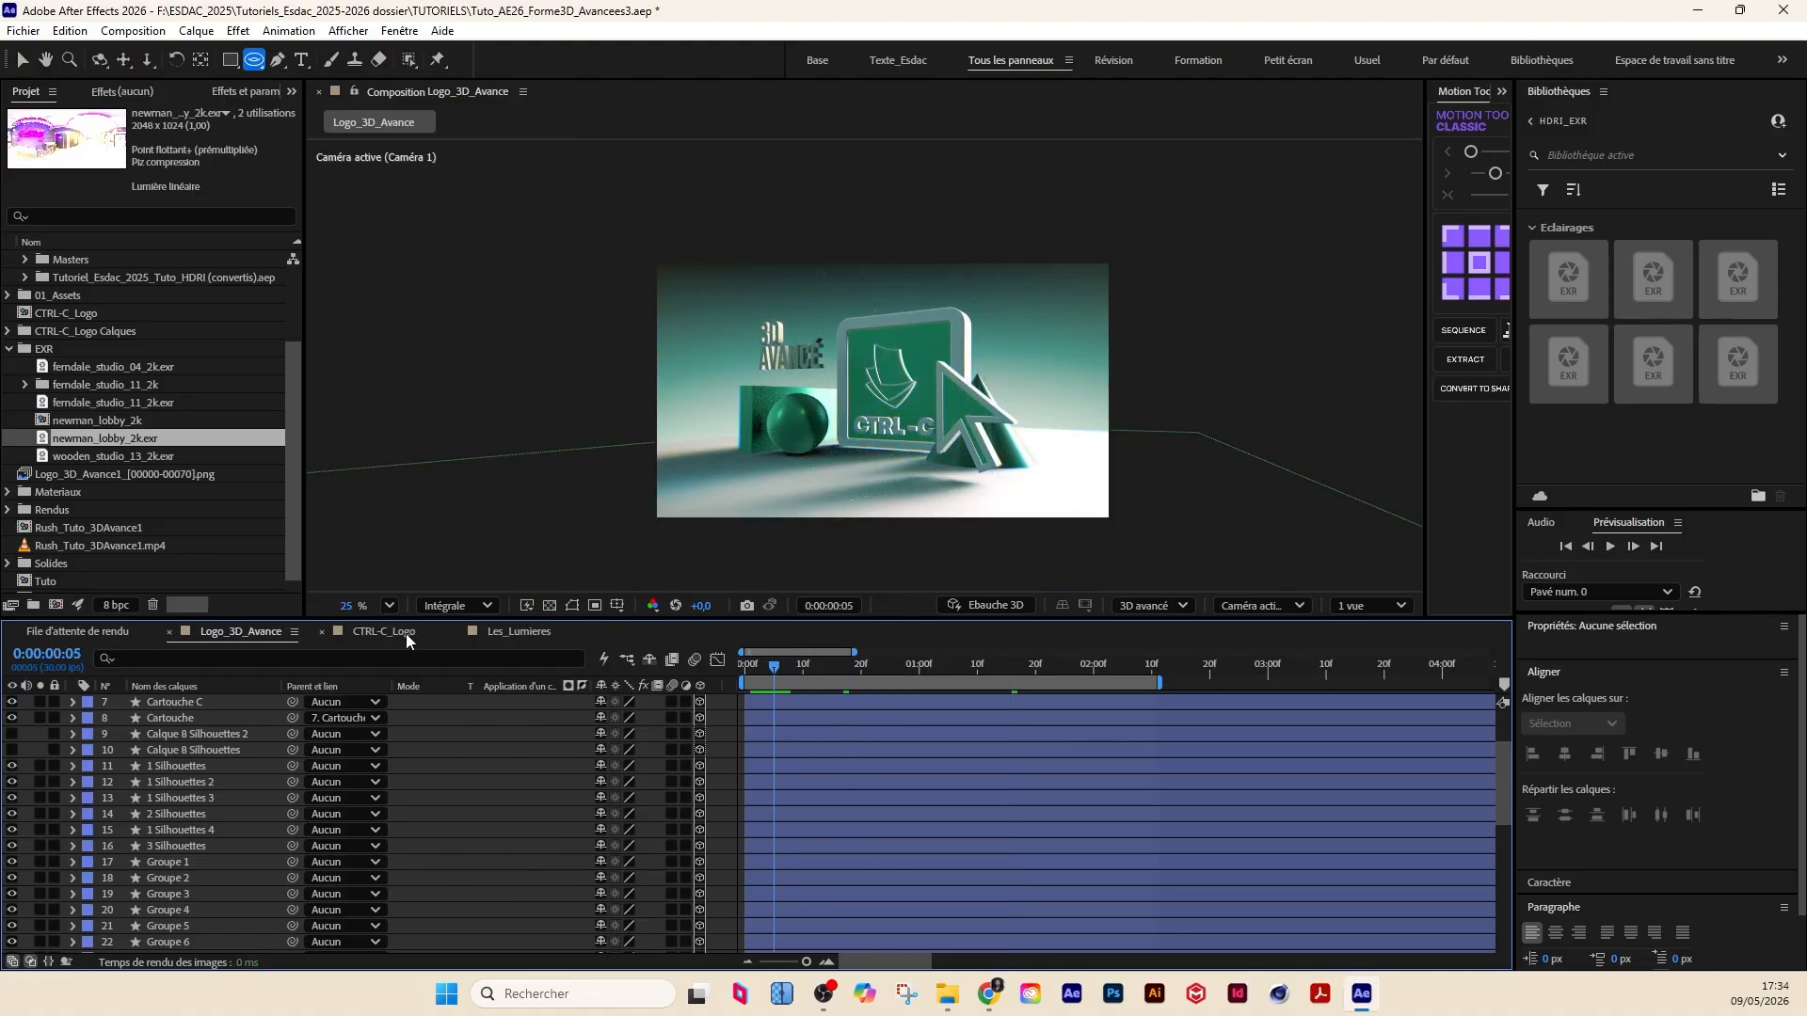
pyautogui.click(320, 632)
pyautogui.click(325, 631)
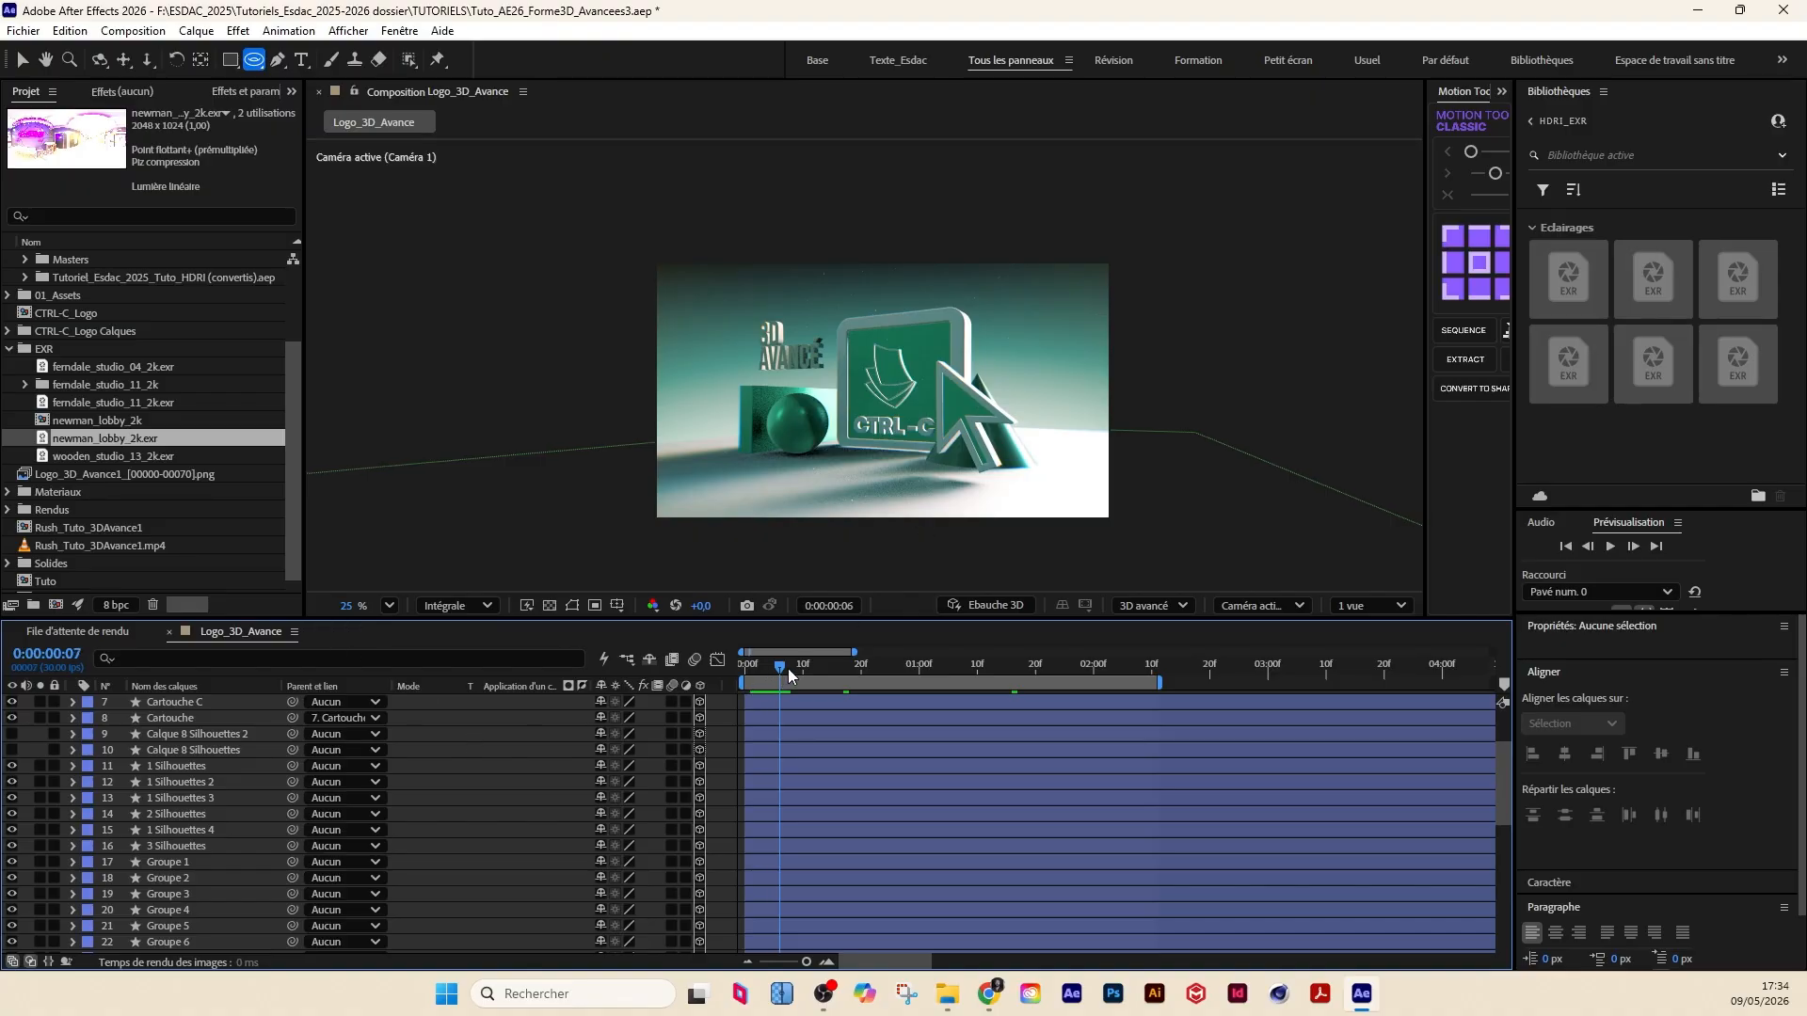
# Step: At frame 4 of Logo_3D_Avance, set the fast preview to Résolution adaptative and turn on Ebauche 3D
pyautogui.click(820, 666)
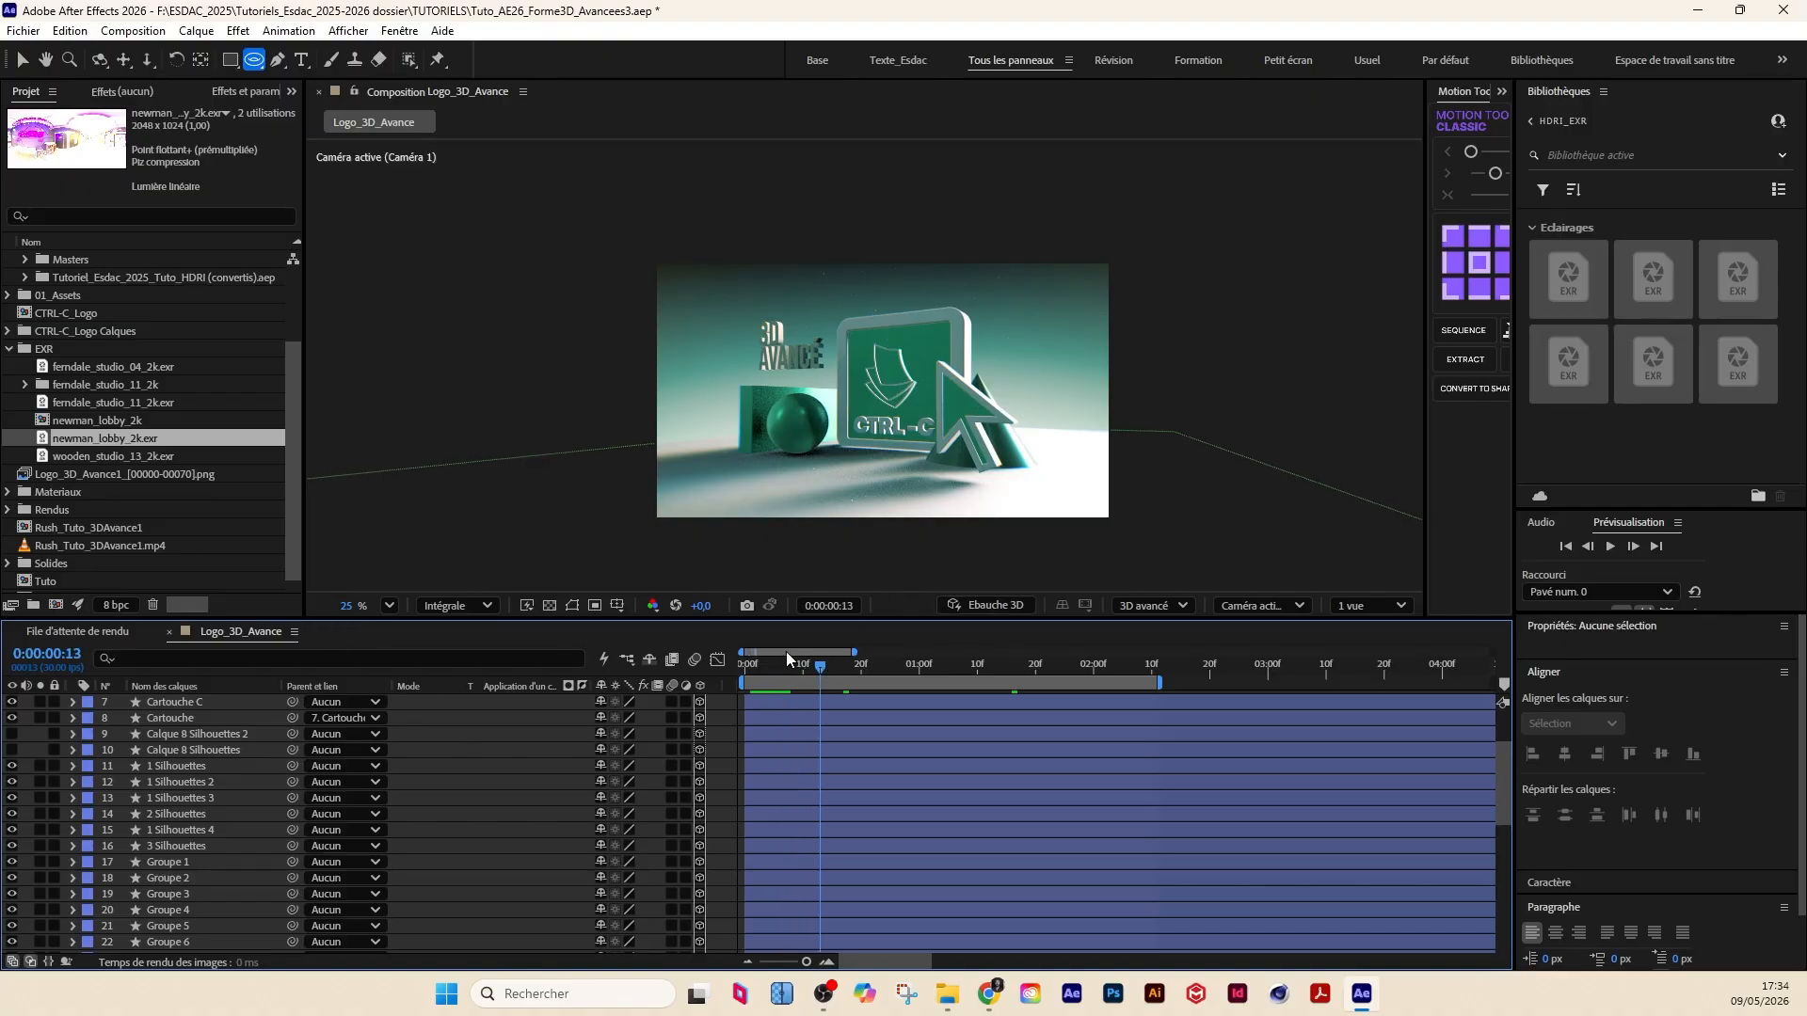
pyautogui.click(767, 669)
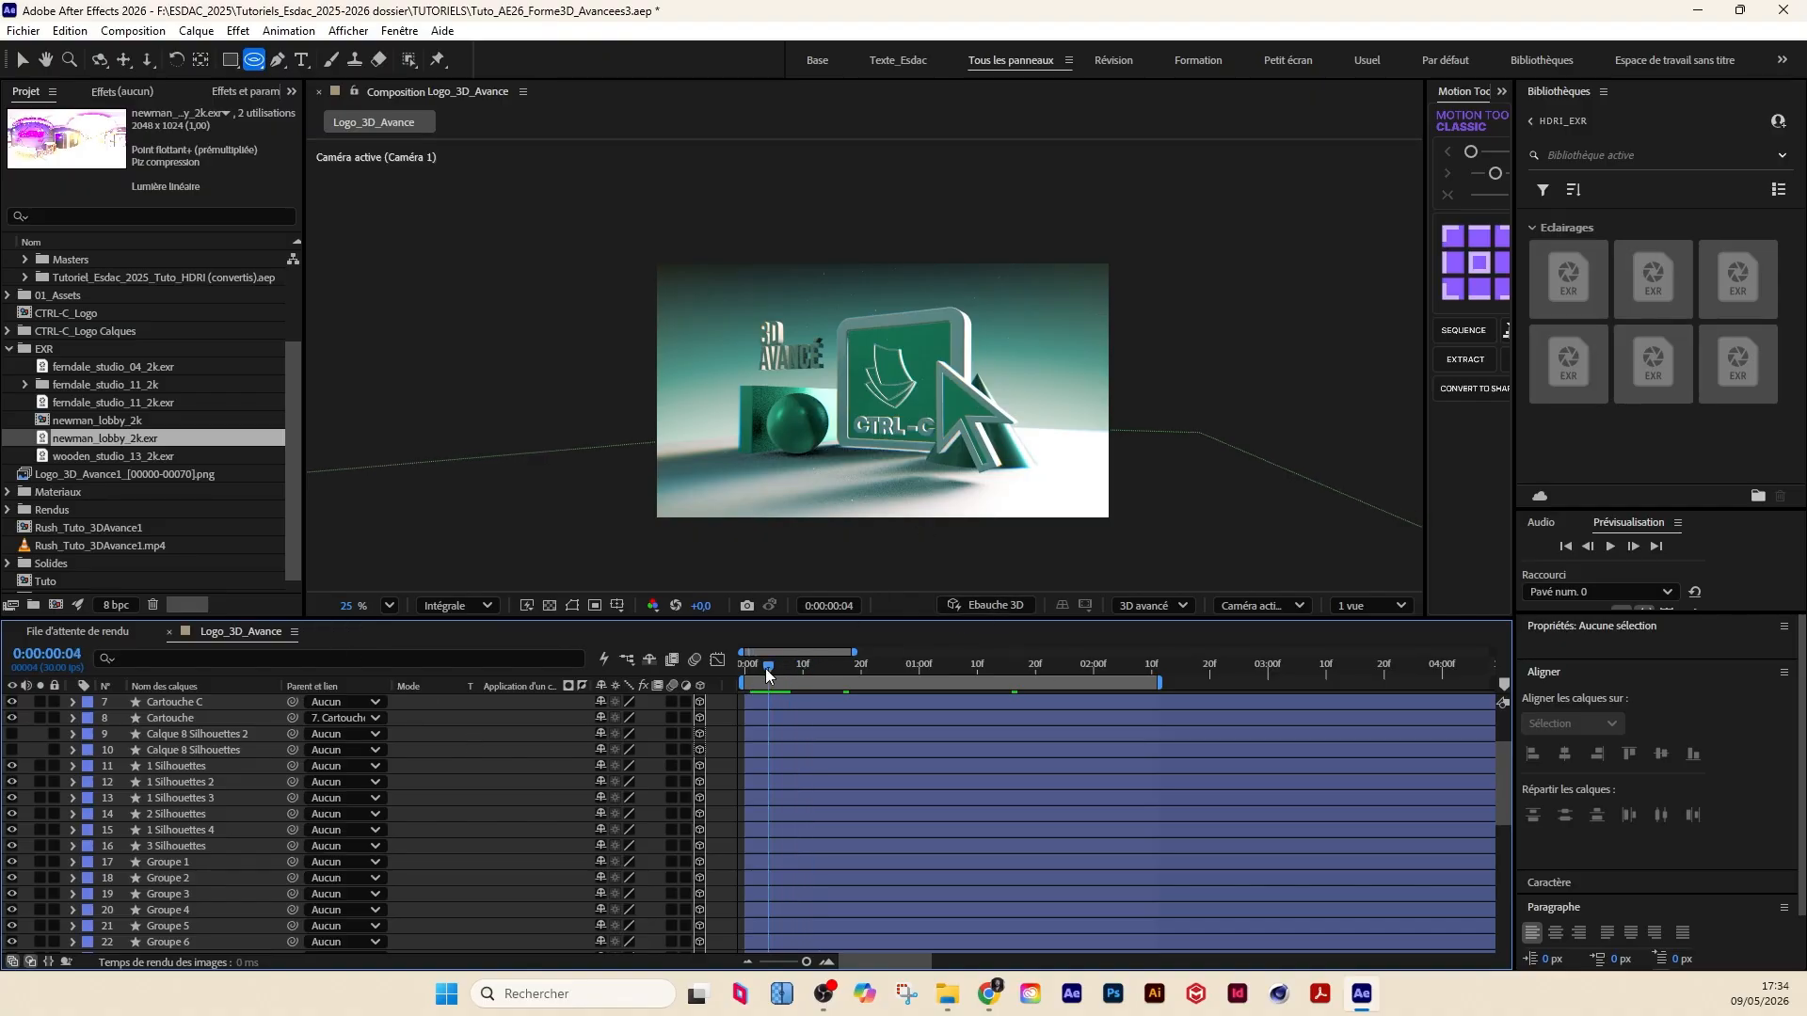
pyautogui.click(984, 605)
pyautogui.click(527, 611)
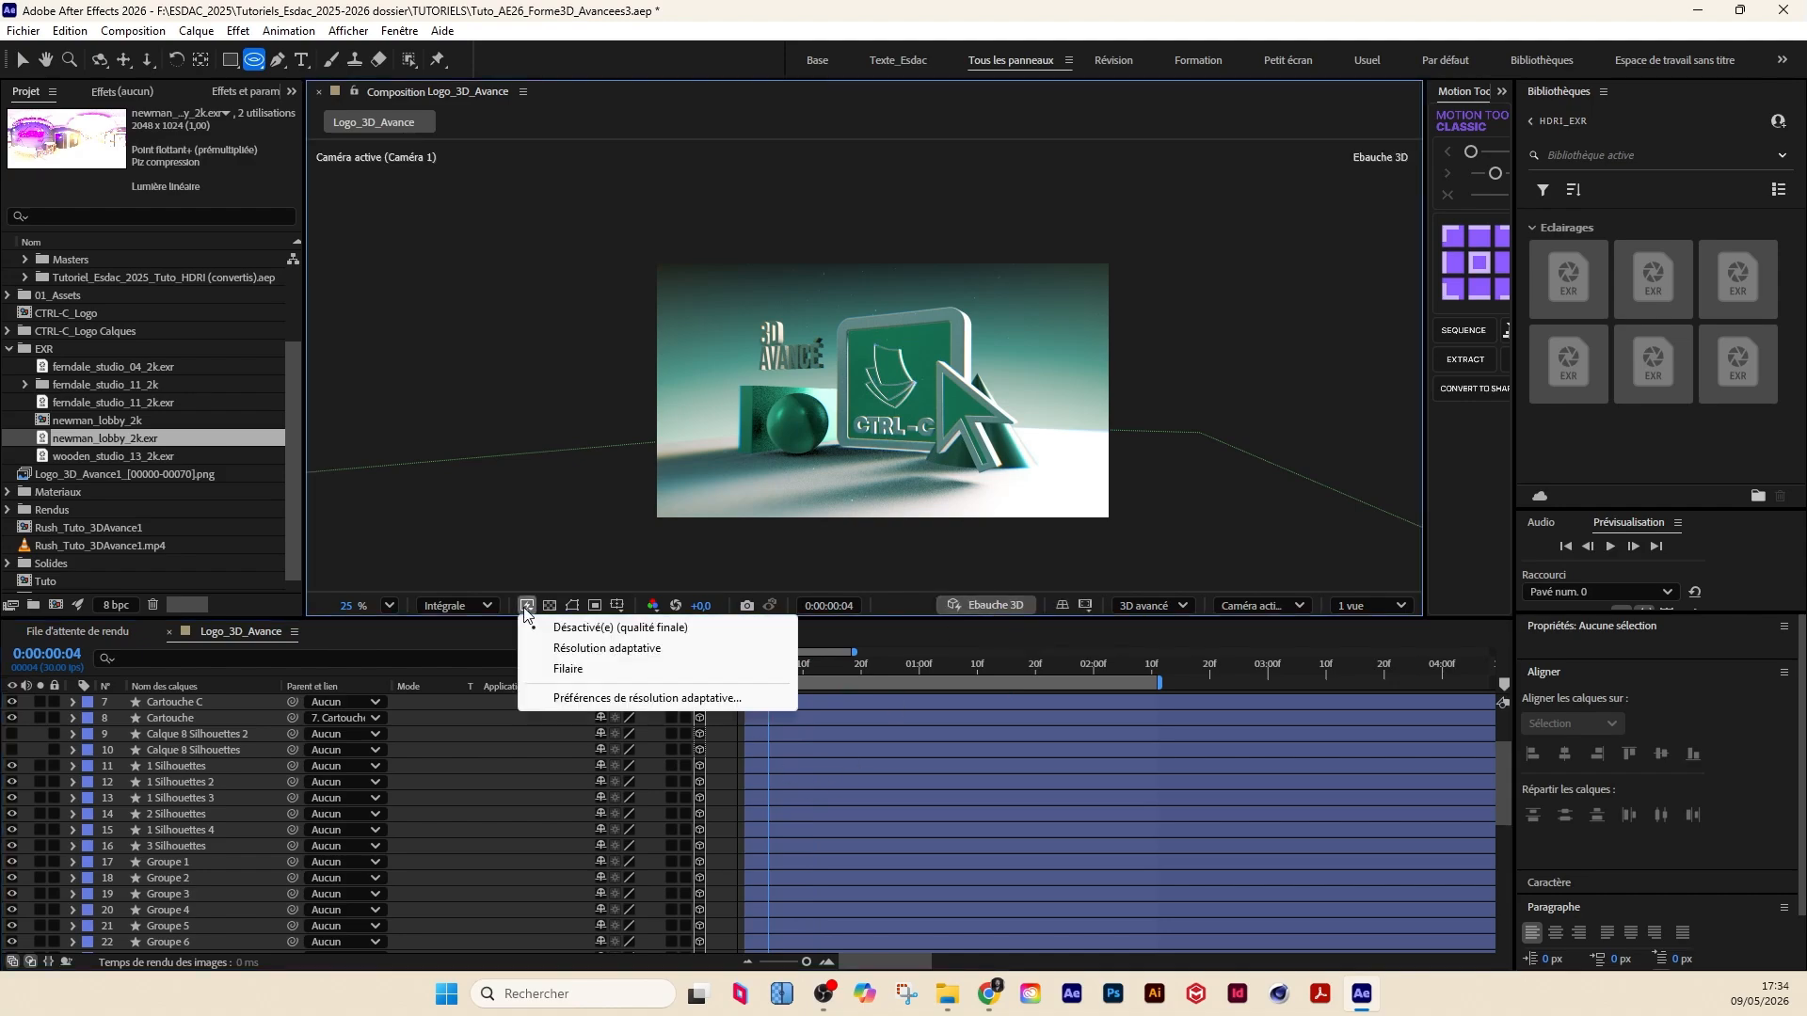
pyautogui.click(568, 654)
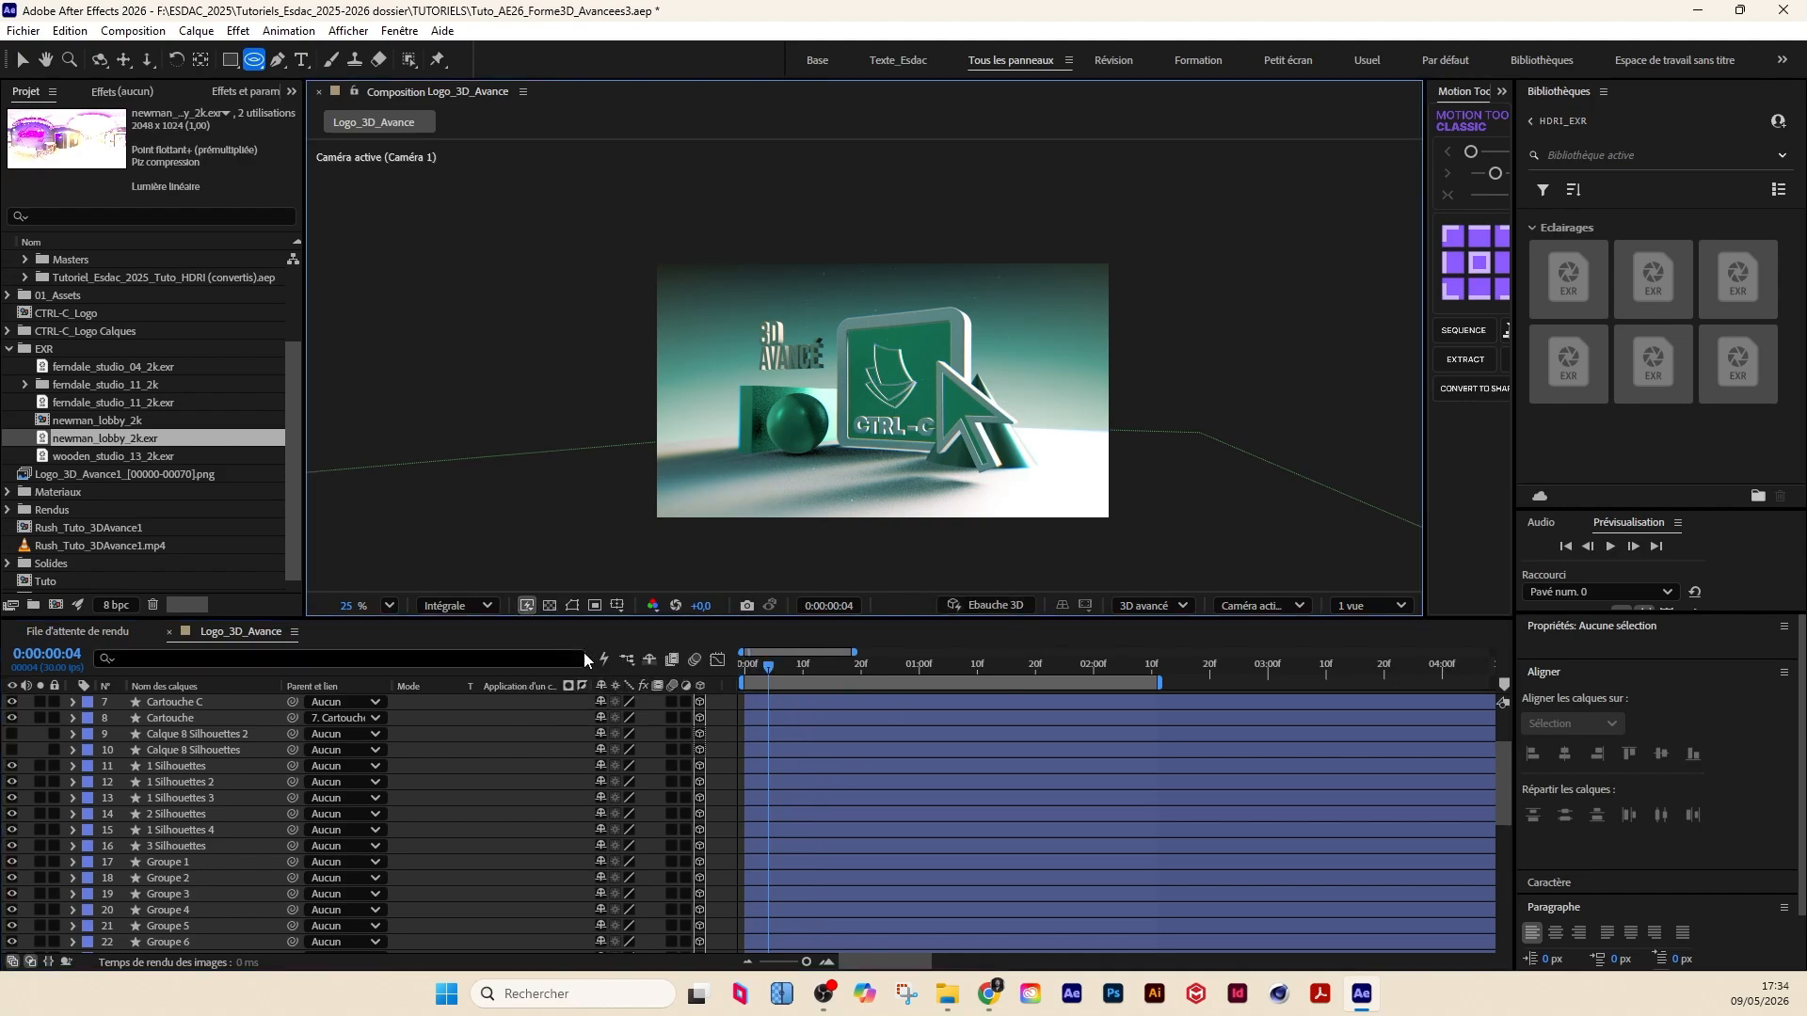
pyautogui.click(974, 610)
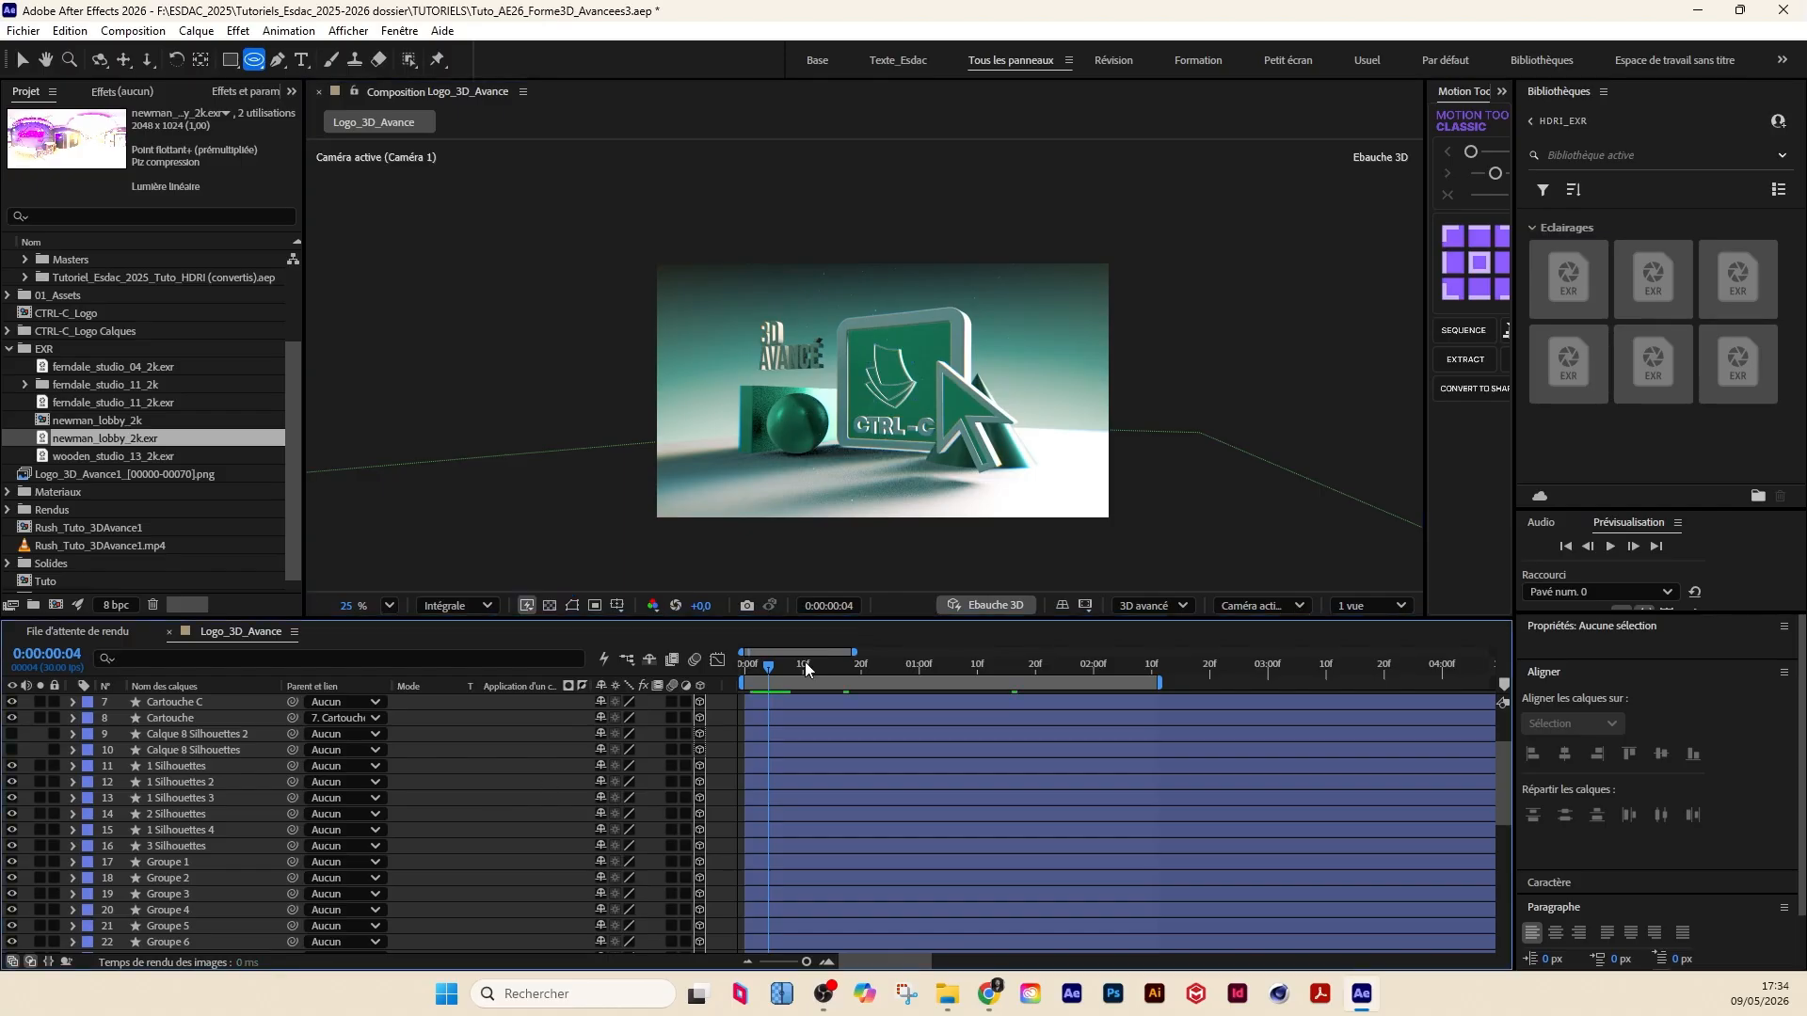
# Step: Scrub through the Logo_3D_Avance animation in the 3D draft preview and go to frame 11
pyautogui.moveTo(786, 670); pyautogui.dragTo(716, 693)
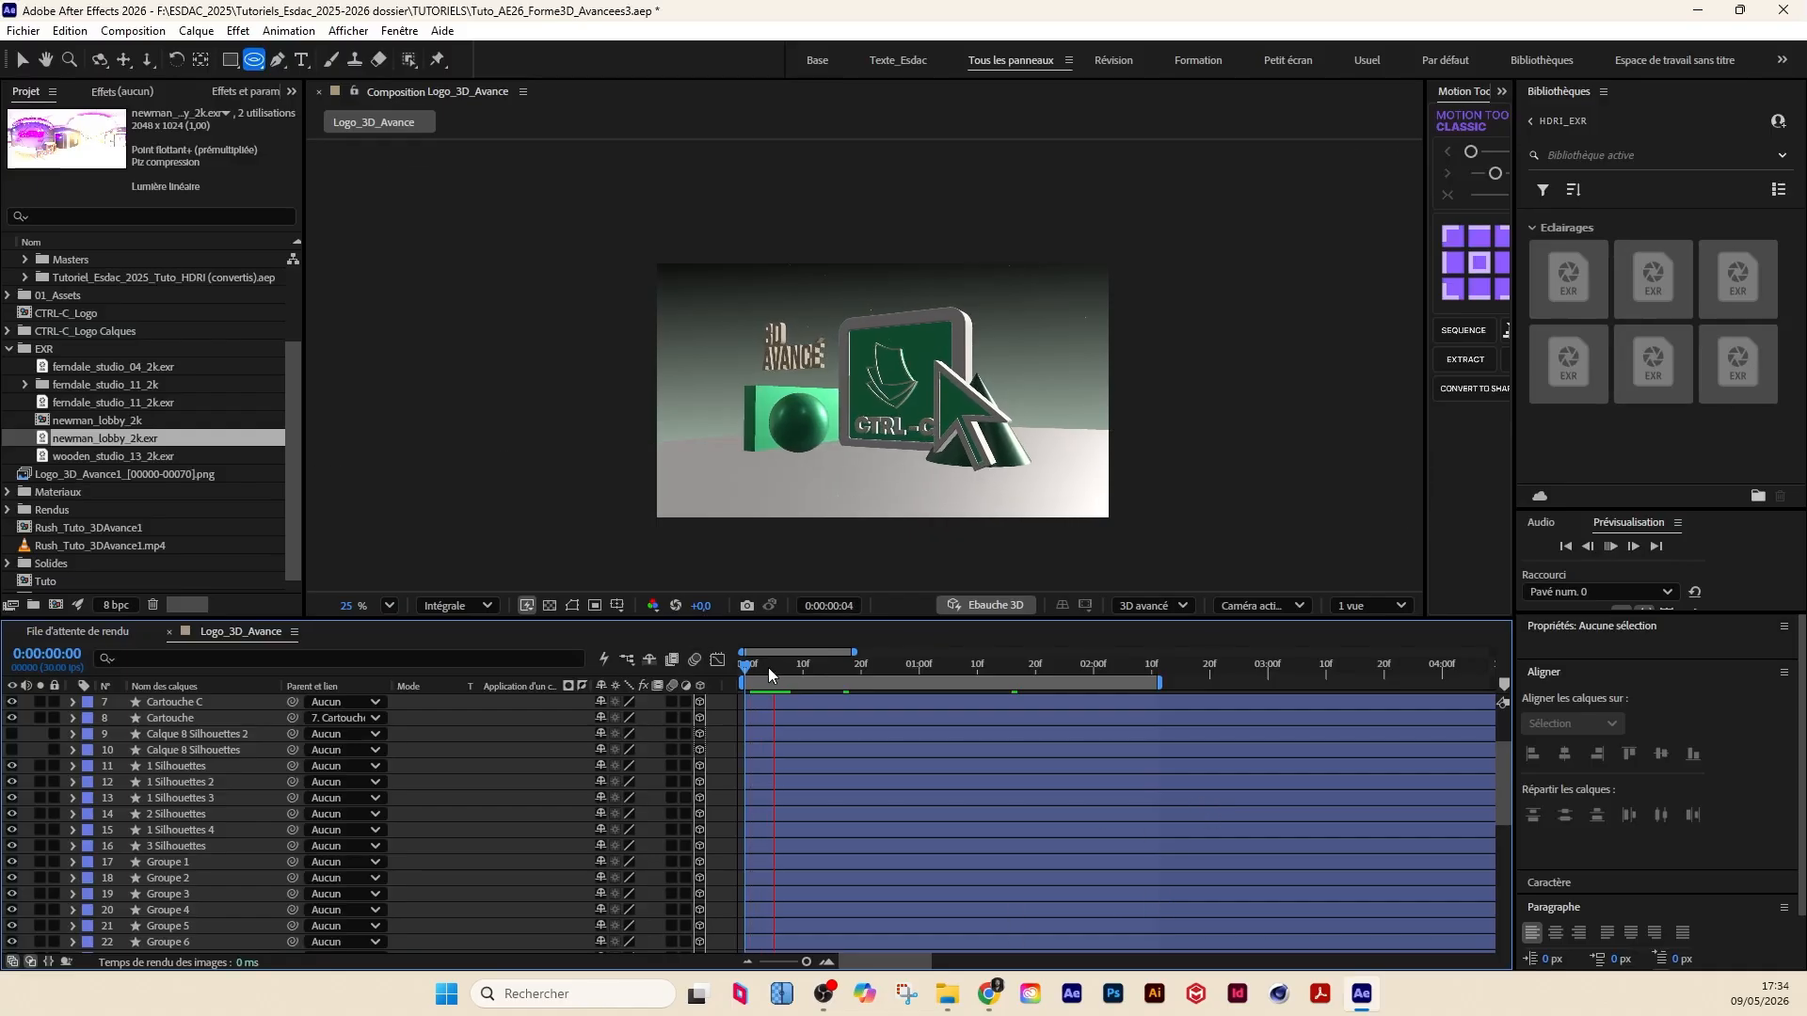
pyautogui.moveTo(770, 667); pyautogui.dragTo(931, 668)
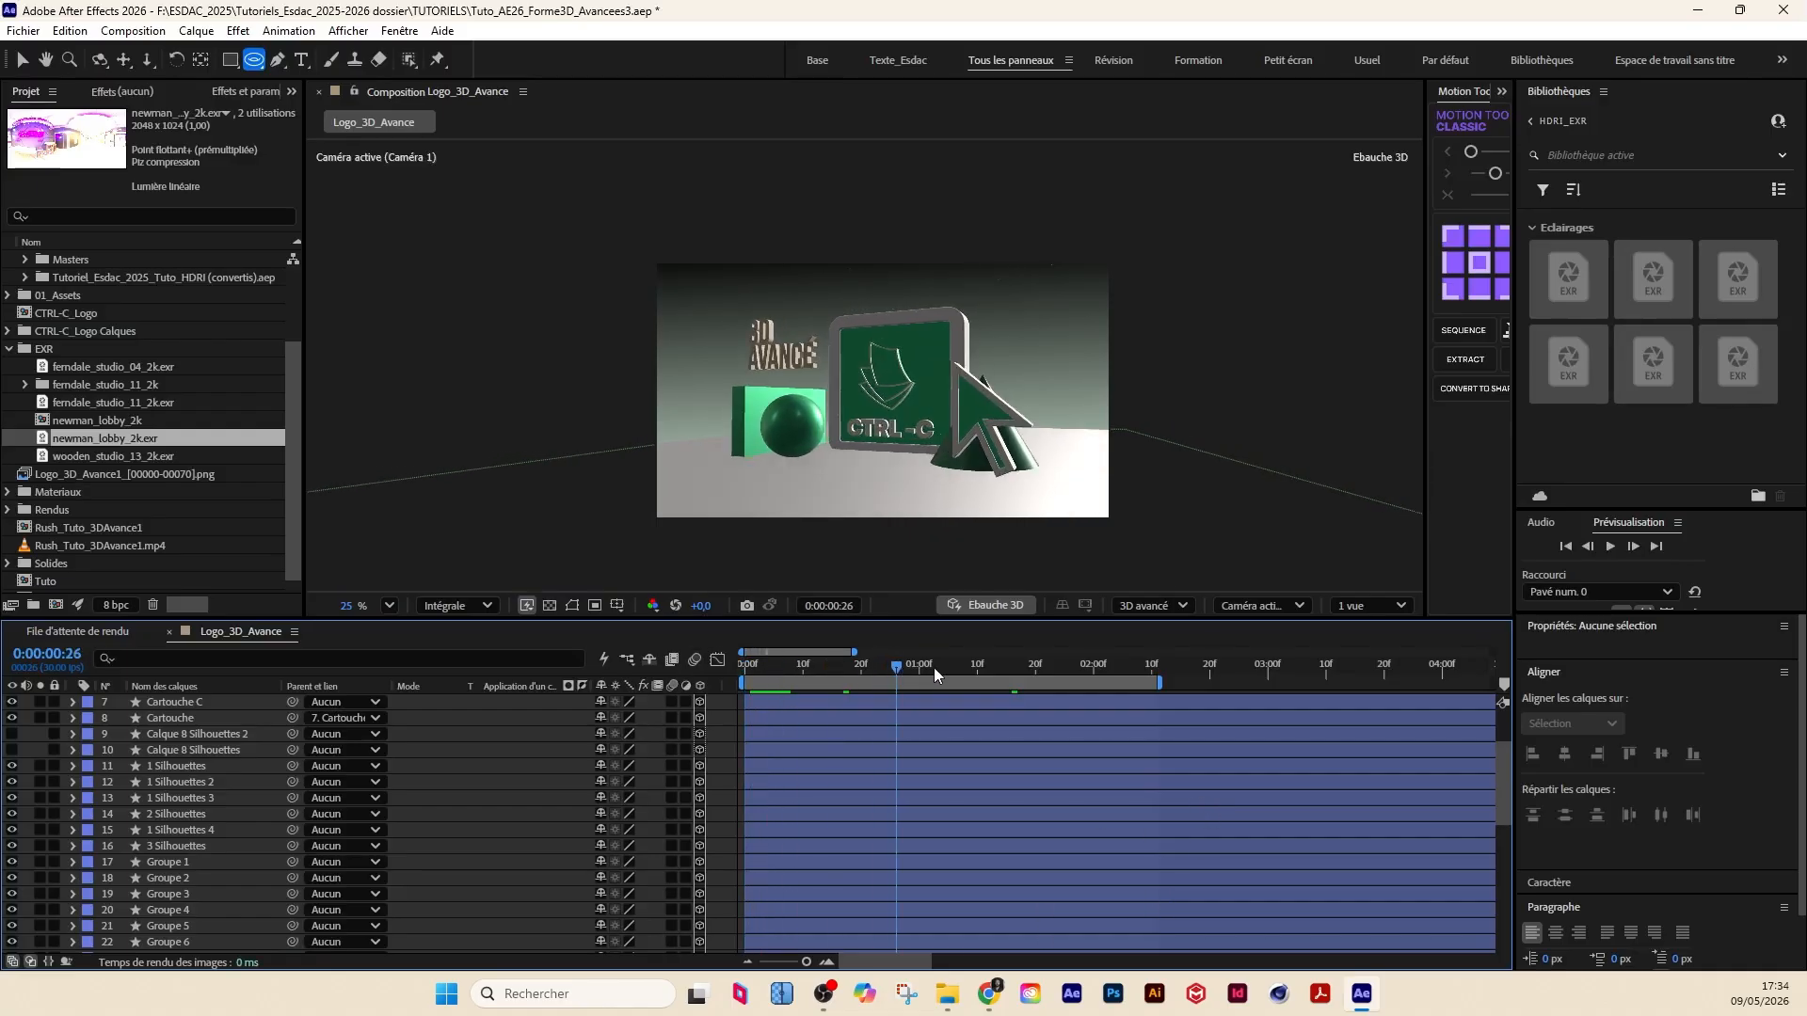
pyautogui.click(808, 665)
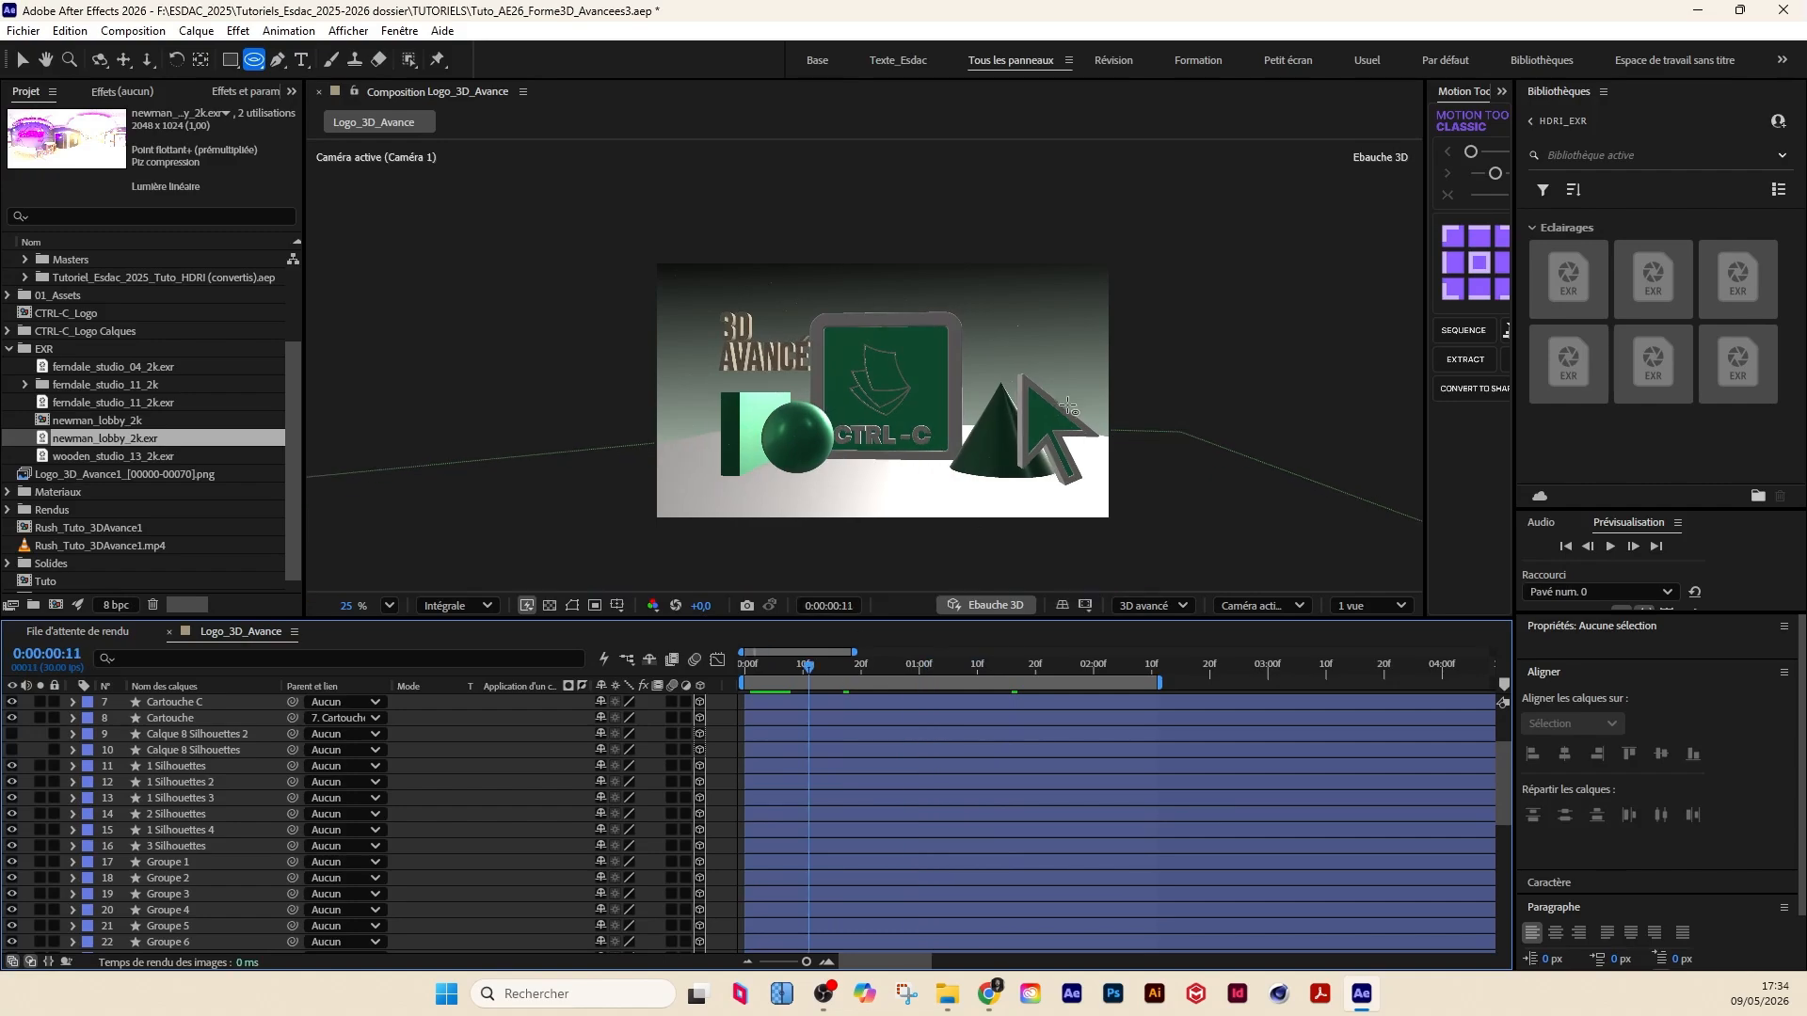
# Step: Activate the Selection tool and lock the first five layers, from Aberration to Particular
pyautogui.press('v')
pyautogui.click(946, 452)
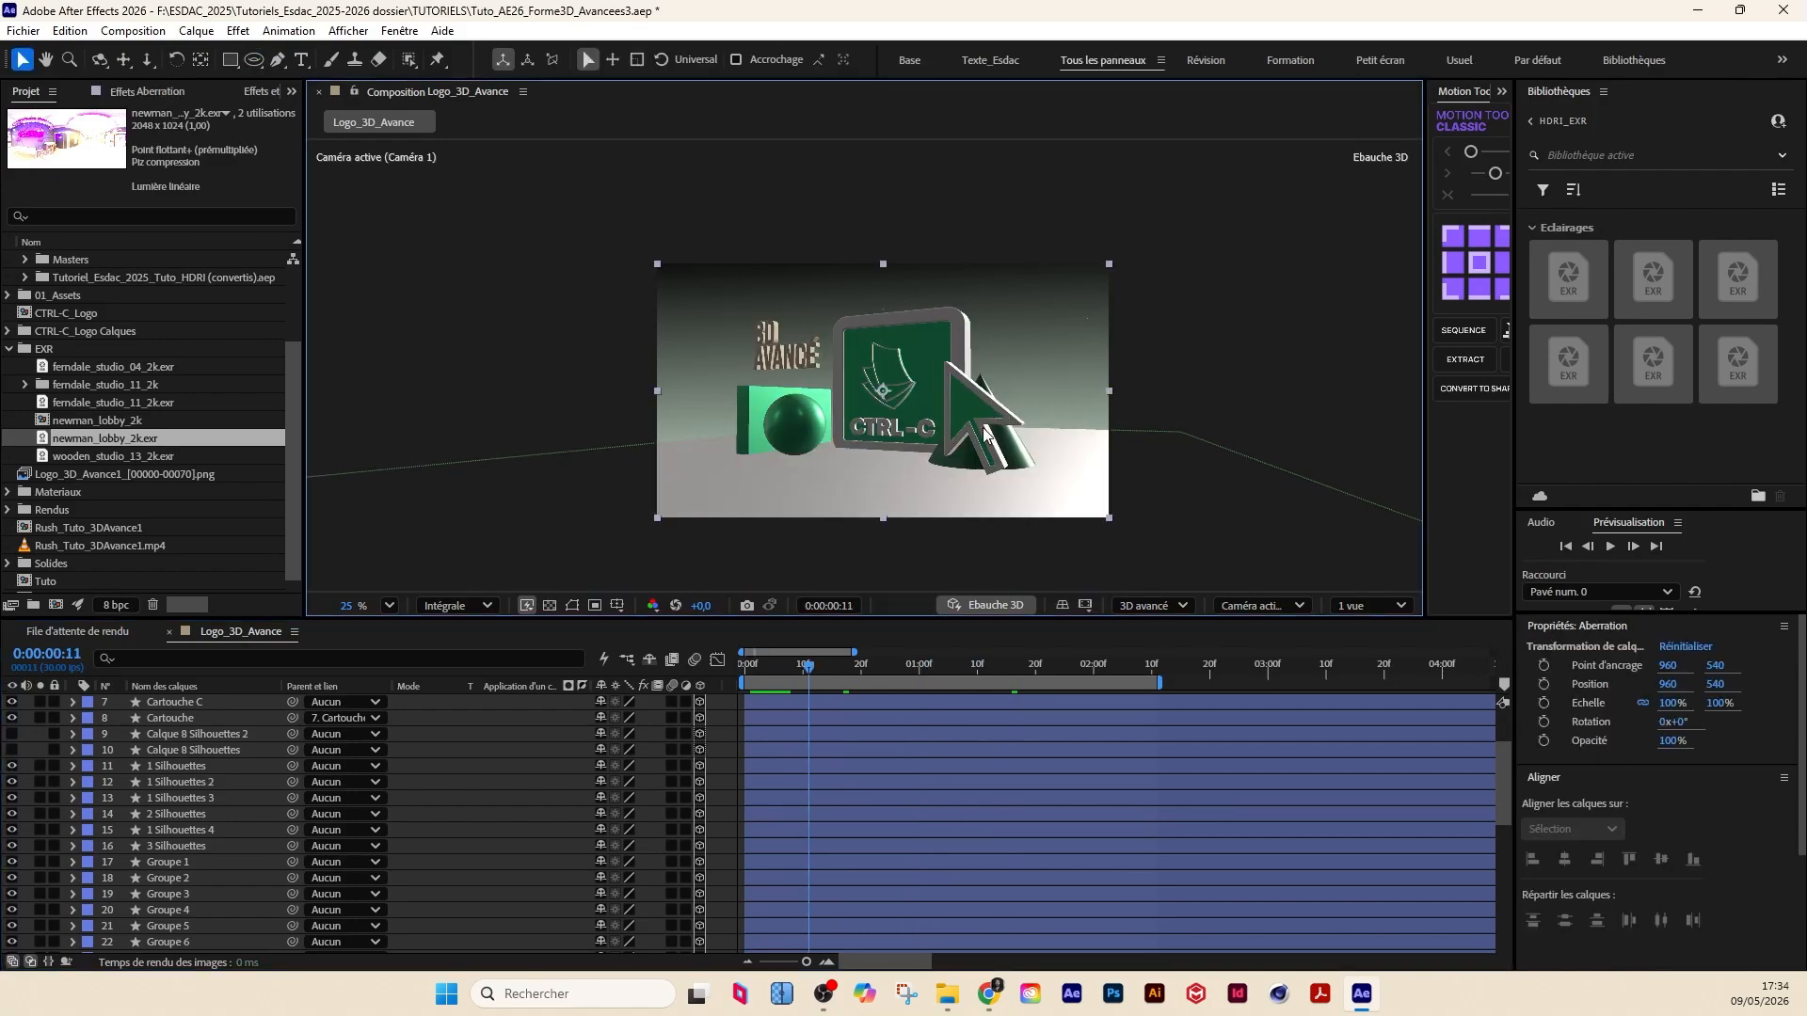
pyautogui.click(225, 790)
pyautogui.scroll(2, 224, 789)
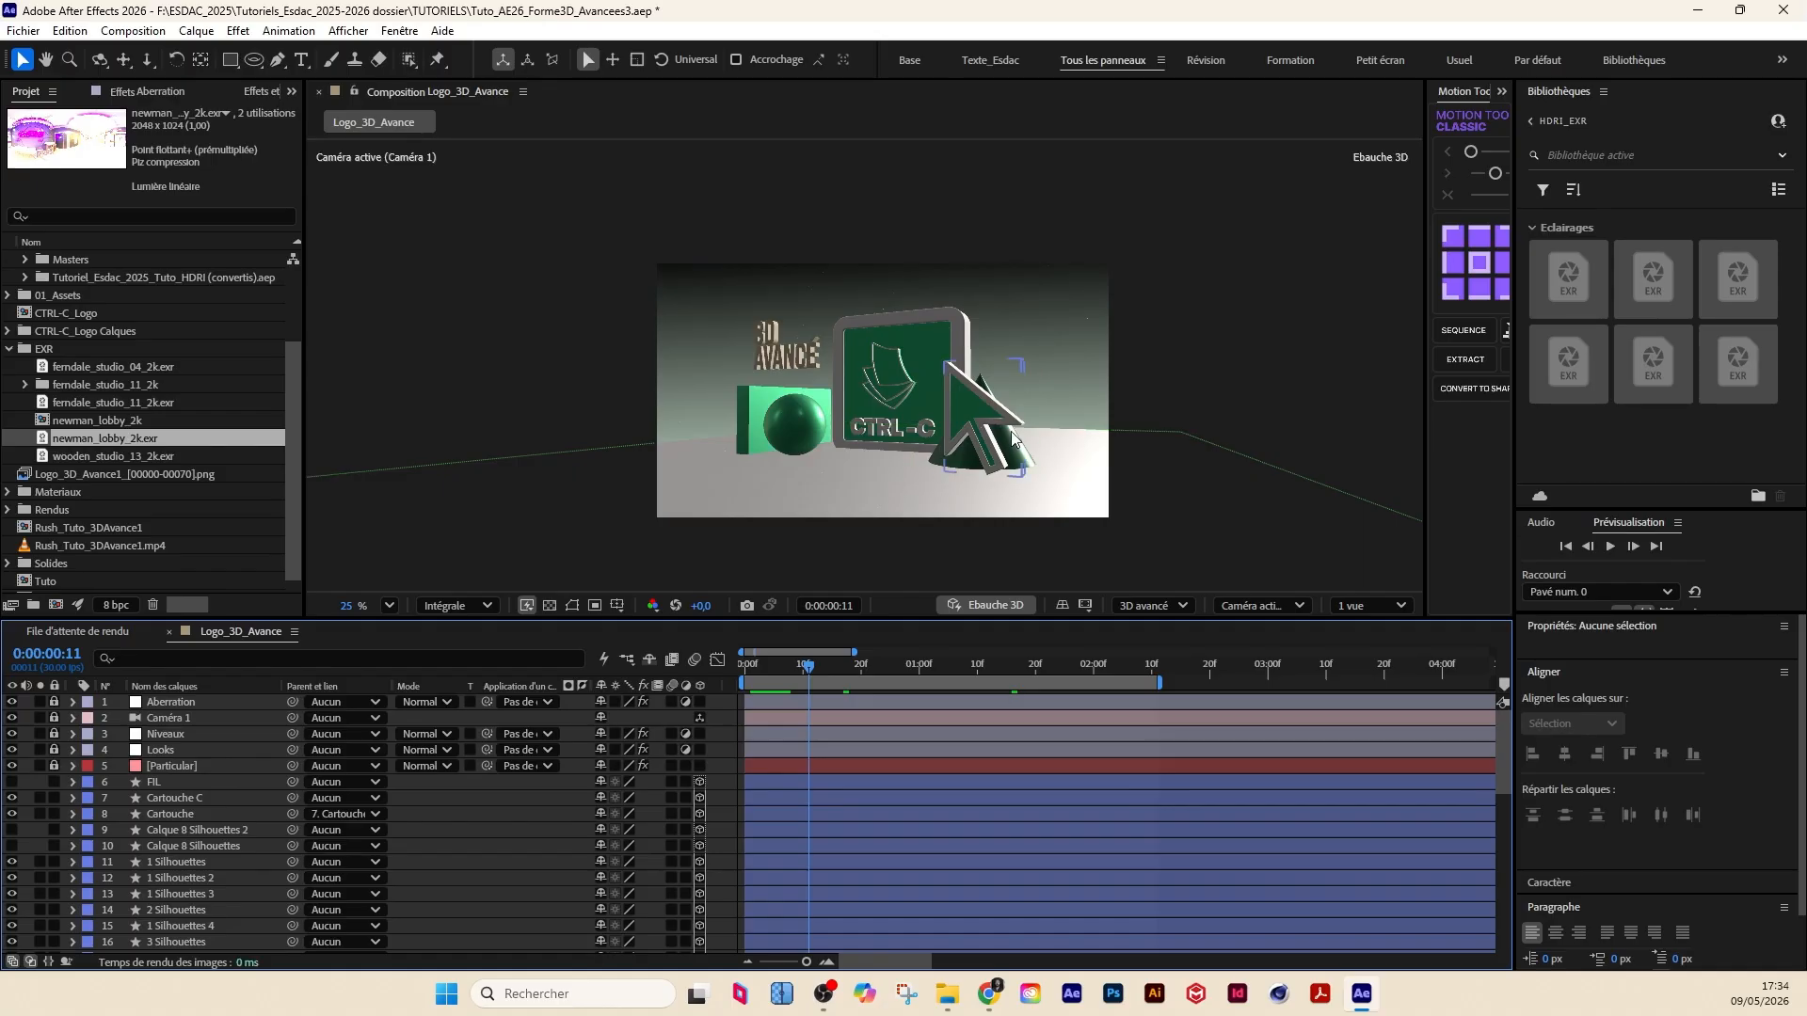
# Step: Try moving the Souris Silhouettes 2 arrow up in front of the logo panel, and undo the move
pyautogui.click(1015, 463)
pyautogui.moveTo(967, 404); pyautogui.dragTo(854, 338)
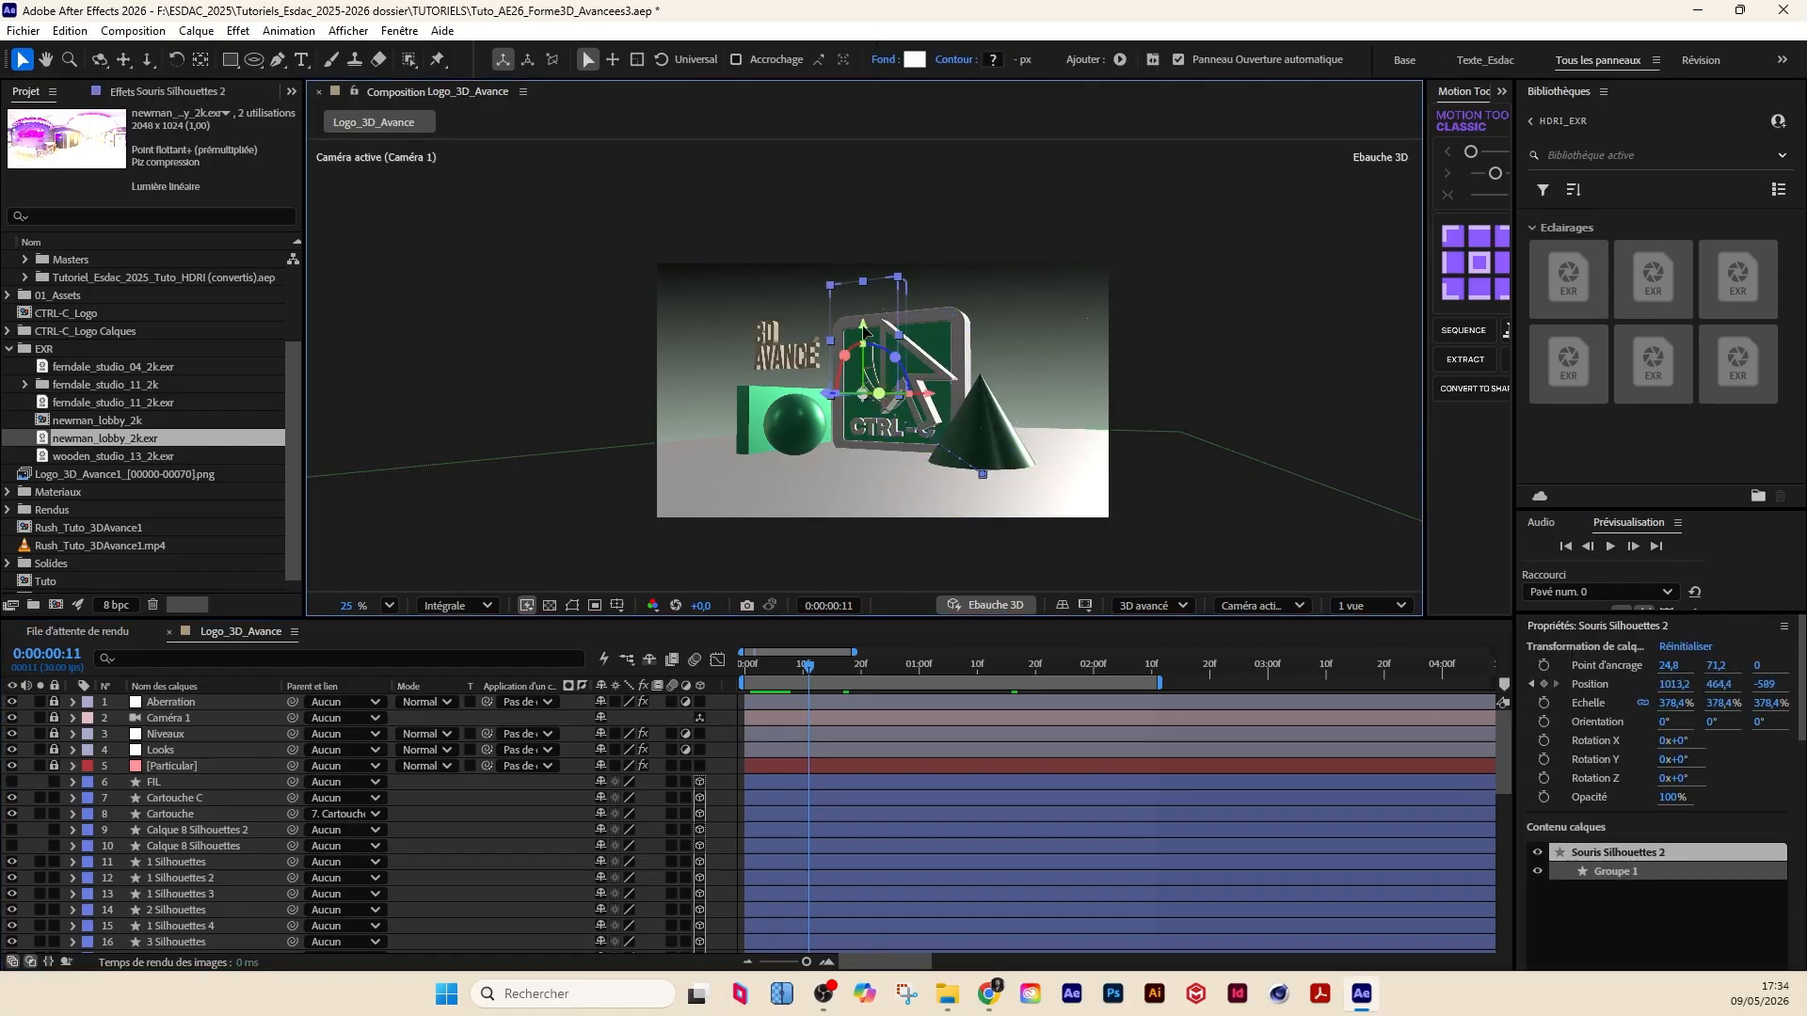
pyautogui.hotkey('ctrl', 'z')
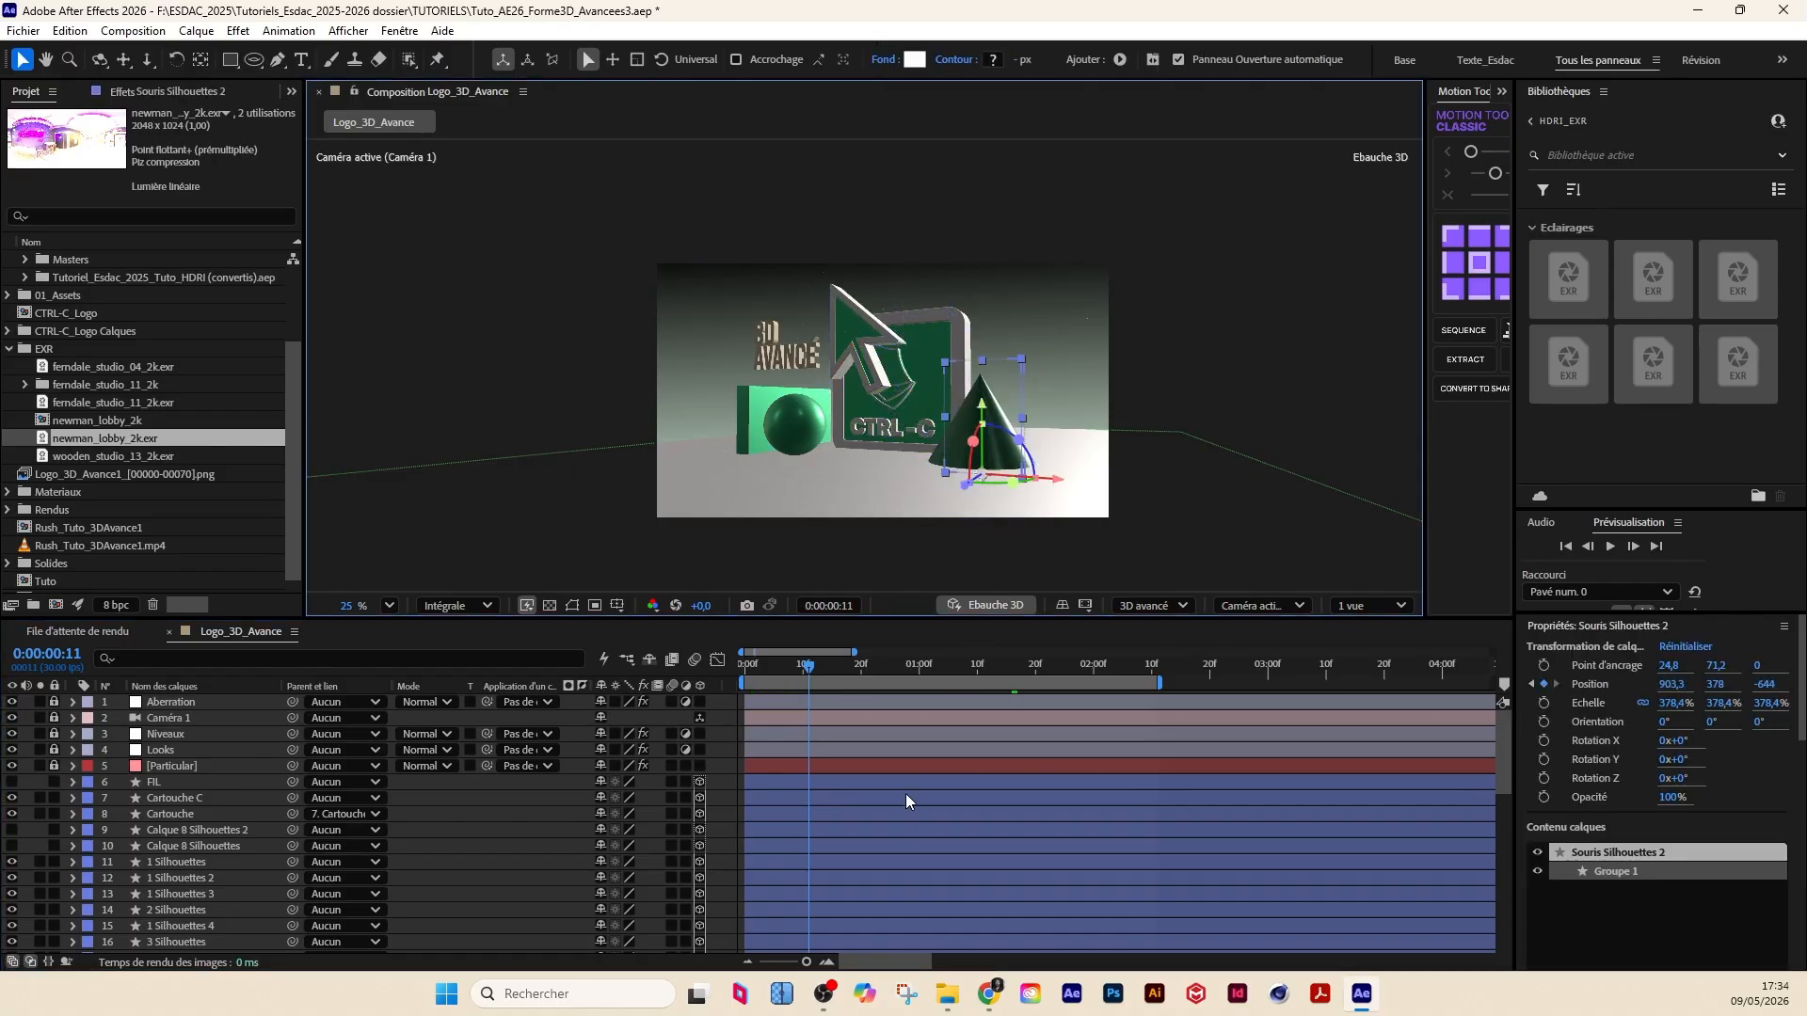
# Step: At frame 6, turn off Ebauche 3D and set the fast preview to Désactivé (qualité finale)
pyautogui.click(805, 669)
pyautogui.click(777, 668)
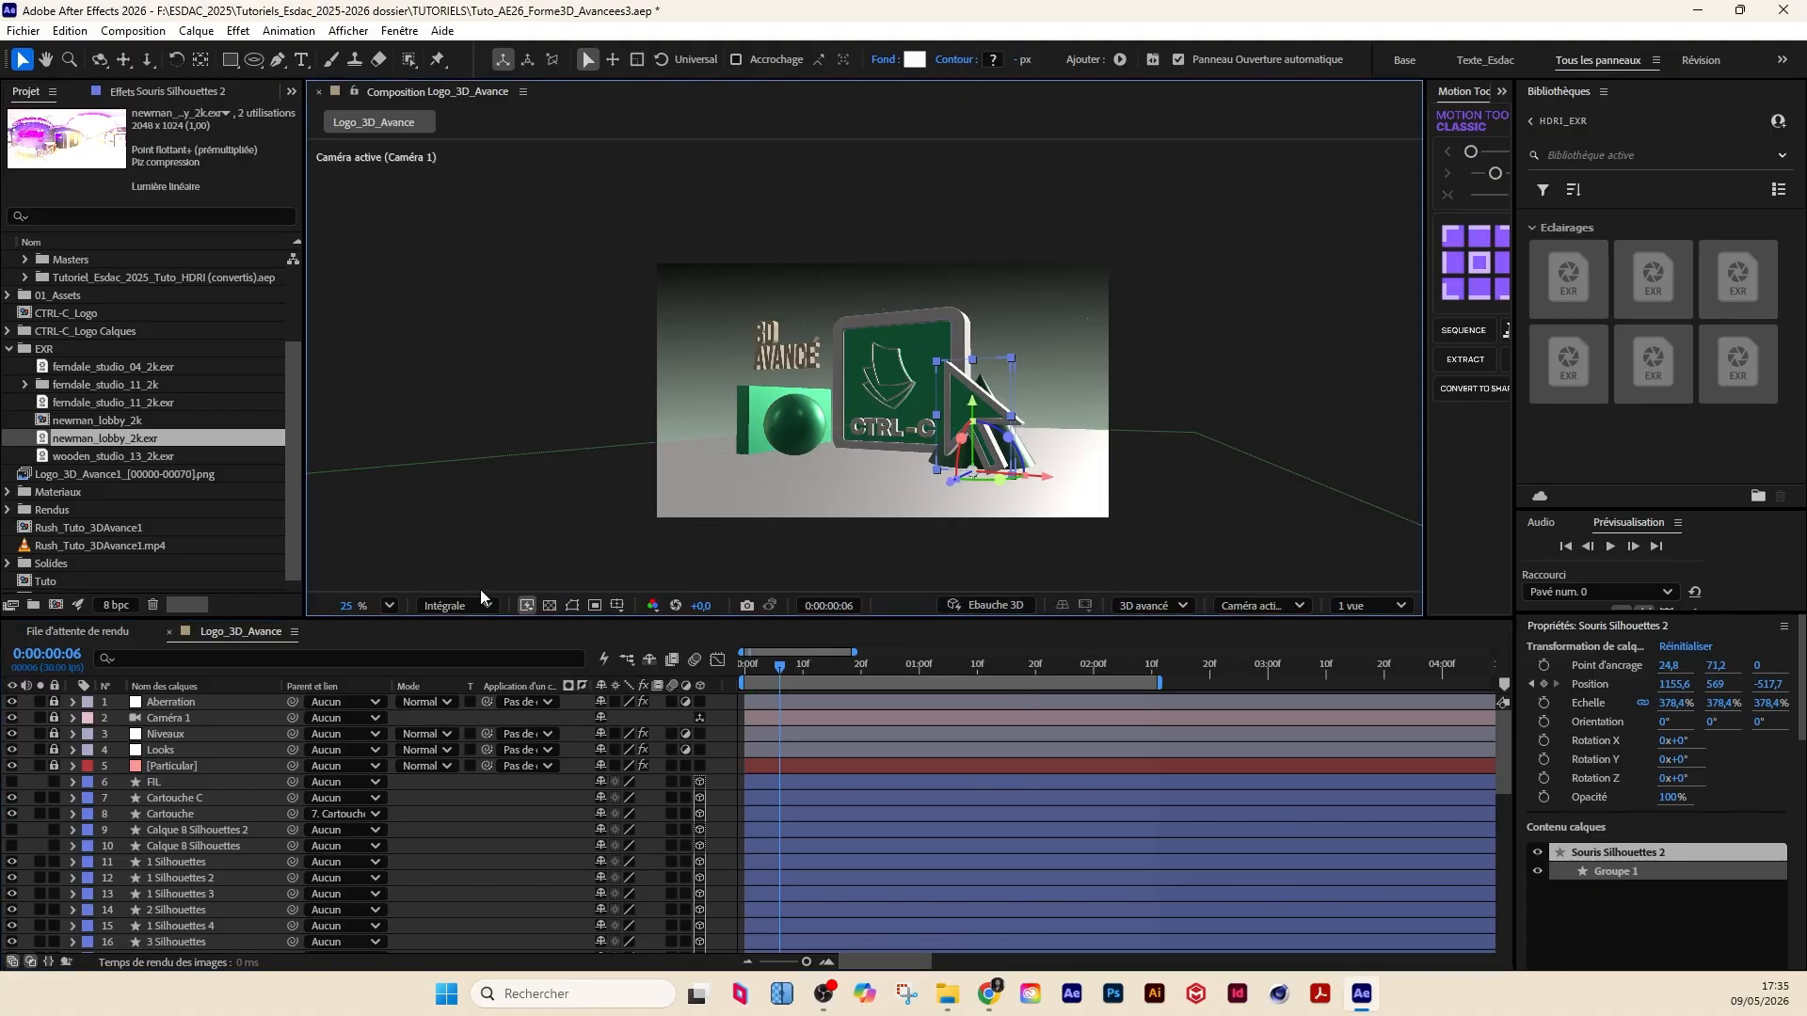
pyautogui.click(526, 605)
pyautogui.click(570, 629)
# Step: Open the Advanced 3D renderer options for Logo_3D_Avance and set the render quality to 100
pyautogui.click(1149, 608)
pyautogui.click(1152, 708)
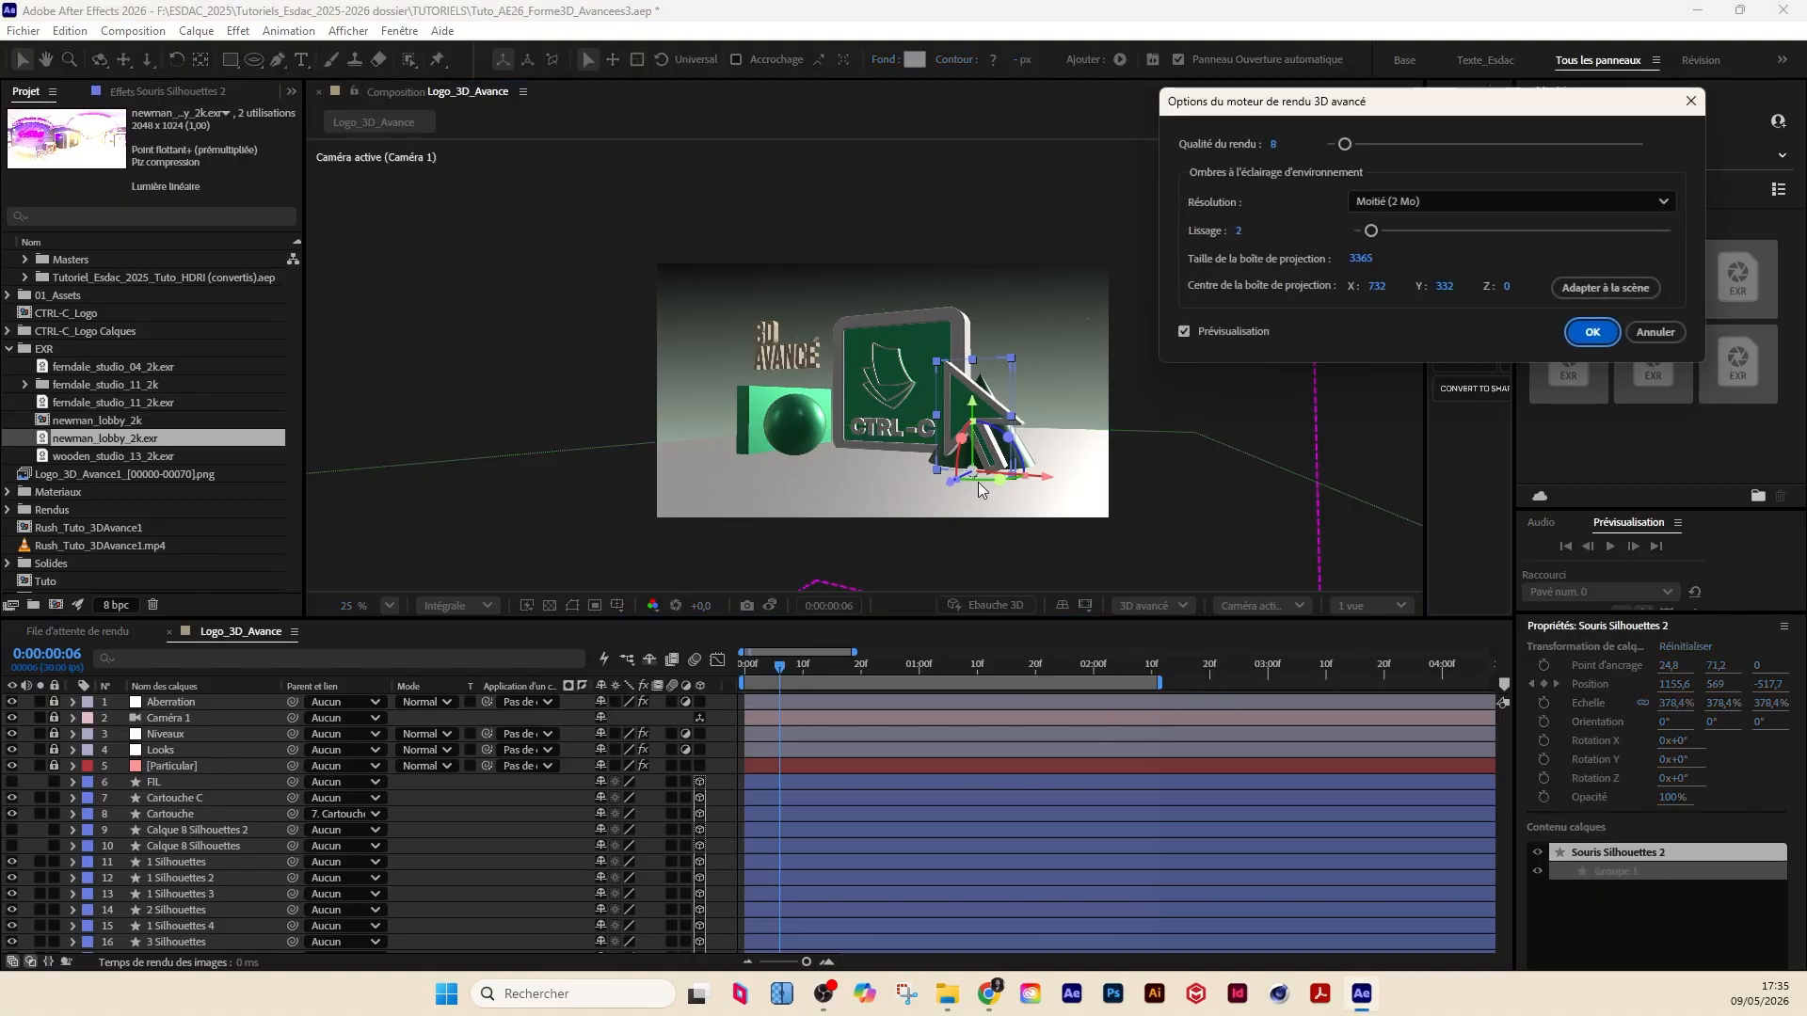
pyautogui.moveTo(1418, 150); pyautogui.dragTo(1559, 145)
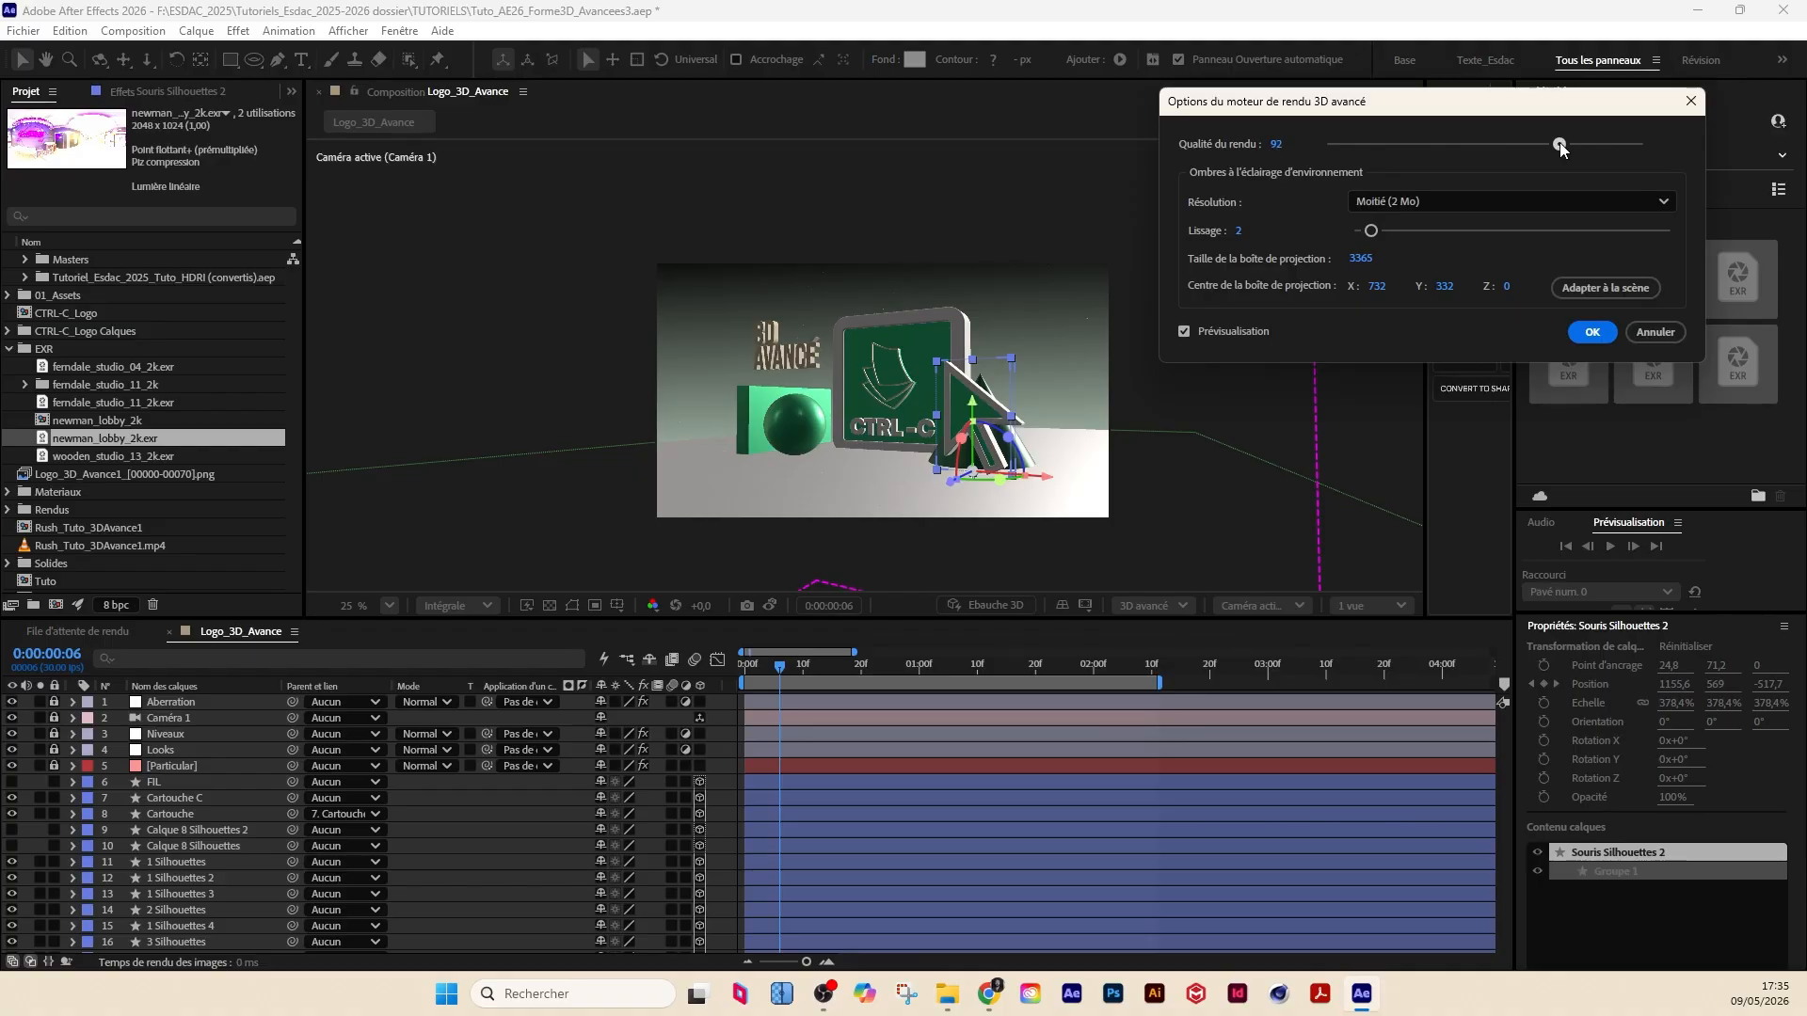
pyautogui.click(1273, 145)
pyautogui.write('100')
# Step: Set the environment light shadows to Double (128 Mo) resolution and smoothing 20, fit the projection box to the scene, and confirm the options
pyautogui.click(1420, 202)
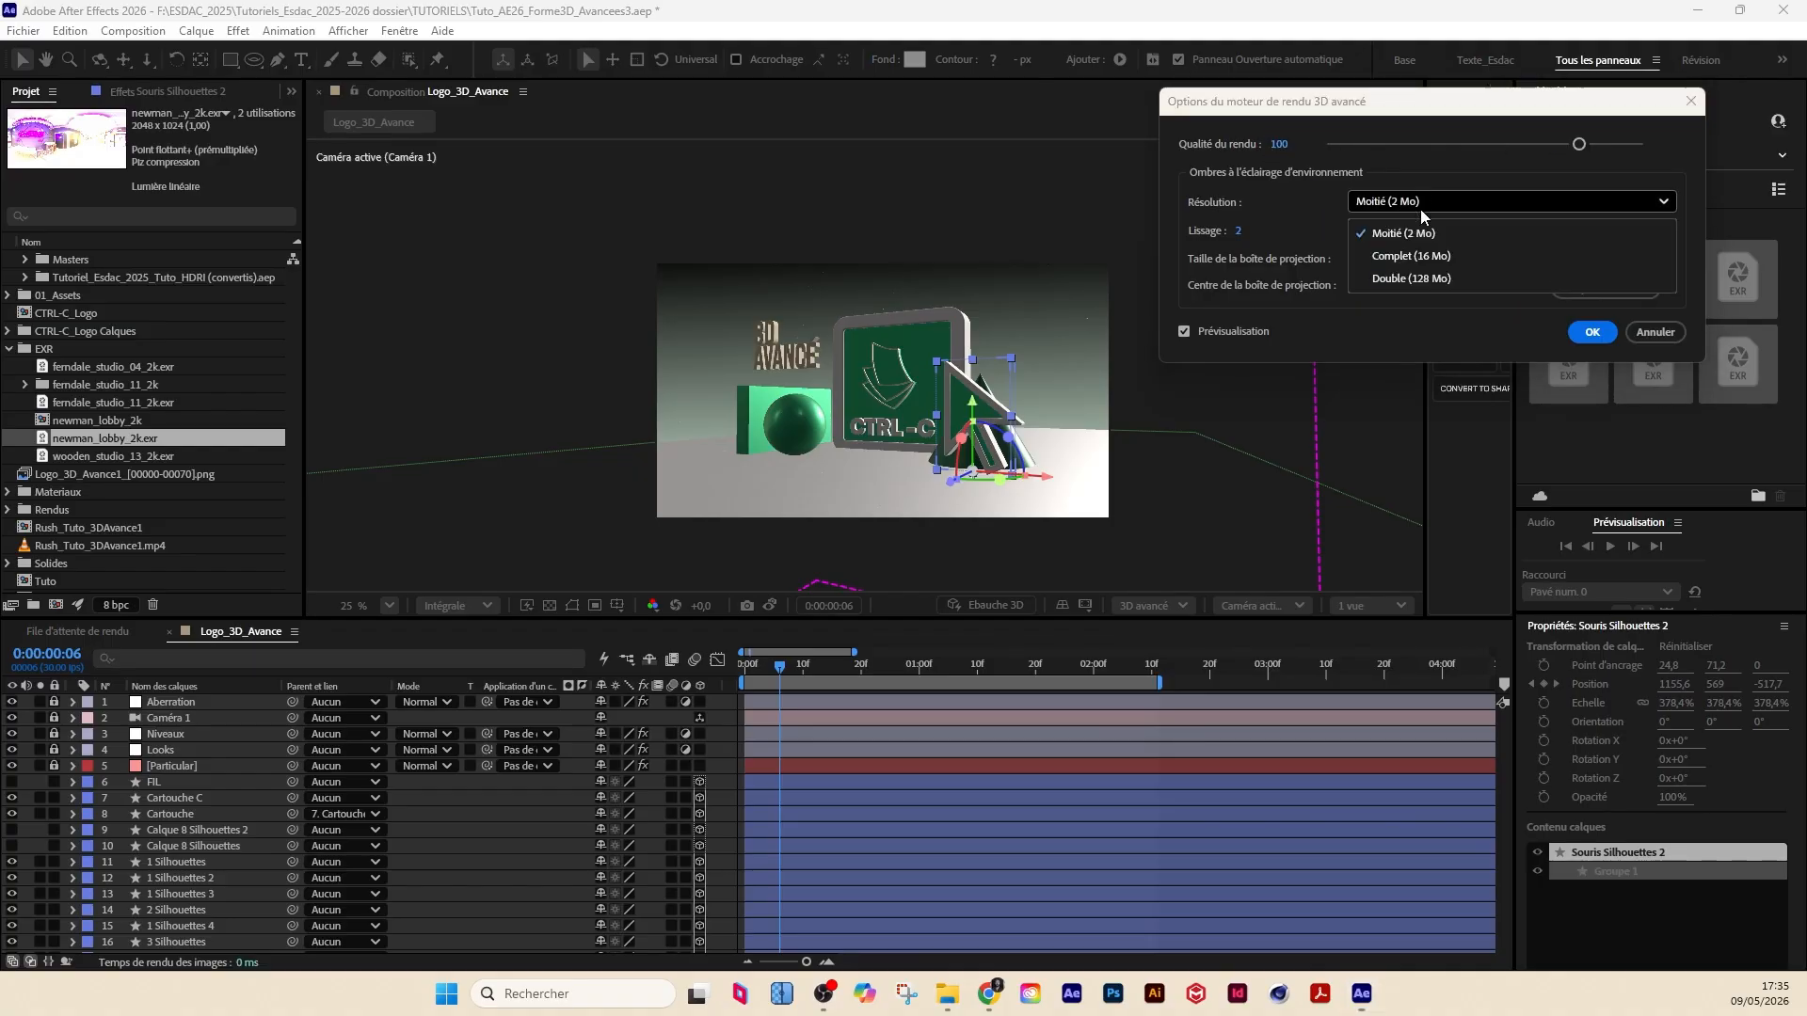
pyautogui.click(1383, 255)
pyautogui.click(1409, 203)
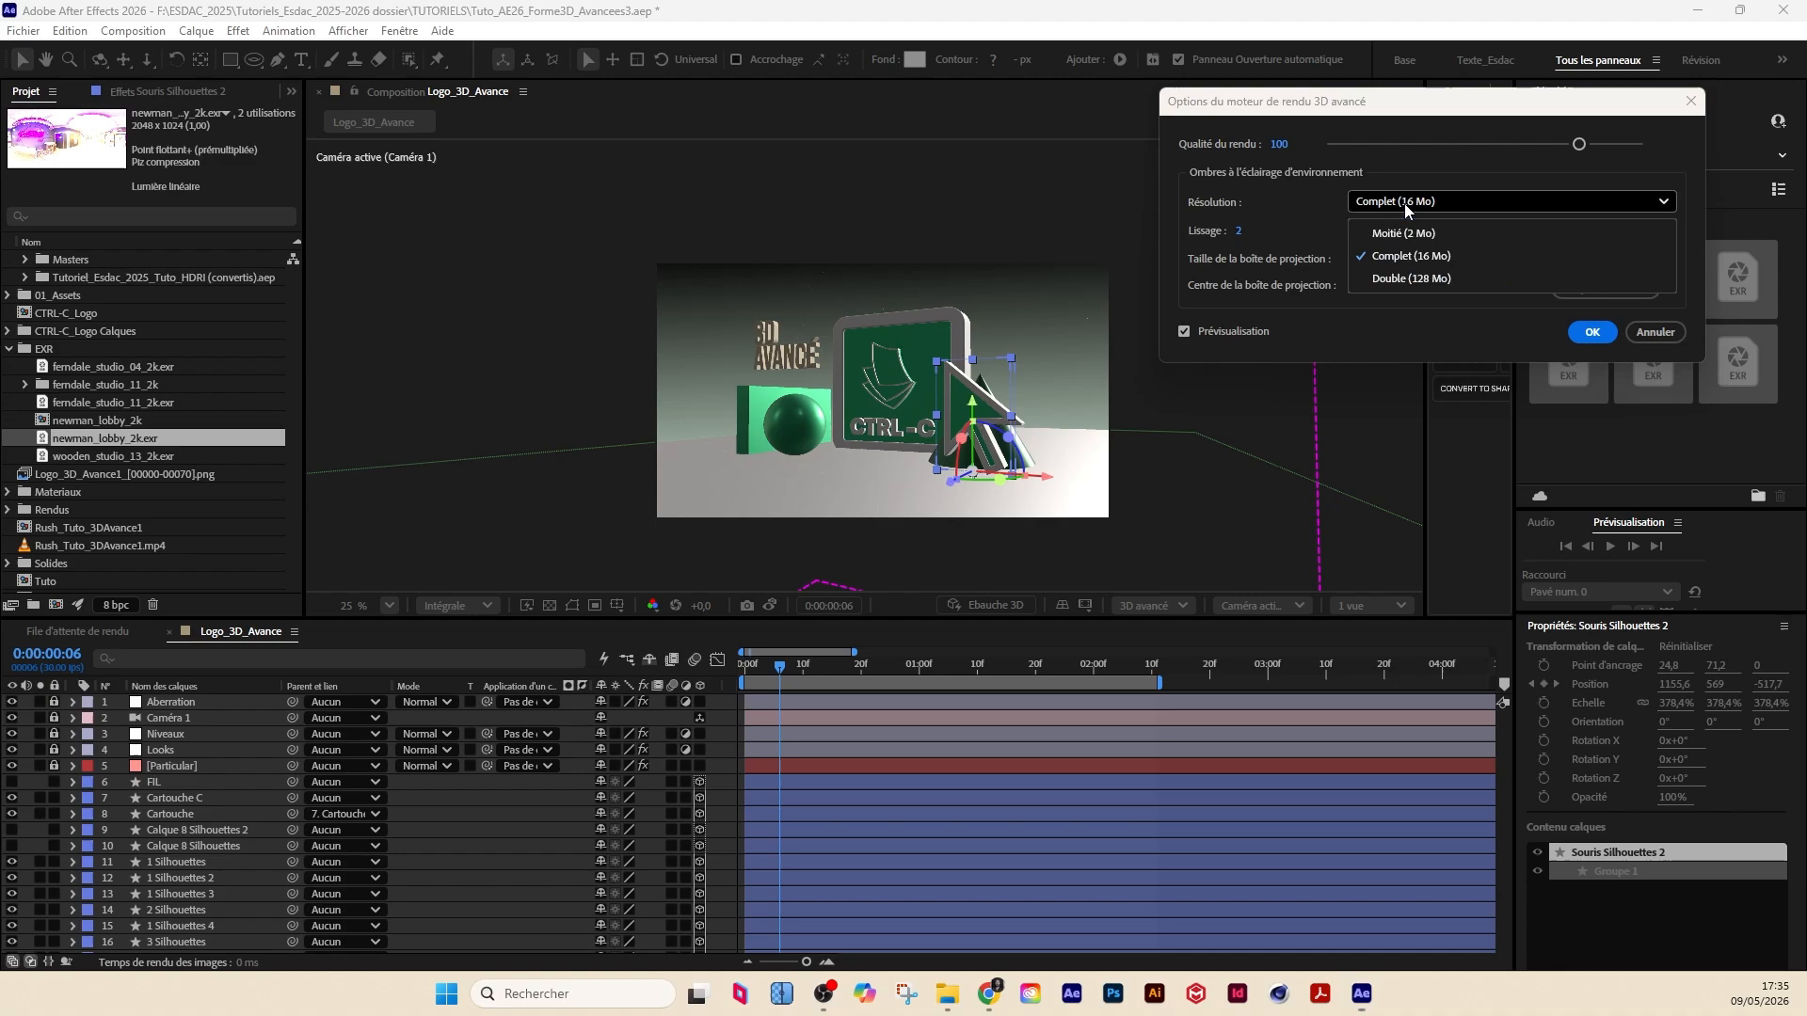
pyautogui.click(1409, 280)
pyautogui.moveTo(1517, 229); pyautogui.dragTo(1623, 230)
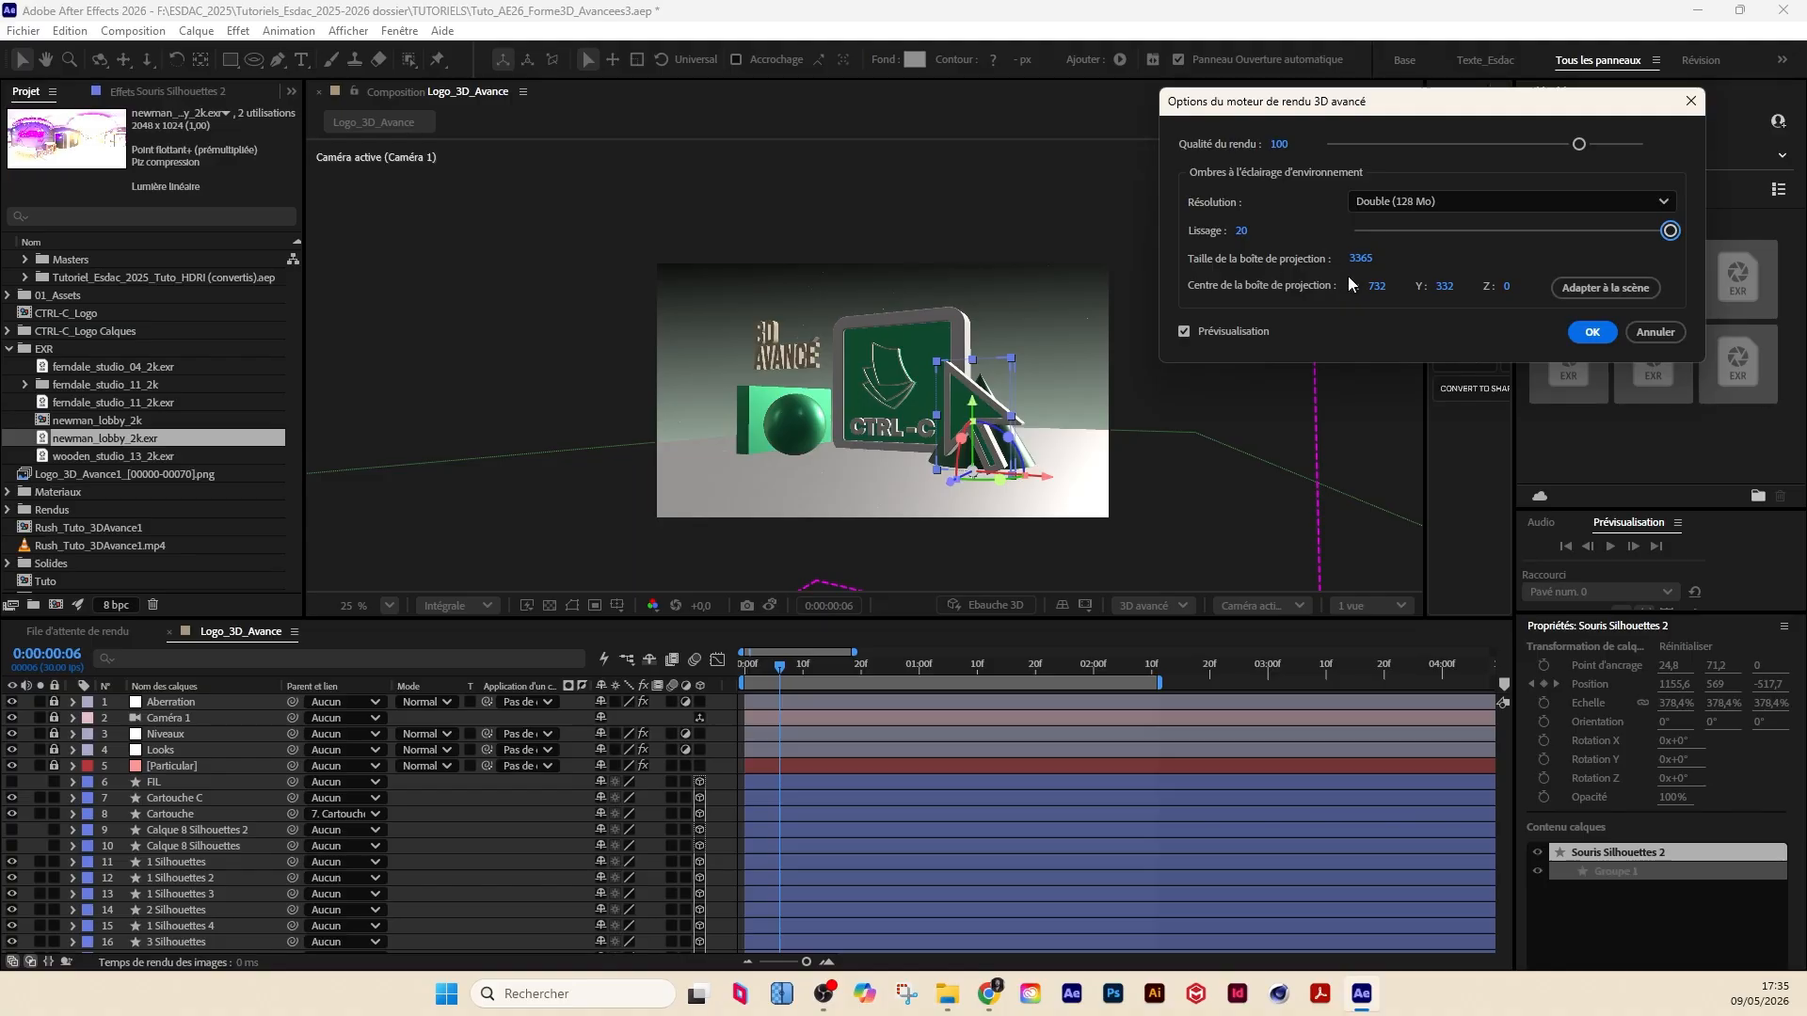
pyautogui.click(1595, 291)
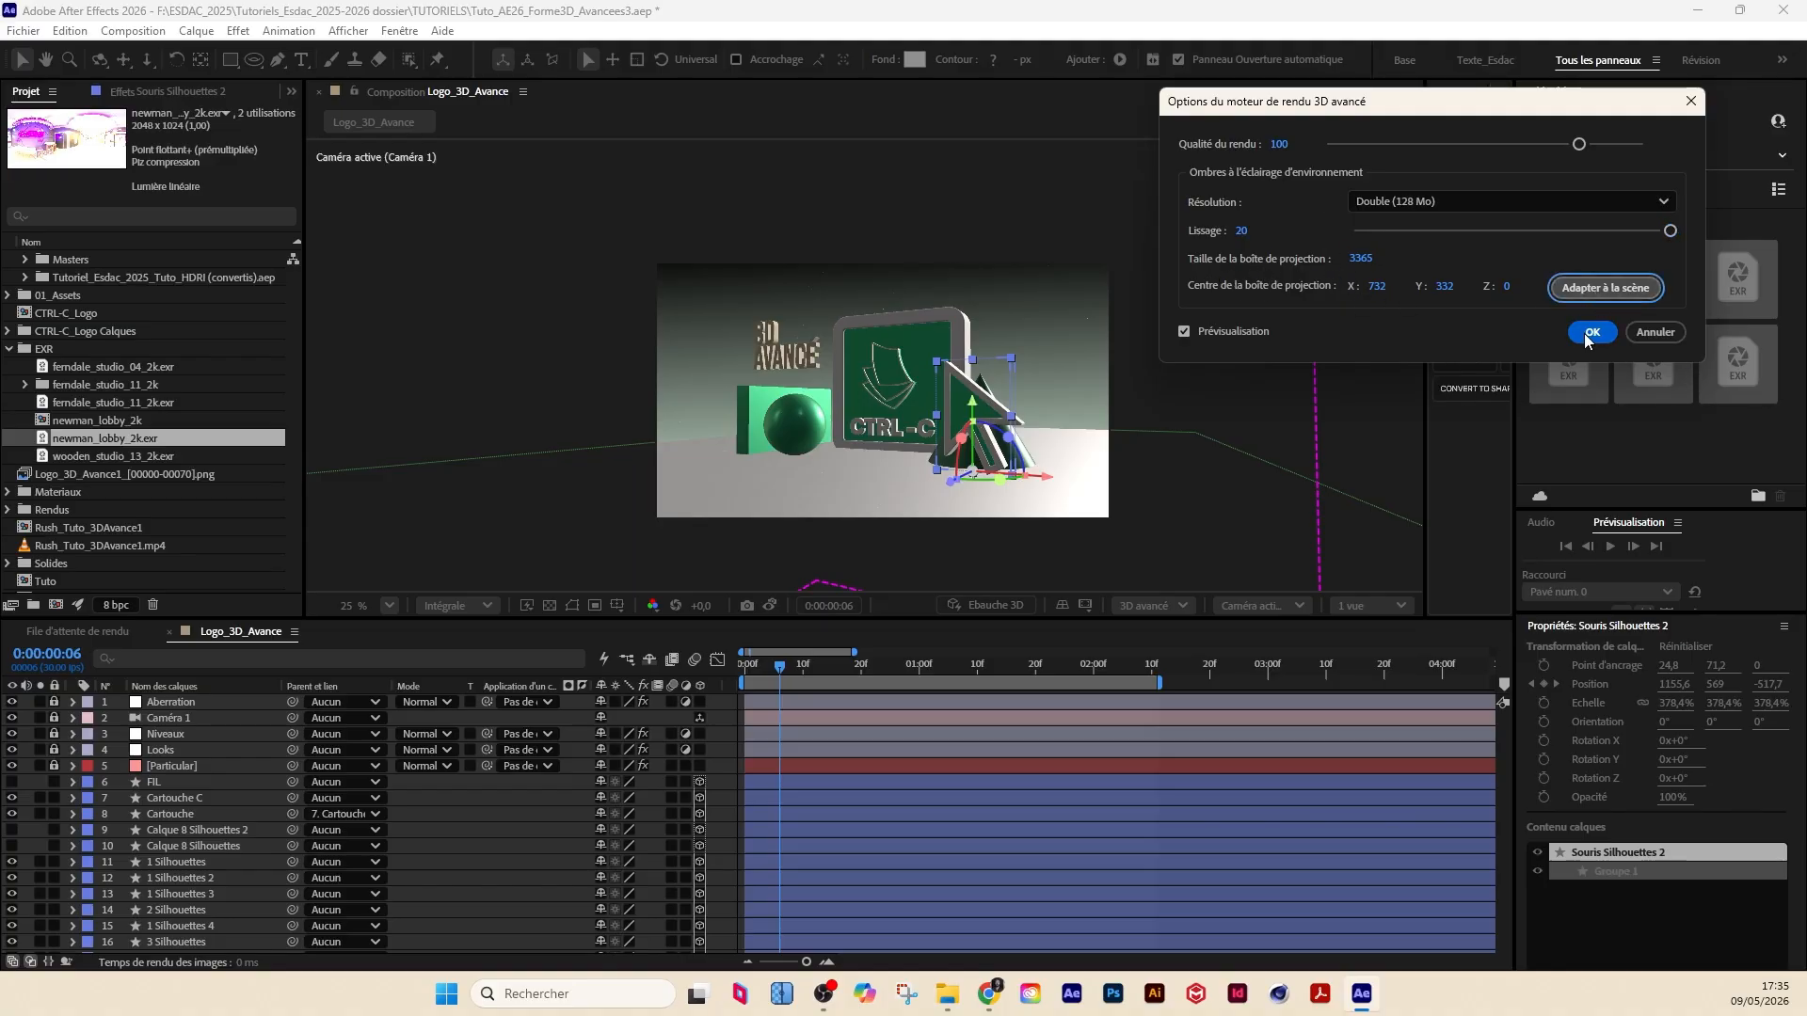
pyautogui.click(1590, 335)
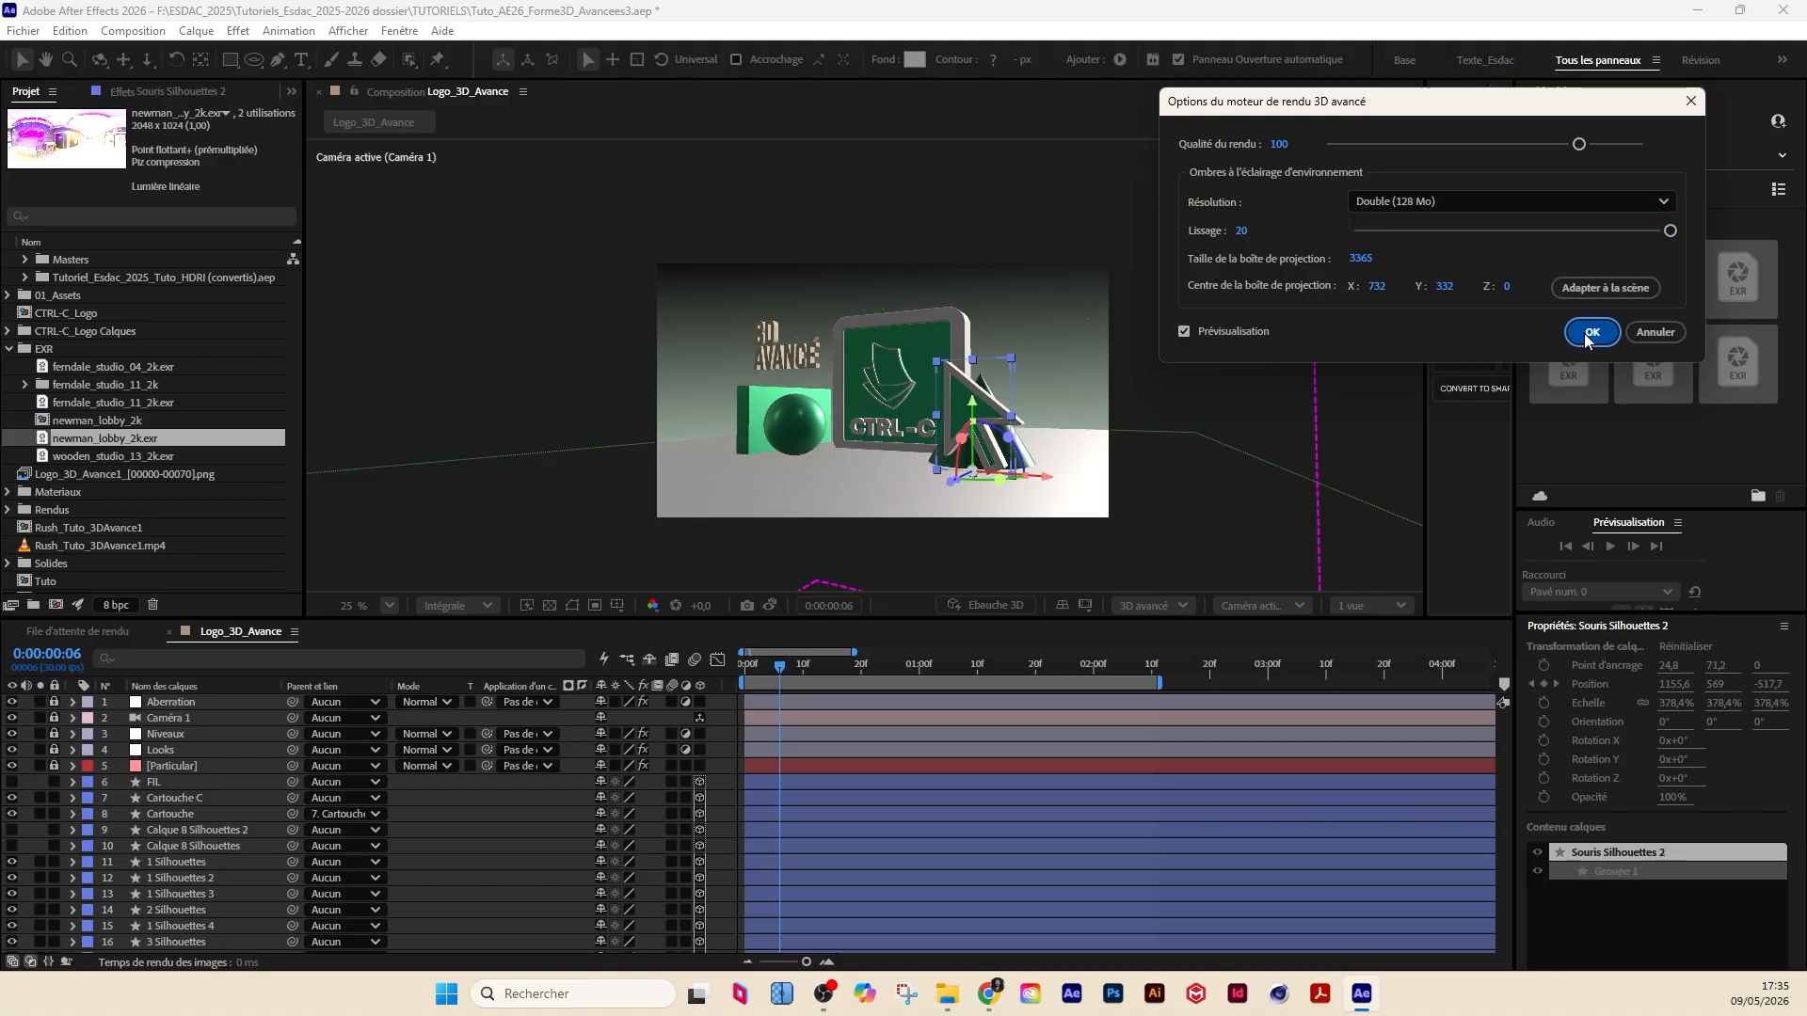
# Step: Deselect the layer, go to frame 4, and purge all memory and the disk cache
pyautogui.click(517, 841)
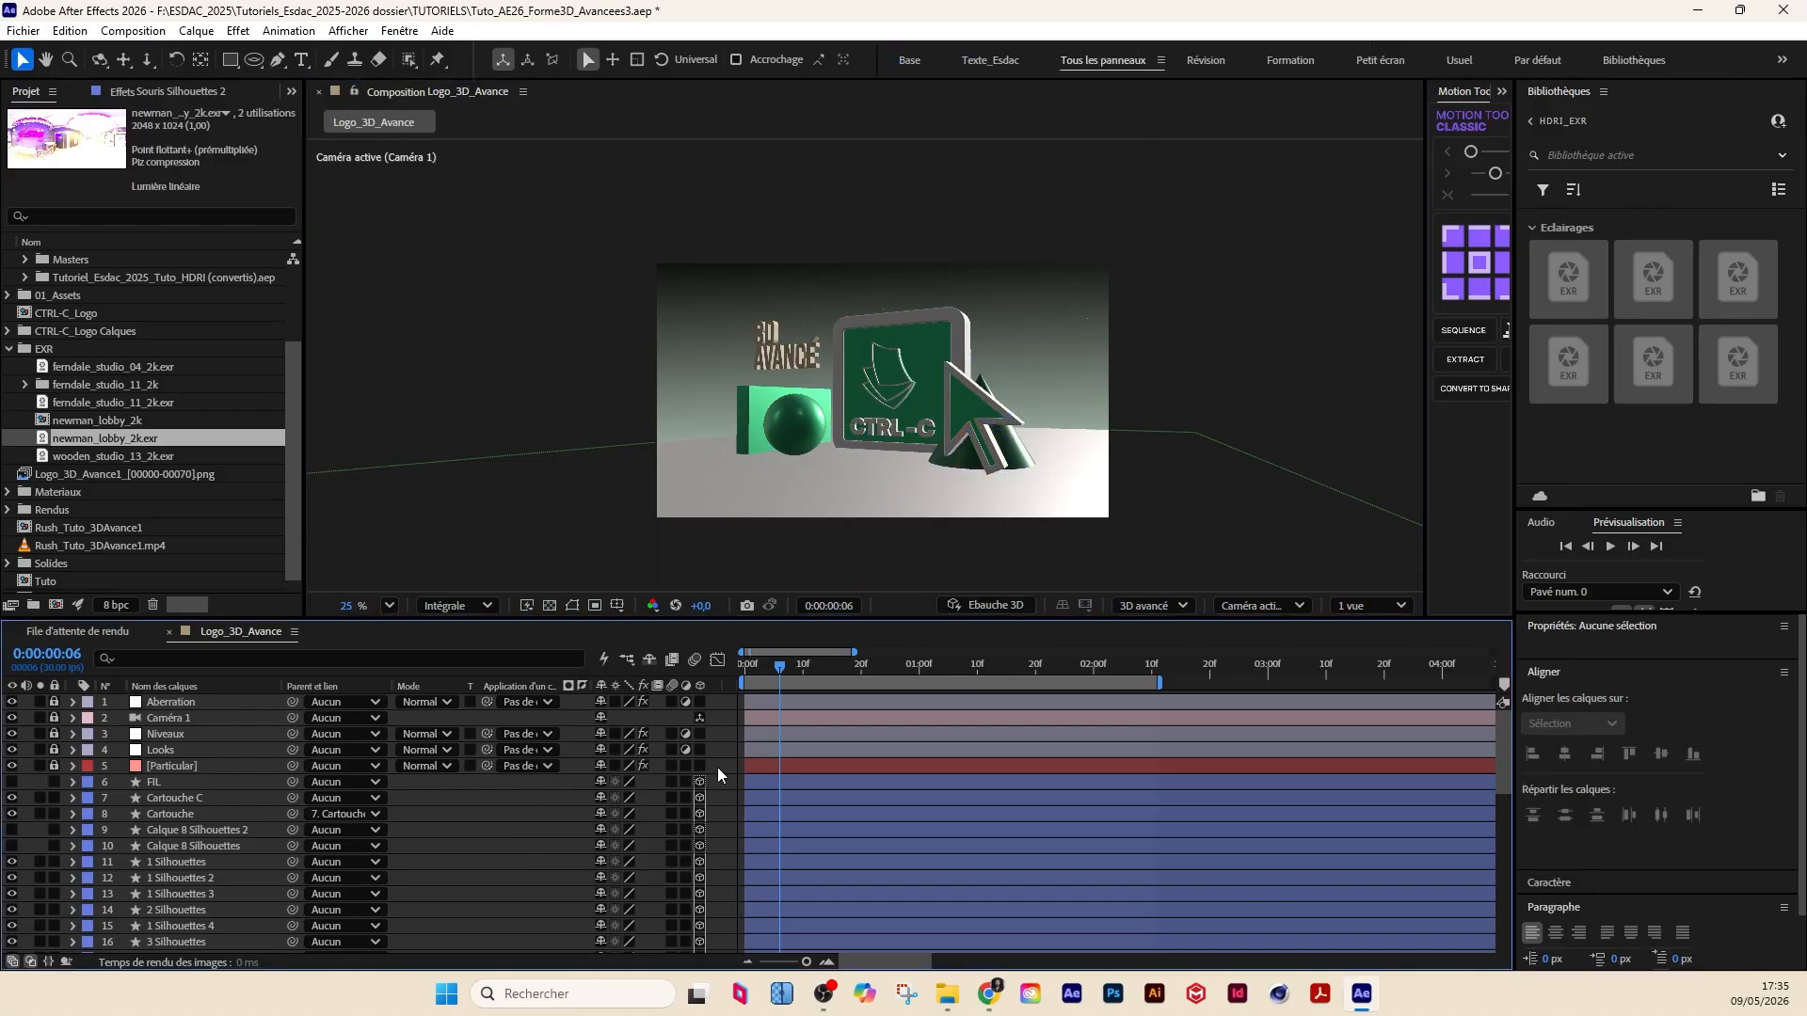
pyautogui.moveTo(770, 668); pyautogui.dragTo(769, 668)
pyautogui.click(151, 33)
pyautogui.click(151, 33)
pyautogui.click(152, 33)
pyautogui.moveTo(163, 292)
pyautogui.click(133, 31)
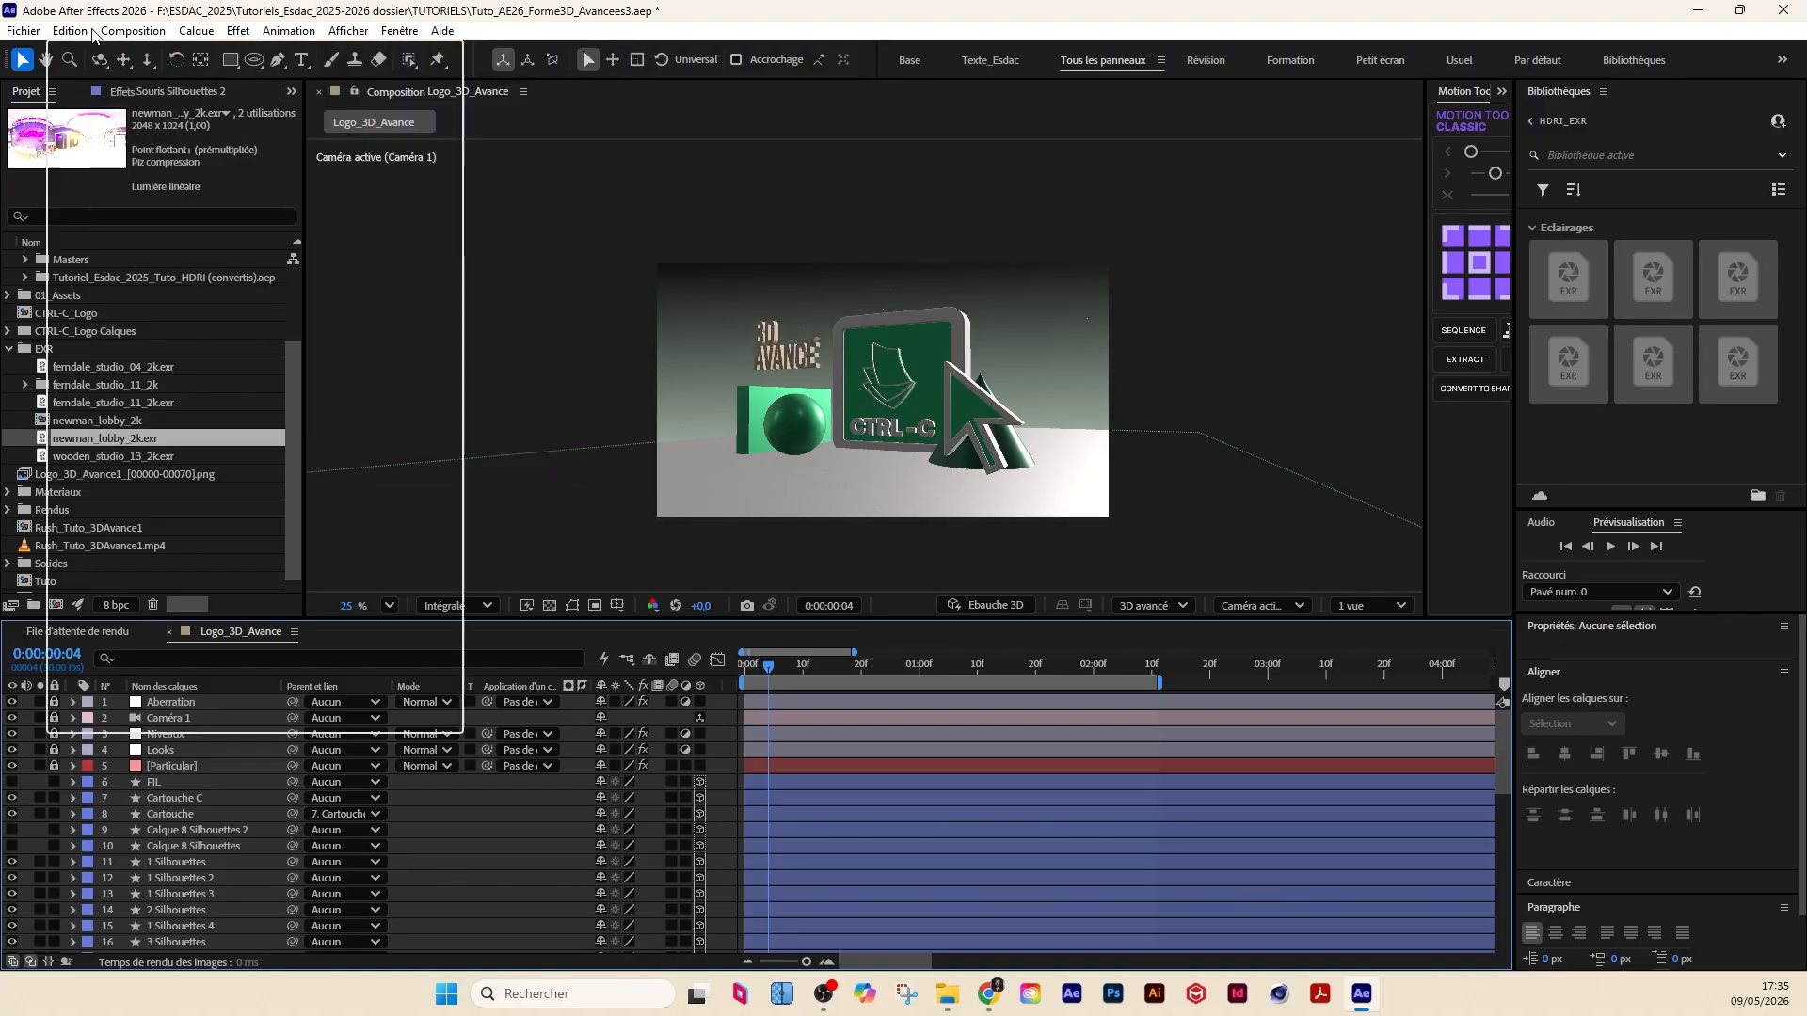
pyautogui.click(69, 31)
pyautogui.moveTo(102, 556)
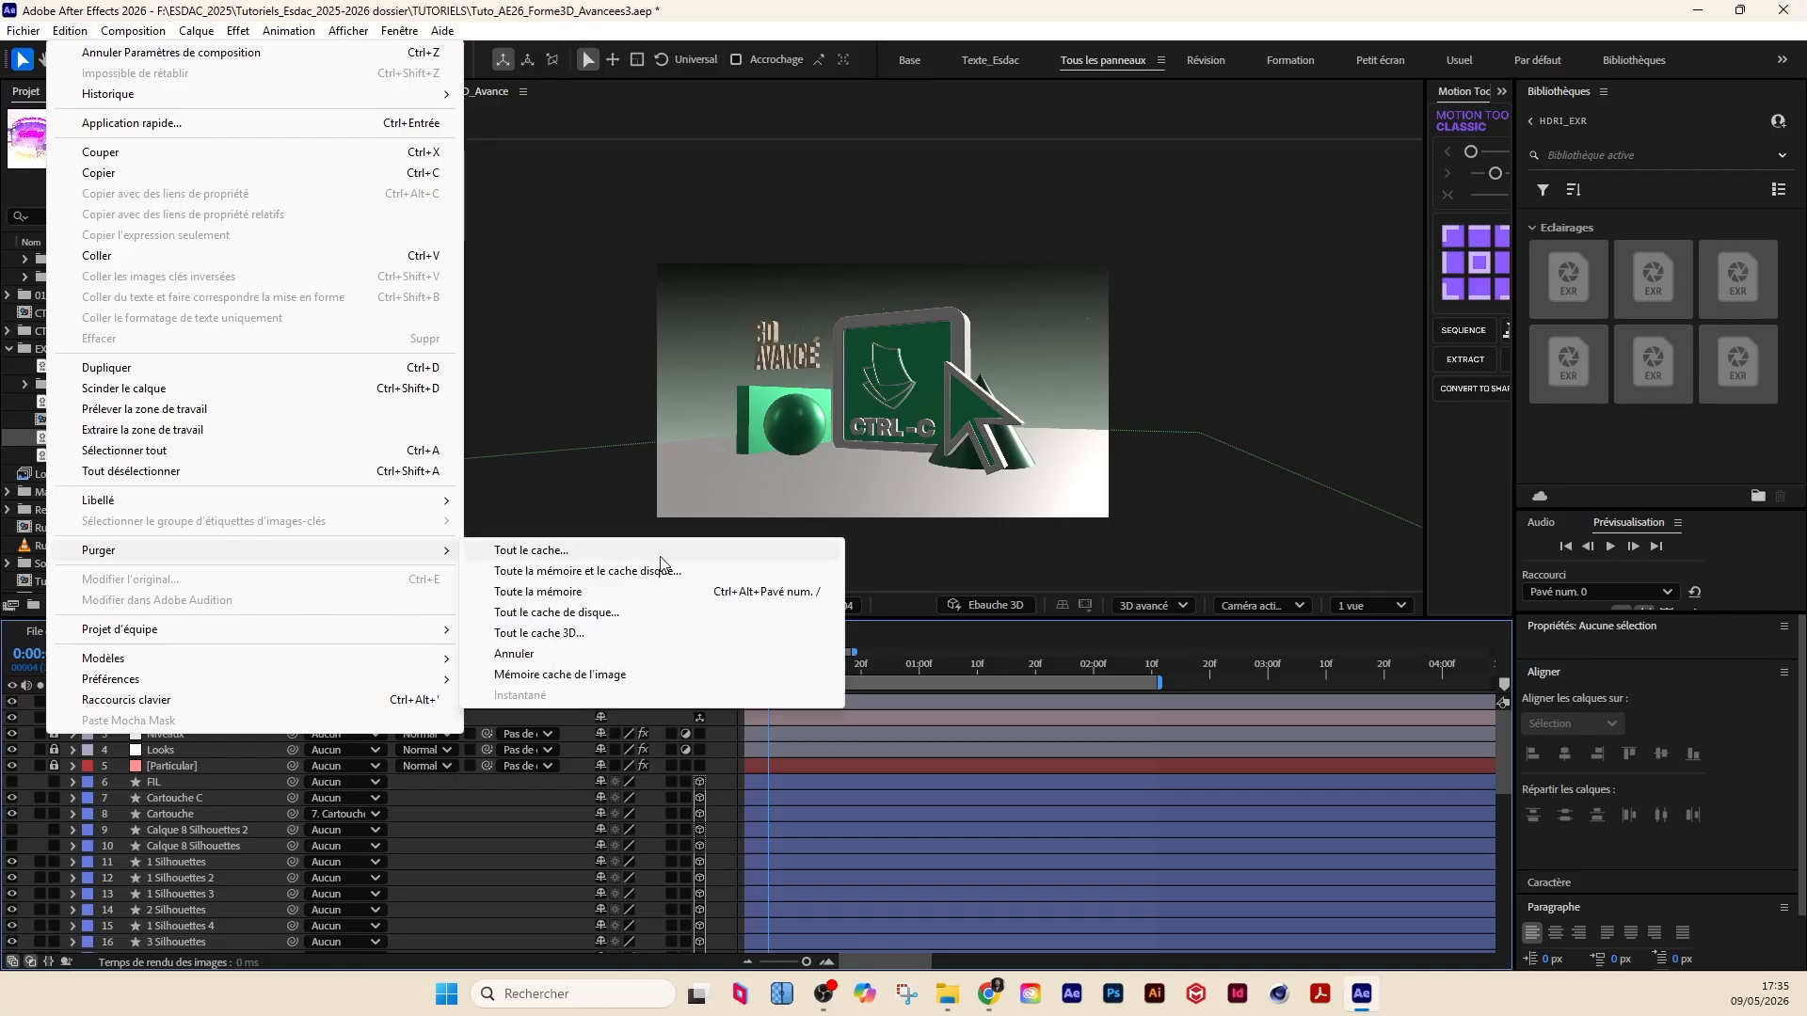
pyautogui.click(602, 570)
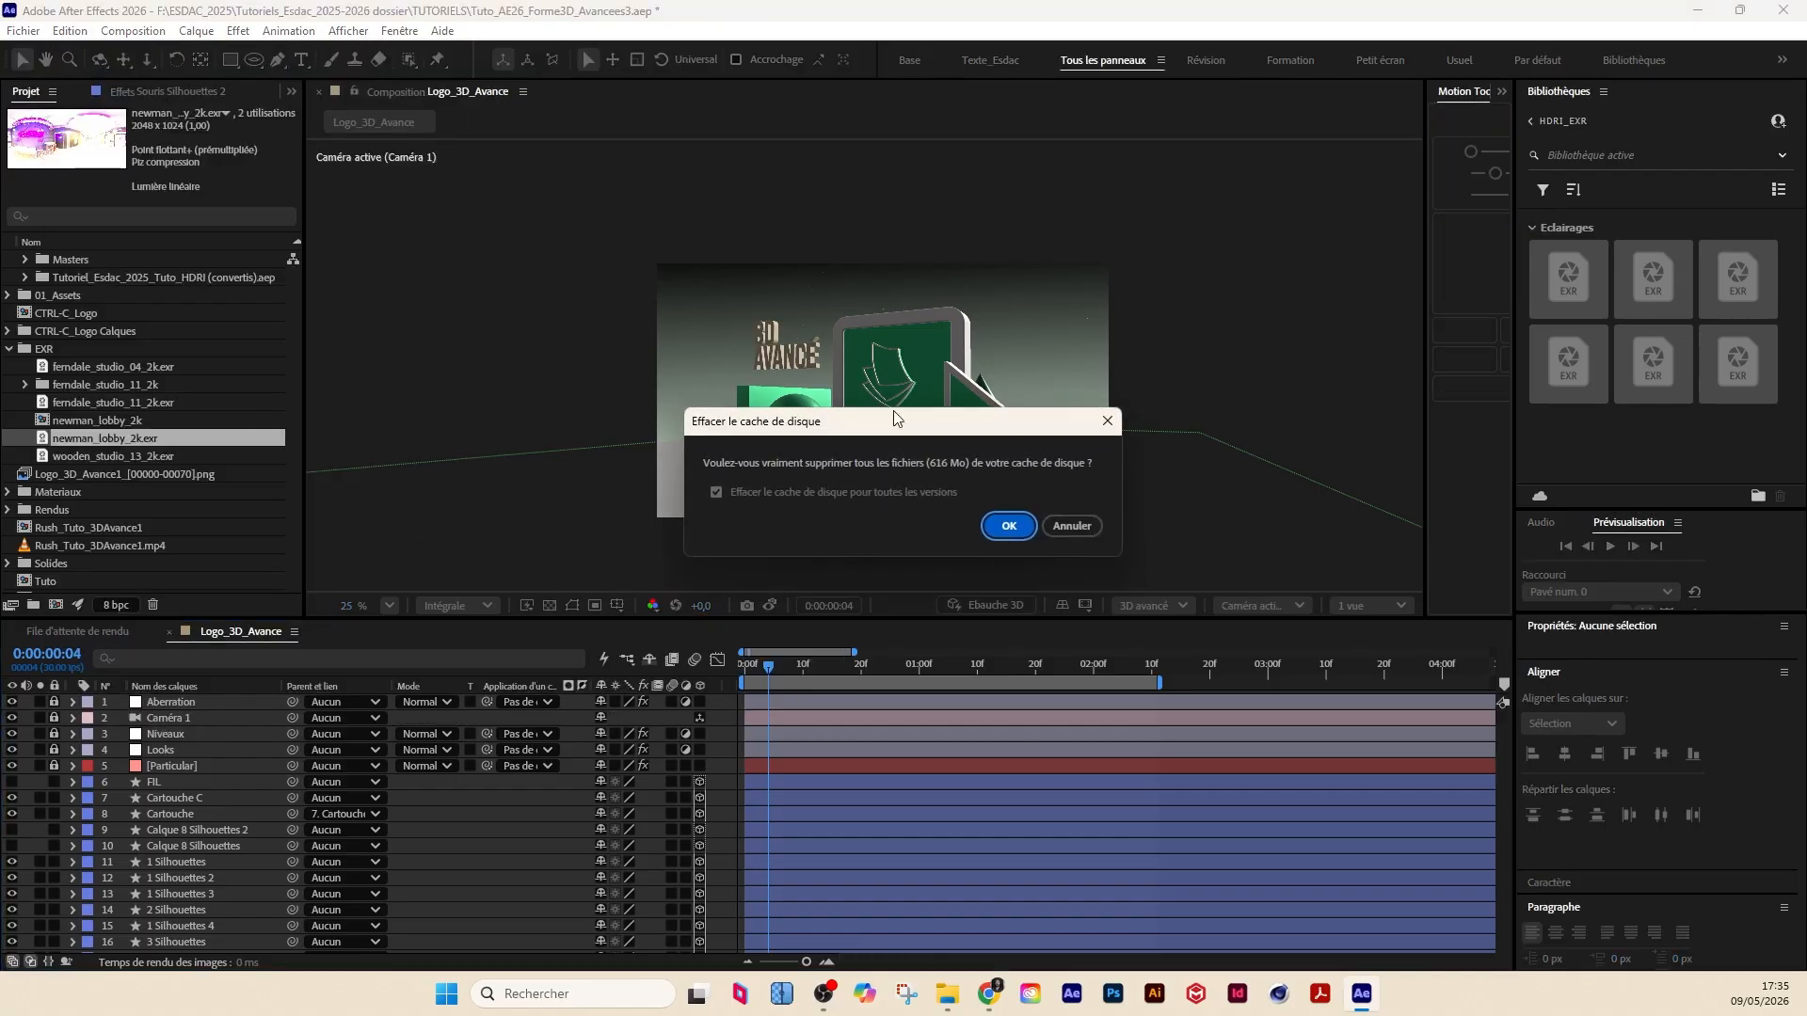
pyautogui.moveTo(997, 441); pyautogui.dragTo(1427, 207)
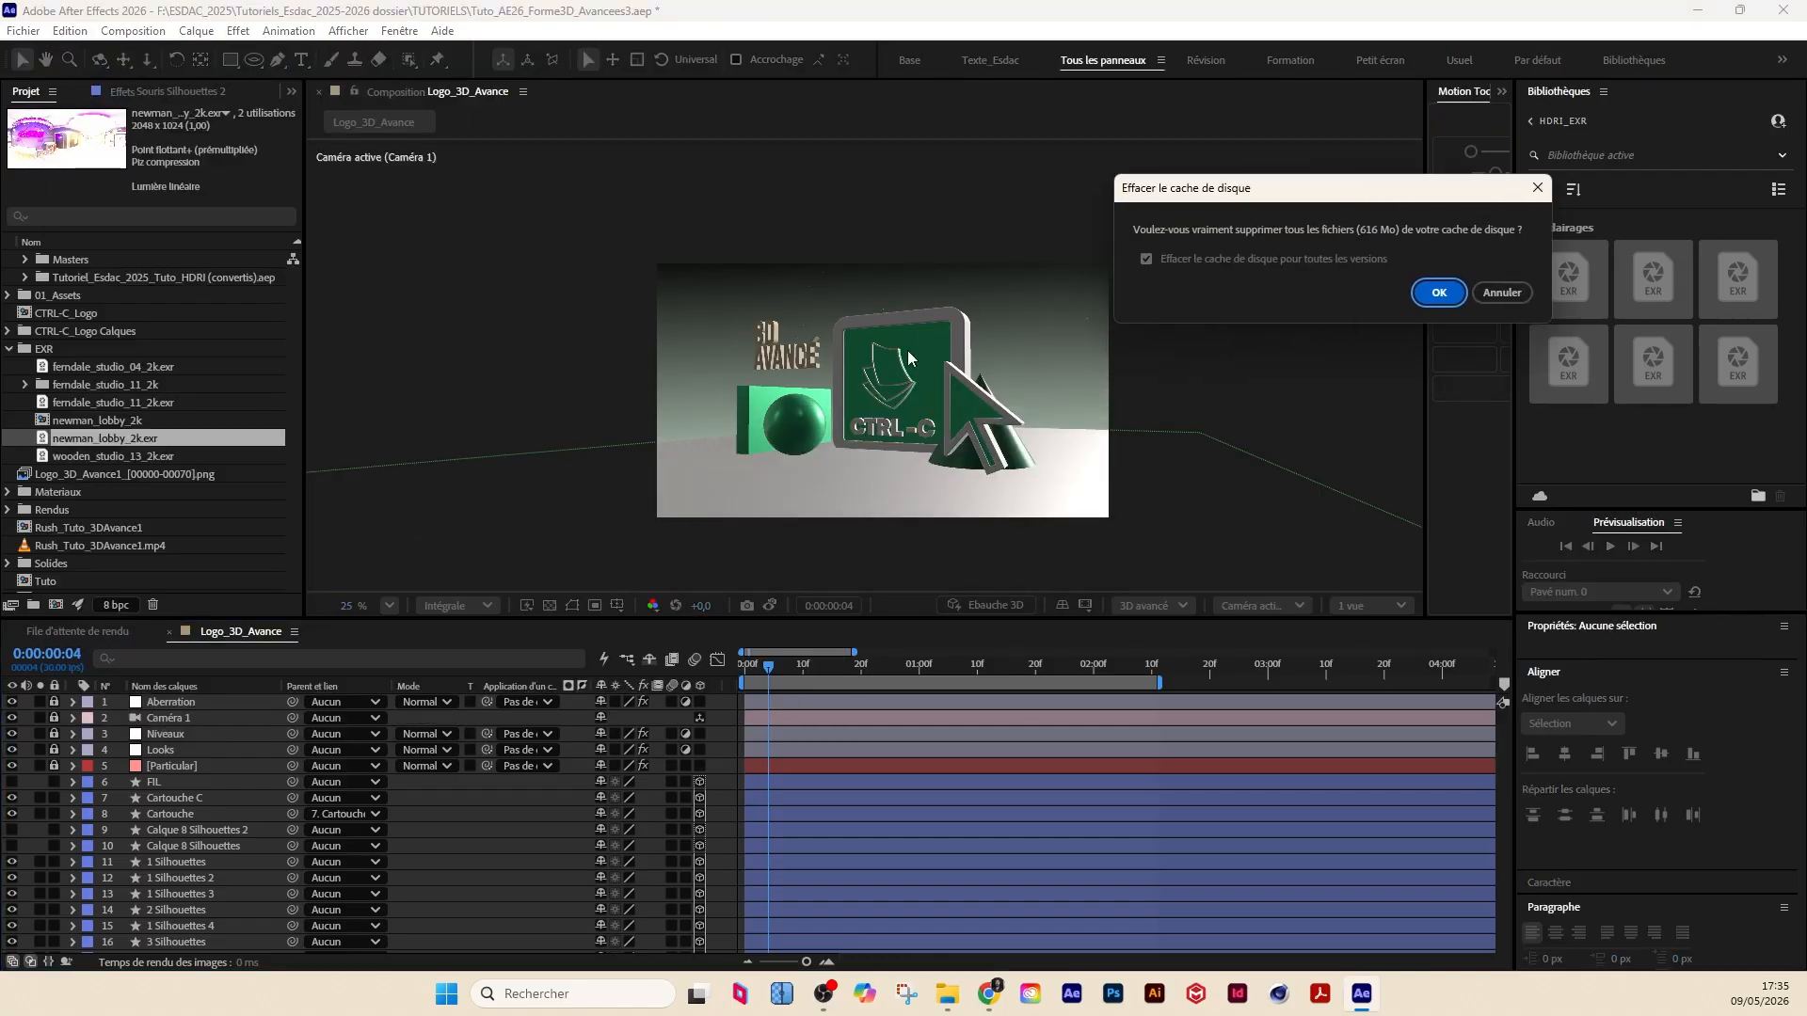
pyautogui.click(1438, 293)
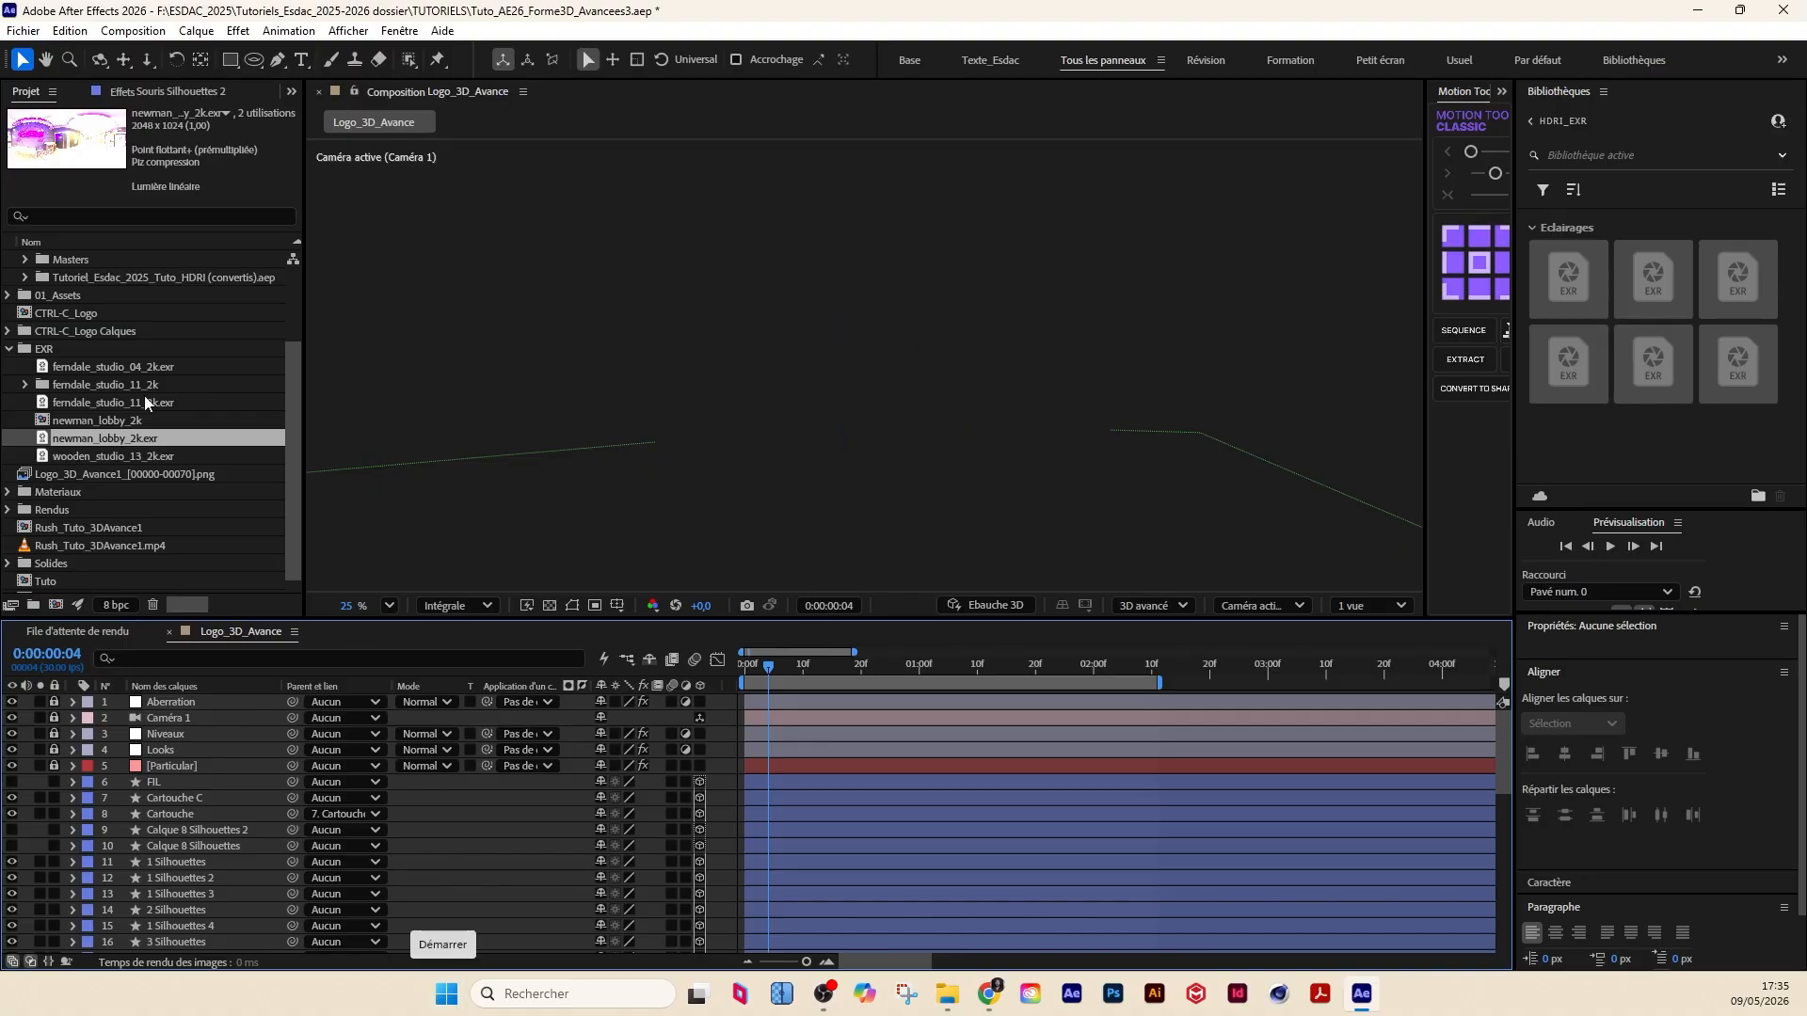
# Step: Add the Logo_3D_Avance composition to the render queue
pyautogui.click(111, 33)
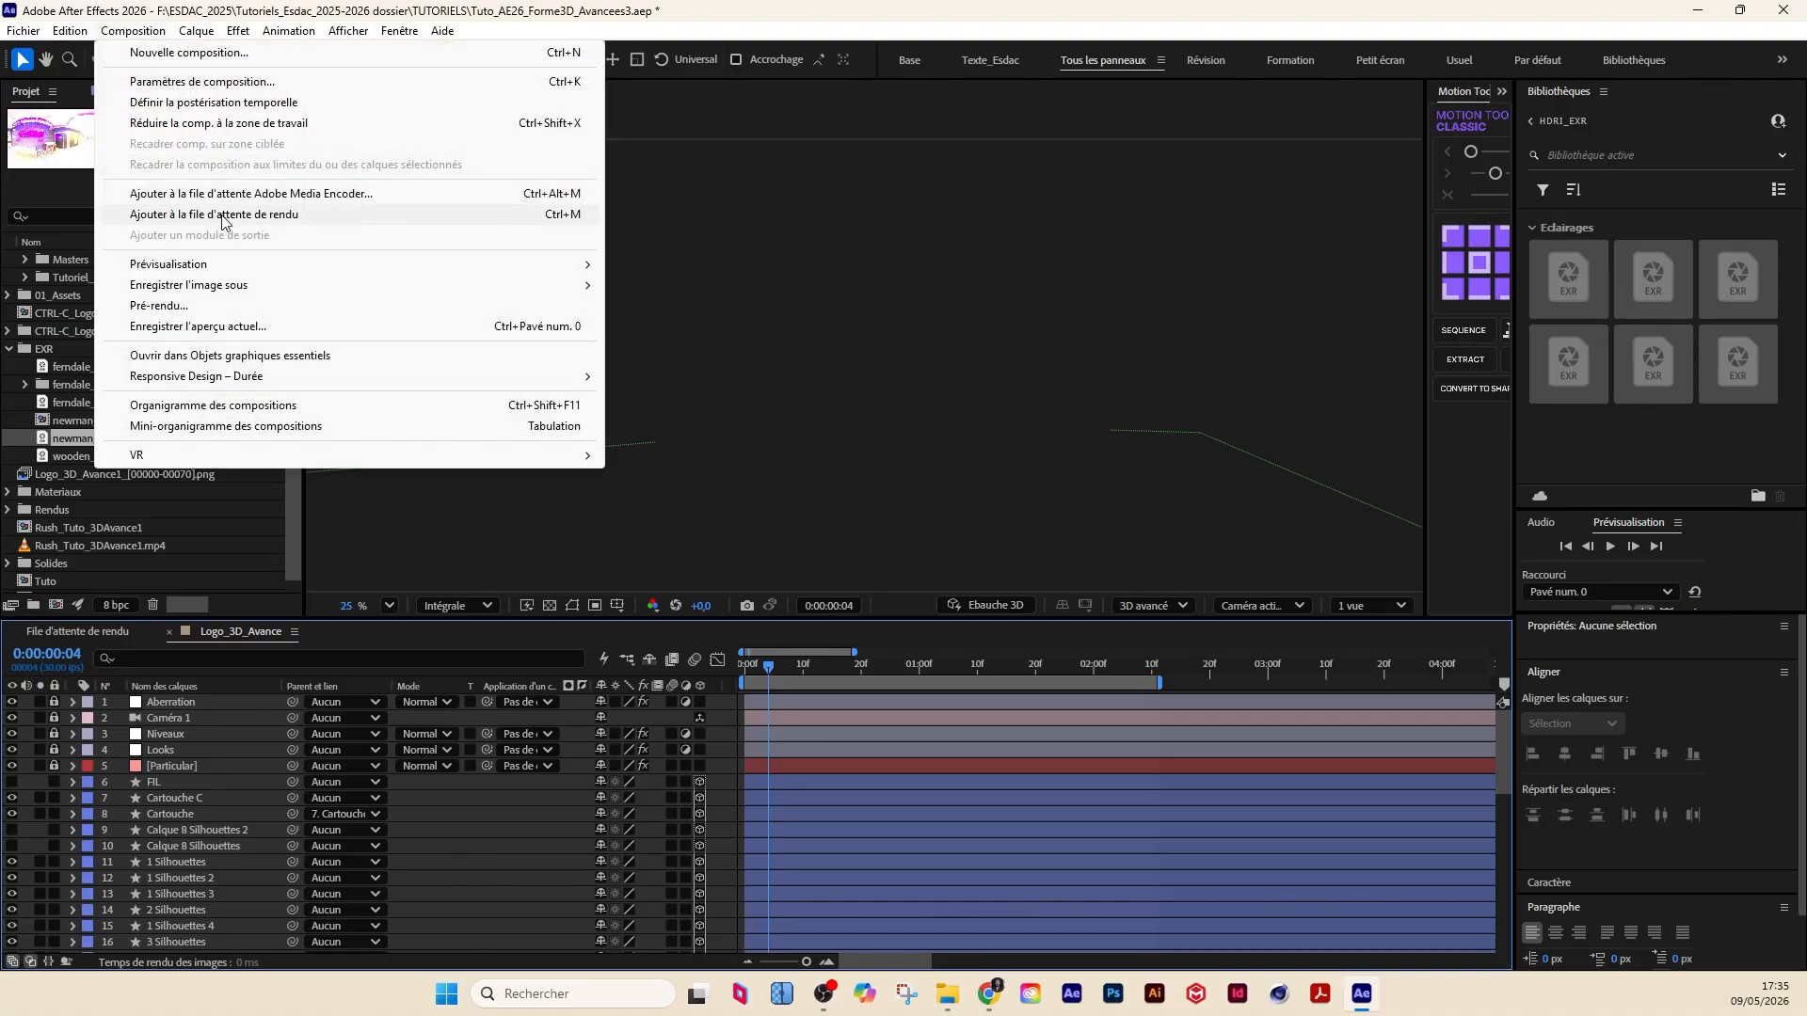
pyautogui.click(224, 213)
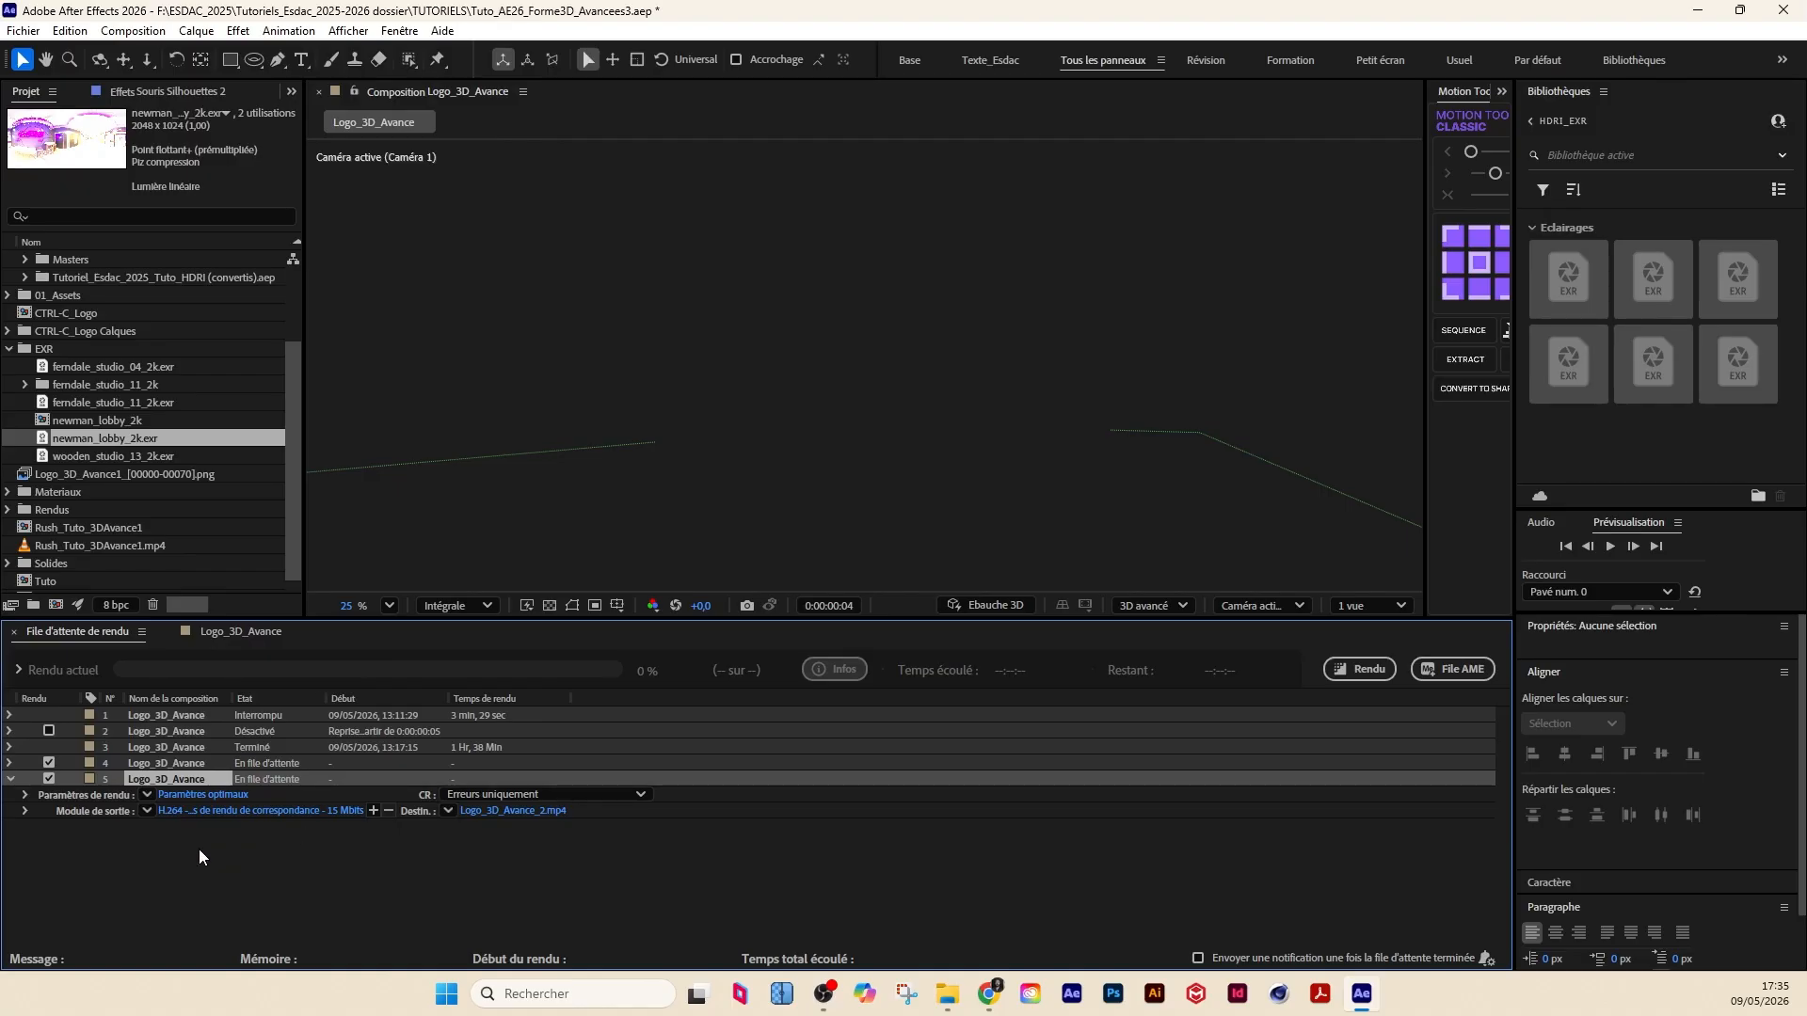
pyautogui.click(200, 856)
pyautogui.click(173, 782)
pyautogui.click(201, 867)
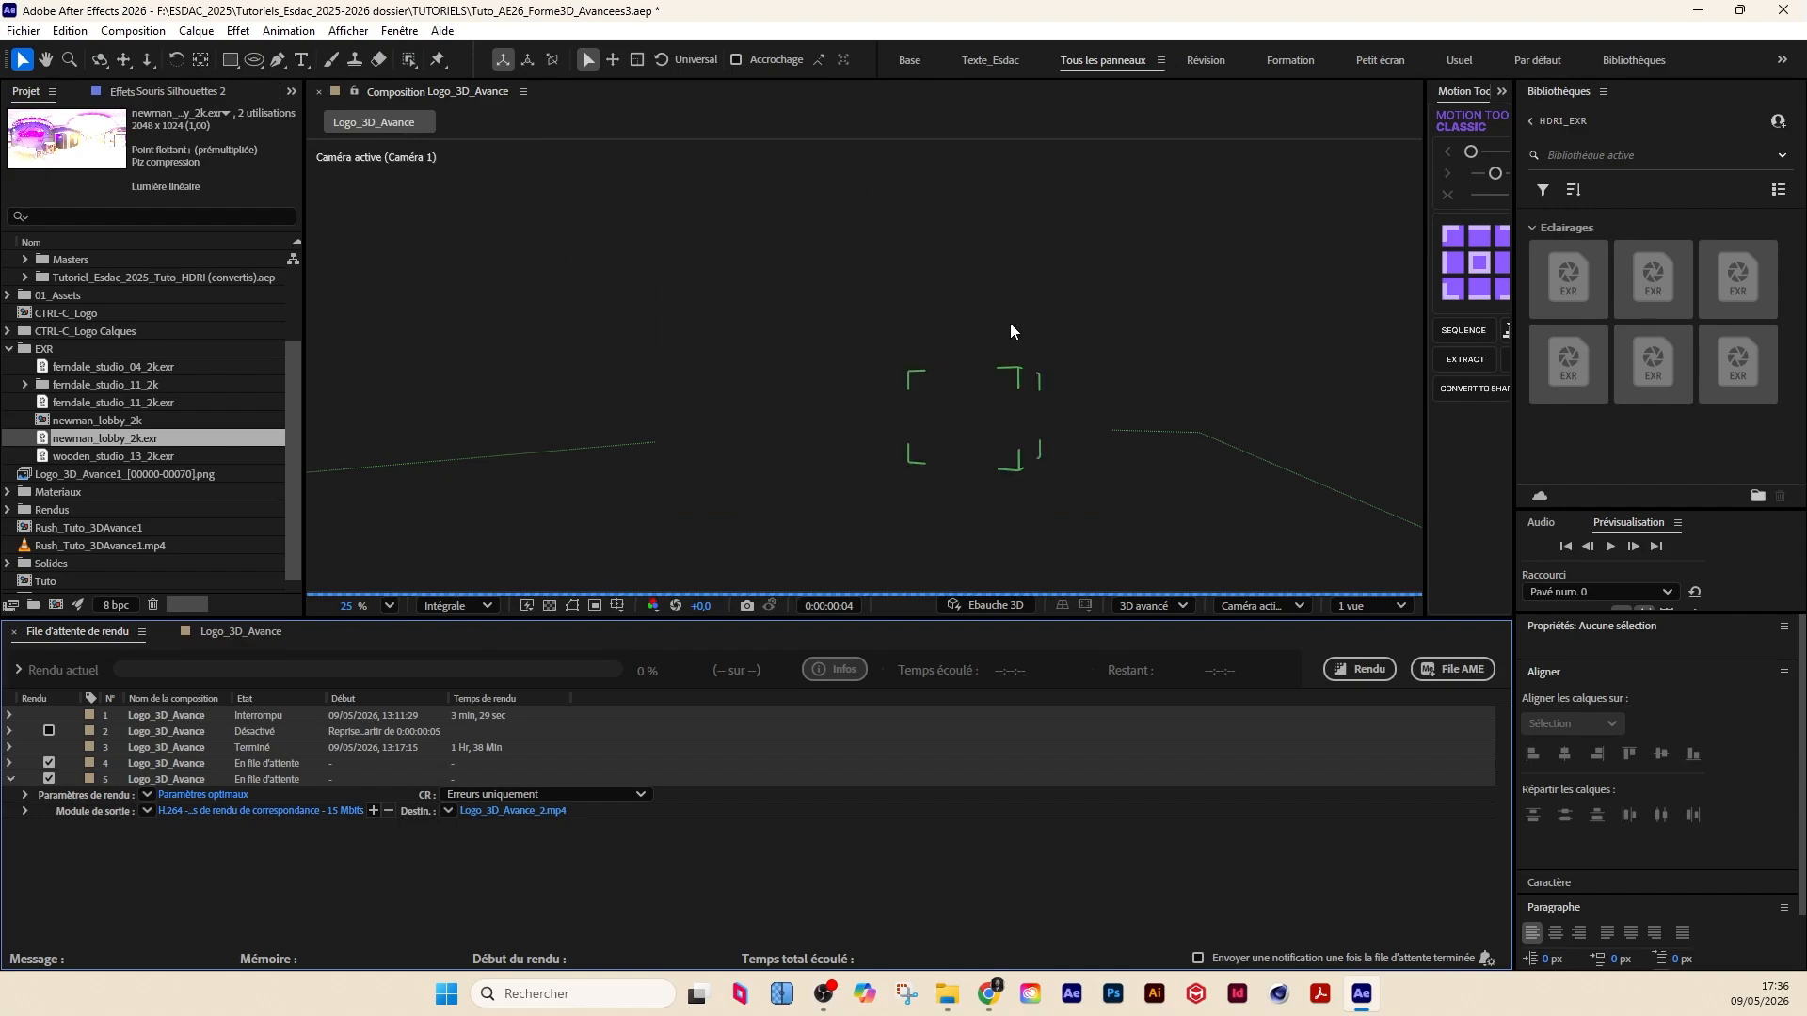
# Step: Set the new render item's output format to Séquence PNG, keeping the RVB channels
pyautogui.click(250, 812)
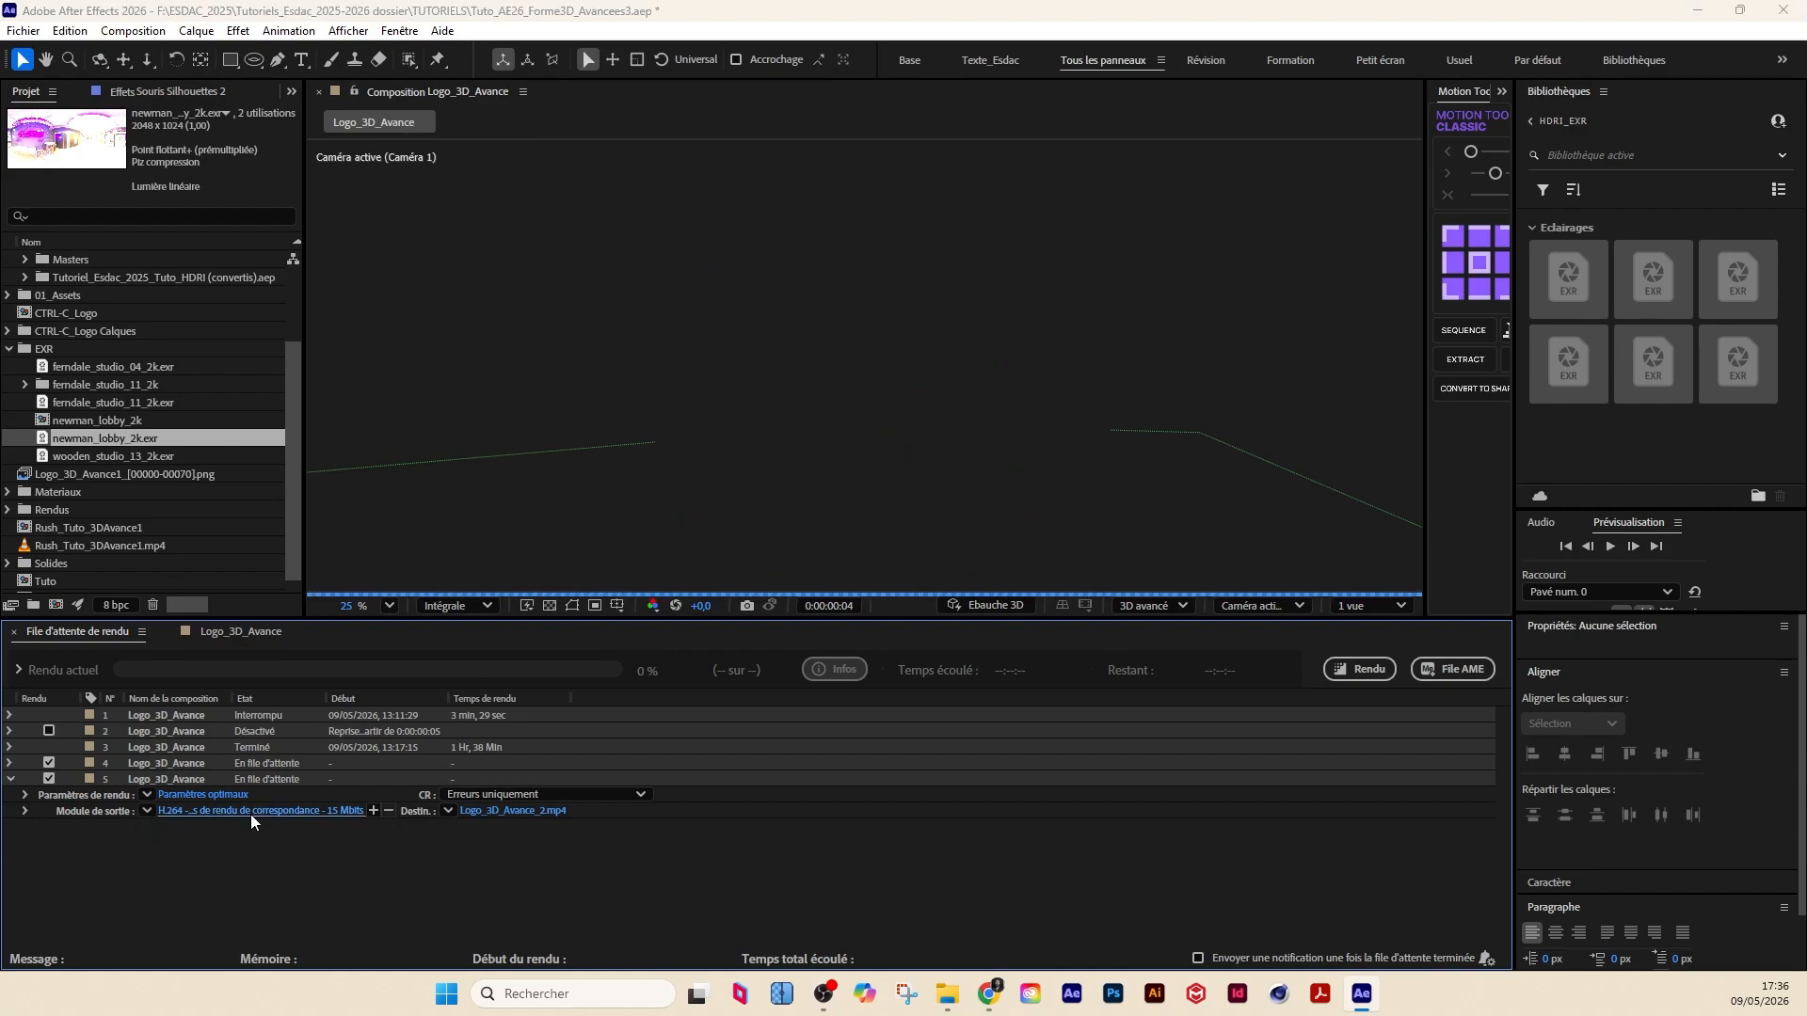
pyautogui.click(785, 208)
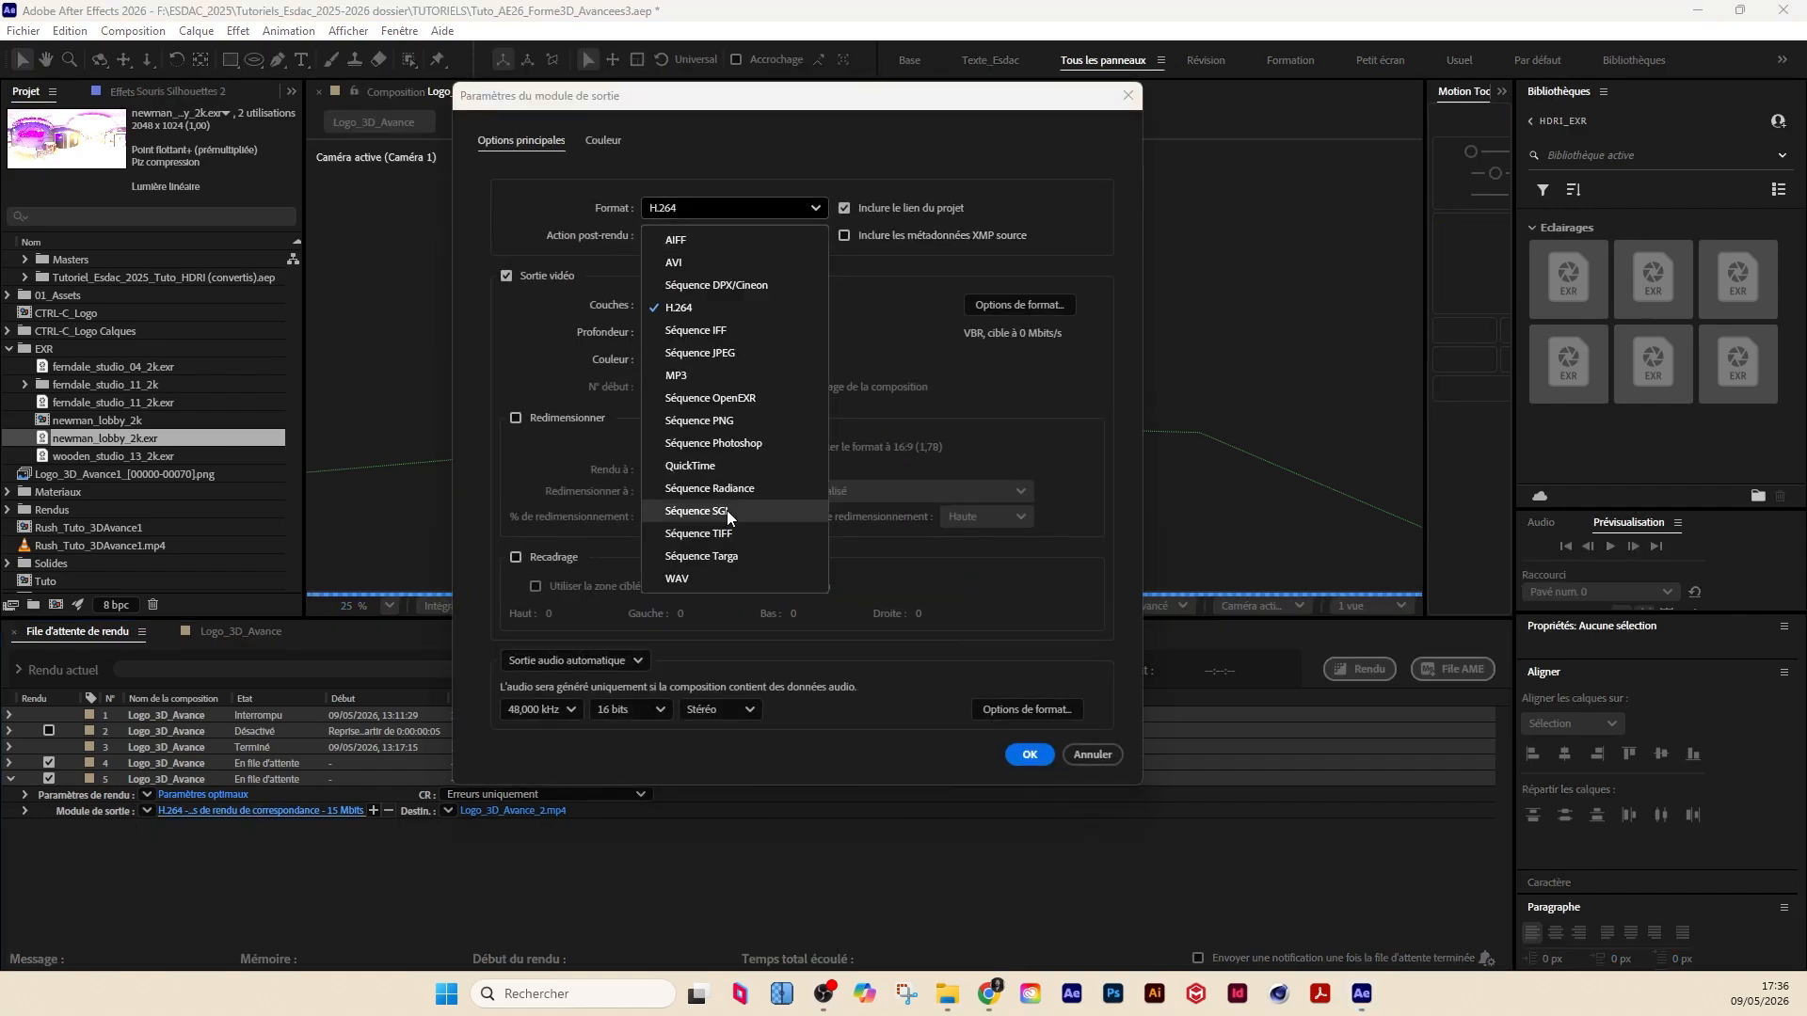
pyautogui.click(728, 426)
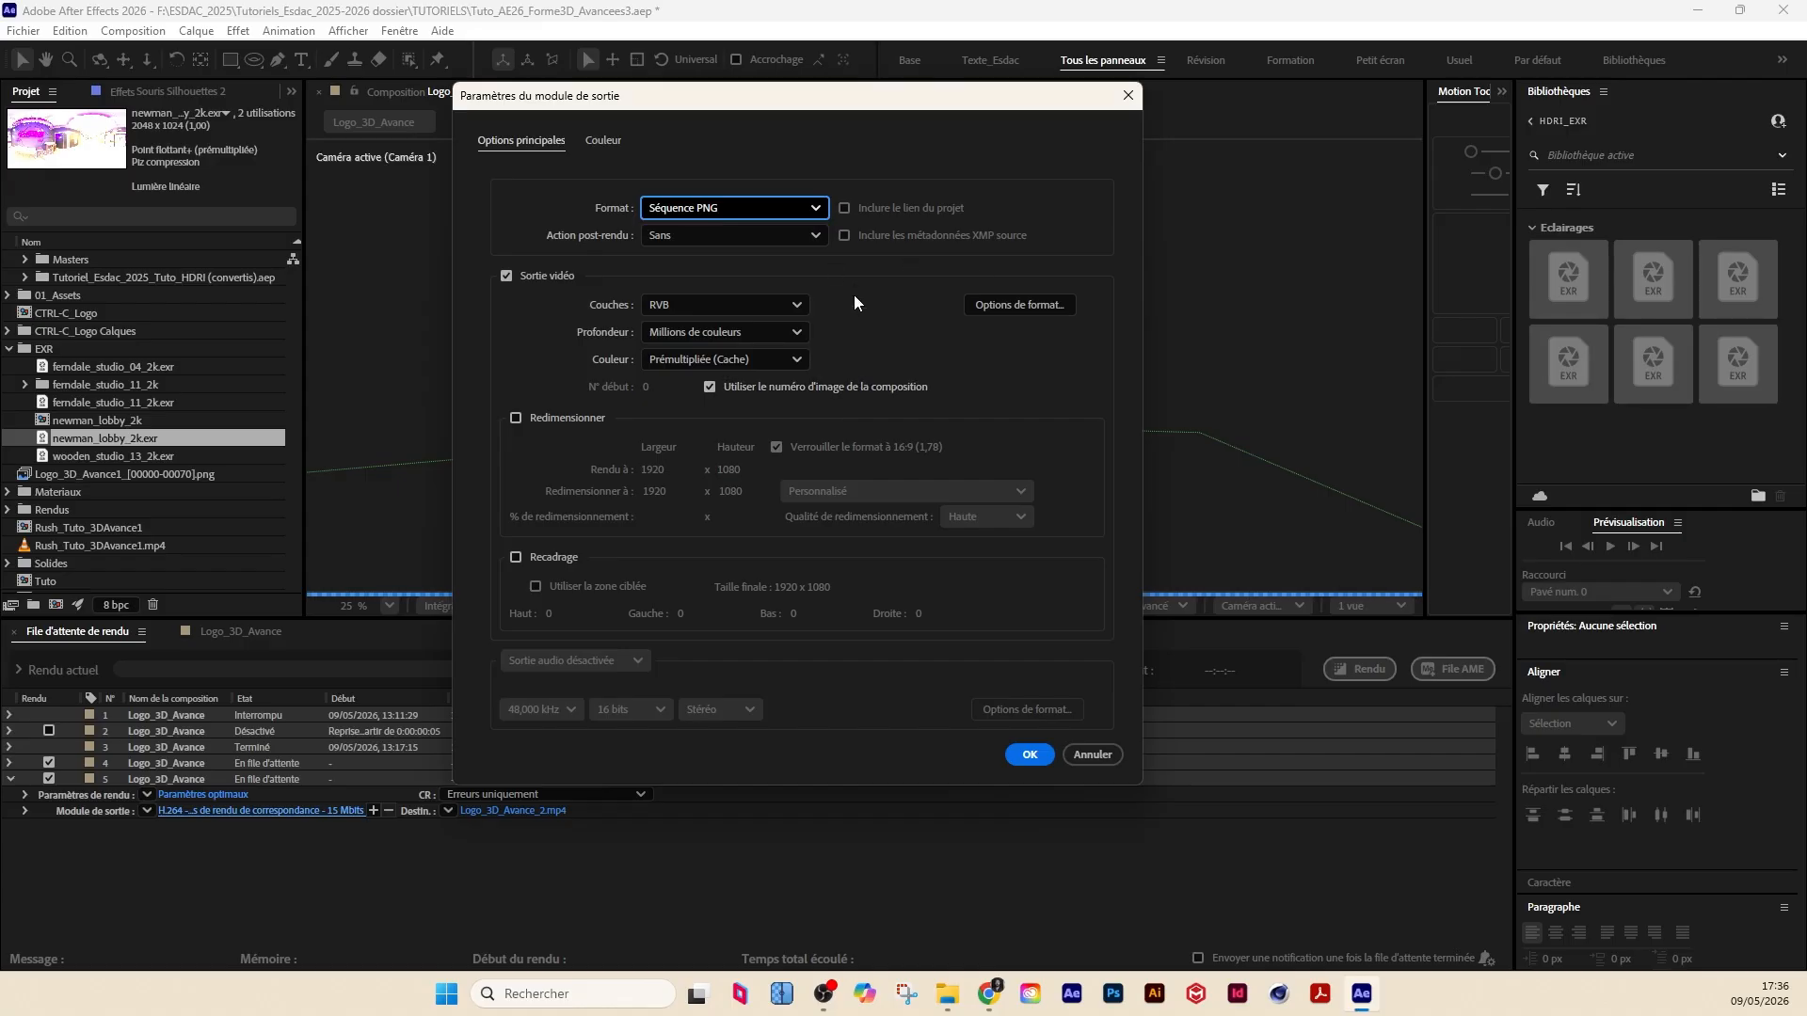
pyautogui.moveTo(834, 104); pyautogui.dragTo(702, 68)
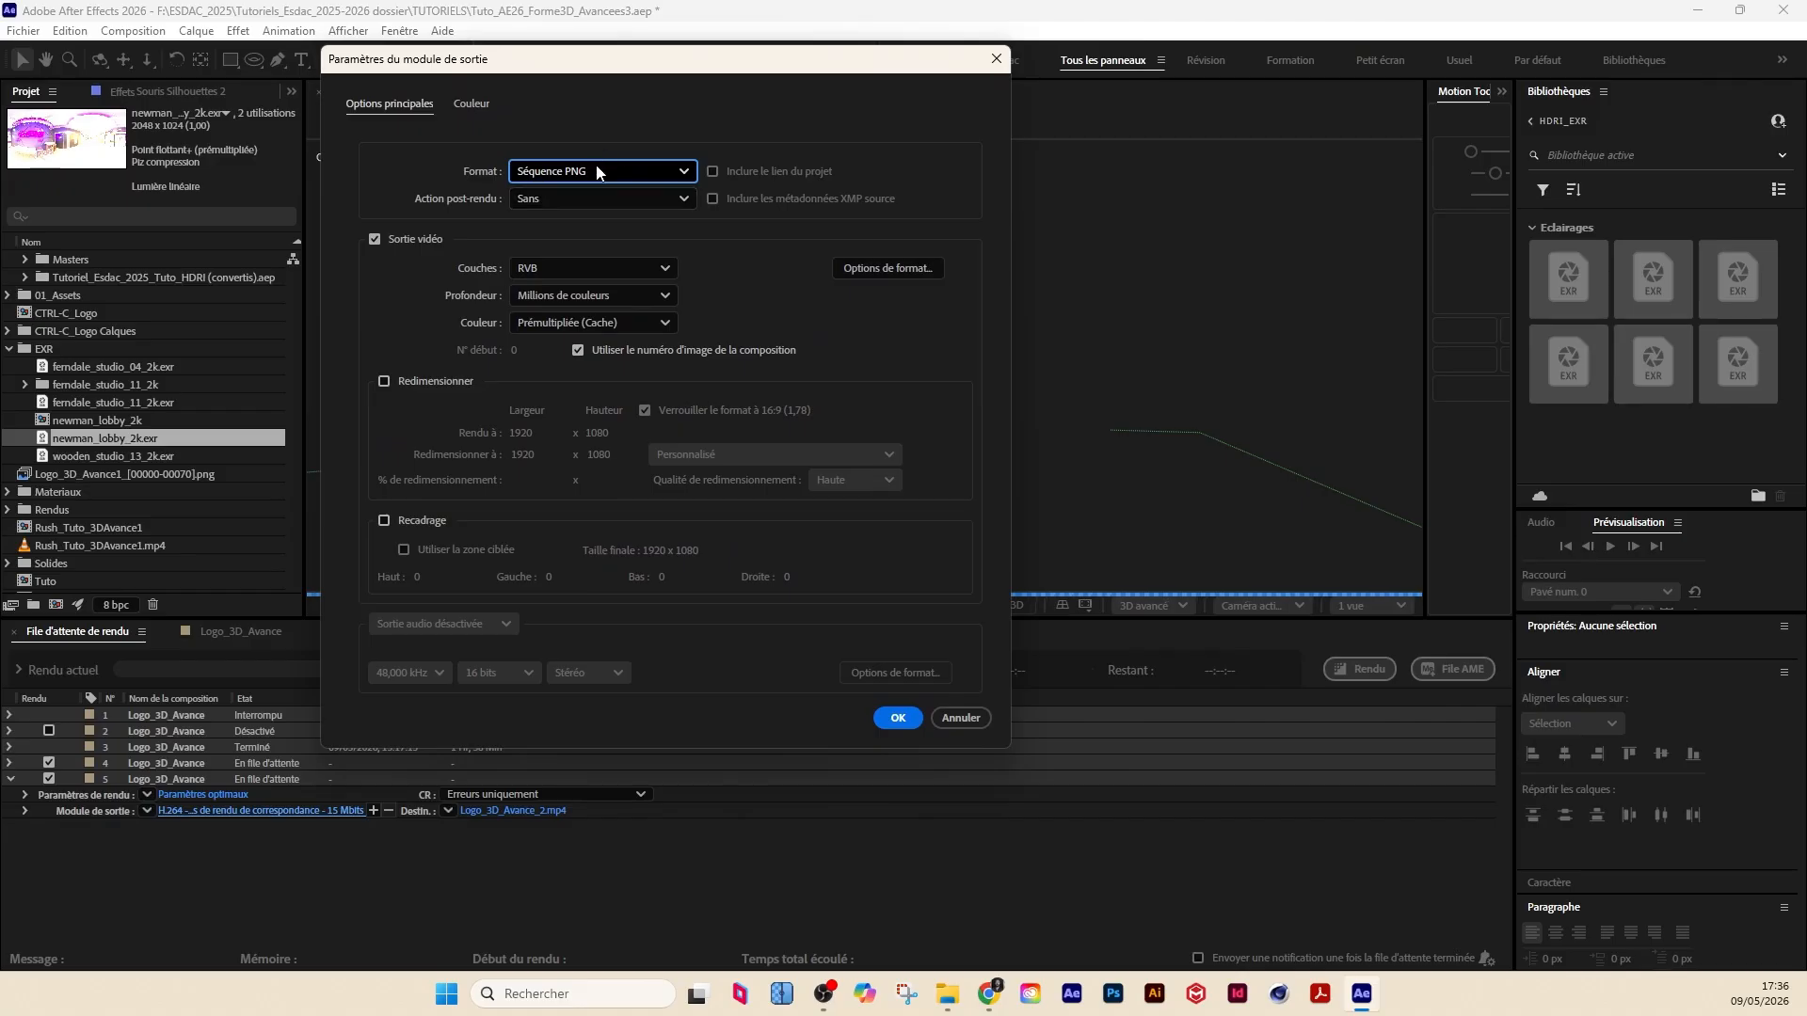
pyautogui.click(564, 171)
pyautogui.click(563, 386)
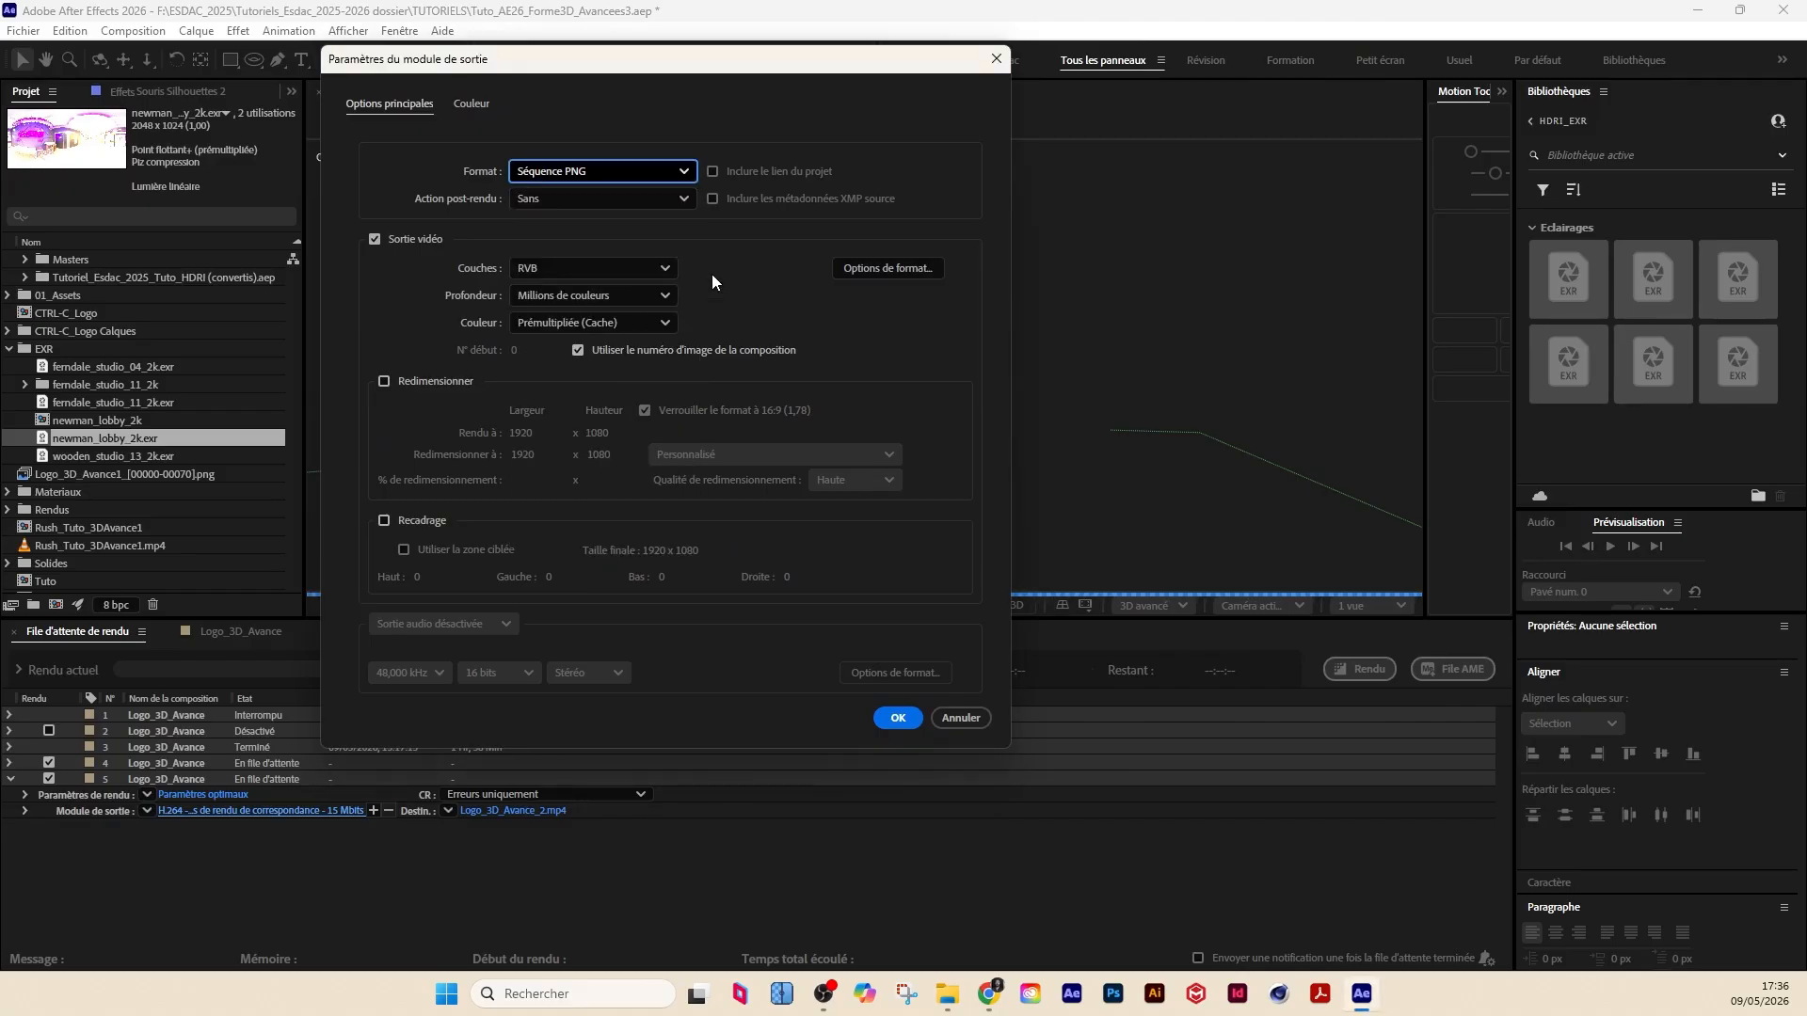
pyautogui.click(612, 275)
pyautogui.click(572, 301)
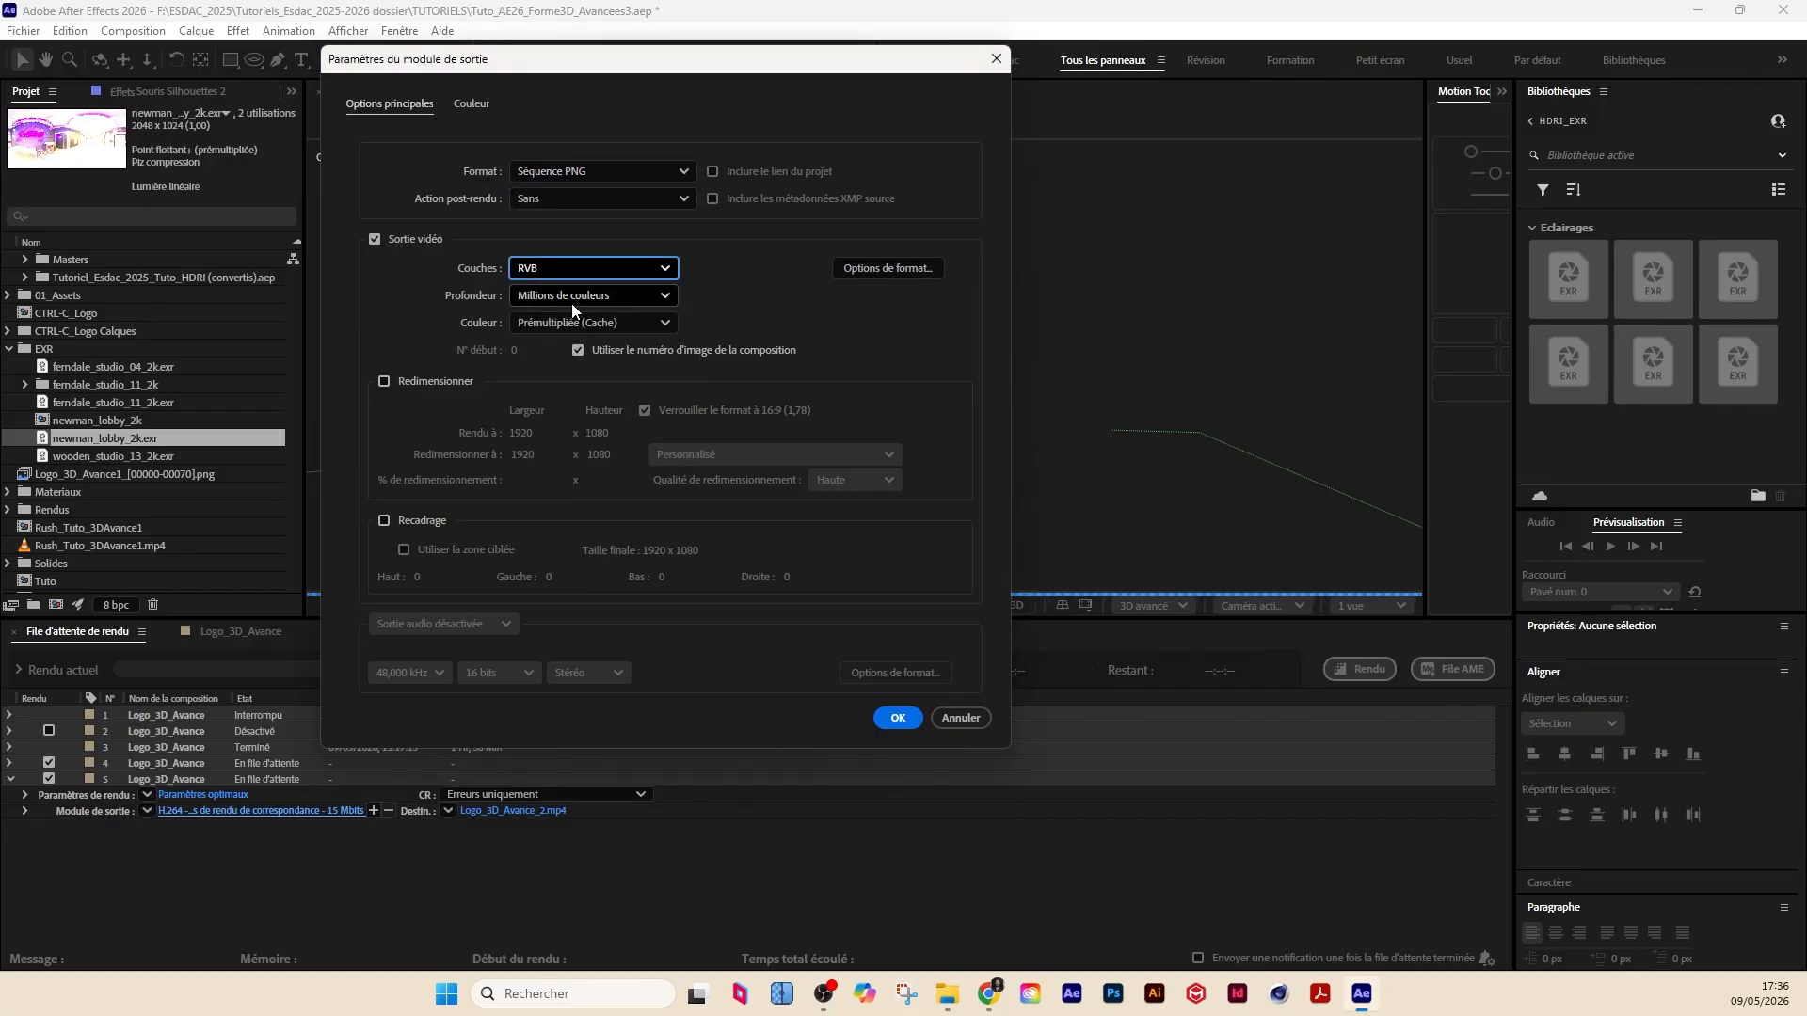
pyautogui.moveTo(753, 59); pyautogui.dragTo(1372, 167)
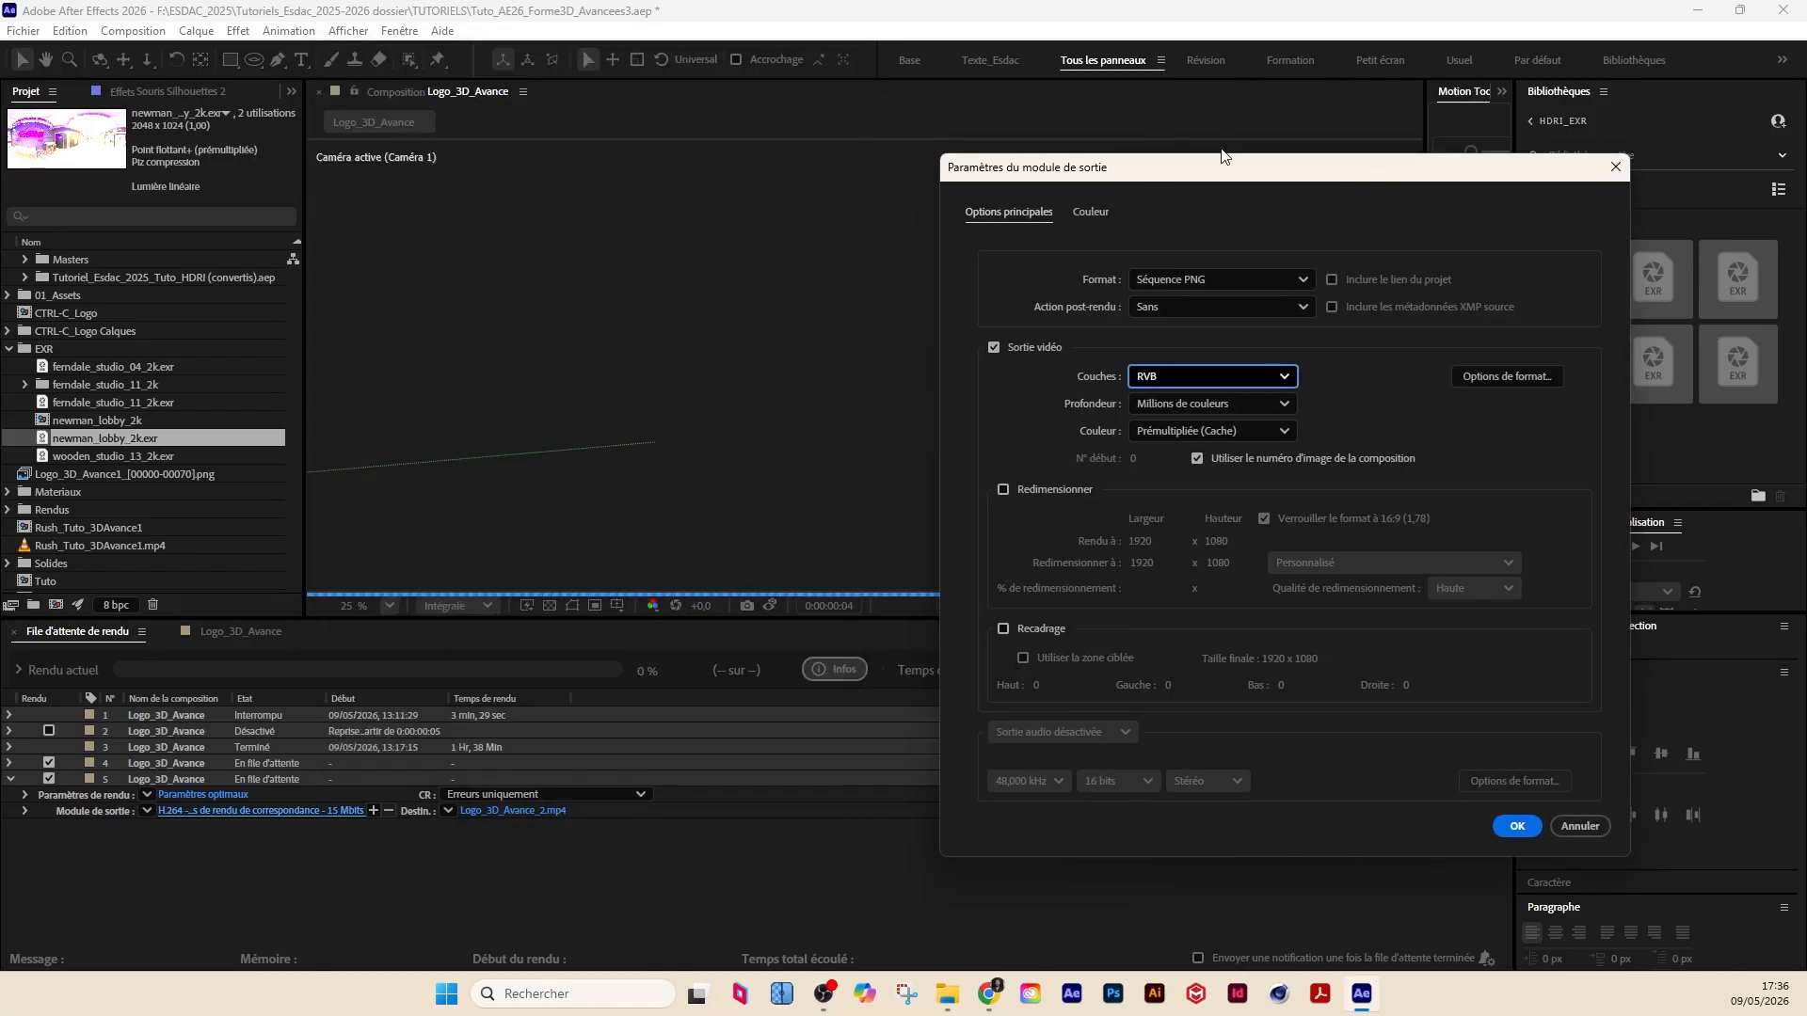
pyautogui.moveTo(1221, 156); pyautogui.dragTo(729, 115)
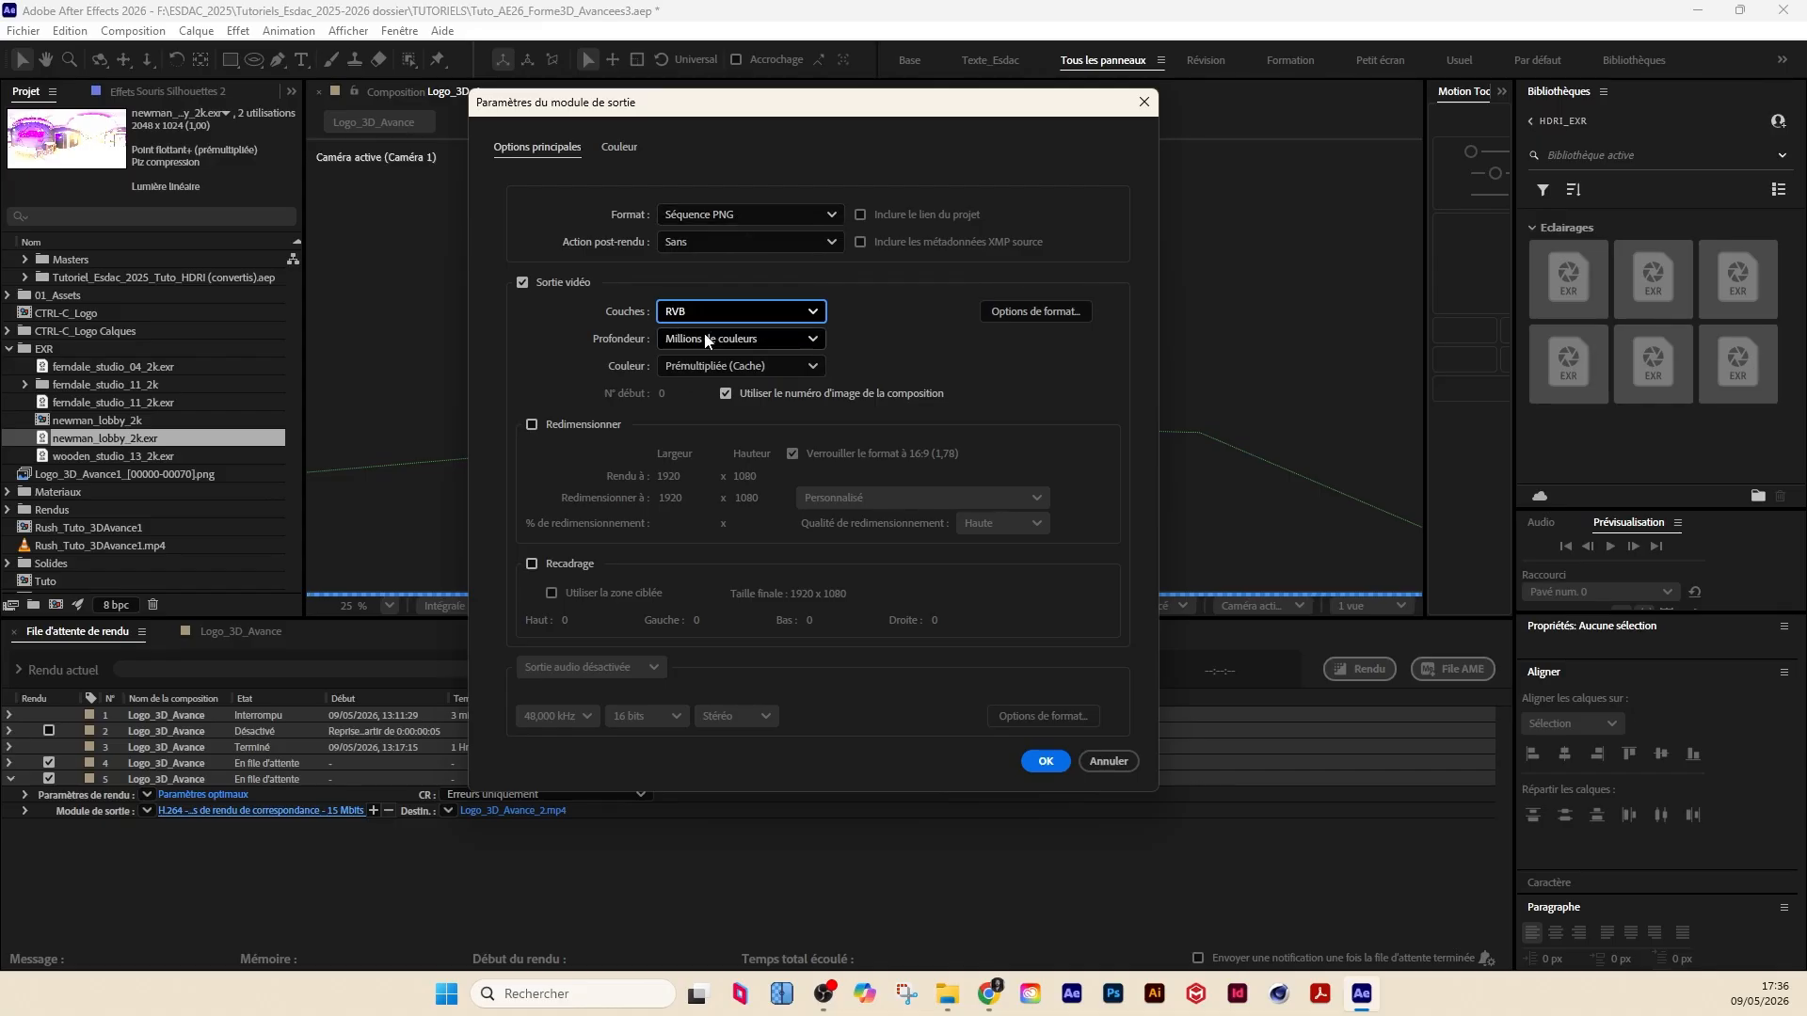
# Step: Try the Séquence JPEG output format, return to Séquence PNG, and confirm the output module settings
pyautogui.click(759, 215)
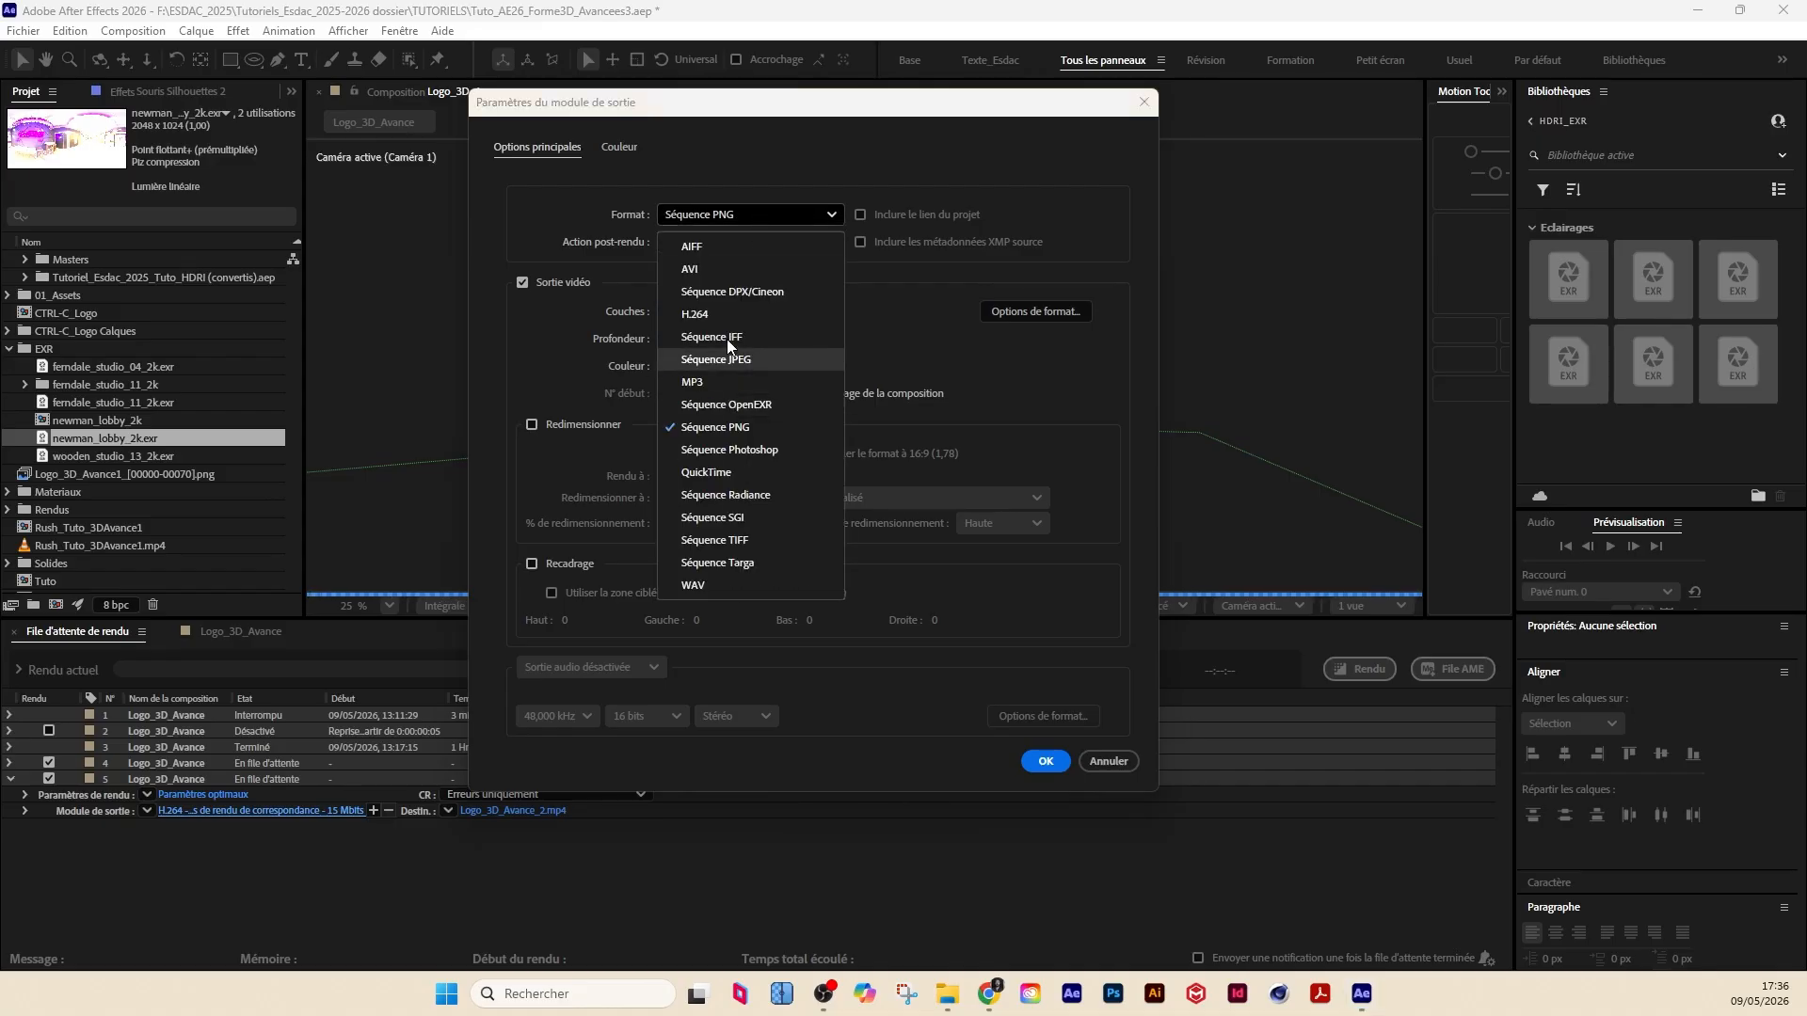
pyautogui.click(722, 356)
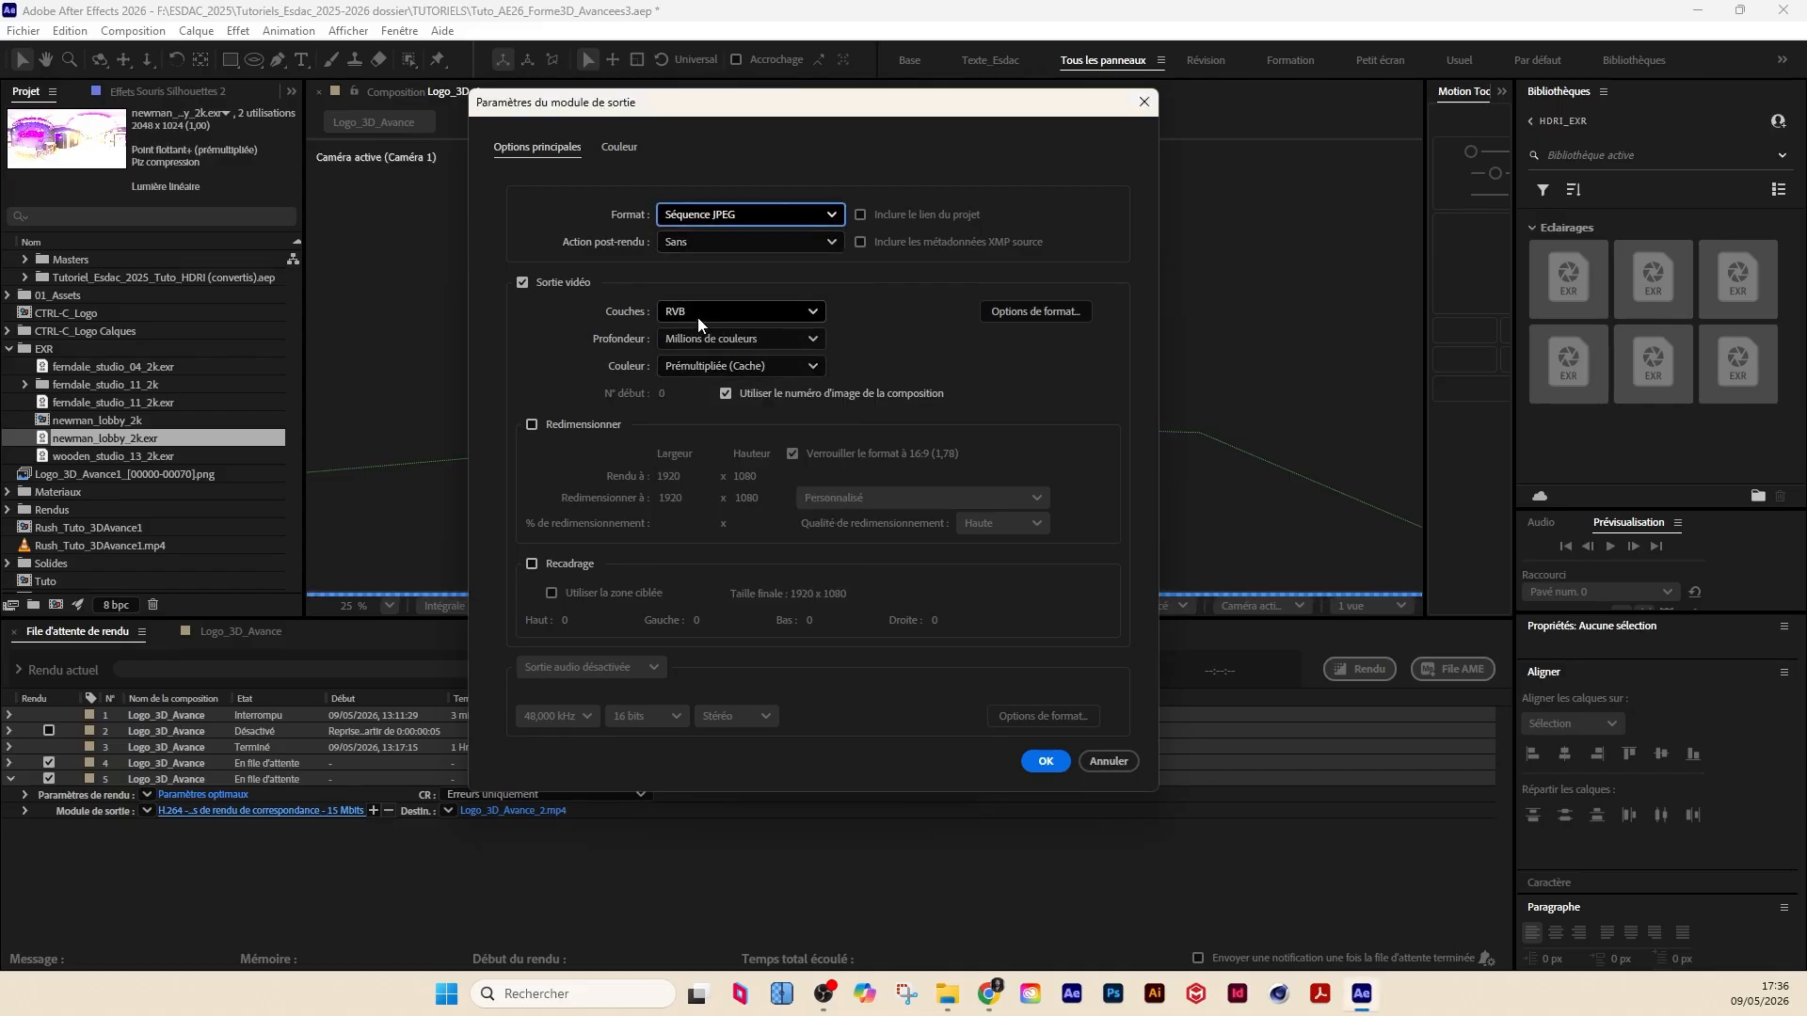
pyautogui.click(697, 313)
pyautogui.click(782, 213)
pyautogui.click(704, 426)
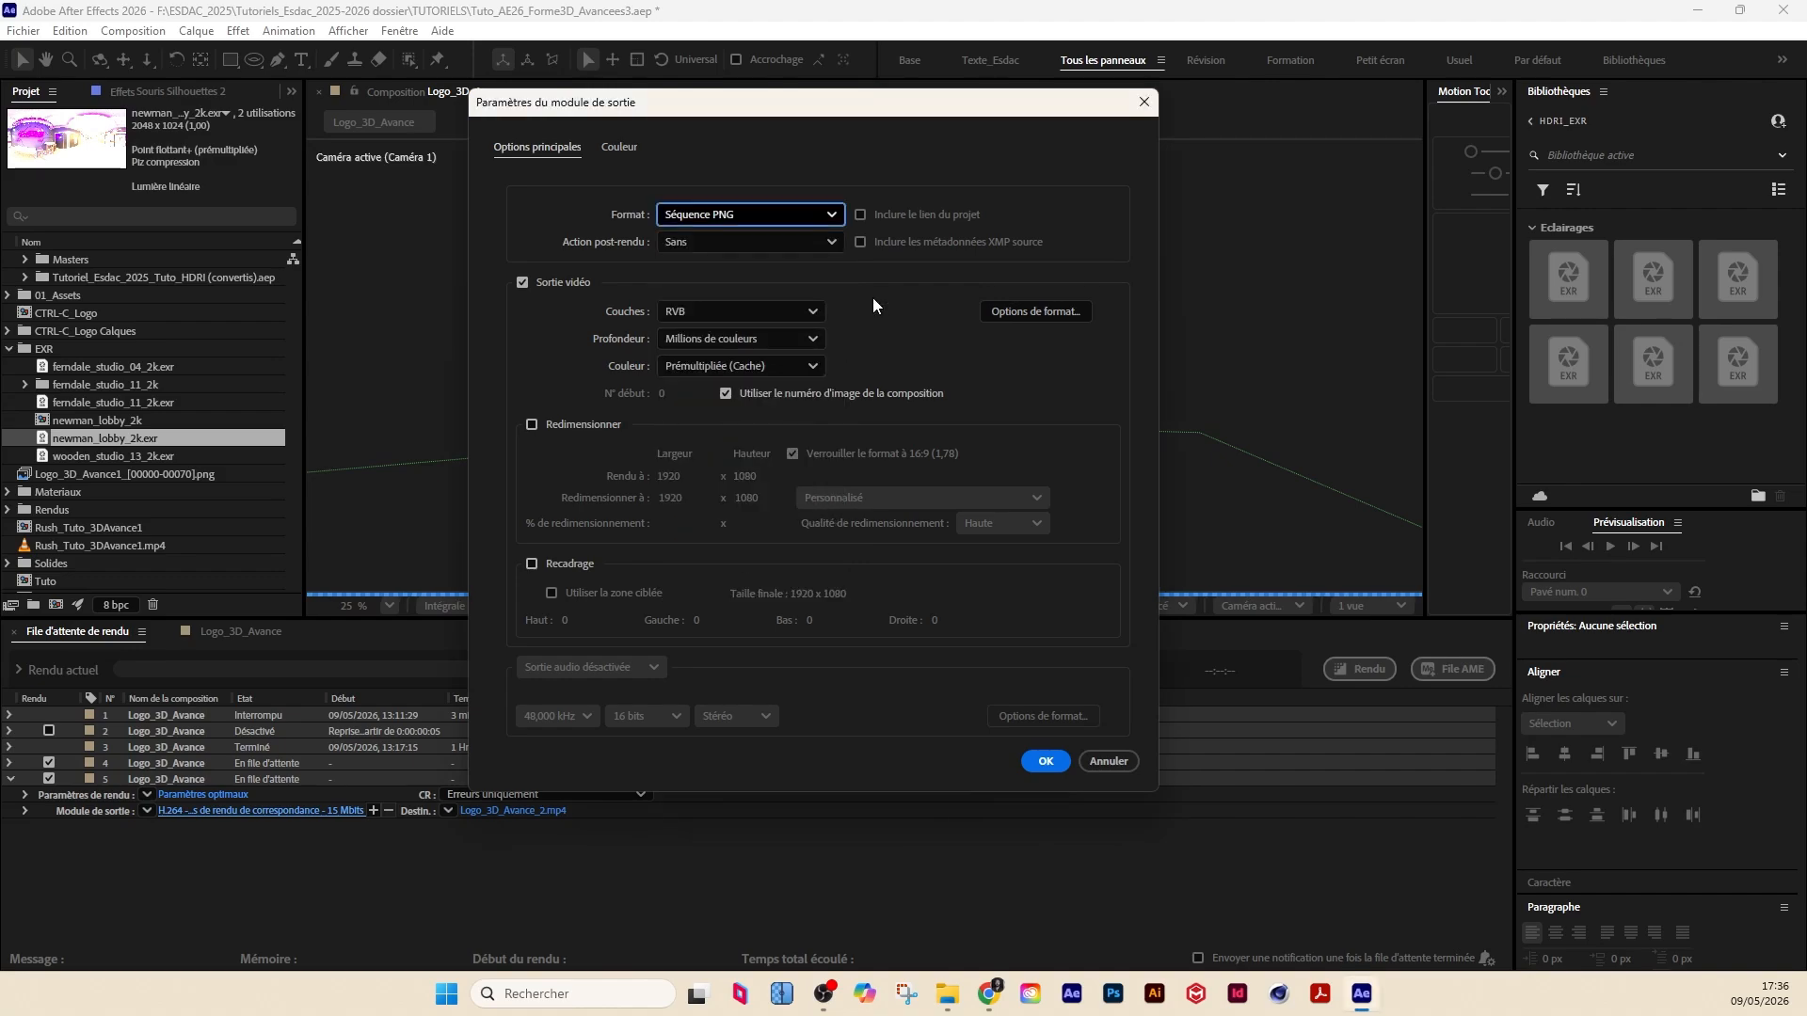
pyautogui.click(1042, 758)
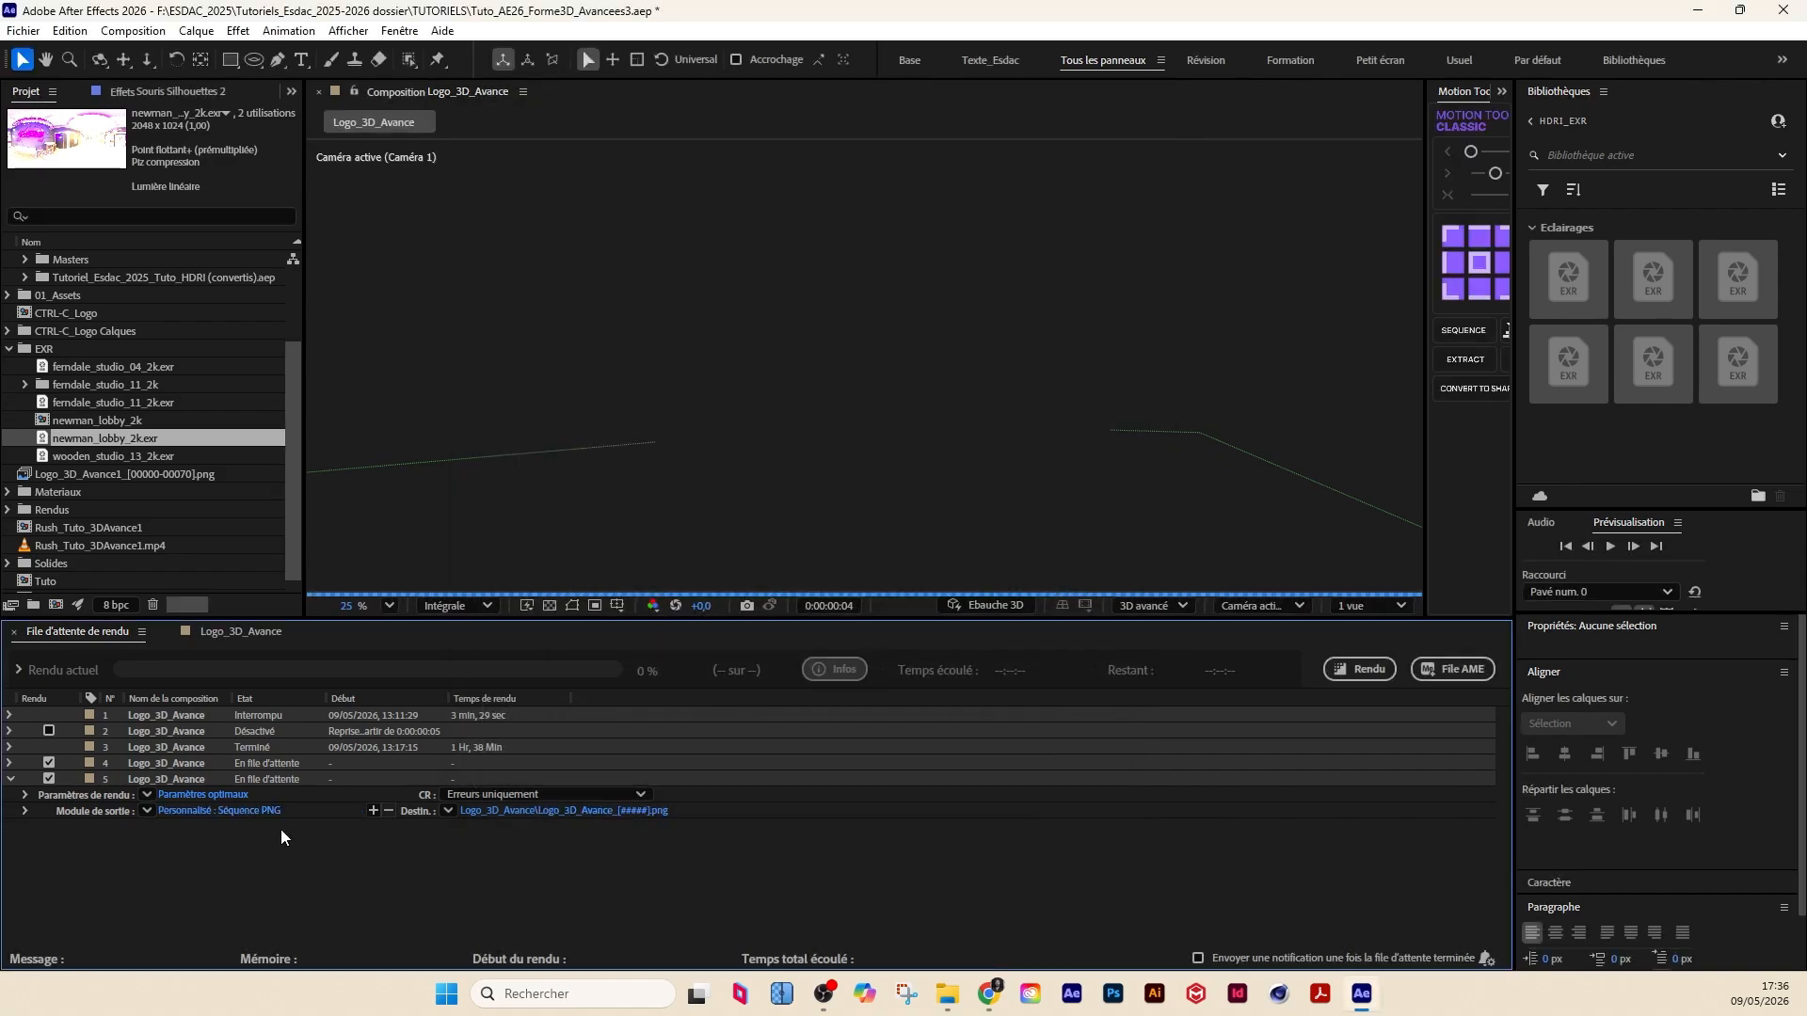
# Step: Browse the rendered PNG frames in the Logo_3D_Avance folder from the output destination, and cancel without saving
pyautogui.click(529, 810)
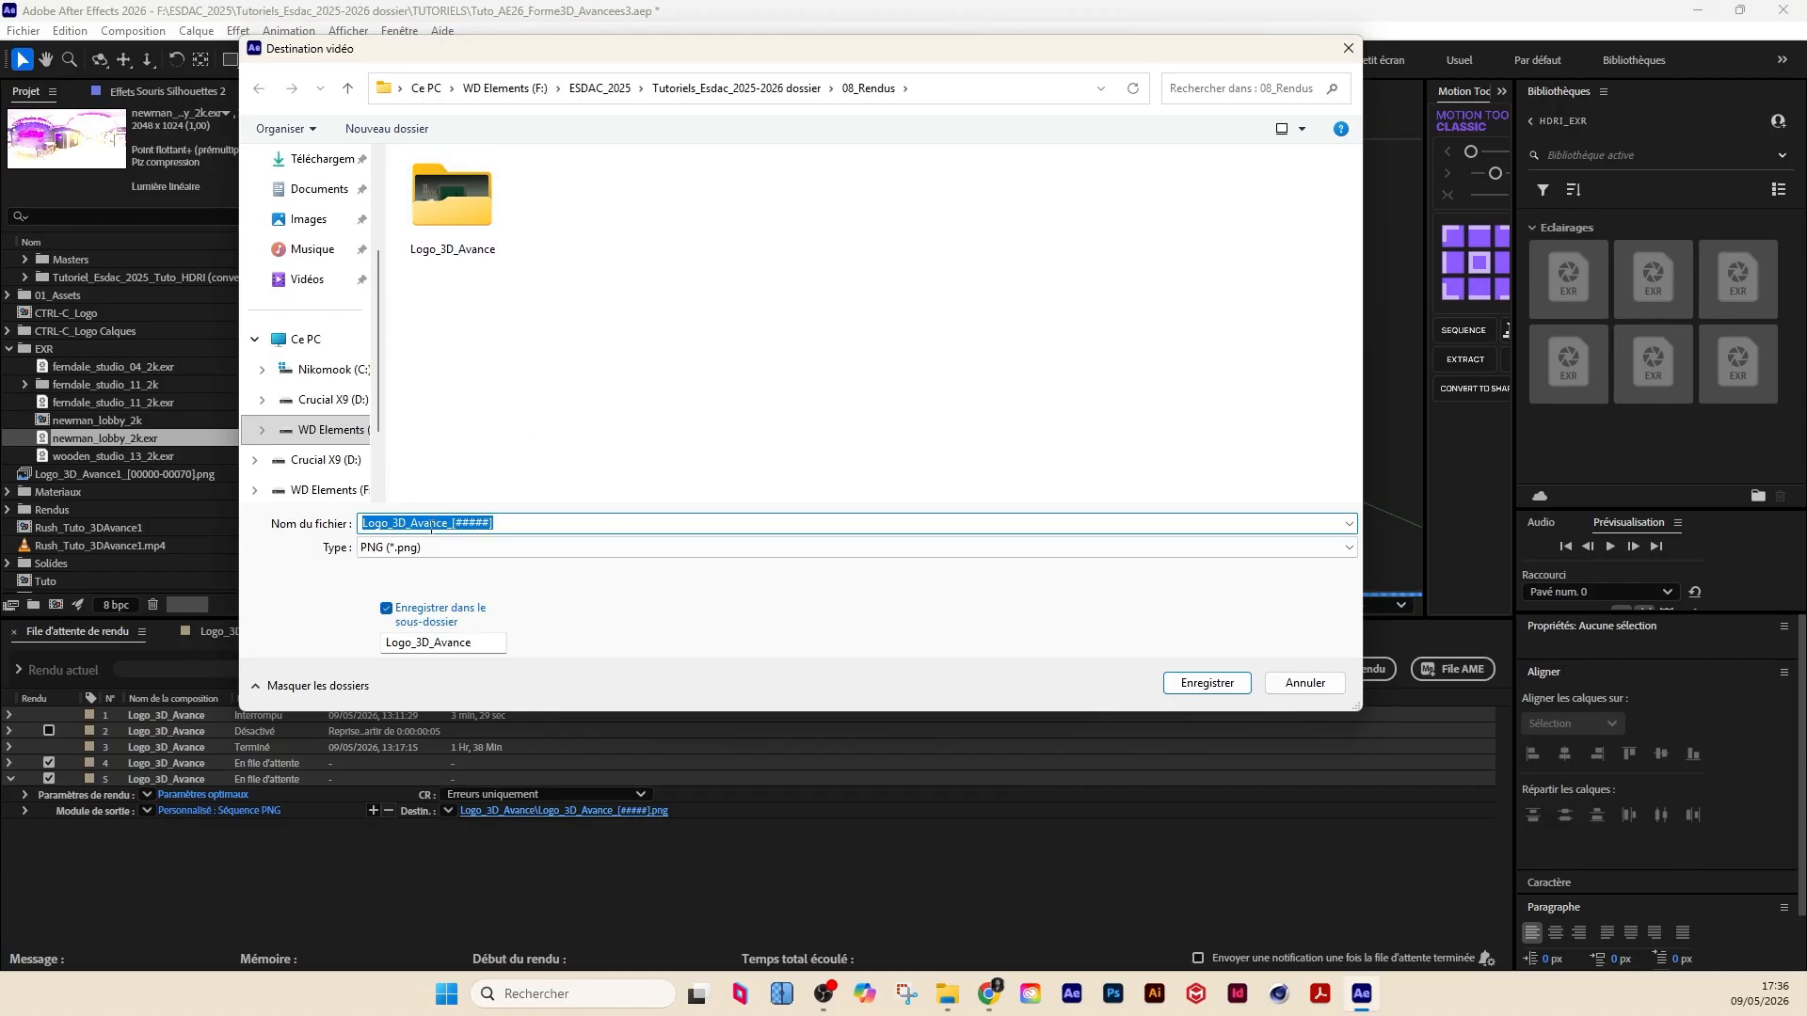
pyautogui.doubleClick(454, 206)
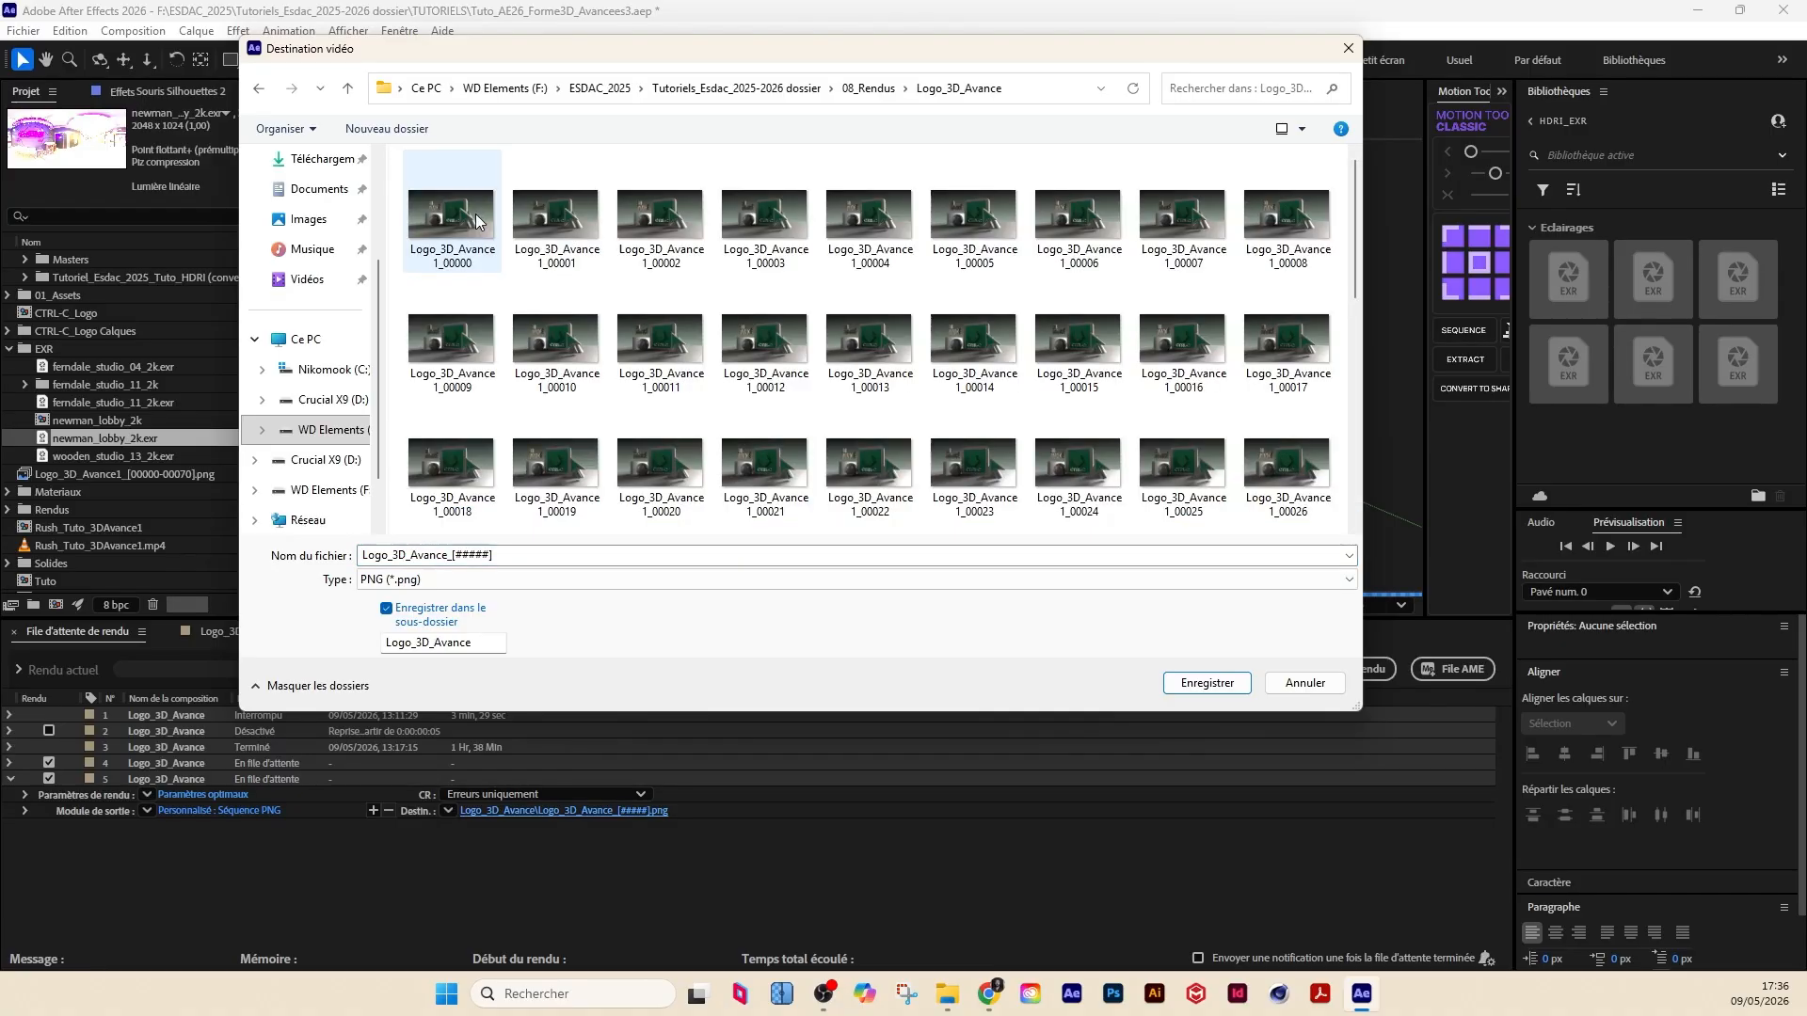
pyautogui.click(662, 221)
pyautogui.scroll(-2, 764, 314)
pyautogui.scroll(-3, 771, 297)
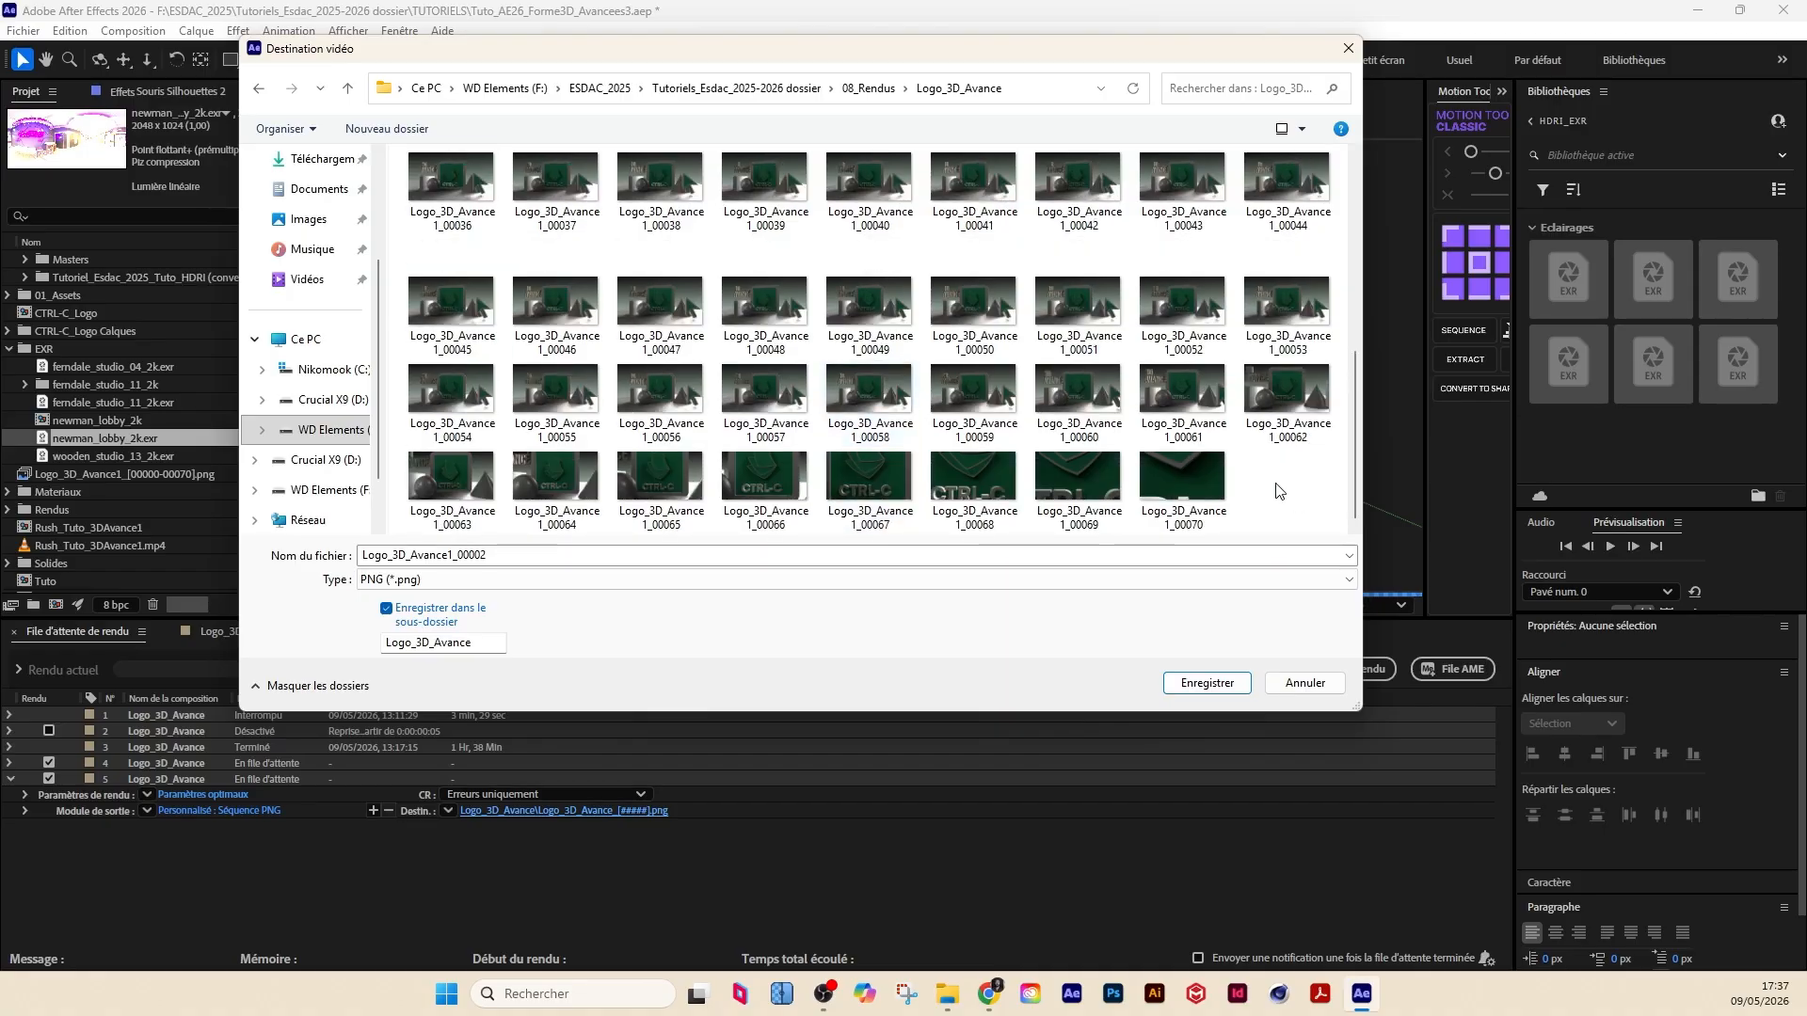
pyautogui.click(1165, 508)
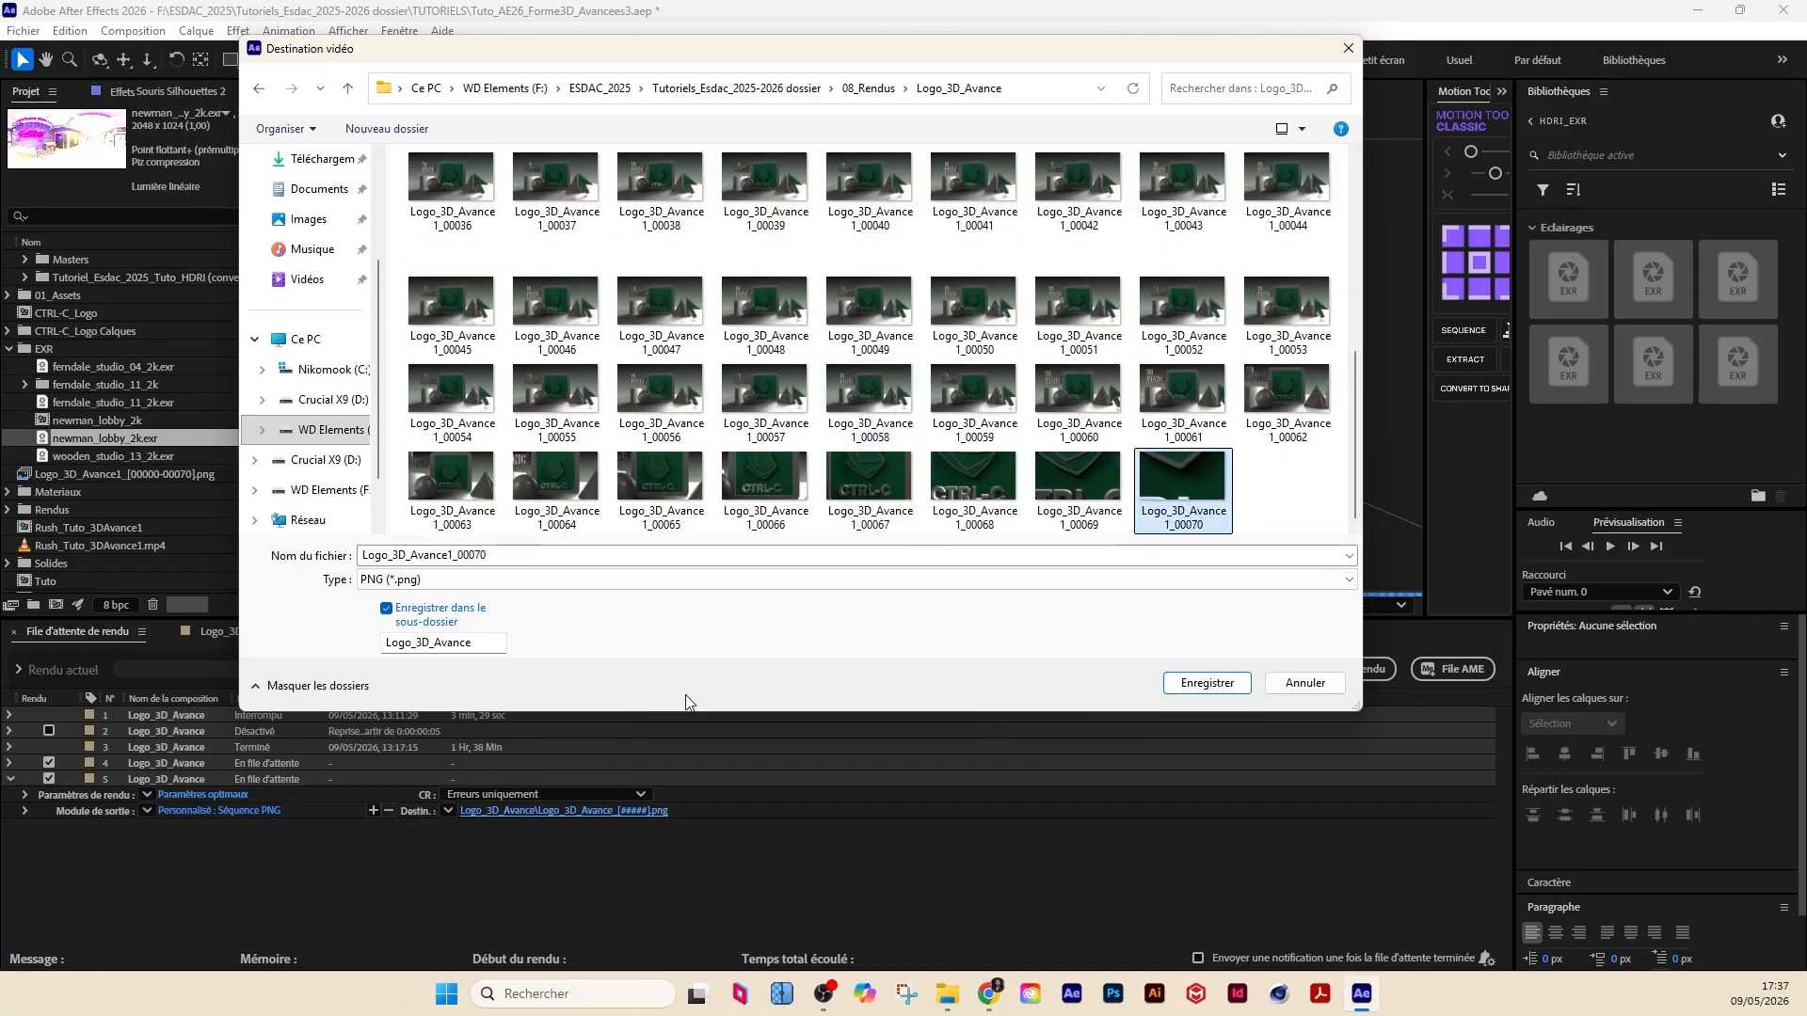
pyautogui.click(1330, 691)
# Step: Reopen the Logo_3D_Avance timeline, go to 0:00:02:10, and extend the work area's end to shortly before the 4-second mark
pyautogui.click(150, 781)
pyautogui.doubleClick(151, 780)
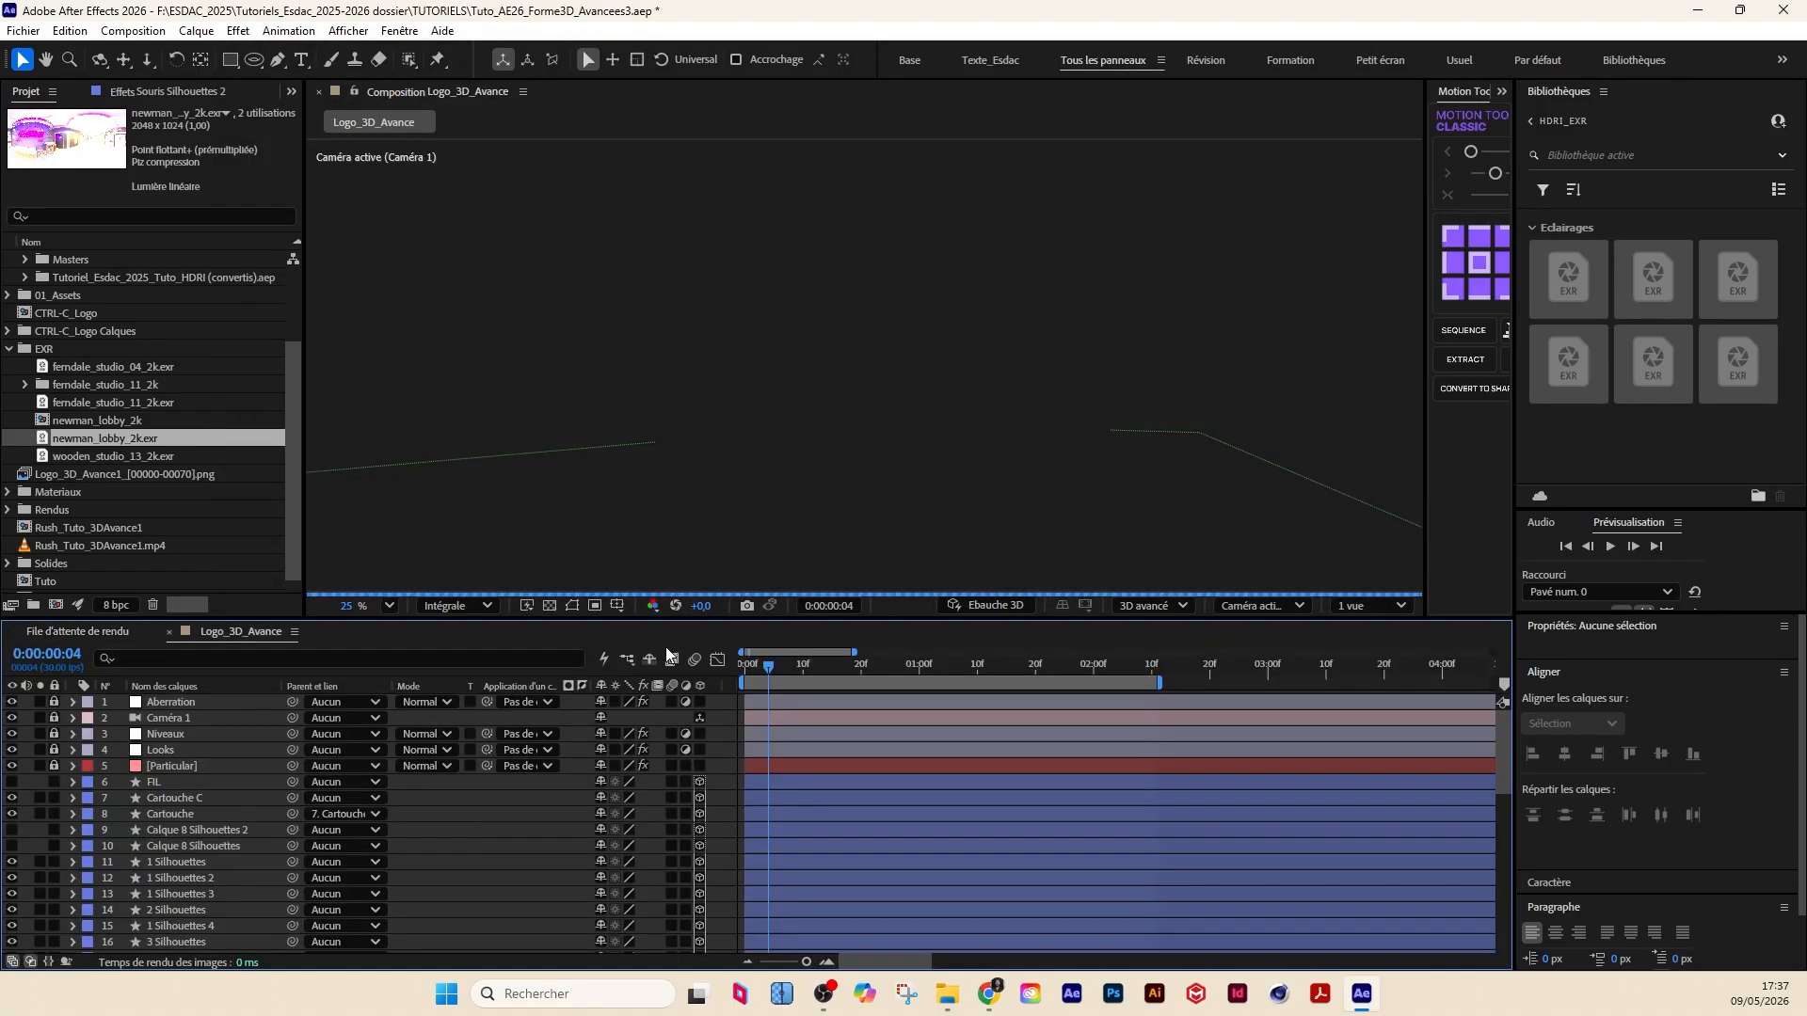
pyautogui.moveTo(776, 678); pyautogui.dragTo(1151, 685)
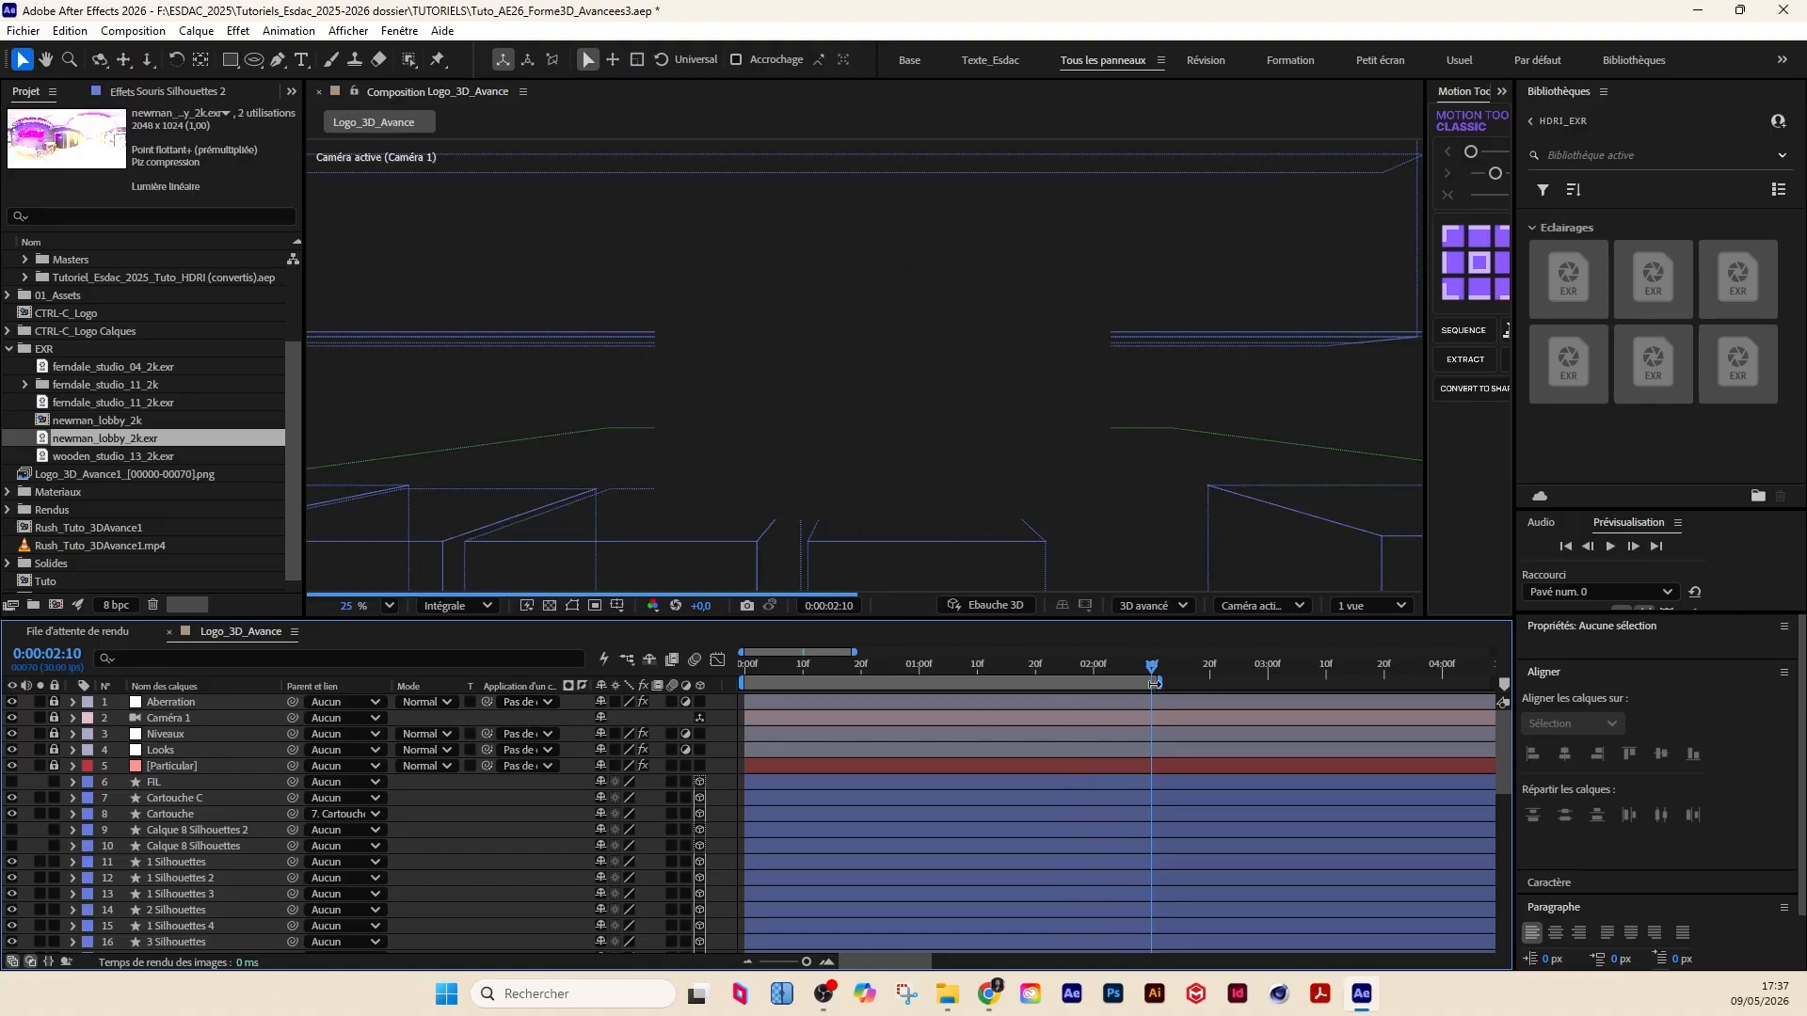
pyautogui.moveTo(1159, 686); pyautogui.dragTo(1410, 685)
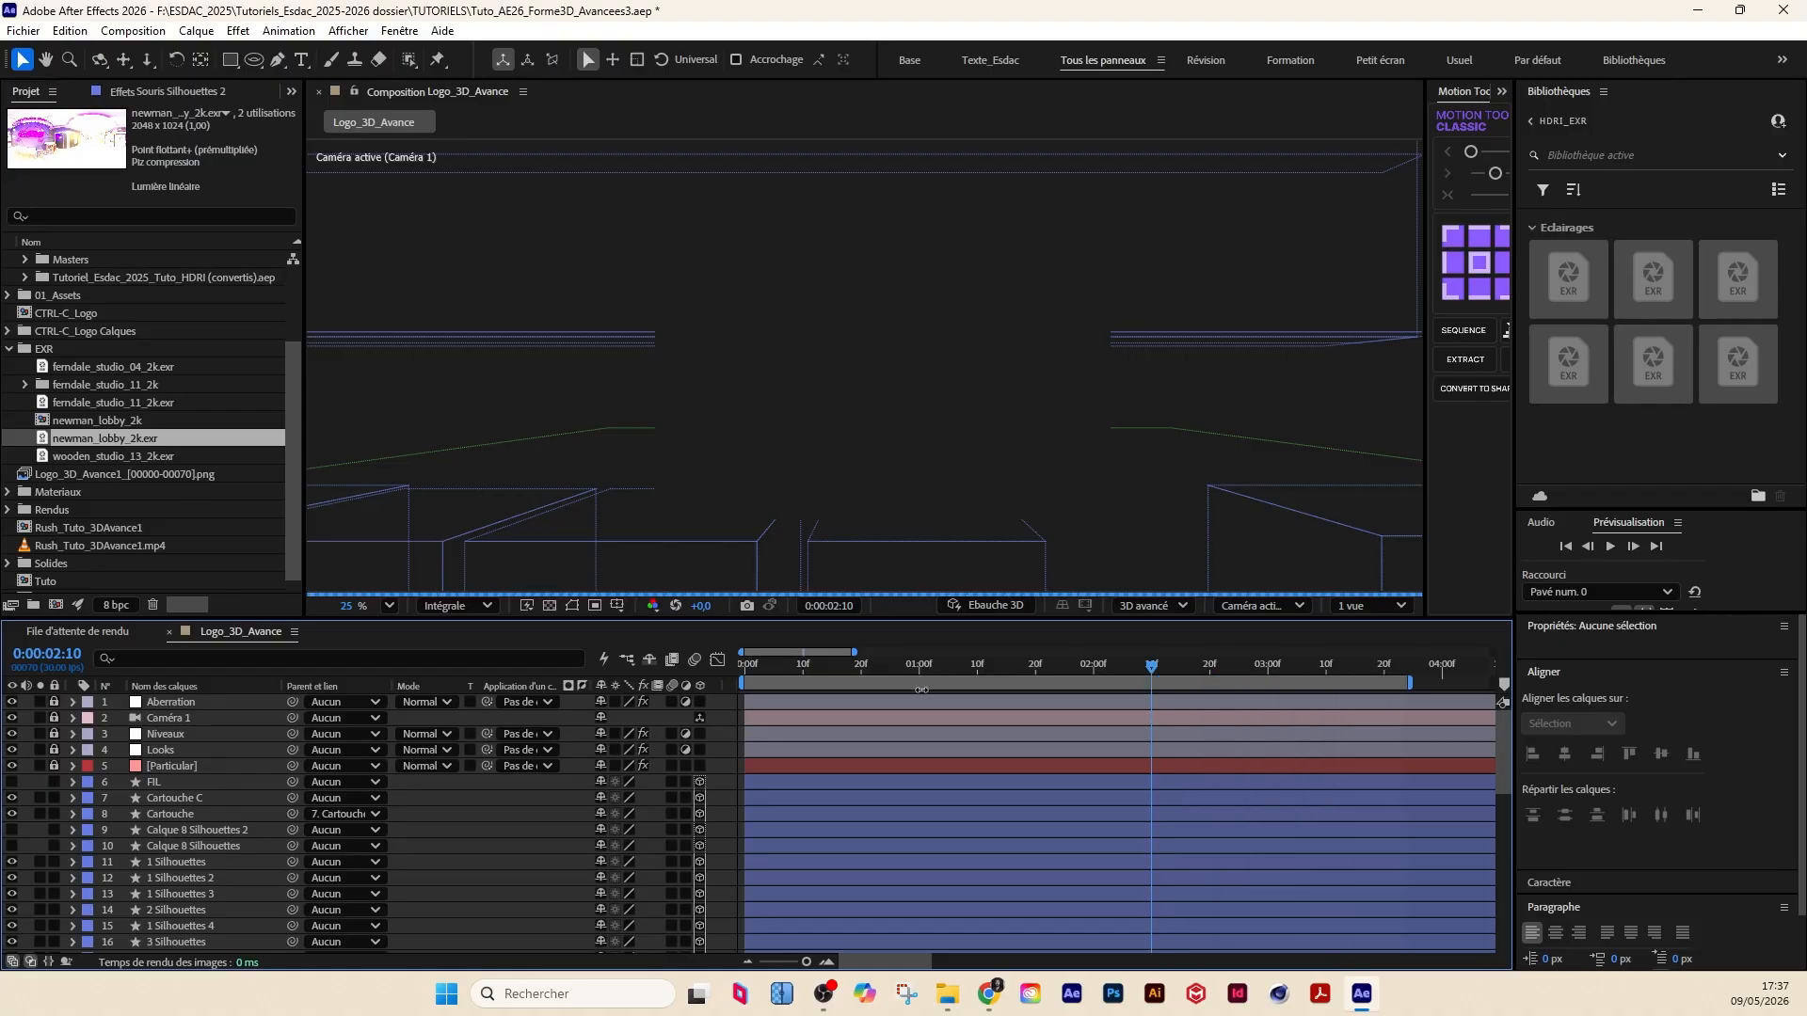
# Step: Set Logo_3D_Avance's work area to start at 0:00:02:11 and add the composition to the render queue
pyautogui.moveTo(762, 687); pyautogui.dragTo(1149, 688)
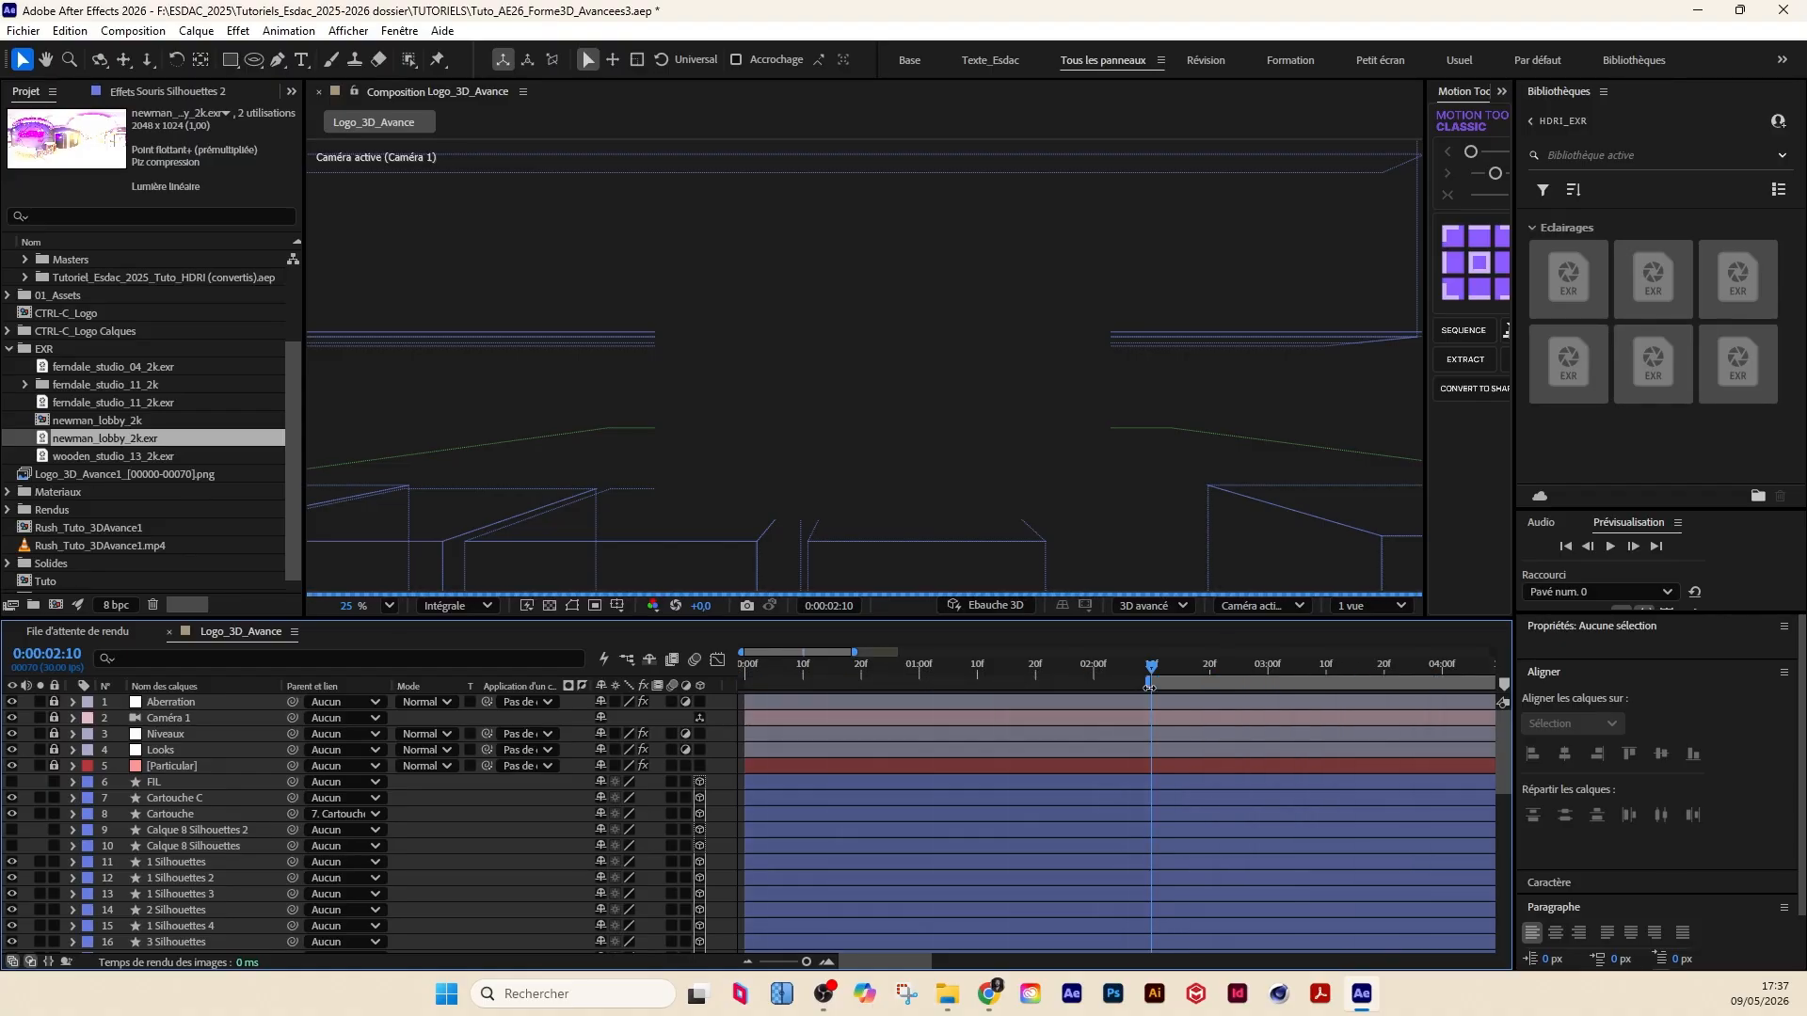
pyautogui.press('pagedown')
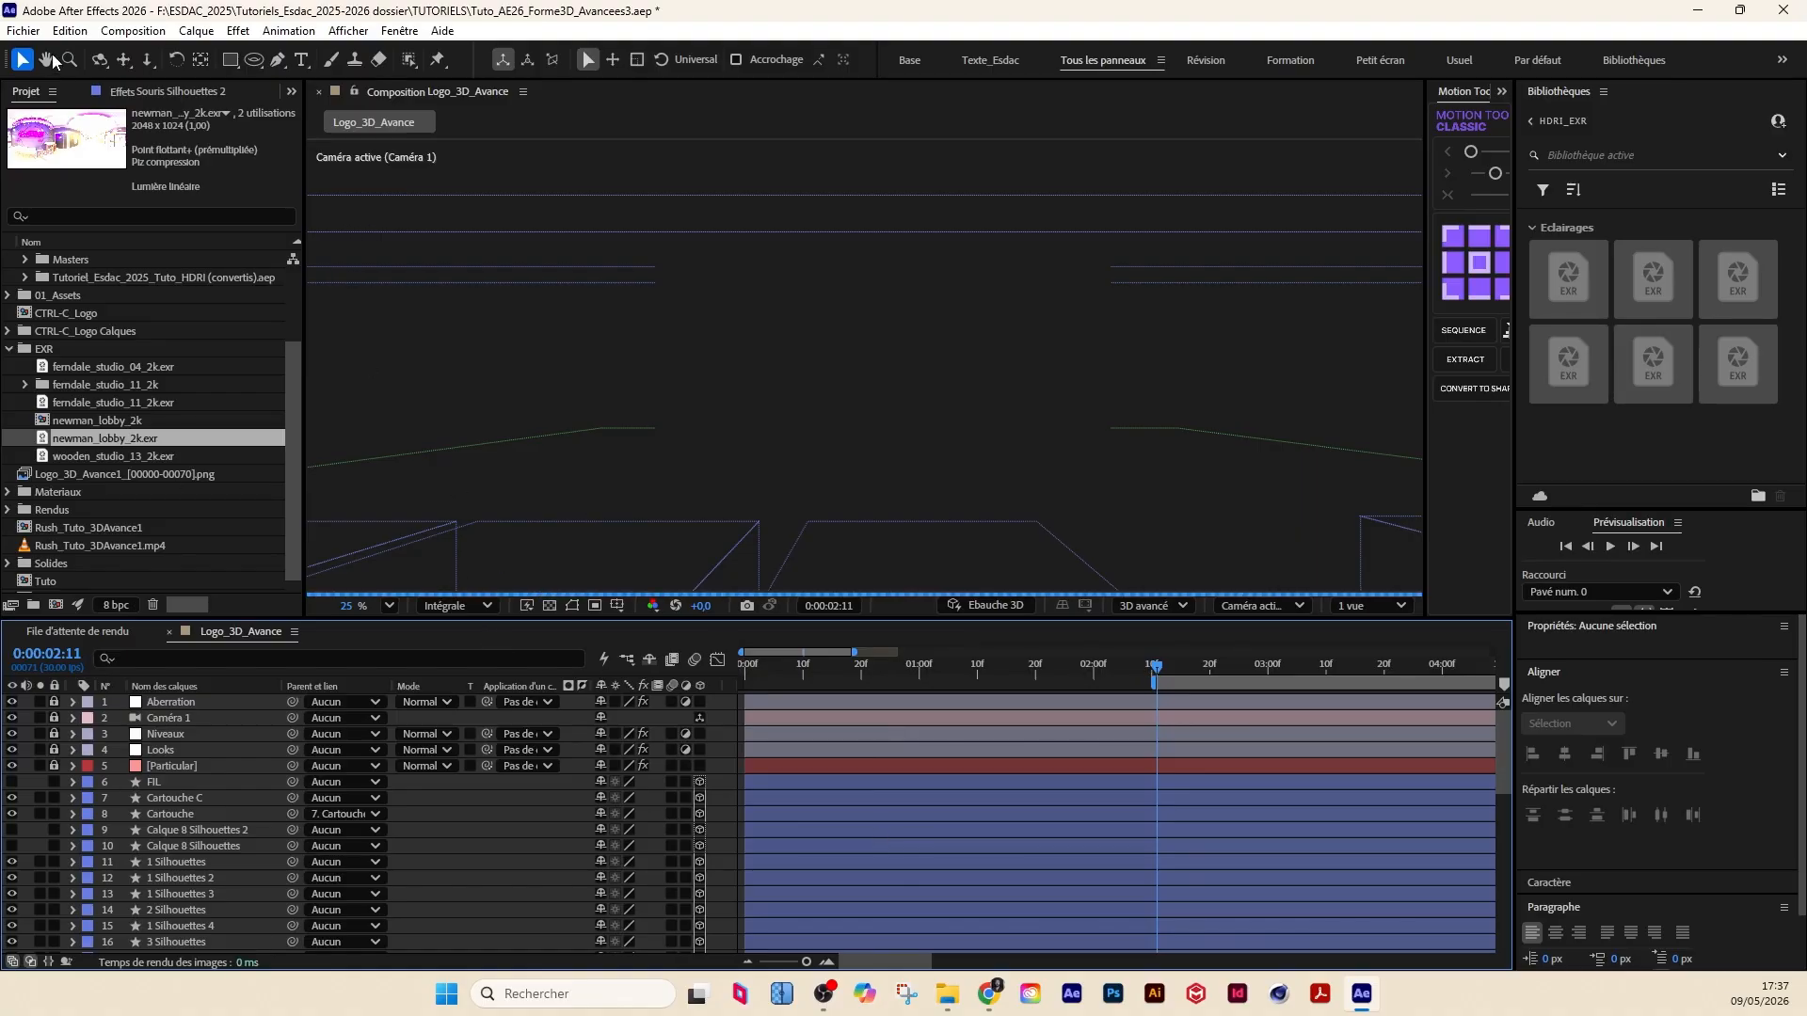
pyautogui.click(130, 30)
pyautogui.click(200, 215)
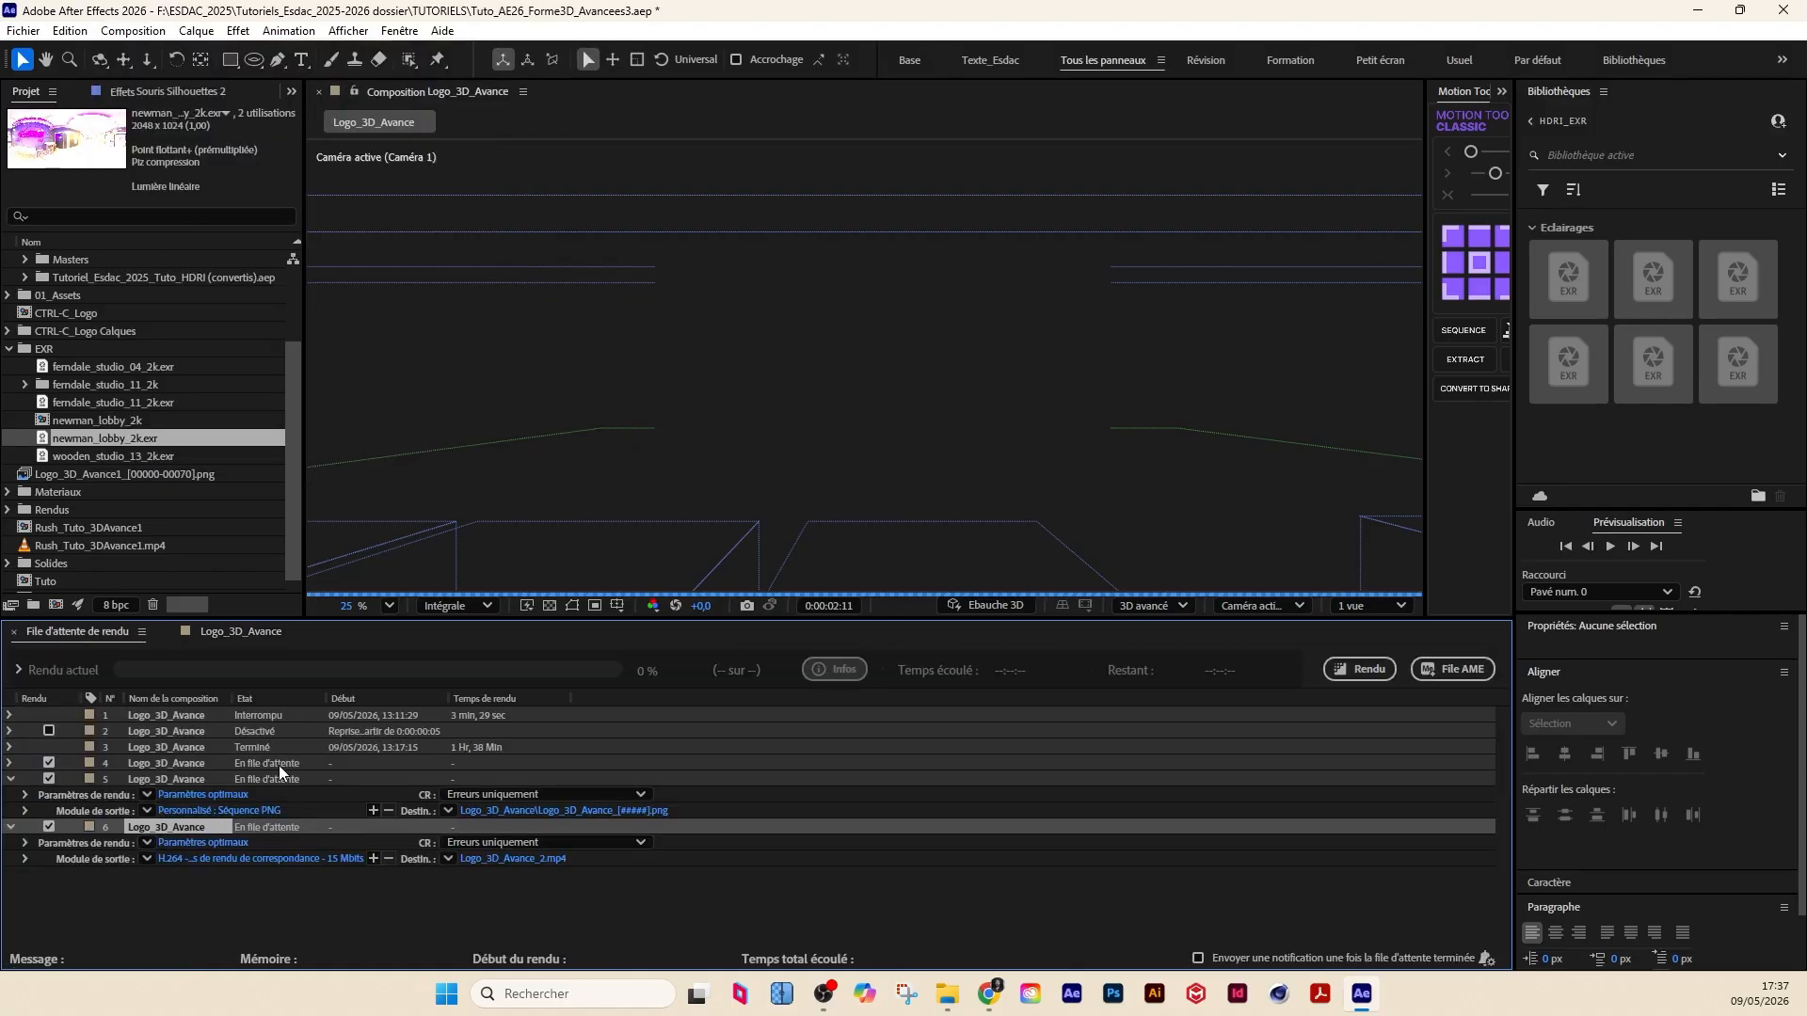
# Step: Check the new render item's output destination without saving, and disable render item 5 while keeping item 6 enabled
pyautogui.click(532, 859)
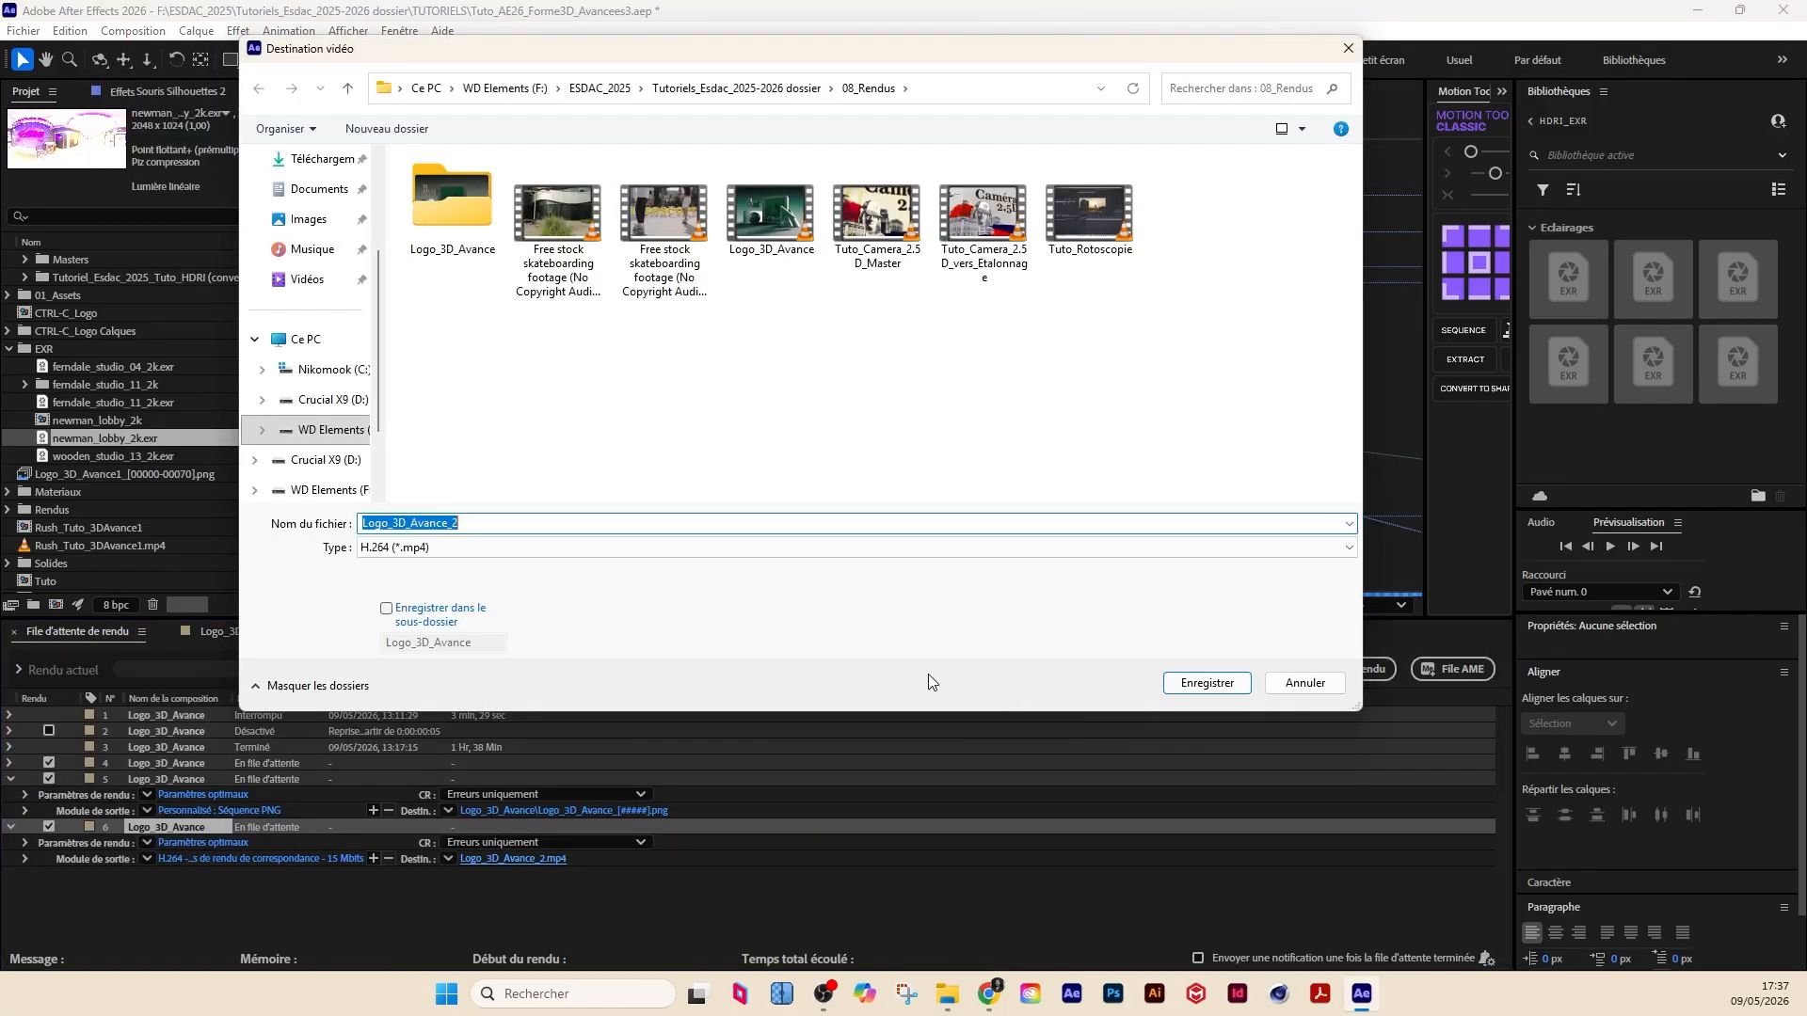
pyautogui.click(1273, 685)
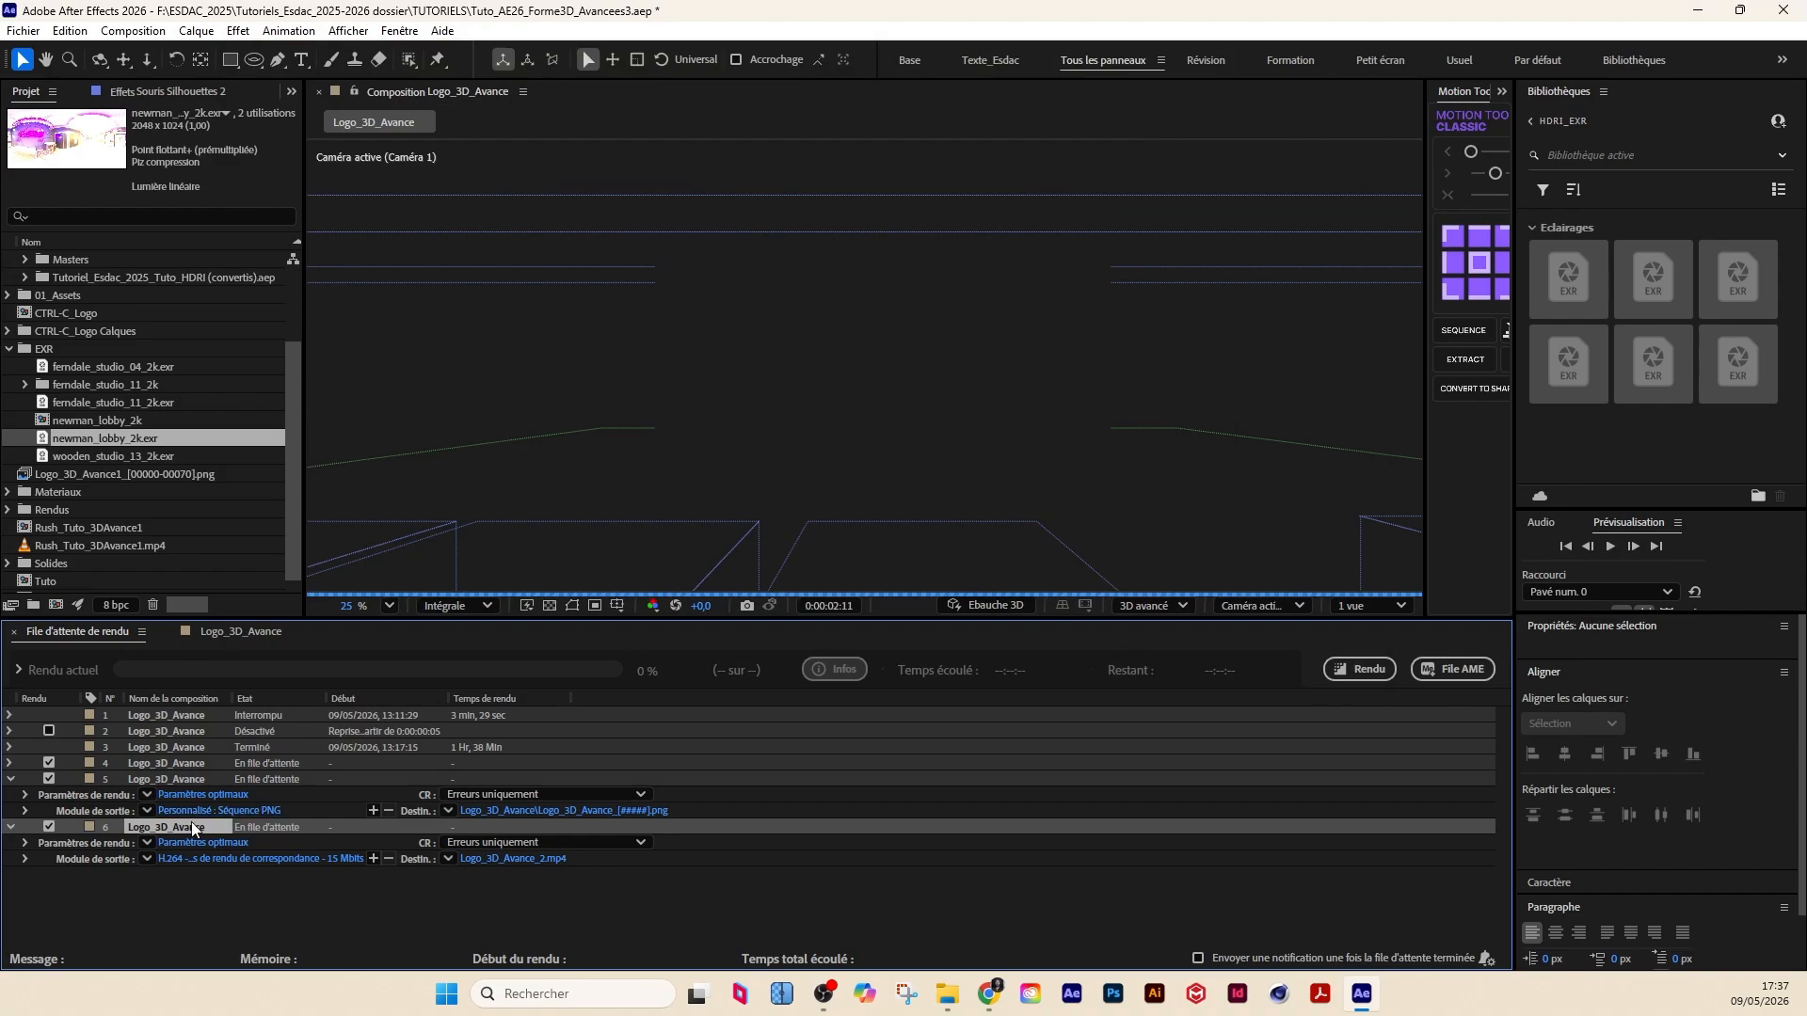
pyautogui.click(171, 782)
pyautogui.click(145, 832)
pyautogui.click(43, 828)
pyautogui.click(160, 782)
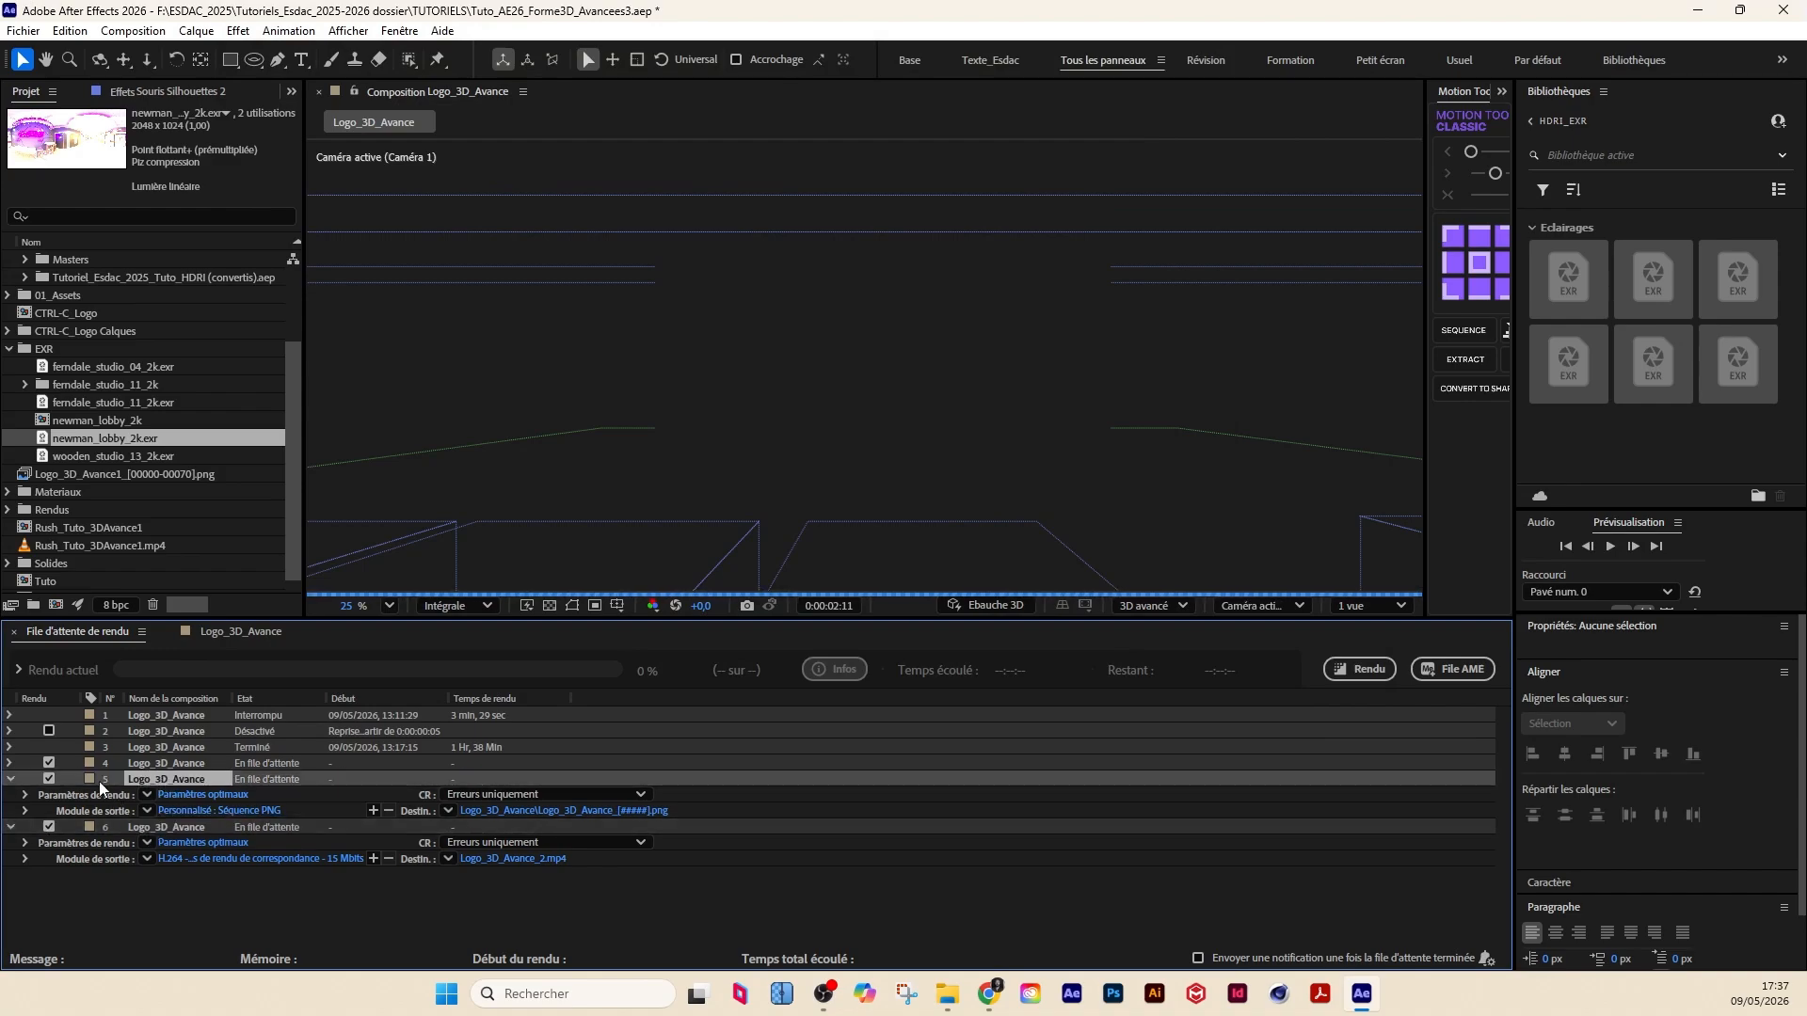
pyautogui.click(48, 780)
pyautogui.click(45, 828)
pyautogui.click(48, 827)
# Step: Set render item 6's output format to Séquence PNG, keeping the RVB channels
pyautogui.click(281, 860)
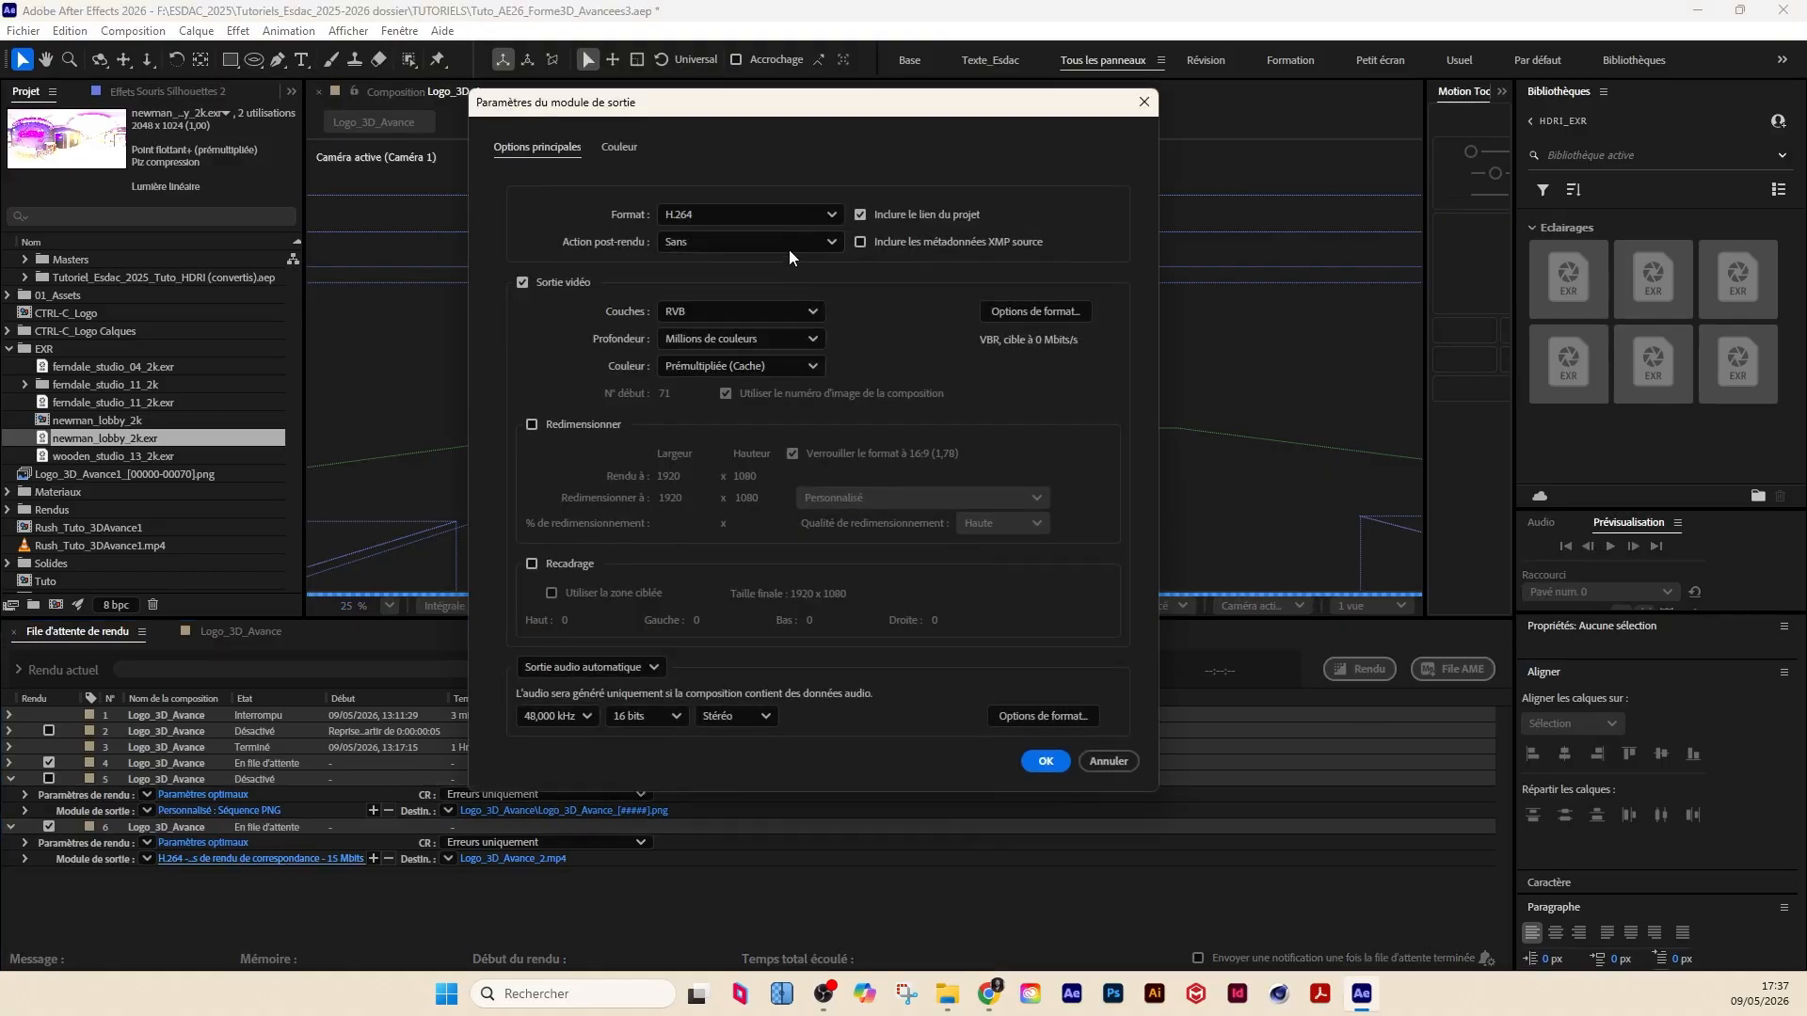
pyautogui.click(791, 218)
pyautogui.click(710, 429)
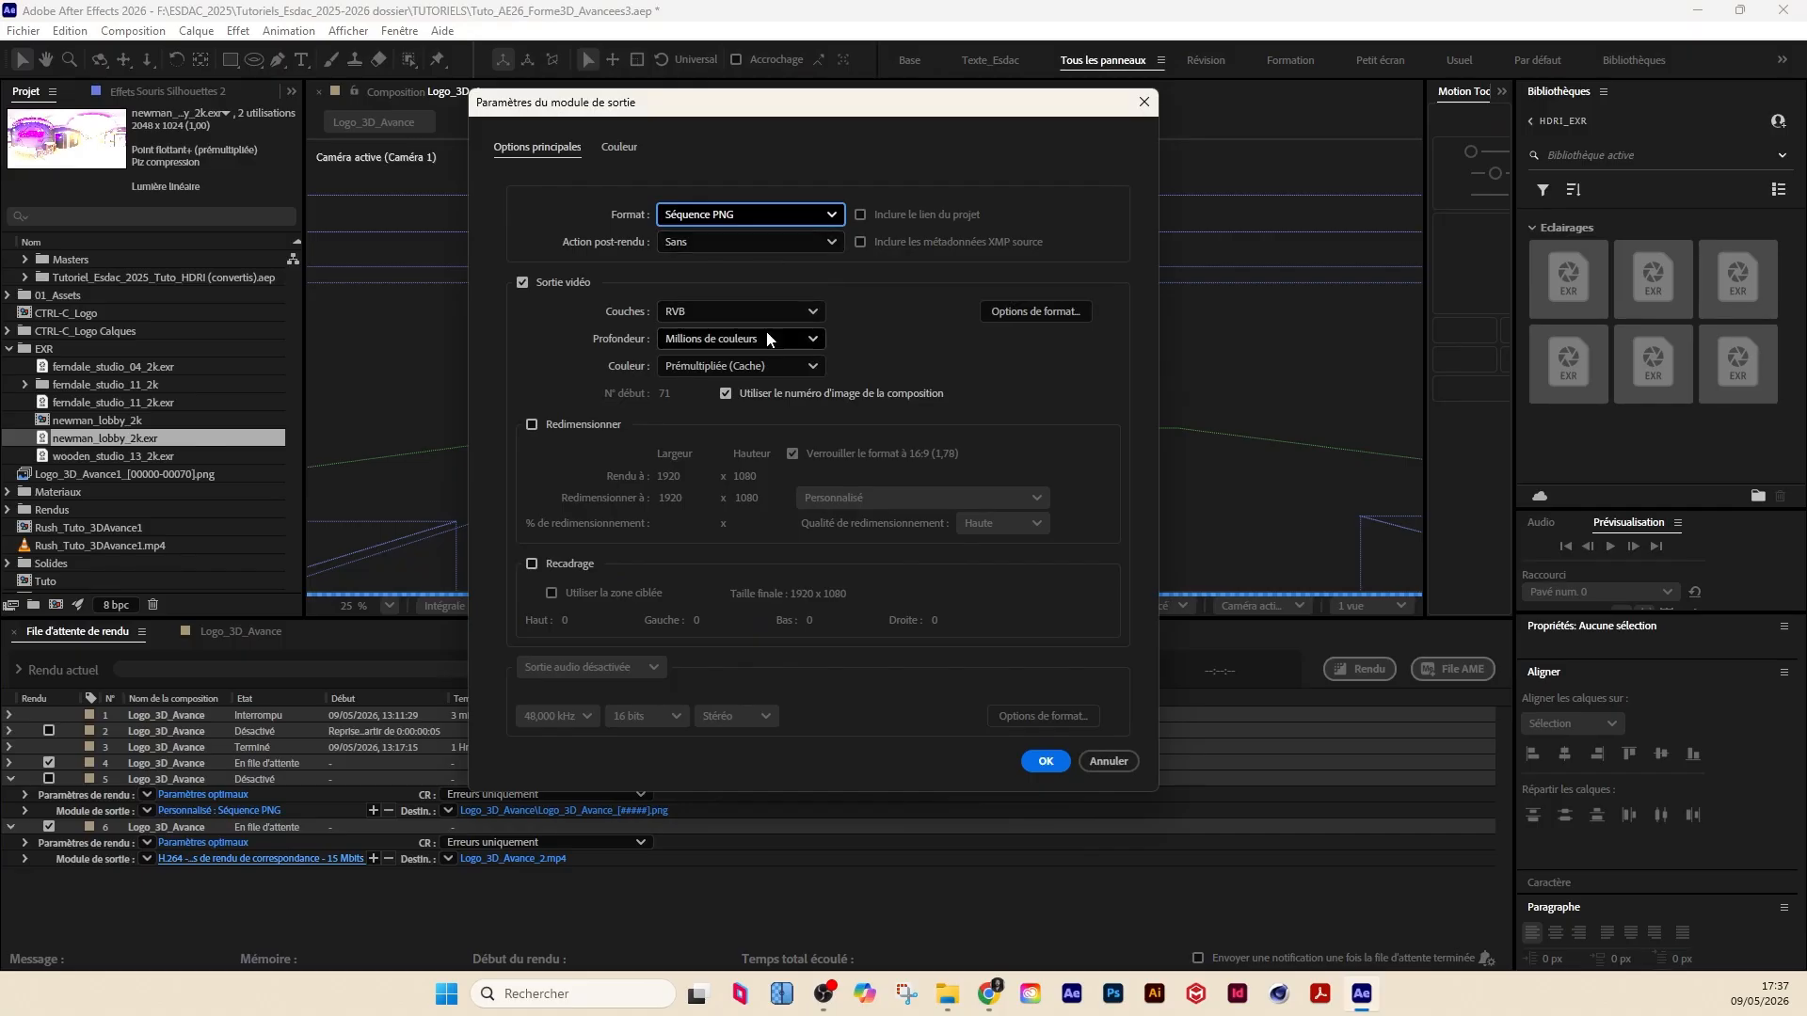
pyautogui.click(737, 313)
pyautogui.click(738, 313)
# Step: Try the Séquence JPEG format for item 6, return to Séquence PNG, and confirm the output module settings
pyautogui.click(753, 215)
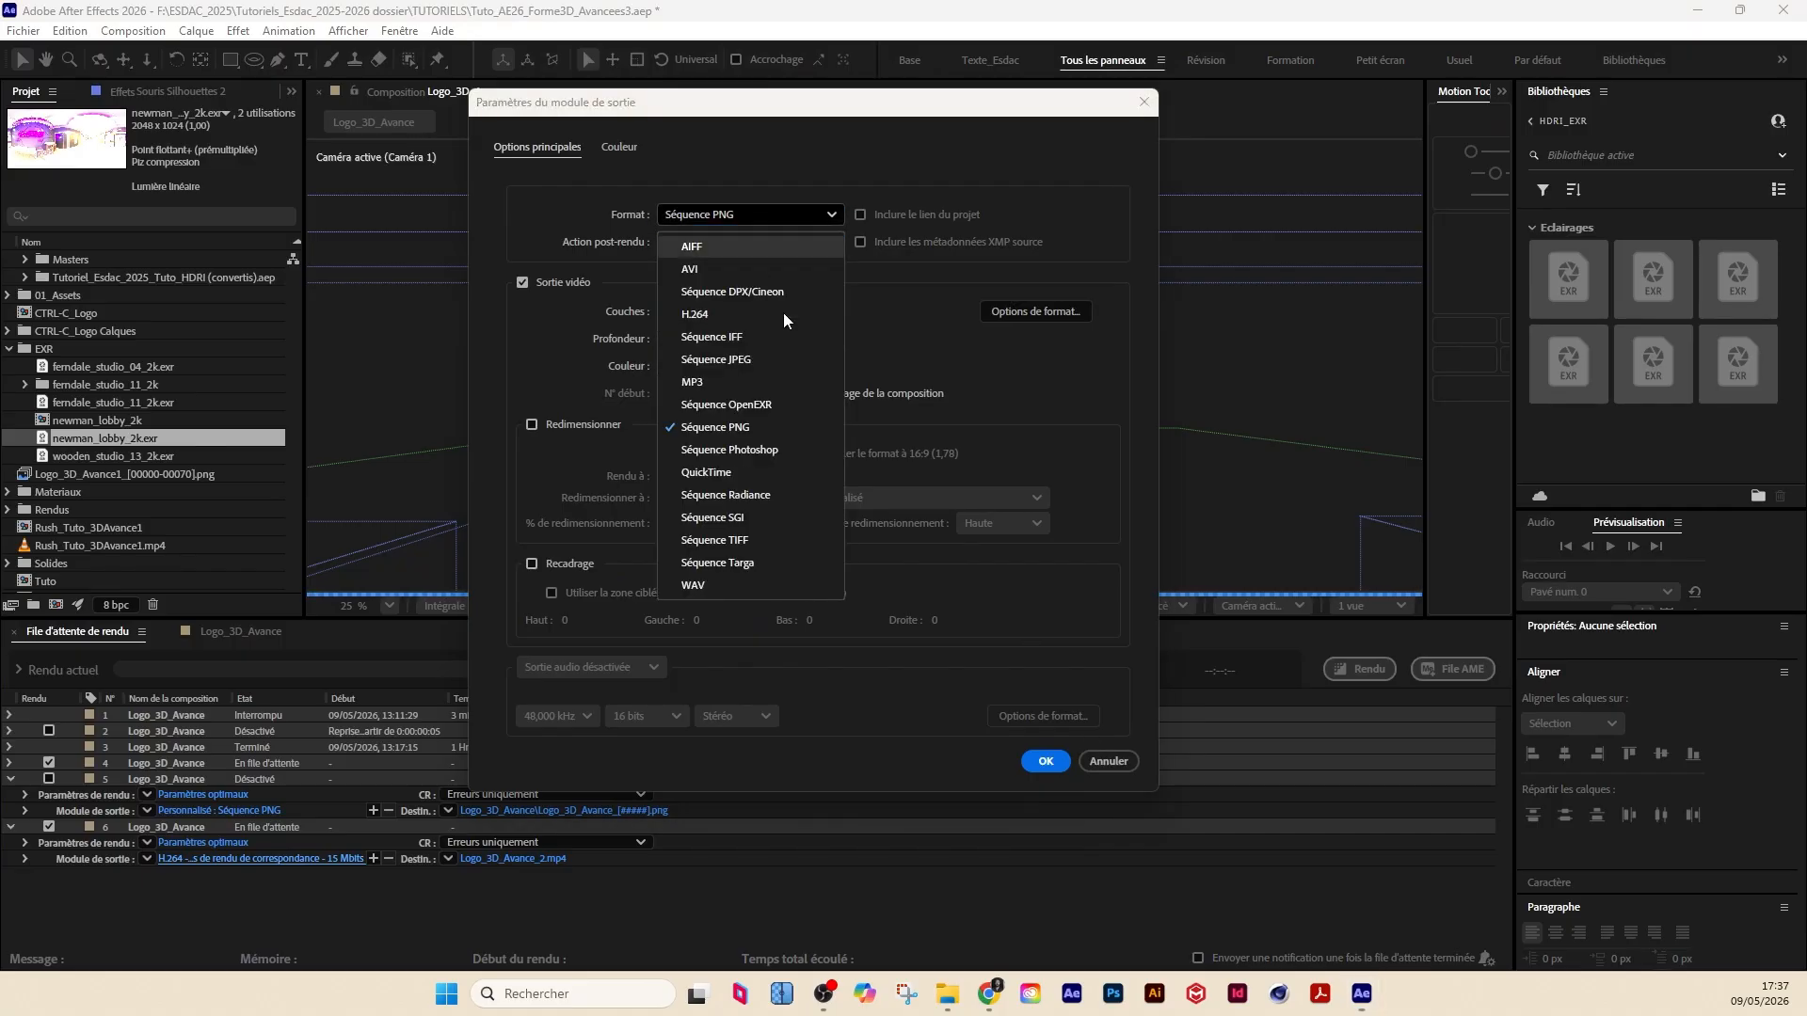
pyautogui.click(753, 362)
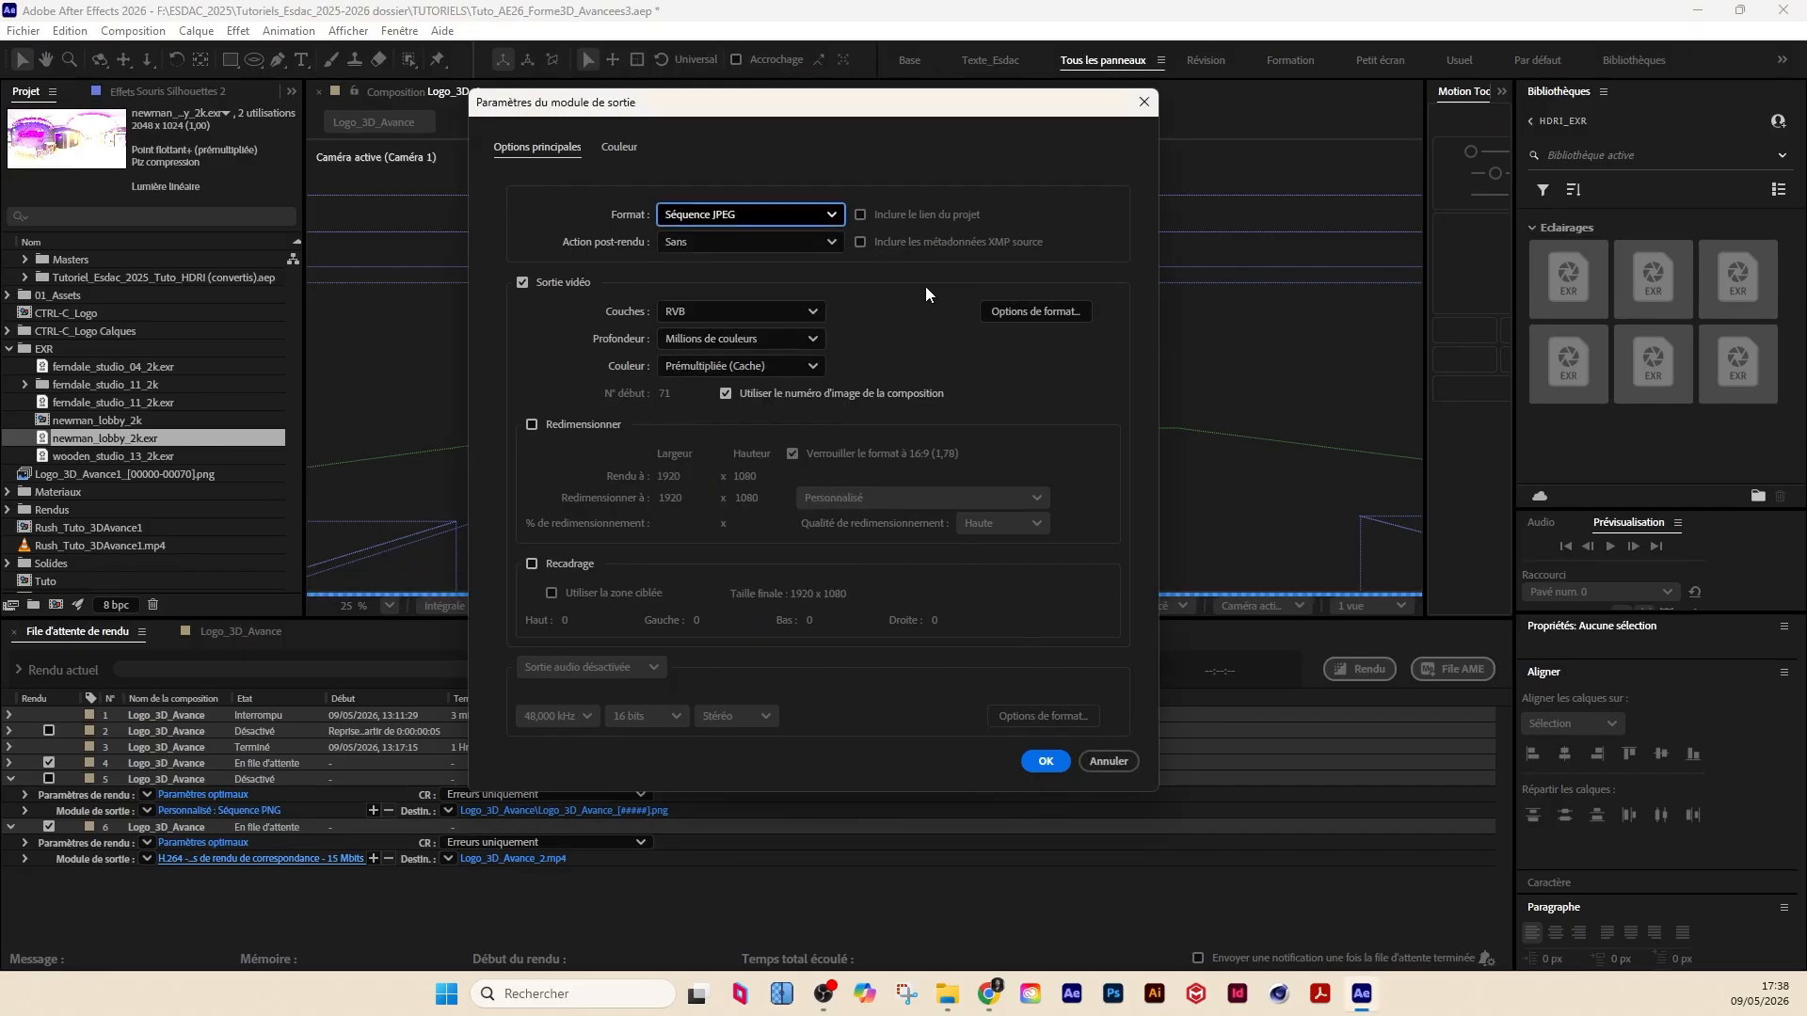
pyautogui.click(758, 219)
pyautogui.click(734, 429)
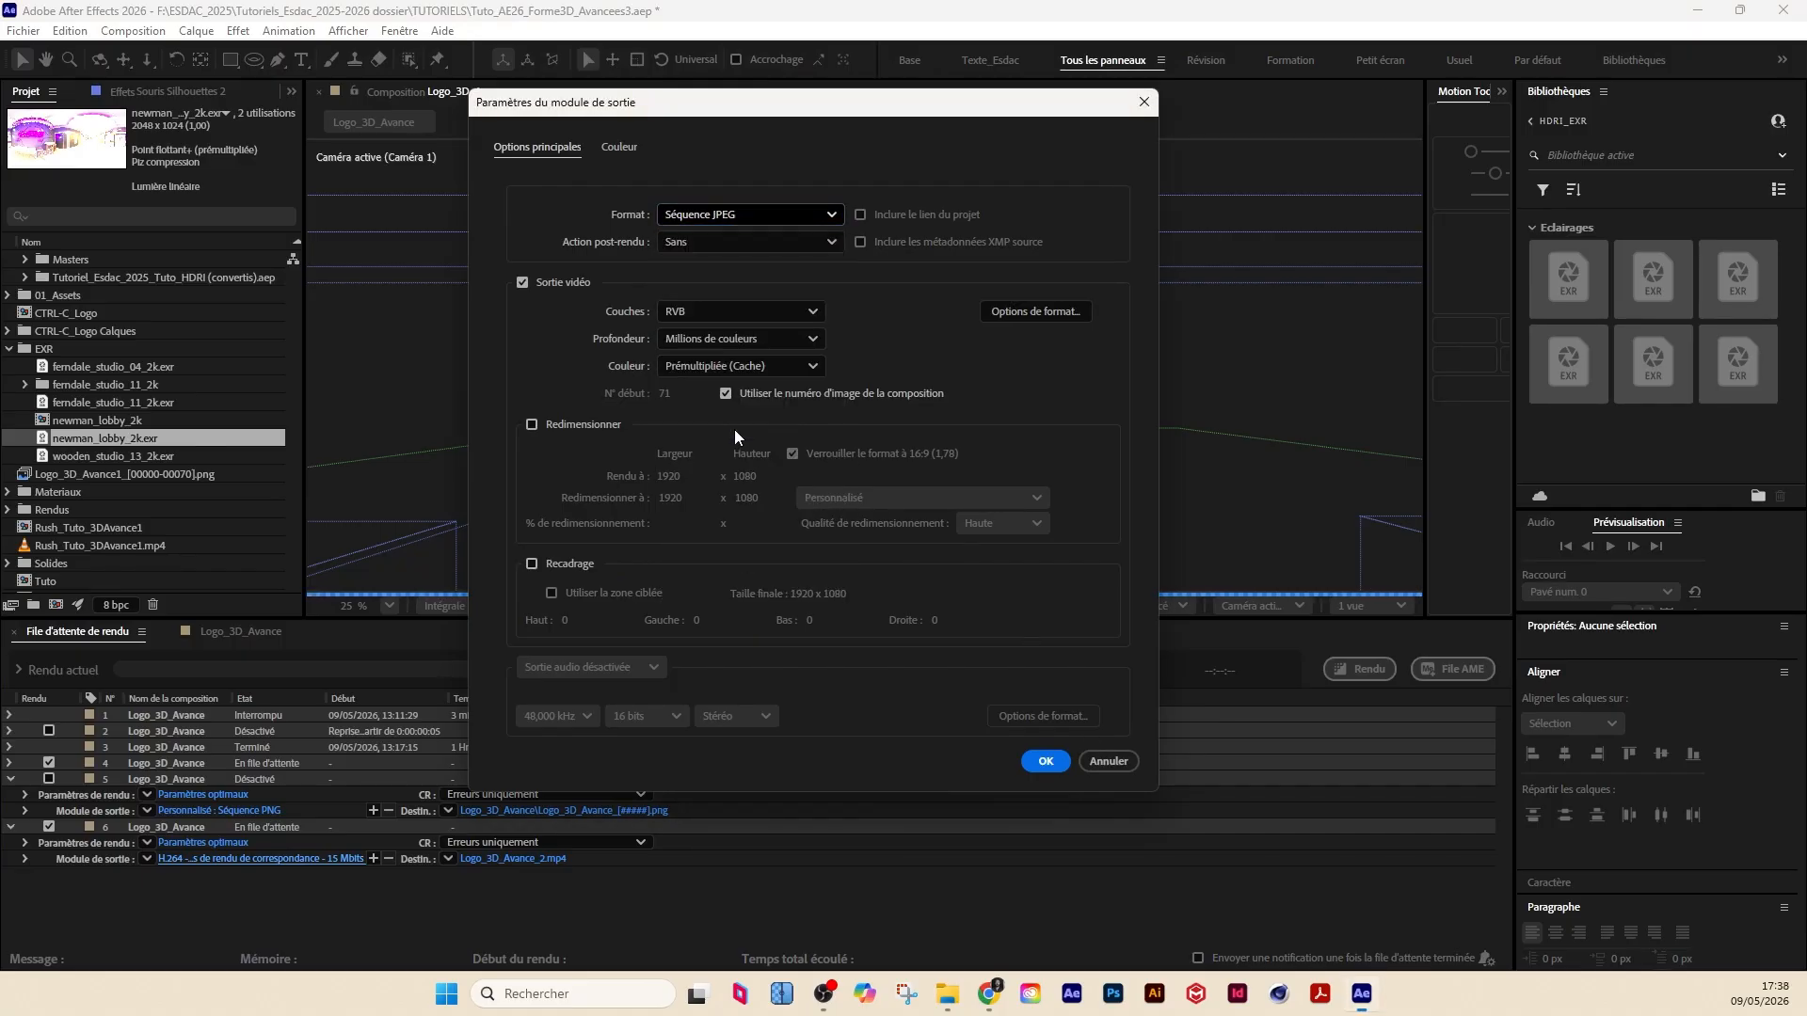
pyautogui.click(1044, 761)
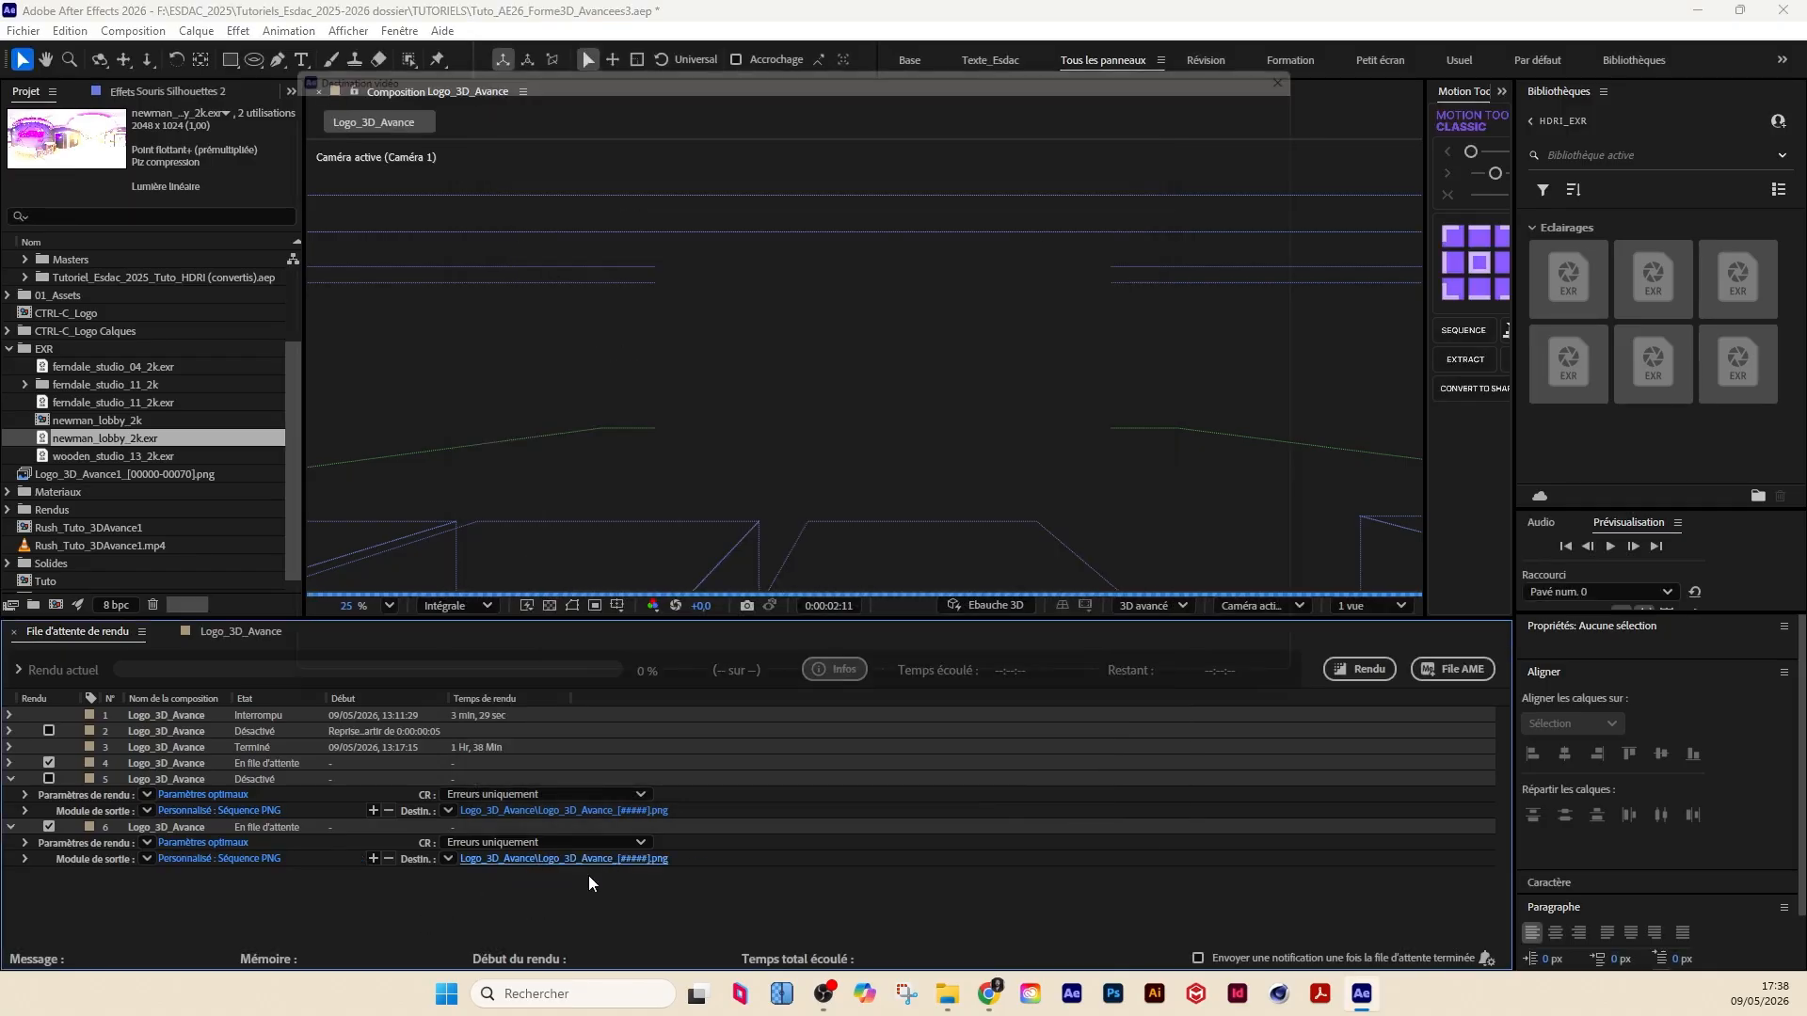
# Step: Create a folder named 71-200 in 08_Rendus and save the PNG sequence's output destination inside it
pyautogui.click(527, 859)
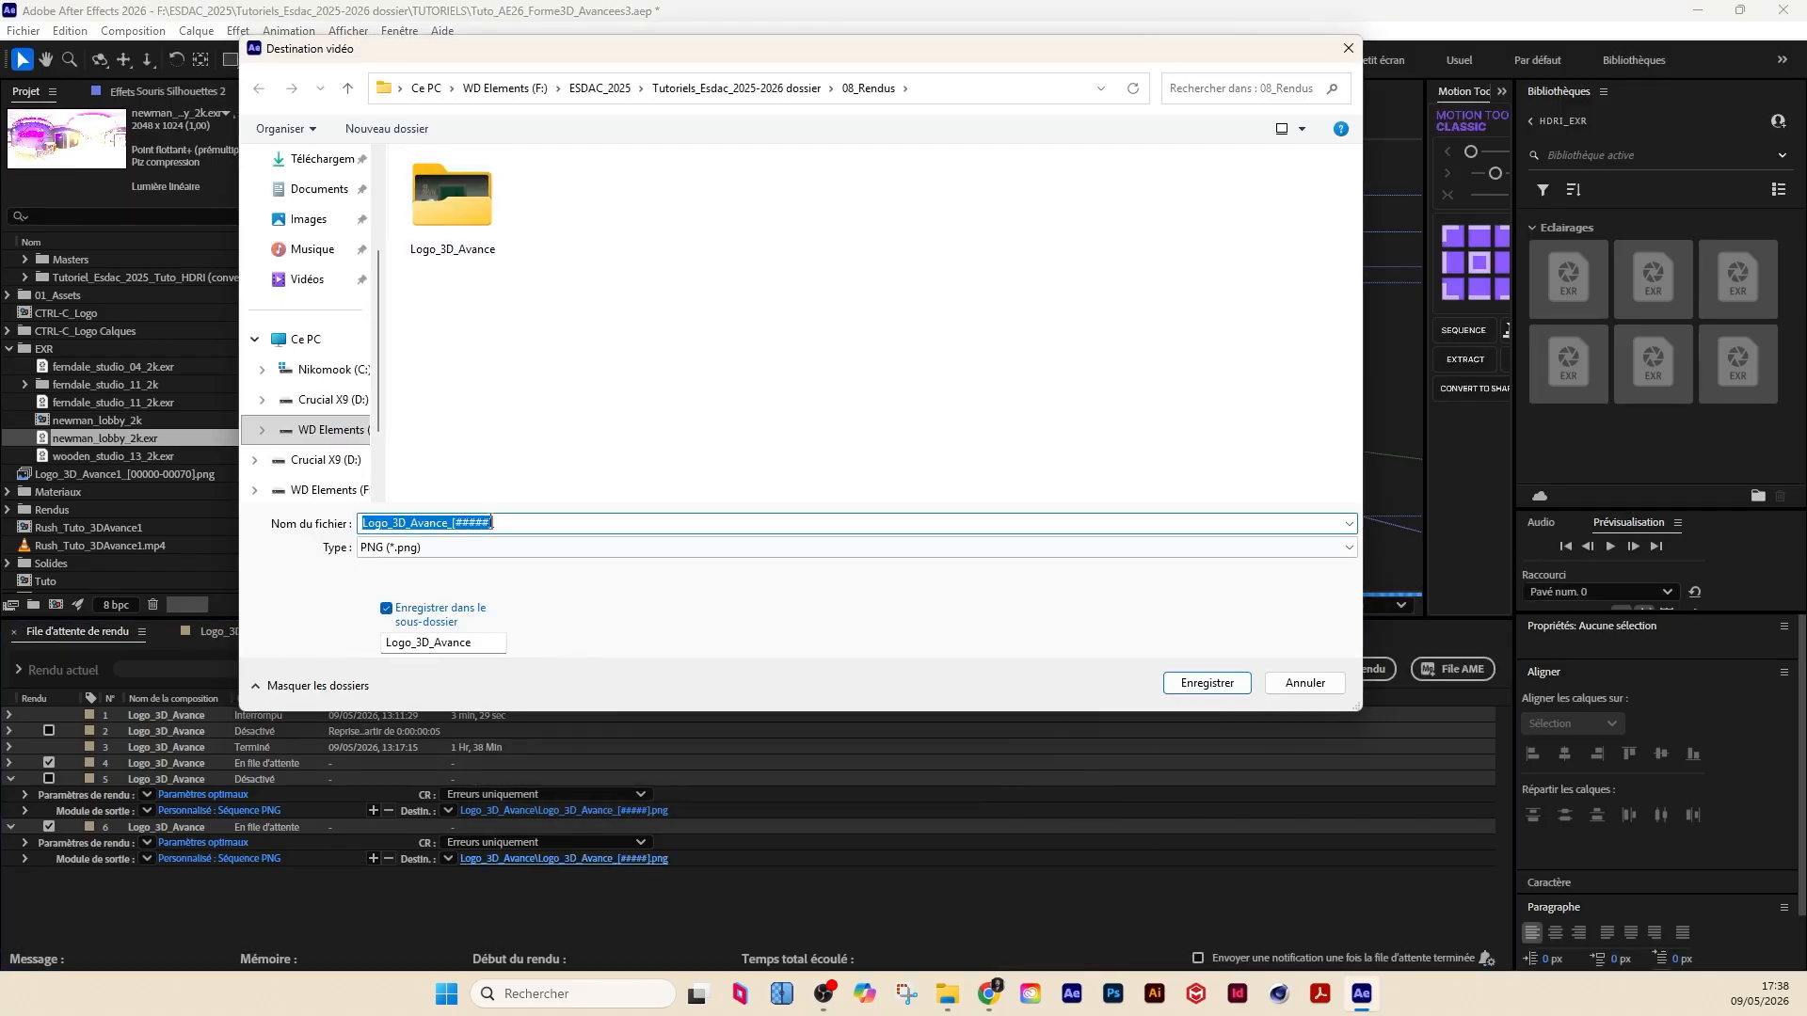
pyautogui.click(391, 120)
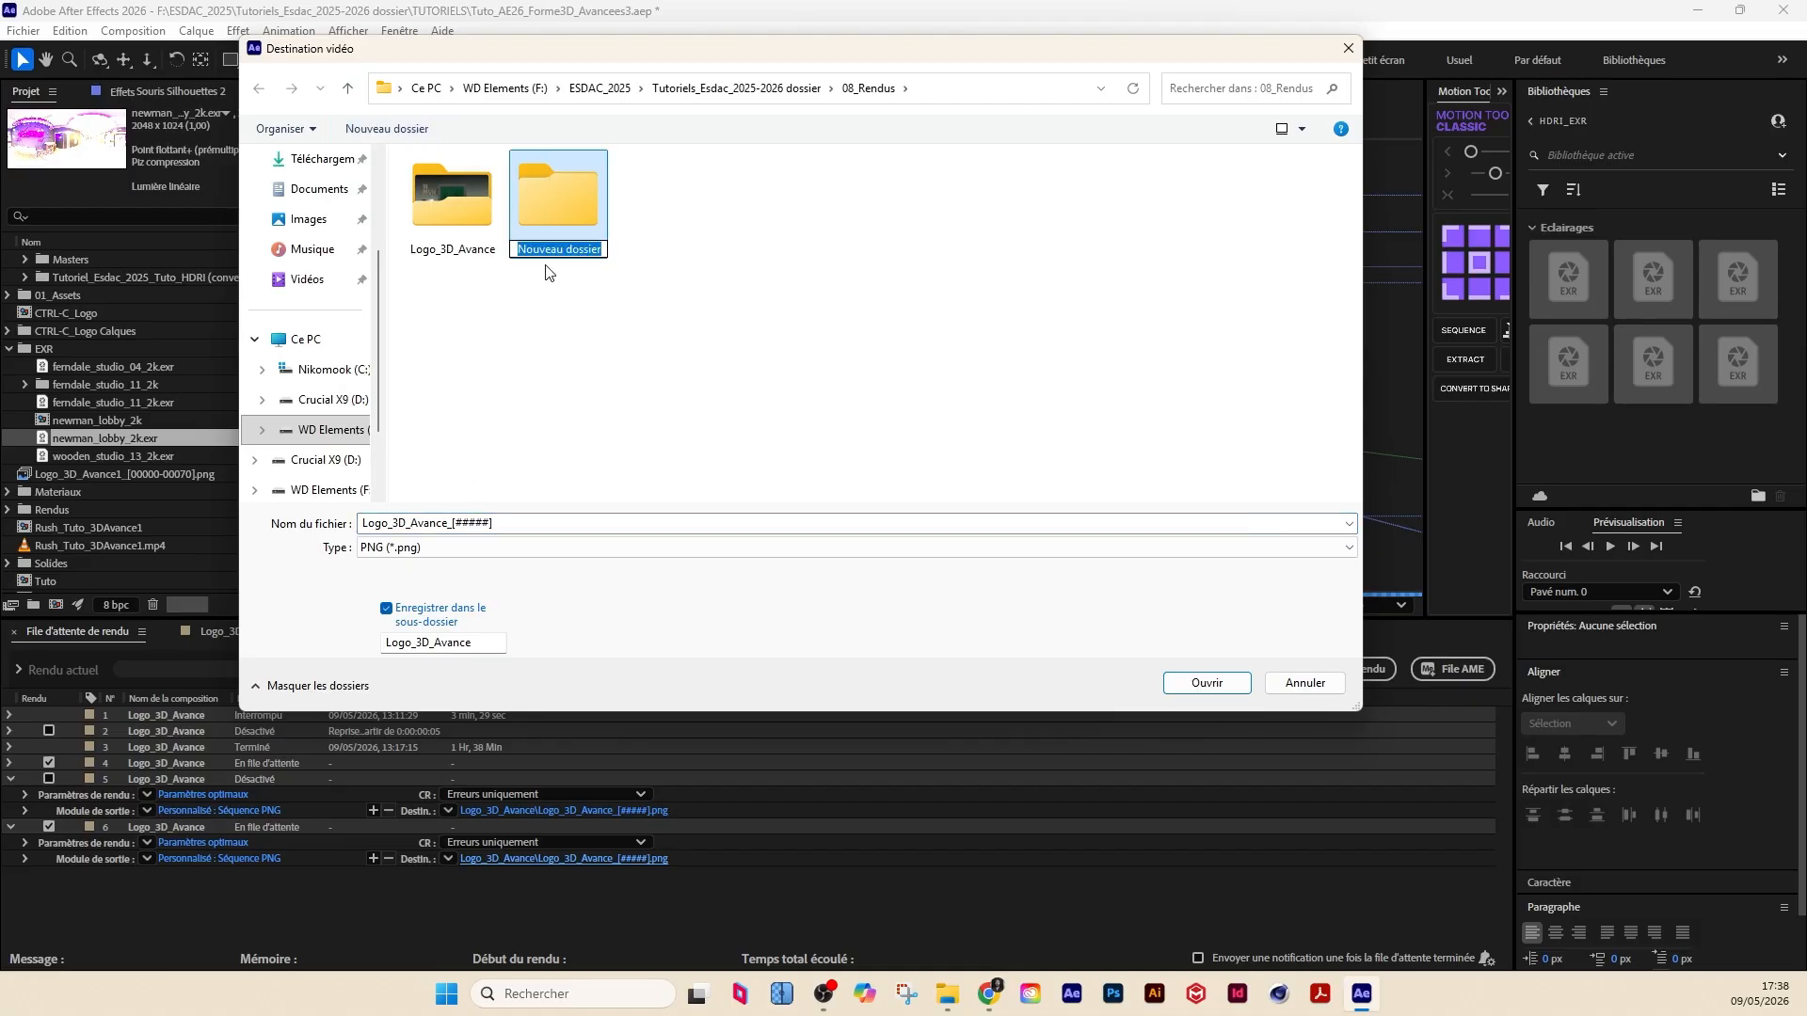
pyautogui.write('70')
pyautogui.press('BackSpace')
pyautogui.write('1-200')
pyautogui.press('Return')
pyautogui.doubleClick(570, 207)
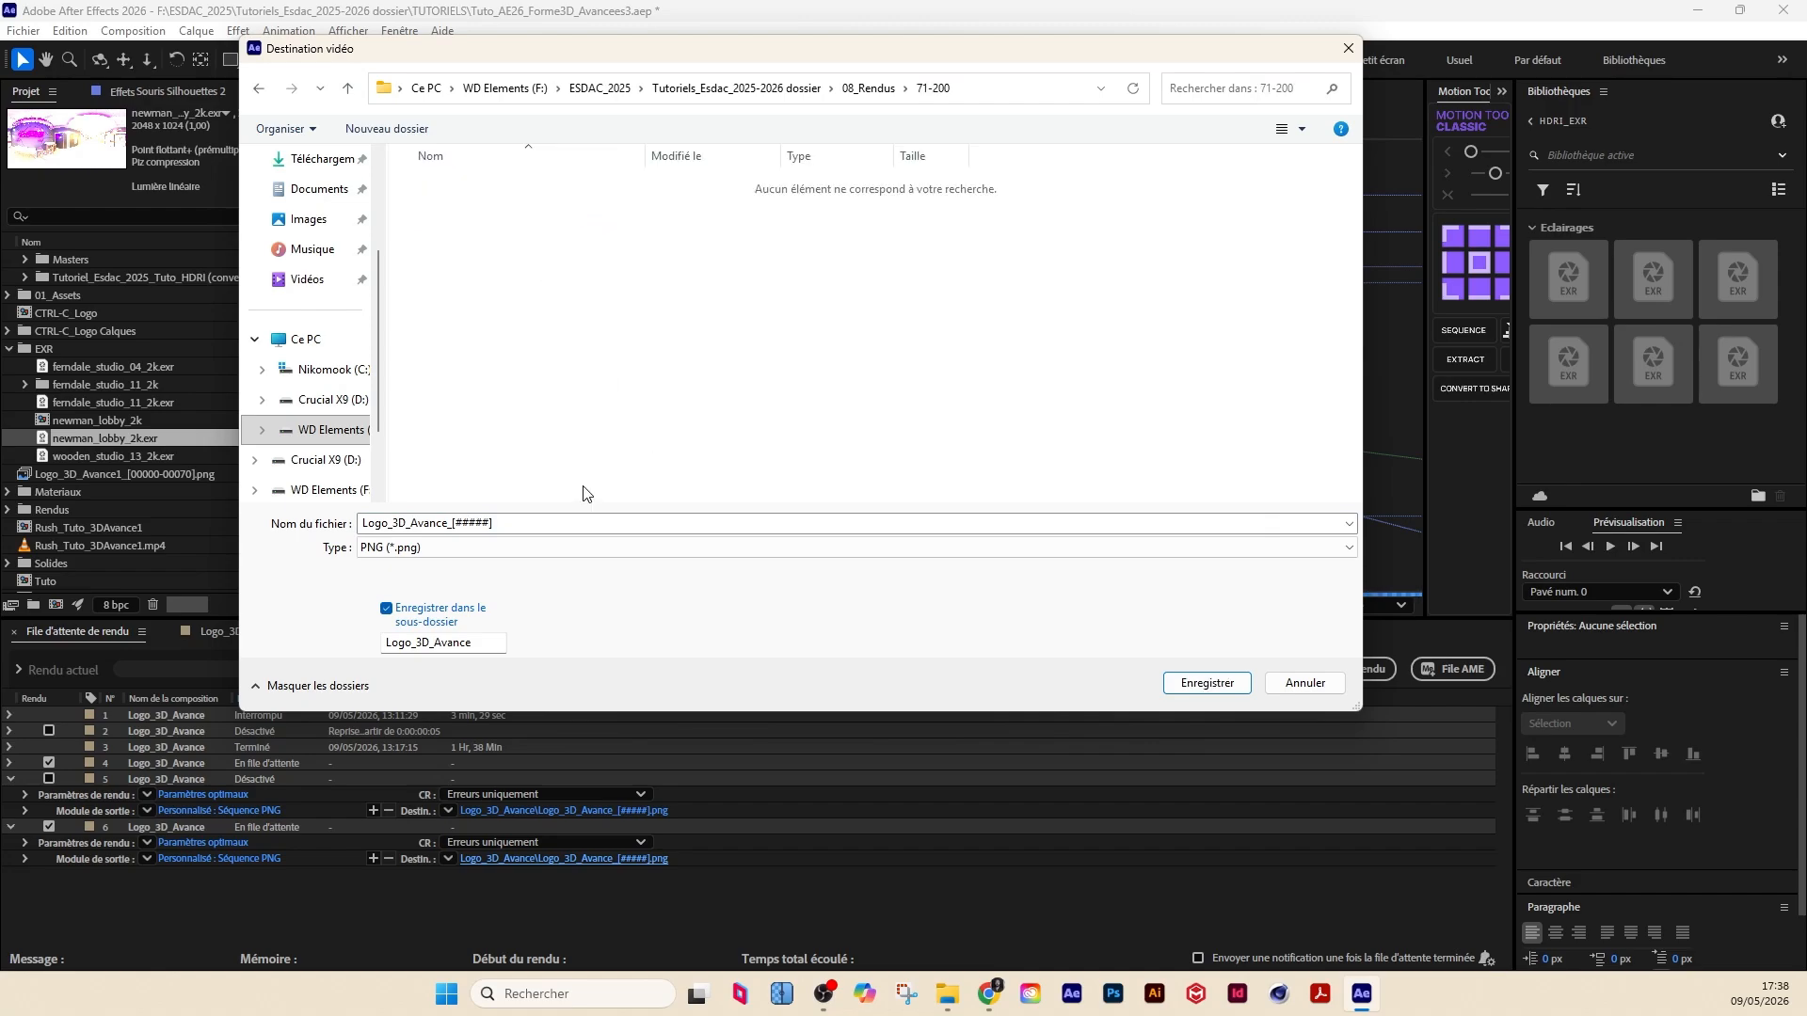
pyautogui.click(1235, 684)
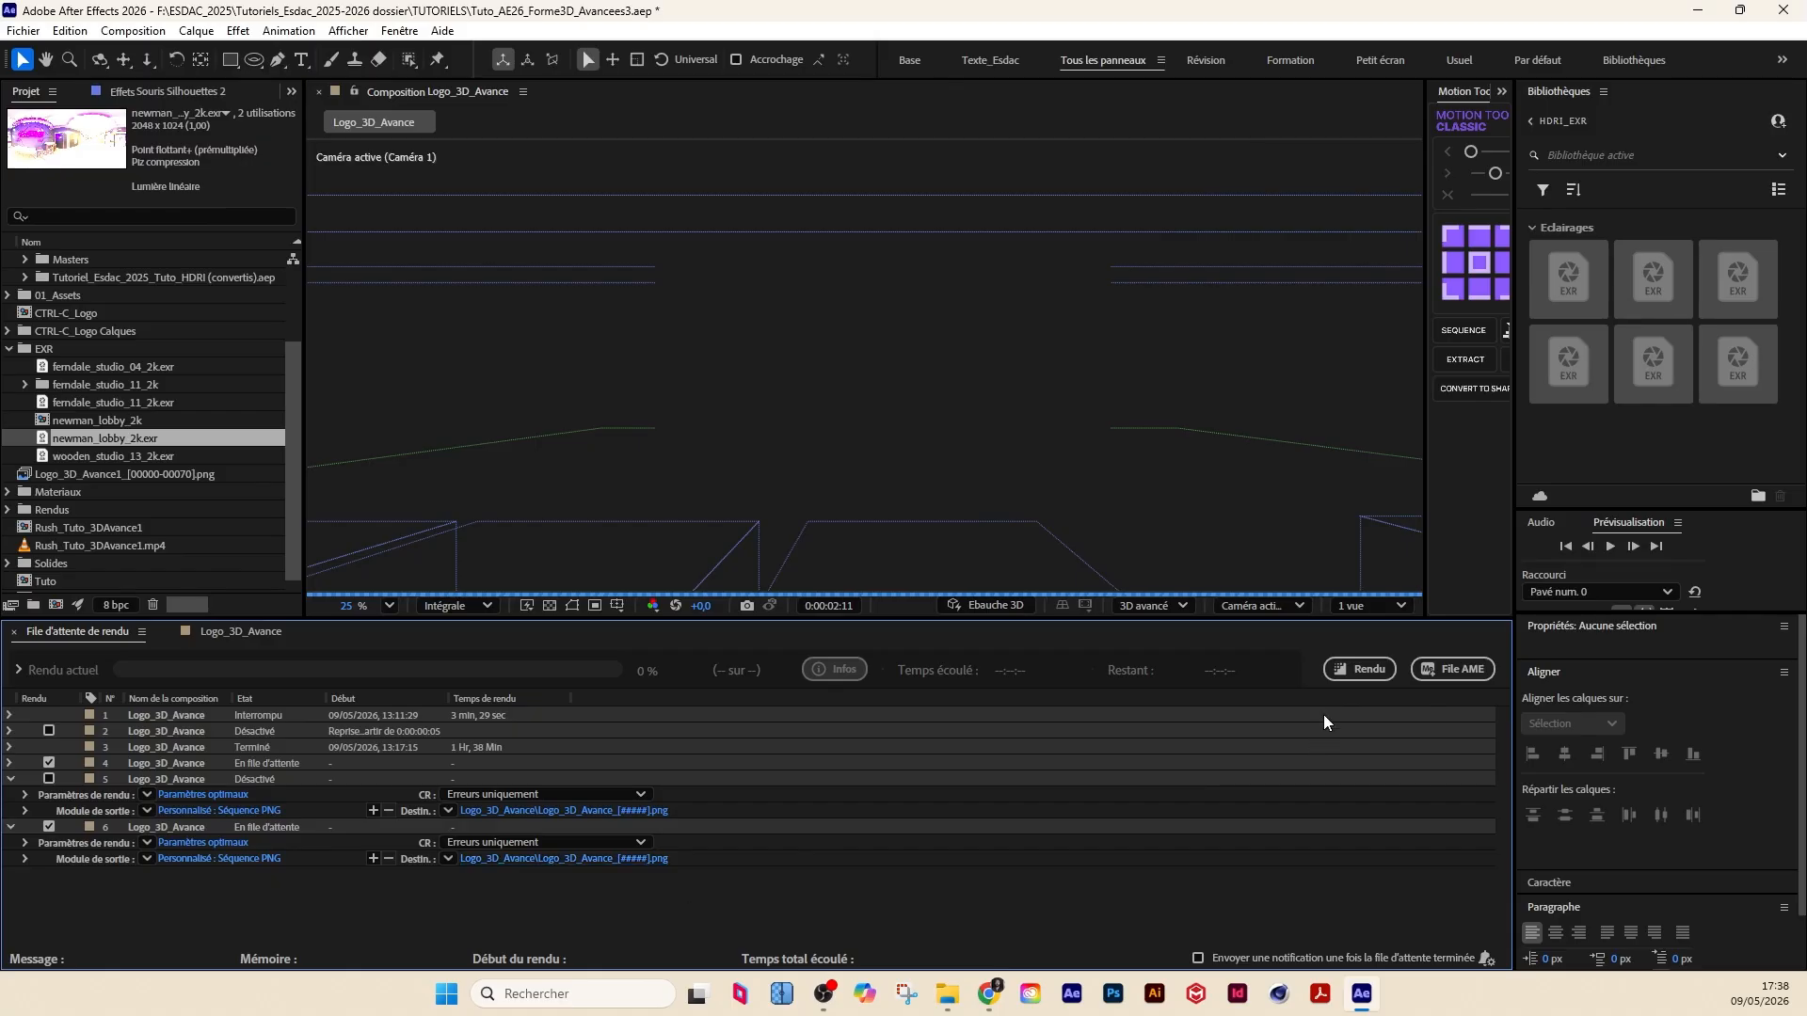
# Step: Disable render item 4 and delete render items 1 to 5 from the queue
pyautogui.click(50, 764)
pyautogui.click(172, 765)
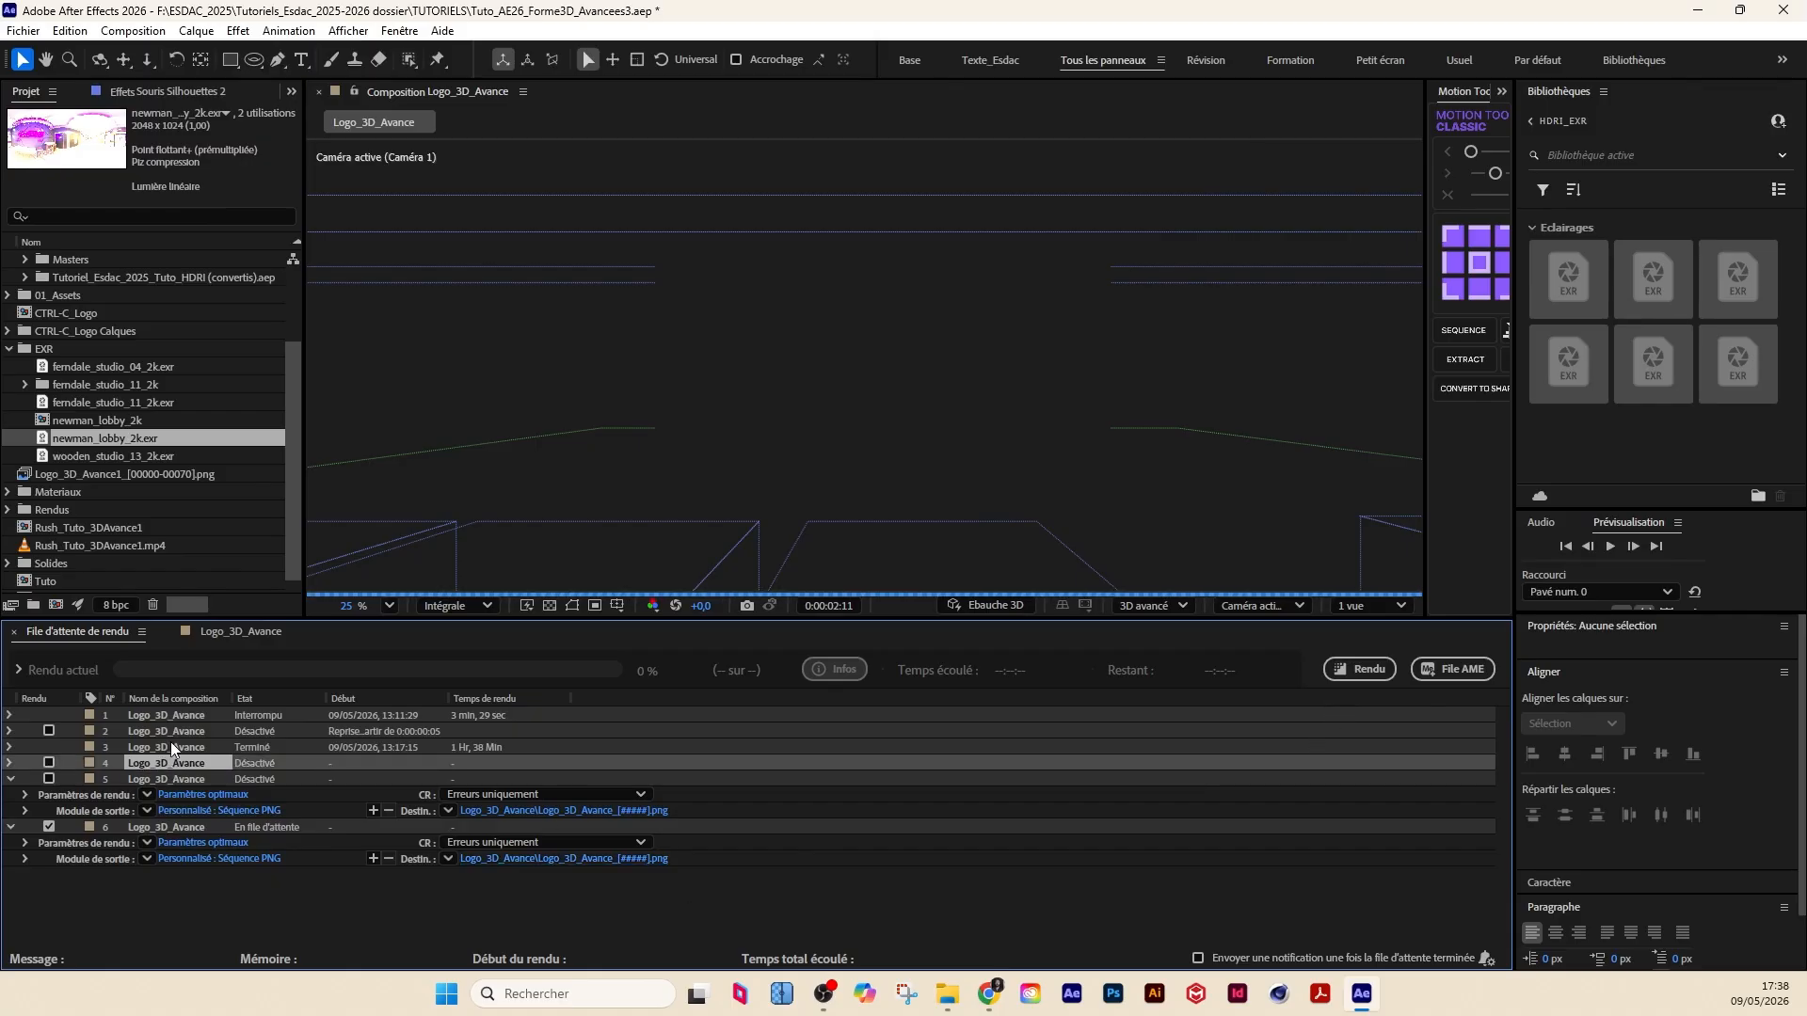
pyautogui.click(168, 779)
pyautogui.keyDown('shift'); pyautogui.click(177, 717); pyautogui.keyUp('shift')
pyautogui.press('Delete')
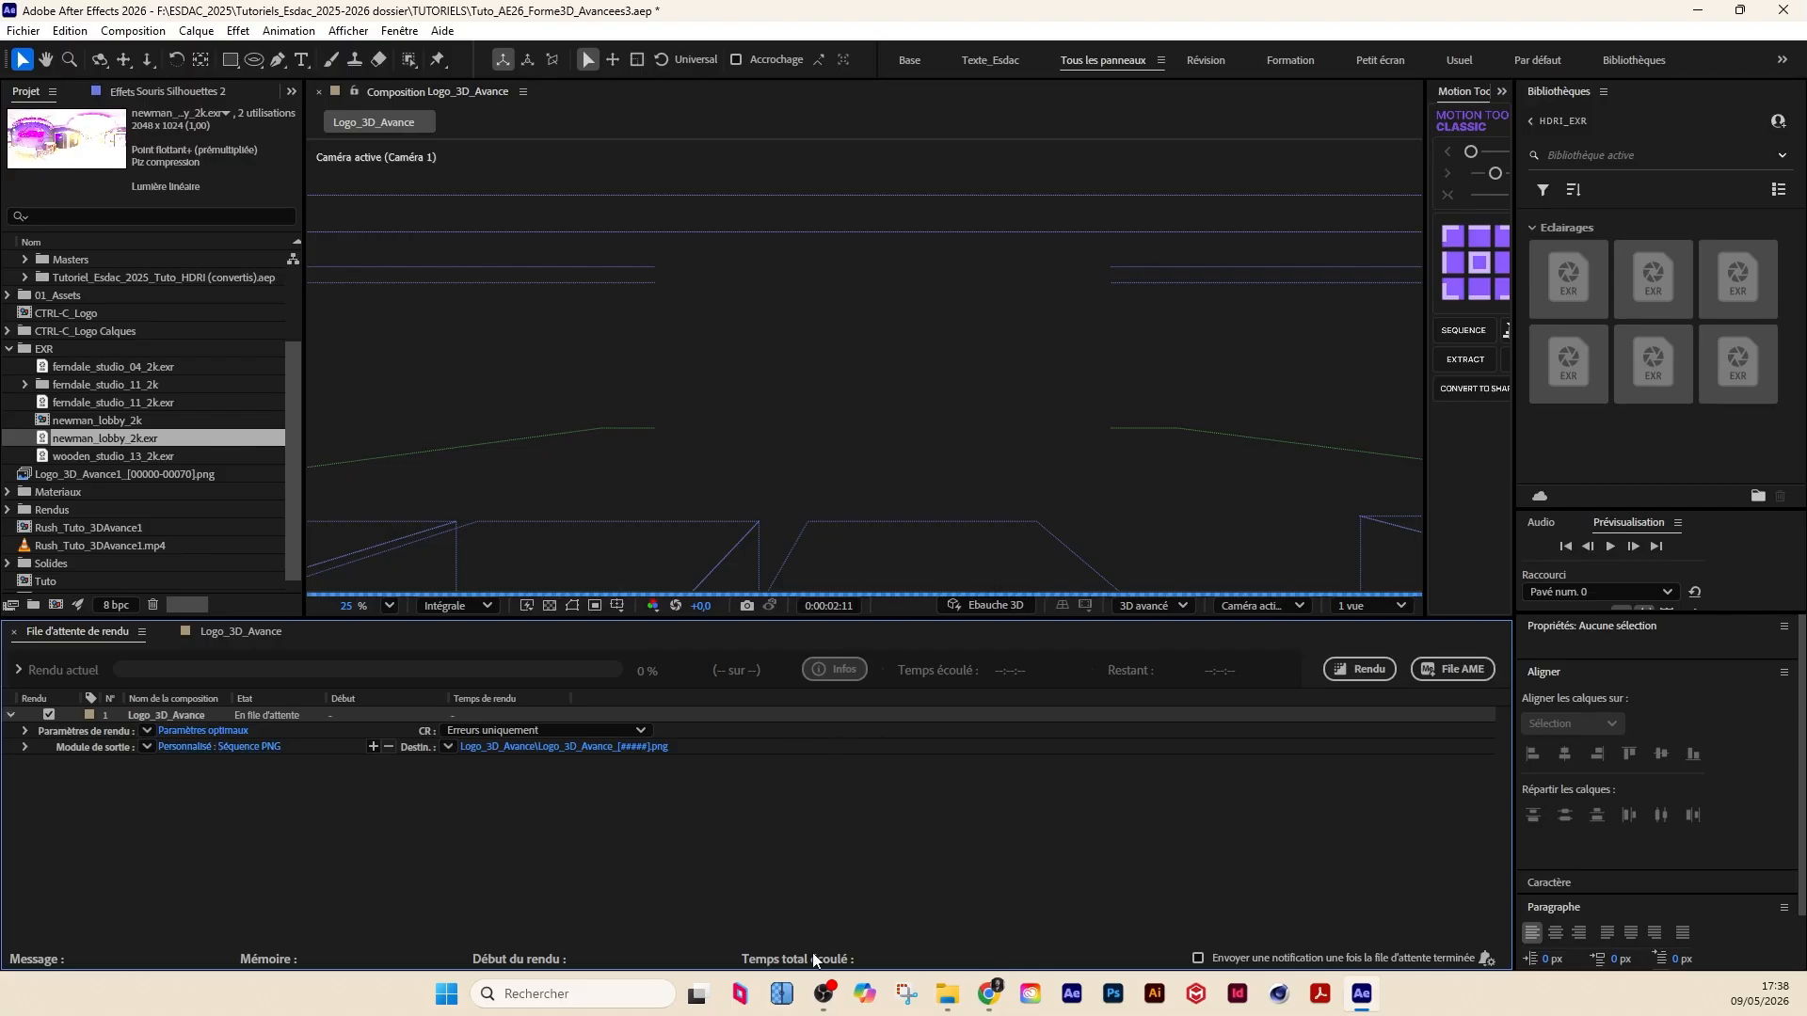
# Step: Collapse the EXR and 00_Compositions folders in the project and deselect everything
pyautogui.moveTo(947, 994)
pyautogui.click(1049, 899)
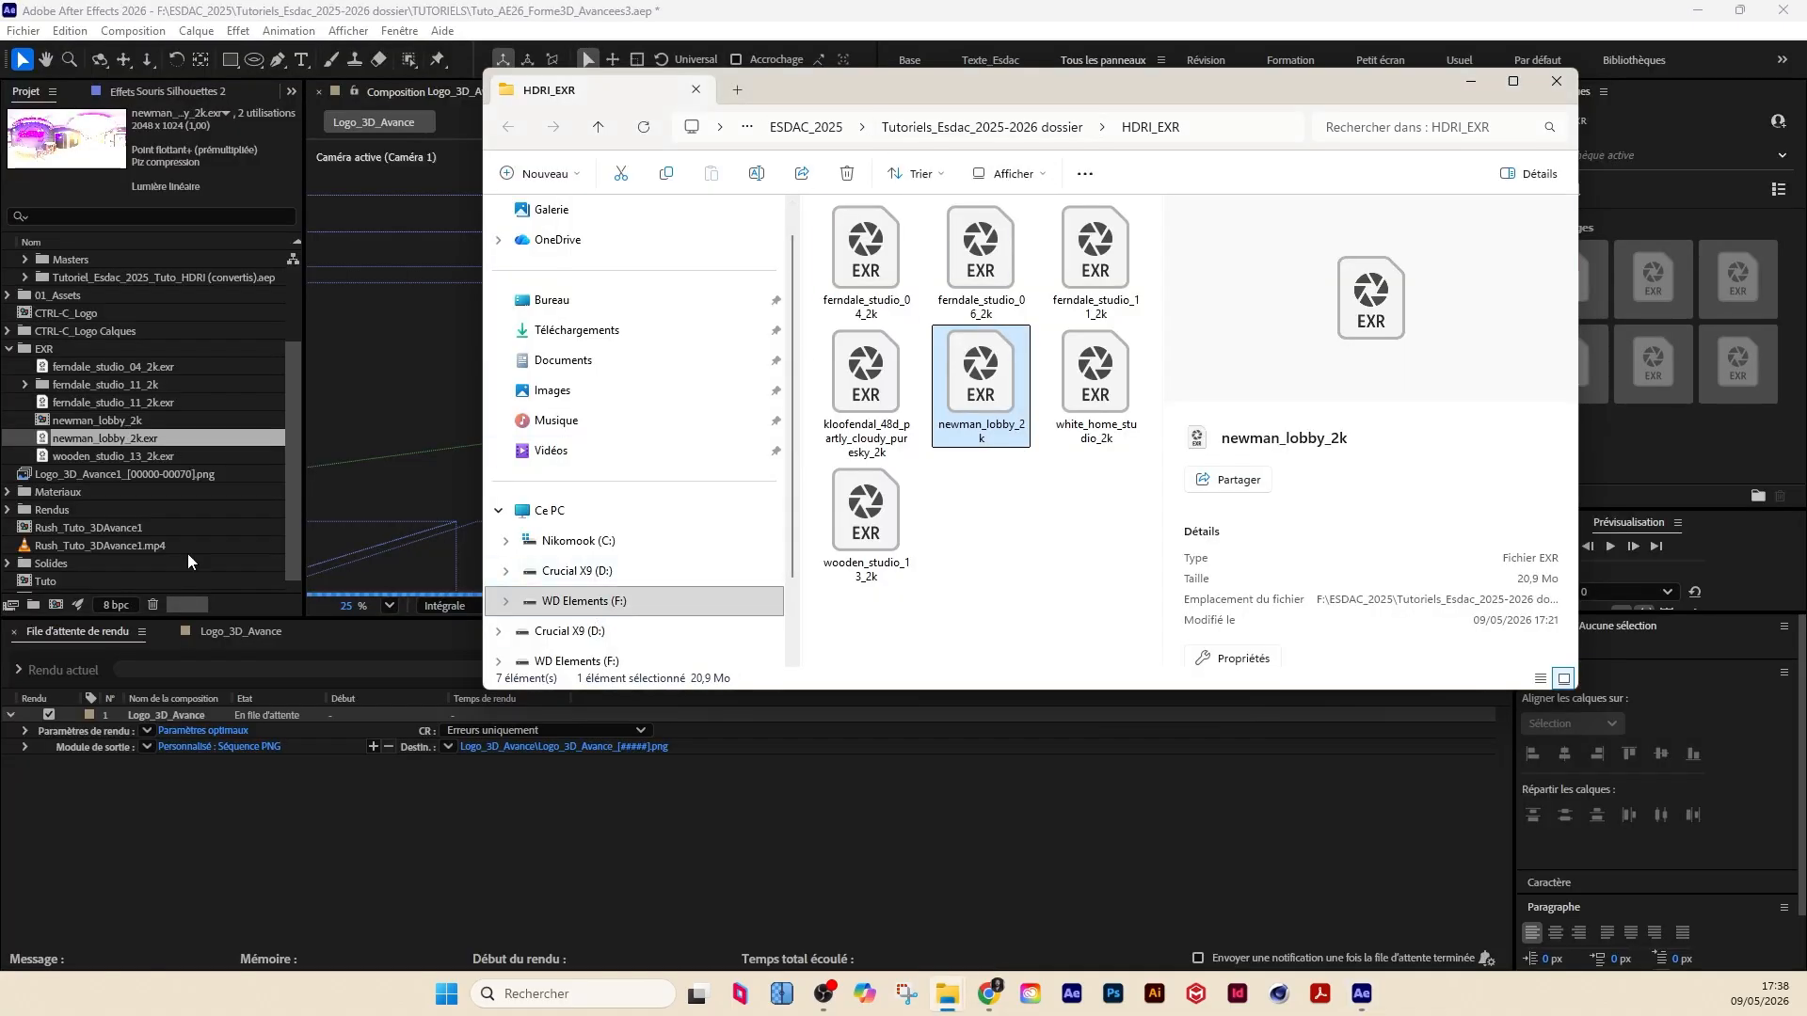
pyautogui.click(8, 350)
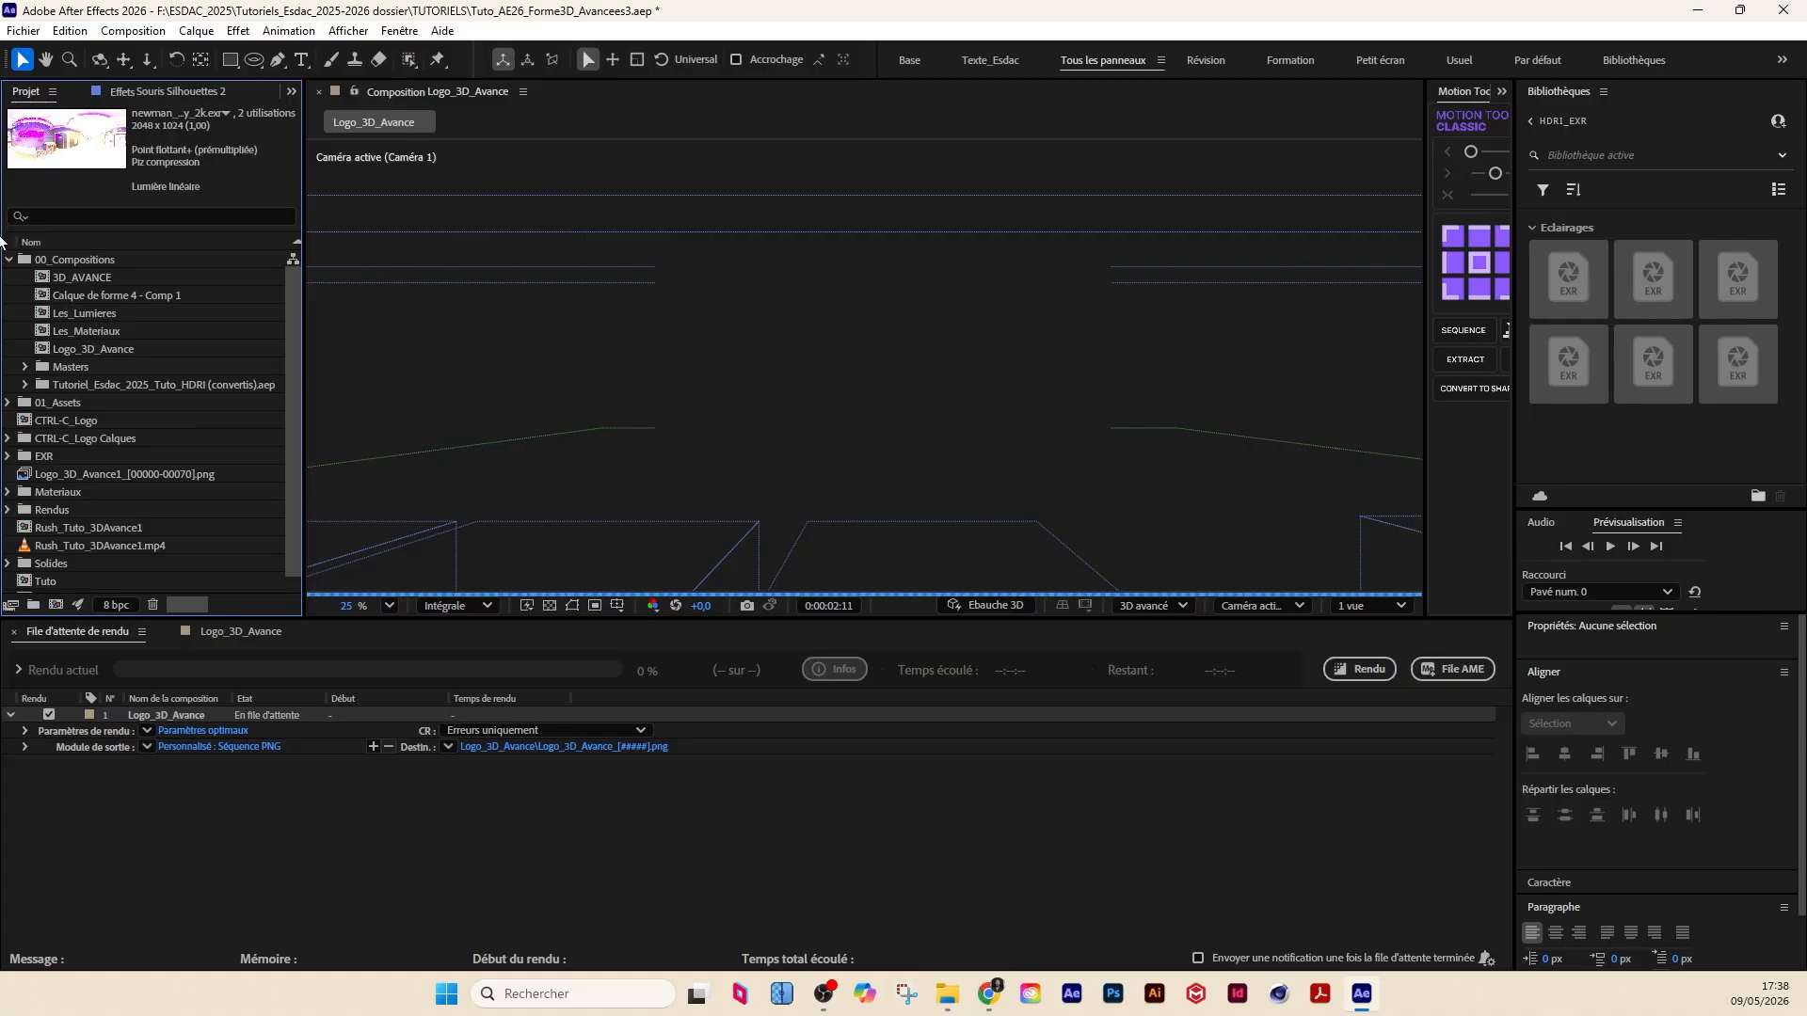
pyautogui.click(12, 262)
pyautogui.click(86, 524)
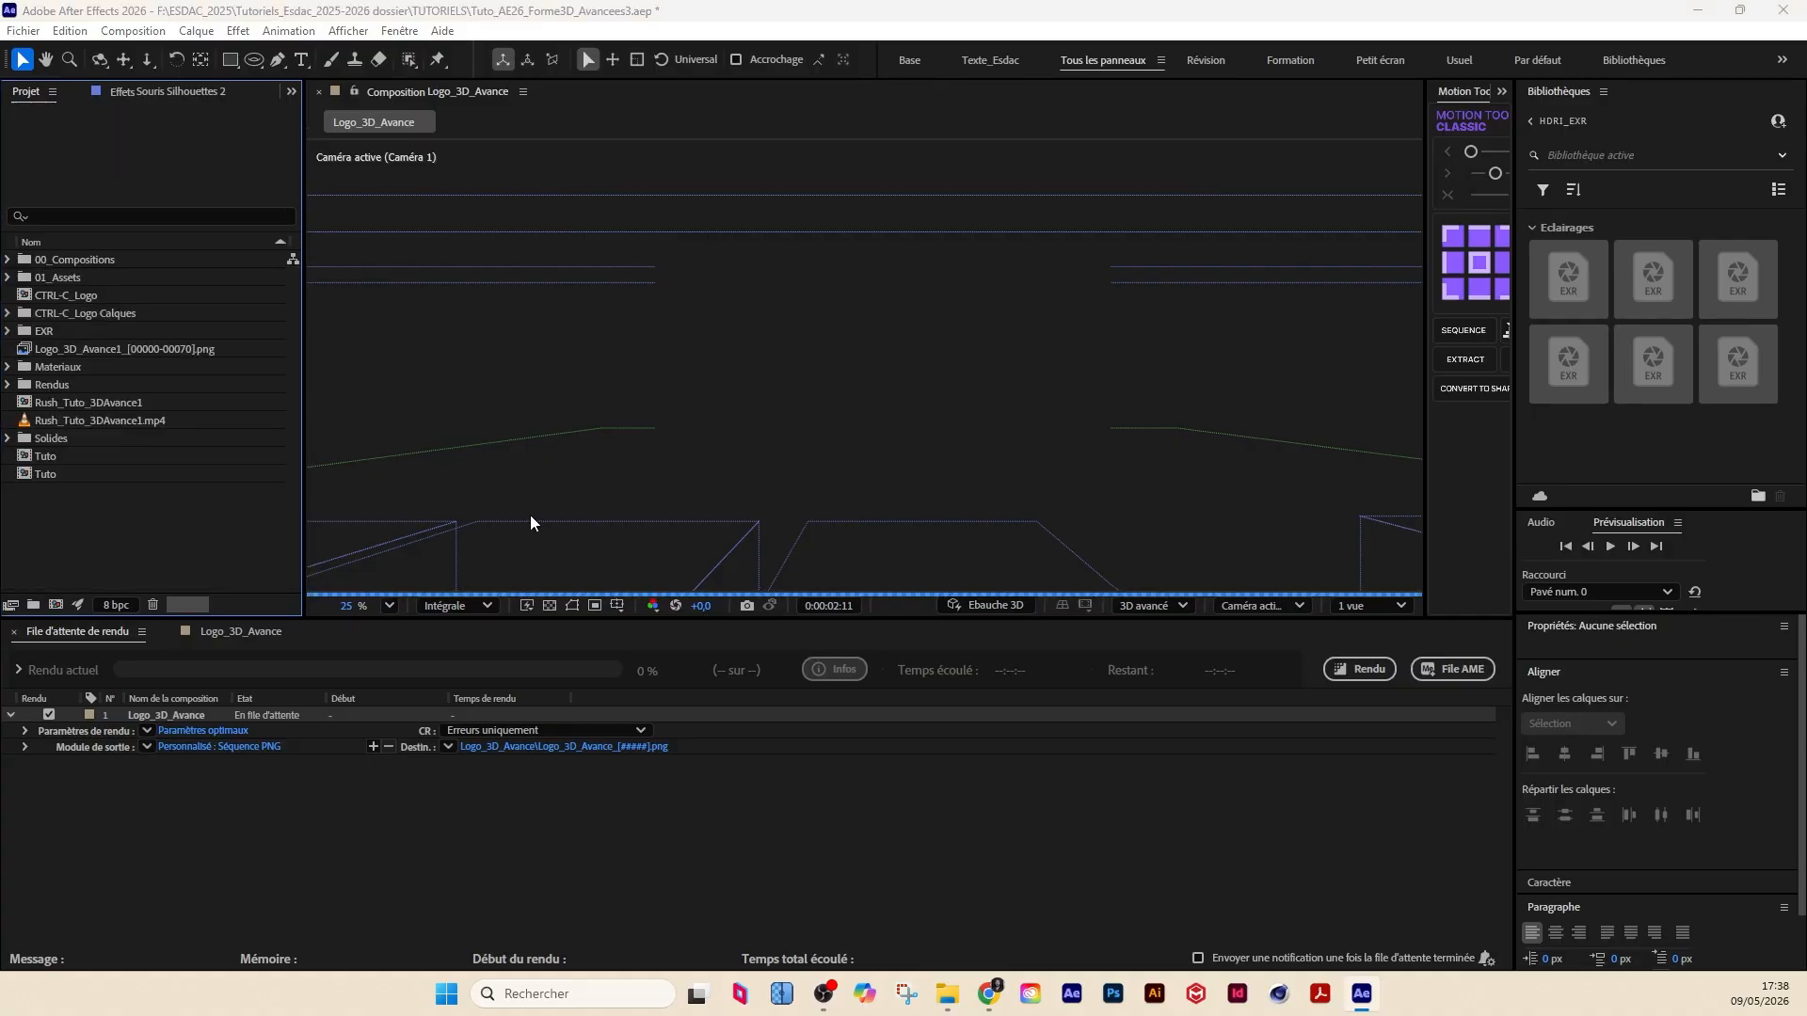
# Step: Import the rendered frames starting with Logo_3D_Avance1_00000 as a PNG sequence
pyautogui.doubleClick(170, 544)
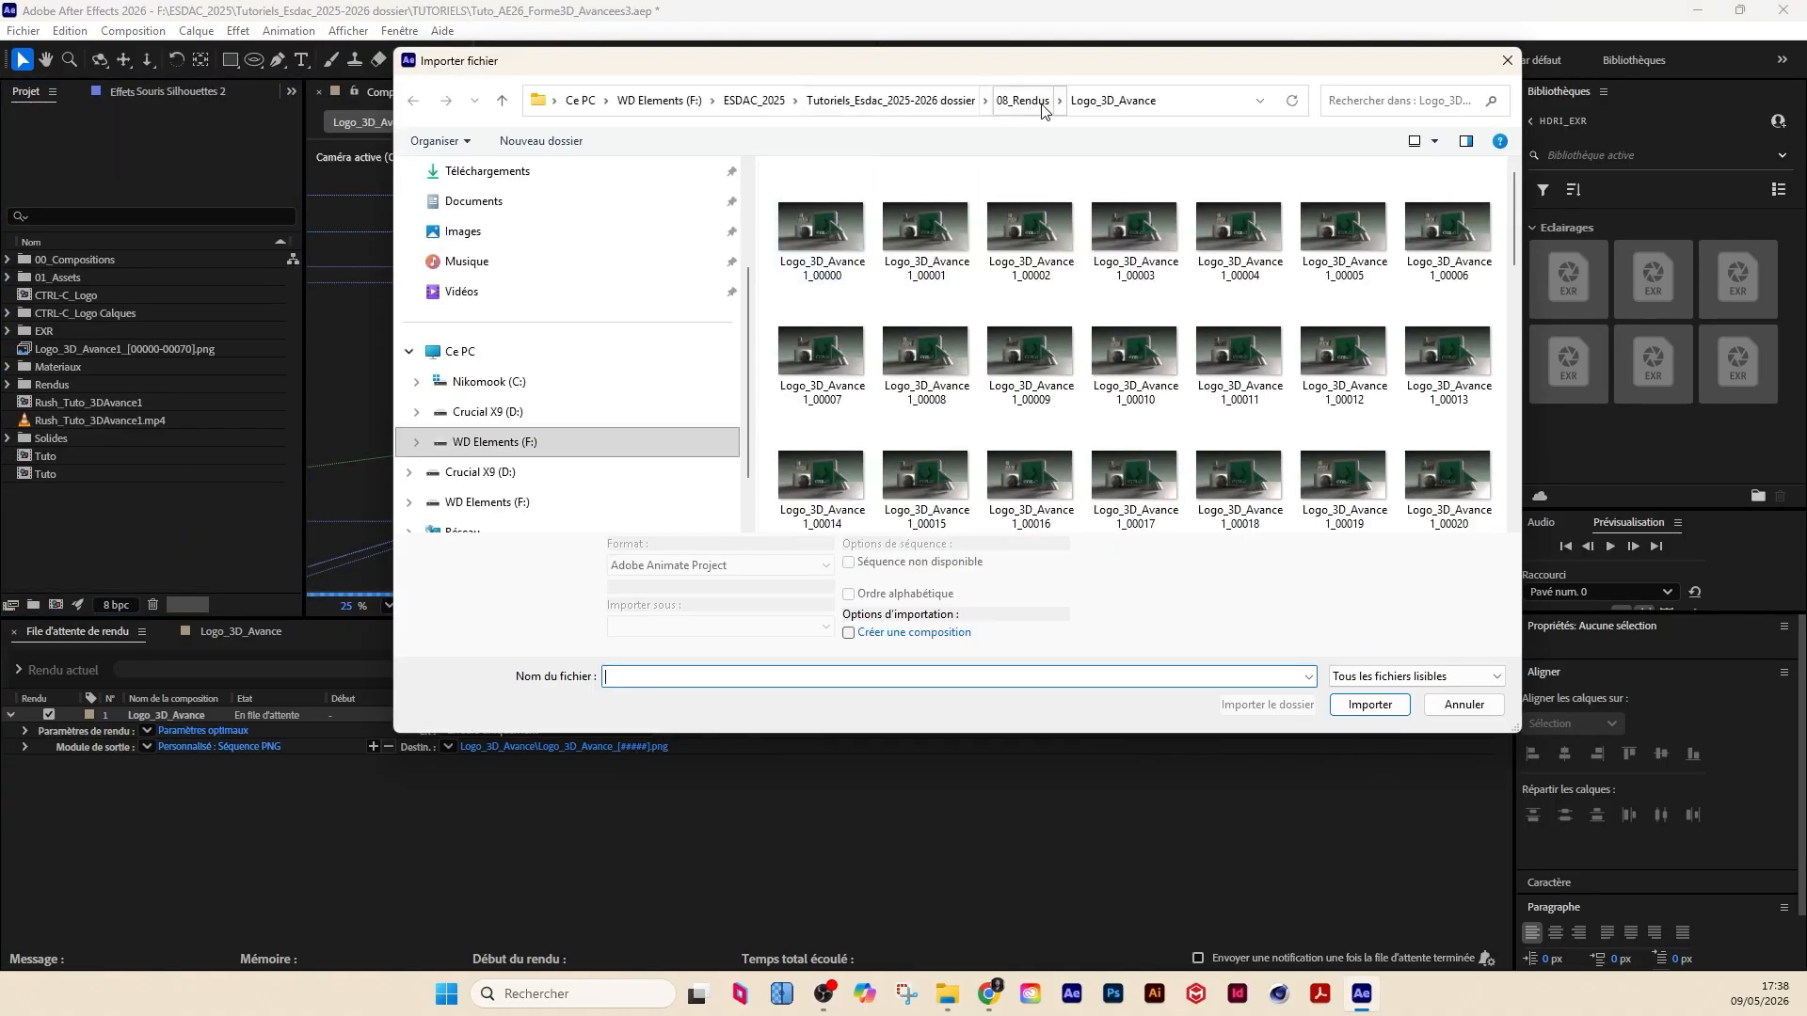
pyautogui.click(820, 231)
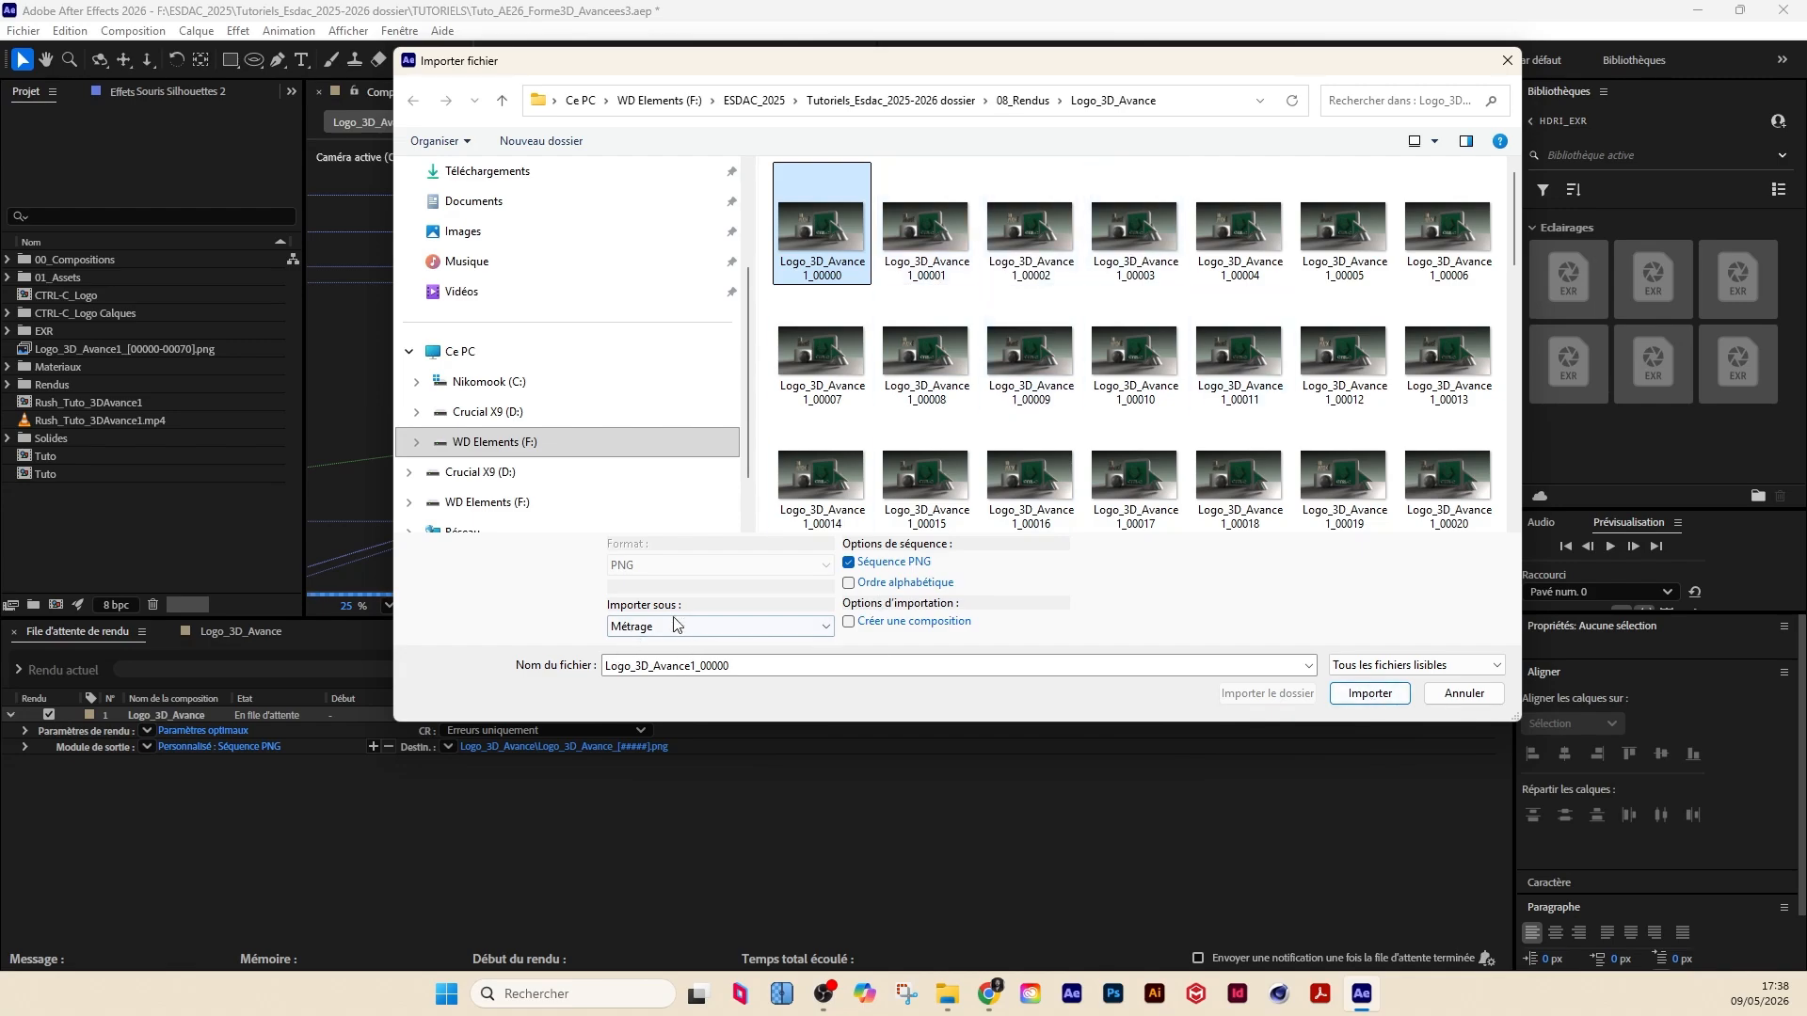
pyautogui.click(1371, 694)
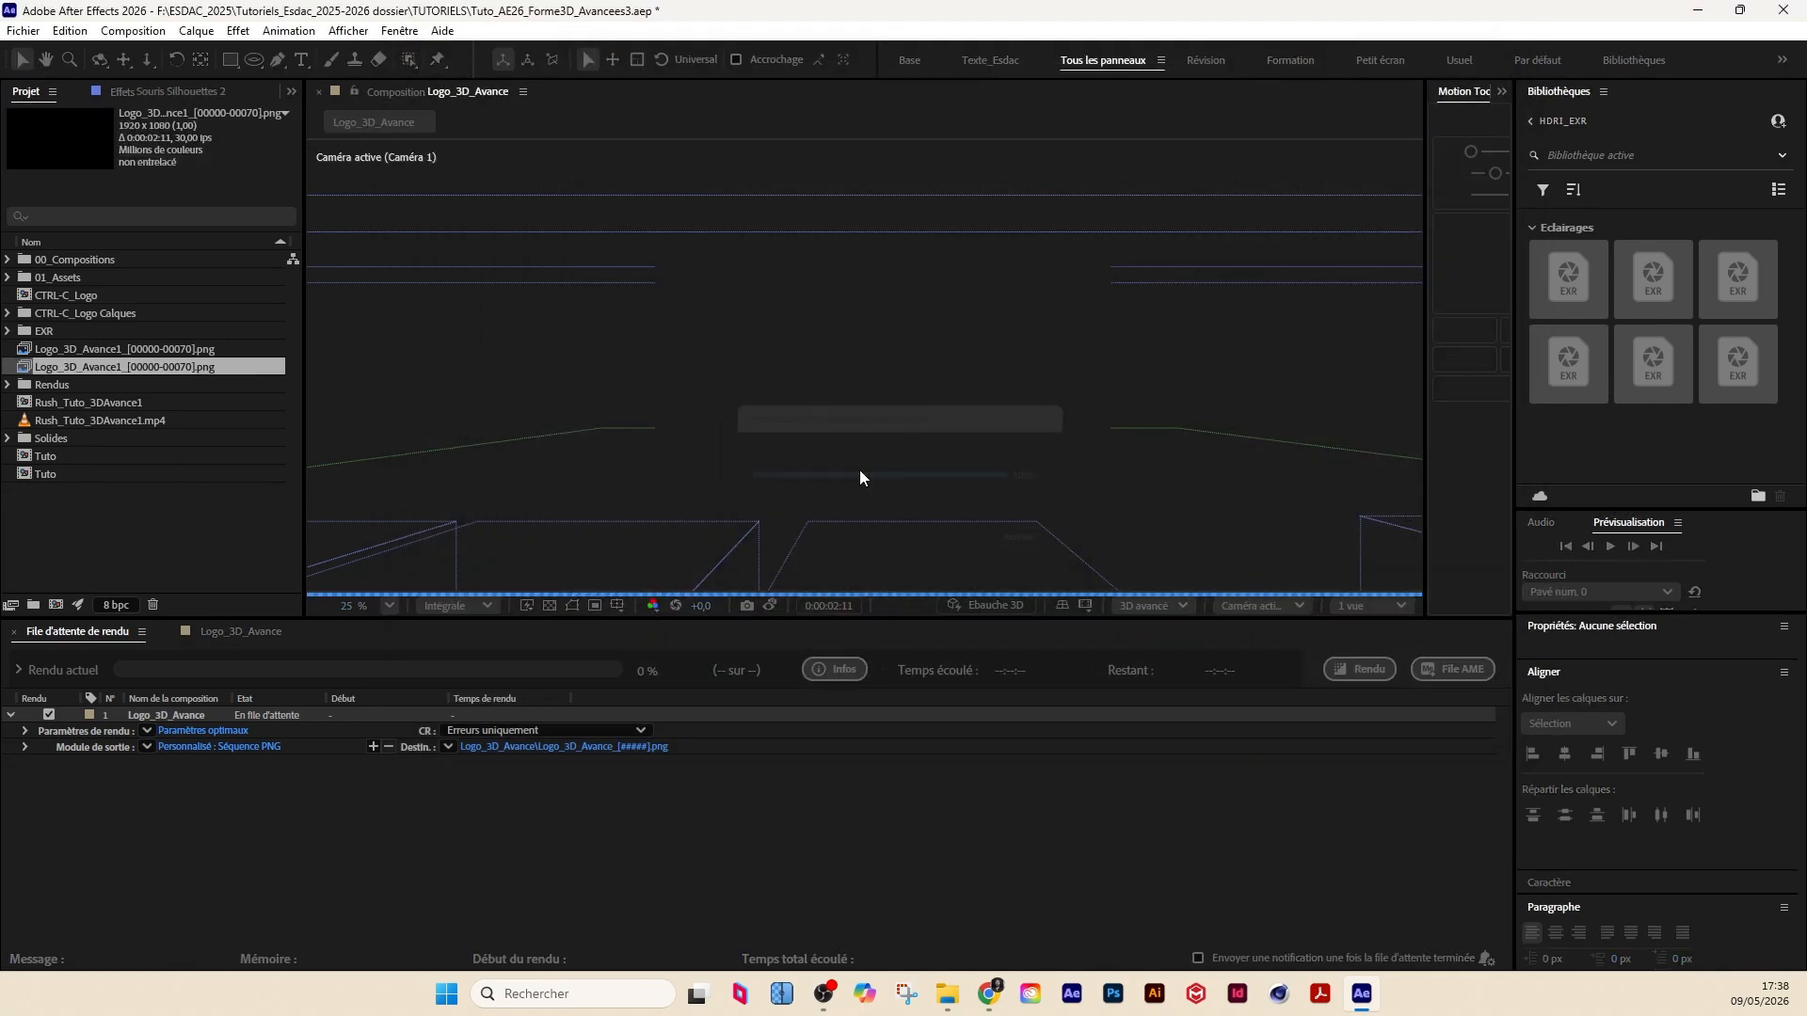
# Step: Create a composition from the imported PNG sequence and scrub it to 0:00:02:03
pyautogui.moveTo(66, 365); pyautogui.dragTo(57, 603)
pyautogui.moveTo(753, 669); pyautogui.dragTo(1408, 663)
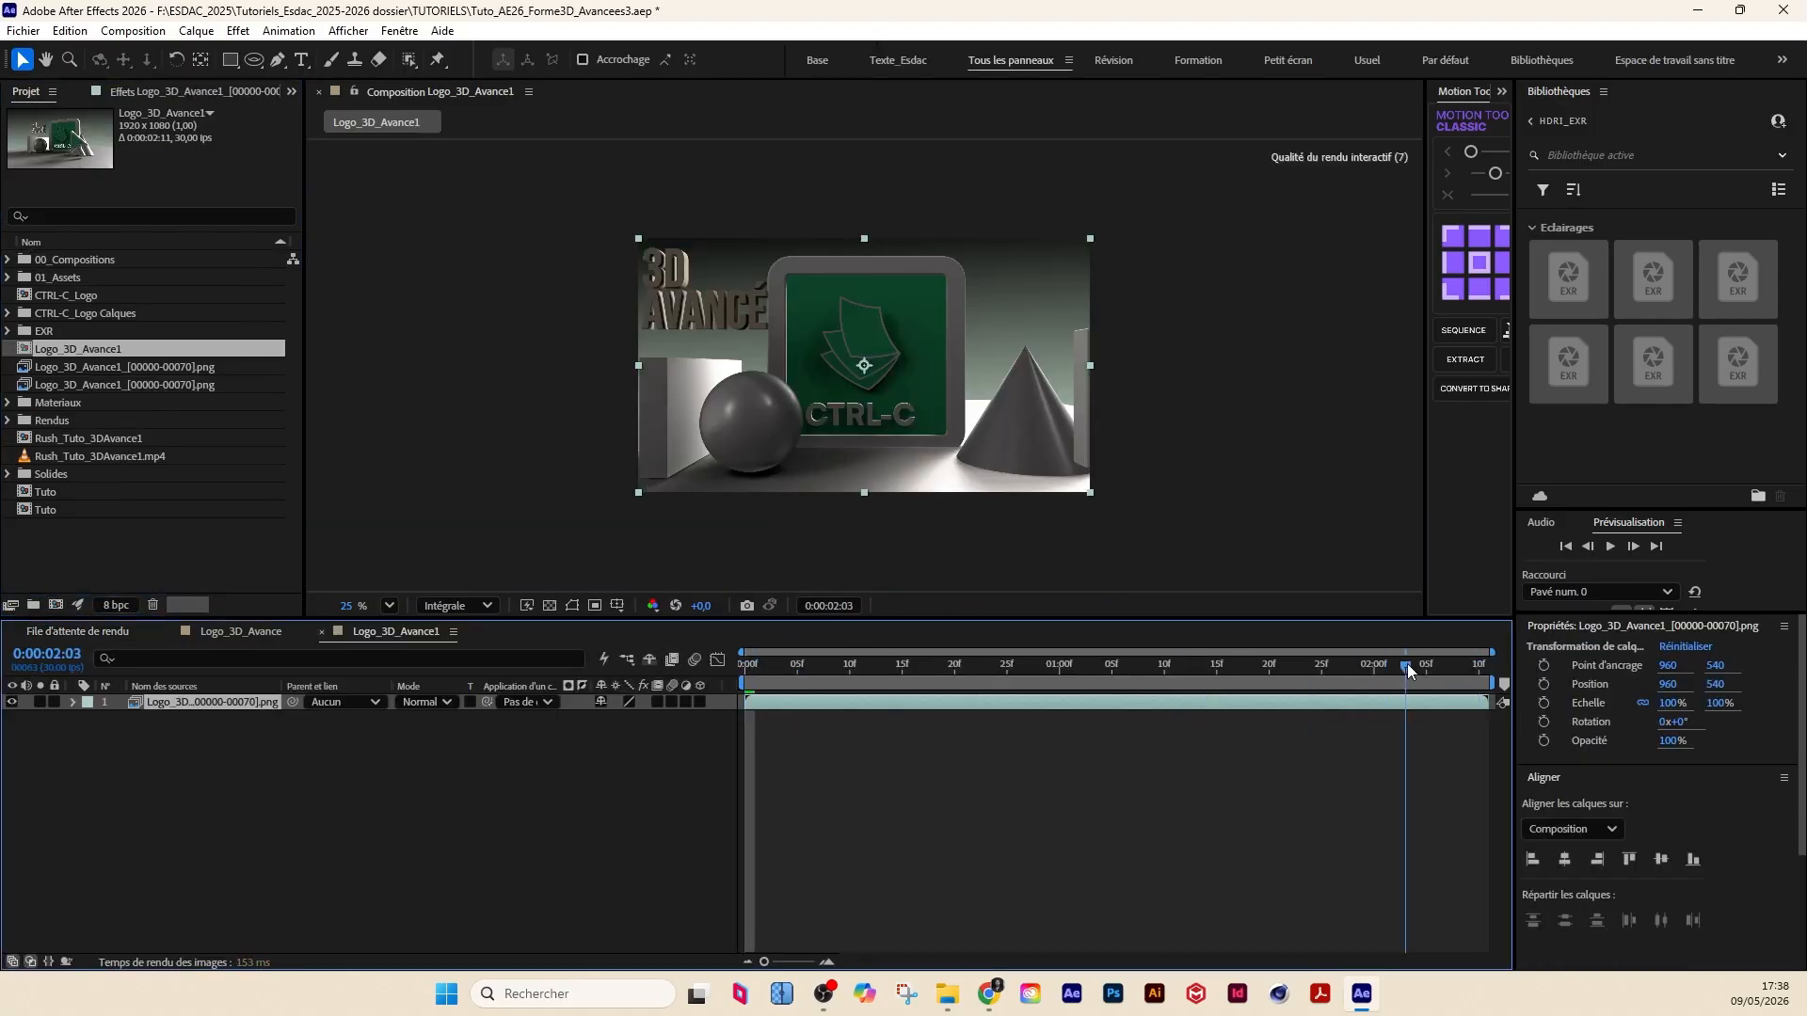
pyautogui.click(392, 901)
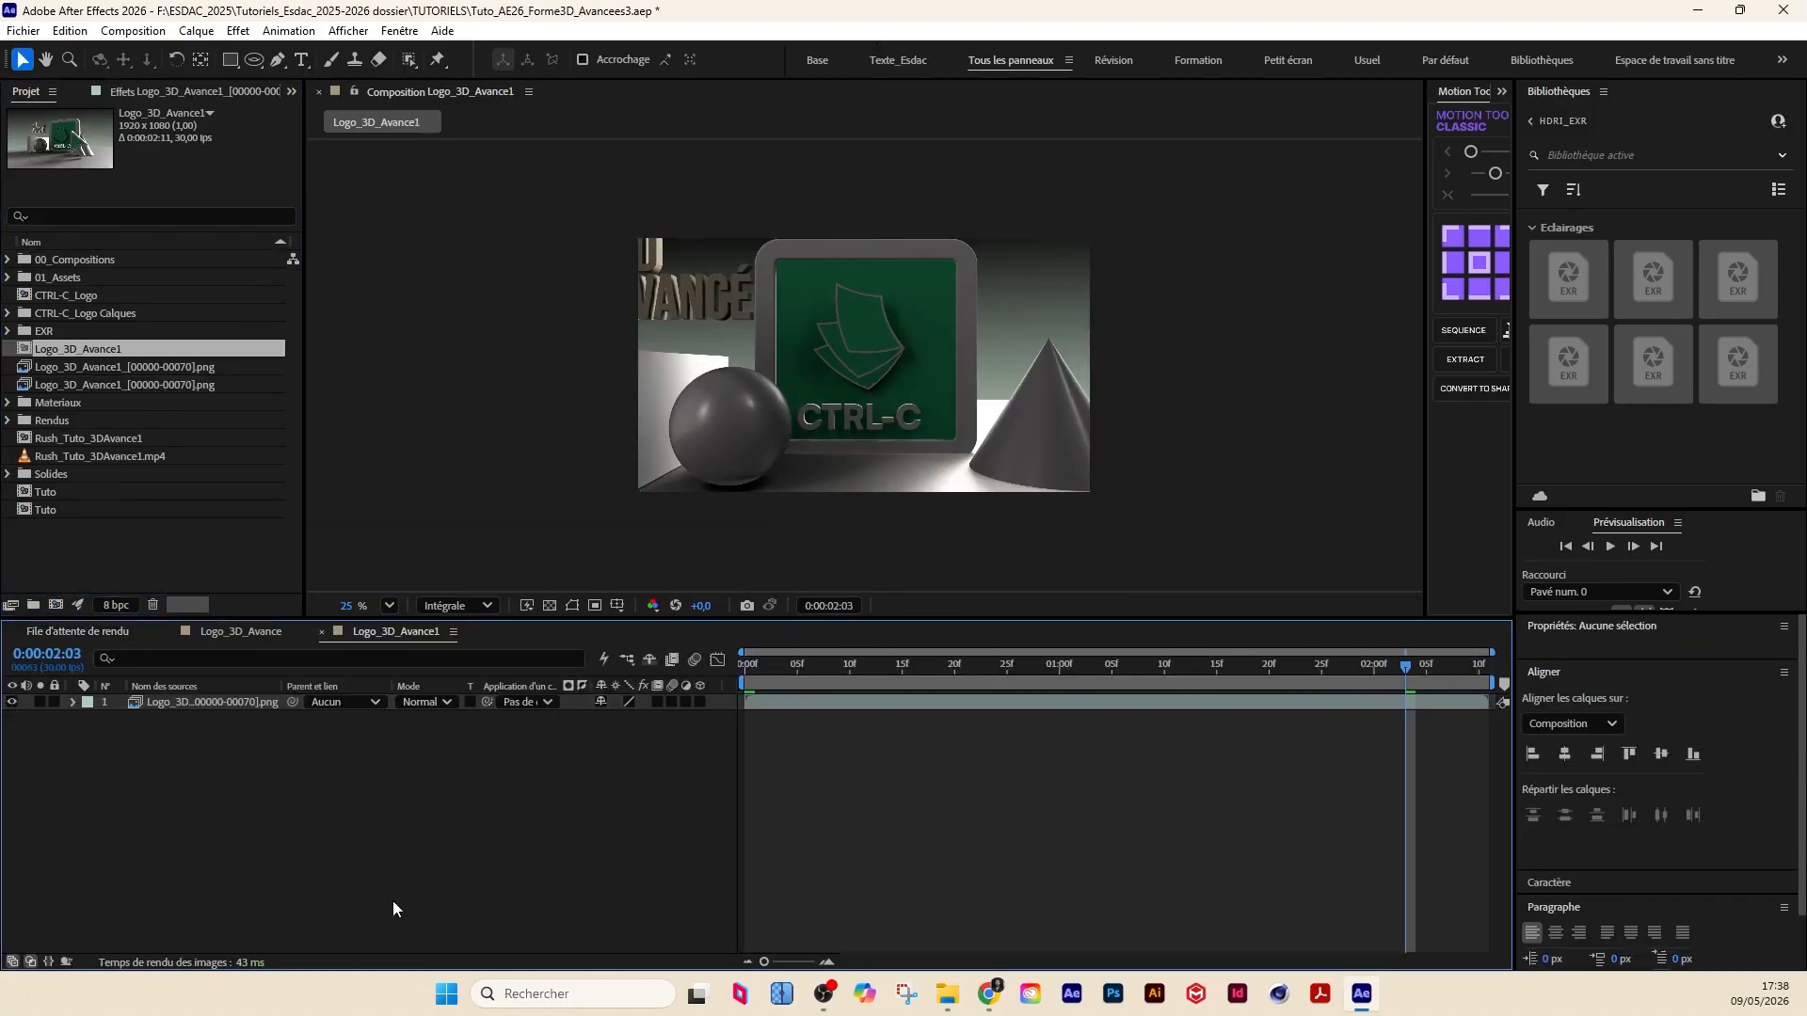
# Step: Delete the PNG sequence layer from Logo_3D_Avance1 and return to the Logo_3D_Avance timeline
pyautogui.click(210, 707)
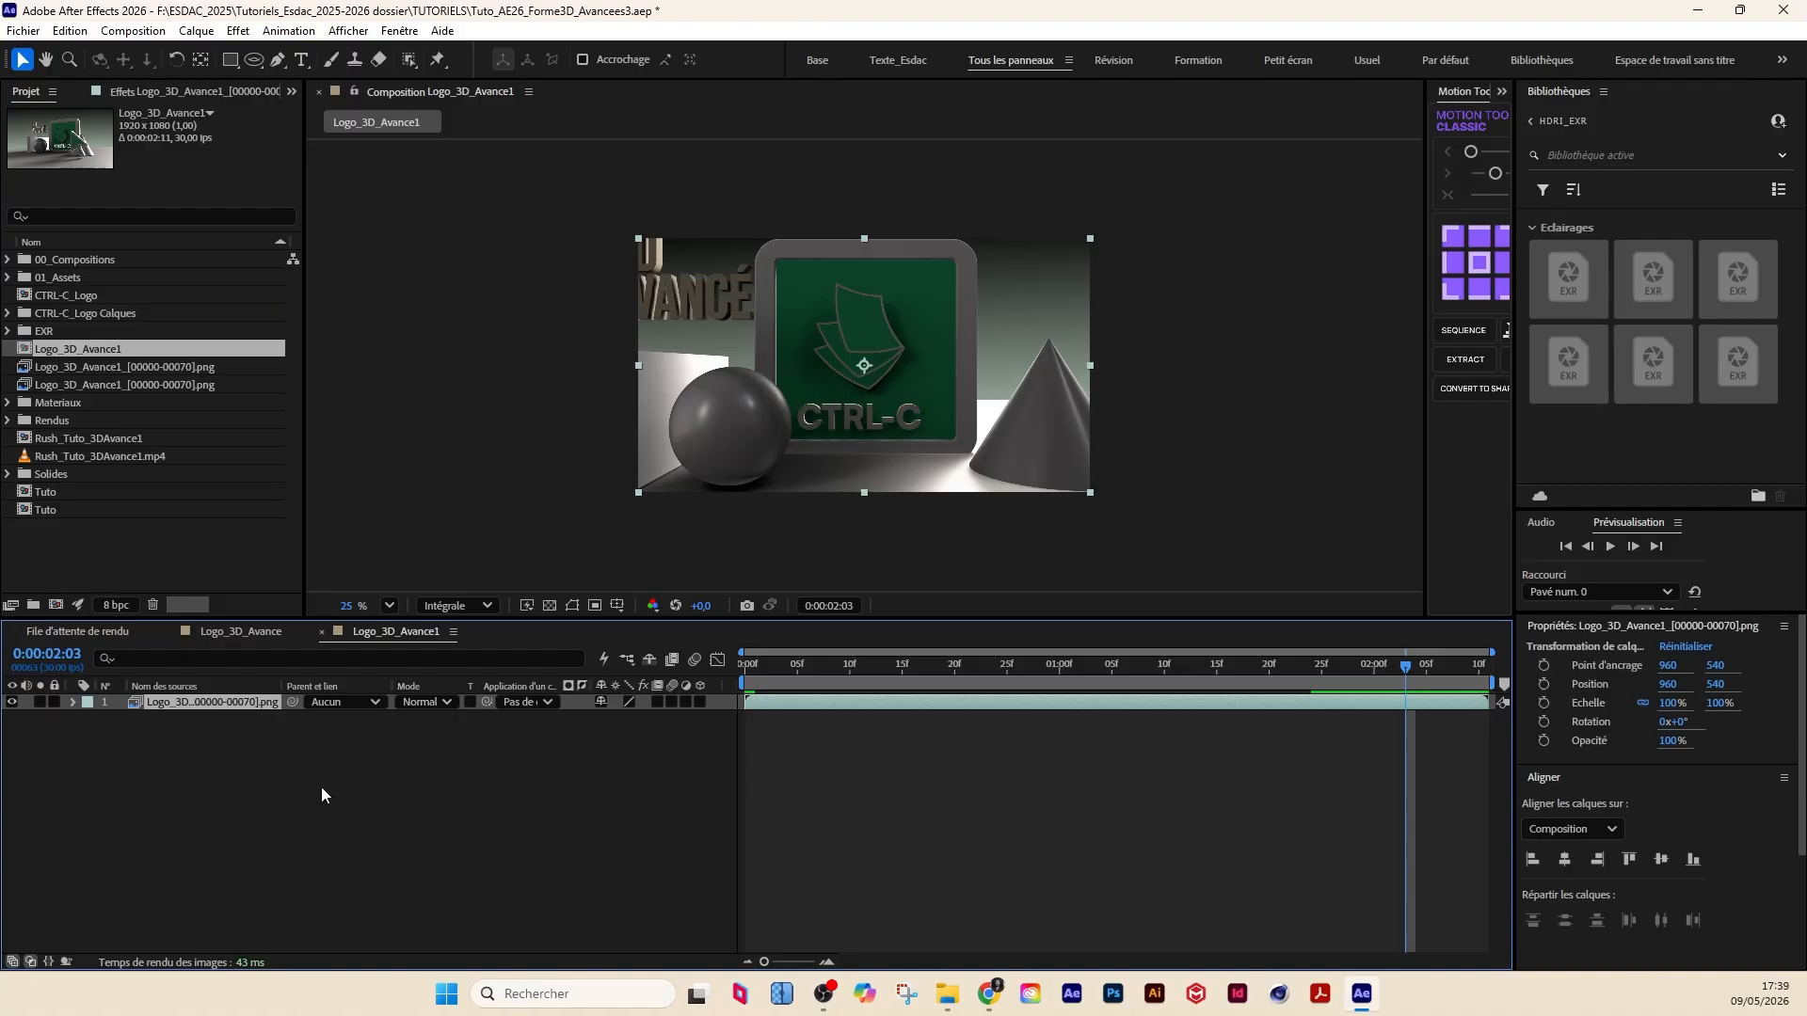
pyautogui.press('Delete')
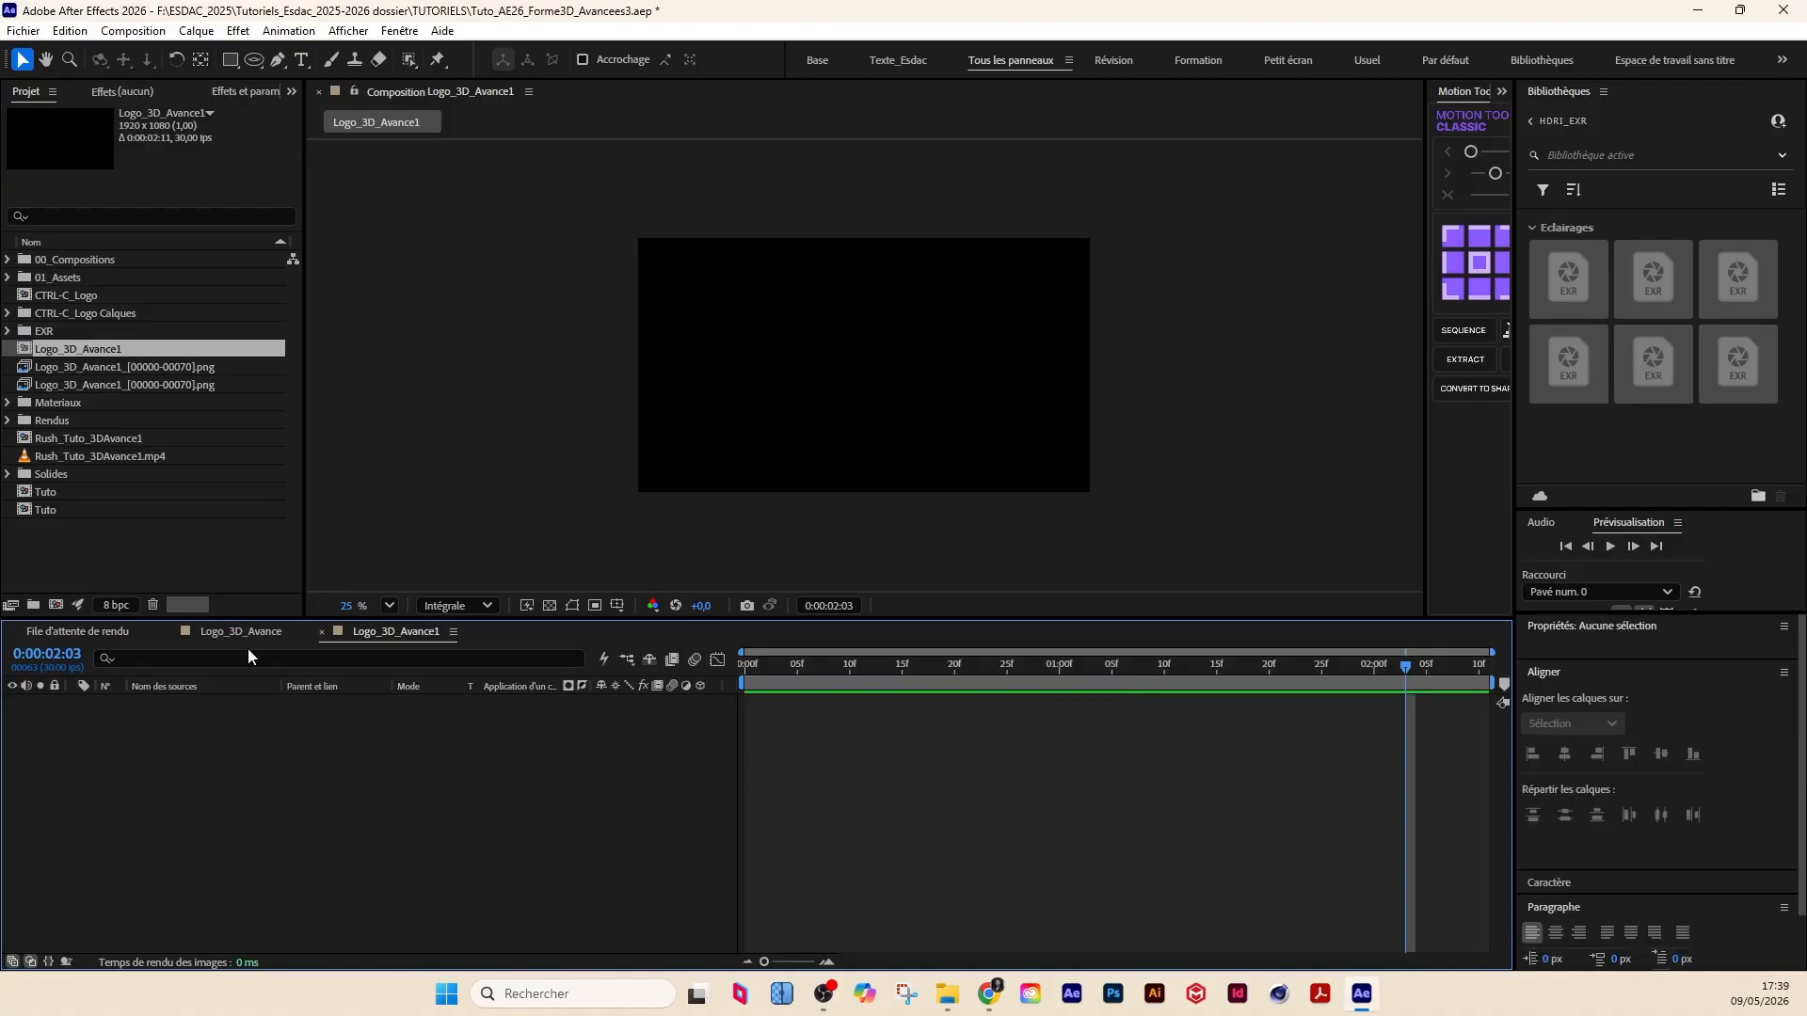
pyautogui.click(273, 626)
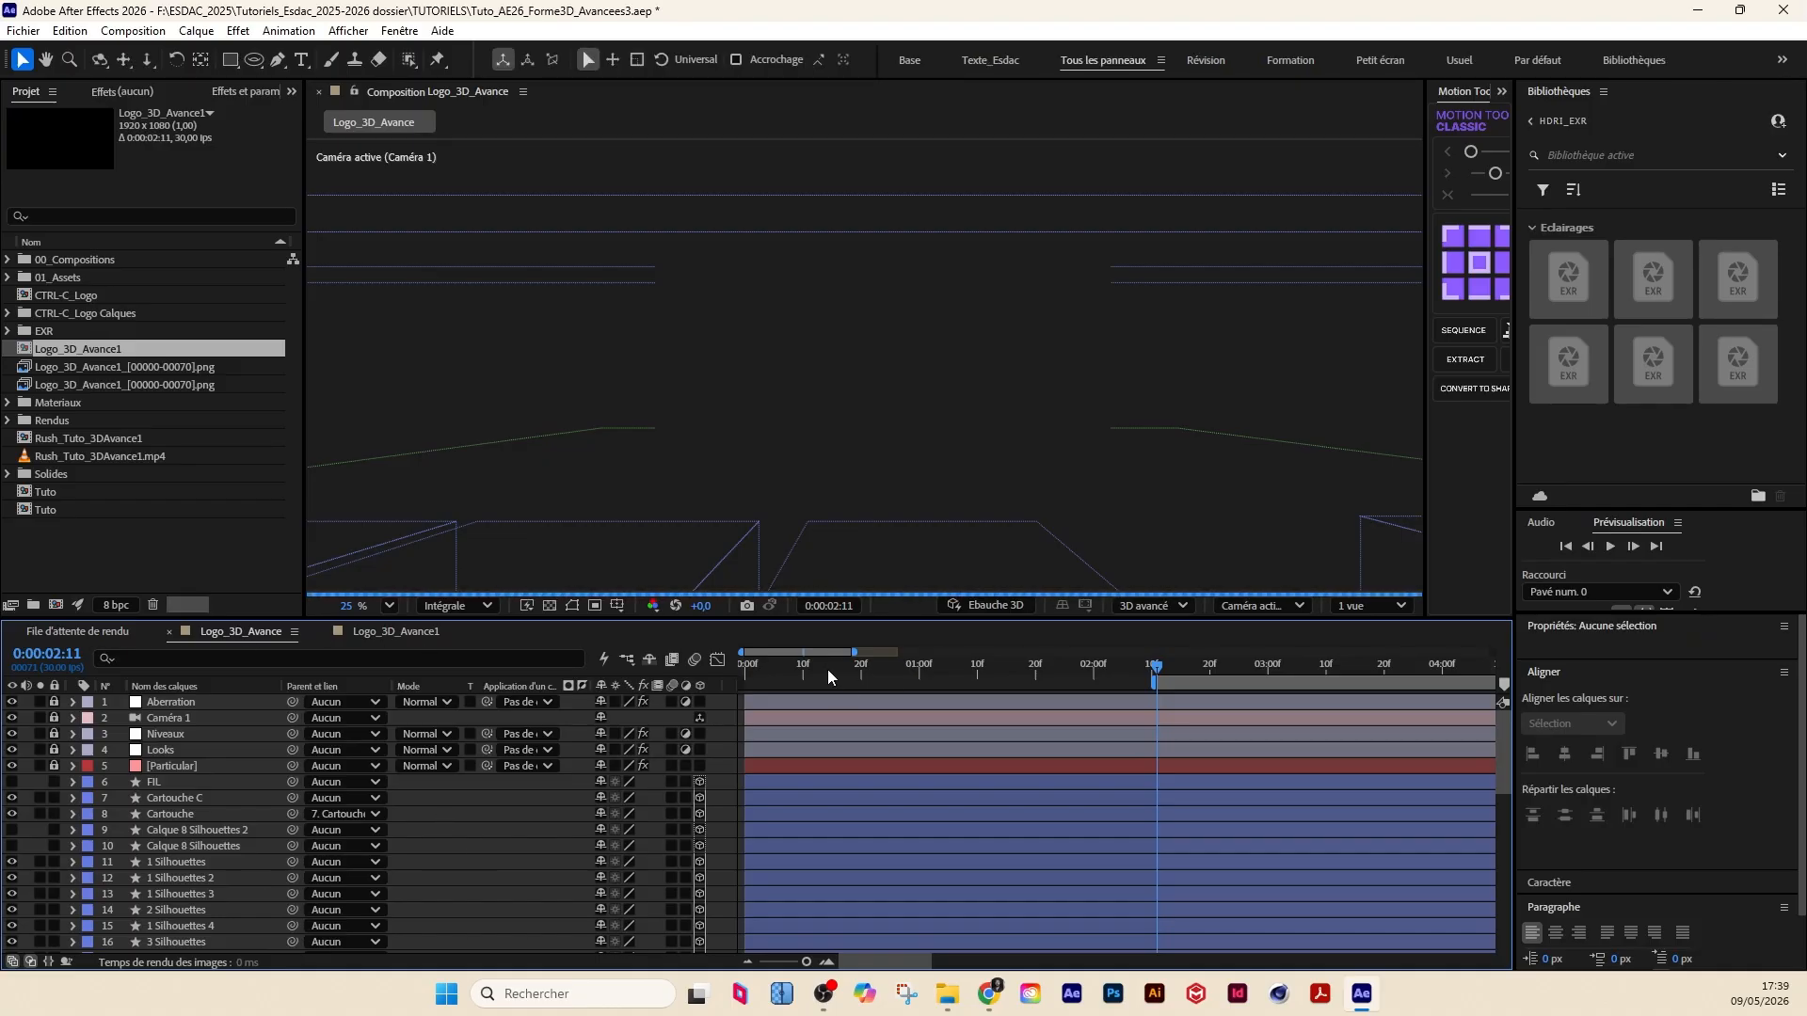
# Step: Go to 0:00:00:02 in Logo_3D_Avance and close the Logo_3D_Avance1 timeline
pyautogui.click(756, 670)
pyautogui.moveTo(853, 652); pyautogui.dragTo(1429, 659)
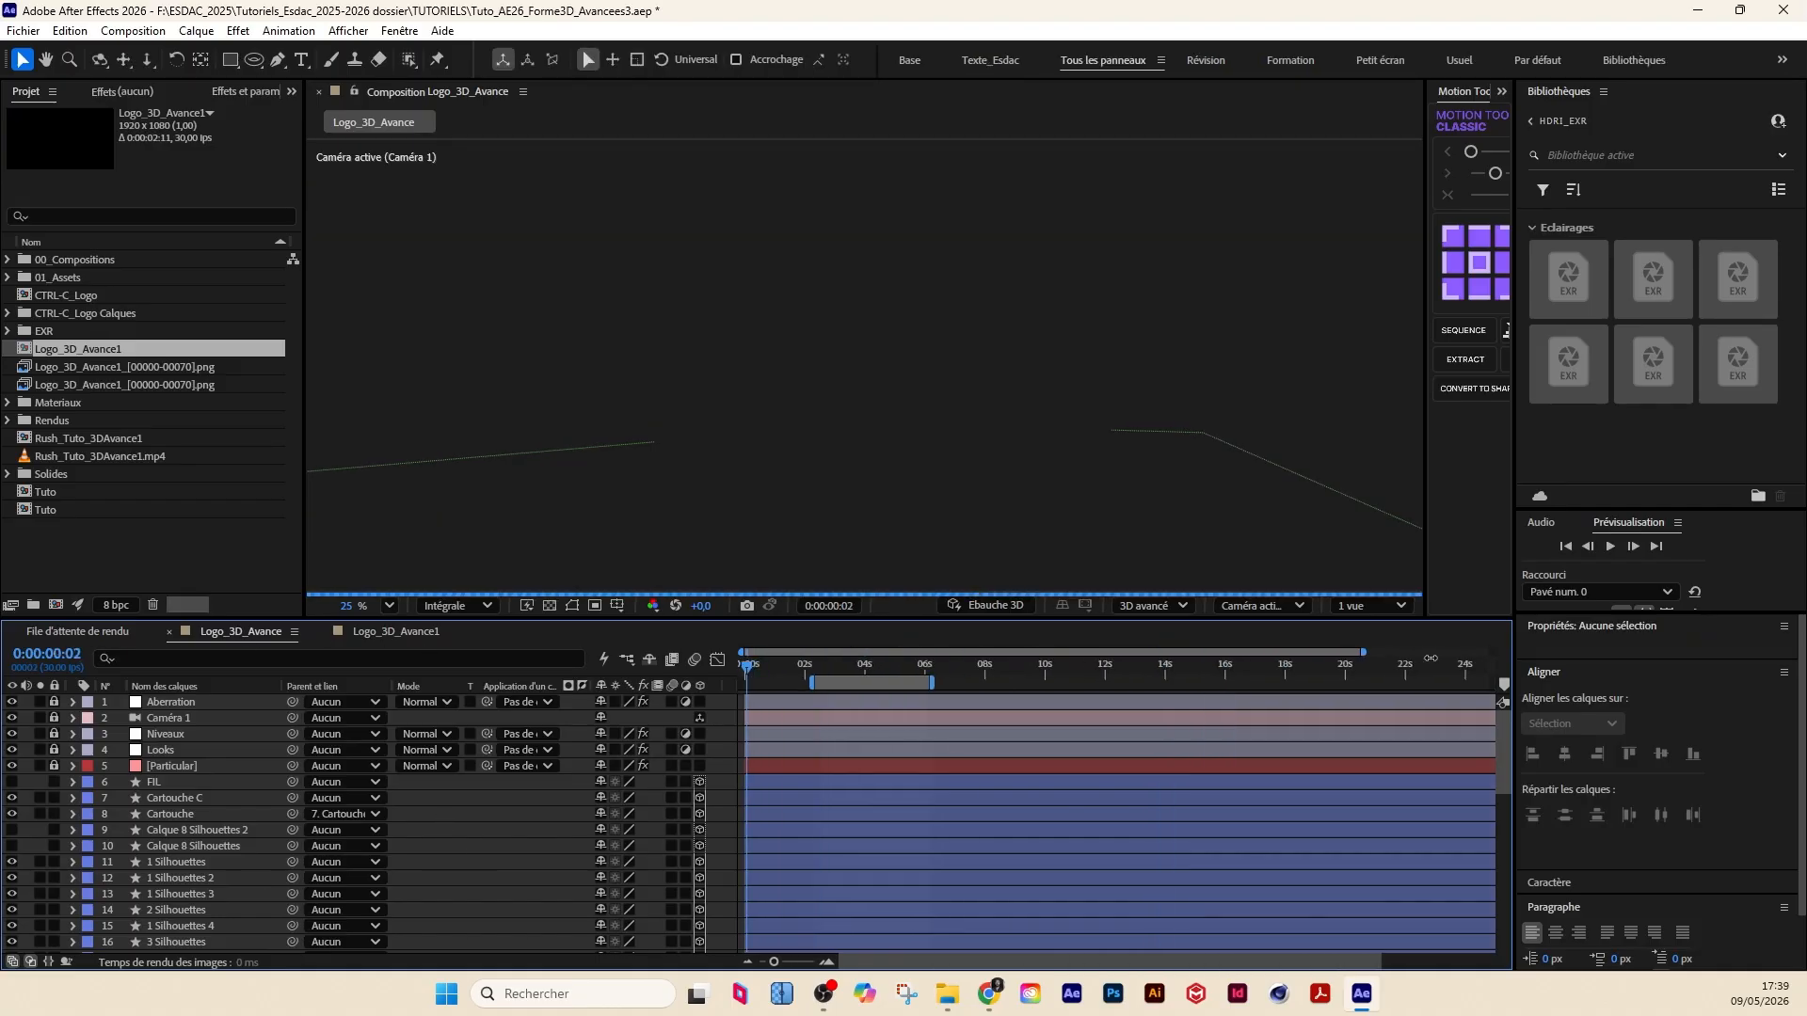
pyautogui.click(393, 636)
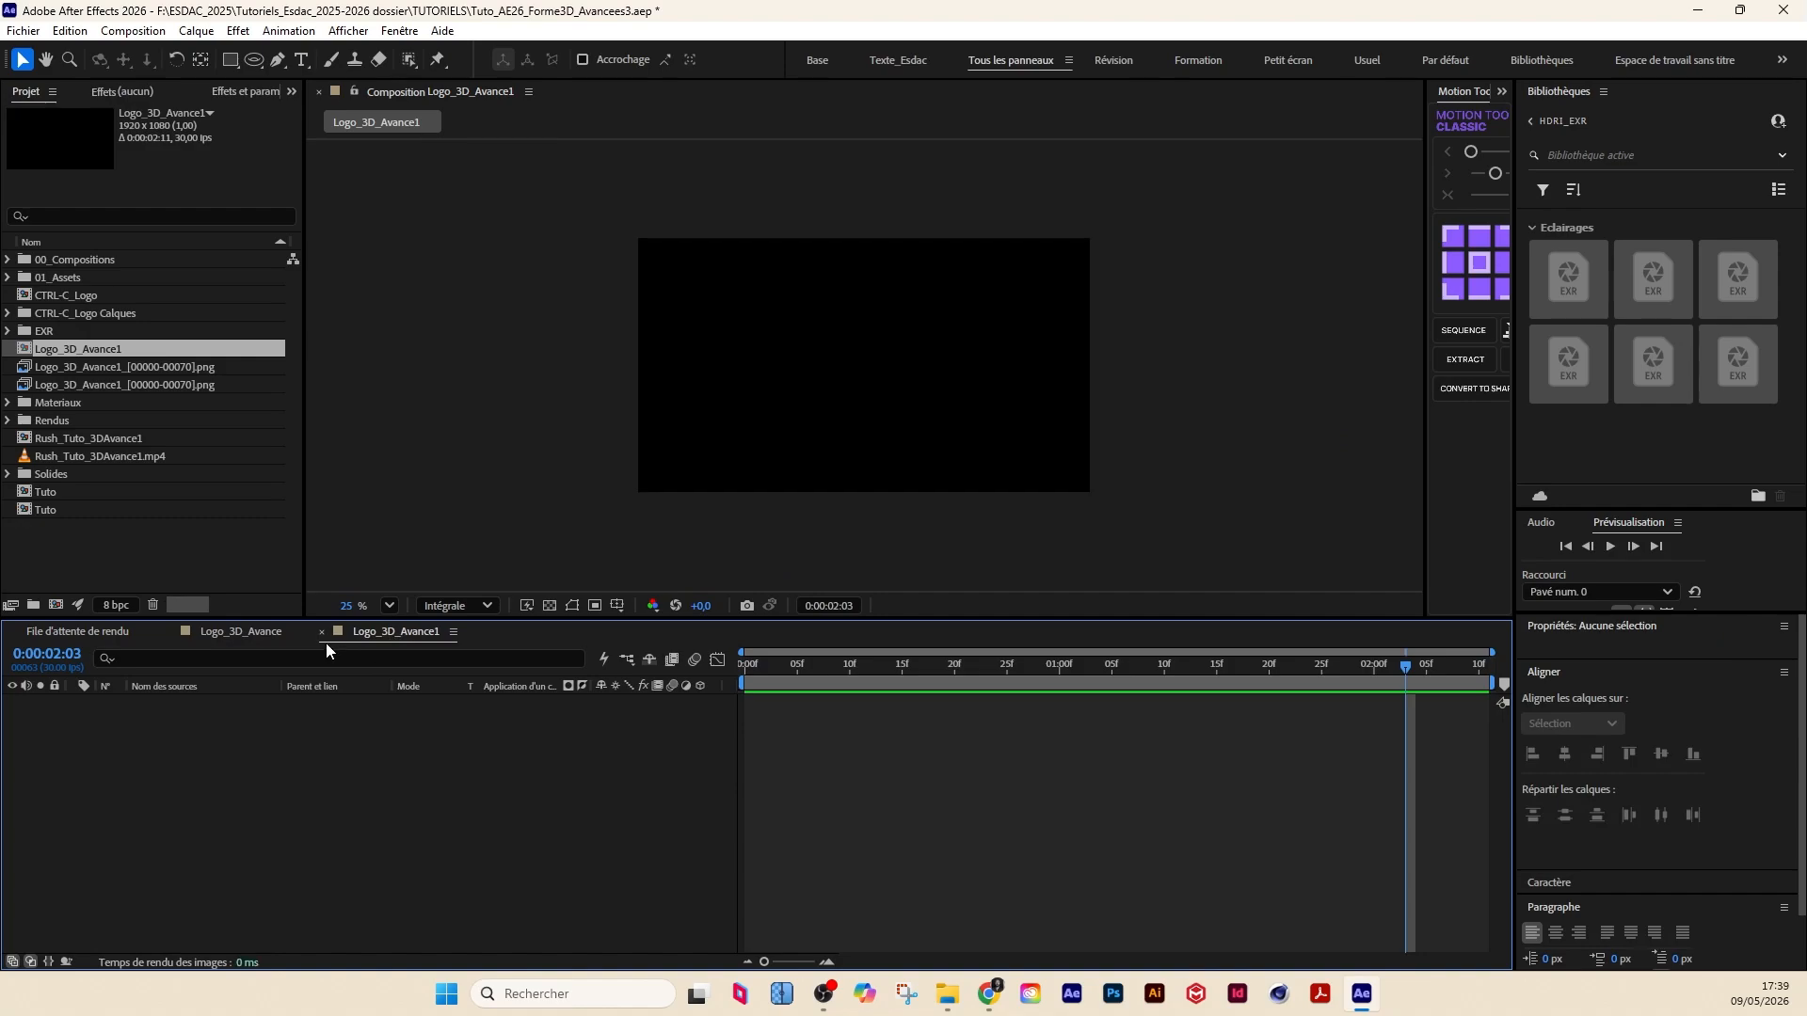
pyautogui.click(321, 632)
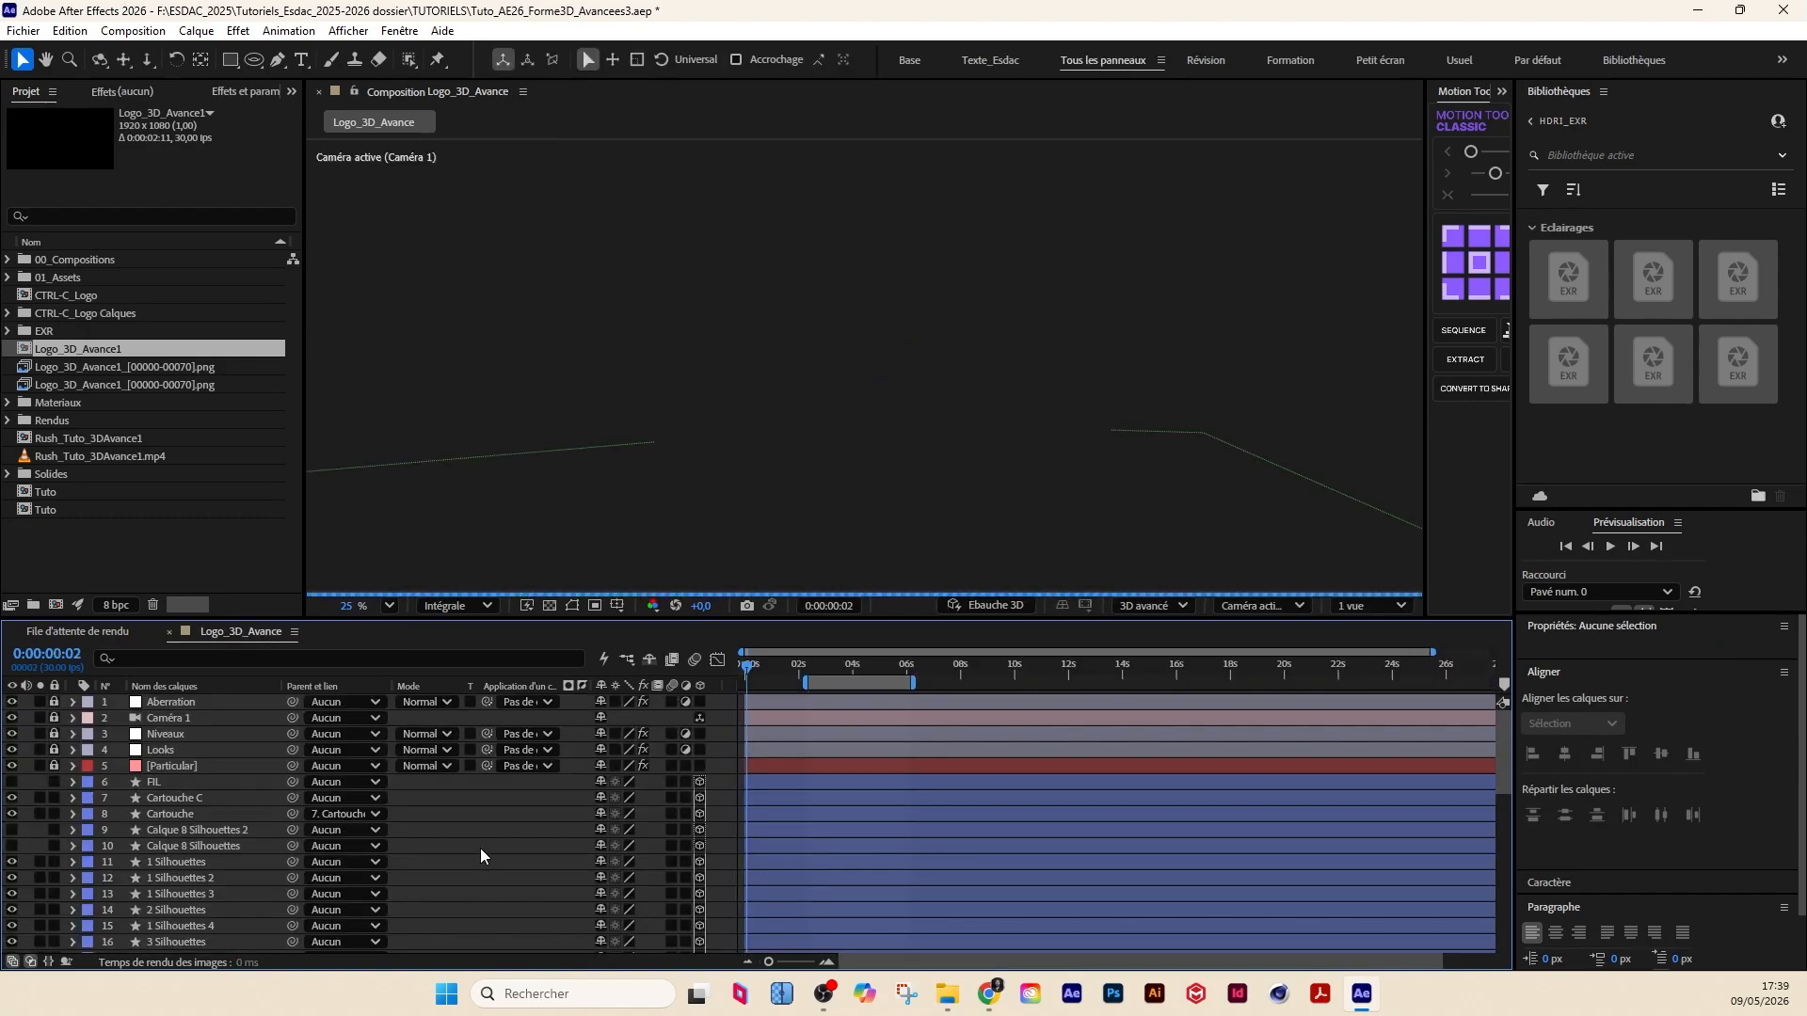
# Step: Unlock the Aberration, Caméra 1, Niveaux, Looks and Particular layers in Logo_3D_Avance
pyautogui.moveTo(53, 767); pyautogui.dragTo(54, 702)
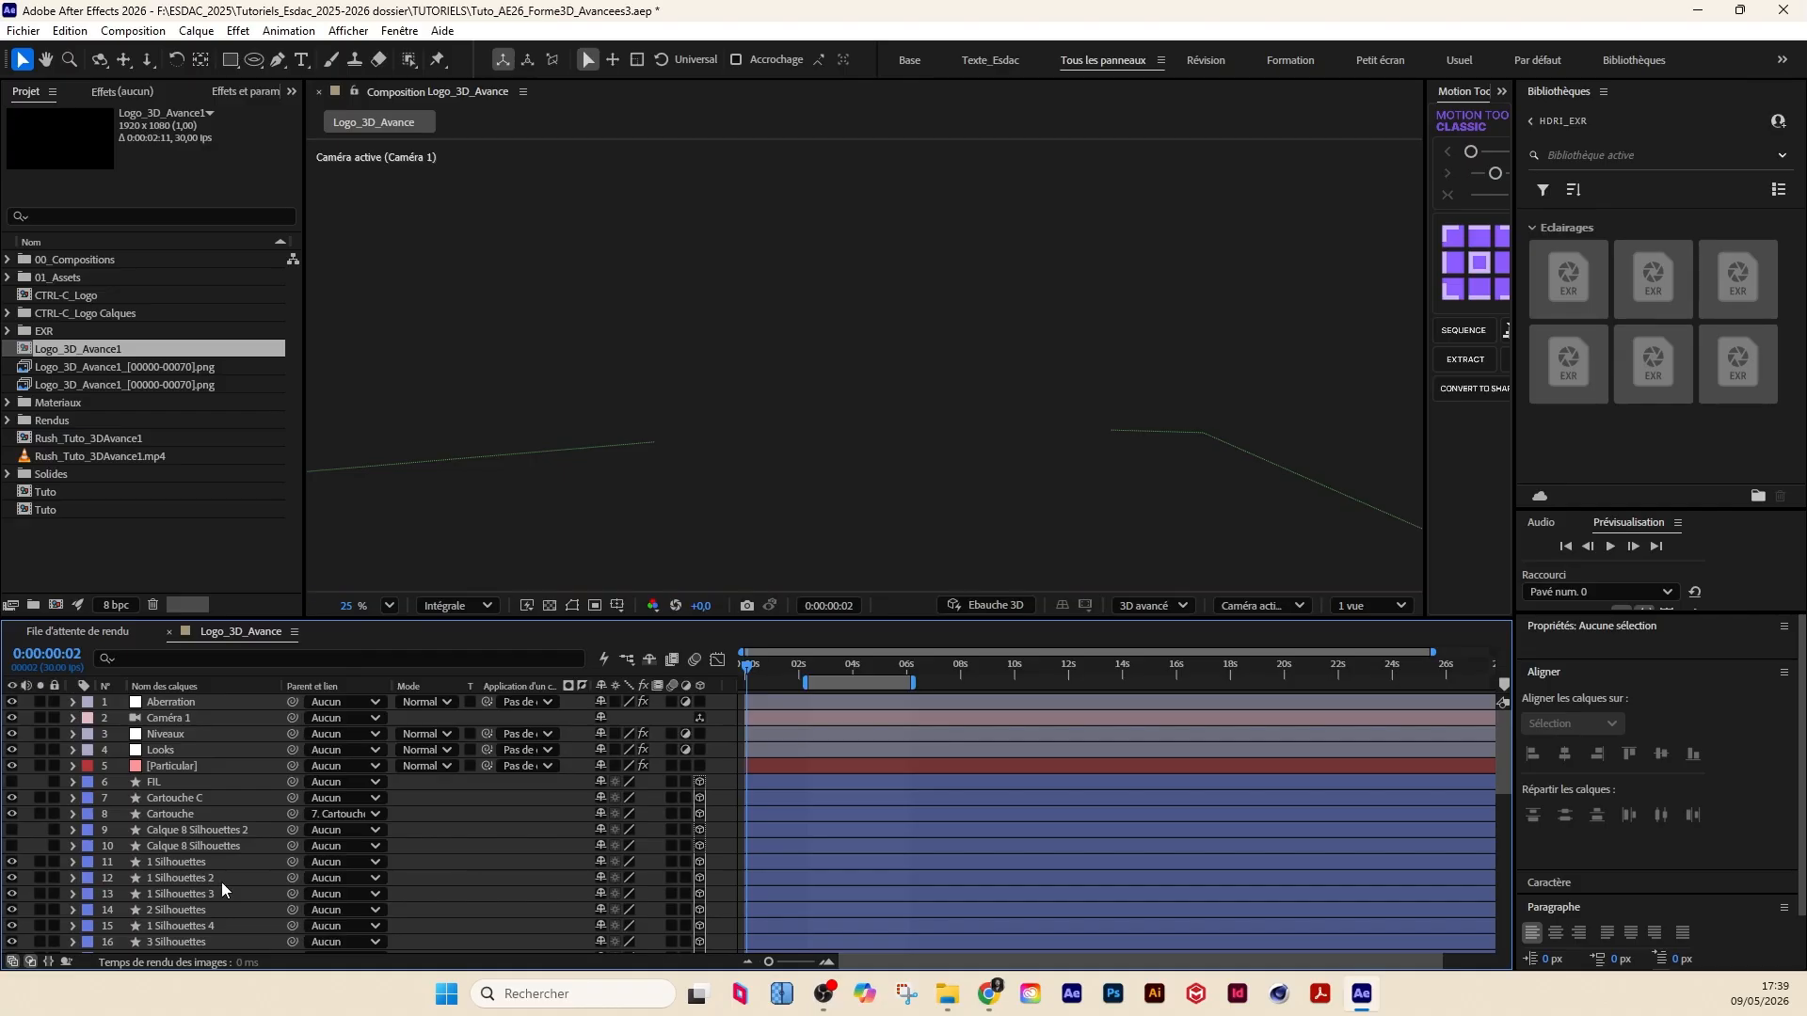